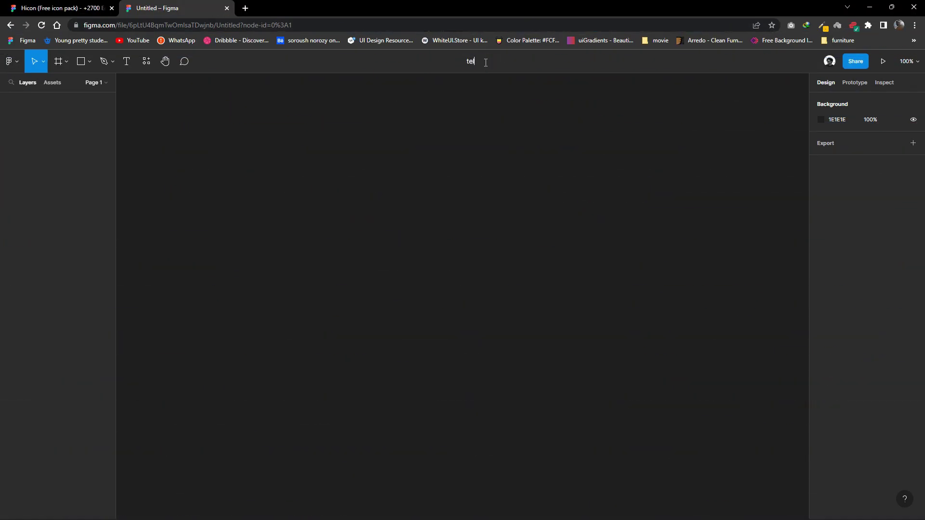
# Rename the file to 'telegram app' and bring up the phone frame presets.
pyautogui.write('egram aoo')
pyautogui.press('Return')
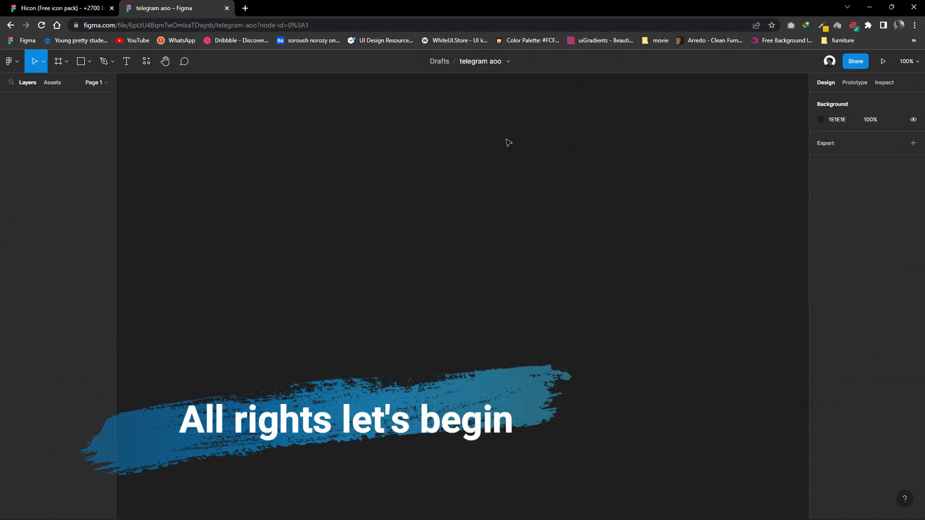
pyautogui.click(499, 61)
pyautogui.write('p')
pyautogui.press('Return')
pyautogui.click(60, 65)
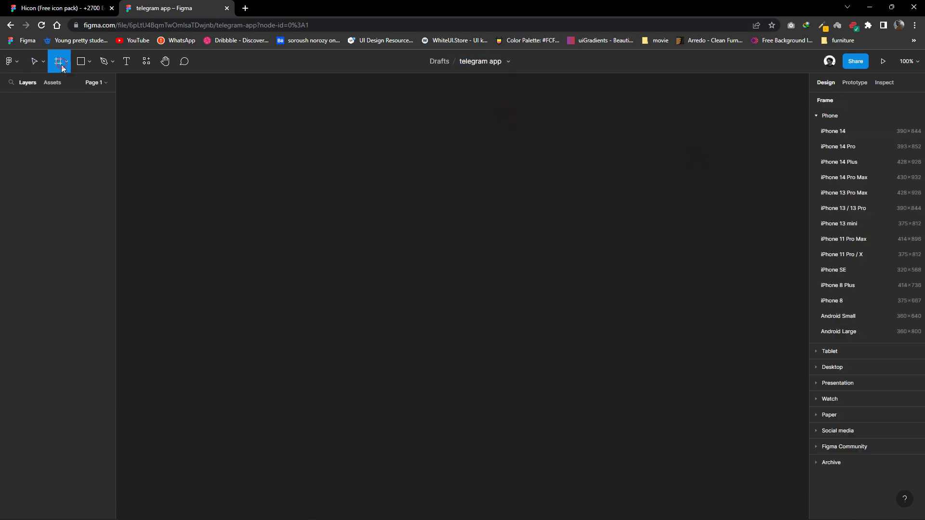
# Add an iPhone 11 Pro Max frame (414×896) and select it.
pyautogui.click(853, 240)
pyautogui.click(670, 237)
pyautogui.scroll(-1, 530, 227)
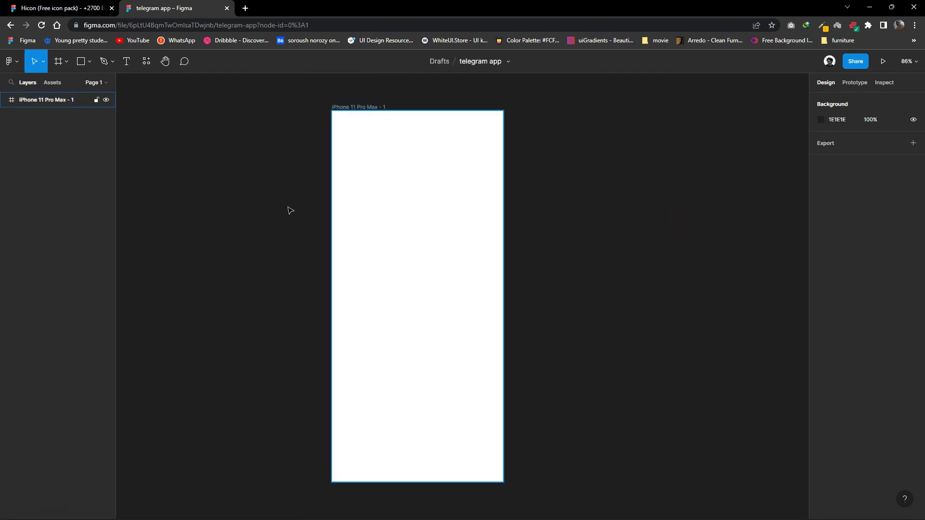
pyautogui.click(346, 100)
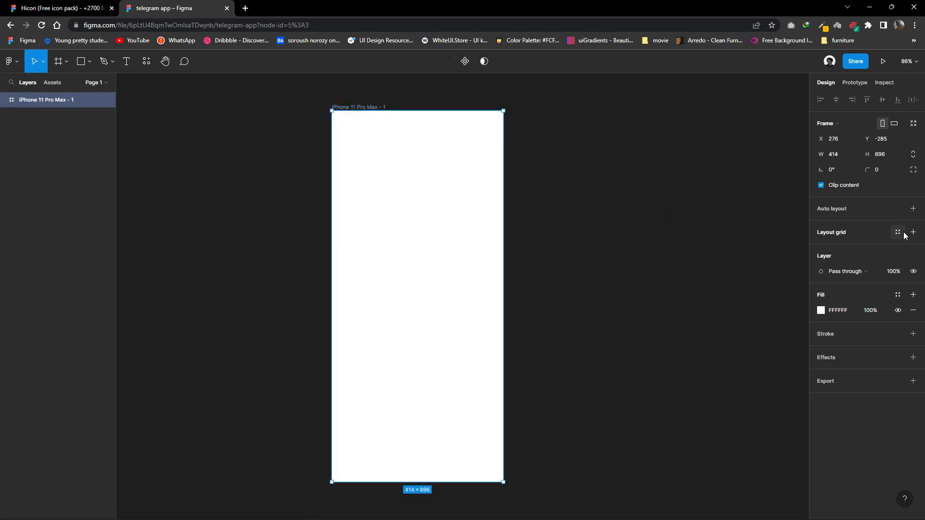
# Give the frame a 7-column layout grid with 20 margin and 20 gutter.
pyautogui.click(913, 232)
pyautogui.click(820, 248)
pyautogui.click(706, 249)
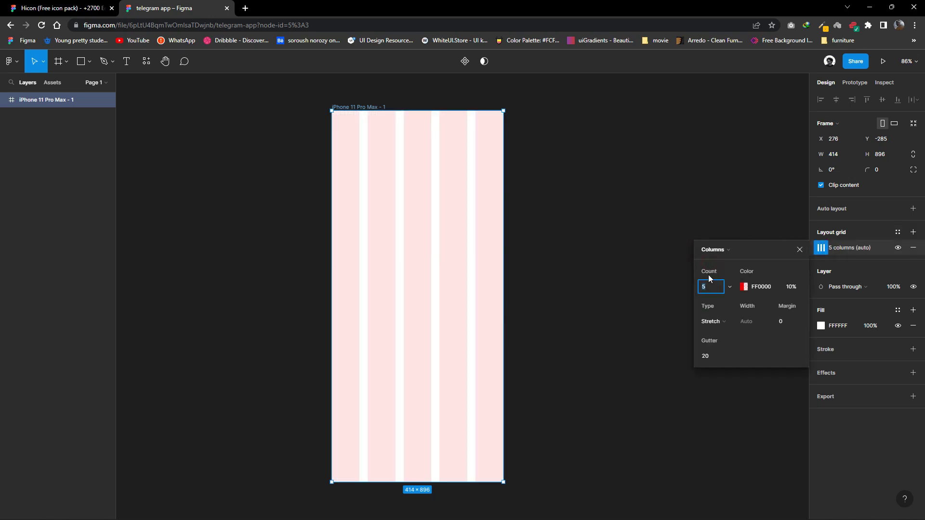
pyautogui.click(711, 286)
pyautogui.write('7')
pyautogui.click(783, 322)
pyautogui.write('26')
pyautogui.press('Return')
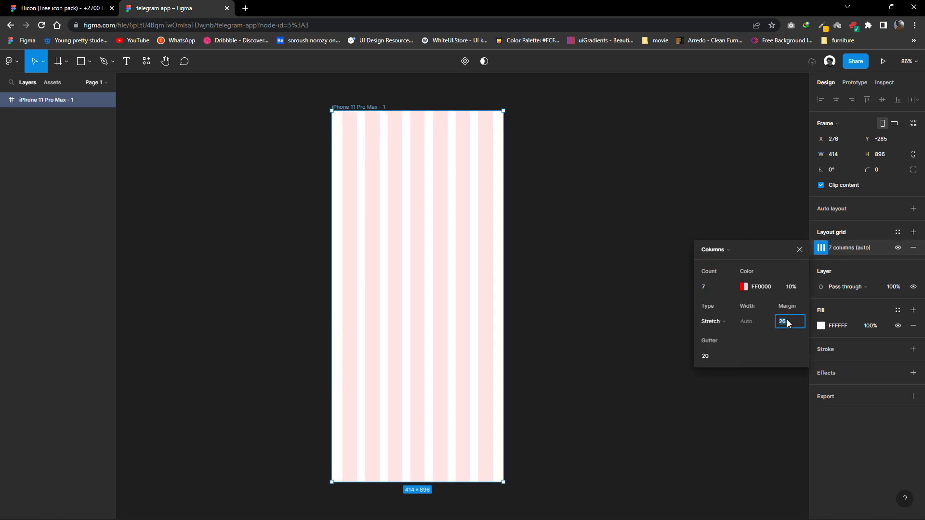
pyautogui.write('20')
pyautogui.press('Return')
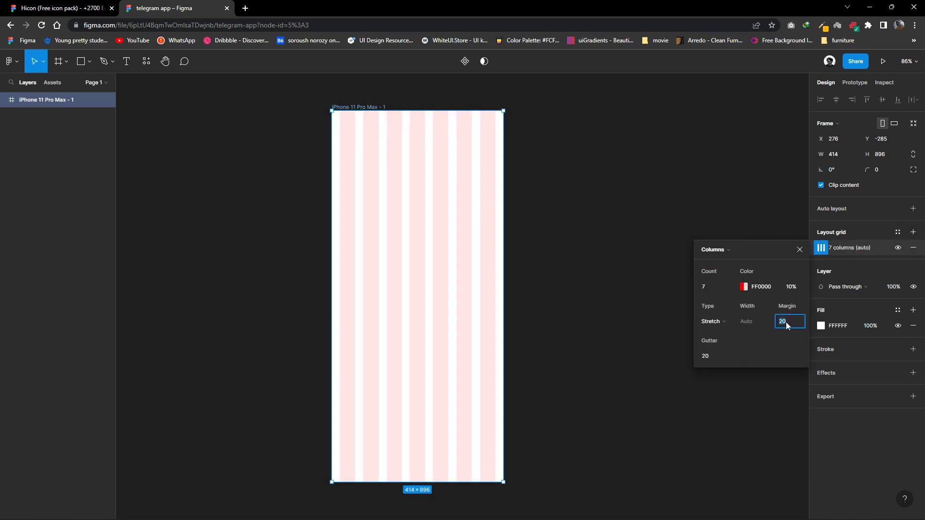
pyautogui.click(569, 305)
pyautogui.scroll(1, 529, 308)
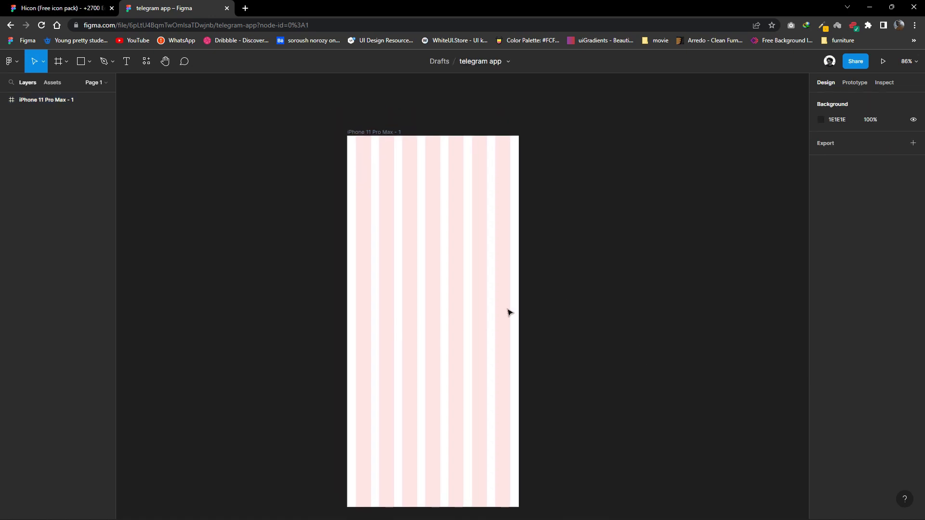
# Add a 'Telegram' text on the phone frame in Gilroy Bold.
pyautogui.moveTo(374, 236); pyautogui.dragTo(432, 254)
pyautogui.scroll(5, 402, 250)
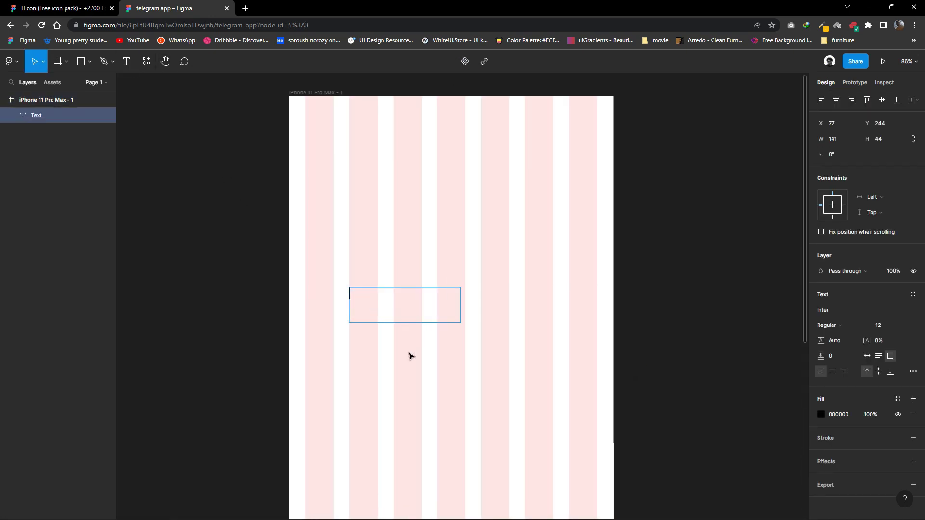
pyautogui.write('Telegram')
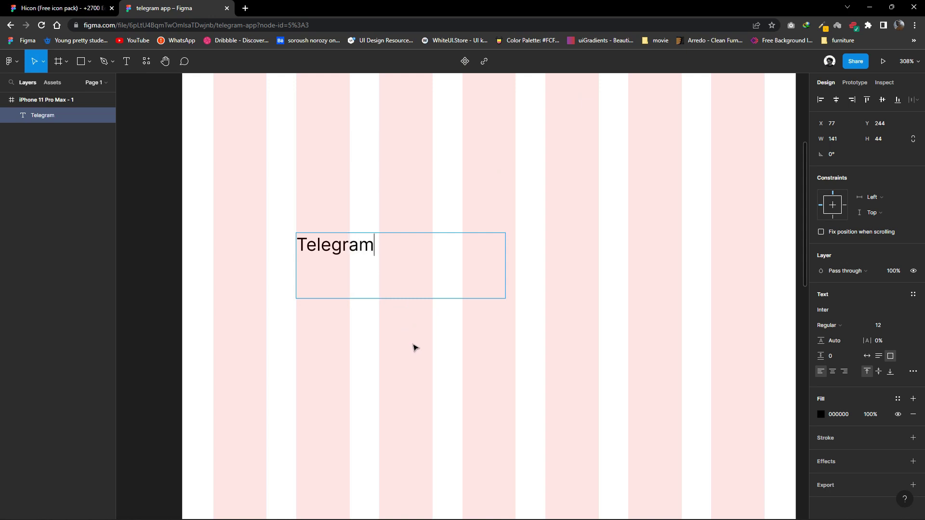
pyautogui.click(835, 325)
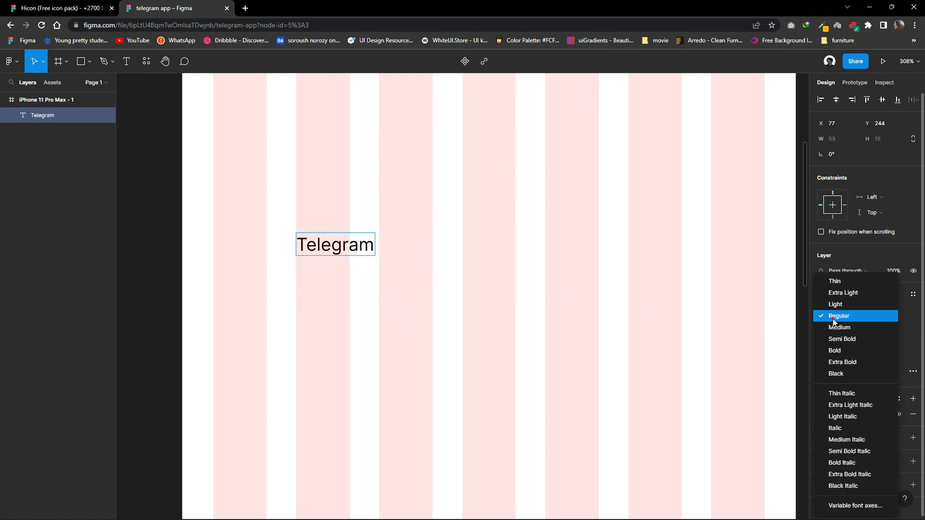
pyautogui.write('Inter')
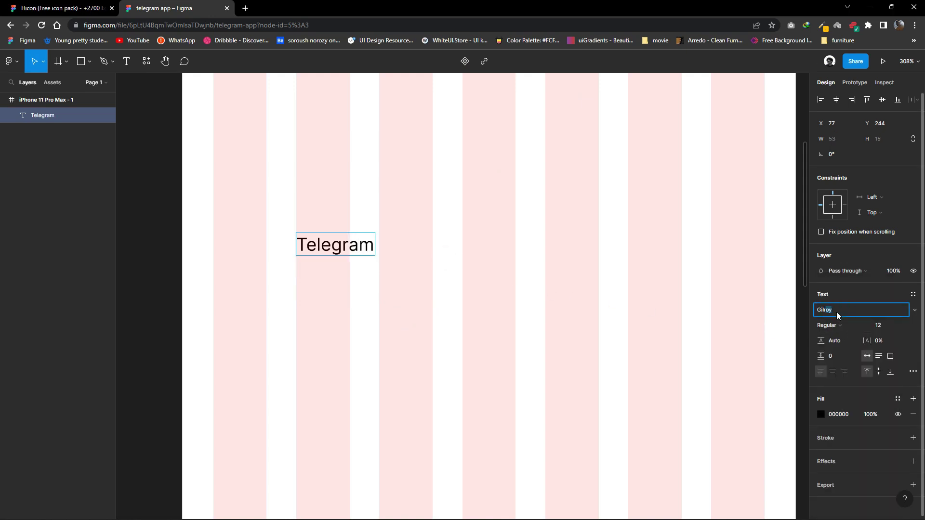
pyautogui.press('Return')
pyautogui.click(827, 326)
pyautogui.click(834, 347)
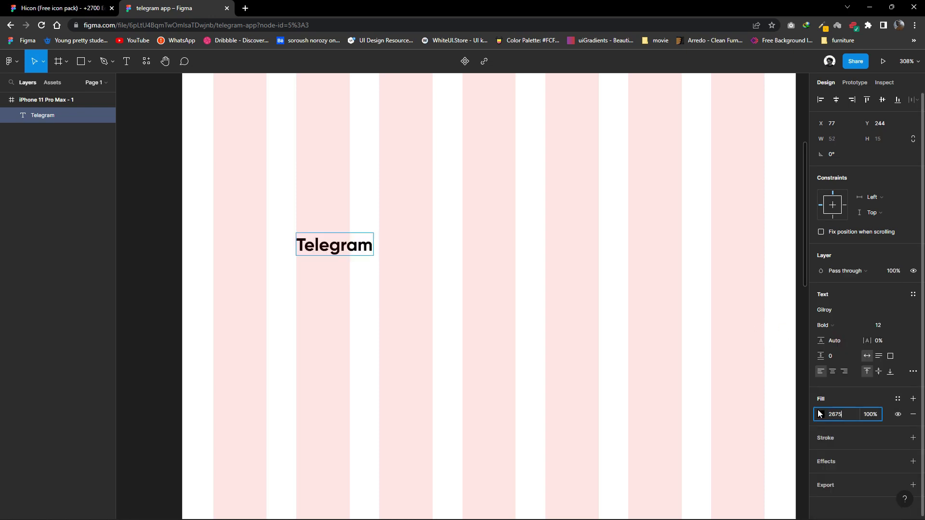
# Fill the Telegram text with the blue 2675EC.
pyautogui.press('Escape')
pyautogui.scroll(-3, 562, 360)
pyautogui.scroll(-2, 562, 360)
pyautogui.click(837, 417)
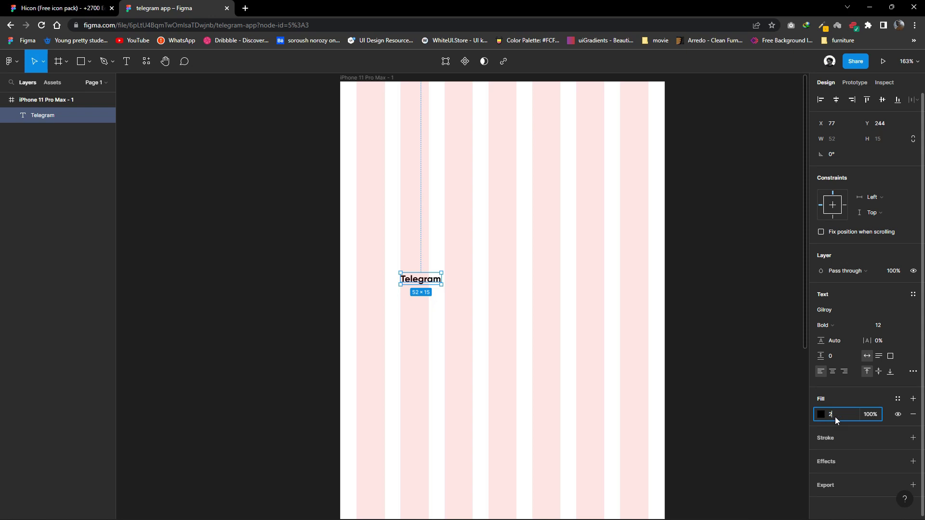
pyautogui.write('6758C')
pyautogui.press('Return')
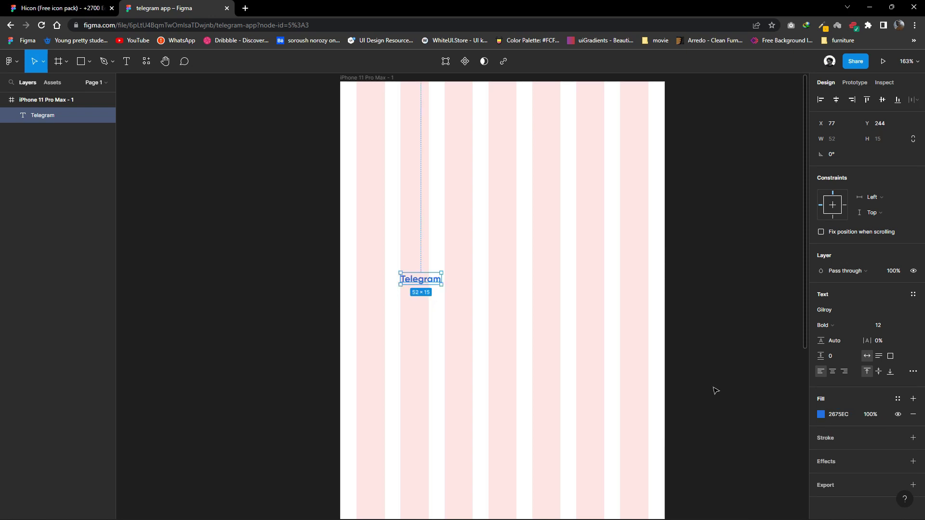
pyautogui.click(696, 365)
# Set the Telegram title's font size to 30.
pyautogui.click(404, 285)
pyautogui.write('13')
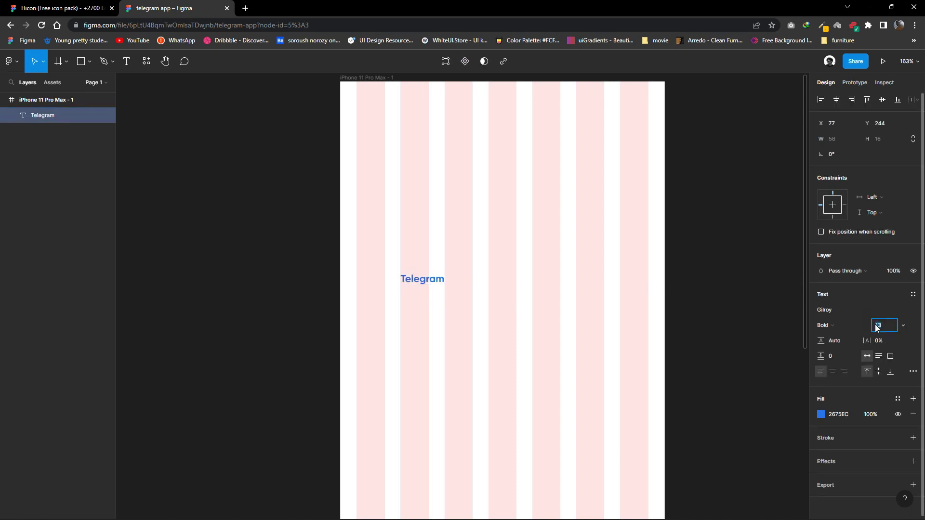
pyautogui.write('20')
pyautogui.press('Return')
pyautogui.scroll(1, 622, 372)
pyautogui.scroll(3, 578, 390)
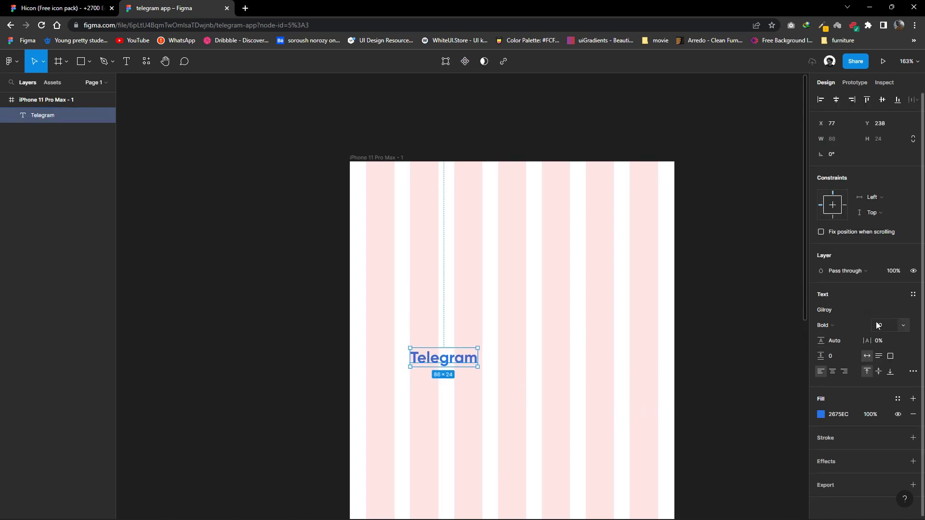
pyautogui.write('30')
pyautogui.press('Return')
# Move the Telegram title to the top-left of the phone frame.
pyautogui.moveTo(473, 368); pyautogui.dragTo(434, 223)
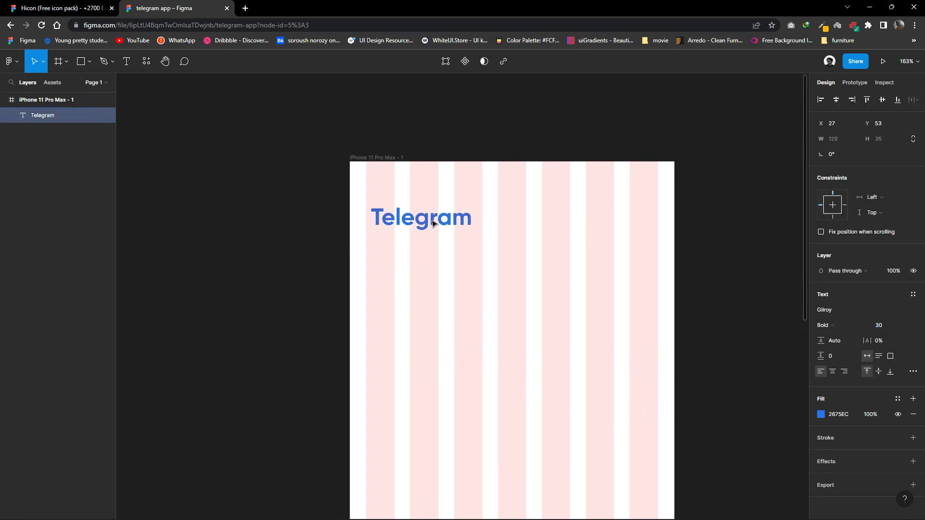
pyautogui.scroll(-5, 492, 266)
pyautogui.scroll(-3, 497, 322)
pyautogui.scroll(3, 430, 186)
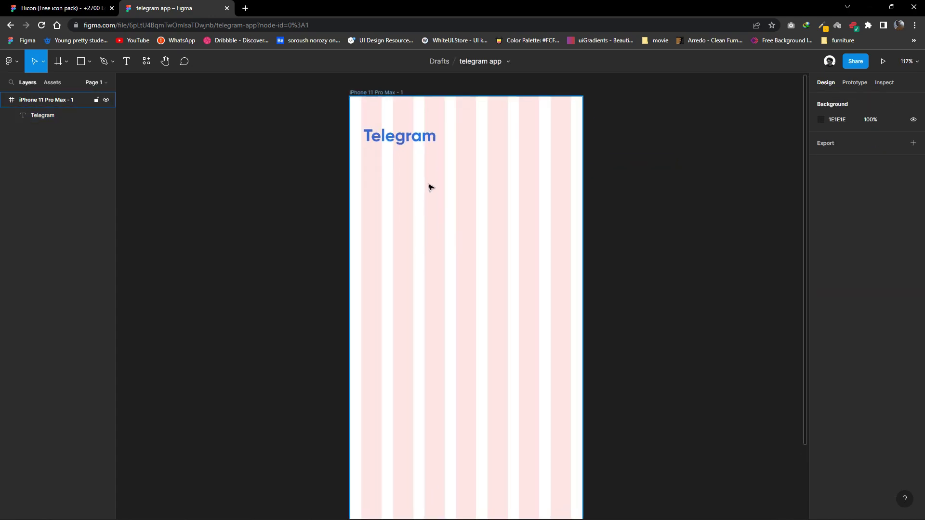
pyautogui.moveTo(409, 142); pyautogui.dragTo(412, 149)
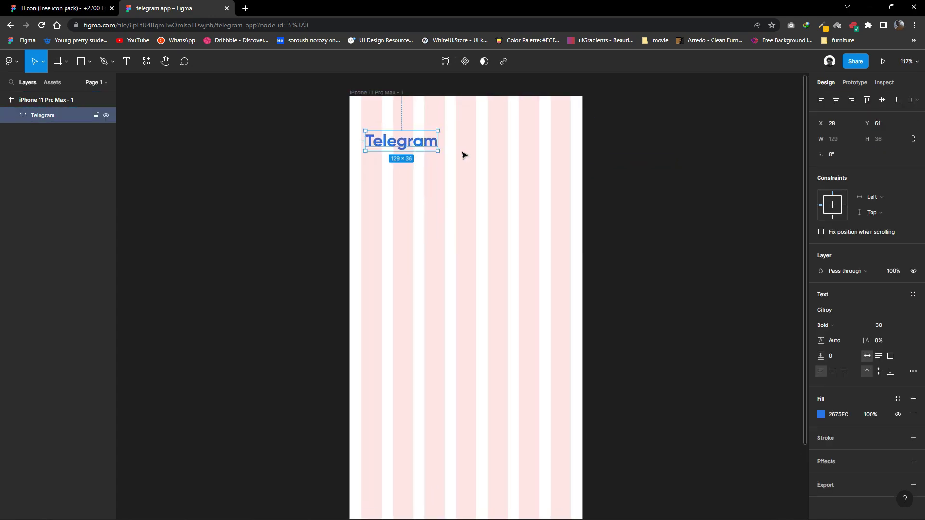
# Copy the Search 2 icon from the Hicon file and paste it into the phone frame.
pyautogui.hotkey('ctrl', 'Tab')
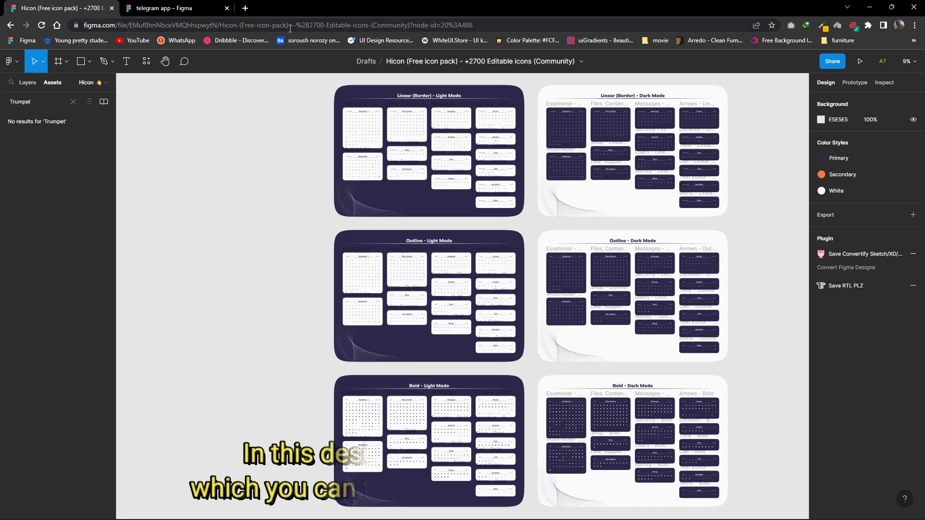
pyautogui.moveTo(219, 25); pyautogui.dragTo(345, 24)
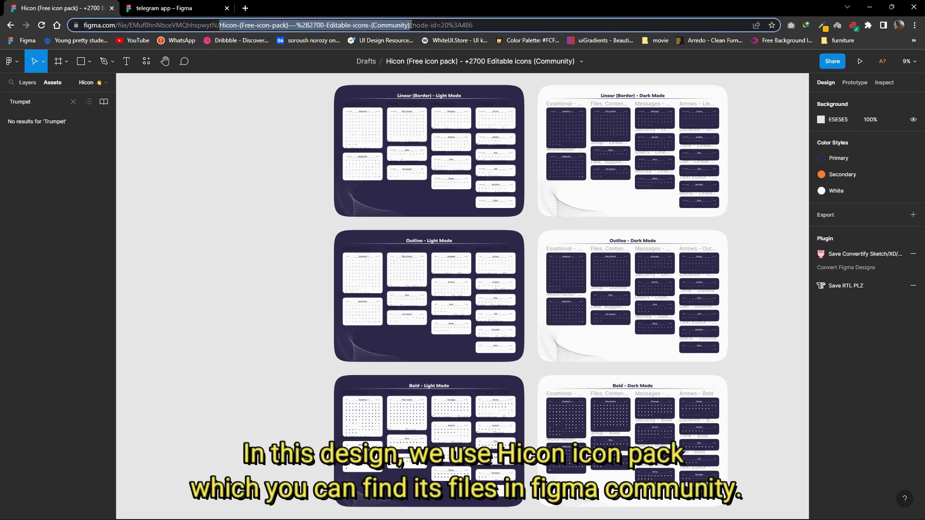
pyautogui.moveTo(411, 24); pyautogui.dragTo(411, 24)
pyautogui.click(334, 231)
pyautogui.scroll(10, 334, 231)
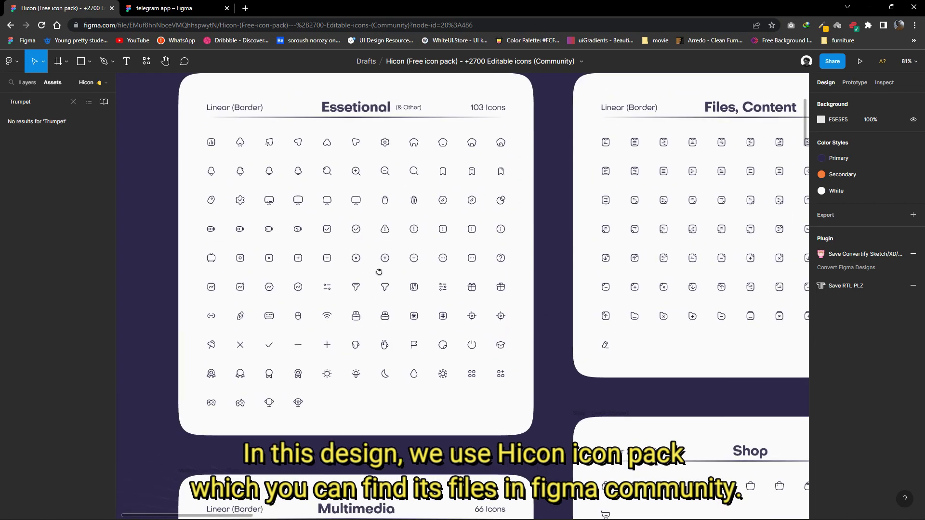
pyautogui.scroll(-3, 609, 323)
pyautogui.scroll(5, 610, 323)
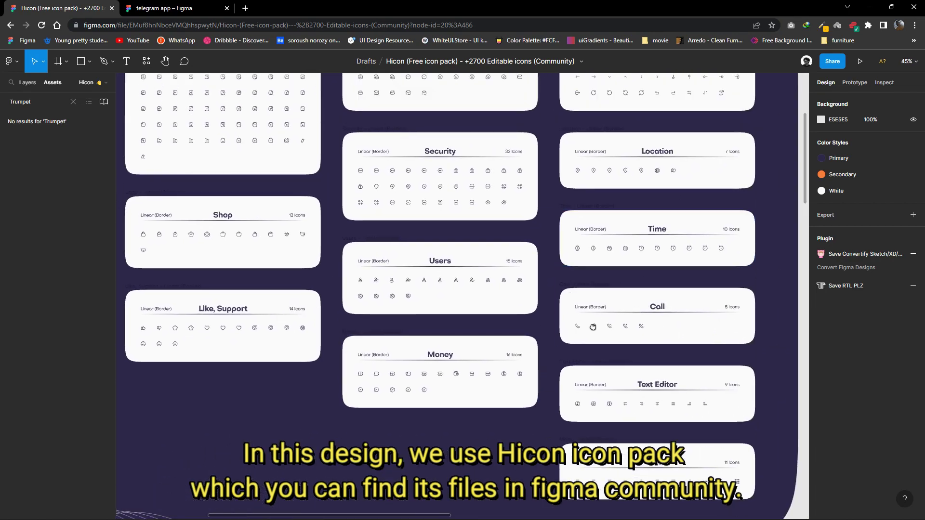
pyautogui.hscroll(-10, 666, 280)
pyautogui.scroll(2, 459, 213)
pyautogui.scroll(3, 481, 164)
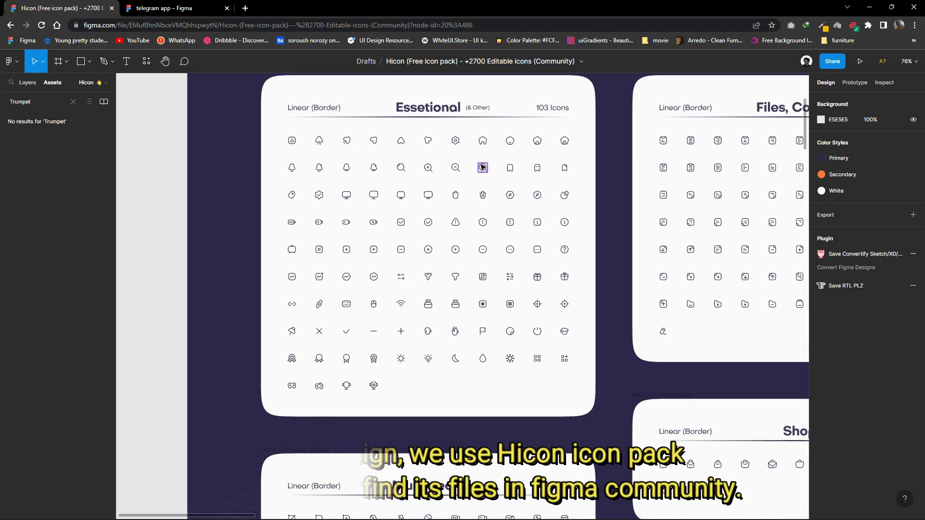
pyautogui.rightClick(481, 168)
pyautogui.click(493, 172)
pyautogui.click(181, 9)
pyautogui.click(660, 197)
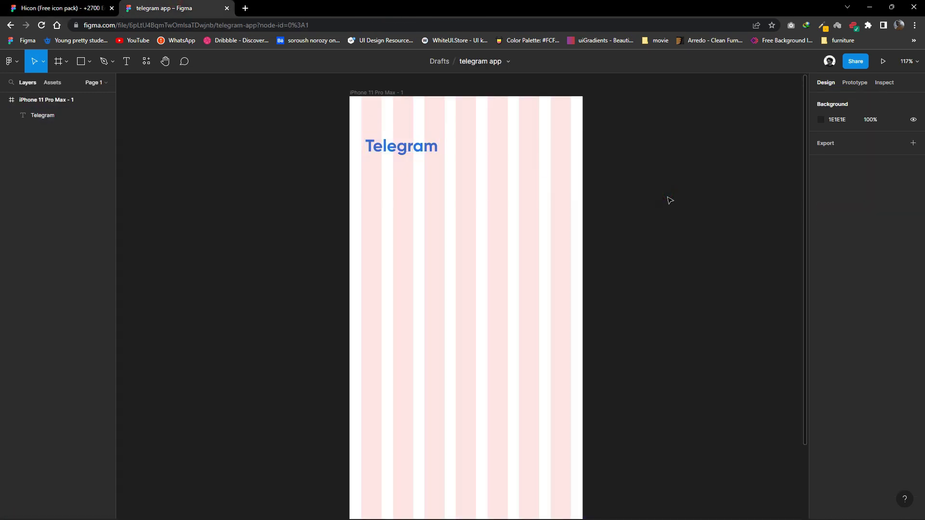
pyautogui.hotkey('ctrl', 'v')
# Copy the Add icon from Hicon and paste it into the frame.
pyautogui.click(109, 5)
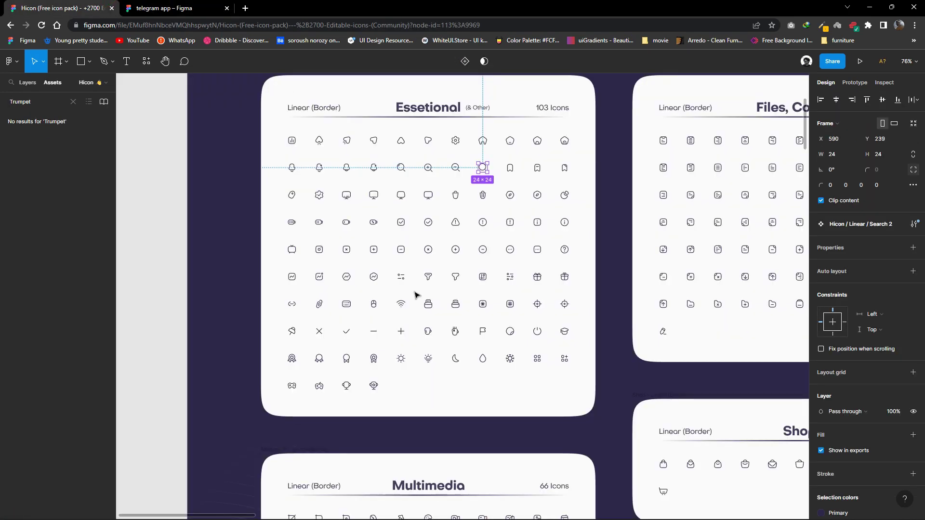
pyautogui.rightClick(397, 339)
pyautogui.click(419, 230)
pyautogui.click(181, 8)
pyautogui.hotkey('ctrl', 'v')
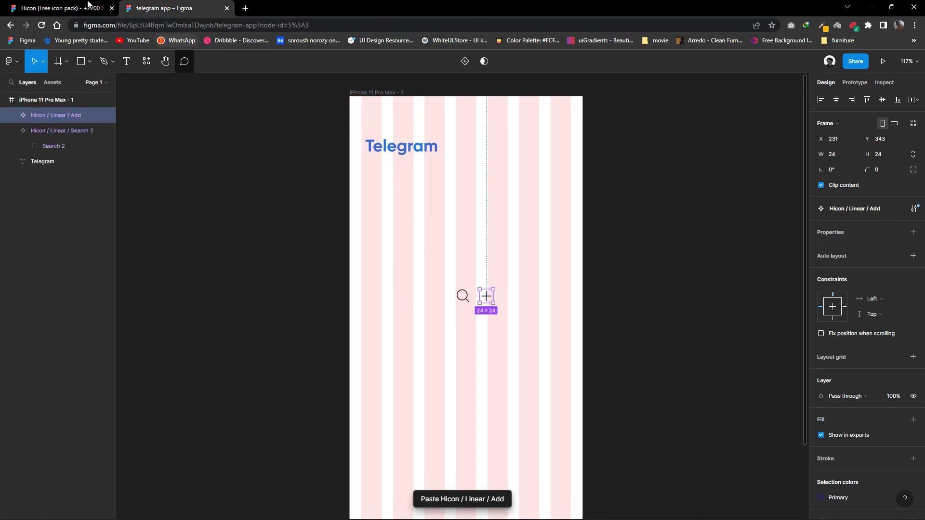
# Copy the Text Align Left icon from Hicon and bring up paste options on the frame.
pyautogui.click(87, 5)
pyautogui.hscroll(10, 675, 368)
pyautogui.hscroll(10, 615, 385)
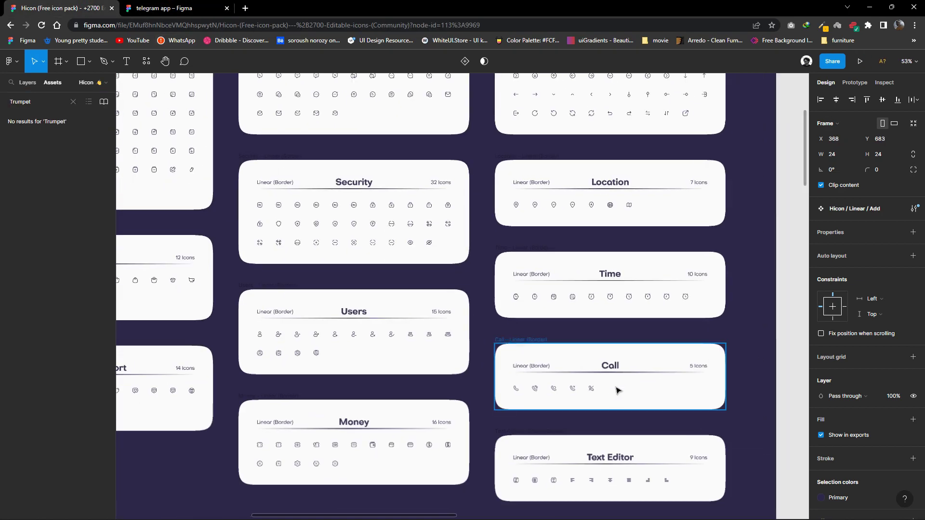
pyautogui.scroll(-3, 609, 366)
pyautogui.scroll(-4, 635, 349)
pyautogui.scroll(5, 648, 347)
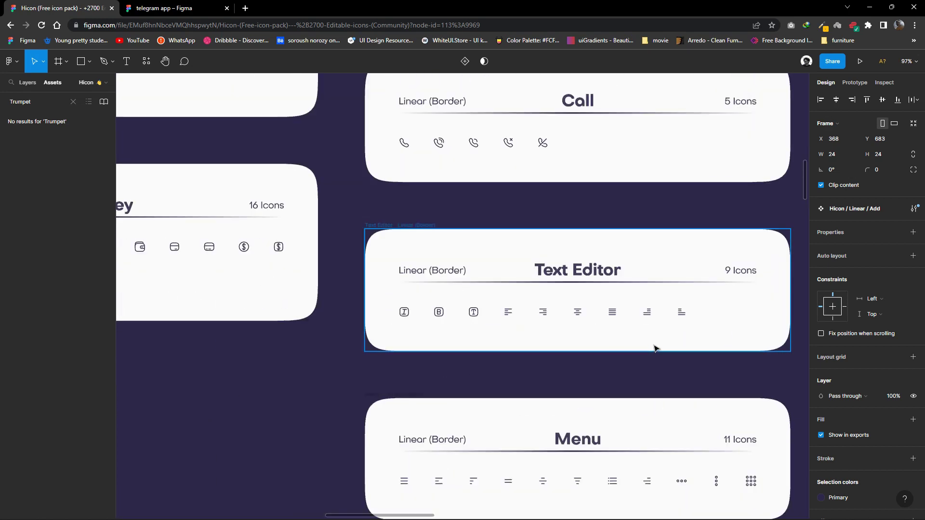
pyautogui.rightClick(508, 317)
pyautogui.click(675, 345)
pyautogui.click(181, 8)
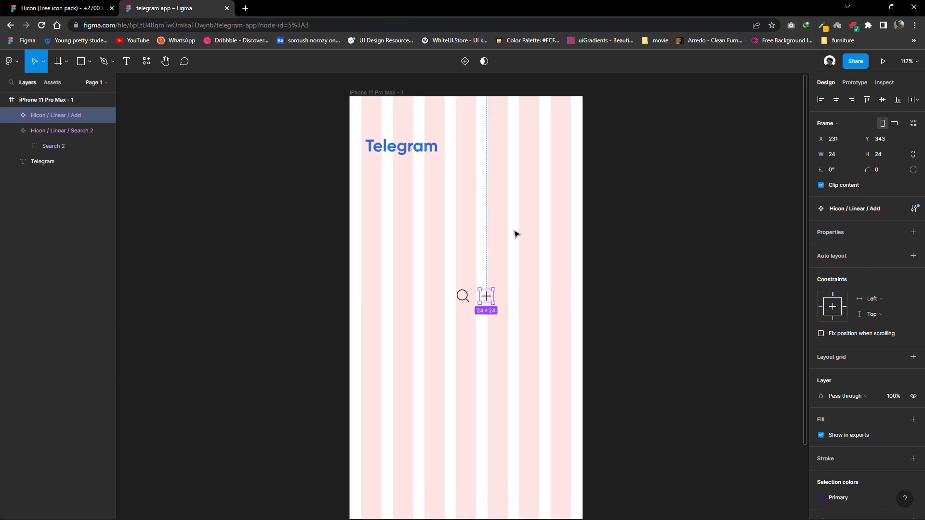
pyautogui.rightClick(521, 213)
# Paste the Text Align Left icon and line the three icons up together.
pyautogui.click(530, 233)
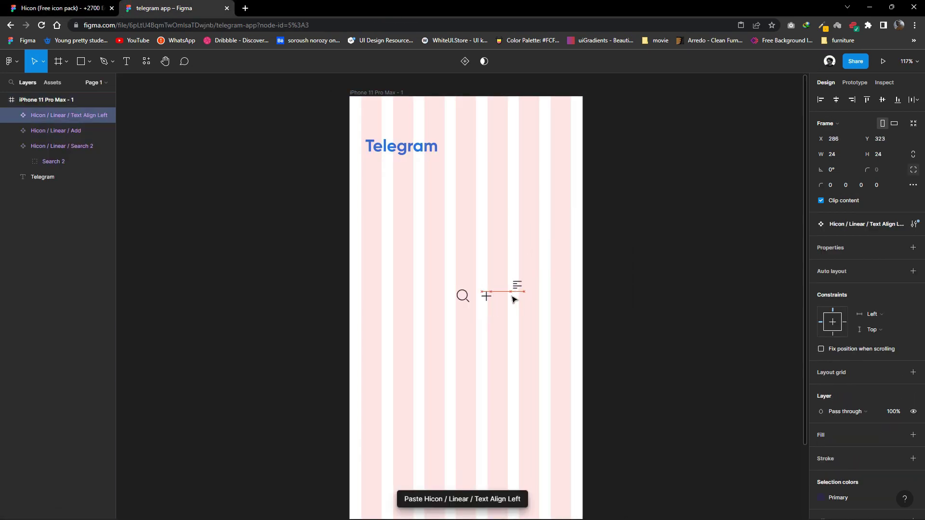
pyautogui.click(541, 329)
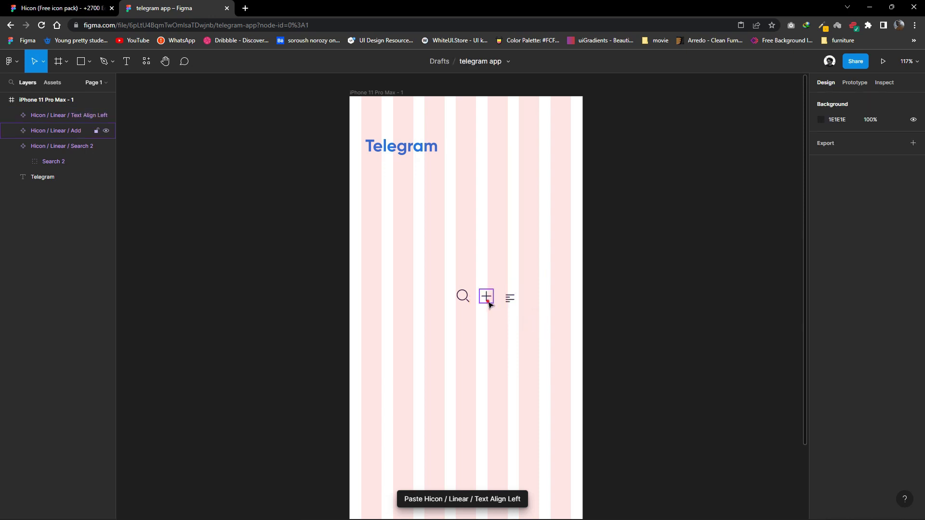
pyautogui.moveTo(489, 305); pyautogui.dragTo(440, 299)
pyautogui.moveTo(548, 320); pyautogui.dragTo(405, 265)
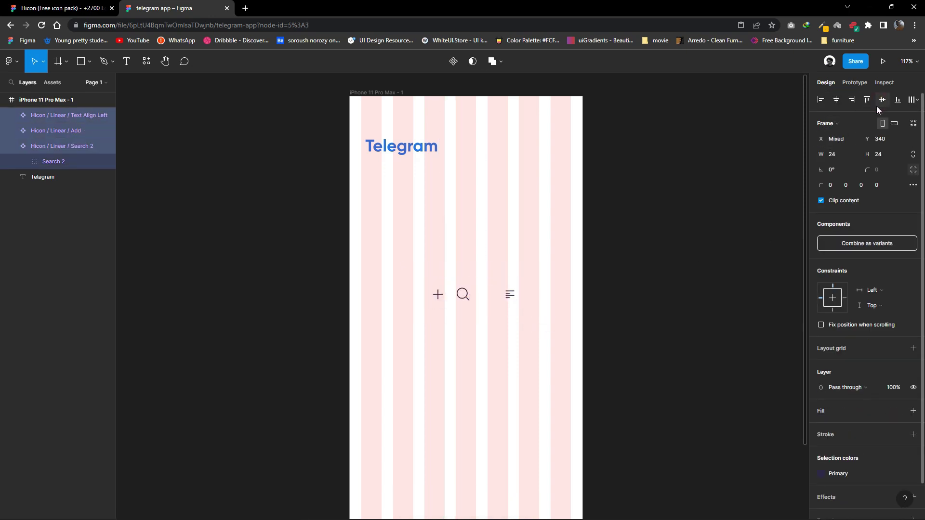
pyautogui.rightClick(461, 289)
pyautogui.click(542, 326)
pyautogui.moveTo(541, 327); pyautogui.dragTo(372, 260)
# Wrap the three icons in an auto-layout row with 16 spacing beside the title.
pyautogui.rightClick(423, 268)
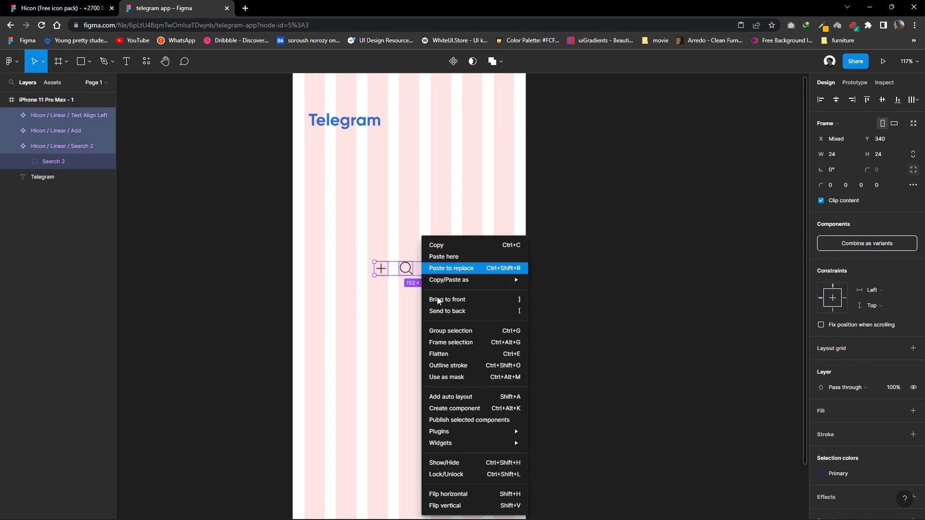
pyautogui.click(450, 396)
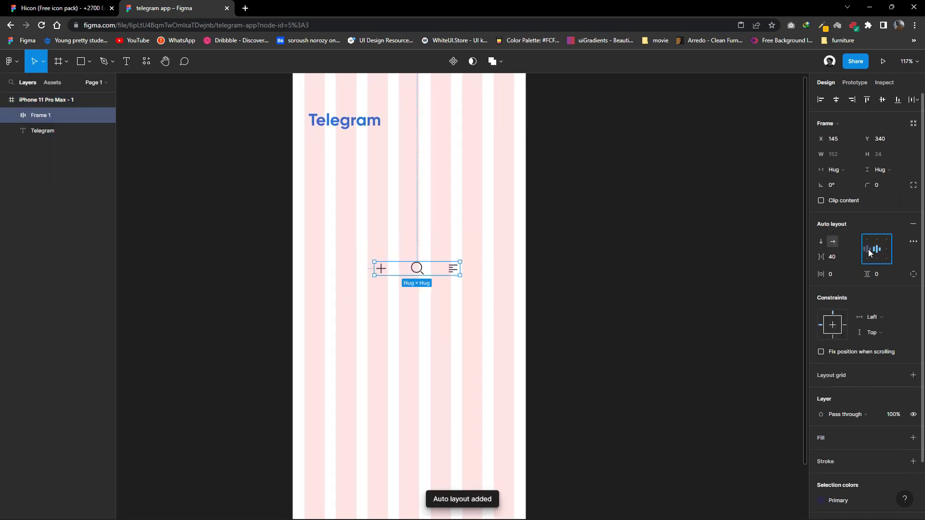
pyautogui.moveTo(828, 259)
pyautogui.mouseDown()
pyautogui.moveTo(436, 290)
pyautogui.moveTo(480, 135)
pyautogui.mouseUp()
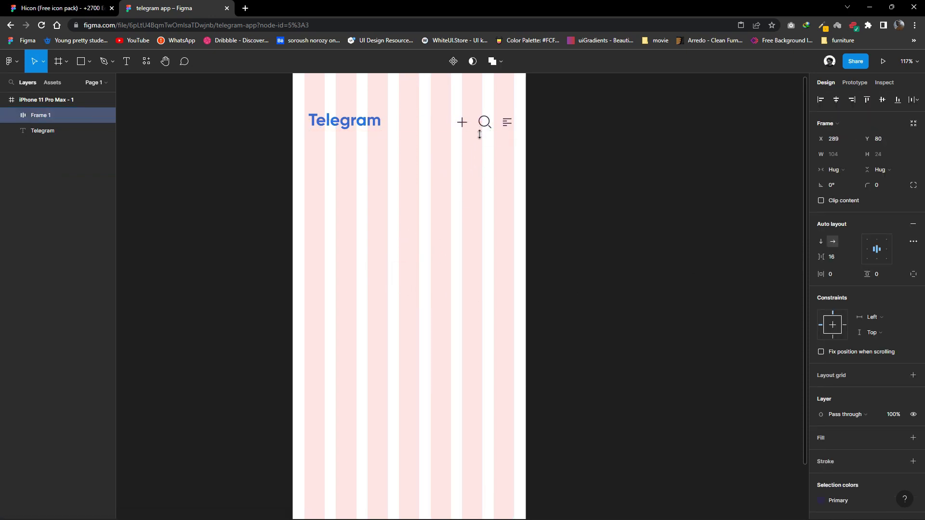
pyautogui.click(353, 131)
# Create a colour style named 'main' from the Telegram title's blue fill.
pyautogui.click(898, 398)
pyautogui.click(910, 416)
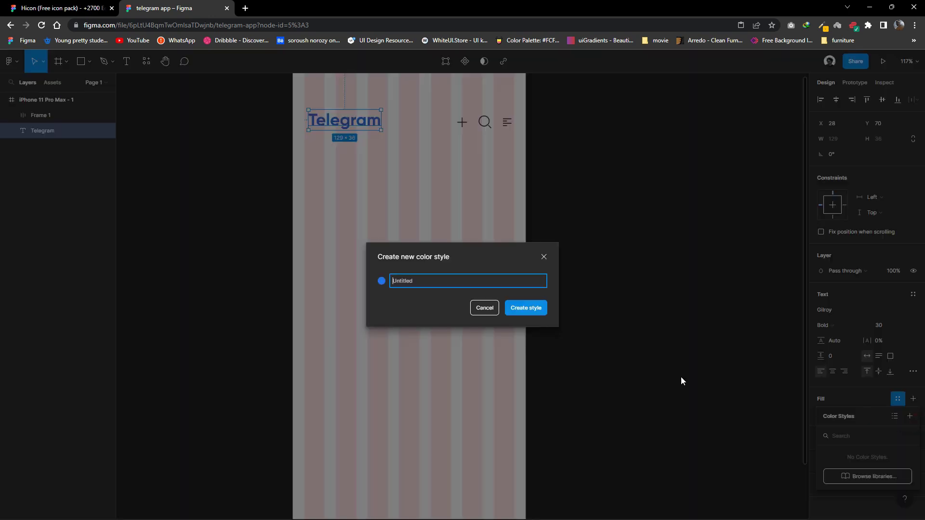
pyautogui.write('Primary')
pyautogui.press('Return')
pyautogui.click(484, 122)
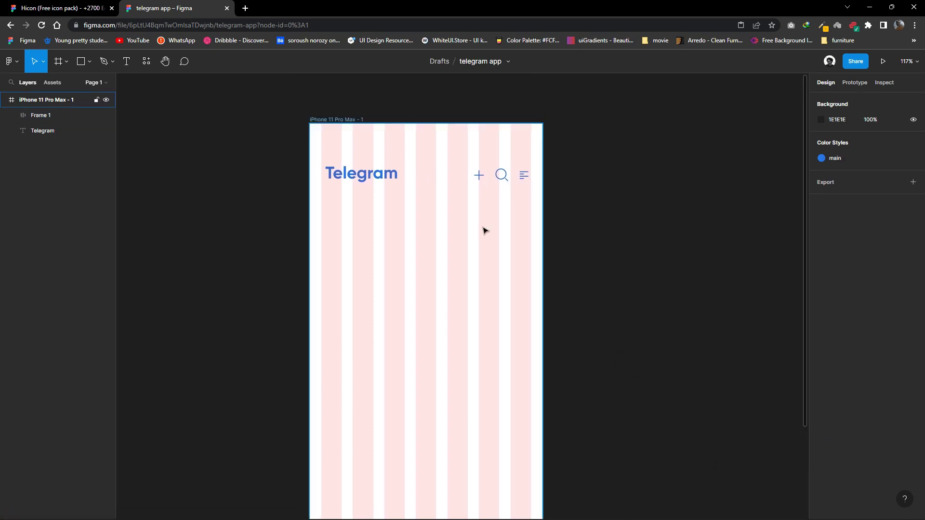
pyautogui.scroll(5, 484, 230)
pyautogui.click(510, 145)
pyautogui.click(525, 194)
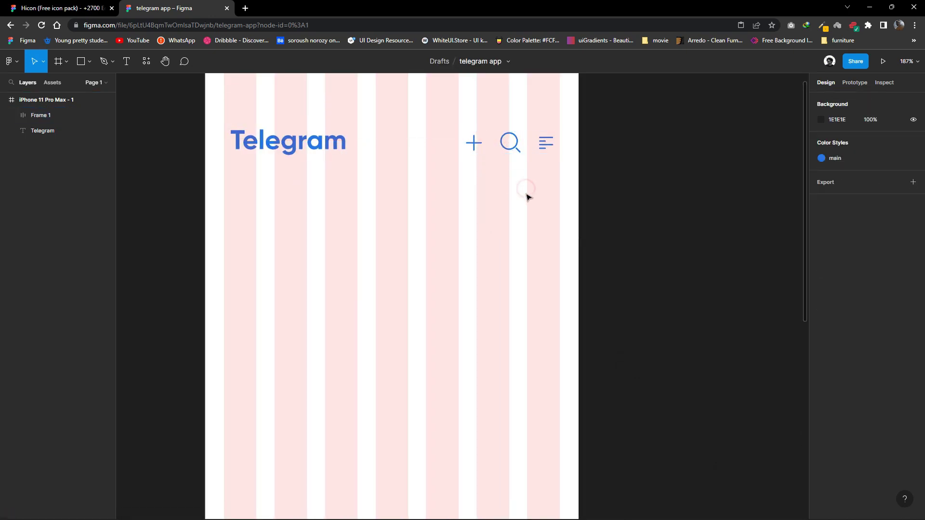
pyautogui.scroll(-1, 523, 205)
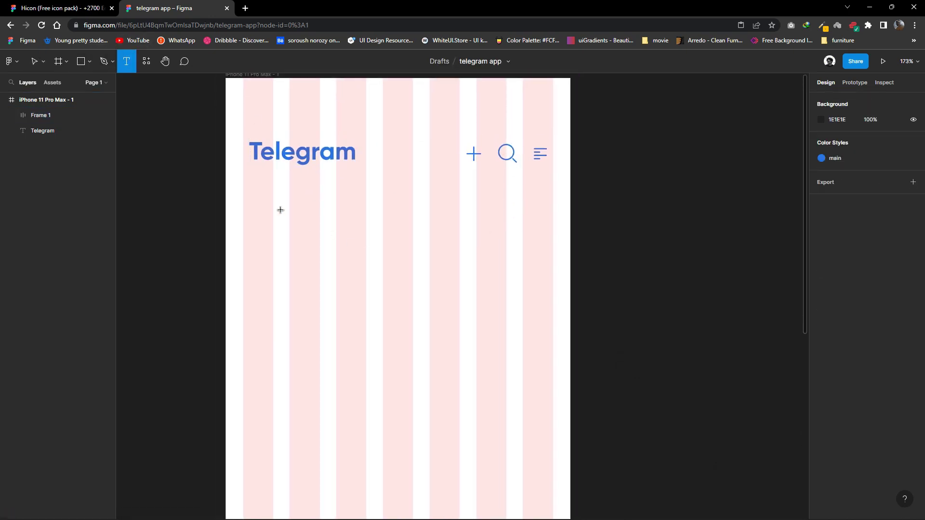
# Add an 'All' label in SemiBold 20 below the Telegram title.
pyautogui.moveTo(259, 194); pyautogui.dragTo(299, 214)
pyautogui.write('All')
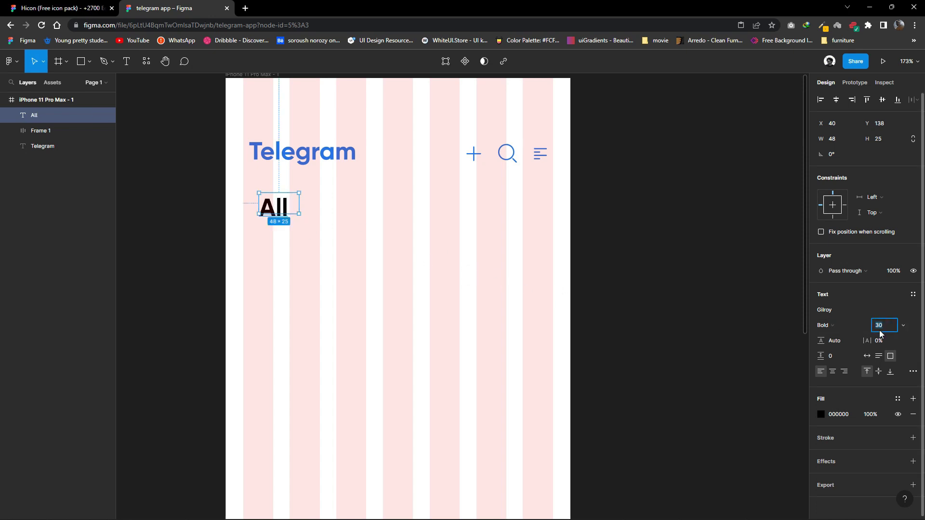
pyautogui.click(838, 328)
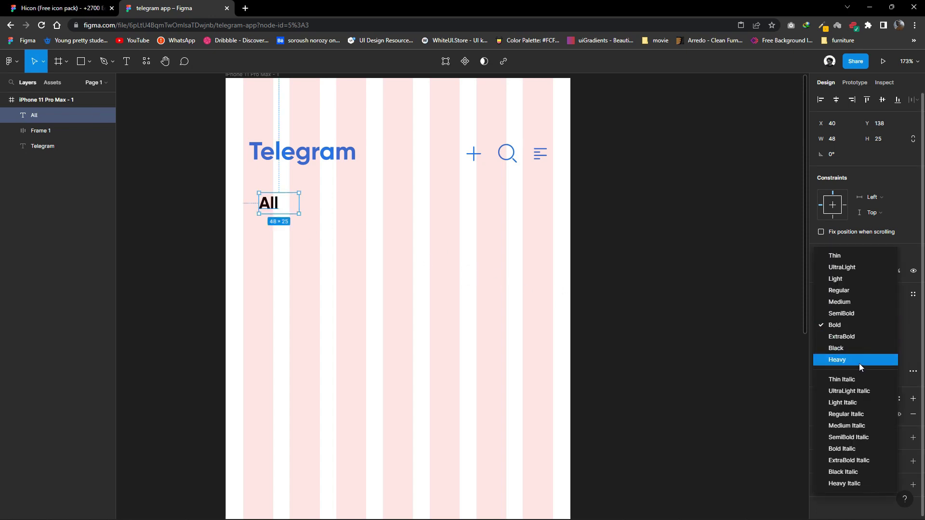
pyautogui.click(848, 313)
pyautogui.click(526, 282)
pyautogui.moveTo(272, 208); pyautogui.dragTo(270, 215)
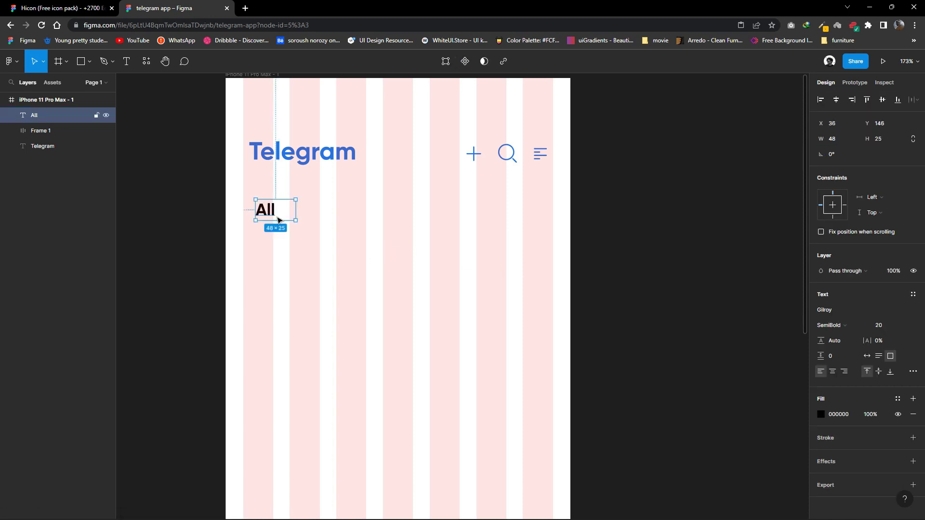
pyautogui.doubleClick(304, 214)
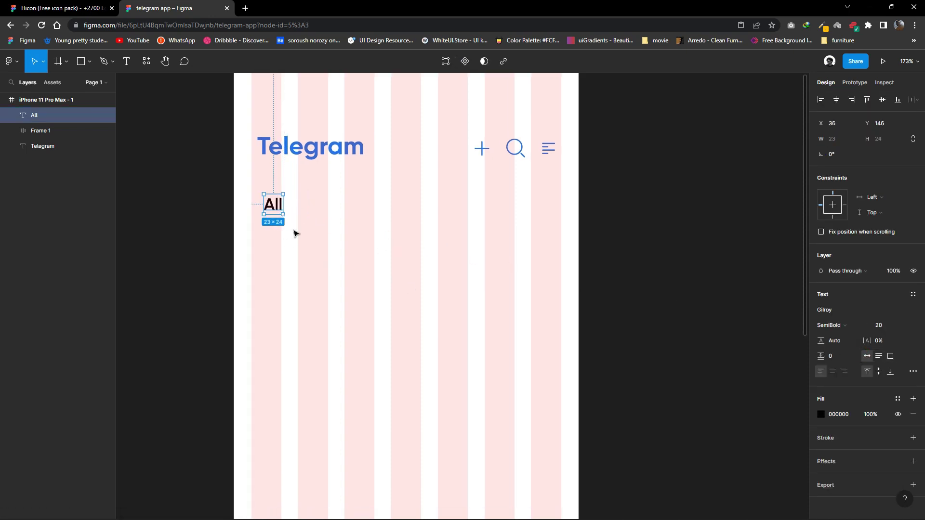
pyautogui.click(302, 256)
# Duplicate the All label to its right as 'Important'.
pyautogui.scroll(-5, 314, 264)
pyautogui.scroll(3, 330, 264)
pyautogui.scroll(2, 366, 231)
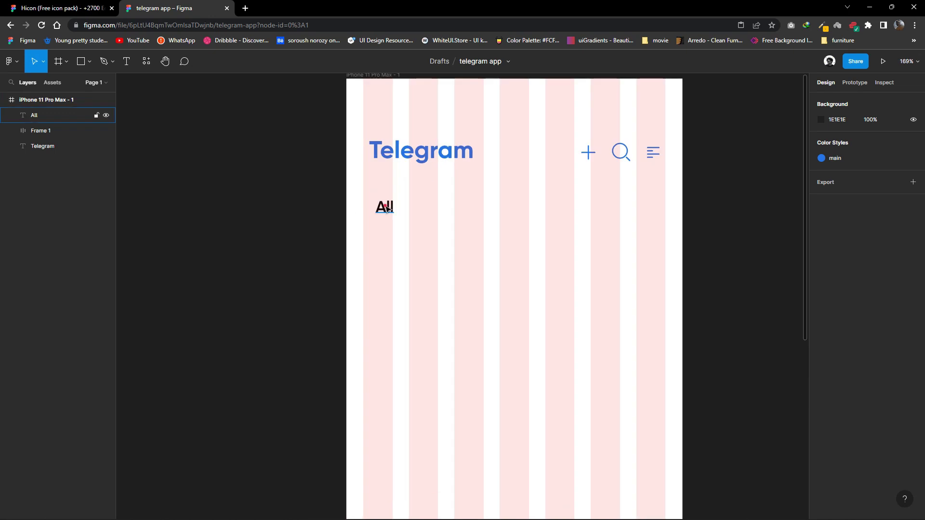
pyautogui.moveTo(387, 208); pyautogui.dragTo(419, 207)
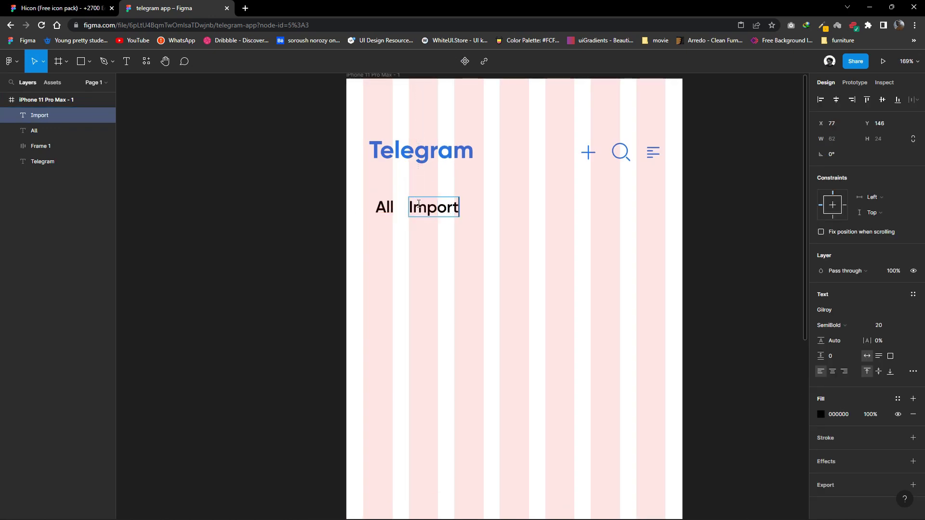
pyautogui.moveTo(442, 211); pyautogui.dragTo(471, 211)
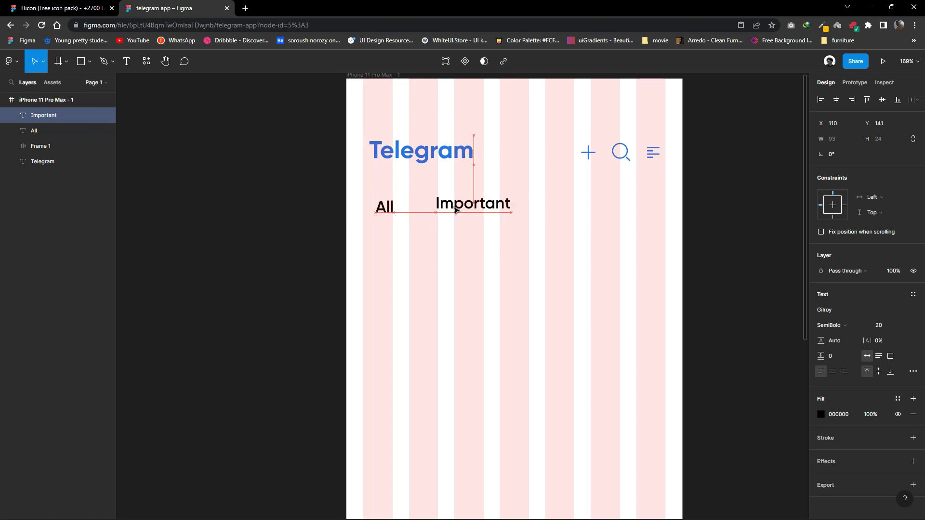
# Draw a 117×45 rectangle with radius 20 over the Important label.
pyautogui.click(90, 62)
pyautogui.click(63, 85)
pyautogui.moveTo(431, 187); pyautogui.dragTo(526, 223)
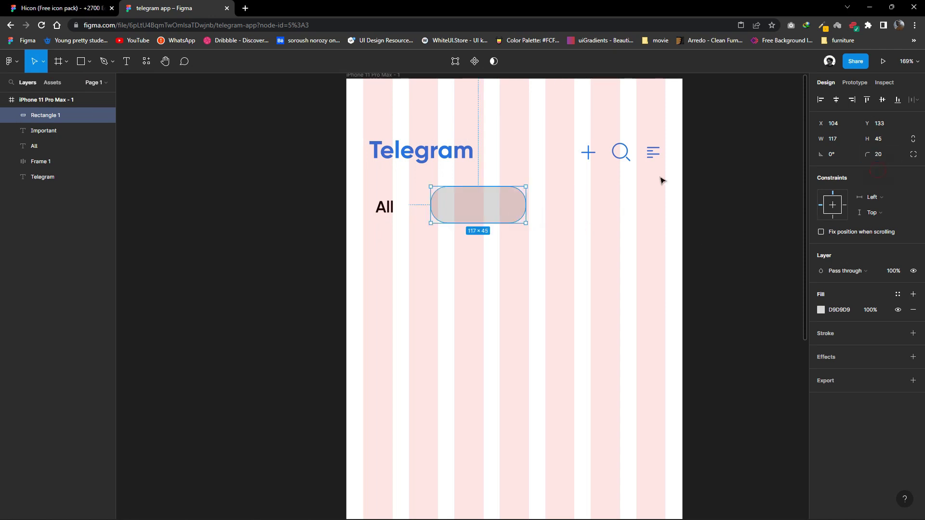
# Send the rectangle behind the Important text and set Important to Medium weight.
pyautogui.rightClick(483, 204)
pyautogui.click(499, 292)
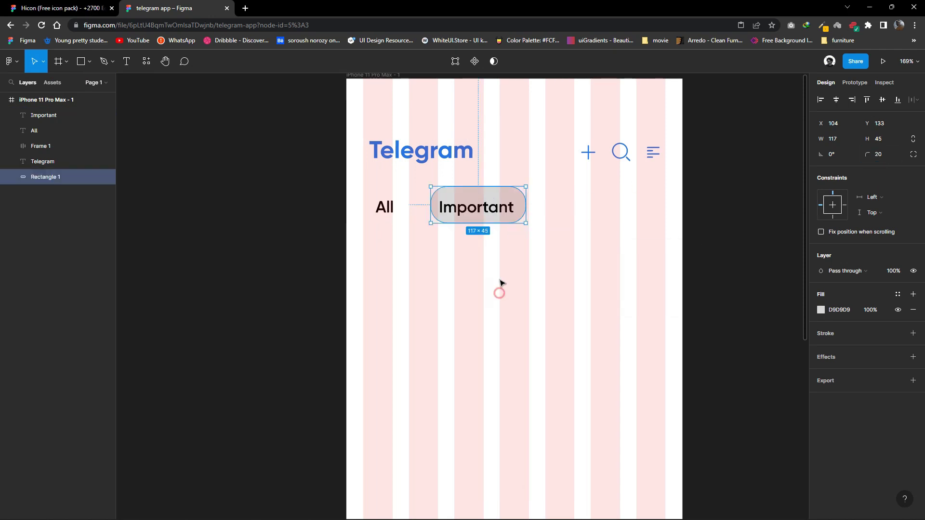
pyautogui.click(508, 206)
pyautogui.press('Tab')
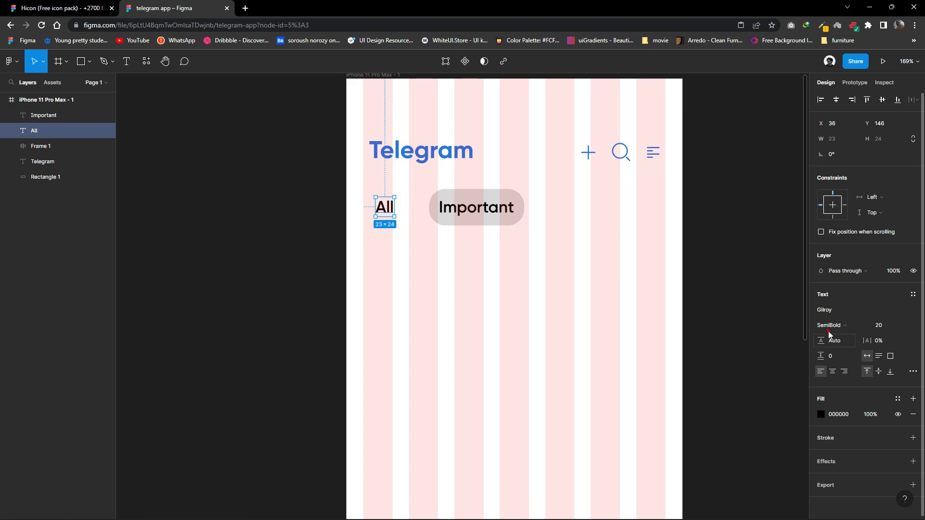
pyautogui.click(829, 325)
pyautogui.click(475, 208)
pyautogui.click(835, 326)
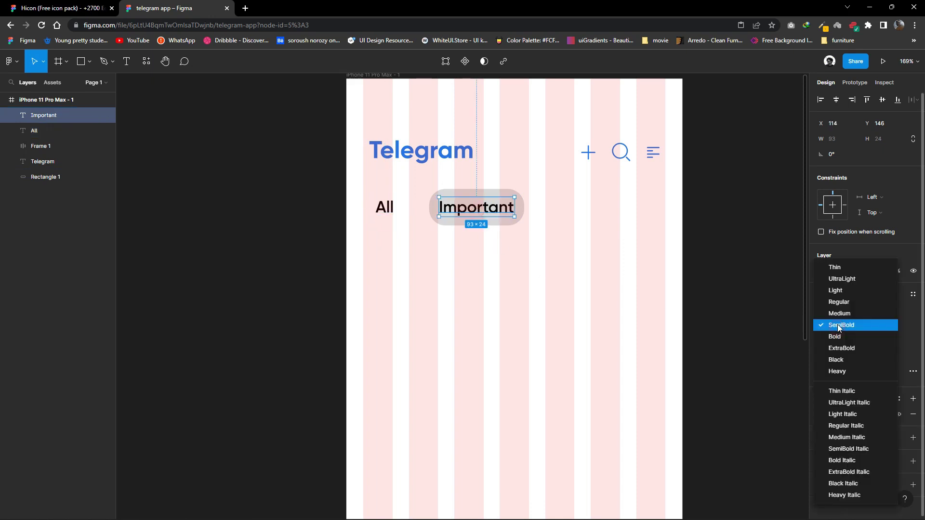
pyautogui.click(580, 266)
# Fill the rectangle with the blue main colour style and make the Important text white.
pyautogui.click(457, 221)
pyautogui.click(821, 310)
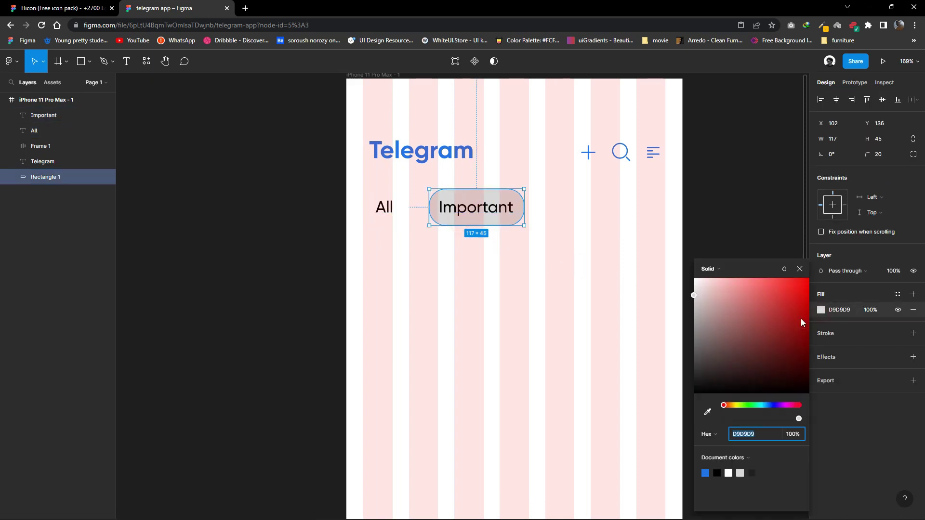
pyautogui.press('Escape')
pyautogui.hotkey('ctrl', 'alt', 'v')
pyautogui.click(496, 211)
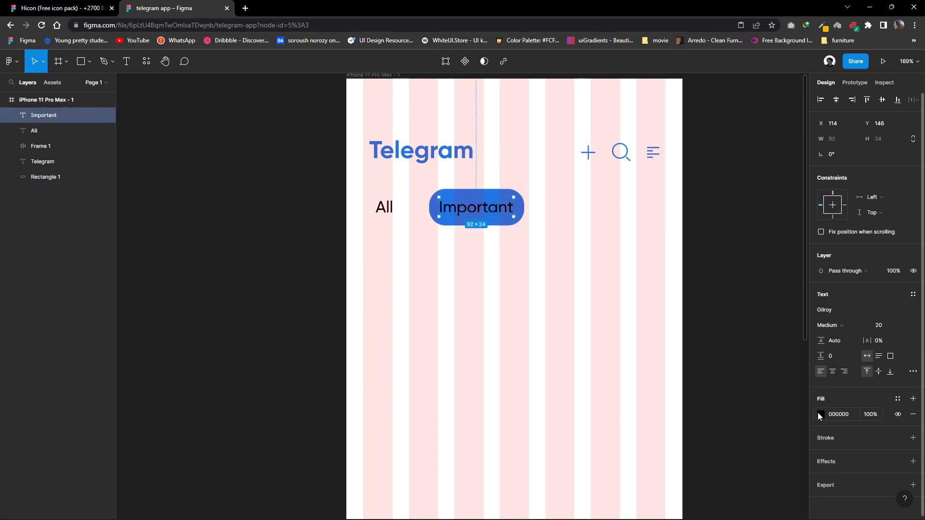
pyautogui.click(820, 414)
pyautogui.click(660, 279)
# Resize the blue pill to 125×43, adjust its corner radii, and select it with its label.
pyautogui.scroll(3, 512, 207)
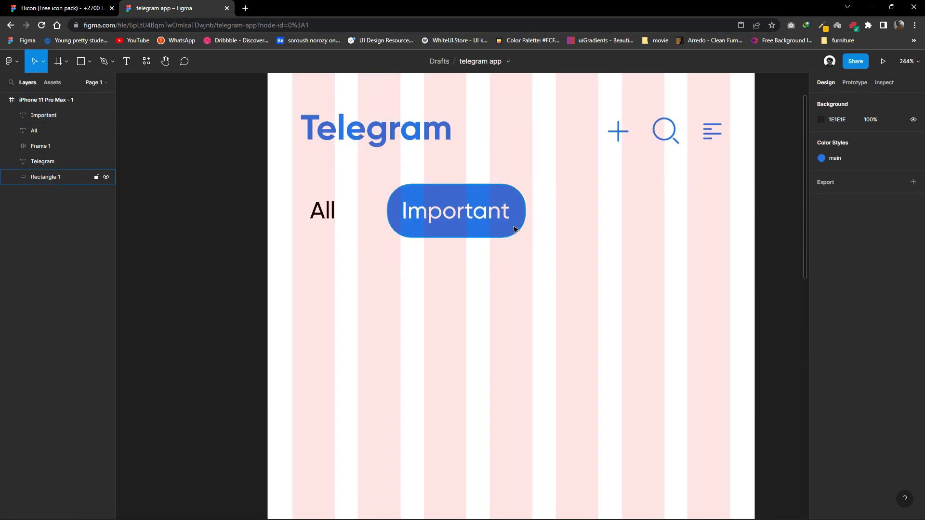
pyautogui.click(430, 225)
pyautogui.moveTo(382, 209); pyautogui.dragTo(381, 210)
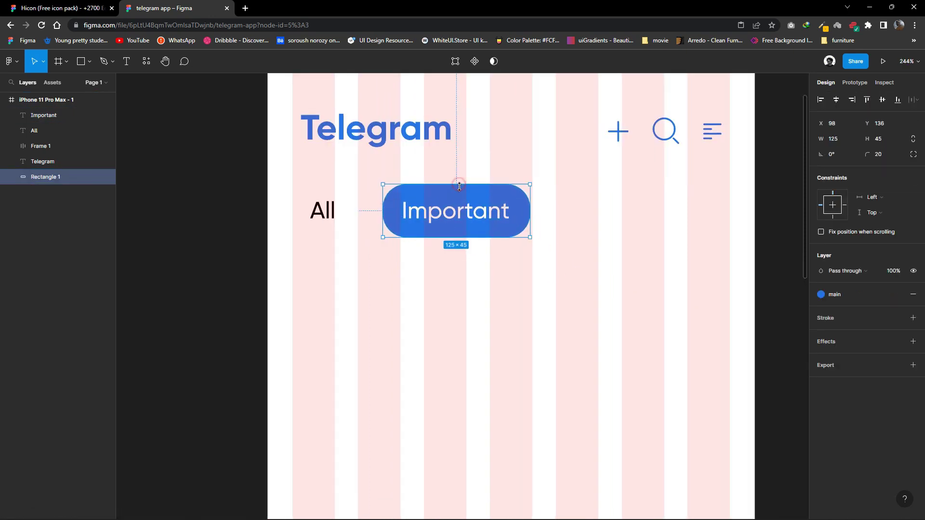
pyautogui.moveTo(457, 185); pyautogui.dragTo(460, 190)
pyautogui.scroll(1, 521, 225)
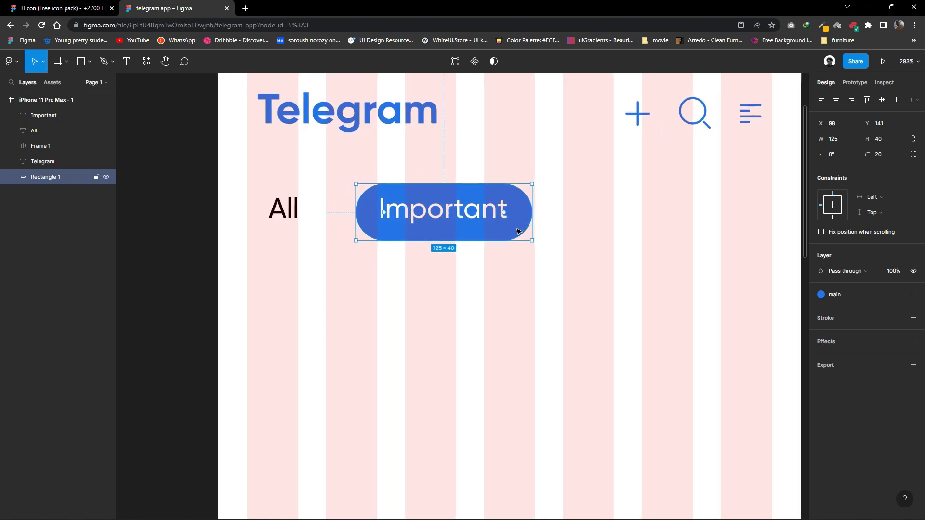
pyautogui.moveTo(521, 224); pyautogui.dragTo(520, 220)
pyautogui.click(911, 169)
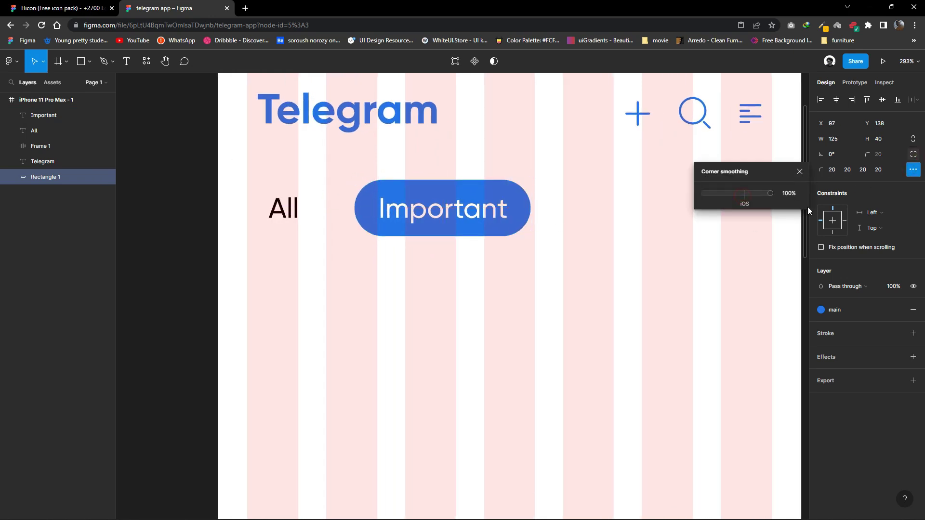
pyautogui.scroll(2, 527, 241)
pyautogui.moveTo(444, 156); pyautogui.dragTo(459, 212)
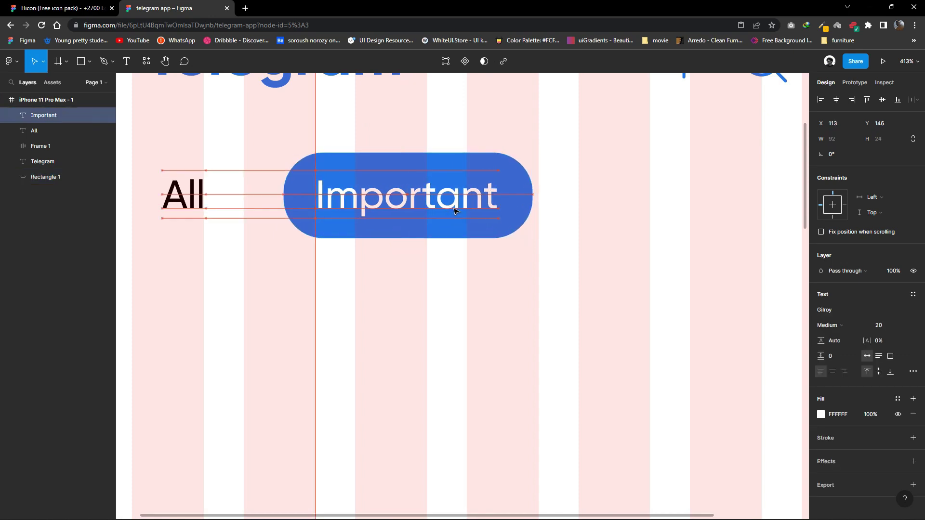
pyautogui.keyDown('shift'); pyautogui.click(503, 226); pyautogui.keyUp('shift')
pyautogui.rightClick(371, 181)
# Group the pill with its label, then add Unread and Read tab copies to the right.
pyautogui.click(397, 287)
pyautogui.scroll(-4, 541, 310)
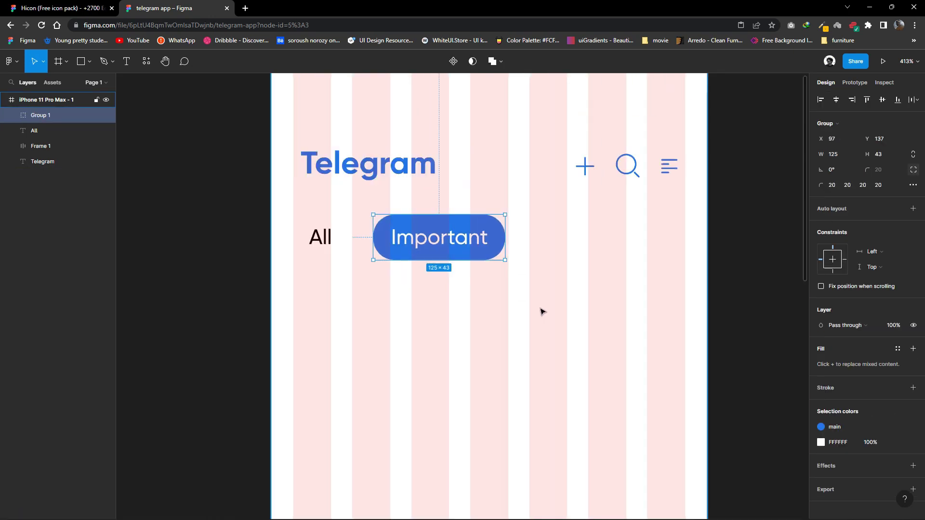
pyautogui.moveTo(283, 255); pyautogui.dragTo(517, 253)
pyautogui.doubleClick(516, 250)
pyautogui.write('Unread')
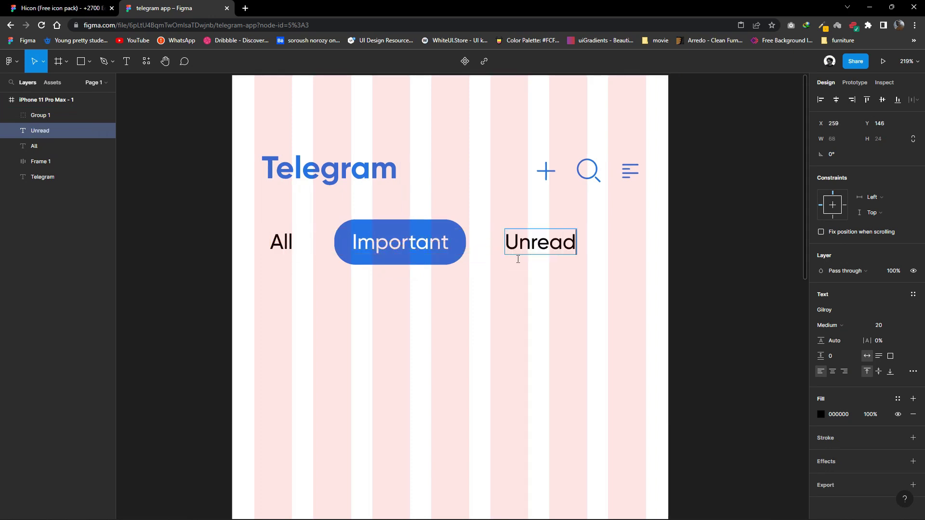
pyautogui.moveTo(541, 245)
pyautogui.mouseDown()
pyautogui.moveTo(633, 245)
pyautogui.moveTo(621, 247)
pyautogui.mouseUp()
pyautogui.doubleClick(632, 244)
pyautogui.write('Read')
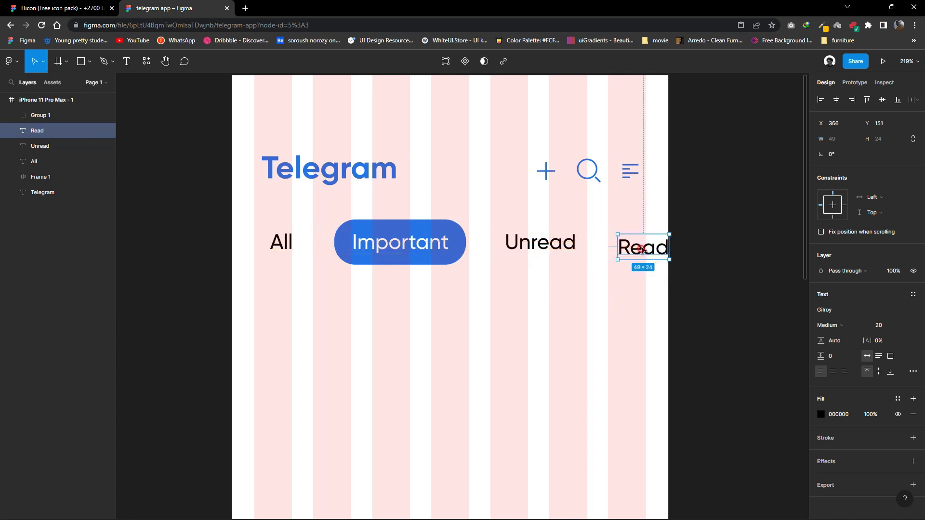
pyautogui.moveTo(566, 254); pyautogui.dragTo(698, 281)
# Wrap the All, Important, Unread and Read tabs in a horizontal auto-layout row.
pyautogui.moveTo(389, 246); pyautogui.dragTo(265, 239)
pyautogui.rightClick(544, 227)
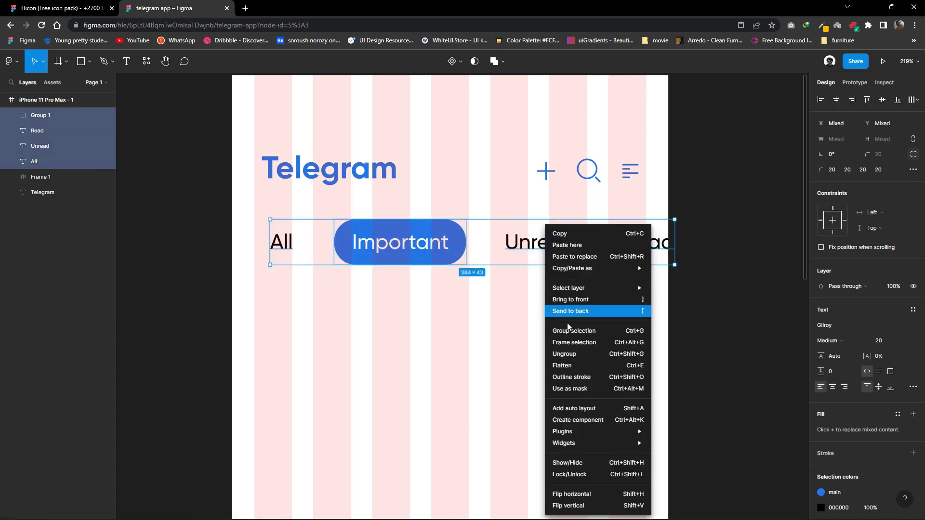
pyautogui.click(568, 407)
pyautogui.scroll(-2, 611, 287)
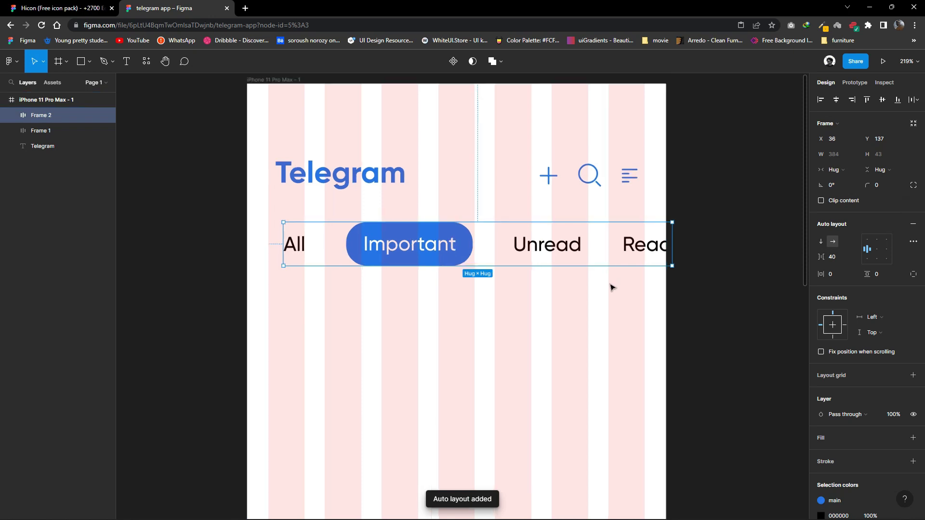
pyautogui.click(611, 314)
pyautogui.scroll(-3, 626, 313)
pyautogui.click(602, 277)
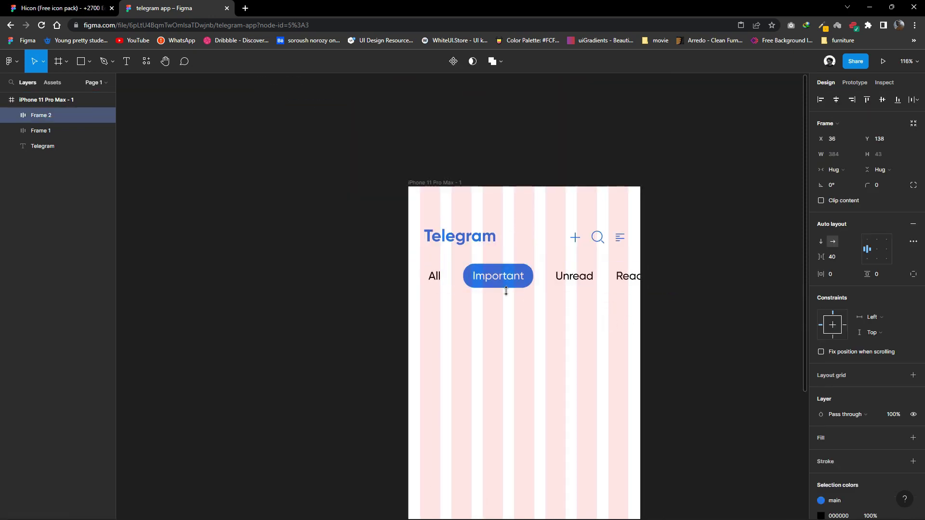
# Colour the All and Unread tab labels near-black 131313.
pyautogui.click(434, 276)
pyautogui.click(821, 353)
pyautogui.moveTo(766, 384); pyautogui.dragTo(693, 385)
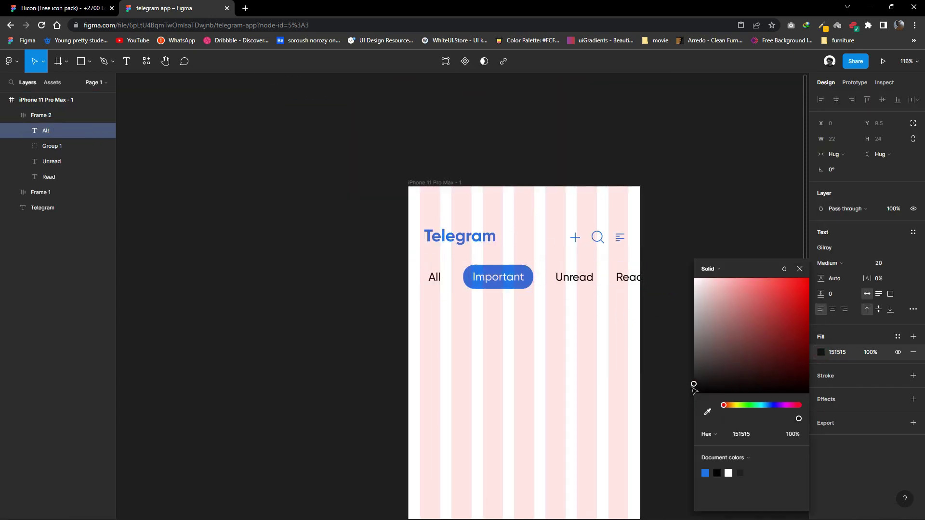
pyautogui.click(741, 434)
pyautogui.rightClick(741, 434)
pyautogui.click(761, 295)
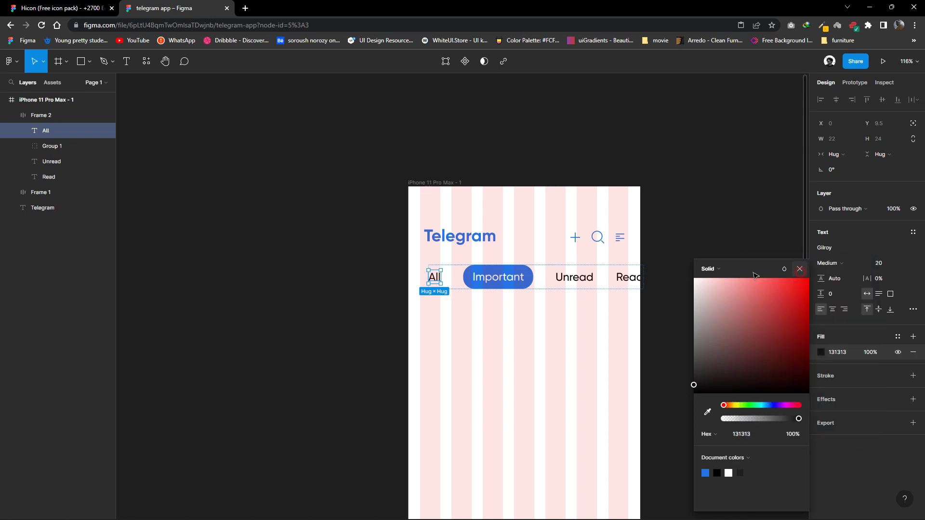
pyautogui.click(574, 277)
pyautogui.press('Escape')
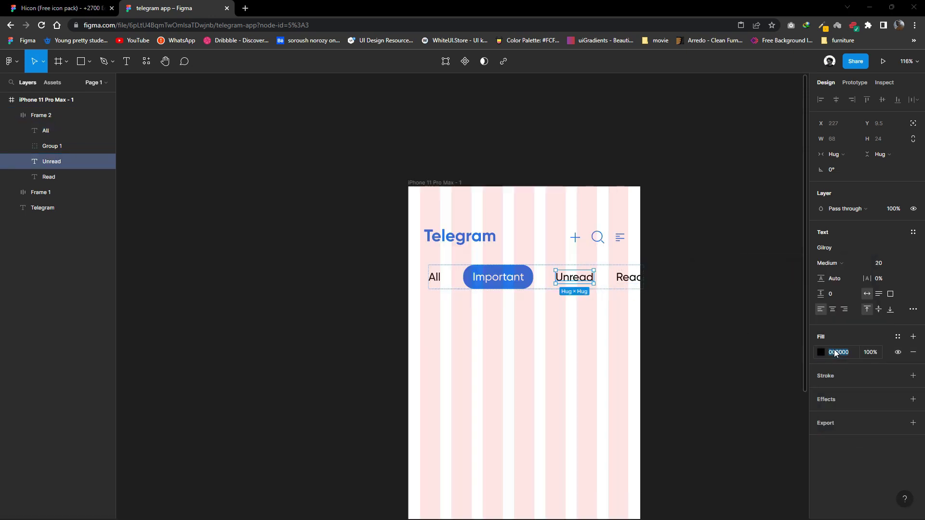
pyautogui.press('Tab')
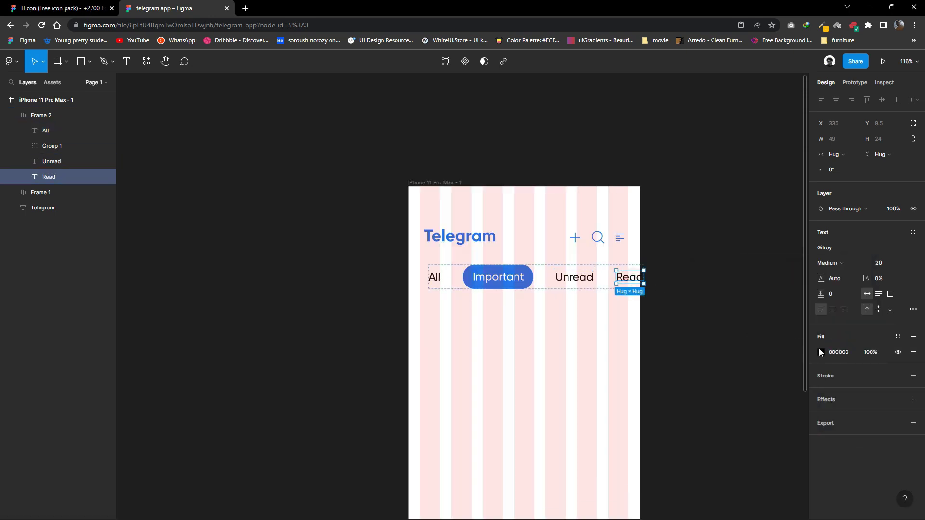
pyautogui.click(620, 346)
pyautogui.scroll(-2, 584, 290)
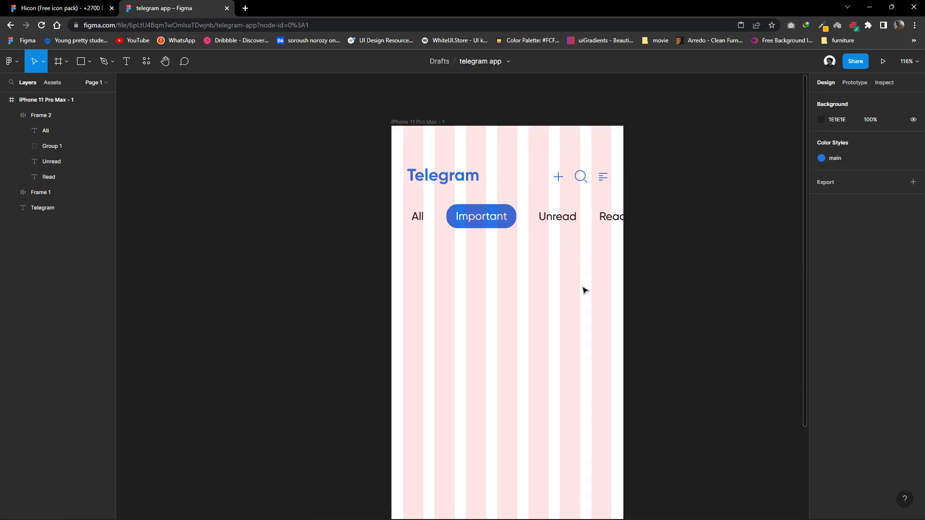
# Draw an 82×82 square just below the All tab.
pyautogui.click(90, 61)
pyautogui.click(67, 82)
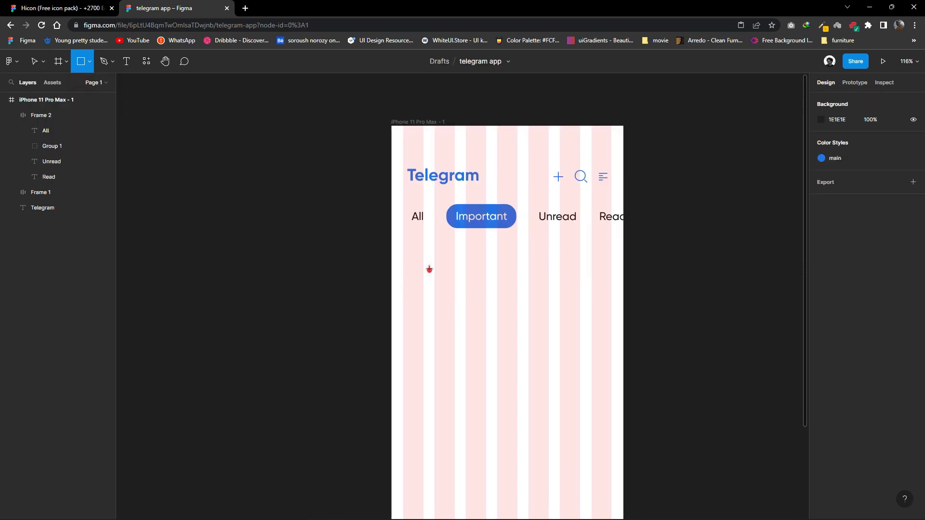
pyautogui.moveTo(408, 263); pyautogui.dragTo(446, 305)
pyautogui.press('Delete')
pyautogui.click(81, 61)
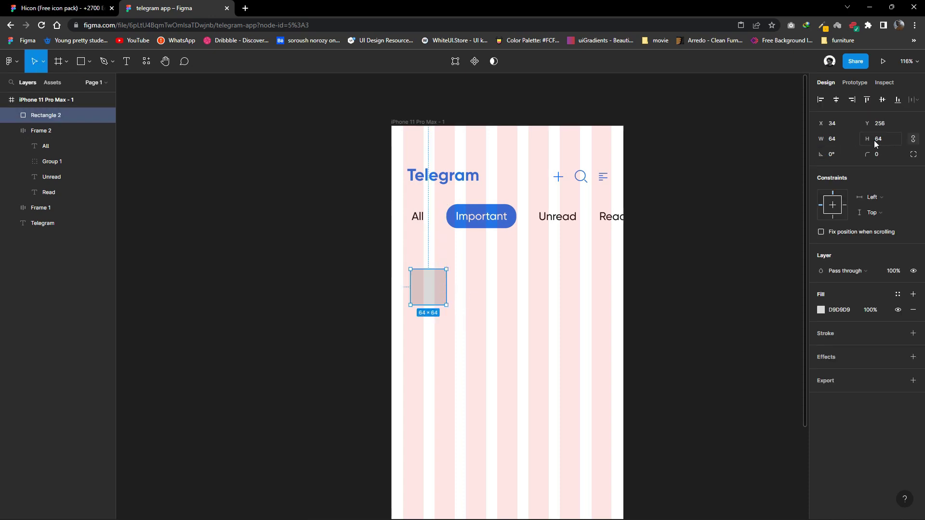
pyautogui.press('Return')
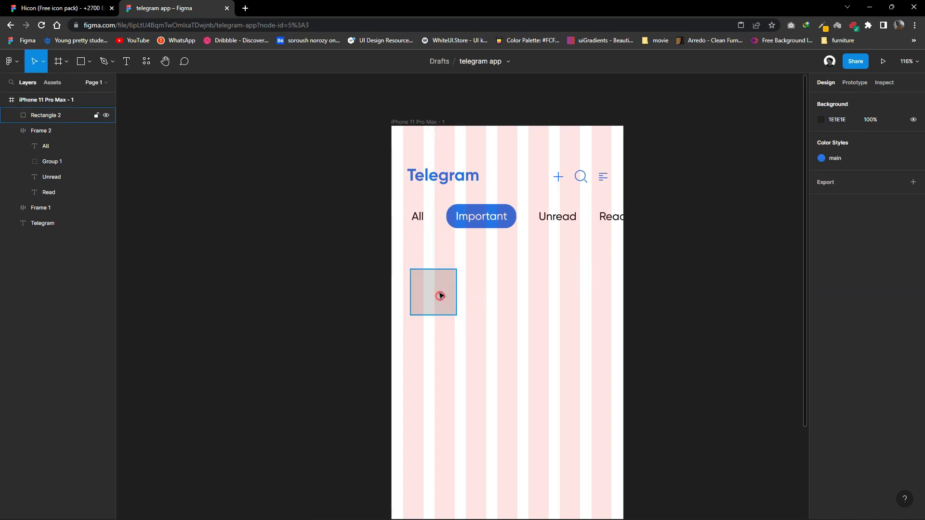
pyautogui.moveTo(439, 294); pyautogui.dragTo(438, 289)
pyautogui.write('20')
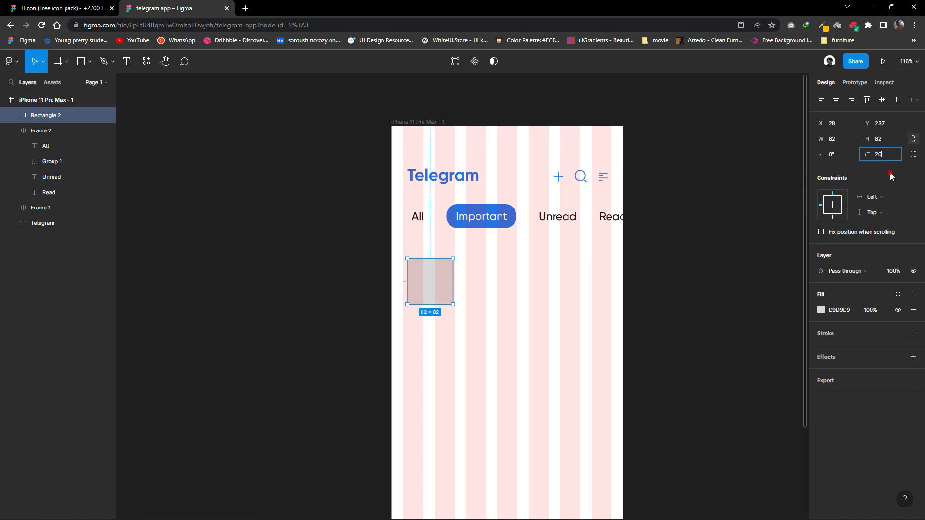
# Round the square's corners to 20 and align its left edge with All.
pyautogui.click(913, 154)
pyautogui.click(801, 173)
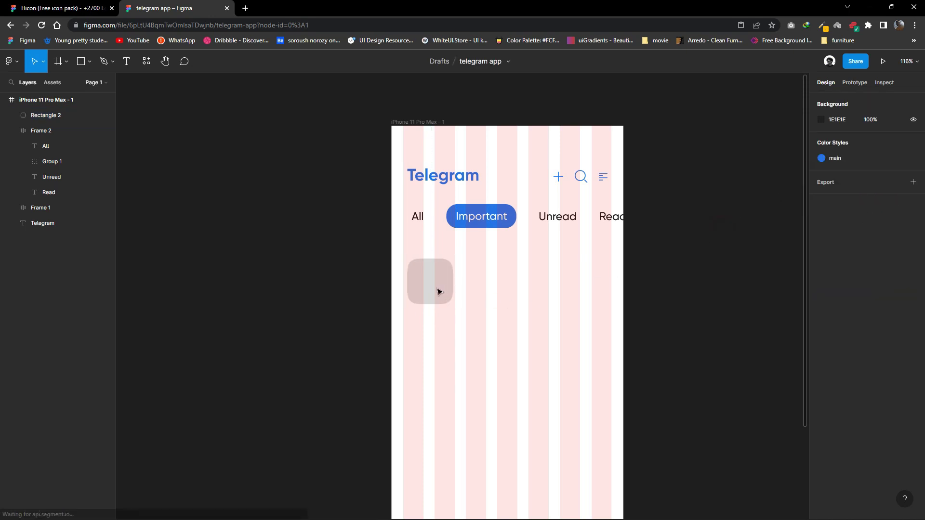
pyautogui.moveTo(439, 290); pyautogui.dragTo(434, 288)
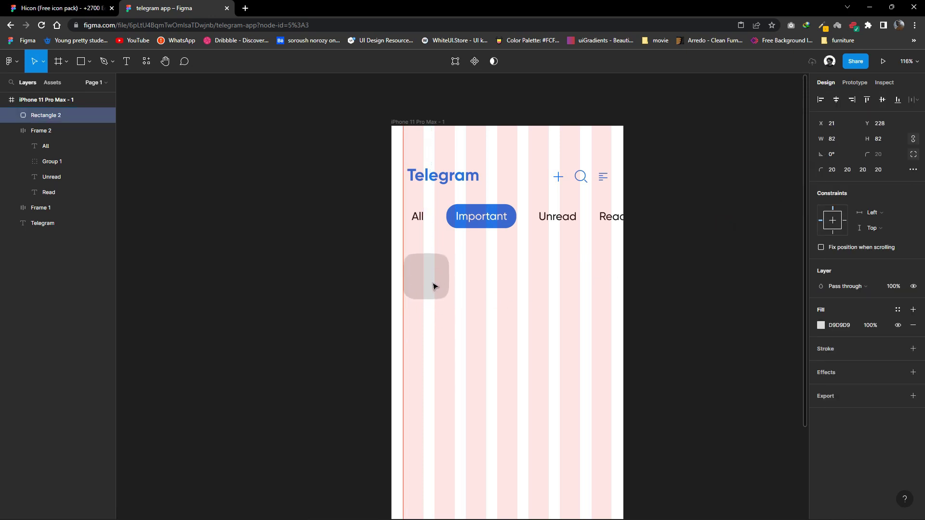
pyautogui.click(481, 301)
pyautogui.scroll(3, 475, 355)
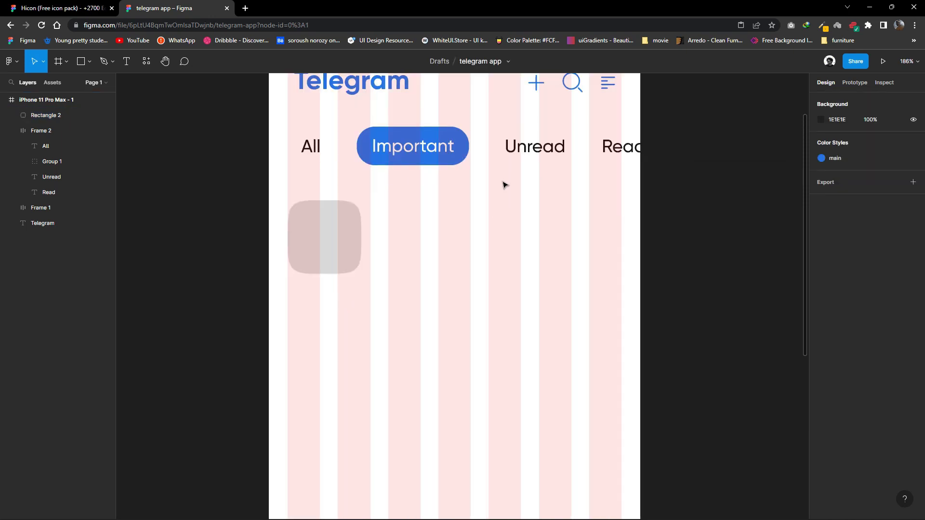
pyautogui.doubleClick(543, 157)
# Copy the Unread label beside the avatar as a Bold 23 name line.
pyautogui.keyDown('alt'); pyautogui.moveTo(543, 157); pyautogui.dragTo(439, 229); pyautogui.keyUp('alt')
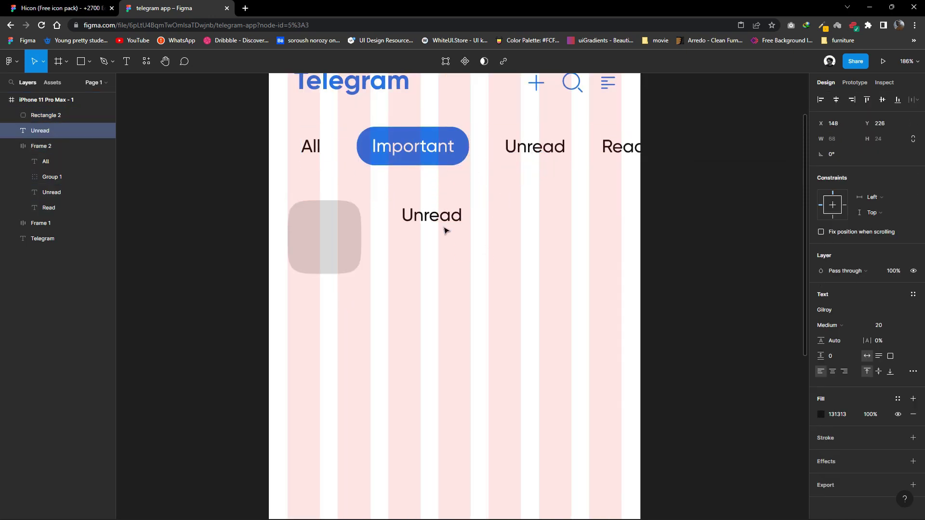
pyautogui.click(882, 330)
pyautogui.write('23')
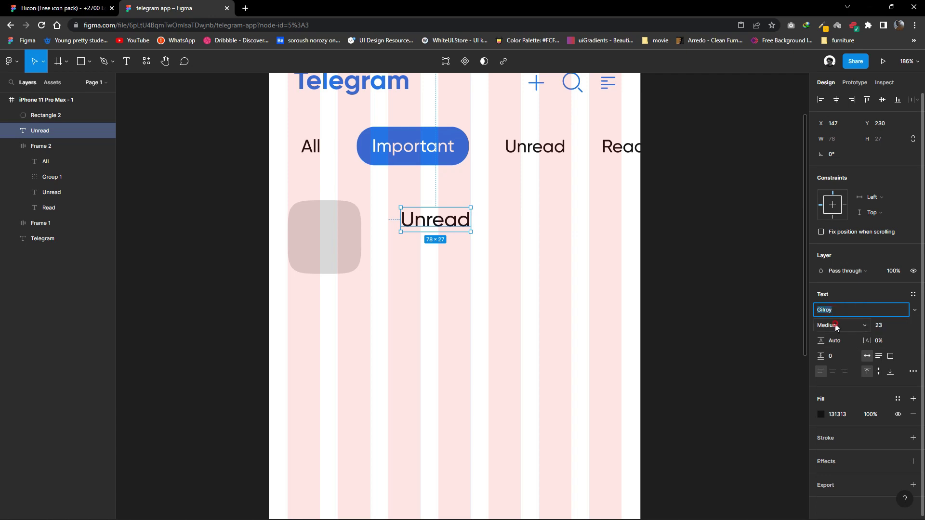
pyautogui.click(836, 326)
pyautogui.click(831, 347)
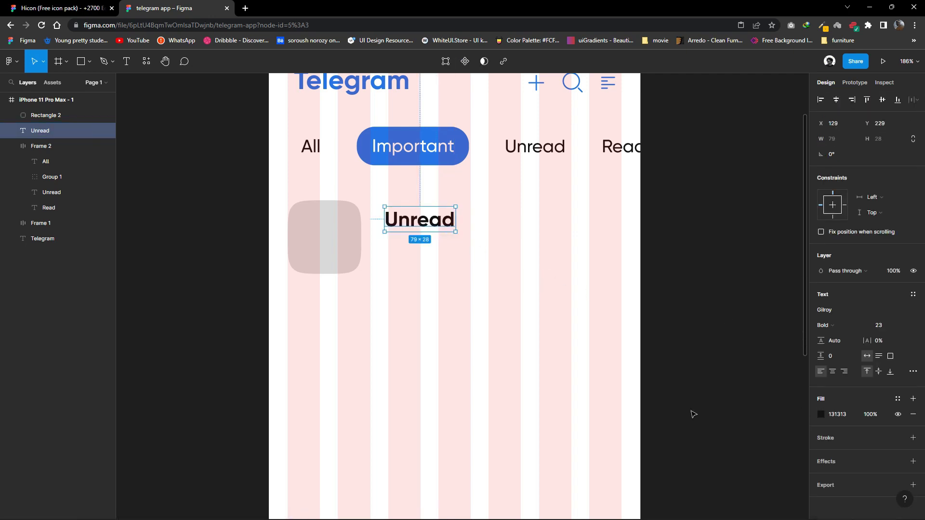
pyautogui.hscroll(3, 693, 414)
pyautogui.click(820, 414)
pyautogui.click(811, 386)
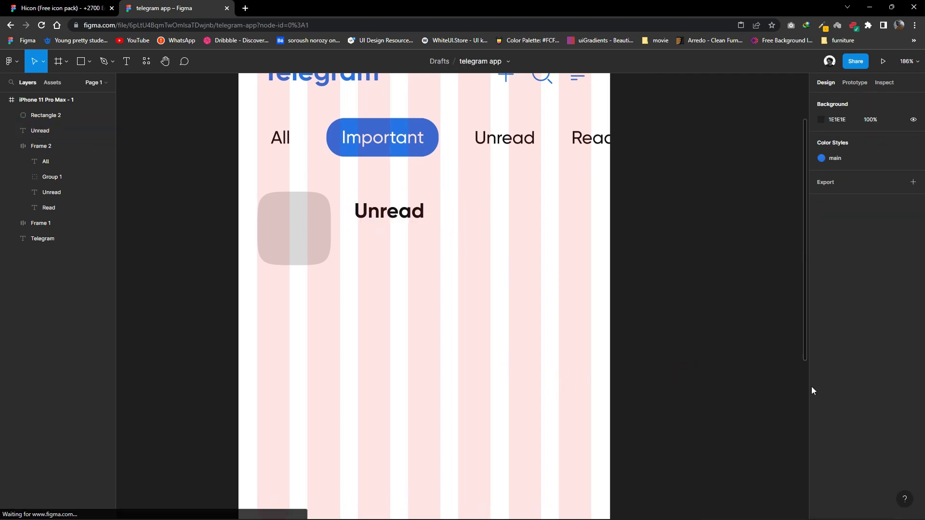
pyautogui.click(417, 217)
pyautogui.click(821, 414)
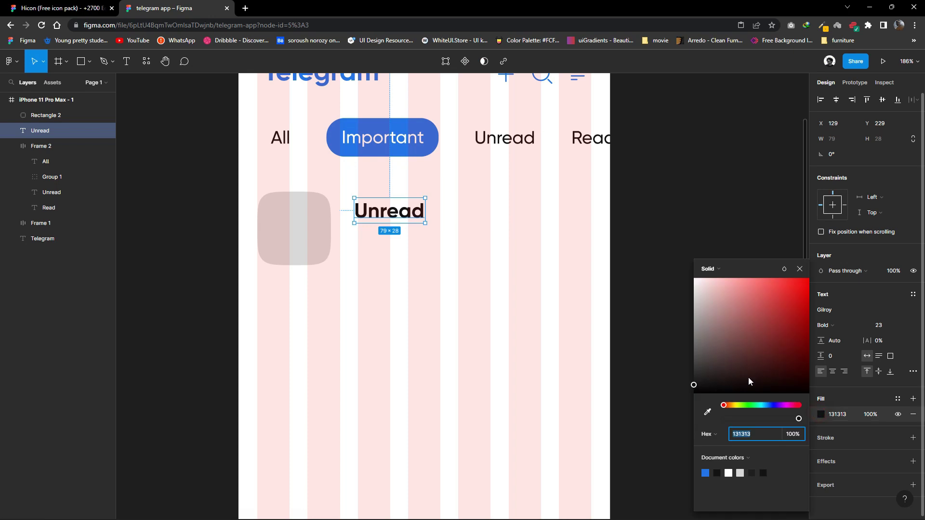
pyautogui.click(692, 386)
pyautogui.hscroll(1, 505, 320)
pyautogui.moveTo(385, 224); pyautogui.dragTo(394, 253)
# Duplicate the name below as a 16 Medium message line in the blue main colour.
pyautogui.click(428, 259)
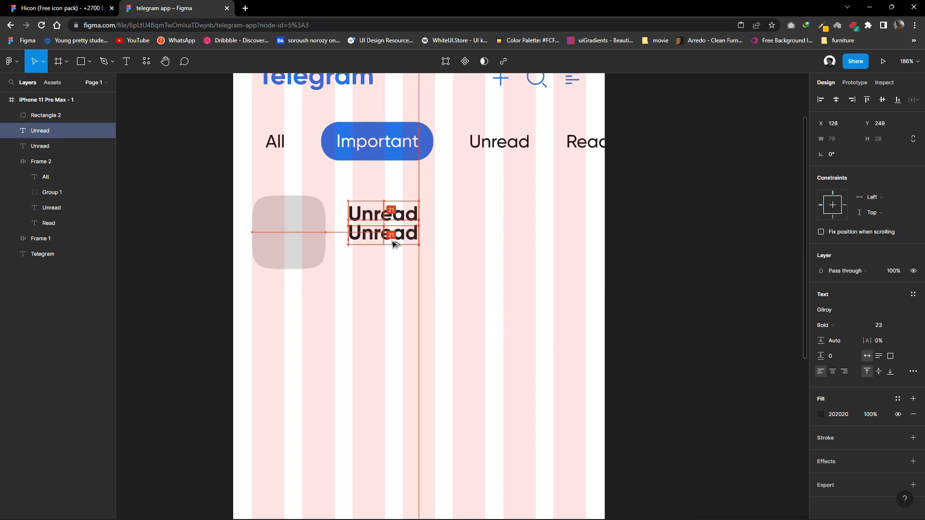
pyautogui.click(824, 325)
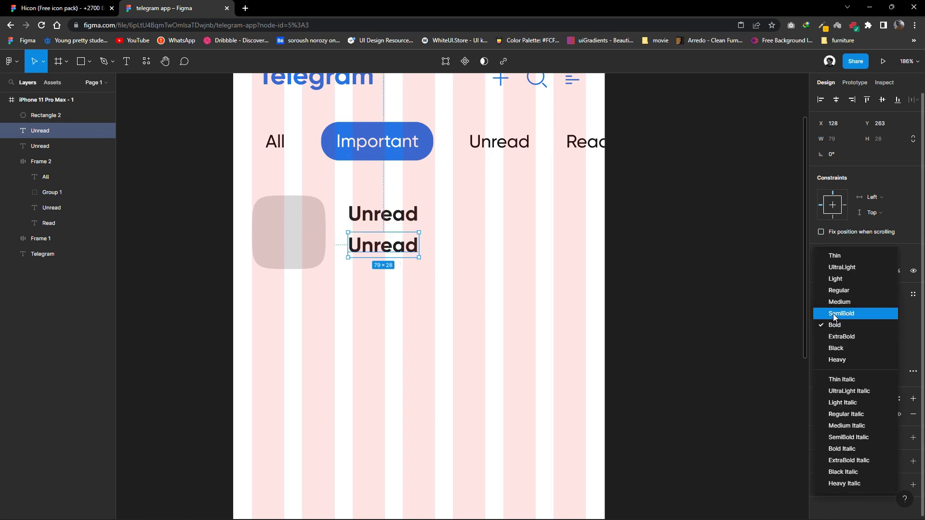
pyautogui.click(388, 251)
pyautogui.doubleClick(388, 252)
pyautogui.write('18')
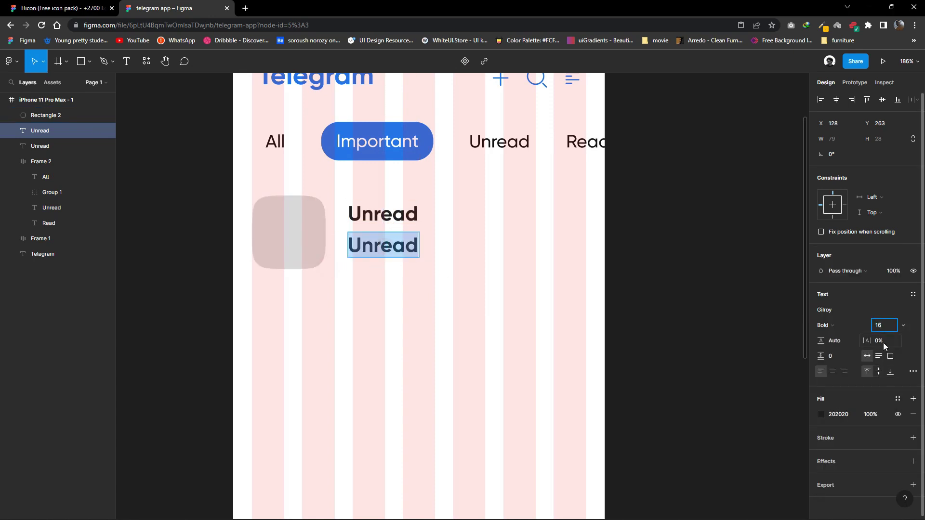
pyautogui.press('Return')
pyautogui.moveTo(373, 249); pyautogui.dragTo(373, 250)
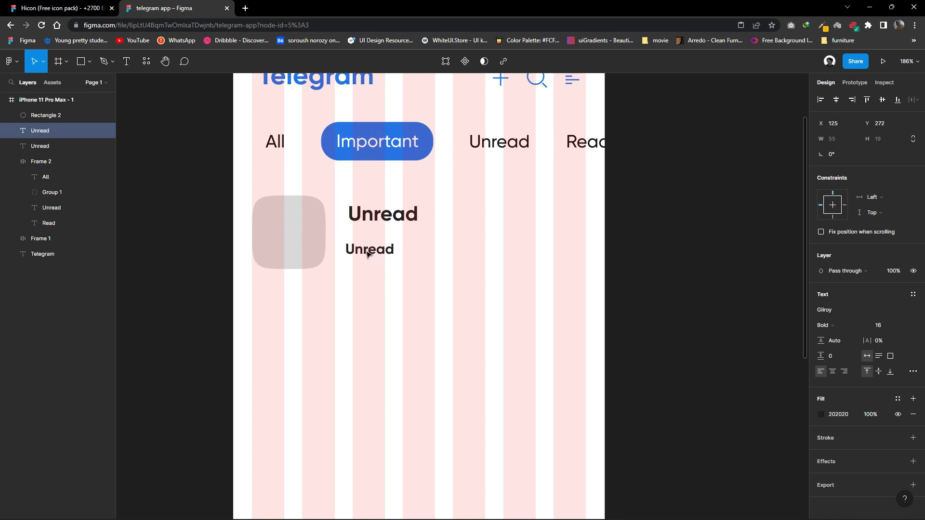
pyautogui.moveTo(383, 215); pyautogui.dragTo(380, 220)
pyautogui.click(369, 249)
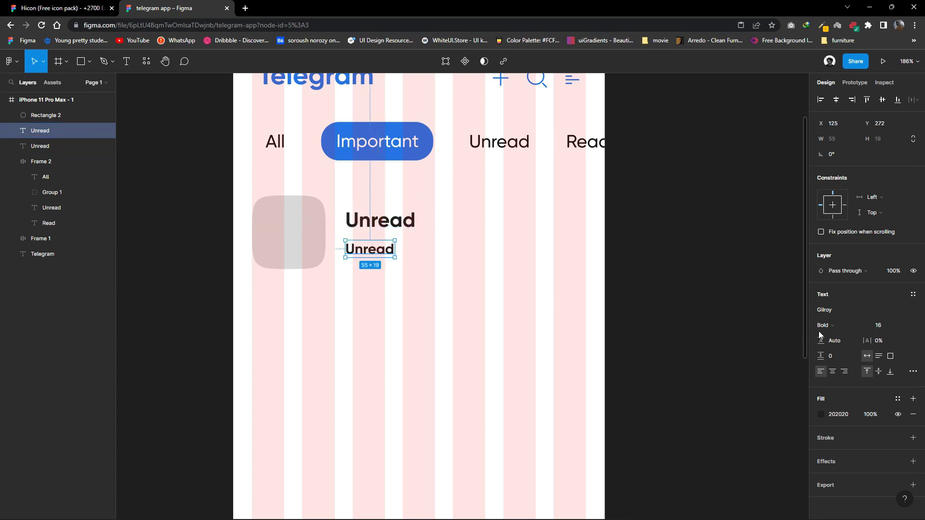
pyautogui.click(824, 325)
pyautogui.click(836, 301)
pyautogui.click(362, 251)
pyautogui.click(897, 399)
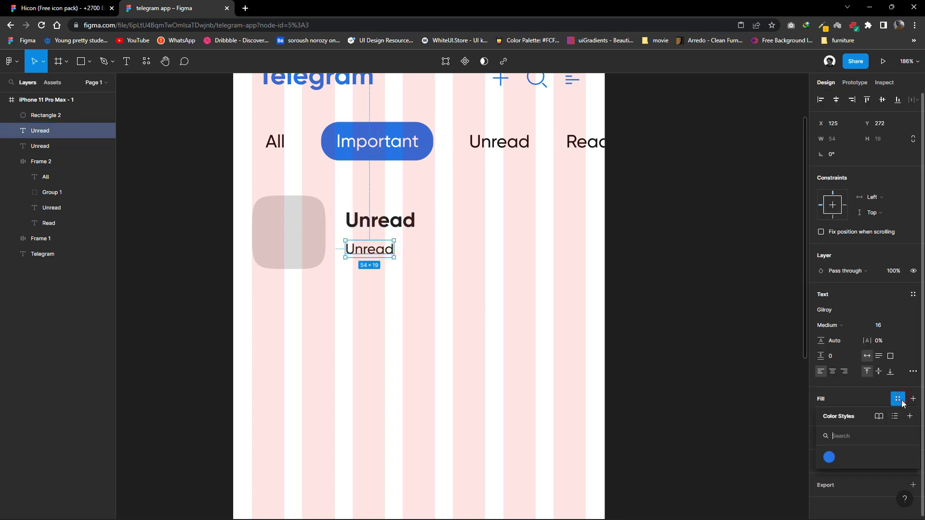
pyautogui.click(829, 457)
# Group the bold name and blue message lines together as Group 2.
pyautogui.click(381, 220)
pyautogui.click(369, 249)
pyautogui.keyDown('shift'); pyautogui.click(380, 220); pyautogui.keyUp('shift')
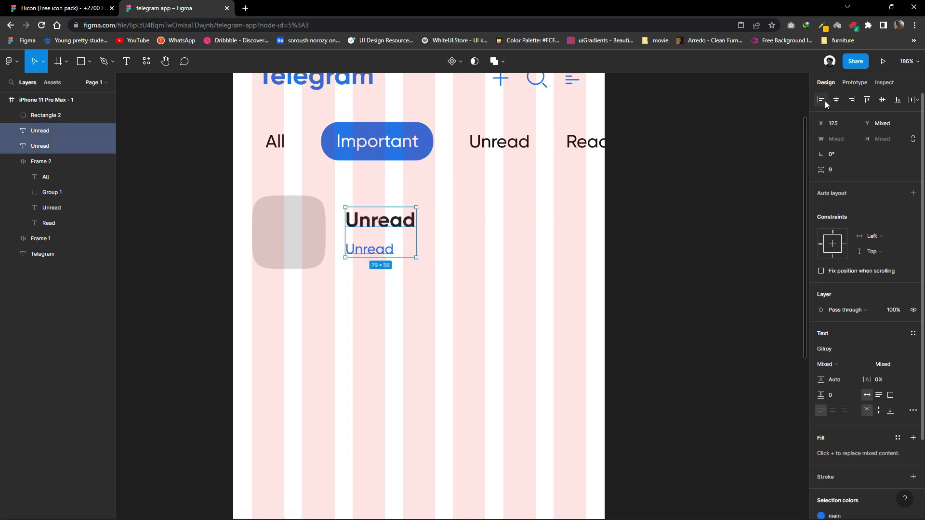
pyautogui.rightClick(353, 219)
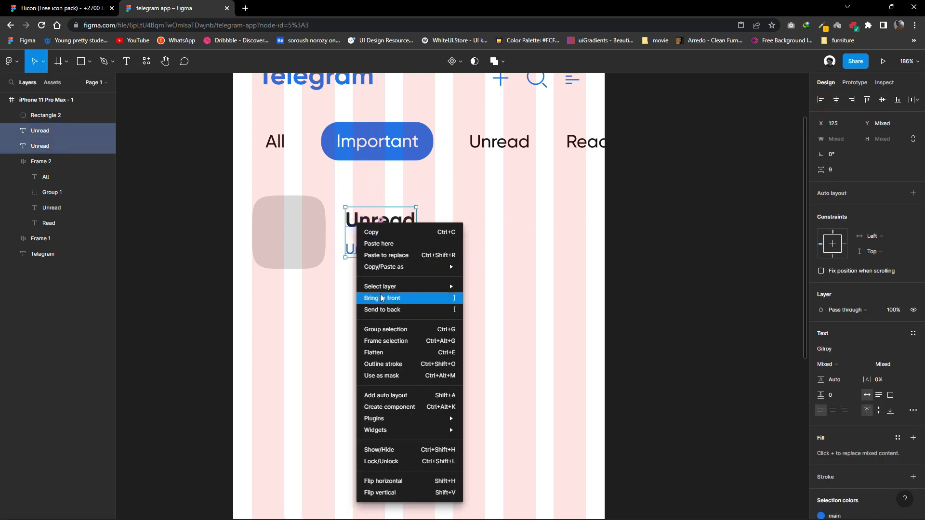
pyautogui.click(392, 328)
pyautogui.moveTo(390, 251); pyautogui.dragTo(389, 251)
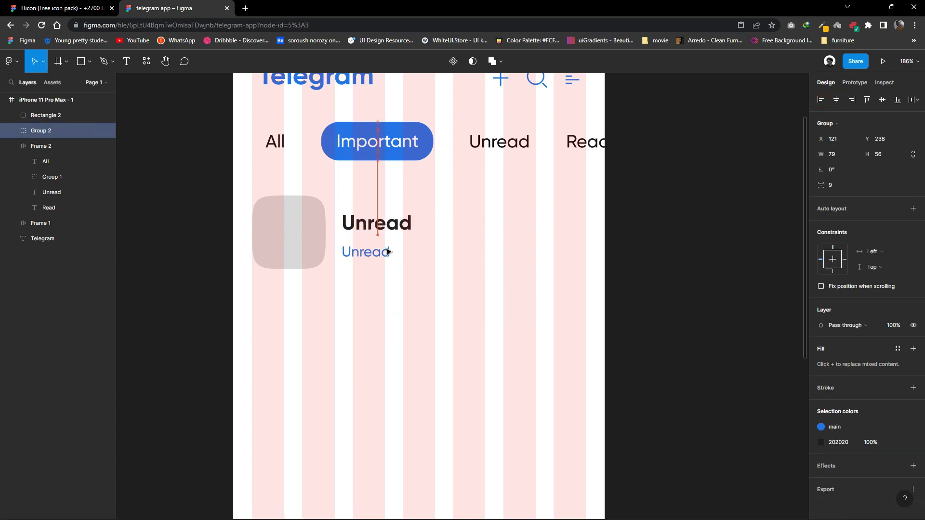
pyautogui.click(593, 357)
# Copy the blue message text to the row's right edge to hold the time.
pyautogui.hscroll(2, 456, 324)
pyautogui.scroll(2, 456, 324)
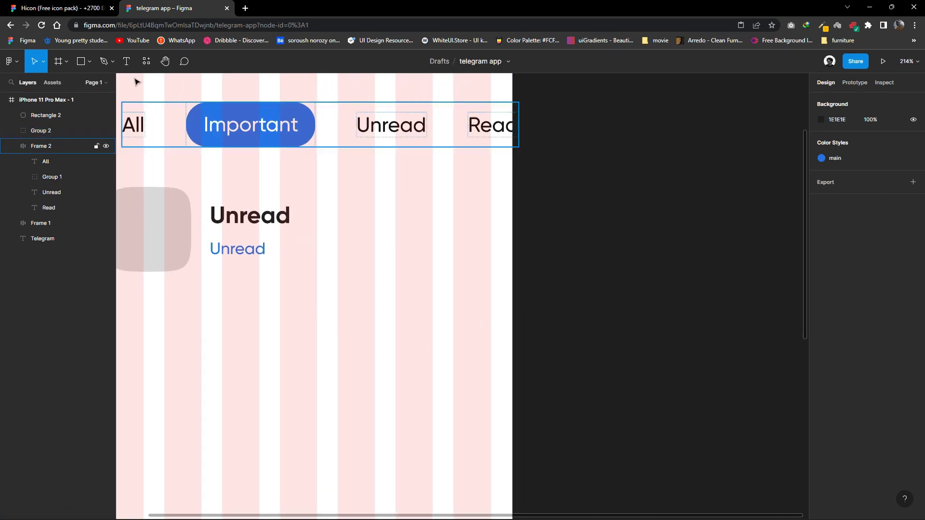
pyautogui.press('t')
pyautogui.click(247, 250)
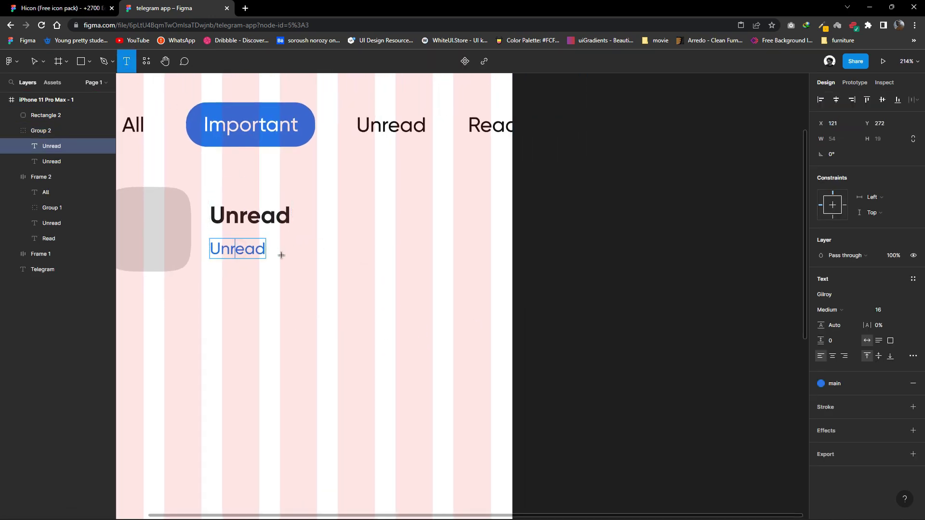
pyautogui.press('Escape')
pyautogui.moveTo(248, 249); pyautogui.dragTo(467, 224)
pyautogui.doubleClick(466, 220)
pyautogui.write('15:20')
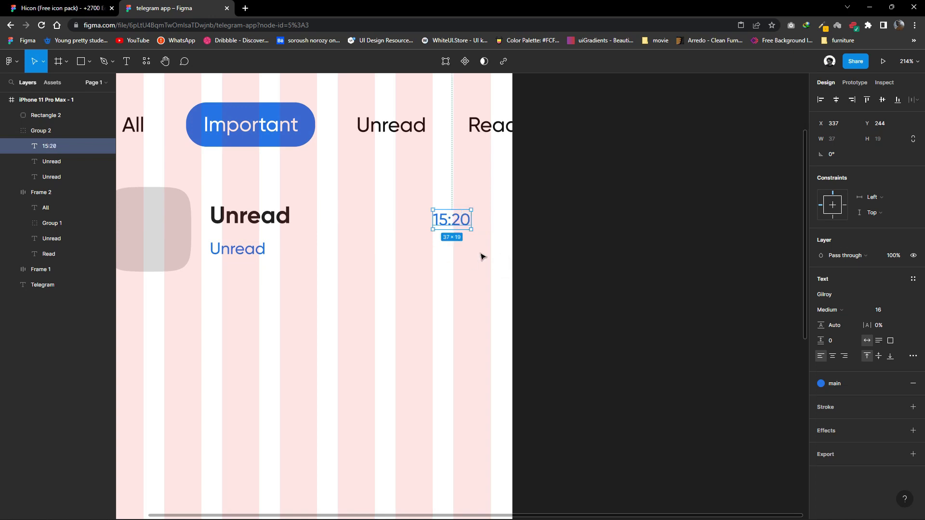
# Align the 15:20 time with the name and give it a grey AEAEAE fill.
pyautogui.moveTo(455, 222); pyautogui.dragTo(471, 218)
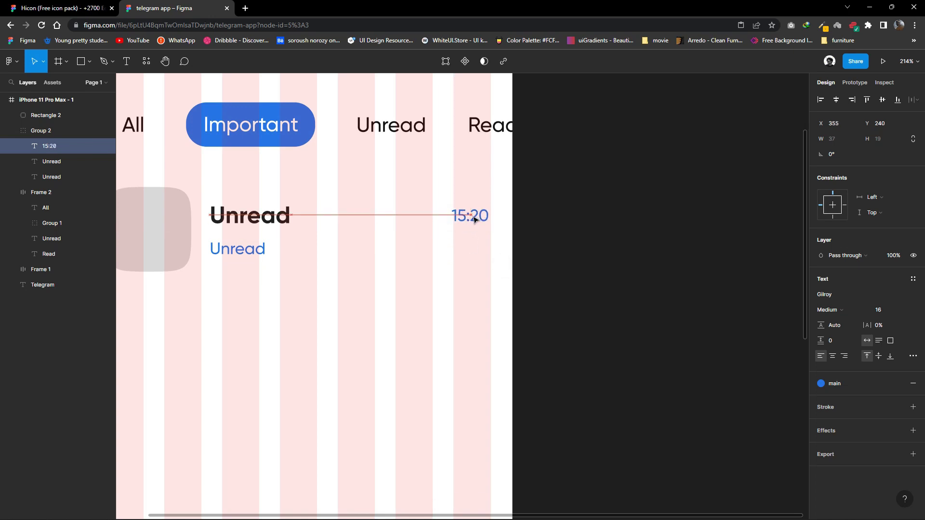
pyautogui.click(898, 384)
pyautogui.click(821, 399)
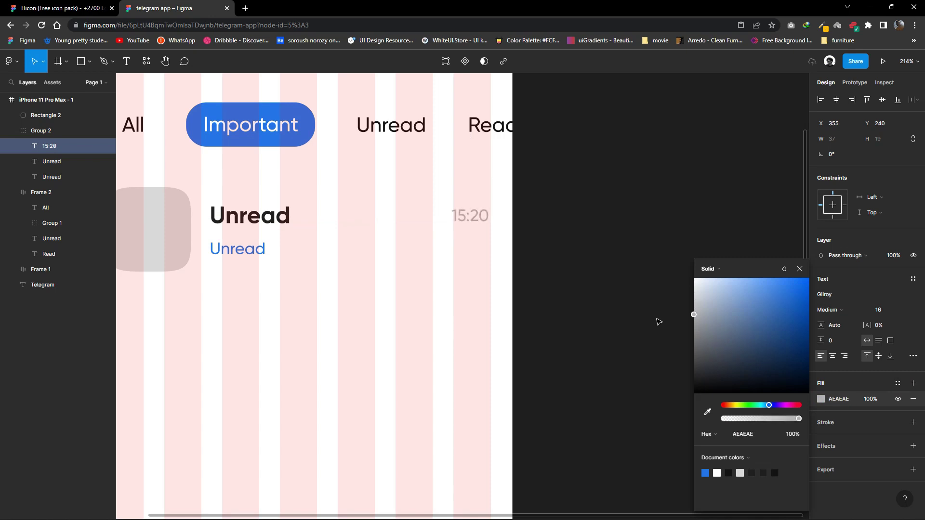
pyautogui.click(485, 266)
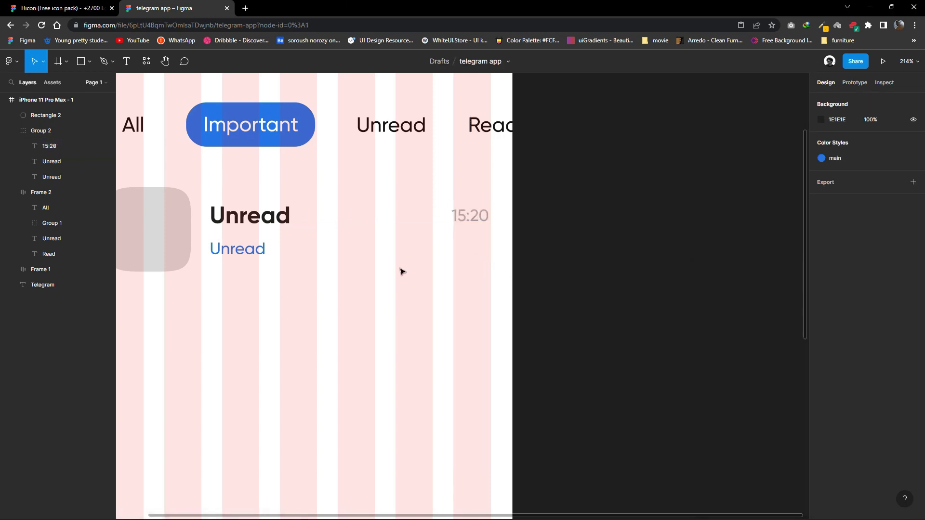
pyautogui.hscroll(1, 400, 271)
# Copy 15:20 below itself as the unread count 2 with an F3F3F3 fill.
pyautogui.click(201, 140)
pyautogui.click(89, 65)
pyautogui.click(457, 217)
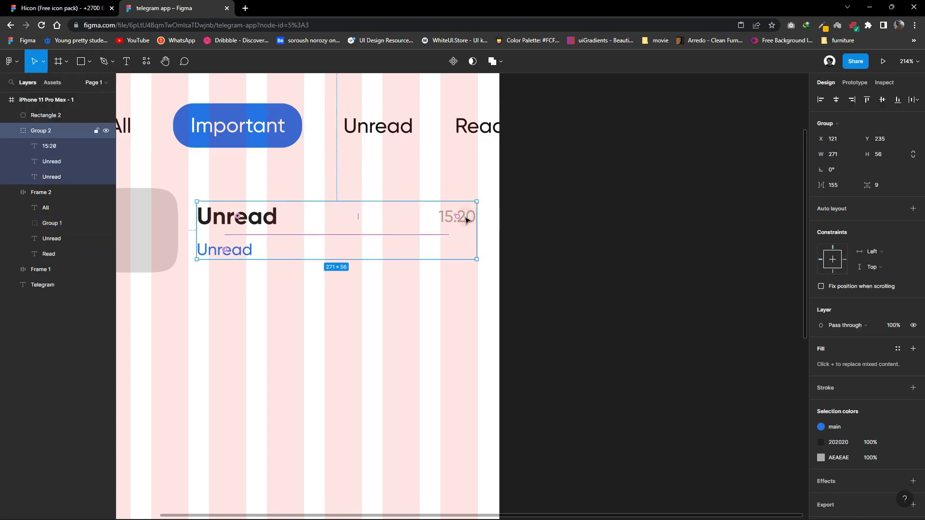
pyautogui.doubleClick(457, 216)
pyautogui.moveTo(457, 216); pyautogui.dragTo(460, 248)
pyautogui.write('2')
pyautogui.click(821, 399)
pyautogui.write('F3F3F3')
pyautogui.press('Return')
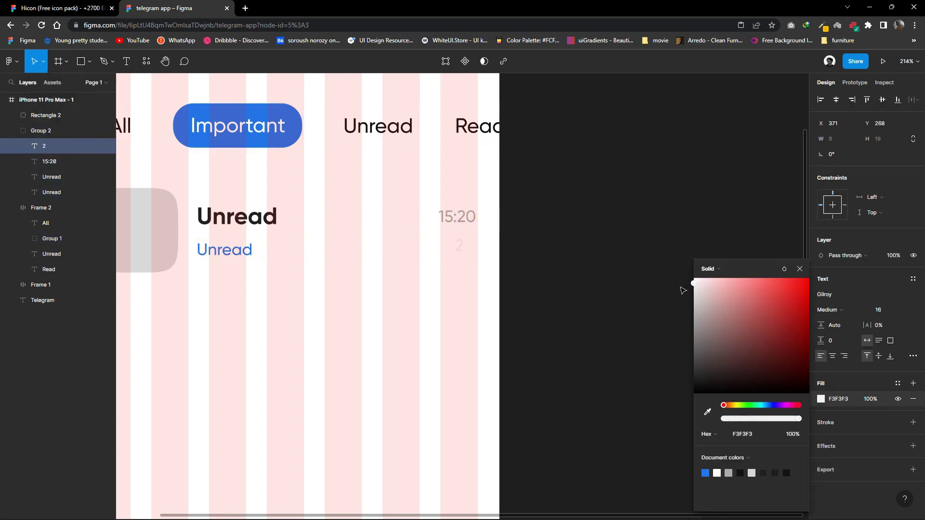
pyautogui.press('Escape')
pyautogui.scroll(3, 548, 280)
pyautogui.press('Escape')
# Draw a 27×27 circle just below the 15:20 time.
pyautogui.click(90, 62)
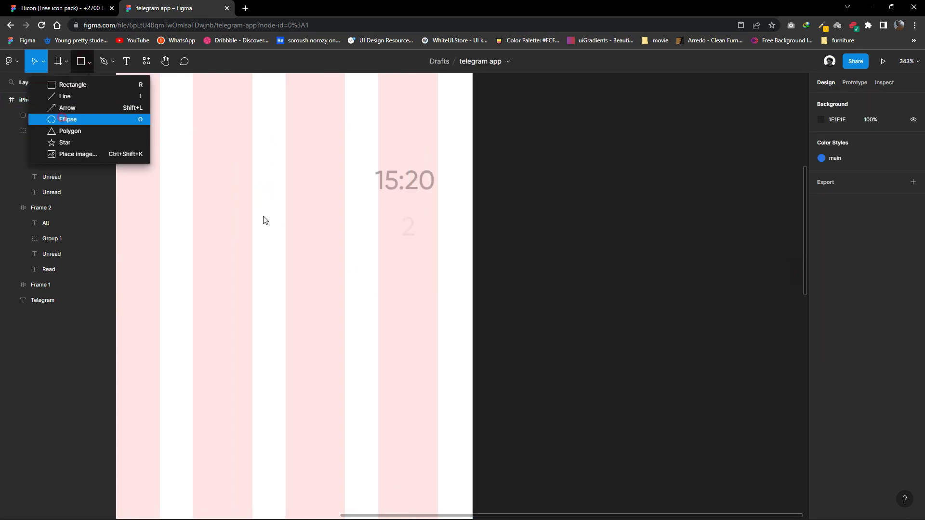
pyautogui.click(62, 118)
pyautogui.moveTo(388, 207); pyautogui.dragTo(431, 251)
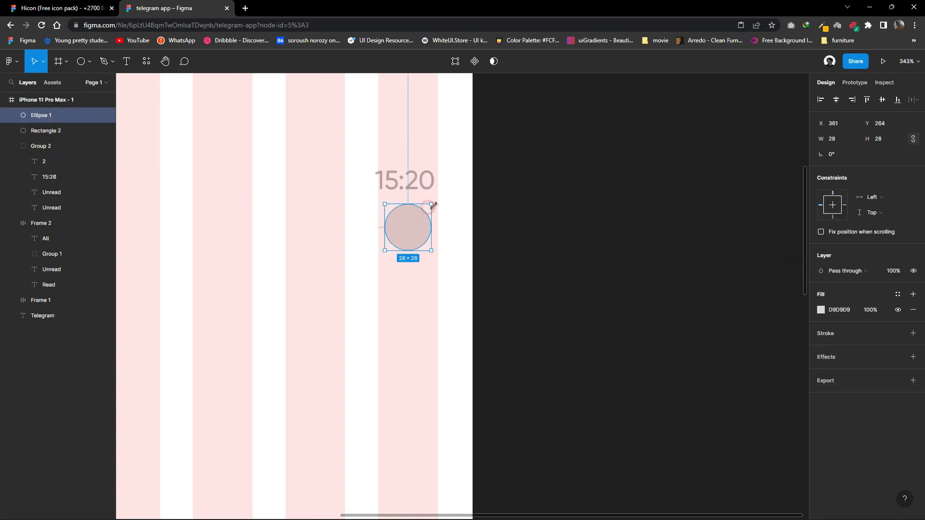
pyautogui.moveTo(433, 206); pyautogui.dragTo(431, 207)
pyautogui.hscroll(-4, 553, 326)
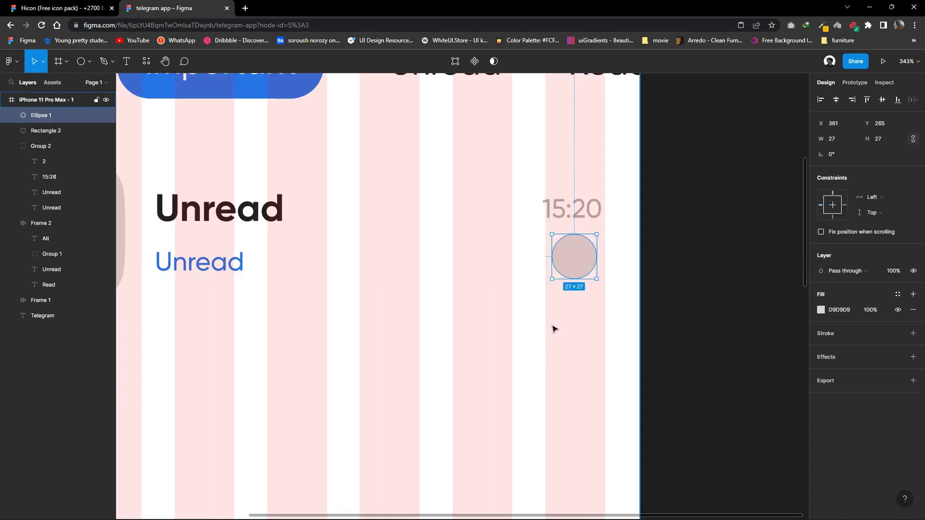
# Send the circle behind the 2 and fill it with the blue main color style.
pyautogui.rightClick(575, 264)
pyautogui.click(597, 323)
pyautogui.click(831, 345)
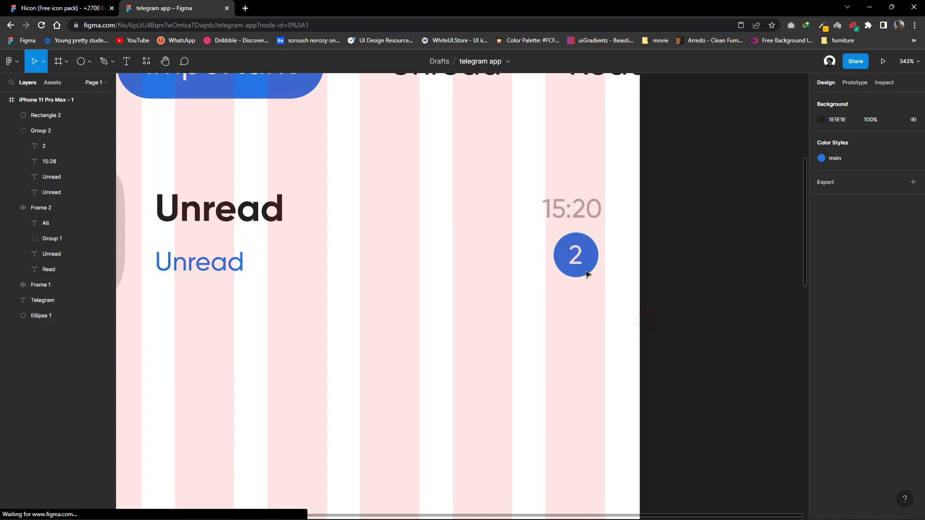
pyautogui.click(584, 268)
pyautogui.doubleClick(578, 260)
pyautogui.keyDown('ctrl'); pyautogui.scroll(-3, 602, 303); pyautogui.keyUp('ctrl')
# Select the name-and-time group with the circle and ungroup Group 2 into separate layers.
pyautogui.click(611, 314)
pyautogui.keyDown('ctrl'); pyautogui.scroll(-2, 611, 314); pyautogui.keyUp('ctrl')
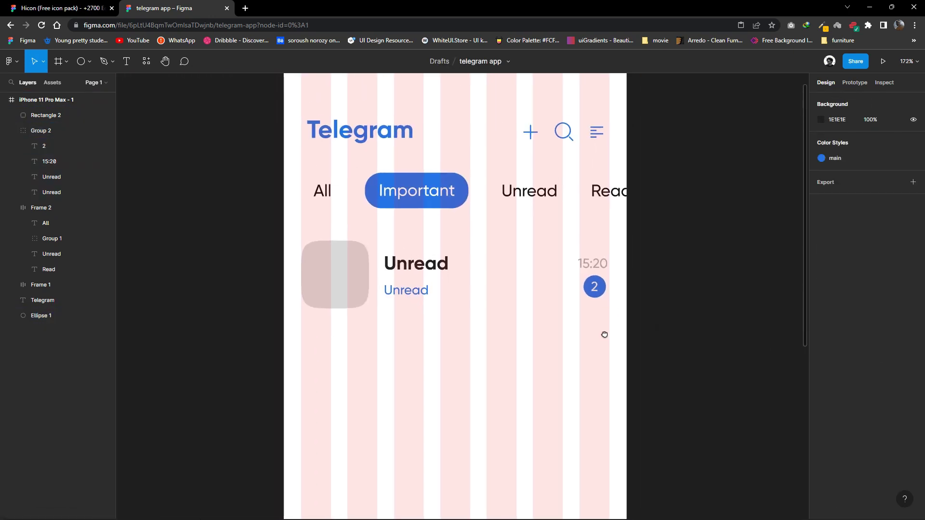
pyautogui.scroll(-2, 531, 315)
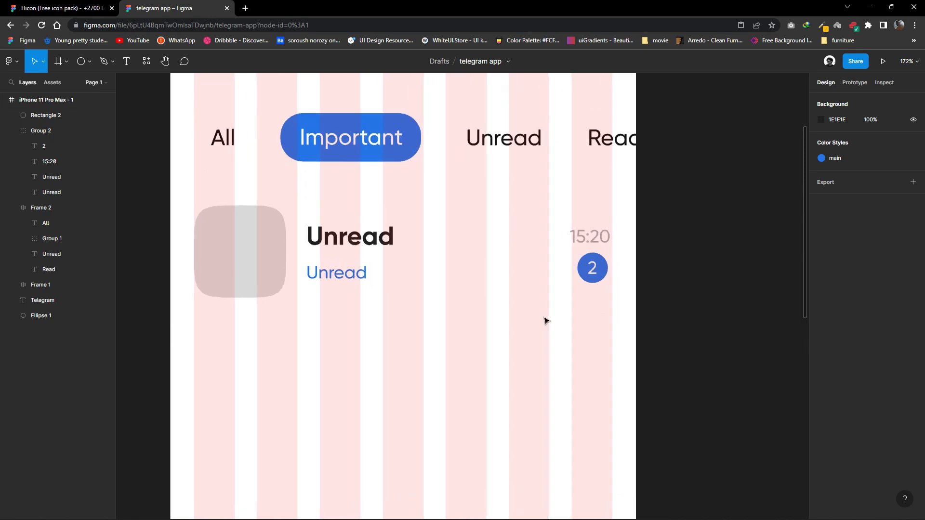
pyautogui.hscroll(2, 544, 320)
pyautogui.scroll(3, 541, 324)
pyautogui.click(584, 314)
pyautogui.moveTo(593, 307); pyautogui.dragTo(554, 281)
pyautogui.click(549, 282)
pyautogui.rightClick(569, 289)
pyautogui.click(585, 354)
pyautogui.rightClick(569, 287)
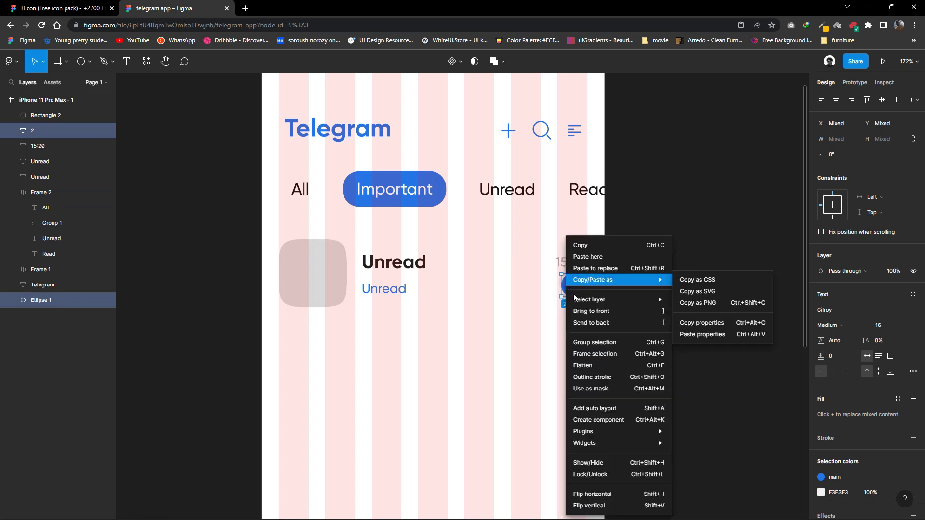
# Group the circle and 2 into a badge, then wrap 15:20 and the badge in auto layout.
pyautogui.click(595, 342)
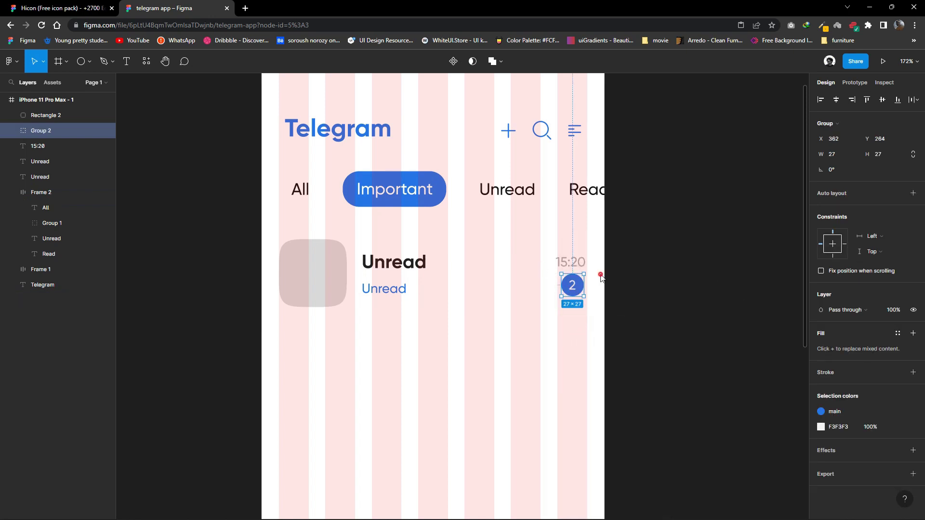
pyautogui.keyDown('shift'); pyautogui.click(559, 261); pyautogui.keyUp('shift')
pyautogui.rightClick(568, 285)
pyautogui.click(593, 331)
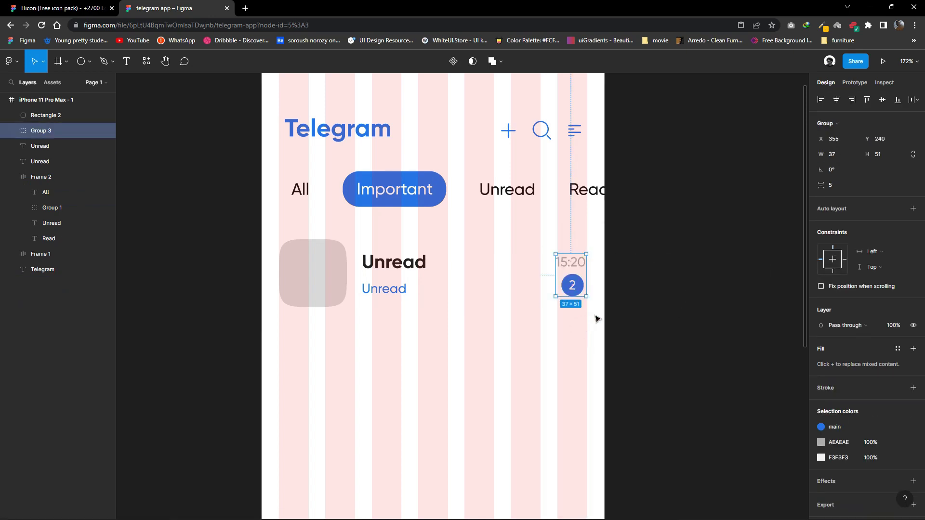
# Wrap the bold and blue Unread texts together in their own auto-layout frame.
pyautogui.click(913, 208)
pyautogui.moveTo(398, 315); pyautogui.dragTo(385, 267)
pyautogui.rightClick(385, 267)
pyautogui.click(414, 463)
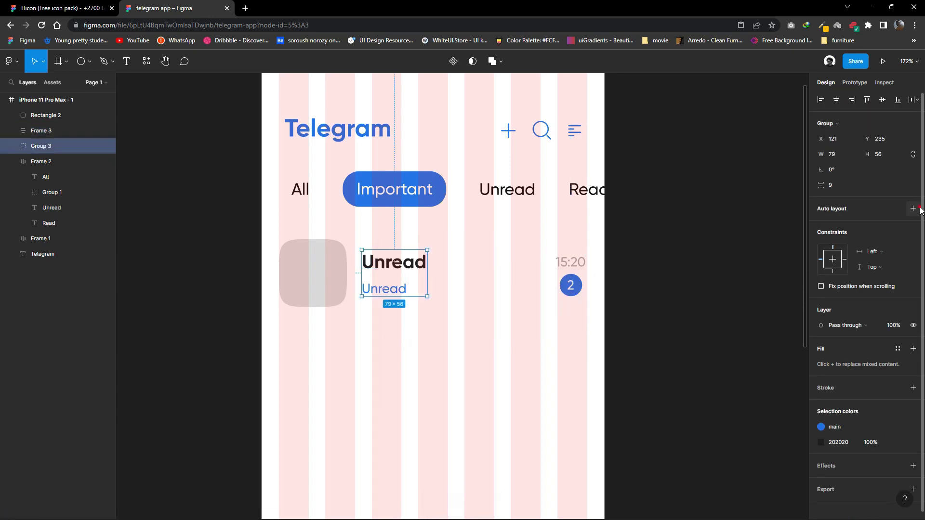
pyautogui.click(468, 306)
pyautogui.moveTo(589, 320); pyautogui.dragTo(289, 236)
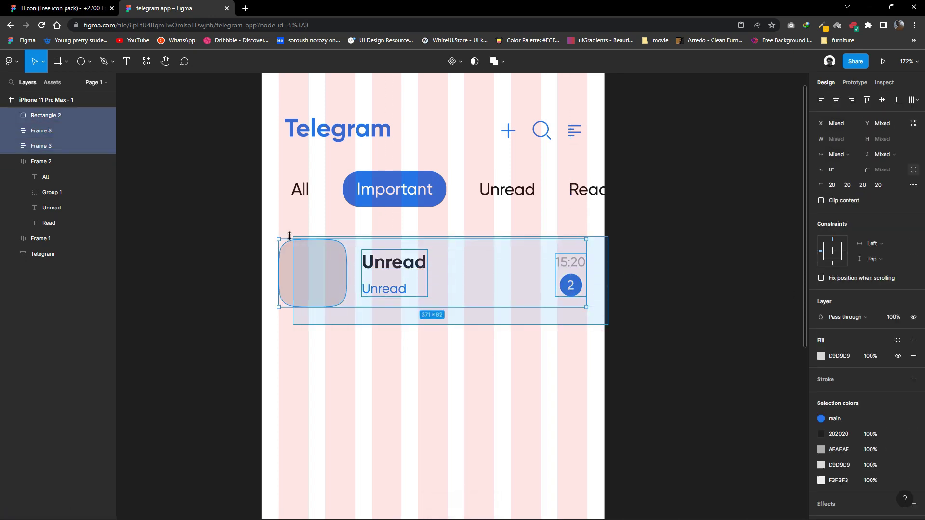
pyautogui.click(483, 226)
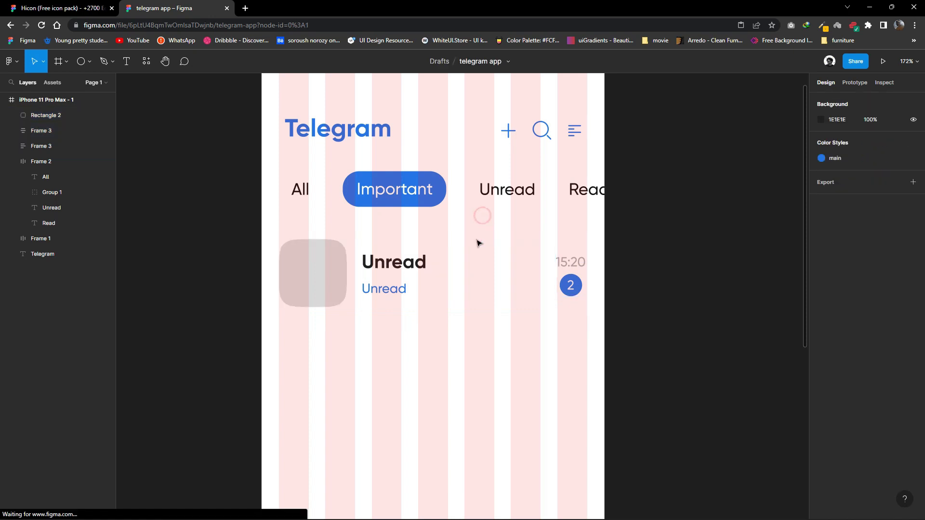
pyautogui.rightClick(366, 337)
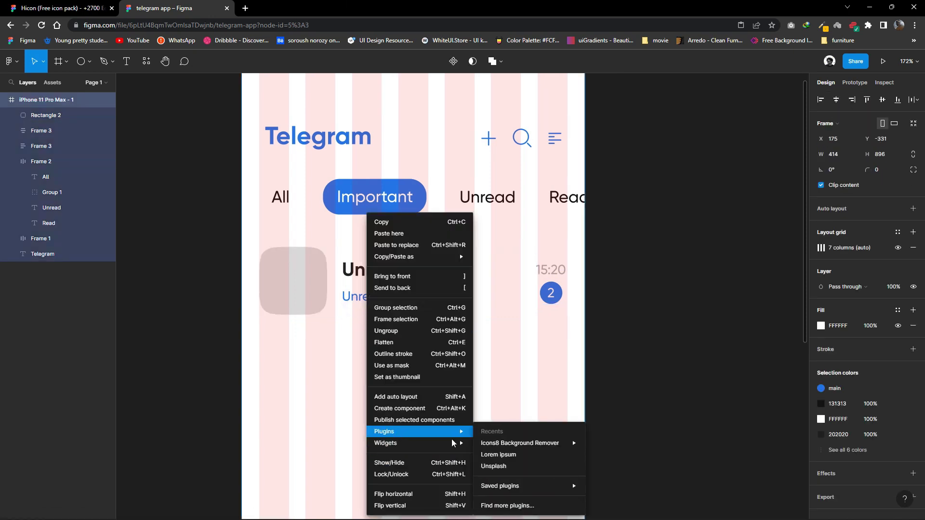
# Browse more plugins in Figma Community, sorted by Popular.
pyautogui.click(532, 505)
pyautogui.click(277, 218)
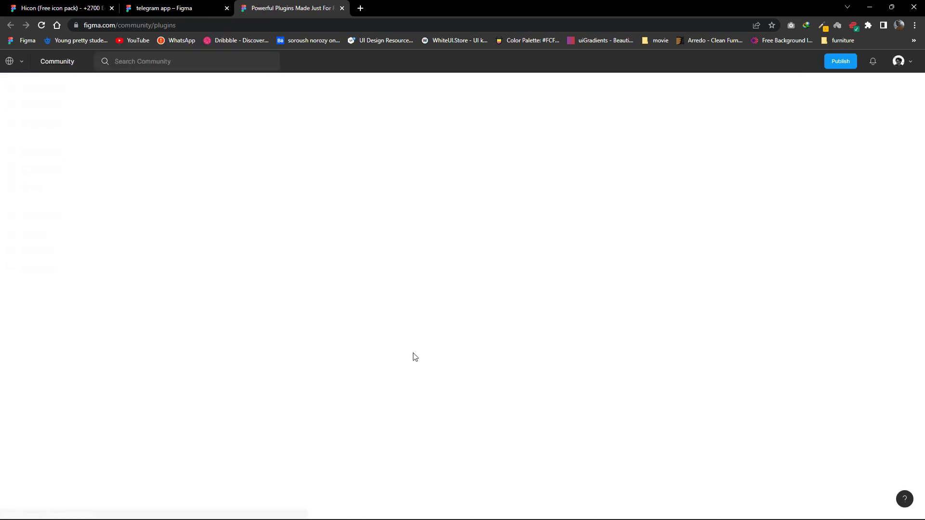
pyautogui.scroll(-5, 526, 376)
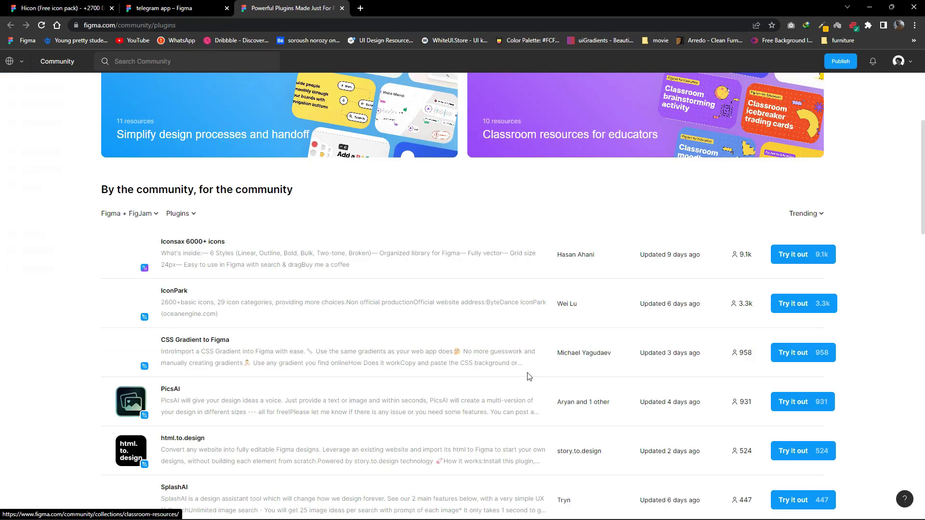
pyautogui.click(819, 215)
pyautogui.click(812, 245)
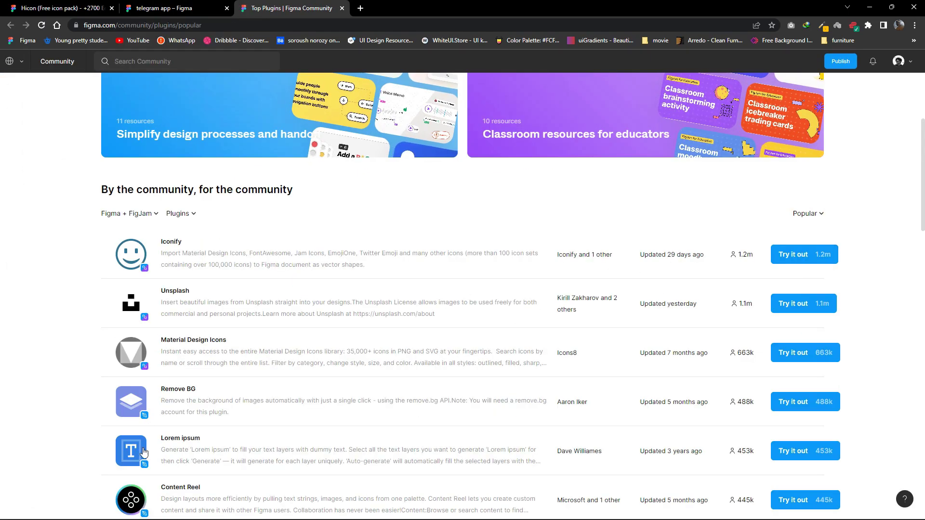
# Open the Content Reel plugin page, try it out, and close the extra tab.
pyautogui.scroll(-3, 143, 453)
pyautogui.click(246, 350)
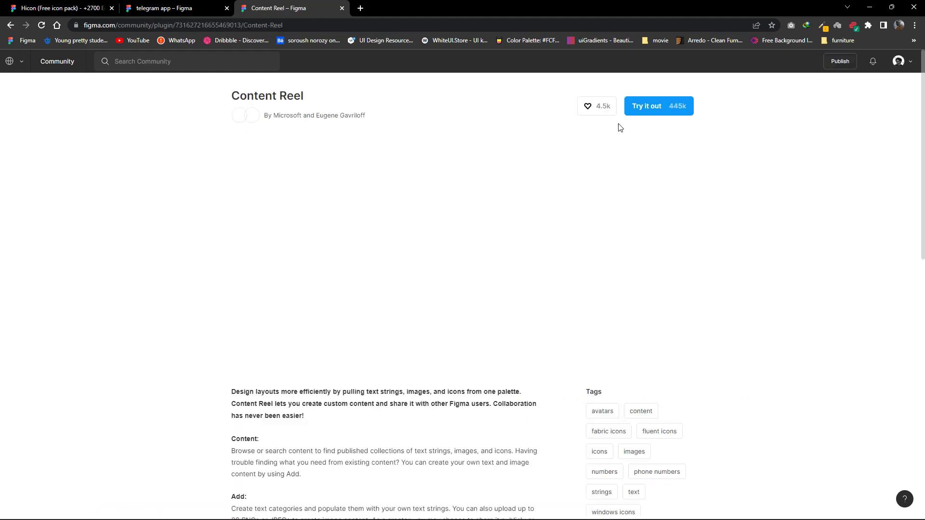
pyautogui.click(672, 107)
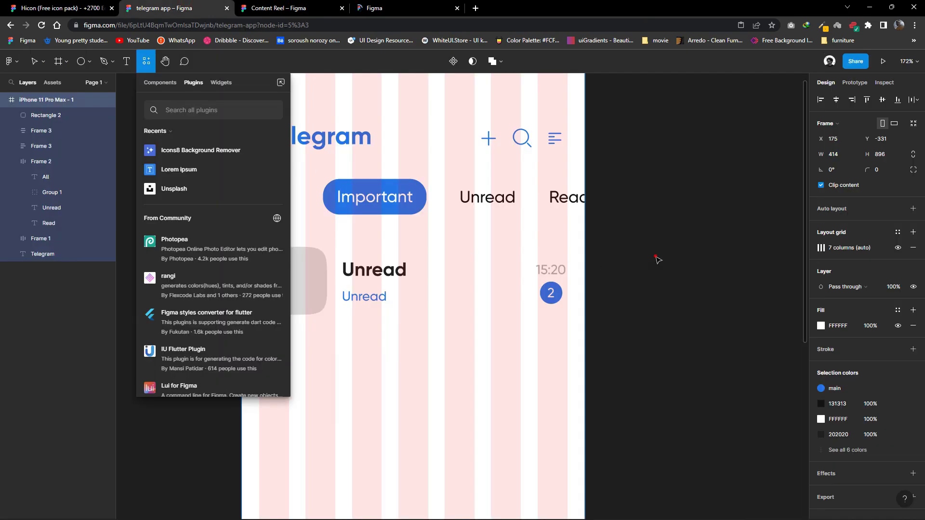
pyautogui.rightClick(595, 255)
pyautogui.click(400, 8)
pyautogui.click(457, 9)
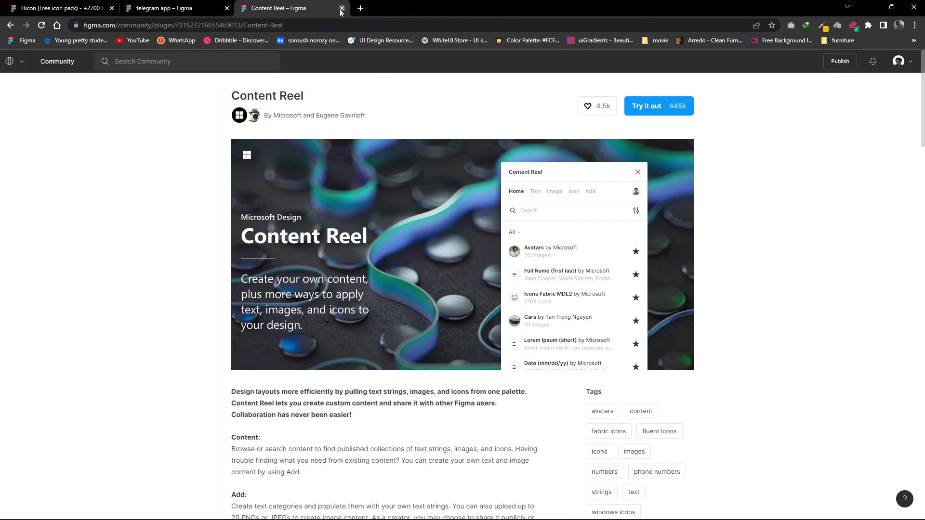
pyautogui.click(341, 8)
# Launch Content Reel, test sample name and Lorem Ipsum fills, then undo them.
pyautogui.click(808, 348)
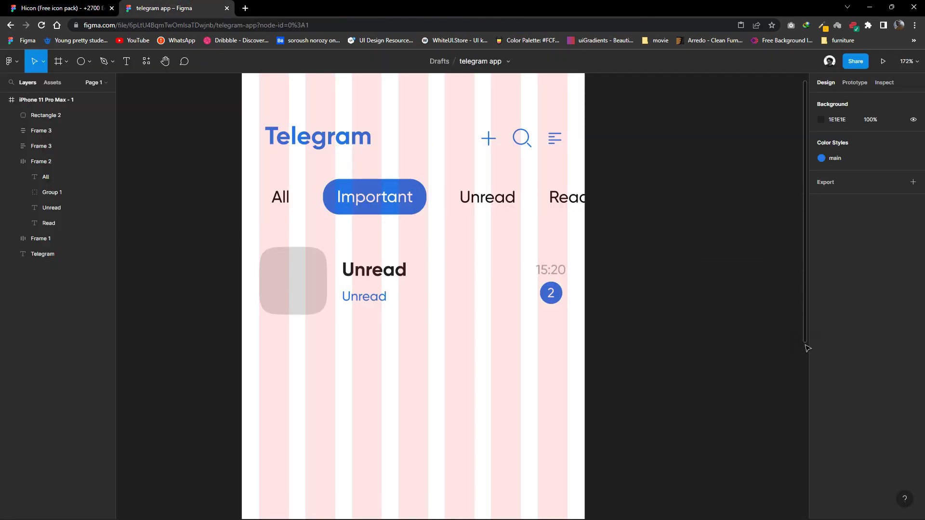
pyautogui.click(518, 415)
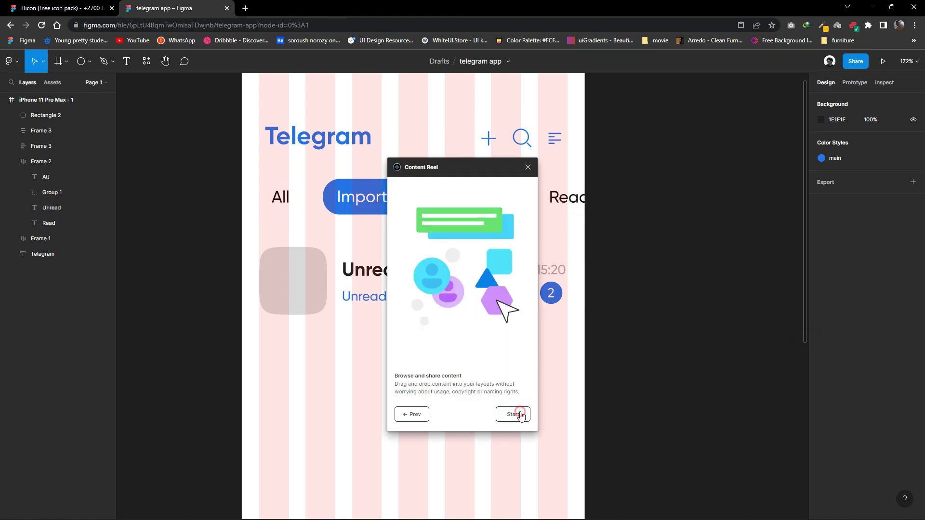
pyautogui.doubleClick(366, 270)
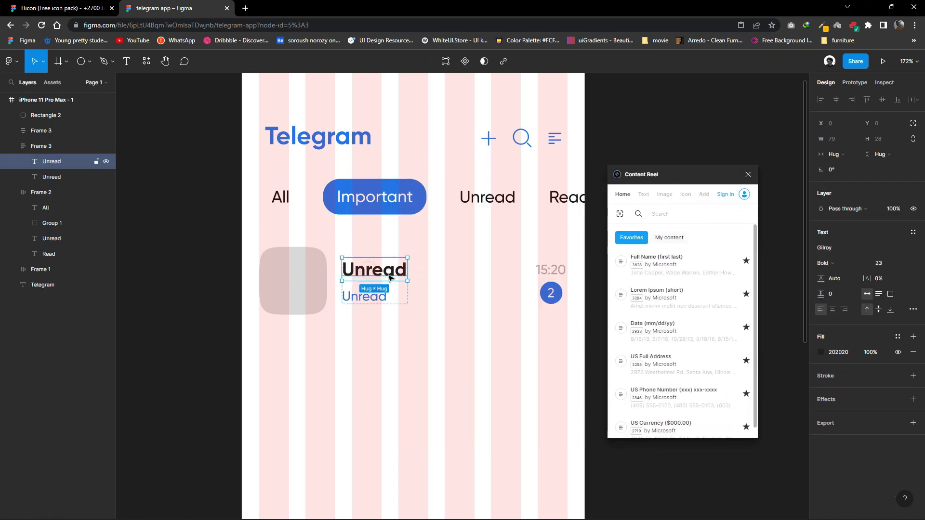
pyautogui.click(621, 263)
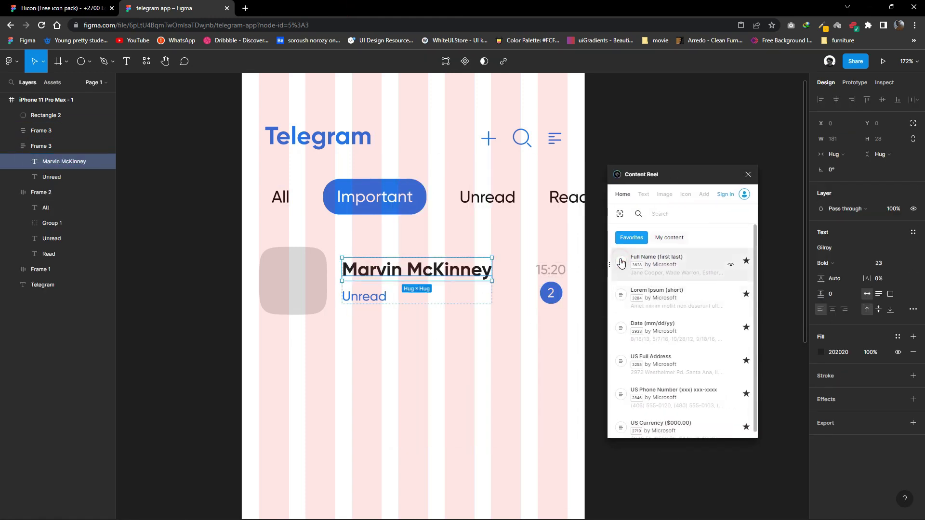
pyautogui.click(380, 302)
pyautogui.click(677, 297)
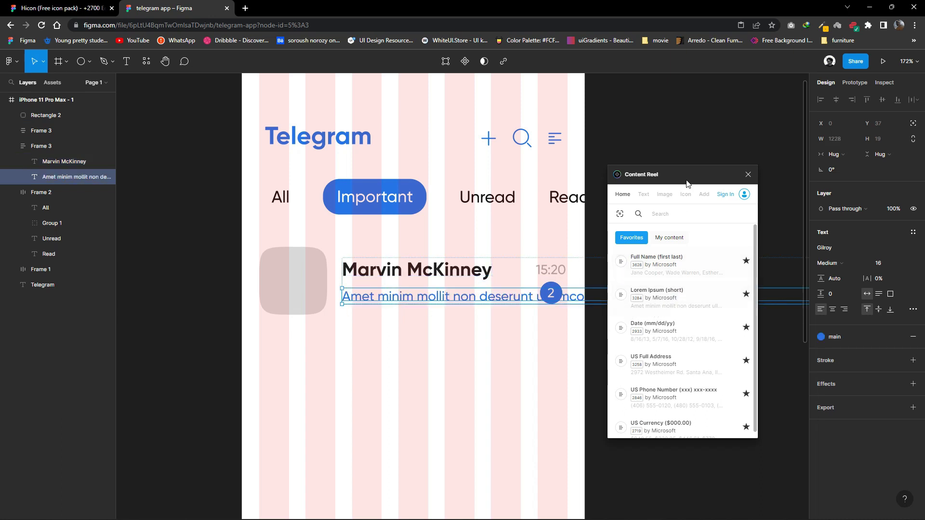
pyautogui.moveTo(665, 175); pyautogui.dragTo(212, 212)
pyautogui.hotkey('ctrl', 'z')
pyautogui.hotkey('ctrl', 'z')
# Try a short Lorem Ipsum, undo, and retype the message as 'why did you do that?'.
pyautogui.click(366, 297)
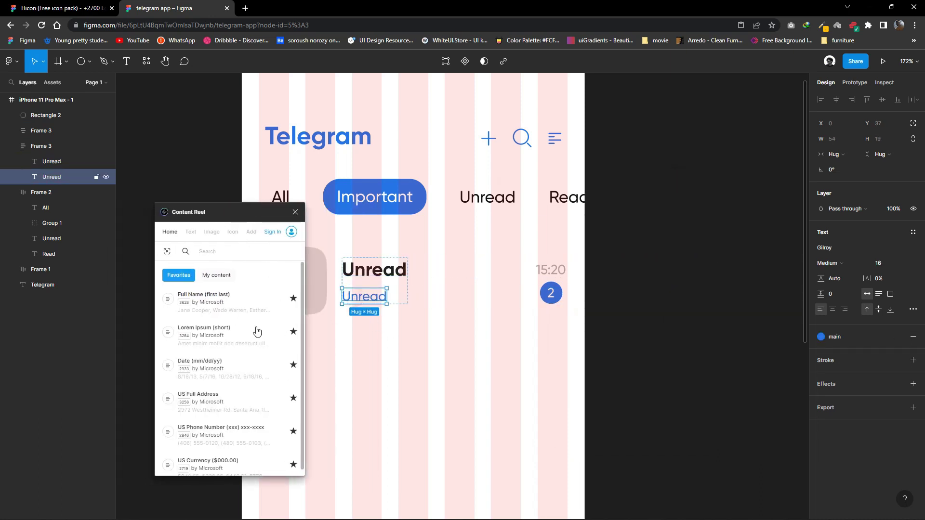
pyautogui.click(166, 333)
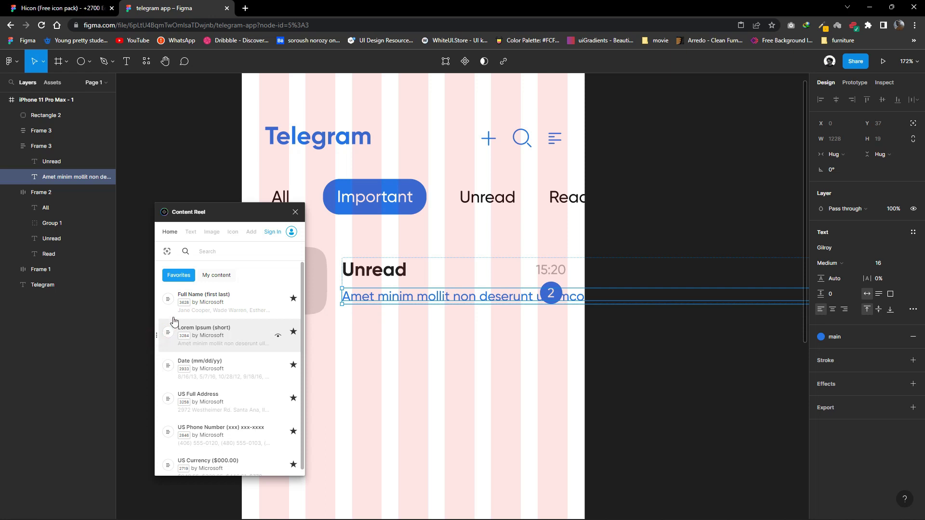
pyautogui.hotkey('ctrl', 'z')
pyautogui.click(191, 232)
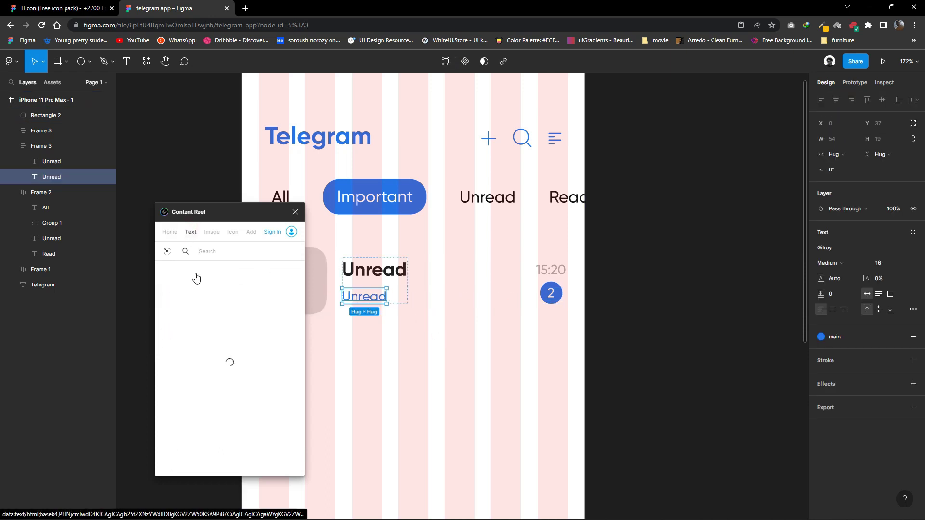
pyautogui.scroll(-2, 206, 357)
pyautogui.scroll(-3, 209, 377)
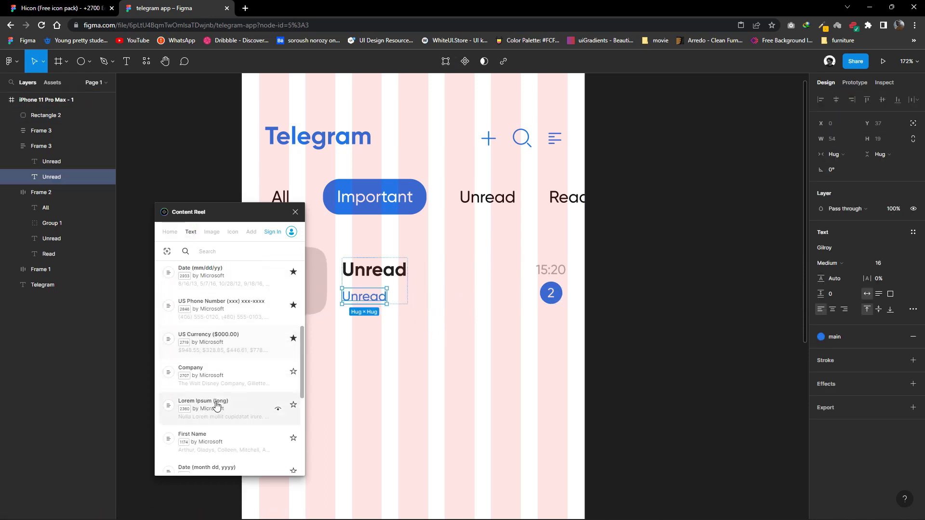
pyautogui.scroll(-3, 216, 402)
pyautogui.doubleClick(361, 294)
pyautogui.write('why did you do that?')
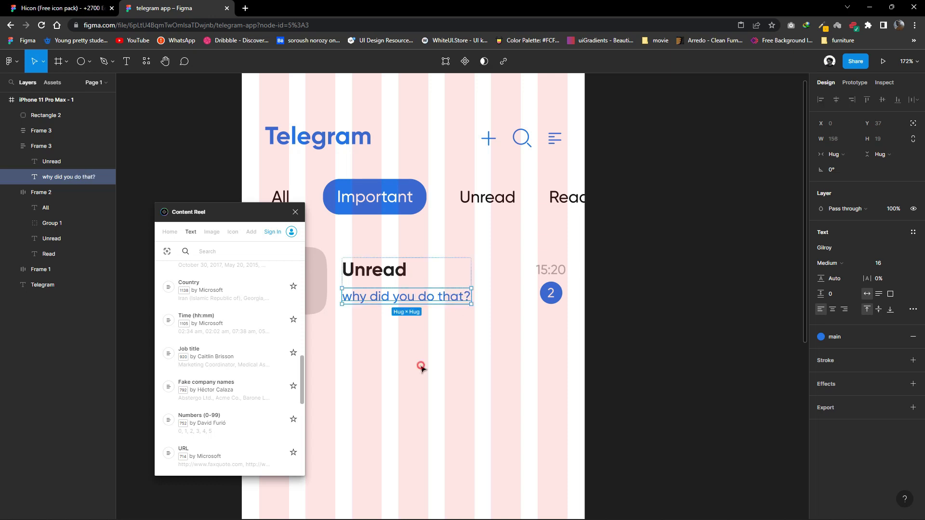
# Fill the Unread name with a Full Name (first last) from Content Reel favorites.
pyautogui.click(378, 275)
pyautogui.click(170, 232)
pyautogui.click(179, 301)
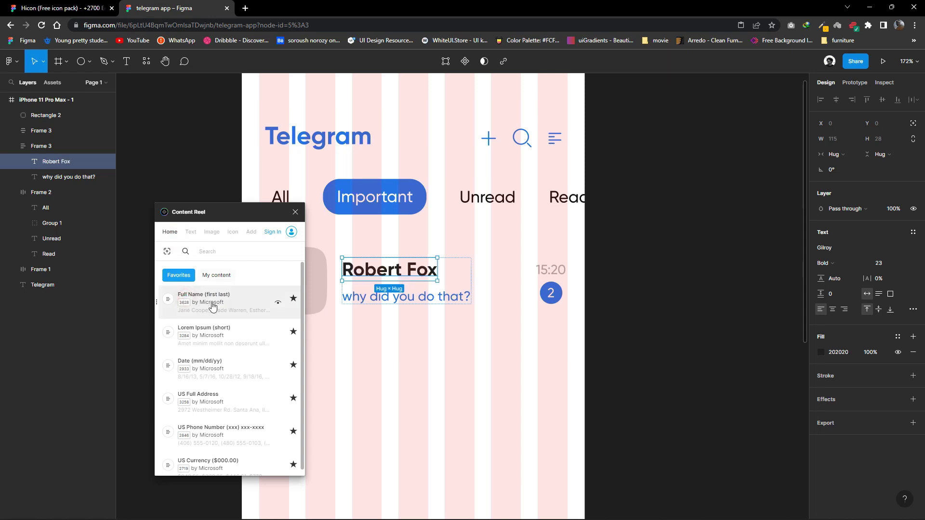
pyautogui.moveTo(284, 211); pyautogui.dragTo(587, 213)
pyautogui.click(315, 263)
# Cycle Content Reel avatar photos until a female portrait fills the avatar square.
pyautogui.click(515, 234)
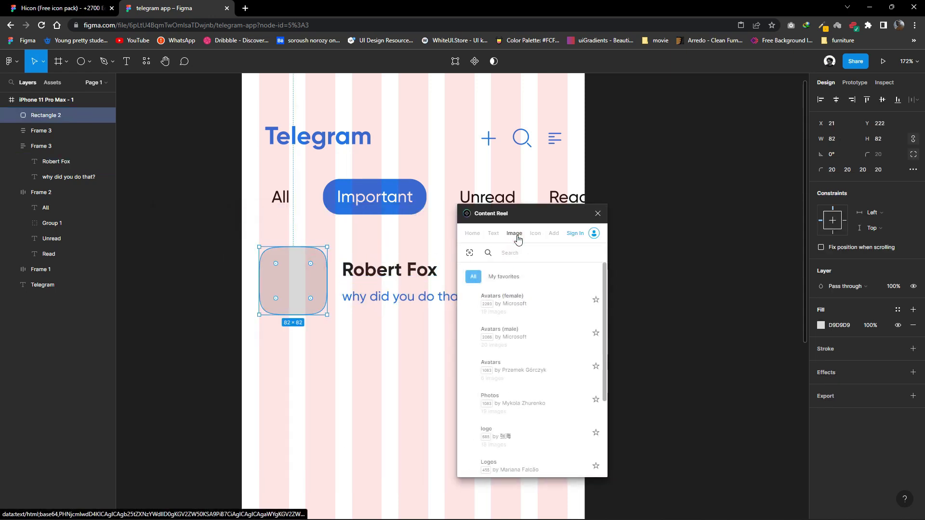
pyautogui.click(475, 337)
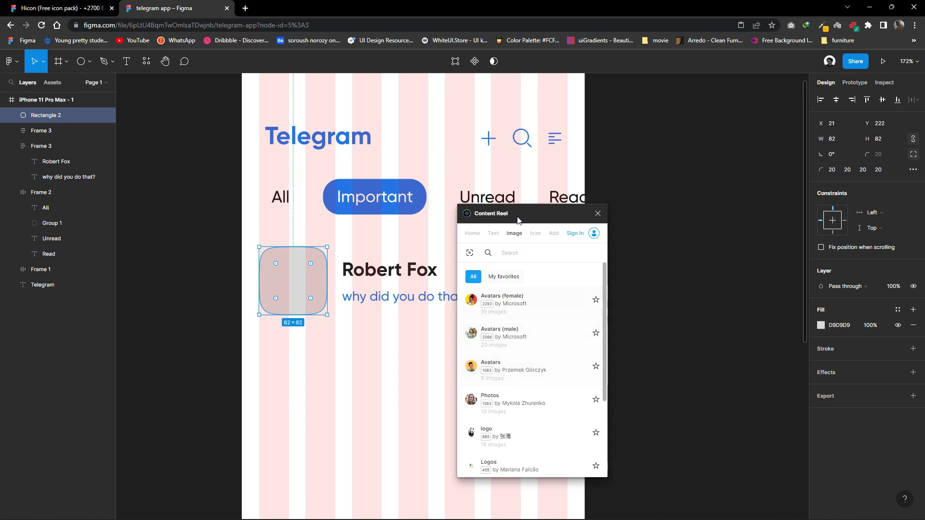
pyautogui.click(508, 332)
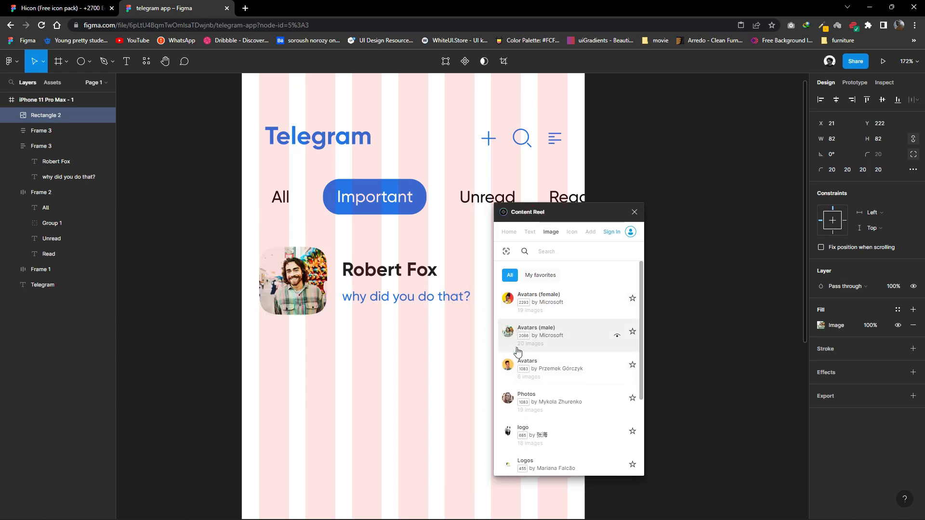
pyautogui.click(511, 303)
pyautogui.click(511, 304)
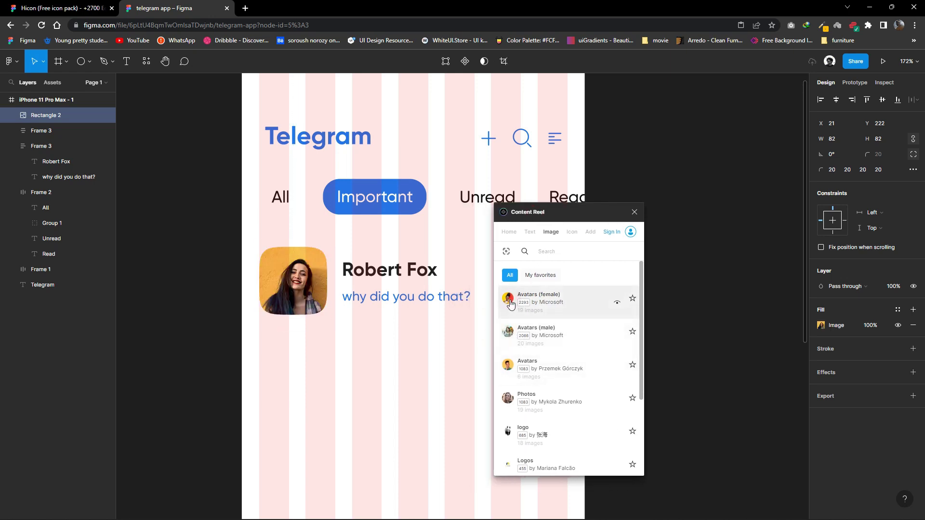
pyautogui.click(436, 347)
# Hide the iPhone frame's pink layout-grid columns and select the whole first chat row.
pyautogui.moveTo(436, 347); pyautogui.dragTo(344, 323)
pyautogui.scroll(-5, 344, 324)
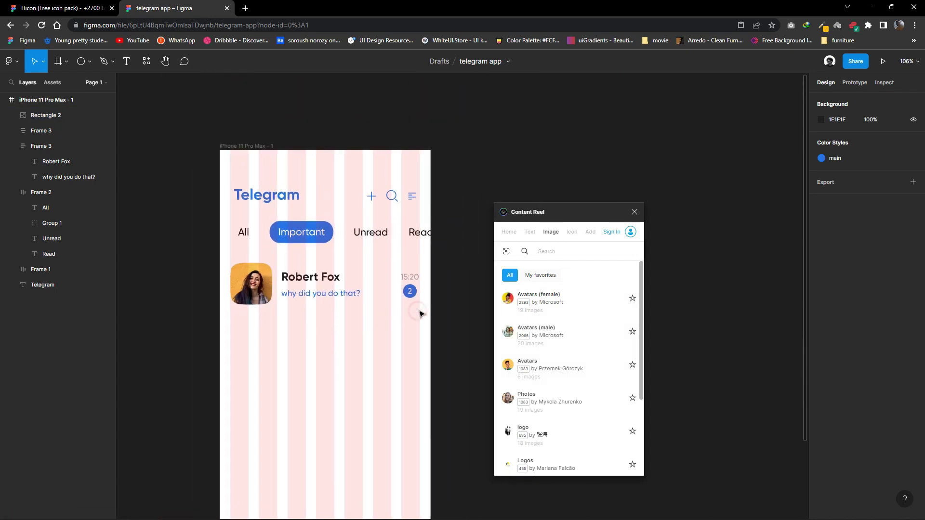
pyautogui.click(409, 296)
pyautogui.click(251, 146)
pyautogui.hotkey('ctrl', 'shift', '4')
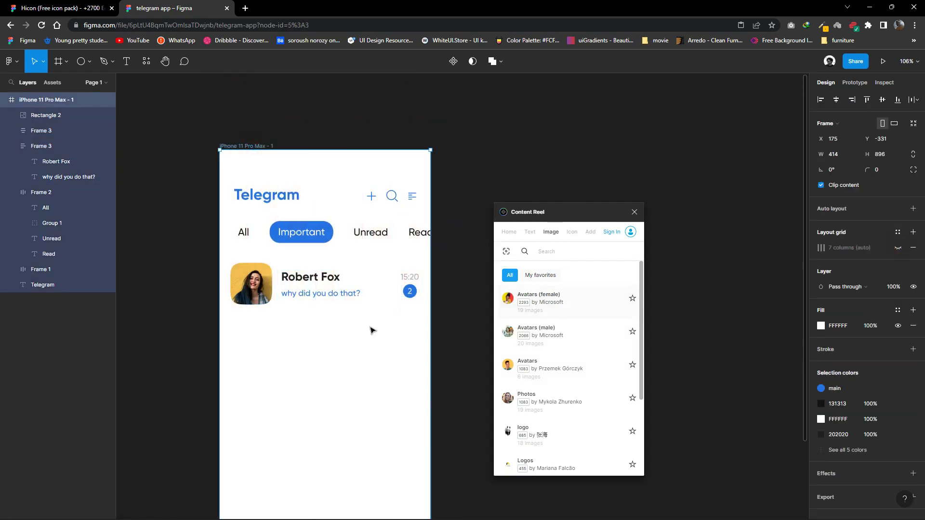
pyautogui.scroll(3, 371, 330)
pyautogui.moveTo(464, 291)
pyautogui.mouseDown()
pyautogui.moveTo(231, 237)
pyautogui.moveTo(237, 310)
pyautogui.mouseUp()
# Place a duplicate chat row below and draw a small circle on its avatar's bottom-right corner.
pyautogui.click(359, 383)
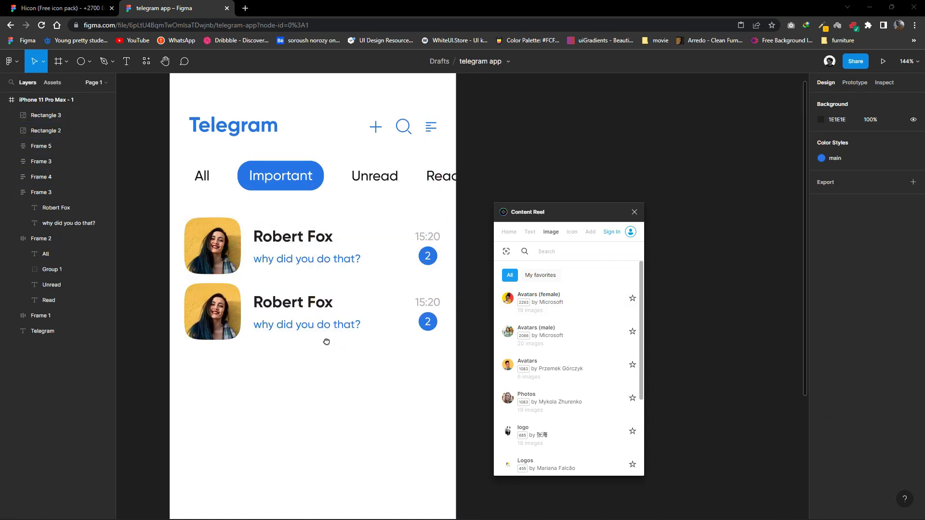
pyautogui.scroll(5, 204, 344)
pyautogui.click(221, 279)
pyautogui.click(90, 62)
pyautogui.click(48, 114)
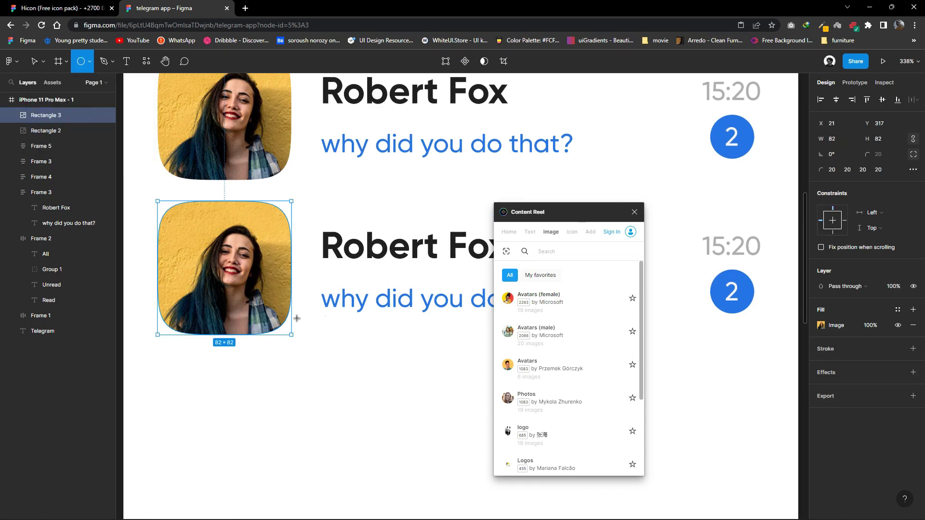
pyautogui.moveTo(297, 319); pyautogui.dragTo(283, 337)
pyautogui.click(282, 354)
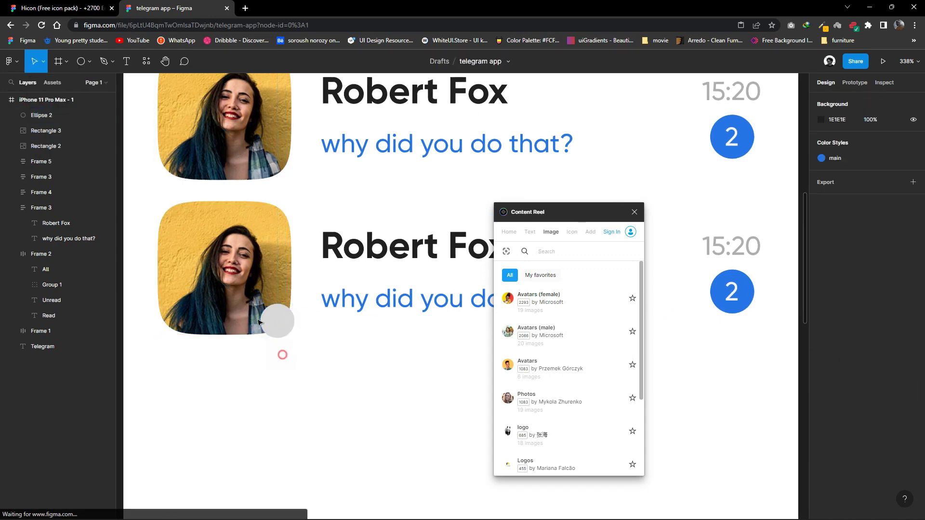
# Test subtracting the circle from the avatar, undo it, and adjust the avatar's corner radius.
pyautogui.click(259, 322)
pyautogui.keyDown('shift'); pyautogui.click(277, 321); pyautogui.keyUp('shift')
pyautogui.click(503, 61)
pyautogui.click(486, 95)
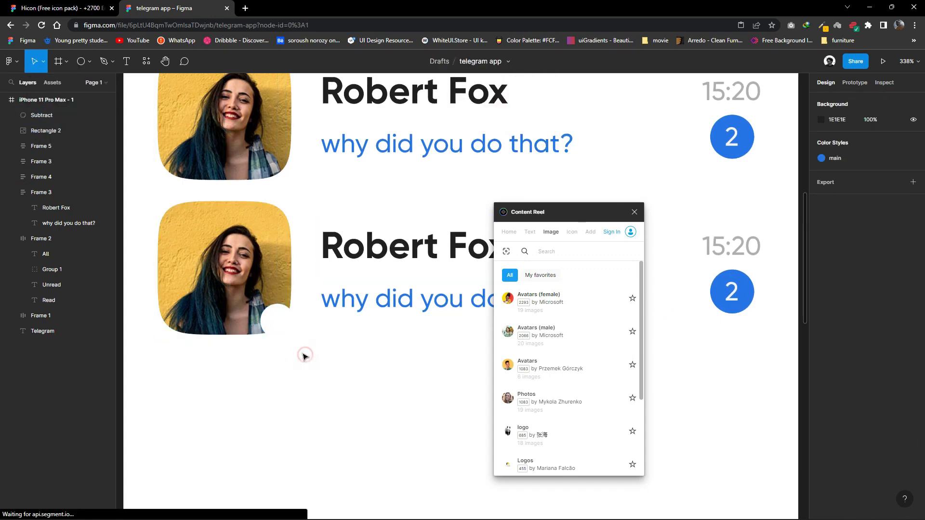
pyautogui.click(285, 297)
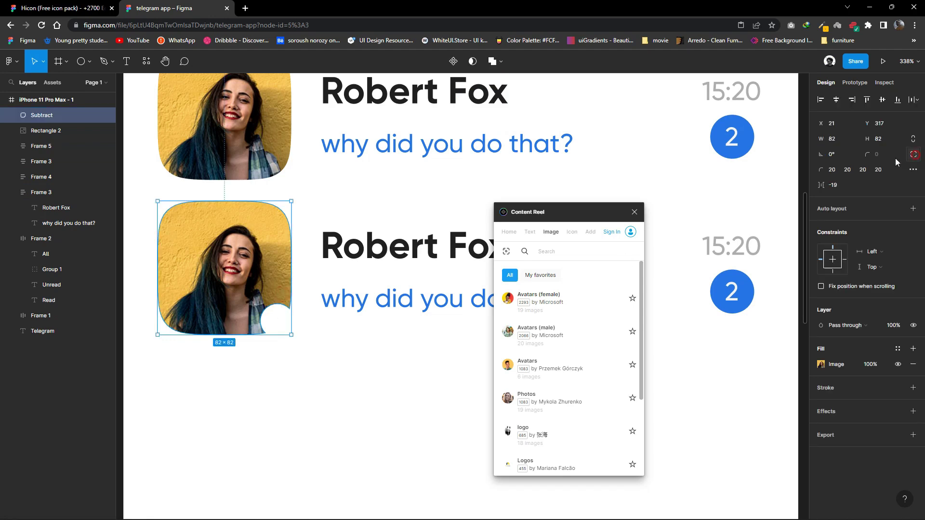
pyautogui.click(881, 154)
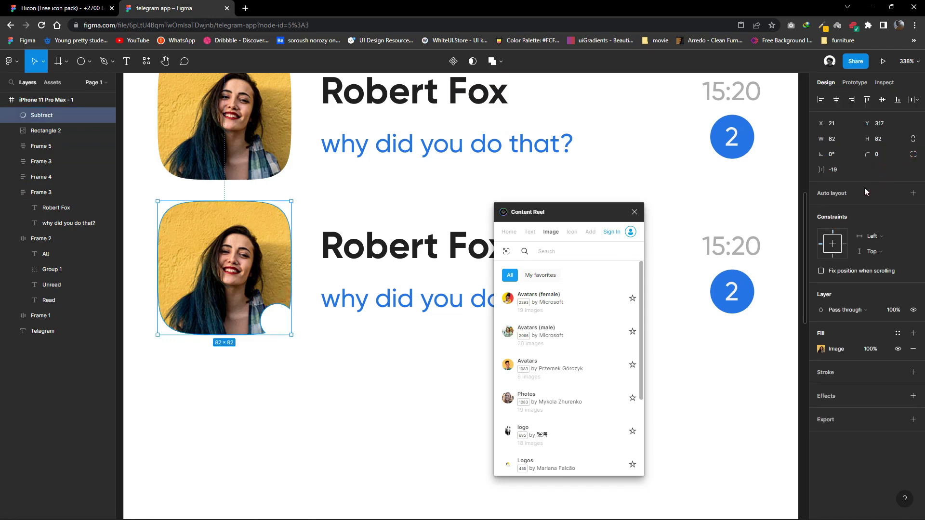
pyautogui.hotkey('ctrl', 'z')
pyautogui.click(296, 347)
pyautogui.click(270, 289)
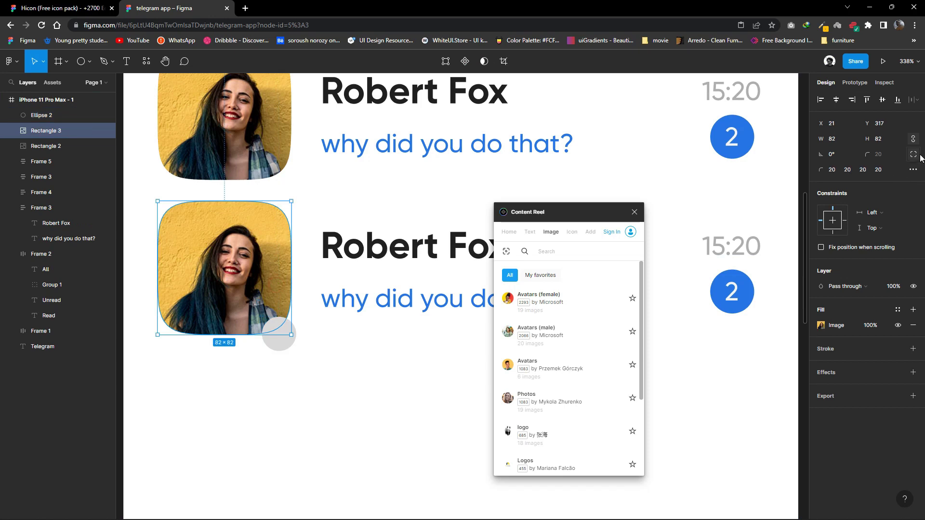
pyautogui.click(883, 156)
# Nudge the circle onto the avatar corner and Boolean Subtract it to cut a notch.
pyautogui.moveTo(282, 343); pyautogui.dragTo(289, 333)
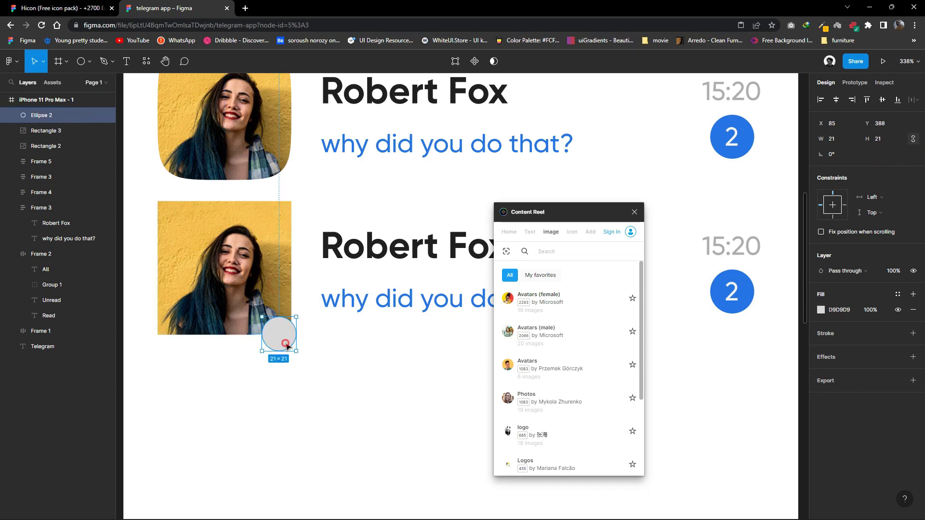
pyautogui.keyDown('shift'); pyautogui.click(250, 289); pyautogui.keyUp('shift')
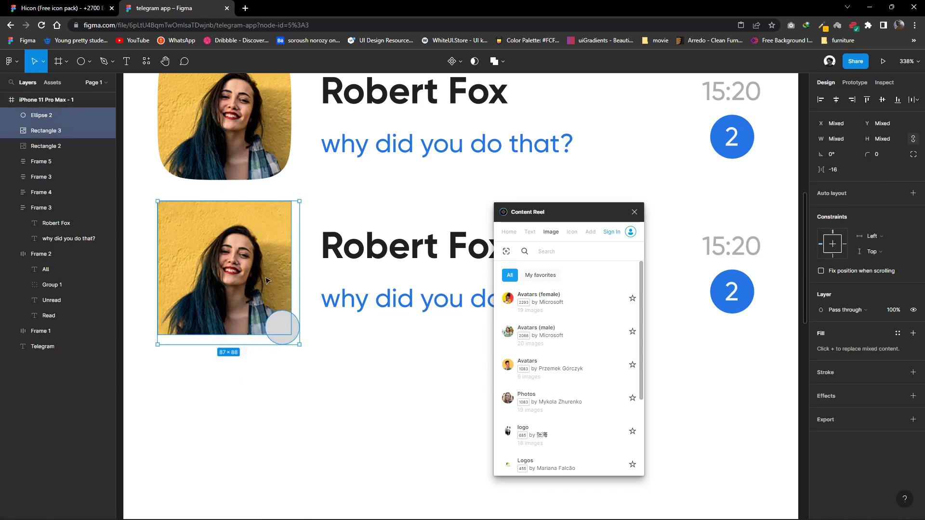
pyautogui.rightClick(253, 318)
pyautogui.click(385, 351)
pyautogui.click(456, 61)
pyautogui.click(482, 99)
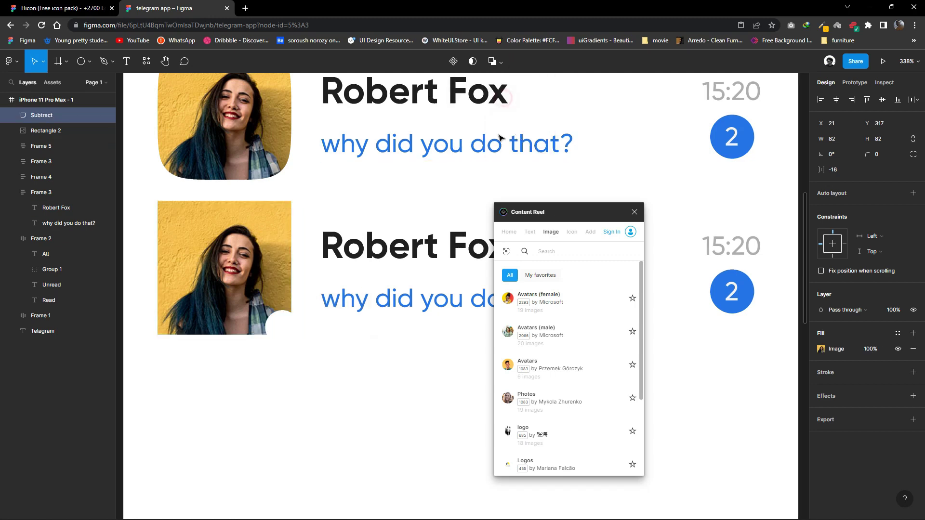
pyautogui.click(913, 155)
pyautogui.click(913, 170)
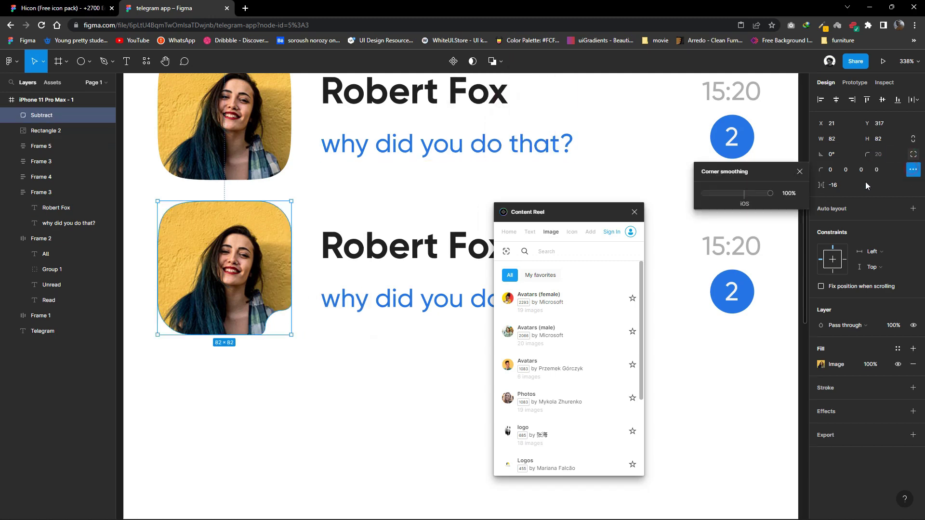
pyautogui.click(319, 364)
# Copy the blue badge, delete its number, and shrink it into a 10×10 online dot.
pyautogui.hscroll(3, 320, 287)
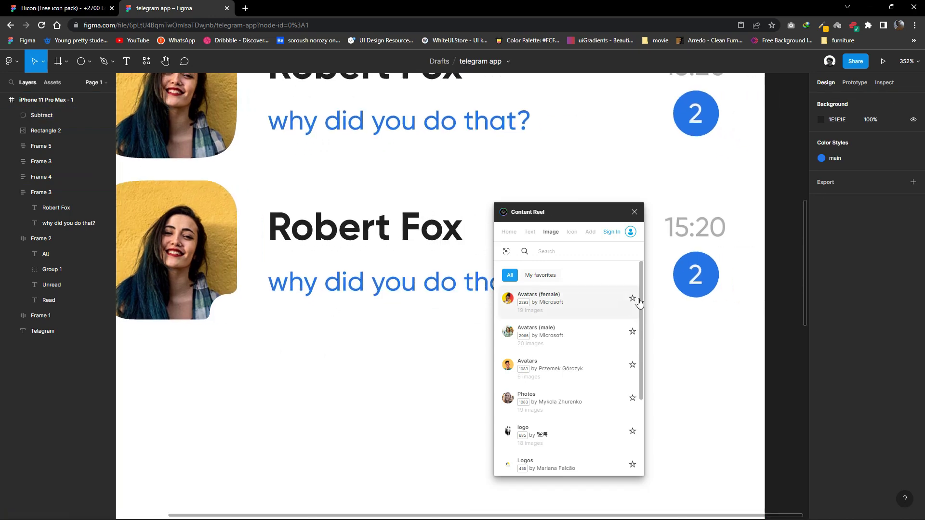
pyautogui.click(695, 275)
pyautogui.moveTo(689, 270); pyautogui.dragTo(301, 343)
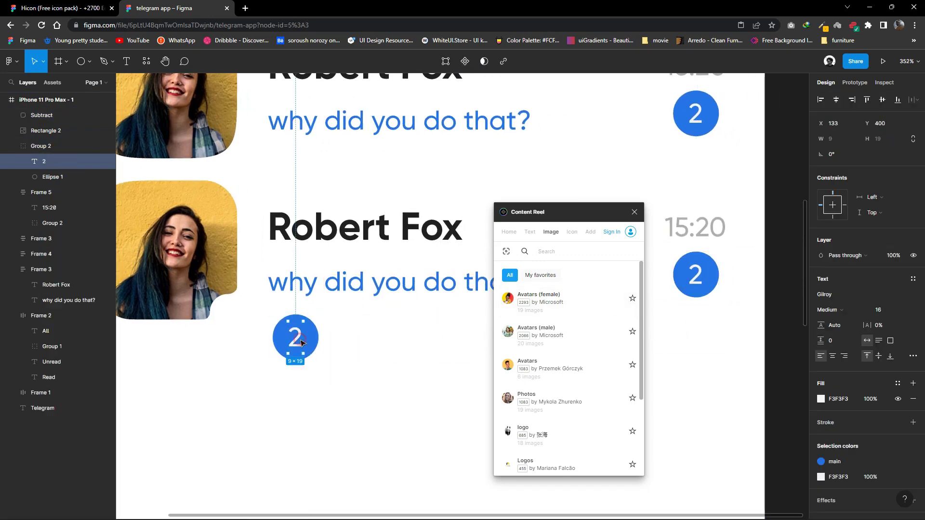
pyautogui.press('Delete')
pyautogui.moveTo(296, 329); pyautogui.dragTo(233, 316)
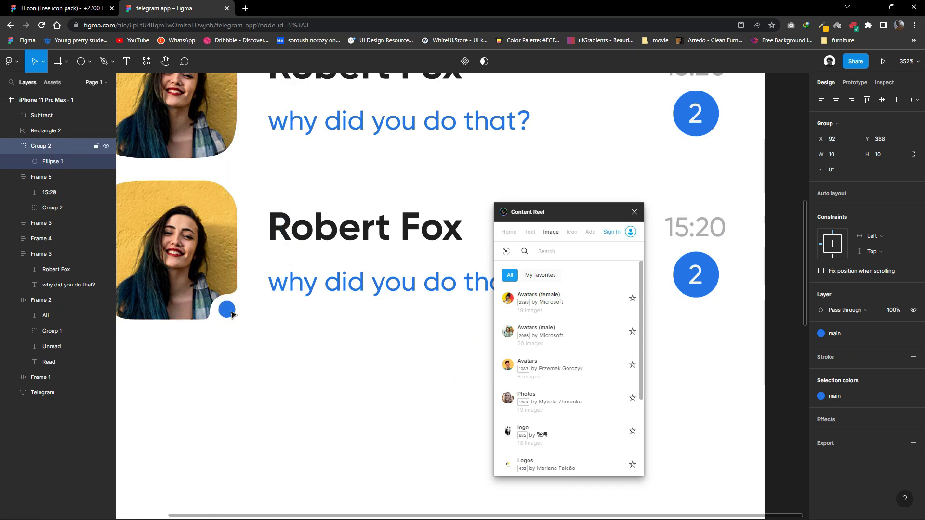
pyautogui.click(268, 330)
pyautogui.scroll(-5, 269, 330)
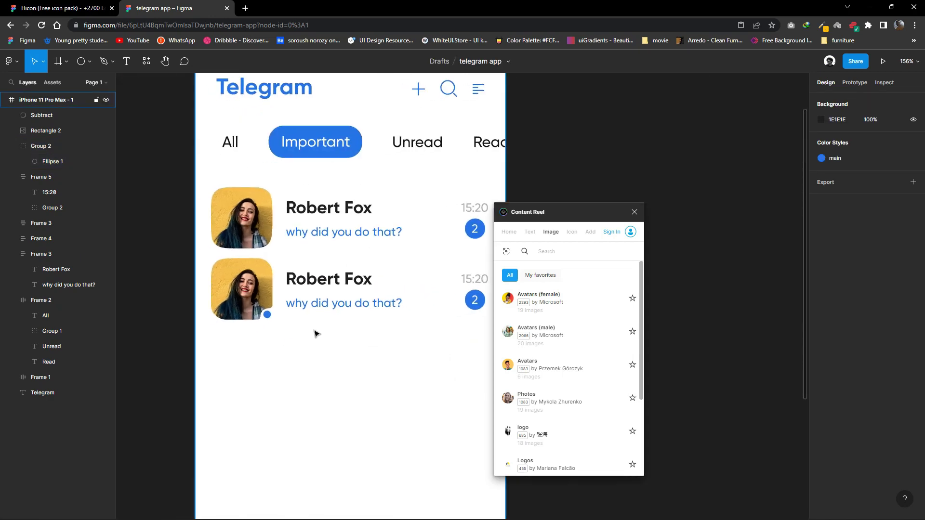
# Rewrite the second row's message and give it the generated name Jane Cooper.
pyautogui.click(333, 300)
pyautogui.doubleClick(338, 300)
pyautogui.write('Hi bro come to my house !')
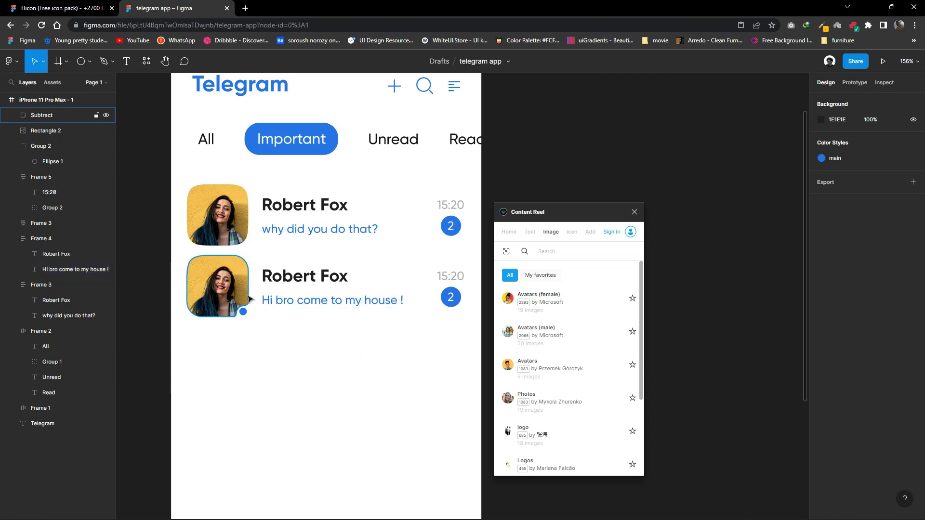
pyautogui.click(310, 275)
pyautogui.doubleClick(310, 275)
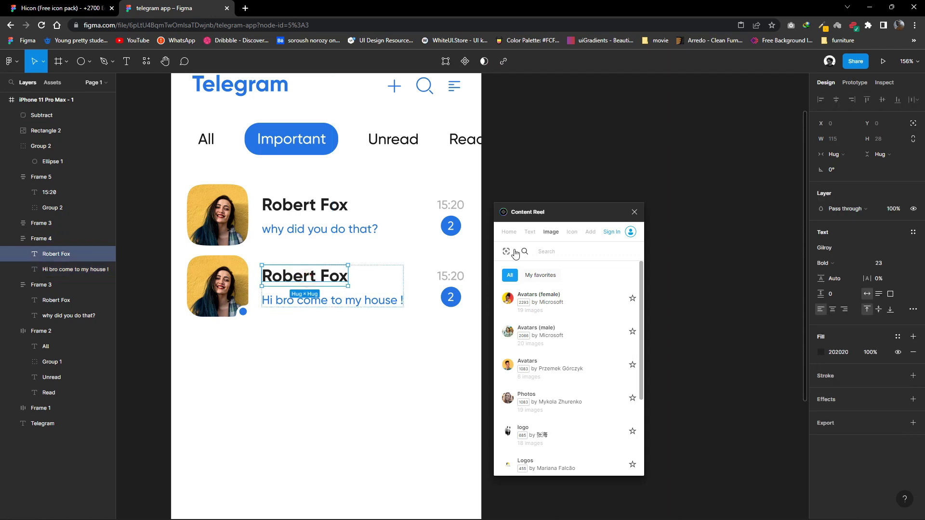
pyautogui.click(544, 298)
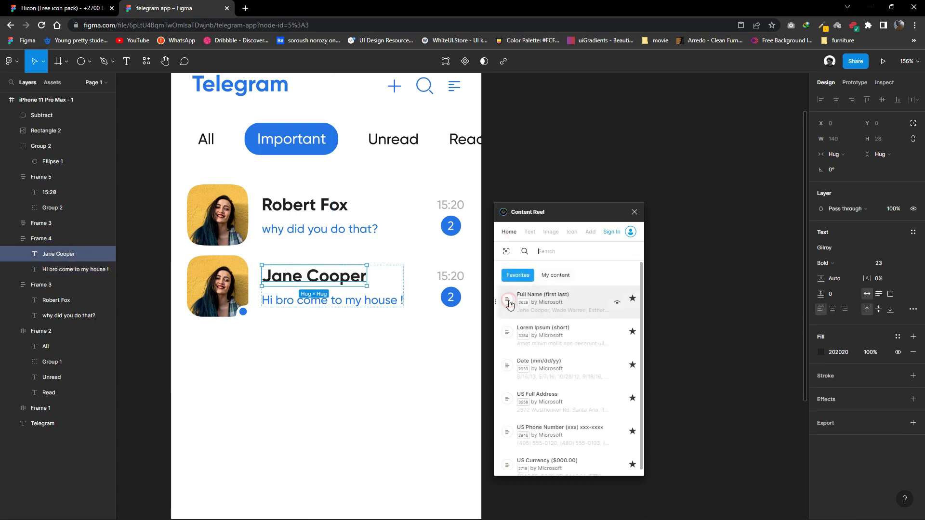
# Fill Jane Cooper's avatar with a new man's photo from Content Reel.
pyautogui.click(530, 233)
pyautogui.click(551, 232)
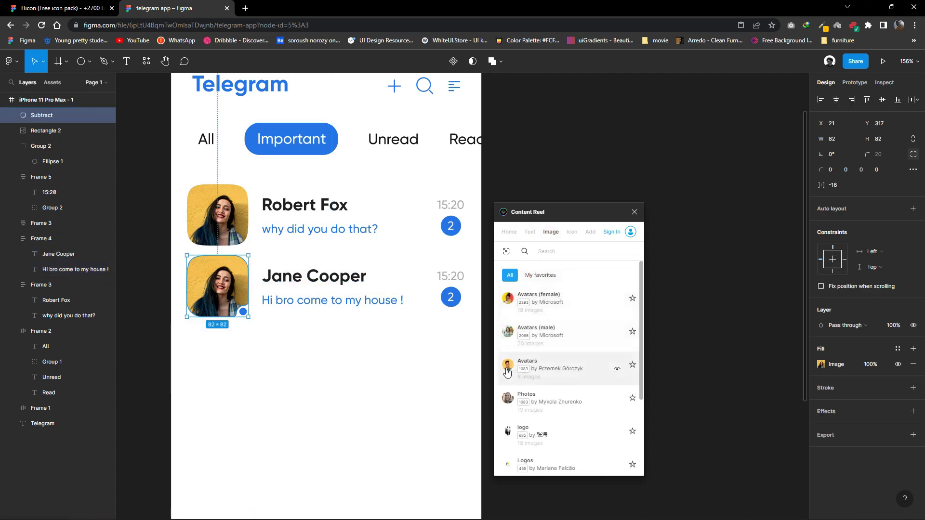
pyautogui.click(520, 308)
pyautogui.doubleClick(231, 297)
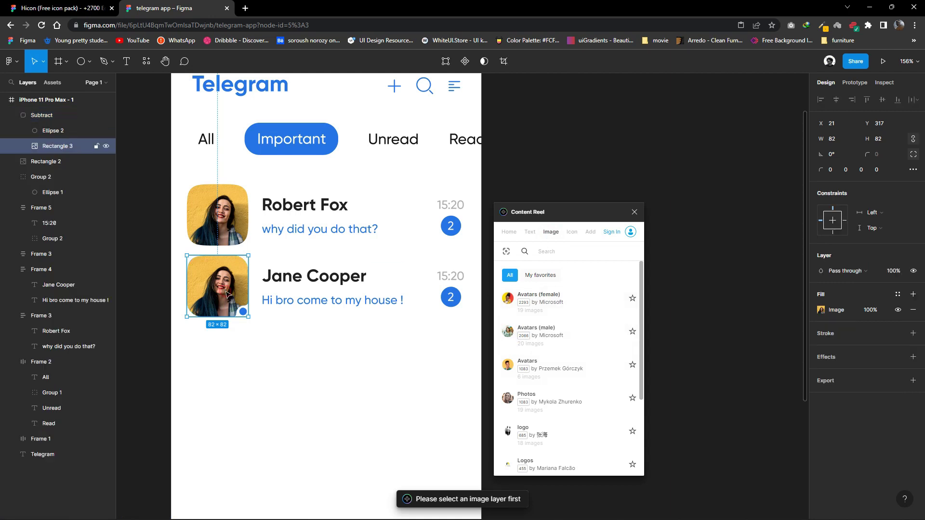
pyautogui.click(509, 335)
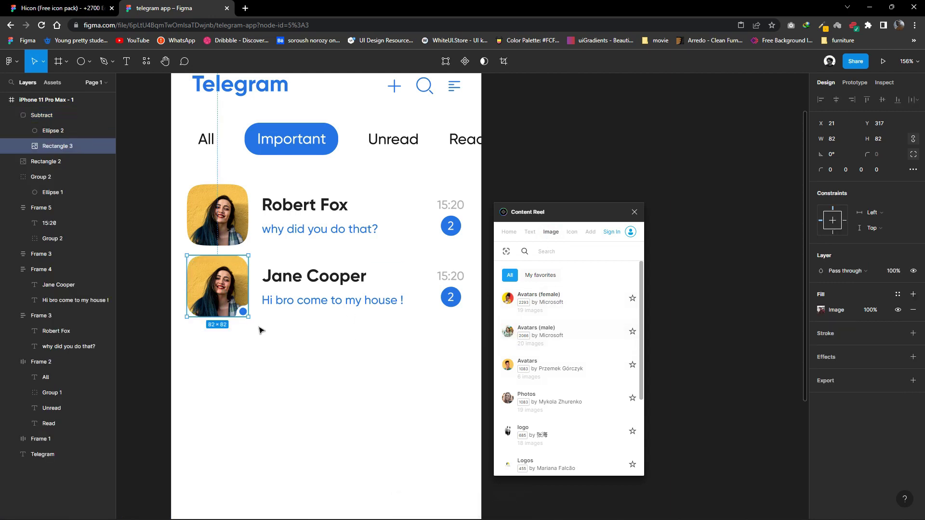
# Move the notch circle aside and ungroup the Subtract avatar shape.
pyautogui.press('Escape')
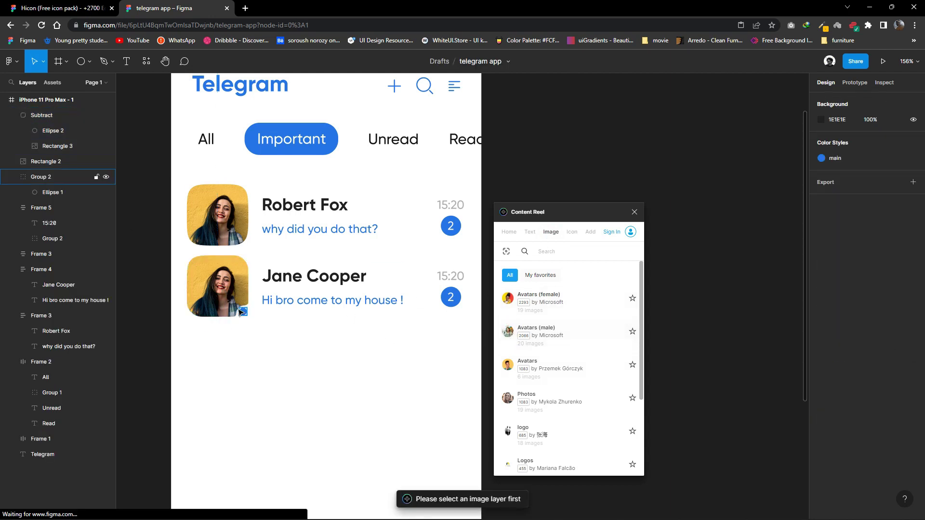
pyautogui.click(239, 311)
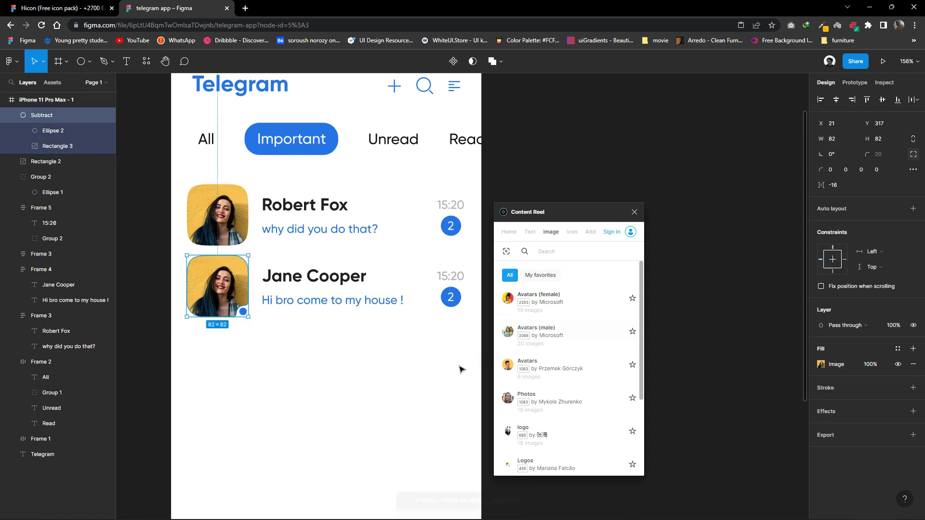
pyautogui.moveTo(270, 364); pyautogui.dragTo(340, 365)
pyautogui.scroll(5, 308, 342)
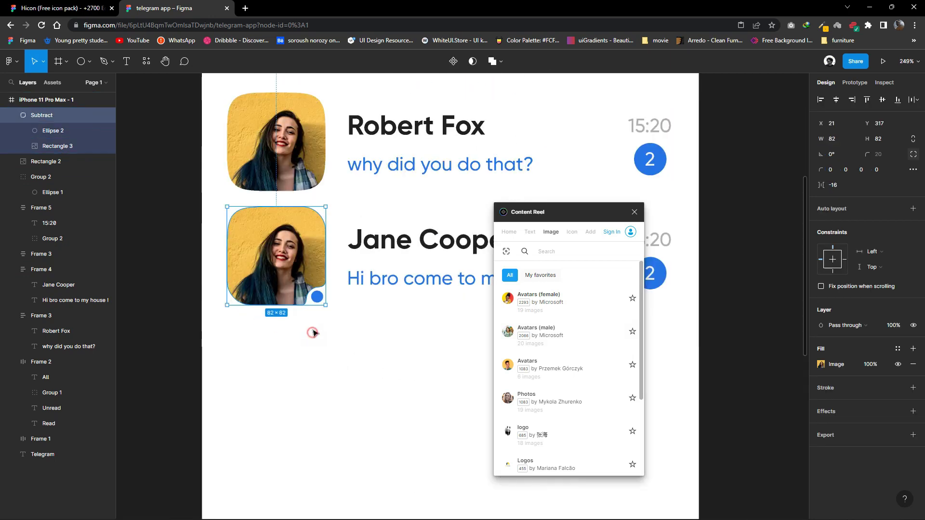
pyautogui.doubleClick(315, 297)
pyautogui.moveTo(314, 289); pyautogui.dragTo(350, 351)
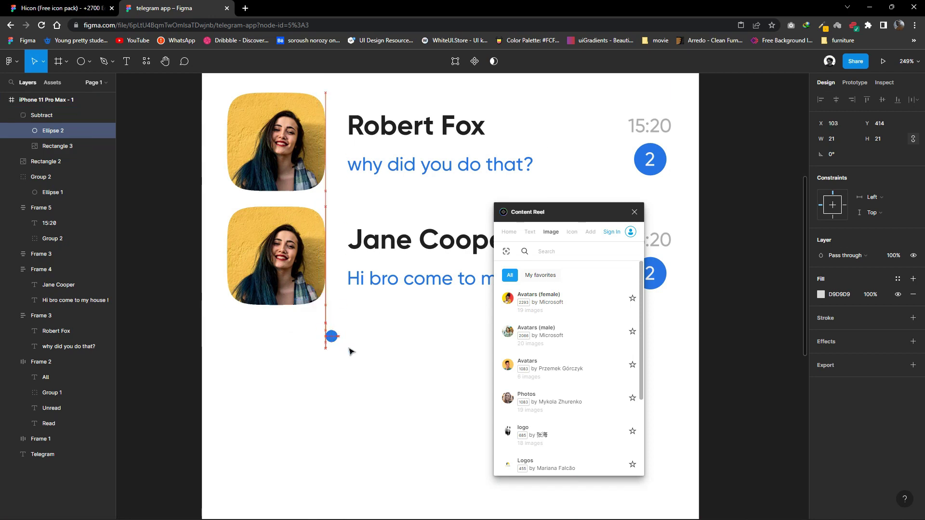
pyautogui.press('Tab')
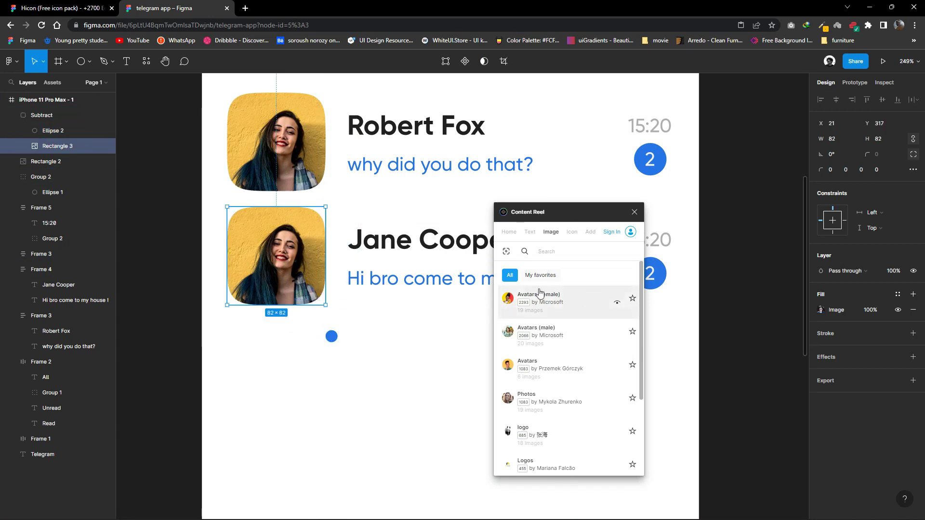
pyautogui.click(49, 129)
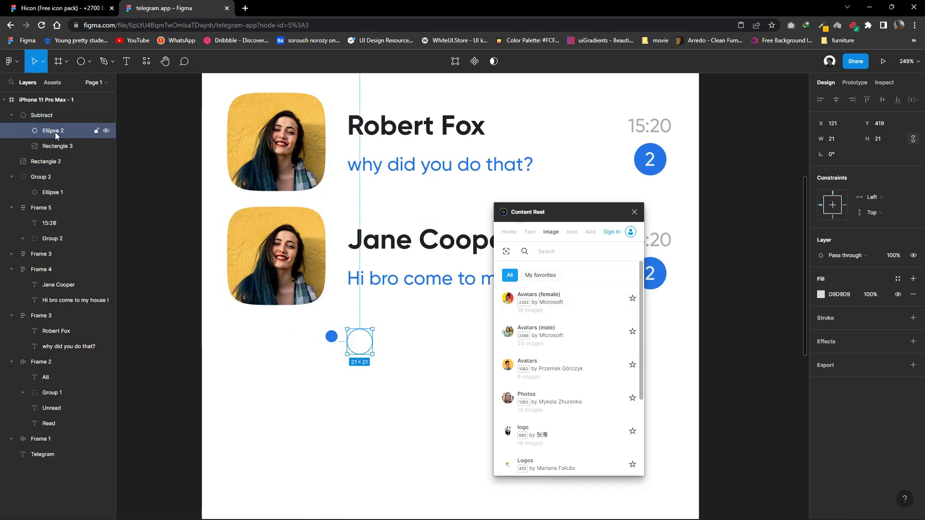
pyautogui.rightClick(112, 120)
pyautogui.click(72, 222)
# Return the circle to the avatar corner and subtract it from Rectangle 3.
pyautogui.doubleClick(299, 289)
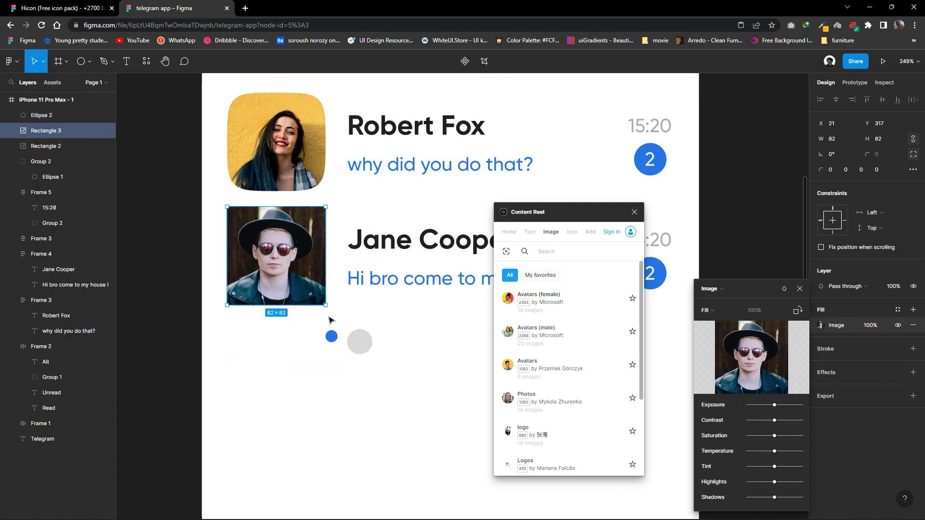
pyautogui.moveTo(359, 341); pyautogui.dragTo(319, 296)
pyautogui.keyDown('shift'); pyautogui.click(285, 285); pyautogui.keyUp('shift')
pyautogui.click(502, 61)
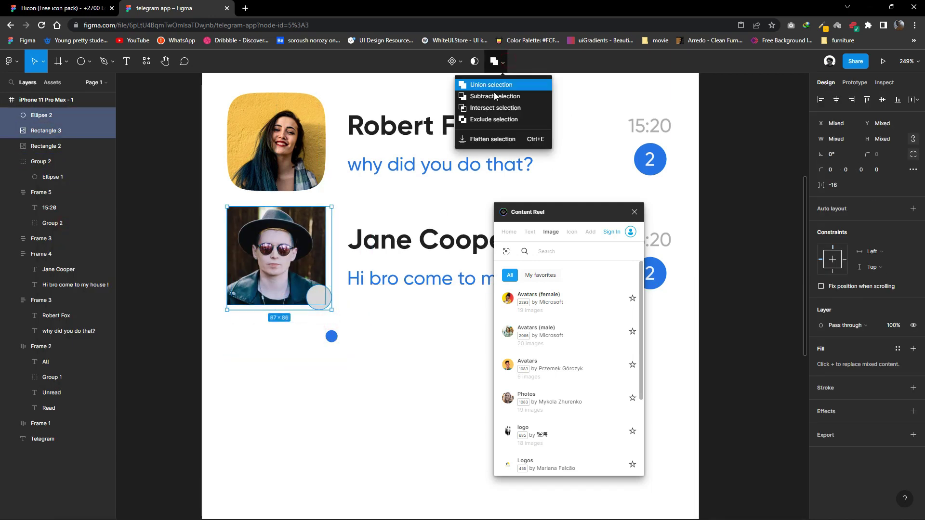
pyautogui.click(482, 97)
# Give the avatar a corner radius of 20 and adjust its corner smoothing.
pyautogui.click(914, 155)
pyautogui.click(883, 155)
pyautogui.write('20')
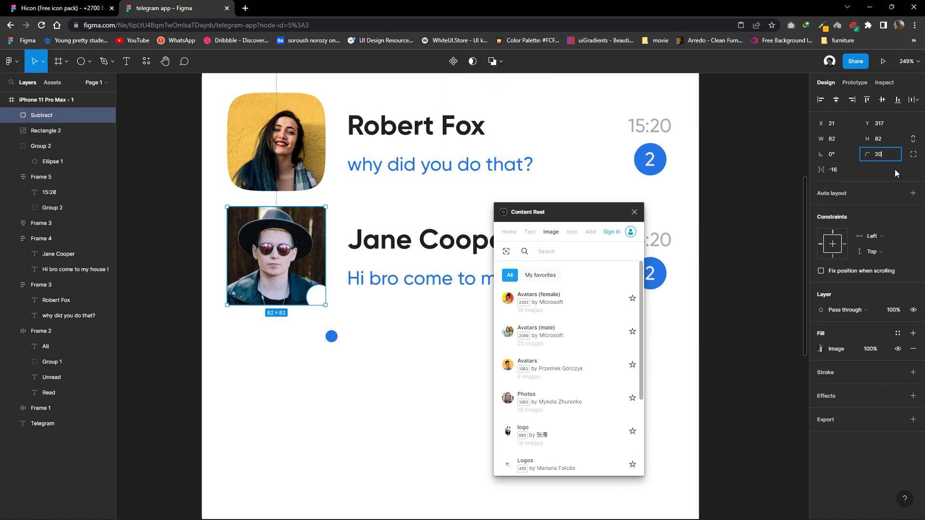
pyautogui.press('Return')
pyautogui.click(914, 155)
pyautogui.click(912, 170)
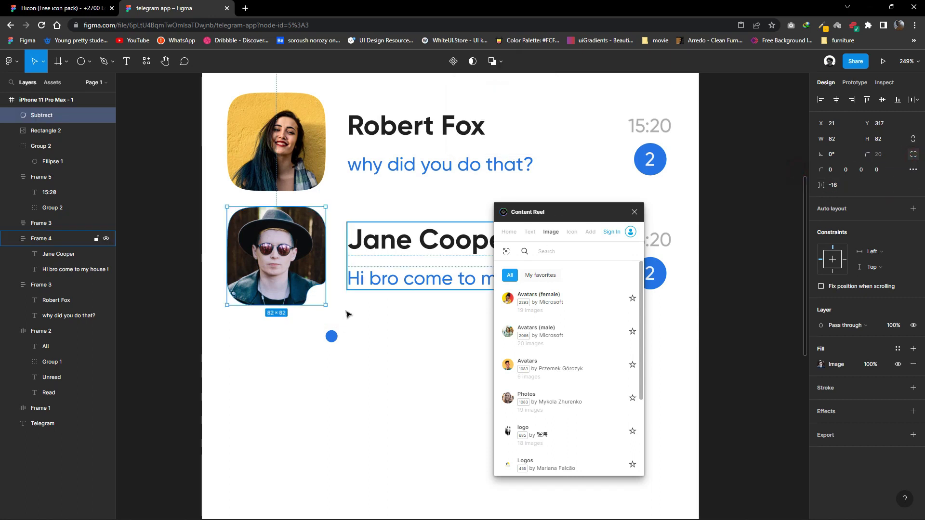
# Place the blue online dot into the avatar's notch.
pyautogui.moveTo(337, 334); pyautogui.dragTo(322, 302)
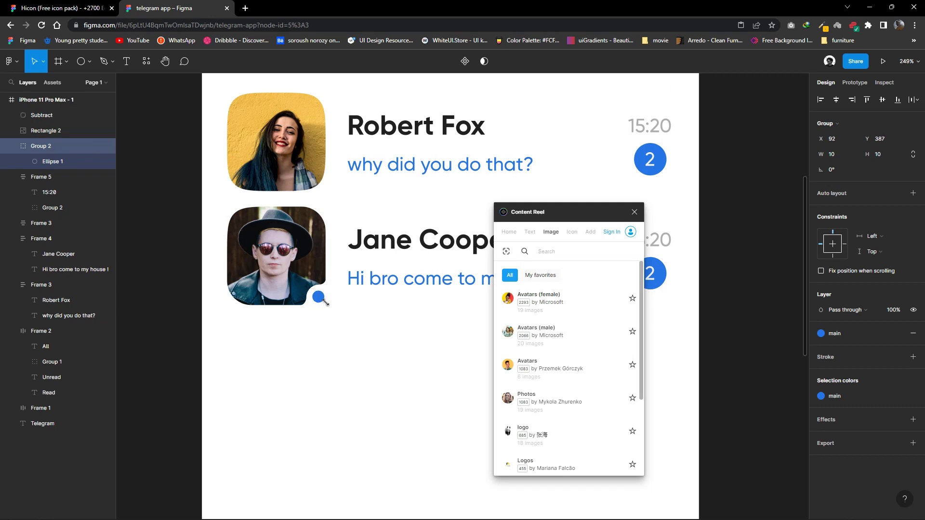
pyautogui.click(337, 313)
pyautogui.scroll(-5, 367, 330)
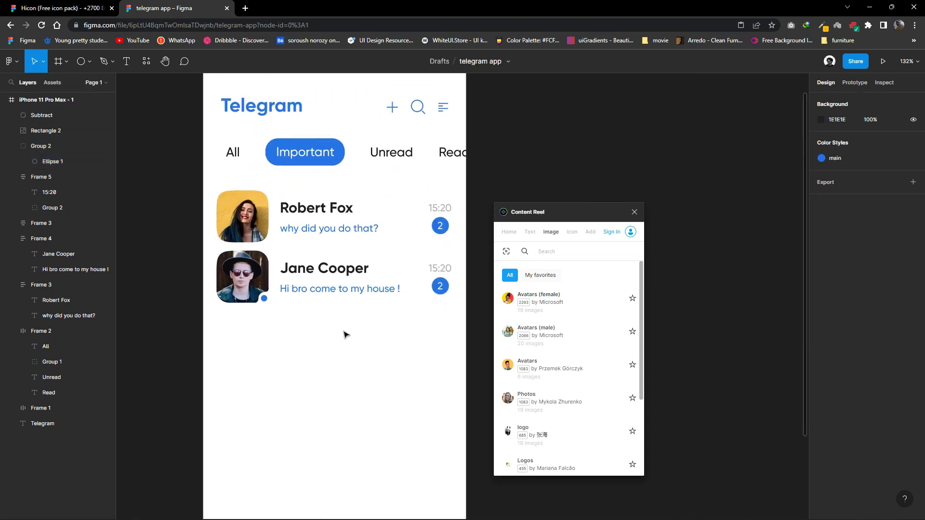
# Change Jane Cooper's unread badge number to 1.
pyautogui.doubleClick(426, 294)
pyautogui.write('1')
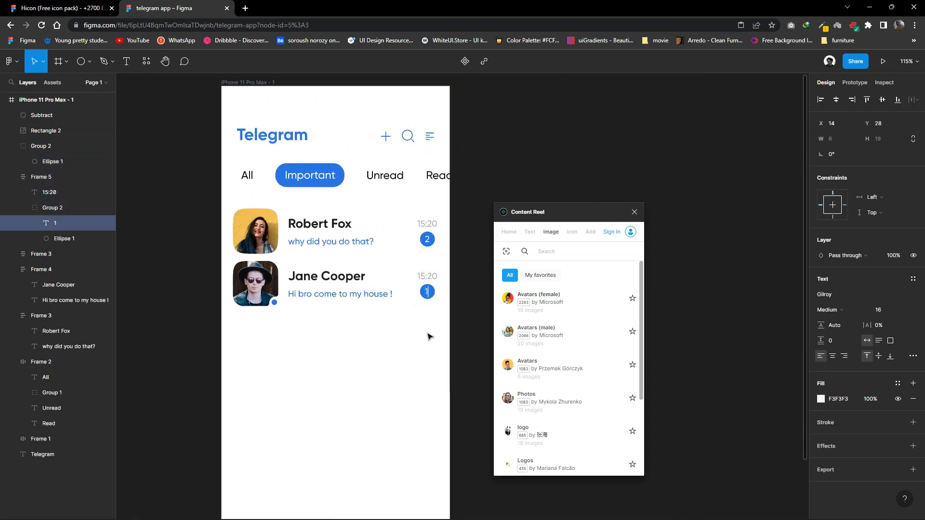
pyautogui.keyDown('ctrl'); pyautogui.scroll(5, 431, 320); pyautogui.keyUp('ctrl')
pyautogui.click(424, 274)
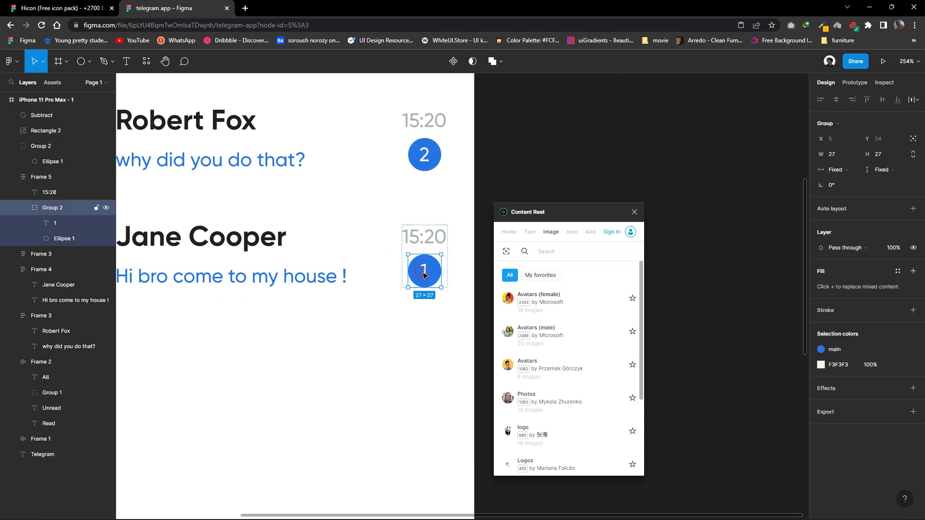
pyautogui.doubleClick(424, 276)
pyautogui.click(428, 306)
pyautogui.click(424, 274)
pyautogui.doubleClick(424, 275)
pyautogui.click(375, 331)
# Duplicate the Robert Fox row and place the copy below Jane Cooper.
pyautogui.keyDown('ctrl'); pyautogui.scroll(-1, 375, 332); pyautogui.keyUp('ctrl')
pyautogui.keyDown('ctrl'); pyautogui.scroll(-1, 347, 334); pyautogui.keyUp('ctrl')
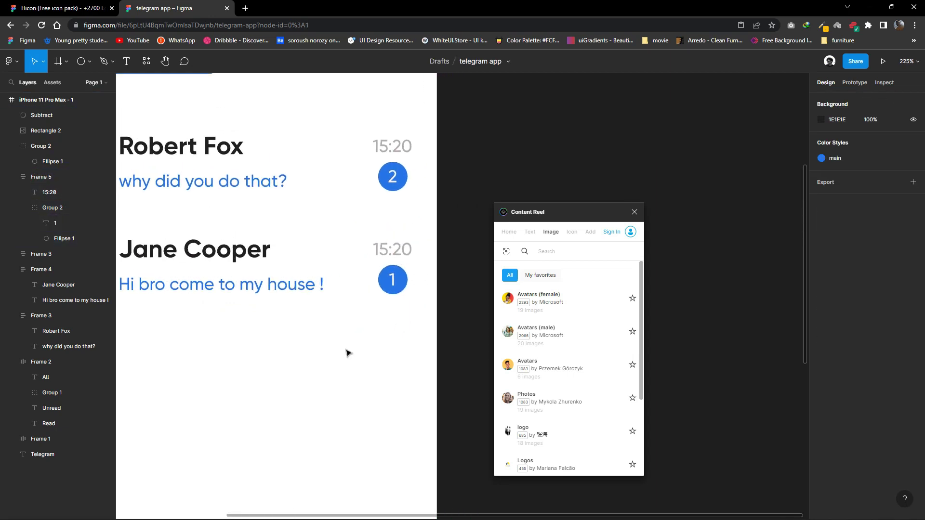
pyautogui.keyDown('ctrl'); pyautogui.scroll(-1, 347, 352); pyautogui.keyUp('ctrl')
pyautogui.keyDown('ctrl'); pyautogui.scroll(-1, 355, 351); pyautogui.keyUp('ctrl')
pyautogui.keyDown('ctrl'); pyautogui.scroll(-1, 361, 355); pyautogui.keyUp('ctrl')
pyautogui.keyDown('ctrl'); pyautogui.scroll(-1, 381, 349); pyautogui.keyUp('ctrl')
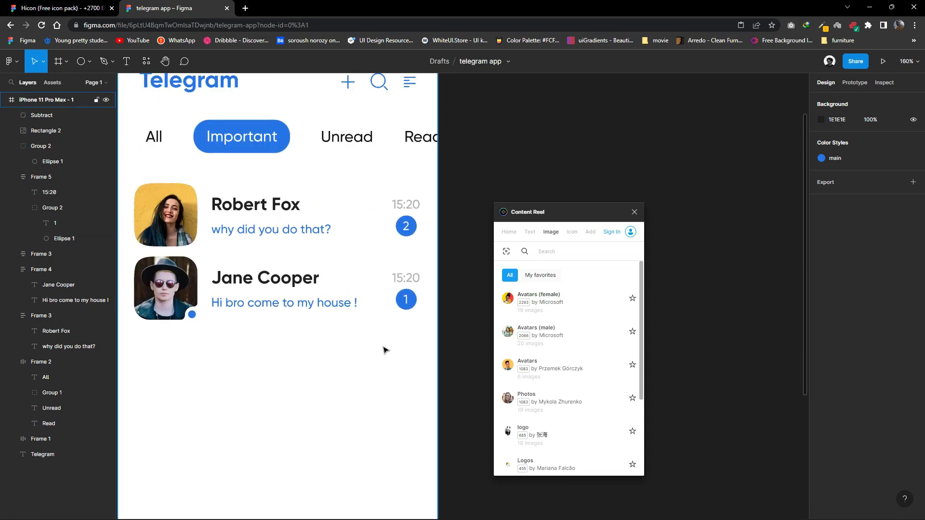
pyautogui.keyDown('ctrl'); pyautogui.scroll(-1, 384, 350); pyautogui.keyUp('ctrl')
pyautogui.moveTo(428, 344); pyautogui.dragTo(219, 294)
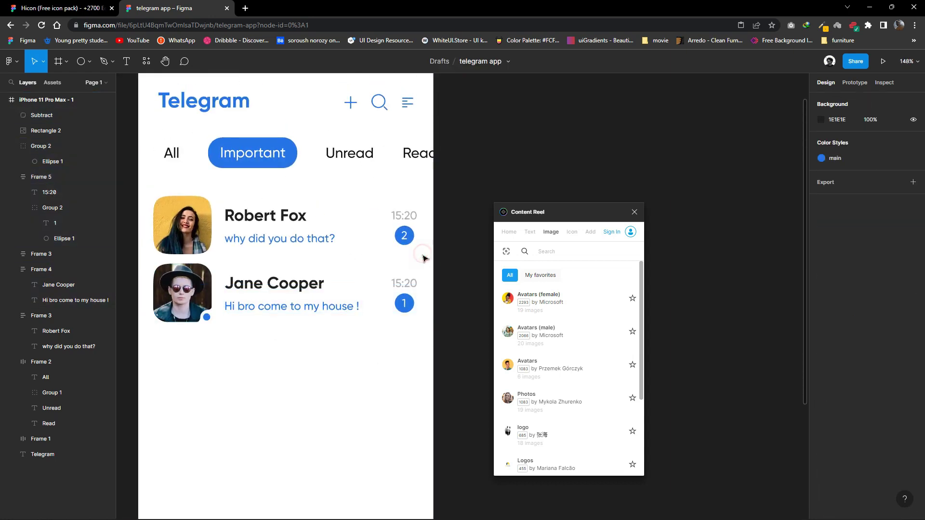
pyautogui.moveTo(422, 257); pyautogui.dragTo(195, 234)
pyautogui.click(179, 285)
pyautogui.click(182, 225)
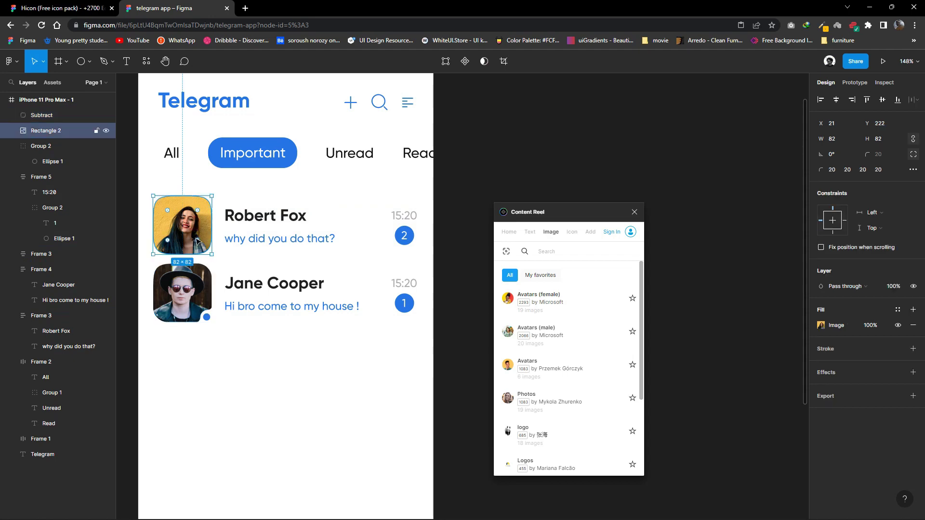
pyautogui.click(182, 289)
pyautogui.moveTo(422, 255); pyautogui.dragTo(266, 225)
pyautogui.keyDown('alt'); pyautogui.moveTo(187, 218); pyautogui.dragTo(186, 353); pyautogui.keyUp('alt')
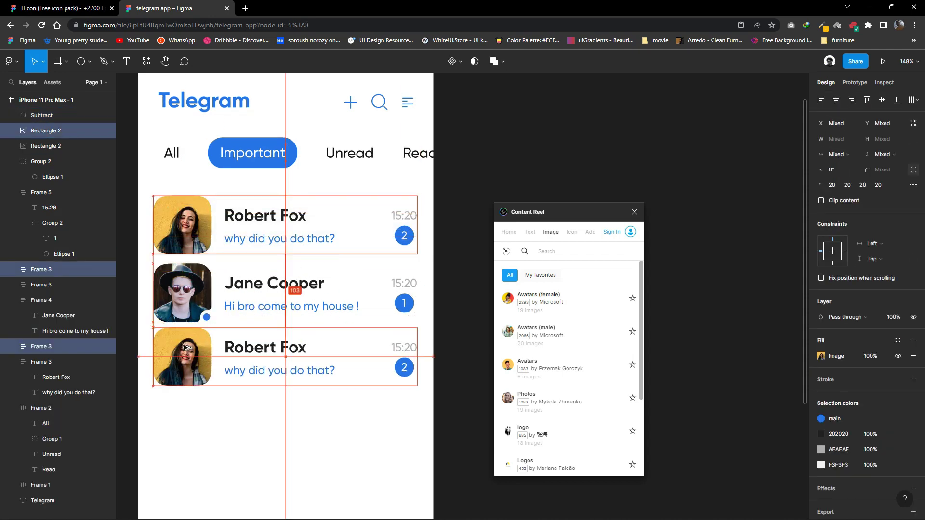
# Give the copied row's avatar a dark-haired woman's photo from Content Reel.
pyautogui.doubleClick(187, 353)
pyautogui.scroll(-3, 337, 333)
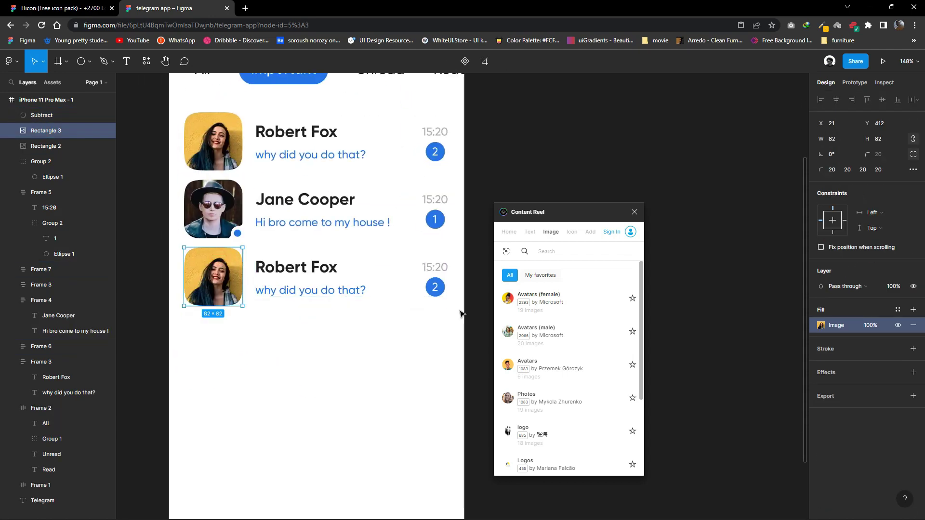
pyautogui.click(508, 400)
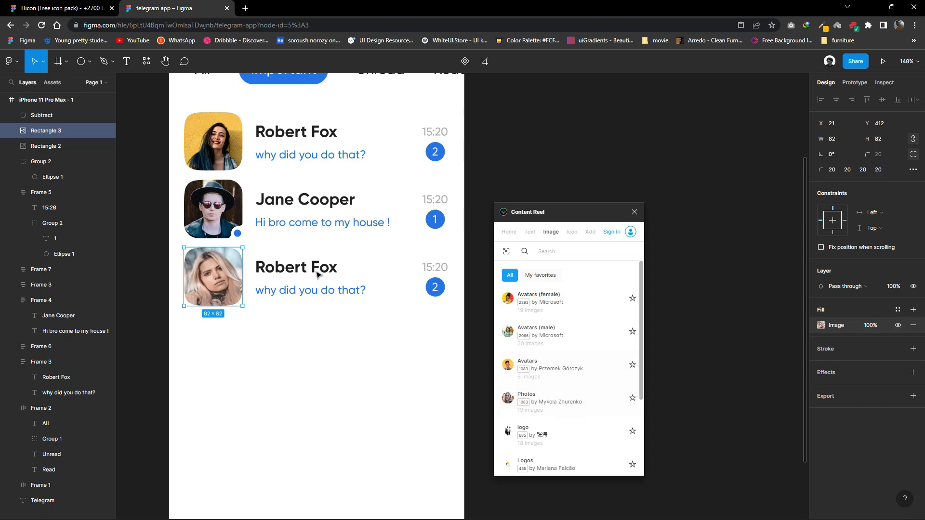
pyautogui.click(508, 399)
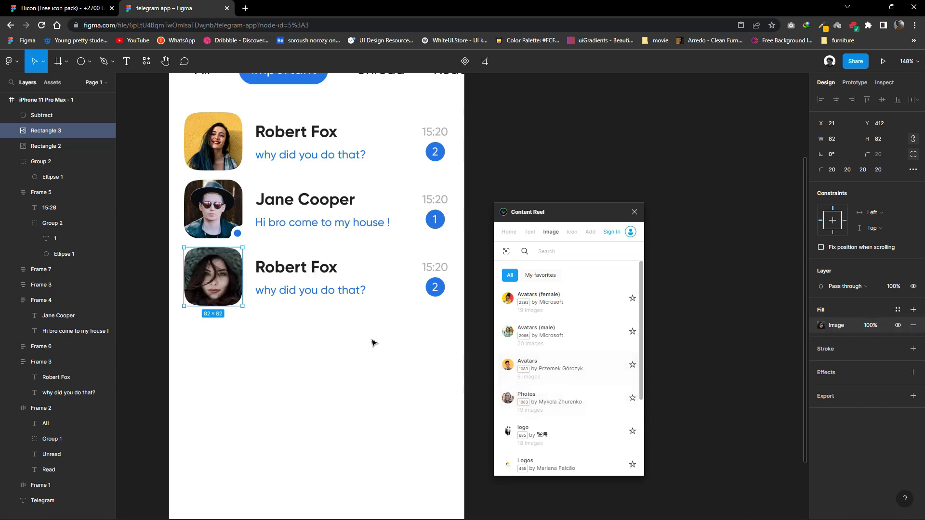
pyautogui.click(301, 266)
pyautogui.click(508, 232)
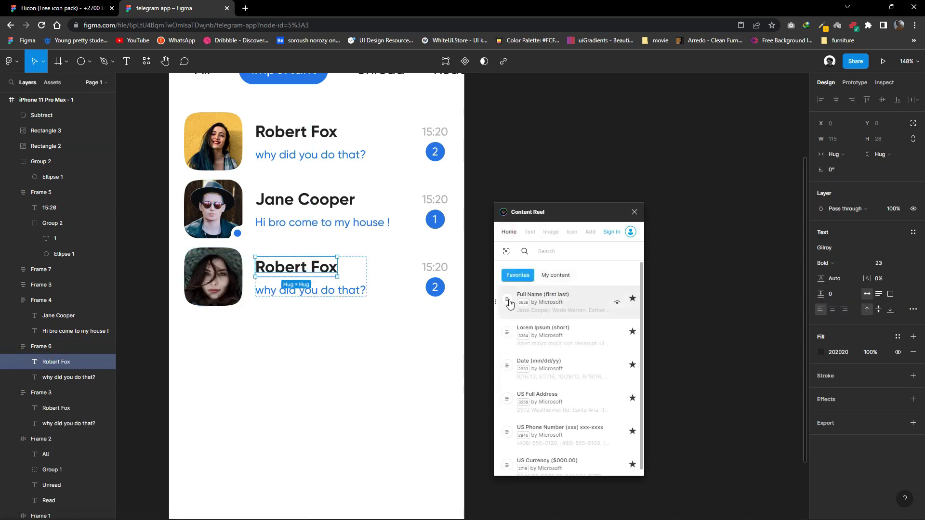
# Apply the generated name Courtney Henry and retype the message as 'Will you stop ignoring me ?'.
pyautogui.click(510, 302)
pyautogui.click(326, 291)
pyautogui.doubleClick(328, 289)
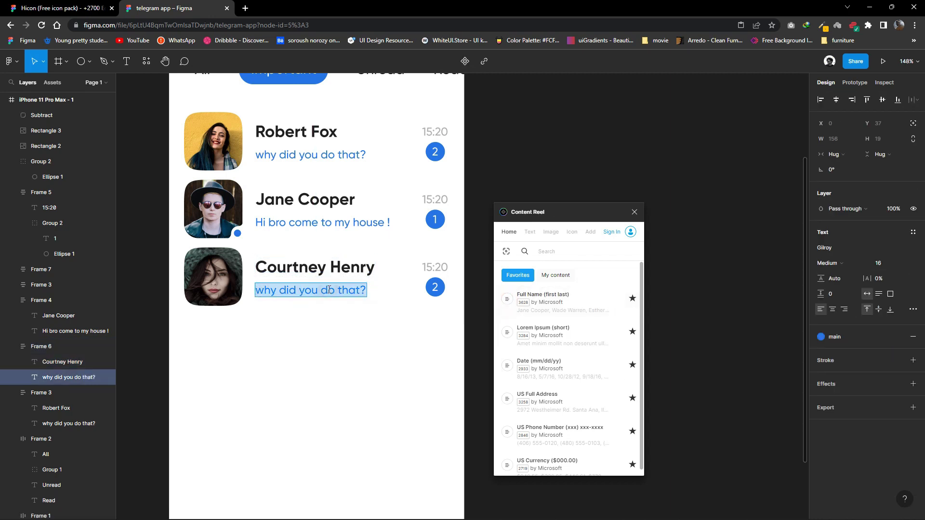
pyautogui.write('Will you stop igno')
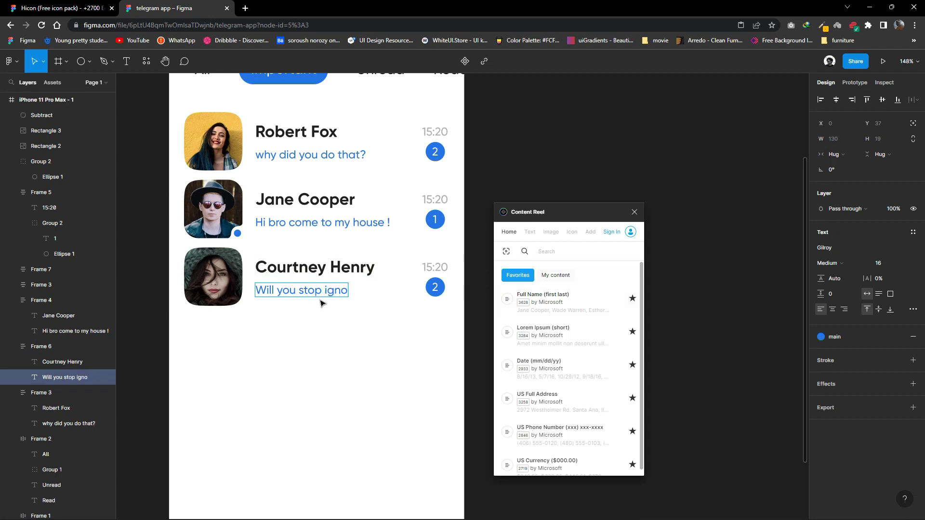
pyautogui.doubleClick(506, 304)
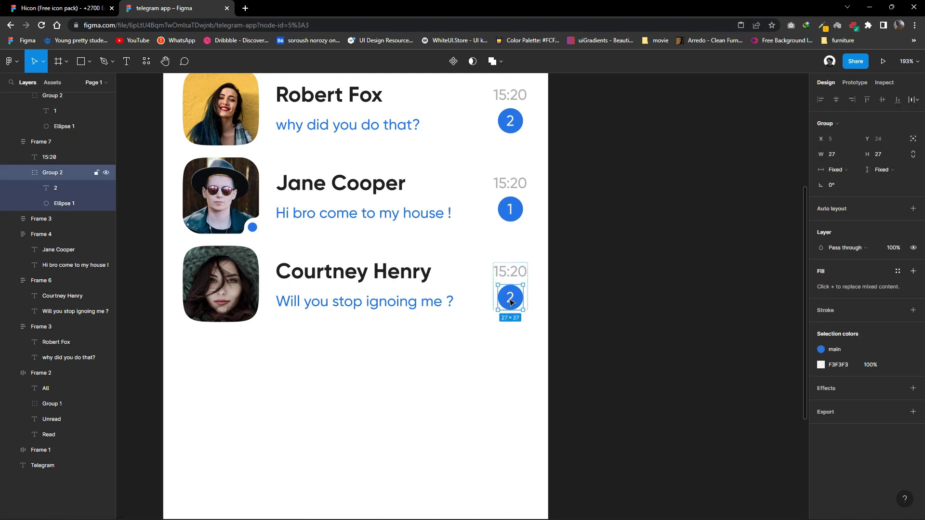
# Remove the stray badge copy and ungroup the badge into number and circle.
pyautogui.moveTo(510, 308)
pyautogui.mouseDown()
pyautogui.moveTo(515, 302)
pyautogui.moveTo(500, 347)
pyautogui.mouseUp()
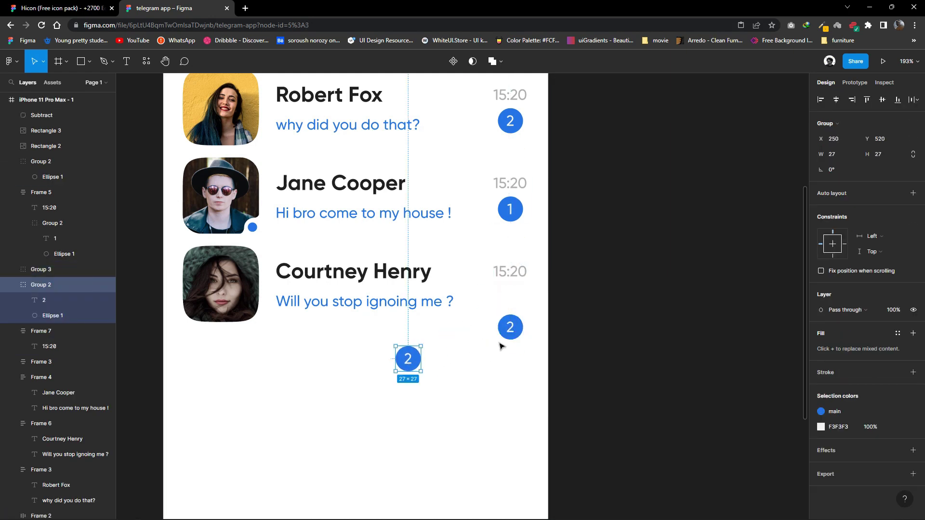
pyautogui.scroll(3, 388, 351)
pyautogui.hotkey('ctrl', 'z')
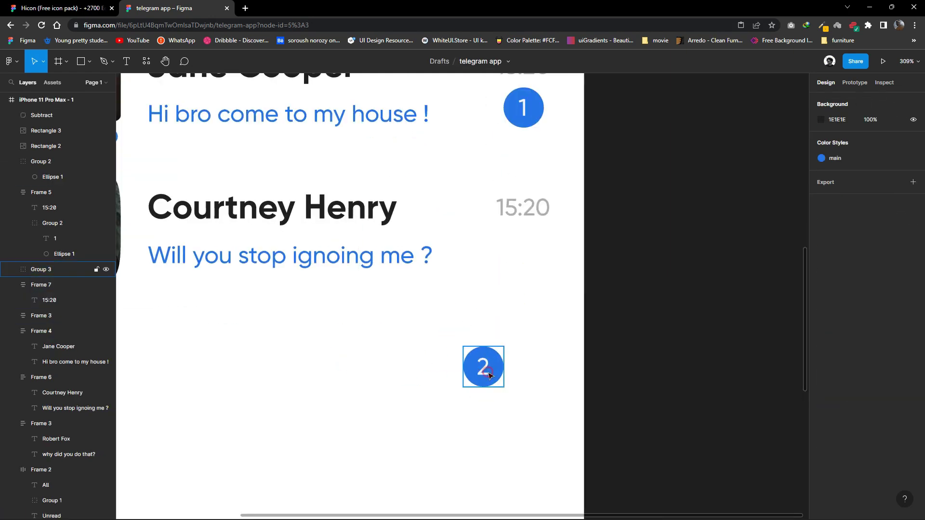
pyautogui.rightClick(483, 366)
pyautogui.click(506, 355)
# Draw a small square and fill it with the main blue colour style.
pyautogui.moveTo(519, 386); pyautogui.dragTo(443, 340)
pyautogui.click(541, 325)
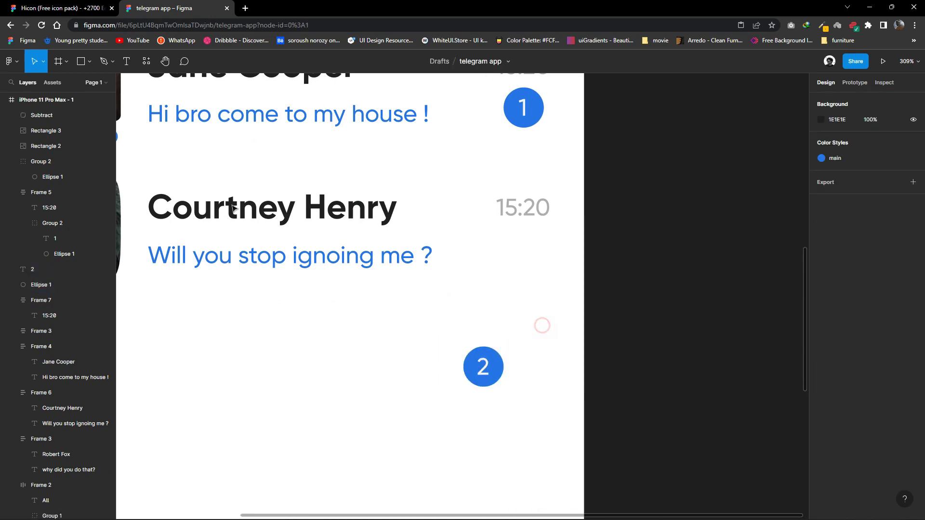
pyautogui.click(90, 61)
pyautogui.click(53, 86)
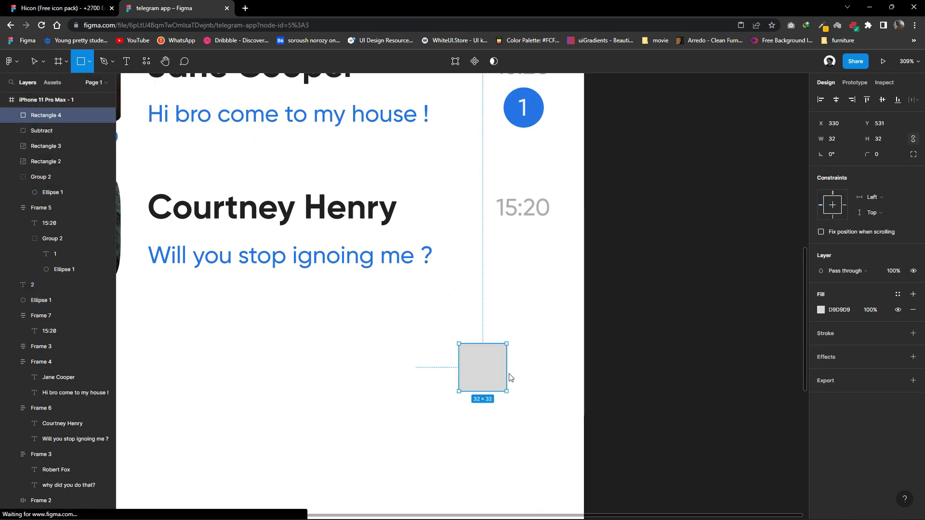
pyautogui.moveTo(463, 347)
pyautogui.mouseDown()
pyautogui.moveTo(501, 384)
pyautogui.moveTo(413, 346)
pyautogui.mouseUp()
pyautogui.click(483, 366)
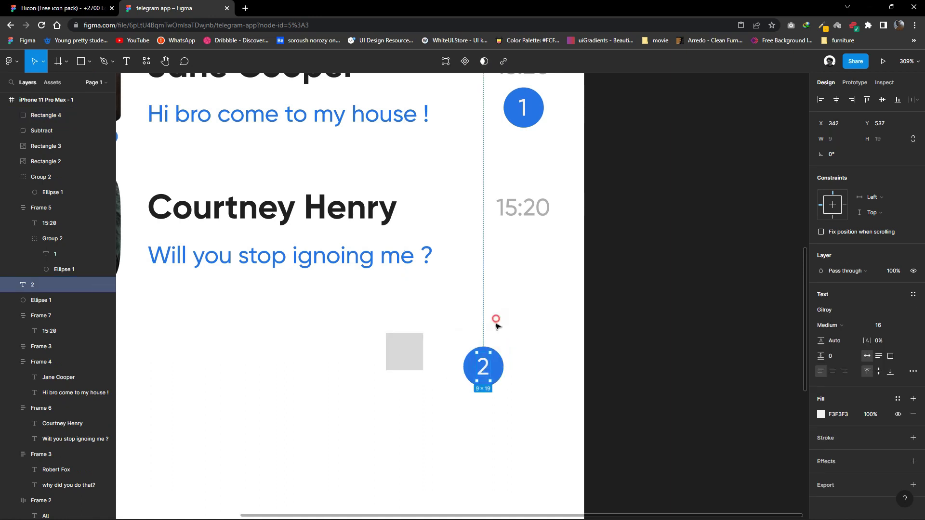
pyautogui.click(401, 355)
pyautogui.click(897, 294)
pyautogui.click(828, 353)
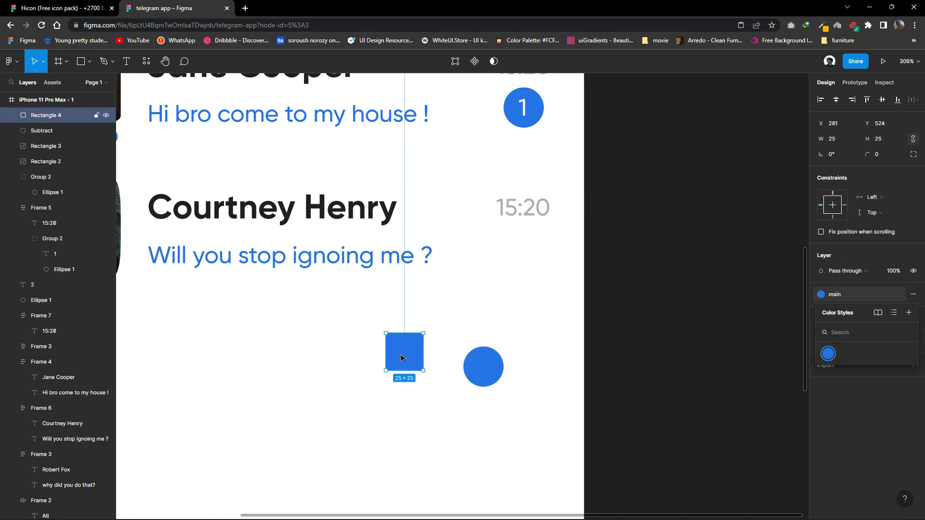
pyautogui.moveTo(401, 358); pyautogui.dragTo(356, 322)
# Put the blue square behind the number, delete the old circle, and wrap both in auto layout.
pyautogui.rightClick(405, 353)
pyautogui.press('Escape')
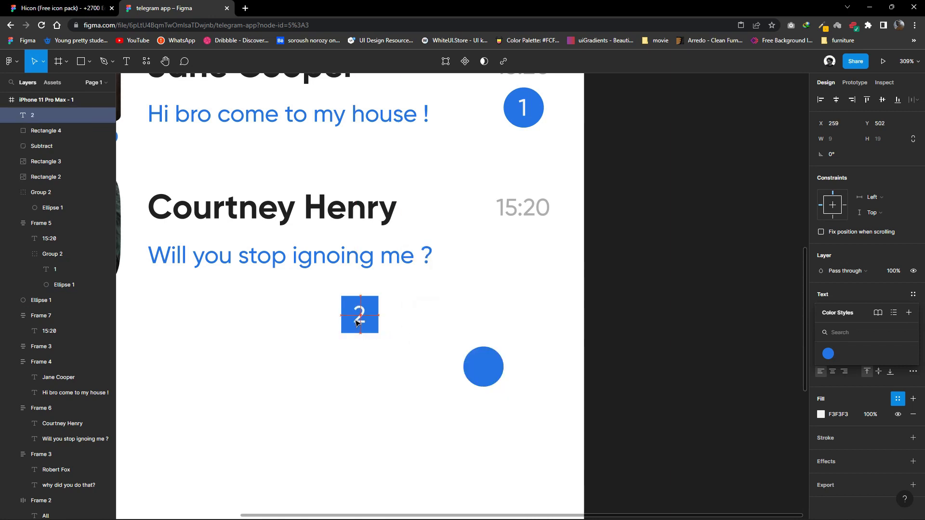
pyautogui.click(356, 321)
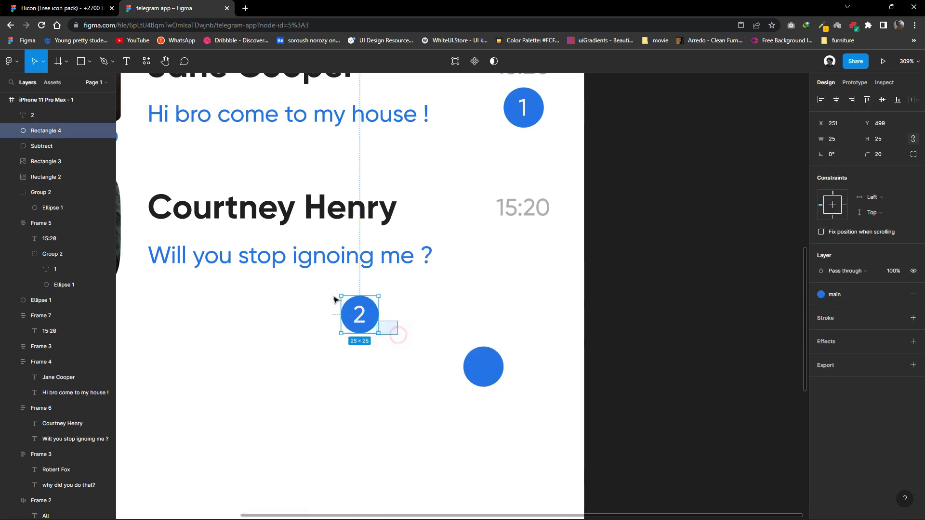
pyautogui.click(483, 367)
pyautogui.press('Delete')
pyautogui.moveTo(409, 360); pyautogui.dragTo(329, 288)
pyautogui.hotkey('shift', 'a')
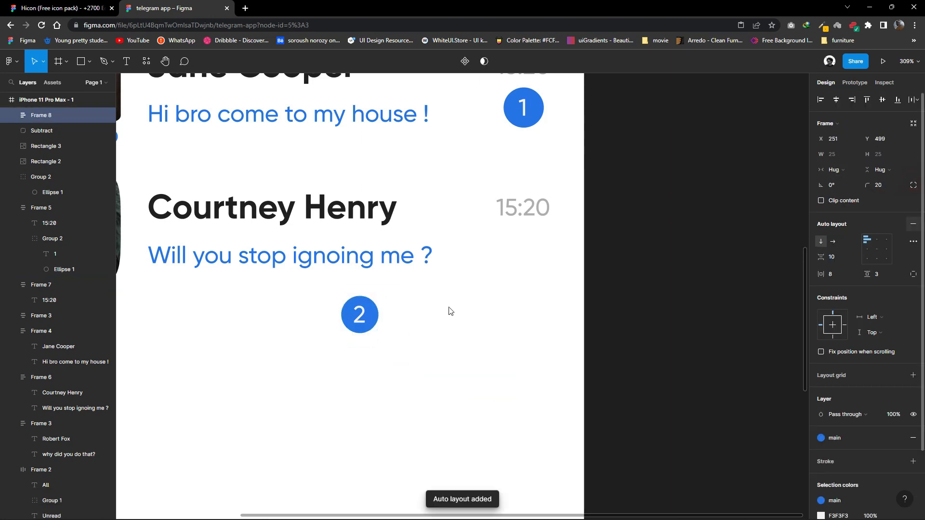
# Change the badge count to 125 and move it beneath Courtney Henry's 15:20 time.
pyautogui.doubleClick(360, 316)
pyautogui.write('125')
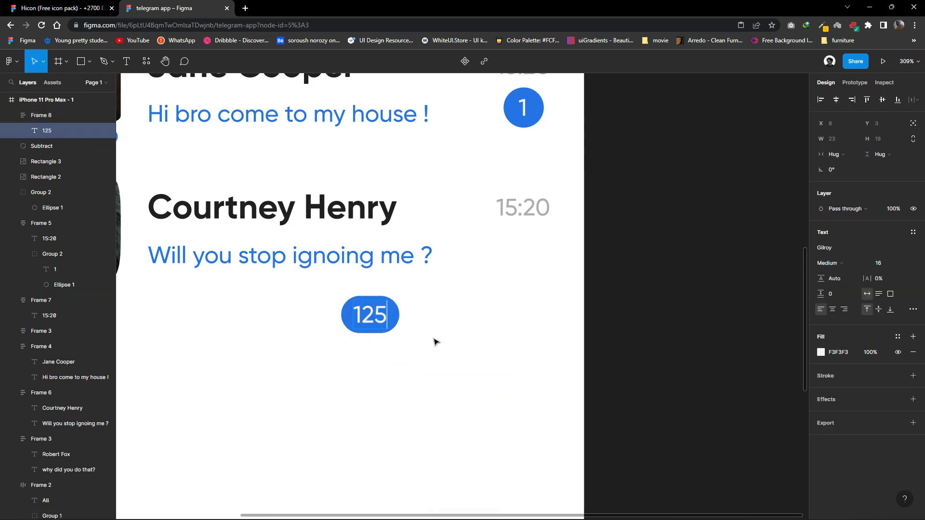
pyautogui.click(427, 351)
pyautogui.click(357, 308)
pyautogui.moveTo(370, 314); pyautogui.dragTo(525, 253)
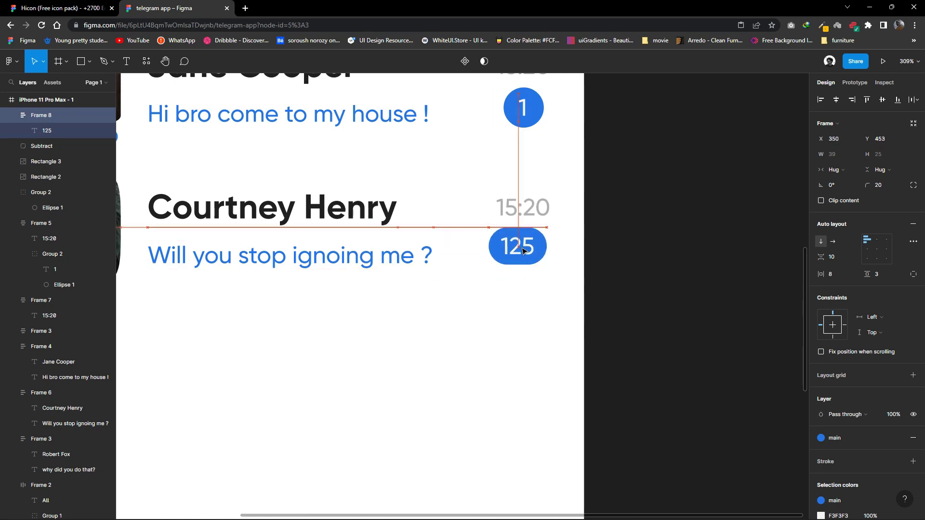
# Duplicate the Courtney Henry row and place the copy beneath it.
pyautogui.click(601, 343)
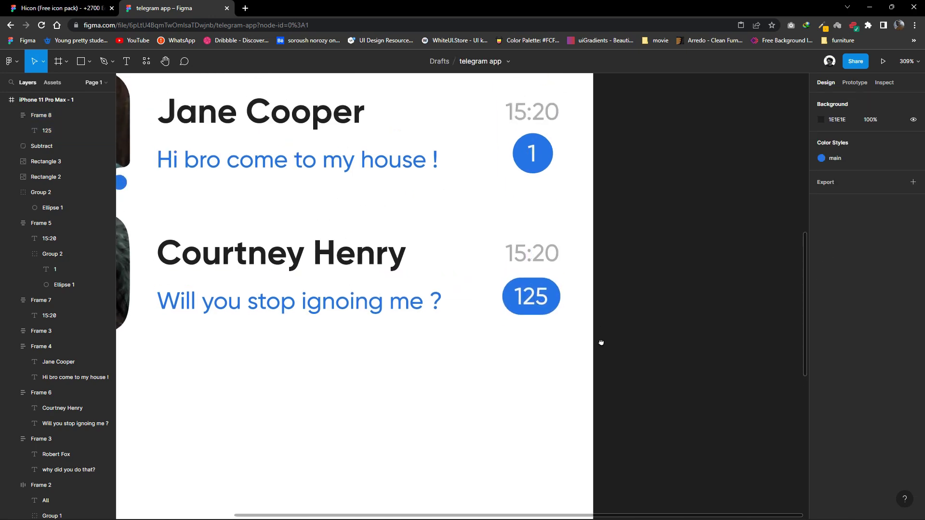
pyautogui.scroll(-3, 587, 362)
pyautogui.scroll(-1, 530, 375)
pyautogui.scroll(-1, 487, 381)
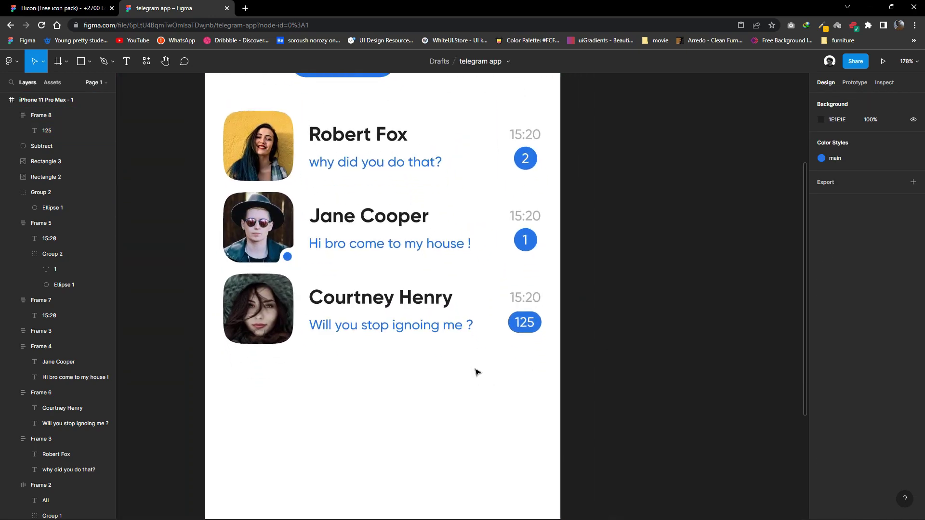
pyautogui.scroll(2, 477, 372)
pyautogui.scroll(-1, 491, 369)
pyautogui.moveTo(598, 342); pyautogui.dragTo(284, 311)
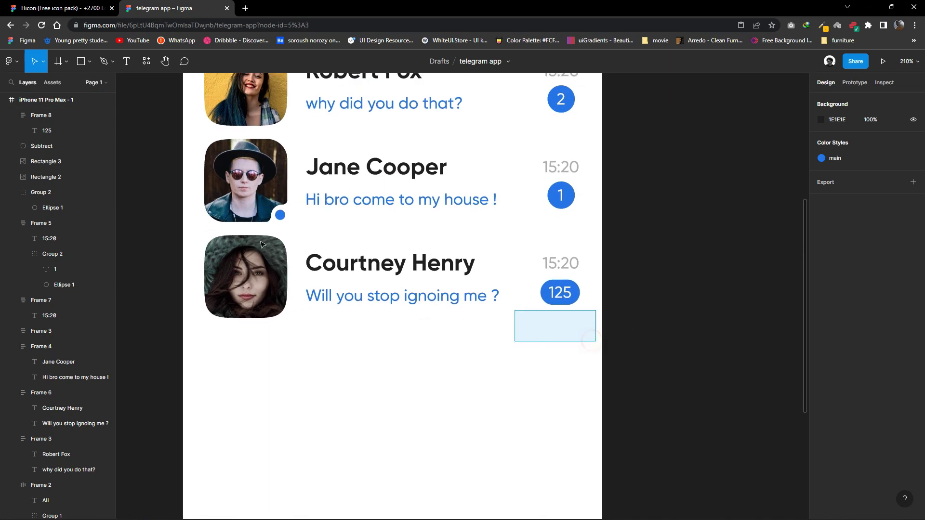
pyautogui.moveTo(248, 271); pyautogui.dragTo(248, 369)
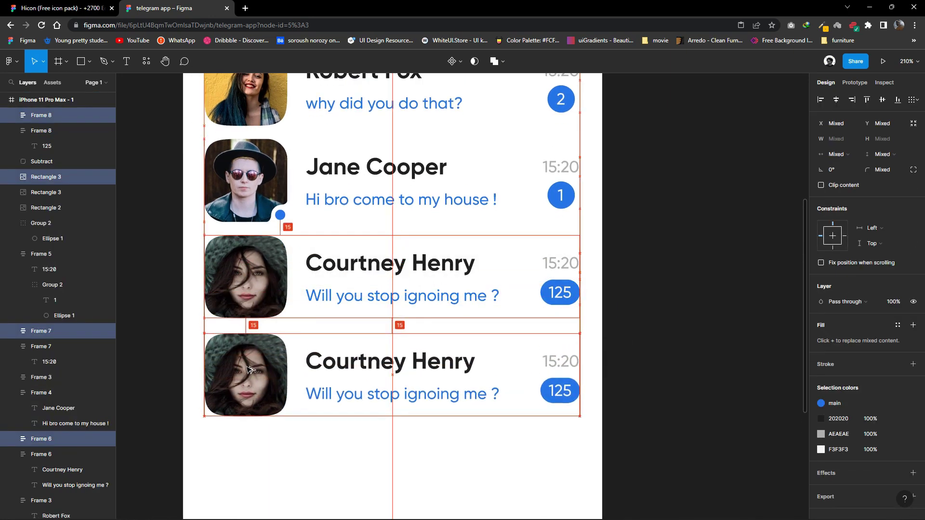
# Nudge the copied fourth row up into alignment with the list.
pyautogui.click(569, 307)
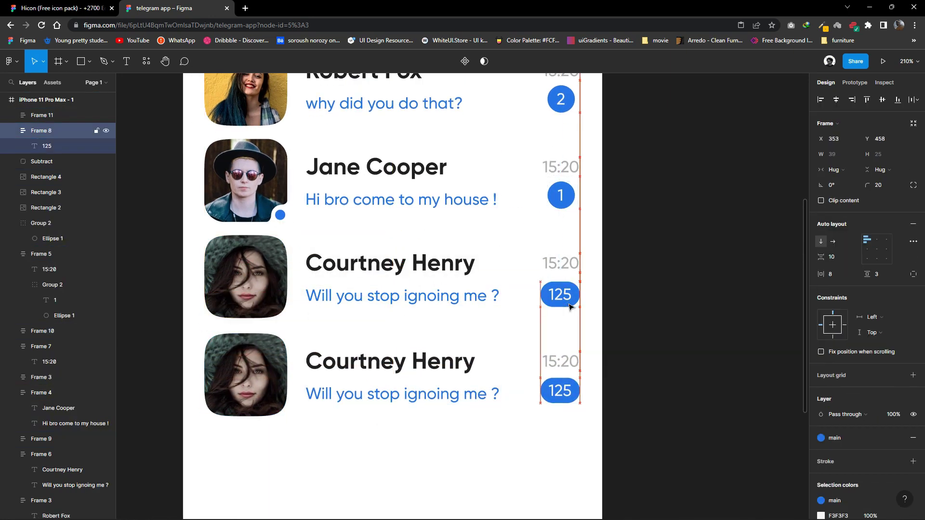
pyautogui.scroll(-1, 313, 331)
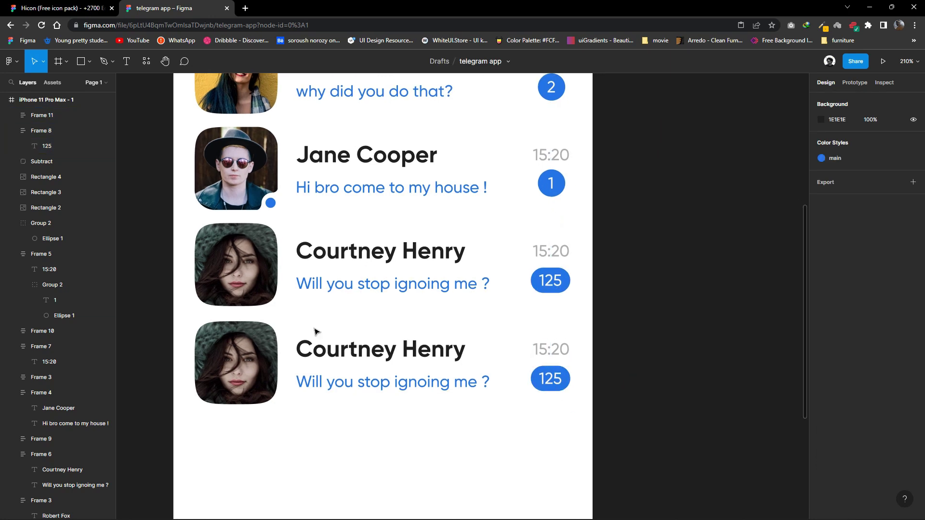
pyautogui.click(270, 337)
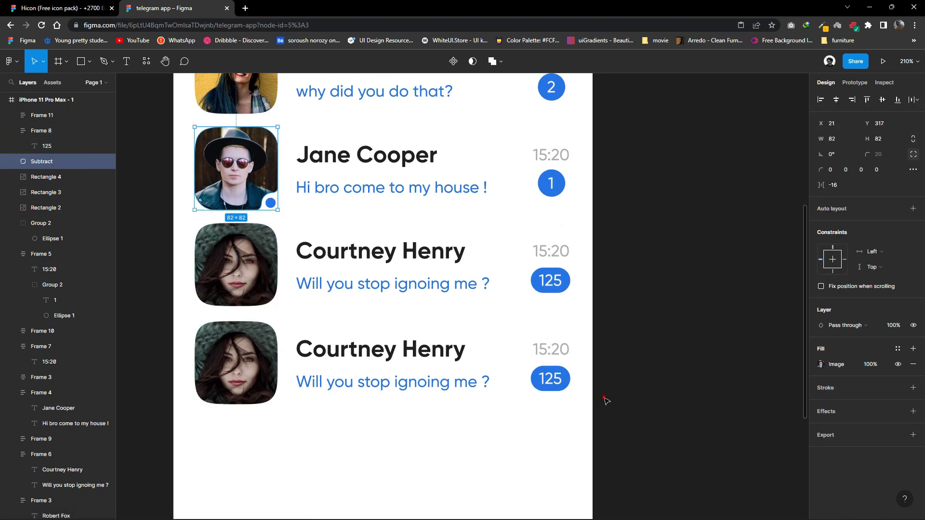
pyautogui.moveTo(601, 414); pyautogui.dragTo(186, 323)
pyautogui.press('Up')
pyautogui.press('Up')
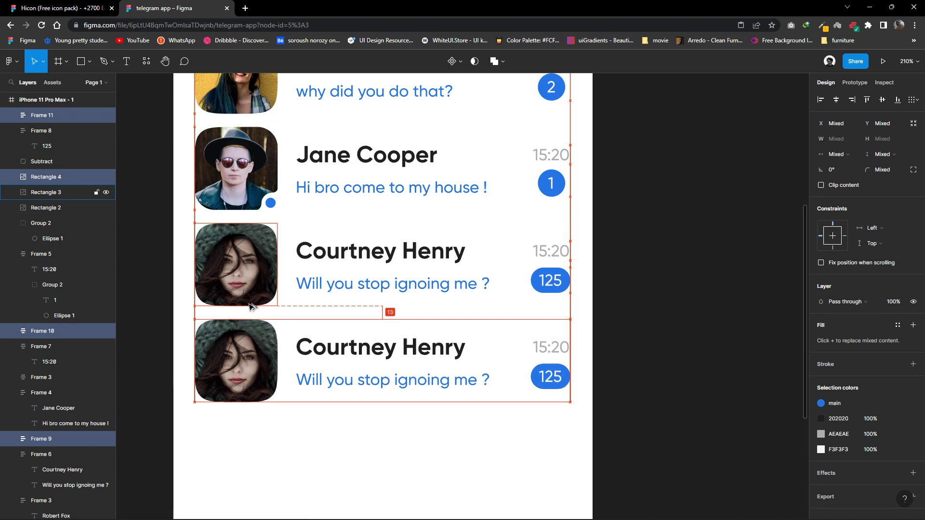
pyautogui.keyDown('ctrl'); pyautogui.scroll(-5, 423, 310); pyautogui.keyUp('ctrl')
# Rename the fourth chat to Ronald Richards using a Content Reel generated name.
pyautogui.rightClick(333, 333)
pyautogui.moveTo(348, 431)
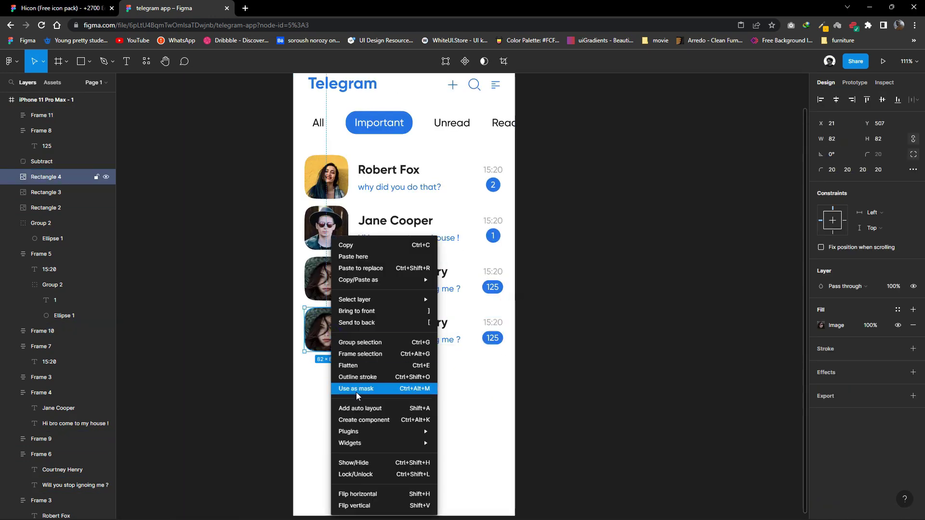
pyautogui.click(474, 346)
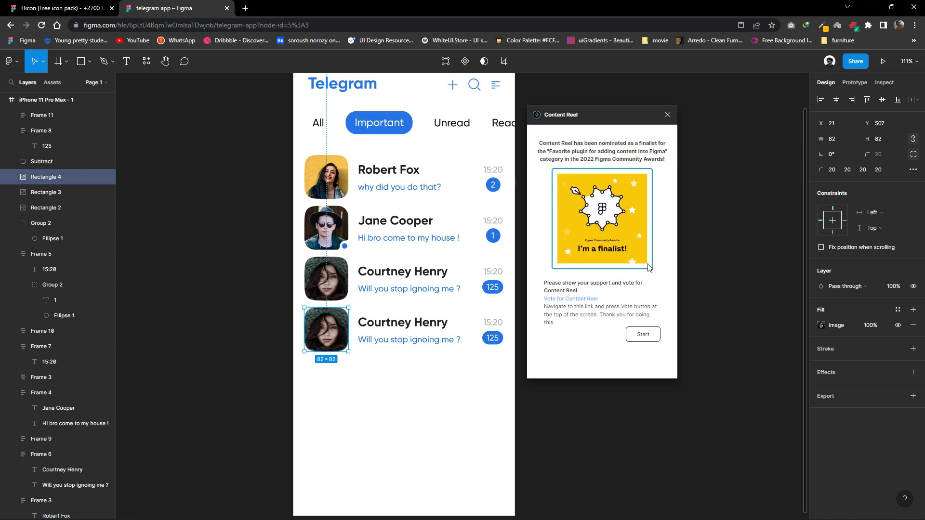
pyautogui.click(644, 335)
pyautogui.doubleClick(443, 322)
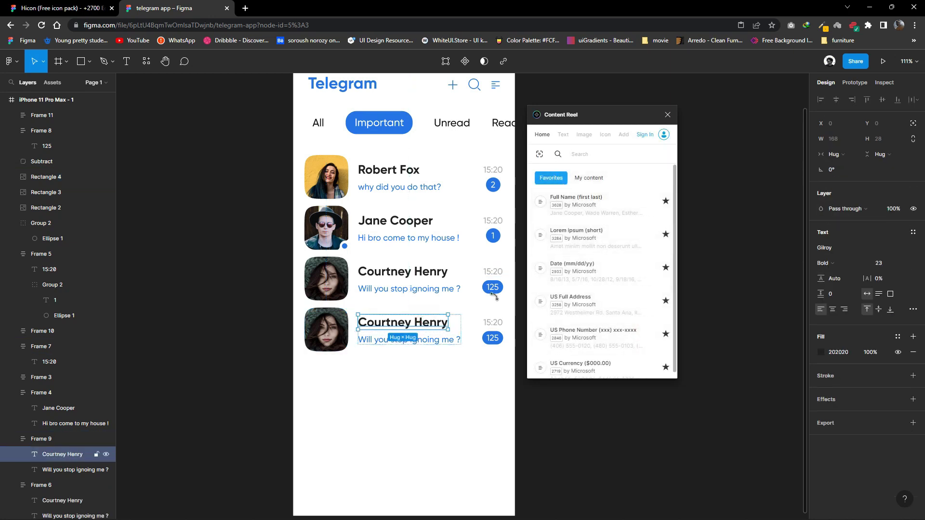
pyautogui.click(576, 202)
# Fill Ronald Richards' avatar with a young man's photo from the Beauty Avatar collection.
pyautogui.click(326, 329)
pyautogui.click(584, 135)
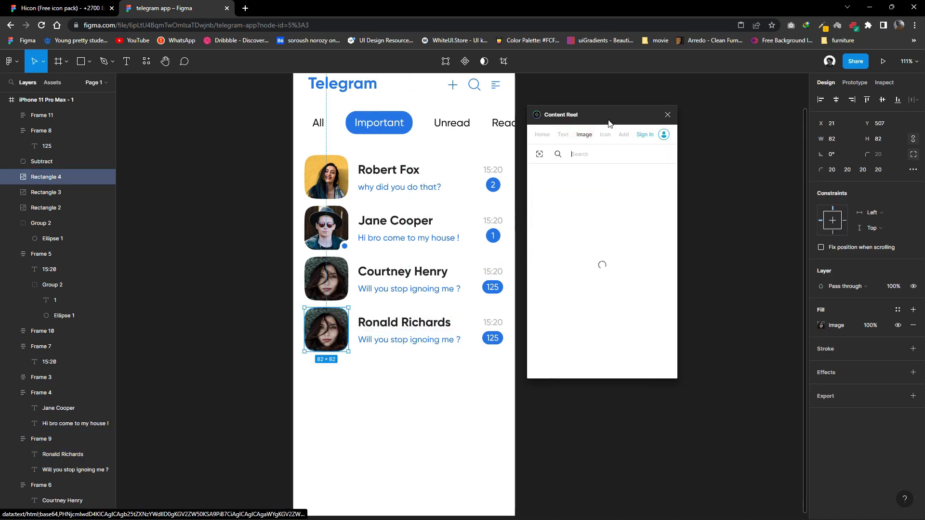
pyautogui.click(542, 135)
pyautogui.click(584, 135)
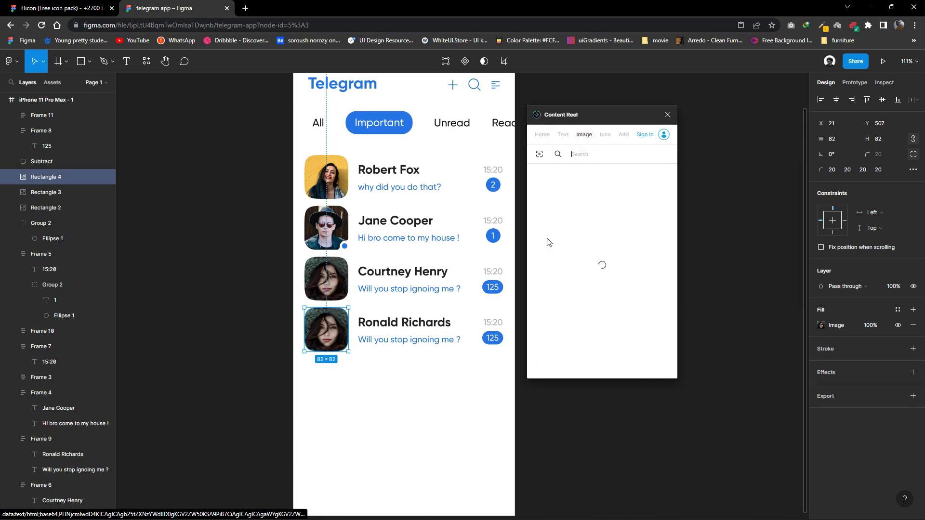
pyautogui.scroll(-1, 559, 289)
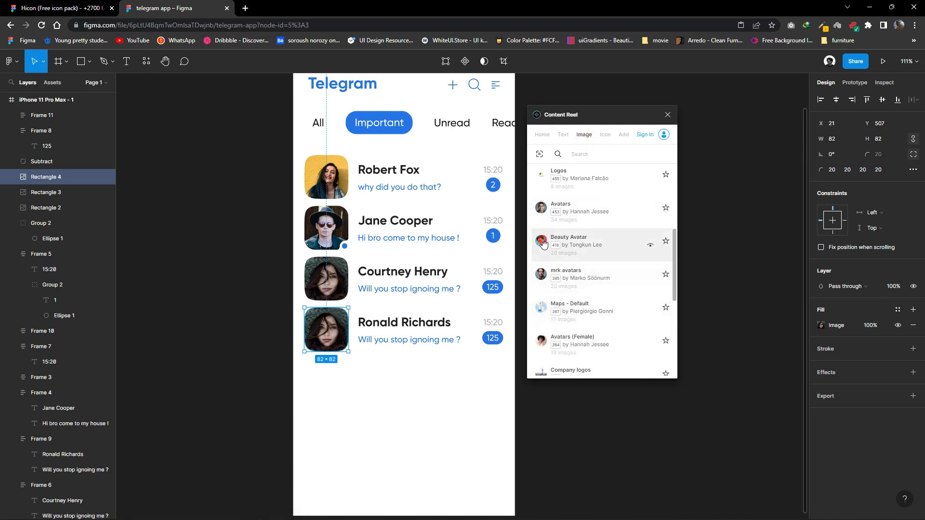
pyautogui.click(541, 243)
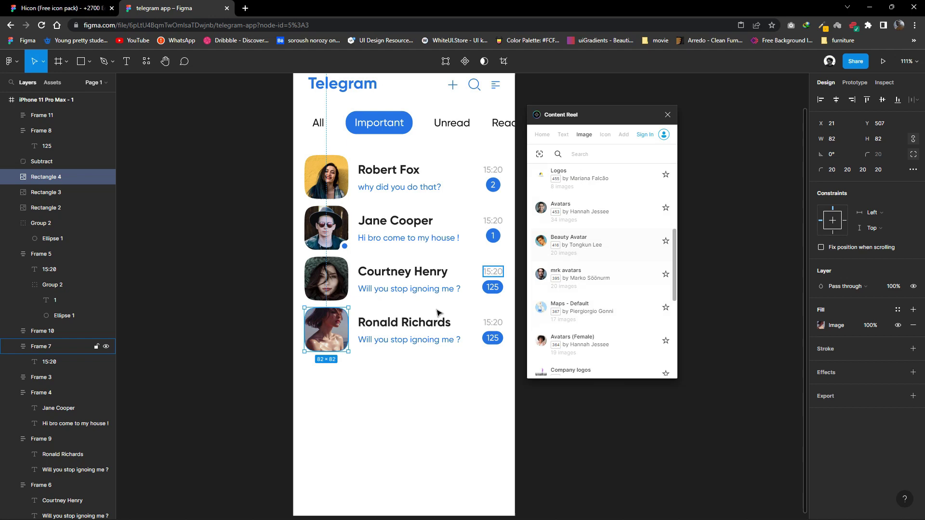
pyautogui.click(541, 244)
pyautogui.click(387, 401)
# Change Ronald Richards' message to the outgoing reply 'Me: bro,just fuck off'.
pyautogui.scroll(5, 337, 385)
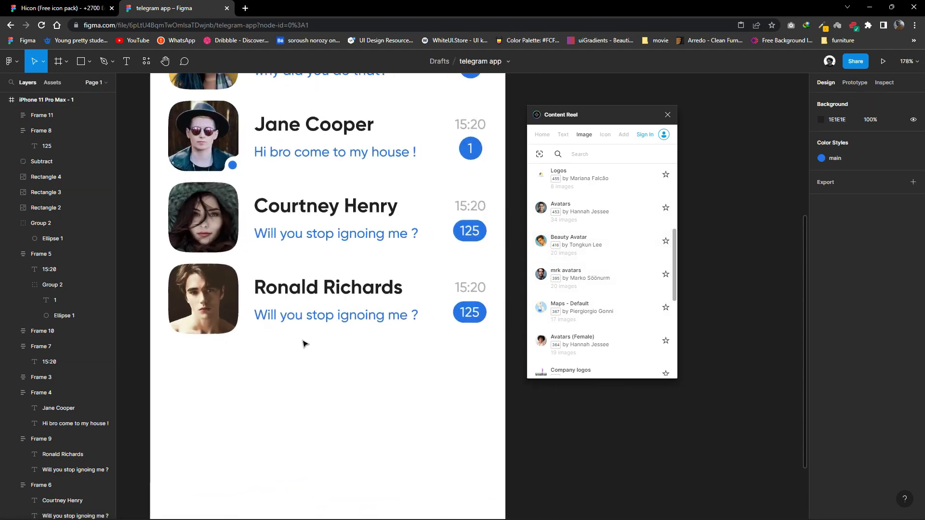
pyautogui.doubleClick(299, 317)
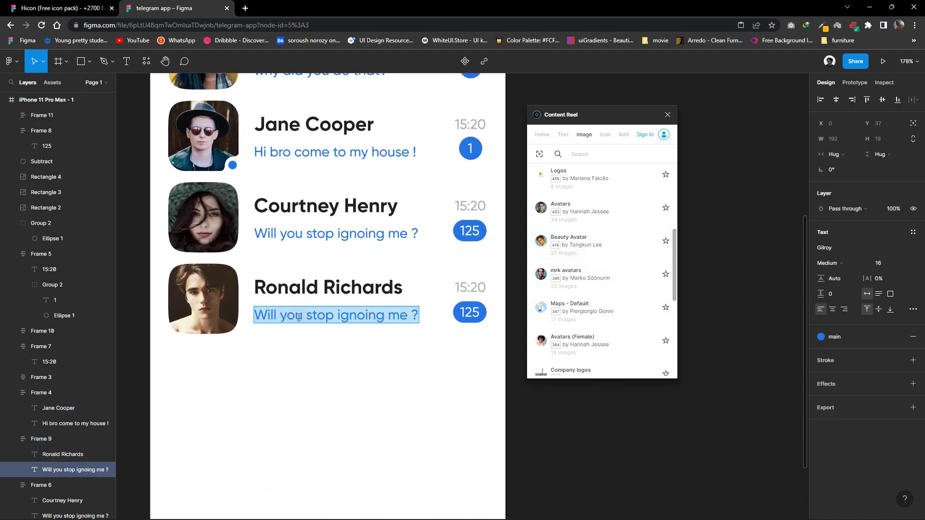
pyautogui.write('Me')
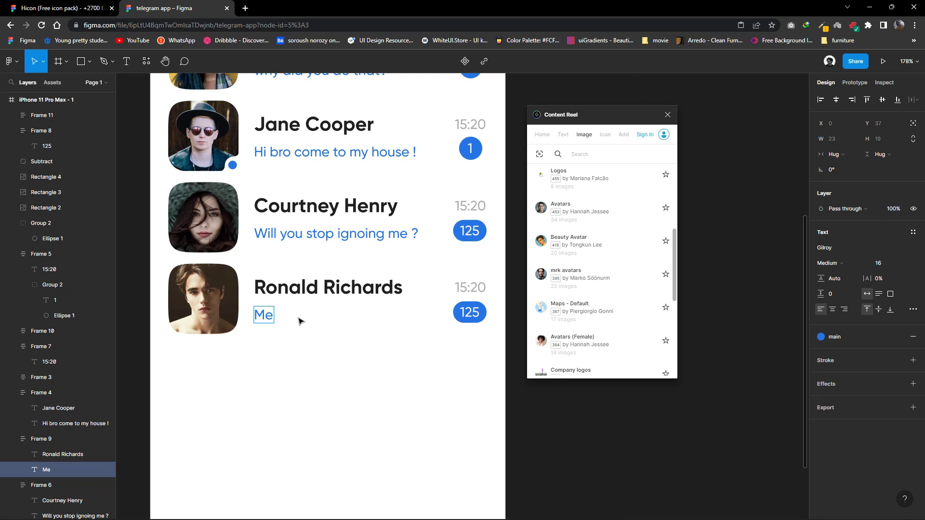
pyautogui.doubleClick(271, 317)
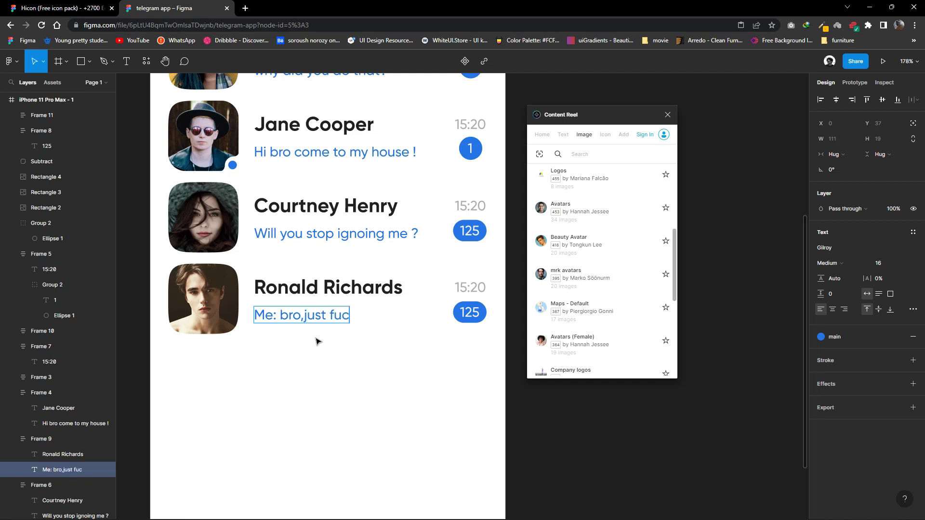
pyautogui.write('k off')
pyautogui.click(421, 368)
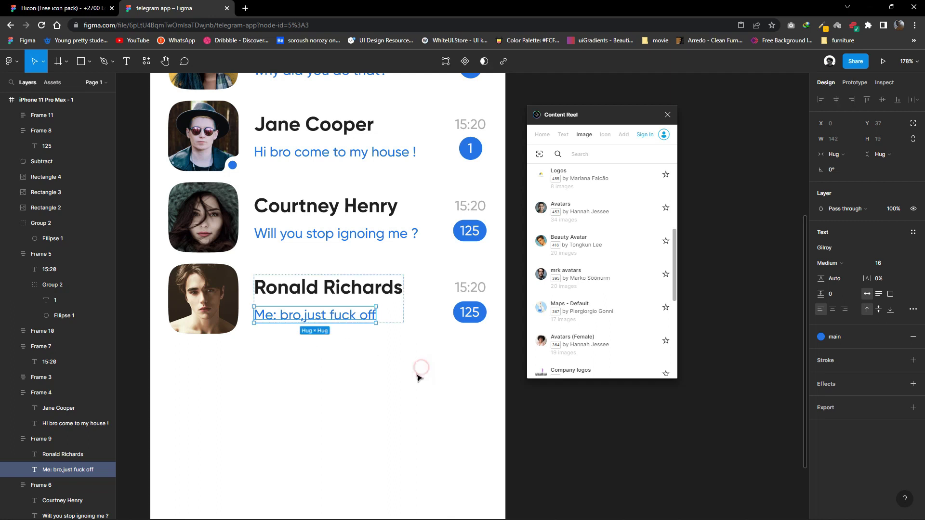
# Set Ronald Richards' time to 8:30 and move the 125 badge below his row.
pyautogui.click(468, 209)
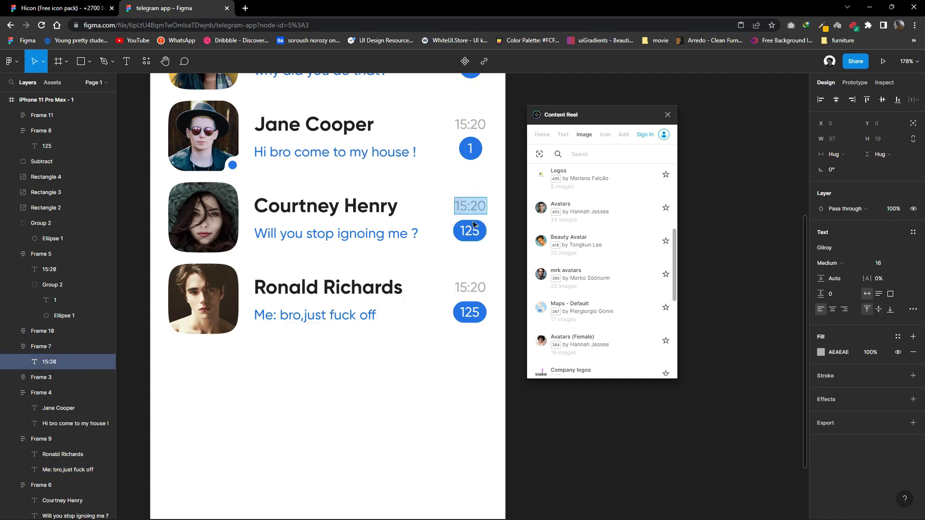
pyautogui.click(467, 286)
pyautogui.write('8:30')
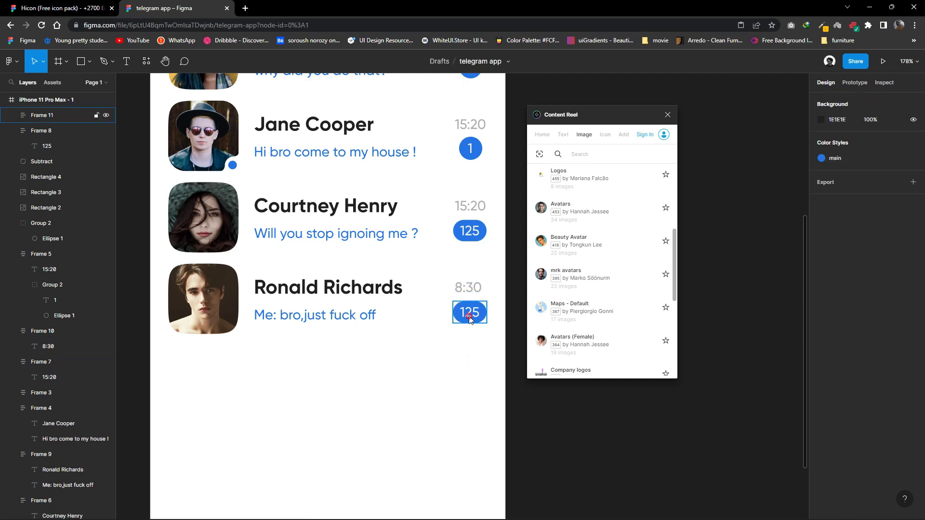
pyautogui.moveTo(470, 312); pyautogui.dragTo(449, 342)
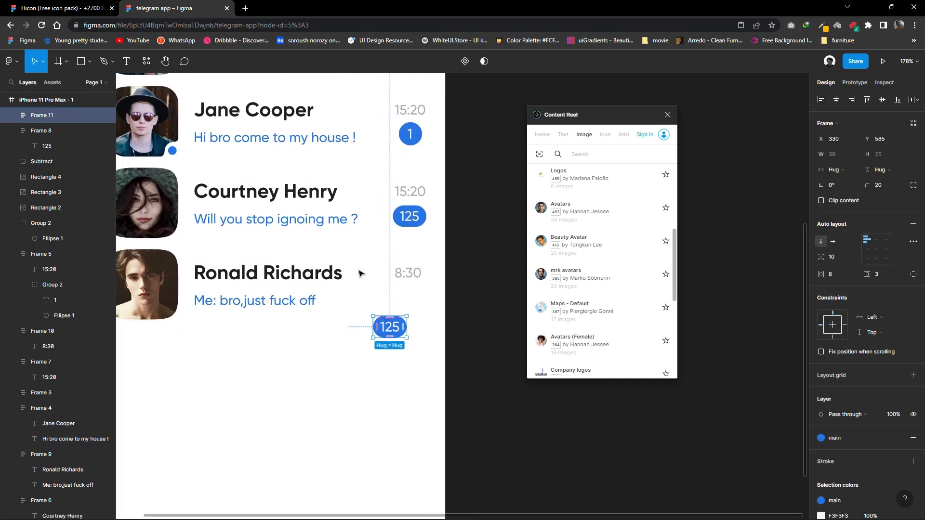
# Switch to the Hicon icon pack file.
pyautogui.click(84, 8)
pyautogui.scroll(-3, 429, 343)
pyautogui.scroll(5, 477, 377)
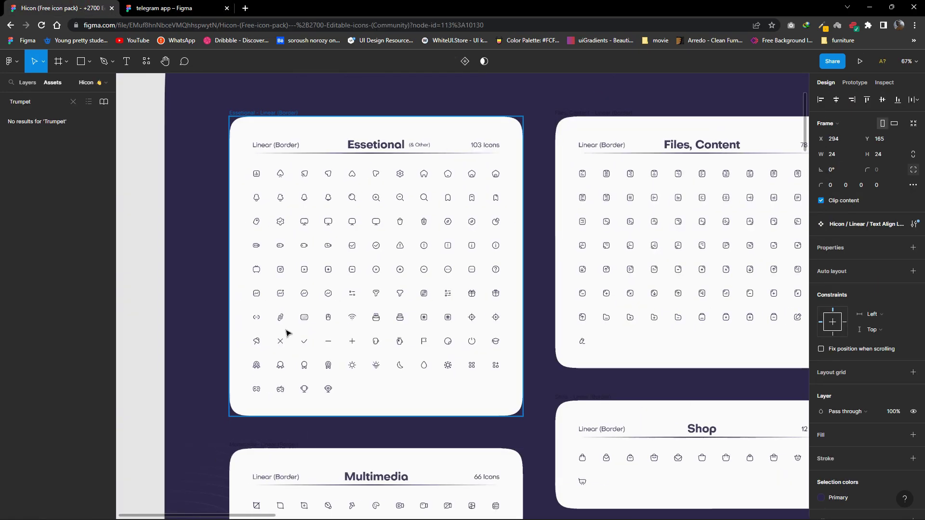
# Copy the tick icon from the icon file and switch back to the telegram design.
pyautogui.scroll(5, 398, 355)
pyautogui.click(398, 321)
pyautogui.rightClick(398, 321)
pyautogui.click(425, 223)
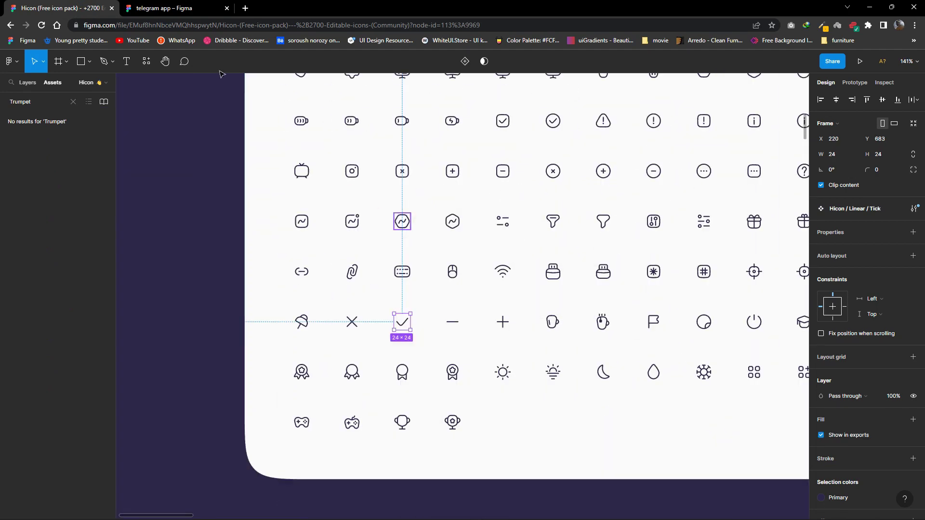
pyautogui.hotkey('ctrl', 'Tab')
# Paste the tick near Ronald Richards' row and apply the main colour style to it.
pyautogui.moveTo(362, 326); pyautogui.dragTo(395, 261)
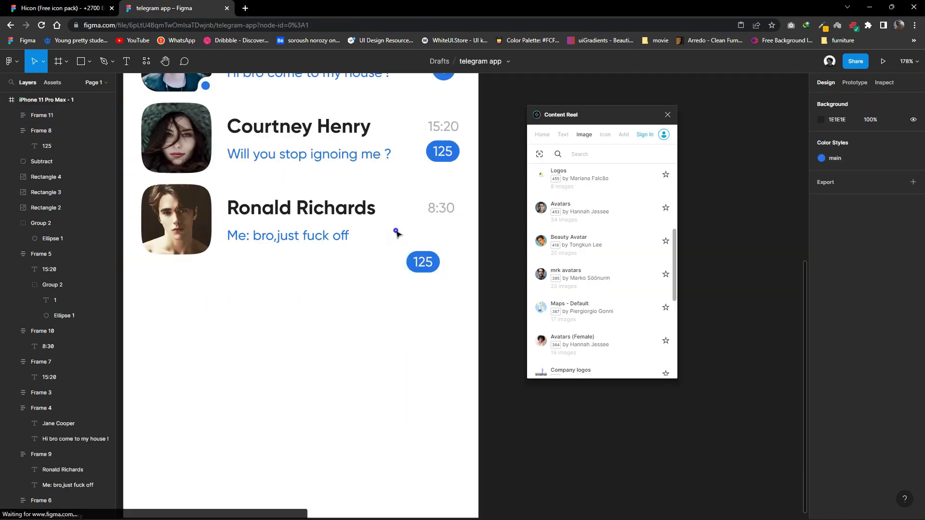
pyautogui.rightClick(388, 247)
pyautogui.click(414, 232)
pyautogui.click(407, 265)
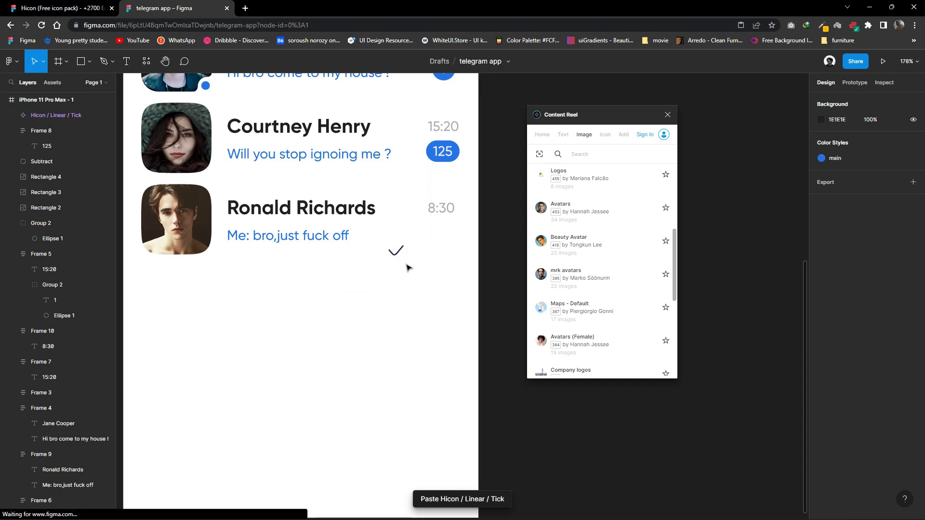
pyautogui.scroll(5, 400, 262)
pyautogui.click(391, 235)
pyautogui.click(895, 497)
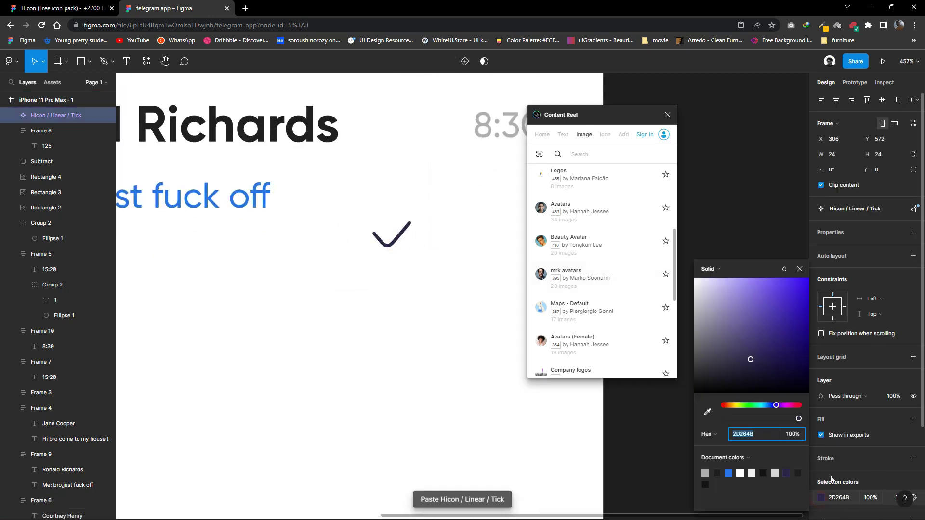
pyautogui.click(718, 501)
# Leave the Windows Start menu and move the Content Reel panel off the canvas.
pyautogui.scroll(1, 381, 303)
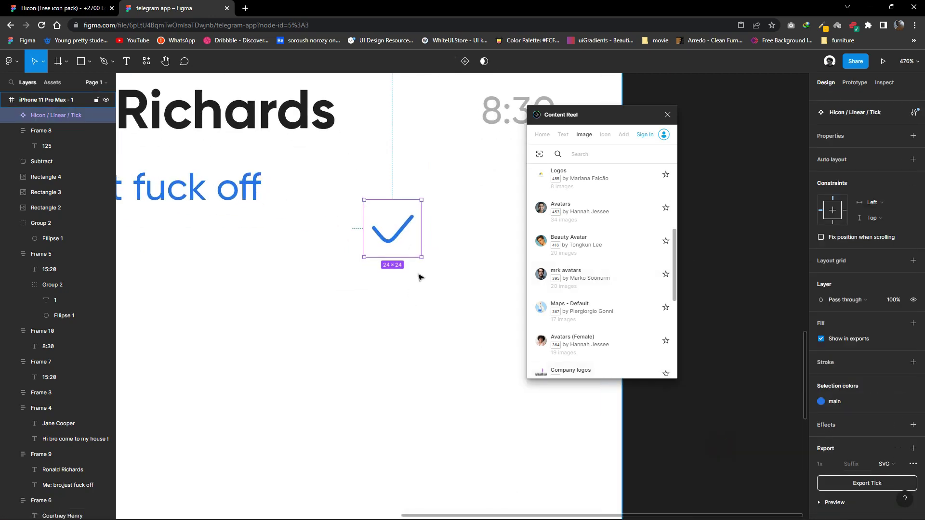
pyautogui.press('super')
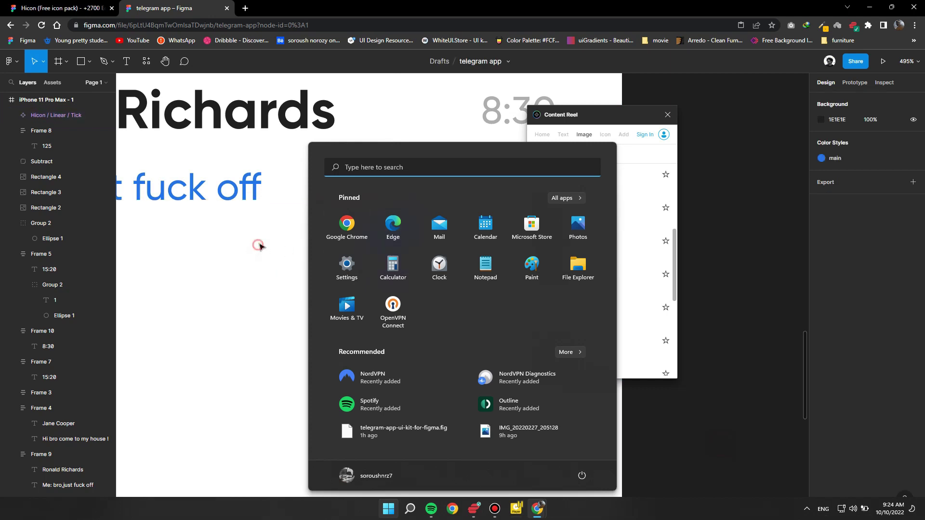
pyautogui.click(243, 302)
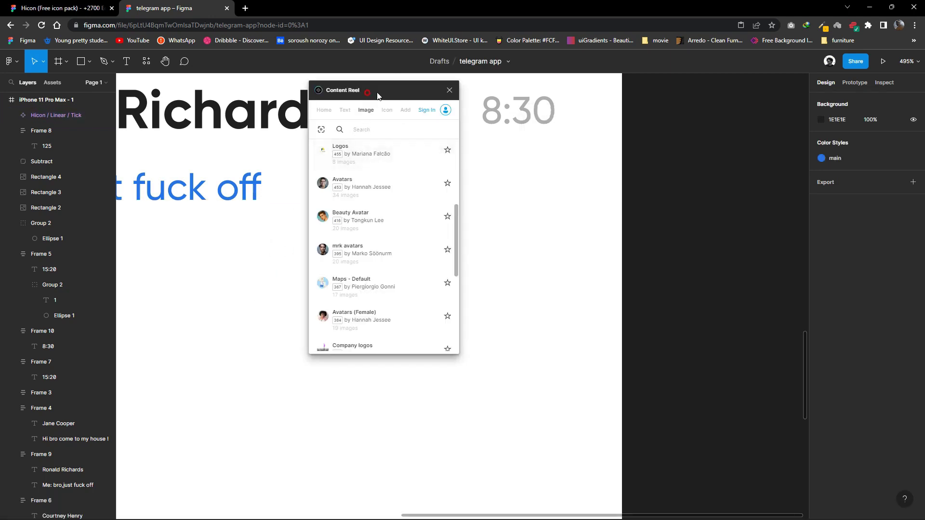
pyautogui.moveTo(378, 91); pyautogui.dragTo(656, 101)
# Alt-drag a duplicate of the tick icon beside the original.
pyautogui.click(393, 231)
pyautogui.moveTo(393, 235); pyautogui.dragTo(433, 244)
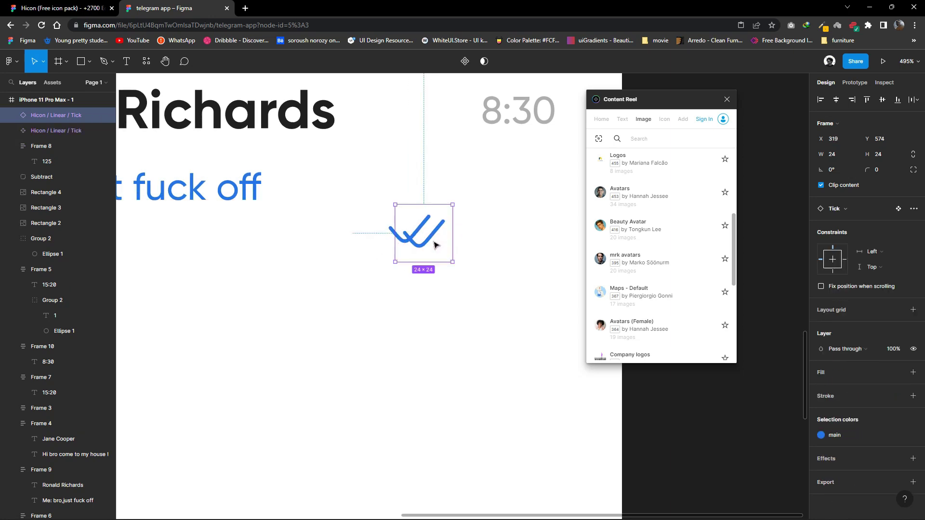
pyautogui.scroll(5, 412, 243)
pyautogui.doubleClick(402, 227)
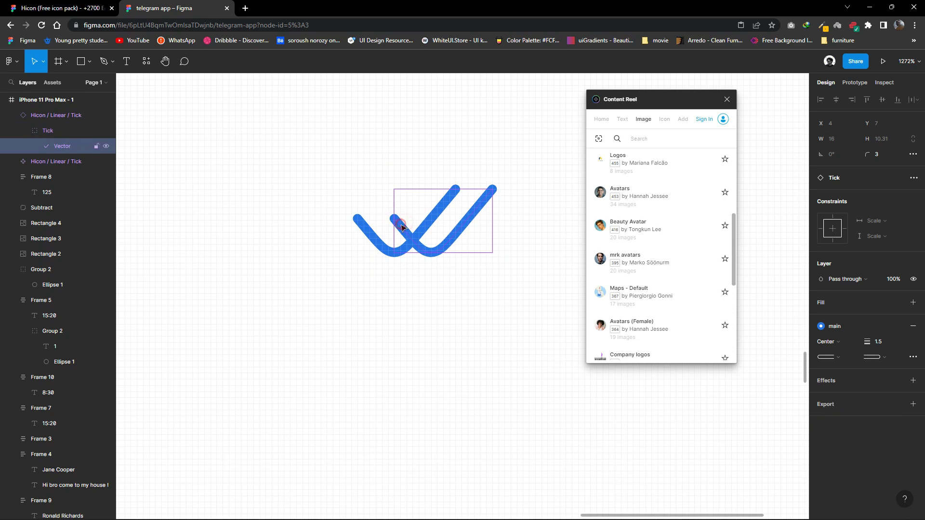
pyautogui.scroll(3, 398, 239)
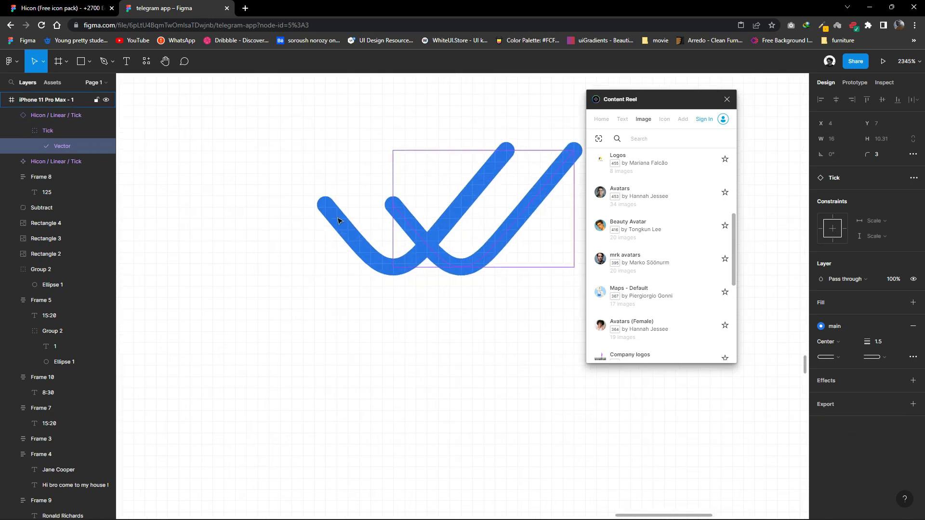
pyautogui.rightClick(51, 131)
pyautogui.click(306, 278)
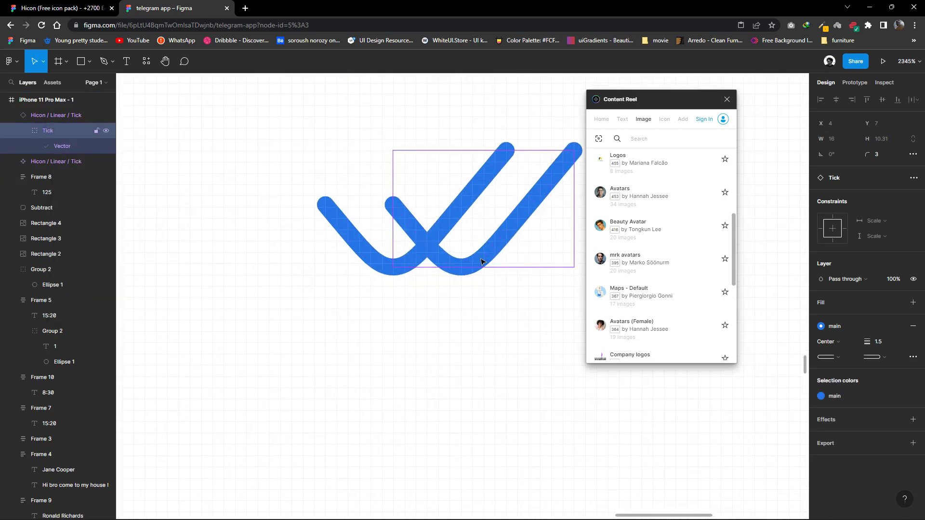
# Move the second tick over the first one.
pyautogui.hscroll(3, 480, 261)
pyautogui.rightClick(414, 267)
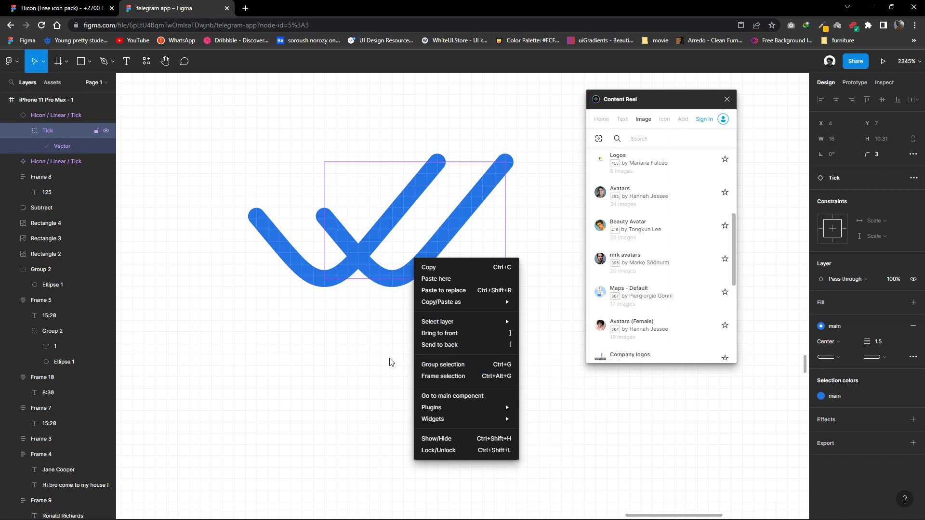
pyautogui.click(388, 360)
pyautogui.click(383, 264)
pyautogui.rightClick(413, 261)
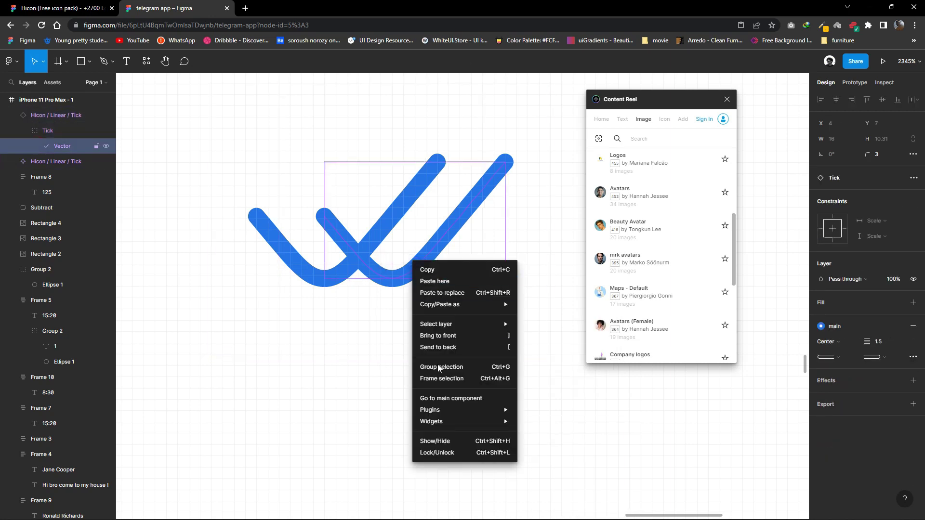
pyautogui.click(389, 367)
pyautogui.moveTo(412, 263); pyautogui.dragTo(402, 273)
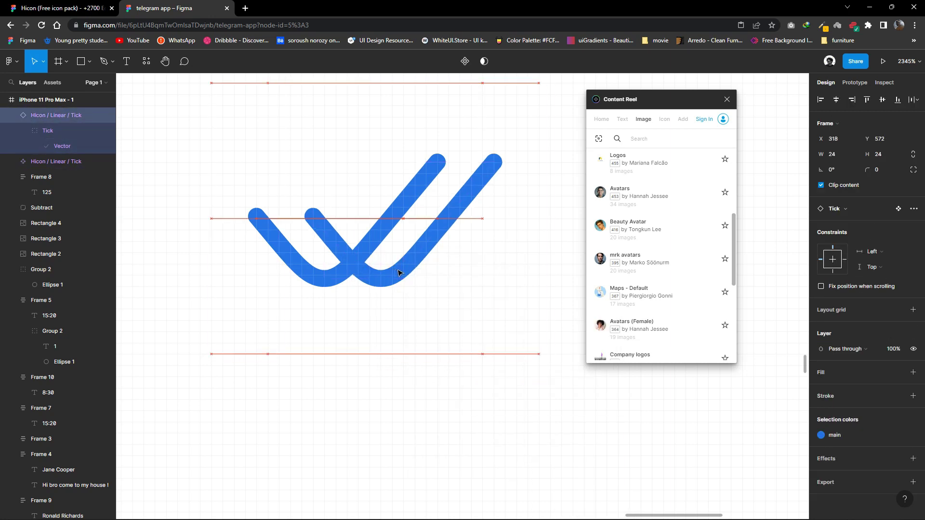
pyautogui.click(479, 386)
# Line up the inner tick with the first tick.
pyautogui.scroll(-3, 479, 386)
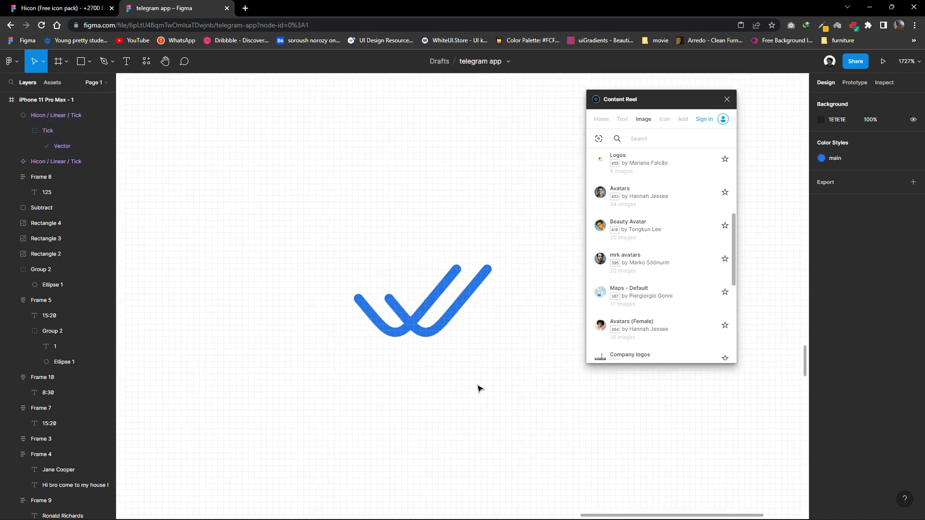
pyautogui.scroll(-4, 483, 387)
pyautogui.scroll(-3, 483, 386)
pyautogui.scroll(3, 464, 365)
pyautogui.scroll(4, 444, 340)
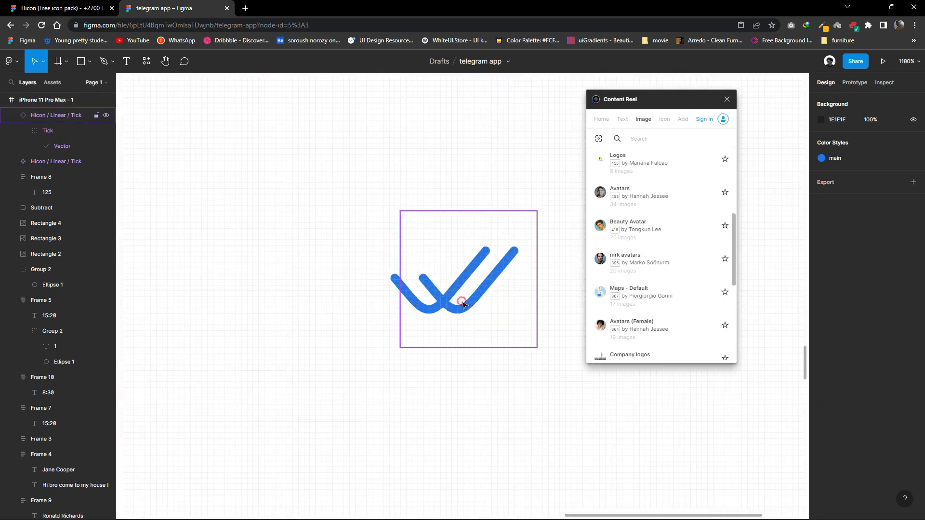
pyautogui.doubleClick(465, 307)
pyautogui.moveTo(466, 308)
pyautogui.mouseDown()
pyautogui.moveTo(465, 378)
pyautogui.moveTo(470, 308)
pyautogui.mouseUp()
# Nudge the tick one unit left and group both ticks as Group 3.
pyautogui.click(489, 378)
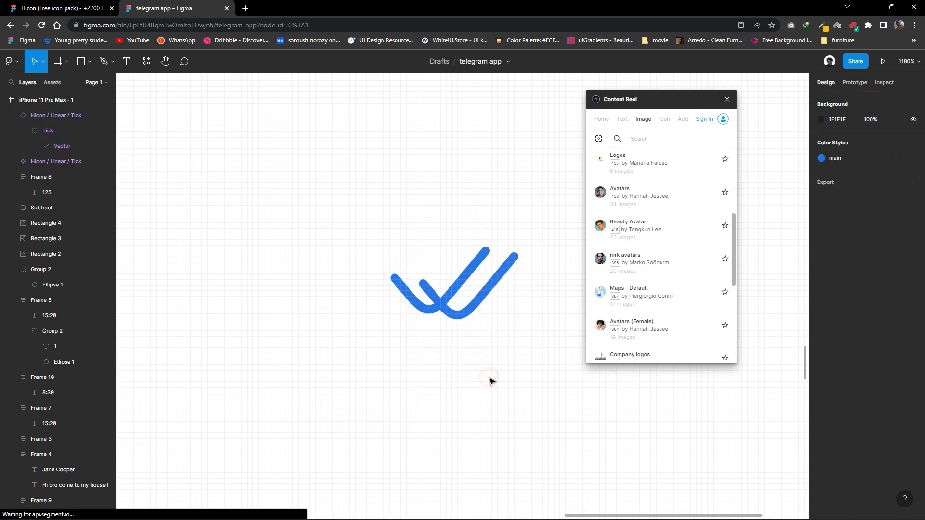
pyautogui.scroll(3, 437, 339)
pyautogui.scroll(3, 437, 339)
pyautogui.scroll(3, 413, 374)
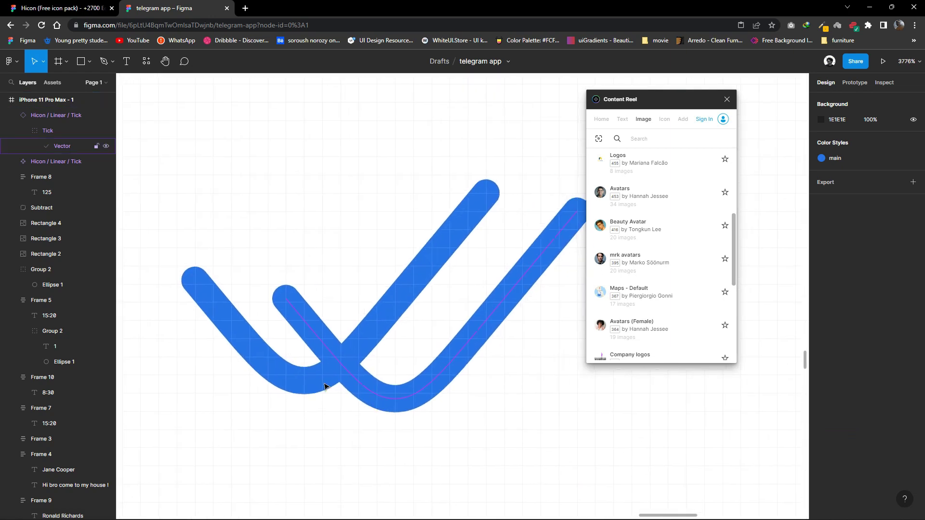
pyautogui.click(443, 381)
pyautogui.press('Left')
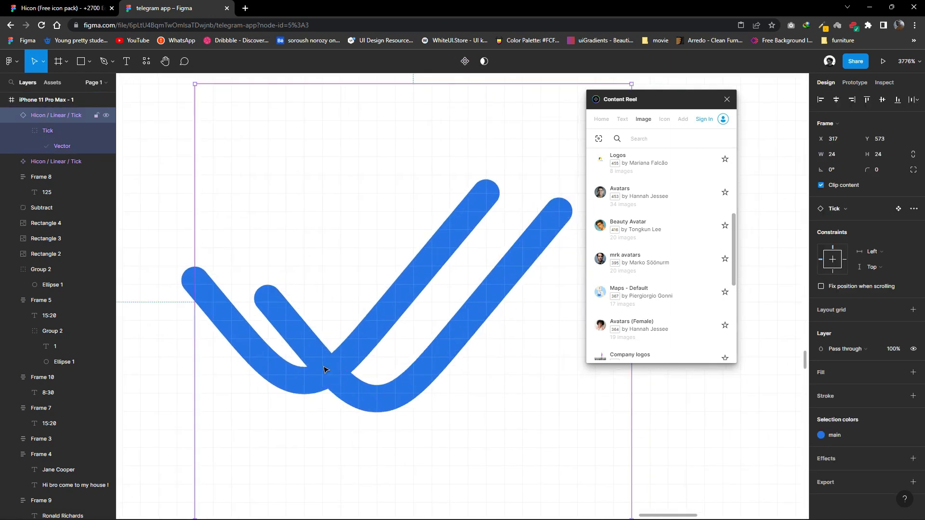
pyautogui.rightClick(263, 270)
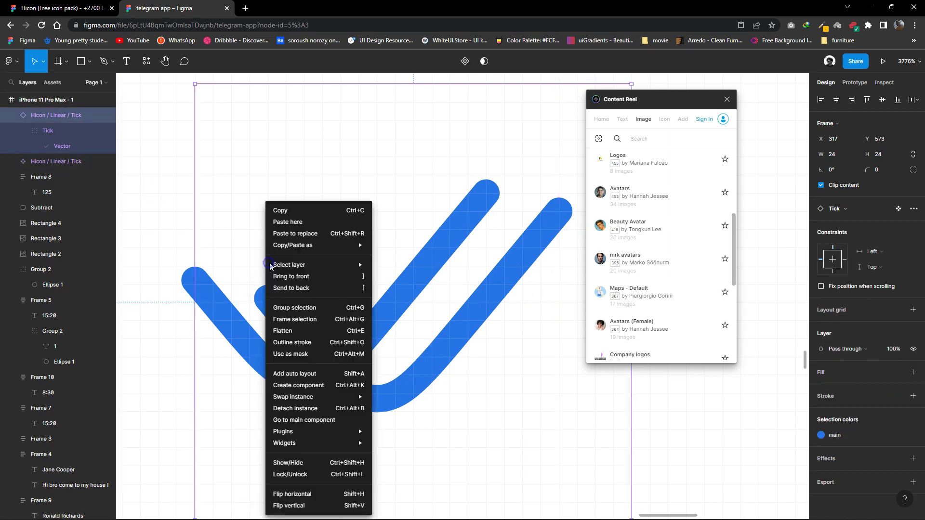
pyautogui.click(289, 308)
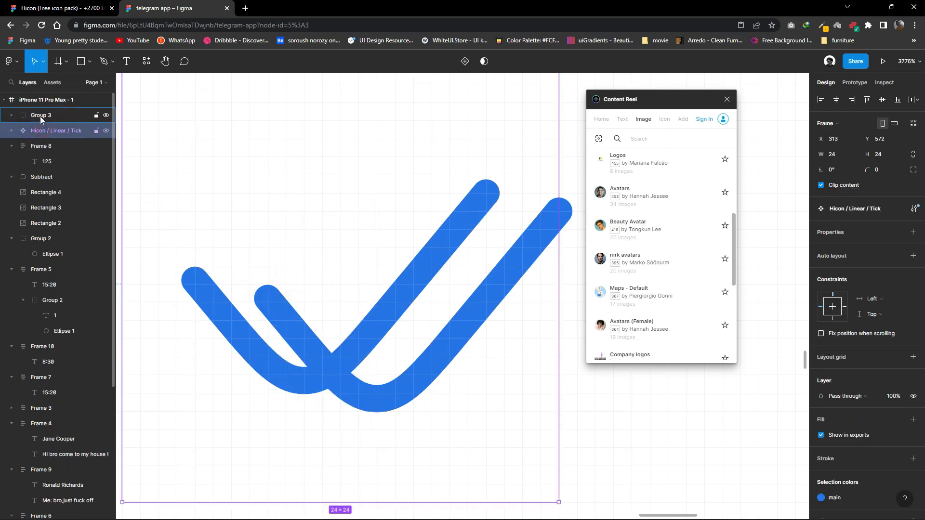
pyautogui.doubleClick(158, 230)
# Try the Pen and Pencil drawing tools, then return to selection.
pyautogui.click(112, 63)
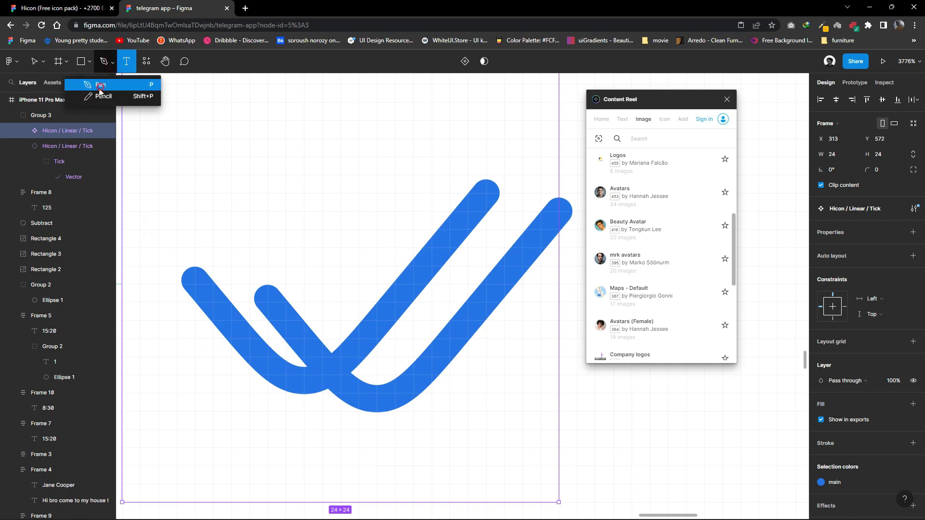
pyautogui.click(104, 83)
pyautogui.click(113, 61)
pyautogui.click(126, 96)
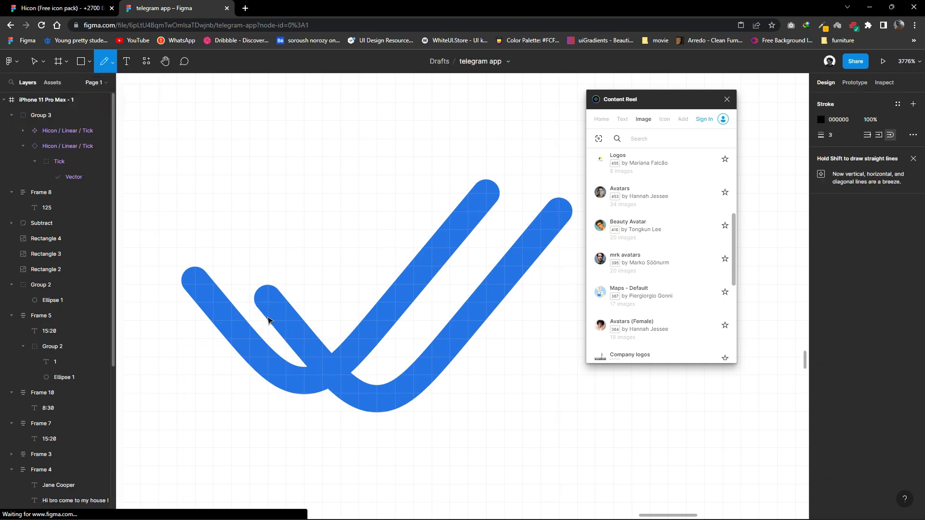
pyautogui.press('Escape')
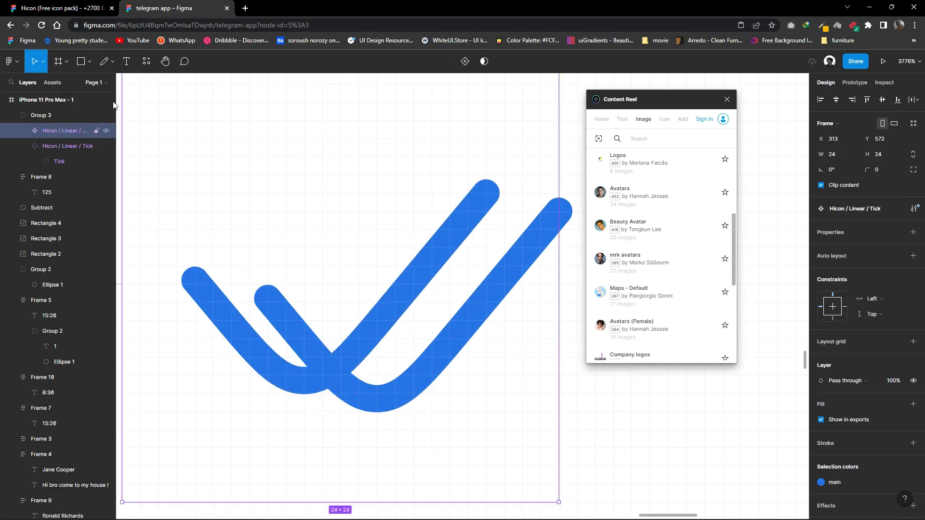
# Try pencil strokes over the crossing ticks, undoing the misplaced marks.
pyautogui.click(112, 61)
pyautogui.click(96, 85)
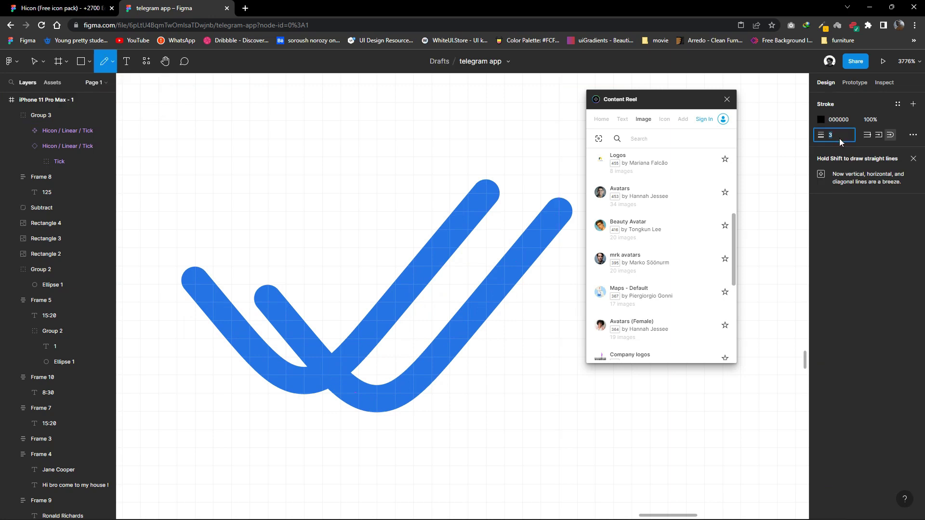
pyautogui.moveTo(270, 299); pyautogui.dragTo(307, 332)
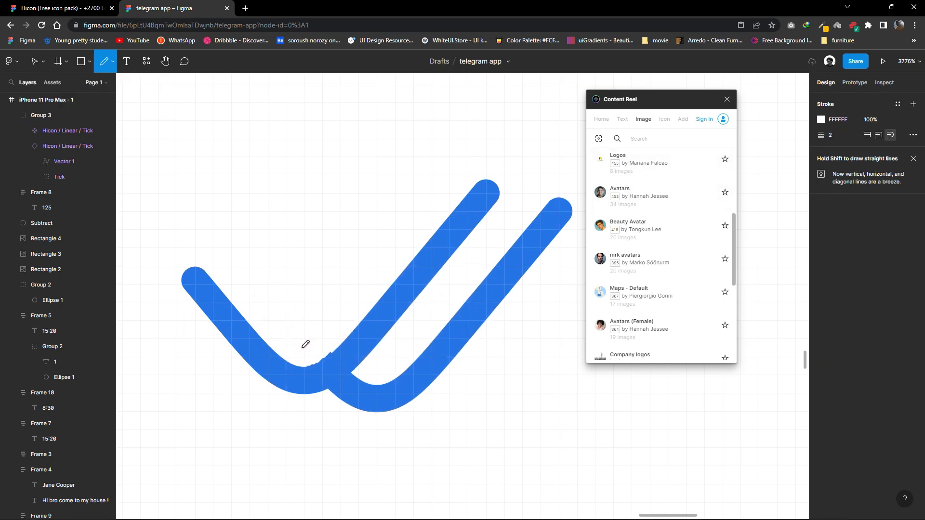
pyautogui.hotkey('ctrl', 'z')
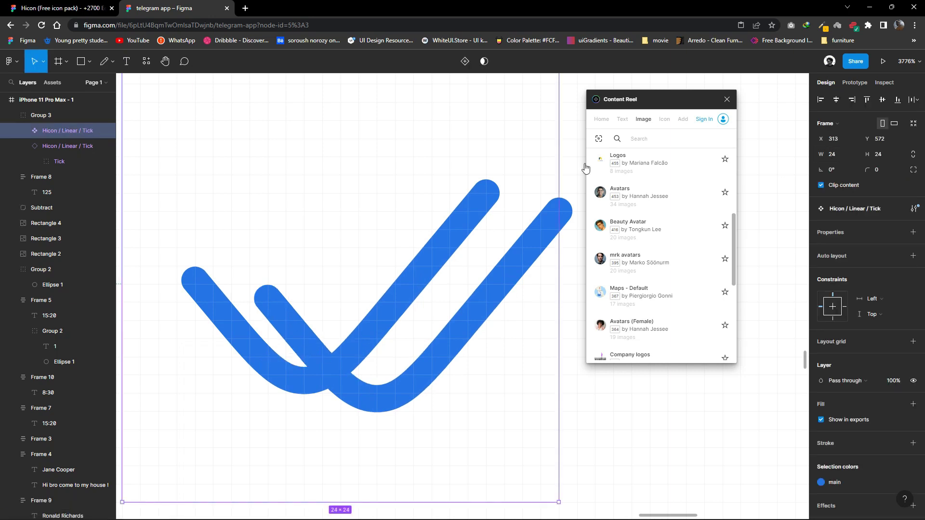
pyautogui.click(114, 62)
pyautogui.click(96, 84)
pyautogui.moveTo(263, 284); pyautogui.dragTo(336, 305)
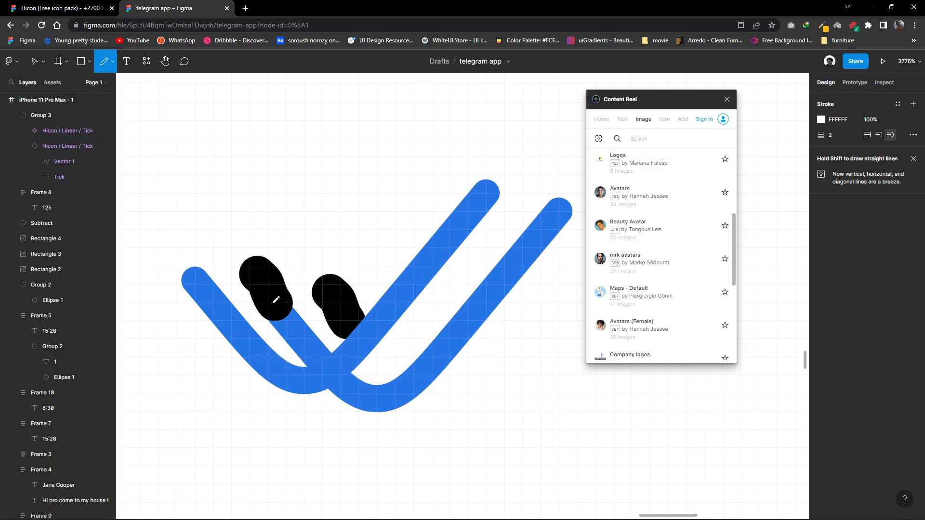
pyautogui.hotkey('ctrl', 'z')
pyautogui.hotkey('shift', 'p')
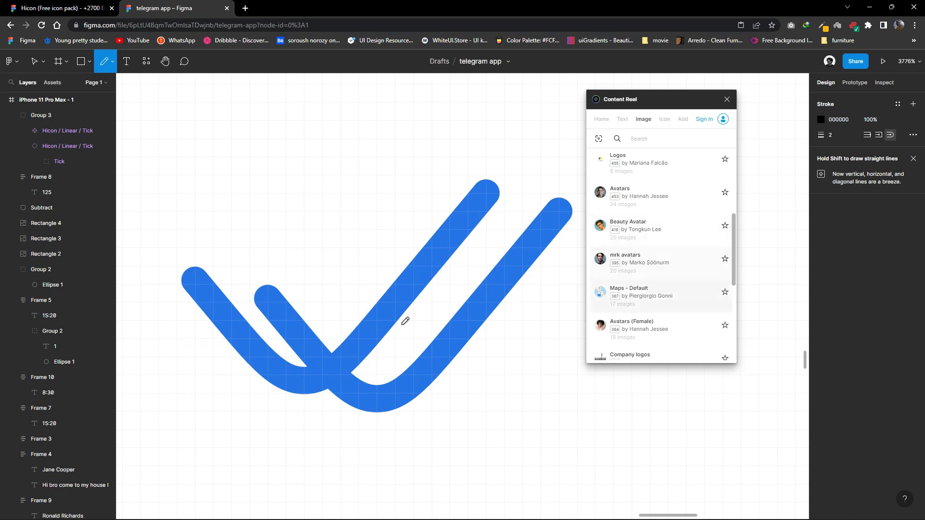
# Paint FFFFFF white pencil strokes over the leftover blue slivers and spike.
pyautogui.click(820, 120)
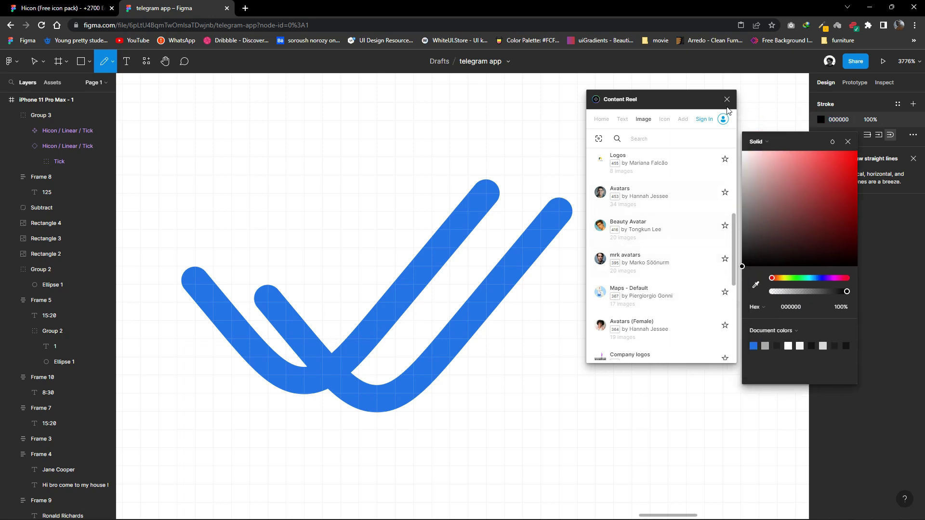
pyautogui.moveTo(265, 283)
pyautogui.mouseDown()
pyautogui.moveTo(277, 314)
pyautogui.moveTo(287, 305)
pyautogui.mouseUp()
pyautogui.hotkey('ctrl', 'z')
pyautogui.scroll(5, 308, 338)
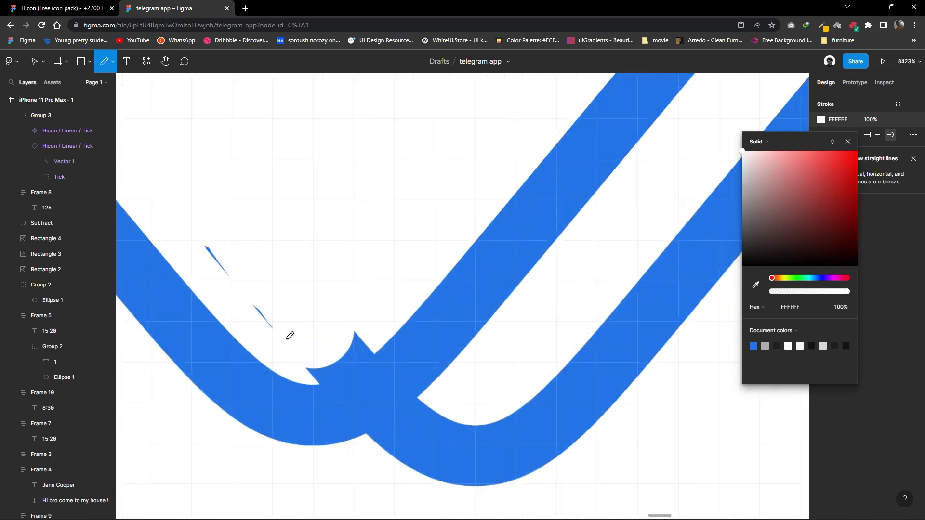
pyautogui.scroll(3, 289, 330)
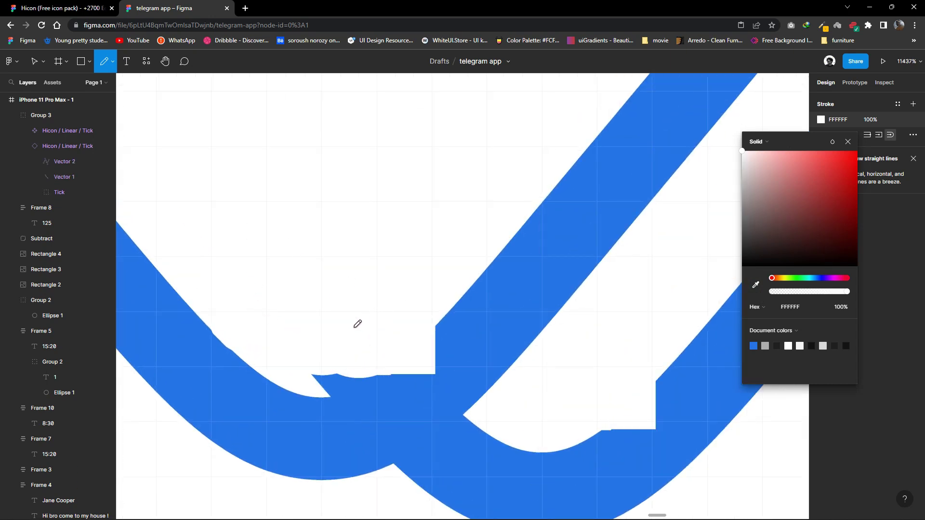
pyautogui.hotkey('ctrl', 'z')
pyautogui.moveTo(268, 318); pyautogui.dragTo(210, 215)
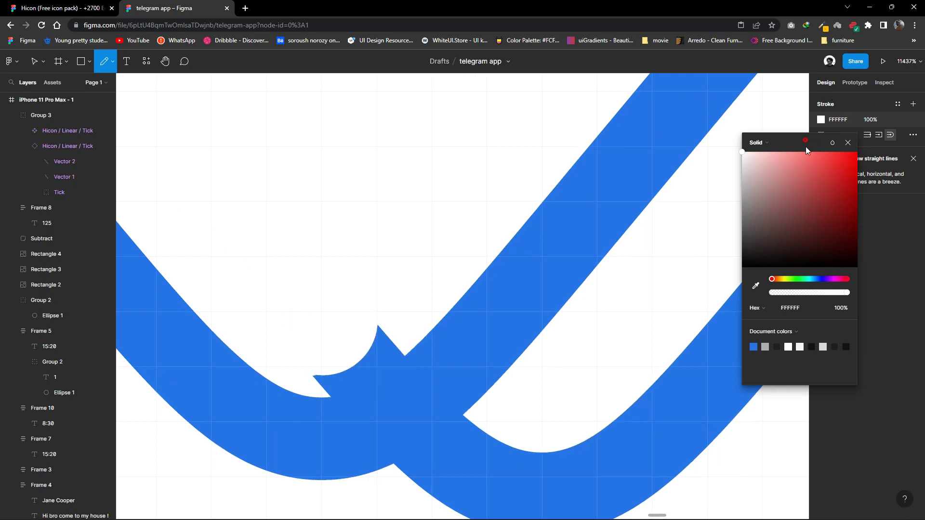
pyautogui.click(833, 136)
pyautogui.moveTo(393, 340); pyautogui.dragTo(375, 337)
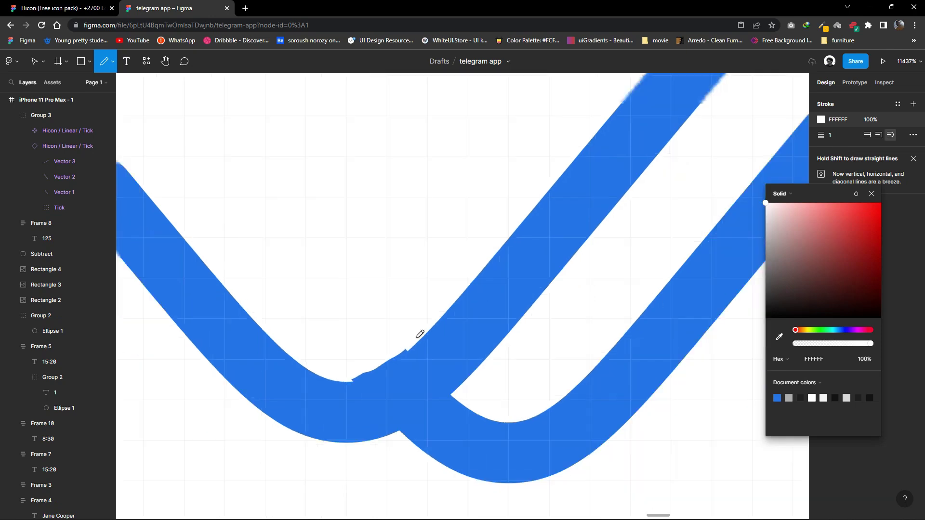
pyautogui.scroll(-15, 419, 347)
pyautogui.press('Escape')
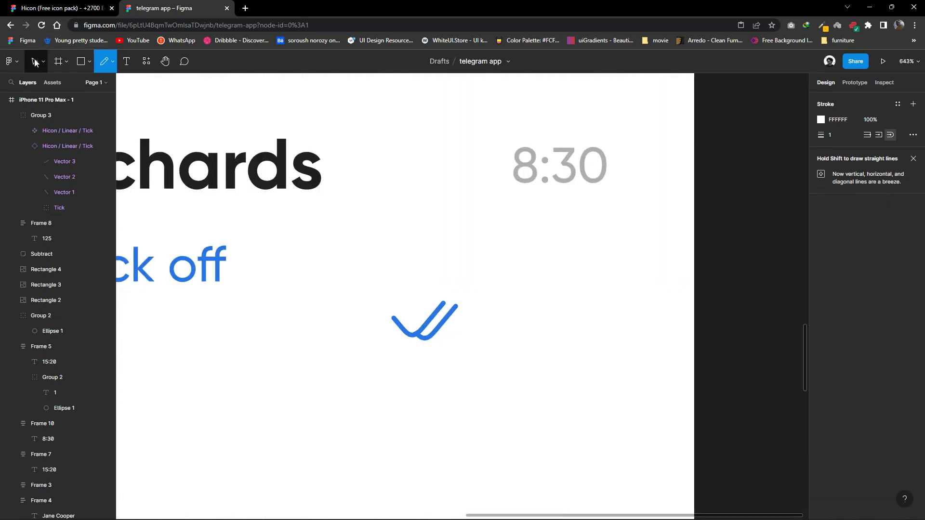
# Place the double-tick group under the 8:30 time in Ronald Richards' row.
pyautogui.click(34, 62)
pyautogui.moveTo(413, 320); pyautogui.dragTo(549, 262)
pyautogui.click(702, 296)
pyautogui.scroll(-5, 687, 302)
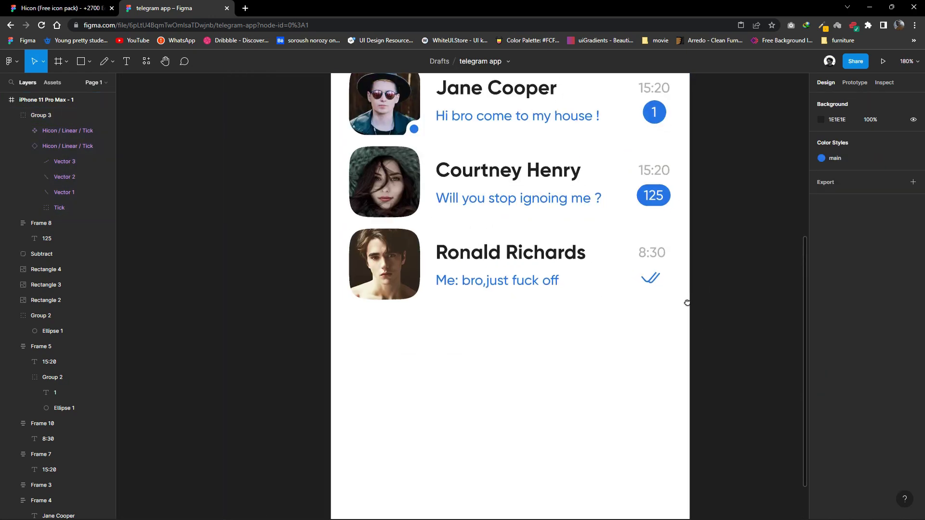
pyautogui.click(650, 278)
pyautogui.moveTo(648, 275); pyautogui.dragTo(650, 277)
pyautogui.click(675, 303)
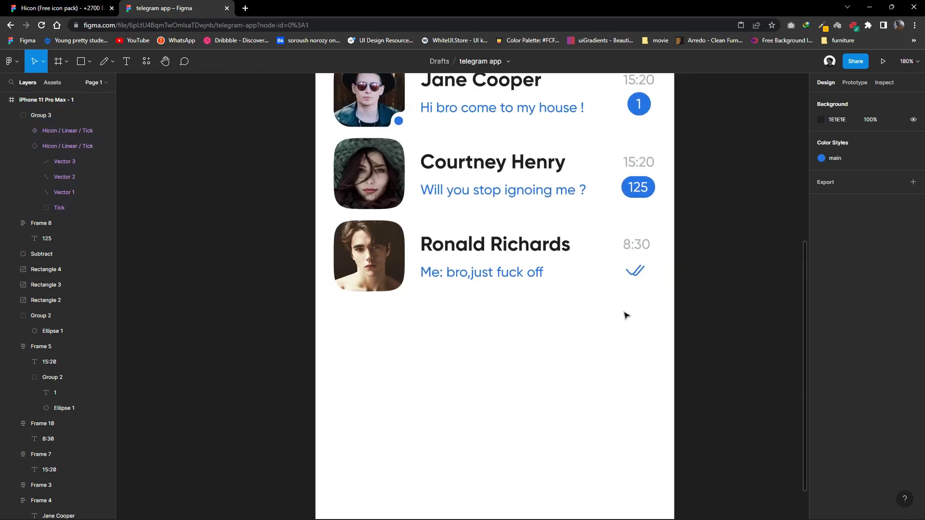
# Alt-drag a copy of the Ronald Richards row below it.
pyautogui.scroll(-2, 625, 316)
pyautogui.scroll(-3, 578, 311)
pyautogui.moveTo(643, 284)
pyautogui.mouseDown()
pyautogui.moveTo(416, 241)
pyautogui.moveTo(415, 299)
pyautogui.mouseUp()
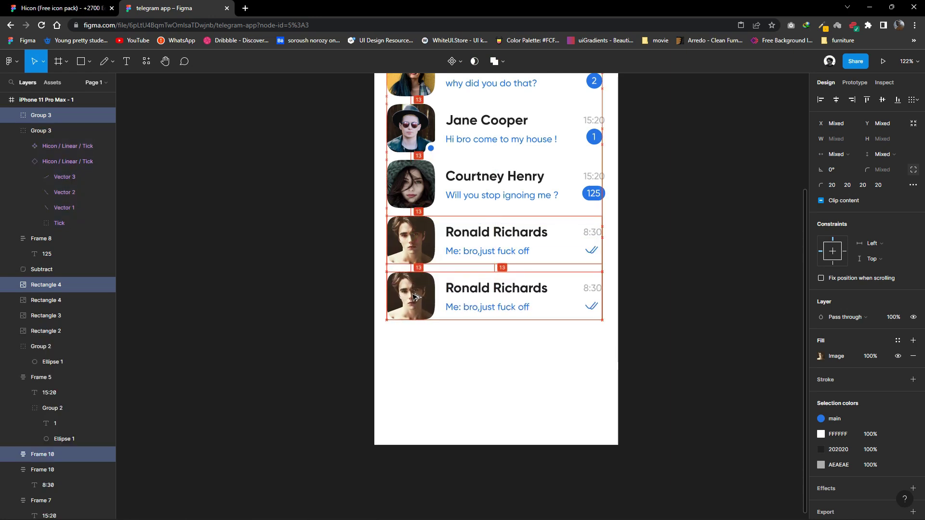
# Launch Content Reel and fill the duplicated row's name with Eleanor Pena.
pyautogui.scroll(1, 463, 322)
pyautogui.rightClick(656, 295)
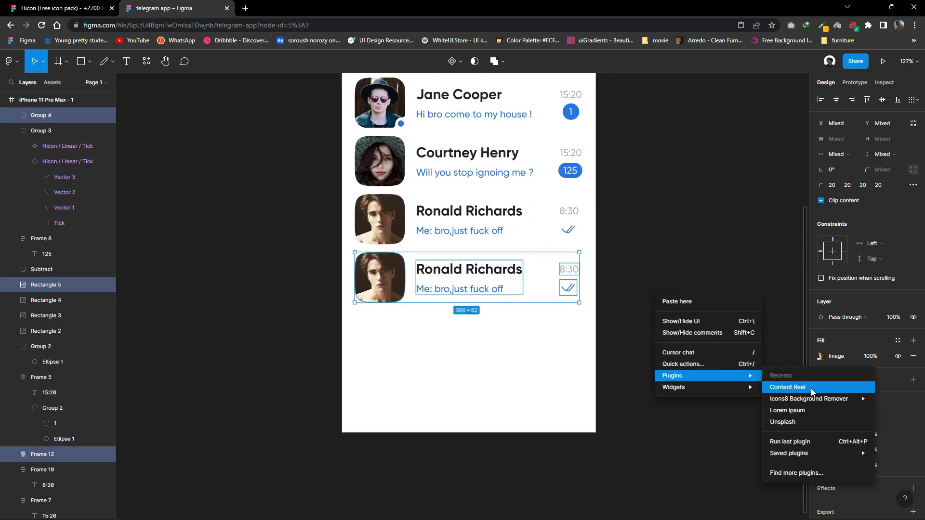
pyautogui.click(807, 392)
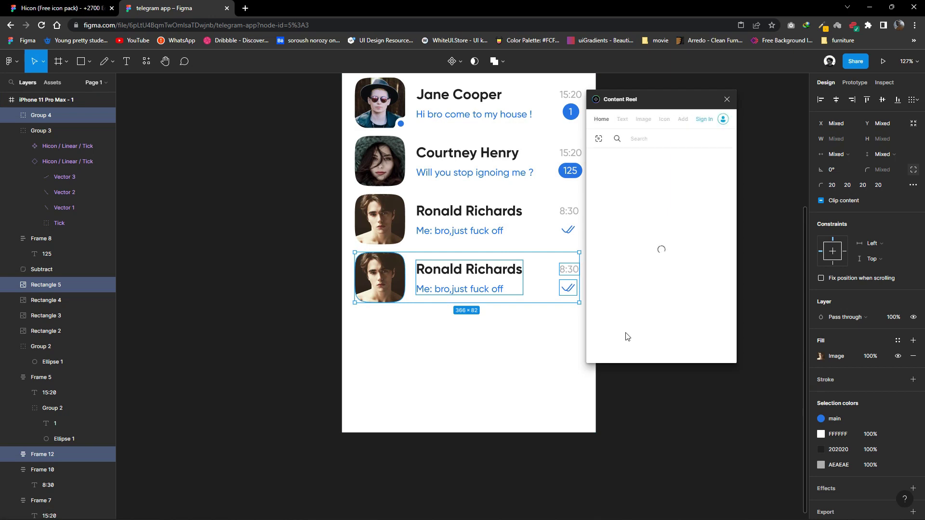
pyautogui.doubleClick(451, 270)
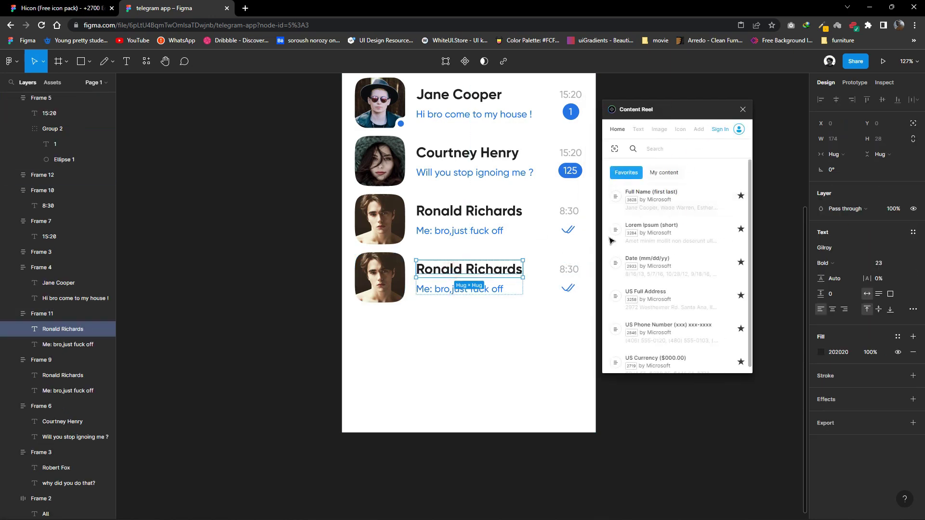
pyautogui.click(616, 207)
# Select the row's avatar and show Content Reel's image collections.
pyautogui.click(463, 290)
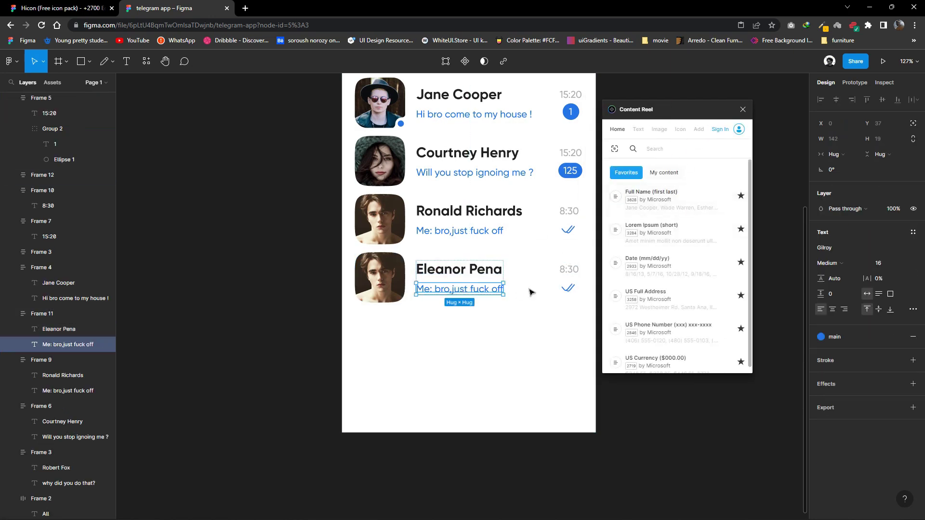
pyautogui.click(384, 281)
pyautogui.click(659, 129)
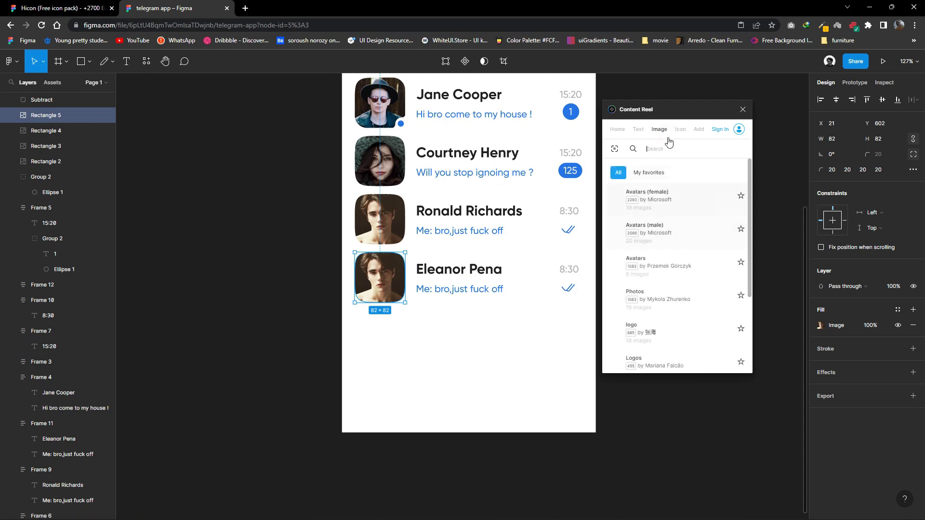
pyautogui.moveTo(650, 265)
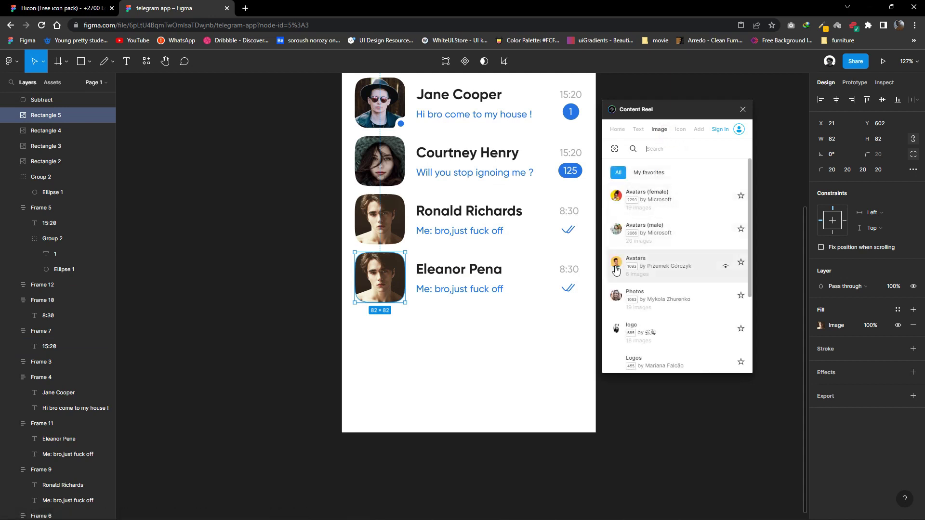
# Try a couple of sample photos on Eleanor Pena's avatar, then reselect it.
pyautogui.click(677, 267)
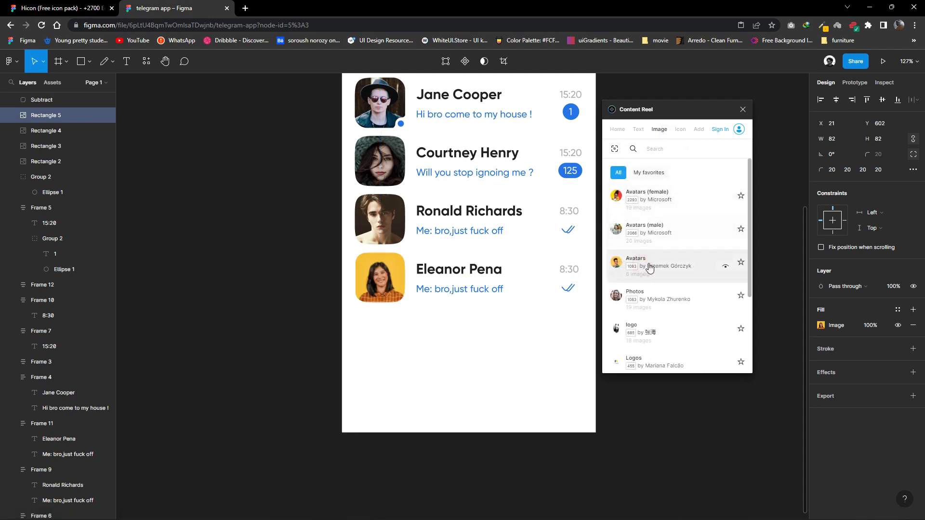
pyautogui.click(649, 266)
pyautogui.click(458, 324)
pyautogui.scroll(-5, 421, 333)
pyautogui.scroll(3, 422, 333)
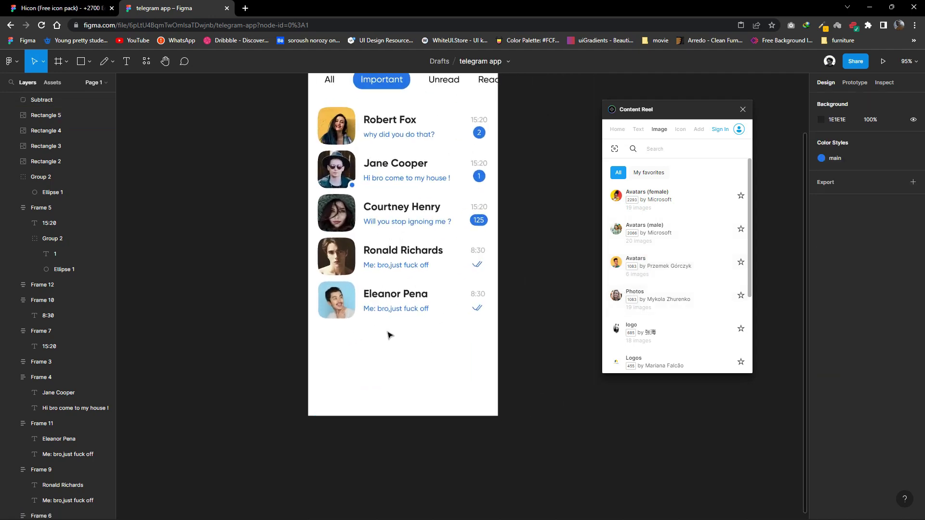
pyautogui.scroll(2, 402, 347)
pyautogui.click(295, 283)
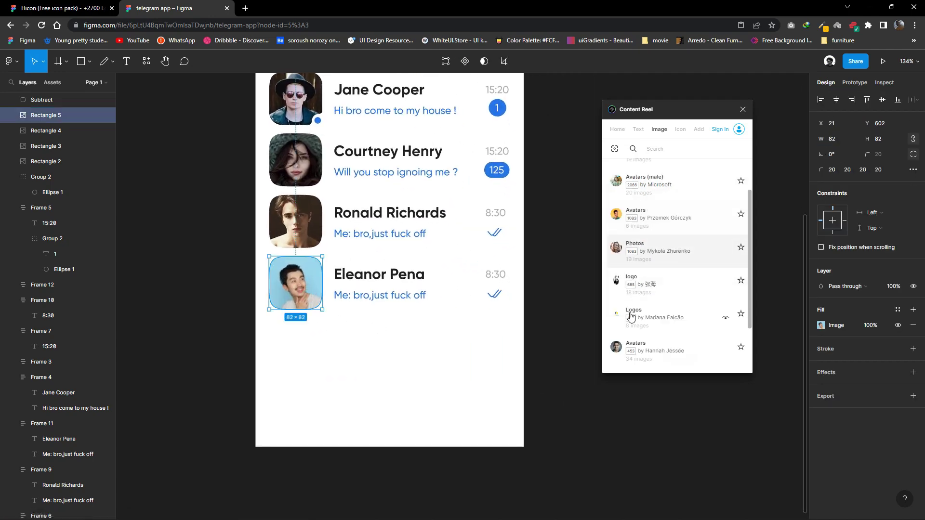
# Browse the Avatars (Female) collection and apply the purple-haired woman photo.
pyautogui.click(718, 207)
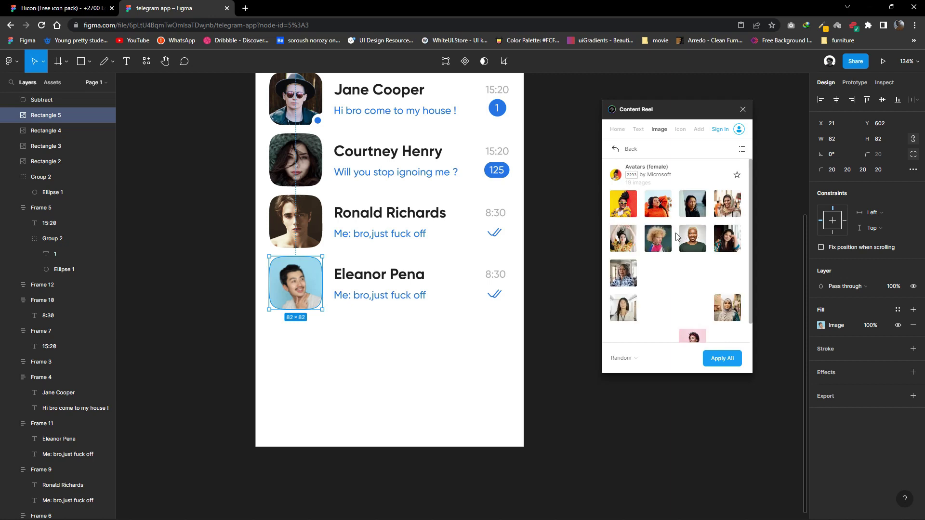
pyautogui.scroll(-1, 654, 298)
pyautogui.scroll(1, 656, 330)
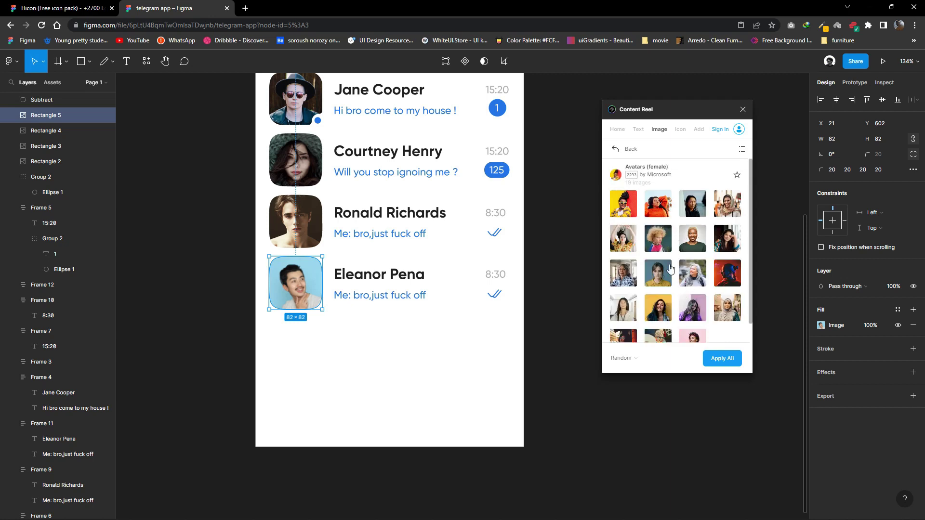
pyautogui.click(624, 149)
pyautogui.scroll(-5, 661, 241)
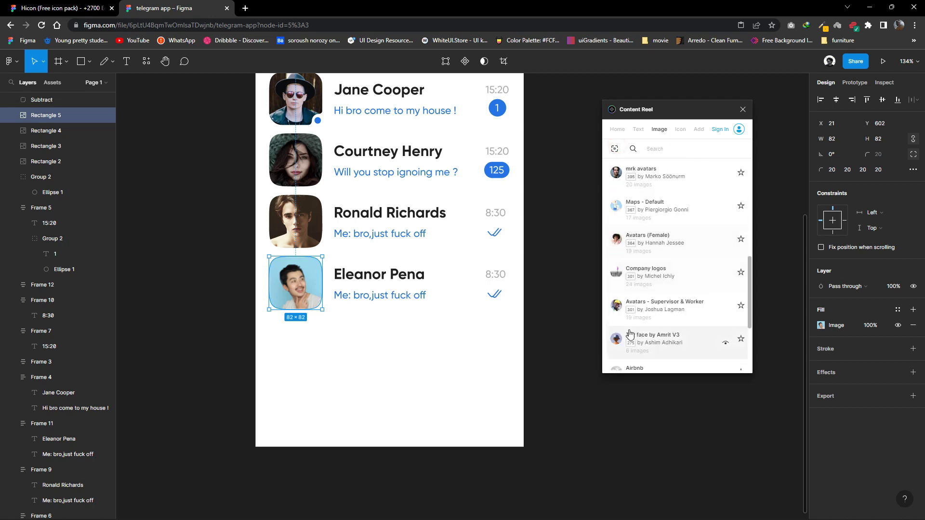
pyautogui.scroll(-2, 621, 243)
pyautogui.click(724, 249)
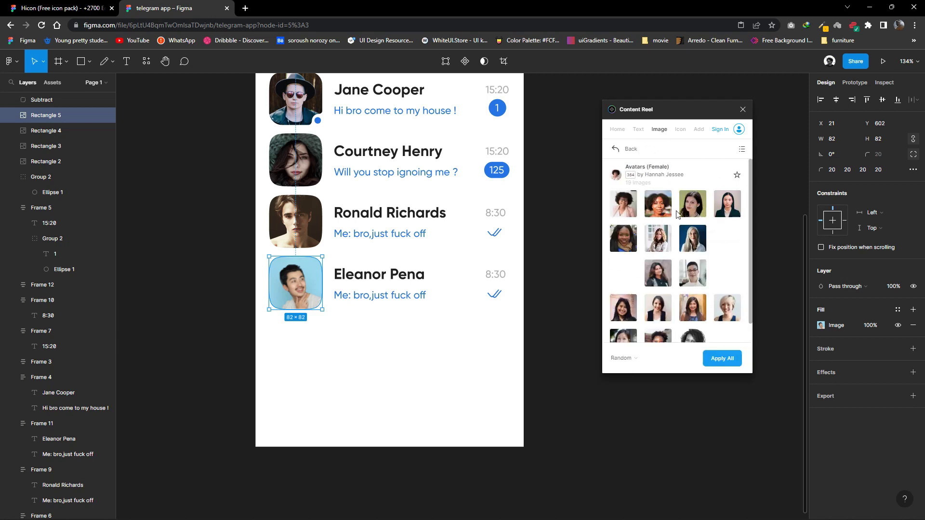
pyautogui.click(615, 149)
pyautogui.scroll(-1, 681, 260)
pyautogui.click(708, 200)
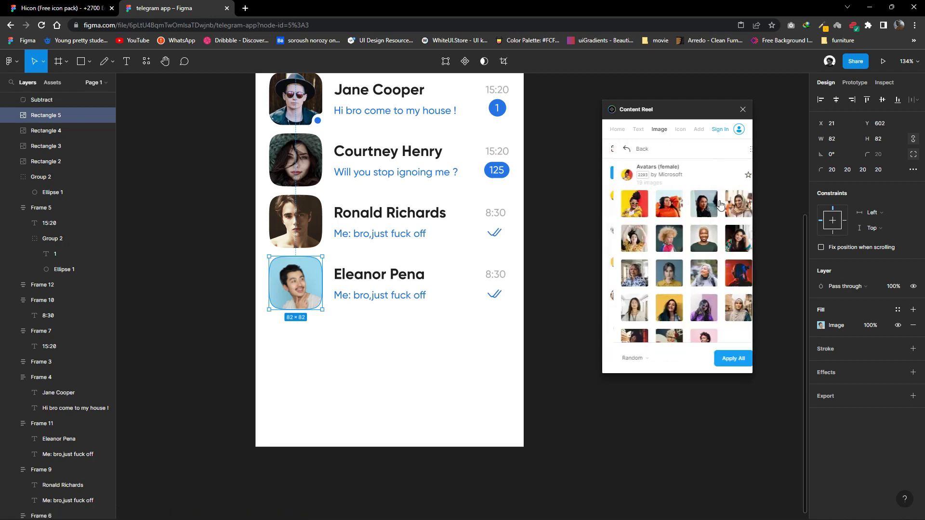
pyautogui.scroll(-1, 671, 281)
pyautogui.click(695, 288)
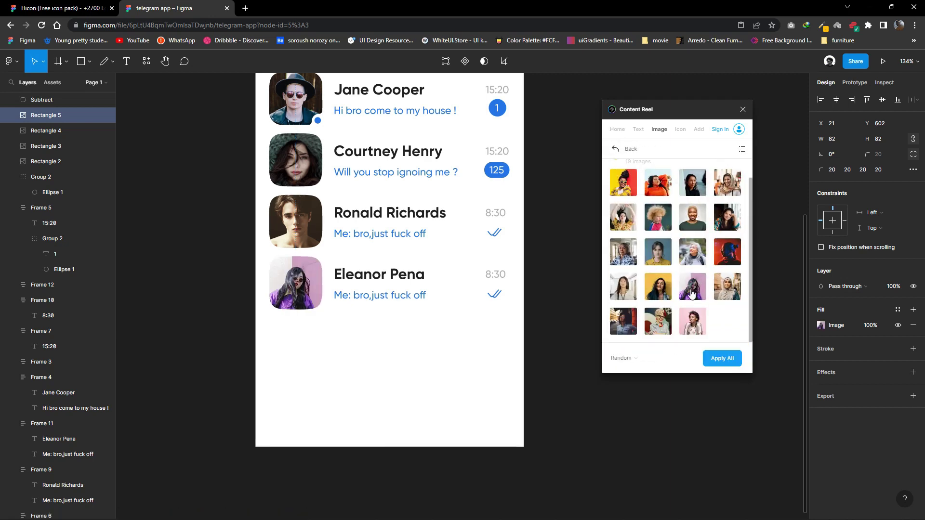
pyautogui.scroll(1, 629, 300)
pyautogui.click(615, 149)
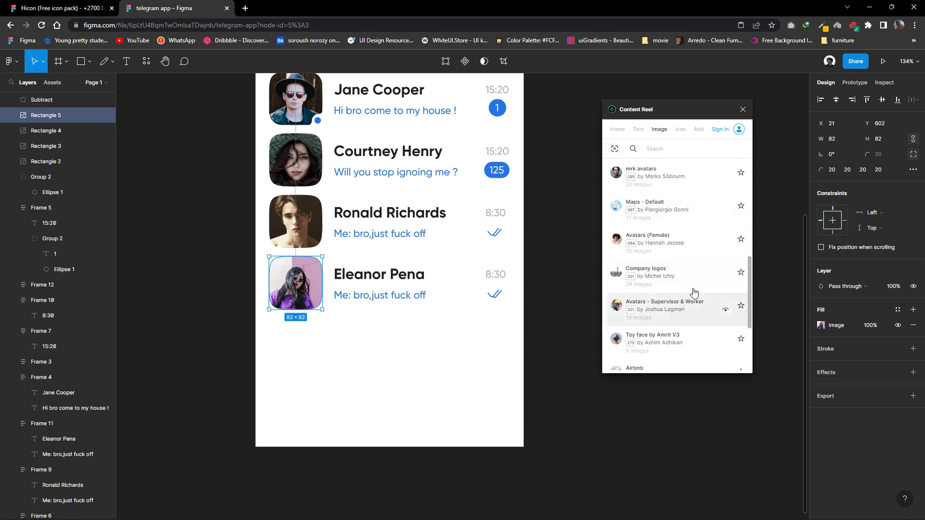
# From the Beauty Avatar collection, set the red-lips woman photo as the avatar.
pyautogui.click(684, 244)
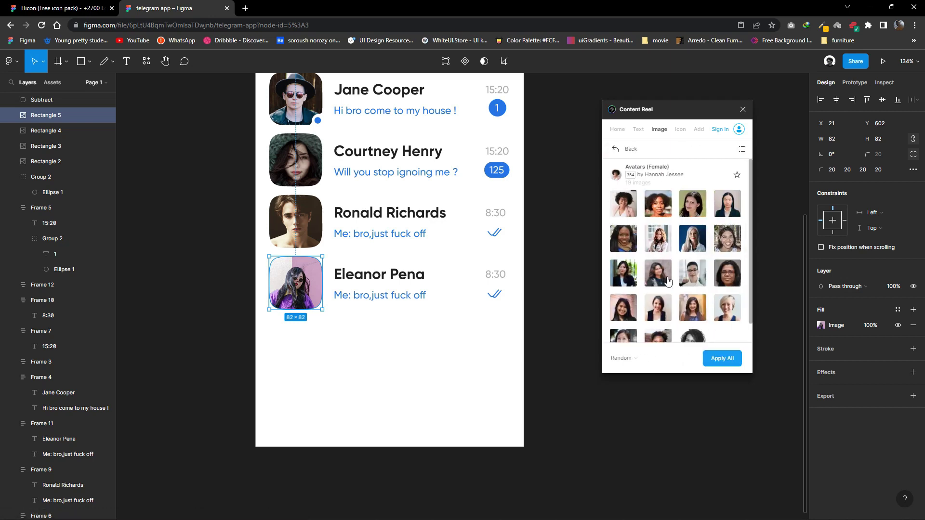
pyautogui.scroll(-1, 687, 294)
pyautogui.scroll(1, 686, 310)
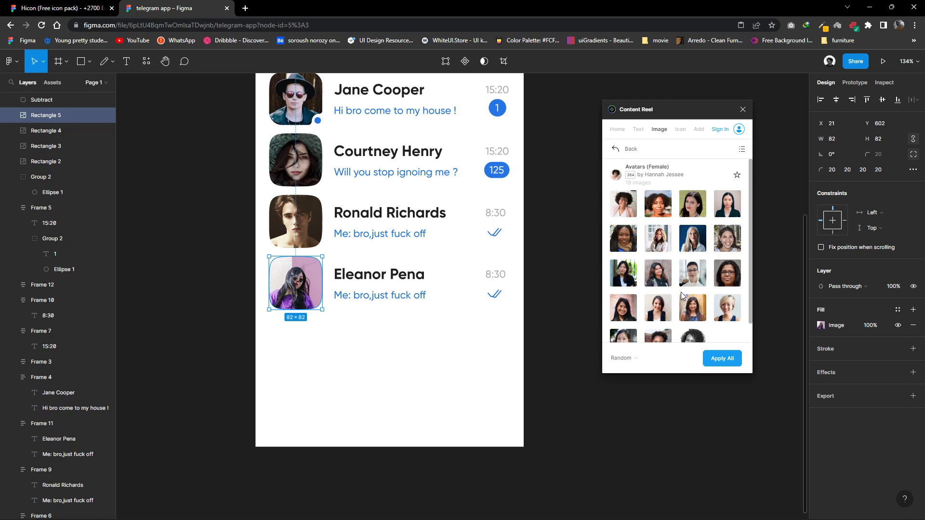
pyautogui.click(614, 150)
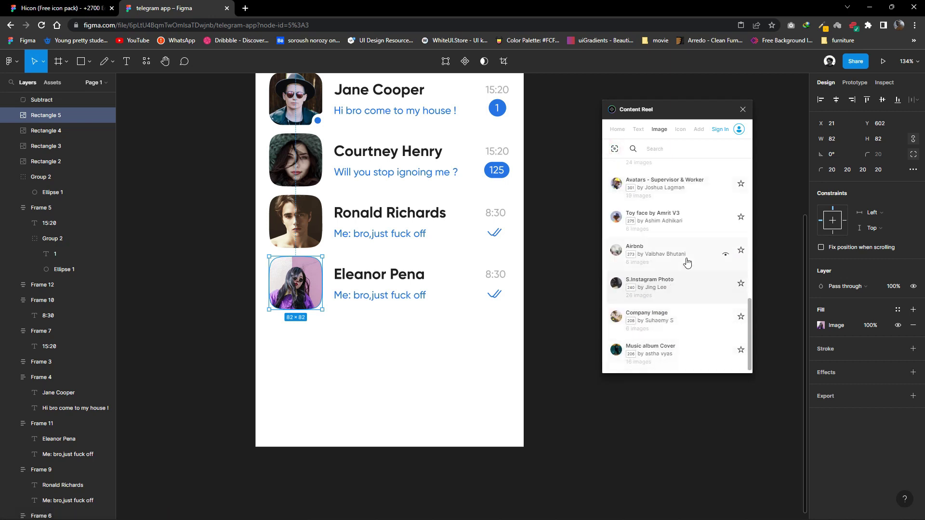
pyautogui.scroll(2, 650, 275)
pyautogui.scroll(2, 693, 289)
pyautogui.scroll(2, 634, 289)
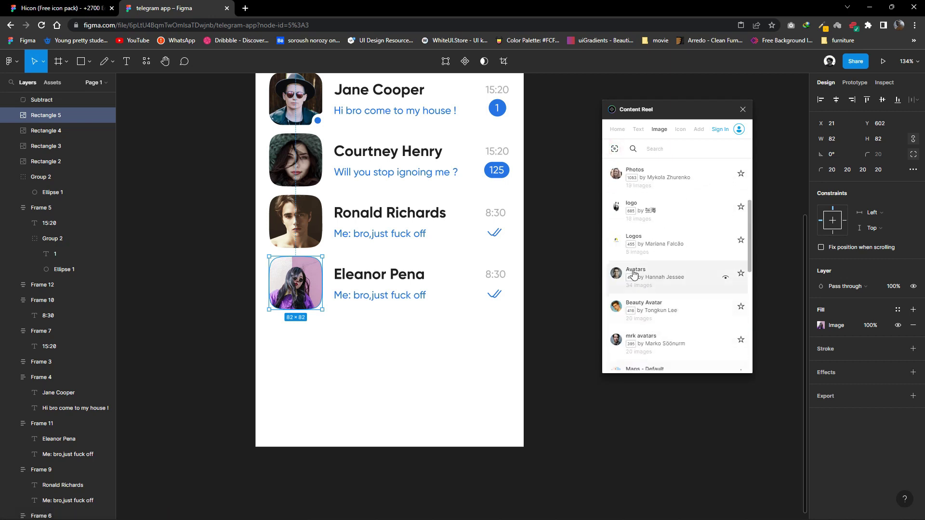
pyautogui.click(655, 308)
pyautogui.scroll(-1, 664, 274)
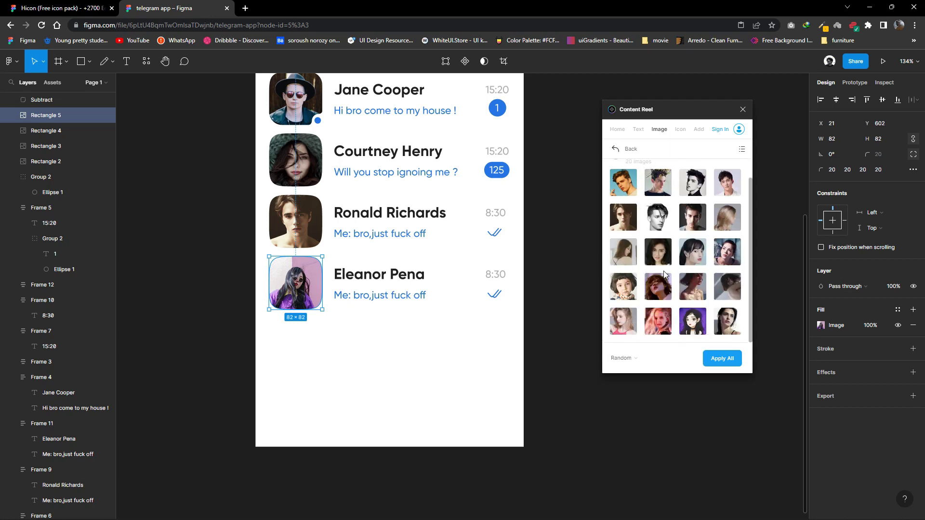
pyautogui.click(660, 288)
pyautogui.click(736, 294)
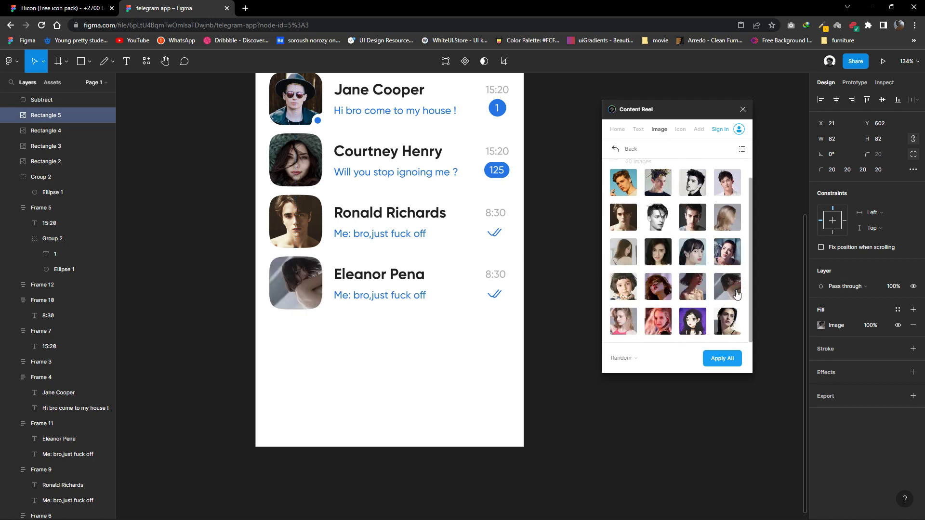
pyautogui.click(660, 287)
pyautogui.click(345, 355)
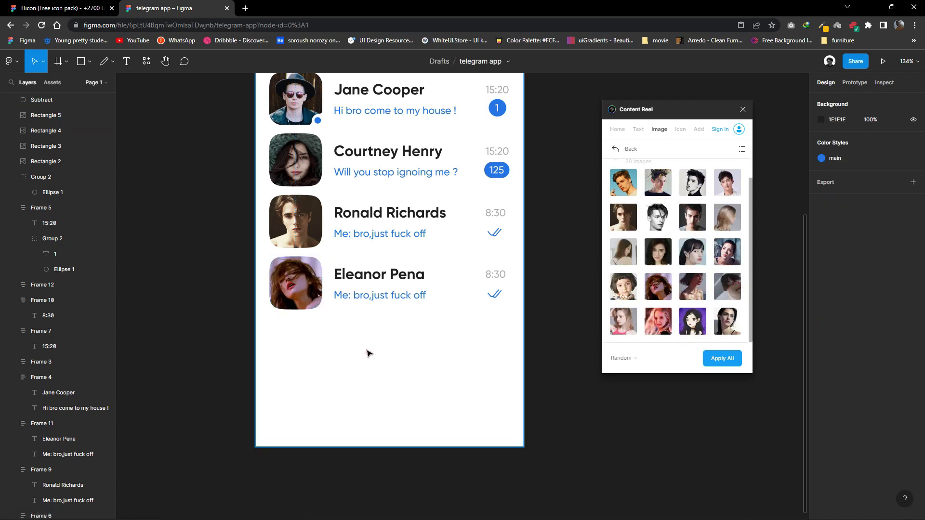
pyautogui.keyDown('ctrl'); pyautogui.scroll(-2, 361, 359); pyautogui.keyUp('ctrl')
# Rename the Eleanor Pena chat to 'My babe'.
pyautogui.scroll(2, 347, 360)
pyautogui.keyDown('ctrl'); pyautogui.scroll(3, 363, 280); pyautogui.keyUp('ctrl')
pyautogui.doubleClick(363, 280)
pyautogui.press('Return')
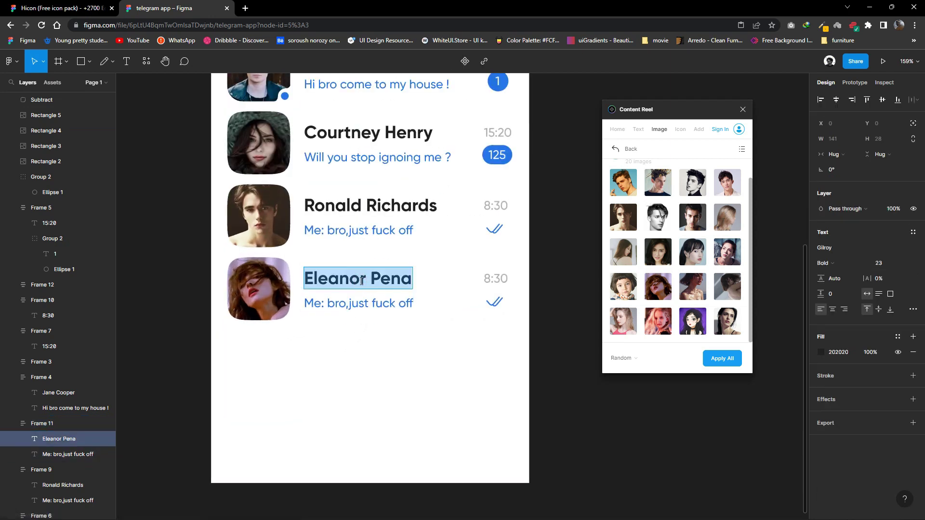
pyautogui.write('My babe')
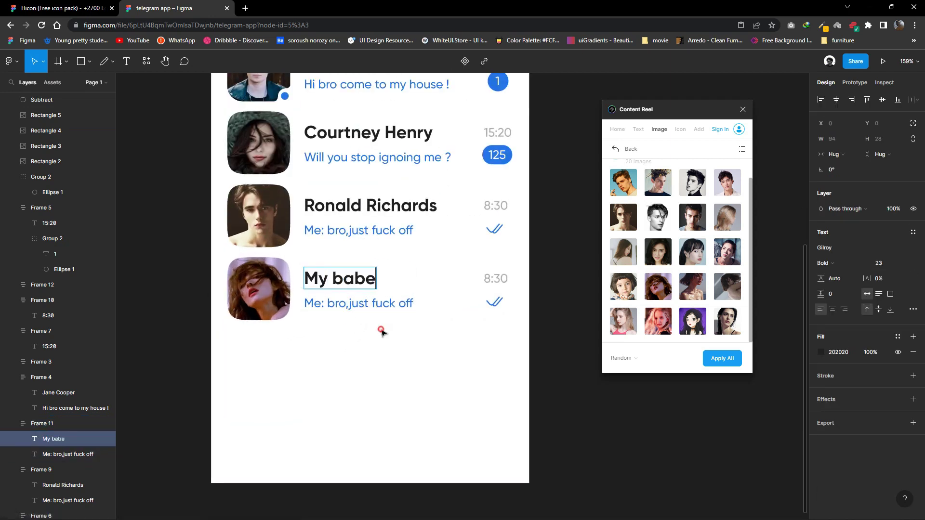
pyautogui.click(381, 332)
# Edit the row's message, deleting the old text after 'Me:'.
pyautogui.keyDown('ctrl'); pyautogui.scroll(-2, 385, 340); pyautogui.keyUp('ctrl')
pyautogui.keyDown('ctrl'); pyautogui.scroll(1, 378, 350); pyautogui.keyUp('ctrl')
pyautogui.keyDown('ctrl'); pyautogui.scroll(1, 370, 351); pyautogui.keyUp('ctrl')
pyautogui.keyDown('ctrl'); pyautogui.scroll(2, 337, 327); pyautogui.keyUp('ctrl')
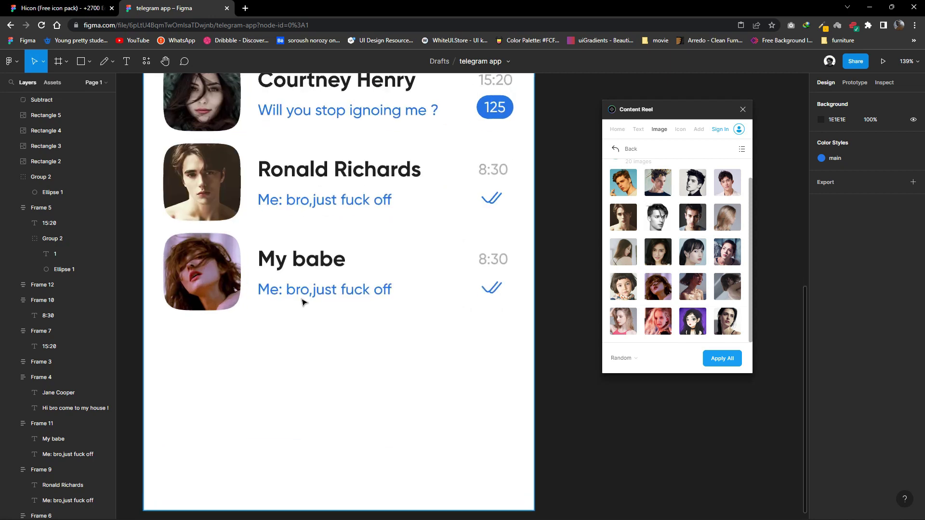
pyautogui.click(301, 295)
pyautogui.doubleClick(292, 289)
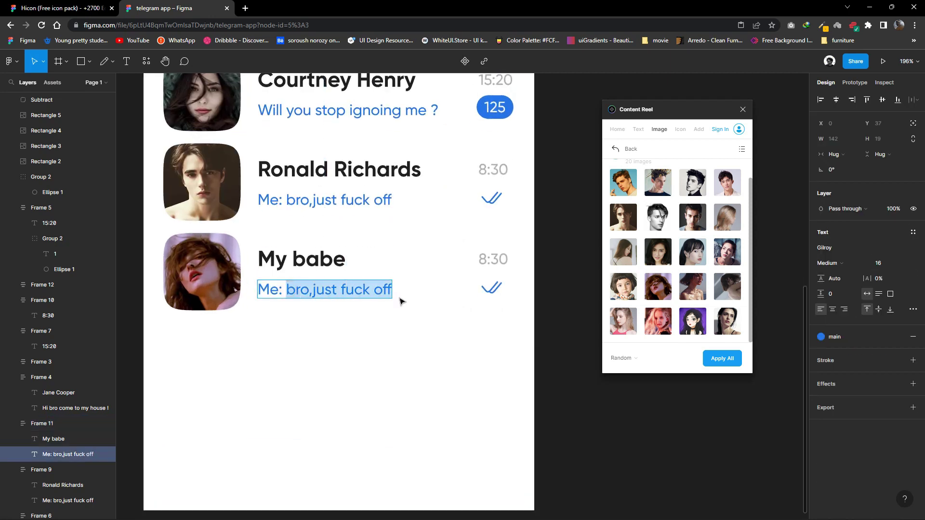
pyautogui.press('BackSpace')
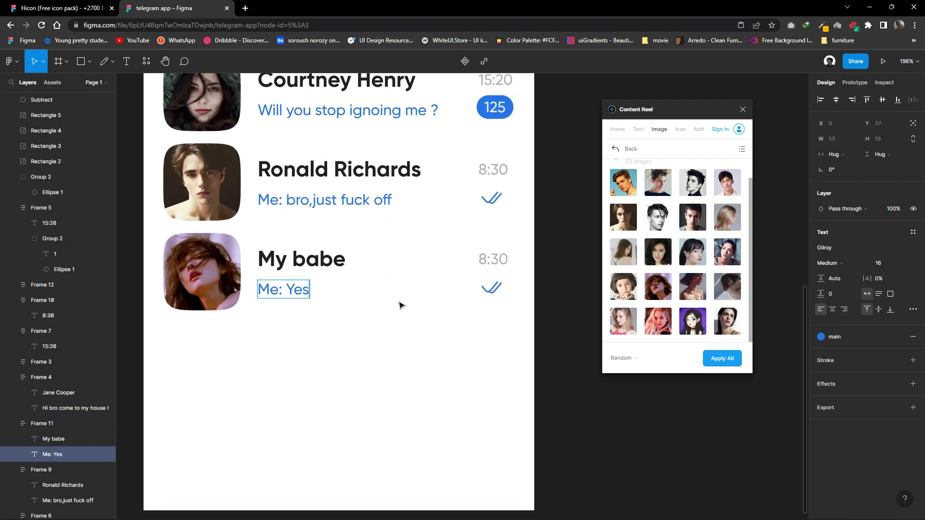
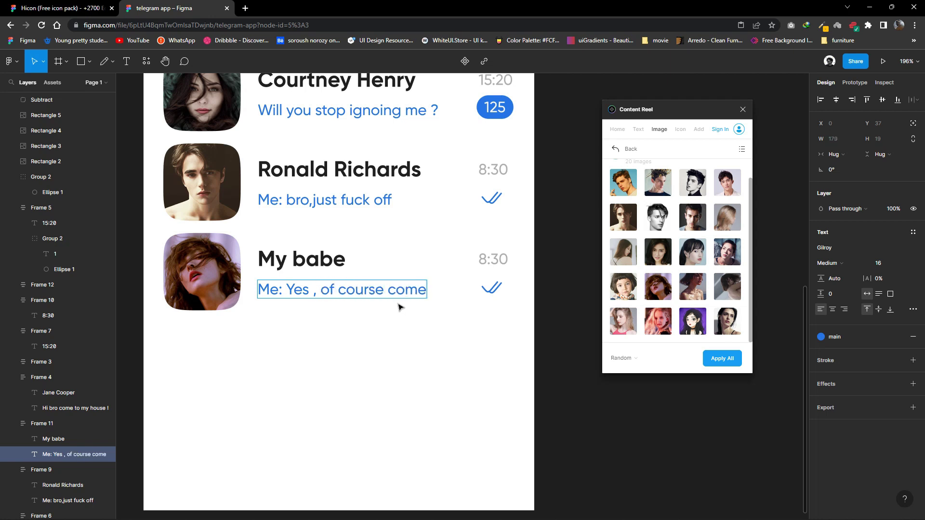
pyautogui.write(',...')
# Make the My babe row's read tick light grey (A5A5A5).
pyautogui.click(491, 287)
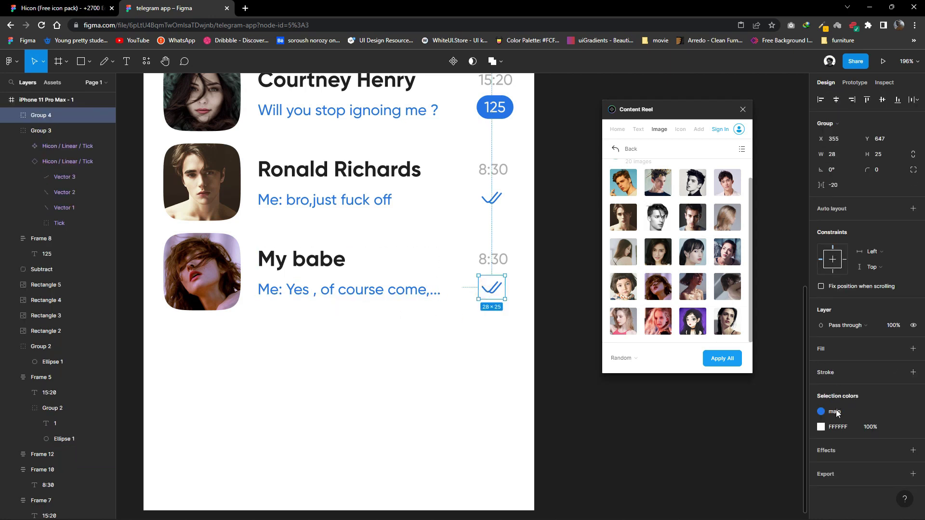
pyautogui.moveTo(642, 109); pyautogui.dragTo(606, 108)
pyautogui.click(821, 427)
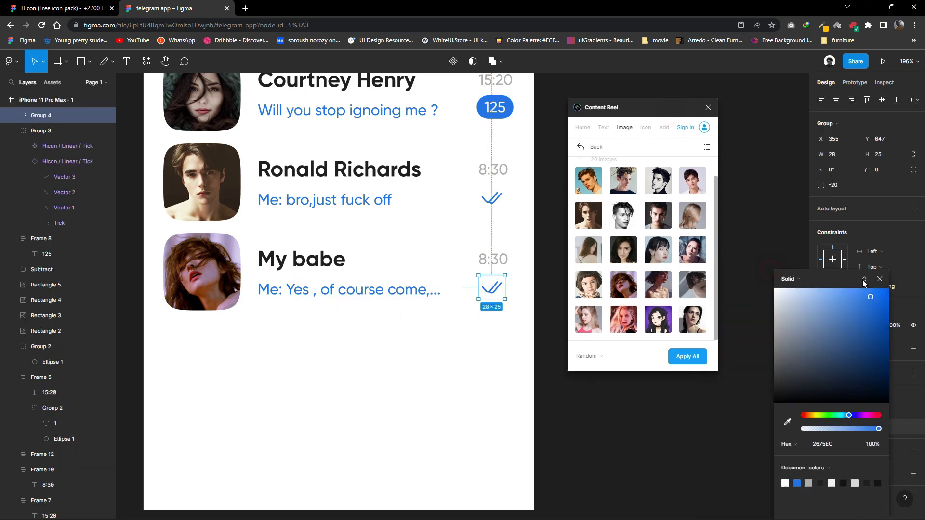
pyautogui.moveTo(862, 295); pyautogui.dragTo(771, 304)
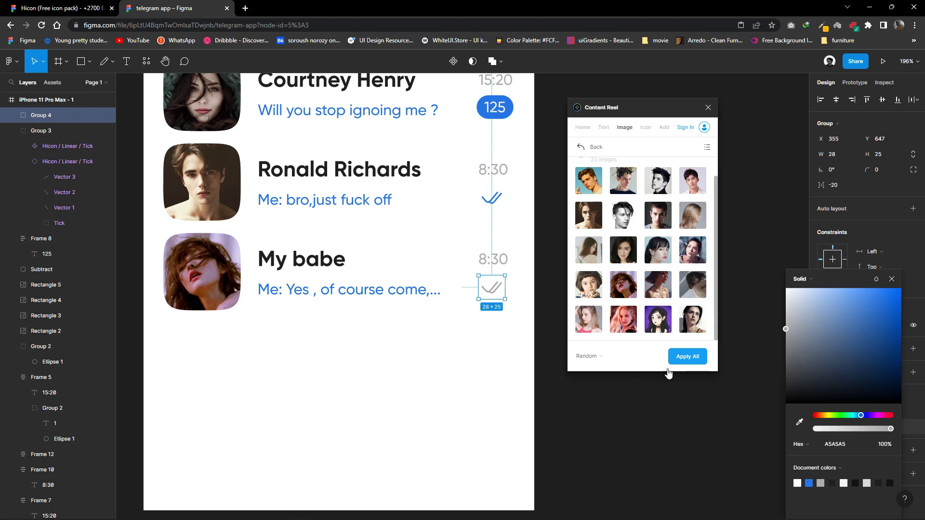
pyautogui.click(541, 380)
# Place a copy of the whole My babe row beneath it.
pyautogui.scroll(-3, 434, 160)
pyautogui.click(276, 251)
pyautogui.moveTo(477, 286)
pyautogui.mouseDown()
pyautogui.moveTo(255, 229)
pyautogui.moveTo(278, 309)
pyautogui.mouseUp()
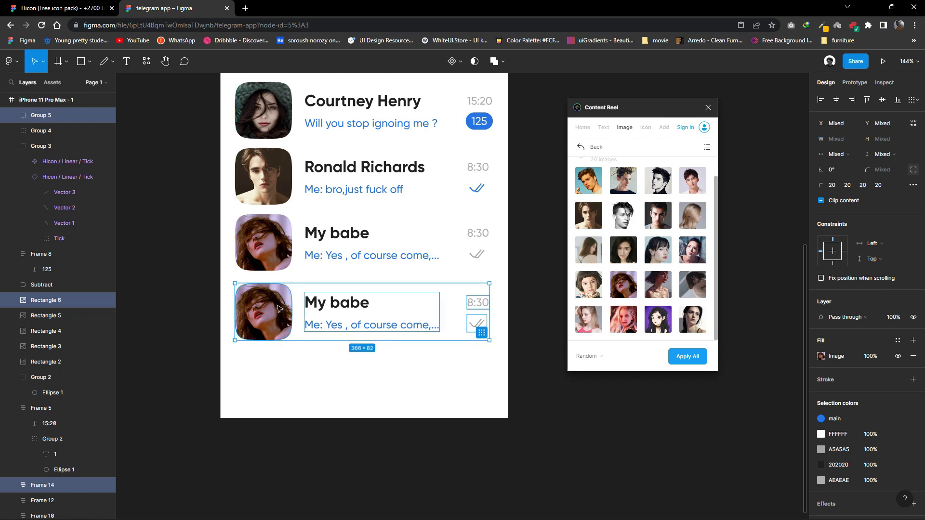
# Nudge the copied row to a 12 px gap and give it a library portrait, random name, and 'ok' message.
pyautogui.press('Up')
pyautogui.press('Up')
pyautogui.press('Up')
pyautogui.press('Up')
pyautogui.press('Up')
pyautogui.press('Up')
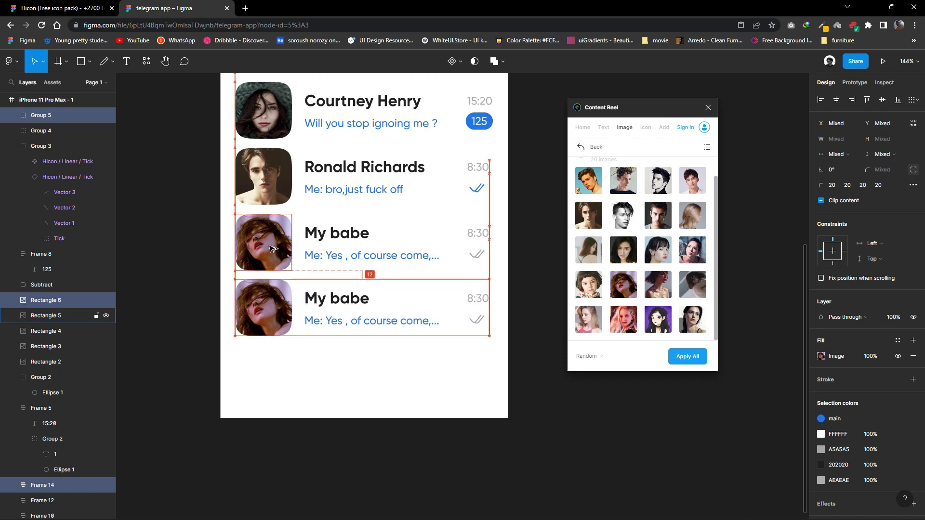
pyautogui.press('Return')
pyautogui.click(800, 289)
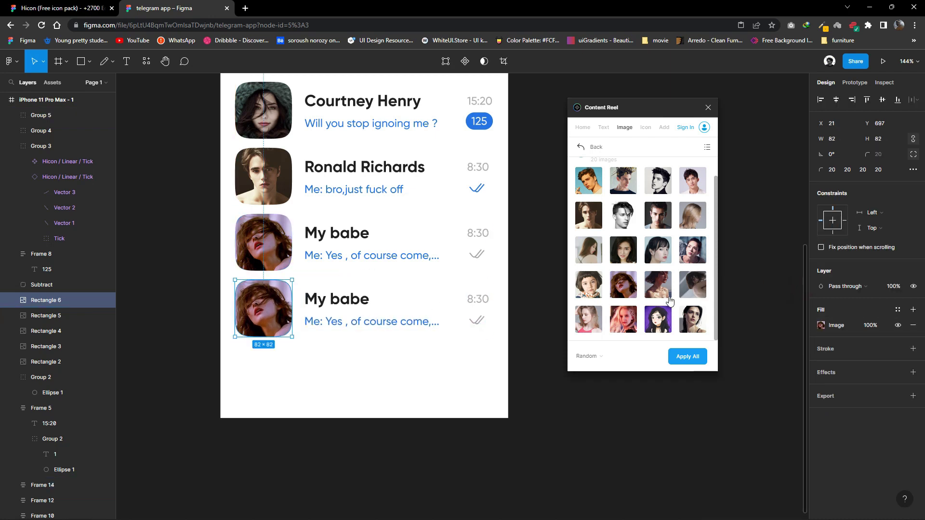
pyautogui.click(699, 326)
pyautogui.doubleClick(331, 299)
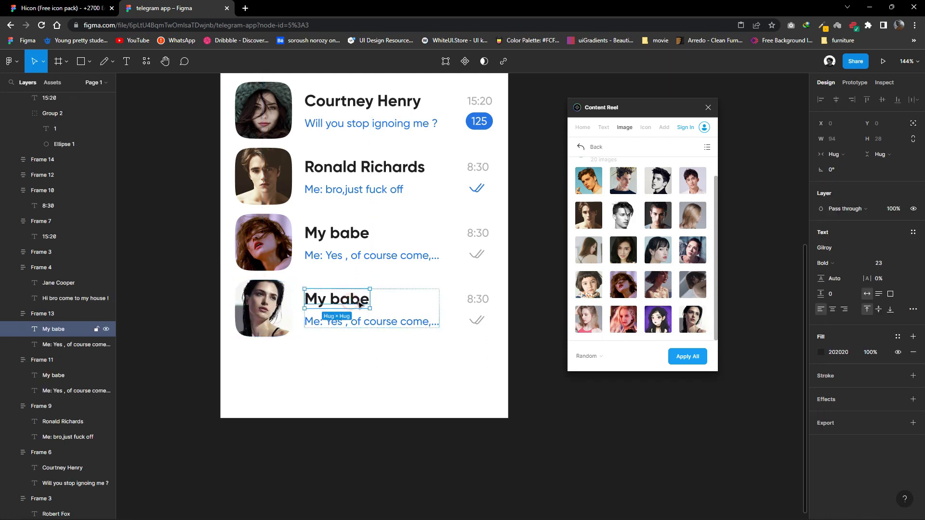
pyautogui.click(583, 127)
pyautogui.click(627, 193)
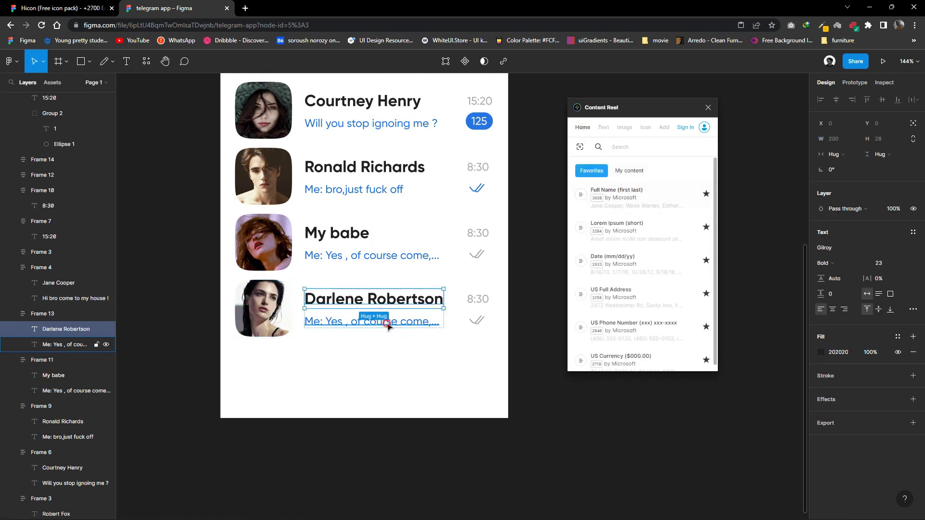
pyautogui.doubleClick(388, 322)
pyautogui.write('ok')
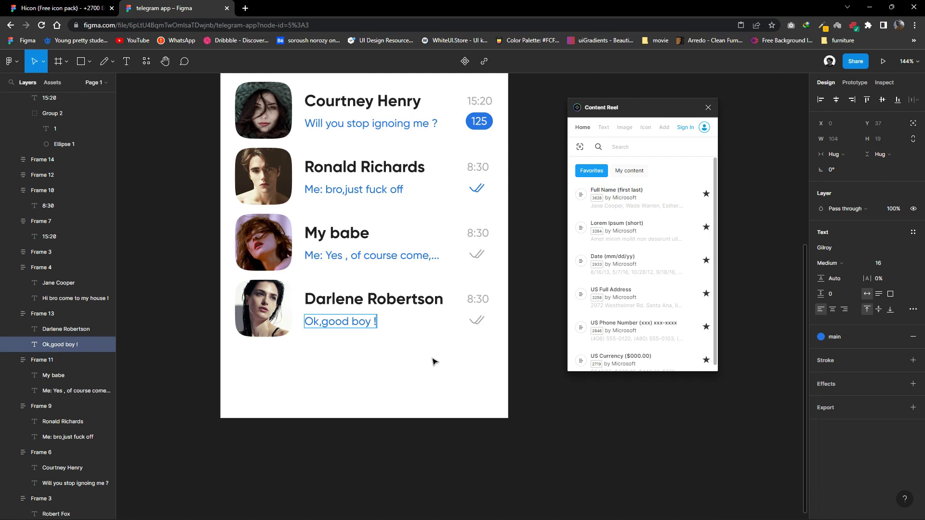
# Remove auto layout from the copied row's timestamp frame.
pyautogui.click(481, 302)
pyautogui.write('Yestrday')
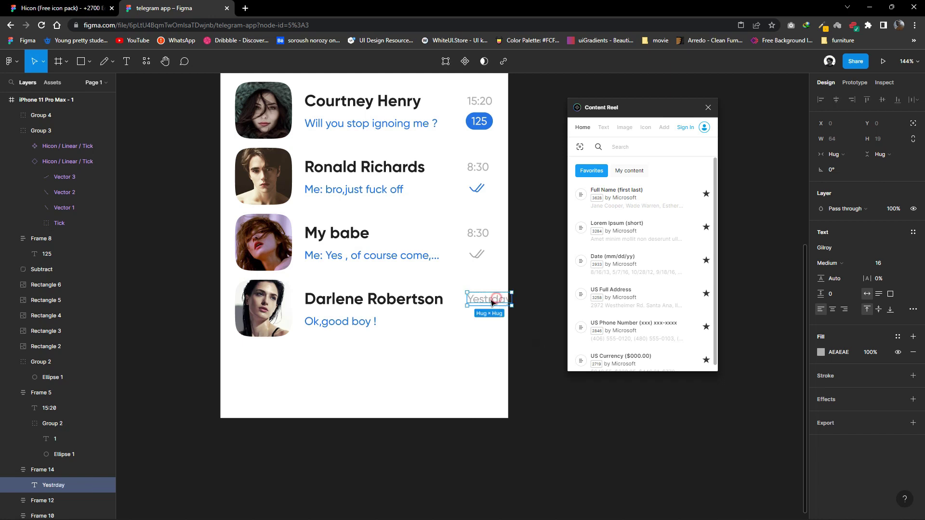
pyautogui.click(496, 301)
pyautogui.rightClick(496, 301)
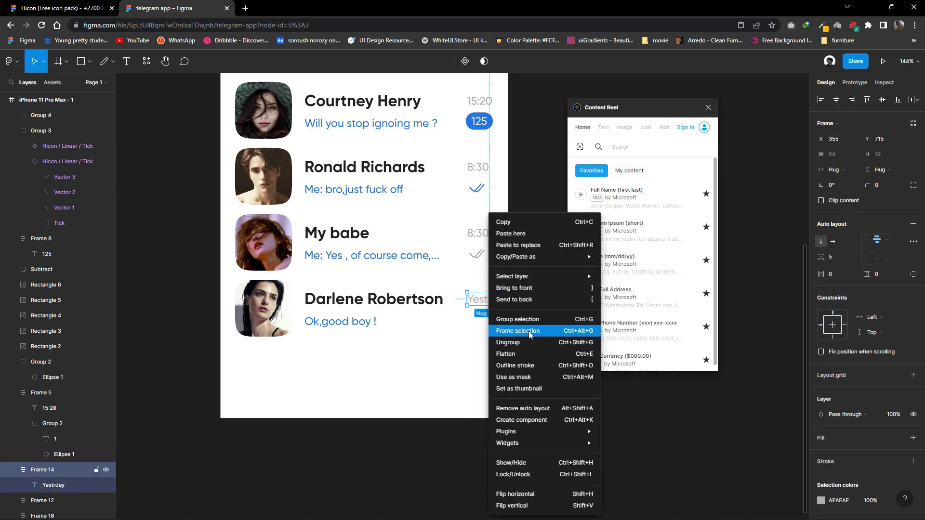
pyautogui.click(918, 227)
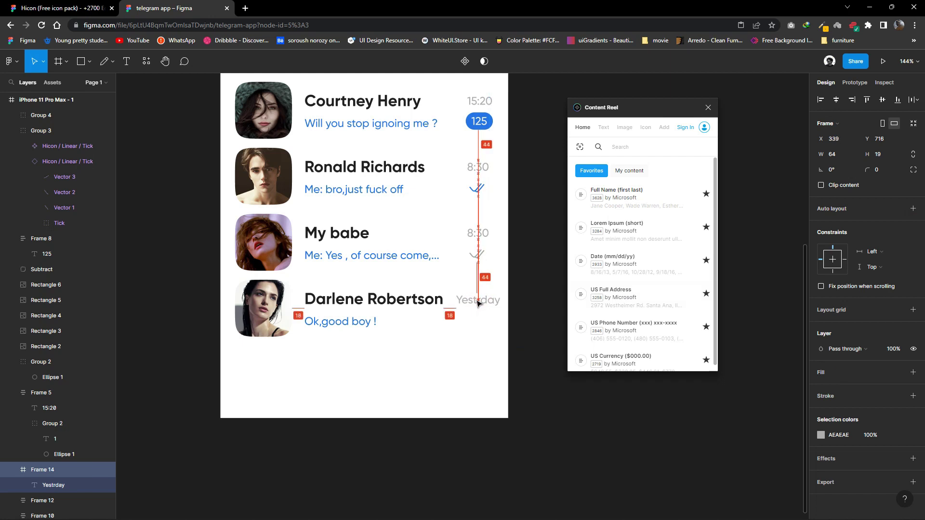
# Rename the row to 'Brother' with a black-and-white man's Beauty Avatar photo.
pyautogui.click(392, 301)
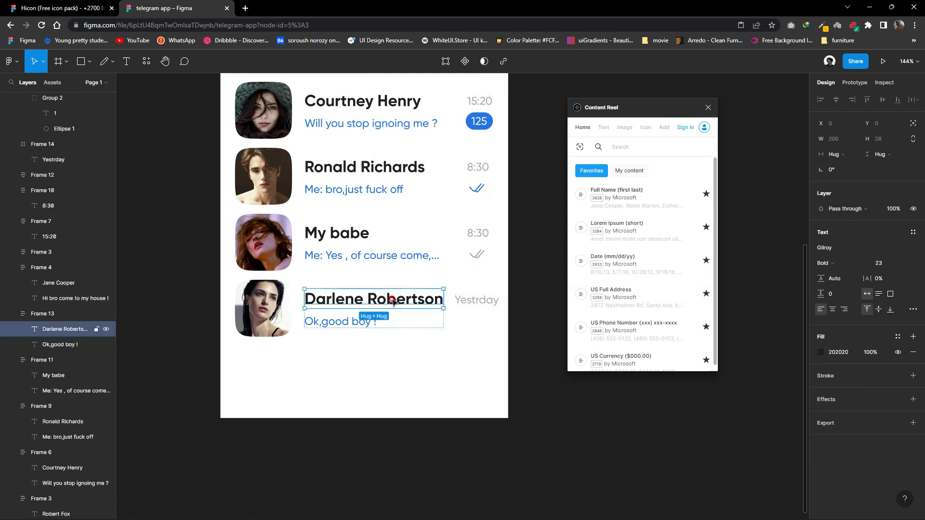
pyautogui.doubleClick(392, 301)
pyautogui.write('Brother')
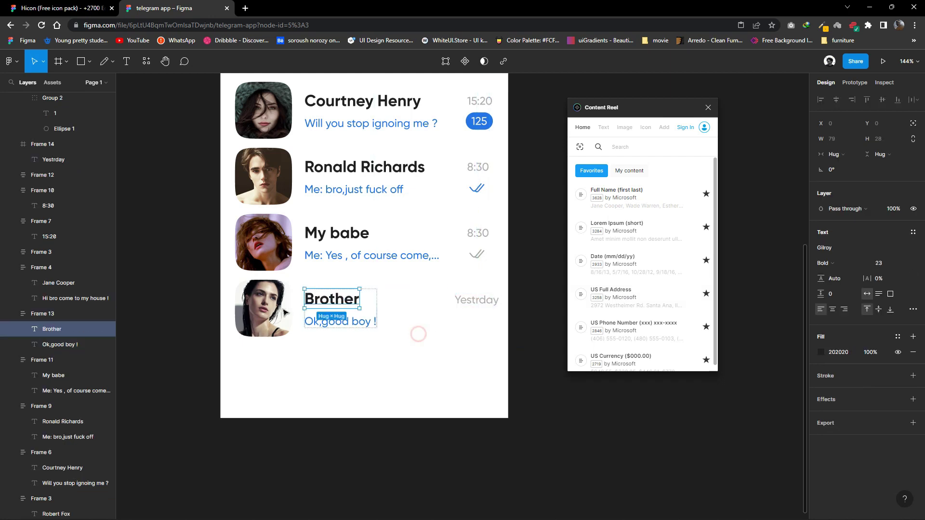
pyautogui.click(263, 308)
pyautogui.click(603, 128)
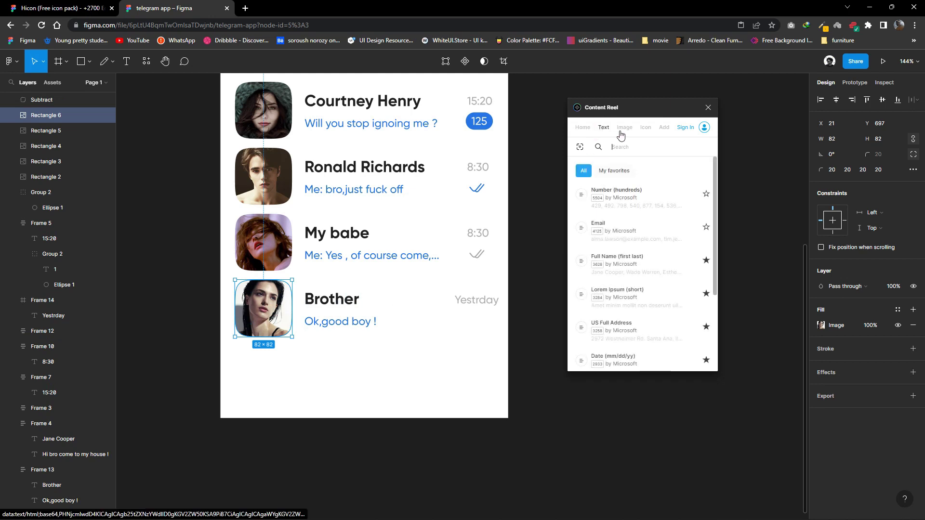
pyautogui.click(624, 127)
pyautogui.click(583, 316)
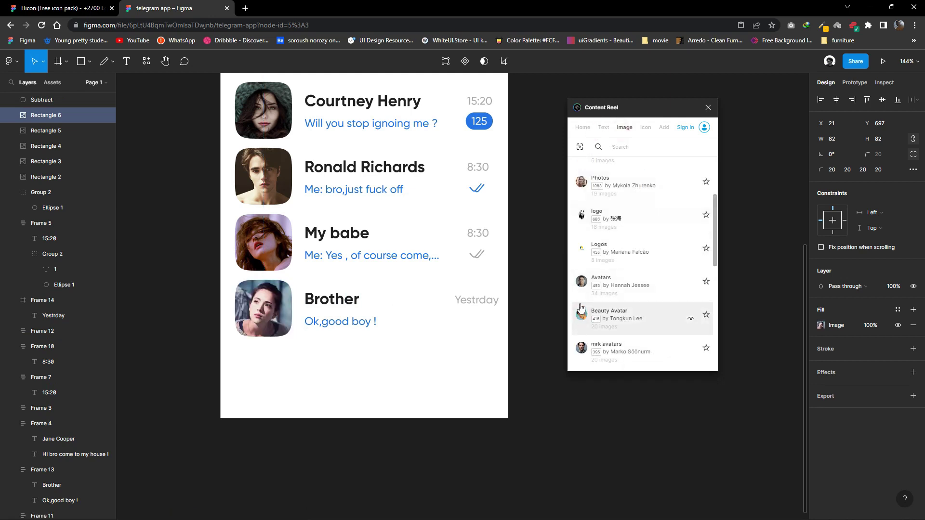
pyautogui.click(671, 321)
pyautogui.click(629, 238)
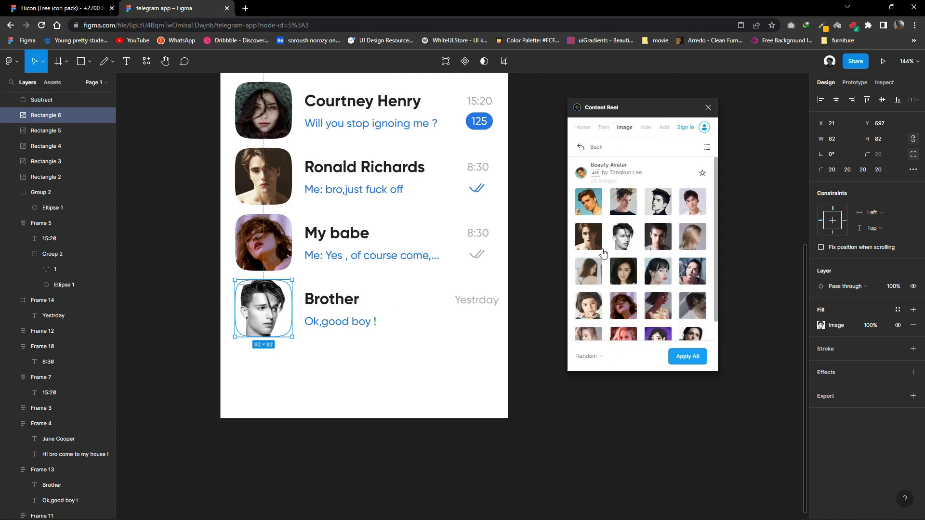
pyautogui.click(491, 345)
# Duplicate the whole Brother row below it.
pyautogui.scroll(-5, 491, 345)
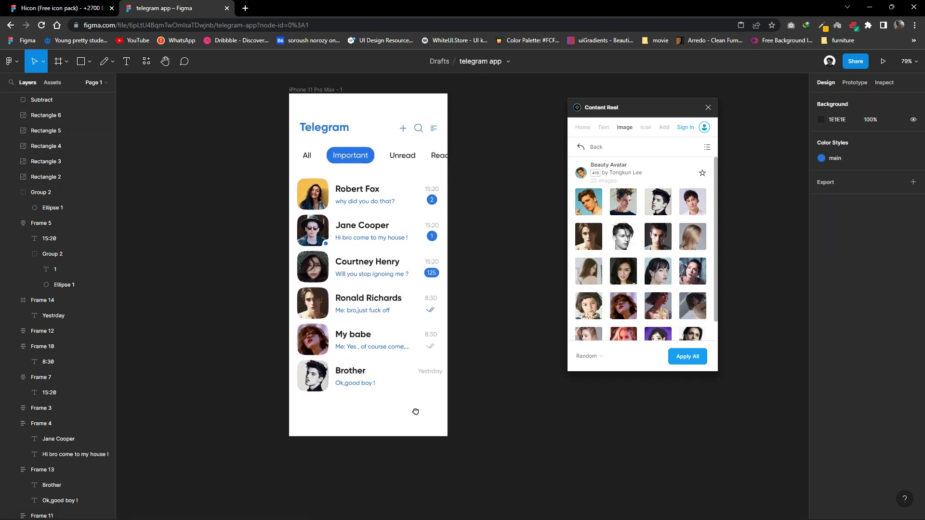
pyautogui.scroll(3, 416, 411)
pyautogui.scroll(2, 454, 377)
pyautogui.moveTo(487, 343); pyautogui.dragTo(284, 306)
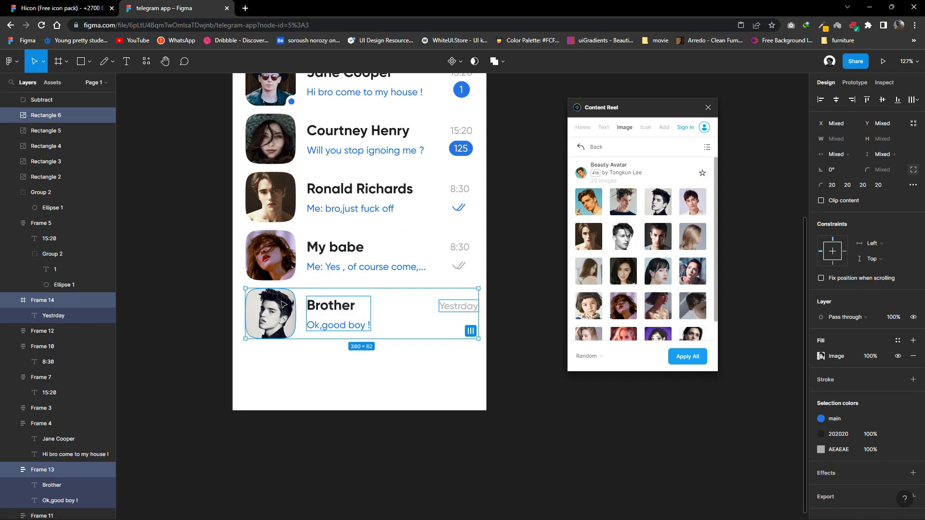
pyautogui.hotkey('ctrl', 'd')
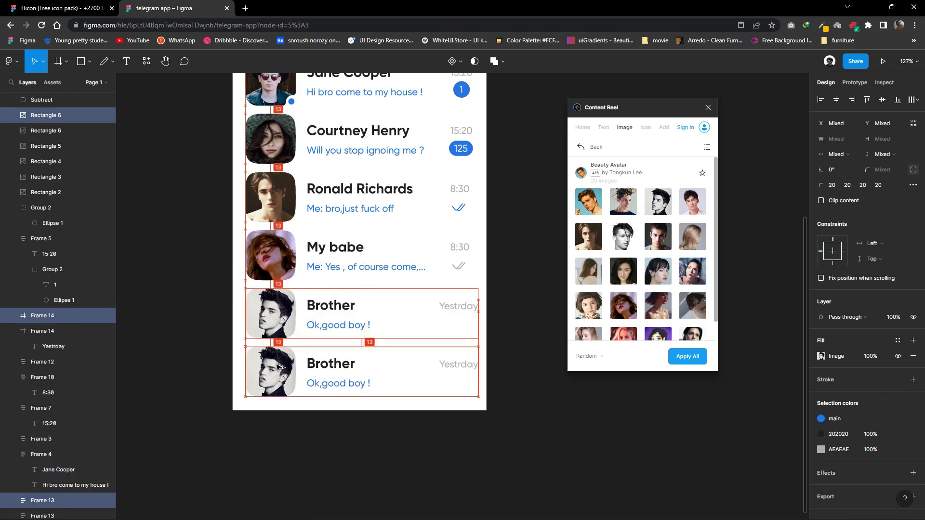
# Give the bottom copy a blonde girl portrait and a random full name (Bessie Cooper).
pyautogui.doubleClick(278, 367)
pyautogui.click(593, 308)
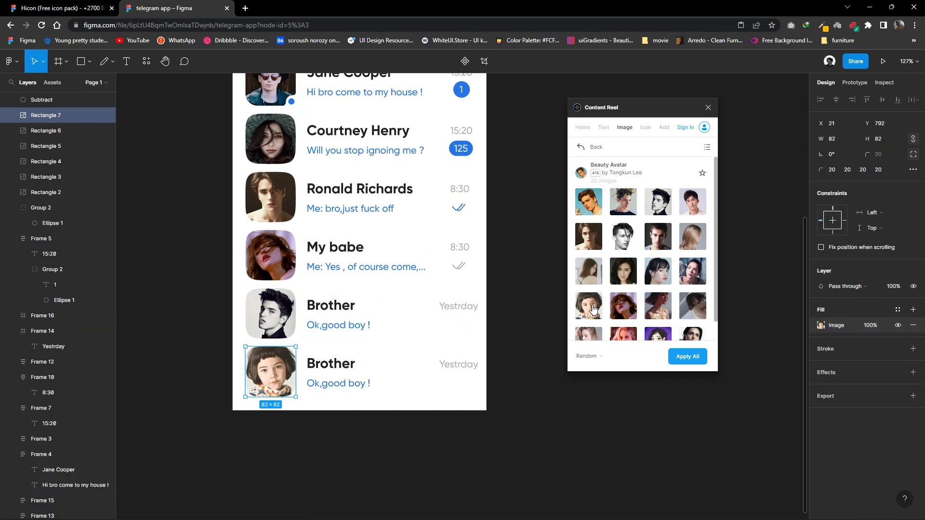
pyautogui.scroll(-1, 628, 318)
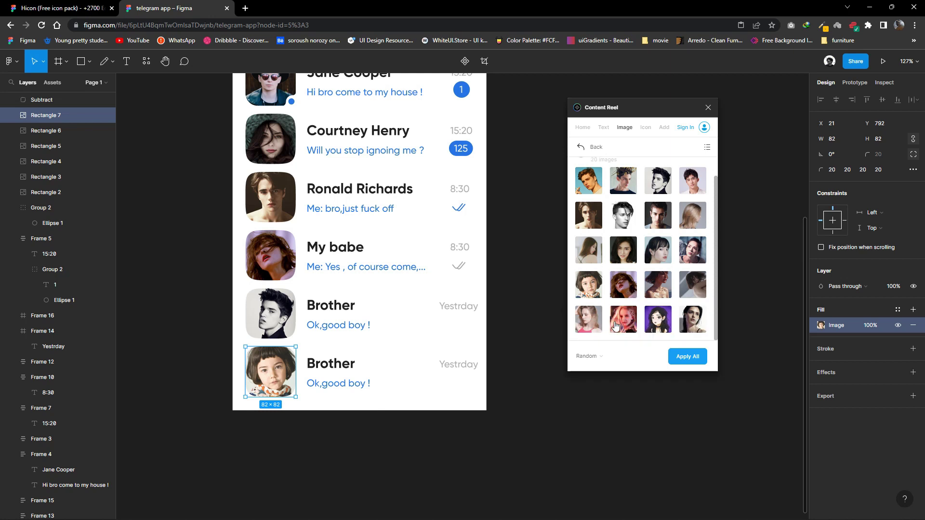
pyautogui.click(596, 327)
pyautogui.click(601, 129)
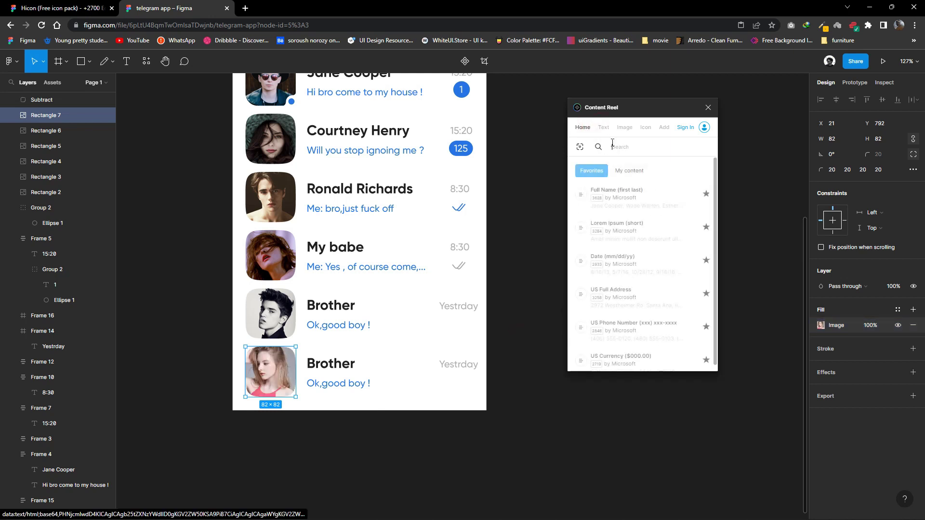
pyautogui.doubleClick(333, 364)
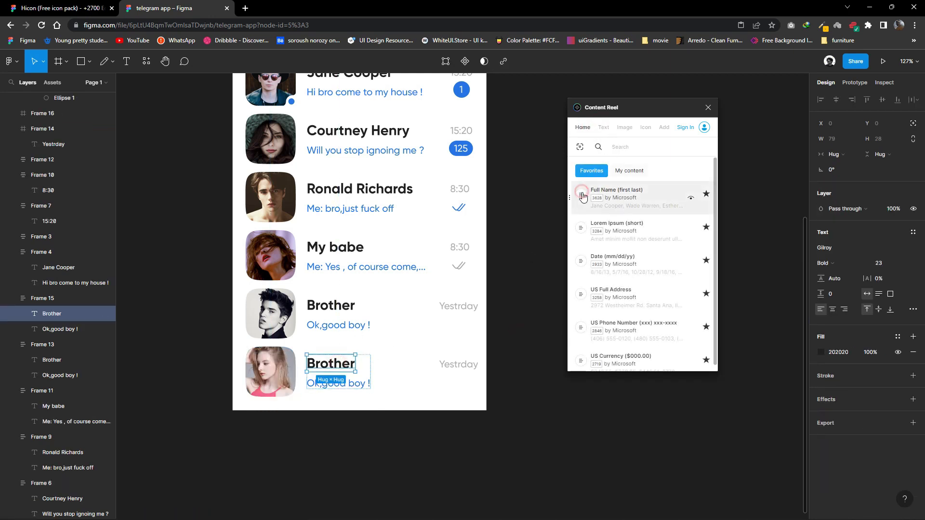
pyautogui.click(602, 193)
pyautogui.doubleClick(346, 384)
pyautogui.click(501, 294)
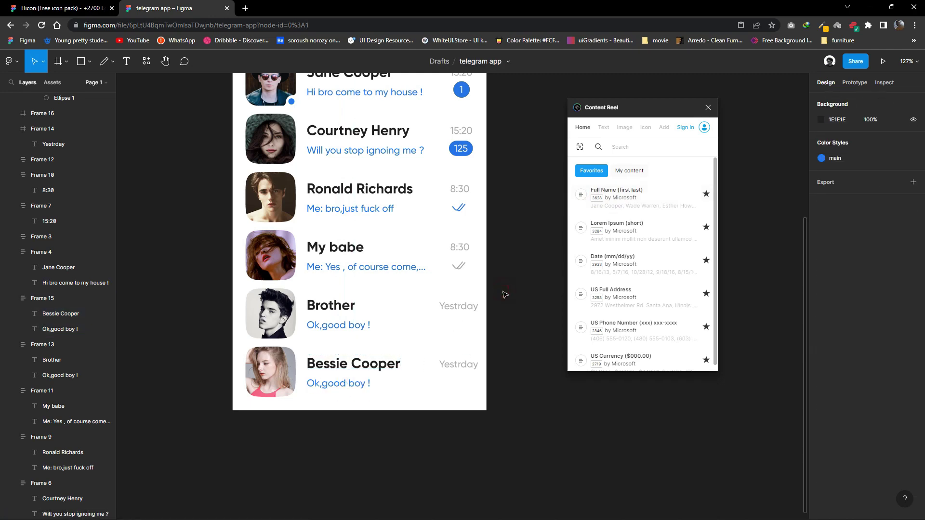
pyautogui.keyDown('ctrl'); pyautogui.scroll(-3, 483, 320); pyautogui.keyUp('ctrl')
pyautogui.keyDown('ctrl'); pyautogui.scroll(1, 403, 331); pyautogui.keyUp('ctrl')
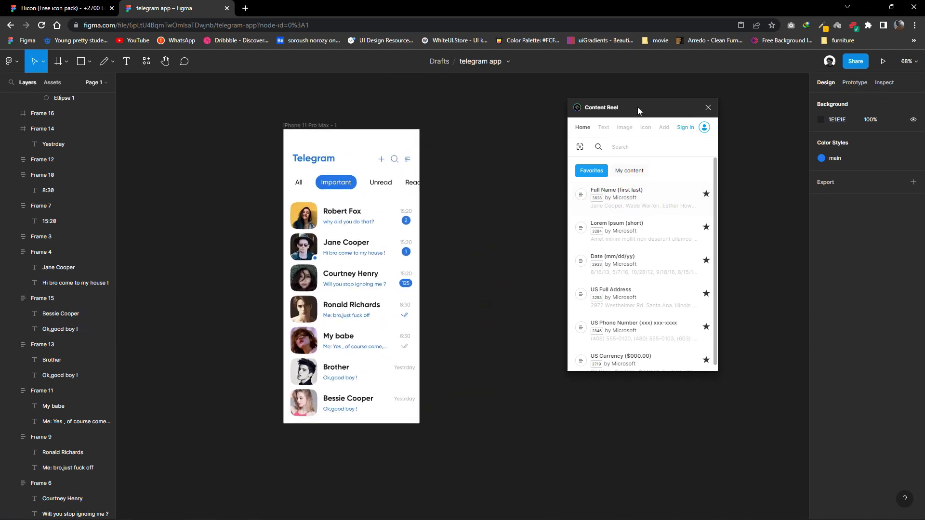
# Duplicate the phone frame to the right, empty the copy, and add a column layout grid.
pyautogui.moveTo(307, 126); pyautogui.dragTo(414, 126)
pyautogui.keyDown('alt'); pyautogui.moveTo(444, 127); pyautogui.dragTo(444, 128); pyautogui.keyUp('alt')
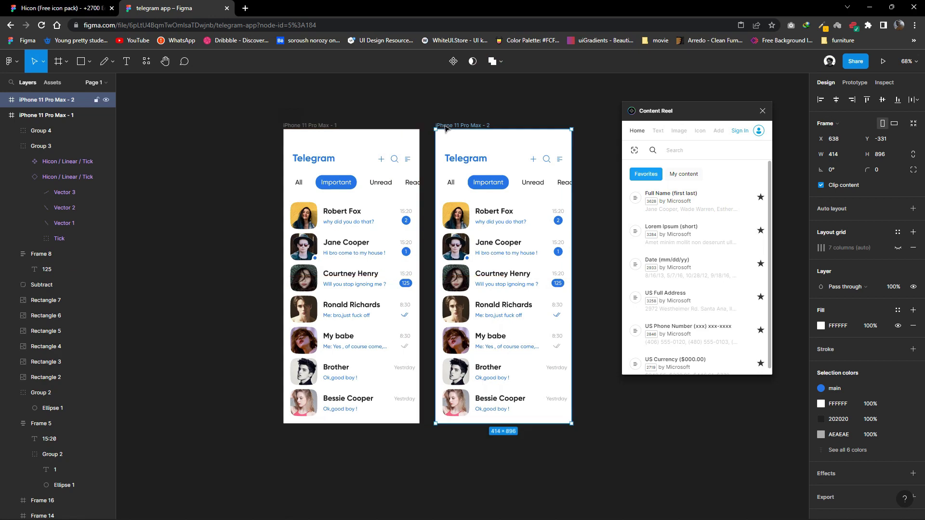
pyautogui.moveTo(432, 420); pyautogui.dragTo(289, 144)
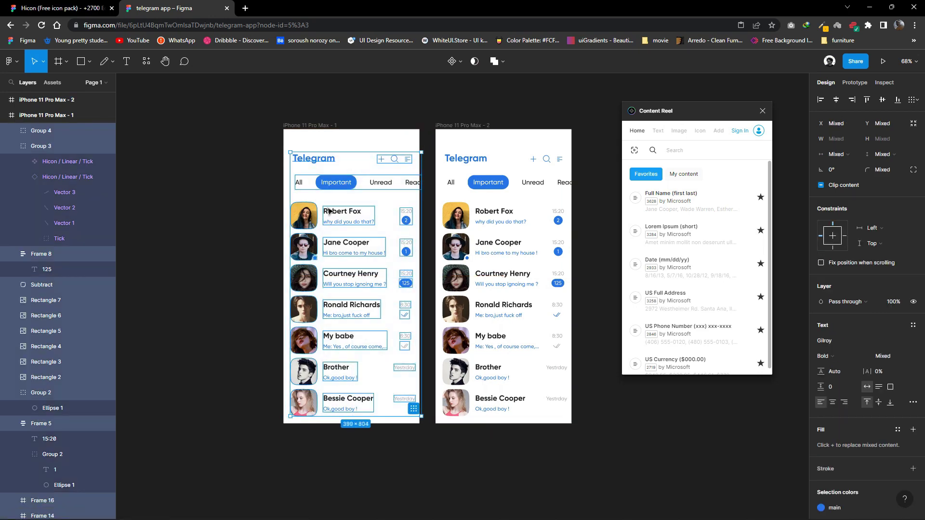
pyautogui.moveTo(333, 216); pyautogui.dragTo(331, 208)
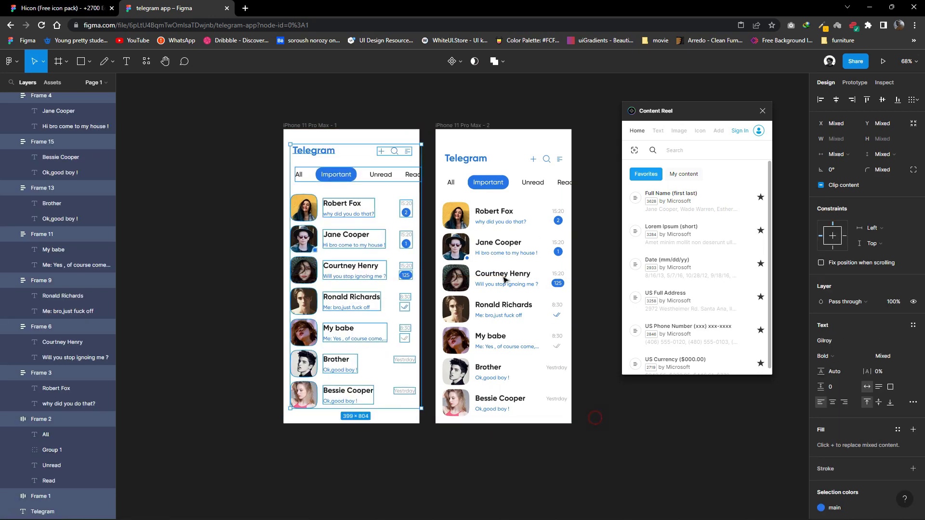
pyautogui.moveTo(504, 279); pyautogui.dragTo(583, 426)
pyautogui.press('Delete')
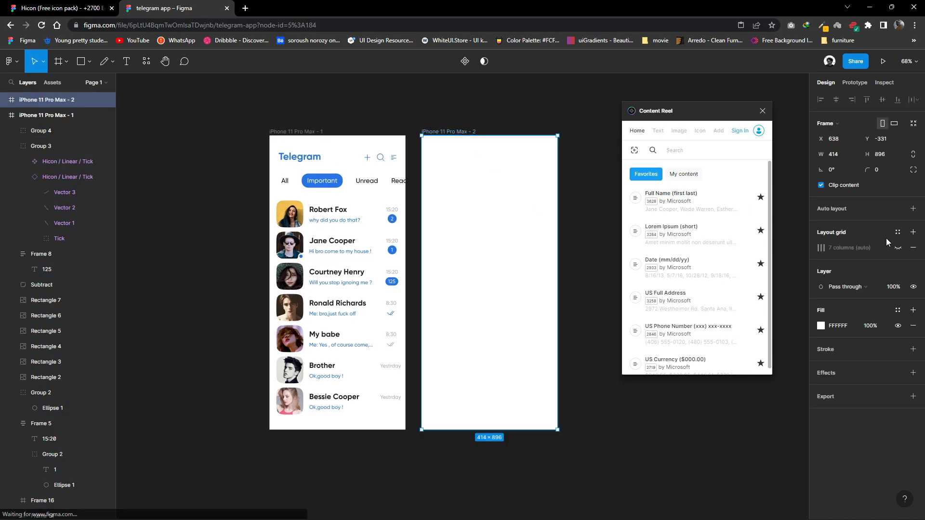
pyautogui.click(898, 248)
# Copy the Hicon Linear Left 2 back-arrow icon from the Hicon pack file.
pyautogui.scroll(3, 419, 212)
pyautogui.hotkey('ctrl', 'shift', 'Tab')
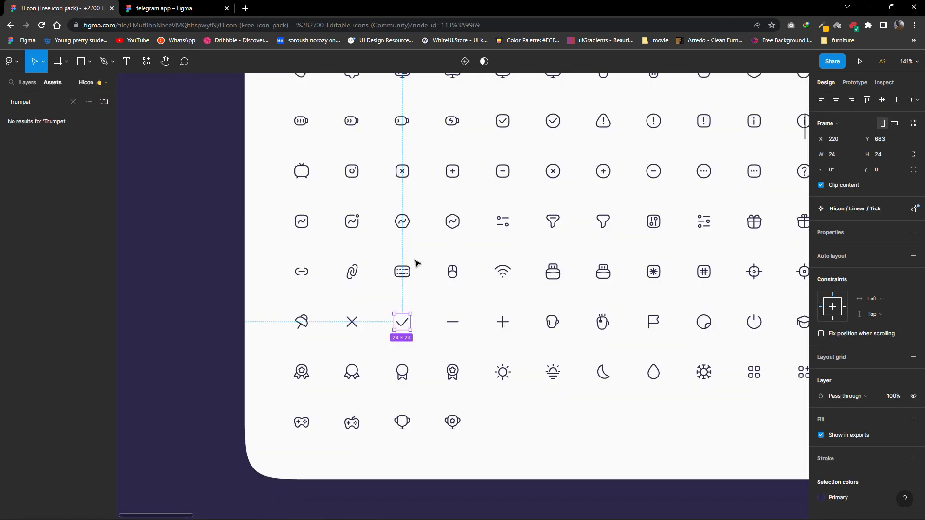
pyautogui.scroll(-2, 416, 262)
pyautogui.hscroll(2, 511, 336)
pyautogui.scroll(3, 489, 309)
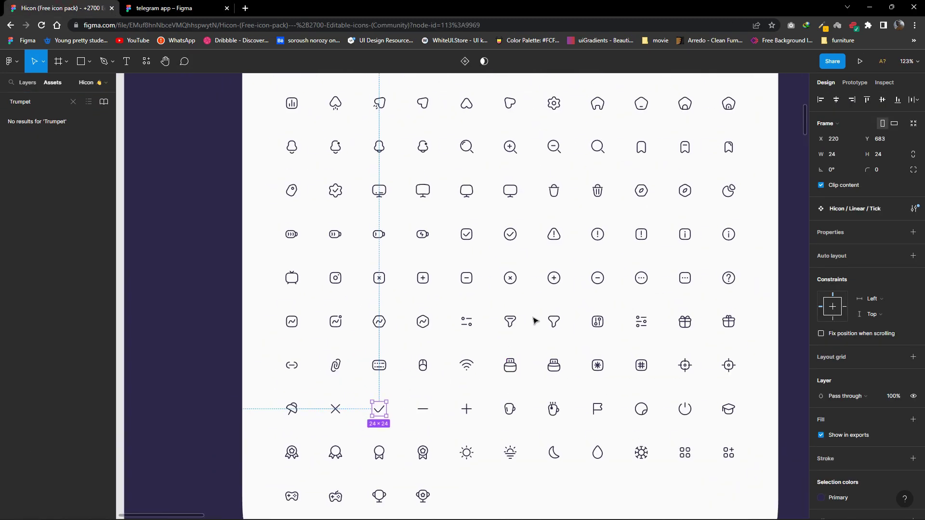
pyautogui.scroll(-5, 533, 320)
pyautogui.scroll(-2, 647, 285)
pyautogui.hscroll(3, 647, 285)
pyautogui.scroll(2, 677, 262)
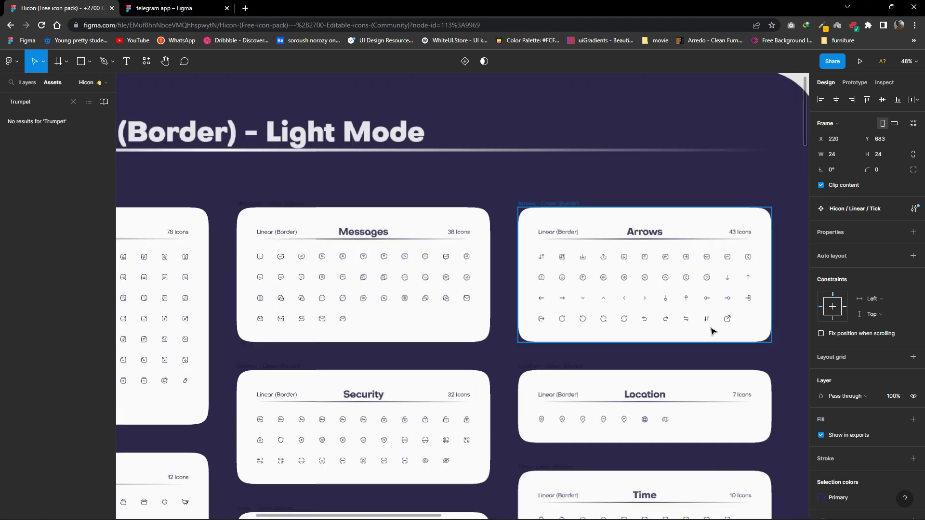
pyautogui.scroll(3, 626, 318)
pyautogui.scroll(3, 533, 304)
pyautogui.click(534, 287)
pyautogui.rightClick(535, 287)
pyautogui.click(540, 160)
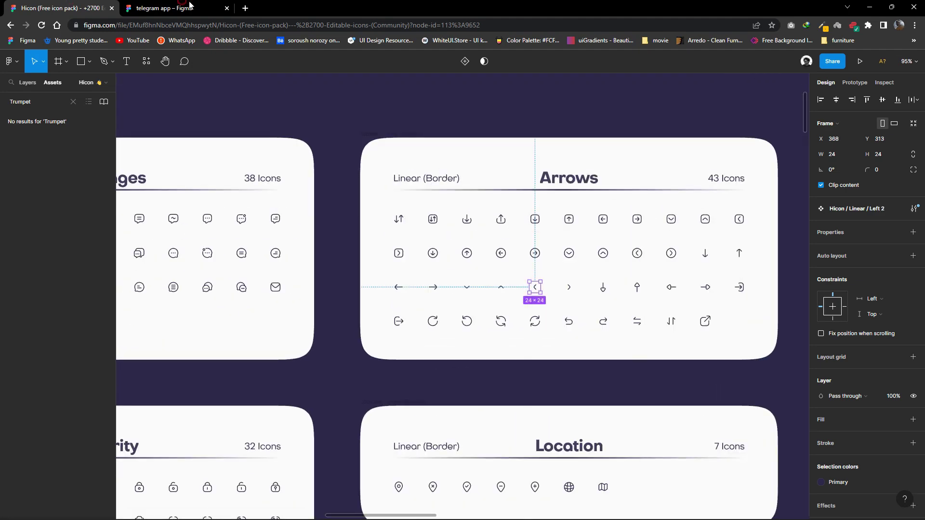
# Paste the Left 2 back arrow into the second iPhone frame.
pyautogui.click(189, 5)
pyautogui.rightClick(456, 141)
pyautogui.click(465, 148)
pyautogui.moveTo(467, 163)
pyautogui.mouseDown()
pyautogui.moveTo(341, 207)
pyautogui.moveTo(401, 201)
pyautogui.mouseUp()
# Place an avatar copy in frame 2 and give it a Beauty Avatar photo.
pyautogui.hscroll(-3, 341, 207)
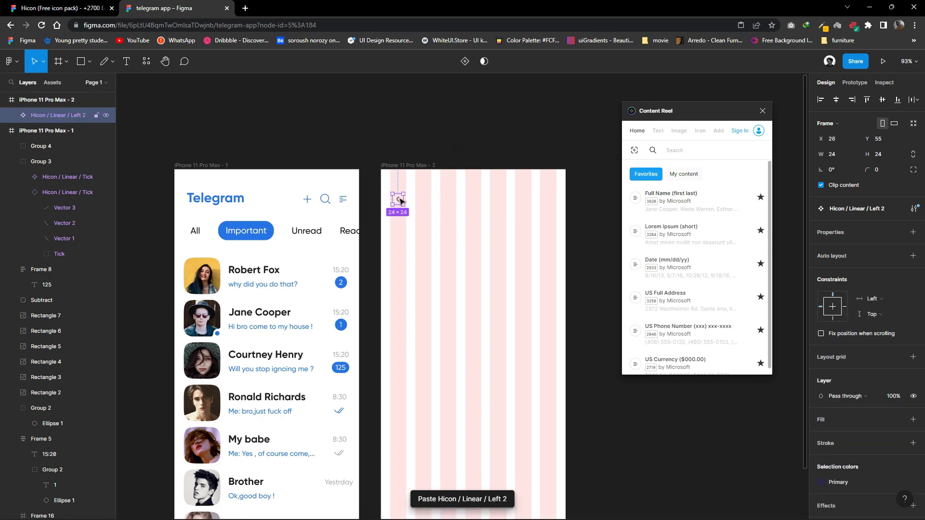
pyautogui.scroll(-2, 411, 241)
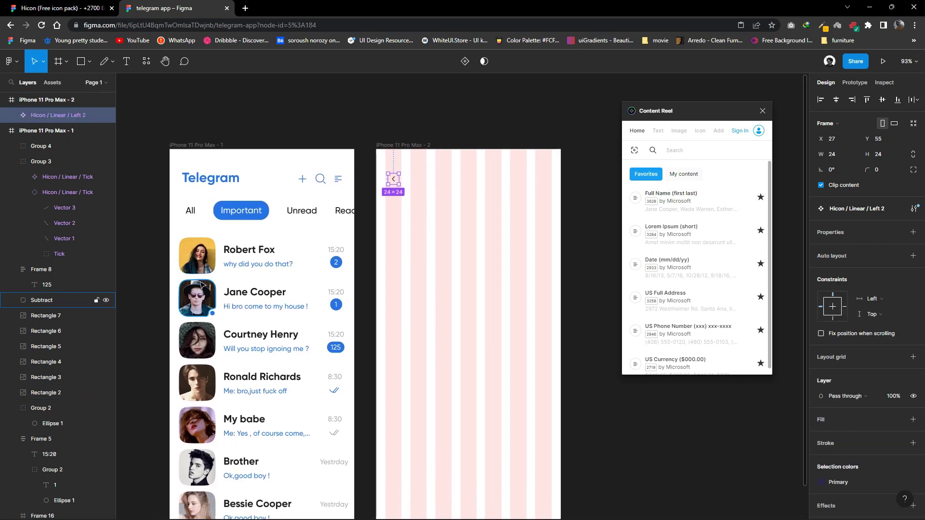
pyautogui.moveTo(198, 255); pyautogui.dragTo(417, 182)
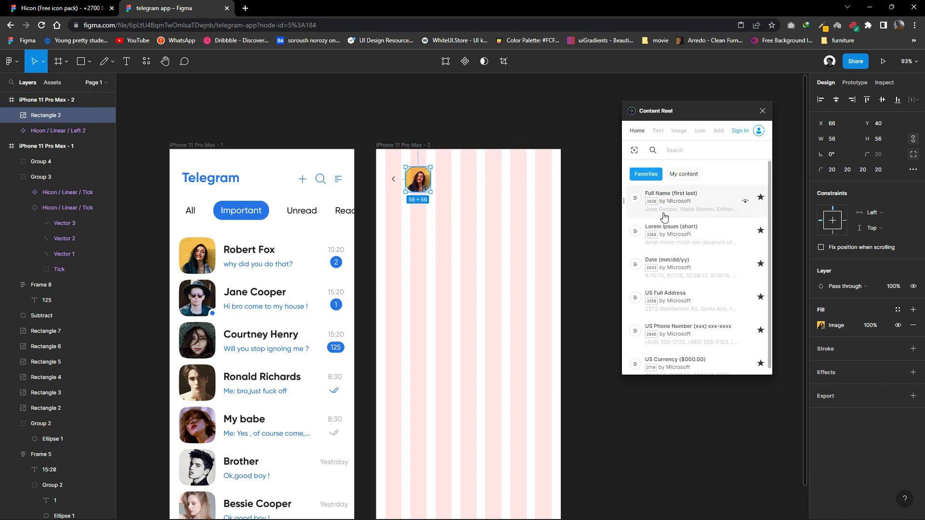
pyautogui.click(684, 133)
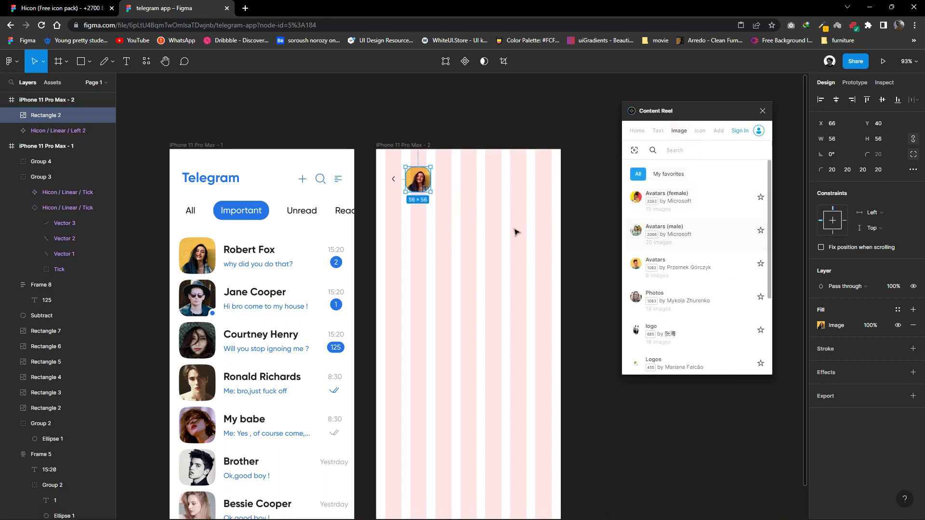
pyautogui.click(480, 230)
pyautogui.scroll(-3, 704, 260)
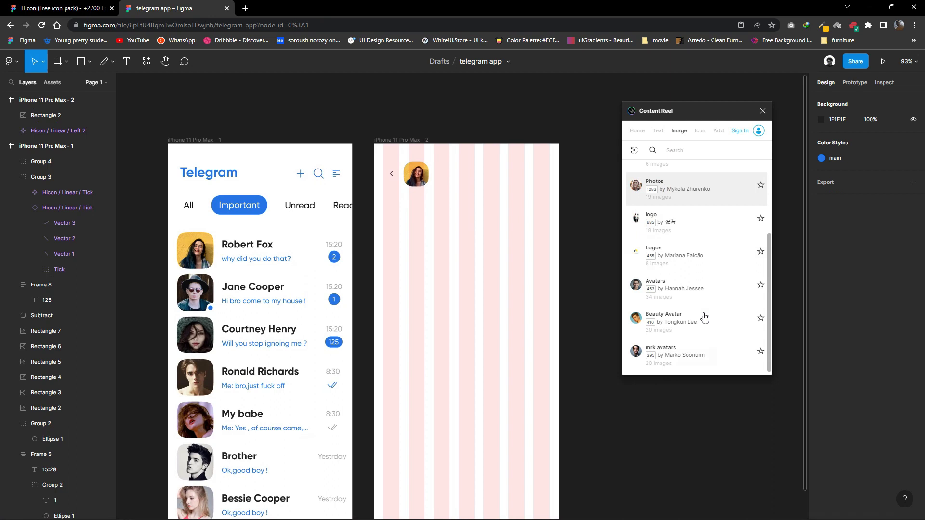
pyautogui.click(745, 263)
pyautogui.scroll(-1, 734, 320)
pyautogui.click(734, 321)
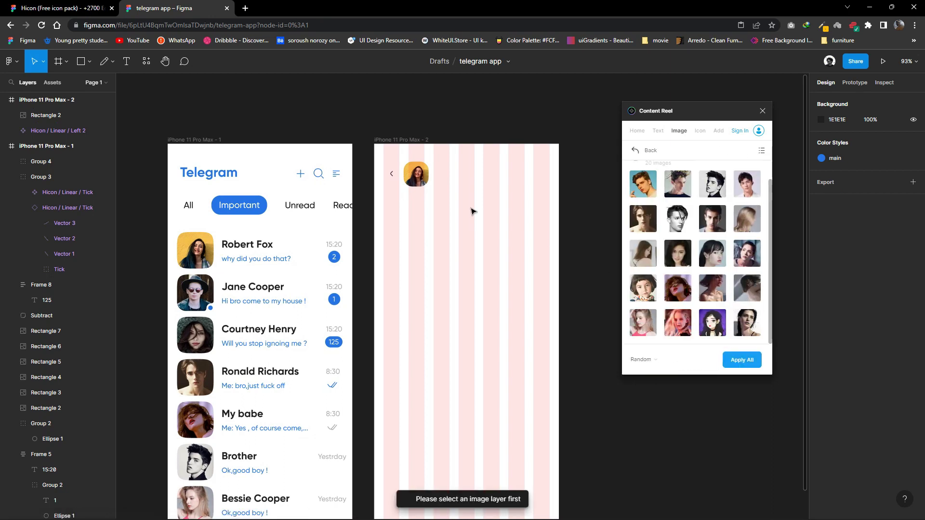
pyautogui.click(425, 186)
# Move the My babe name beside the avatar and set its font size to 20.
pyautogui.hscroll(1, 338, 299)
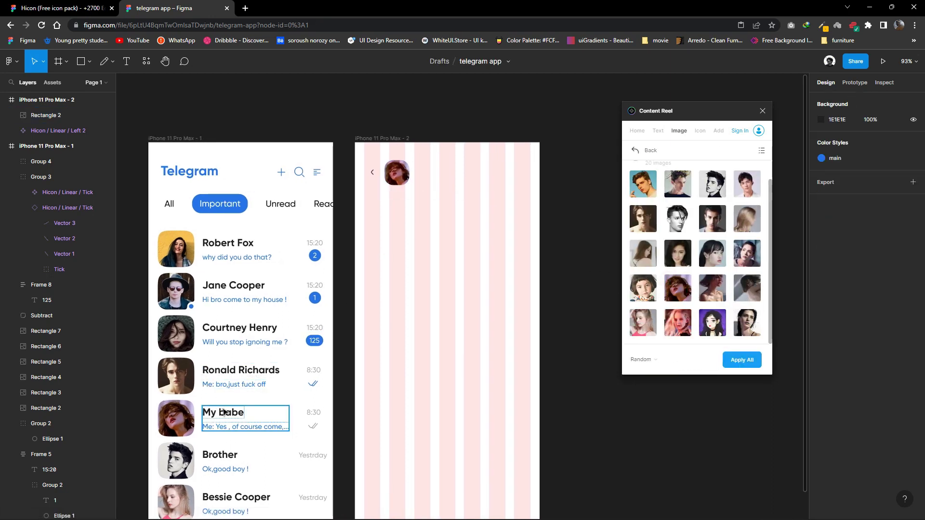
pyautogui.click(222, 408)
pyautogui.doubleClick(222, 417)
pyautogui.moveTo(222, 417); pyautogui.dragTo(413, 170)
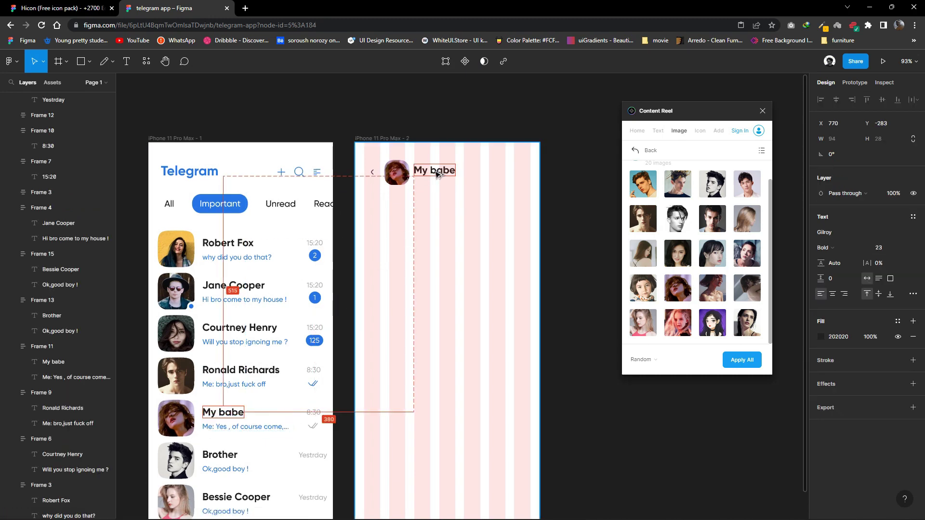
pyautogui.hotkey('ctrl', 'z')
pyautogui.press('Tab')
pyautogui.hotkey('shift', 'Tab')
pyautogui.hscroll(1, 354, 296)
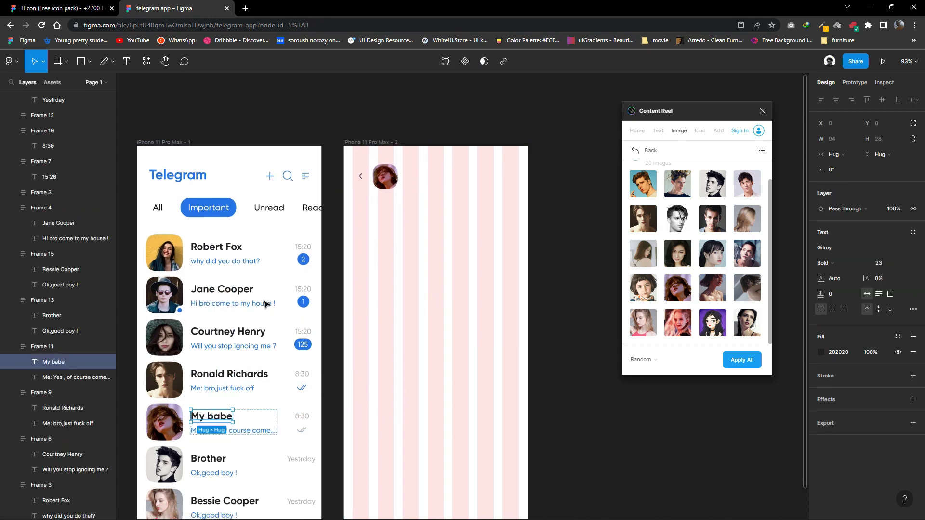
pyautogui.moveTo(212, 416)
pyautogui.mouseDown()
pyautogui.moveTo(424, 284)
pyautogui.moveTo(424, 227)
pyautogui.moveTo(444, 188)
pyautogui.mouseUp()
pyautogui.click(878, 325)
pyautogui.write('20')
pyautogui.press('Return')
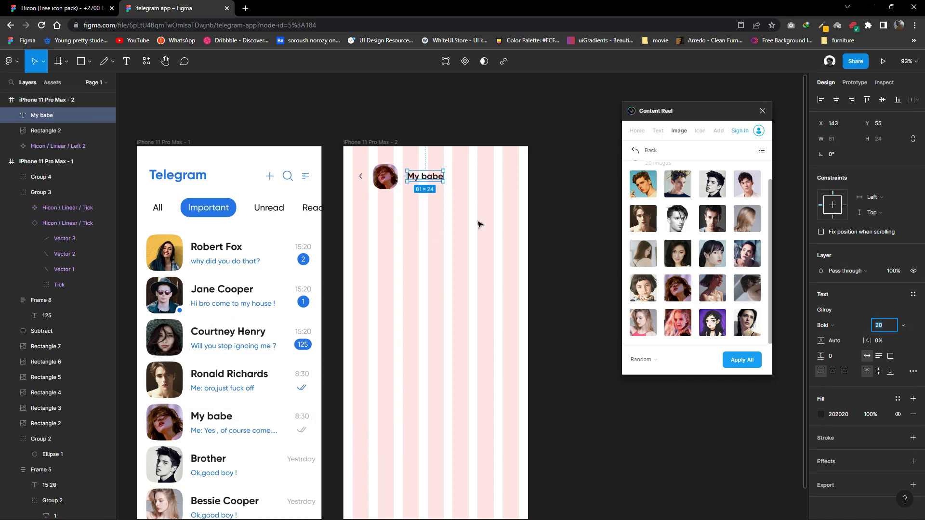
pyautogui.press('Escape')
pyautogui.press('Escape')
# Duplicate the name as 'Online' in blue main style, Medium weight, size 18.
pyautogui.scroll(3, 428, 186)
pyautogui.click(412, 169)
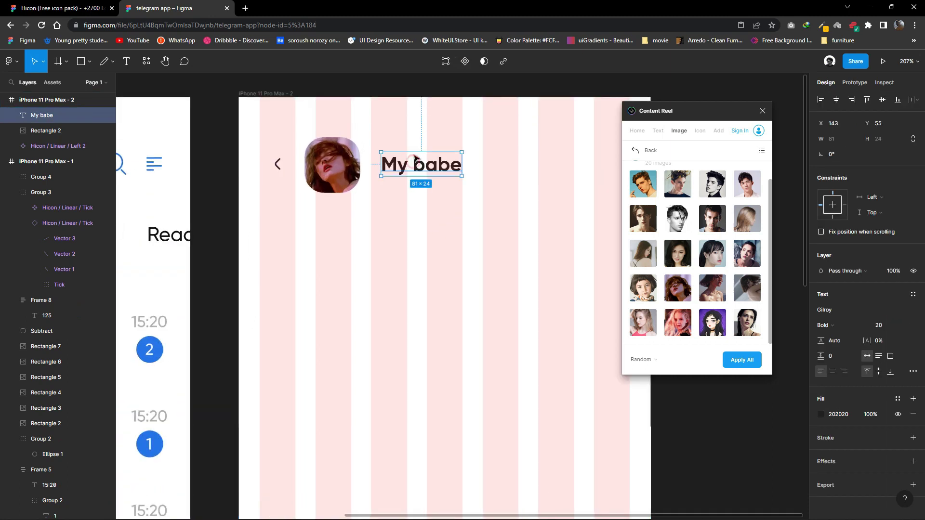
pyautogui.moveTo(414, 166); pyautogui.dragTo(419, 187)
pyautogui.doubleClick(419, 187)
pyautogui.write('Online')
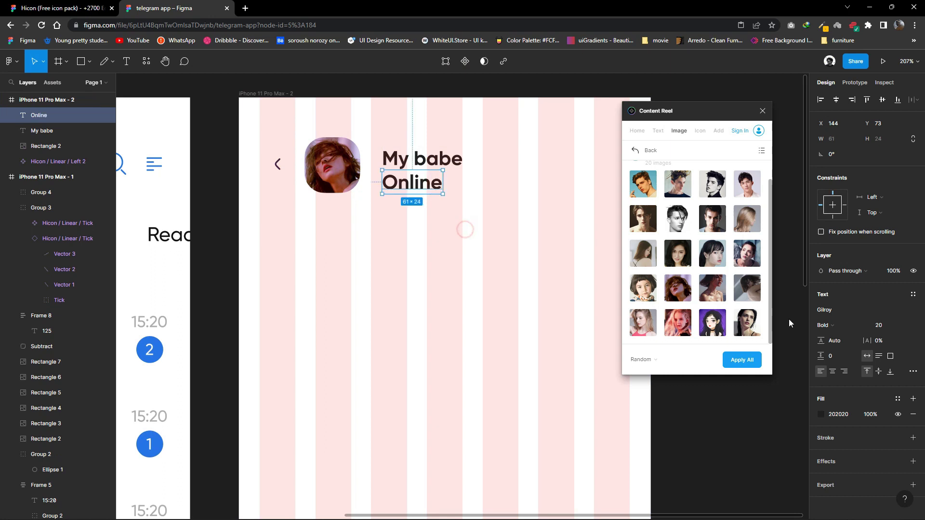
pyautogui.click(898, 399)
pyautogui.click(828, 458)
pyautogui.click(825, 325)
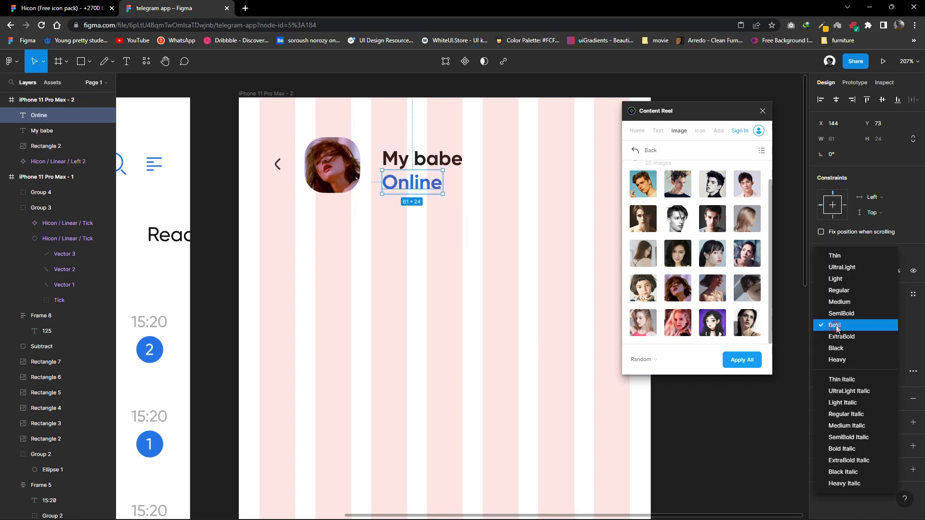
pyautogui.click(834, 307)
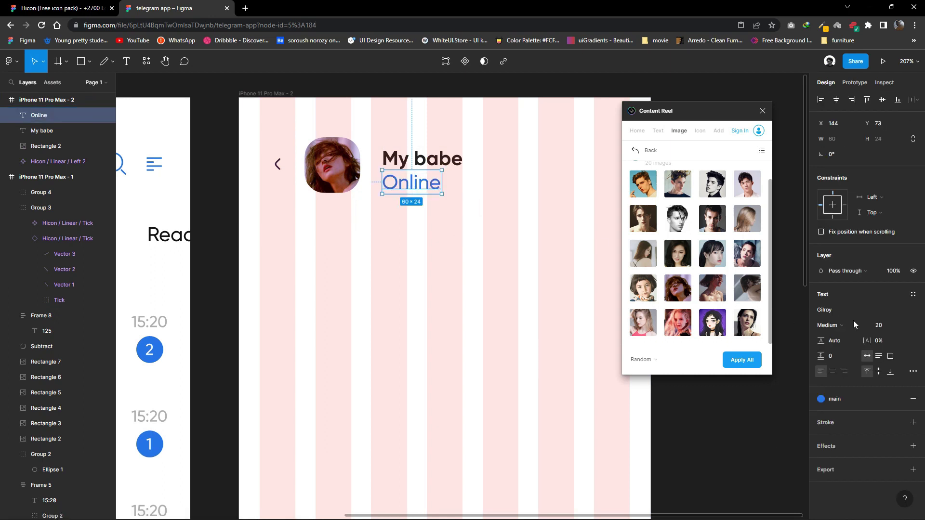
pyautogui.click(886, 326)
pyautogui.write('18')
pyautogui.press('Return')
# Nudge My babe up and wrap both header texts in an auto layout.
pyautogui.click(414, 159)
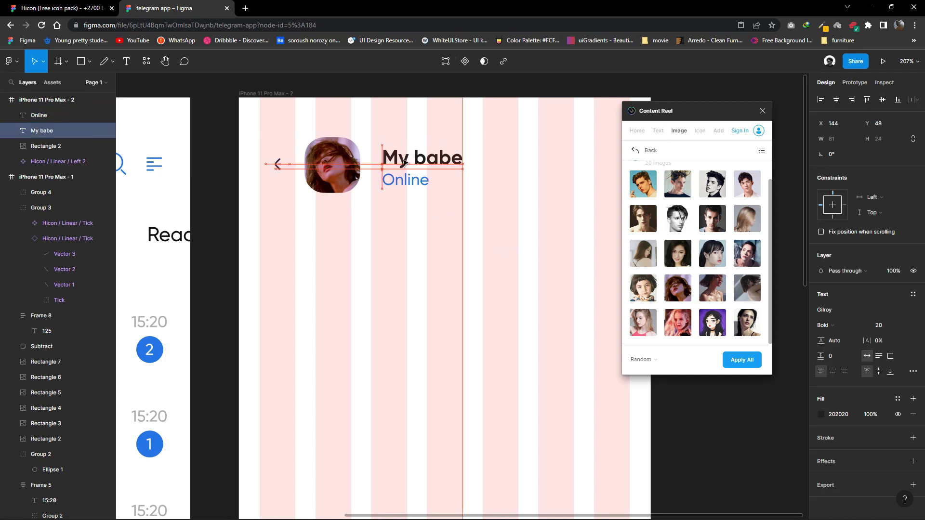
pyautogui.press('Up')
pyautogui.press('Up')
pyautogui.press('Up')
pyautogui.keyDown('shift'); pyautogui.click(408, 186); pyautogui.keyUp('shift')
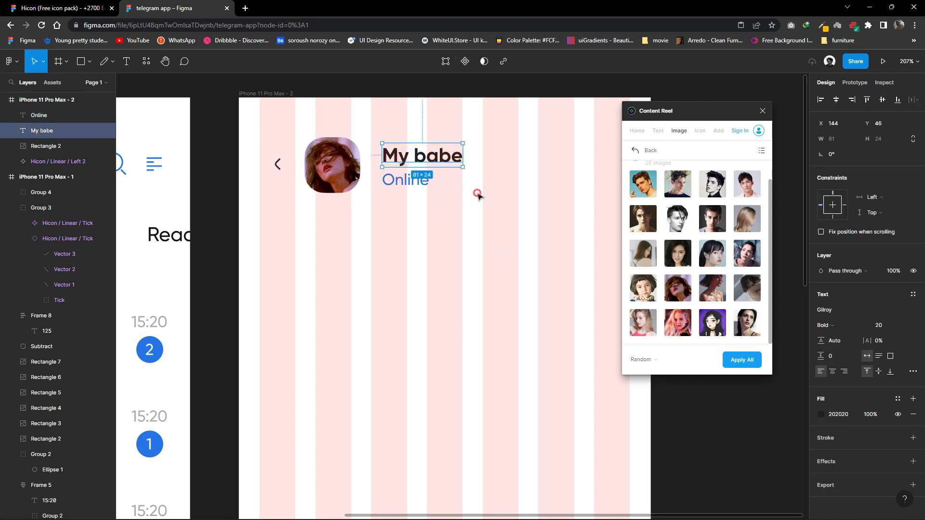
pyautogui.scroll(2, 476, 194)
pyautogui.moveTo(456, 210); pyautogui.dragTo(388, 171)
pyautogui.rightClick(388, 171)
pyautogui.click(418, 270)
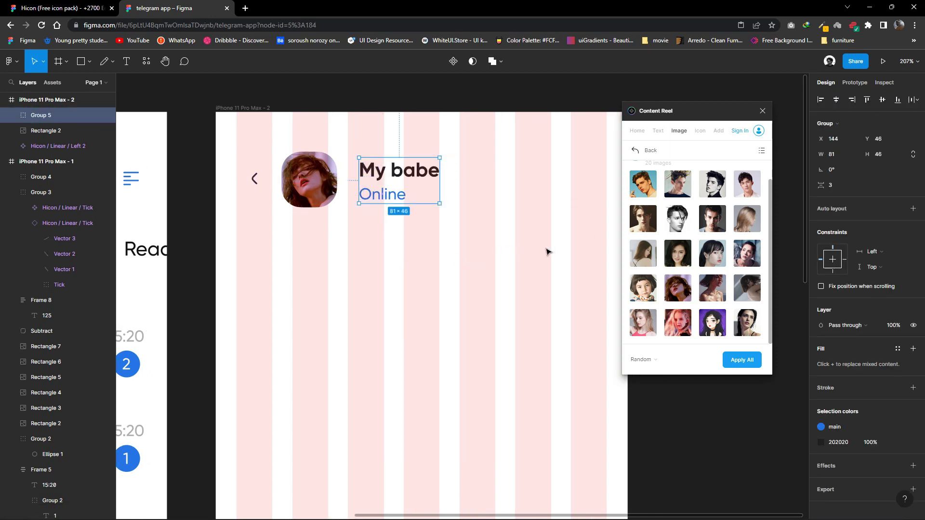
# Copy the Menu Candy Box icon from the Hicon pack file.
pyautogui.hotkey('ctrl', 'shift', 'Tab')
pyautogui.scroll(-3, 248, 106)
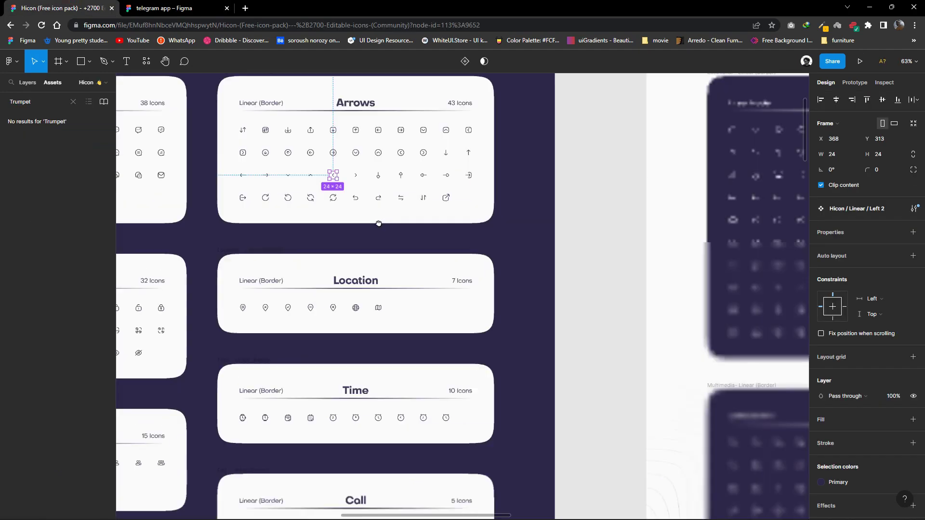
pyautogui.scroll(-3, 353, 222)
pyautogui.scroll(-5, 510, 289)
pyautogui.scroll(-2, 530, 414)
pyautogui.scroll(3, 698, 426)
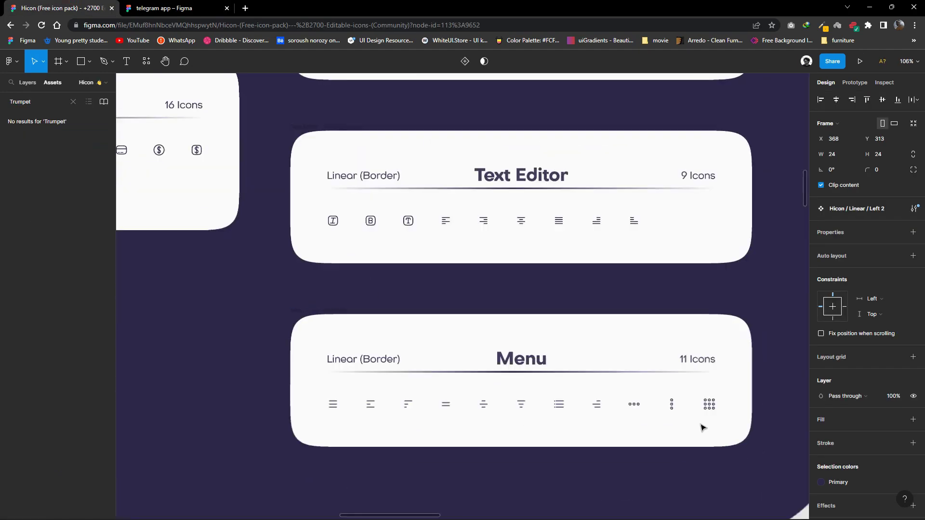
pyautogui.rightClick(710, 407)
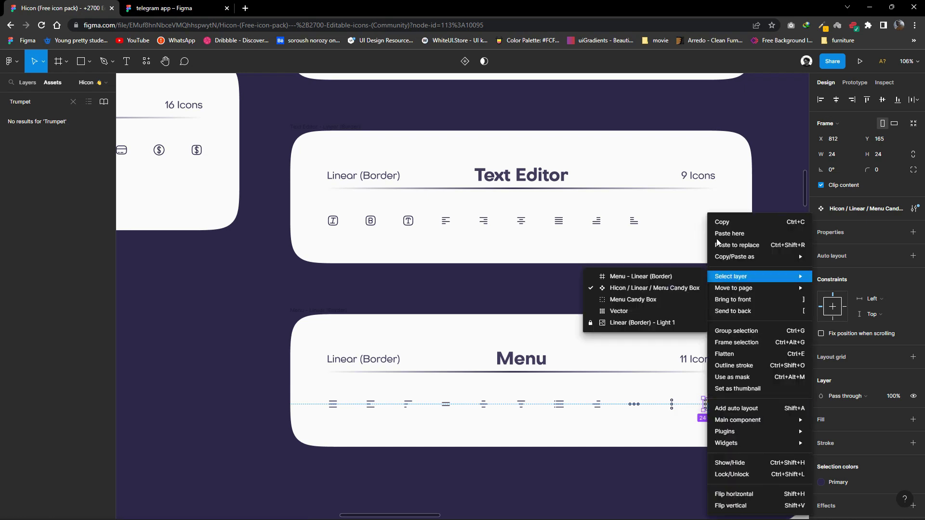
pyautogui.click(732, 224)
# Paste the Menu Candy Box icon top-right in frame 2's header, coloured blue main style.
pyautogui.hotkey('ctrl', 'Tab')
pyautogui.rightClick(460, 226)
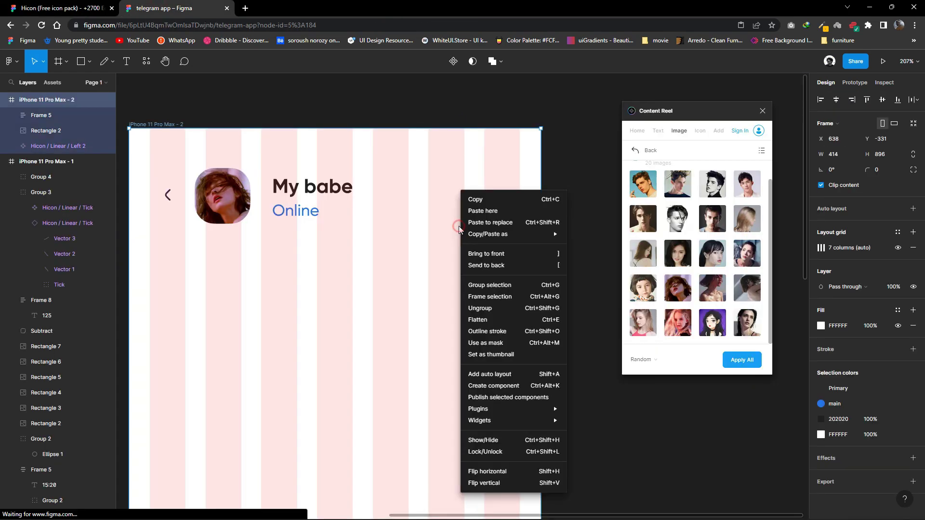
pyautogui.click(477, 233)
pyautogui.moveTo(490, 230); pyautogui.dragTo(508, 202)
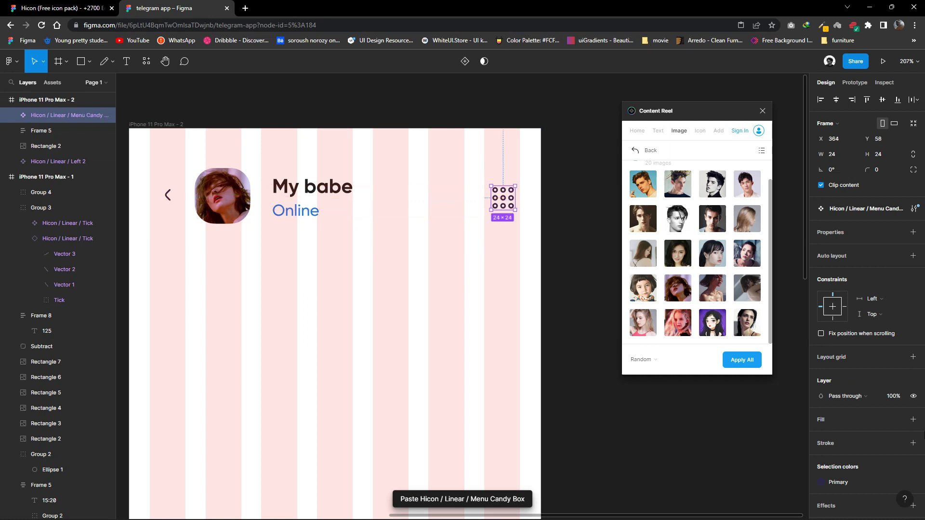
pyautogui.click(897, 482)
pyautogui.click(713, 501)
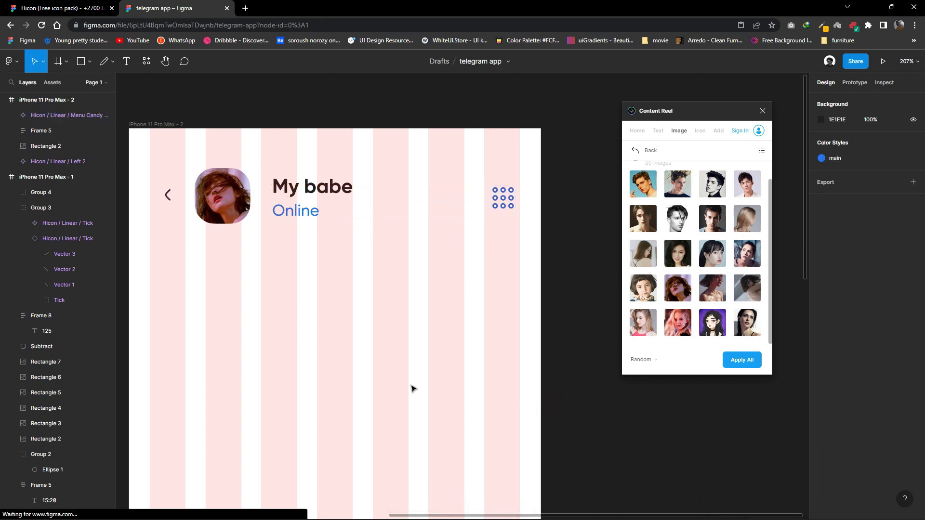
# Colour the back-arrow icon with the blue colour style.
pyautogui.scroll(-2, 295, 344)
pyautogui.click(203, 224)
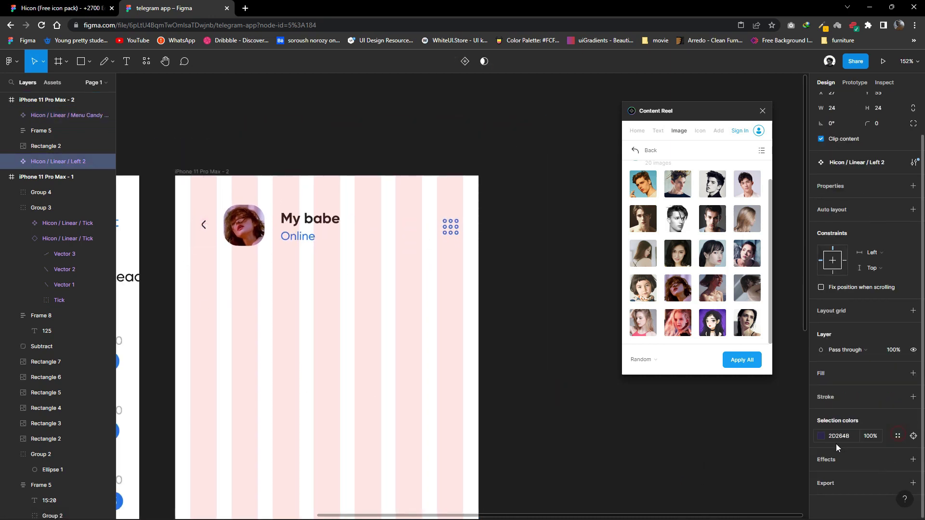
pyautogui.click(897, 436)
pyautogui.click(599, 407)
pyautogui.click(345, 367)
# Duplicate the Online text and move the copy below the chat header.
pyautogui.scroll(-1, 365, 369)
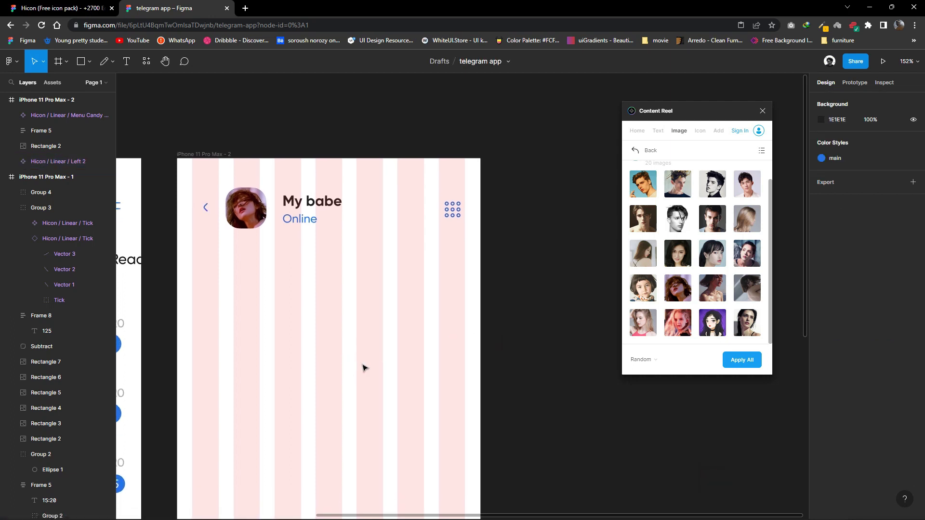
pyautogui.scroll(-2, 381, 320)
pyautogui.hscroll(-3, 381, 320)
pyautogui.doubleClick(360, 188)
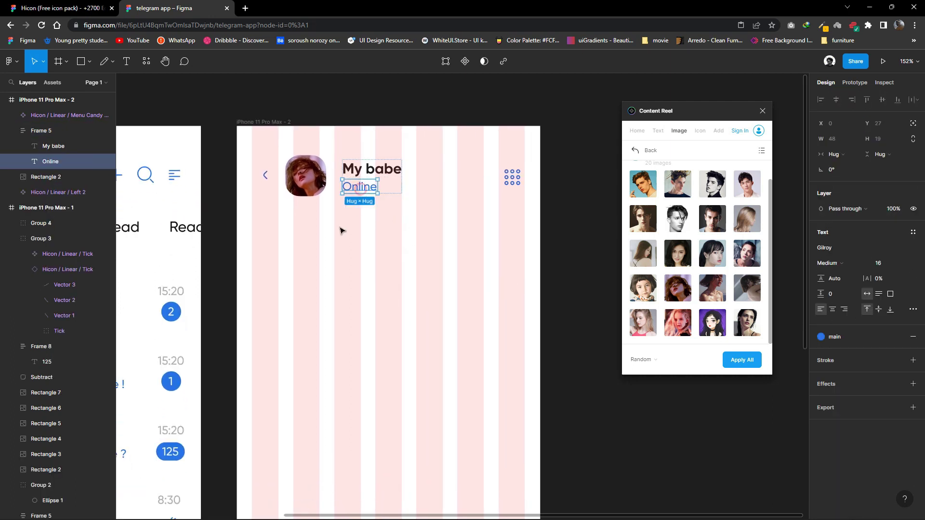
pyautogui.hotkey('ctrl', 'd')
pyautogui.moveTo(359, 202); pyautogui.dragTo(340, 233)
# Replace the copy with the 'Hi, son, how are you doing?' message and shift it left.
pyautogui.doubleClick(326, 249)
pyautogui.hotkey('ctrl', 'v')
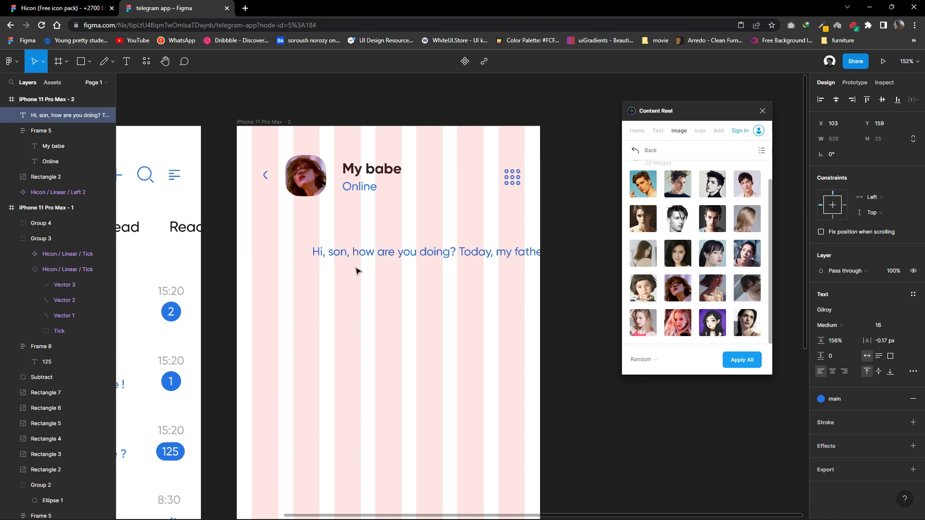
pyautogui.press('Escape')
pyautogui.keyDown('ctrl'); pyautogui.scroll(-5, 359, 273); pyautogui.keyUp('ctrl')
pyautogui.moveTo(502, 289)
pyautogui.mouseDown()
pyautogui.moveTo(473, 301)
pyautogui.moveTo(453, 289)
pyautogui.moveTo(335, 290)
pyautogui.moveTo(319, 266)
pyautogui.mouseUp()
pyautogui.keyDown('ctrl'); pyautogui.scroll(3, 317, 273); pyautogui.keyUp('ctrl')
pyautogui.press('Escape')
# Draw a rectangle behind the message and fill it with the main blue style.
pyautogui.click(89, 61)
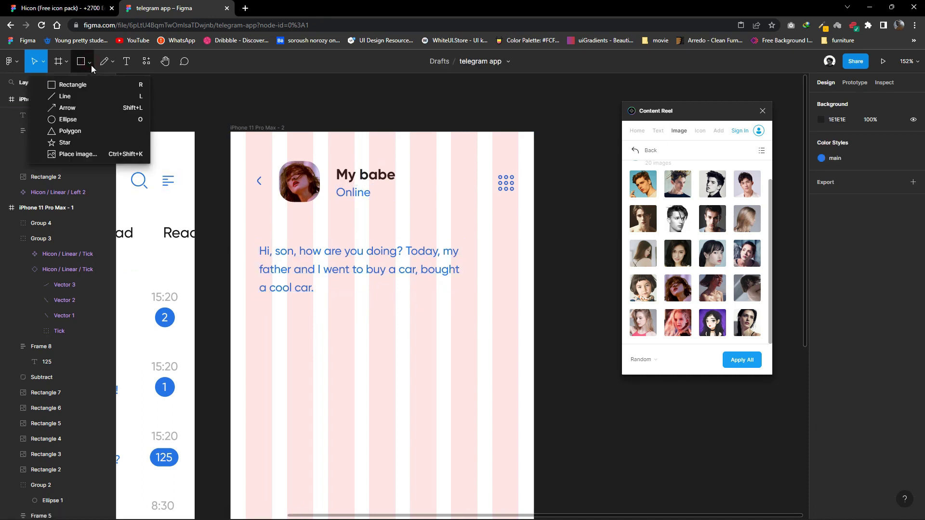
pyautogui.click(78, 89)
pyautogui.moveTo(257, 226)
pyautogui.mouseDown()
pyautogui.moveTo(425, 306)
pyautogui.moveTo(484, 320)
pyautogui.moveTo(438, 312)
pyautogui.mouseUp()
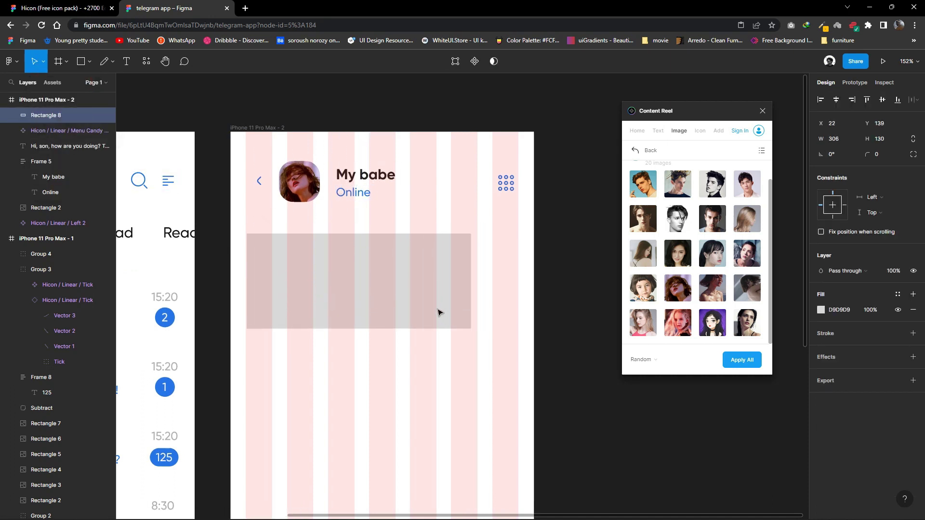
pyautogui.rightClick(400, 301)
pyautogui.click(425, 322)
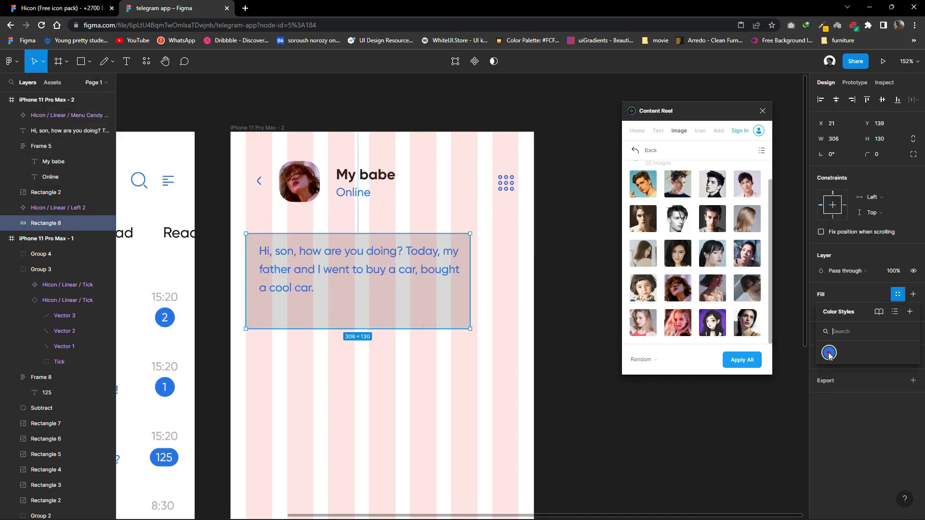
pyautogui.click(428, 271)
# Make the message text white.
pyautogui.click(821, 414)
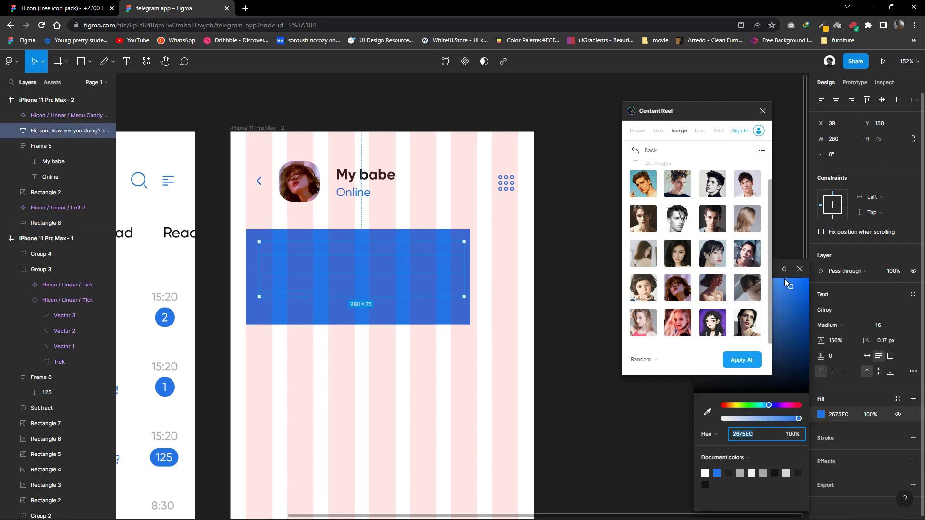
pyautogui.click(809, 303)
pyautogui.moveTo(771, 103); pyautogui.dragTo(697, 113)
pyautogui.click(689, 120)
pyautogui.hotkey('ctrl', 'z')
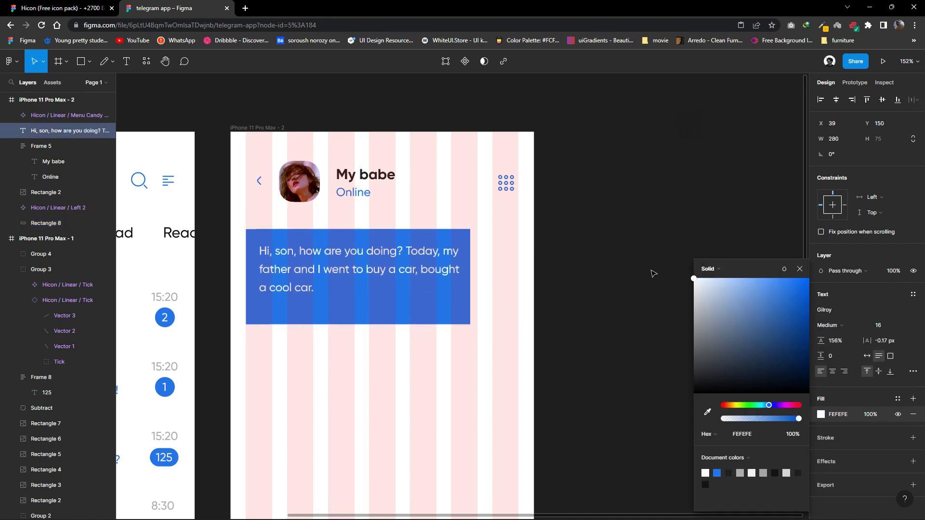
# Give the blue bubble independent corner radii of 35, 35, 35 and 10.
pyautogui.click(657, 271)
pyautogui.click(913, 154)
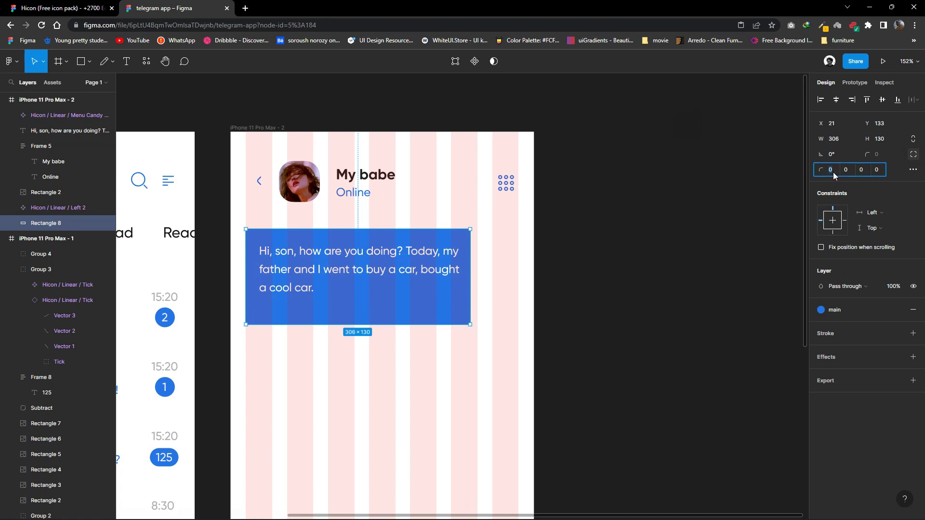
pyautogui.write('10')
pyautogui.press('Return')
pyautogui.write('35')
pyautogui.click(846, 170)
pyautogui.write('35')
pyautogui.click(861, 172)
pyautogui.write('5')
pyautogui.press('Return')
pyautogui.write('10')
pyautogui.press('Return')
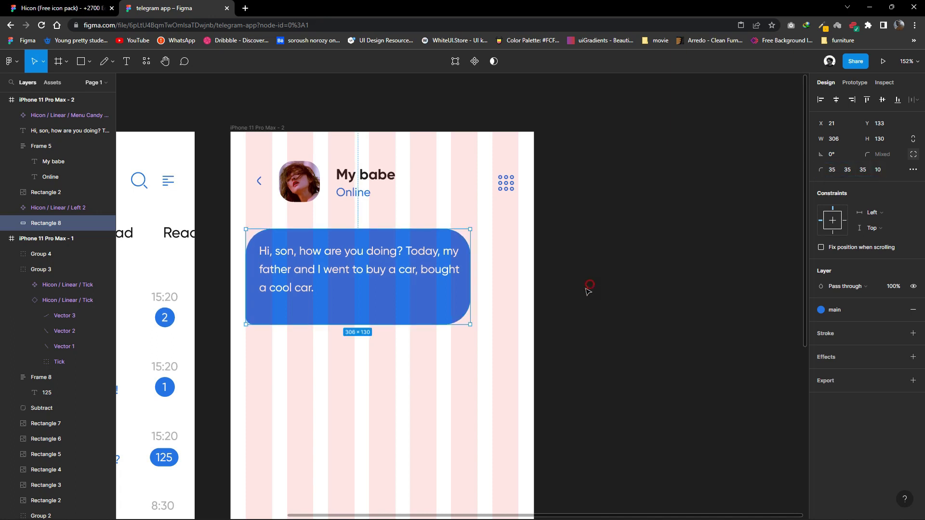
# Align the bubble and wrap it with its text in an auto-layout frame.
pyautogui.moveTo(379, 308)
pyautogui.mouseDown()
pyautogui.moveTo(383, 299)
pyautogui.moveTo(364, 284)
pyautogui.mouseUp()
pyautogui.click(472, 336)
pyautogui.moveTo(472, 336); pyautogui.dragTo(244, 223)
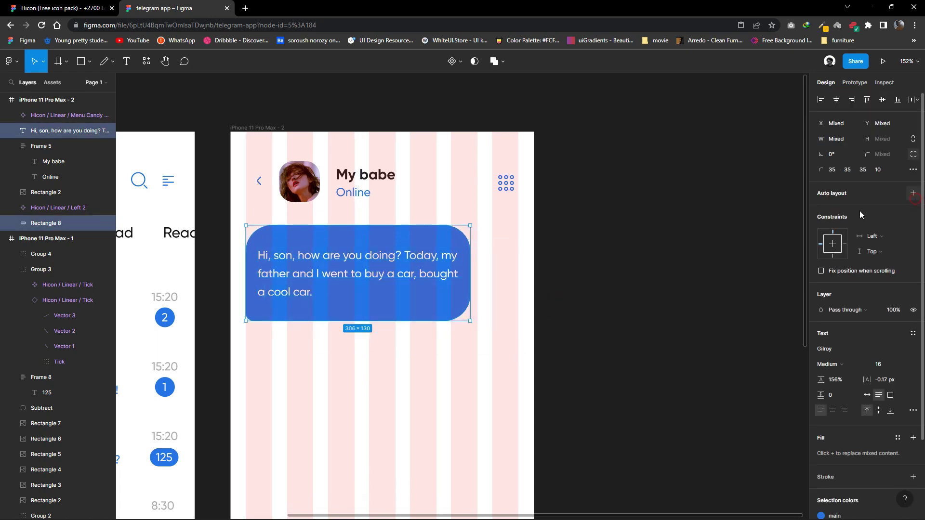
pyautogui.hotkey('shift', 'a')
# Duplicate the message bubble frame below and to the right.
pyautogui.click(438, 376)
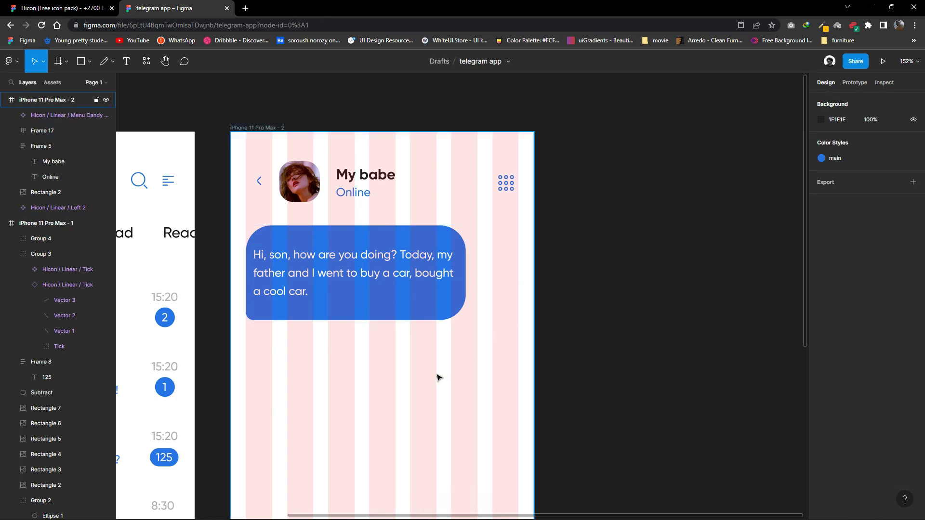
pyautogui.keyDown('ctrl'); pyautogui.scroll(-3, 443, 373); pyautogui.keyUp('ctrl')
pyautogui.keyDown('ctrl'); pyautogui.scroll(-1, 433, 374); pyautogui.keyUp('ctrl')
pyautogui.keyDown('ctrl'); pyautogui.scroll(2, 424, 372); pyautogui.keyUp('ctrl')
pyautogui.click(374, 299)
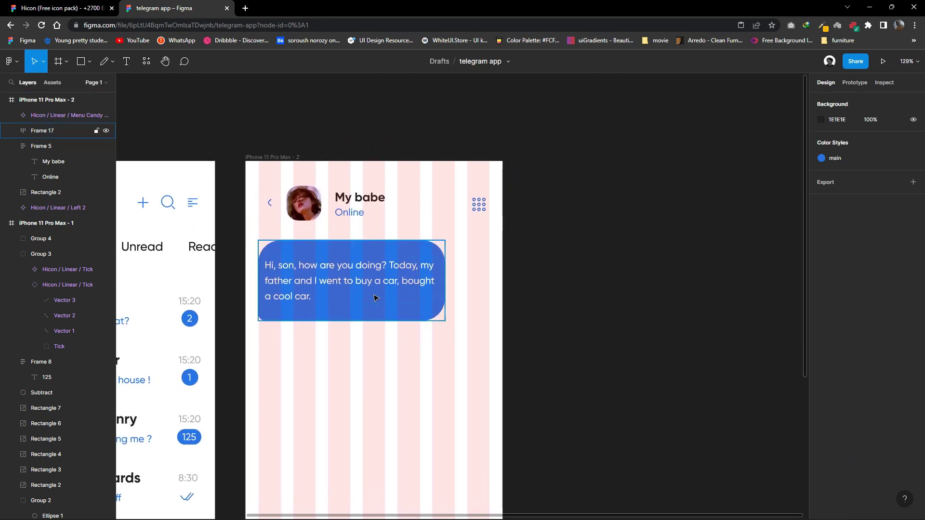
pyautogui.moveTo(374, 324); pyautogui.dragTo(408, 377)
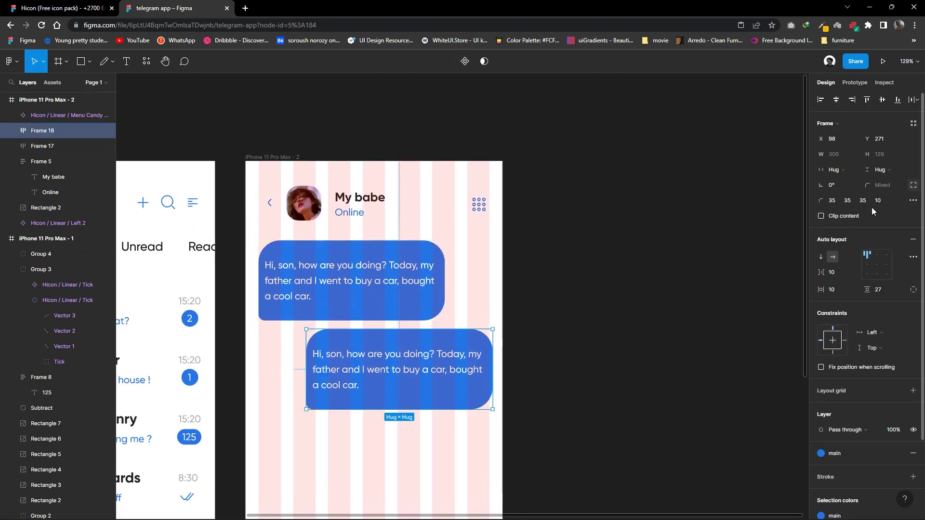
# Set the copy's bottom-right corner radius to 10 and nudge it into place.
pyautogui.click(834, 201)
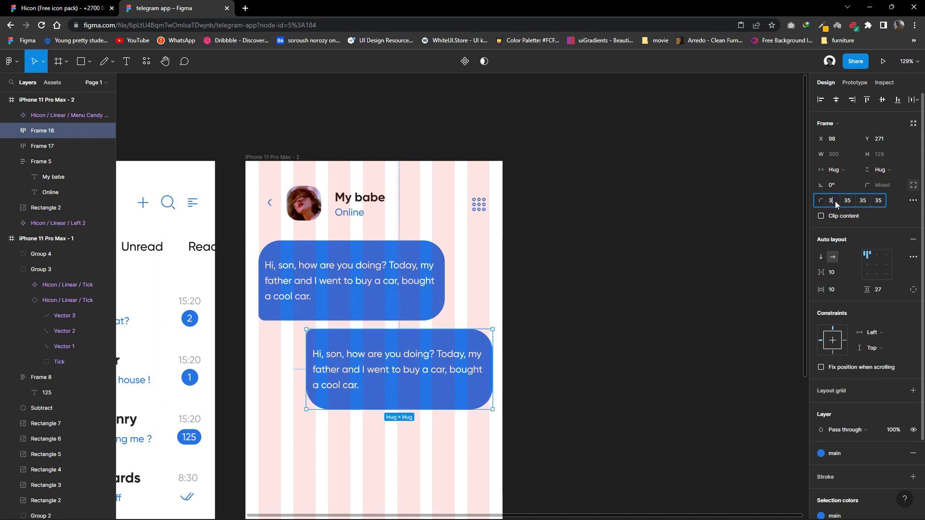
pyautogui.press('Return')
pyautogui.write('10')
pyautogui.press('Return')
pyautogui.click(648, 334)
pyautogui.moveTo(425, 374); pyautogui.dragTo(422, 375)
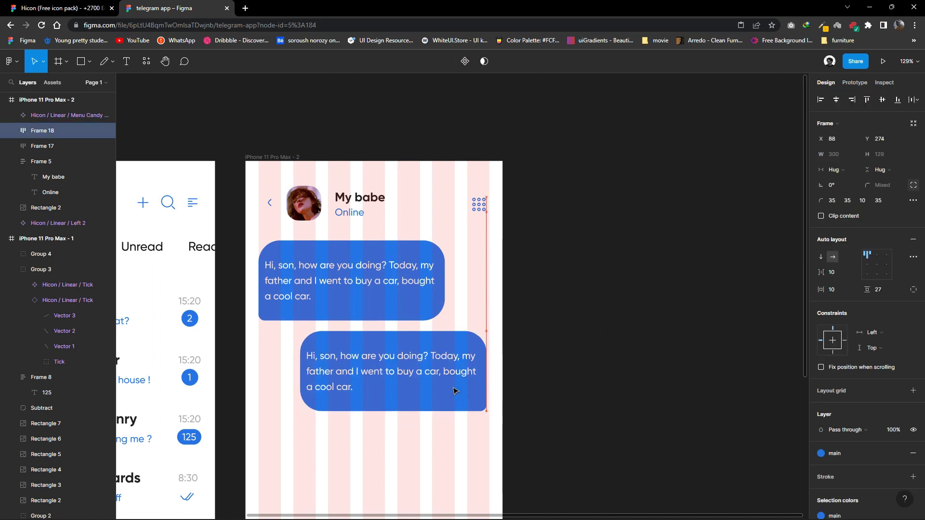
# Change the copied bubble's text to 'Oh! cool send me photo'.
pyautogui.doubleClick(423, 376)
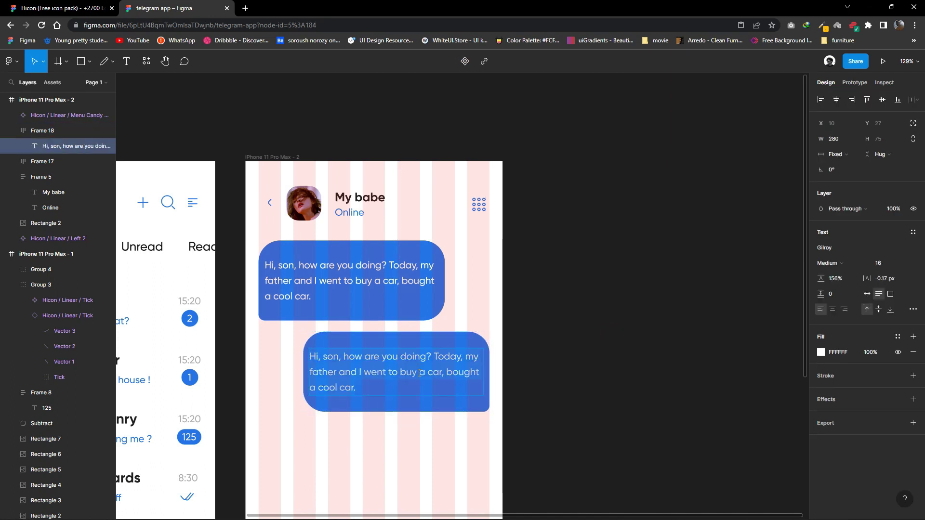
pyautogui.hotkey('ctrl', 'a')
pyautogui.write('O')
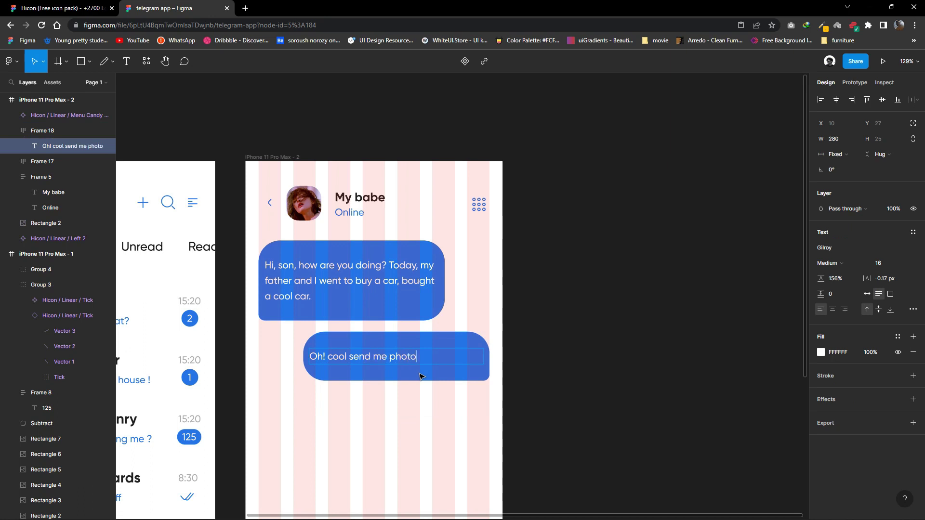
pyautogui.click(443, 406)
pyautogui.click(455, 378)
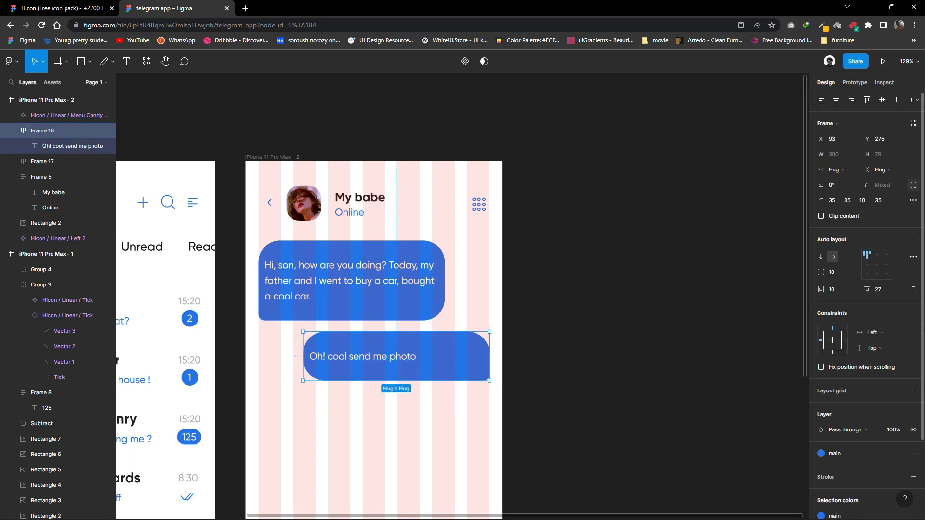
# Remove the second bubble's frame and make its text dark grey 373737.
pyautogui.click(912, 241)
pyautogui.rightClick(429, 358)
pyautogui.click(458, 361)
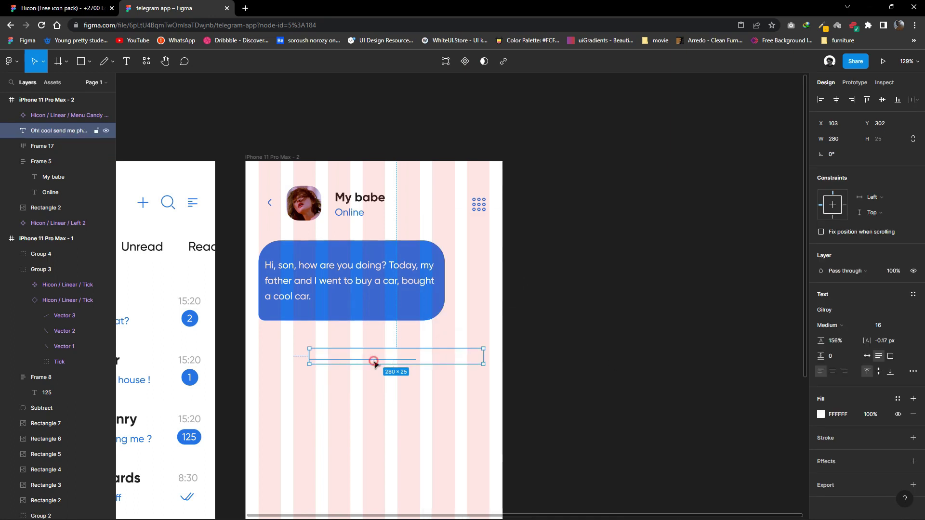
pyautogui.click(383, 361)
pyautogui.click(821, 414)
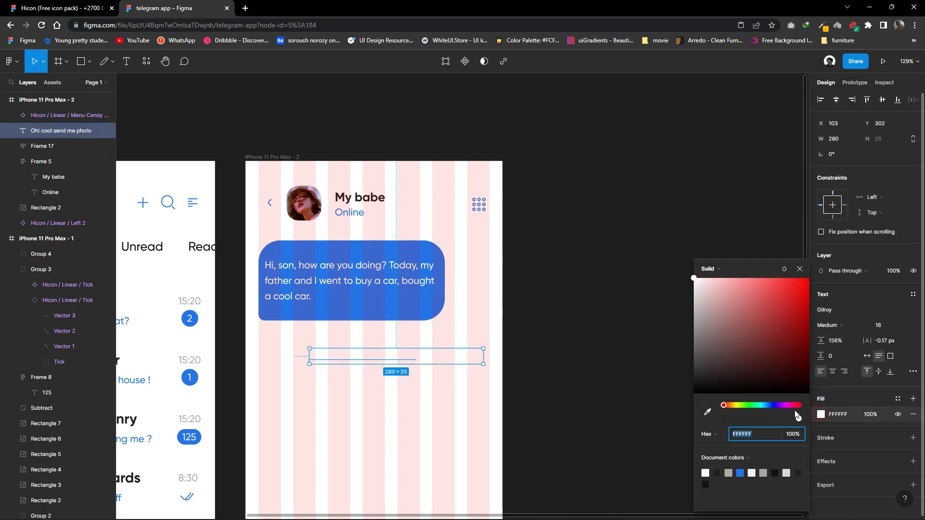
pyautogui.click(716, 473)
pyautogui.click(564, 376)
# Fit the 'Oh! cool send me photo' text box to its content and move it right.
pyautogui.click(392, 357)
pyautogui.doubleClick(484, 357)
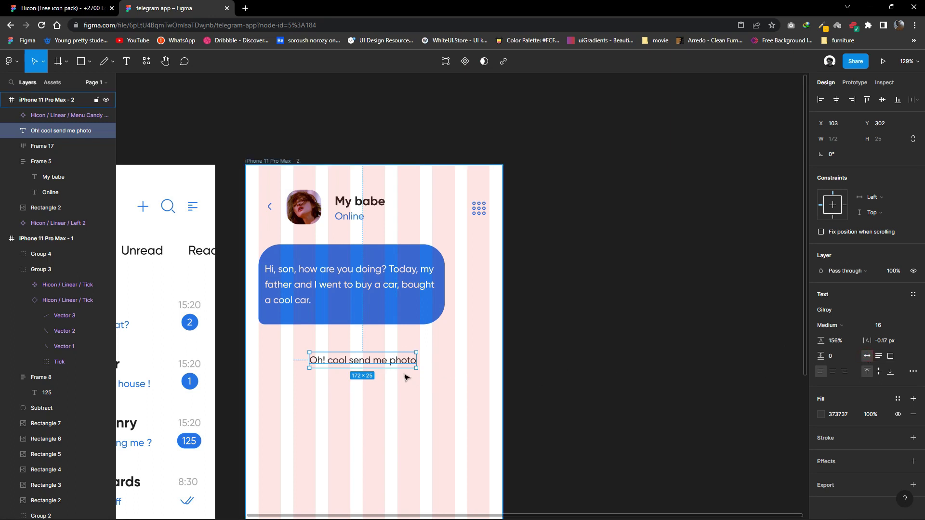
pyautogui.scroll(3, 406, 376)
pyautogui.moveTo(361, 358); pyautogui.dragTo(453, 356)
# Draw a rectangle around the new message and send it behind the text.
pyautogui.click(90, 61)
pyautogui.click(67, 85)
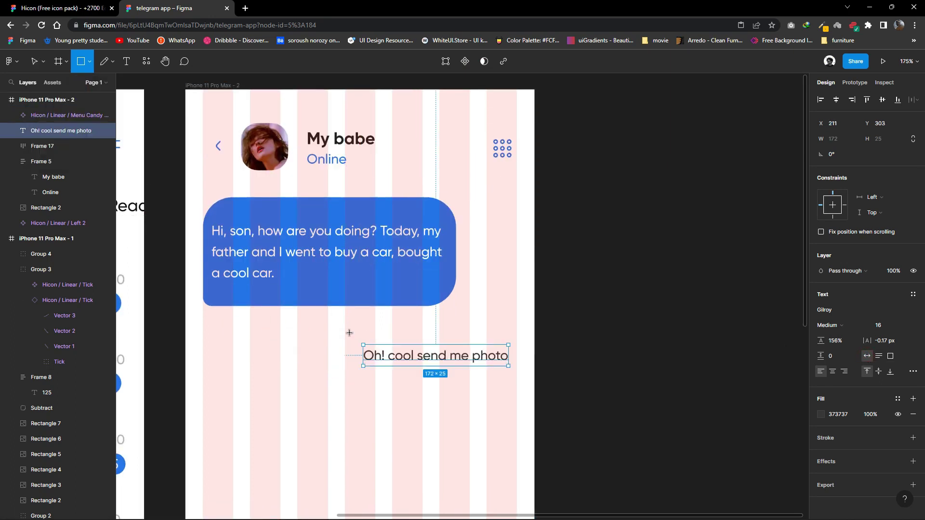
pyautogui.moveTo(345, 334)
pyautogui.mouseDown()
pyautogui.moveTo(371, 350)
pyautogui.moveTo(517, 378)
pyautogui.mouseUp()
pyautogui.rightClick(480, 356)
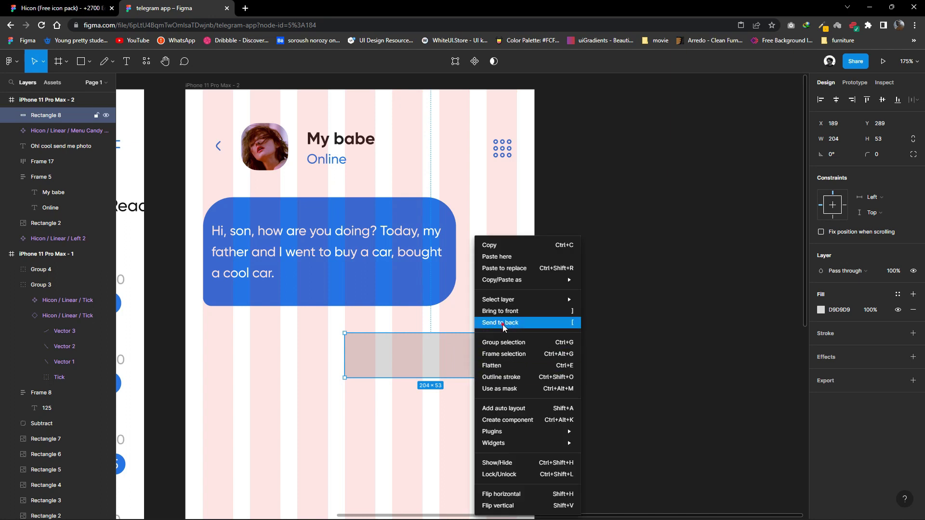
pyautogui.click(530, 323)
# Set the rectangle's independent corner radii to 35, with 10 on the top-right.
pyautogui.click(914, 154)
pyautogui.write('35')
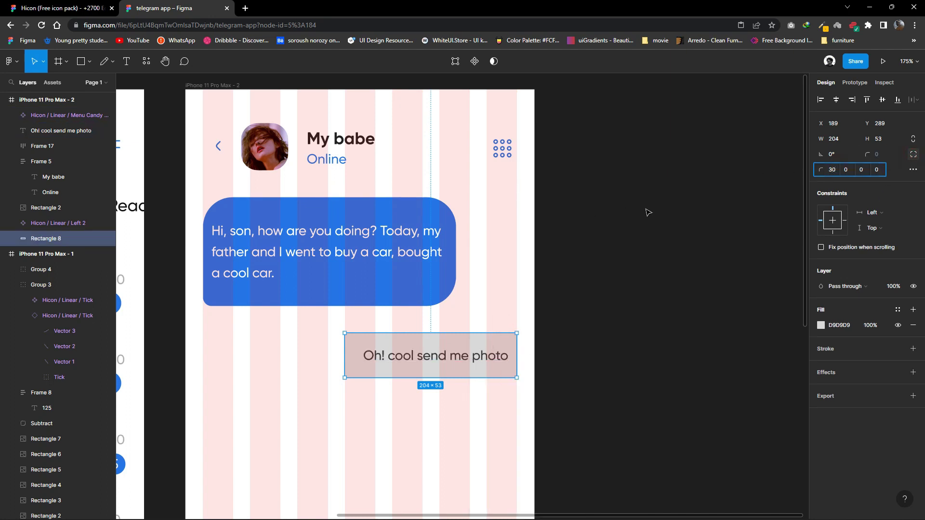
pyautogui.click(847, 170)
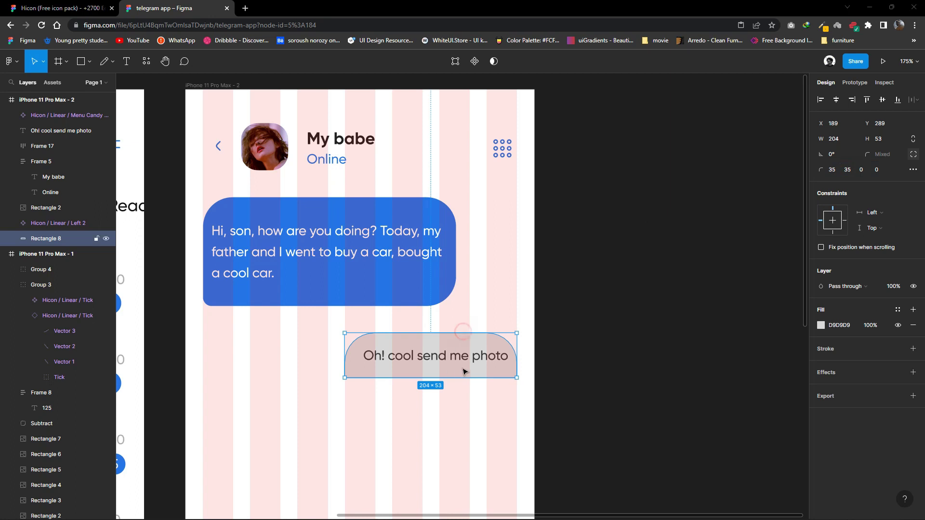
pyautogui.write('35')
pyautogui.press('Return')
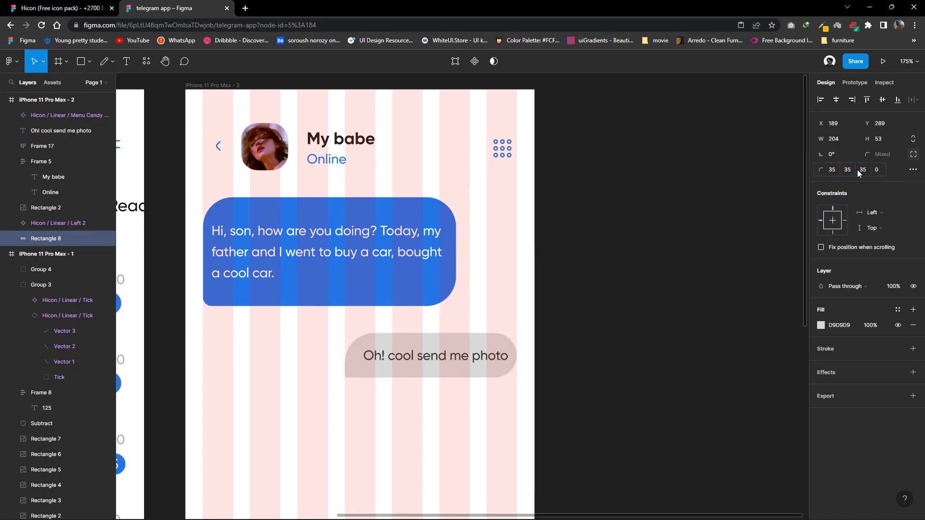
pyautogui.click(857, 169)
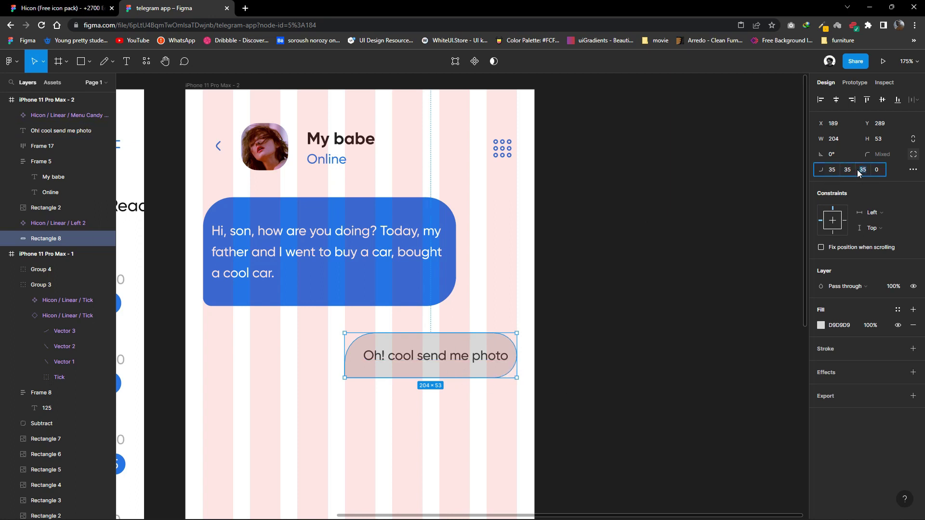
pyautogui.write('0')
pyautogui.press('Return')
pyautogui.click(847, 170)
pyautogui.write('10')
pyautogui.press('Return')
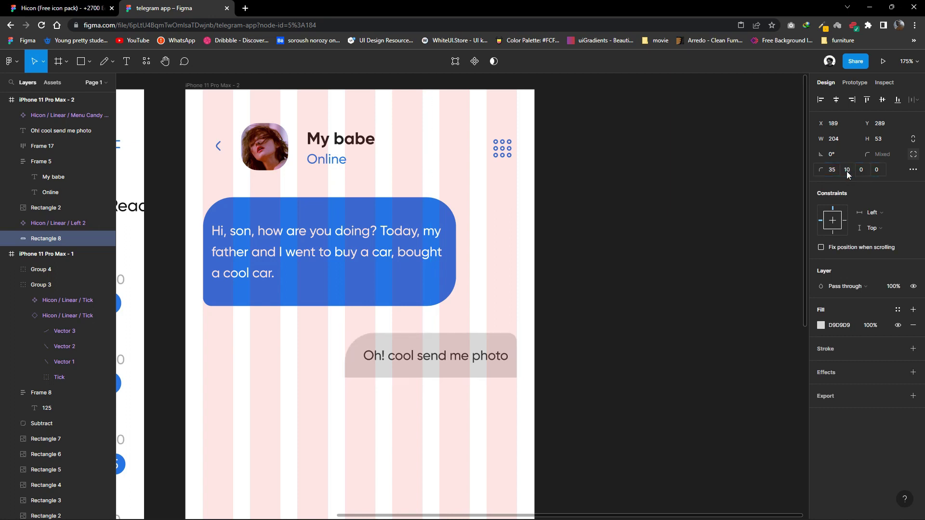
pyautogui.write('35')
pyautogui.press('Return')
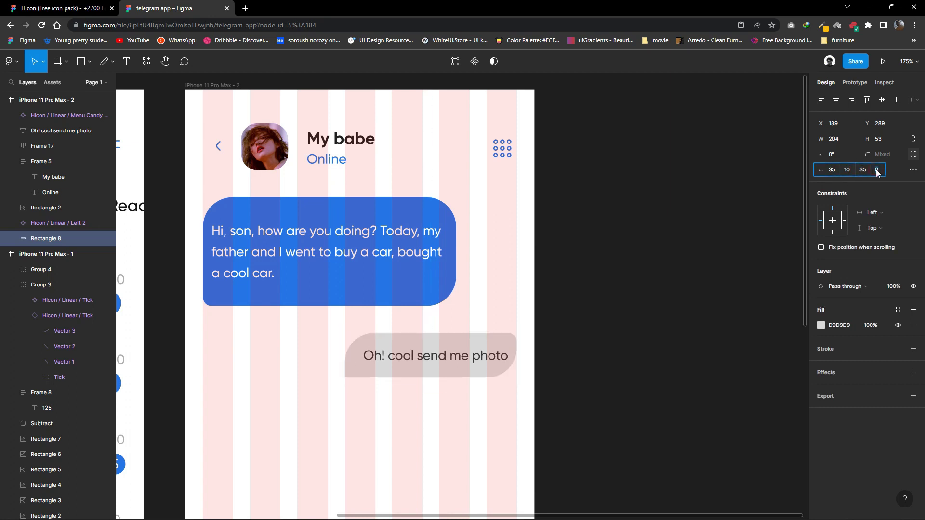
# Centre the text within the bubble and hide the chat screen's column layout grid.
pyautogui.click(711, 256)
pyautogui.click(504, 365)
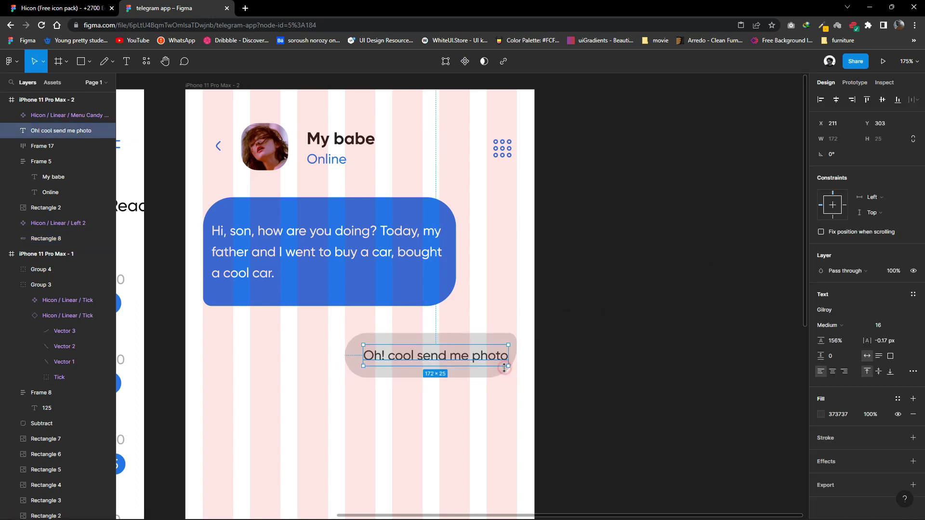
pyautogui.moveTo(461, 360); pyautogui.dragTo(456, 359)
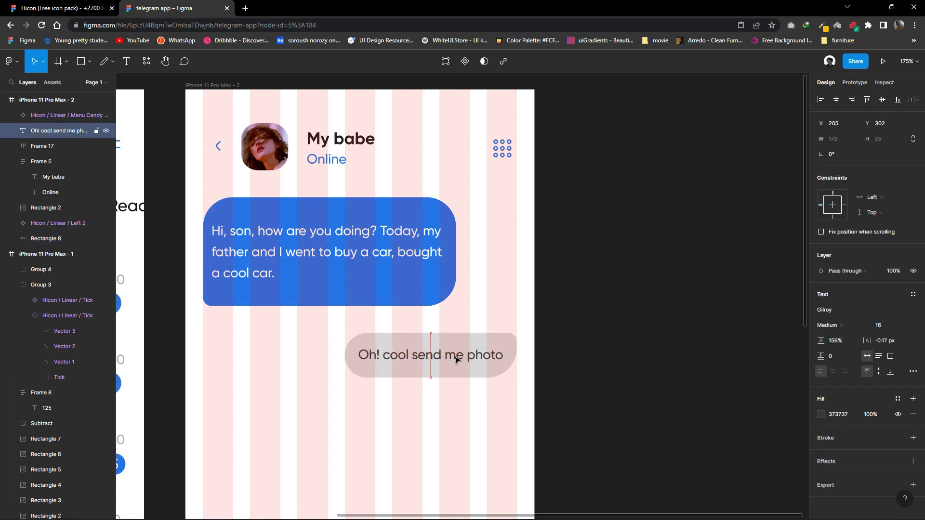
pyautogui.press('Escape')
pyautogui.click(535, 217)
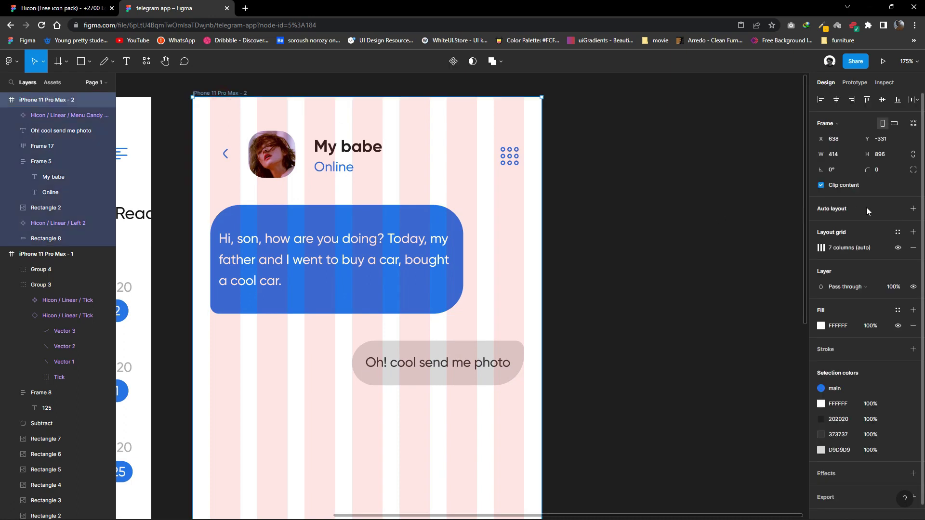
pyautogui.click(898, 248)
# Fill the bubble rectangle with light grey F2F2F2.
pyautogui.scroll(3, 470, 384)
pyautogui.click(489, 371)
pyautogui.click(821, 326)
pyautogui.click(709, 302)
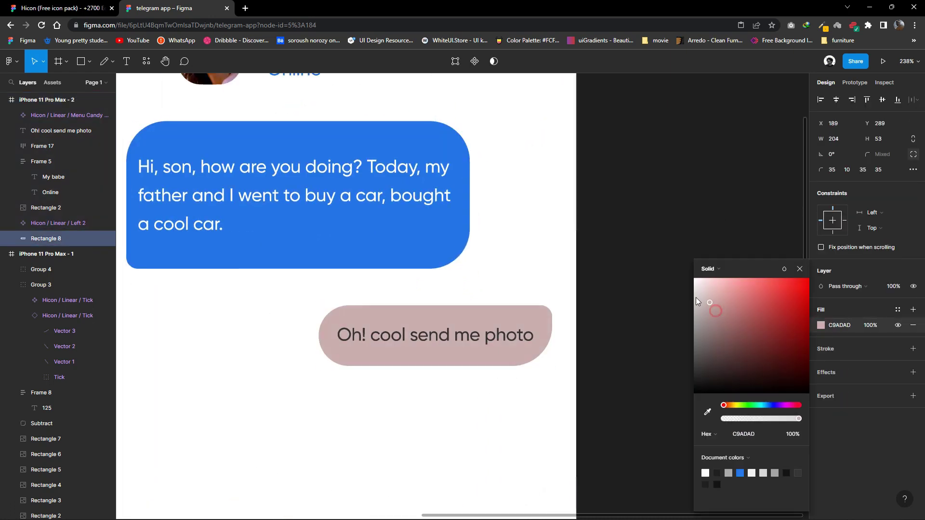
pyautogui.moveTo(695, 301); pyautogui.dragTo(686, 283)
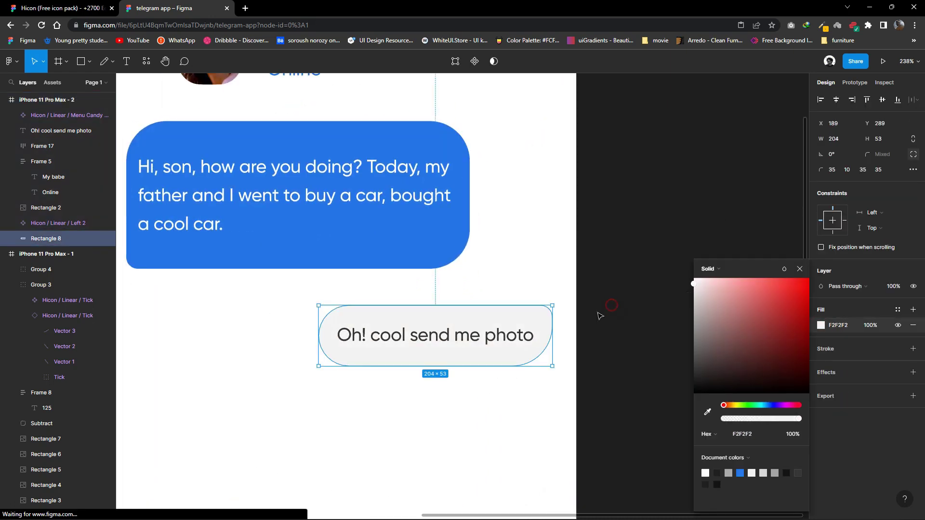
pyautogui.click(571, 367)
# Wrap the grey bubble and its text in an auto-layout frame.
pyautogui.keyDown('ctrl'); pyautogui.scroll(-2, 572, 368); pyautogui.keyUp('ctrl')
pyautogui.moveTo(572, 368); pyautogui.dragTo(356, 308)
pyautogui.rightClick(446, 333)
pyautogui.click(885, 198)
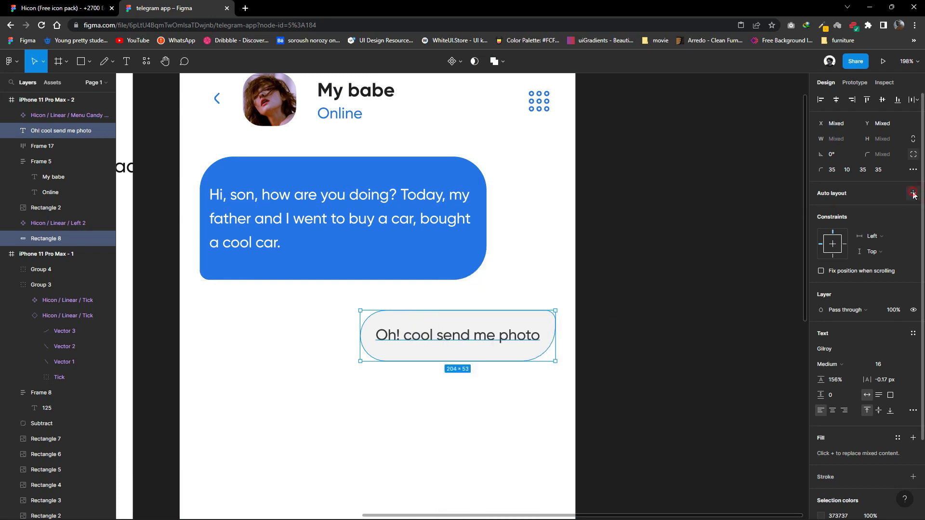
pyautogui.click(913, 193)
pyautogui.scroll(-1, 501, 323)
pyautogui.click(364, 210)
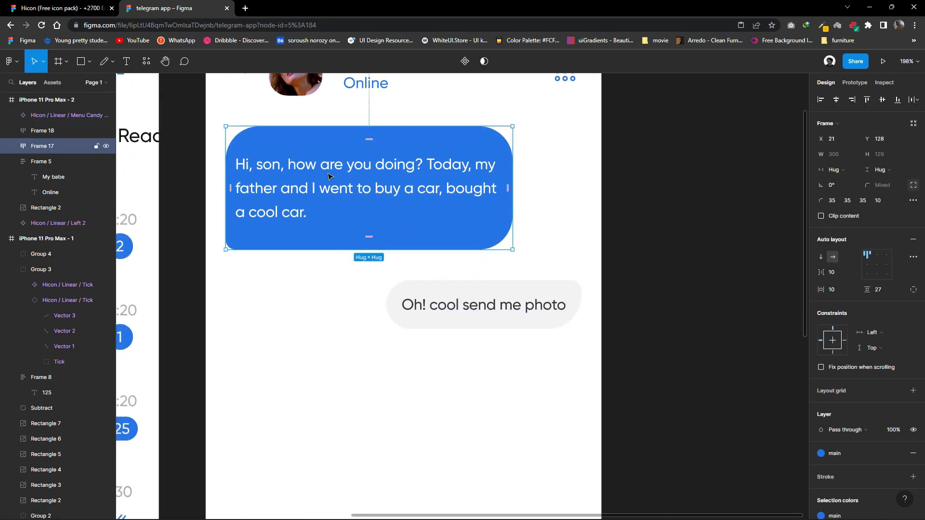
# Duplicate the blue bubble below the grey message, retype it 'ok my son' with auto width.
pyautogui.keyDown('alt'); pyautogui.moveTo(365, 210); pyautogui.dragTo(335, 378); pyautogui.keyUp('alt')
pyautogui.doubleClick(334, 378)
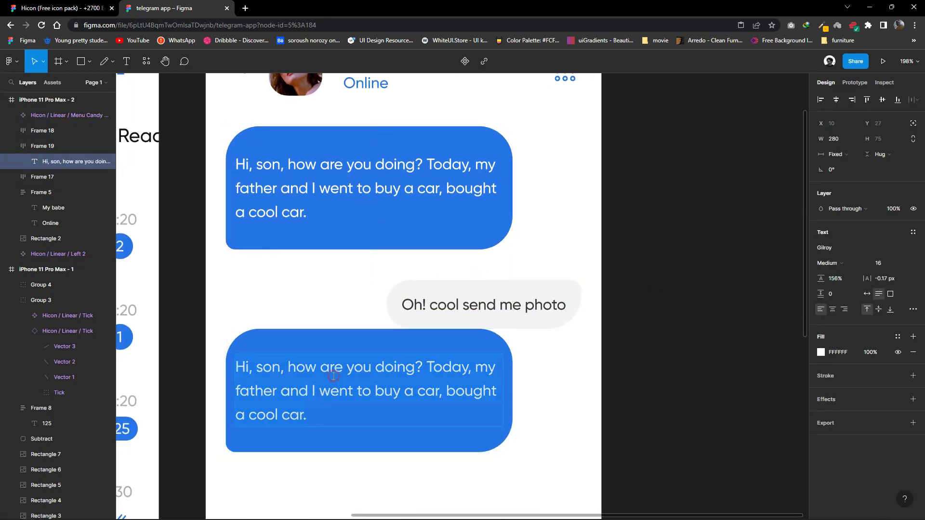
pyautogui.write('ok')
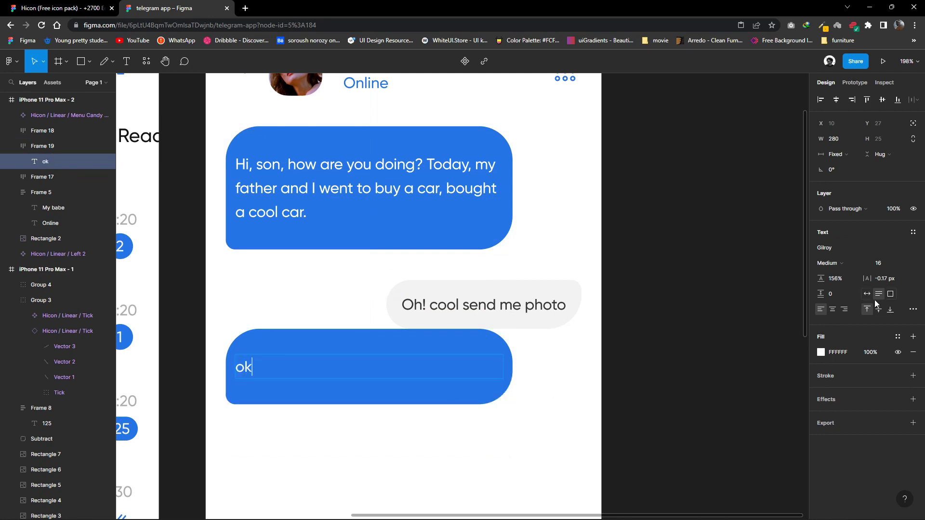
pyautogui.click(867, 294)
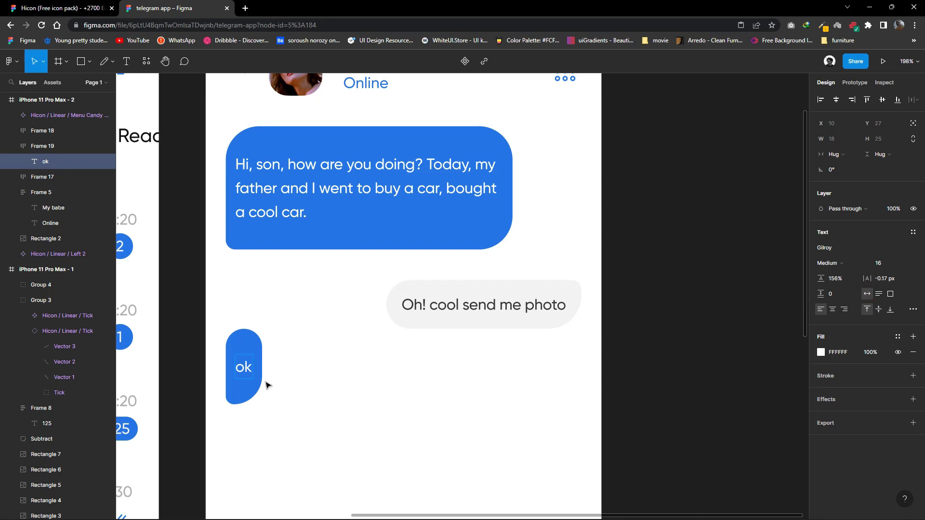
pyautogui.write('mu')
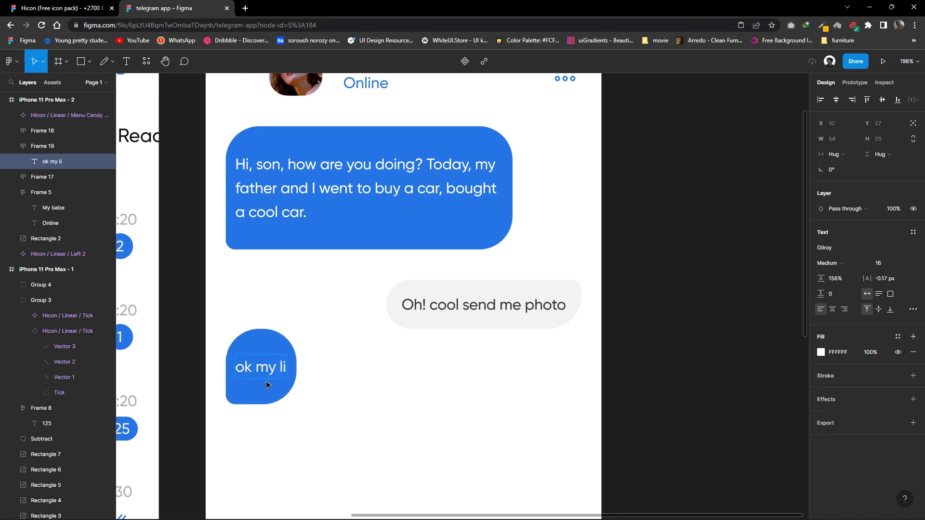
pyautogui.write('n')
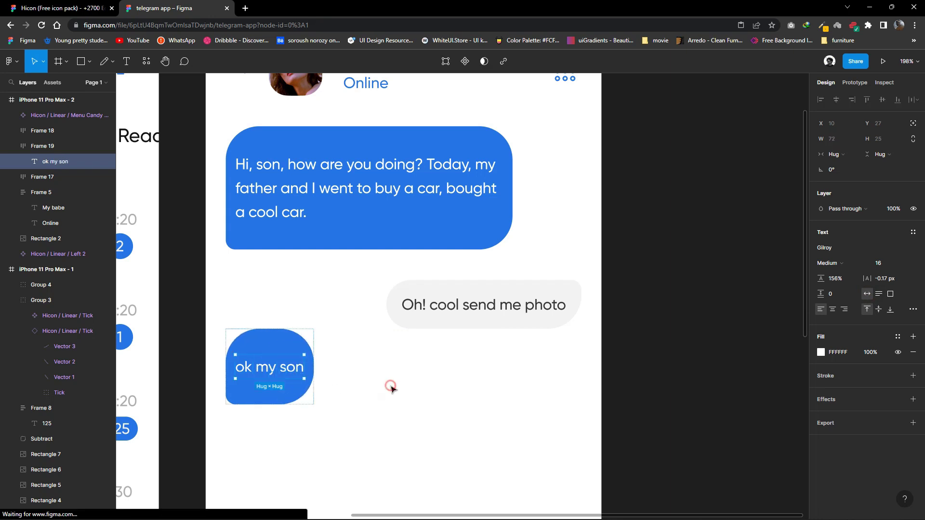
pyautogui.click(391, 384)
# Check the 'Oh! cool send me photo' and 'ok my son' bubbles, then clear the selection.
pyautogui.scroll(-2, 398, 351)
pyautogui.click(415, 277)
pyautogui.click(320, 317)
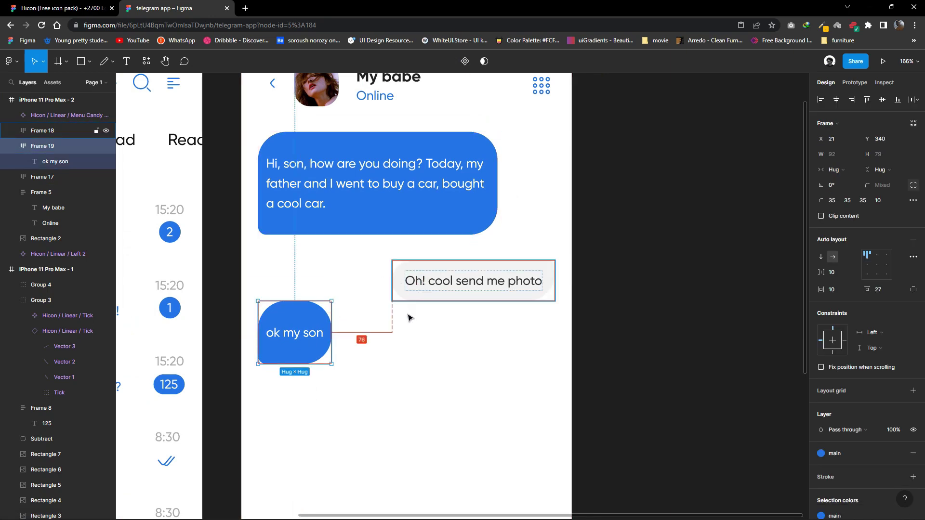
pyautogui.scroll(-2, 409, 318)
pyautogui.scroll(-2, 400, 326)
pyautogui.click(392, 300)
pyautogui.click(89, 61)
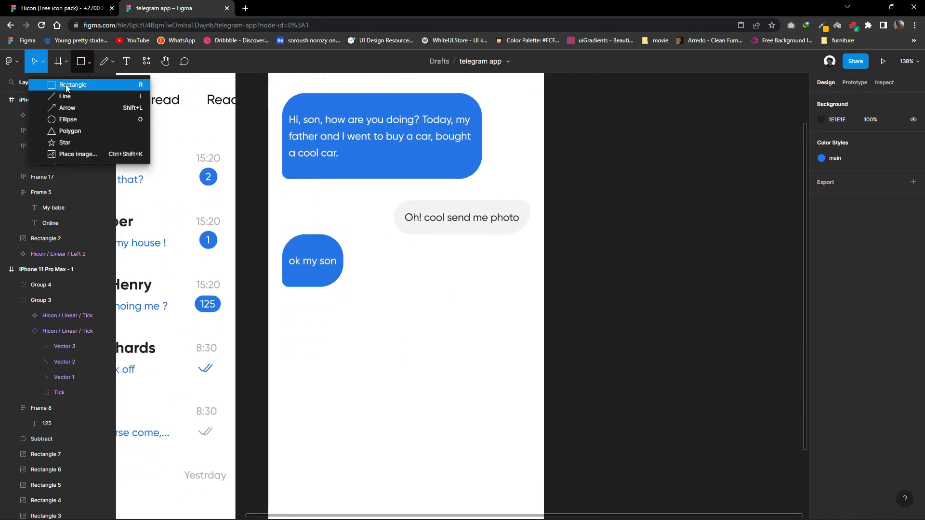
# Duplicate the blue bubble below the reply, delete its text and make it 170 tall.
pyautogui.click(382, 157)
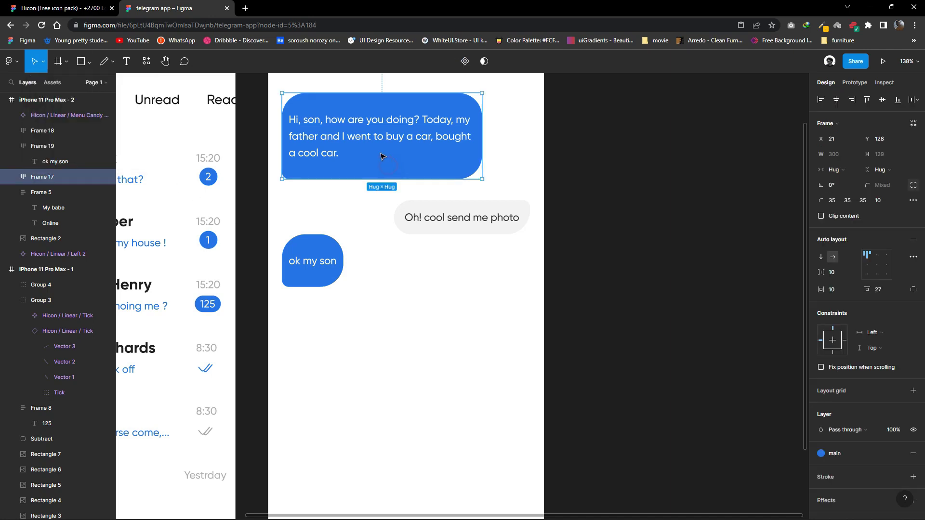
pyautogui.moveTo(381, 157); pyautogui.dragTo(378, 369)
pyautogui.doubleClick(377, 349)
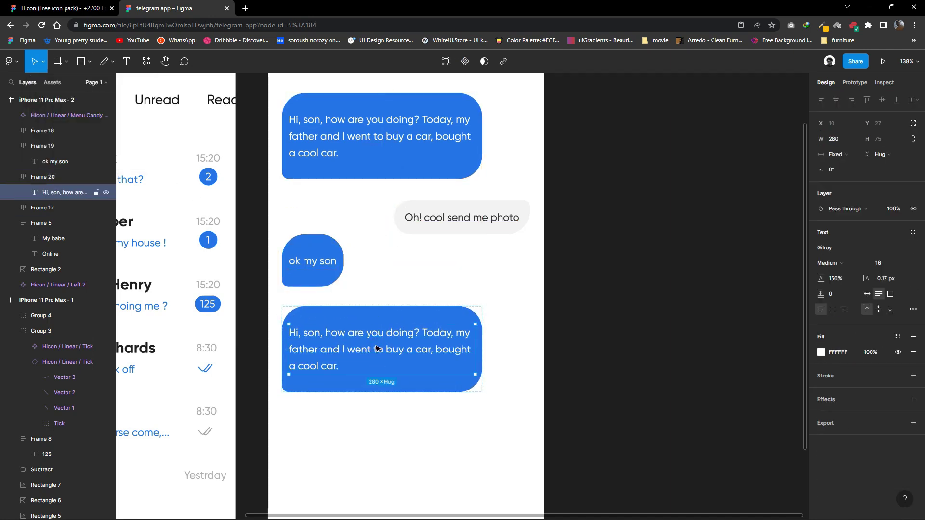
pyautogui.press('Delete')
pyautogui.click(385, 318)
pyautogui.moveTo(380, 305); pyautogui.dragTo(375, 276)
# Launch the Unsplash plugin and change the reply to 'ok my girl'.
pyautogui.rightClick(371, 347)
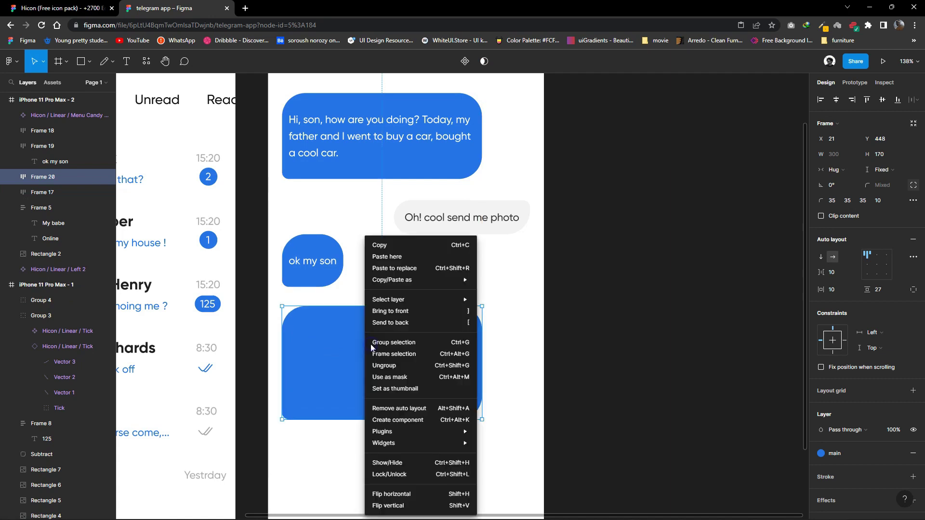
pyautogui.click(512, 383)
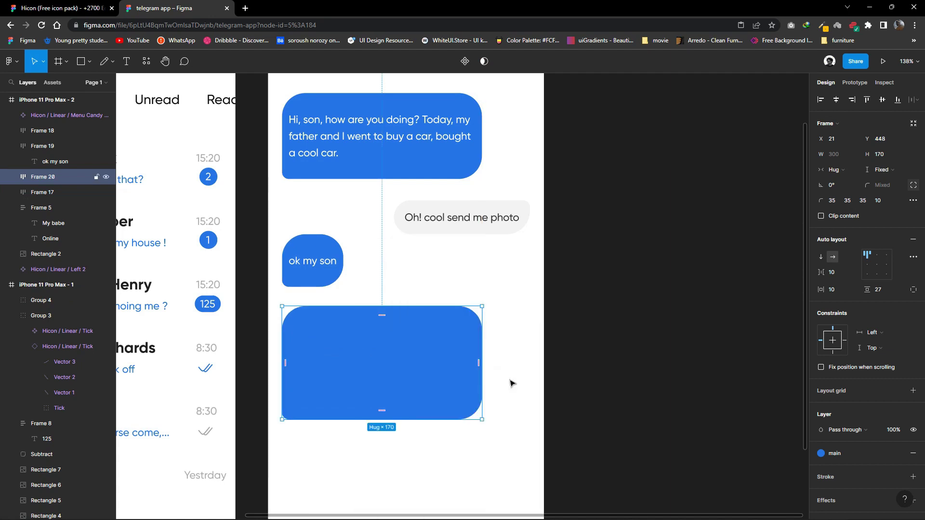
pyautogui.doubleClick(322, 261)
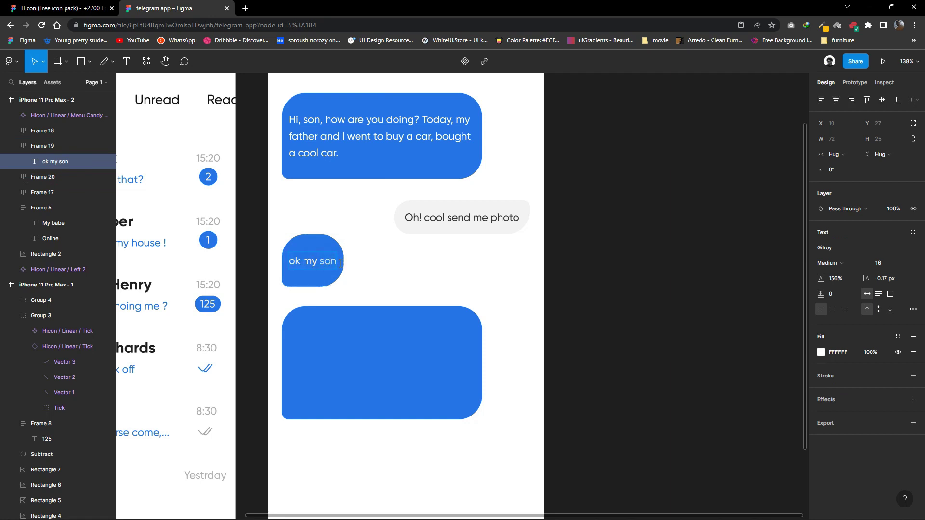
pyautogui.press('BackSpace')
# Fill the empty blue bubble with a photo from an Unsplash search for 'car'.
pyautogui.write('girl')
pyautogui.click(424, 333)
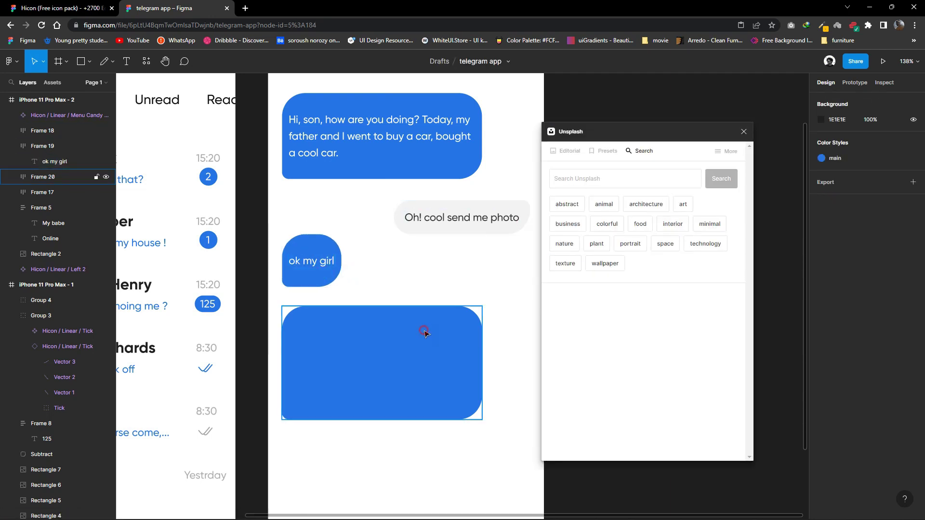
pyautogui.click(465, 320)
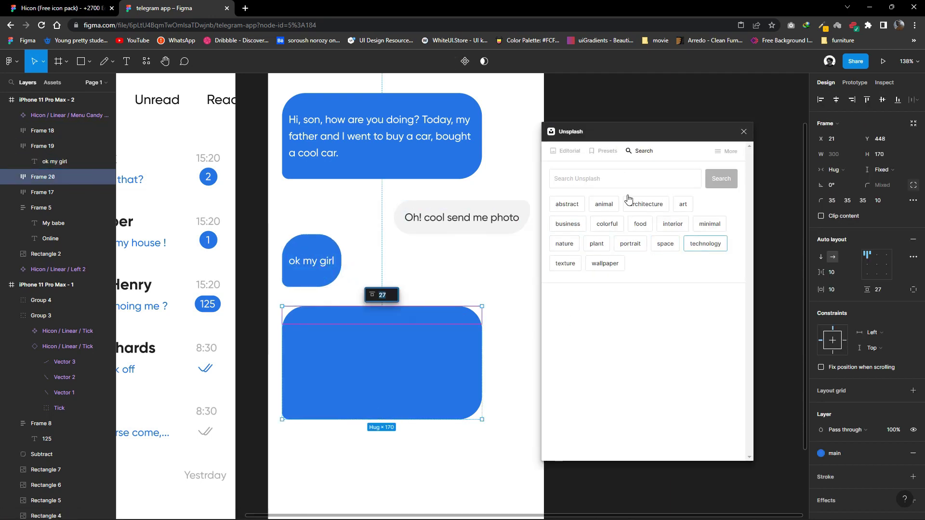
pyautogui.click(611, 179)
pyautogui.write('car')
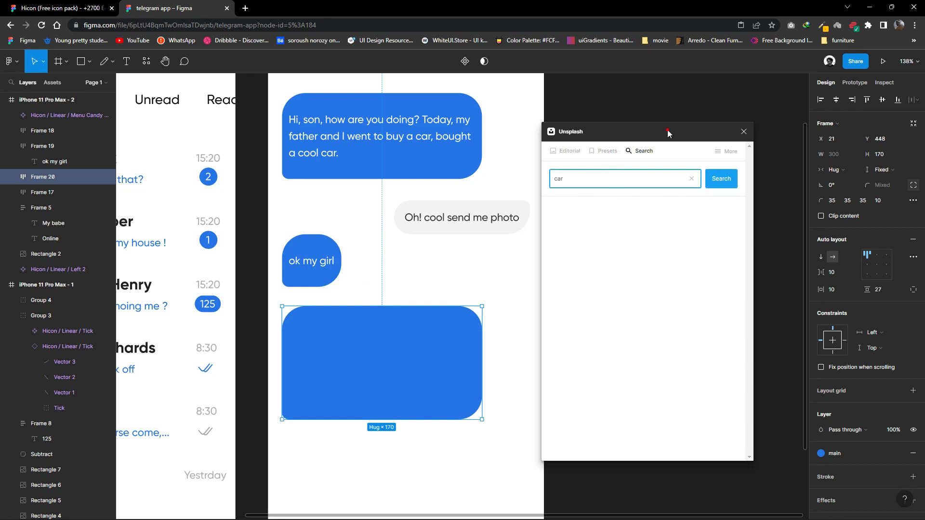
pyautogui.press('Return')
pyautogui.moveTo(667, 132); pyautogui.dragTo(667, 143)
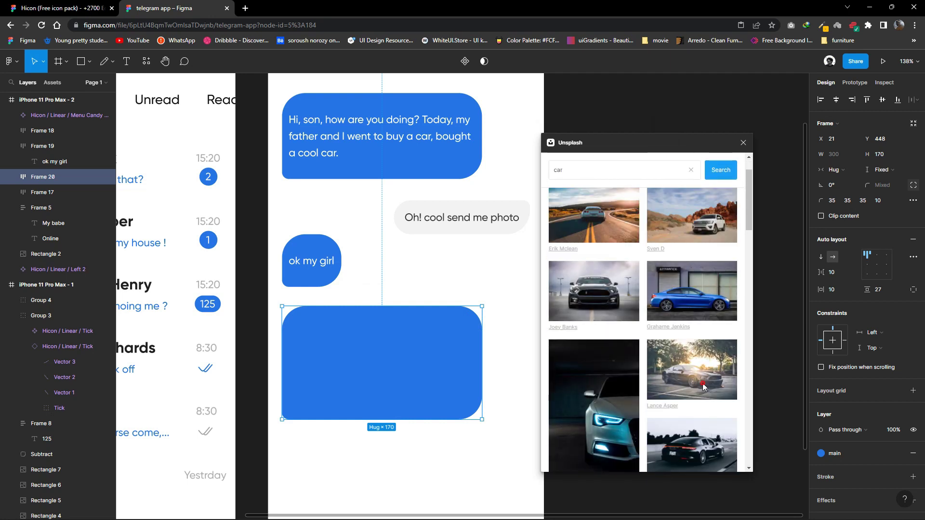
pyautogui.click(703, 385)
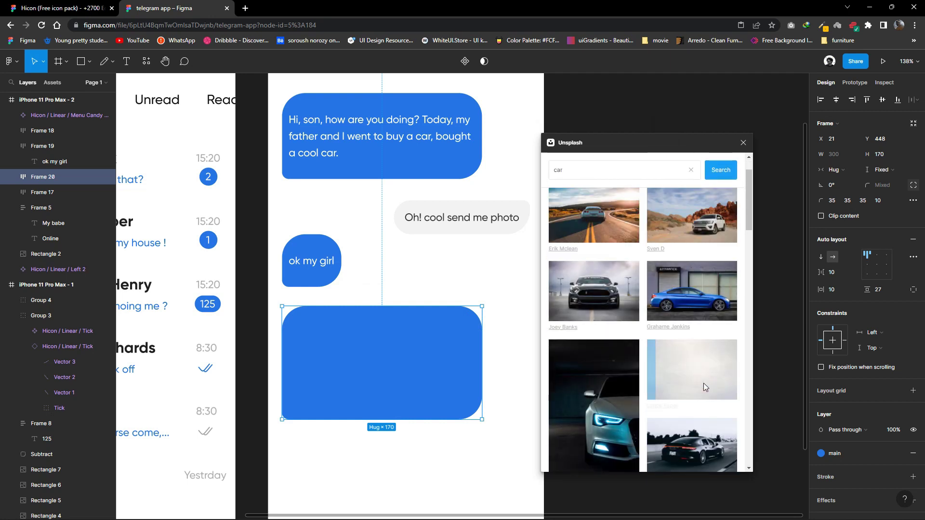
# Swap the bubble's image for the black car on the road photo.
pyautogui.click(508, 342)
pyautogui.scroll(-5, 449, 326)
pyautogui.scroll(-3, 654, 396)
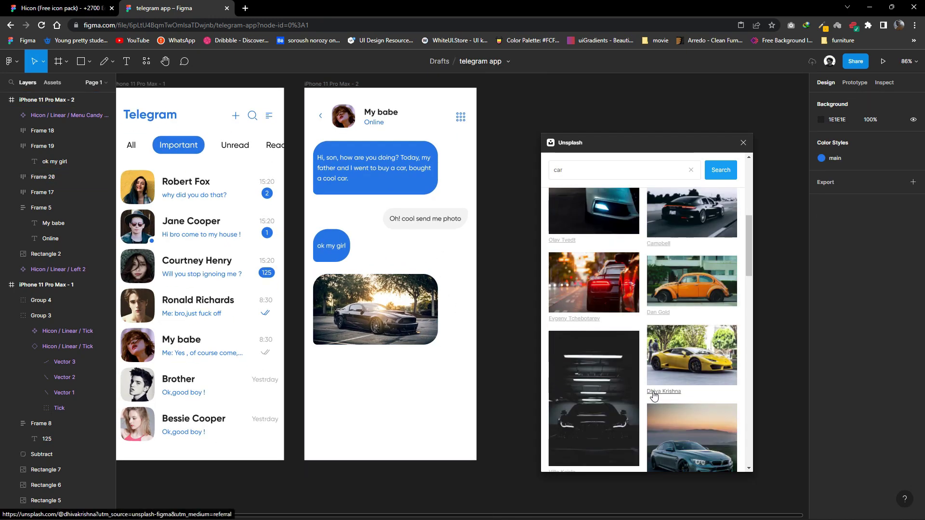
pyautogui.scroll(2, 654, 396)
pyautogui.click(375, 309)
pyautogui.click(665, 258)
# Alt-drag a copy of the 'ok my girl' bubble below the car photo.
pyautogui.scroll(-1, 339, 246)
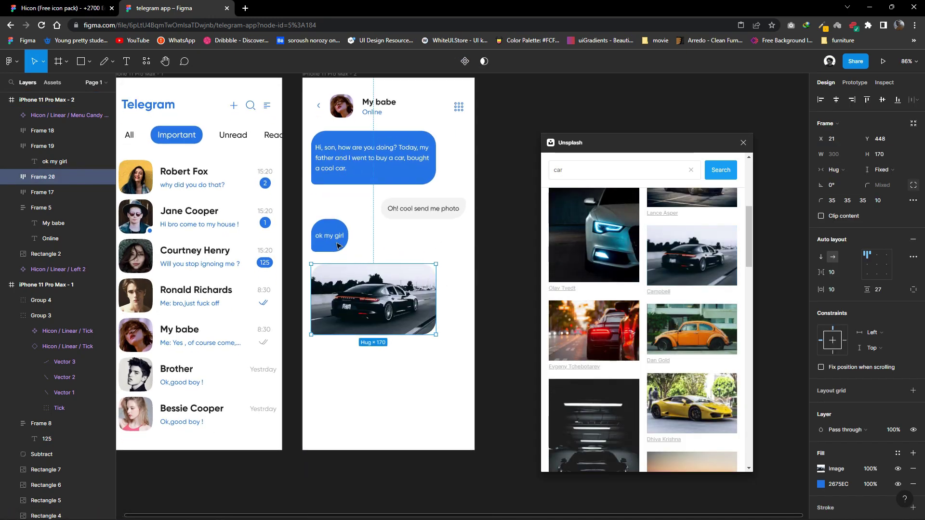
pyautogui.click(338, 246)
pyautogui.moveTo(339, 247); pyautogui.dragTo(329, 373)
# Change the copied bubble to 'Will we arrive tomorrow ?' and wrap the lower messages in auto layout.
pyautogui.click(329, 375)
pyautogui.write('Will we arrive tomorrow ?')
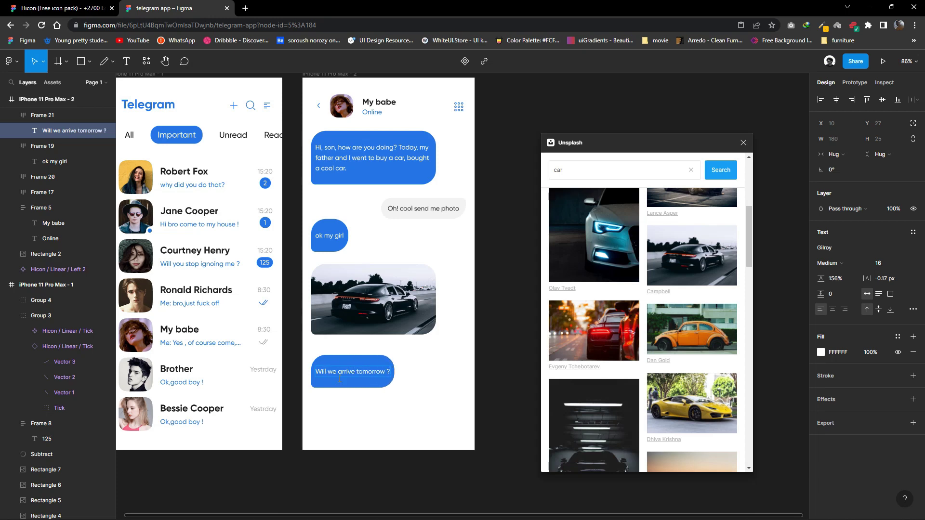
pyautogui.moveTo(495, 413); pyautogui.dragTo(320, 140)
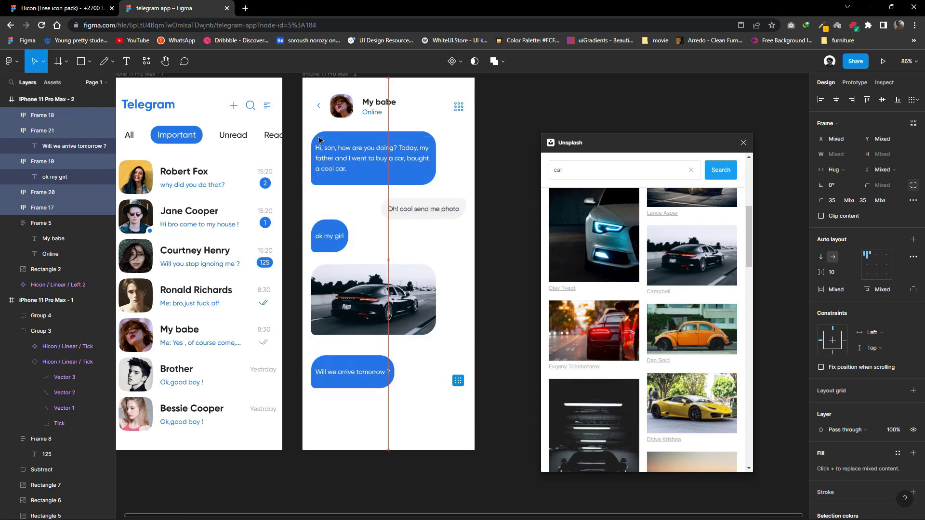
pyautogui.keyDown('ctrl'); pyautogui.scroll(-3, 430, 291); pyautogui.keyUp('ctrl')
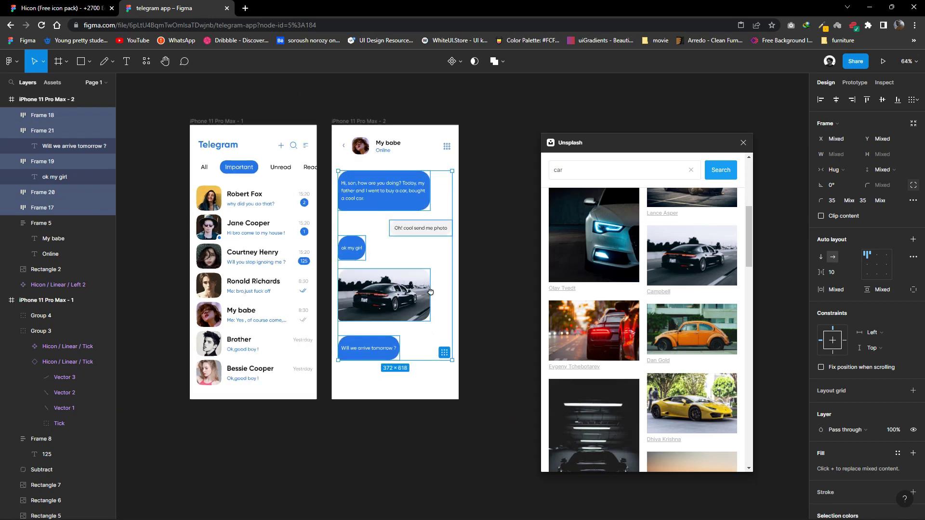
pyautogui.scroll(1, 430, 291)
pyautogui.click(465, 291)
pyautogui.moveTo(418, 404); pyautogui.dragTo(314, 254)
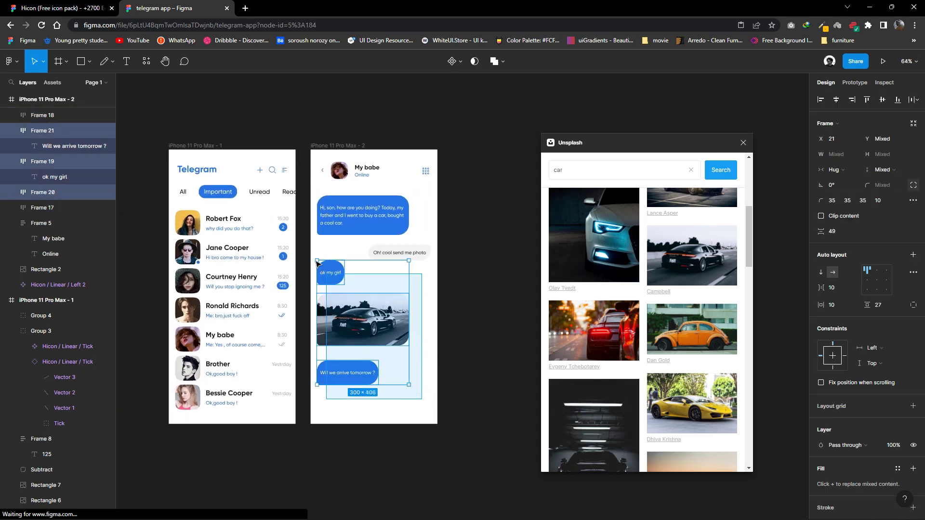
pyautogui.hotkey('shift', 'a')
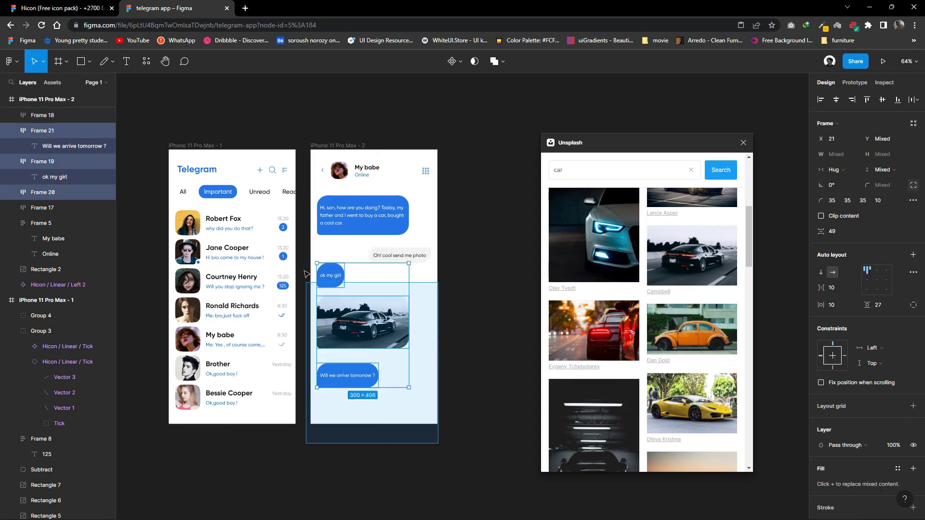
pyautogui.click(448, 307)
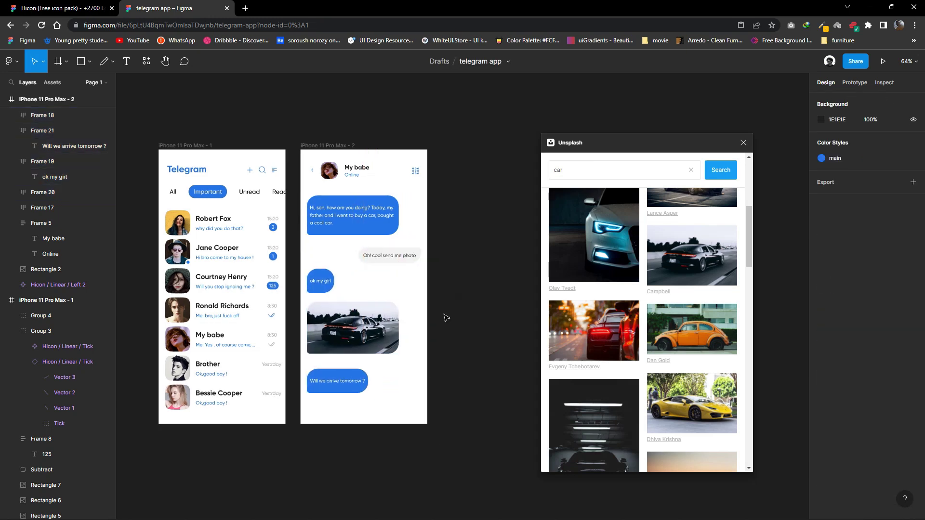
# Rename the two phone frames 'main screen' and 'chat screen'.
pyautogui.moveTo(444, 316); pyautogui.dragTo(409, 321)
pyautogui.moveTo(417, 415); pyautogui.dragTo(279, 271)
pyautogui.click(442, 320)
pyautogui.moveTo(442, 321)
pyautogui.mouseDown()
pyautogui.moveTo(400, 320)
pyautogui.moveTo(466, 351)
pyautogui.mouseUp()
pyautogui.doubleClick(191, 180)
pyautogui.write('main screen')
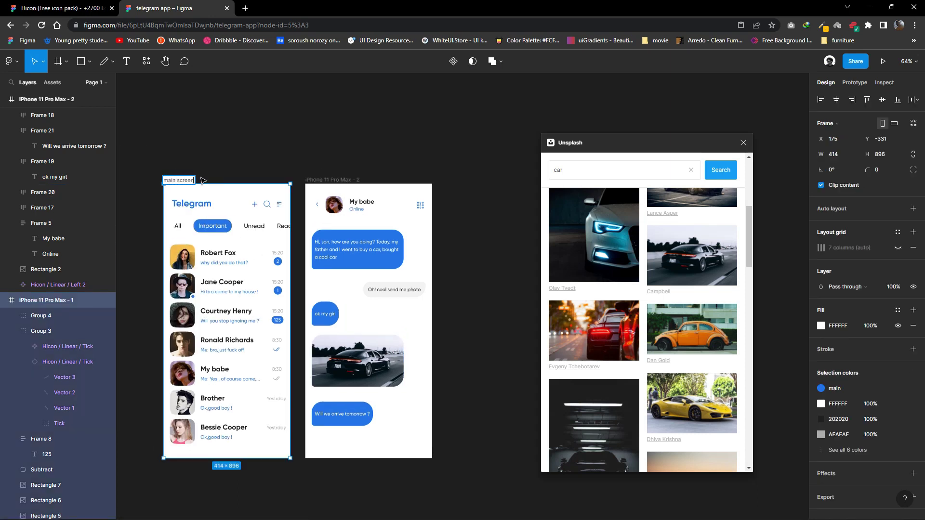
pyautogui.click(322, 179)
pyautogui.write('chat screen')
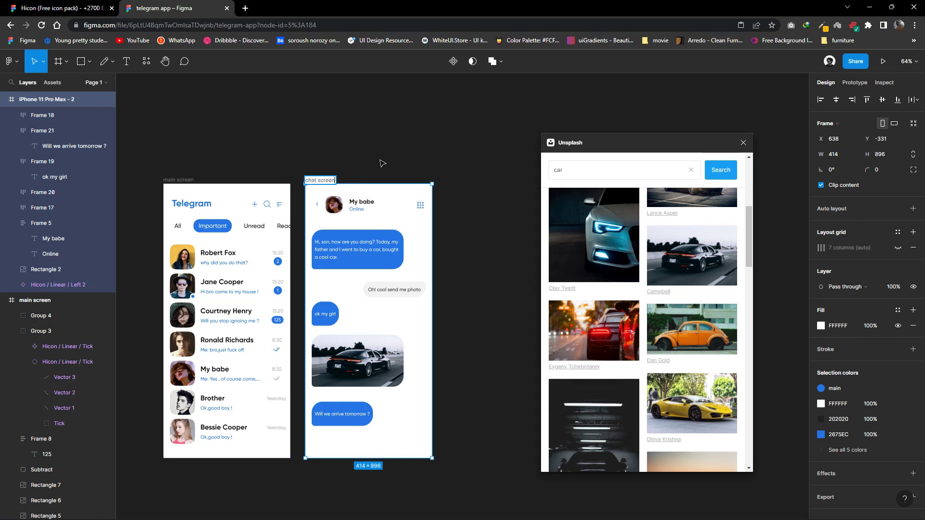
pyautogui.press('Return')
# Duplicate the main screen frame to its right, undoing an accidental chat screen copy.
pyautogui.scroll(-3, 337, 178)
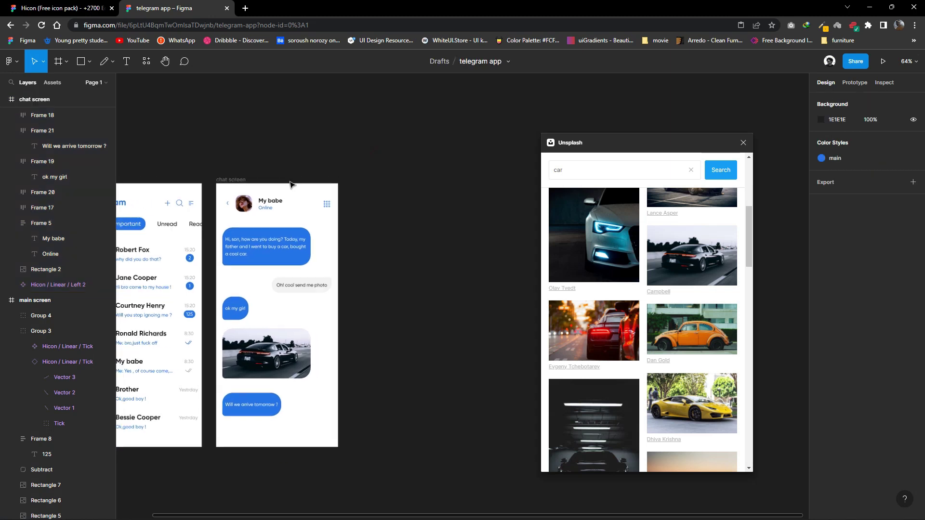
pyautogui.moveTo(299, 184); pyautogui.dragTo(404, 185)
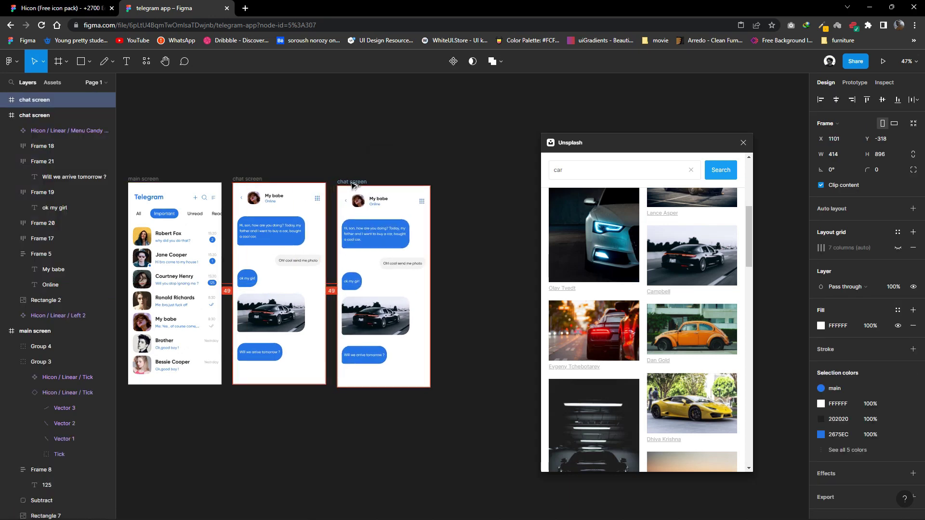
pyautogui.hotkey('ctrl', 'z')
pyautogui.moveTo(212, 183); pyautogui.dragTo(425, 184)
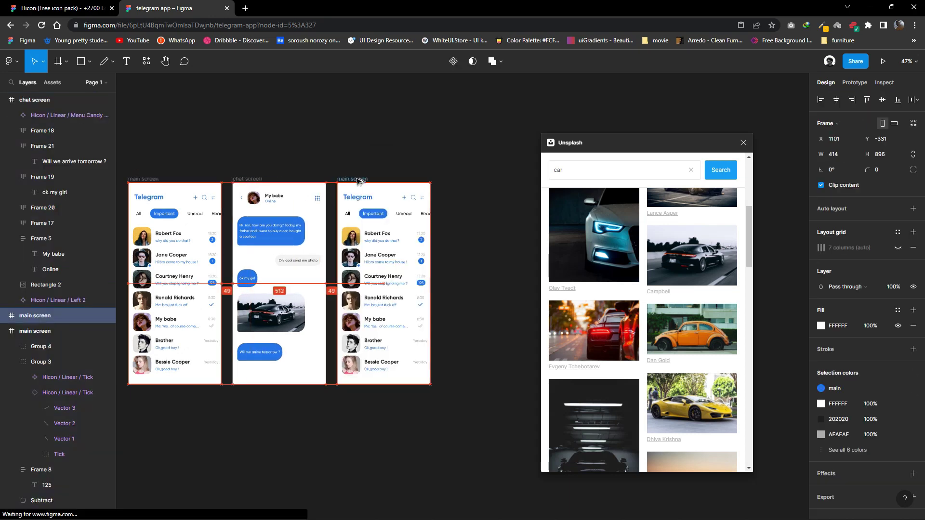
# Close Unsplash and name the copy 'main screen-with open window "creat chatAND CHANNEL "'.
pyautogui.hscroll(2, 292, 165)
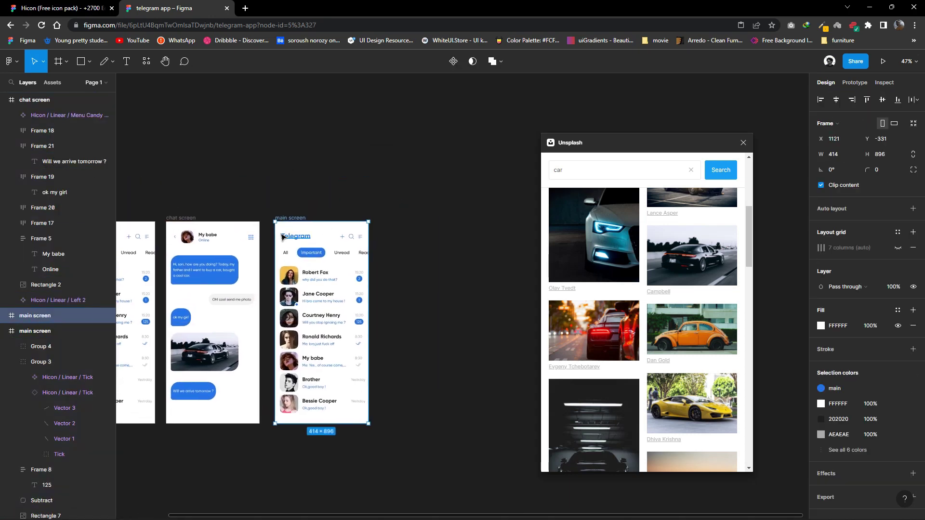
pyautogui.click(743, 142)
pyautogui.hscroll(-3, 489, 176)
pyautogui.keyDown('ctrl'); pyautogui.scroll(5, 300, 206); pyautogui.keyUp('ctrl')
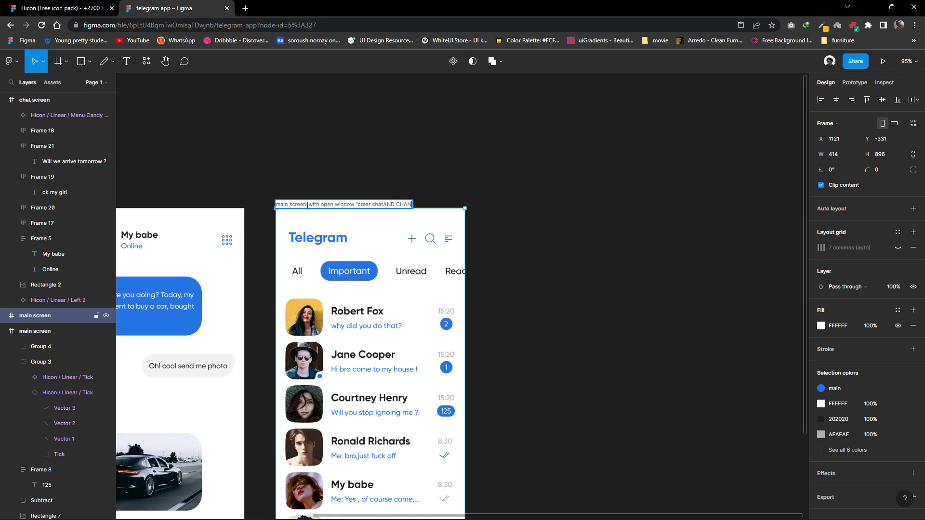
pyautogui.click(366, 178)
pyautogui.scroll(-1, 525, 260)
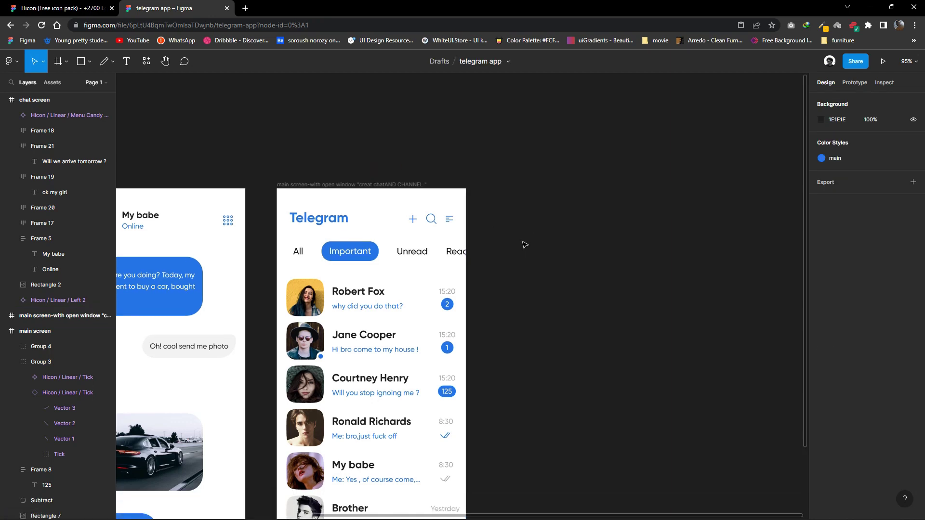
# Browse the Hicon icon pack file to find the group-users icon.
pyautogui.click(80, 4)
pyautogui.scroll(-3, 498, 337)
pyautogui.scroll(-3, 355, 252)
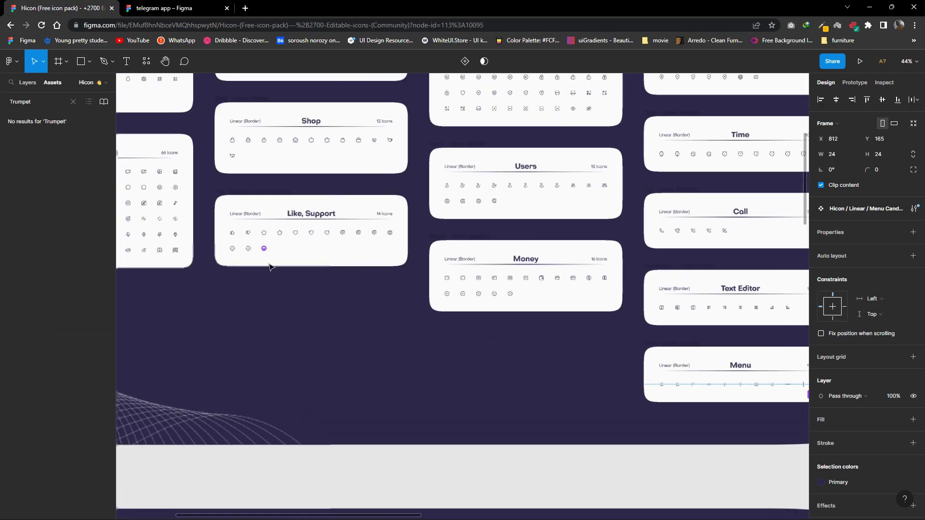
pyautogui.moveTo(270, 265); pyautogui.dragTo(461, 295)
pyautogui.hscroll(5, 479, 296)
pyautogui.scroll(5, 530, 293)
pyautogui.hscroll(-2, 549, 291)
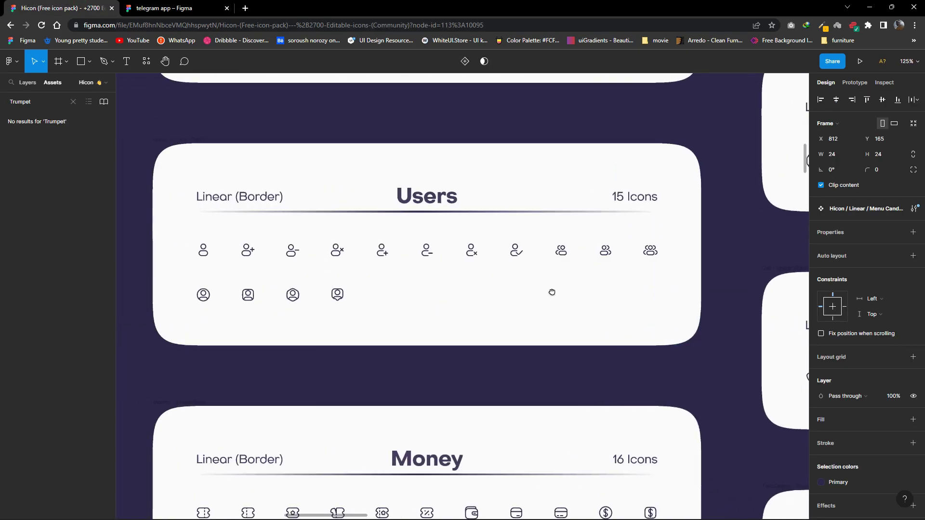
pyautogui.click(562, 250)
pyautogui.rightClick(557, 212)
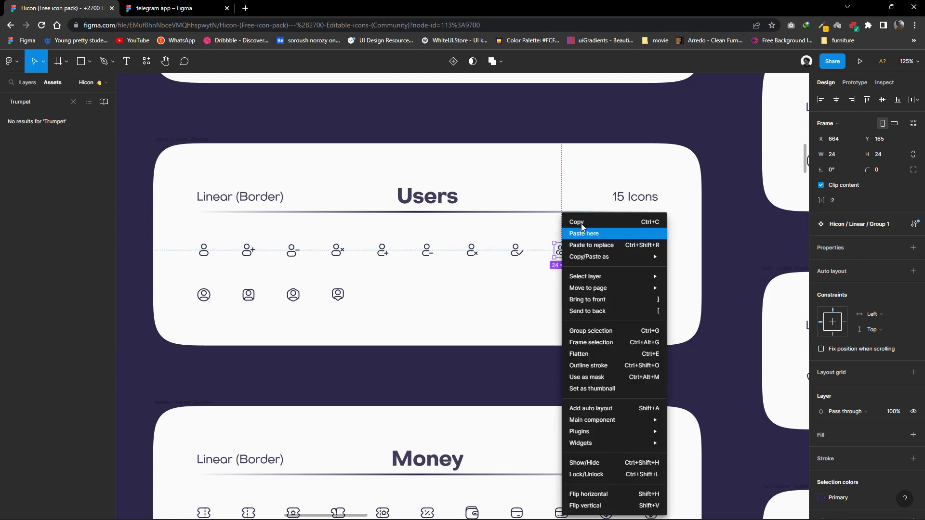
pyautogui.click(581, 224)
pyautogui.scroll(-2, 578, 280)
pyautogui.scroll(-3, 578, 313)
pyautogui.scroll(1, 530, 279)
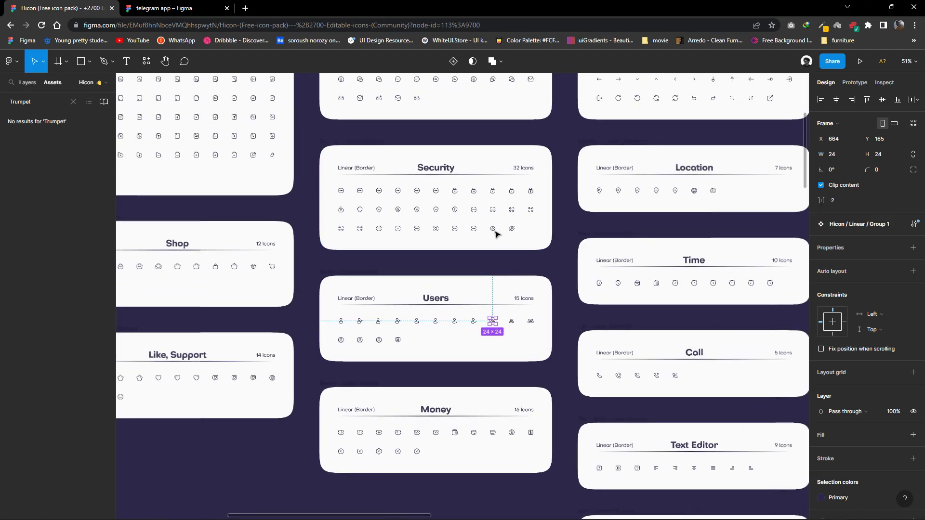
pyautogui.scroll(3, 495, 232)
# Copy a Users icon's inner shape from Hicon and paste it into the telegram file.
pyautogui.doubleClick(491, 160)
pyautogui.doubleClick(492, 374)
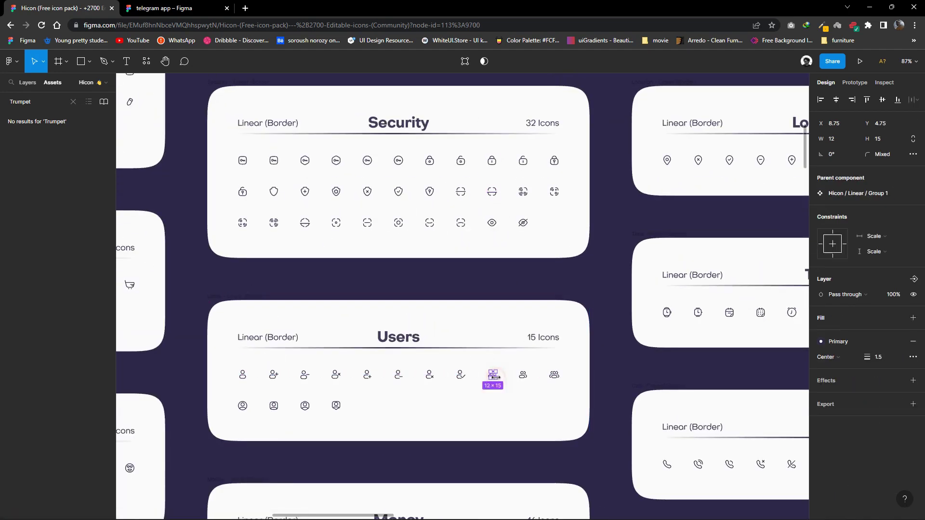
pyautogui.rightClick(492, 374)
pyautogui.click(508, 245)
pyautogui.click(164, 8)
pyautogui.click(526, 286)
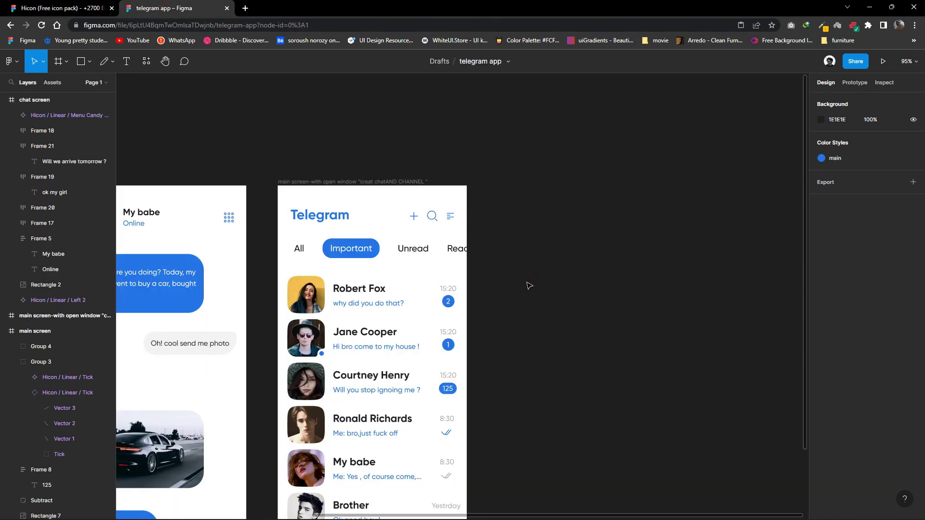
pyautogui.hotkey('ctrl', 'v')
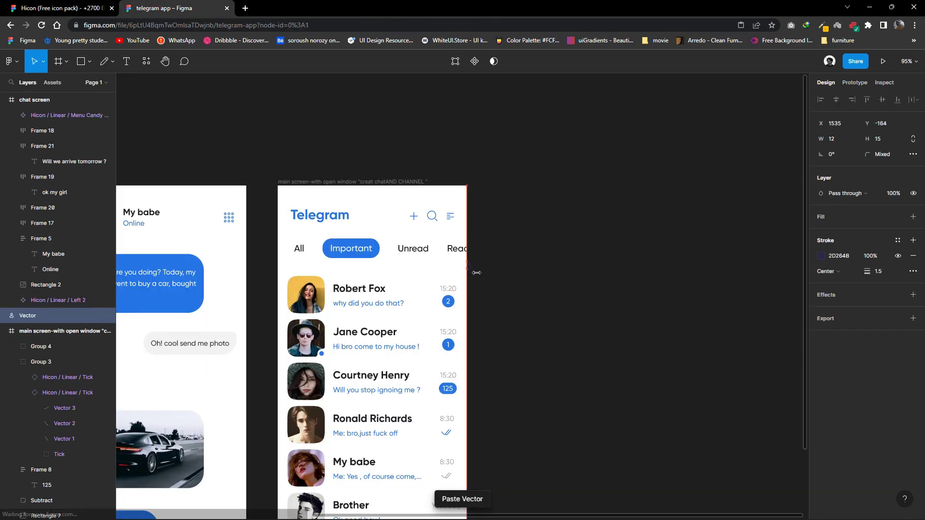
# Copy the whole group-users icon and paste it at the header's top-right.
pyautogui.click(58, 8)
pyautogui.rightClick(493, 375)
pyautogui.press('Escape')
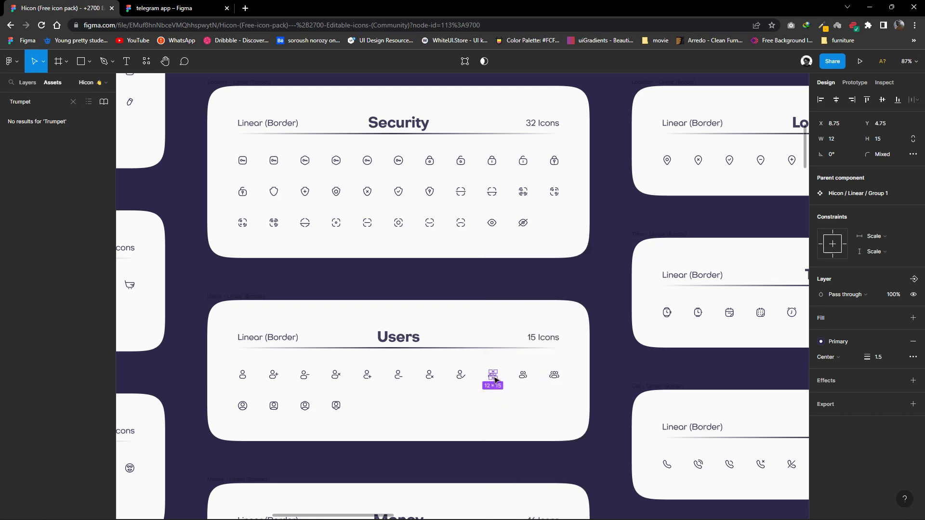
pyautogui.press('Escape')
pyautogui.rightClick(491, 375)
pyautogui.click(506, 220)
pyautogui.click(166, 9)
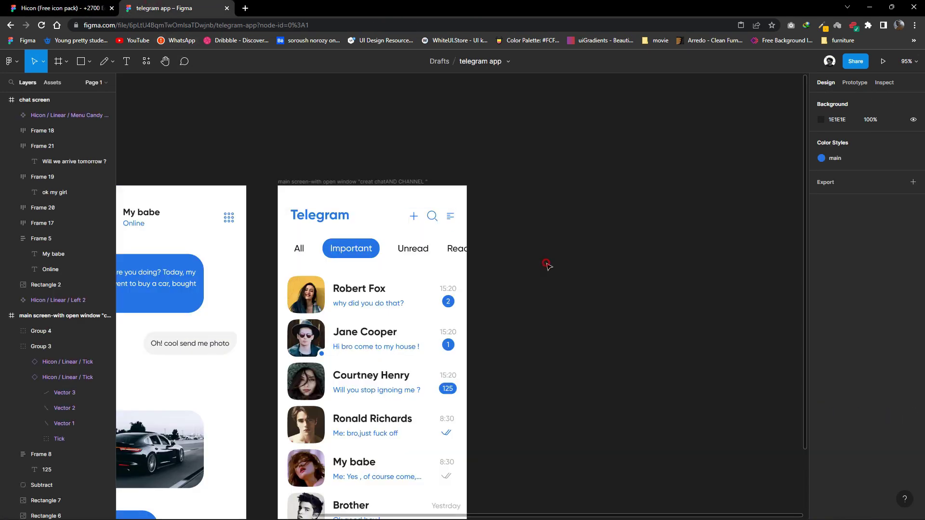
pyautogui.click(95, 4)
pyautogui.rightClick(483, 372)
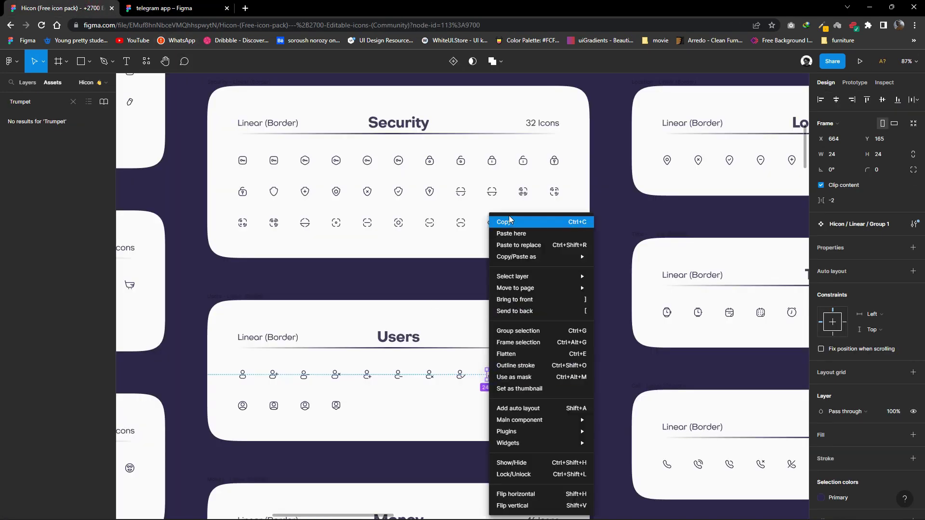
pyautogui.click(501, 220)
pyautogui.hotkey('ctrl', 'Tab')
pyautogui.hotkey('ctrl', 'v')
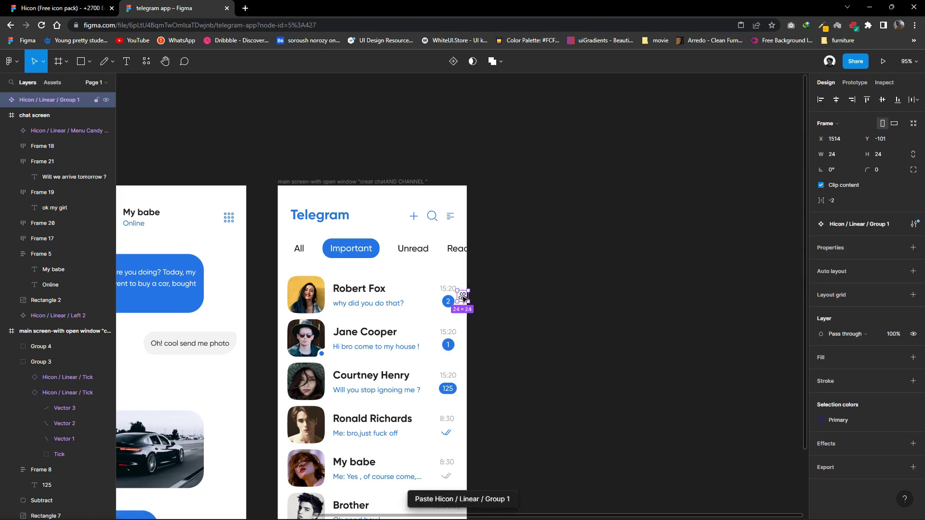
pyautogui.moveTo(463, 301); pyautogui.dragTo(458, 208)
# Copy the Hicon Lock 2 icon and place it above the Telegram header.
pyautogui.click(94, 4)
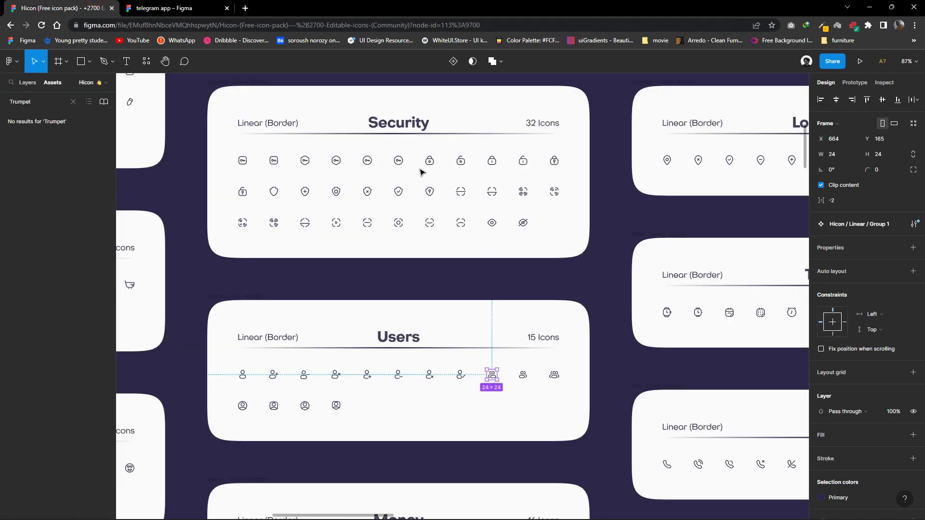
pyautogui.rightClick(491, 164)
pyautogui.click(503, 168)
pyautogui.hotkey('ctrl', 'Tab')
pyautogui.rightClick(487, 166)
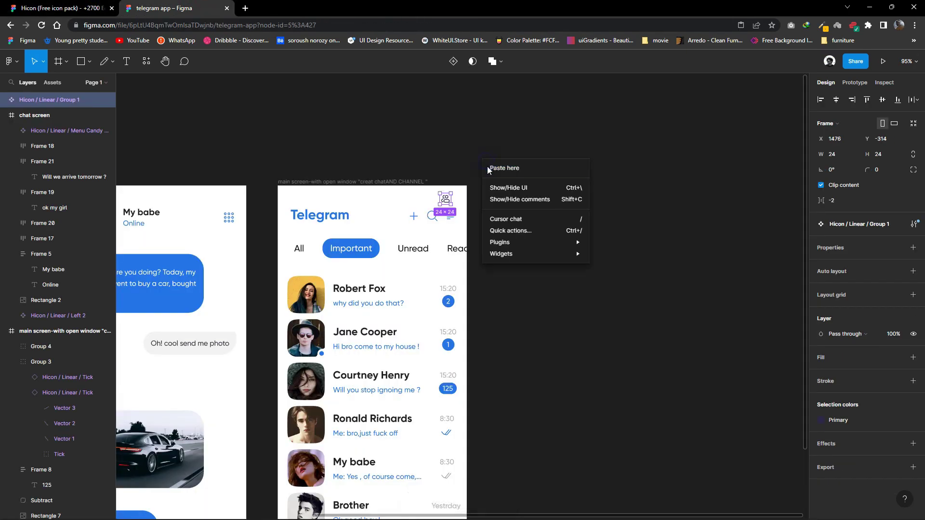
pyautogui.click(496, 169)
pyautogui.hotkey('ctrl', 'v')
pyautogui.moveTo(494, 172); pyautogui.dragTo(433, 197)
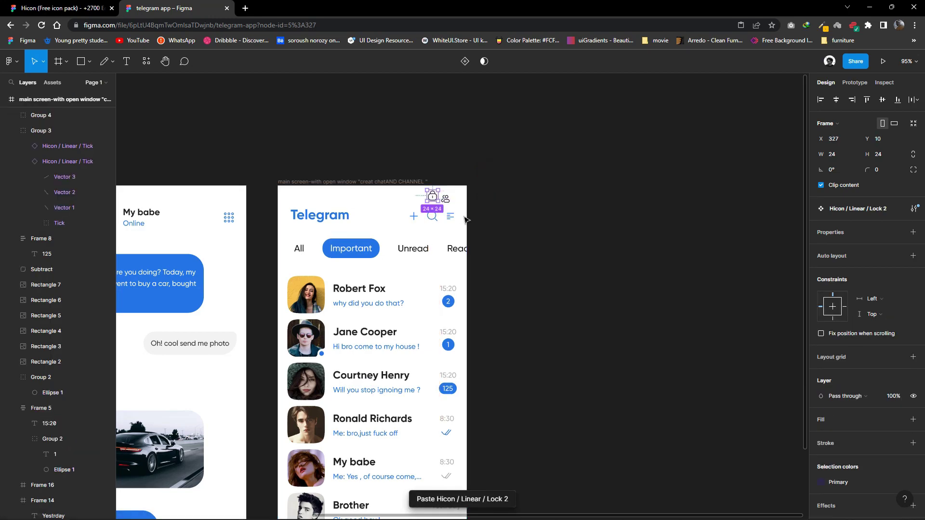
# Paste the New channel speaker icon and move it above the header.
pyautogui.moveTo(374, 9); pyautogui.dragTo(377, 42)
pyautogui.hotkey('ctrl', 'v')
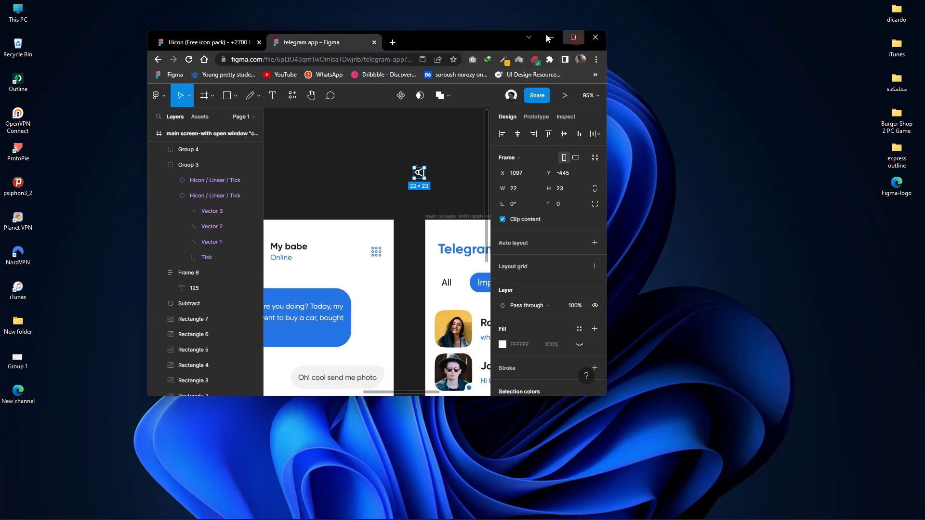
pyautogui.press('super+Up')
pyautogui.moveTo(273, 139); pyautogui.dragTo(310, 155)
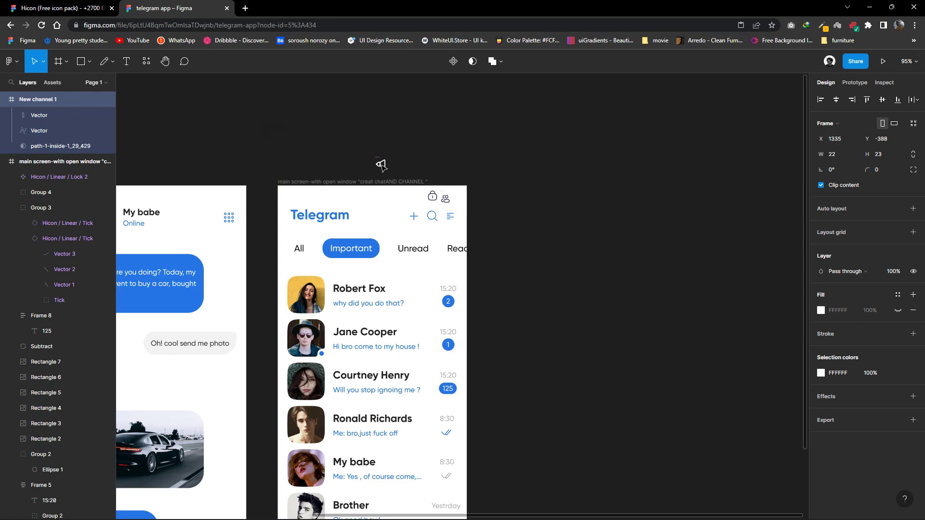
pyautogui.scroll(5, 383, 170)
# Replace the speaker icon with a fresh paste and shift it further right.
pyautogui.press('Delete')
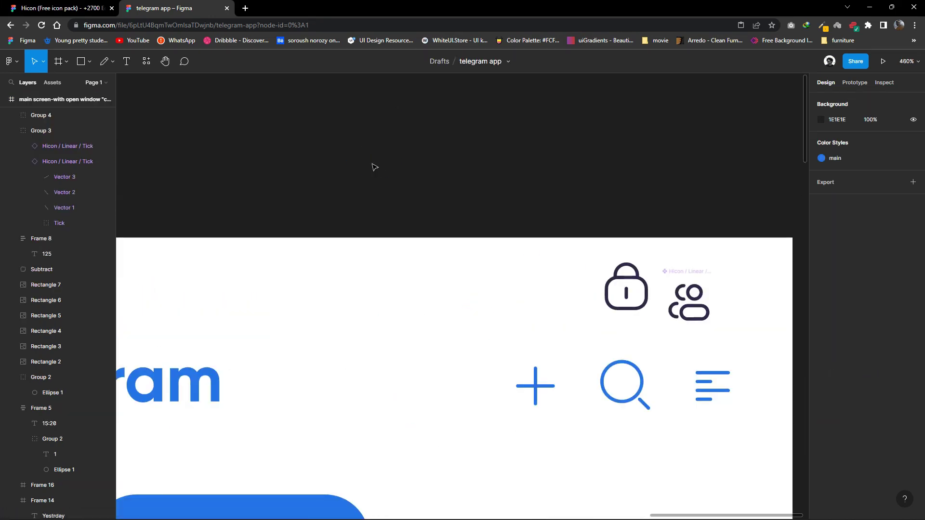
pyautogui.scroll(-5, 427, 227)
pyautogui.doubleClick(365, 8)
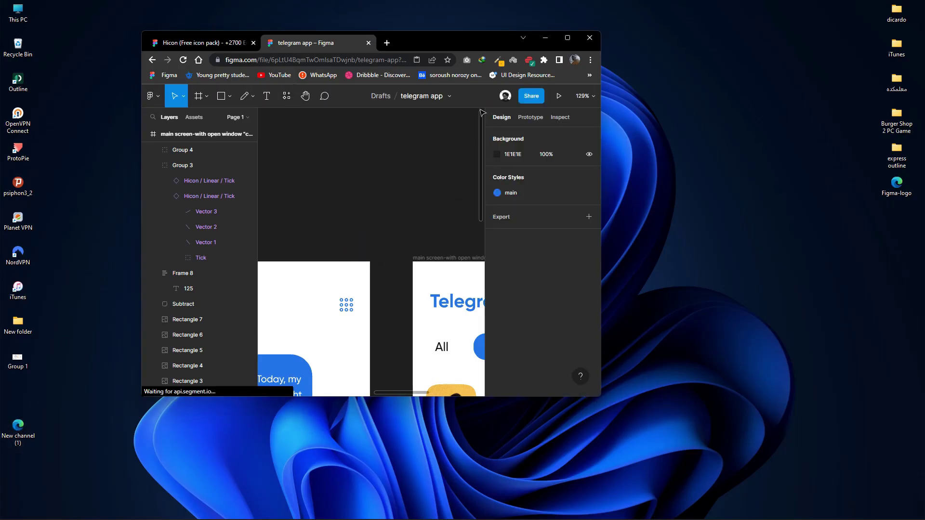
pyautogui.hotkey('ctrl', 'v')
pyautogui.click(567, 37)
pyautogui.scroll(3, 217, 212)
pyautogui.moveTo(221, 213); pyautogui.dragTo(295, 213)
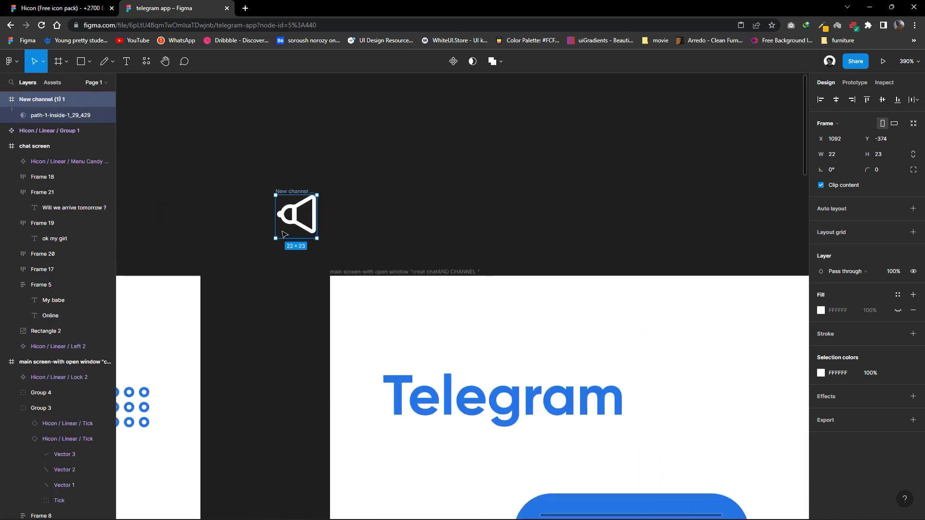
pyautogui.scroll(5, 289, 212)
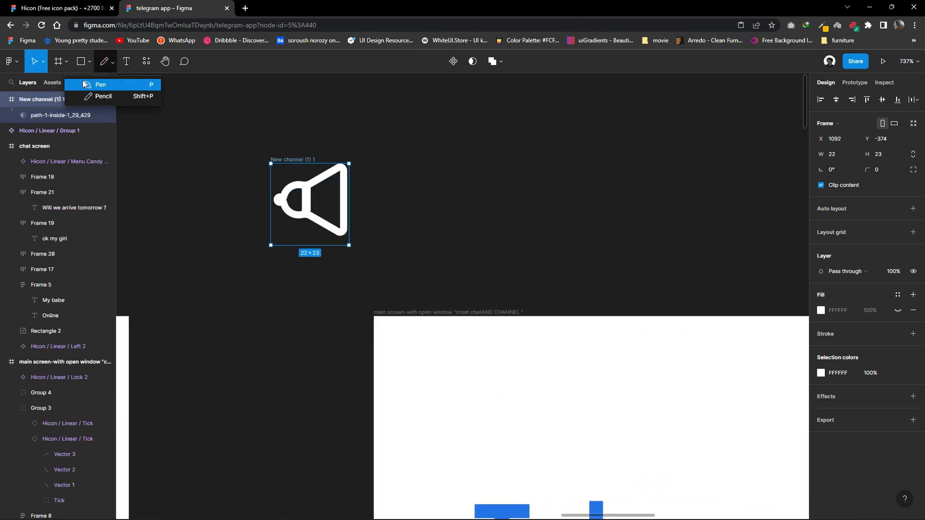
# Draw a short vertical line at the speaker icon's left side.
pyautogui.click(90, 61)
pyautogui.click(92, 95)
pyautogui.moveTo(278, 210); pyautogui.dragTo(278, 207)
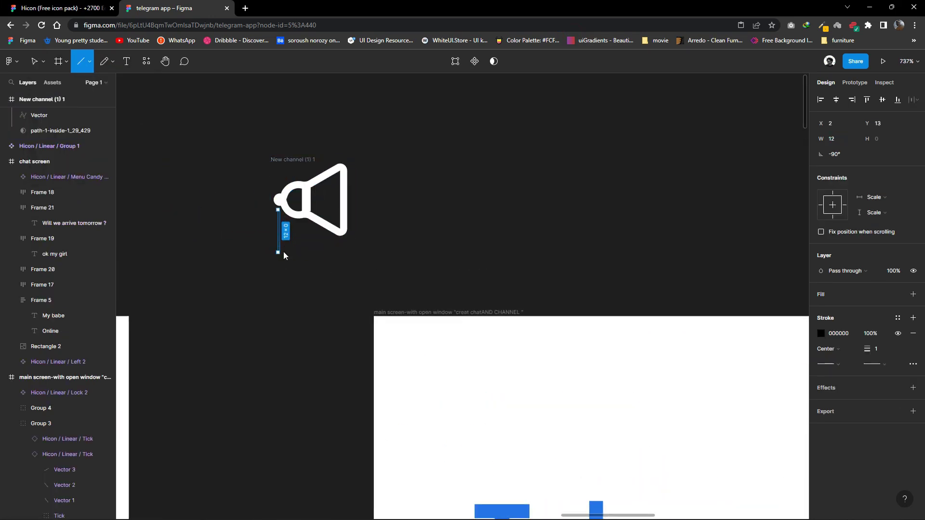
pyautogui.click(279, 241)
pyautogui.click(41, 117)
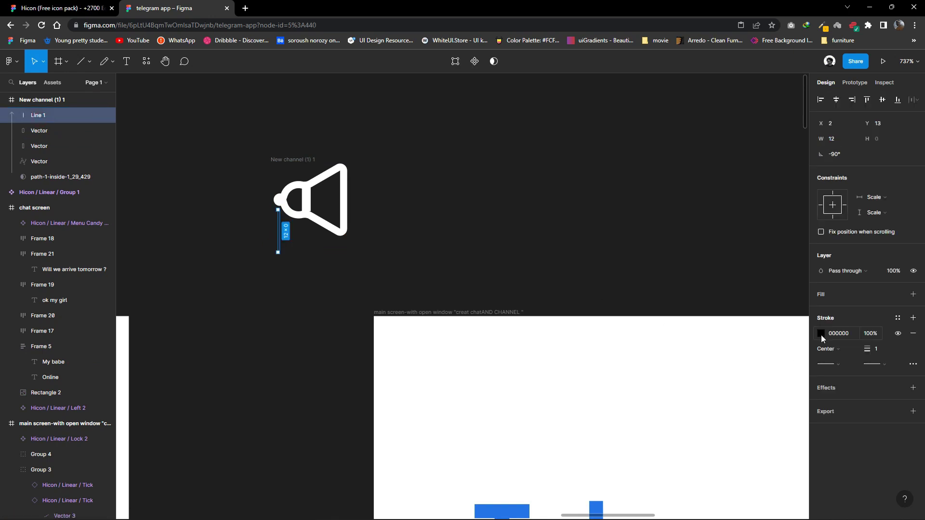
pyautogui.click(821, 331)
# Inspect the megaphone icon's layers and move its handle line out below the icon.
pyautogui.rightClick(273, 225)
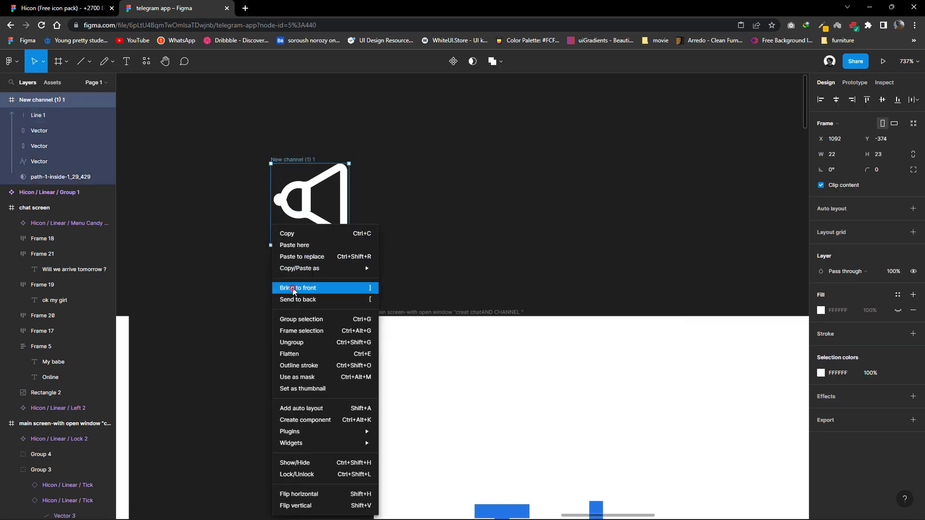
pyautogui.click(280, 234)
pyautogui.rightClick(43, 177)
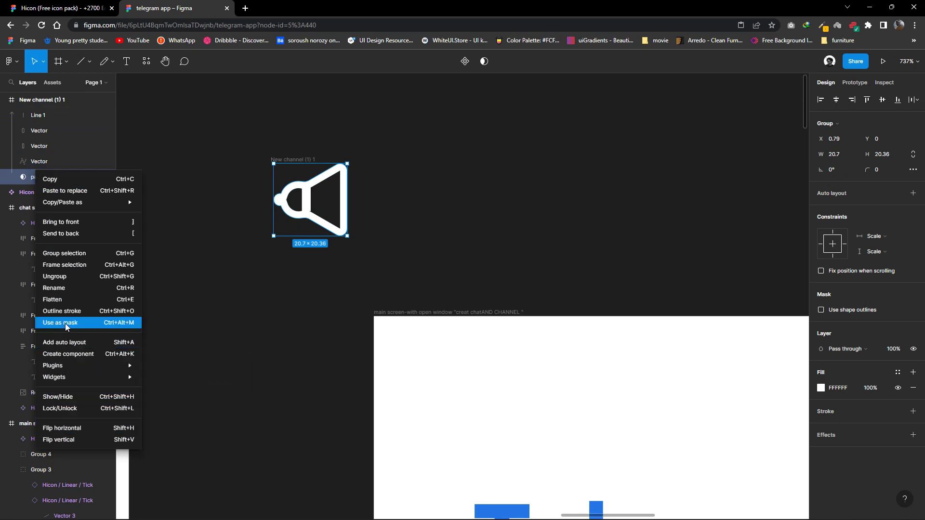
pyautogui.press('Escape')
pyautogui.click(278, 244)
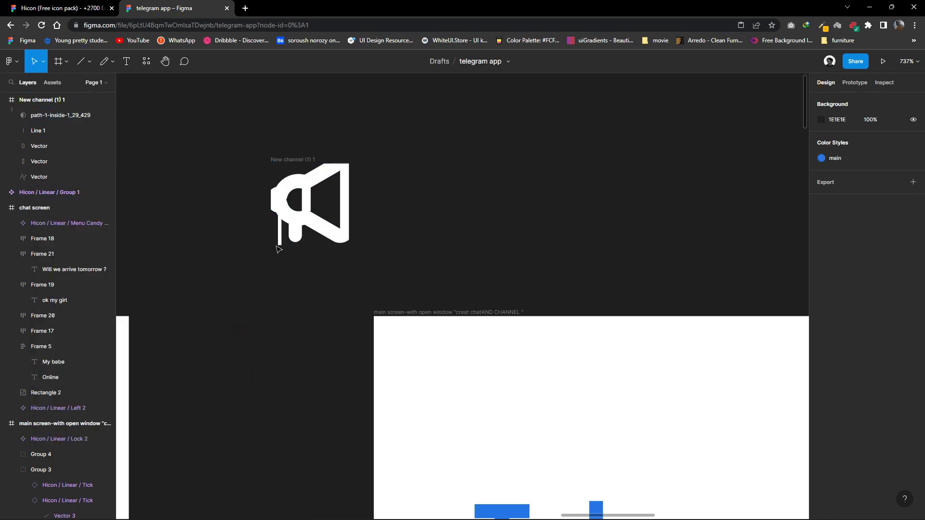
pyautogui.hotkey('ctrl', 'z')
pyautogui.click(27, 120)
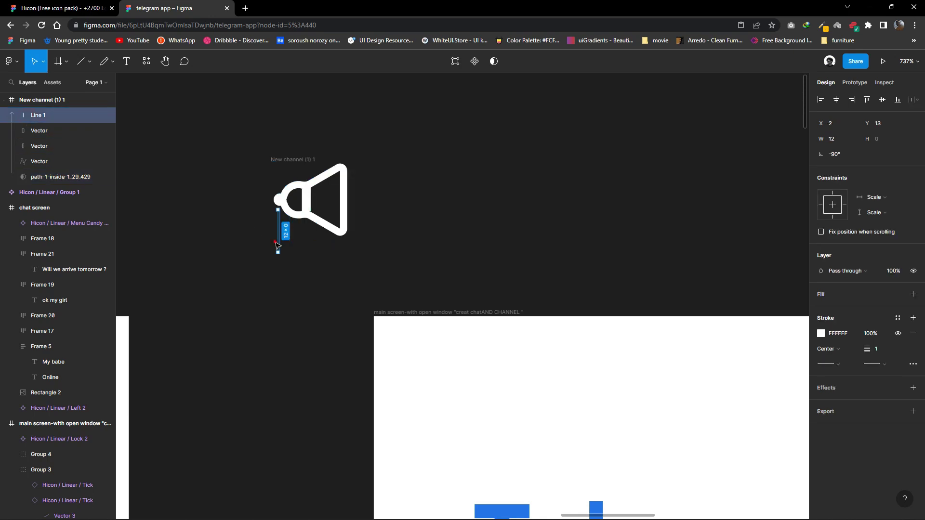
pyautogui.press('Return')
pyautogui.press('Escape')
pyautogui.moveTo(279, 232); pyautogui.dragTo(240, 355)
# Group the megaphone parts, trying and undoing an outline-stroke conversion.
pyautogui.click(307, 214)
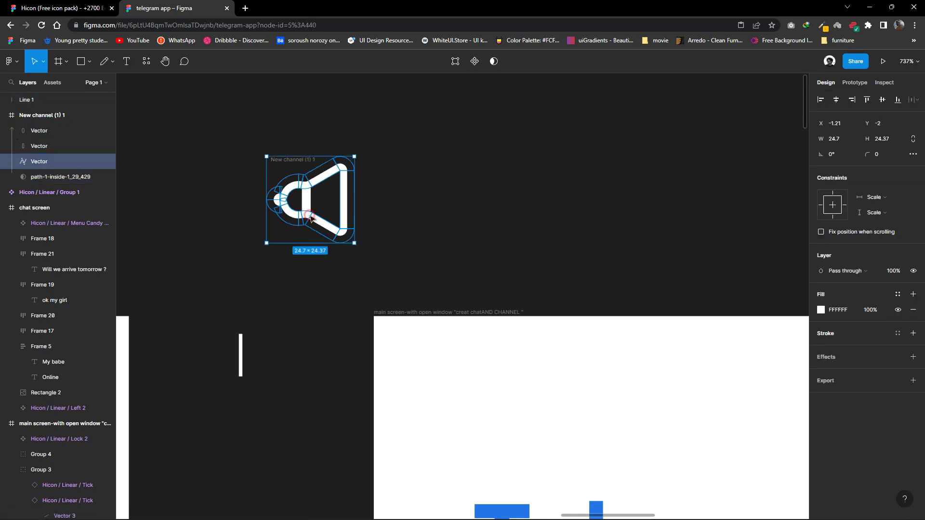
pyautogui.rightClick(307, 214)
pyautogui.click(329, 319)
pyautogui.click(241, 355)
pyautogui.click(279, 233)
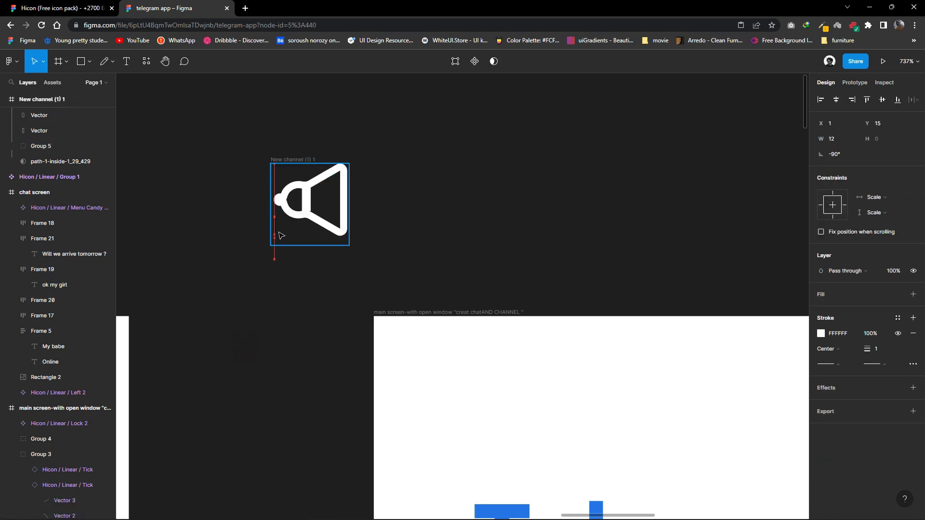
pyautogui.moveTo(241, 355); pyautogui.dragTo(266, 305)
pyautogui.moveTo(378, 244); pyautogui.dragTo(301, 233)
pyautogui.rightClick(300, 233)
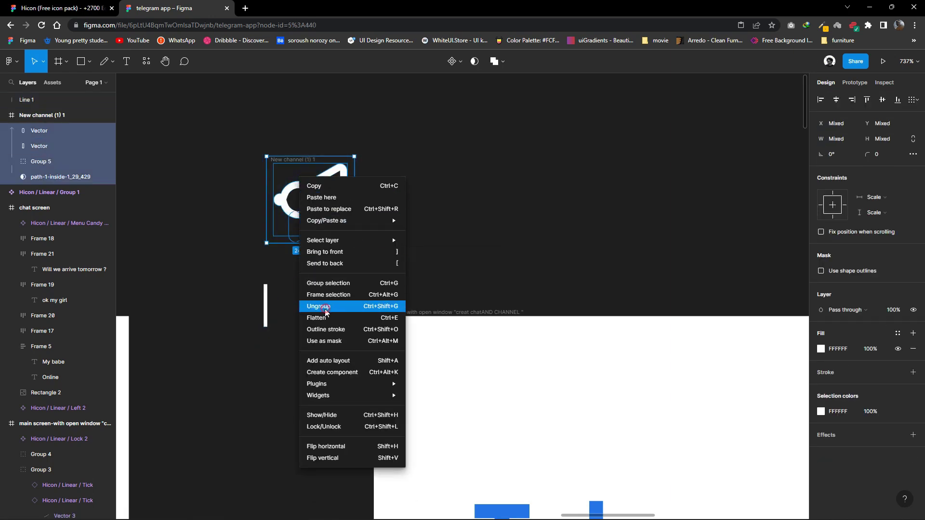
pyautogui.click(311, 310)
pyautogui.click(311, 284)
pyautogui.hotkey('ctrl', 'z')
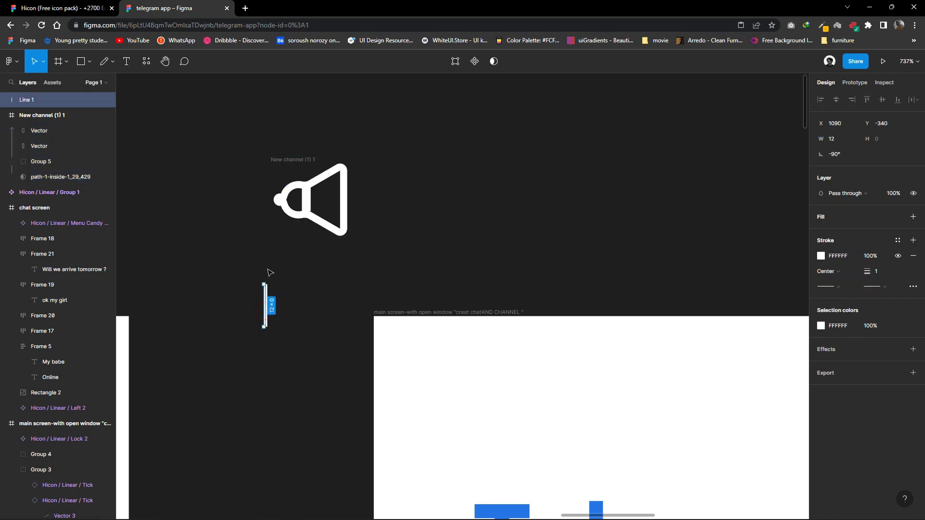
# Move the handle line into the icon frame beneath path-1-inside in Layers.
pyautogui.moveTo(267, 287); pyautogui.dragTo(277, 244)
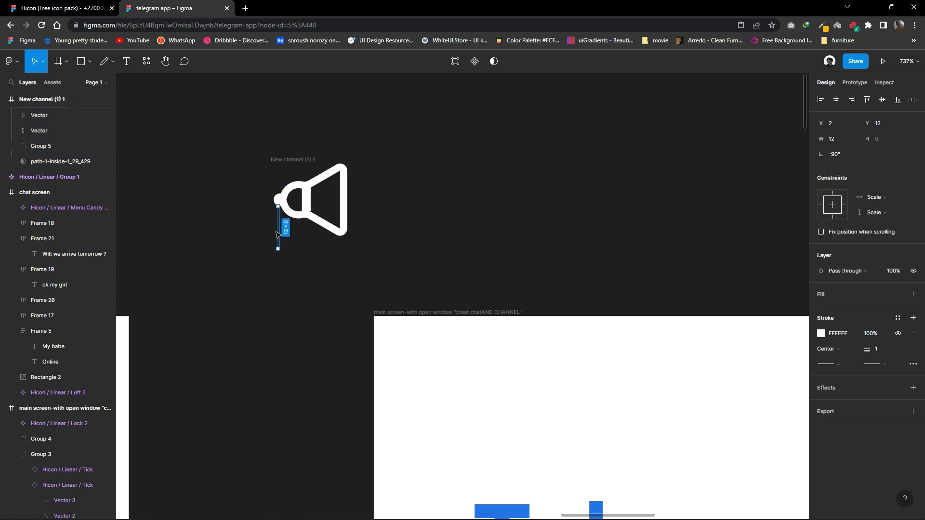
pyautogui.moveTo(24, 121); pyautogui.dragTo(30, 182)
pyautogui.click(289, 260)
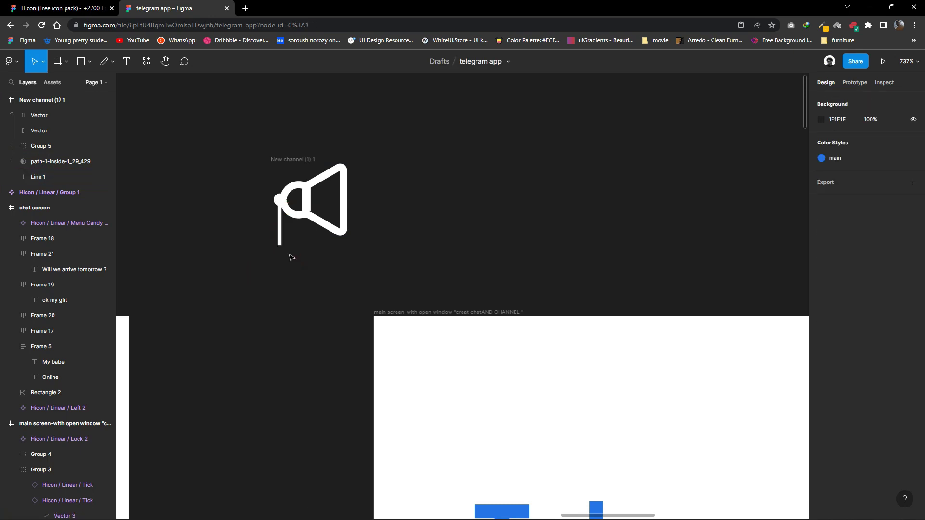
pyautogui.click(279, 238)
# Give the handle line round caps on both ends and a stroke weight of 2.
pyautogui.click(841, 348)
pyautogui.click(869, 368)
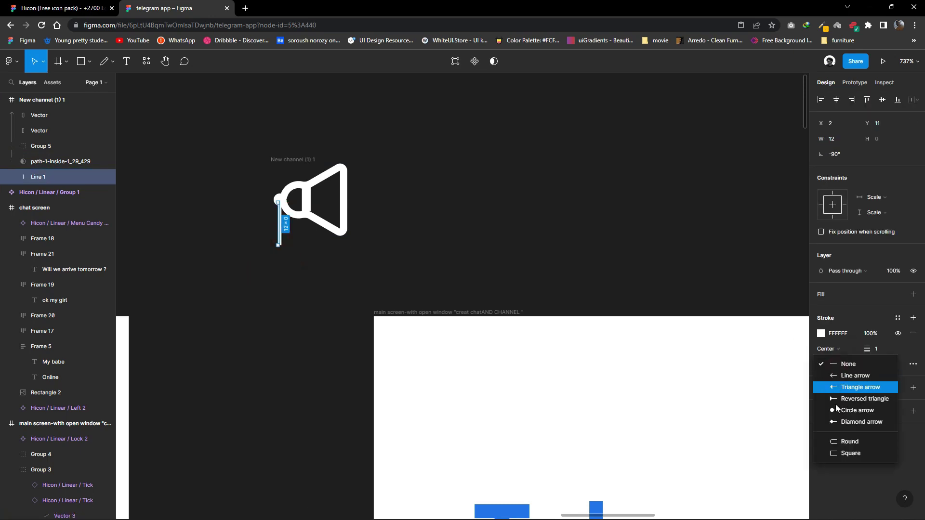
pyautogui.click(506, 256)
pyautogui.click(469, 269)
pyautogui.hotkey('ctrl', 'z')
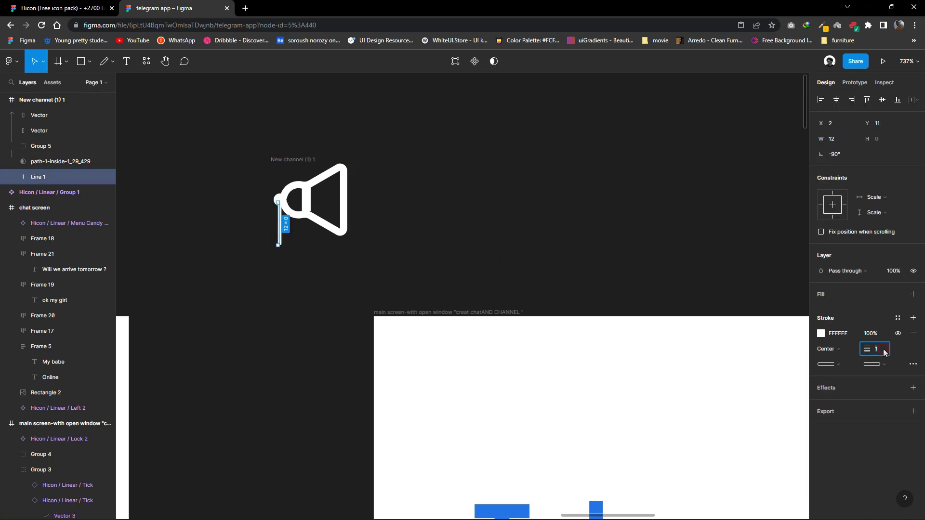
pyautogui.write('2')
pyautogui.press('Return')
pyautogui.scroll(5, 285, 207)
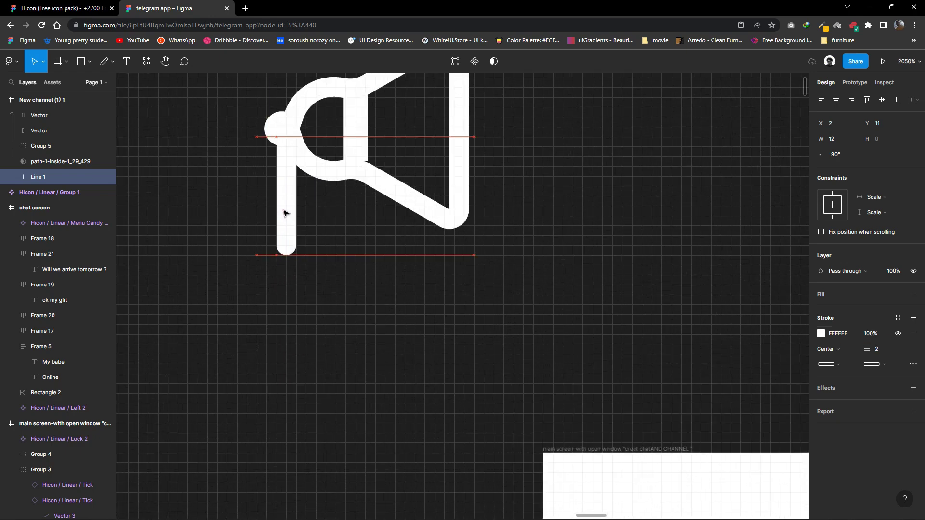
pyautogui.scroll(-3, 285, 213)
pyautogui.scroll(-3, 305, 244)
pyautogui.scroll(-3, 347, 275)
# Convert the megaphone icon frame to a group and paste it into the Telegram screen.
pyautogui.click(343, 259)
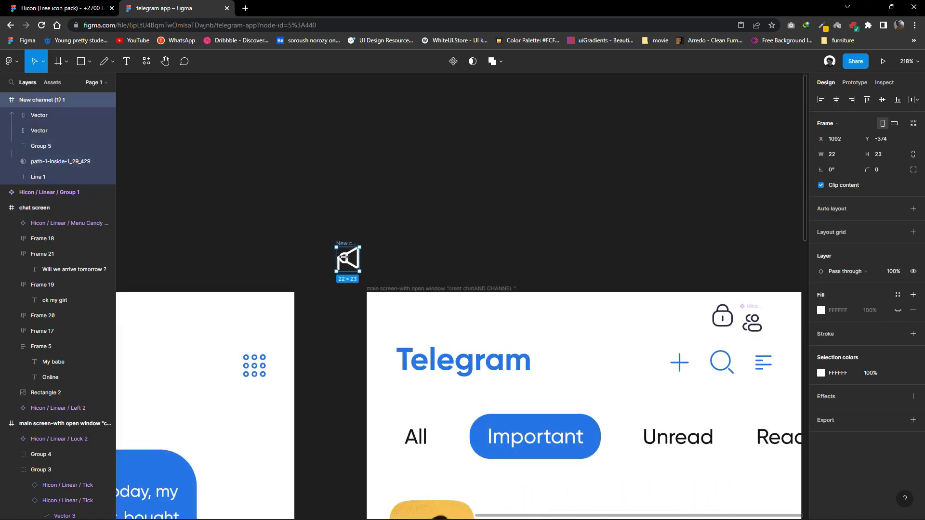
pyautogui.rightClick(344, 259)
pyautogui.click(383, 372)
pyautogui.hscroll(3, 347, 260)
pyautogui.moveTo(244, 229); pyautogui.dragTo(293, 241)
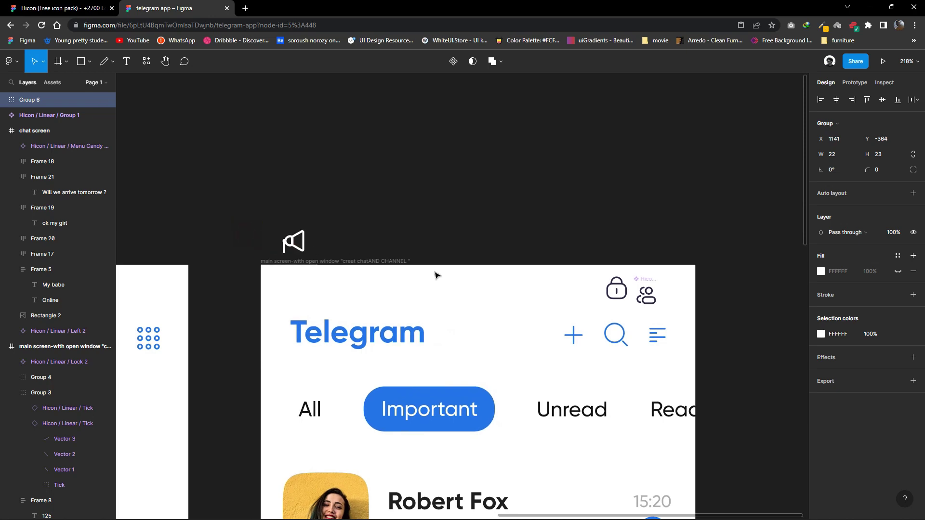
pyautogui.hotkey('ctrl', 'x')
pyautogui.click(435, 275)
pyautogui.hotkey('ctrl', 'v')
pyautogui.press('Escape')
# Duplicate the Important pill above itself and move the lock icon beside it.
pyautogui.scroll(-2, 491, 337)
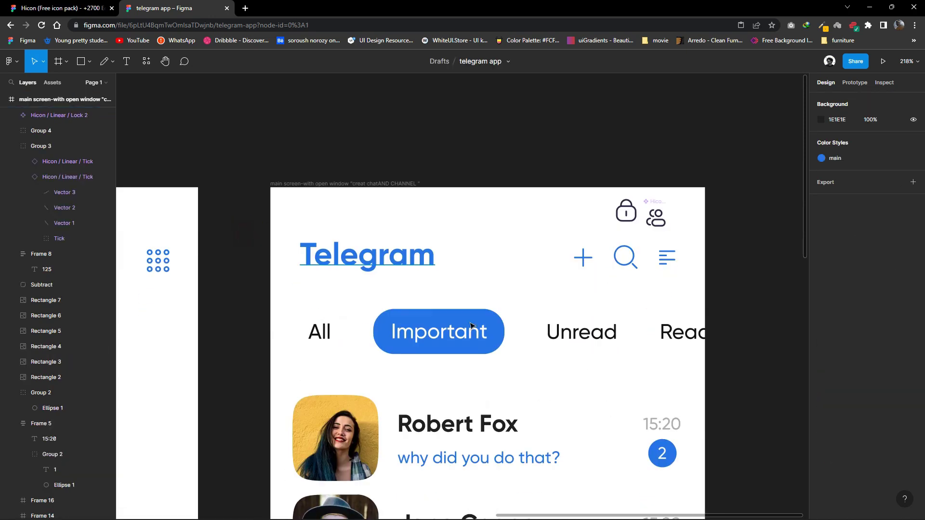
pyautogui.scroll(1, 471, 325)
pyautogui.click(442, 338)
pyautogui.moveTo(517, 349); pyautogui.dragTo(459, 255)
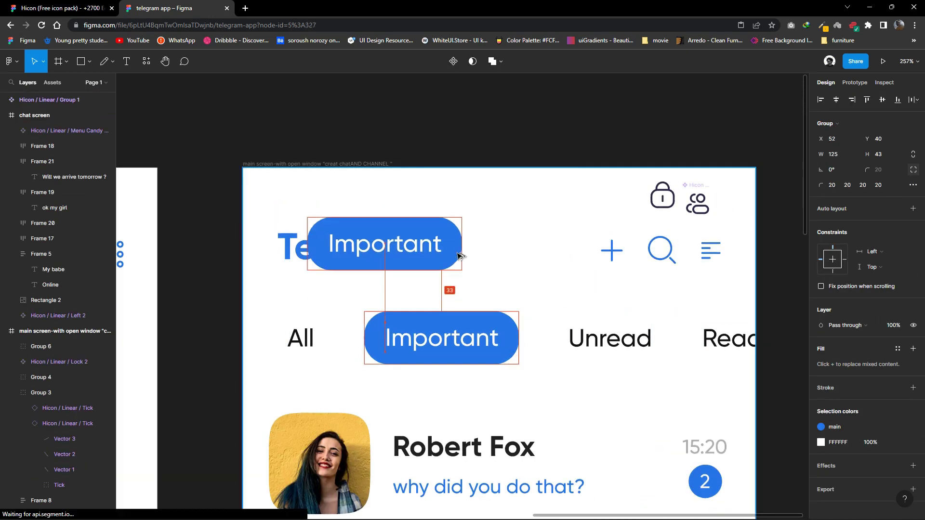
pyautogui.moveTo(662, 197)
pyautogui.mouseDown()
pyautogui.moveTo(537, 236)
pyautogui.moveTo(669, 197)
pyautogui.mouseUp()
# Set the people and lock icon colours to white FFFFFF.
pyautogui.click(706, 218)
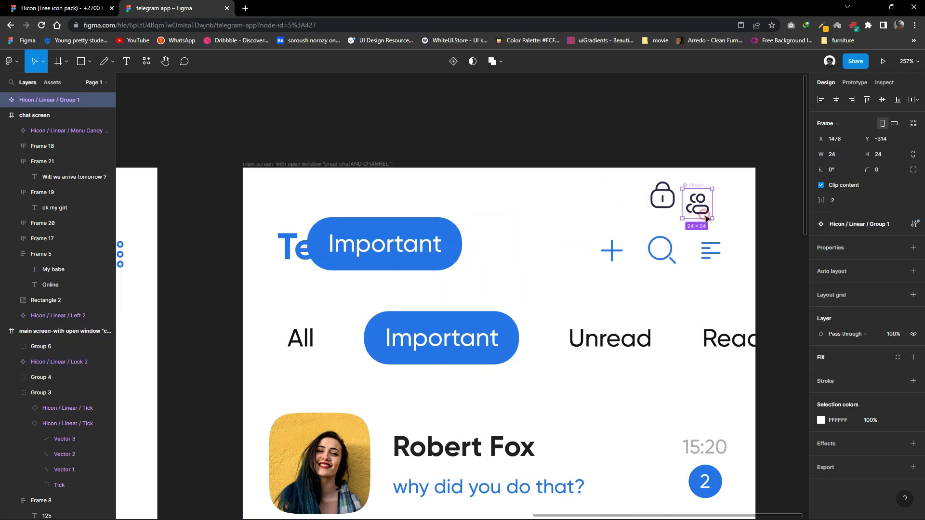
pyautogui.click(613, 204)
pyautogui.rightClick(694, 230)
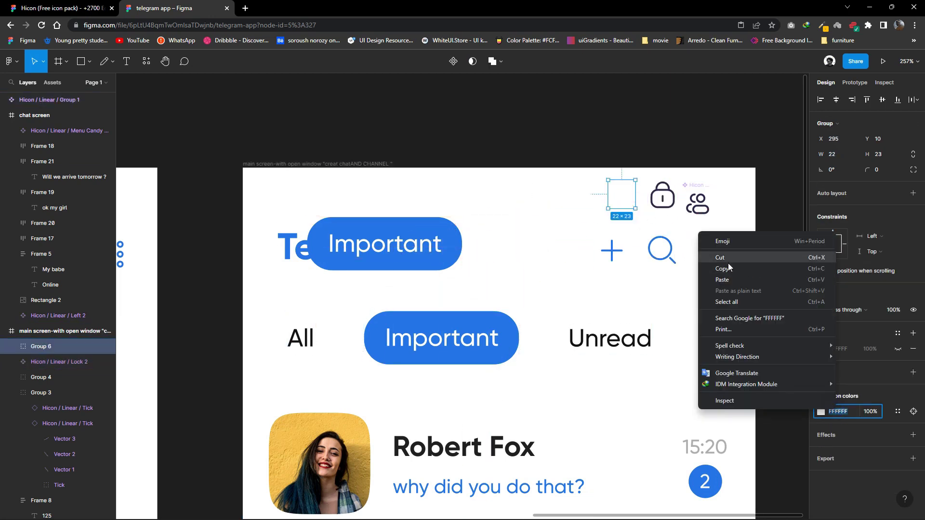
pyautogui.click(697, 205)
pyautogui.click(833, 421)
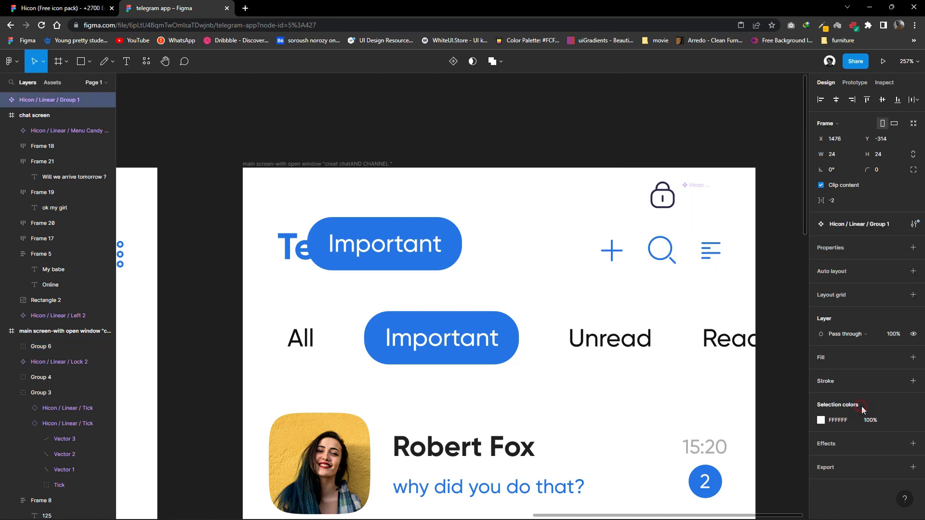
pyautogui.click(898, 420)
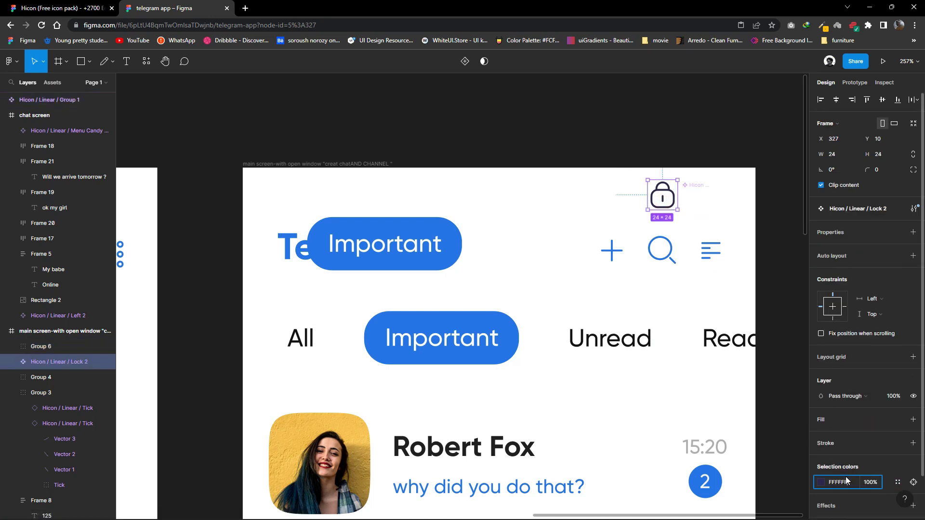
# Align the megaphone, lock and people icons by vertical centre and group them.
pyautogui.moveTo(716, 215); pyautogui.dragTo(602, 171)
pyautogui.click(882, 99)
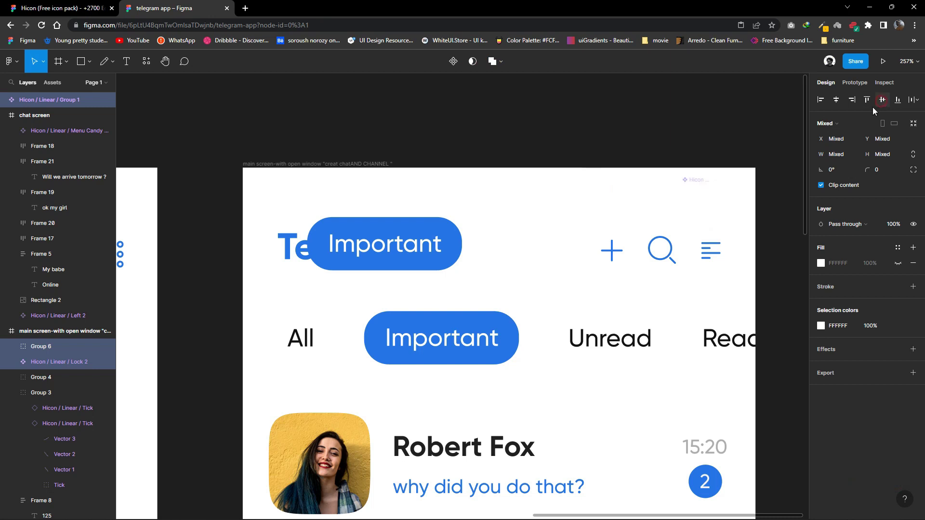
pyautogui.rightClick(674, 192)
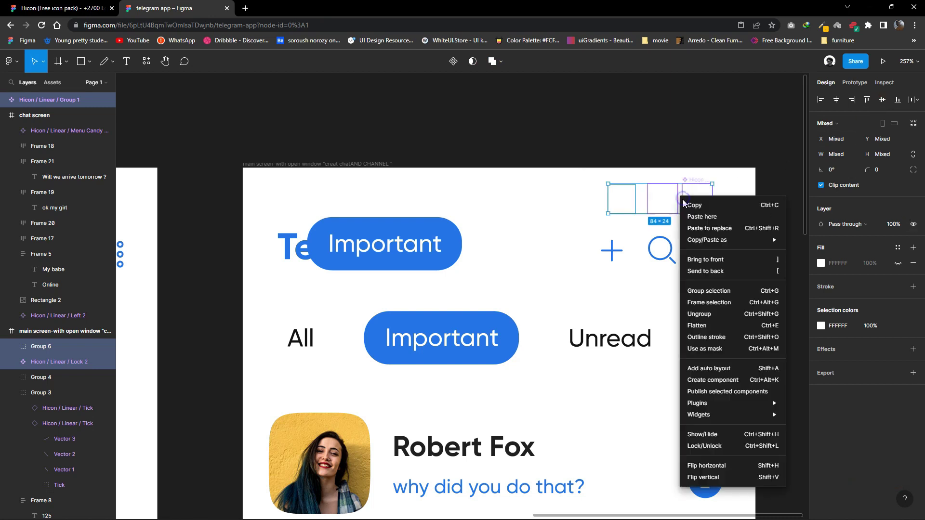
pyautogui.click(694, 294)
pyautogui.press('Escape')
# Delete the duplicate Important pill and its text.
pyautogui.click(437, 244)
pyautogui.press('Delete')
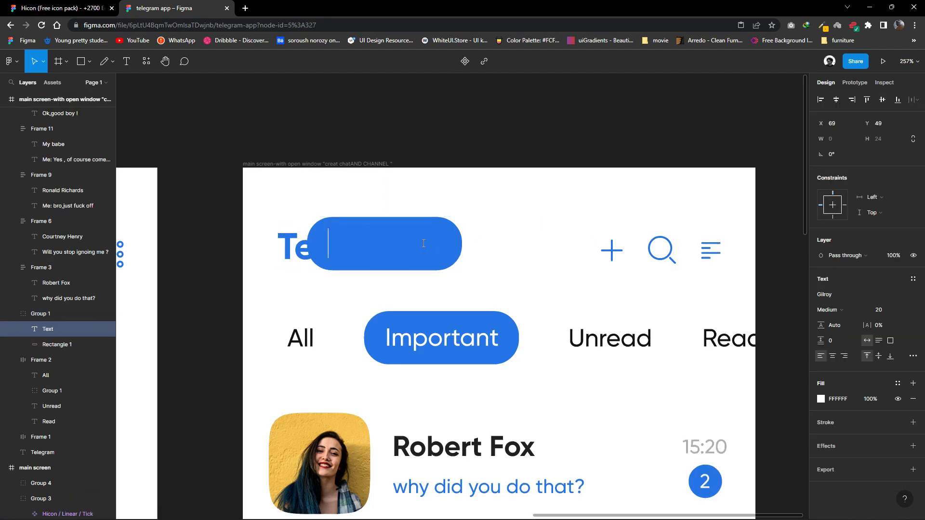
pyautogui.press('Delete')
# Draw a grey rectangle over the three icons and send it behind them.
pyautogui.click(89, 62)
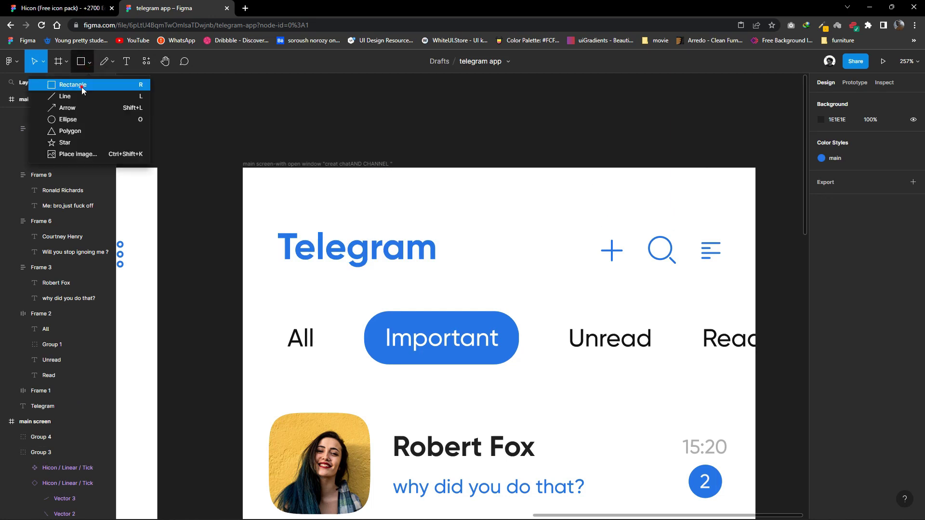
pyautogui.moveTo(588, 176)
pyautogui.mouseDown()
pyautogui.moveTo(737, 235)
pyautogui.moveTo(731, 228)
pyautogui.mouseUp()
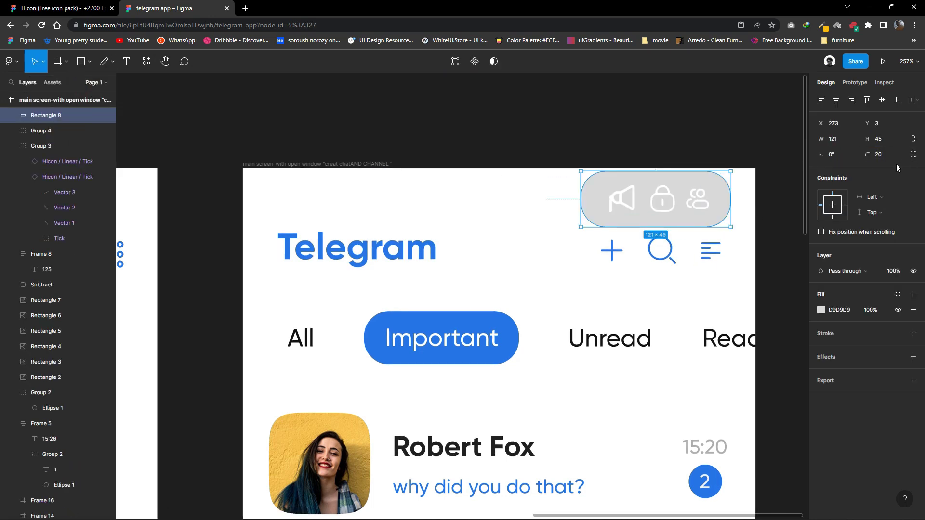
pyautogui.click(913, 154)
pyautogui.rightClick(717, 213)
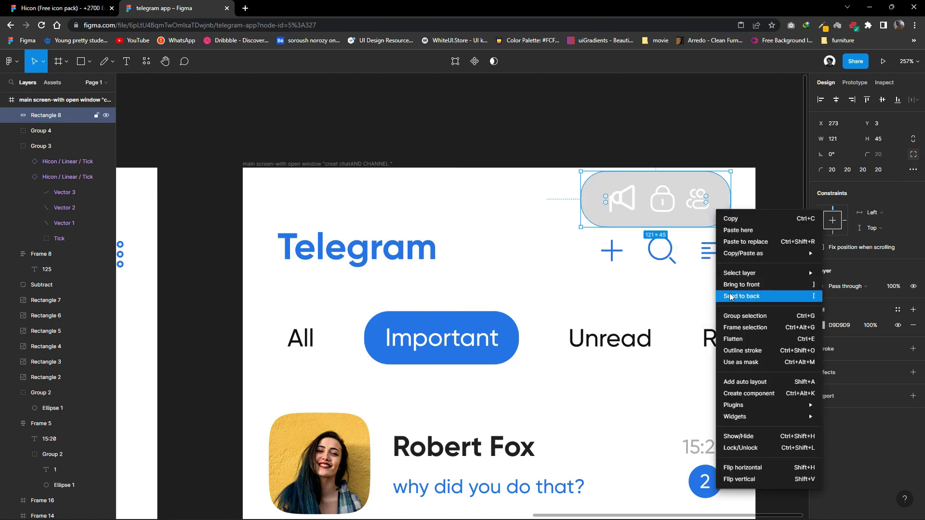
pyautogui.click(735, 297)
# Wrap the rectangle and icons in auto layout, place the pill over the title, adjust horizontal padding.
pyautogui.moveTo(739, 221); pyautogui.dragTo(577, 168)
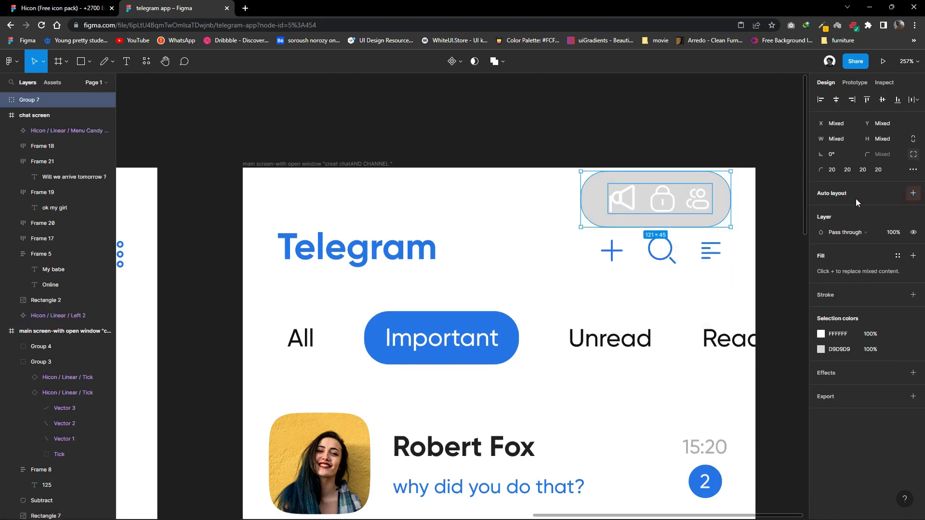
pyautogui.hotkey('shift', 'a')
pyautogui.moveTo(656, 223); pyautogui.dragTo(420, 255)
pyautogui.click(836, 290)
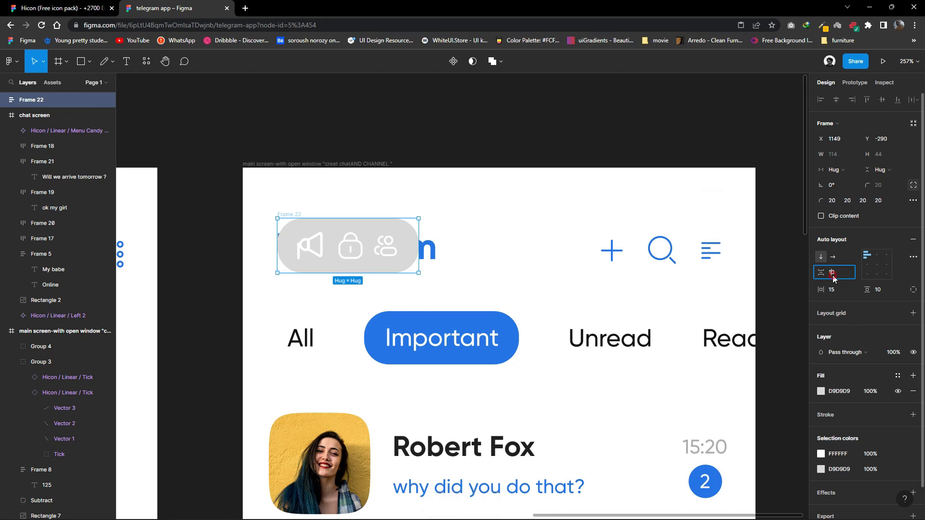
pyautogui.press('Up')
pyautogui.press('Up')
# Set the pill's spacing and vertical padding to 13, nudge it, and fill it with 'main' blue.
pyautogui.press('Up')
pyautogui.press('Up')
pyautogui.press('Up')
pyautogui.press('Up')
pyautogui.press('Up')
pyautogui.press('Up')
pyautogui.hotkey('ctrl', 'g')
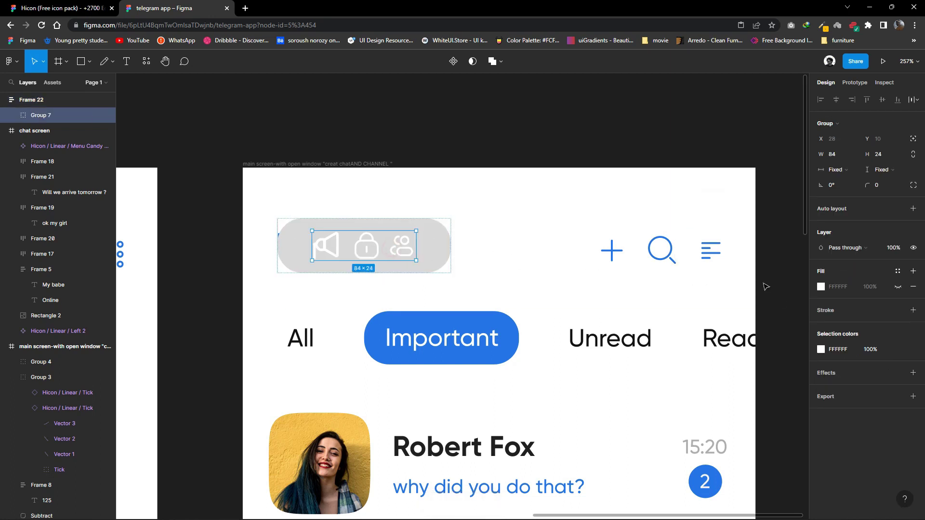
pyautogui.press('Escape')
pyautogui.click(833, 272)
pyautogui.press('Up')
pyautogui.press('Up')
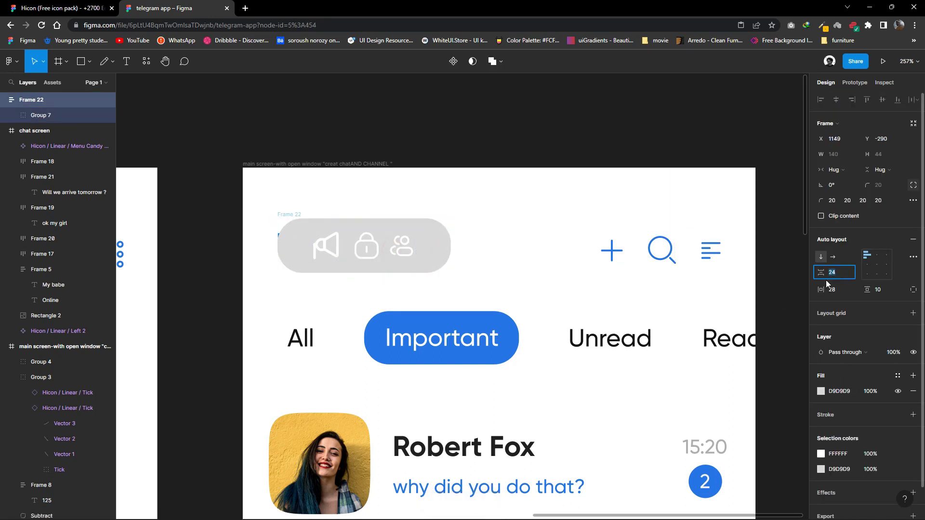
pyautogui.write('13')
pyautogui.click(569, 275)
pyautogui.click(443, 256)
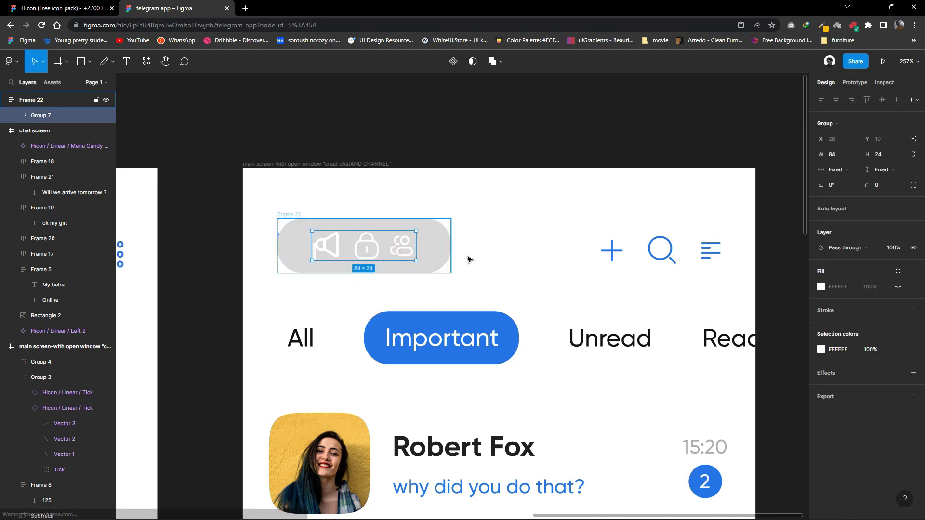
pyautogui.click(878, 289)
pyautogui.press('Up')
pyautogui.press('Up')
pyautogui.press('Up')
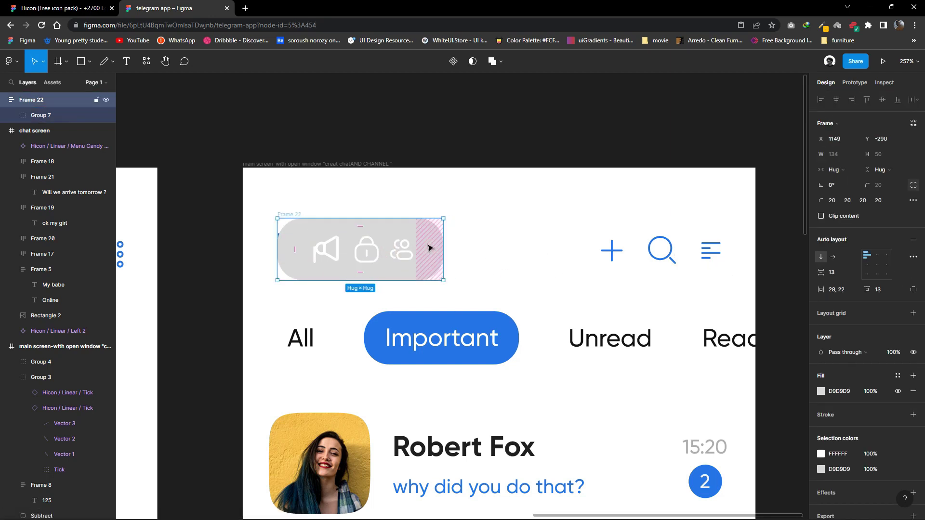
pyautogui.moveTo(391, 234); pyautogui.dragTo(383, 237)
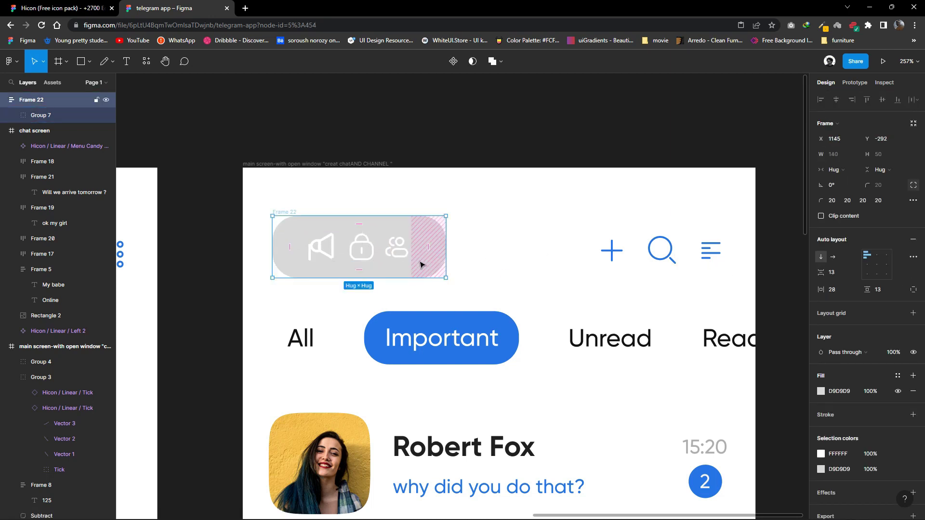
pyautogui.click(829, 434)
# Give Group 7 auto layout with 32 spacing and set Frame 22's right padding to 42.
pyautogui.keyDown('ctrl'); pyautogui.scroll(-5, 486, 198); pyautogui.keyUp('ctrl')
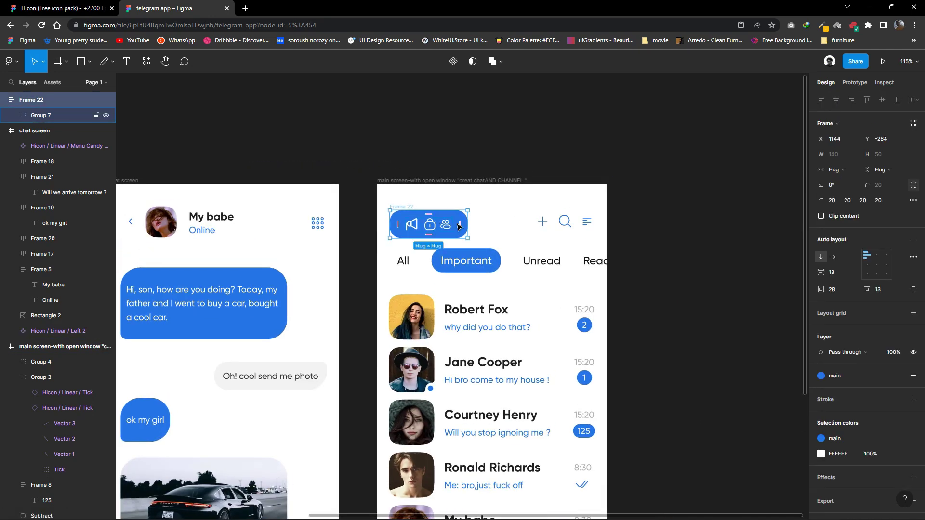
pyautogui.doubleClick(432, 227)
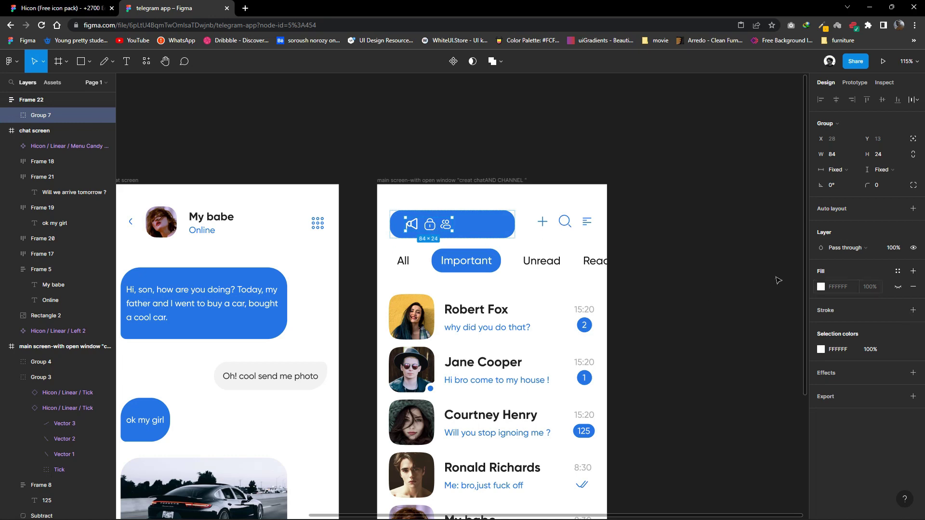
pyautogui.scroll(2, 504, 270)
pyautogui.hotkey('shift', 'a')
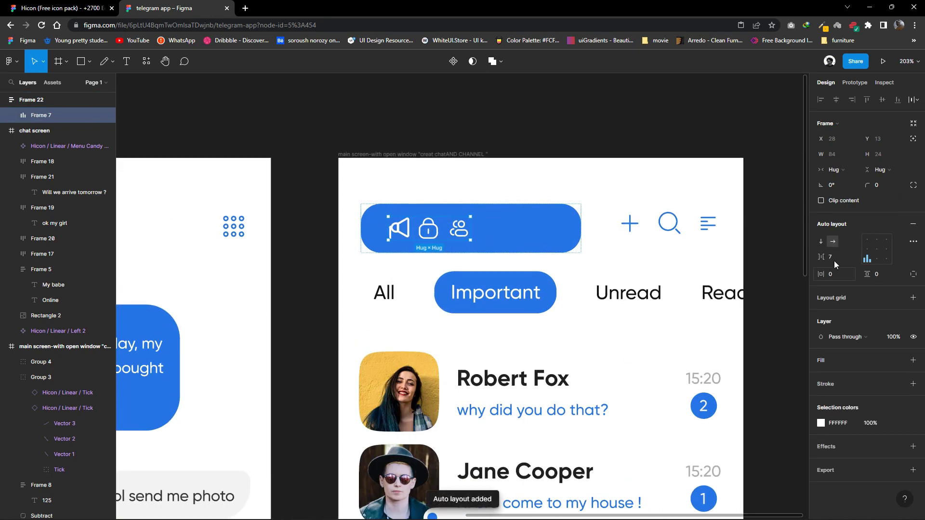
pyautogui.hotkey('shift', 'Up')
pyautogui.hotkey('shift', 'Up')
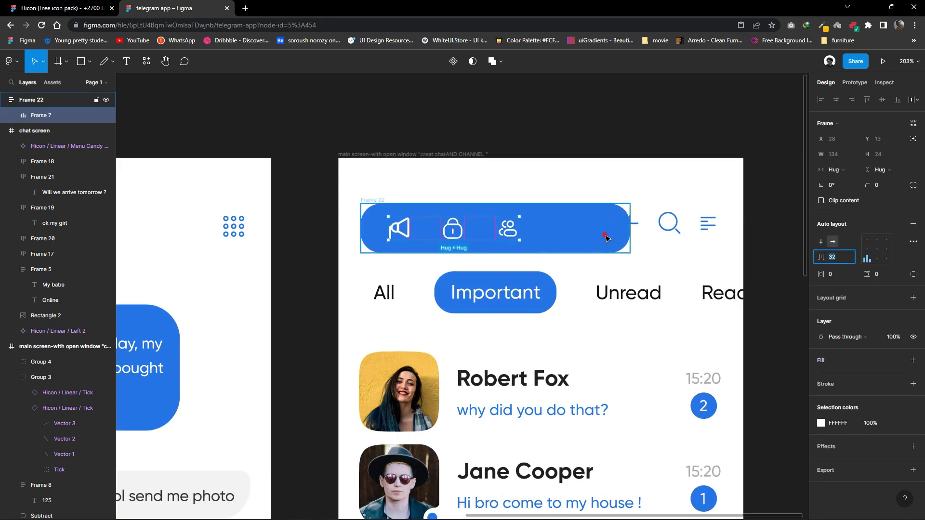
pyautogui.press('Escape')
pyautogui.moveTo(539, 227); pyautogui.dragTo(499, 231)
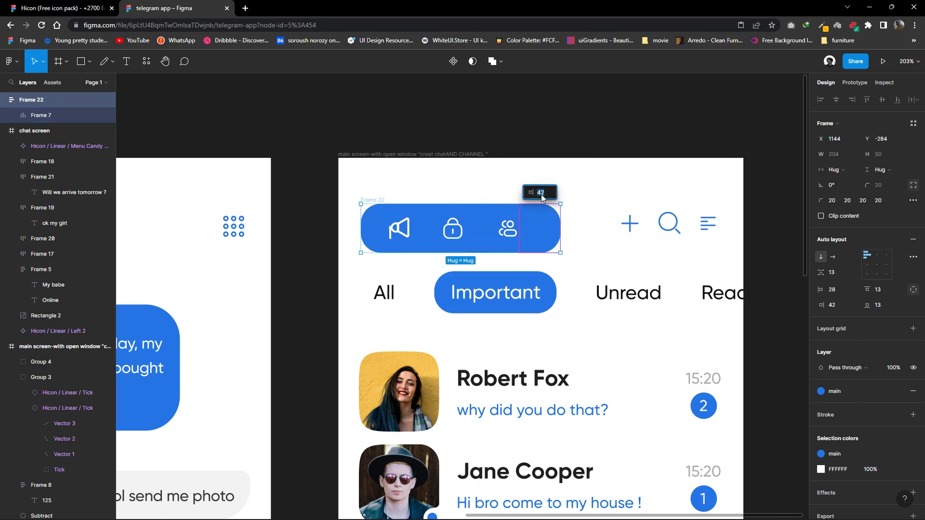
pyautogui.write('2')
pyautogui.press('Return')
pyautogui.press('Escape')
pyautogui.hotkey('shift', '1')
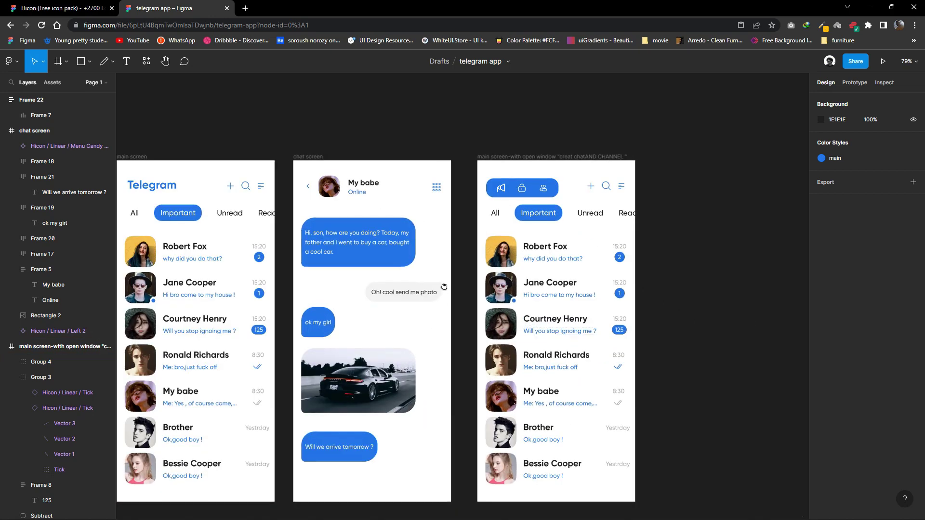
# Nudge the chat bubbles and car image up in the chat screen.
pyautogui.scroll(-3, 126, 143)
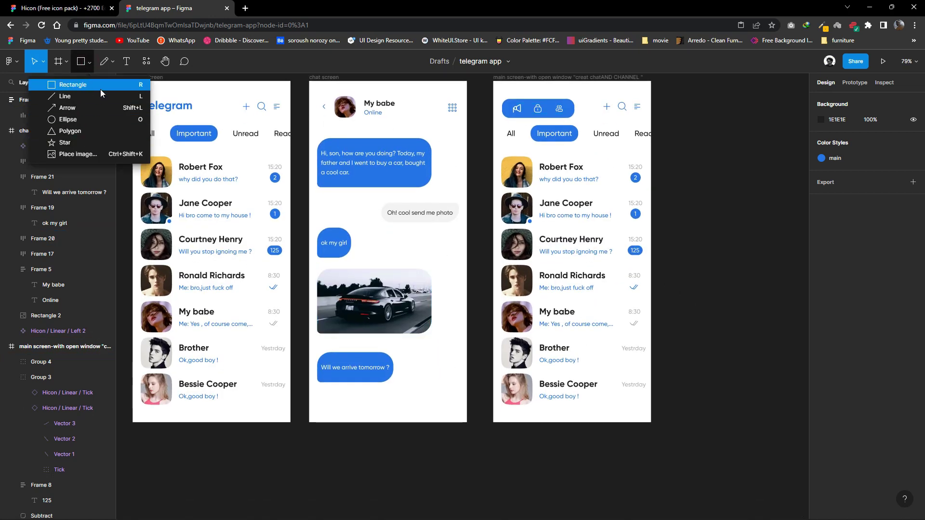
pyautogui.scroll(-1, 433, 357)
pyautogui.moveTo(432, 357)
pyautogui.mouseDown()
pyautogui.moveTo(311, 212)
pyautogui.moveTo(350, 226)
pyautogui.mouseUp()
pyautogui.click(351, 226)
pyautogui.click(354, 339)
pyautogui.moveTo(354, 339); pyautogui.dragTo(354, 331)
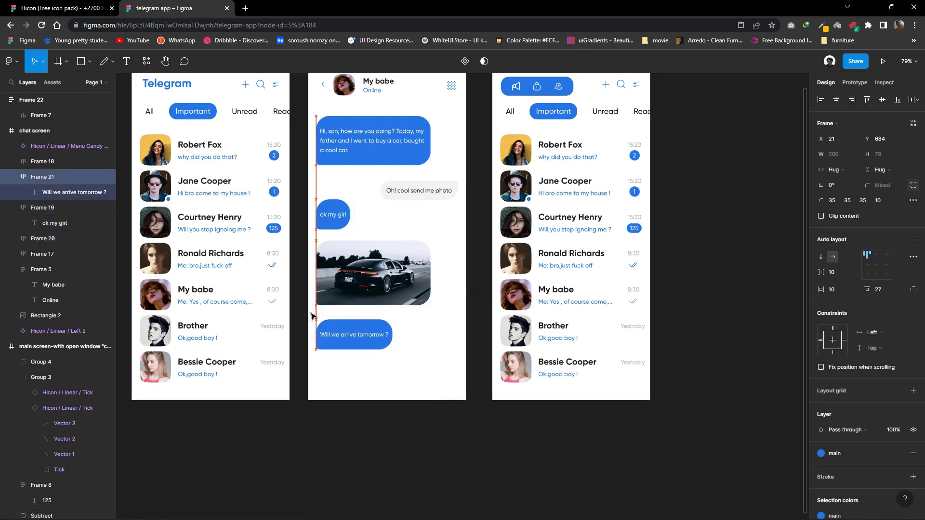
pyautogui.click(357, 224)
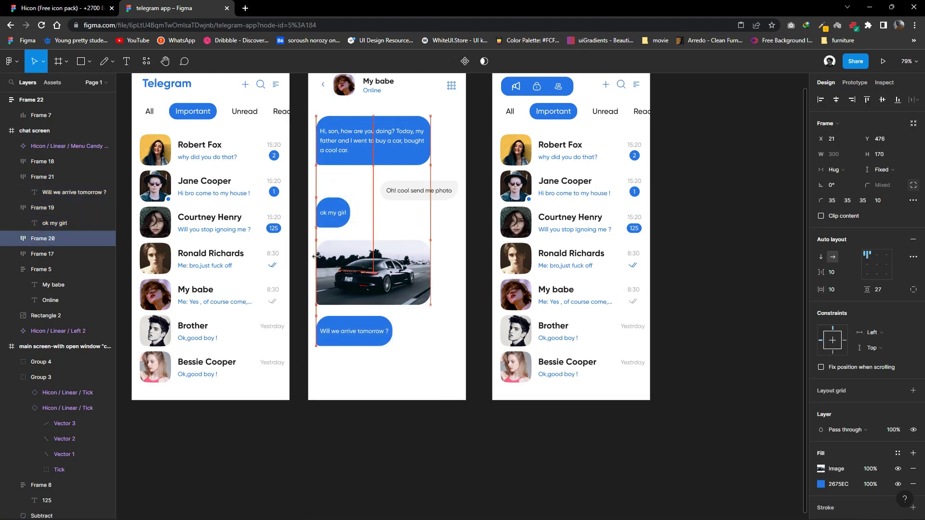
pyautogui.moveTo(373, 275); pyautogui.dragTo(373, 271)
pyautogui.moveTo(433, 378); pyautogui.dragTo(390, 343)
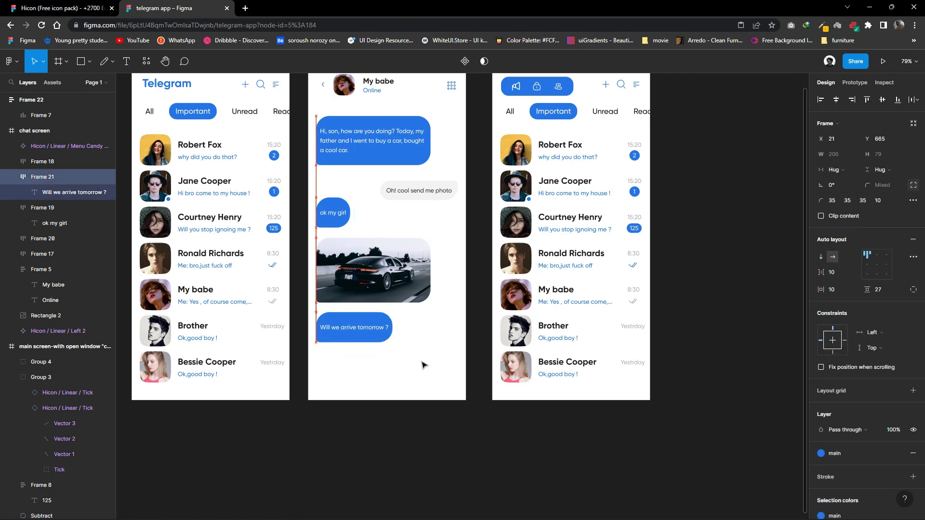
pyautogui.click(424, 365)
# Draw a rectangle strip across the bottom of the chat screen.
pyautogui.scroll(-2, 391, 331)
pyautogui.click(89, 61)
pyautogui.click(53, 83)
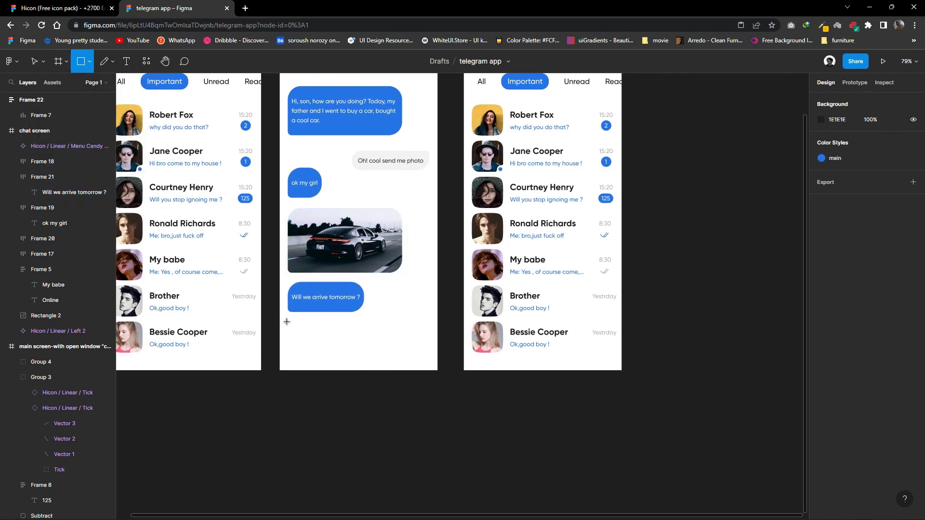
pyautogui.moveTo(279, 319); pyautogui.dragTo(438, 370)
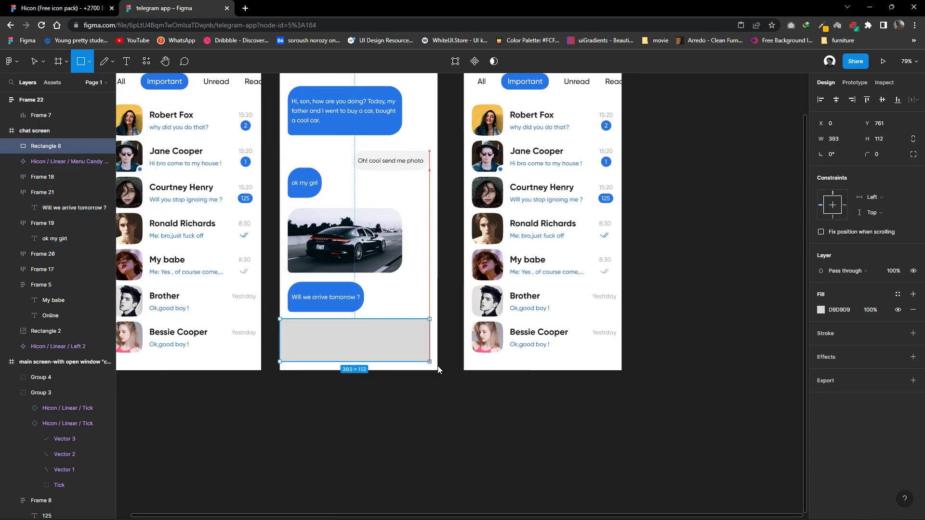
pyautogui.click(440, 301)
# Set the main and chat screen frame fills to off-white F8F8F8.
pyautogui.scroll(2, 215, 207)
pyautogui.click(175, 124)
pyautogui.click(821, 326)
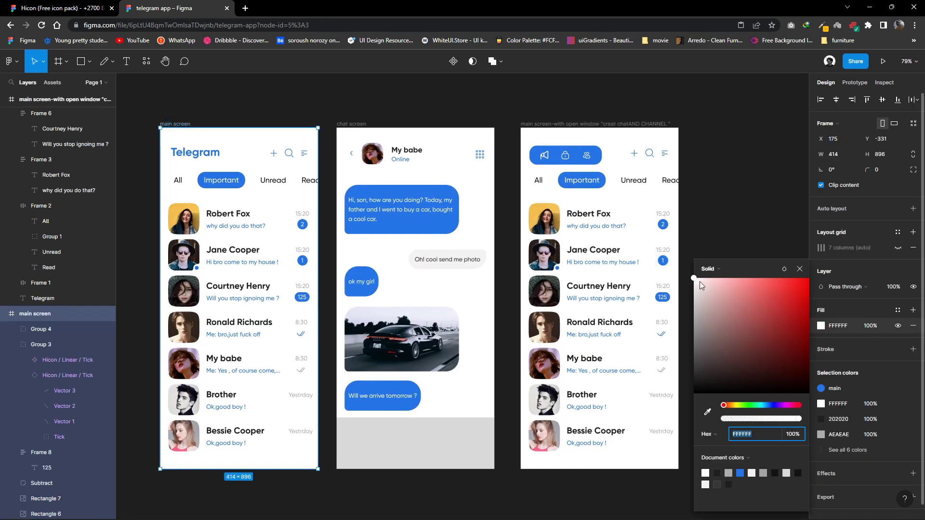
pyautogui.rightClick(748, 436)
pyautogui.click(770, 295)
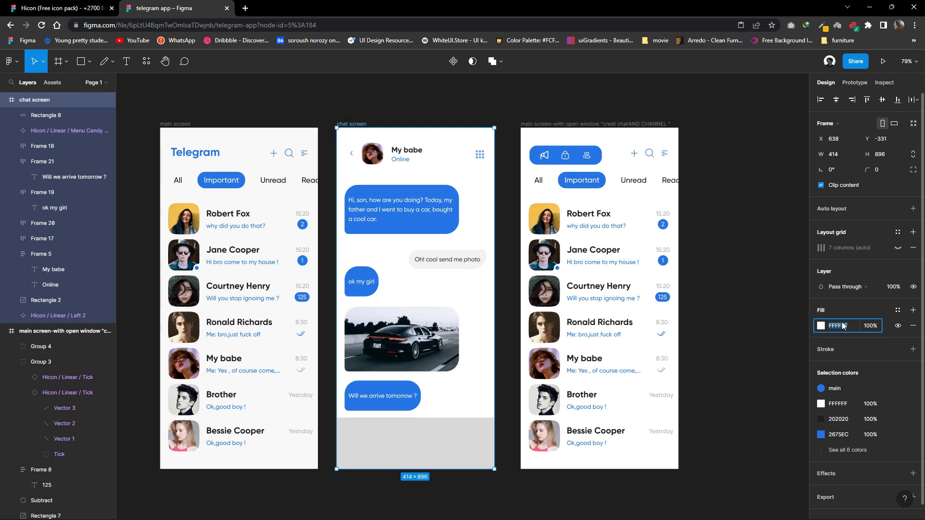
pyautogui.press('Return')
pyautogui.press('Tab')
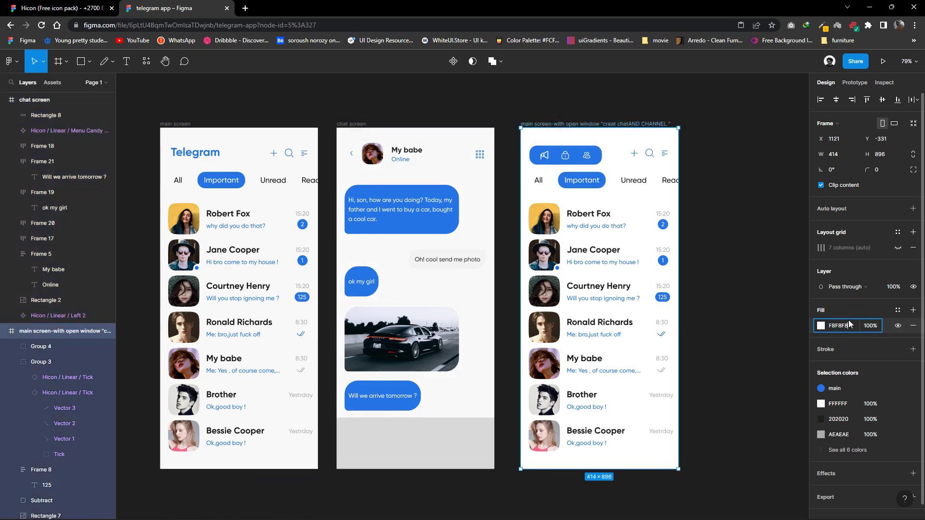
# Fill the bottom strip white and lock it.
pyautogui.click(415, 443)
pyautogui.click(821, 309)
pyautogui.write('FFFFFF')
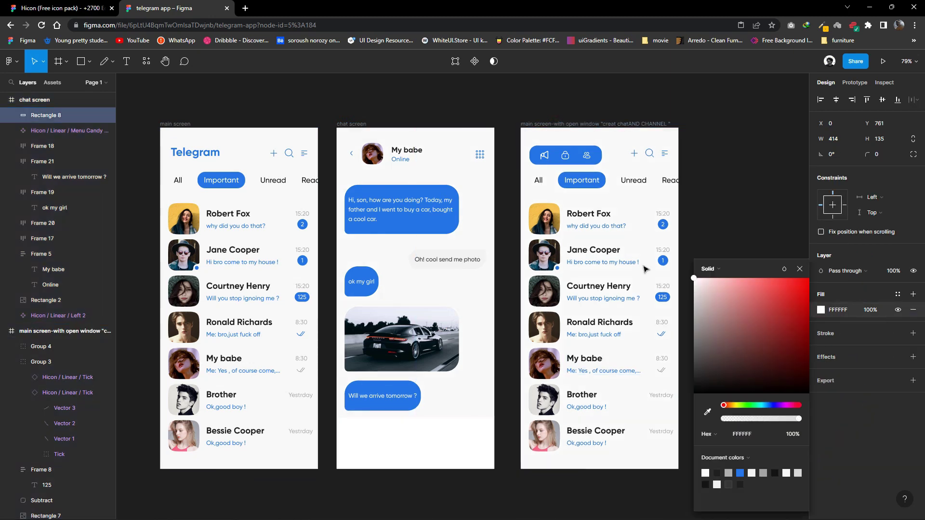
pyautogui.press('Escape')
pyautogui.press('Escape')
pyautogui.scroll(3, 429, 356)
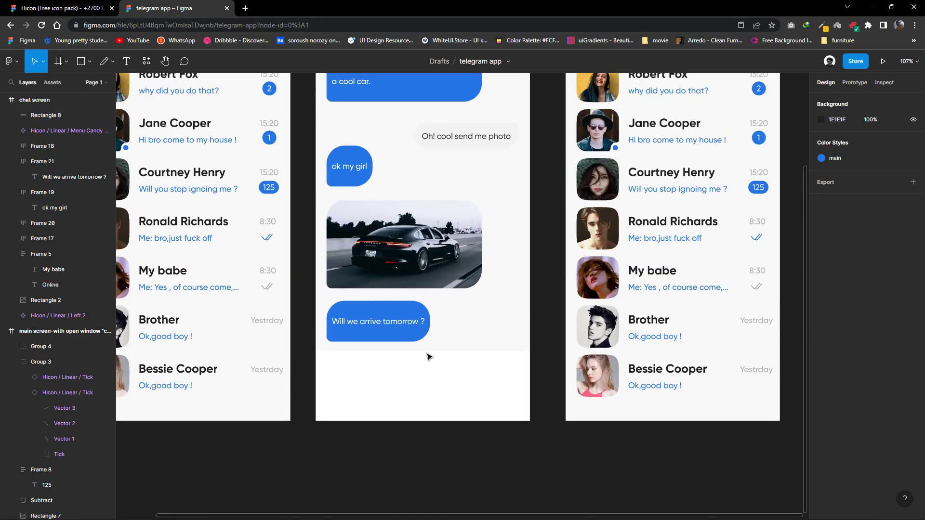
pyautogui.click(429, 356)
pyautogui.scroll(-1, 499, 316)
pyautogui.scroll(3, 445, 318)
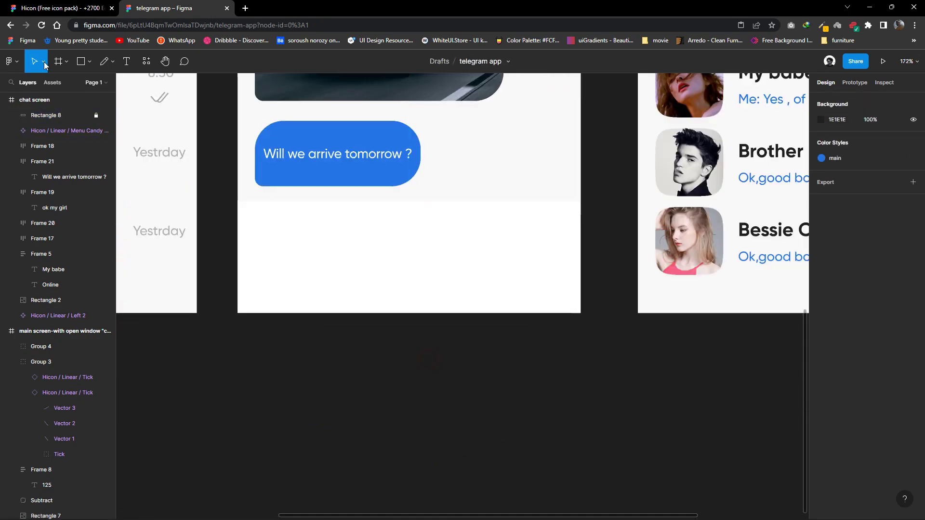
pyautogui.click(90, 61)
pyautogui.click(74, 79)
# Draw a grey rectangle inside the bottom strip, using the chat screen's column grid.
pyautogui.moveTo(281, 227); pyautogui.dragTo(551, 293)
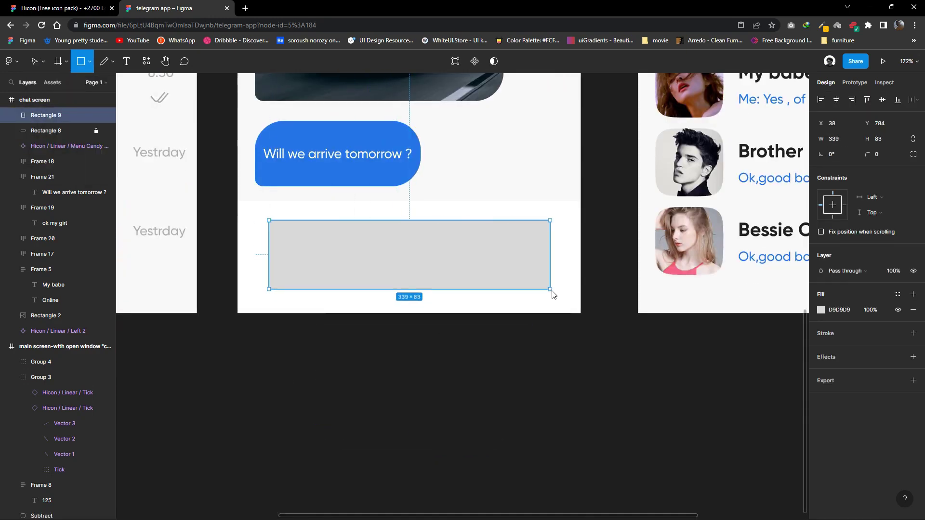
pyautogui.scroll(2, 462, 290)
pyautogui.scroll(-3, 374, 156)
pyautogui.scroll(2, 374, 156)
pyautogui.press('Escape')
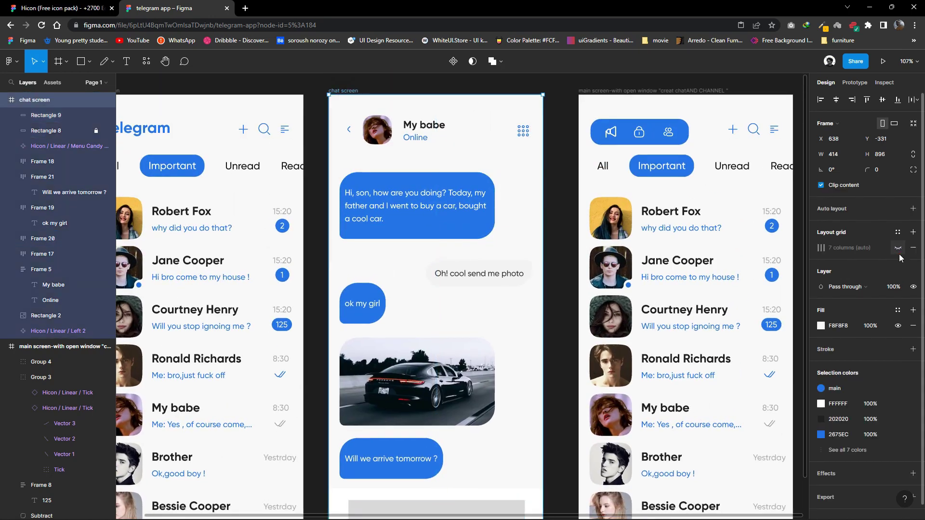
pyautogui.click(896, 248)
pyautogui.scroll(-3, 464, 382)
pyautogui.scroll(2, 481, 395)
pyautogui.click(530, 406)
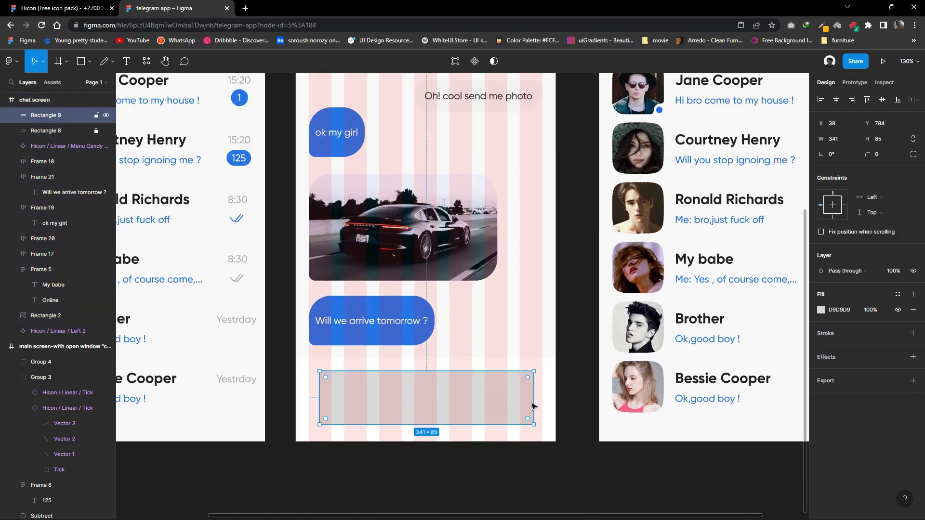
pyautogui.moveTo(540, 401); pyautogui.dragTo(538, 401)
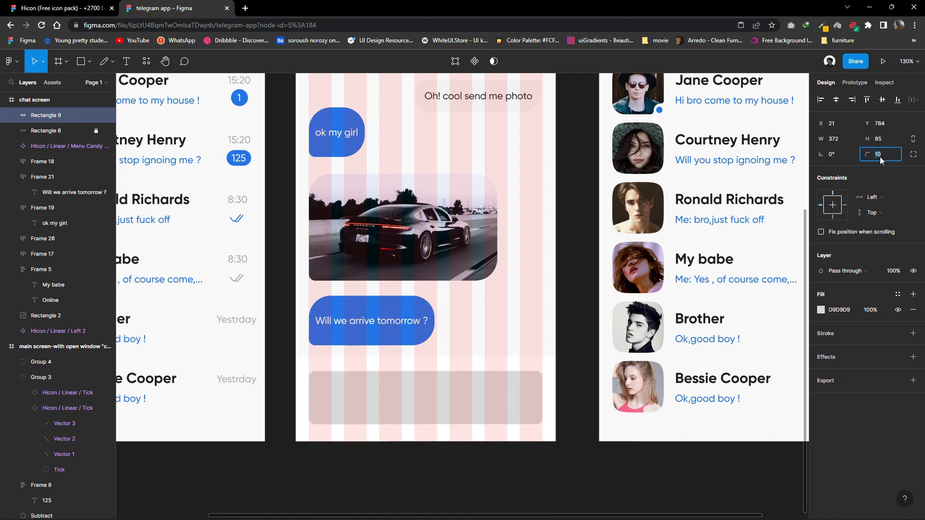
pyautogui.write('20')
# Round the bar's corners to 20, resize it to 331×76 and align it to the left margin.
pyautogui.click(913, 154)
pyautogui.click(913, 169)
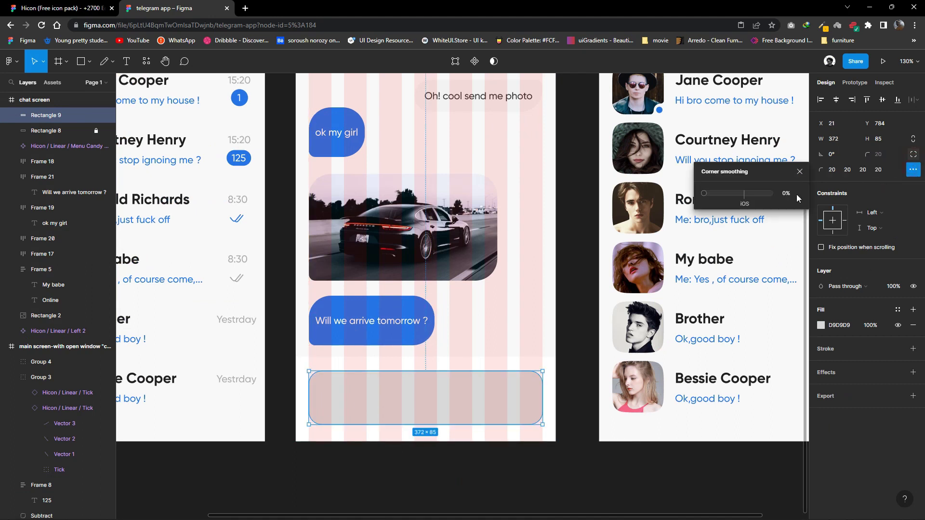
pyautogui.click(798, 172)
pyautogui.moveTo(542, 424); pyautogui.dragTo(530, 419)
pyautogui.moveTo(453, 397); pyautogui.dragTo(460, 392)
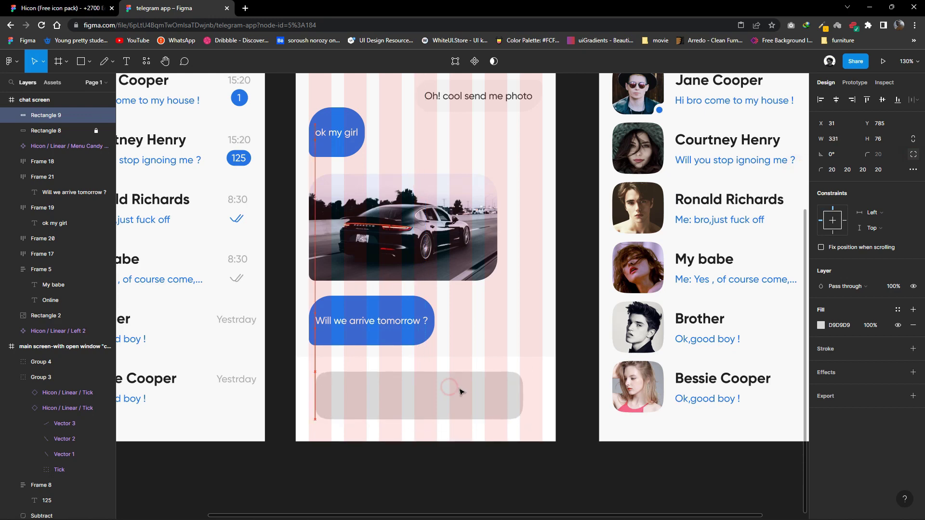
# Move the Hicon Add plus icon from the main screen header to the chat screen's bottom bar.
pyautogui.scroll(-1, 460, 394)
pyautogui.scroll(-3, 460, 394)
pyautogui.scroll(1, 460, 394)
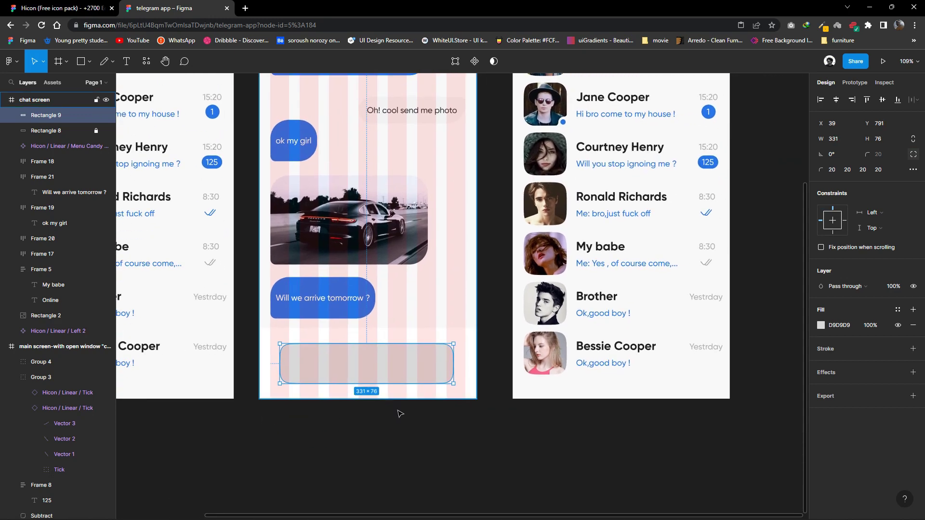
pyautogui.moveTo(313, 284); pyautogui.dragTo(431, 330)
pyautogui.scroll(-2, 432, 330)
pyautogui.scroll(1, 366, 216)
pyautogui.click(312, 117)
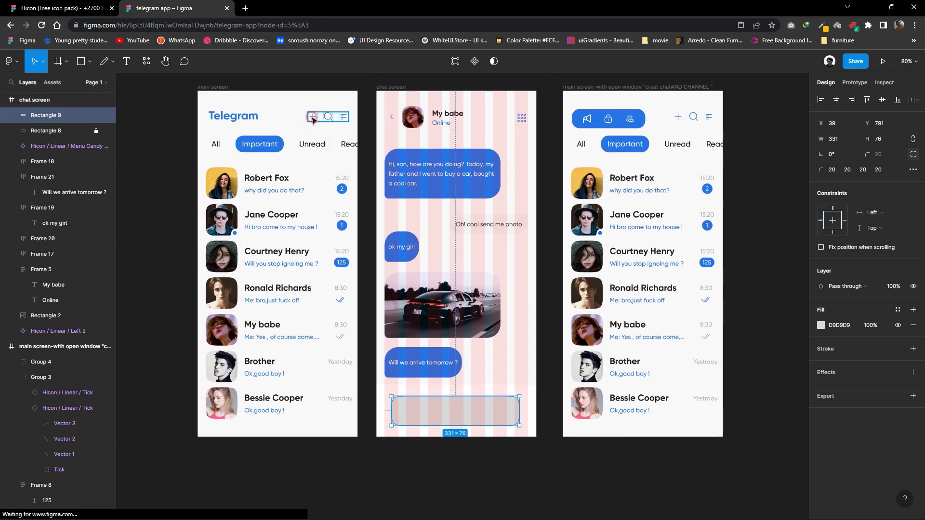
pyautogui.moveTo(312, 117); pyautogui.dragTo(495, 359)
pyautogui.scroll(-2, 219, 117)
pyautogui.hscroll(2, 219, 117)
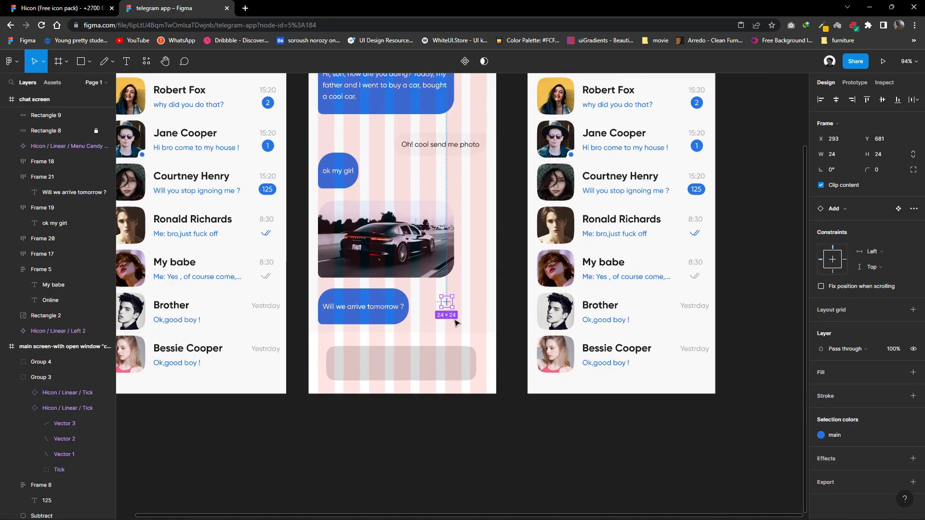
pyautogui.scroll(3, 220, 117)
# In the Hicon icon pack file, inspect the linear camera icon's options.
pyautogui.click(60, 8)
pyautogui.hscroll(-5, 357, 289)
pyautogui.hscroll(-5, 357, 244)
pyautogui.scroll(2, 357, 244)
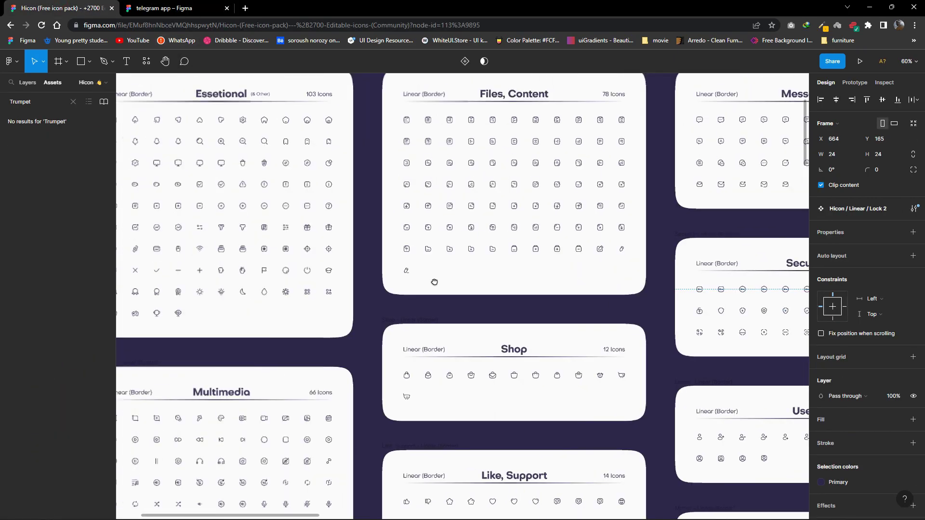
pyautogui.hscroll(-2, 434, 277)
pyautogui.scroll(-3, 371, 377)
pyautogui.scroll(5, 345, 382)
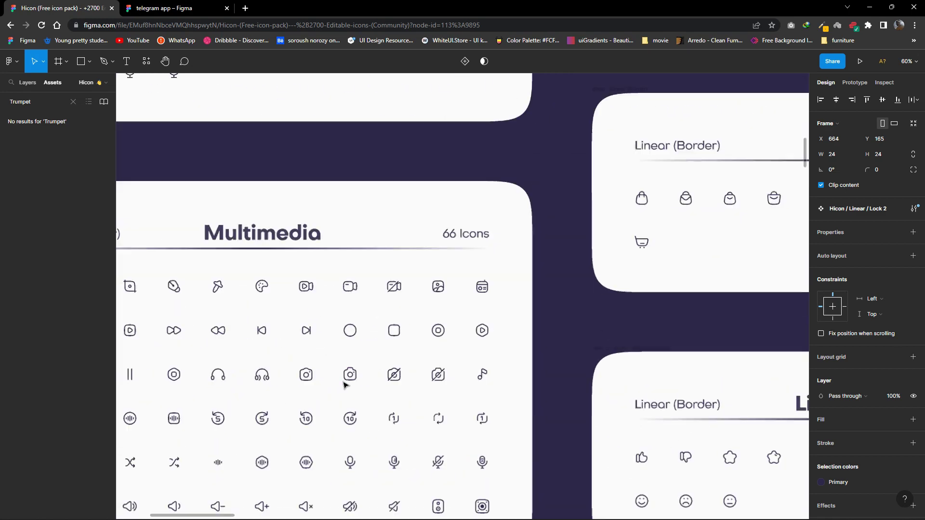
pyautogui.rightClick(308, 374)
pyautogui.press('Escape')
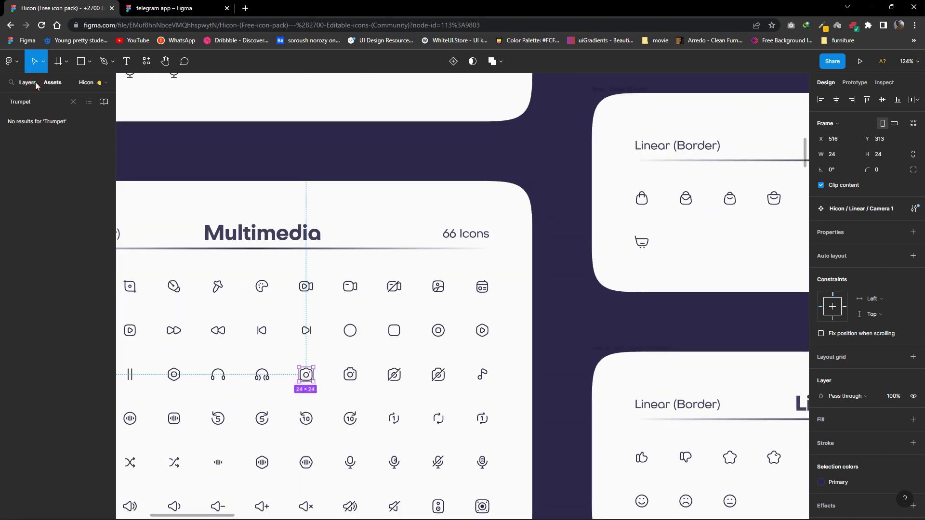
# Clear the Trumpet component search and scroll to the Bold Camera 1 icon.
pyautogui.click(73, 102)
pyautogui.scroll(-2, 344, 450)
pyautogui.scroll(-5, 345, 451)
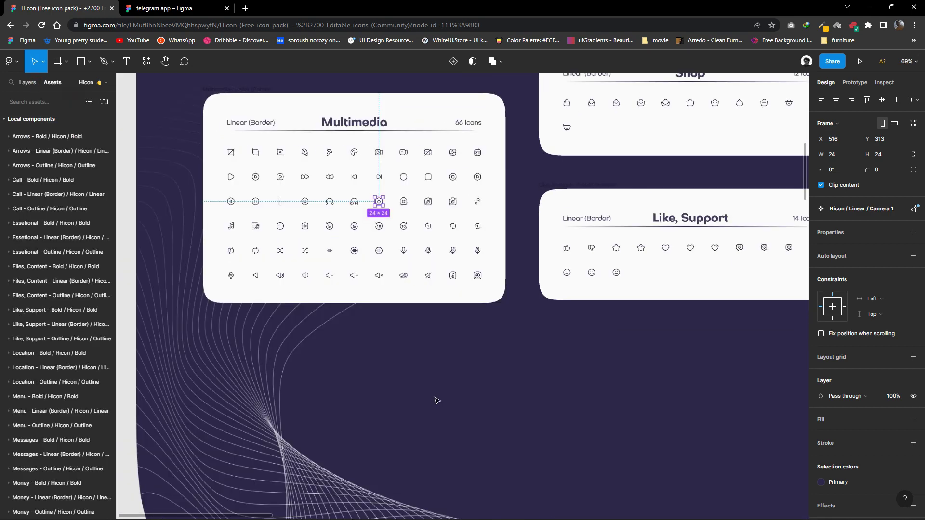
pyautogui.scroll(-5, 456, 308)
pyautogui.scroll(-3, 385, 308)
pyautogui.scroll(-5, 461, 368)
pyautogui.scroll(-5, 461, 368)
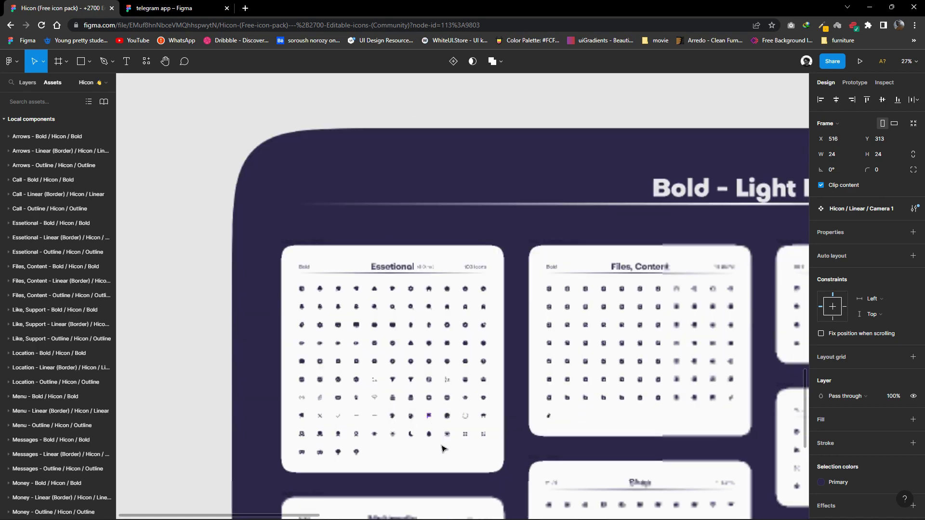
pyautogui.scroll(5, 352, 376)
pyautogui.scroll(5, 351, 376)
pyautogui.scroll(3, 413, 358)
# Copy Bold / Camera 1 beside the plus icon in the telegram design, coloured with the 'main' style.
pyautogui.click(411, 356)
pyautogui.rightClick(413, 359)
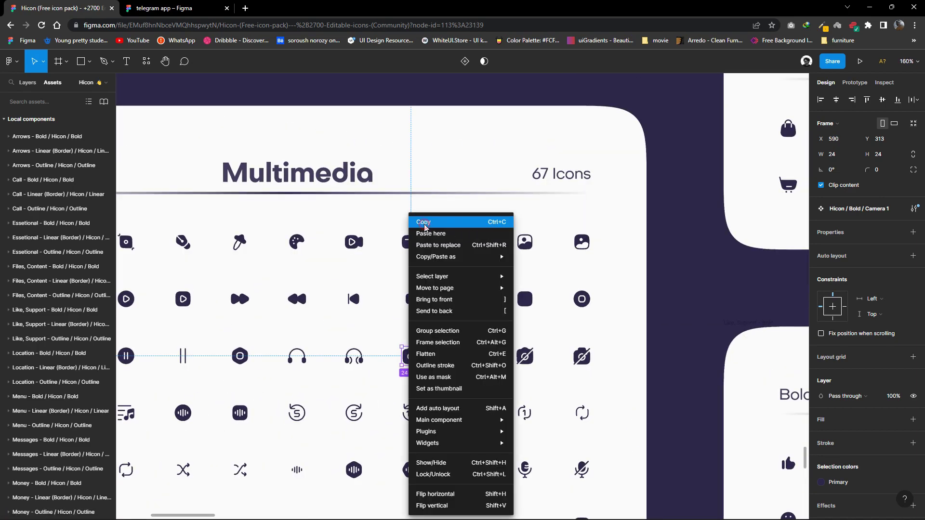
pyautogui.click(414, 217)
pyautogui.hotkey('ctrl', 'Tab')
pyautogui.hotkey('ctrl', 'v')
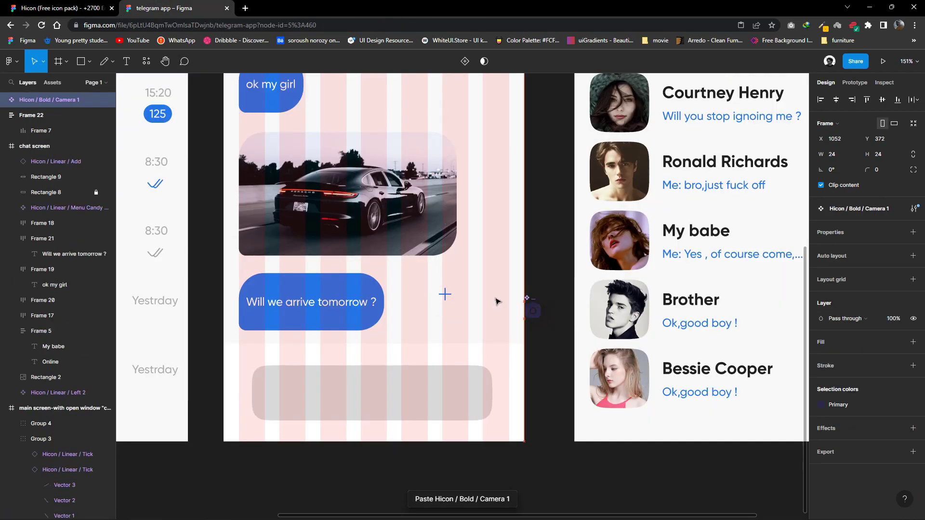
pyautogui.click(898, 482)
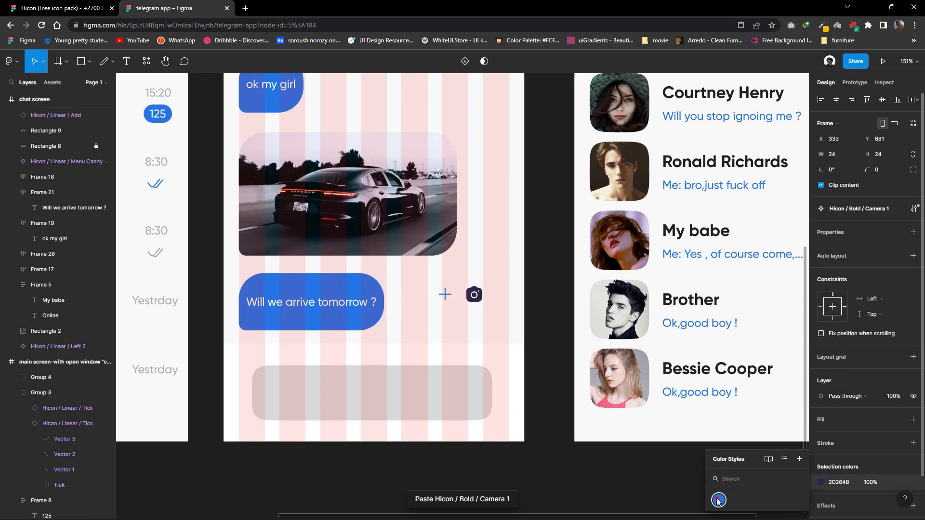
pyautogui.click(720, 497)
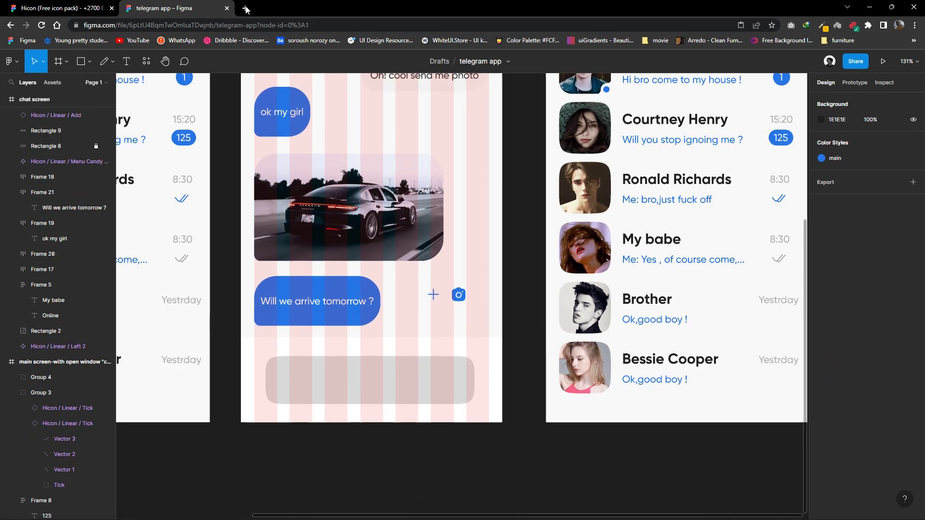
# Go to SVG Repo in a new browser tab and search for 'smile' icons.
pyautogui.click(246, 9)
pyautogui.write('SVG')
pyautogui.click(138, 44)
pyautogui.write('SMIL')
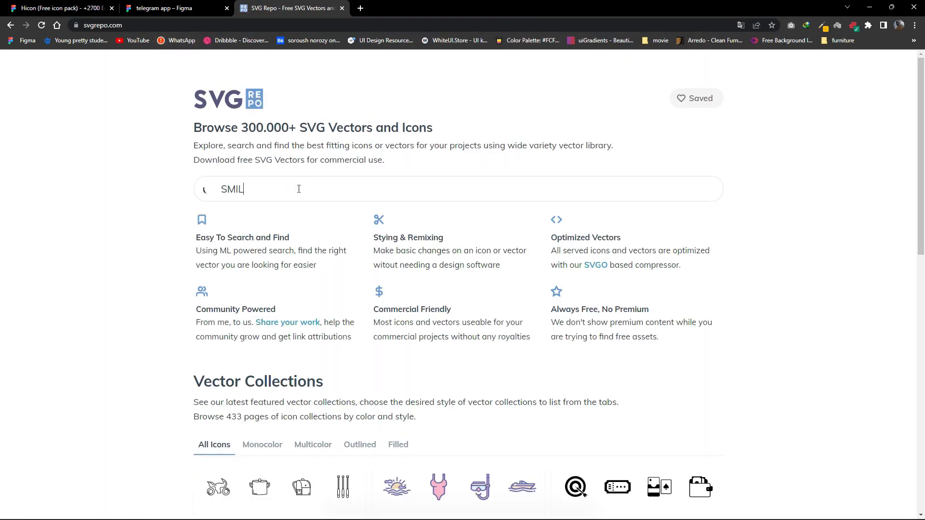
pyautogui.write('E')
pyautogui.press('Return')
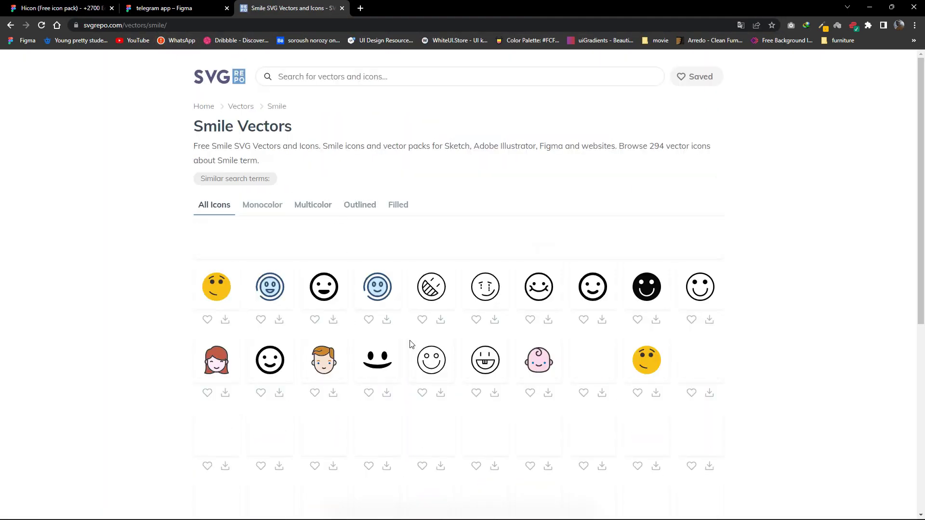
# Page through the smile results to page 5.
pyautogui.scroll(-3, 604, 368)
pyautogui.click(516, 400)
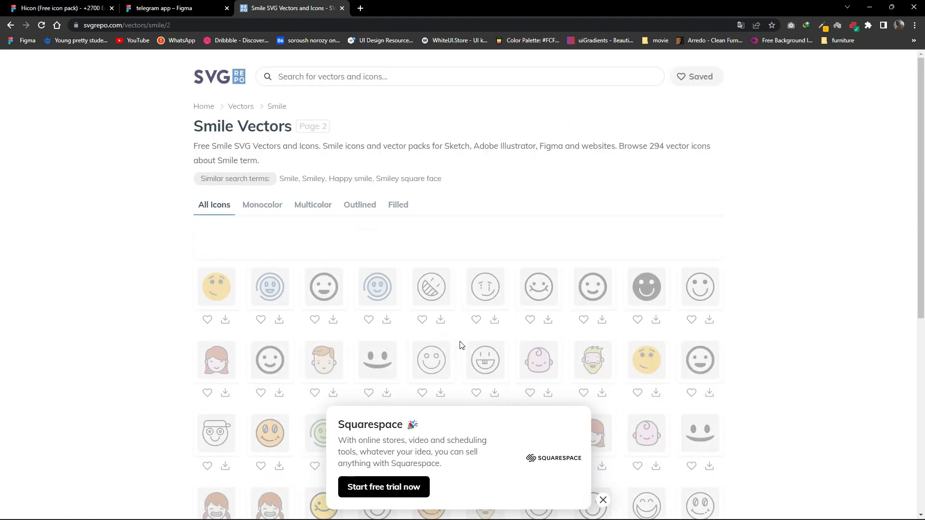
pyautogui.scroll(-10, 461, 345)
pyautogui.click(512, 355)
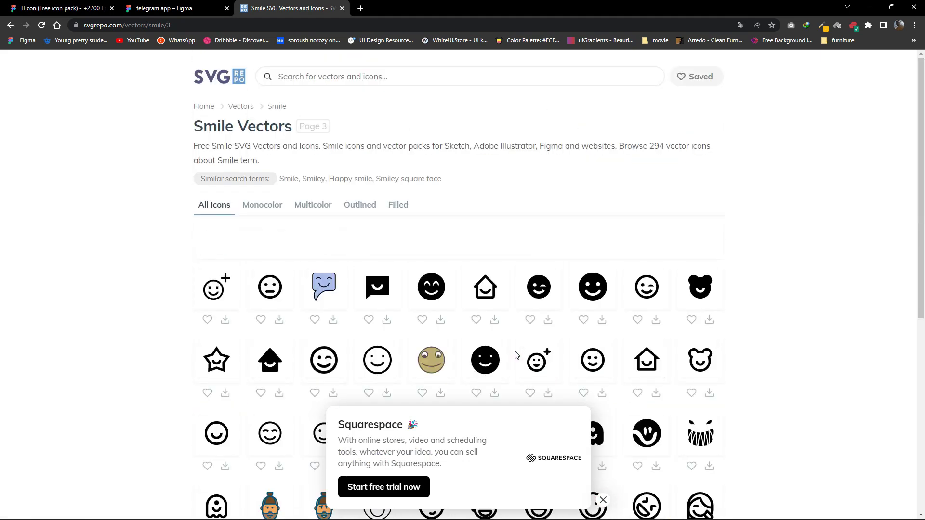
pyautogui.scroll(-5, 516, 355)
pyautogui.scroll(-3, 516, 355)
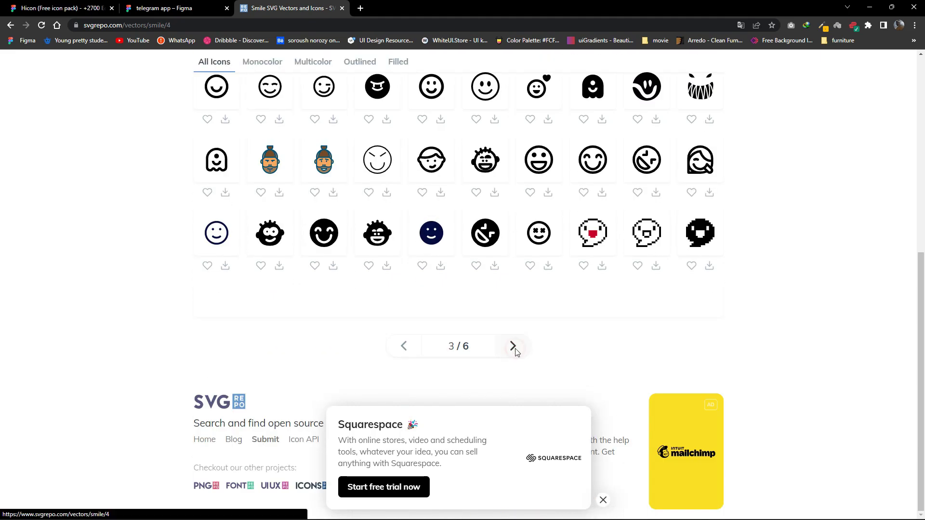
pyautogui.click(514, 351)
pyautogui.scroll(-5, 515, 352)
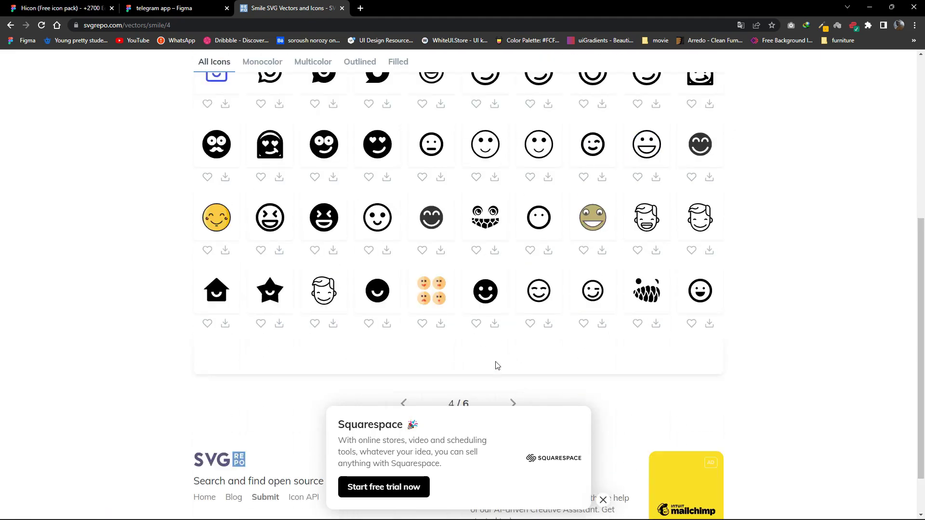
pyautogui.click(513, 402)
pyautogui.scroll(-5, 507, 380)
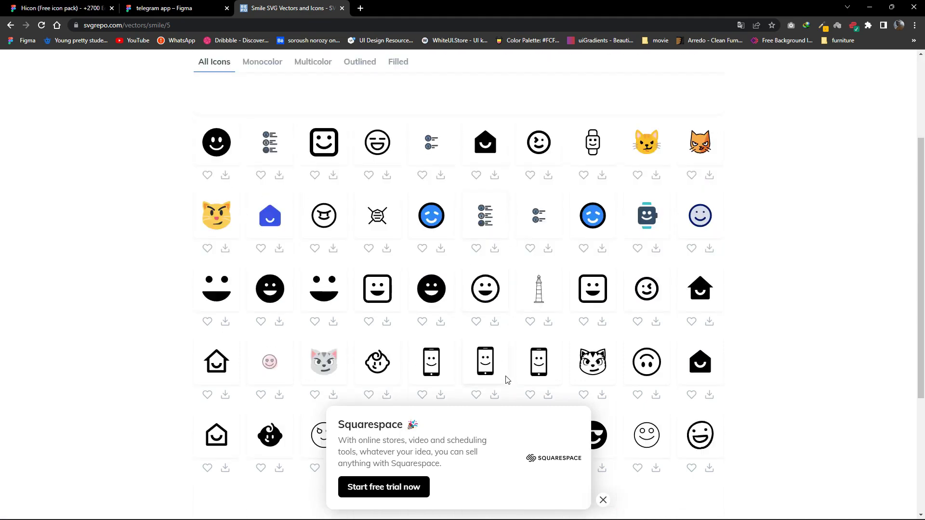
# Download the emoticon-square-smile SVG, save it to the Desktop, and minimise the browser.
pyautogui.click(440, 321)
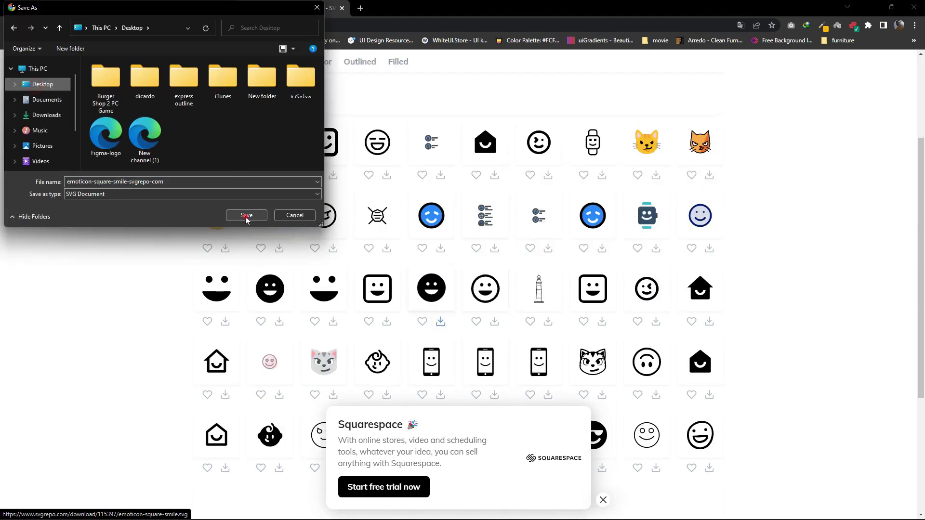
pyautogui.click(248, 215)
pyautogui.click(159, 8)
pyautogui.press('super+Down')
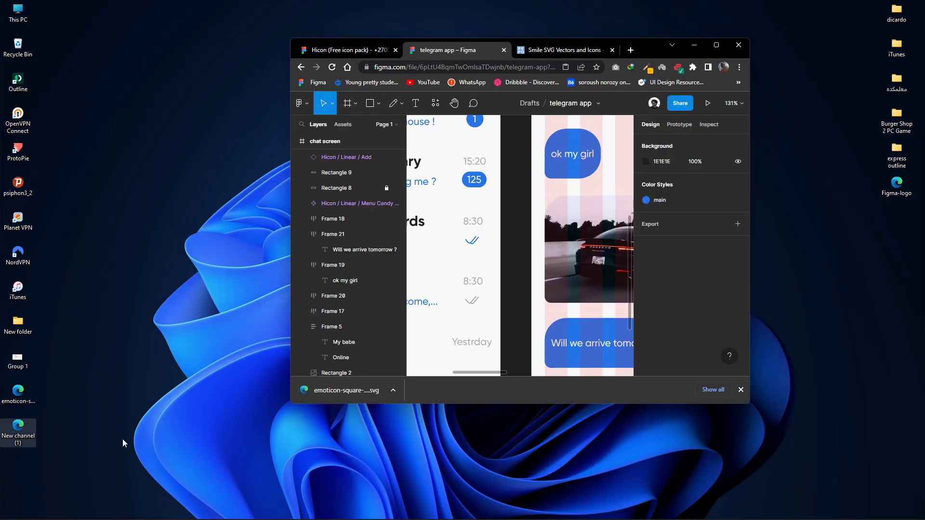
# Import the smiley SVG, resize it to 24, place it by the camera icon, and colour it 'main' blue.
pyautogui.moveTo(18, 392); pyautogui.dragTo(549, 330)
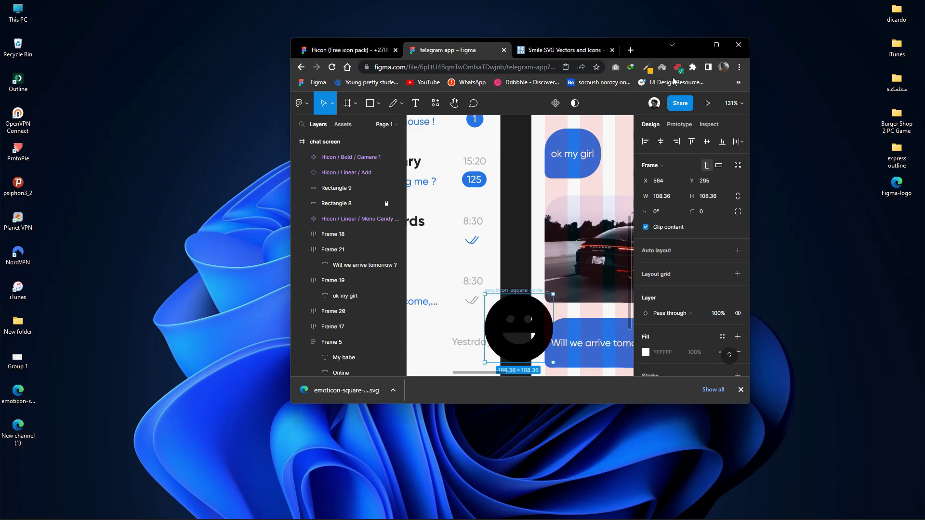
pyautogui.click(716, 45)
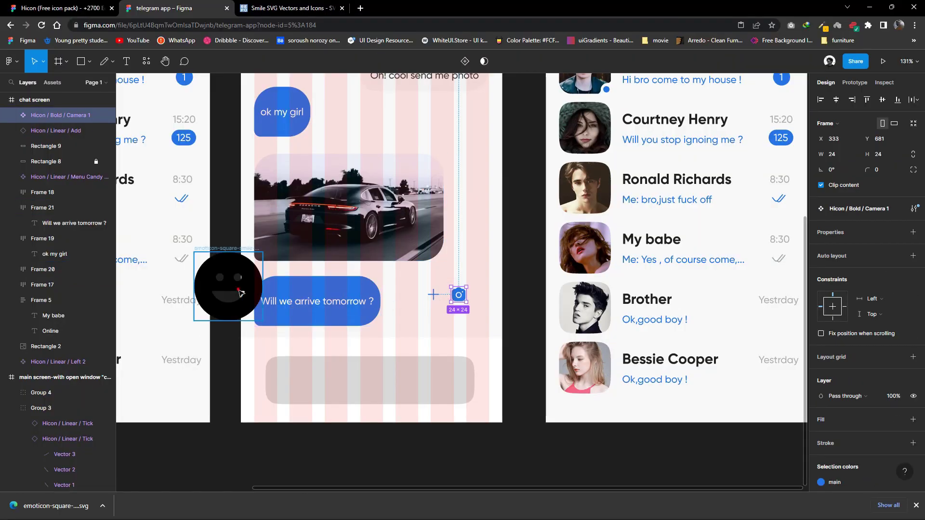
pyautogui.write('24')
pyautogui.press('Return')
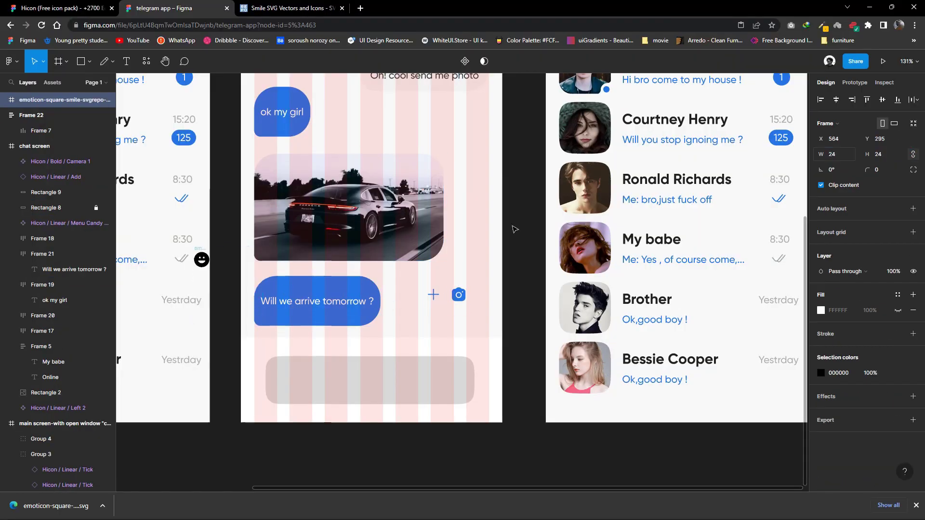
pyautogui.moveTo(202, 264); pyautogui.dragTo(483, 293)
pyautogui.click(897, 450)
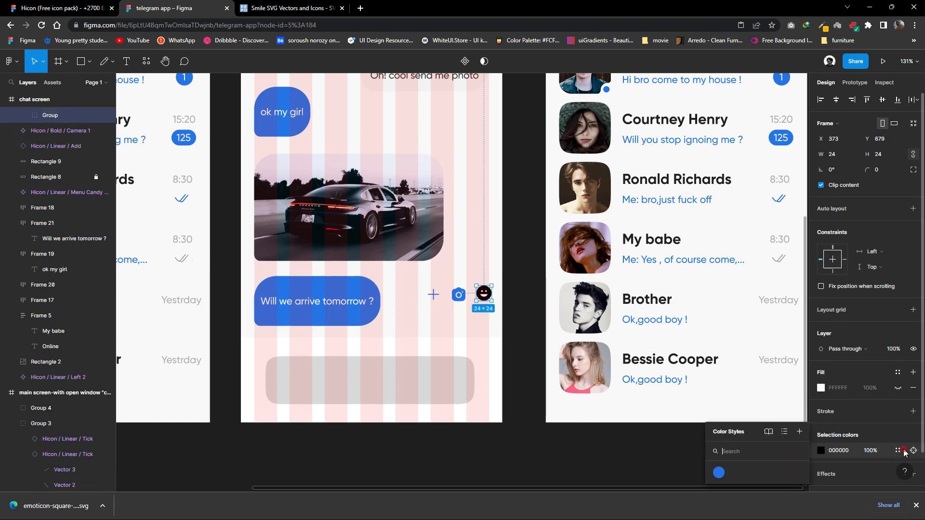
pyautogui.click(718, 474)
# Auto-layout the three icons into a row in the bar, and lighten the bar's fill to F4F4F4.
pyautogui.keyDown('shift'); pyautogui.click(55, 146); pyautogui.keyUp('shift')
pyautogui.hotkey('shift', 'a')
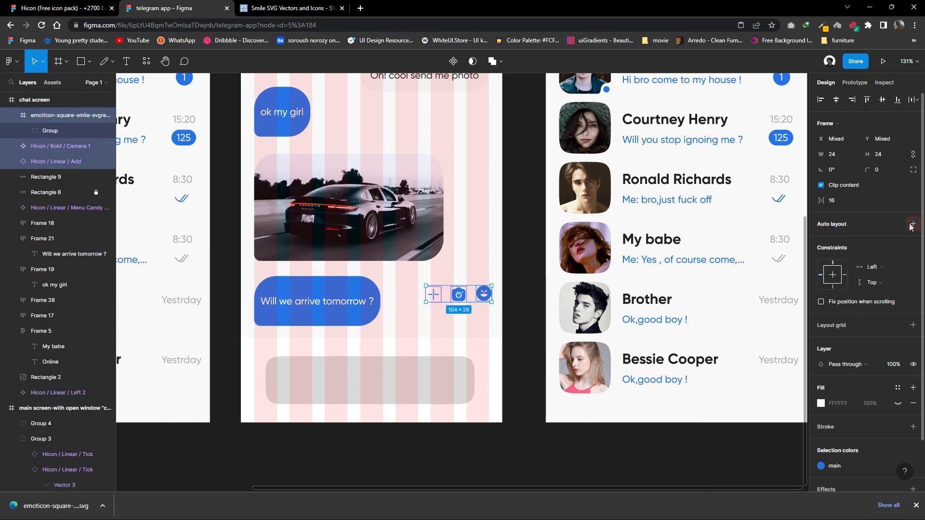
pyautogui.moveTo(455, 298); pyautogui.dragTo(434, 380)
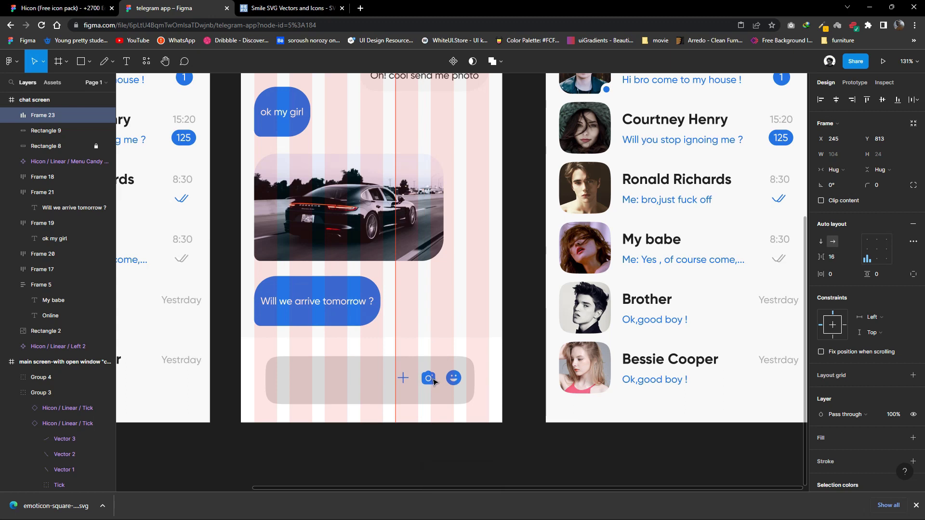
pyautogui.scroll(-1, 400, 374)
pyautogui.click(364, 372)
pyautogui.click(820, 325)
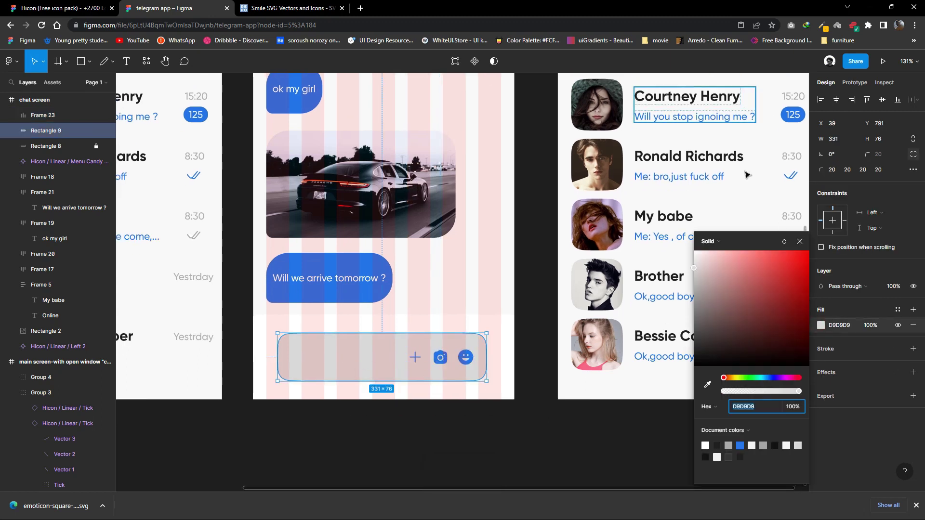
pyautogui.moveTo(695, 259); pyautogui.dragTo(692, 262)
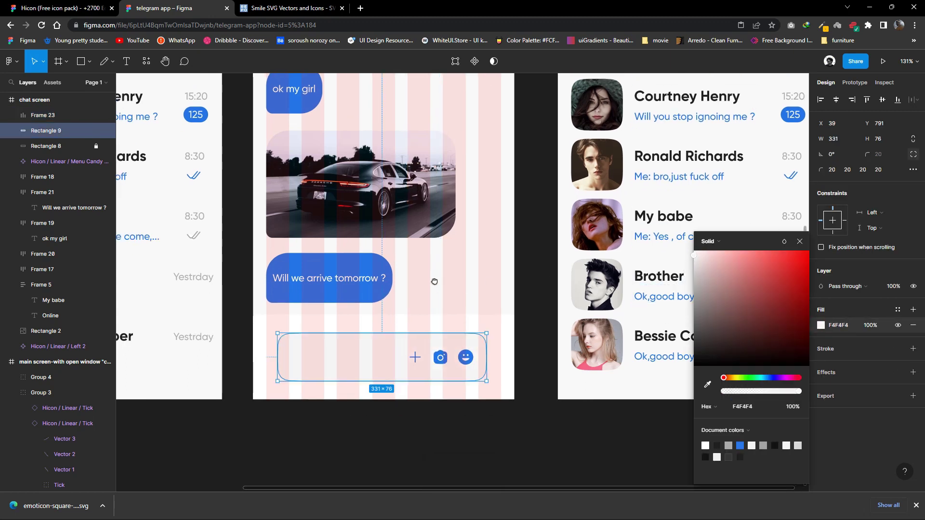
# Copy the 'Will we arrive tomorrow ?' text into the bar, make it dark grey, and start retyping it.
pyautogui.scroll(3, 434, 282)
pyautogui.click(313, 262)
pyautogui.moveTo(336, 265); pyautogui.dragTo(447, 305)
pyautogui.click(821, 414)
pyautogui.click(698, 331)
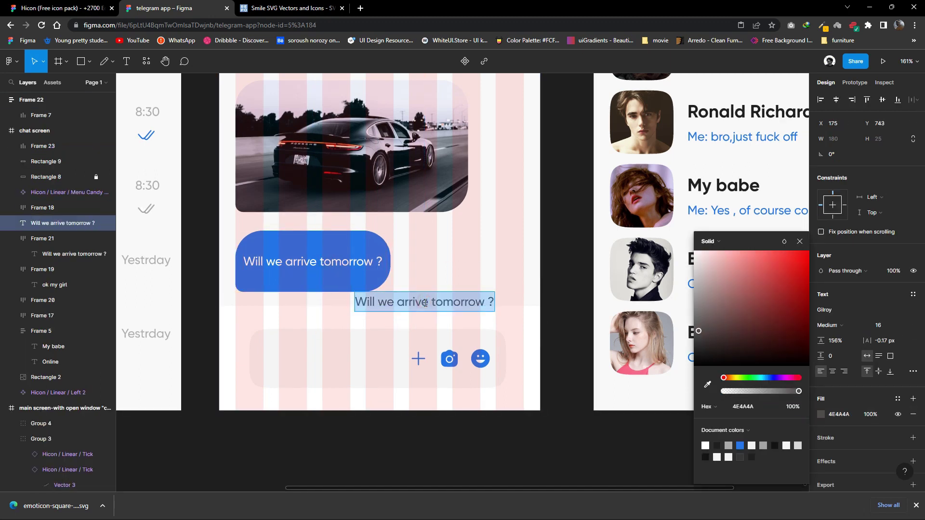
pyautogui.write('tY')
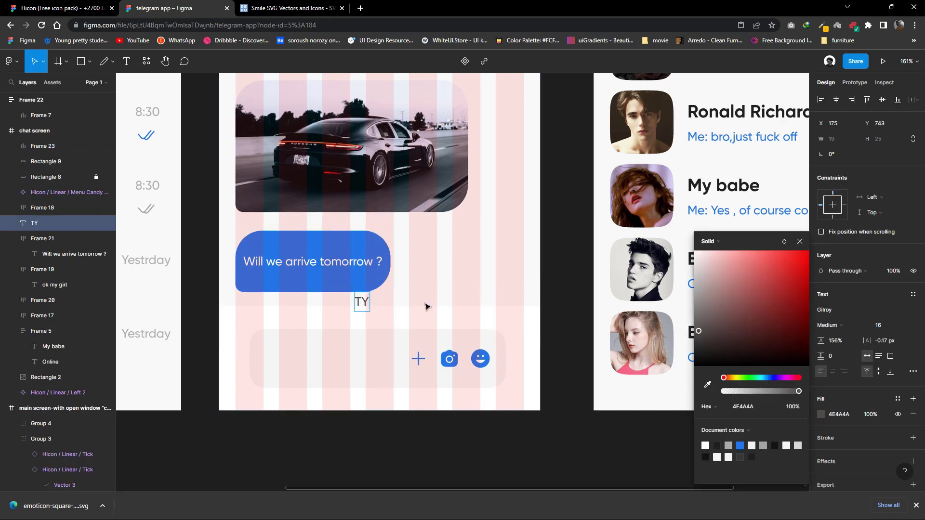
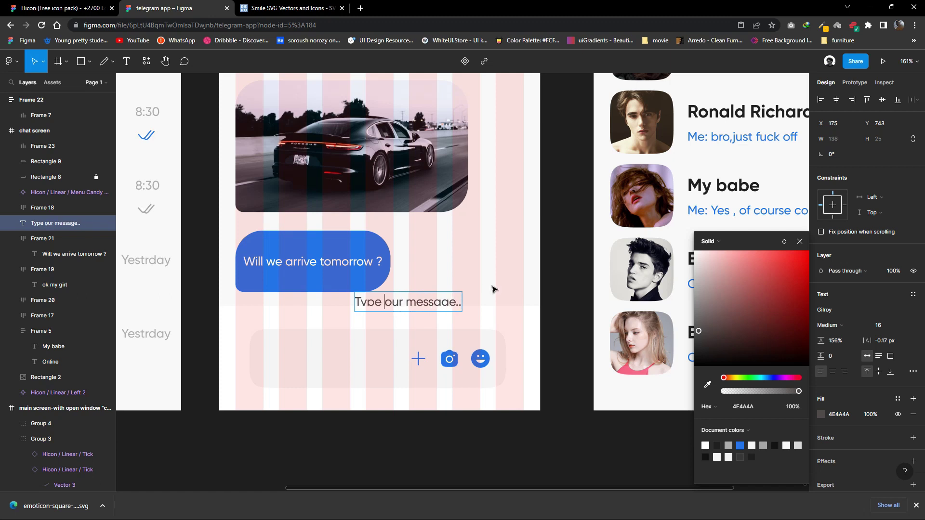
pyautogui.write('y')
# Move the placeholder text into the input bar and bring it to the front.
pyautogui.moveTo(441, 305)
pyautogui.mouseDown()
pyautogui.moveTo(357, 369)
pyautogui.moveTo(343, 361)
pyautogui.mouseUp()
pyautogui.rightClick(357, 369)
pyautogui.click(380, 283)
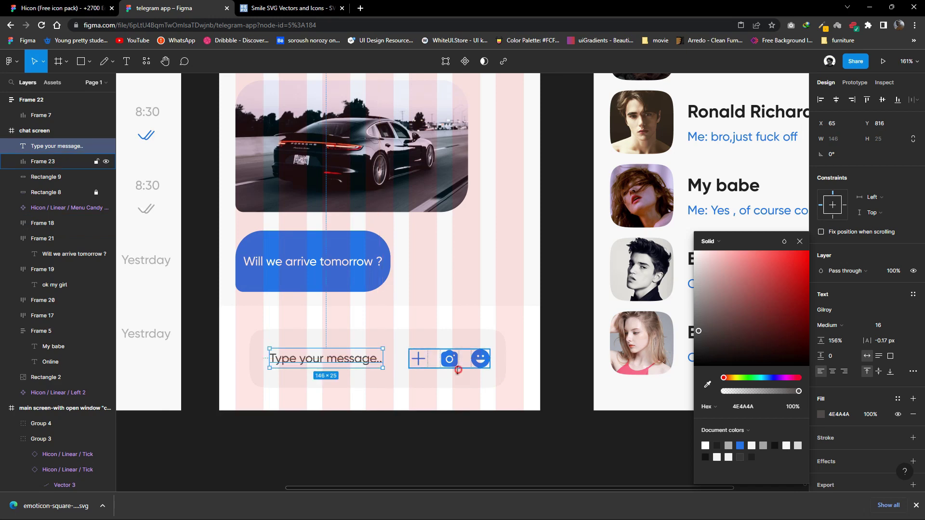
pyautogui.click(496, 381)
pyautogui.click(326, 359)
# Wrap the text, icons and bar background in an auto-layout frame and hide the chat screen's layout grid.
pyautogui.moveTo(515, 398); pyautogui.dragTo(489, 339)
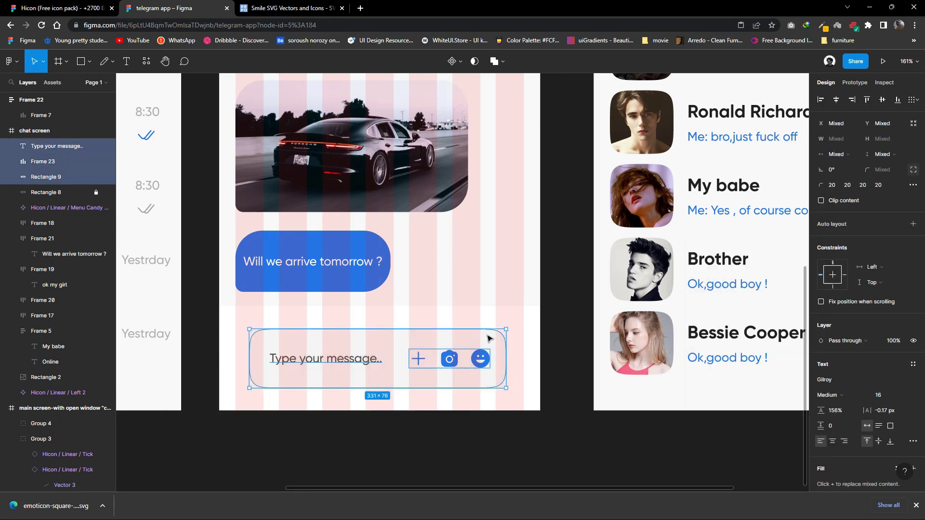
pyautogui.click(913, 224)
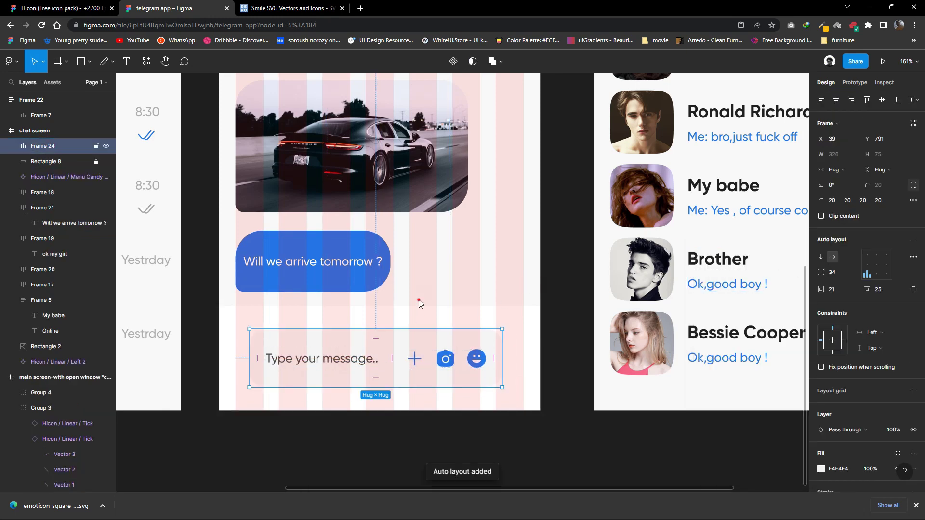
pyautogui.press('Escape')
pyautogui.click(427, 353)
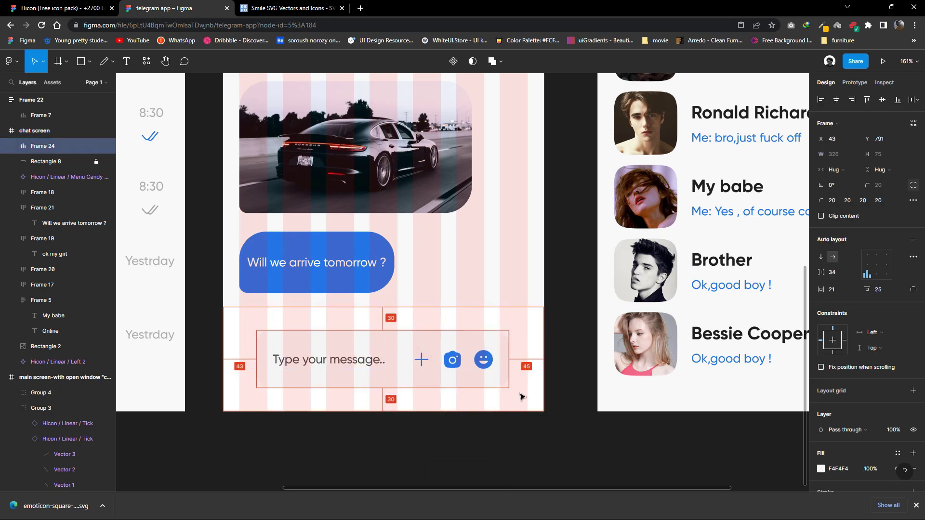
pyautogui.hotkey('shift', '0')
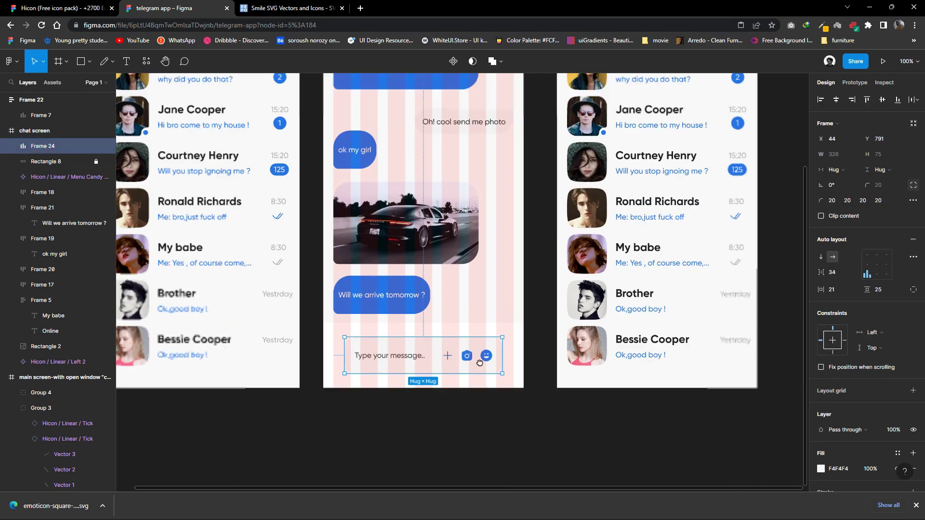
pyautogui.scroll(3, 482, 271)
pyautogui.click(474, 277)
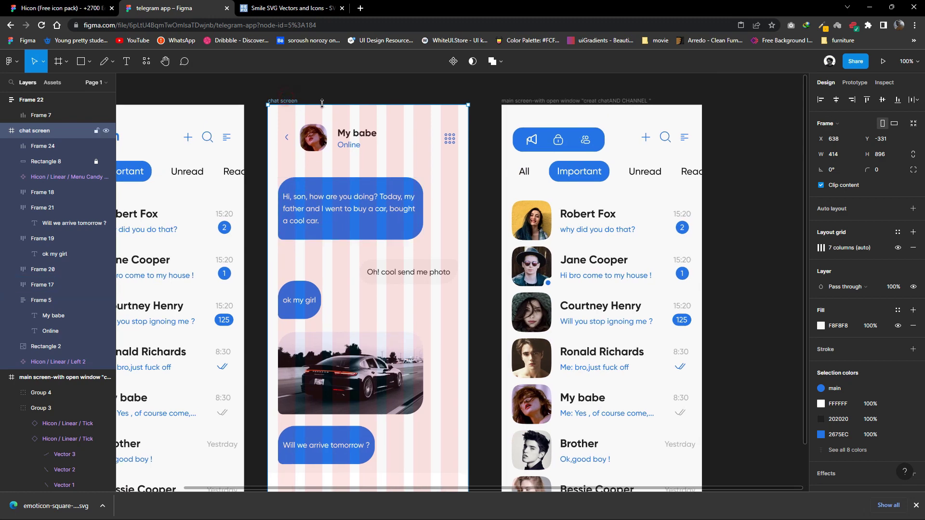
pyautogui.click(897, 248)
# Set the message bar's horizontal padding to 41 and centre it in the chat screen.
pyautogui.scroll(-3, 357, 406)
pyautogui.scroll(-3, 358, 406)
pyautogui.scroll(2, 357, 405)
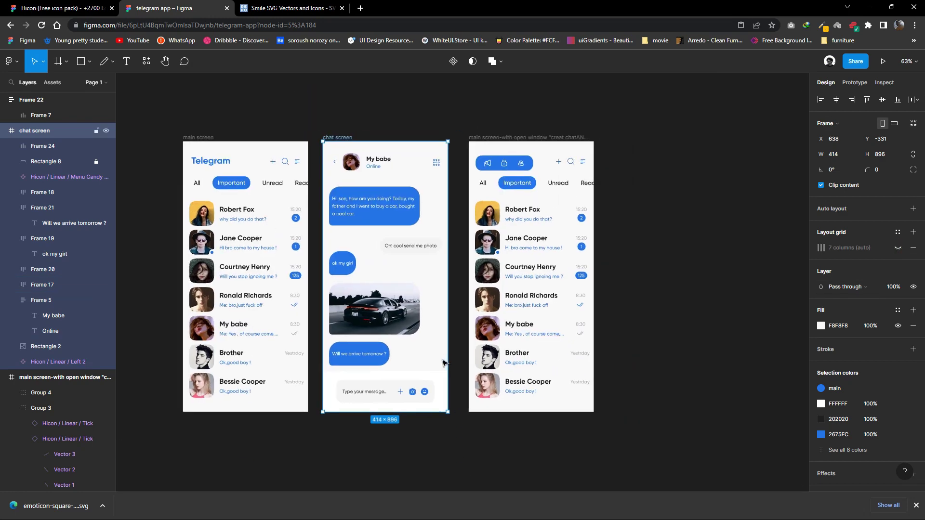
pyautogui.scroll(3, 358, 406)
pyautogui.scroll(3, 358, 405)
pyautogui.click(371, 362)
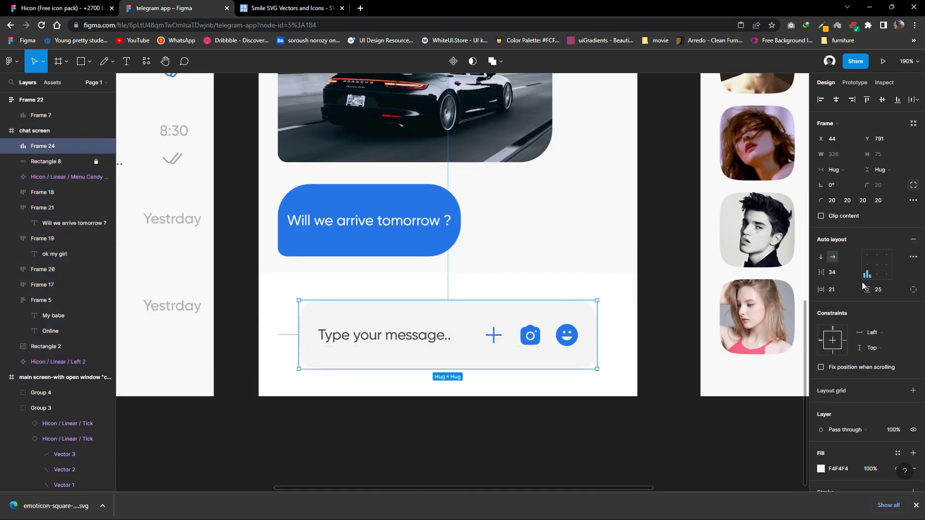
pyautogui.write('34')
pyautogui.press('Return')
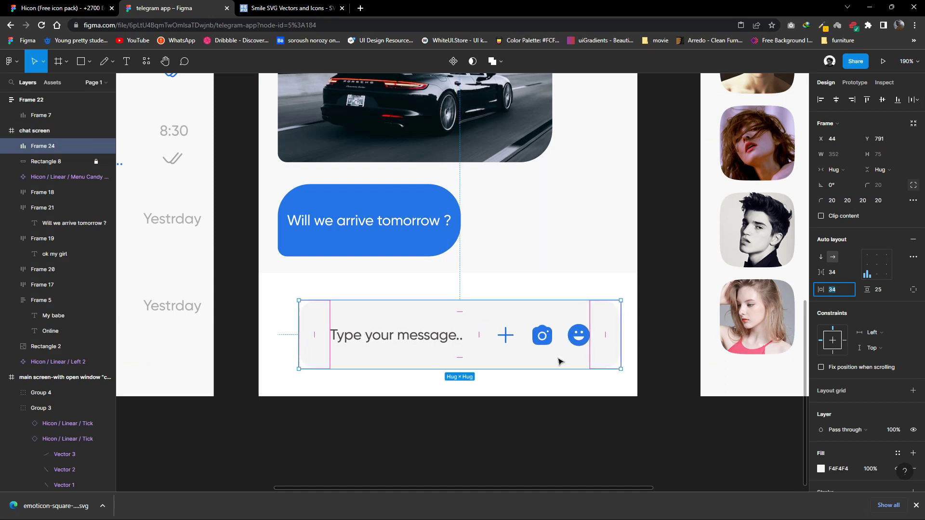
pyautogui.press('Up')
pyautogui.press('Up')
pyautogui.press('Up')
pyautogui.moveTo(535, 310); pyautogui.dragTo(519, 315)
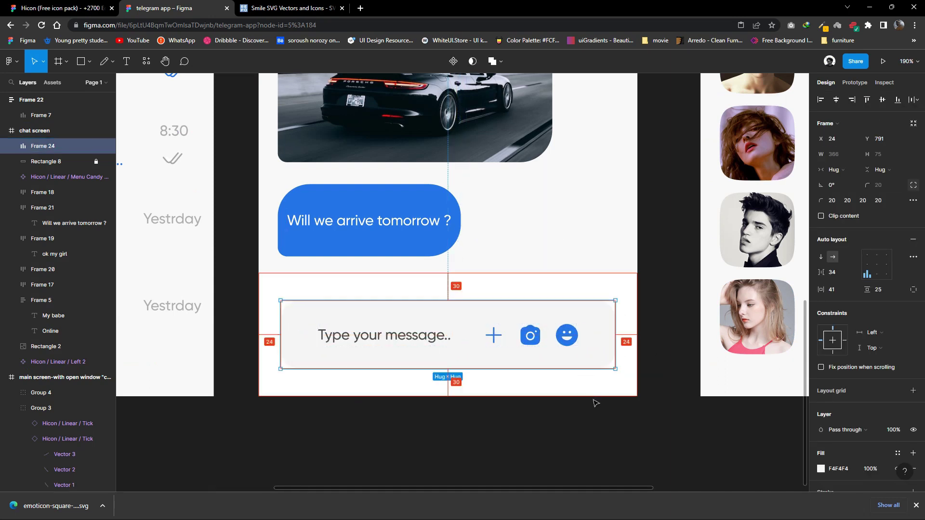
# Lighten the message bar's fill to near-white F5F5F5.
pyautogui.click(656, 357)
pyautogui.scroll(-5, 530, 361)
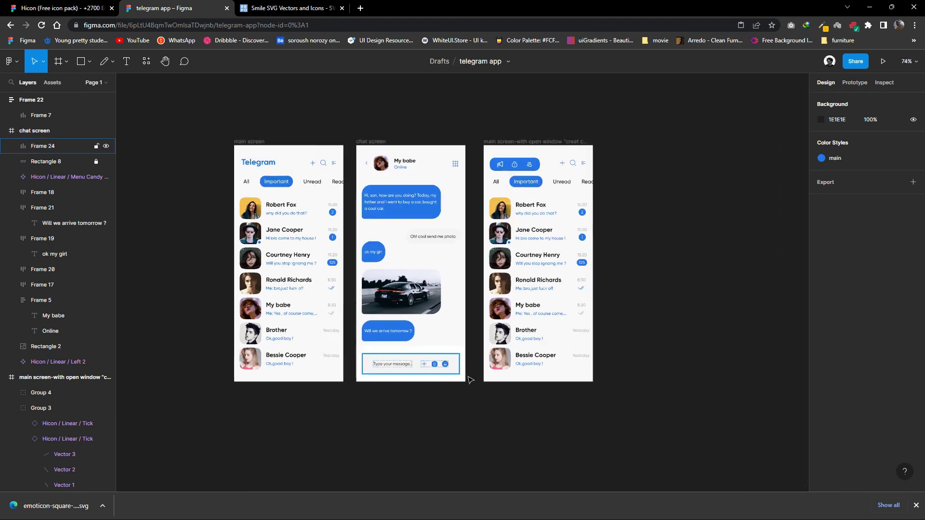
pyautogui.scroll(1, 393, 369)
pyautogui.scroll(3, 392, 369)
pyautogui.click(399, 368)
pyautogui.click(821, 469)
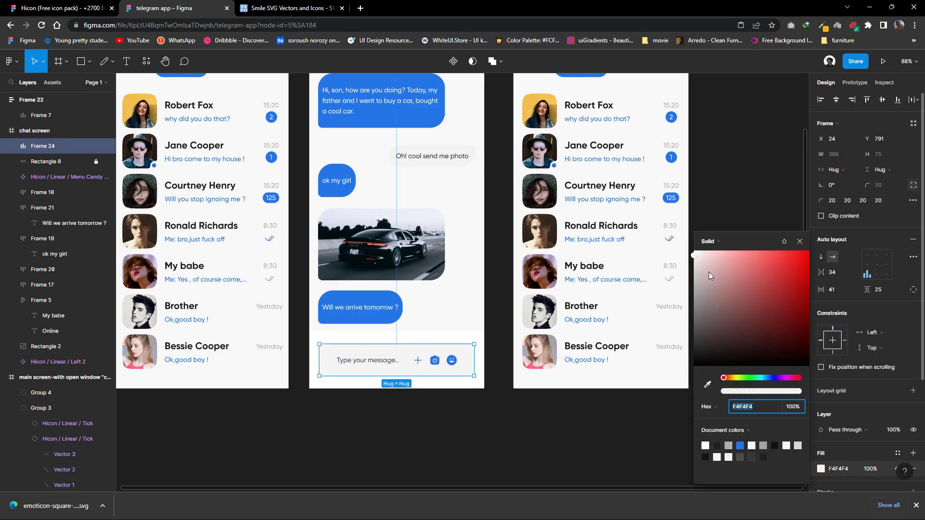
pyautogui.moveTo(690, 259); pyautogui.dragTo(687, 260)
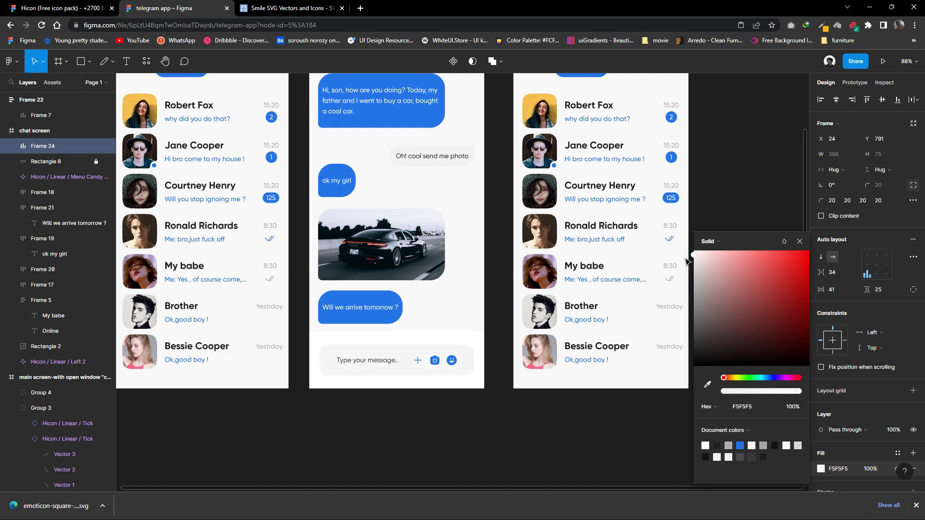
pyautogui.click(501, 317)
# Nudge the message bar down so it sits 24 from the bottom strip's top and sides.
pyautogui.scroll(-3, 334, 371)
pyautogui.scroll(1, 334, 370)
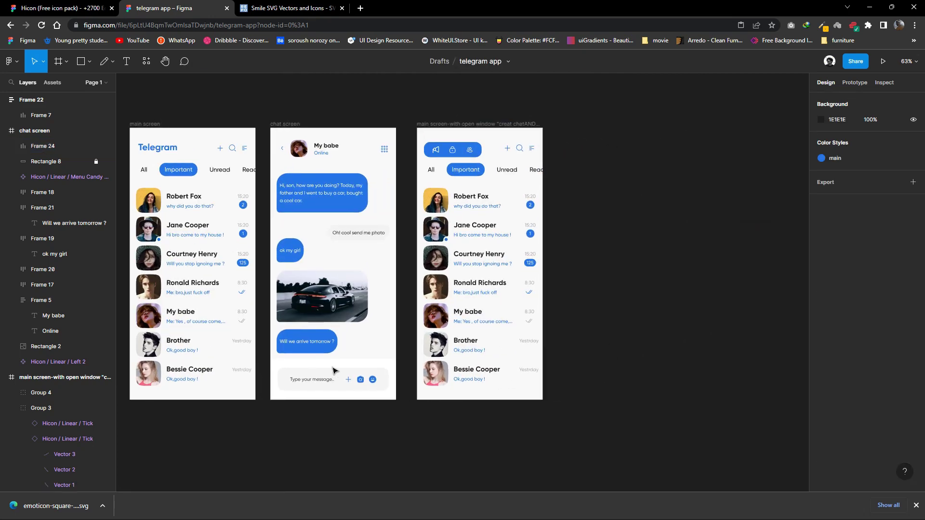
pyautogui.scroll(3, 334, 371)
pyautogui.click(85, 161)
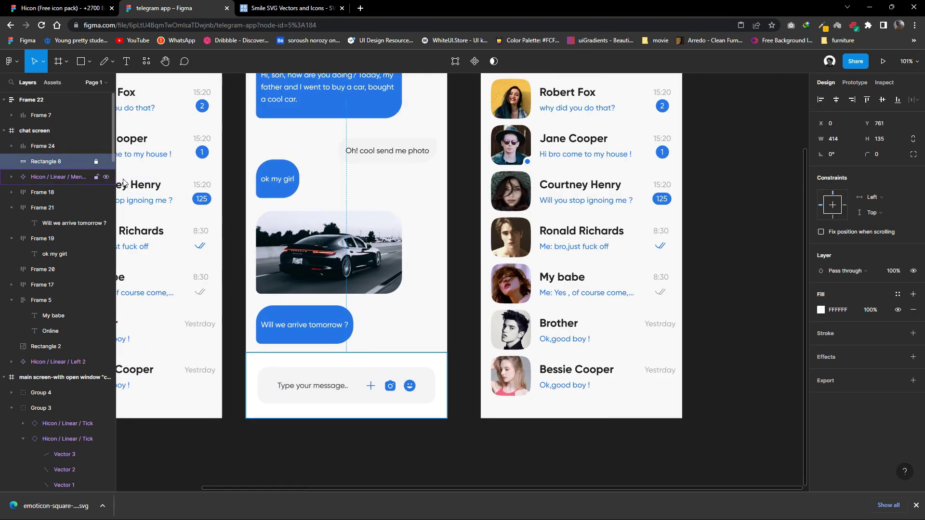
pyautogui.click(366, 383)
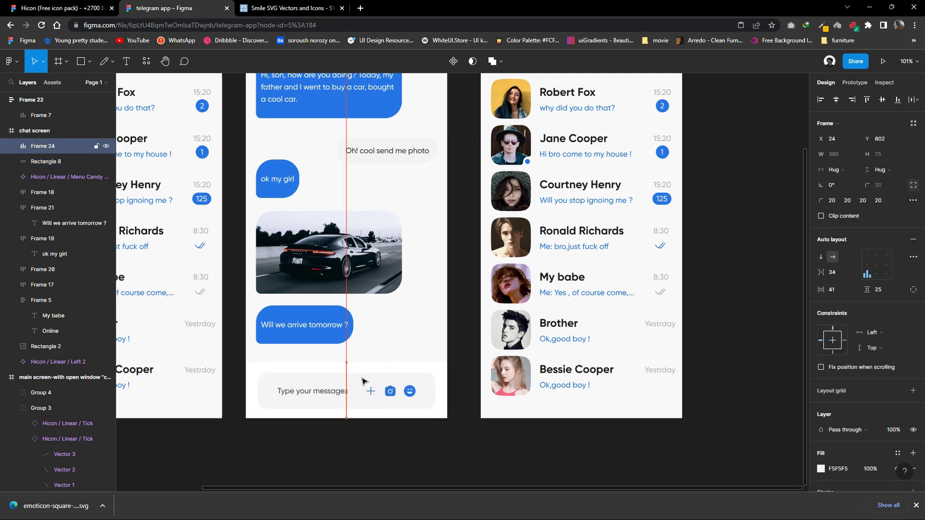
pyautogui.scroll(-3, 414, 468)
pyautogui.scroll(5, 434, 400)
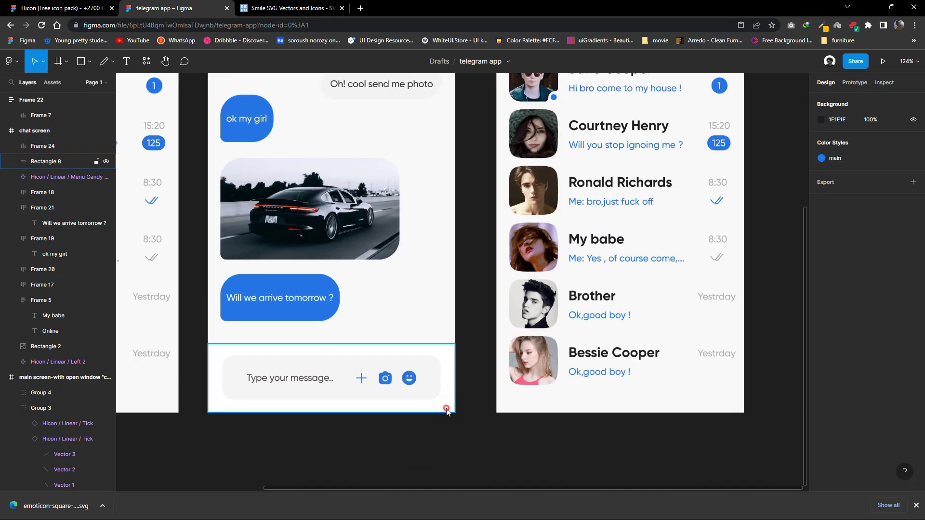
pyautogui.click(367, 340)
pyautogui.click(363, 369)
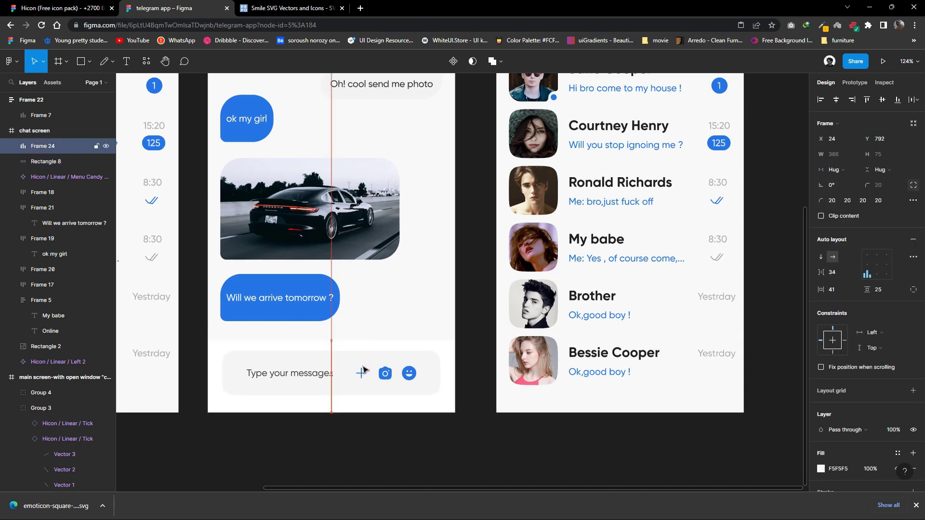
pyautogui.moveTo(363, 369); pyautogui.dragTo(364, 370)
pyautogui.press('Down')
pyautogui.press('Down')
pyautogui.press('Down')
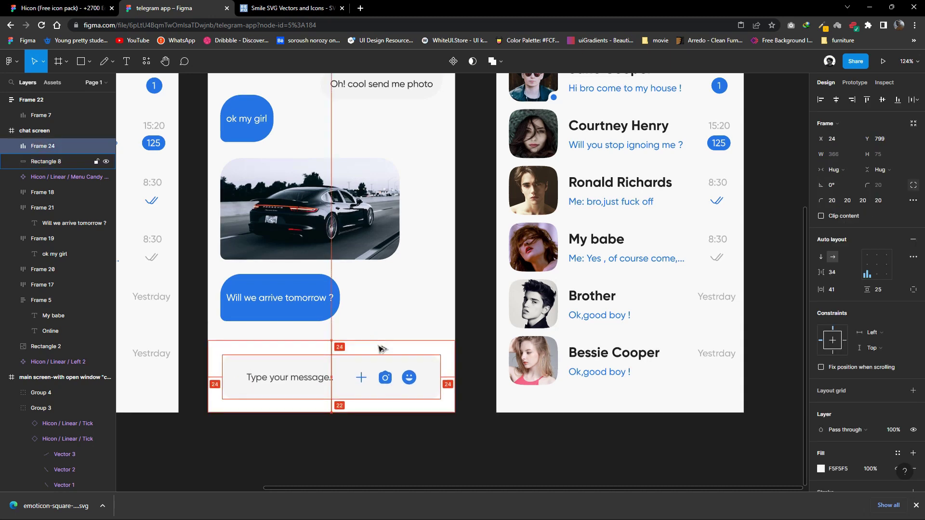
pyautogui.scroll(-5, 462, 347)
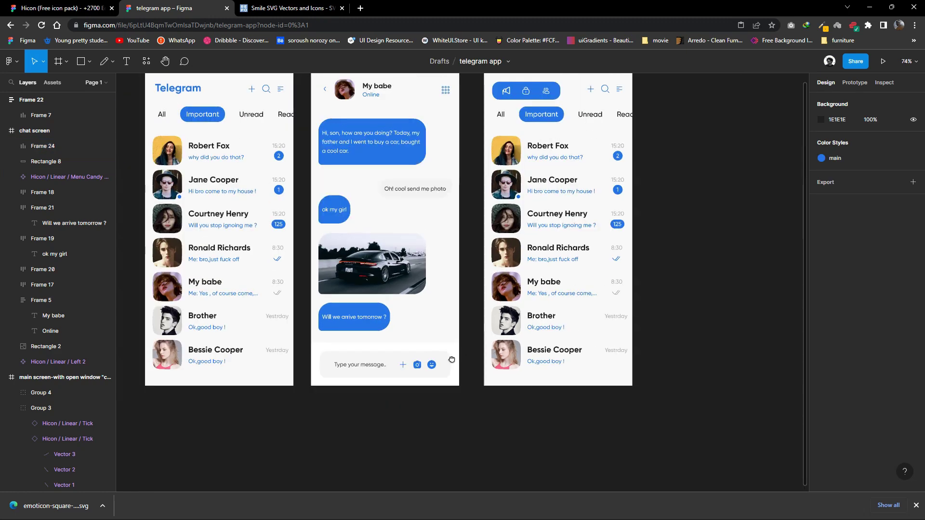
# Duplicate the chat screen with Ctrl+D and name the copy 'Video message screen'.
pyautogui.scroll(2, 592, 322)
pyautogui.press('Escape')
pyautogui.hotkey('ctrl', 'd')
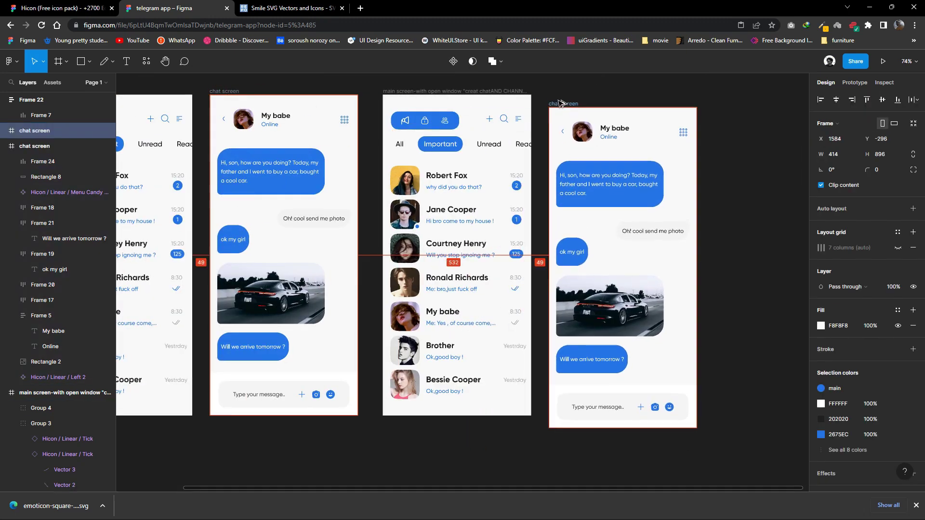
pyautogui.scroll(1, 508, 220)
pyautogui.scroll(3, 508, 219)
pyautogui.scroll(1, 508, 220)
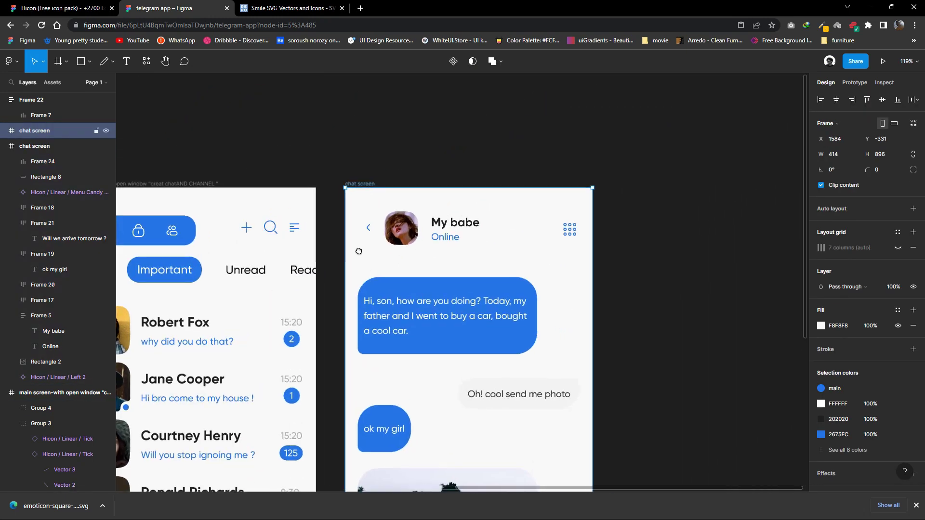
pyautogui.scroll(3, 361, 232)
pyautogui.write('Video message')
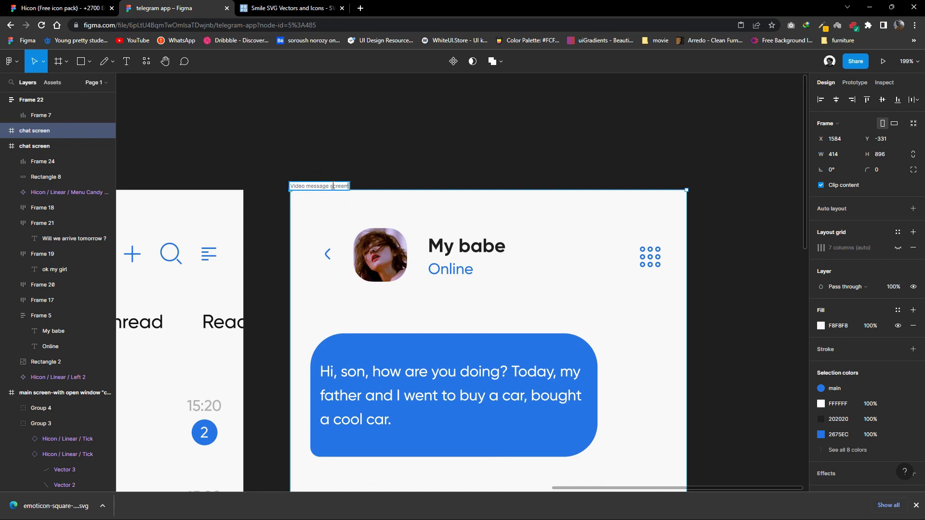
pyautogui.click(336, 192)
pyautogui.scroll(-3, 494, 238)
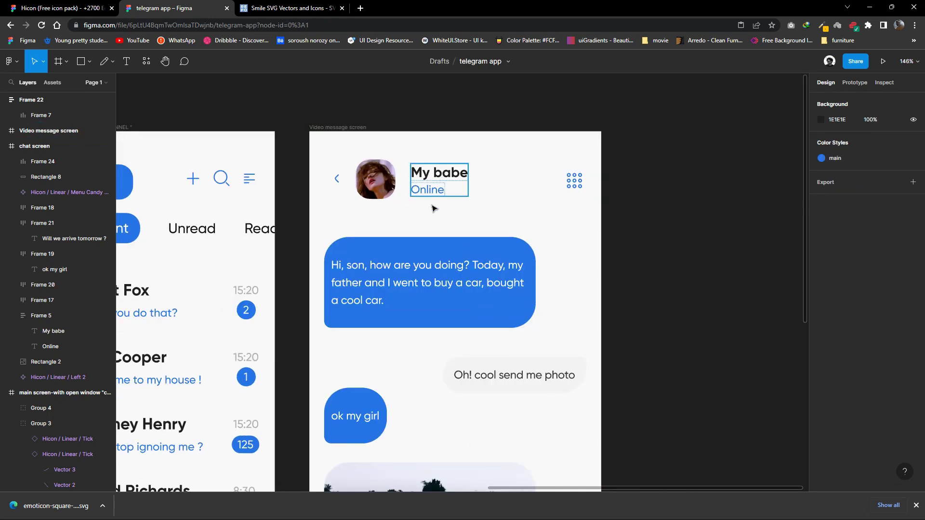
pyautogui.scroll(-2, 494, 238)
pyautogui.hscroll(-5, 493, 238)
pyautogui.hscroll(2, 578, 202)
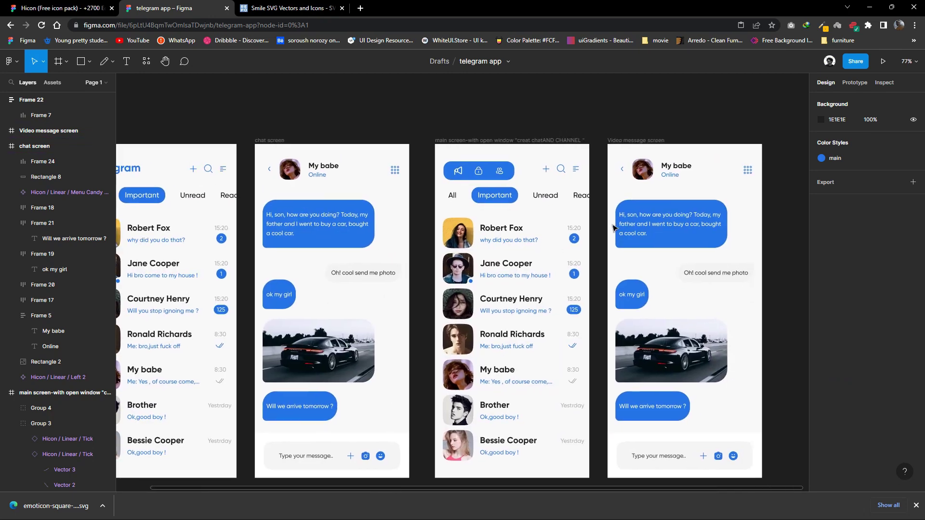
# Fill the Video message screen avatar with a male portrait from Content Reel's Beauty Avatar images.
pyautogui.rightClick(643, 174)
pyautogui.click(778, 391)
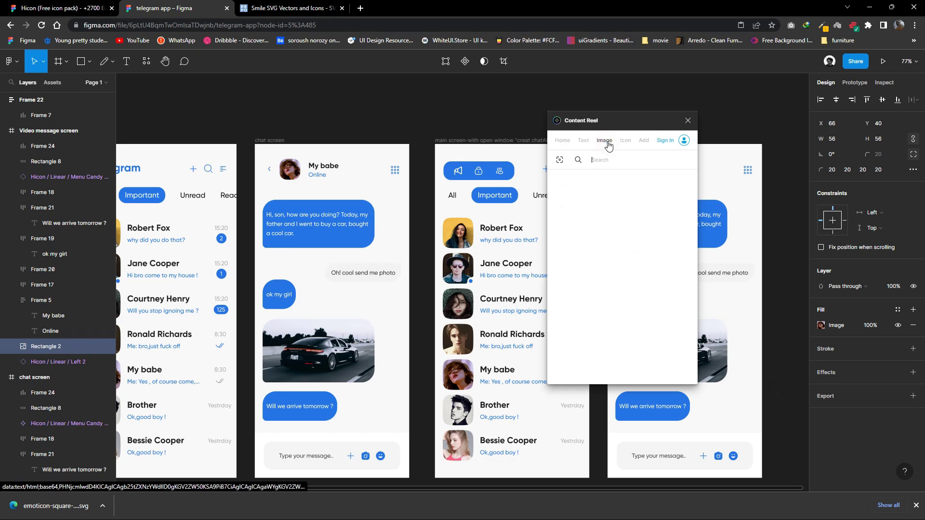
pyautogui.click(604, 141)
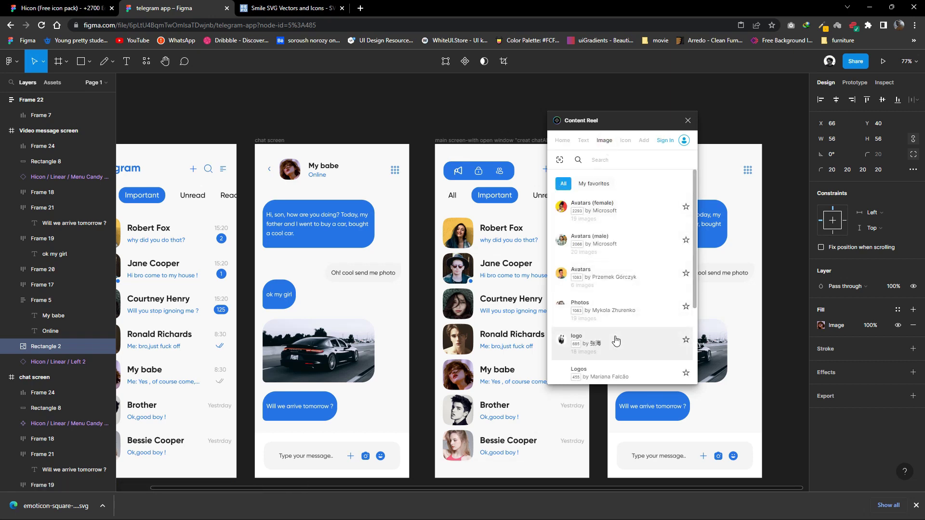
pyautogui.scroll(-4, 602, 337)
pyautogui.click(667, 250)
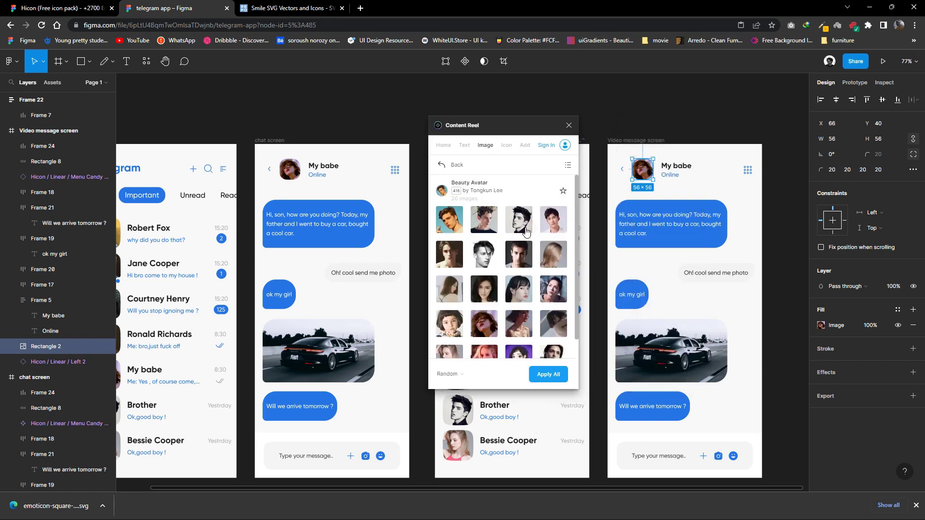
pyautogui.click(568, 125)
pyautogui.scroll(3, 464, 305)
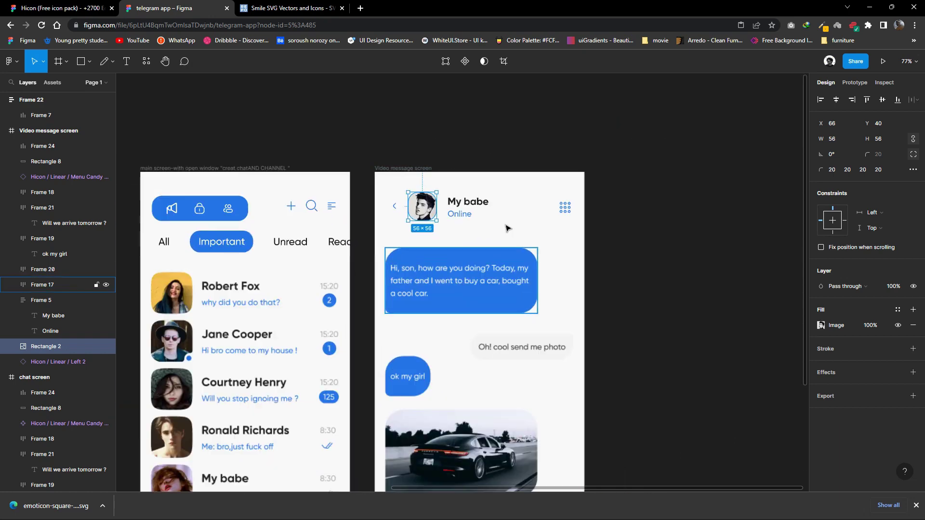
pyautogui.scroll(-3, 463, 305)
# Edit the contact name in the header to read 'Brother'.
pyautogui.scroll(5, 513, 183)
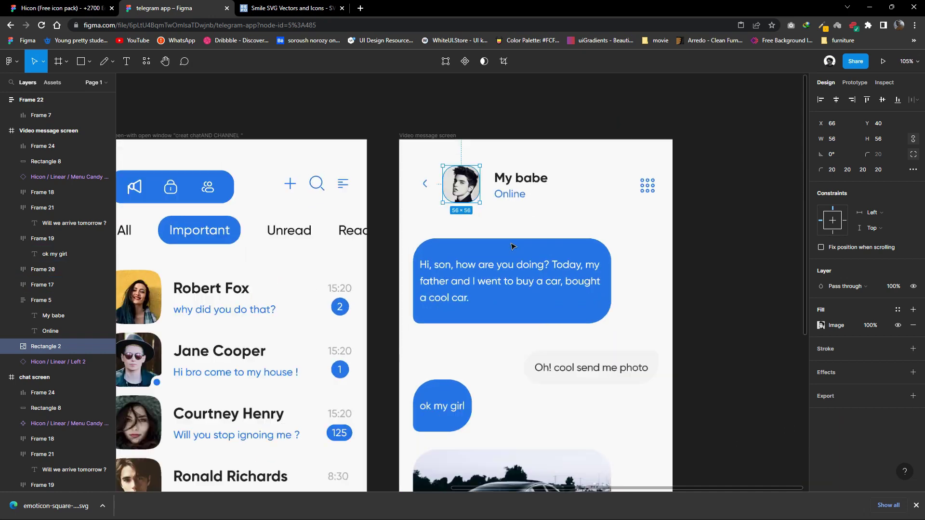
pyautogui.doubleClick(515, 184)
pyautogui.write('Brothe')
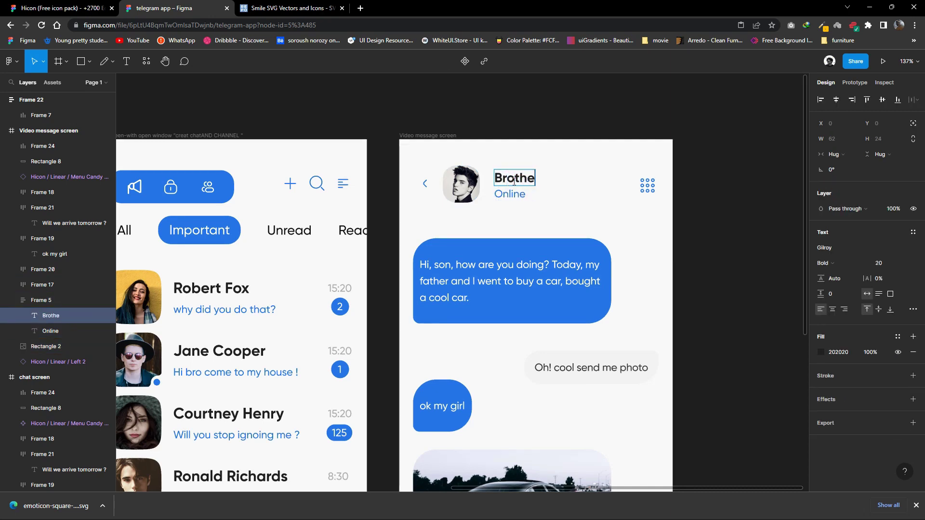
pyautogui.write('r')
# Change the status to 'Offline' and recolour it gray 969696, detached from the main style.
pyautogui.doubleClick(520, 195)
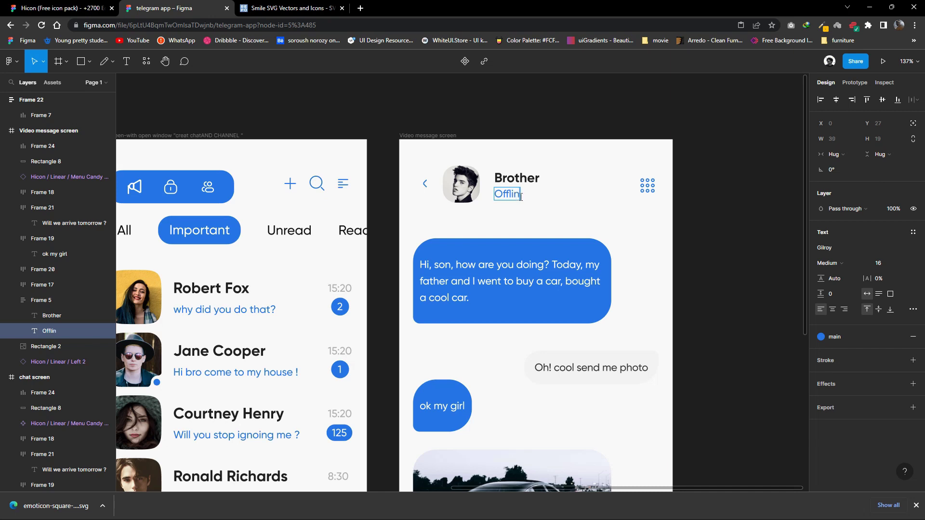
pyautogui.click(898, 336)
pyautogui.click(821, 352)
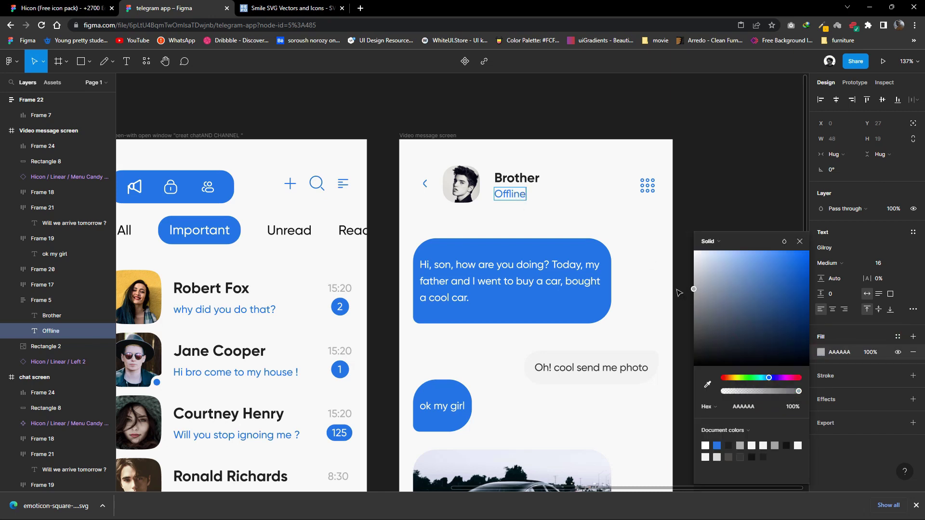
pyautogui.press('Escape')
pyautogui.hotkey('ctrl', 'z')
pyautogui.click(821, 352)
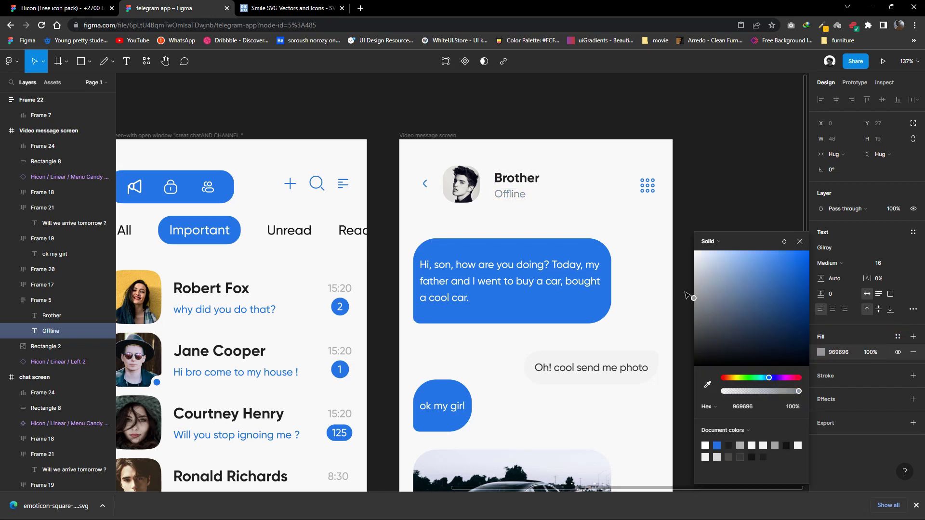
pyautogui.click(683, 305)
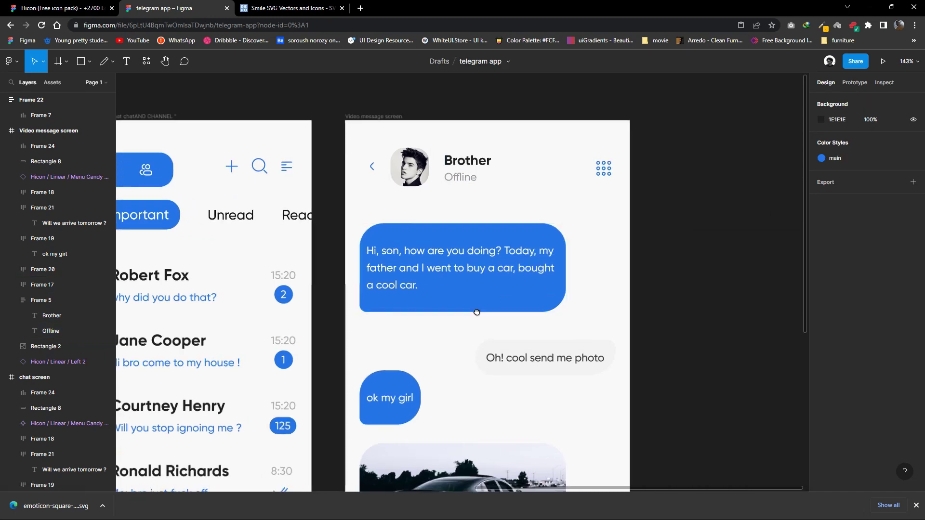
pyautogui.moveTo(554, 341); pyautogui.dragTo(409, 345)
# Retype the first message as the zoo-and-crocodiles text, hugging its width across two lines.
pyautogui.keyDown('ctrl'); pyautogui.scroll(5, 339, 285); pyautogui.keyUp('ctrl')
pyautogui.doubleClick(333, 284)
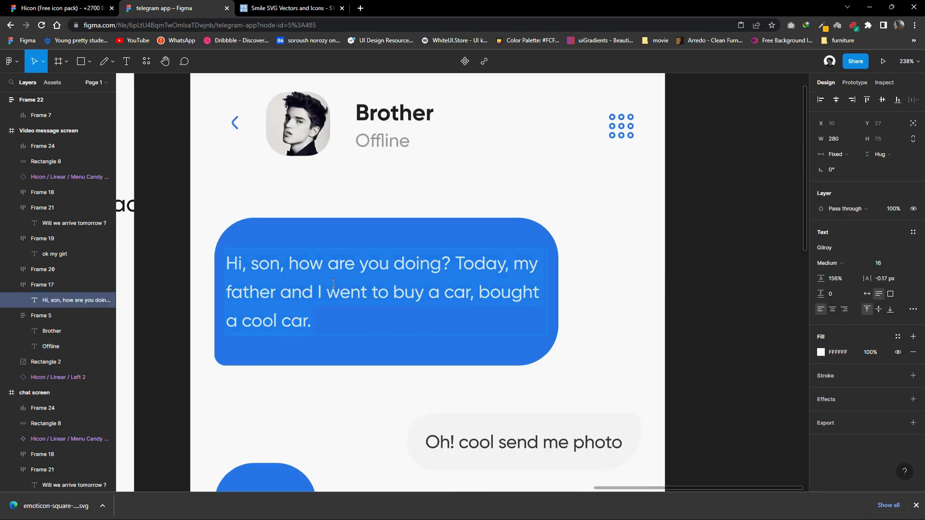
pyautogui.press('BackSpace')
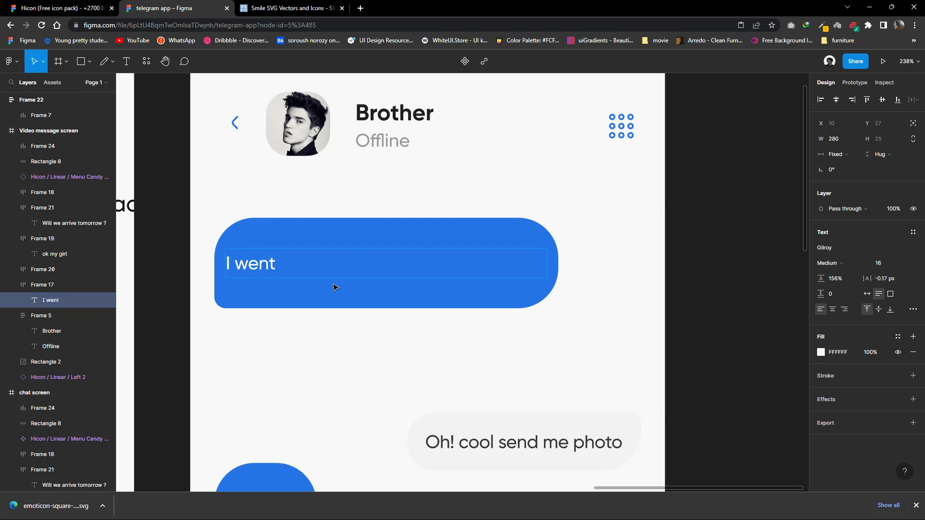
pyautogui.write(' the zoo')
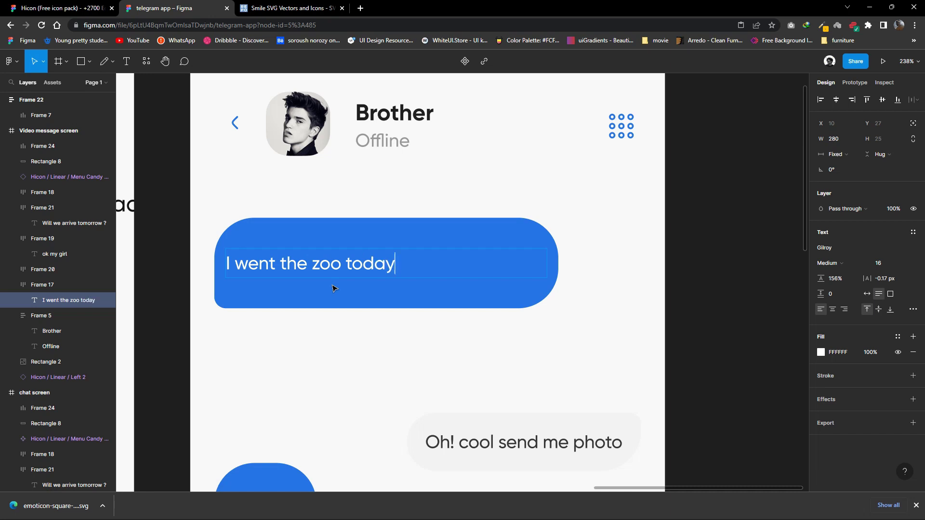
pyautogui.write(' to')
pyautogui.click(867, 294)
pyautogui.press('Return')
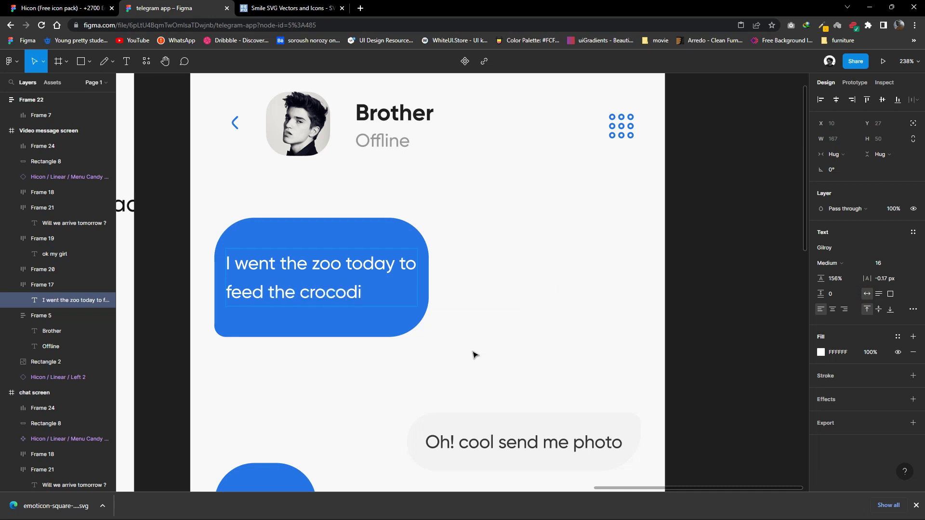
# Change the 'Oh! cool send me photo' bubble to 'Show me.pls!' and move it right.
pyautogui.scroll(-2, 460, 264)
pyautogui.scroll(-2, 459, 343)
pyautogui.click(458, 342)
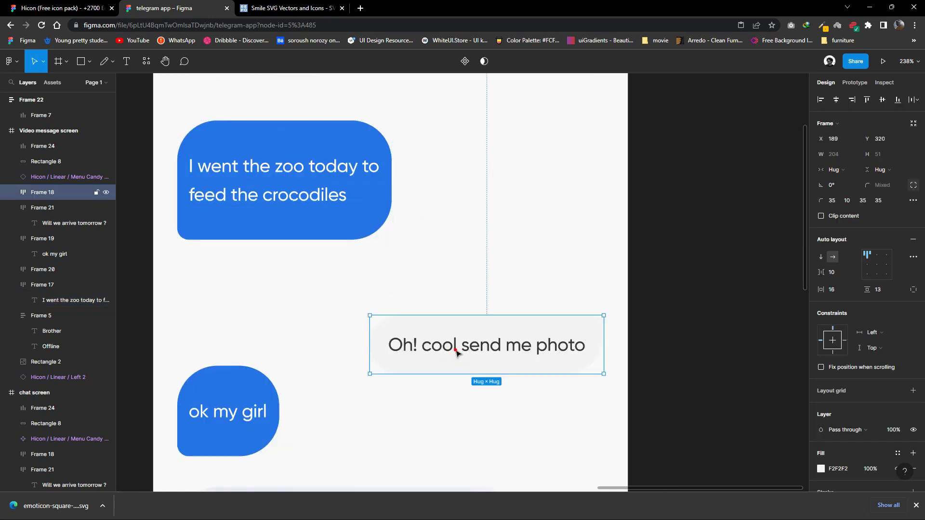
pyautogui.doubleClick(458, 343)
pyautogui.write('SA')
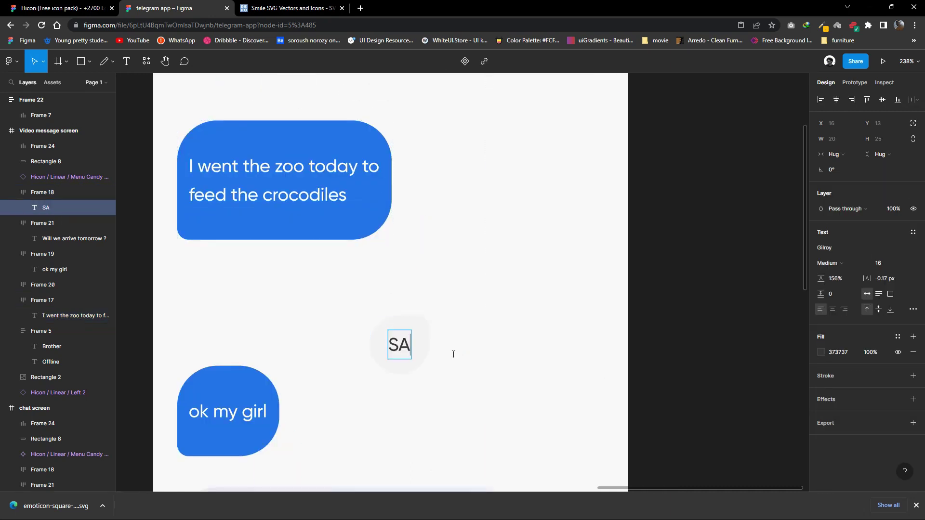
pyautogui.hotkey('ctrl', 'z')
pyautogui.write('S')
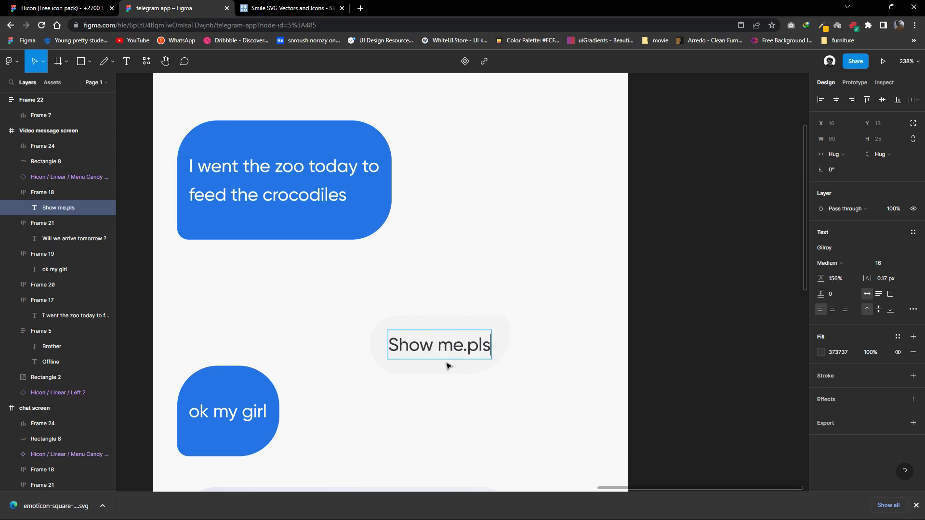
pyautogui.write('!')
pyautogui.press('Escape')
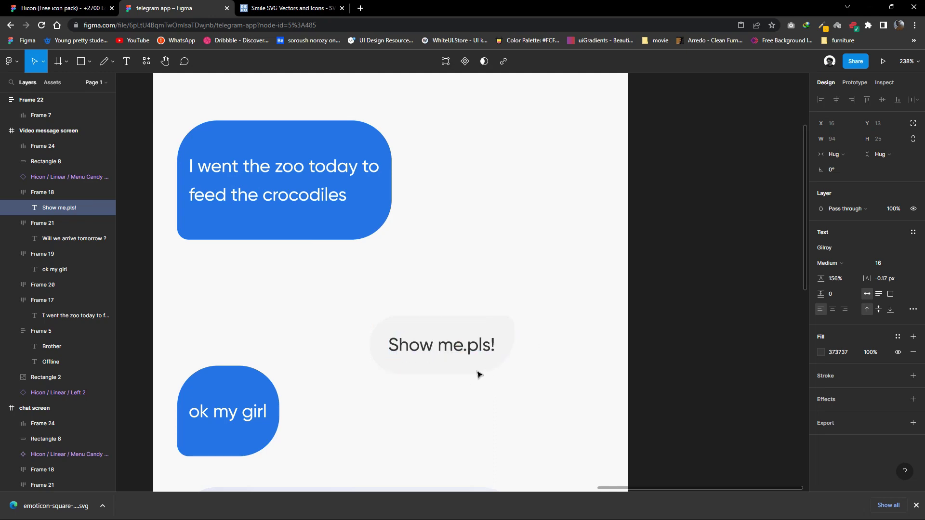
pyautogui.moveTo(487, 366); pyautogui.dragTo(574, 374)
# Toggle the Video message screen's column grid to check the reply bubble's alignment.
pyautogui.keyDown('ctrl'); pyautogui.scroll(-5, 534, 345); pyautogui.keyUp('ctrl')
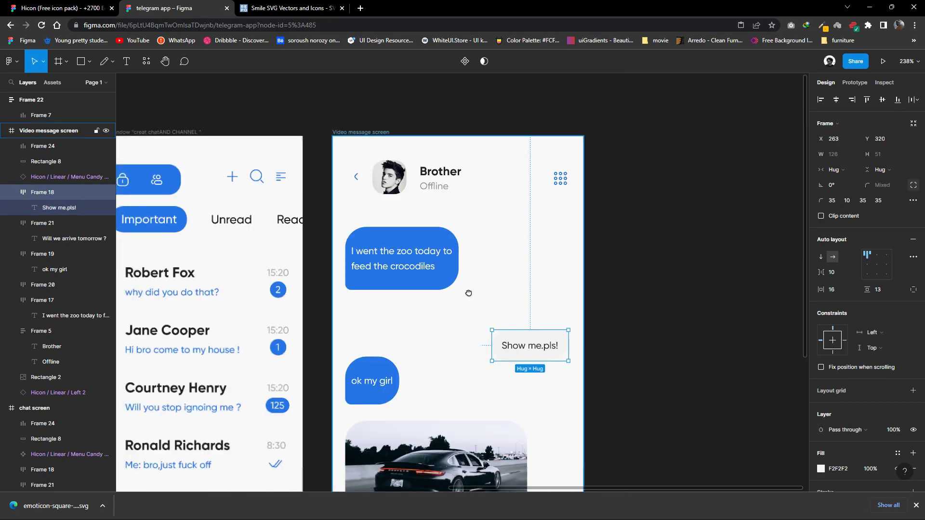
pyautogui.hotkey('shift', 'Return')
pyautogui.click(898, 248)
pyautogui.keyDown('ctrl'); pyautogui.scroll(3, 492, 359); pyautogui.keyUp('ctrl')
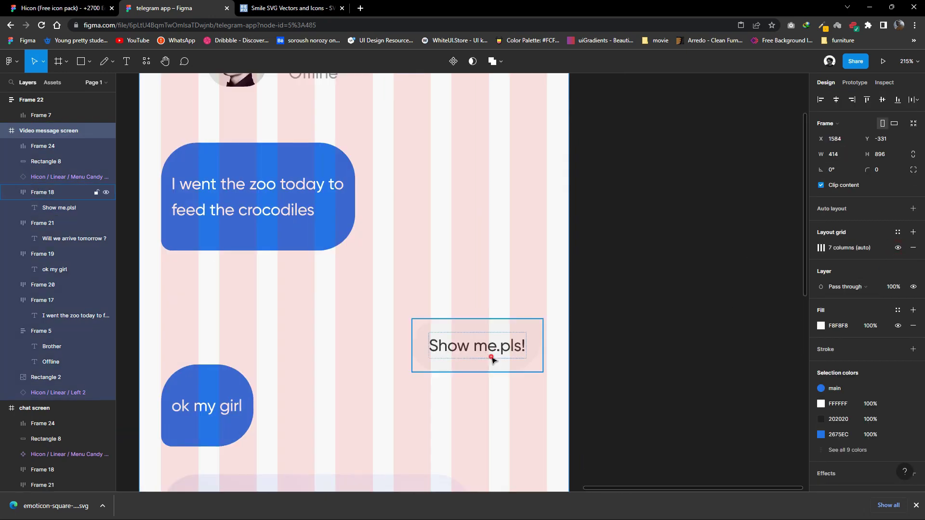
pyautogui.click(493, 359)
pyautogui.keyDown('ctrl'); pyautogui.scroll(-3, 484, 314); pyautogui.keyUp('ctrl')
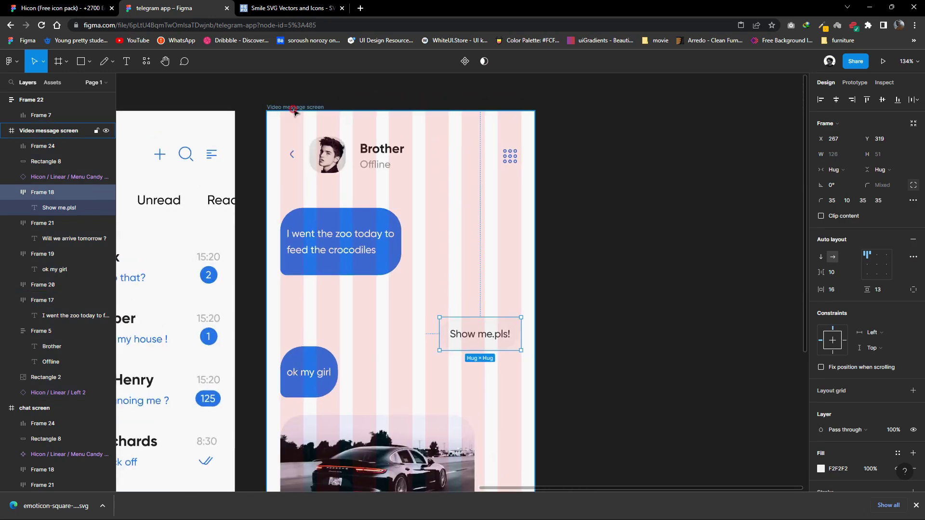
pyautogui.click(293, 108)
pyautogui.click(898, 248)
pyautogui.keyDown('ctrl'); pyautogui.scroll(-3, 434, 380); pyautogui.keyUp('ctrl')
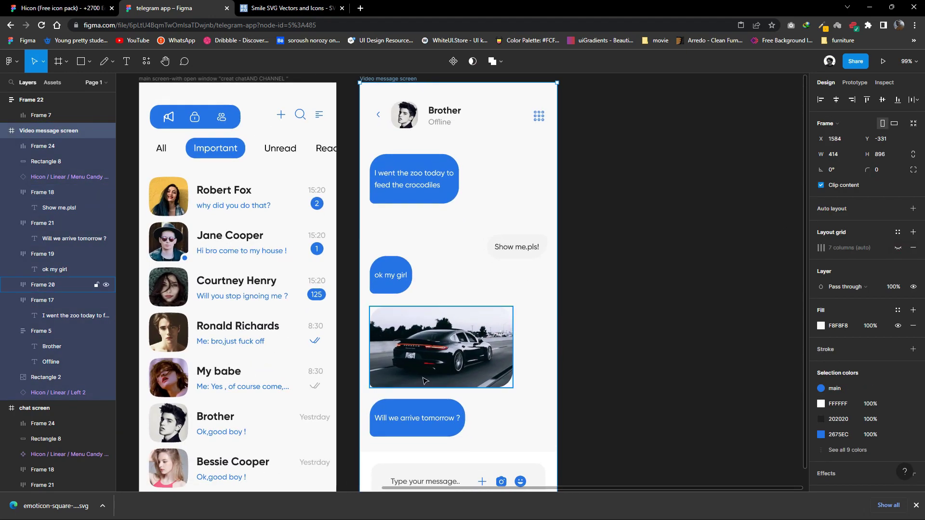
pyautogui.scroll(-2, 494, 409)
pyautogui.moveTo(418, 384); pyautogui.dragTo(419, 408)
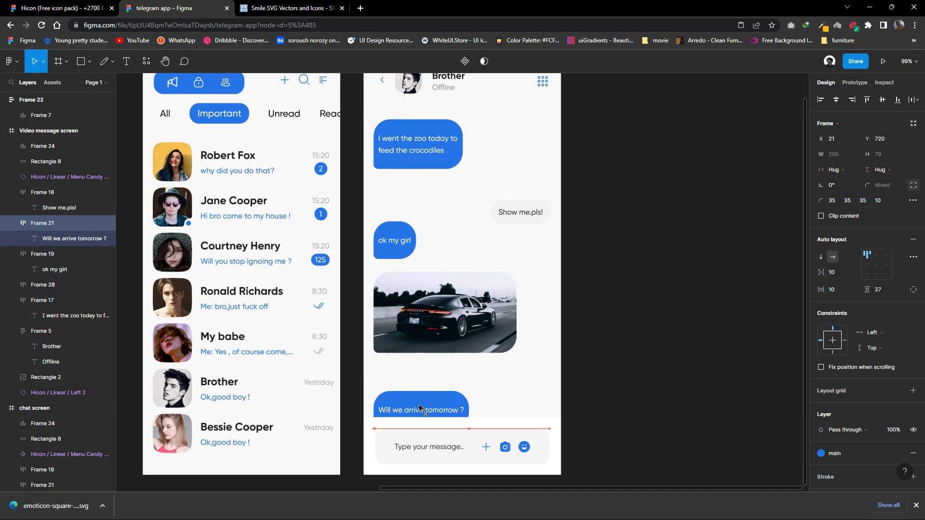
# Delete the car photo and the 'ok my girl' bubble.
pyautogui.click(443, 312)
pyautogui.press('Delete')
pyautogui.click(394, 240)
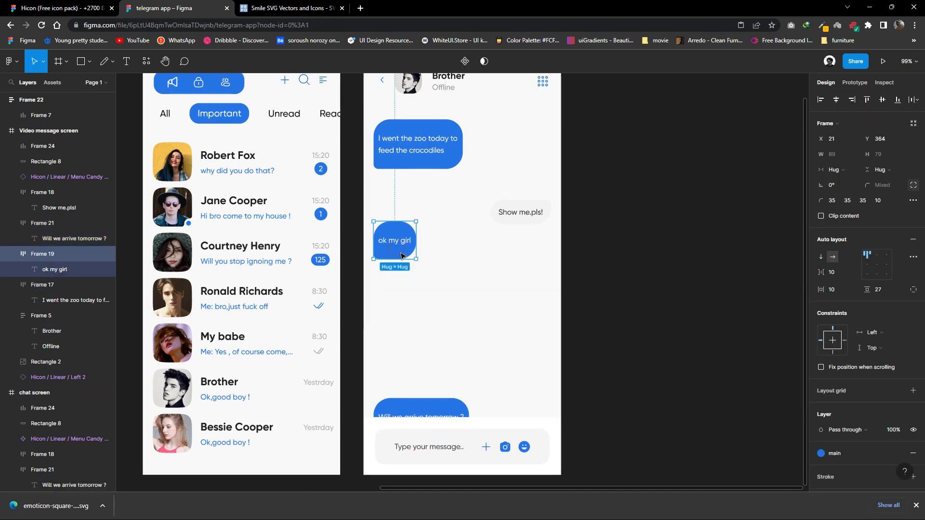
pyautogui.press('Delete')
pyautogui.moveTo(432, 317); pyautogui.dragTo(426, 328)
pyautogui.click(90, 61)
# Draw a gray circle in the emptied chat area and resize it to 164×164.
pyautogui.click(76, 124)
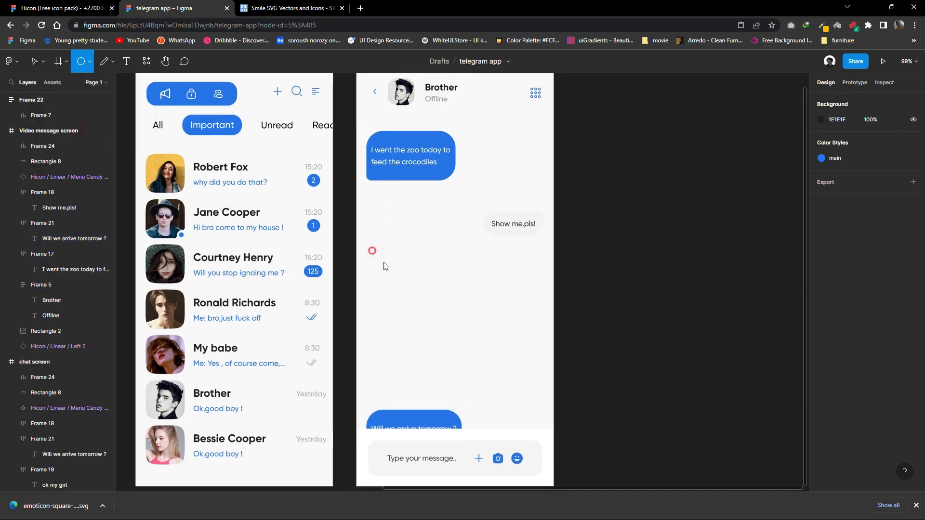
pyautogui.moveTo(372, 250); pyautogui.dragTo(465, 344)
pyautogui.moveTo(436, 300); pyautogui.dragTo(433, 288)
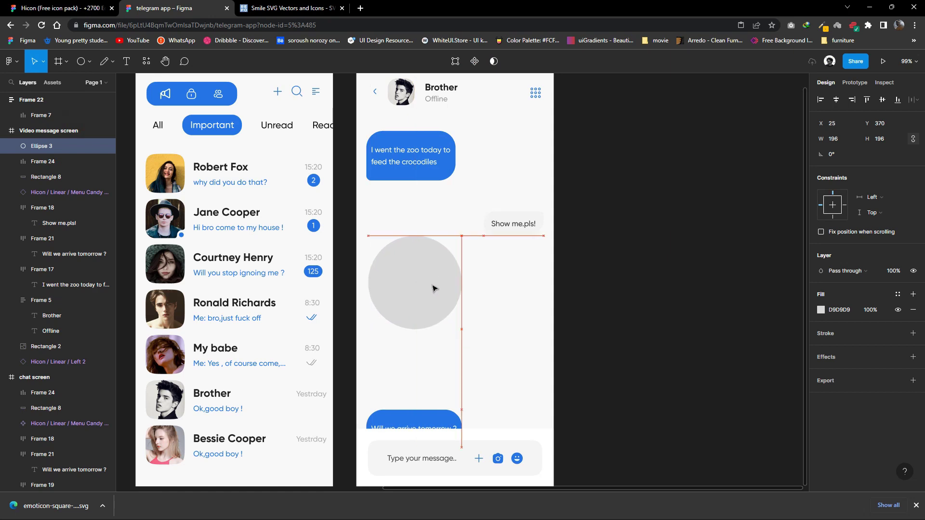
pyautogui.scroll(3, 431, 310)
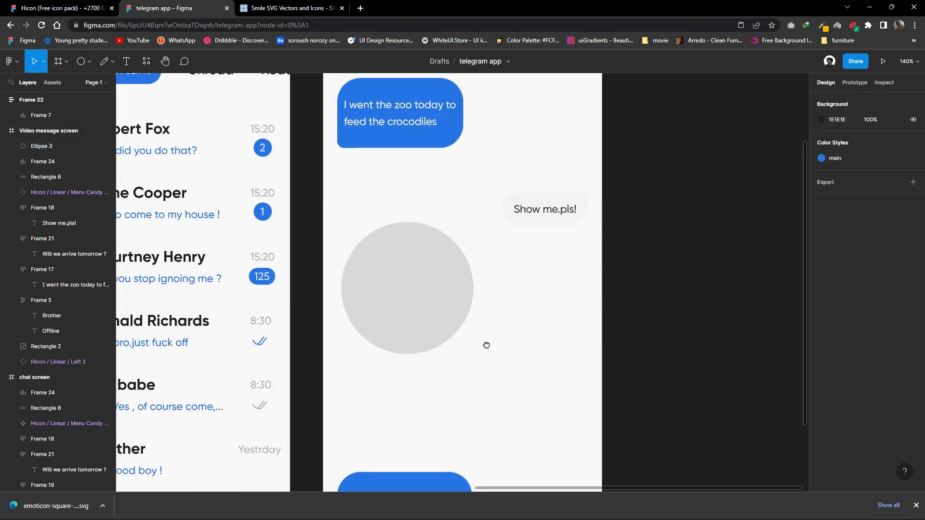
pyautogui.moveTo(469, 350); pyautogui.dragTo(453, 337)
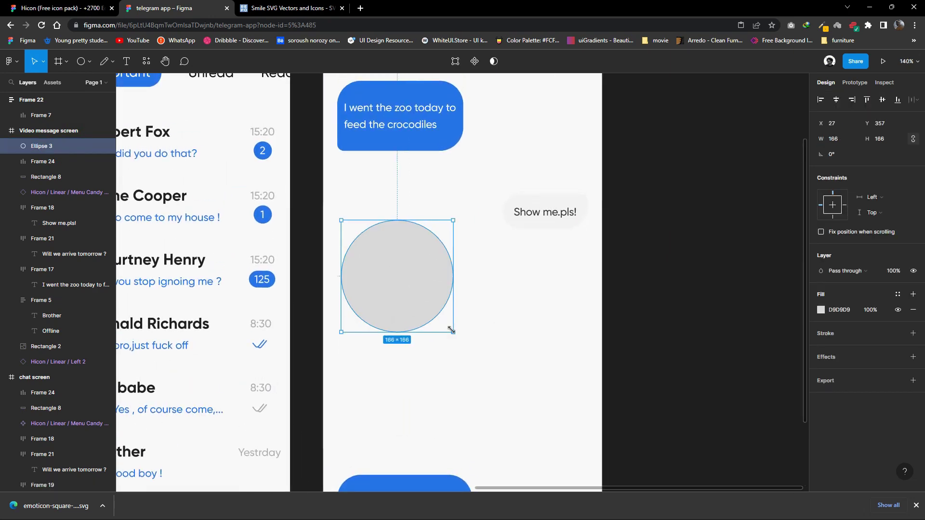
pyautogui.moveTo(417, 307); pyautogui.dragTo(420, 311)
# Alt-drag a copy of the circle, send it behind the original and cut it to a partial arc.
pyautogui.click(90, 61)
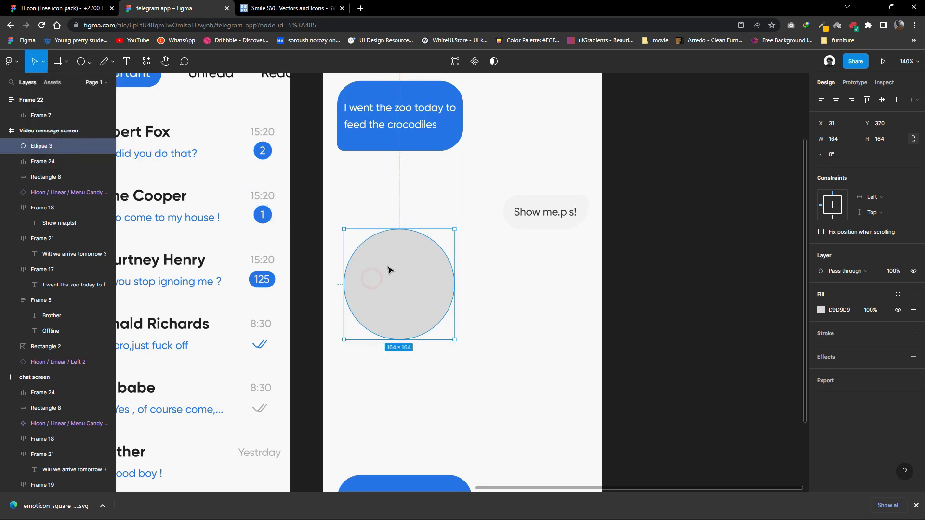
pyautogui.moveTo(392, 268)
pyautogui.mouseDown()
pyautogui.moveTo(464, 306)
pyautogui.moveTo(420, 297)
pyautogui.moveTo(389, 278)
pyautogui.mouseUp()
pyautogui.rightClick(465, 306)
pyautogui.click(487, 295)
pyautogui.moveTo(470, 288)
pyautogui.mouseDown()
pyautogui.moveTo(458, 363)
pyautogui.moveTo(449, 300)
pyautogui.mouseUp()
pyautogui.click(409, 262)
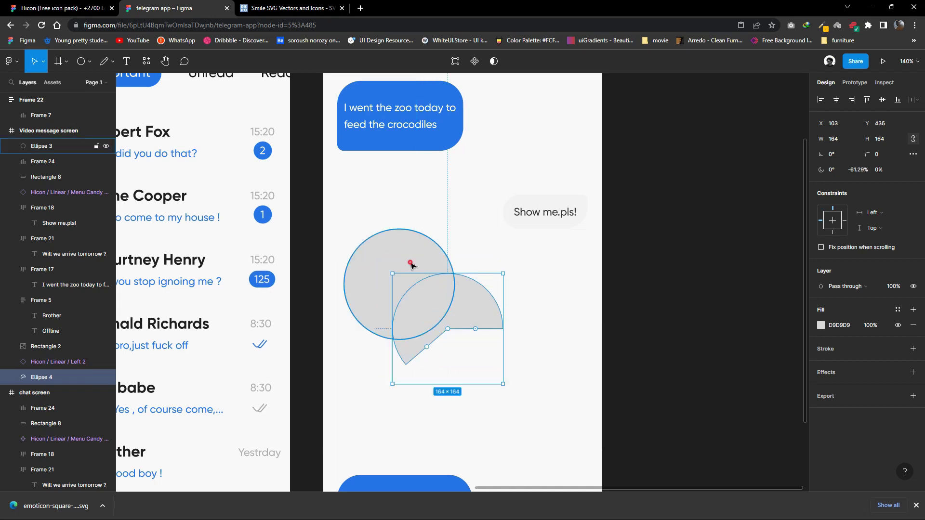
pyautogui.rightClick(409, 262)
pyautogui.moveTo(556, 384)
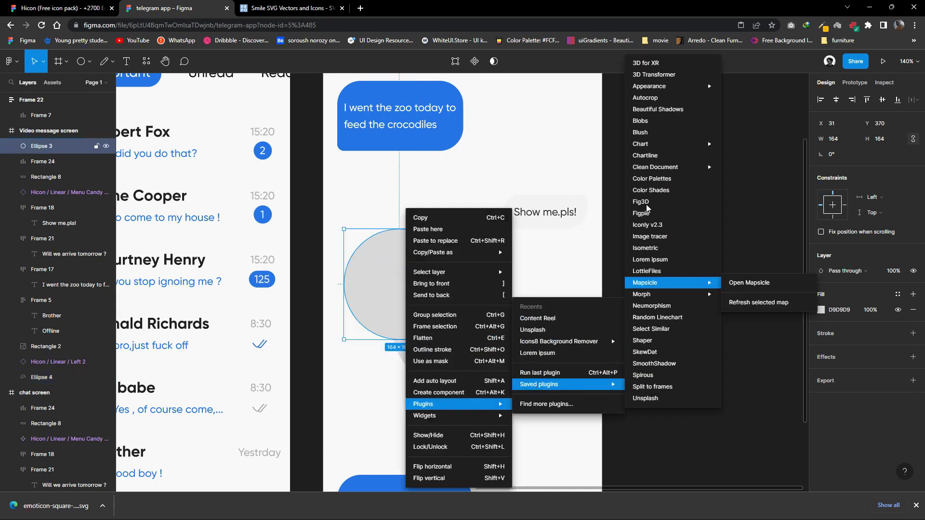
# Fill the circle with the Unsplash 'zoo' photo of a woman hugging a giraffe.
pyautogui.click(544, 330)
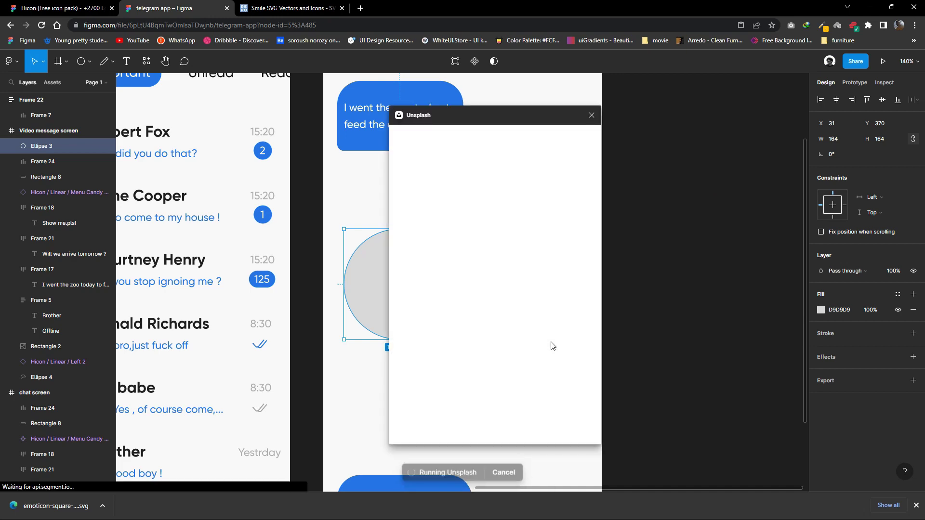
pyautogui.click(443, 163)
pyautogui.write('zoo')
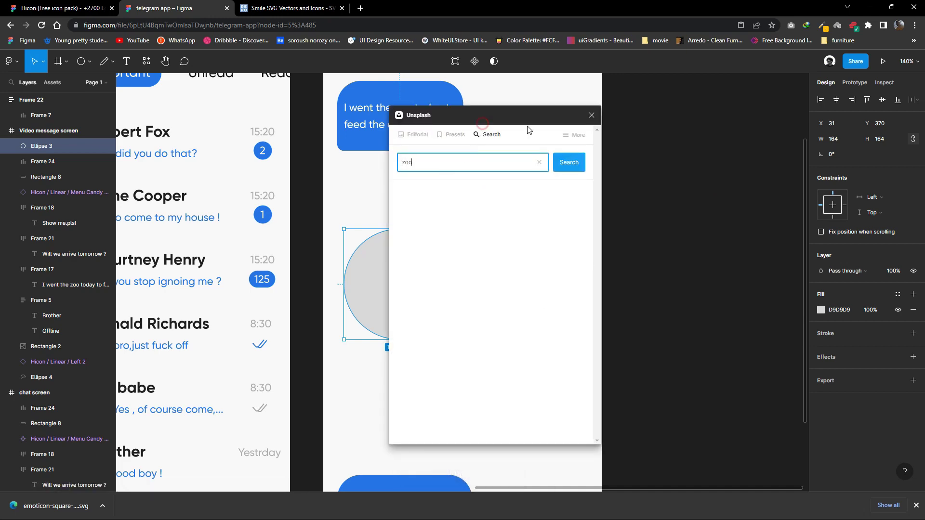
pyautogui.moveTo(529, 129); pyautogui.dragTo(642, 141)
pyautogui.scroll(-3, 614, 351)
pyautogui.scroll(-2, 628, 356)
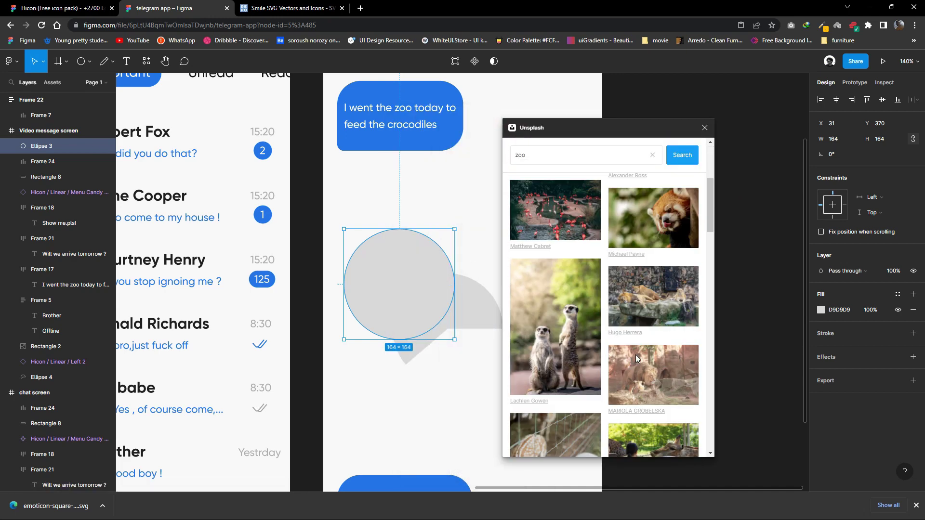
pyautogui.scroll(-2, 626, 343)
pyautogui.scroll(-2, 628, 347)
pyautogui.scroll(-2, 587, 382)
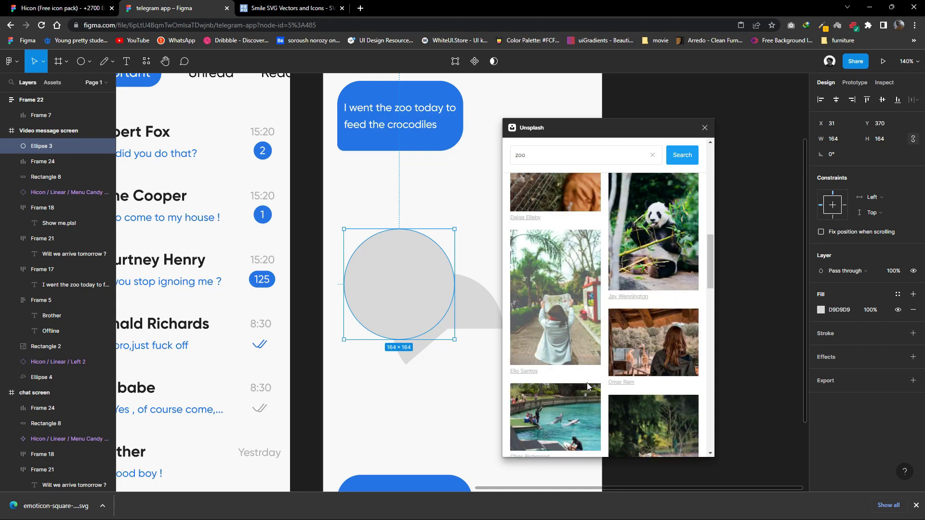
pyautogui.scroll(-2, 591, 383)
pyautogui.scroll(-2, 571, 331)
pyautogui.scroll(-2, 671, 392)
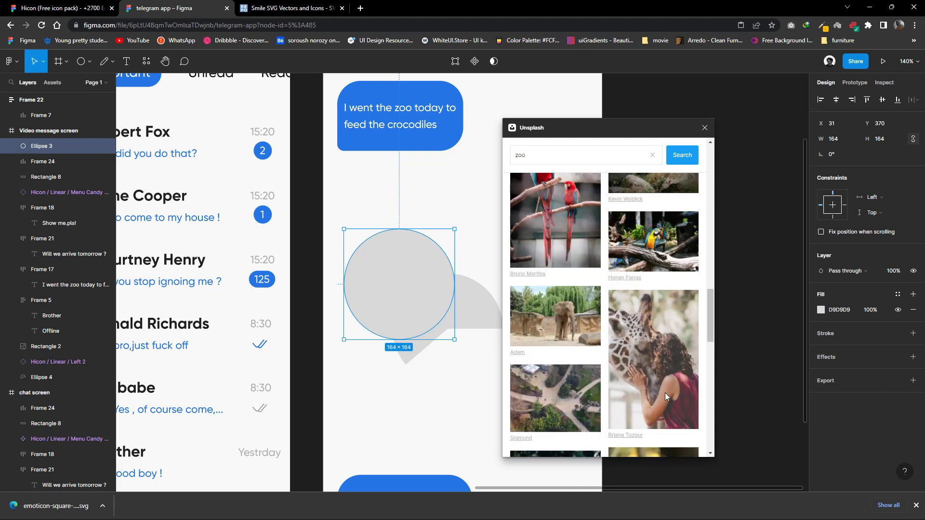
pyautogui.click(665, 392)
# Reposition the photo circle up and left over the 180×180 arc copy.
pyautogui.click(477, 313)
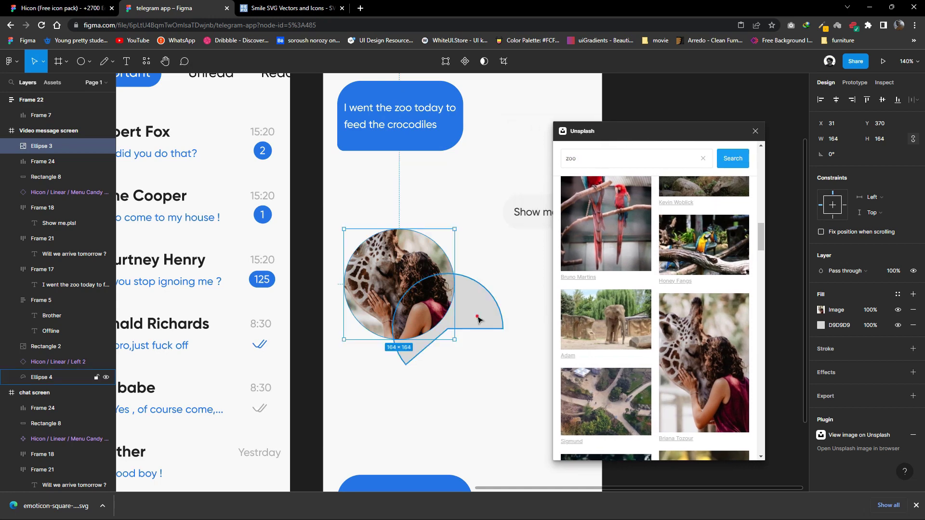
pyautogui.scroll(-5, 477, 313)
pyautogui.moveTo(439, 291)
pyautogui.mouseDown()
pyautogui.moveTo(430, 286)
pyautogui.moveTo(465, 257)
pyautogui.mouseUp()
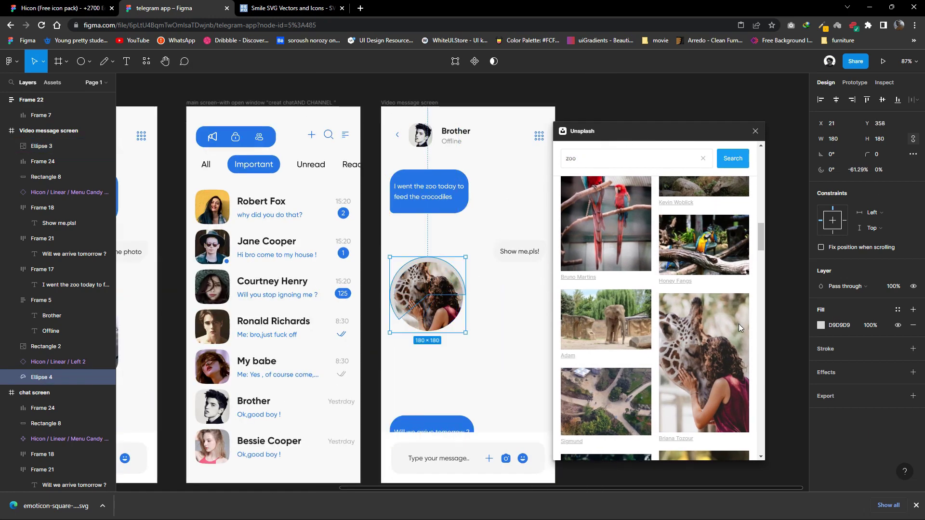
# Select the blue ring around the giraffe photo and nudge it into position.
pyautogui.click(821, 326)
pyautogui.click(800, 241)
pyautogui.click(515, 316)
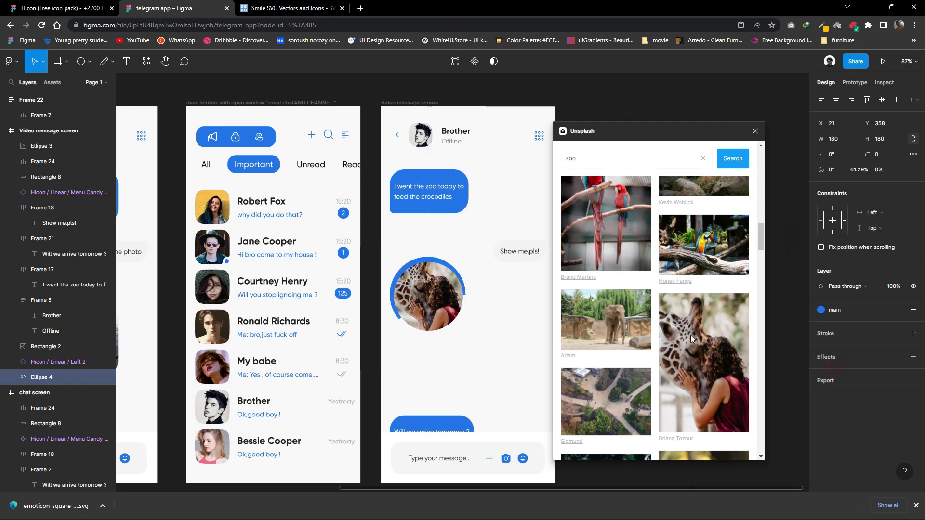
pyautogui.moveTo(512, 314); pyautogui.dragTo(514, 318)
pyautogui.scroll(5, 444, 295)
pyautogui.click(433, 239)
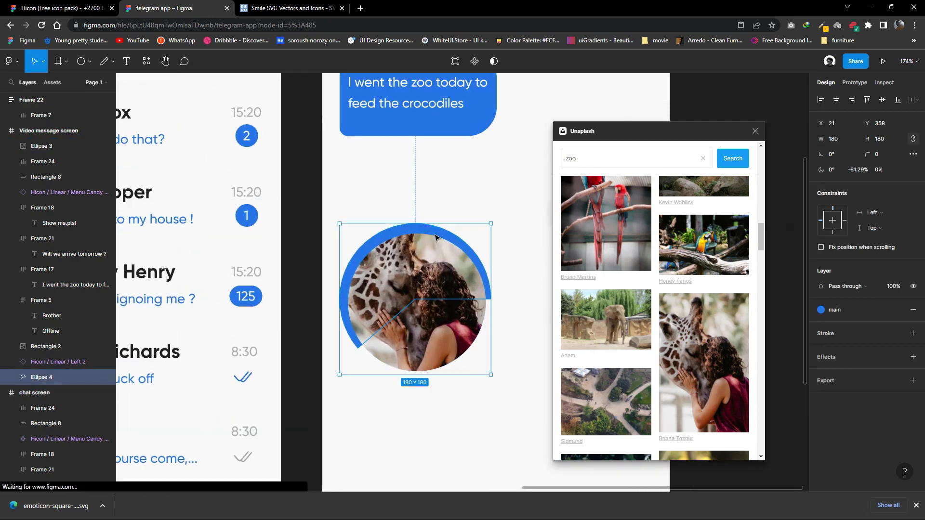
pyautogui.moveTo(433, 239); pyautogui.dragTo(451, 254)
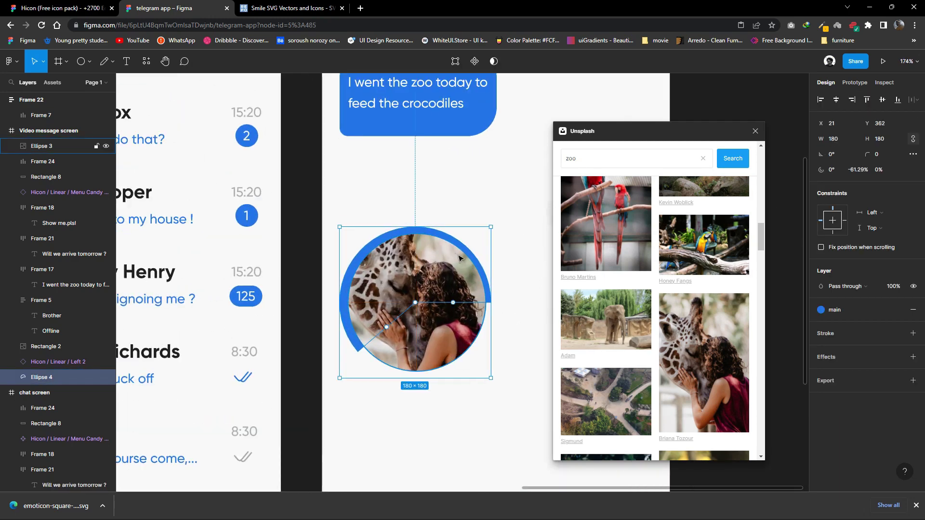
# Resize the blue ring to 174×174 and extend its arc further around the photo.
pyautogui.click(509, 301)
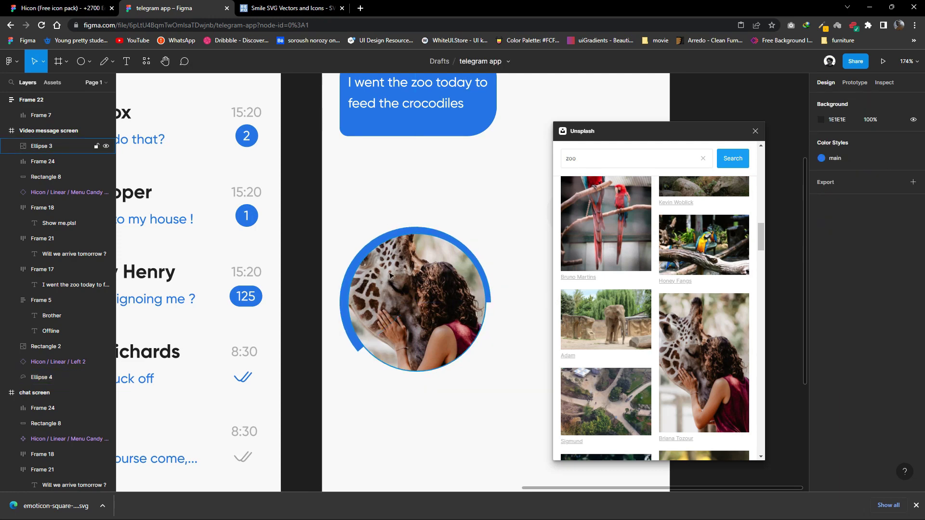
pyautogui.click(458, 243)
pyautogui.moveTo(488, 229); pyautogui.dragTo(485, 239)
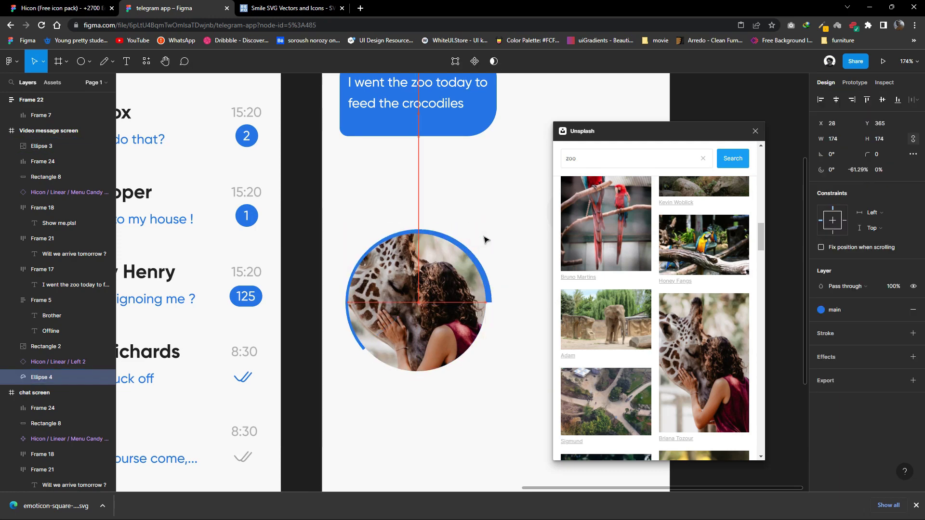
pyautogui.click(485, 256)
pyautogui.click(478, 263)
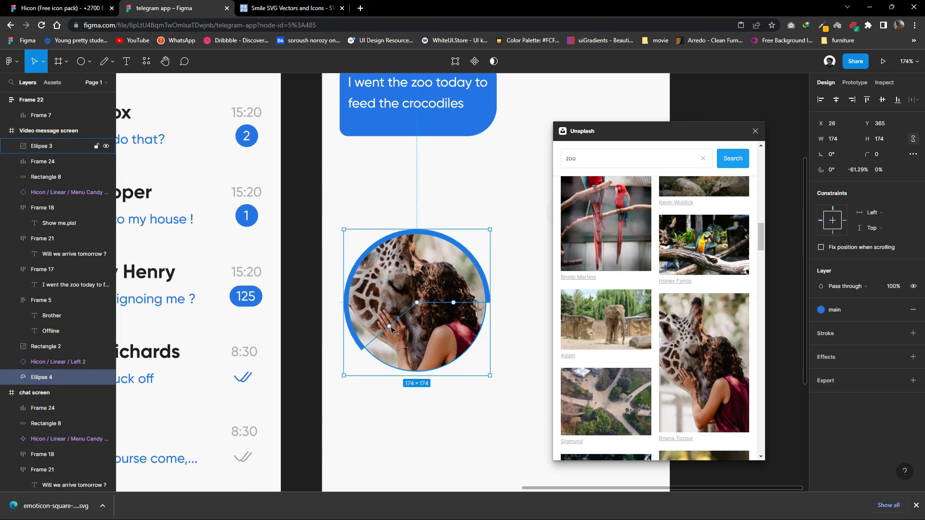
pyautogui.moveTo(394, 331)
pyautogui.mouseDown()
pyautogui.moveTo(447, 356)
pyautogui.moveTo(443, 323)
pyautogui.moveTo(395, 339)
pyautogui.mouseUp()
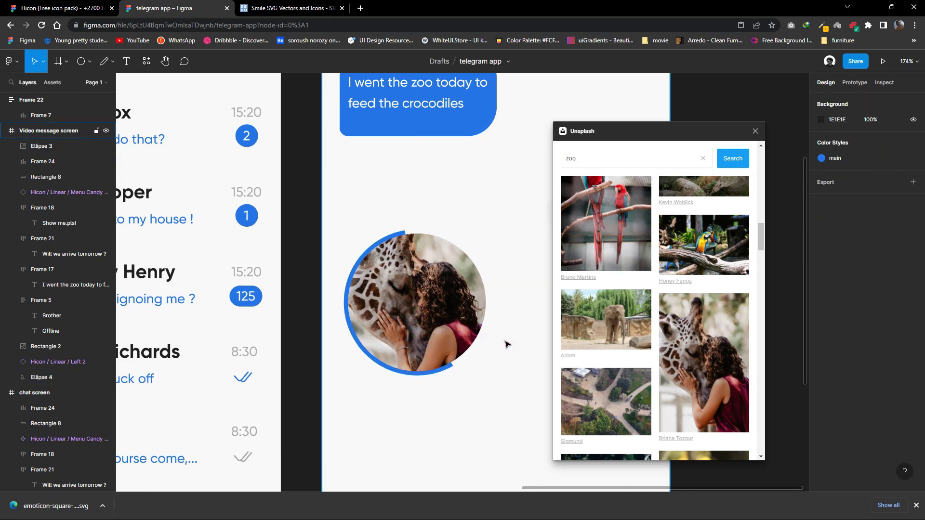
# Duplicate the photo circle and its ring directly below the original.
pyautogui.scroll(-3, 440, 344)
pyautogui.keyDown('shift'); pyautogui.click(414, 324); pyautogui.keyUp('shift')
pyautogui.moveTo(362, 269); pyautogui.dragTo(362, 379)
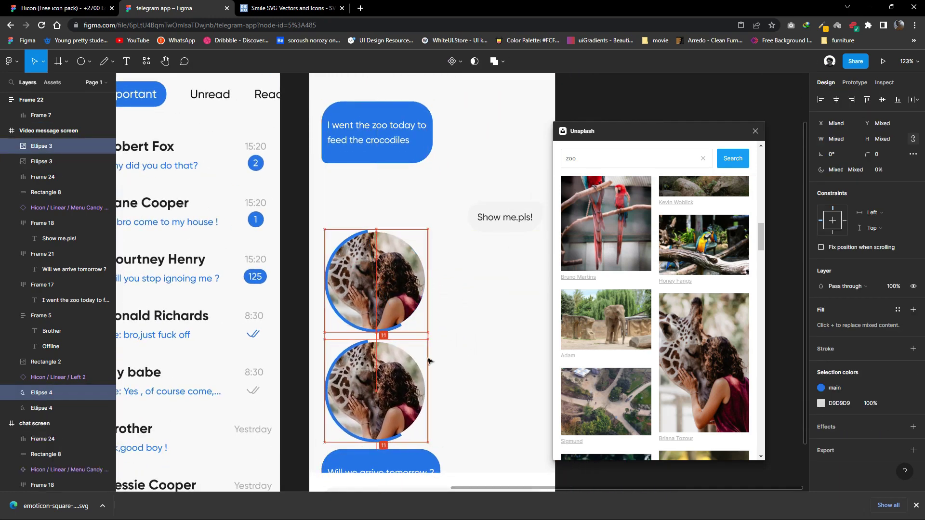
# Move both photo bubbles up to line up with the Show me.pls! bubble.
pyautogui.click(443, 436)
pyautogui.moveTo(443, 445); pyautogui.dragTo(383, 253)
pyautogui.moveTo(362, 312); pyautogui.dragTo(362, 300)
pyautogui.click(520, 220)
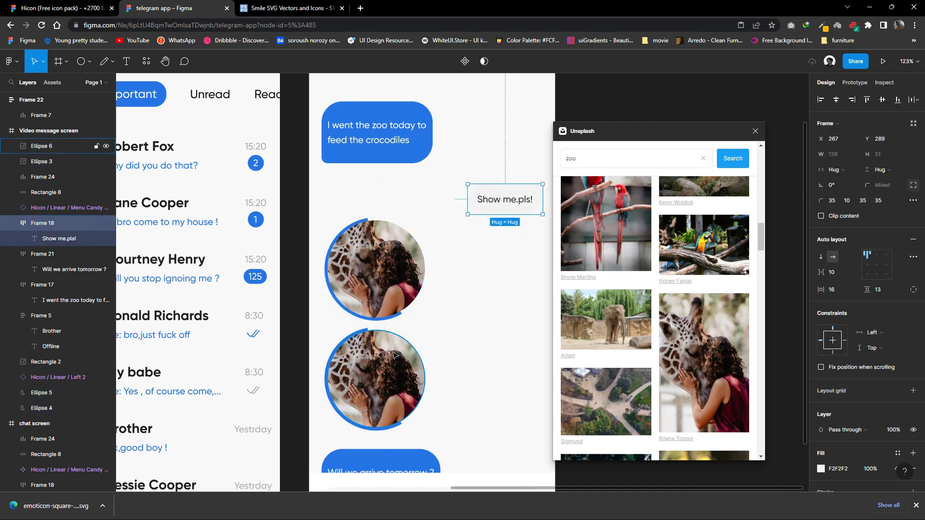
# Fill the lower photo circle with the Unsplash pandas image.
pyautogui.click(375, 379)
pyautogui.scroll(-3, 663, 333)
pyautogui.scroll(-3, 663, 333)
pyautogui.scroll(-3, 662, 330)
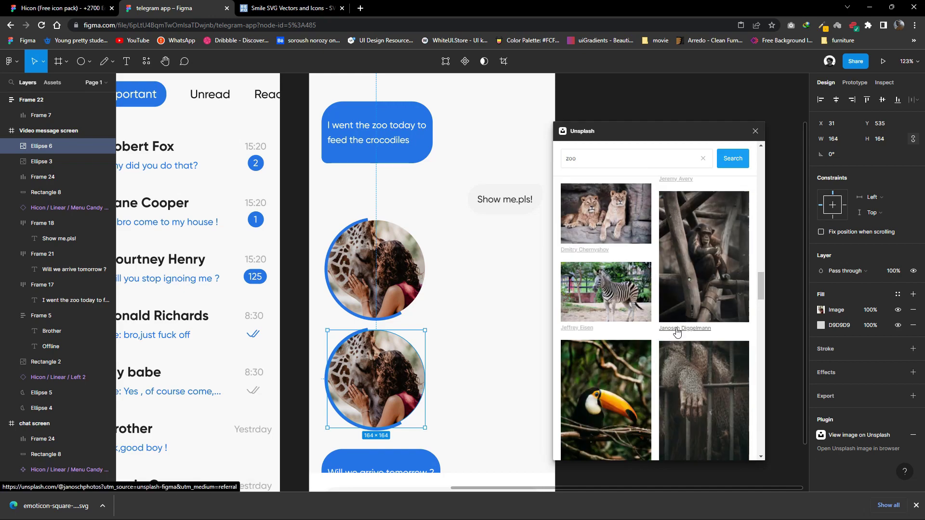
pyautogui.scroll(-3, 674, 330)
pyautogui.scroll(-3, 674, 330)
pyautogui.scroll(-3, 680, 328)
pyautogui.scroll(-3, 680, 328)
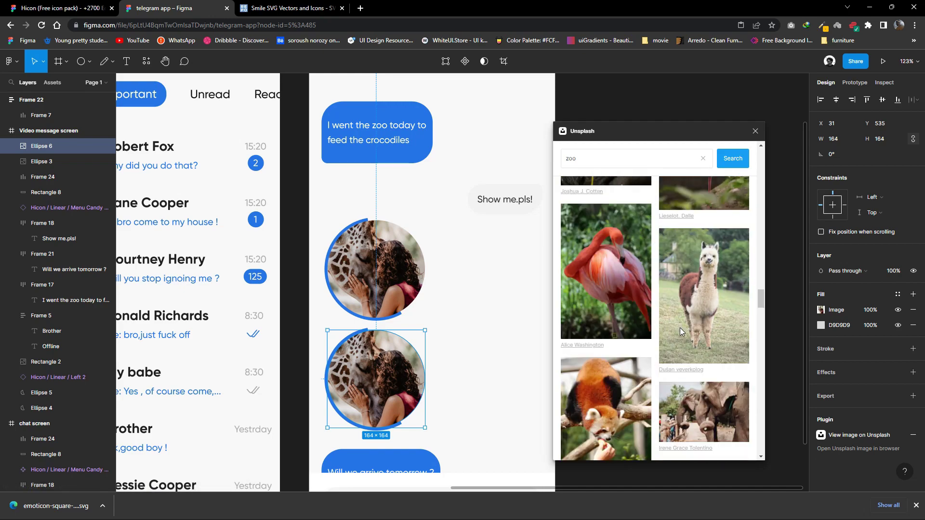
pyautogui.scroll(-3, 680, 327)
pyautogui.scroll(-3, 614, 338)
pyautogui.scroll(-2, 614, 338)
pyautogui.click(704, 241)
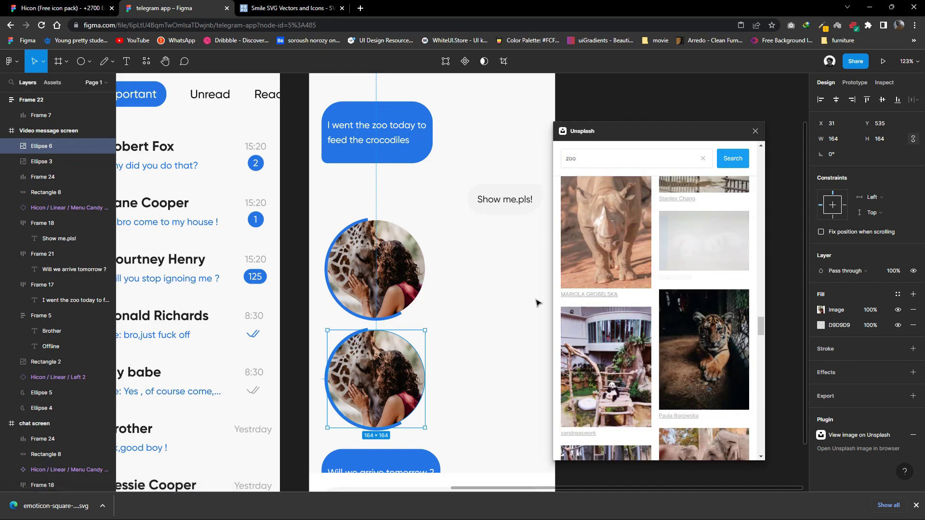
# Check the pandas fill with undo and redo, then close the Unsplash picker.
pyautogui.click(472, 324)
pyautogui.keyDown('ctrl'); pyautogui.scroll(-1, 480, 347); pyautogui.keyUp('ctrl')
pyautogui.keyDown('ctrl'); pyautogui.scroll(-2, 477, 344); pyautogui.keyUp('ctrl')
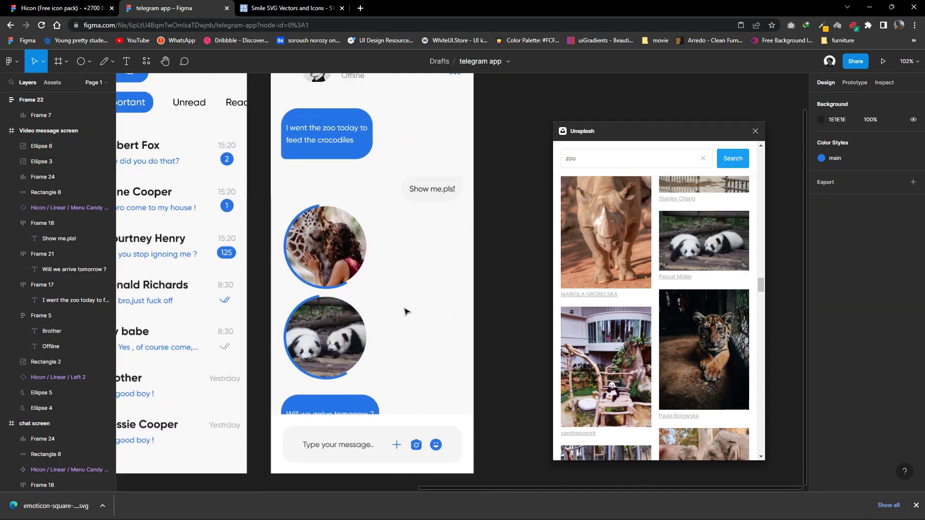
pyautogui.click(426, 242)
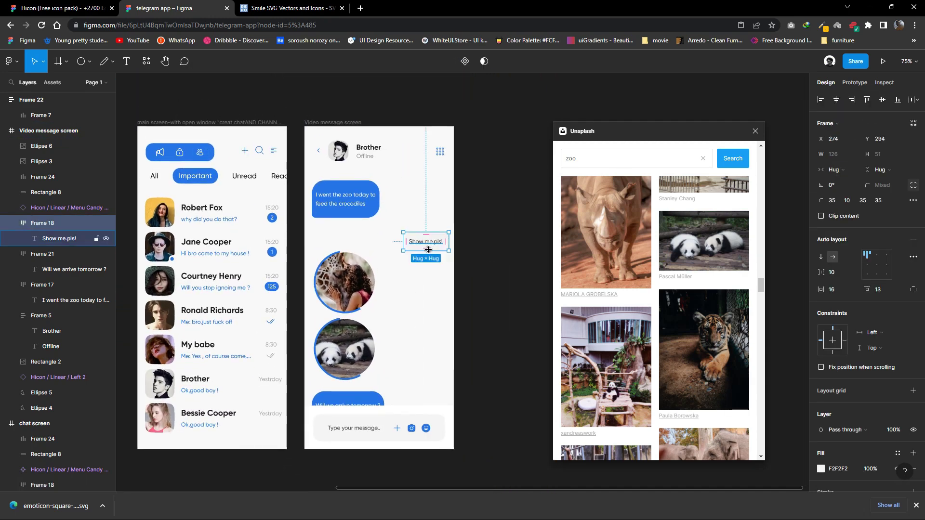
pyautogui.hotkey('ctrl', 'z')
pyautogui.hotkey('ctrl', 'z')
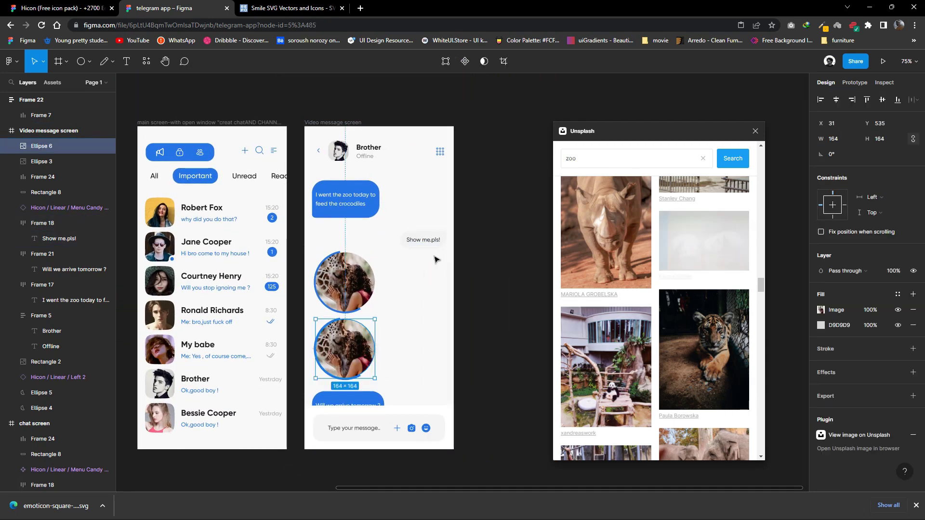
pyautogui.hotkey('ctrl', 'shift', 'z')
pyautogui.click(417, 238)
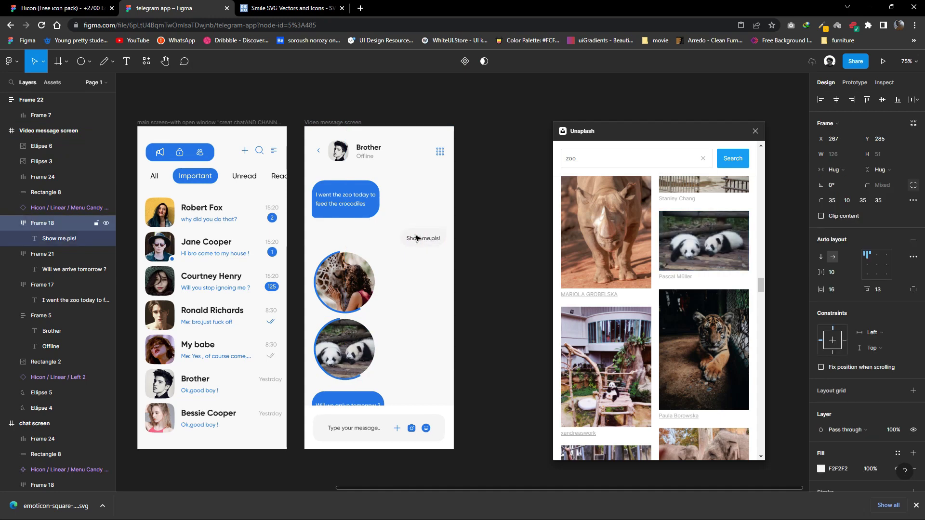
pyautogui.click(415, 289)
pyautogui.scroll(2, 400, 318)
pyautogui.keyDown('ctrl'); pyautogui.scroll(-1, 407, 326); pyautogui.keyUp('ctrl')
# Copy the chat screen below the originals, titled 'chat screen-with open chat menu'.
pyautogui.hscroll(-3, 451, 242)
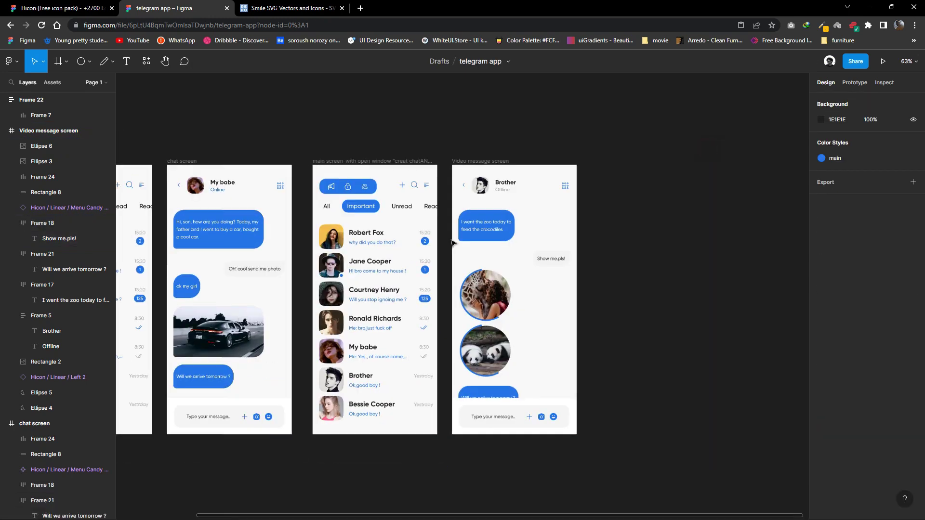
pyautogui.scroll(-2, 452, 242)
pyautogui.moveTo(297, 188); pyautogui.dragTo(205, 406)
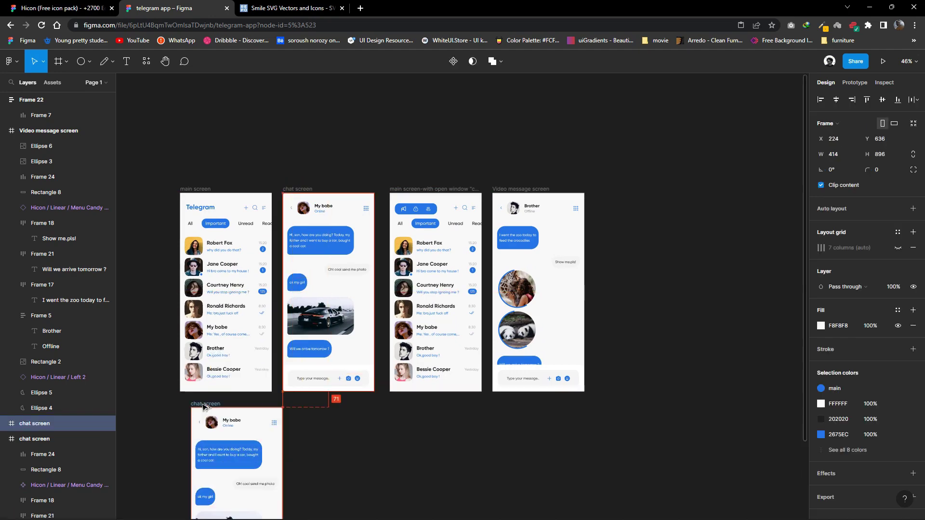
pyautogui.keyDown('ctrl'); pyautogui.scroll(2, 207, 407); pyautogui.keyUp('ctrl')
pyautogui.keyDown('ctrl'); pyautogui.scroll(2, 269, 337); pyautogui.keyUp('ctrl')
pyautogui.scroll(-3, 272, 268)
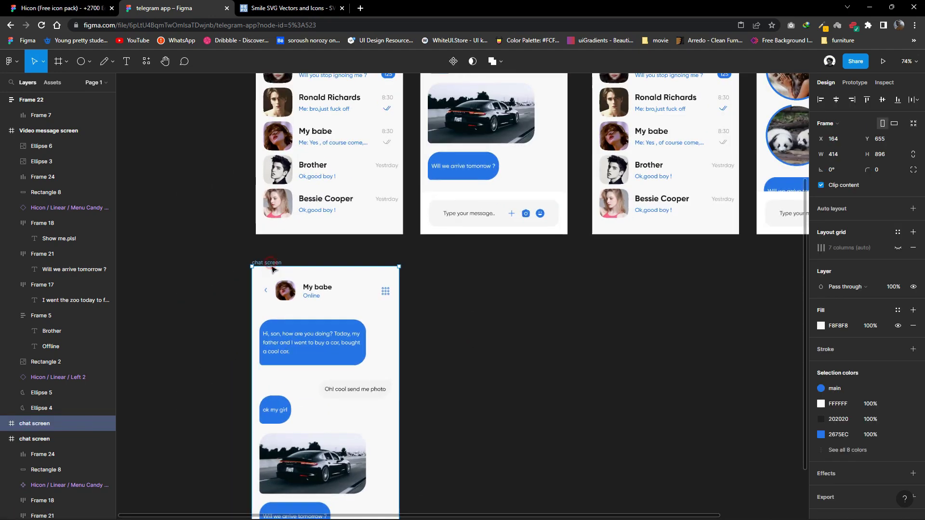
pyautogui.moveTo(272, 268); pyautogui.dragTo(276, 270)
pyautogui.write('-with open chat menu')
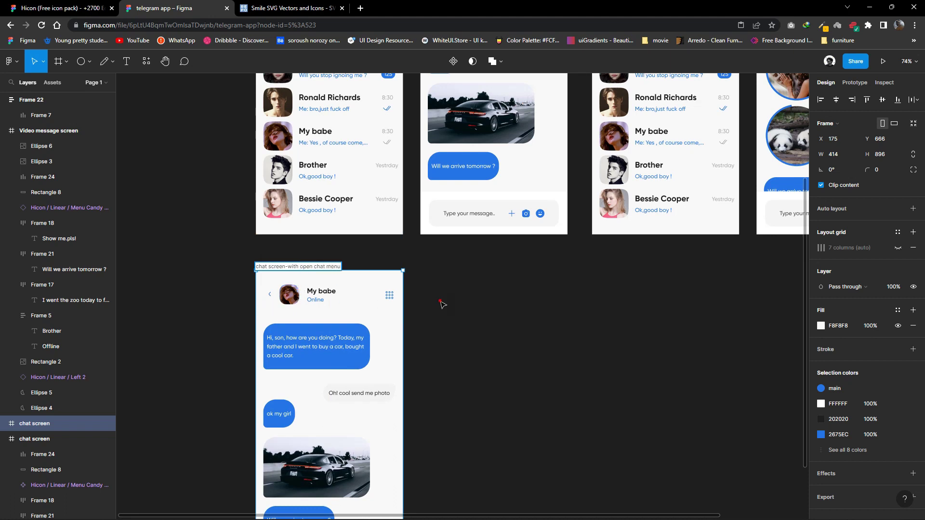
pyautogui.click(440, 303)
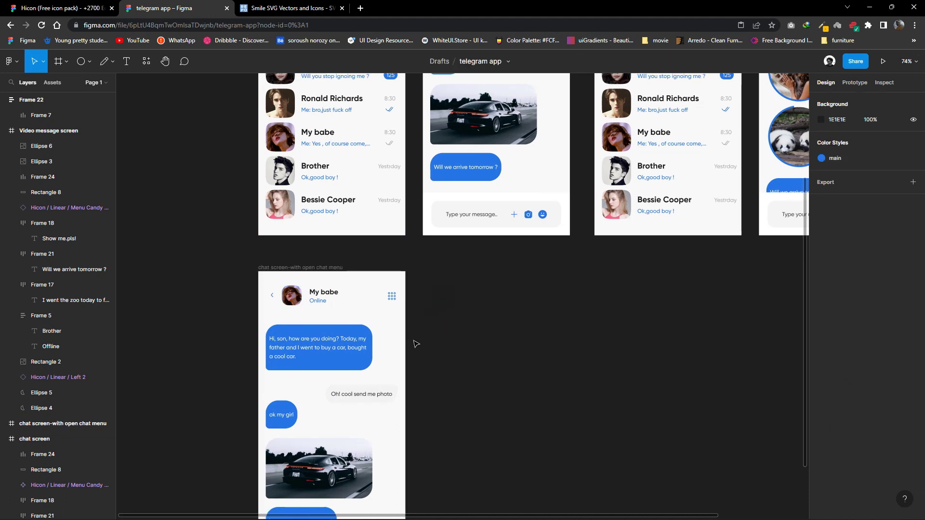
pyautogui.keyDown('ctrl'); pyautogui.scroll(2, 415, 344); pyautogui.keyUp('ctrl')
# Draw a rectangle inside the copied chat screen.
pyautogui.click(89, 63)
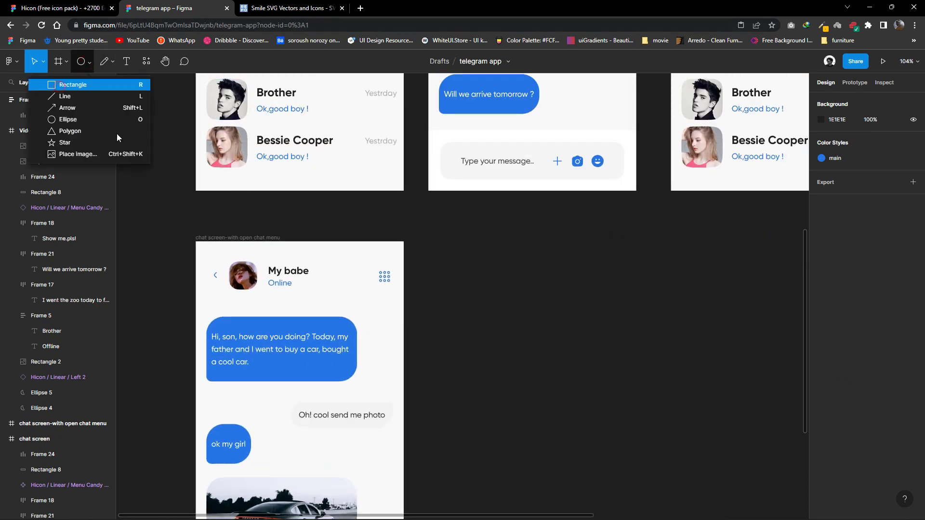
pyautogui.click(93, 87)
pyautogui.moveTo(268, 264); pyautogui.dragTo(367, 346)
# Replace the rectangle with a 246×246 square near the top of the chat screen.
pyautogui.press('Delete')
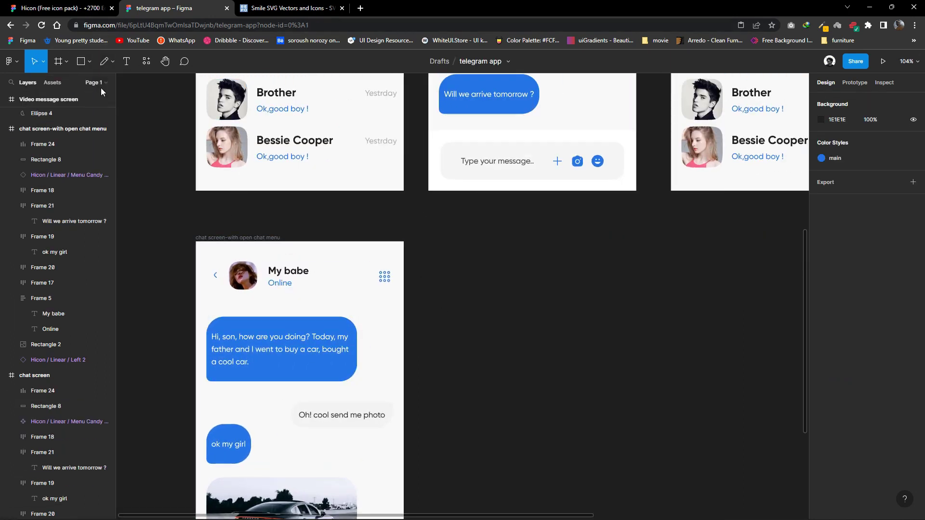
pyautogui.click(89, 61)
pyautogui.press('Escape')
pyautogui.click(89, 61)
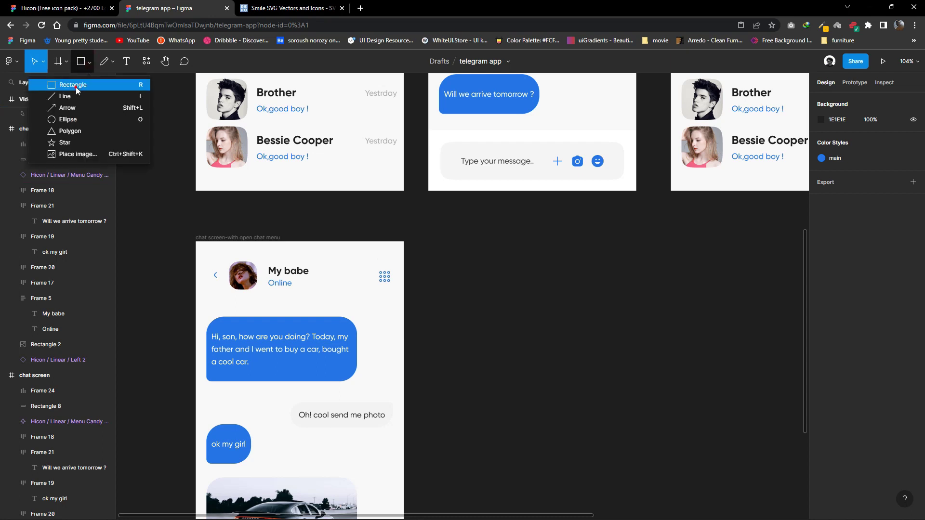
pyautogui.press('Escape')
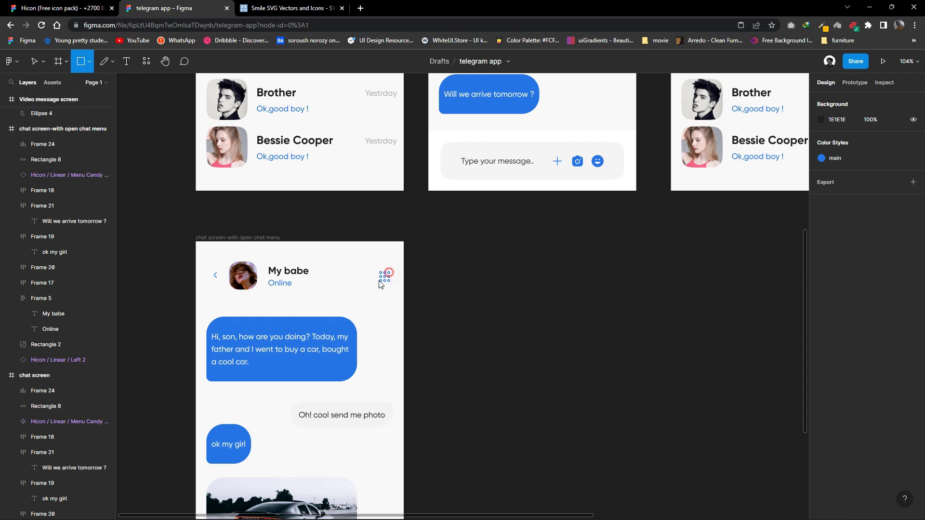
pyautogui.moveTo(391, 267); pyautogui.dragTo(265, 336)
pyautogui.moveTo(265, 389); pyautogui.dragTo(268, 387)
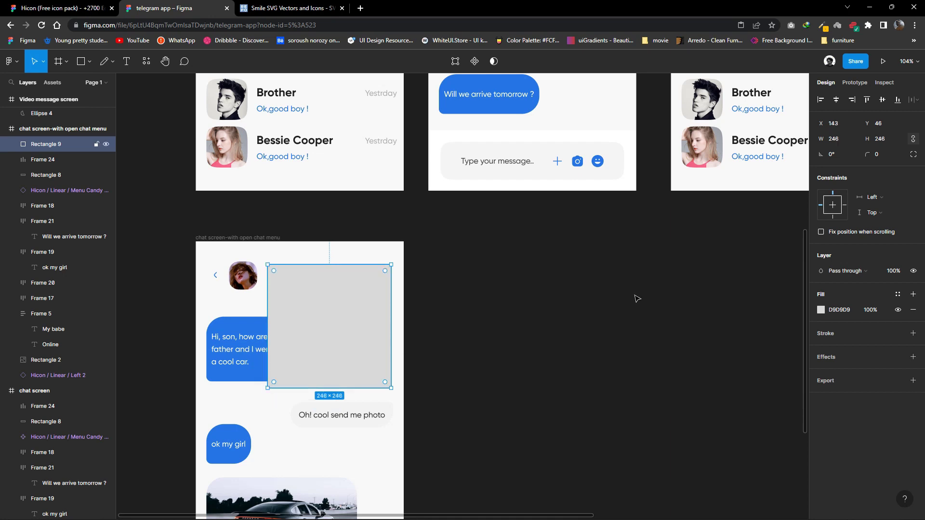
# Give the square separate corner radii of 35, 10, 35, 35.
pyautogui.click(914, 155)
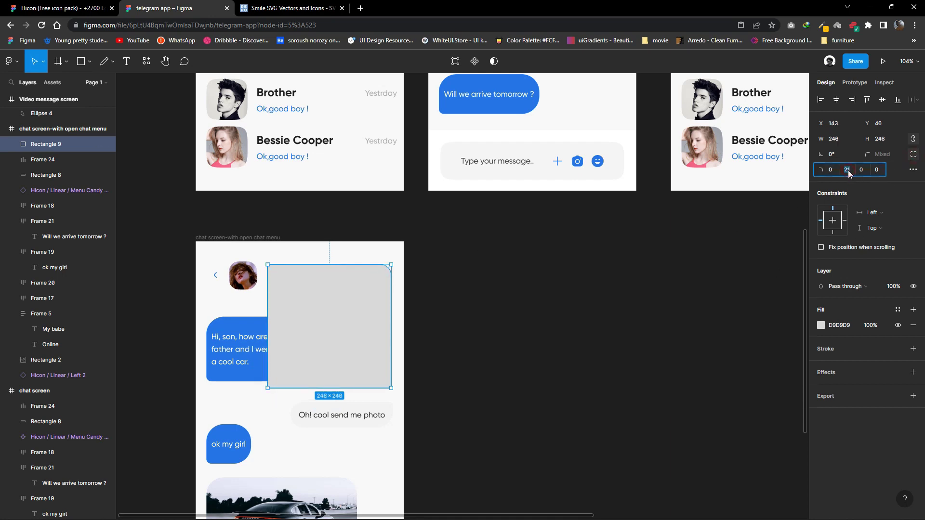
pyautogui.write('10')
pyautogui.click(833, 170)
pyautogui.write('35')
pyautogui.click(863, 168)
pyautogui.write('35')
pyautogui.press('Return')
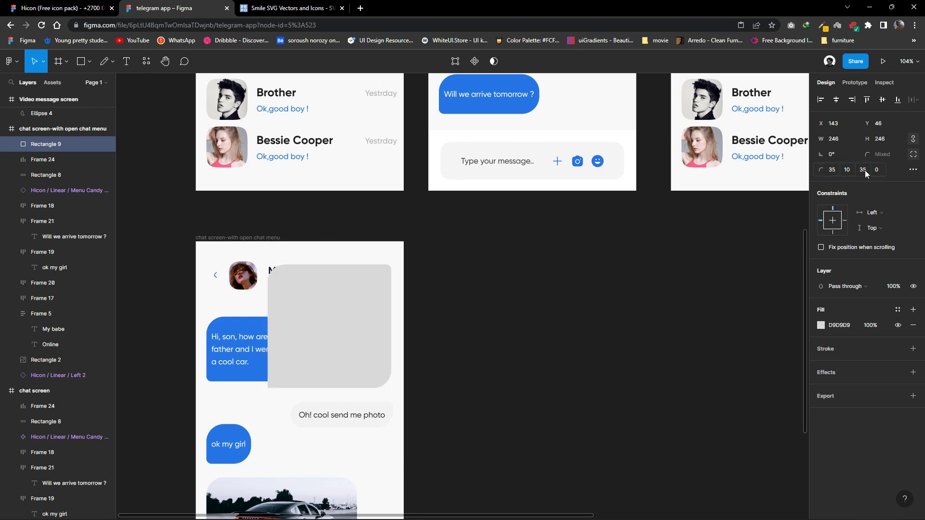
pyautogui.press('Return')
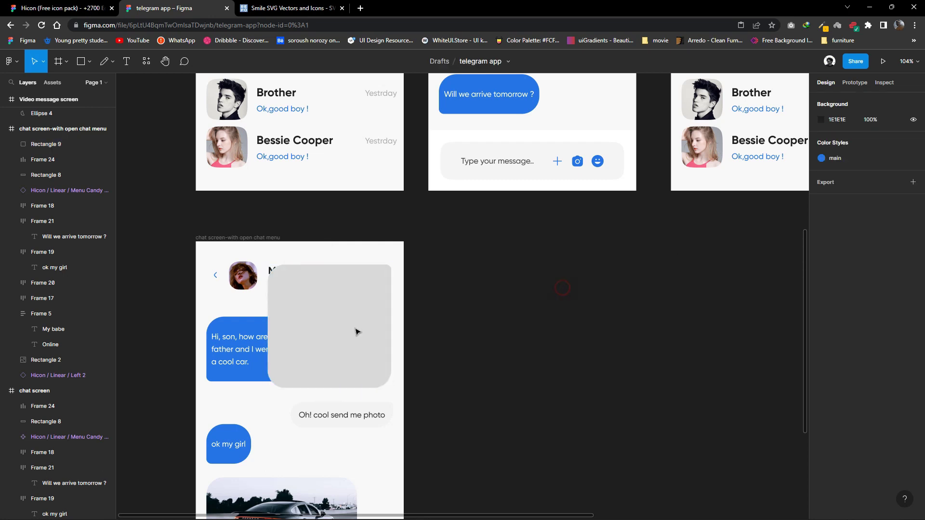
# Add a layer blur effect to the Hi son message bubble.
pyautogui.click(236, 371)
pyautogui.scroll(-2, 530, 433)
pyautogui.scroll(-2, 869, 414)
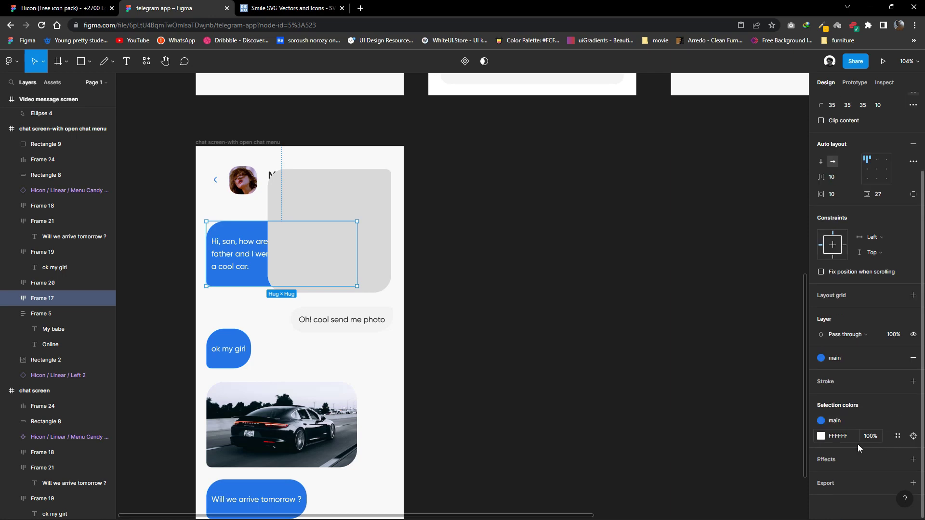
pyautogui.click(784, 471)
pyautogui.click(236, 253)
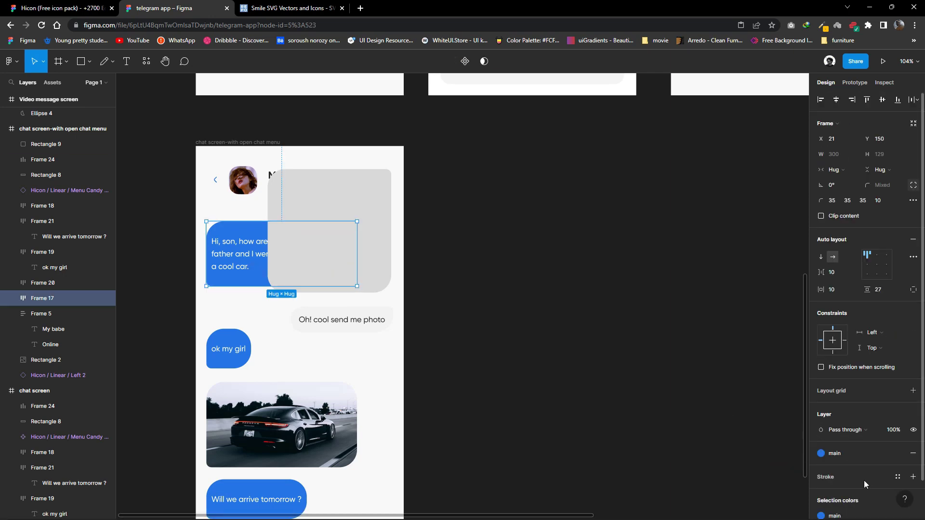
pyautogui.click(913, 459)
pyautogui.click(856, 475)
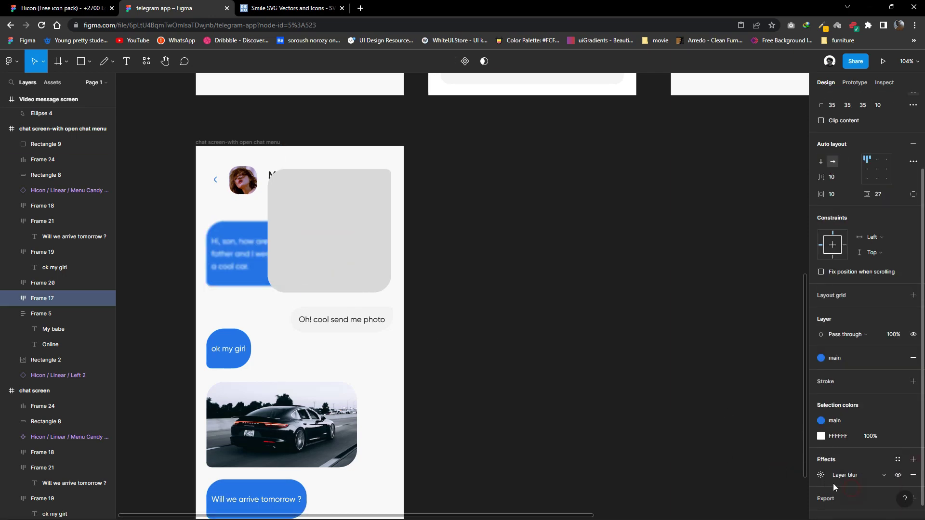
pyautogui.click(820, 475)
# Apply the 'main' colour style to the rounded square's fill.
pyautogui.click(385, 268)
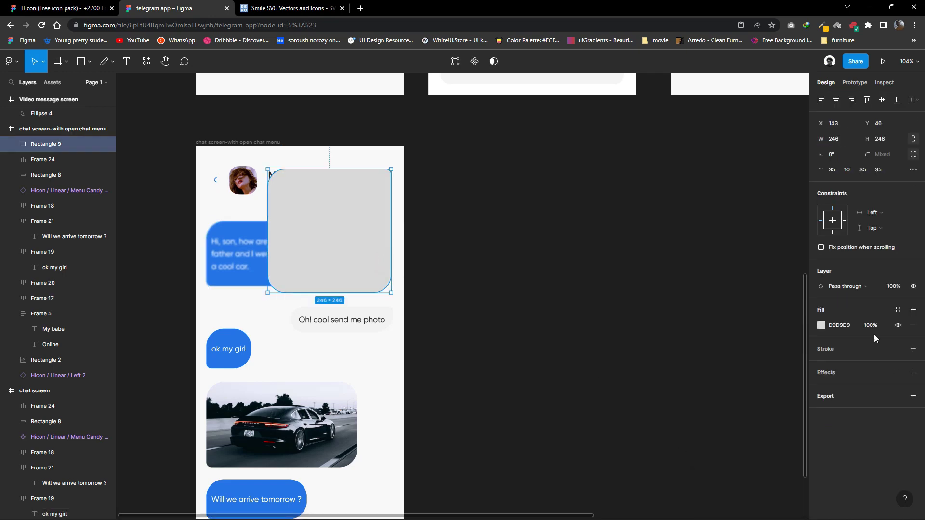
pyautogui.click(897, 310)
pyautogui.click(829, 369)
pyautogui.hscroll(-1, 289, 174)
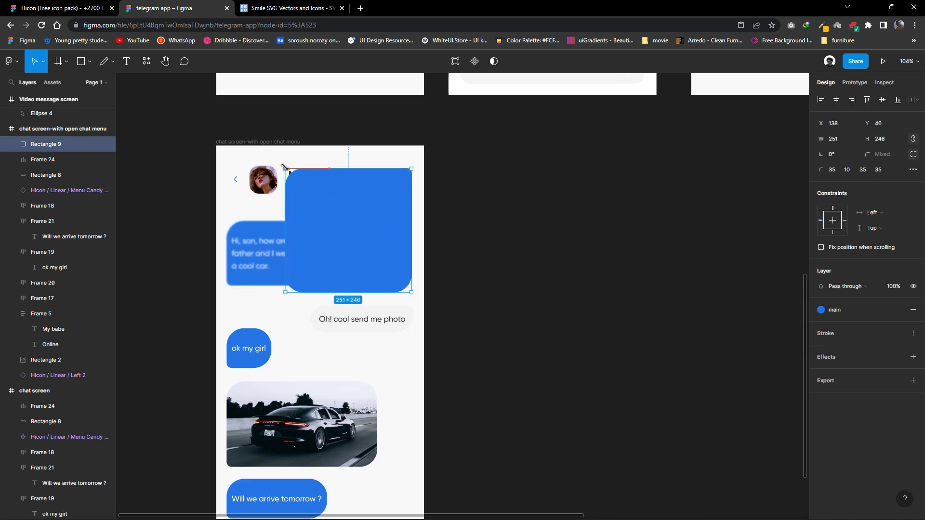
# Browse the Hicon icon pack file to locate the Call icons.
pyautogui.click(72, 8)
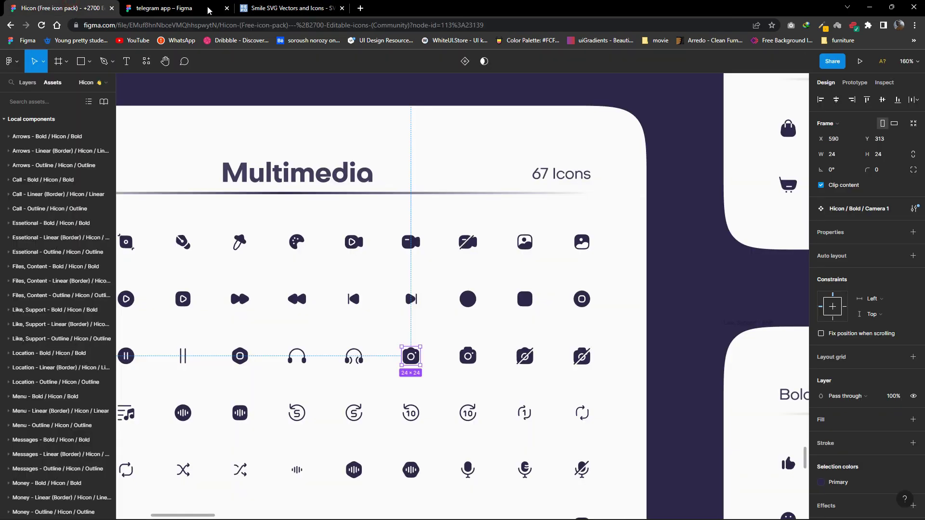
pyautogui.scroll(-5, 388, 390)
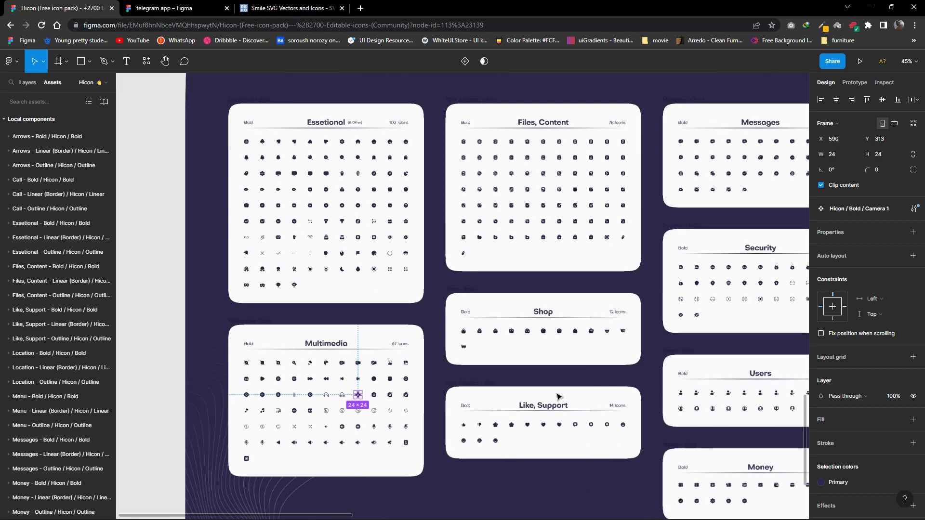
pyautogui.hscroll(2, 389, 391)
pyautogui.scroll(3, 439, 321)
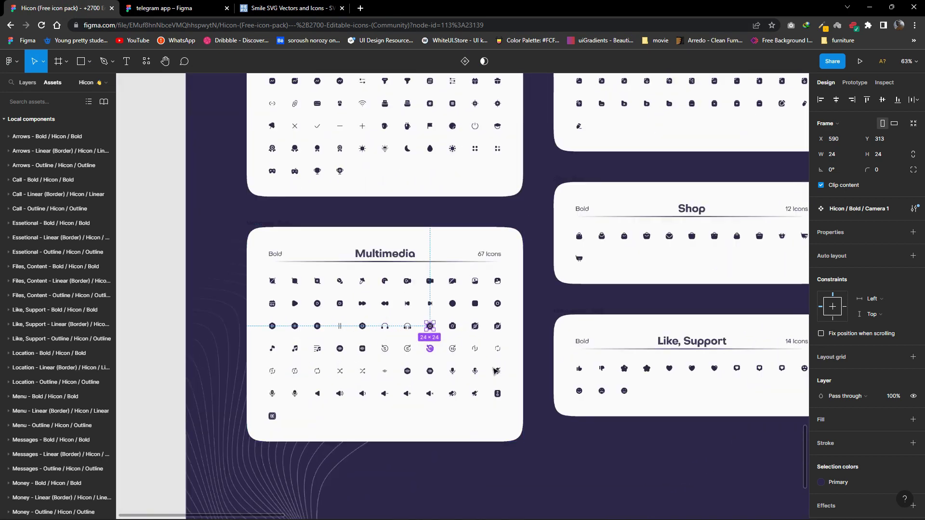
pyautogui.scroll(-3, 438, 320)
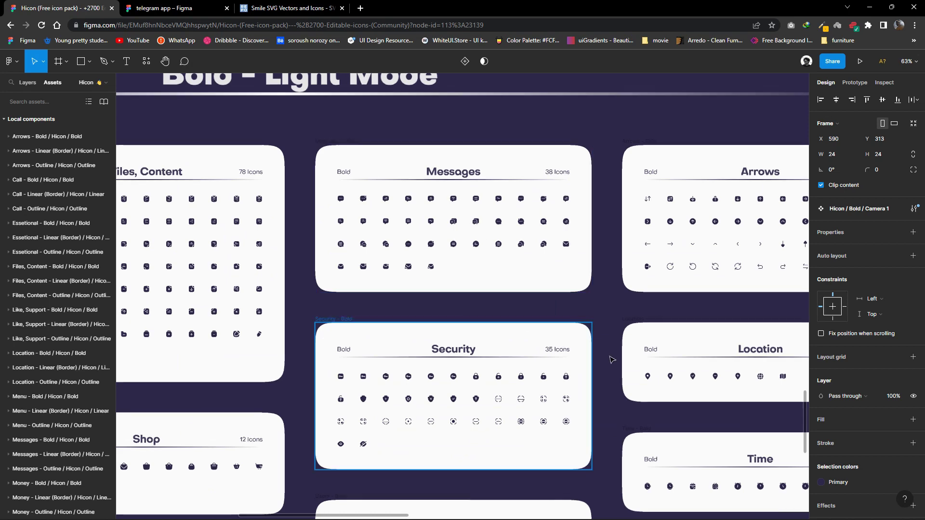
pyautogui.scroll(-2, 484, 318)
pyautogui.scroll(-3, 535, 303)
pyautogui.keyDown('ctrl'); pyautogui.scroll(3, 514, 343); pyautogui.keyUp('ctrl')
pyautogui.rightClick(479, 336)
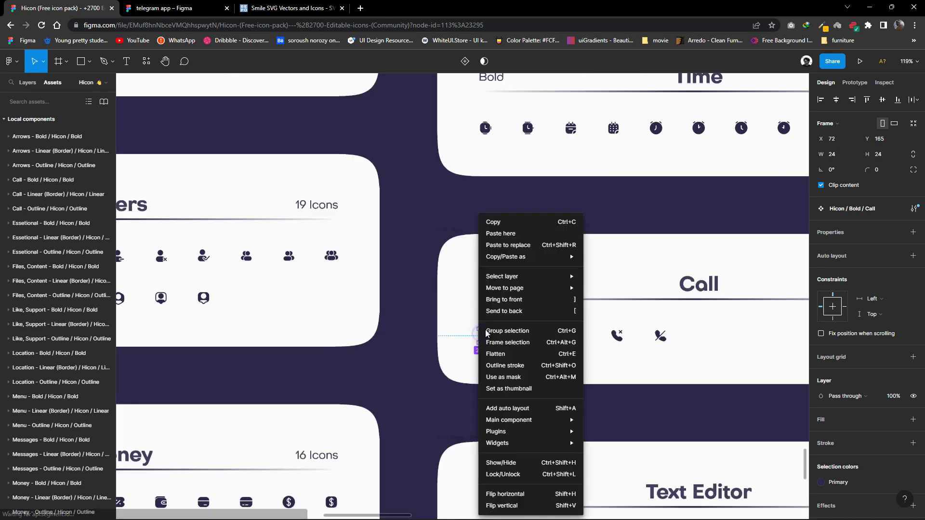
pyautogui.click(495, 222)
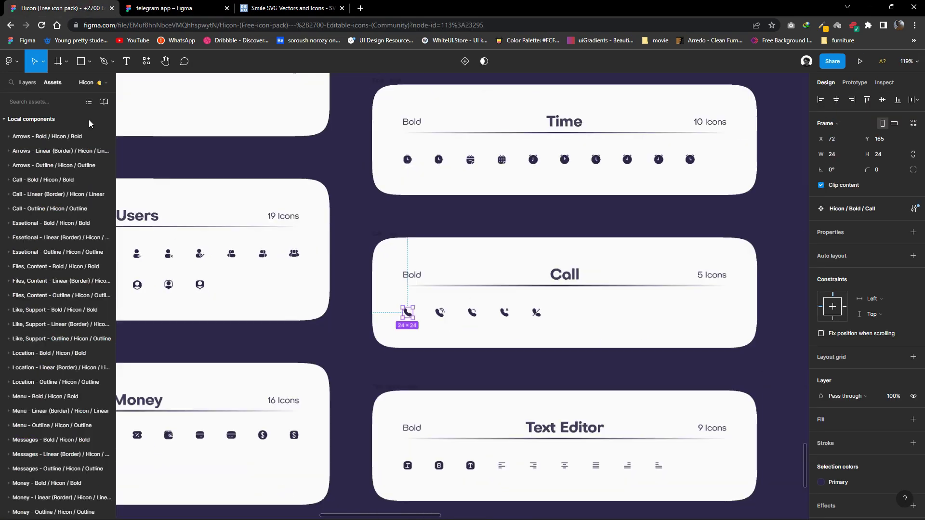
# Look at the icon pack's COVER page, then return to the icons page.
pyautogui.click(27, 82)
pyautogui.click(37, 117)
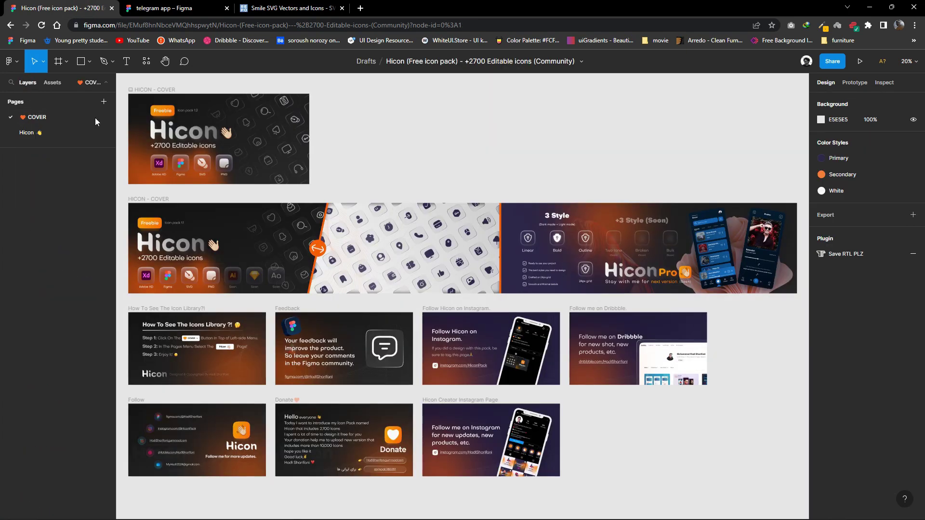
pyautogui.click(26, 132)
pyautogui.scroll(-3, 374, 275)
pyautogui.scroll(-2, 381, 270)
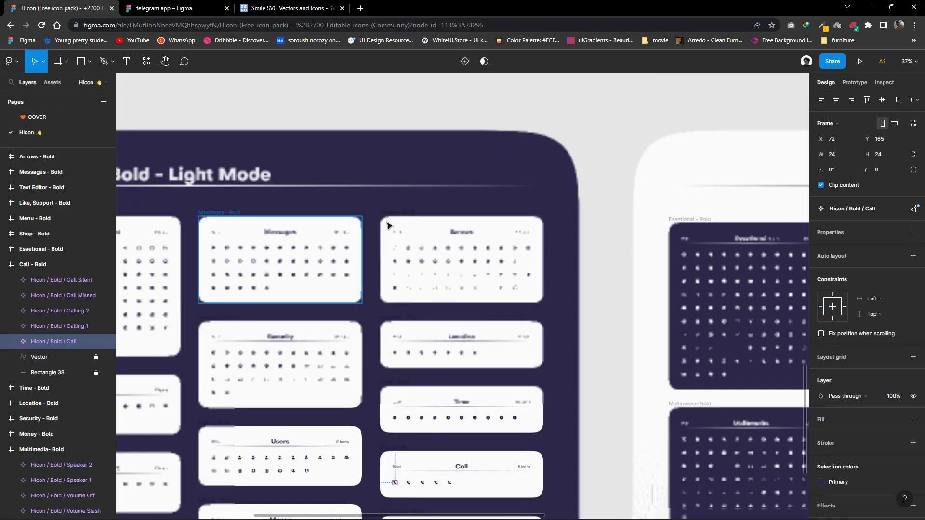
pyautogui.scroll(2, 395, 265)
pyautogui.scroll(2, 398, 264)
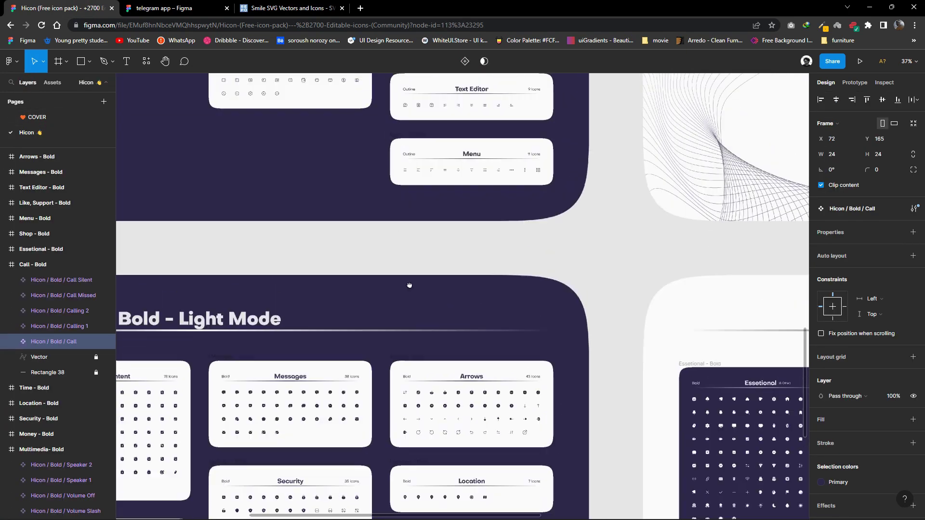
pyautogui.scroll(1, 407, 282)
pyautogui.scroll(2, 389, 275)
pyautogui.scroll(1, 389, 275)
# Copy the outline Call icon from the Hicon pack.
pyautogui.hotkey('ctrl', 'Tab')
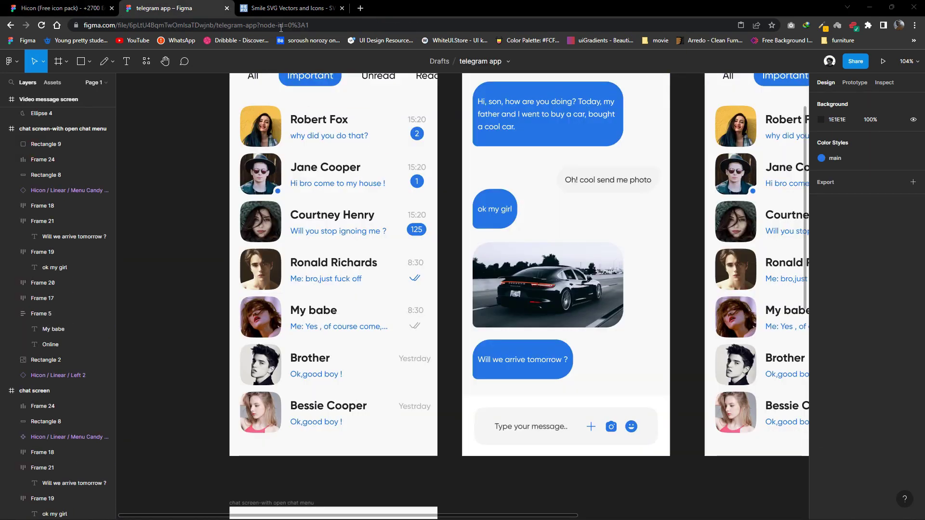
pyautogui.click(43, 5)
pyautogui.scroll(3, 385, 287)
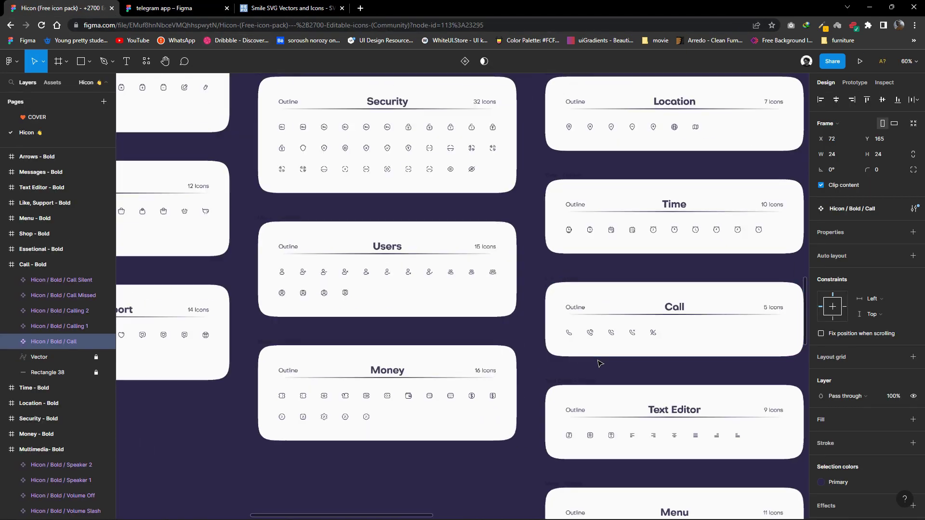
pyautogui.rightClick(570, 335)
pyautogui.click(578, 222)
# Paste the Call icon at the chat screen's right edge, then return to the Hicon file.
pyautogui.hotkey('ctrl', 'Tab')
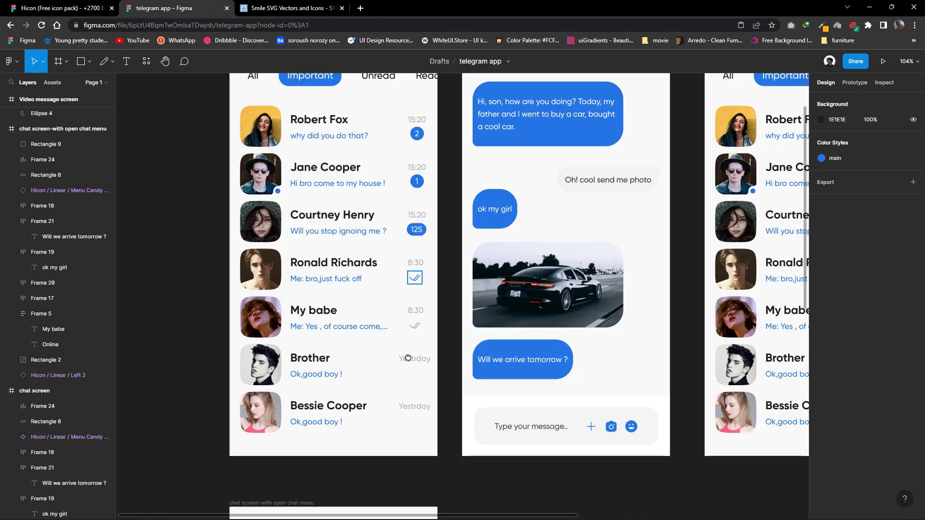
pyautogui.hotkey('ctrl', 'v')
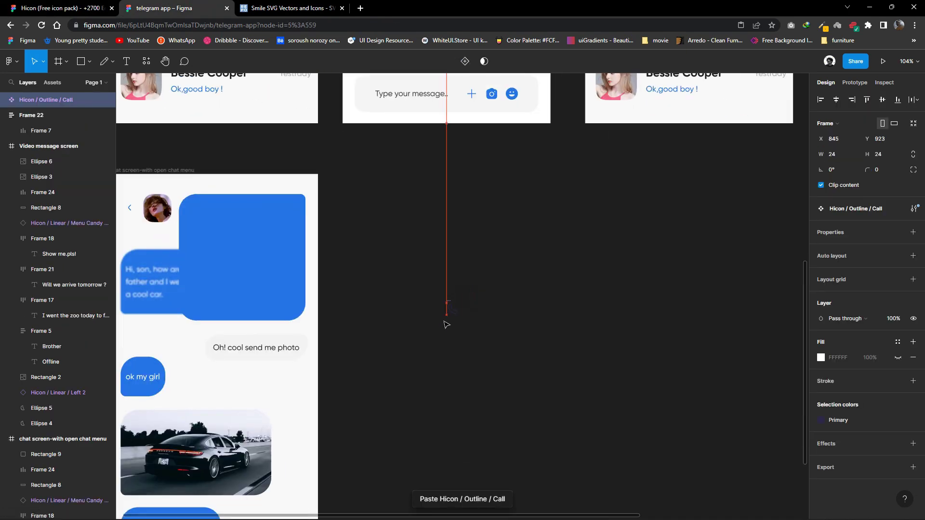
pyautogui.moveTo(452, 303); pyautogui.dragTo(310, 386)
pyautogui.hscroll(-2, 426, 361)
pyautogui.hotkey('ctrl', 'Tab')
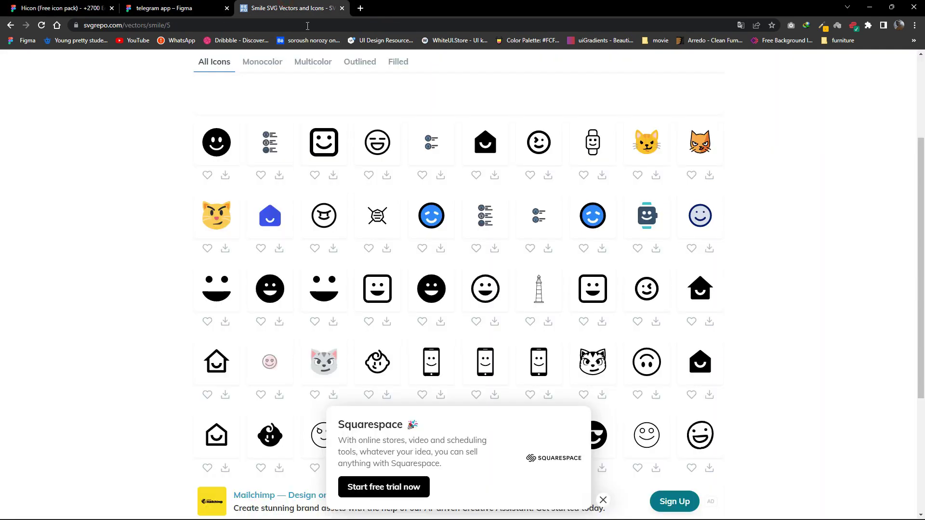
pyautogui.hotkey('ctrl', 'shift', 'Tab')
pyautogui.hotkey('ctrl', 'shift', 'Tab')
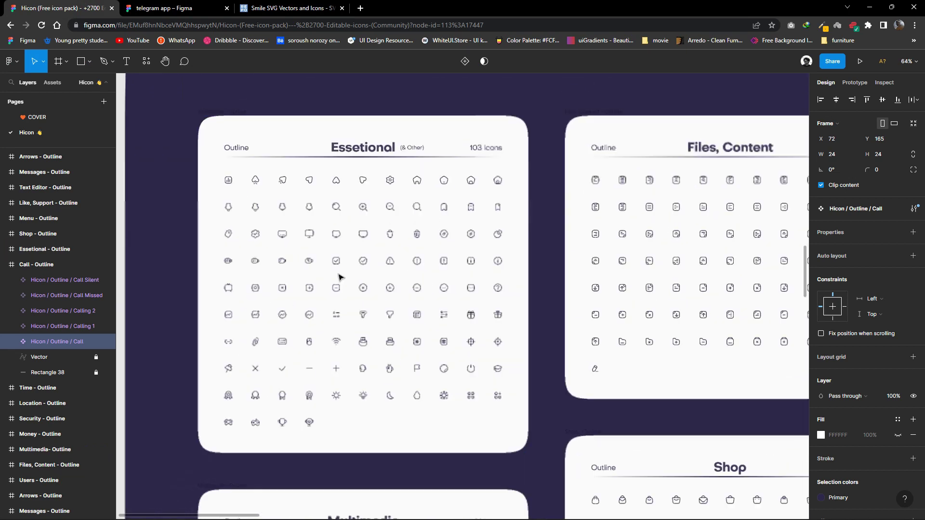
# Copy the outline Delete 1 icon into the telegram file and place it below Call.
pyautogui.scroll(1, 403, 370)
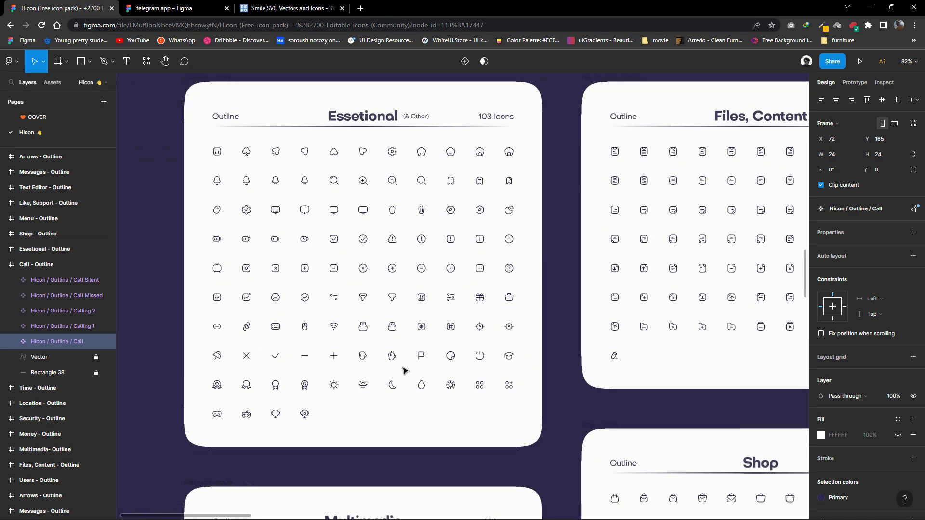
pyautogui.click(393, 211)
pyautogui.rightClick(400, 213)
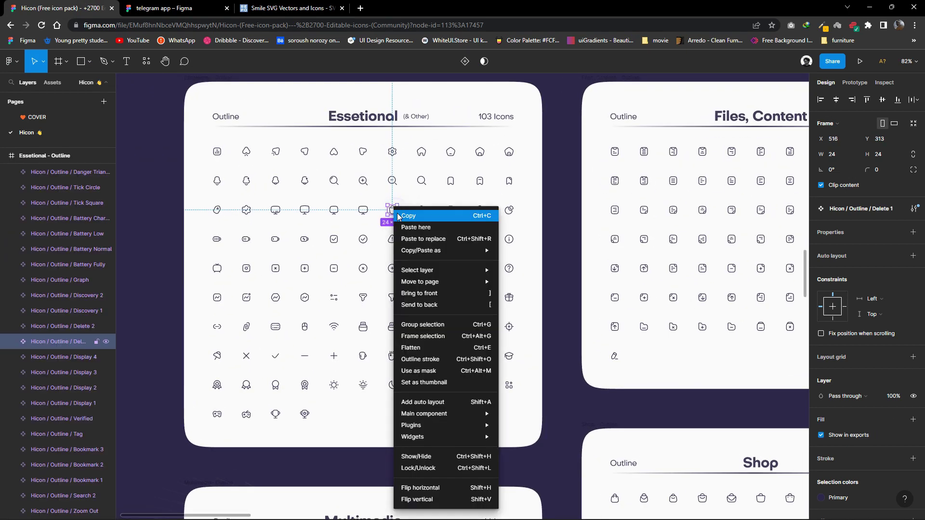
pyautogui.click(405, 214)
pyautogui.hotkey('ctrl', 'Tab')
pyautogui.rightClick(388, 213)
pyautogui.click(404, 234)
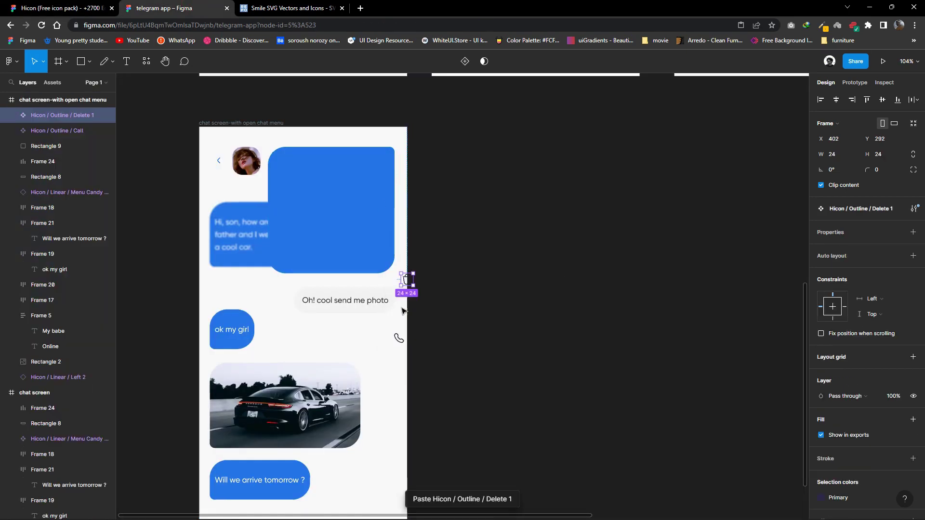
pyautogui.moveTo(405, 284); pyautogui.dragTo(396, 357)
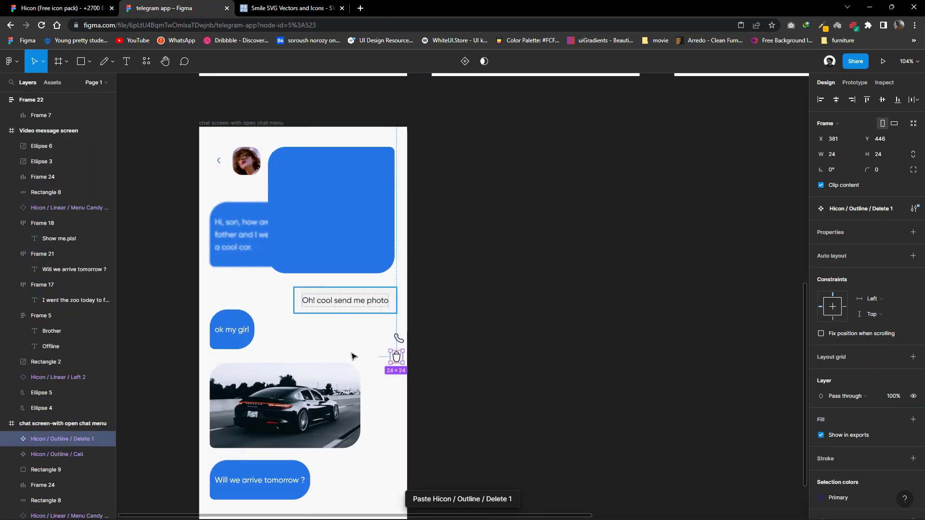
# Copy the outline Notification 1 icon from the Hicon pack into the mockup.
pyautogui.scroll(-2, 353, 356)
pyautogui.click(95, 3)
pyautogui.hscroll(10, 400, 314)
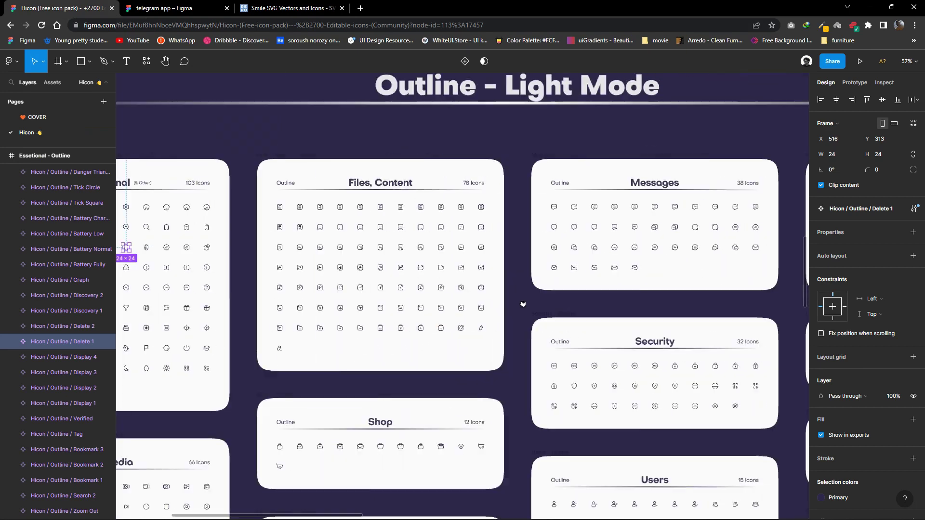
pyautogui.hscroll(-5, 400, 313)
pyautogui.hscroll(-4, 347, 284)
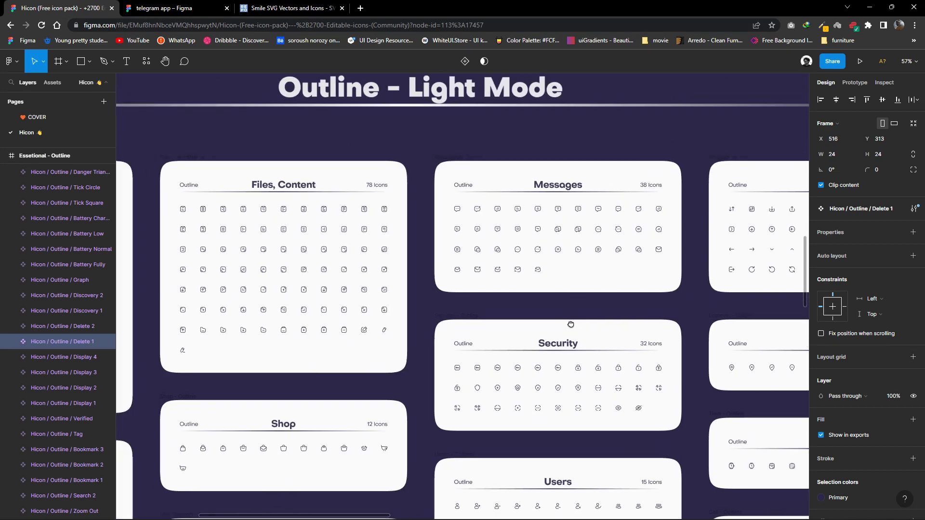
pyautogui.hscroll(-5, 294, 252)
pyautogui.scroll(-1, 294, 252)
pyautogui.scroll(3, 244, 326)
pyautogui.keyDown('ctrl'); pyautogui.scroll(3, 424, 355); pyautogui.keyUp('ctrl')
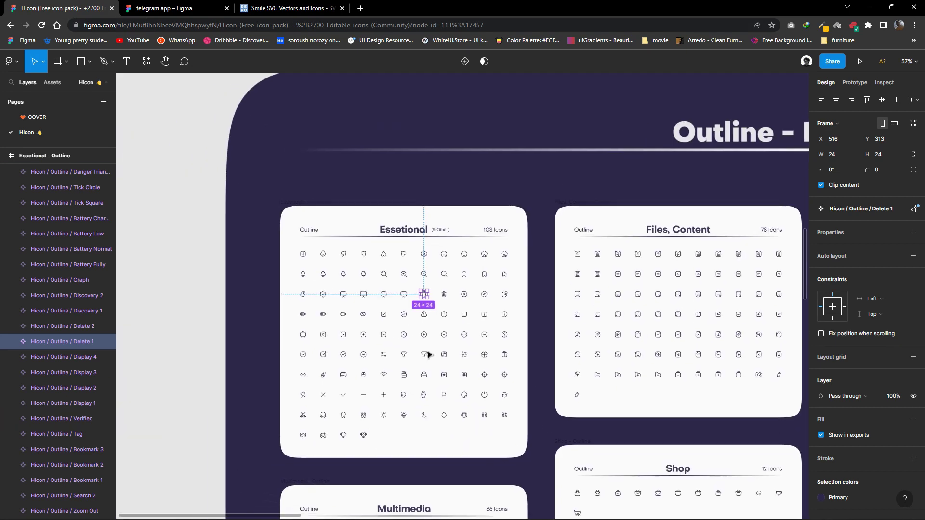
pyautogui.keyDown('ctrl'); pyautogui.scroll(2, 438, 335); pyautogui.keyUp('ctrl')
pyautogui.scroll(-1, 385, 289)
pyautogui.scroll(-1, 313, 250)
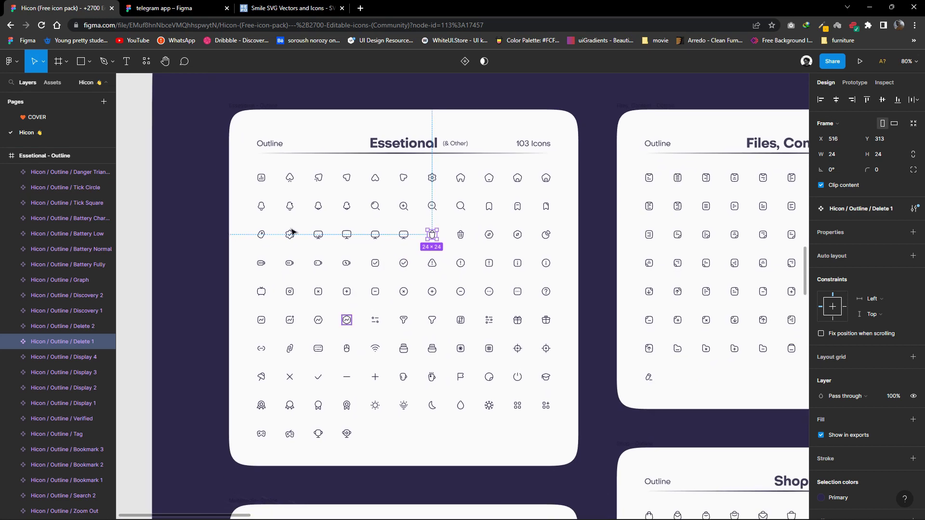
pyautogui.rightClick(264, 209)
pyautogui.click(269, 212)
pyautogui.click(210, 7)
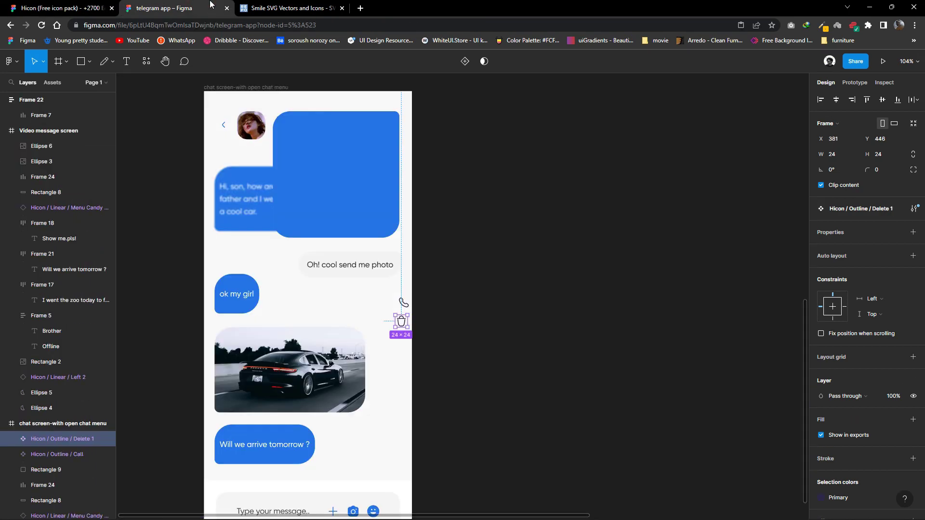
pyautogui.hotkey('ctrl', 'v')
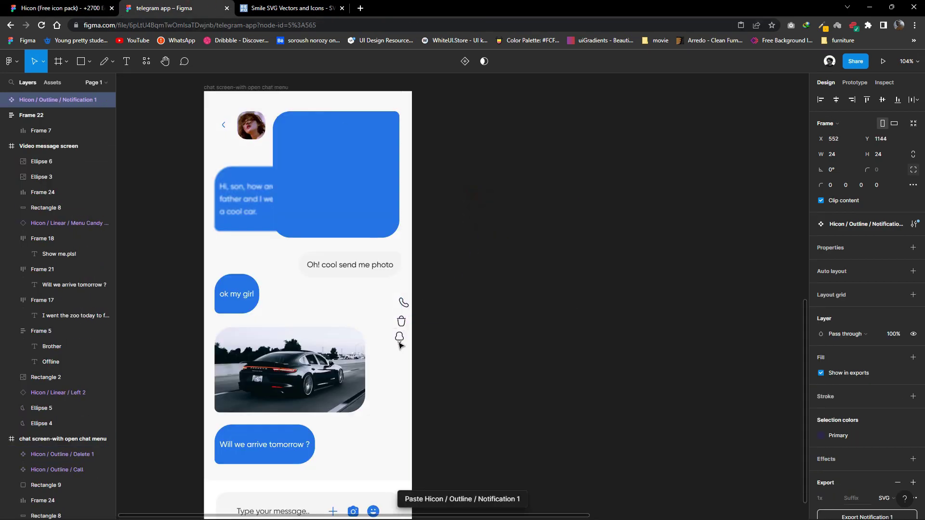
# Paste the outline Search 2 icon and place it under the bell icon.
pyautogui.click(103, 8)
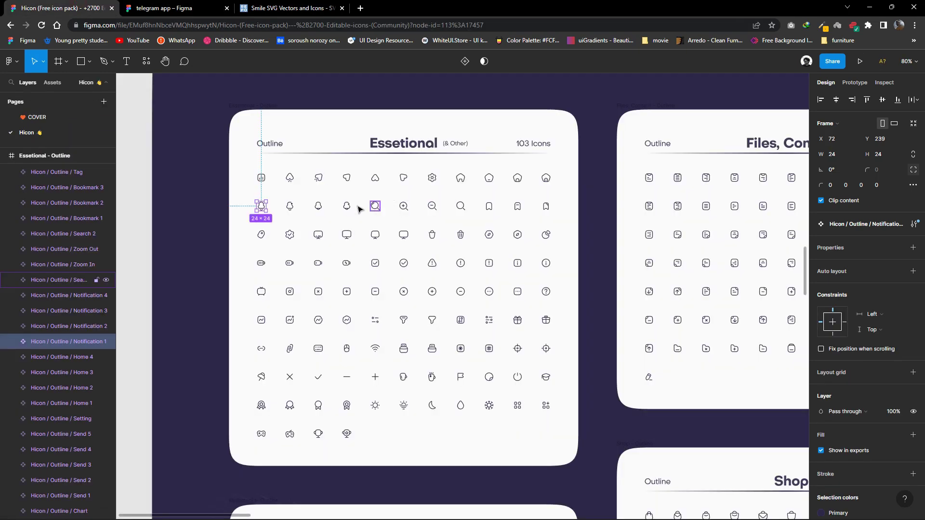
pyautogui.rightClick(457, 204)
pyautogui.click(464, 212)
pyautogui.click(174, 8)
pyautogui.rightClick(407, 213)
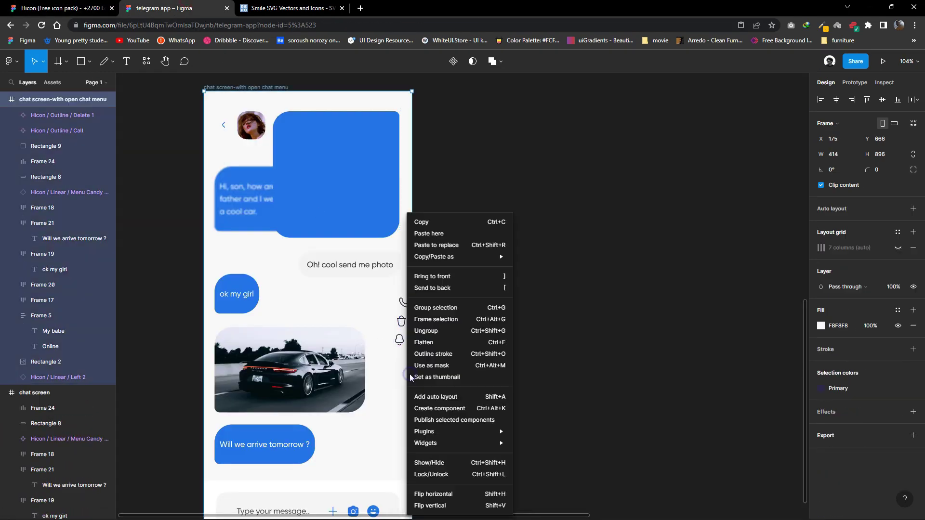
pyautogui.click(428, 233)
pyautogui.moveTo(423, 306); pyautogui.dragTo(399, 359)
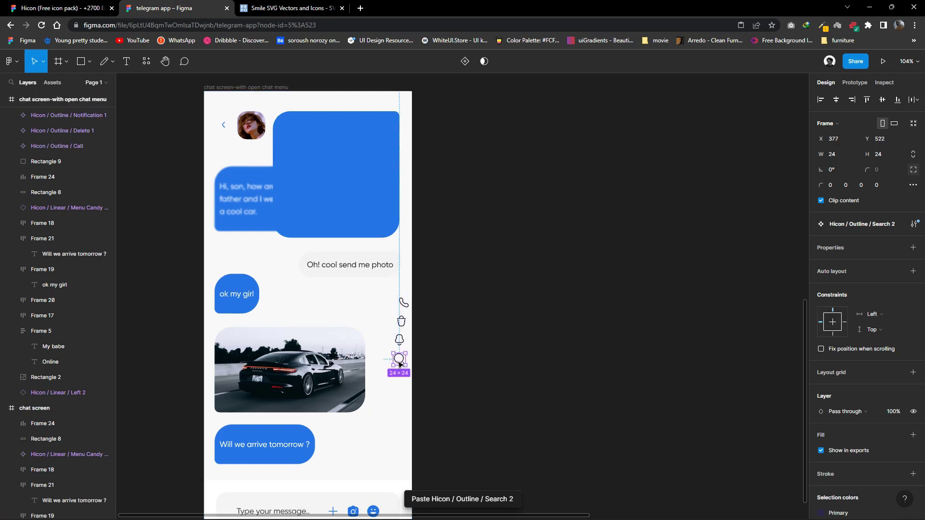
# Duplicate the message text into a 17 SemiBold Call label and recolour it.
pyautogui.click(355, 265)
pyautogui.moveTo(355, 265); pyautogui.dragTo(337, 305)
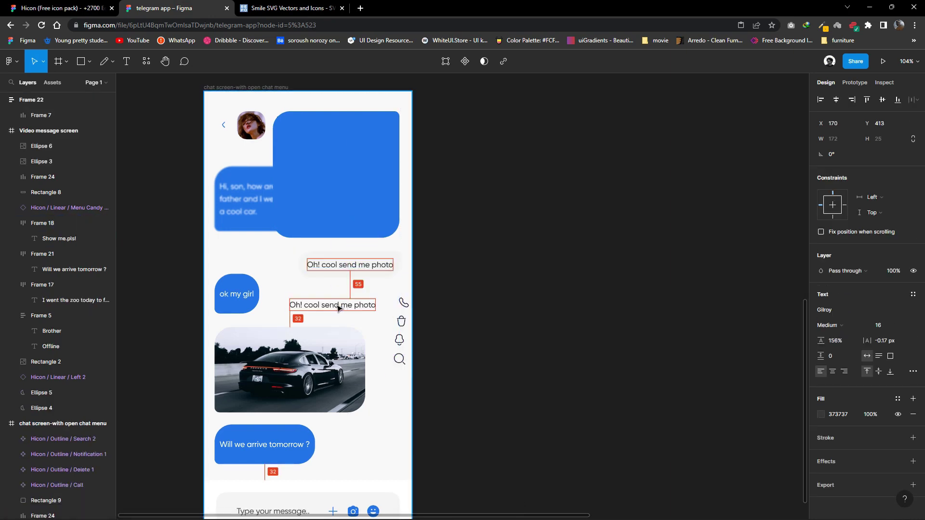
pyautogui.doubleClick(338, 305)
pyautogui.write('Call')
pyautogui.hotkey('ctrl', 'shift', '.')
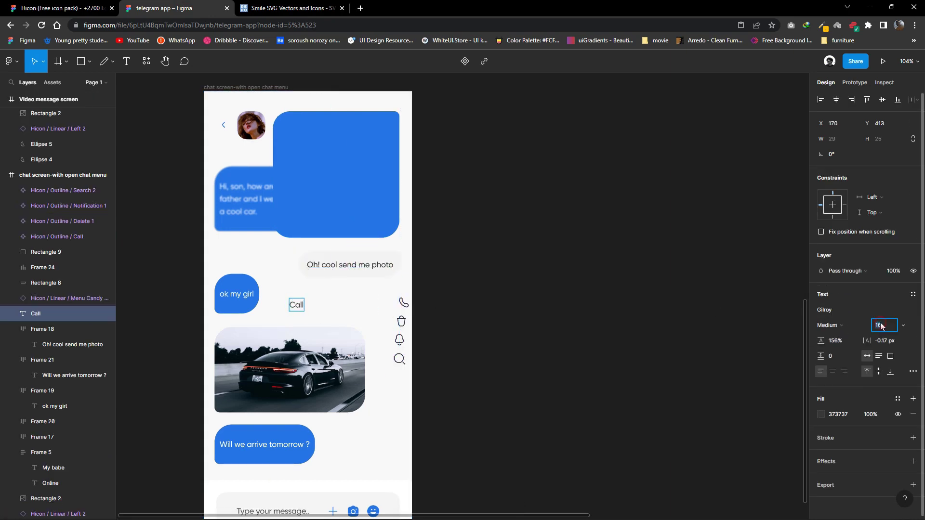
pyautogui.hotkey('ctrl', 'alt', '.')
pyautogui.click(822, 415)
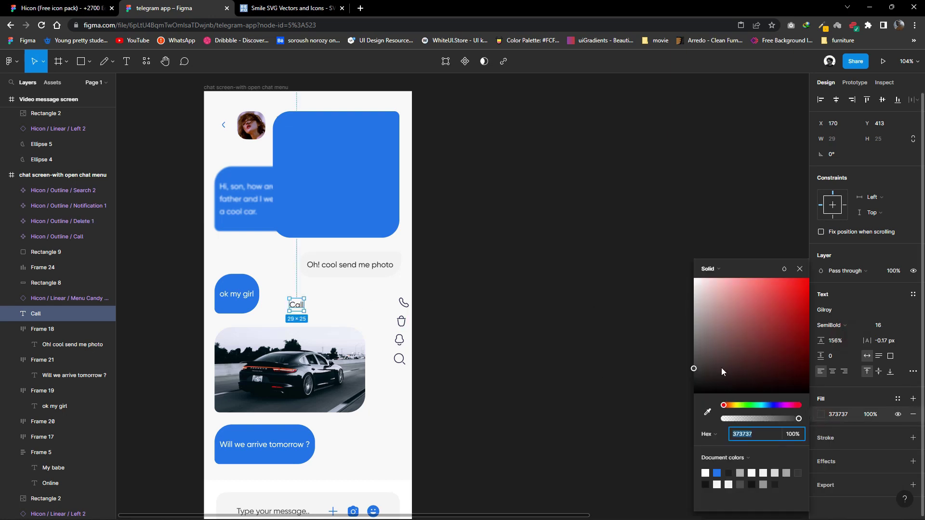
# Place a white phone icon beside the Call label and wrap both in auto layout.
pyautogui.moveTo(403, 303); pyautogui.dragTo(279, 302)
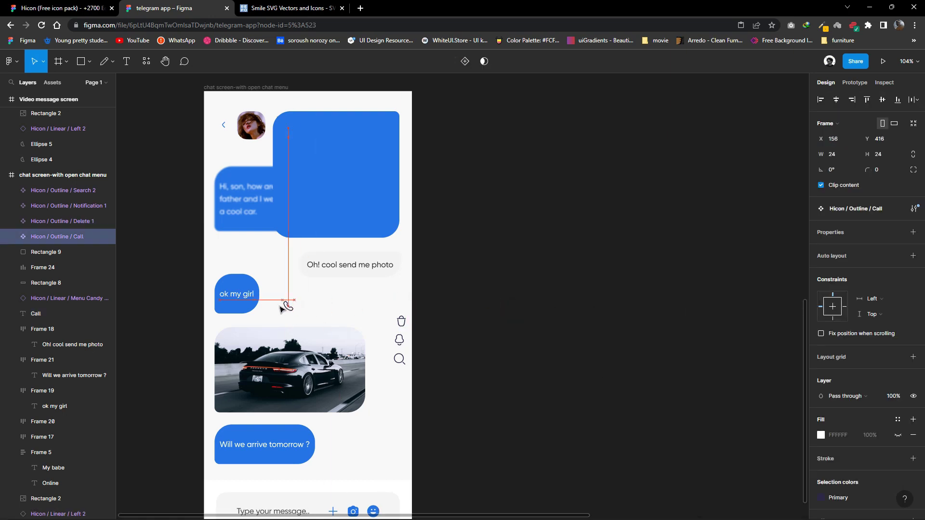
pyautogui.click(300, 308)
pyautogui.click(279, 302)
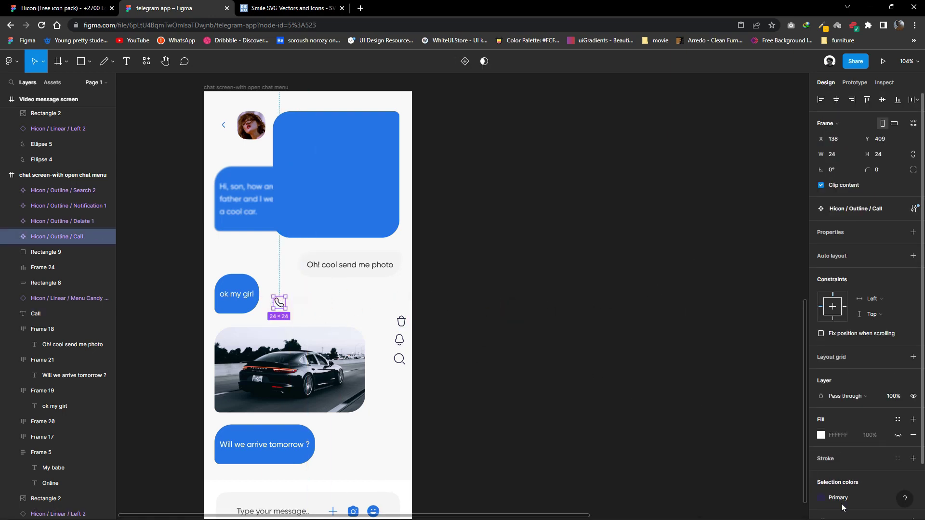
pyautogui.click(821, 497)
pyautogui.click(582, 262)
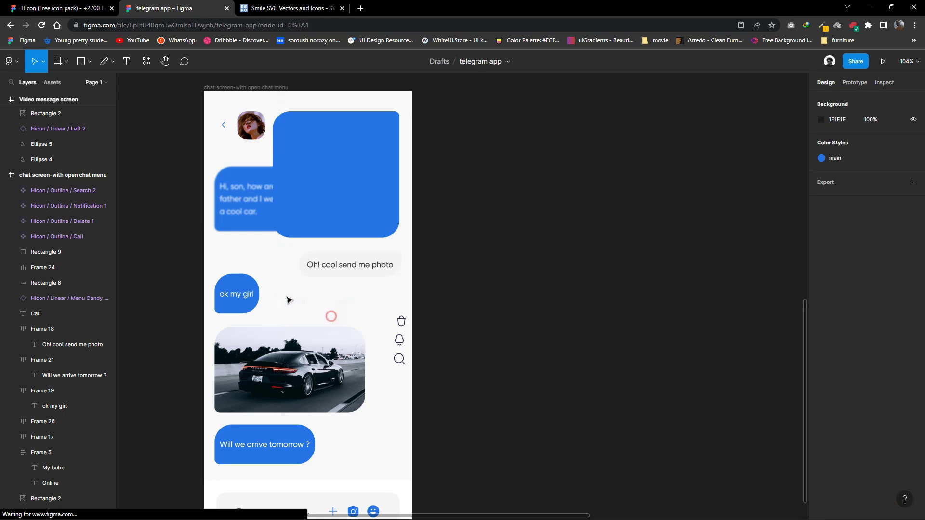
pyautogui.moveTo(331, 316)
pyautogui.mouseDown()
pyautogui.moveTo(270, 289)
pyautogui.moveTo(317, 135)
pyautogui.moveTo(324, 154)
pyautogui.moveTo(291, 130)
pyautogui.mouseUp()
pyautogui.click(913, 256)
# Lock the My babe group, put the Call row atop the blue bubble, and duplicate it with the trash icon.
pyautogui.click(291, 130)
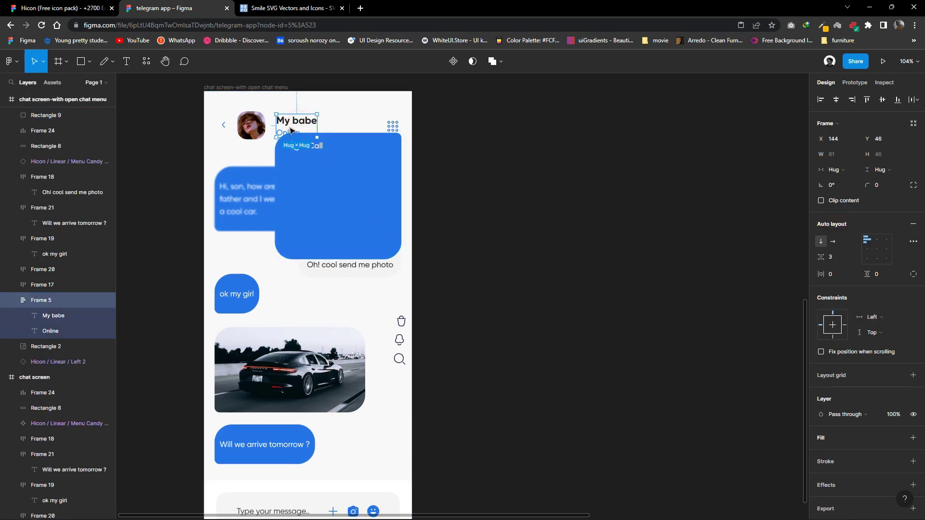
pyautogui.click(96, 307)
pyautogui.moveTo(346, 208); pyautogui.dragTo(313, 155)
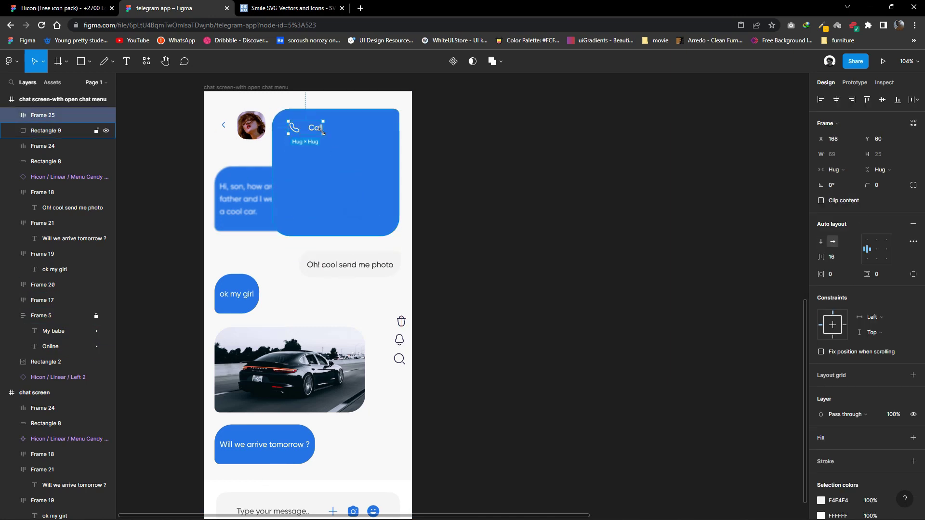
pyautogui.moveTo(318, 146); pyautogui.dragTo(318, 152)
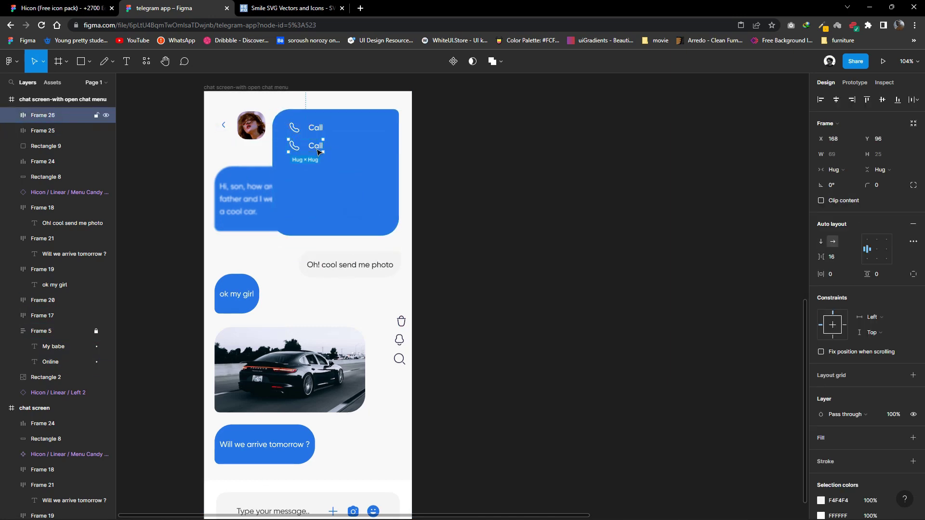
pyautogui.moveTo(403, 324); pyautogui.dragTo(308, 146)
# Swap the second row's phone icon for a white trash icon labelled Delete chat history.
pyautogui.click(299, 146)
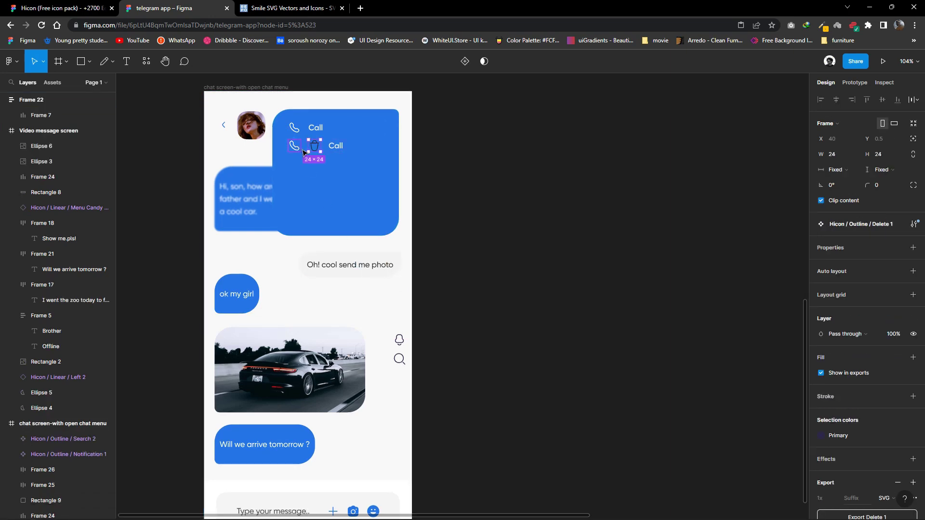
pyautogui.press('Delete')
pyautogui.doubleClick(295, 146)
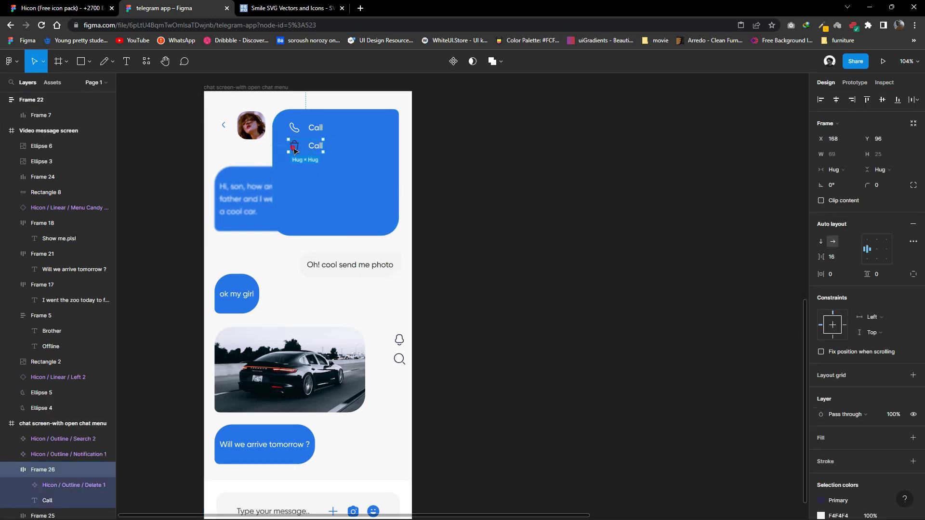
pyautogui.click(821, 435)
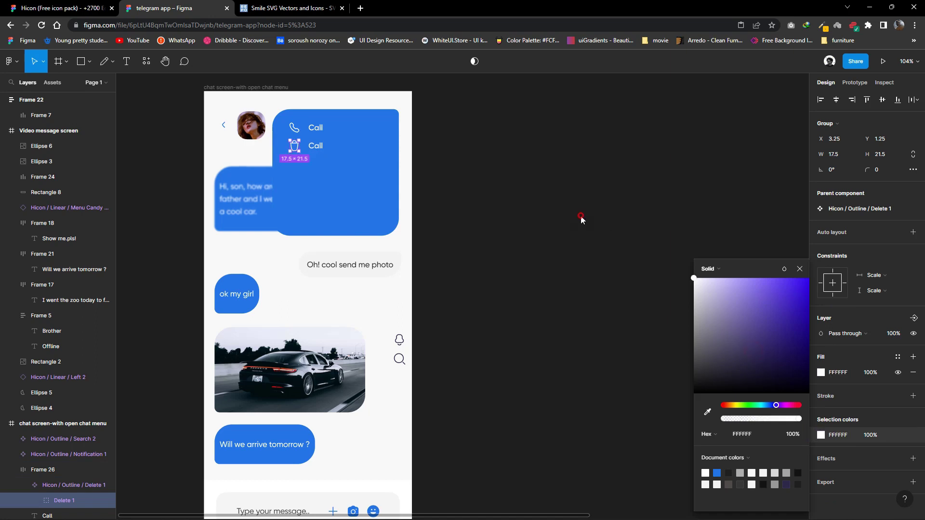
pyautogui.click(316, 146)
pyautogui.write('Delete chat history')
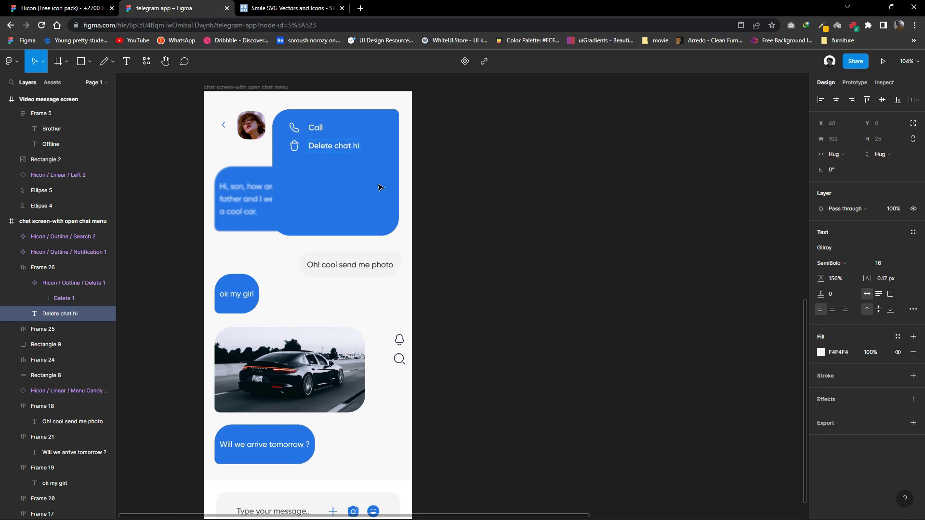
# Duplicate the row, lock the blurred message bubble, and move the bell icon into the third row.
pyautogui.moveTo(302, 148)
pyautogui.mouseDown()
pyautogui.moveTo(311, 168)
pyautogui.moveTo(311, 147)
pyautogui.mouseUp()
pyautogui.click(312, 147)
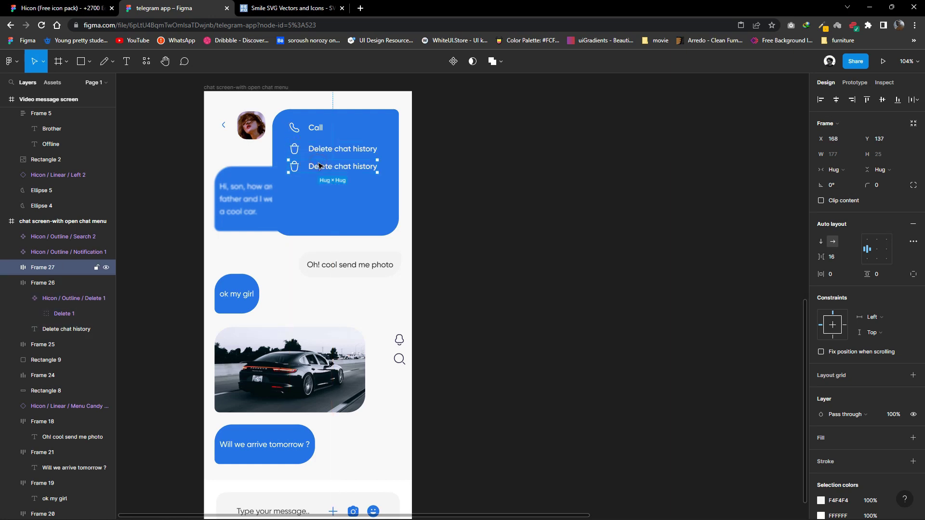
pyautogui.click(303, 169)
pyautogui.click(303, 175)
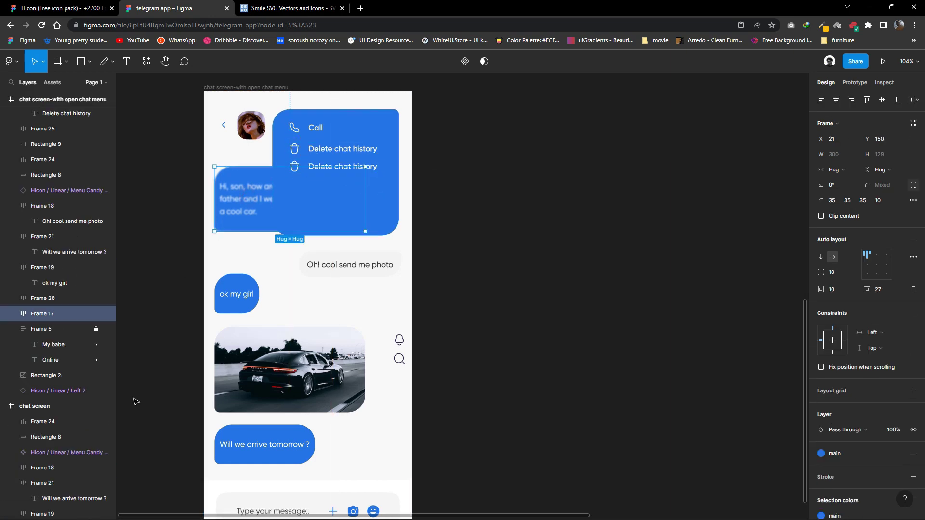
pyautogui.click(96, 314)
pyautogui.click(312, 170)
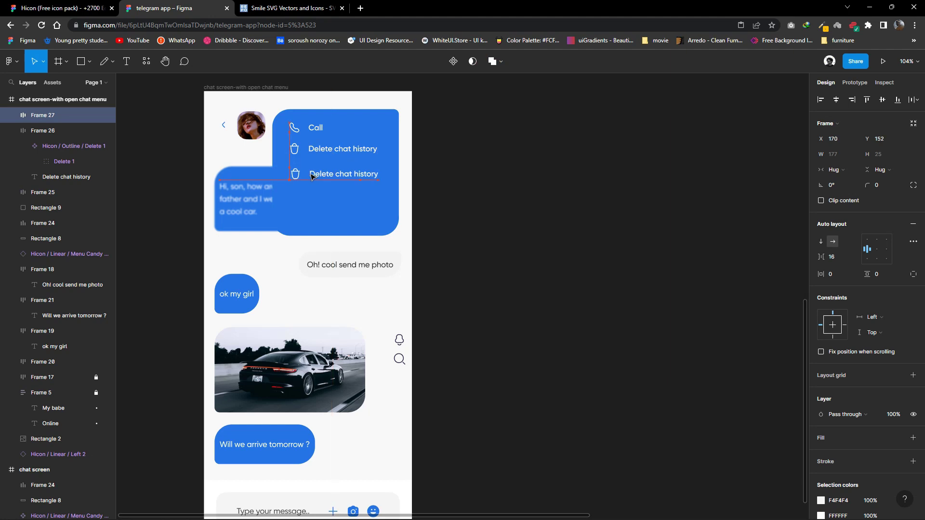
pyautogui.moveTo(407, 337)
pyautogui.mouseDown()
pyautogui.moveTo(324, 193)
pyautogui.moveTo(295, 169)
pyautogui.mouseUp()
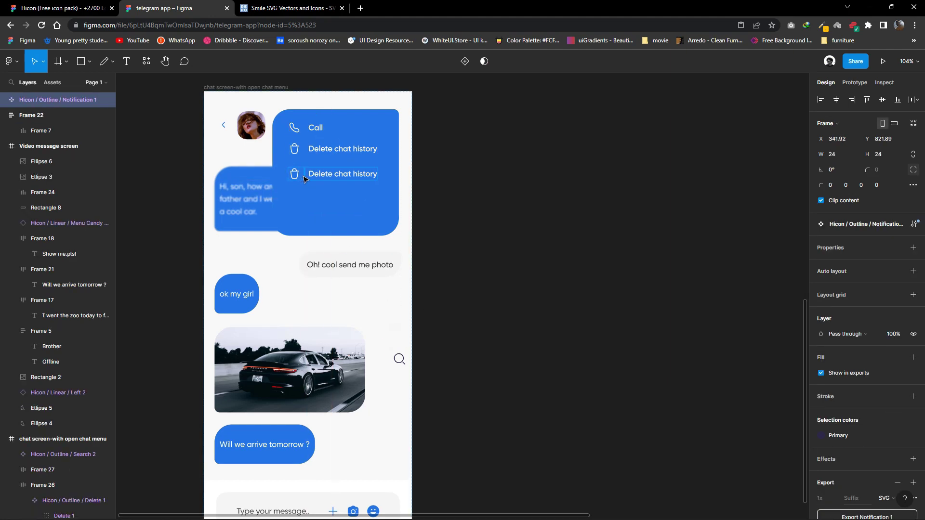
pyautogui.moveTo(848, 451)
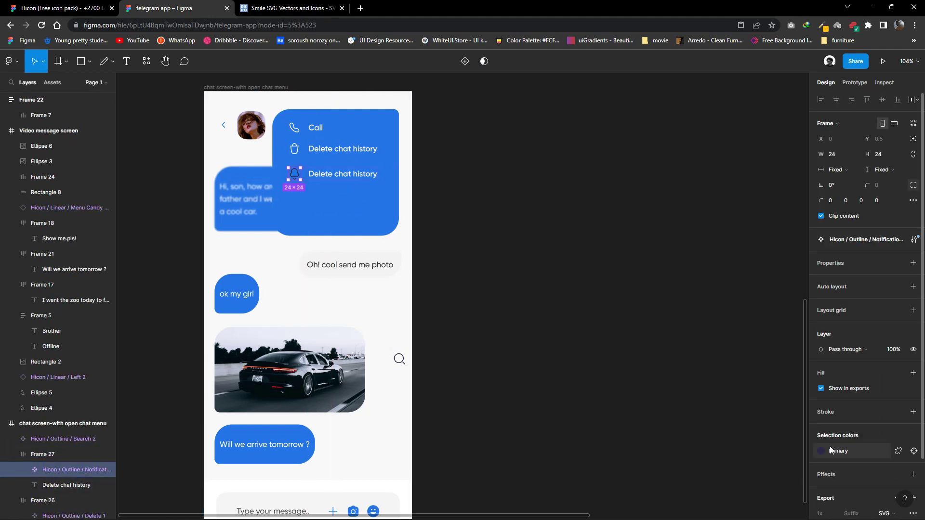
# Make the bell icon white and relabel the third row Mute notification.
pyautogui.click(820, 451)
pyautogui.click(358, 179)
pyautogui.write('Mute notification')
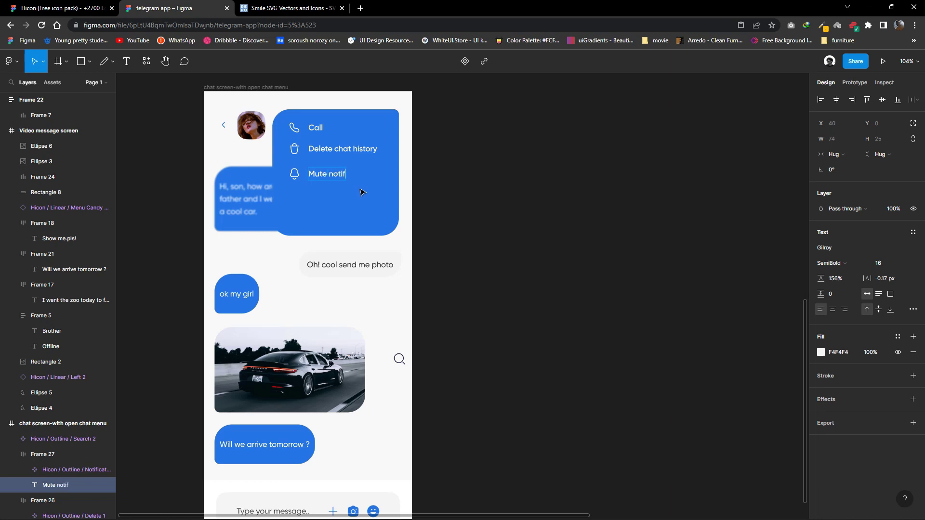
pyautogui.click(291, 173)
# Duplicate it into a fourth Search row with a white search icon replacing the bell.
pyautogui.moveTo(291, 174); pyautogui.dragTo(306, 202)
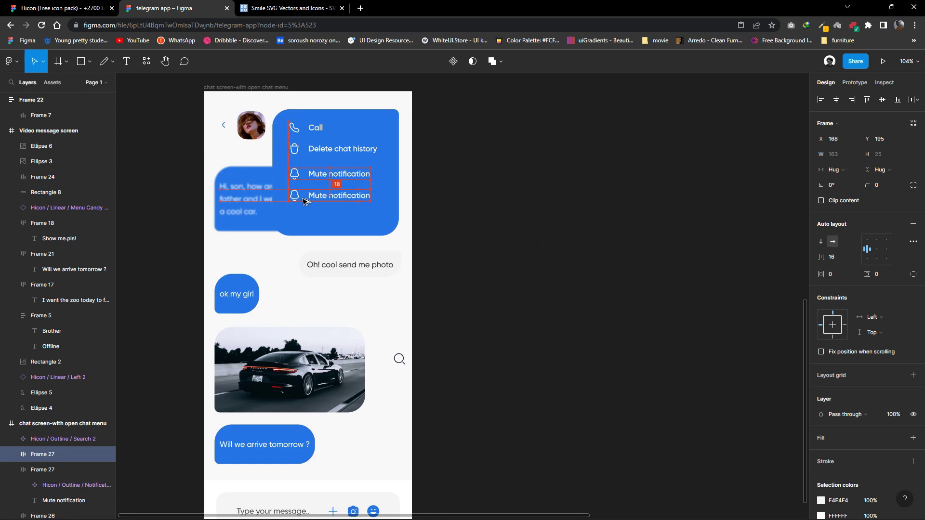
pyautogui.moveTo(399, 359); pyautogui.dragTo(314, 195)
pyautogui.click(295, 195)
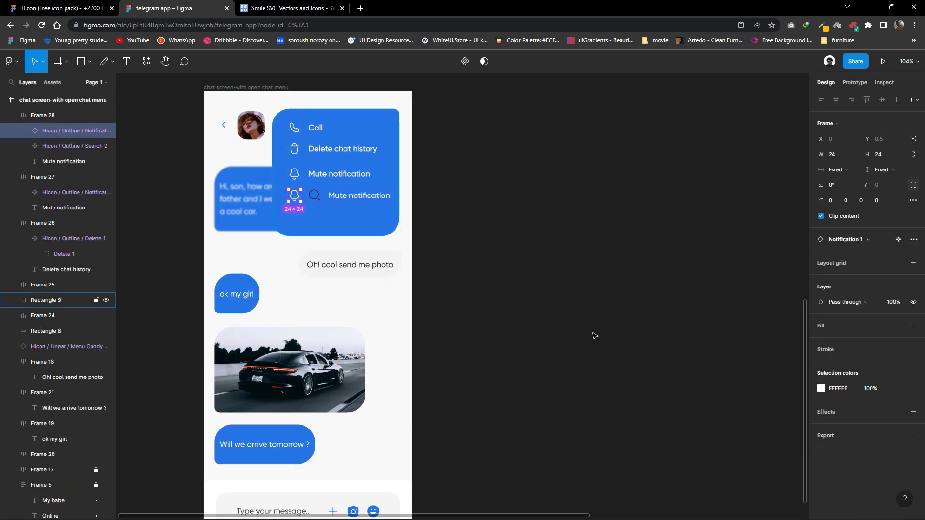
pyautogui.press('Delete')
pyautogui.click(294, 195)
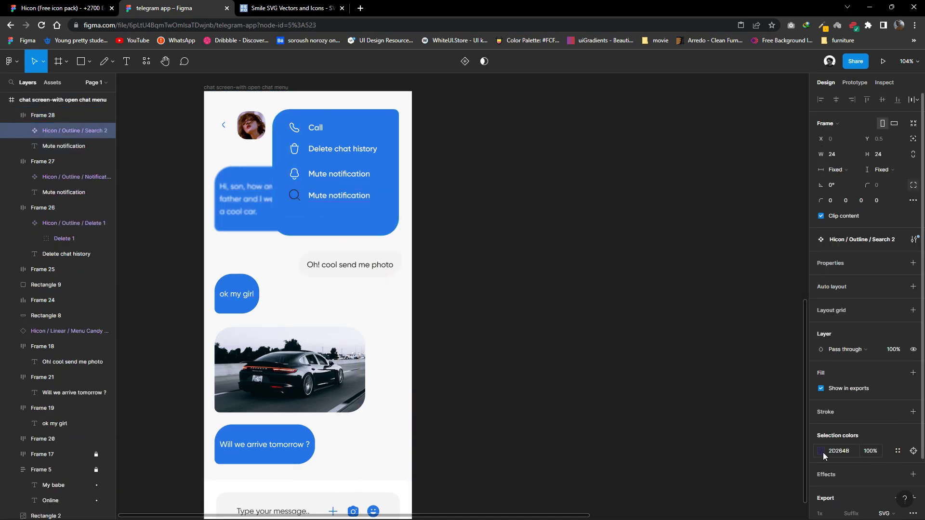
pyautogui.click(822, 451)
pyautogui.click(358, 203)
pyautogui.write('Search')
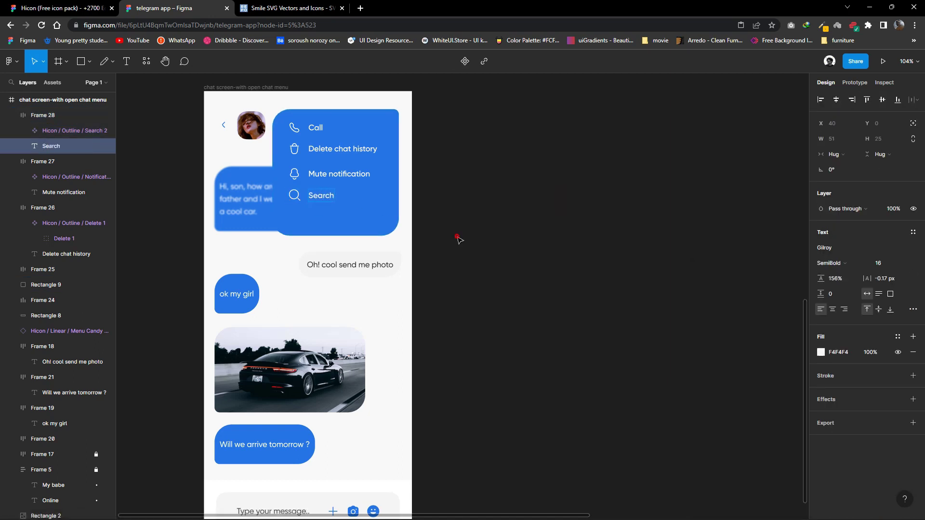
# Lock the blue background and stack all four rows in a vertical auto layout with spacing 28.
pyautogui.click(390, 199)
pyautogui.click(98, 285)
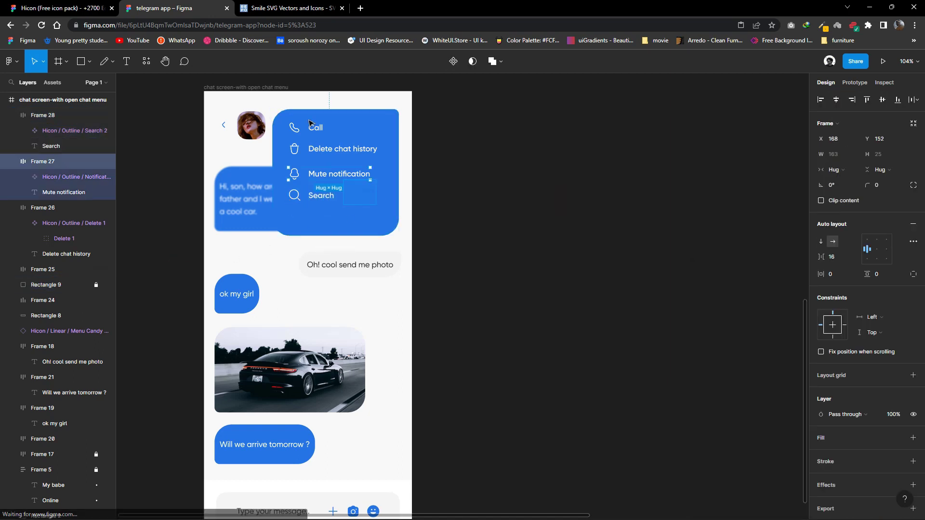
pyautogui.moveTo(284, 118); pyautogui.dragTo(385, 209)
pyautogui.hotkey('shift', 'a')
pyautogui.press('Up')
pyautogui.press('Up')
pyautogui.press('Up')
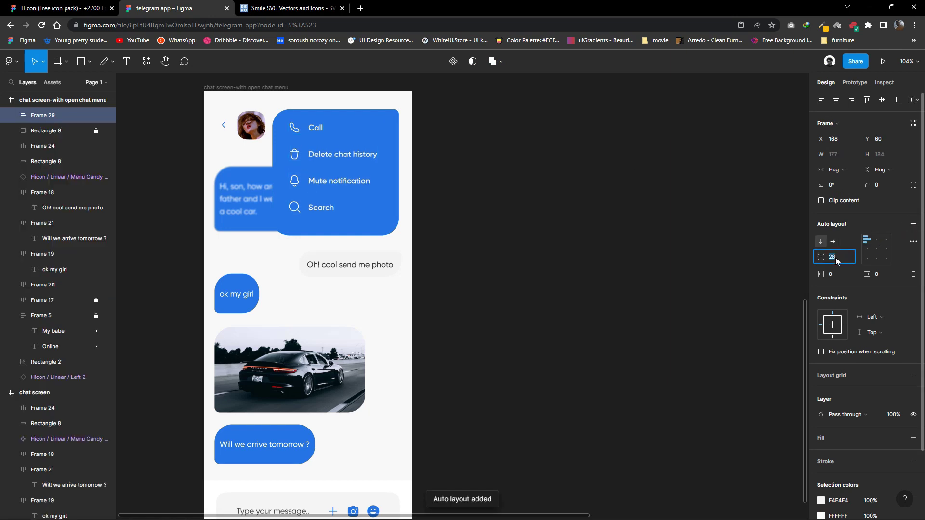
pyautogui.press('Up')
pyautogui.press('Up')
pyautogui.press('Up')
pyautogui.press('Up')
pyautogui.press('Up')
pyautogui.press('Up')
# Duplicate the chat screen frame below the original and rename it 'chat screen-with time'.
pyautogui.click(672, 260)
pyautogui.scroll(-5, 672, 260)
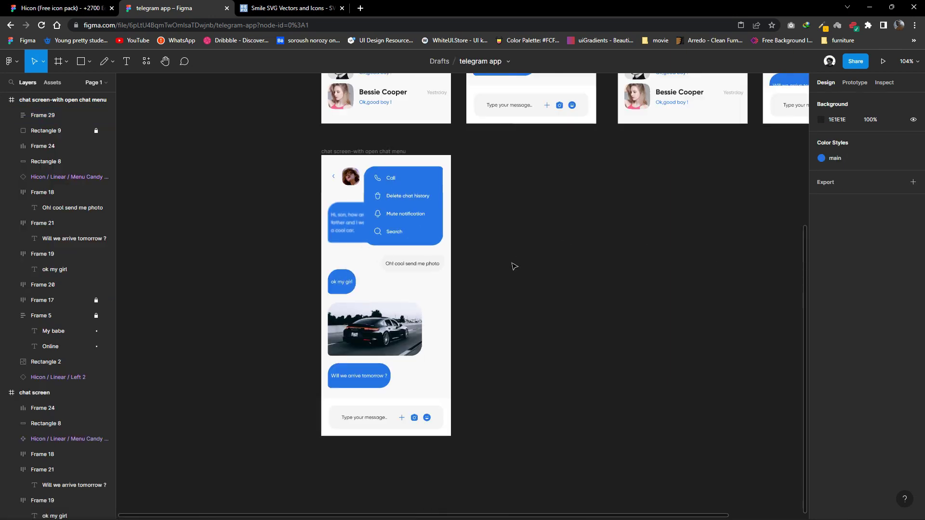
pyautogui.scroll(-2, 417, 301)
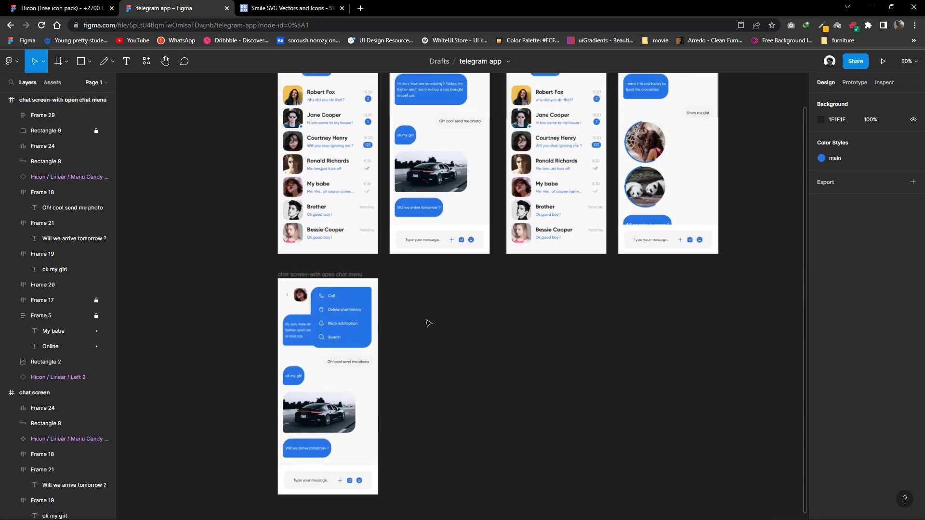
pyautogui.scroll(2, 427, 322)
pyautogui.scroll(-1, 382, 392)
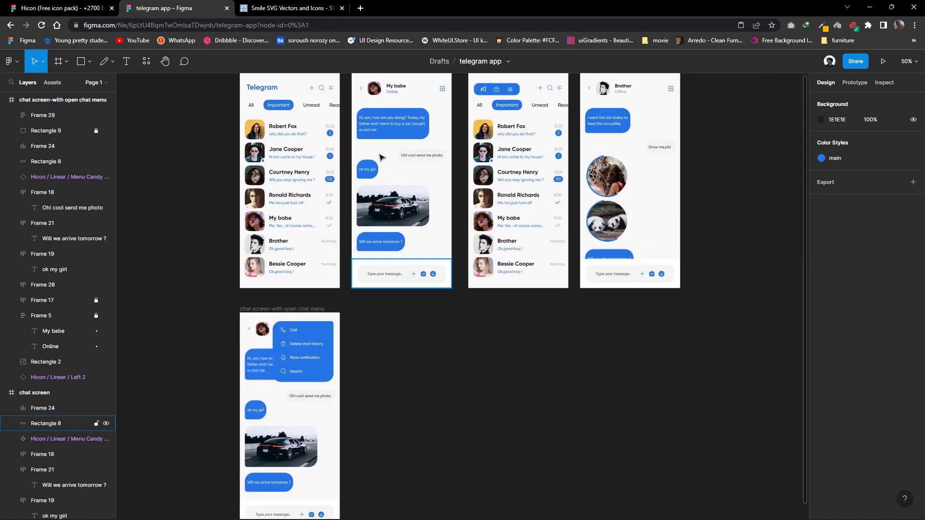
pyautogui.scroll(1, 382, 392)
pyautogui.click(356, 97)
pyautogui.moveTo(356, 97); pyautogui.dragTo(356, 338)
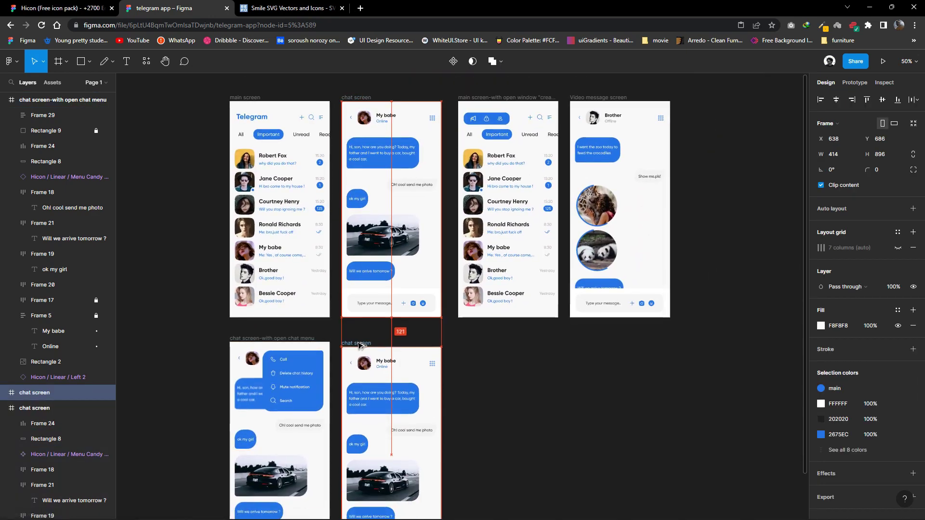
pyautogui.scroll(5, 331, 347)
pyautogui.doubleClick(331, 346)
pyautogui.write('-with time')
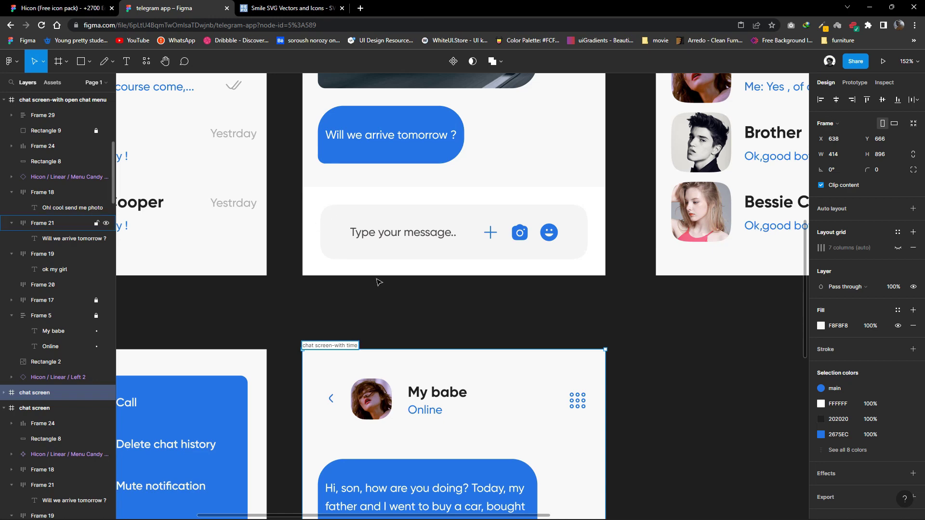
pyautogui.scroll(-3, 385, 289)
pyautogui.keyDown('ctrl'); pyautogui.scroll(-3, 395, 293); pyautogui.keyUp('ctrl')
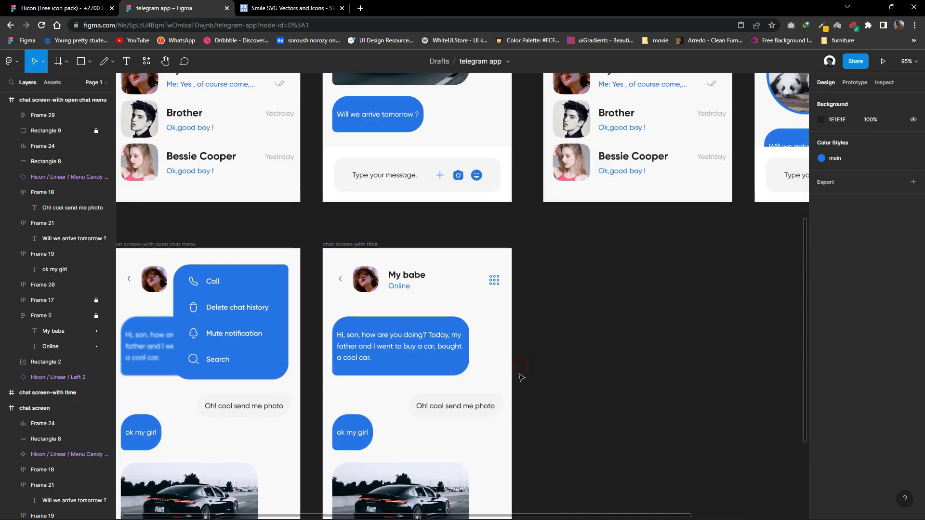
pyautogui.moveTo(349, 345); pyautogui.dragTo(395, 346)
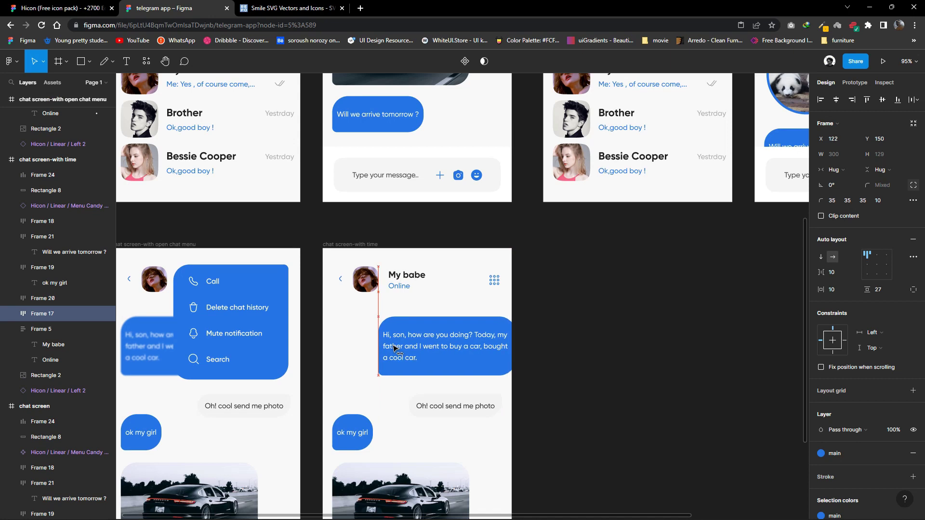
pyautogui.hotkey('ctrl', 'd')
pyautogui.press('t')
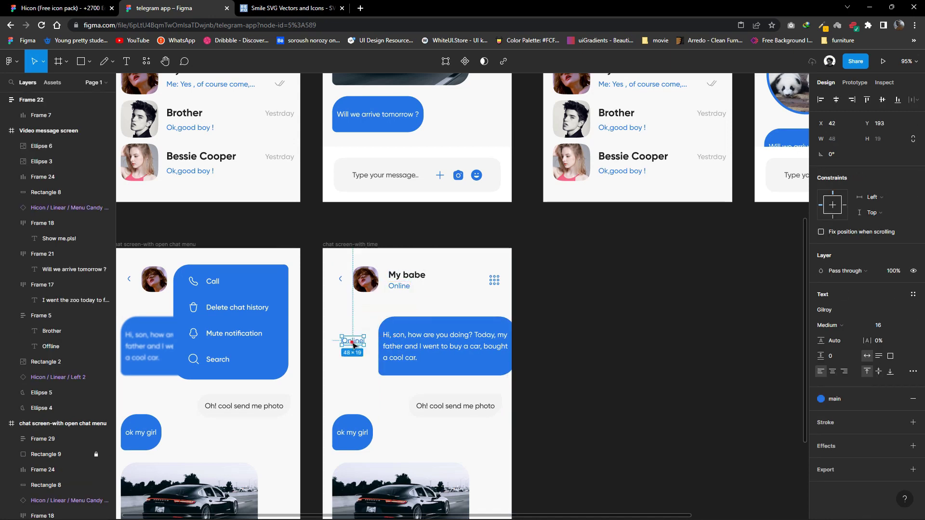
pyautogui.click(345, 341)
pyautogui.write('Wed,20:23')
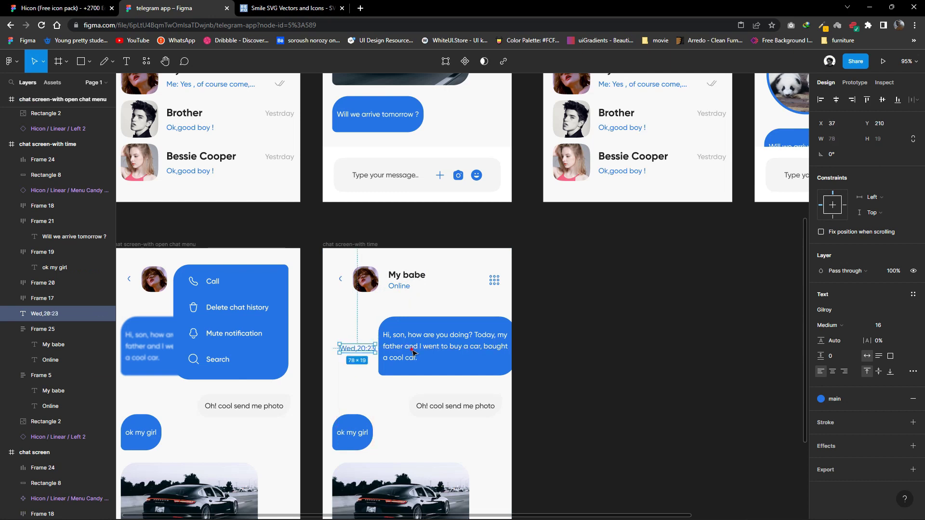
pyautogui.moveTo(413, 354); pyautogui.dragTo(415, 354)
pyautogui.click(357, 353)
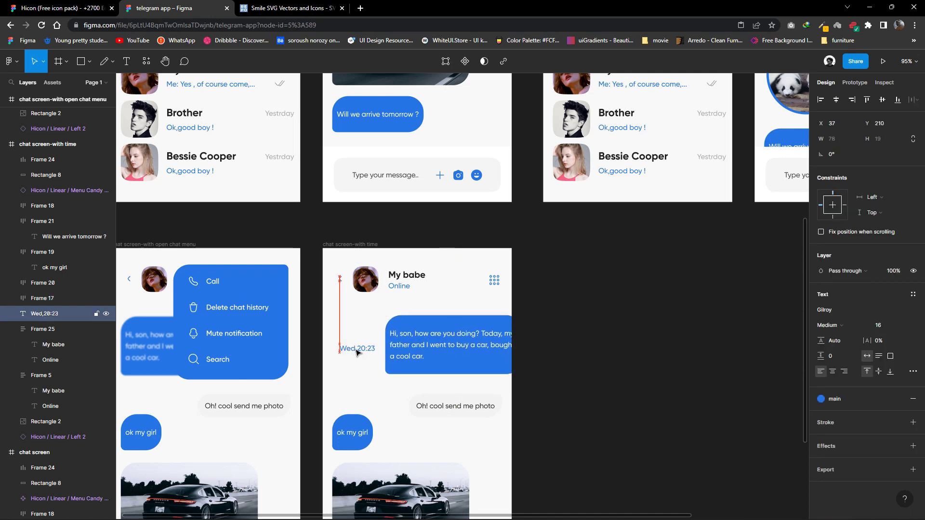
pyautogui.press('Escape')
pyautogui.scroll(-1, 371, 352)
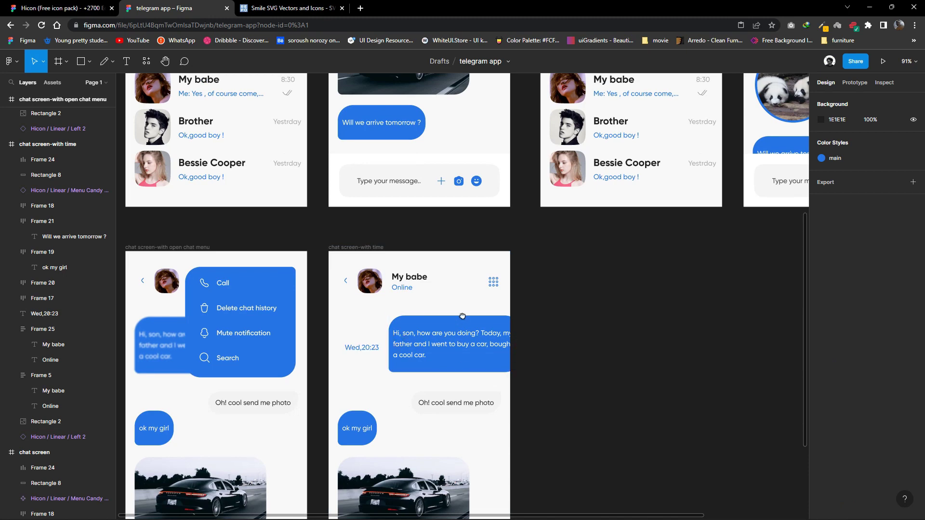
pyautogui.scroll(-3, 461, 316)
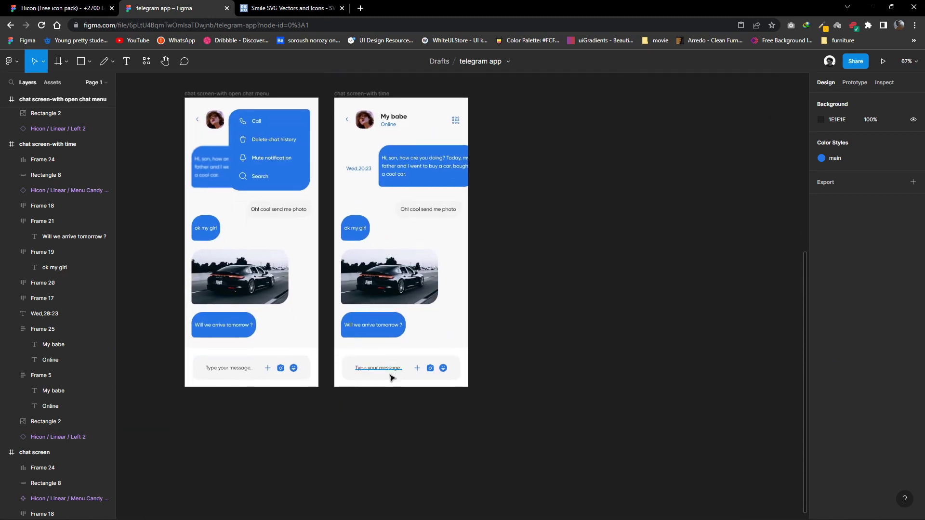
pyautogui.scroll(5, 394, 396)
# Copy the Hicon Multimedia image icon onto the canvas beside the chat screen.
pyautogui.click(460, 363)
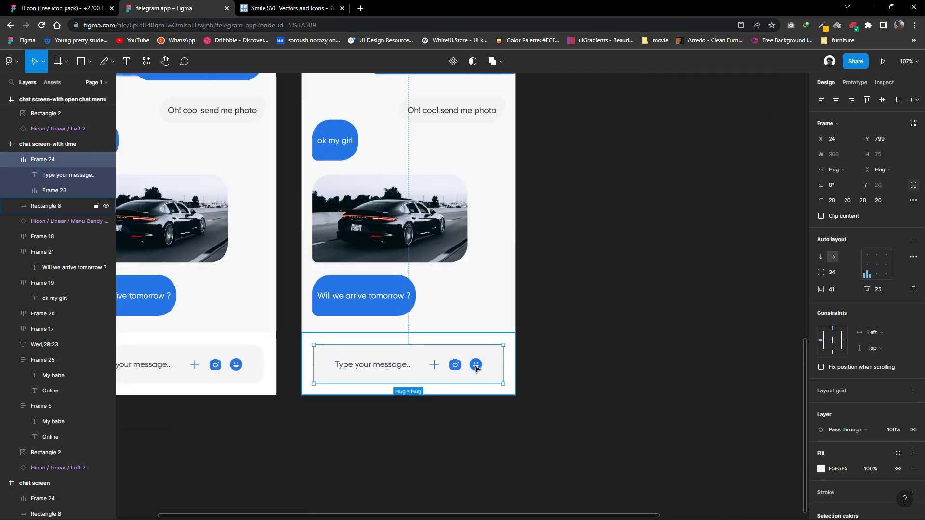
pyautogui.hotkey('ctrl', 'shift', 'Tab')
pyautogui.scroll(-3, 356, 221)
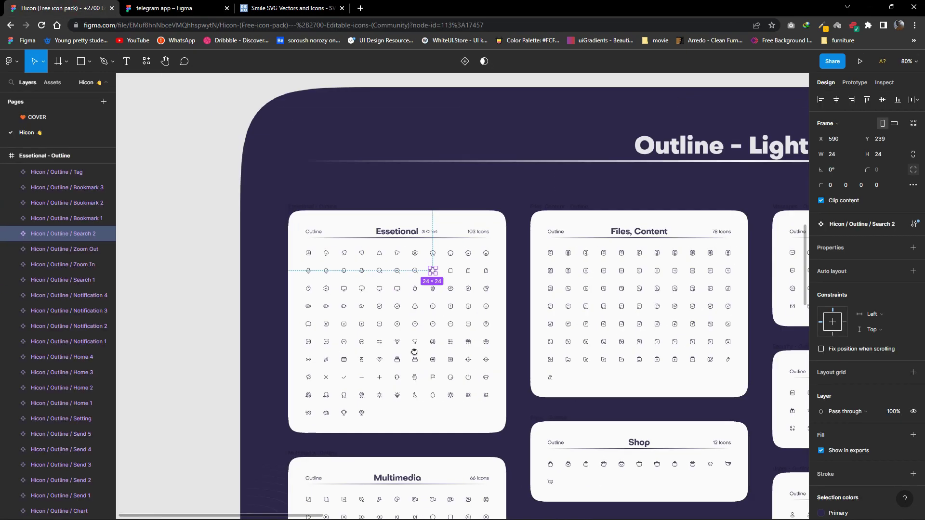
pyautogui.scroll(-5, 413, 351)
pyautogui.scroll(4, 324, 357)
pyautogui.click(554, 261)
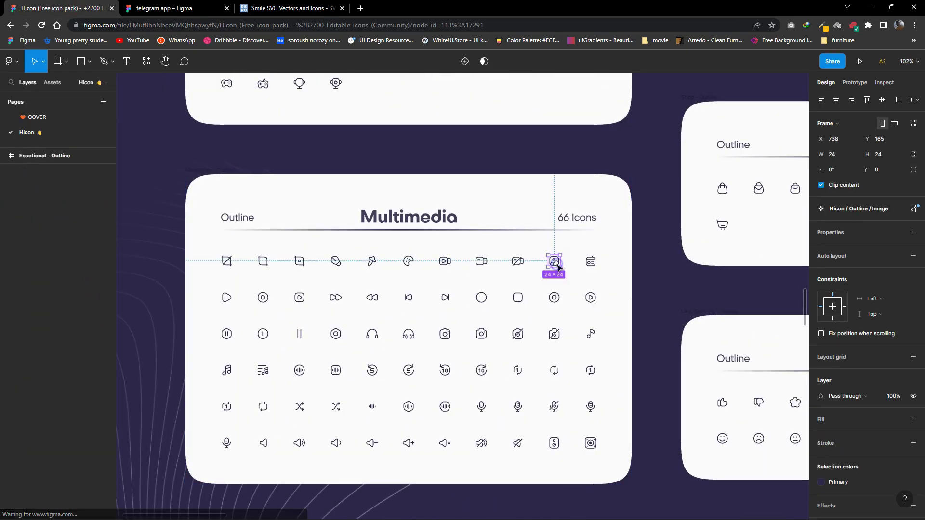
pyautogui.rightClick(554, 261)
pyautogui.click(559, 217)
pyautogui.hotkey('ctrl', 'Tab')
pyautogui.rightClick(529, 217)
pyautogui.click(540, 225)
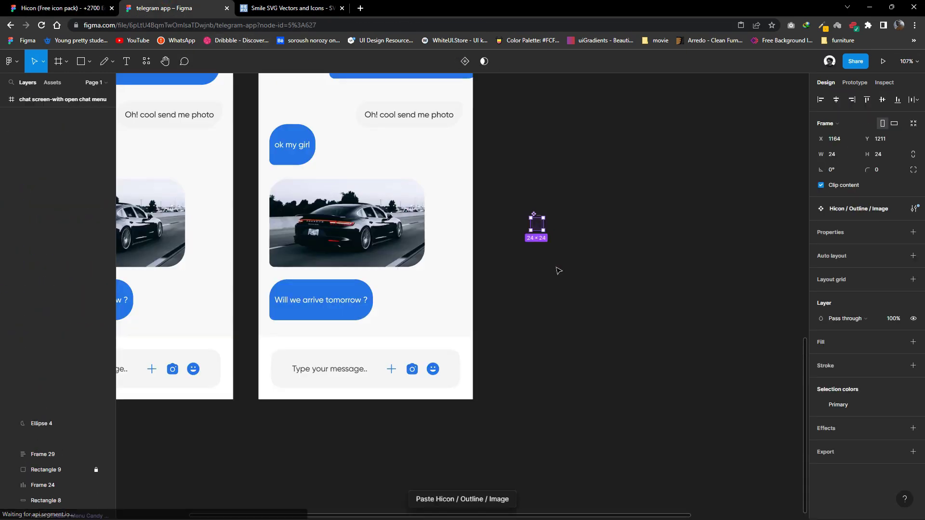
pyautogui.click(471, 322)
# Find a document icon by searching 'docu' in Assets and paste it onto the canvas.
pyautogui.click(97, 9)
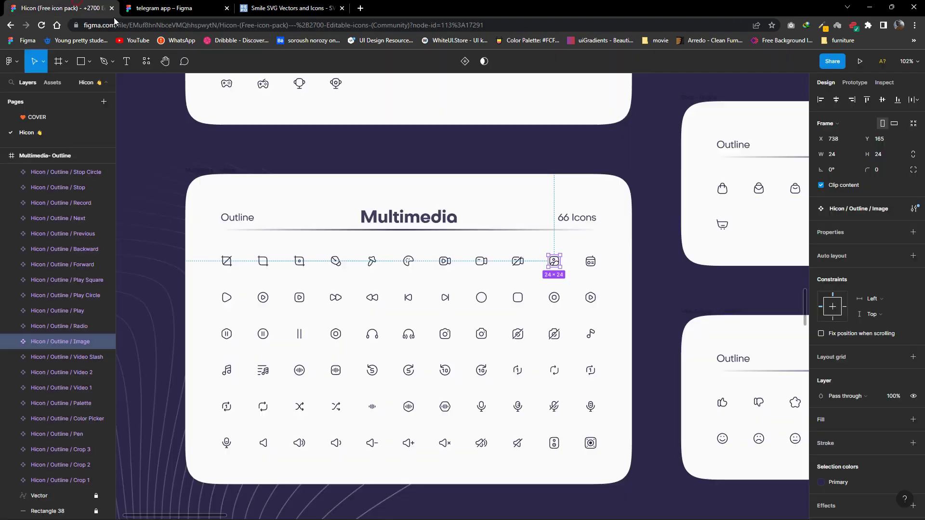
pyautogui.click(52, 82)
pyautogui.click(50, 100)
pyautogui.write('do')
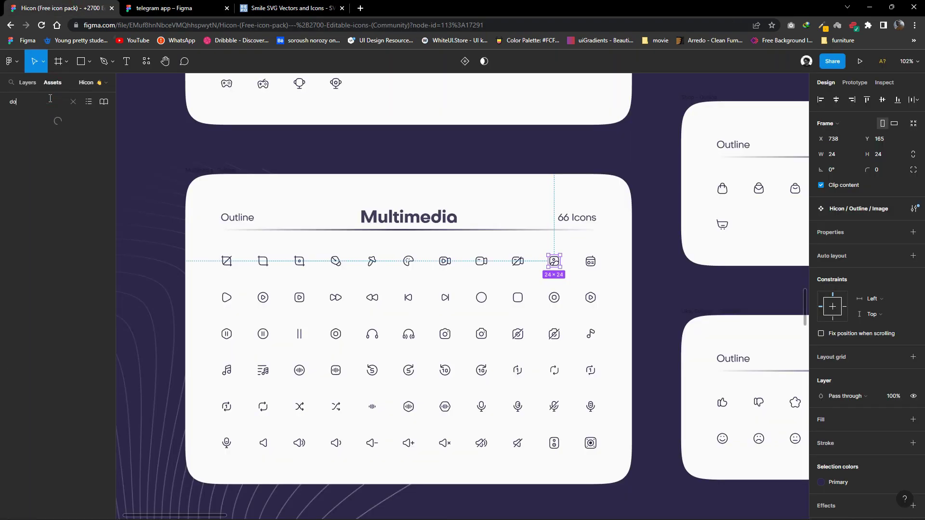
pyautogui.write('cu')
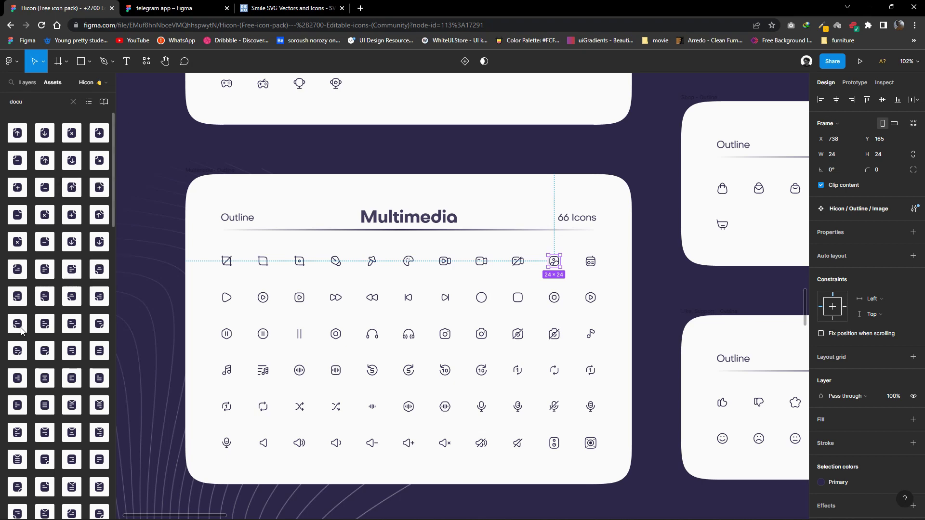
pyautogui.scroll(-10, 42, 356)
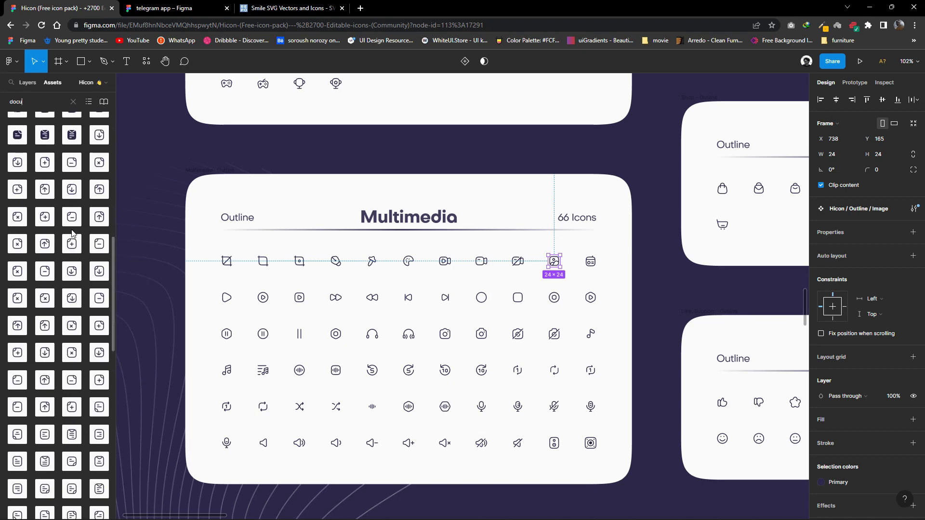
pyautogui.click(72, 321)
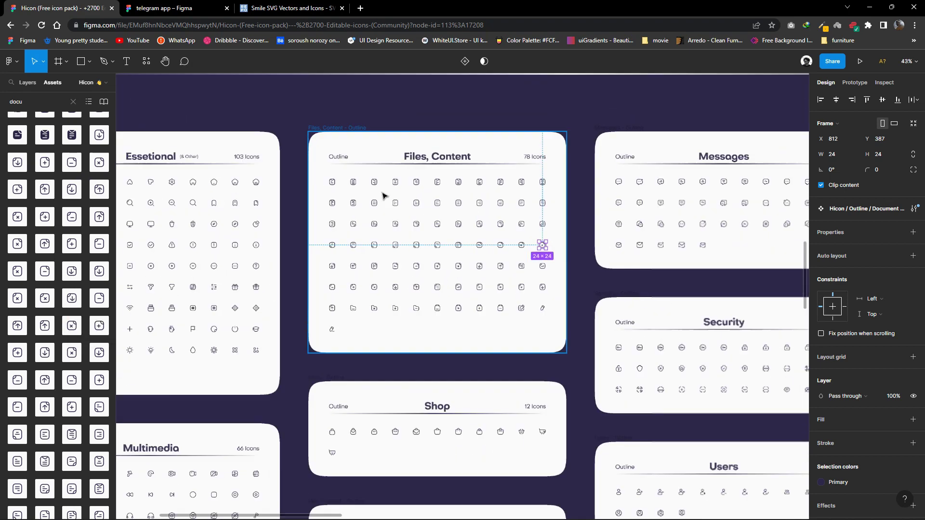
pyautogui.scroll(5, 382, 196)
pyautogui.rightClick(283, 170)
pyautogui.click(294, 176)
pyautogui.click(193, 7)
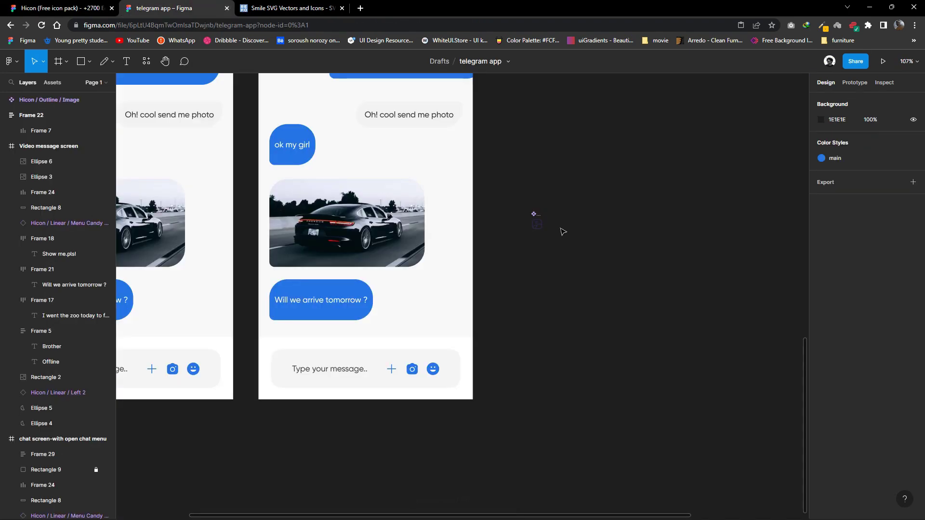
pyautogui.hotkey('ctrl', 'v')
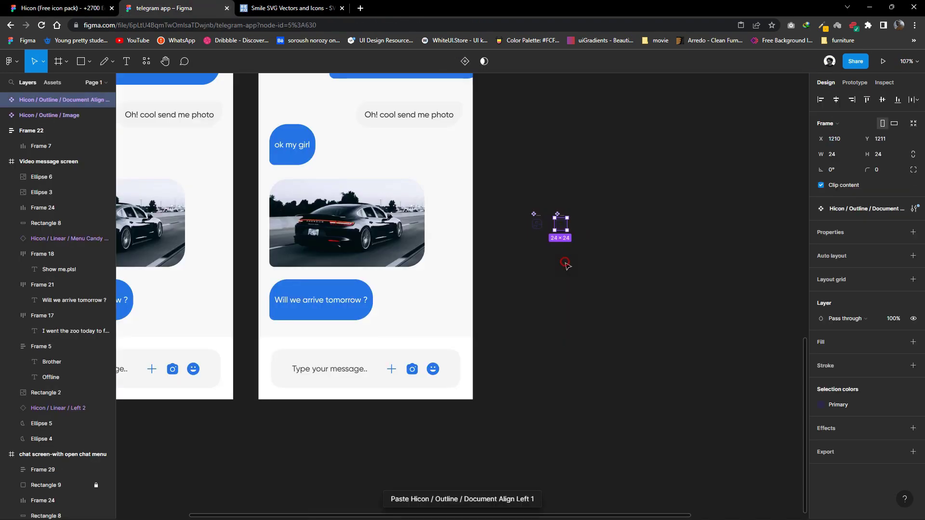
pyautogui.click(566, 265)
# Paste the first Users-set profile icon beside the other icons.
pyautogui.hotkey('ctrl', 'shift', 'Tab')
pyautogui.scroll(-3, 419, 315)
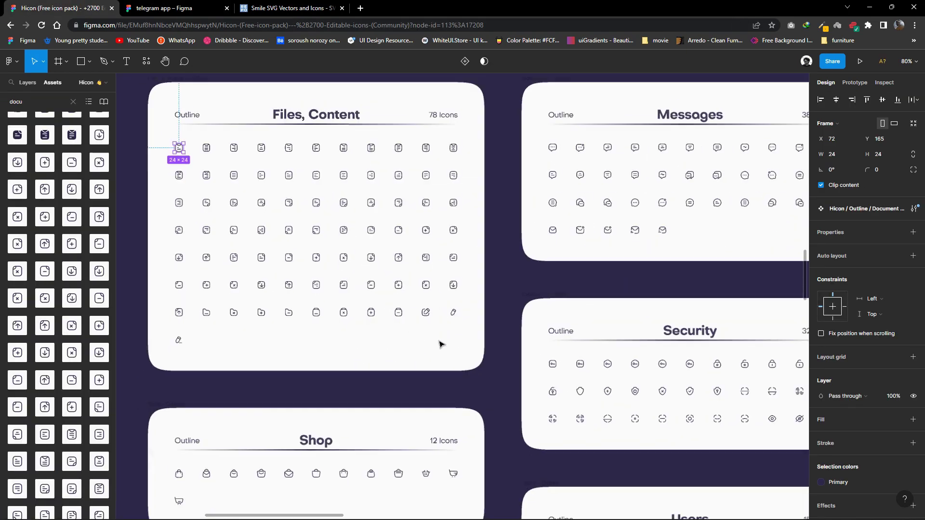
pyautogui.scroll(-3, 440, 344)
pyautogui.scroll(4, 378, 340)
pyautogui.click(324, 352)
pyautogui.rightClick(328, 352)
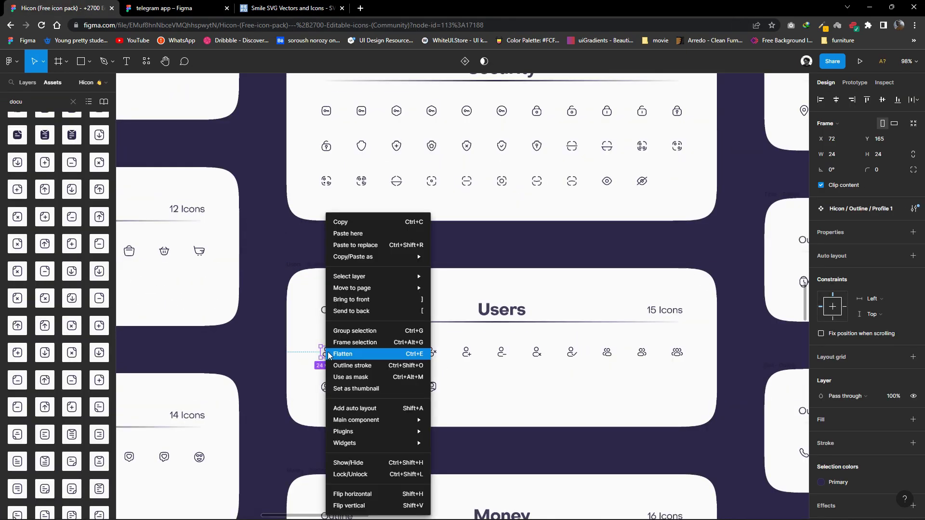
pyautogui.click(346, 222)
pyautogui.hotkey('ctrl', 'Tab')
pyautogui.rightClick(611, 205)
pyautogui.click(622, 207)
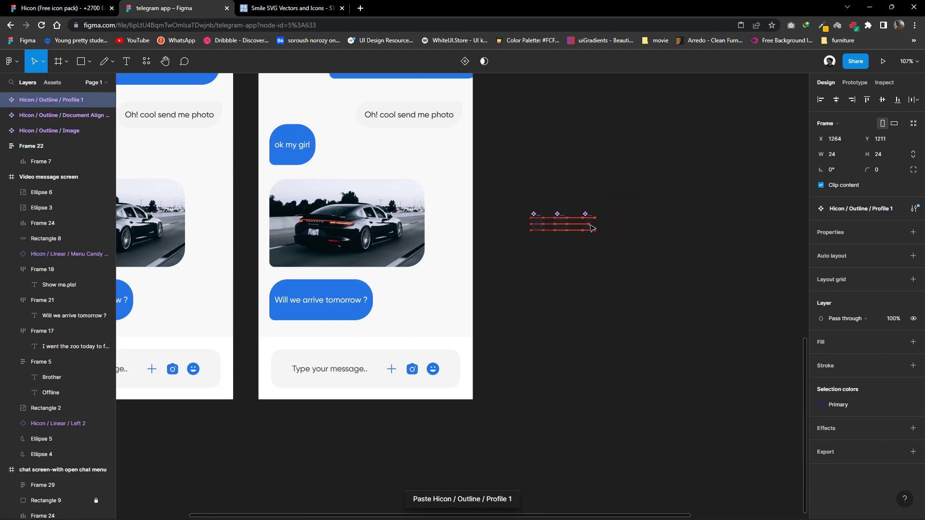
# Find the outline Location icon by searching 'locat' and paste it beside the others.
pyautogui.click(55, 7)
pyautogui.scroll(-2, 498, 341)
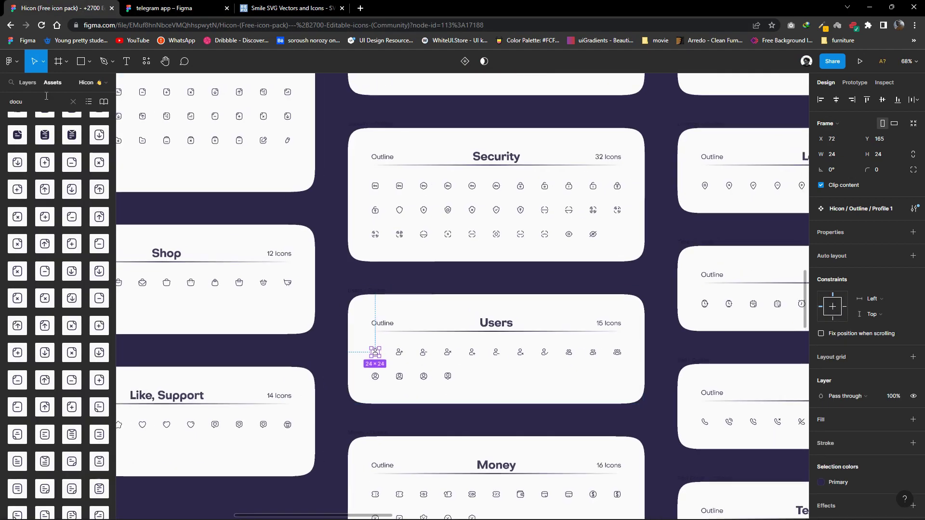
pyautogui.press('BackSpace')
pyautogui.press('BackSpace')
pyautogui.press('BackSpace')
pyautogui.write('locat')
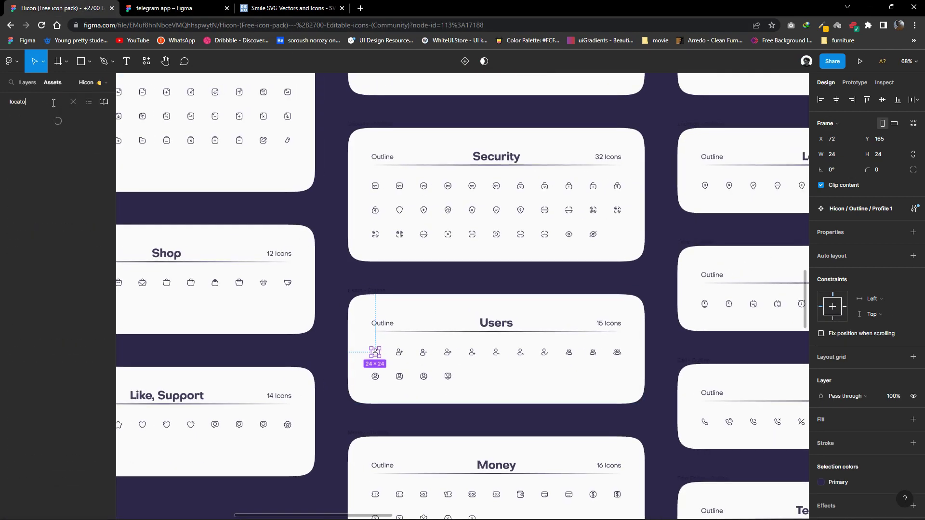
pyautogui.click(17, 138)
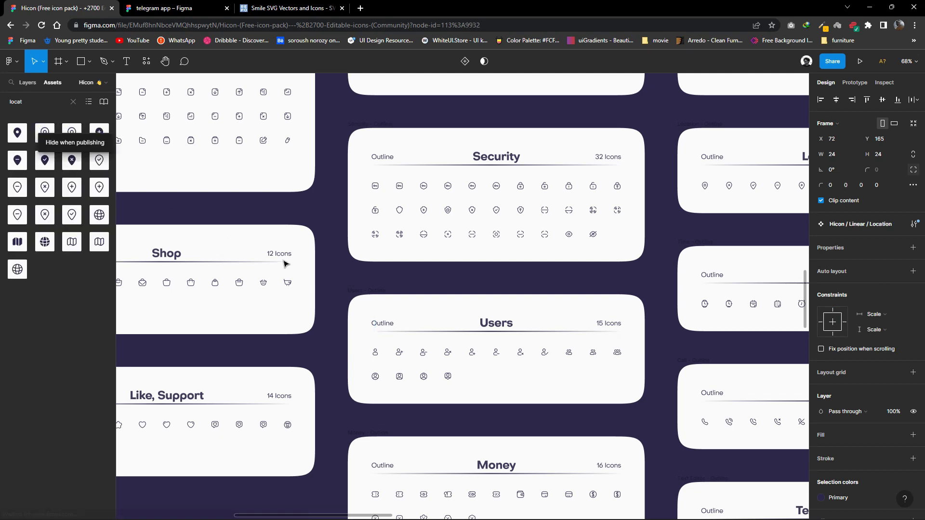
pyautogui.scroll(-5, 370, 314)
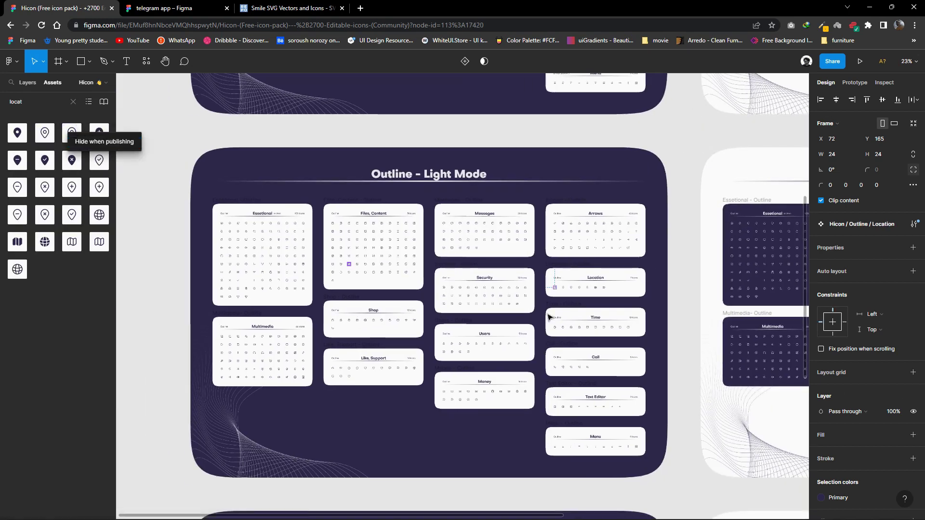
pyautogui.click(70, 135)
pyautogui.rightClick(540, 281)
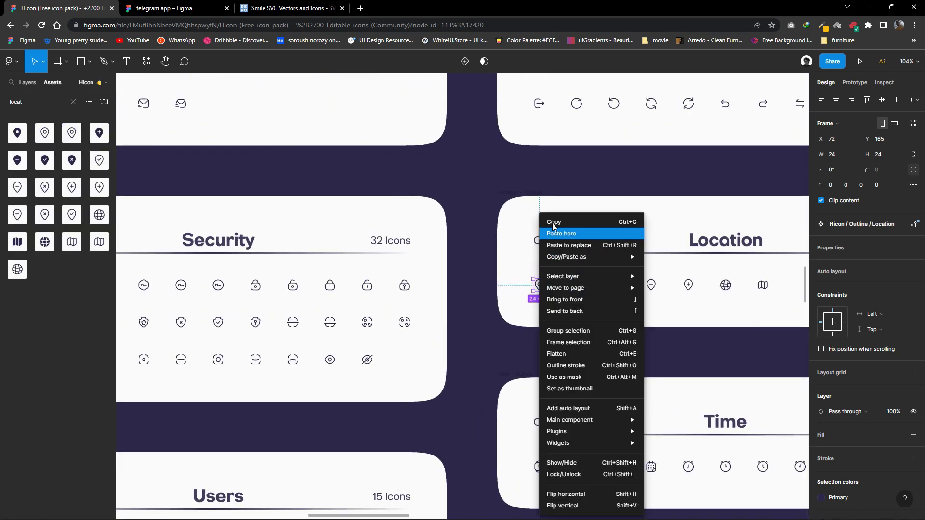
pyautogui.click(552, 224)
pyautogui.click(159, 9)
pyautogui.rightClick(523, 225)
pyautogui.click(540, 229)
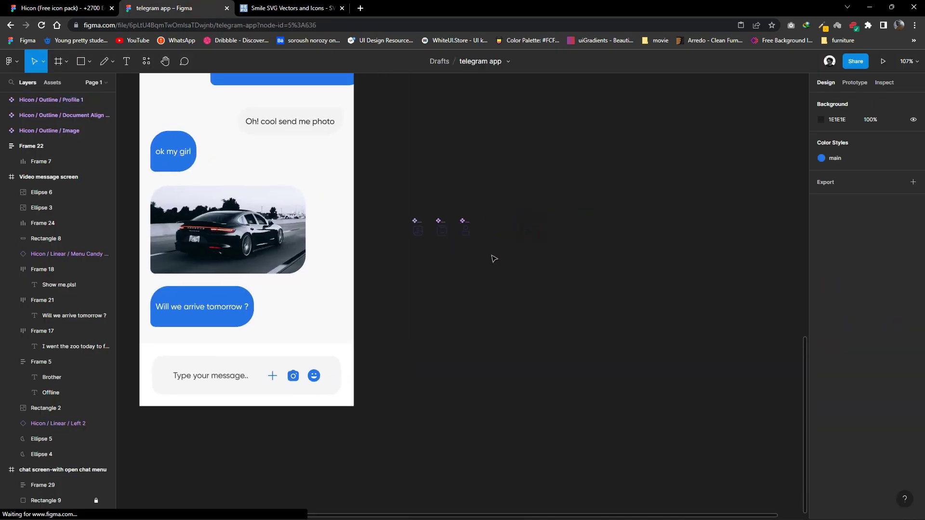
# Zoom in on the pasted icons and draw a text box below them.
pyautogui.scroll(2, 626, 222)
pyautogui.moveTo(509, 253); pyautogui.dragTo(452, 233)
pyautogui.hscroll(-1, 133, 123)
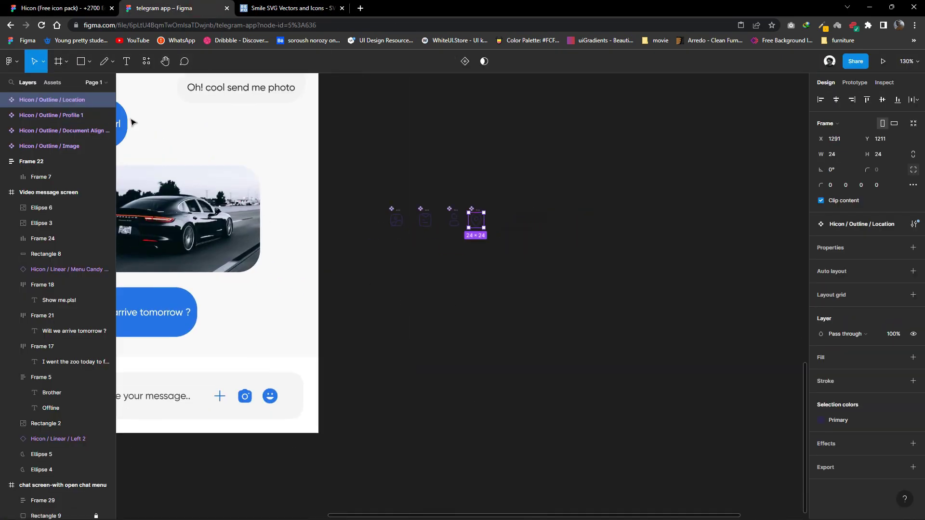
pyautogui.moveTo(368, 281); pyautogui.dragTo(417, 298)
pyautogui.write('Image')
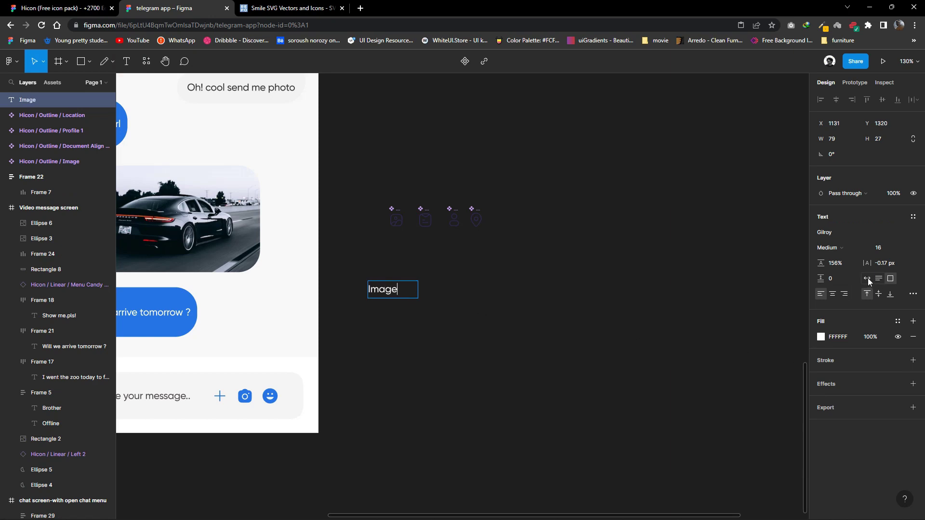
# Make the Image label SemiBold and apply the main blue colour style.
pyautogui.click(830, 247)
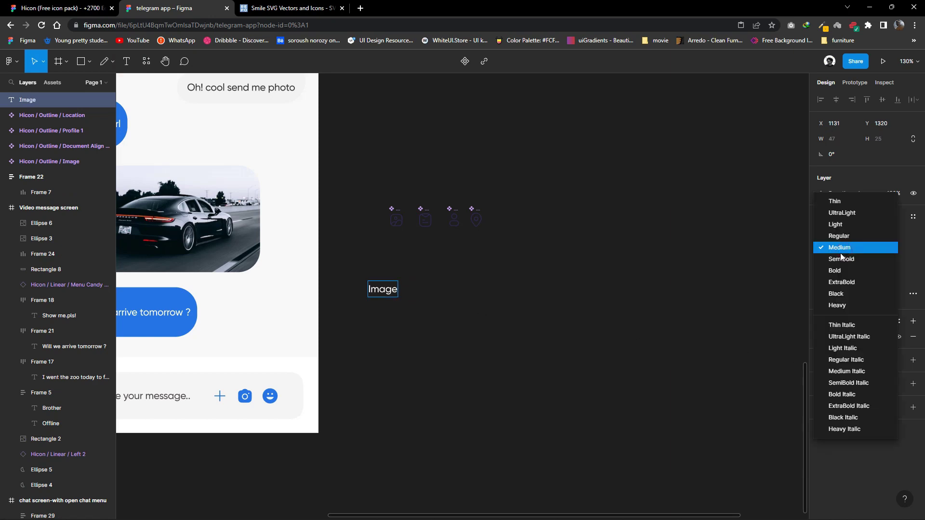
pyautogui.click(532, 323)
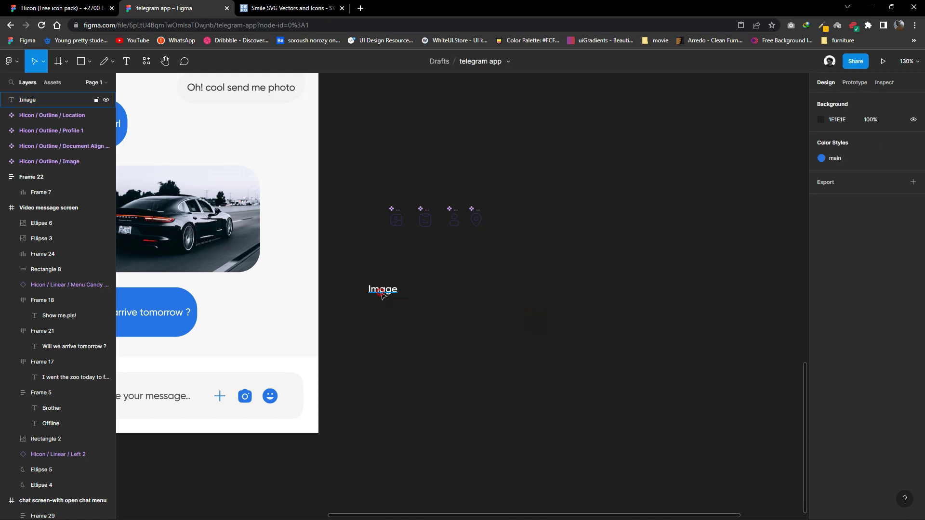
pyautogui.click(382, 289)
pyautogui.click(897, 321)
# Stack the image icon above the label and wrap both in an auto-layout frame.
pyautogui.moveTo(400, 227); pyautogui.dragTo(385, 275)
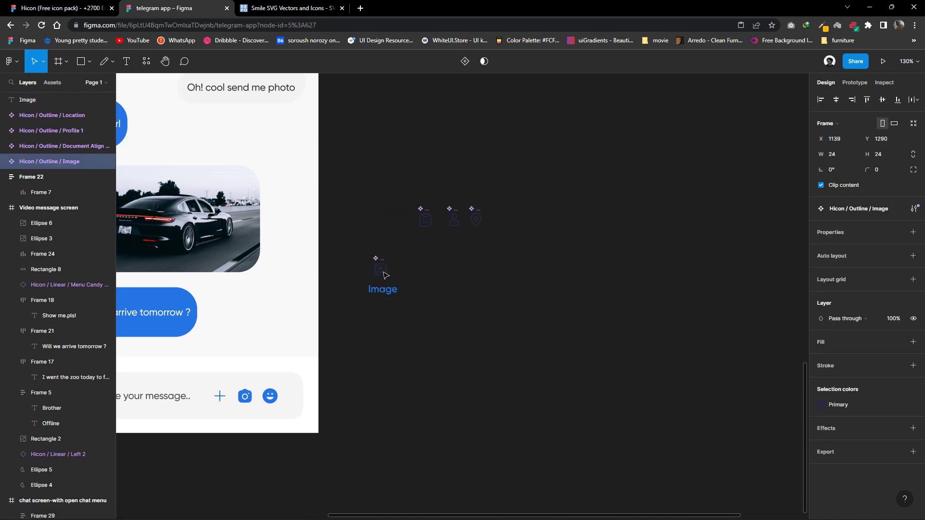
pyautogui.click(436, 312)
pyautogui.click(387, 275)
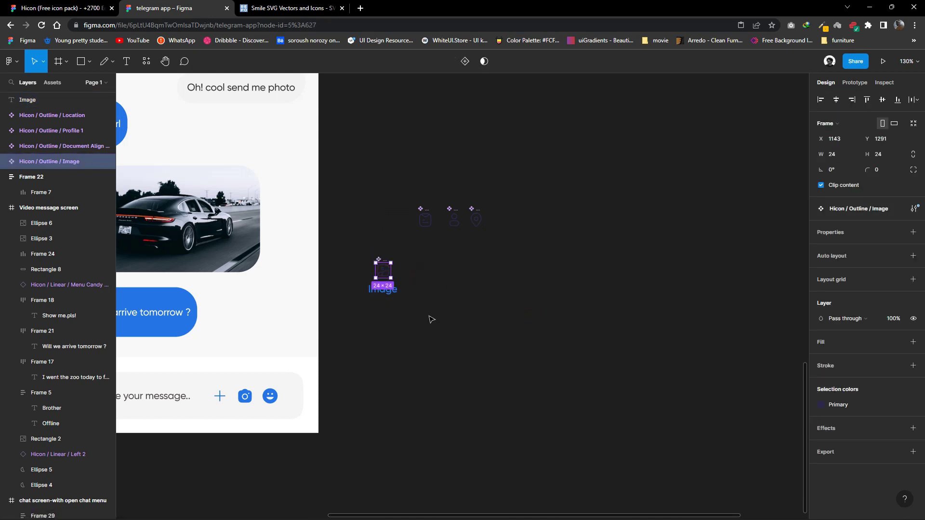
pyautogui.click(429, 318)
pyautogui.click(384, 290)
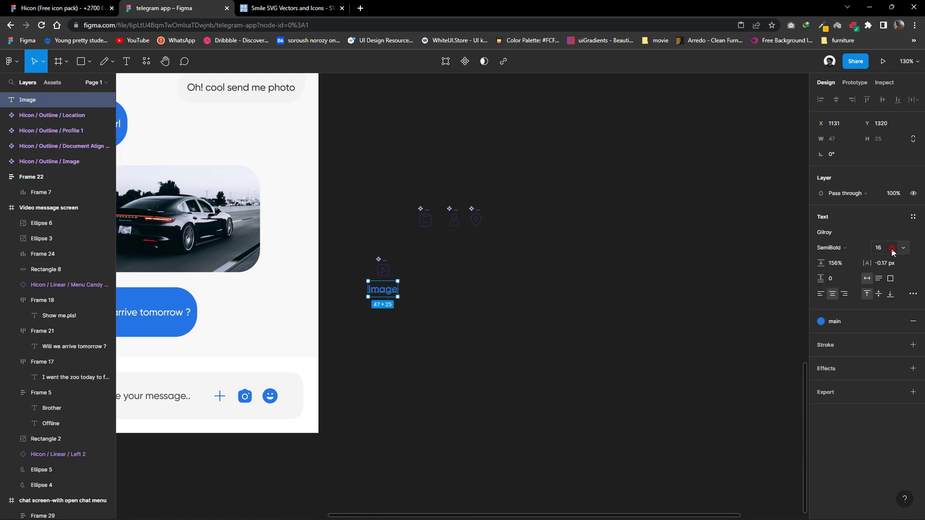
pyautogui.click(444, 295)
pyautogui.moveTo(427, 315); pyautogui.dragTo(363, 252)
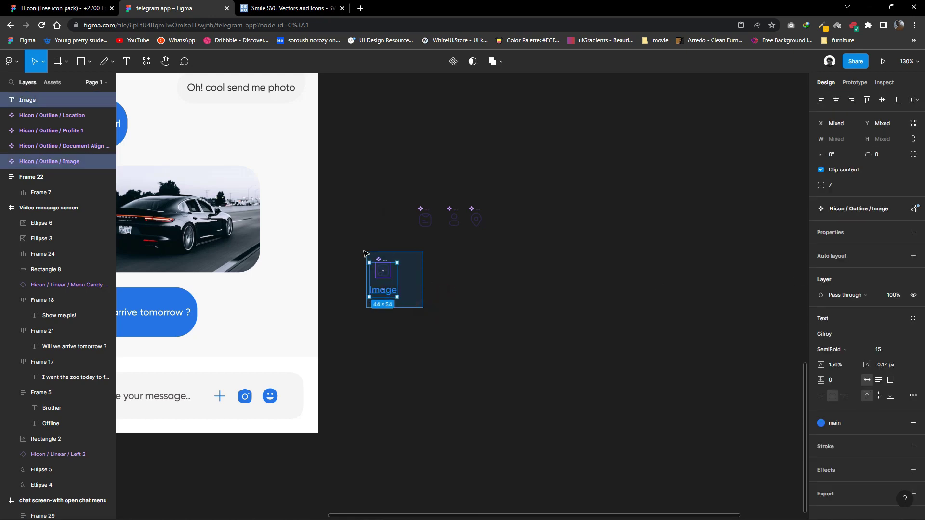
pyautogui.hotkey('shift', 'a')
# Colour the image icon main blue and duplicate the Image option.
pyautogui.click(526, 294)
pyautogui.click(383, 271)
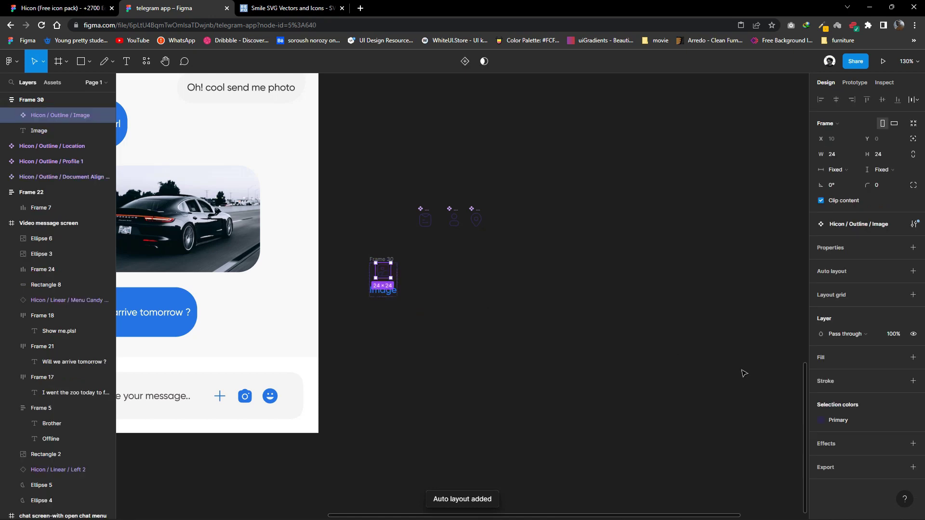
pyautogui.click(906, 419)
pyautogui.click(719, 477)
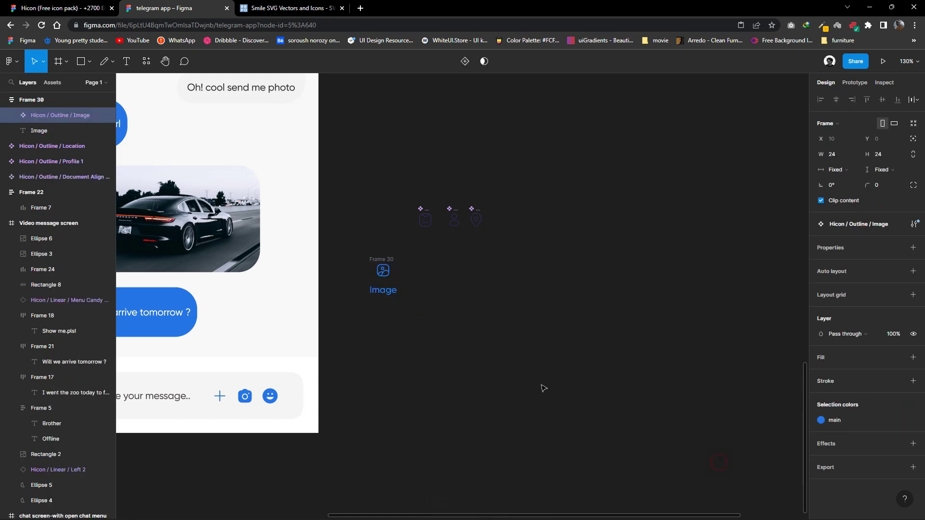
pyautogui.moveTo(434, 335); pyautogui.dragTo(366, 254)
pyautogui.hotkey('ctrl', 'd')
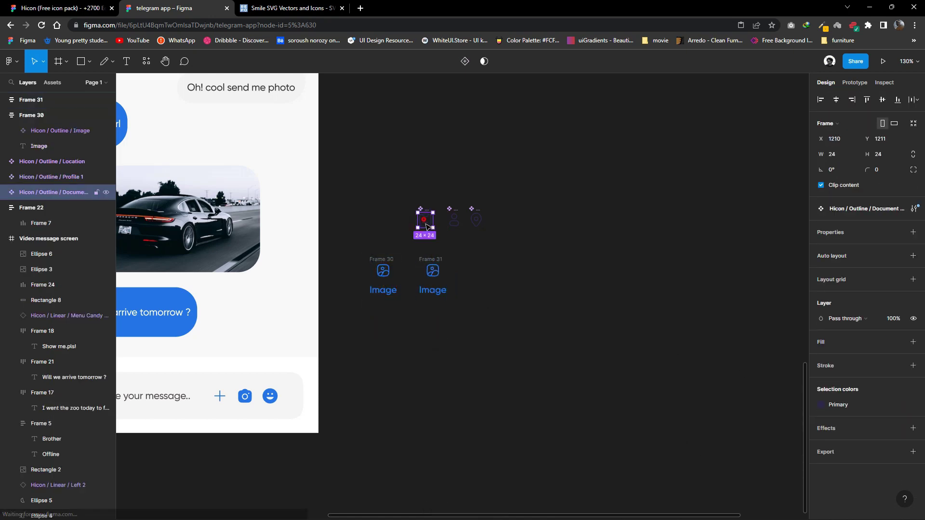
# Turn the copy into a Documents option with a main-blue document icon.
pyautogui.moveTo(425, 219); pyautogui.dragTo(435, 275)
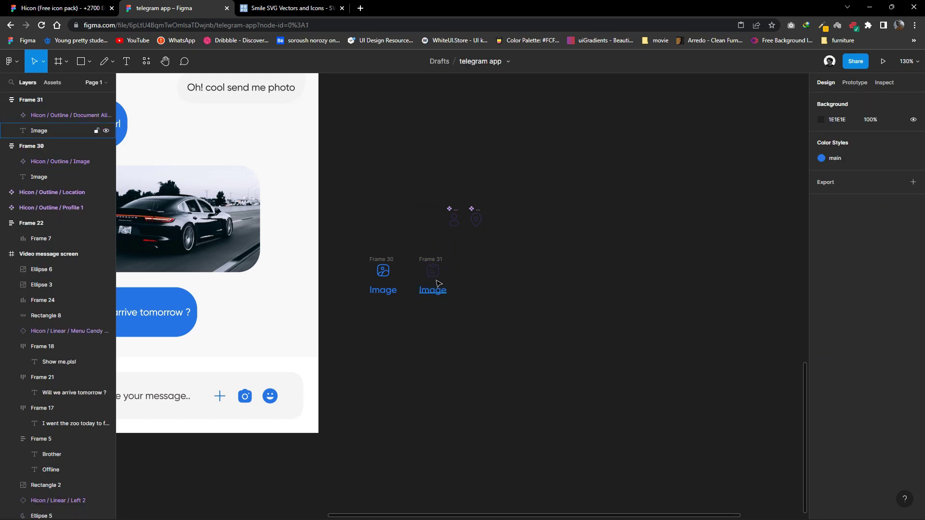
pyautogui.click(897, 419)
pyautogui.click(718, 461)
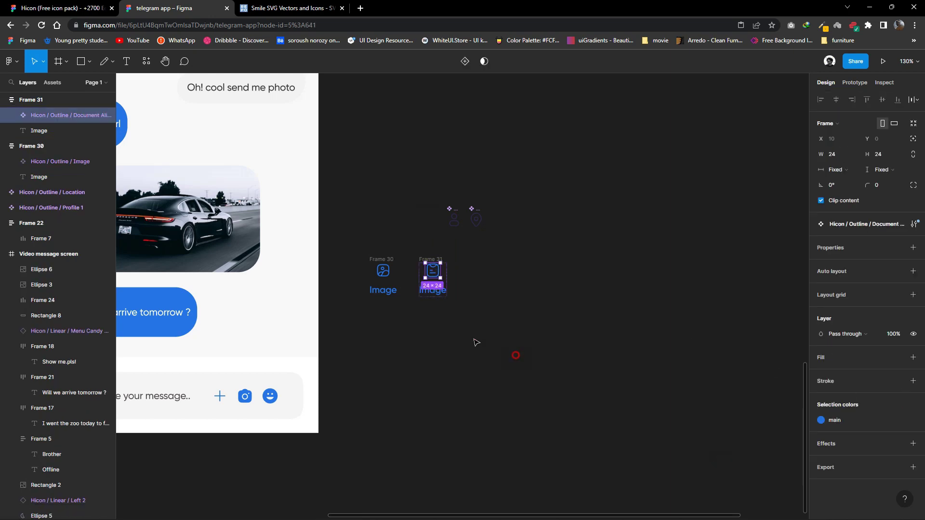
pyautogui.click(433, 291)
pyautogui.write('Documents')
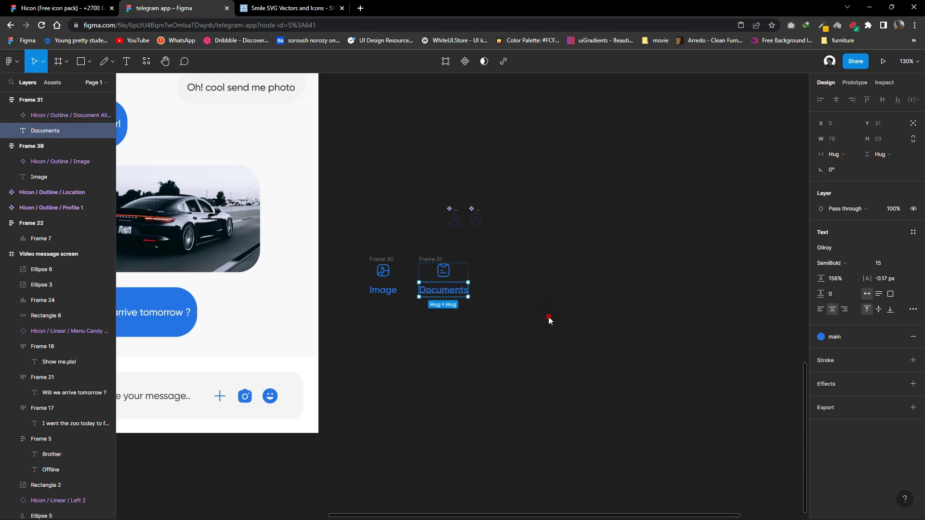
pyautogui.click(549, 320)
pyautogui.click(439, 275)
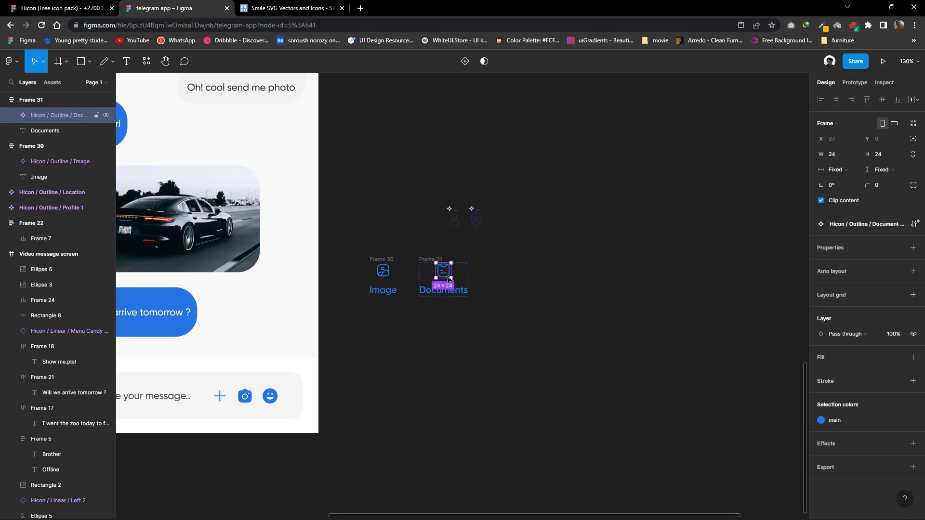
pyautogui.click(431, 278)
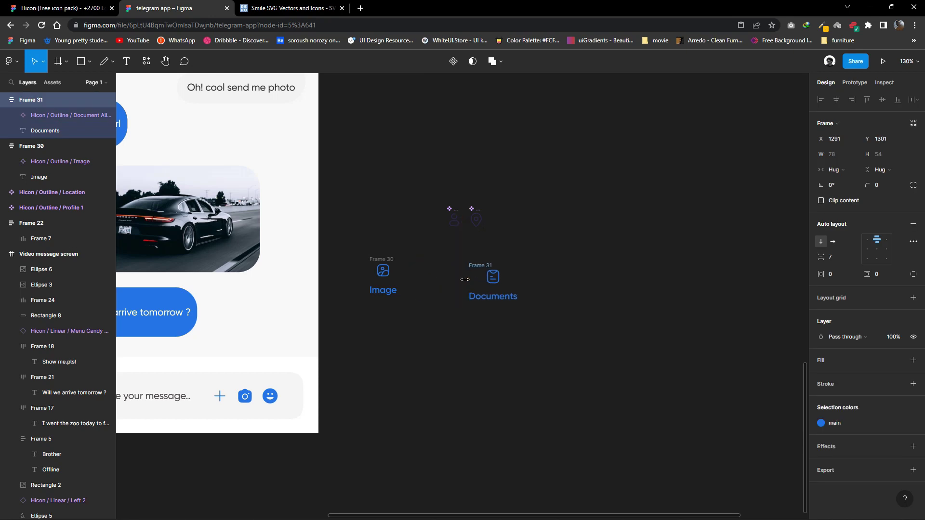
# Duplicate it into a Contacts option with a main-blue profile icon.
pyautogui.moveTo(431, 278); pyautogui.dragTo(495, 280)
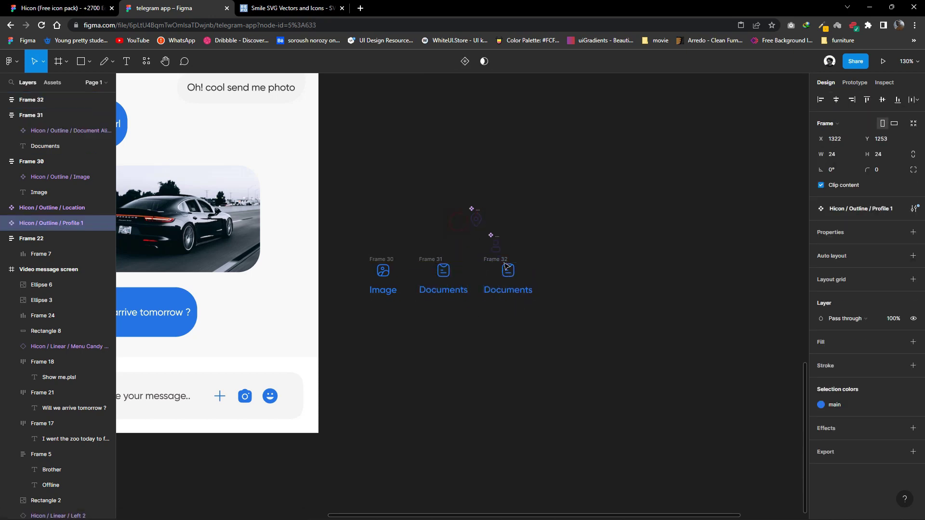
pyautogui.moveTo(454, 219); pyautogui.dragTo(506, 270)
pyautogui.click(512, 291)
pyautogui.press('Delete')
pyautogui.click(513, 275)
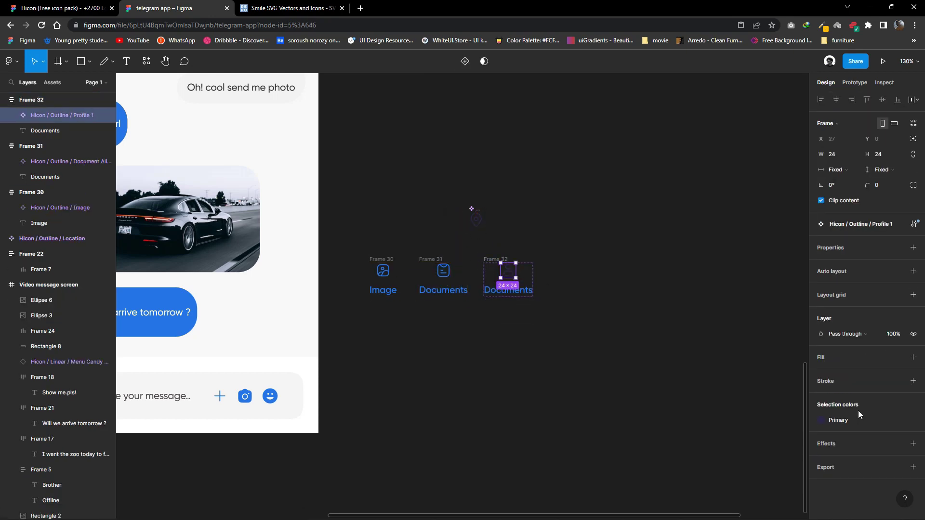
pyautogui.click(898, 420)
pyautogui.click(719, 463)
pyautogui.click(515, 289)
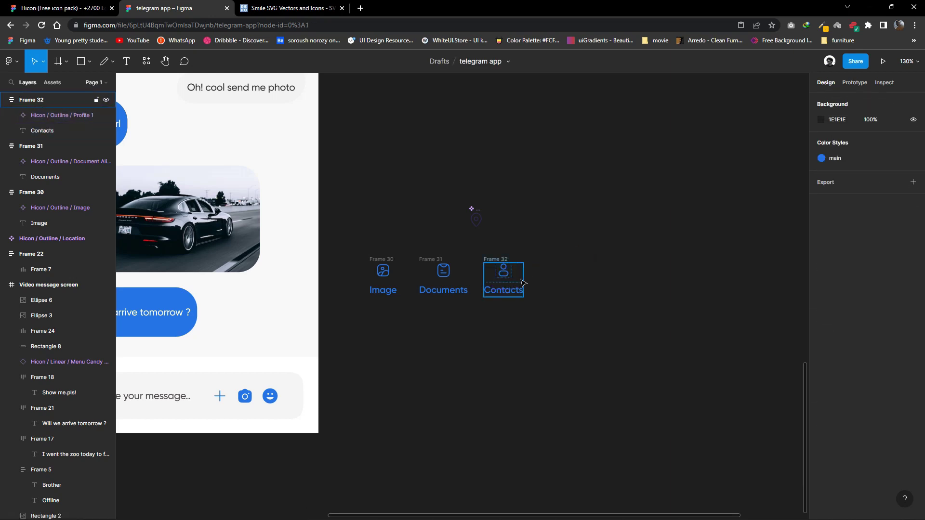
# Add a Location option to the right with a main-blue location icon.
pyautogui.moveTo(501, 277)
pyautogui.mouseDown()
pyautogui.moveTo(571, 279)
pyautogui.moveTo(559, 274)
pyautogui.mouseUp()
pyautogui.press('Tab')
pyautogui.press('Tab')
pyautogui.press('Tab')
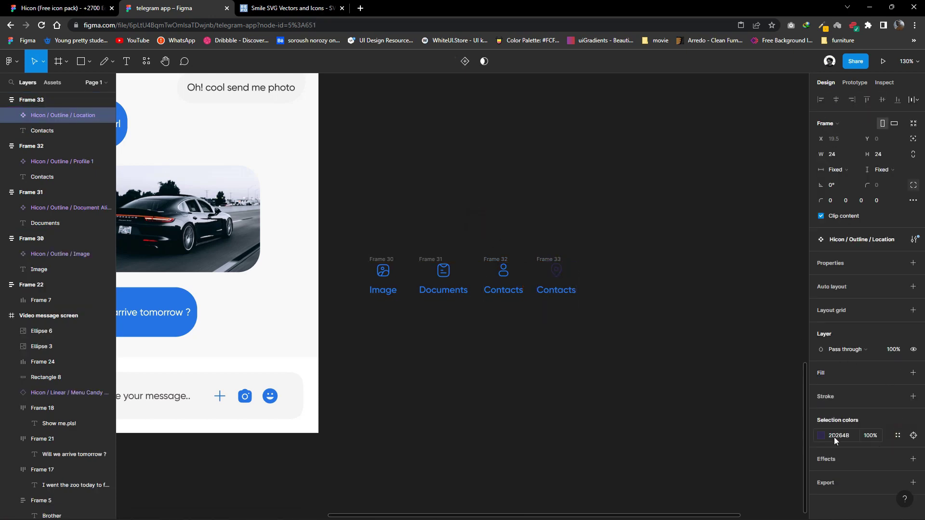
pyautogui.click(898, 436)
pyautogui.click(722, 478)
pyautogui.click(566, 291)
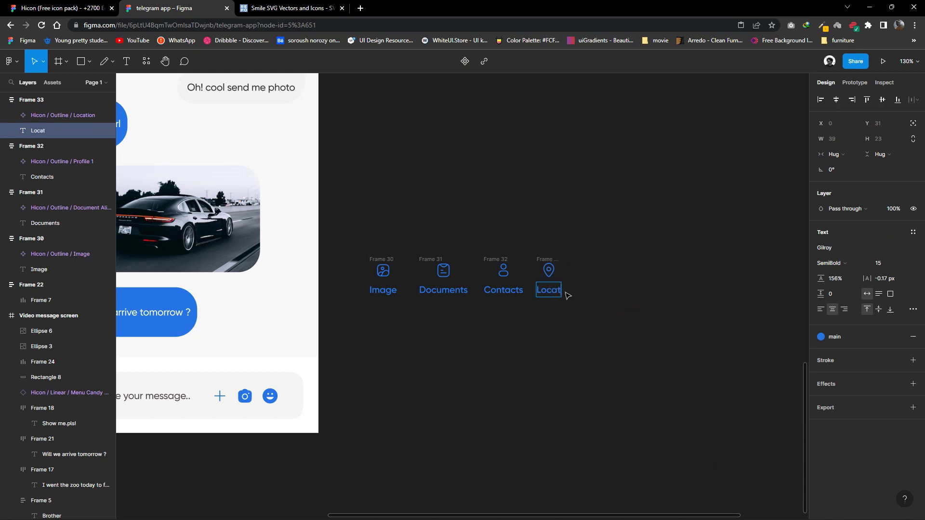
pyautogui.keyDown('ctrl'); pyautogui.scroll(-2, 600, 318); pyautogui.keyUp('ctrl')
# Arrange the four attachment options in one row and move it to chat screen-with time's bottom.
pyautogui.keyDown('ctrl'); pyautogui.scroll(-3, 584, 330); pyautogui.keyUp('ctrl')
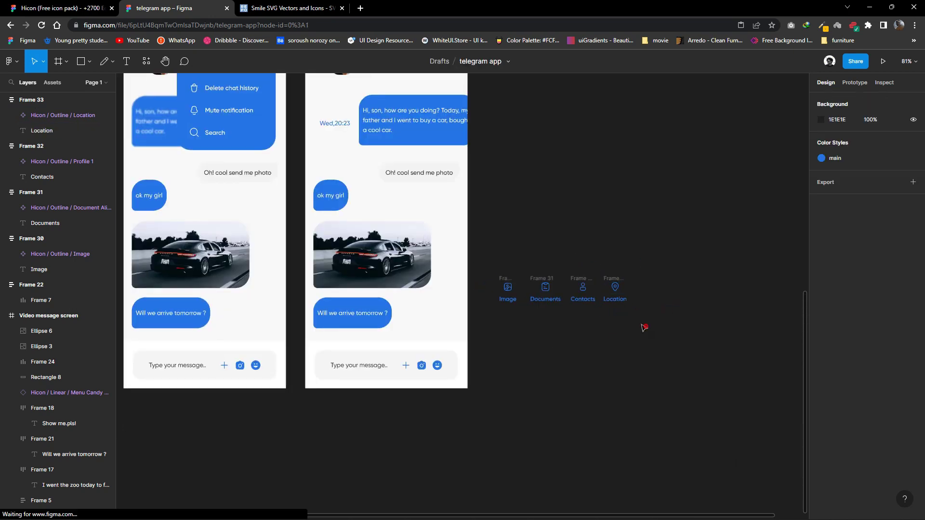
pyautogui.moveTo(648, 330); pyautogui.dragTo(497, 264)
pyautogui.click(912, 225)
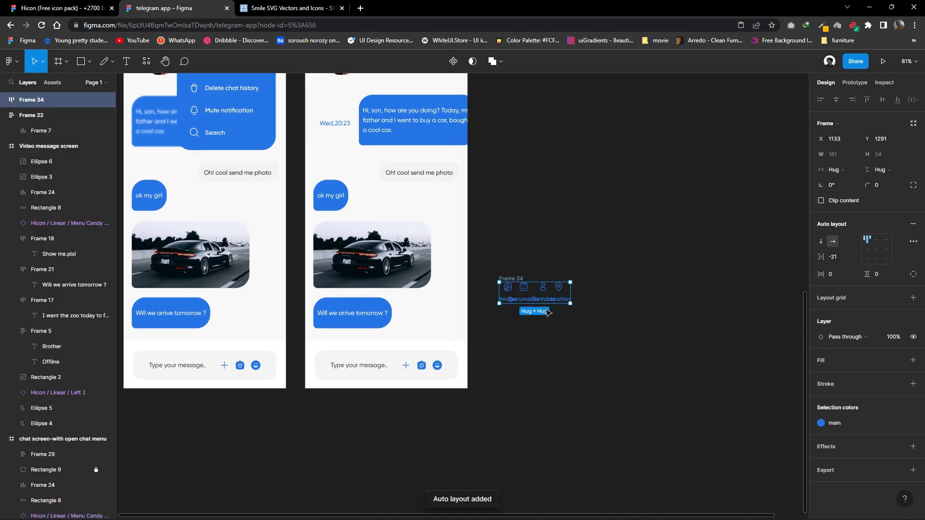
pyautogui.press('Escape')
pyautogui.moveTo(516, 282); pyautogui.dragTo(365, 311)
# Place the row in the bottom bar, deleting the message placeholder and Frame 23.
pyautogui.scroll(-1, 365, 312)
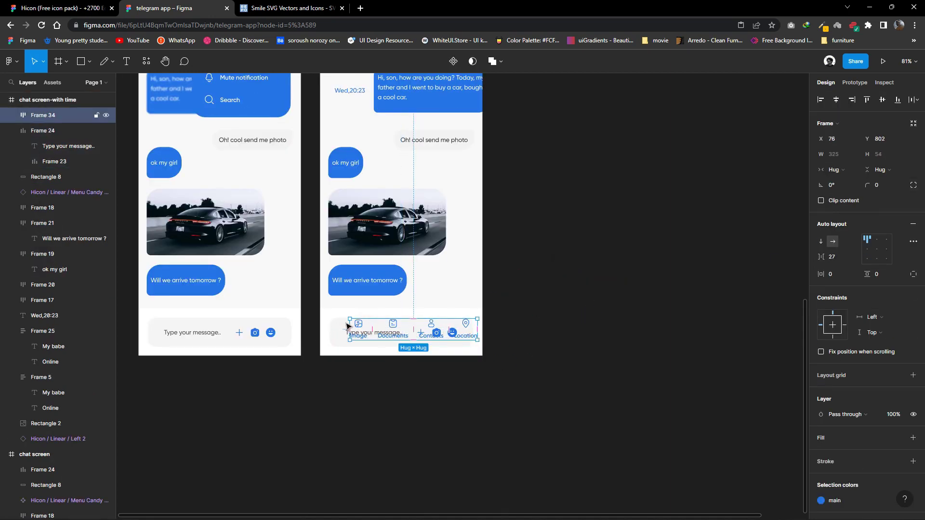
pyautogui.moveTo(38, 140); pyautogui.dragTo(38, 140)
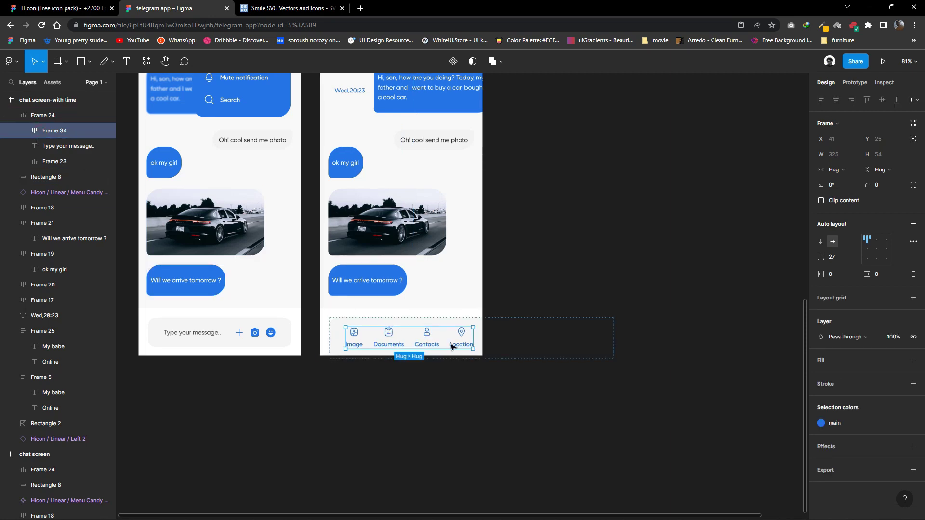
pyautogui.click(46, 147)
pyautogui.press('Delete')
pyautogui.click(45, 162)
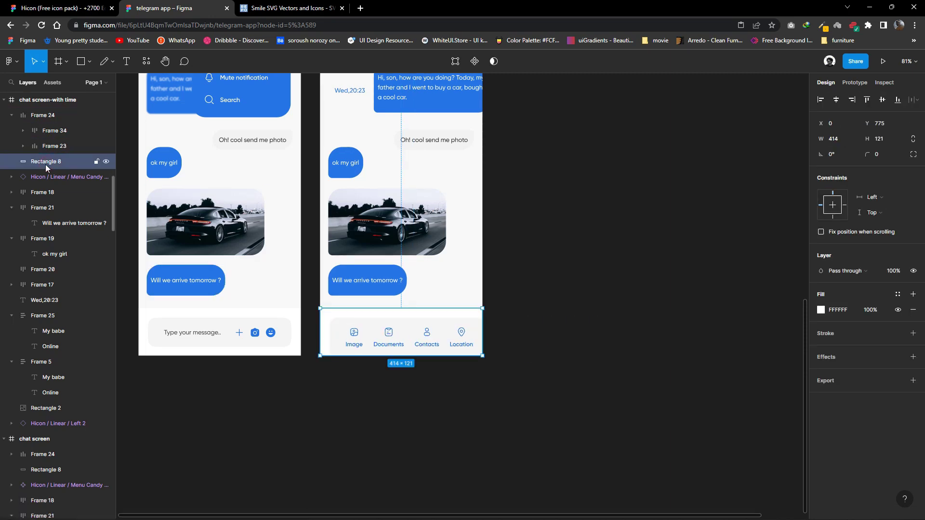
pyautogui.press('Delete')
pyautogui.hotkey('ctrl', 'z')
pyautogui.click(53, 147)
pyautogui.press('Delete')
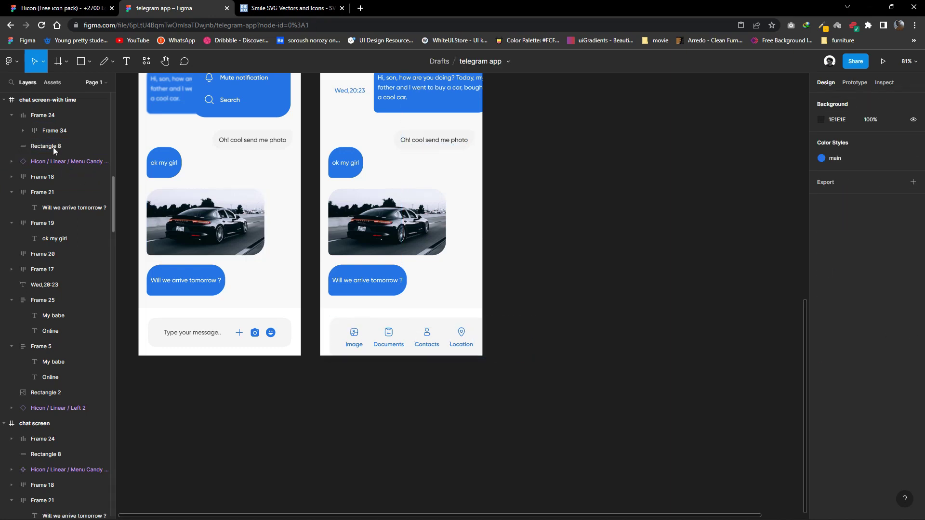
# Set the bottom bar's item spacing to 34 and side padding to 17.
pyautogui.scroll(3, 491, 350)
pyautogui.click(477, 343)
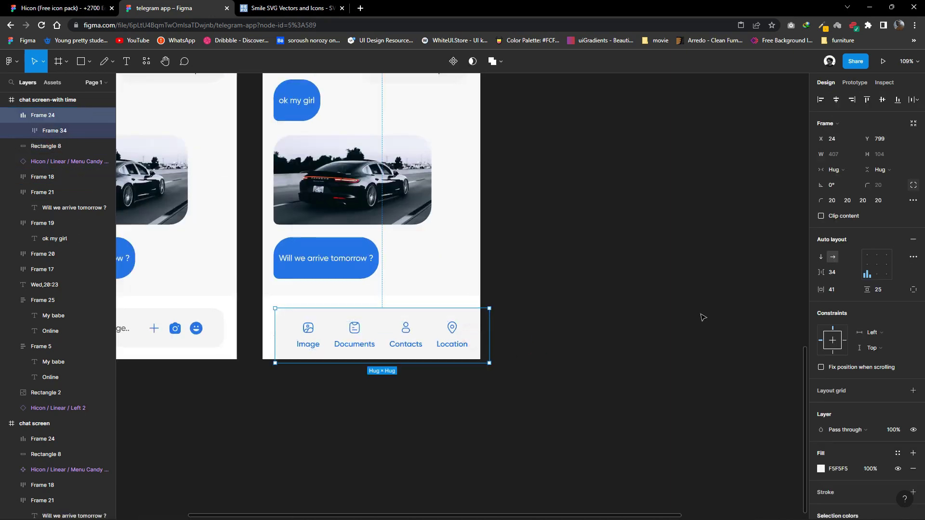
pyautogui.click(836, 274)
pyautogui.press('Up')
pyautogui.press('Up')
pyautogui.press('Up')
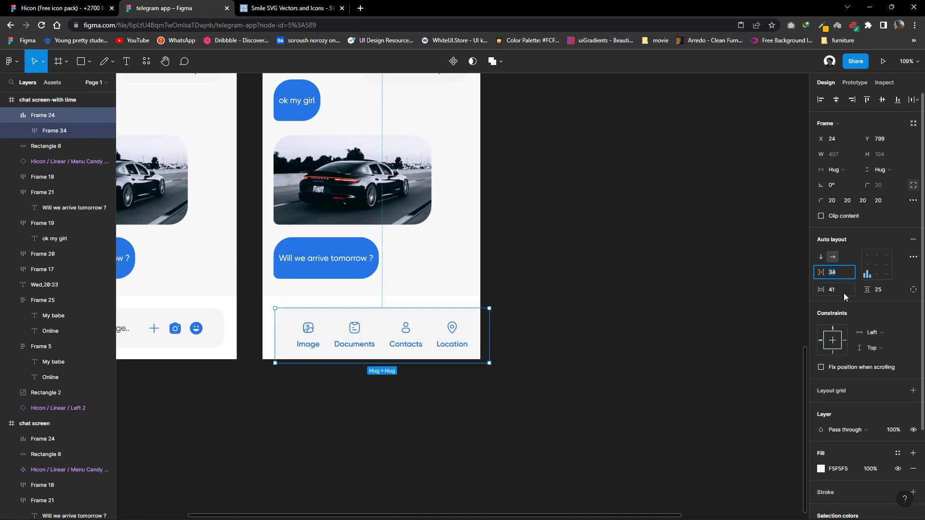
pyautogui.press('Tab')
pyautogui.press('Down')
pyautogui.press('Down')
pyautogui.press('Down')
pyautogui.press('Down')
pyautogui.press('Down')
pyautogui.press('Down')
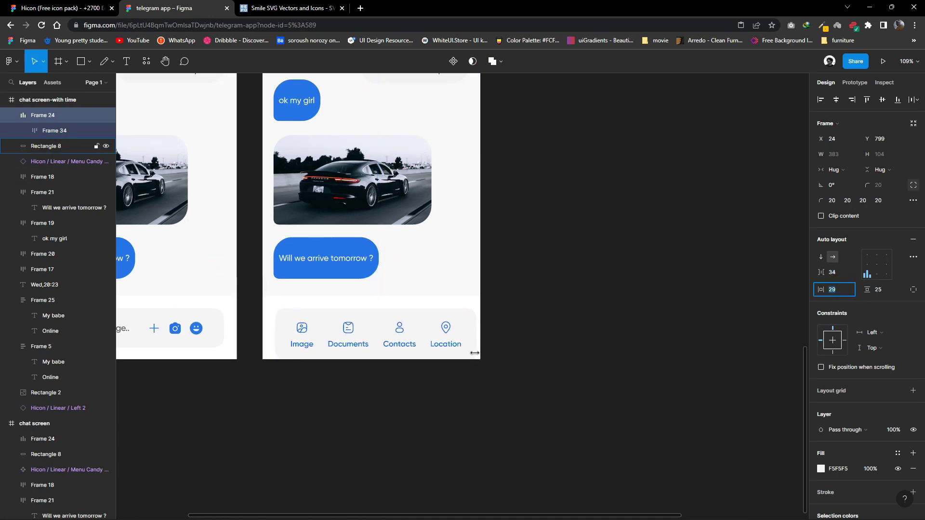
pyautogui.hotkey('shift', 'Down')
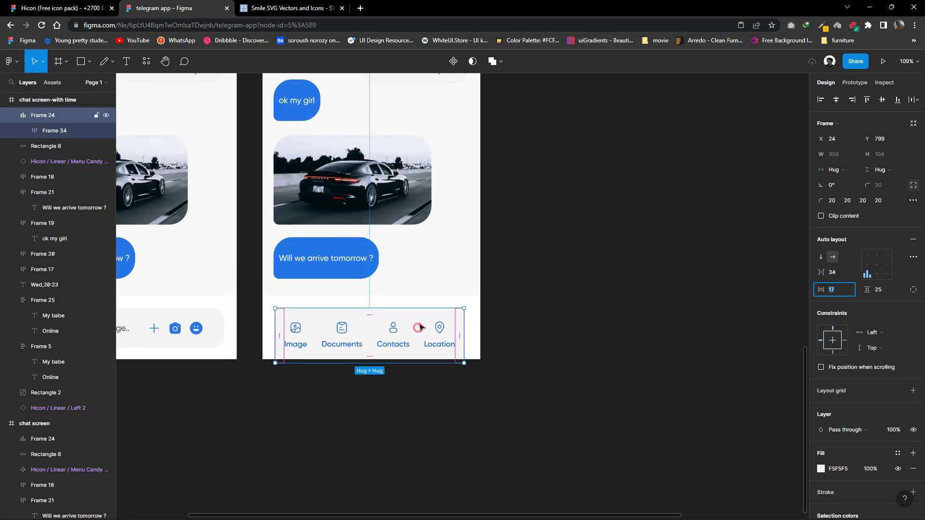
pyautogui.moveTo(419, 331); pyautogui.dragTo(420, 323)
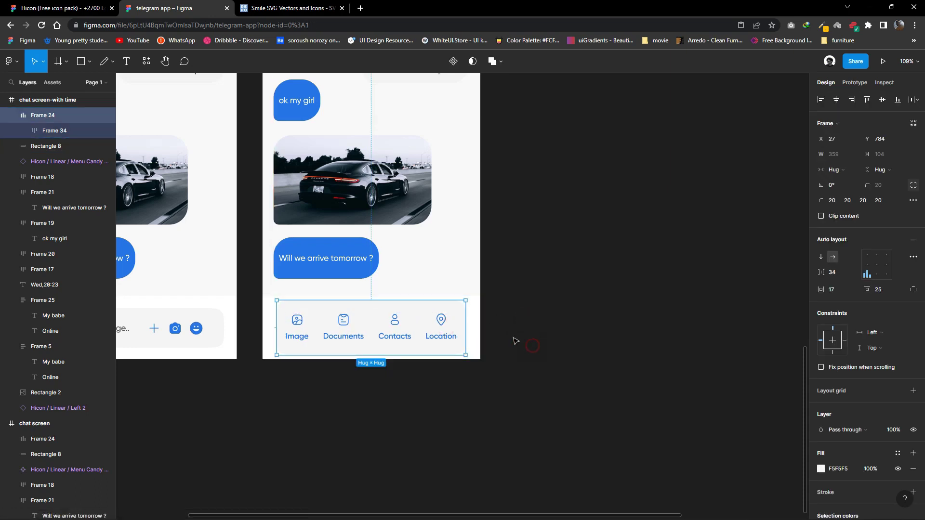
# Move the bar's white background rectangle down slightly.
pyautogui.click(515, 341)
pyautogui.click(475, 331)
pyautogui.moveTo(470, 333); pyautogui.dragTo(467, 350)
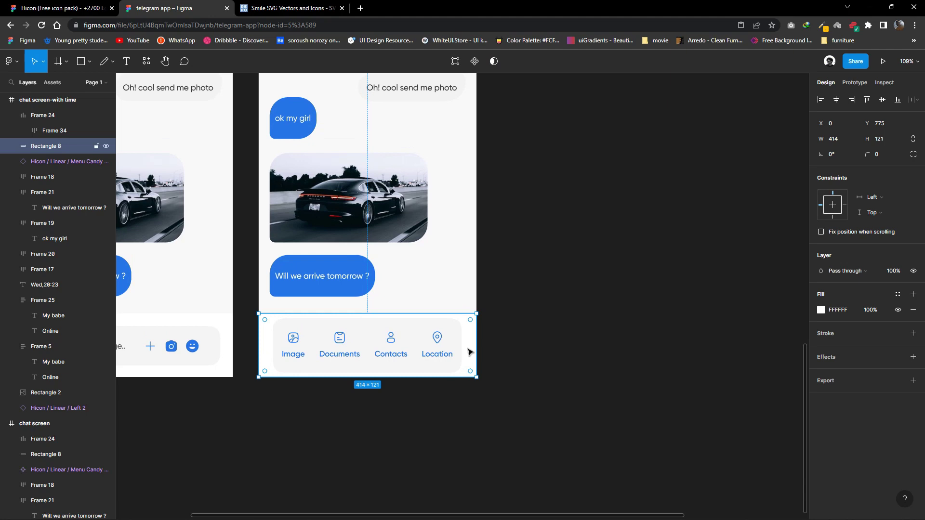
pyautogui.click(484, 352)
pyautogui.scroll(1, 447, 350)
pyautogui.scroll(1, 447, 351)
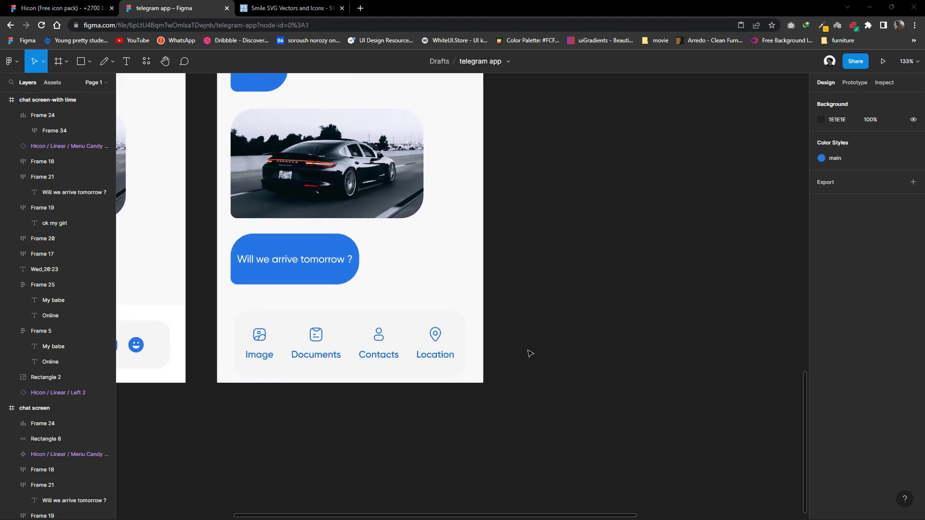
# Turn off automatic spacing on the bottom bar frame and ungroup it.
pyautogui.click(462, 340)
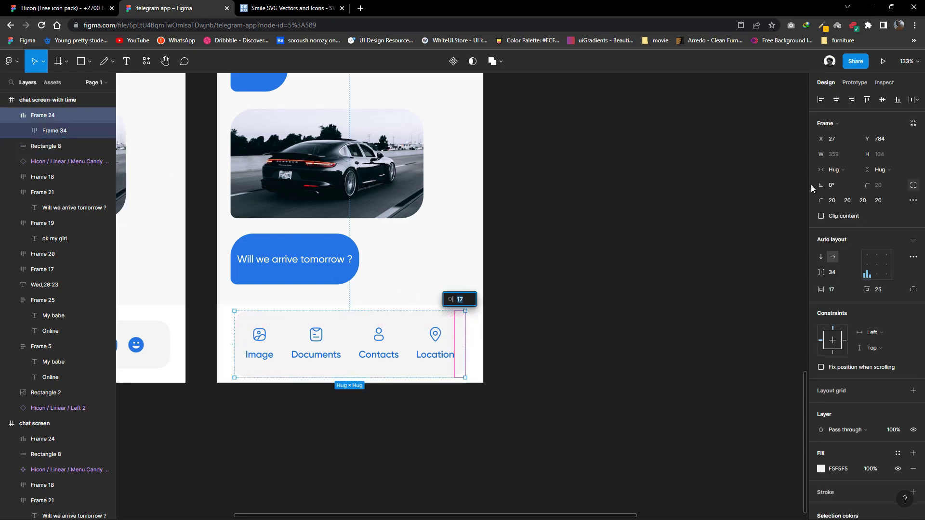
pyautogui.click(911, 240)
pyautogui.rightClick(428, 200)
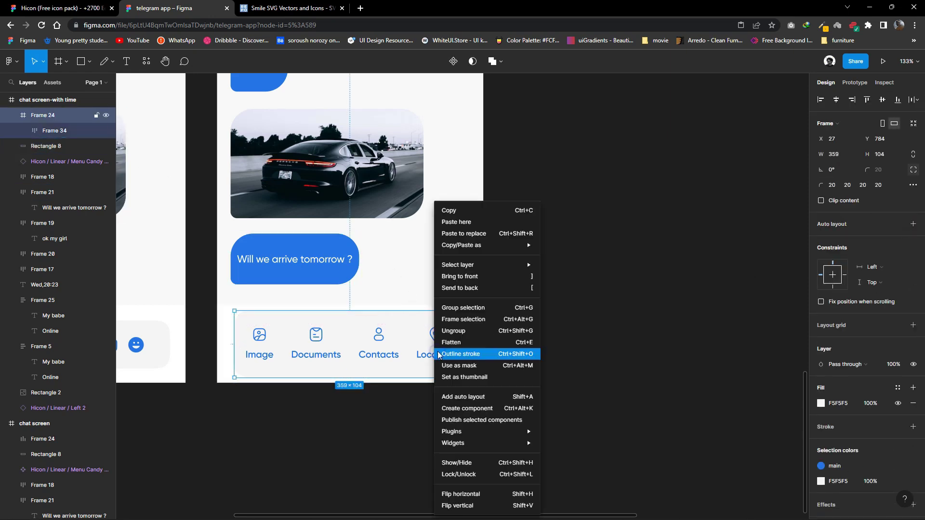
pyautogui.click(457, 330)
# Nudge the attachment row one pixel right to centre it.
pyautogui.scroll(-4, 559, 322)
pyautogui.click(453, 373)
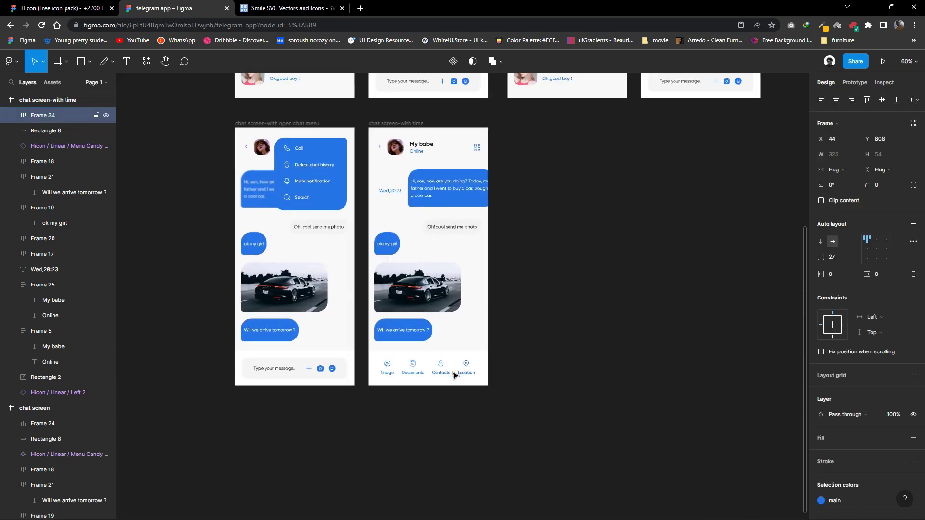
pyautogui.scroll(-3, 469, 351)
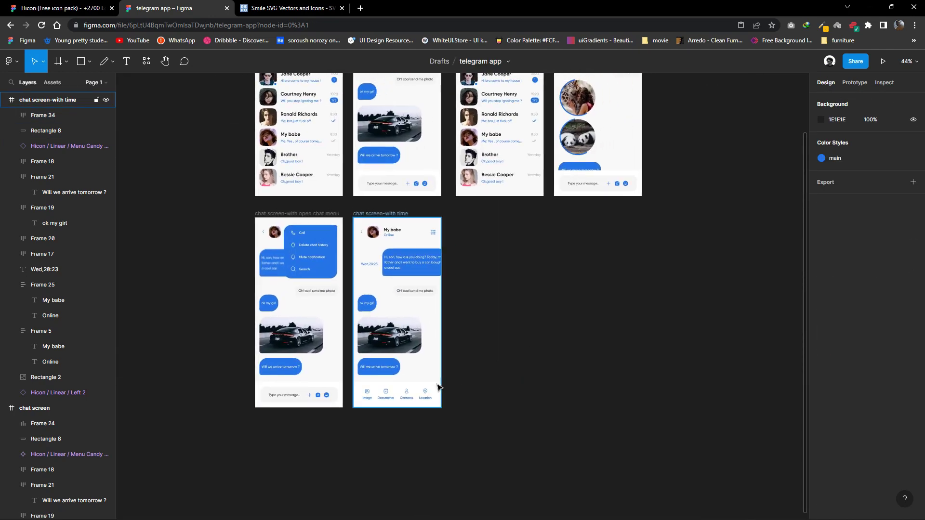
pyautogui.scroll(4, 372, 374)
pyautogui.scroll(2, 438, 402)
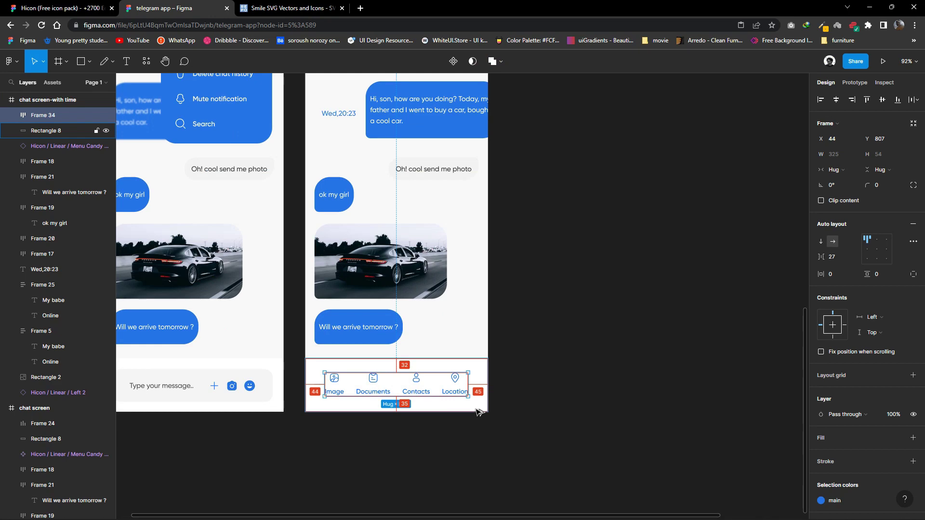
pyautogui.press('Right')
pyautogui.scroll(-5, 481, 410)
pyautogui.scroll(4, 548, 378)
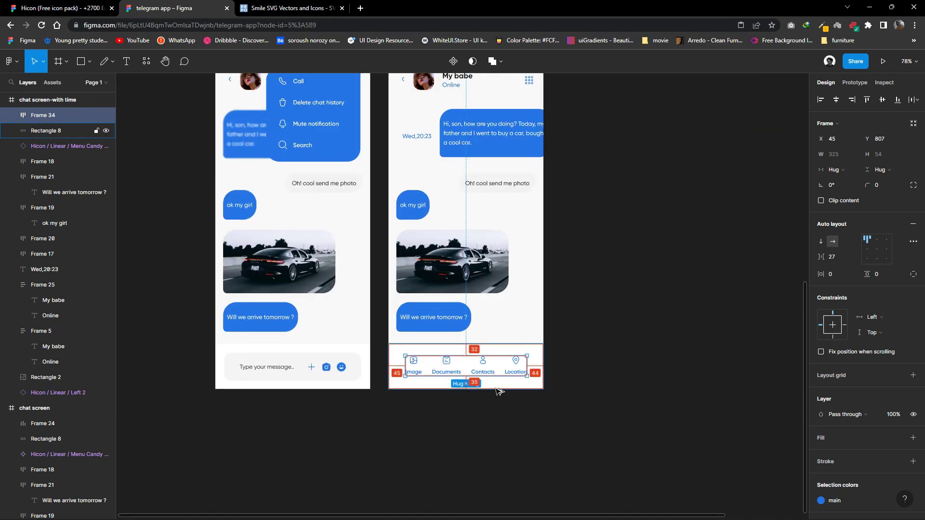
# Duplicate the chat screen-with time frame to its right.
pyautogui.click(613, 330)
pyautogui.scroll(-3, 502, 342)
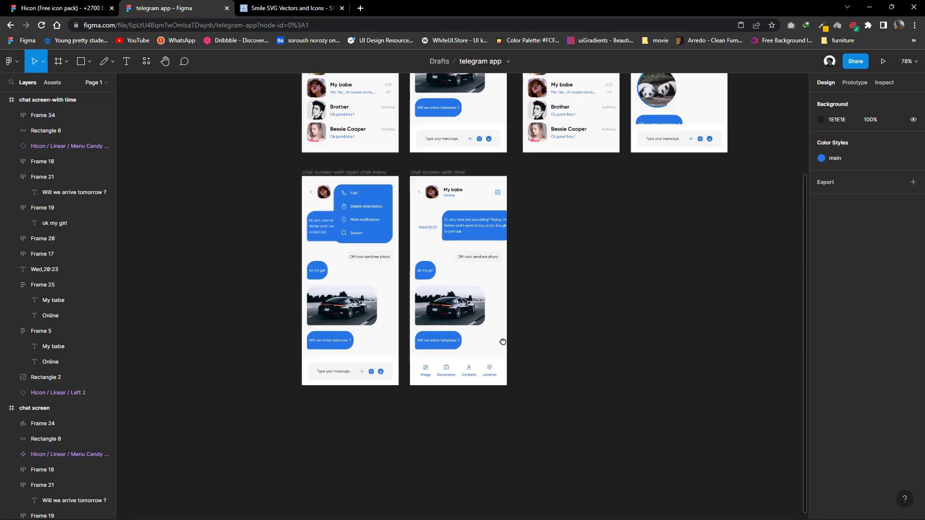
pyautogui.scroll(1, 496, 314)
pyautogui.hscroll(2, 496, 314)
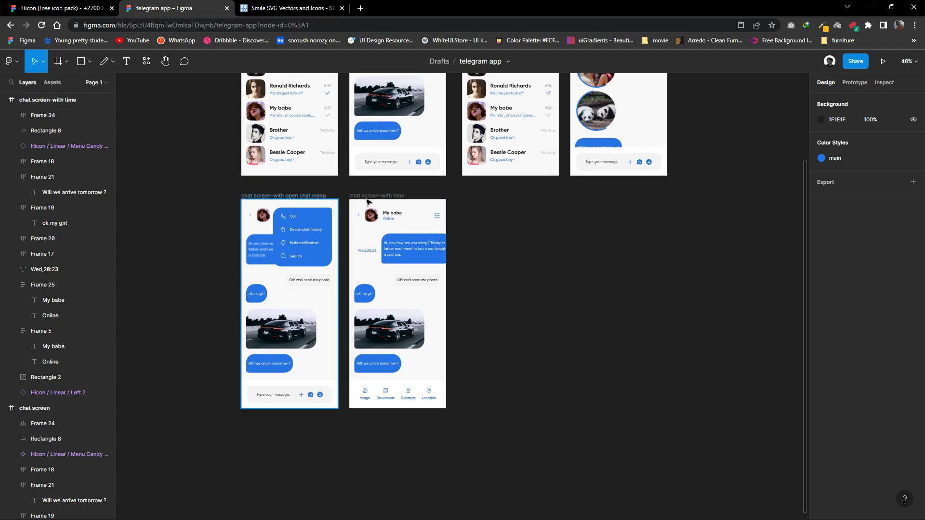
pyautogui.moveTo(367, 201); pyautogui.dragTo(474, 201)
pyautogui.scroll(3, 475, 202)
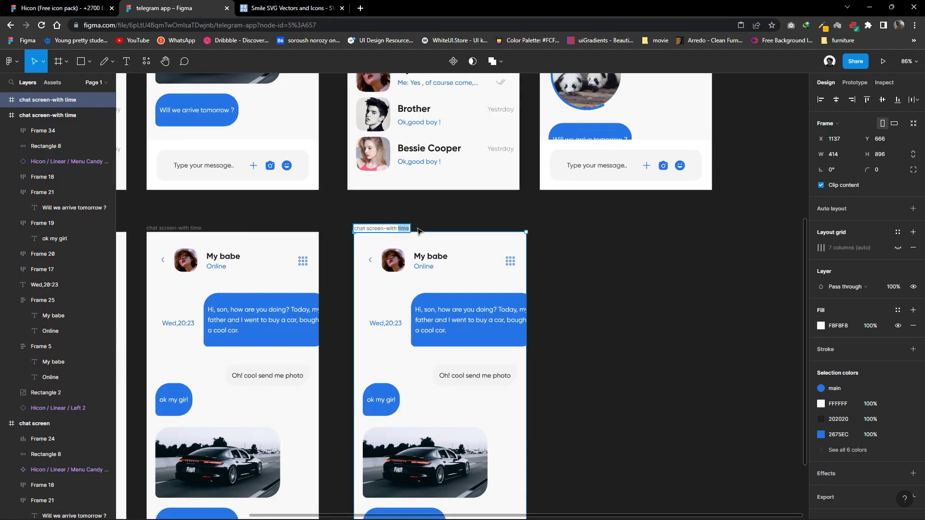
# Rename the copied frame to 'chat screen-with choice'.
pyautogui.write('choic')
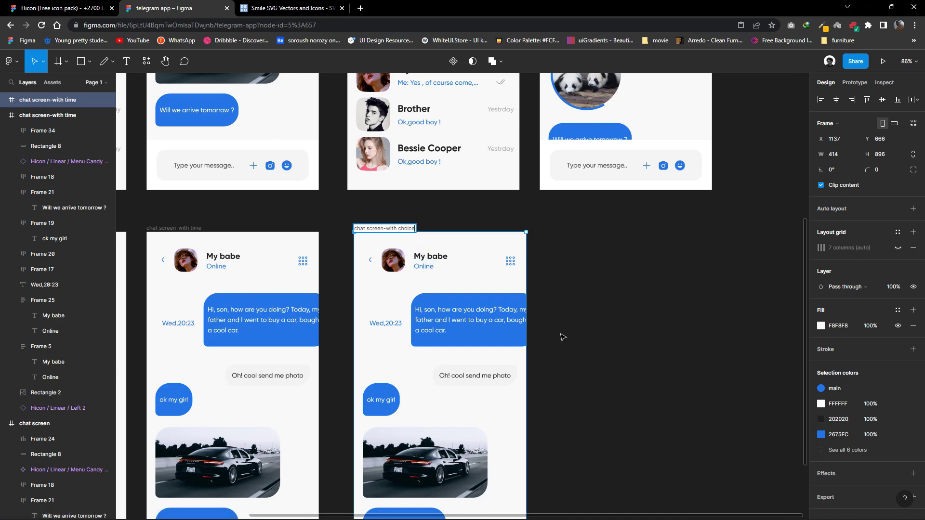
pyautogui.click(563, 336)
pyautogui.scroll(-5, 554, 347)
# Draw a white 414×488 panel over the lower half with 35 top corner radii.
pyautogui.click(89, 62)
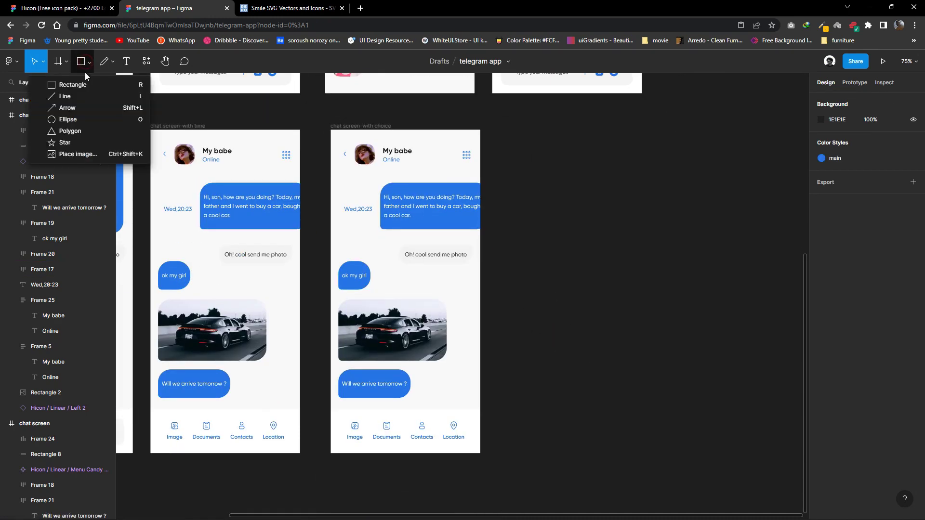
pyautogui.click(72, 74)
pyautogui.moveTo(331, 278); pyautogui.dragTo(481, 455)
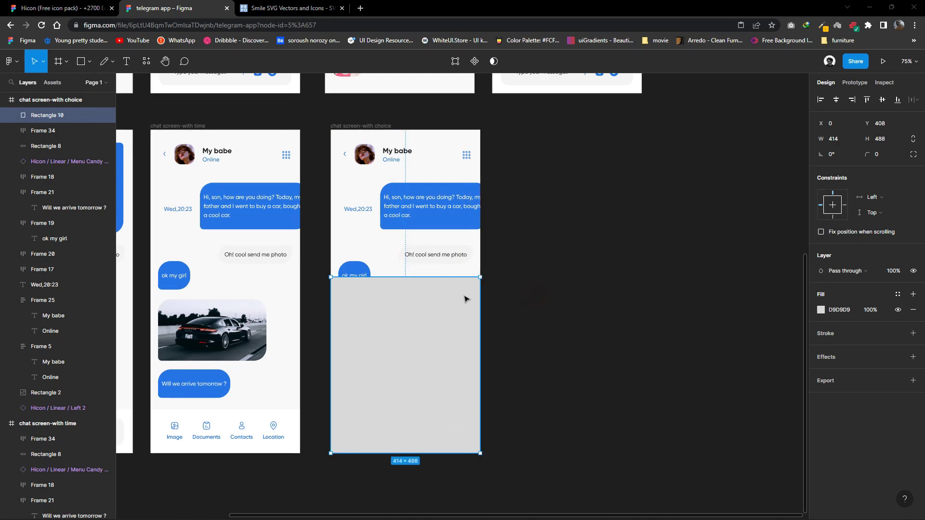
pyautogui.click(913, 155)
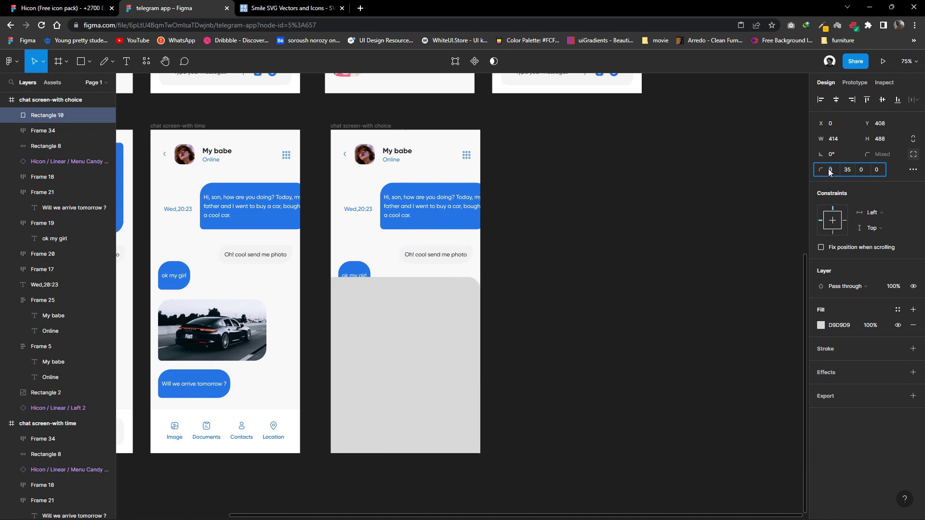
pyautogui.scroll(-1, 530, 314)
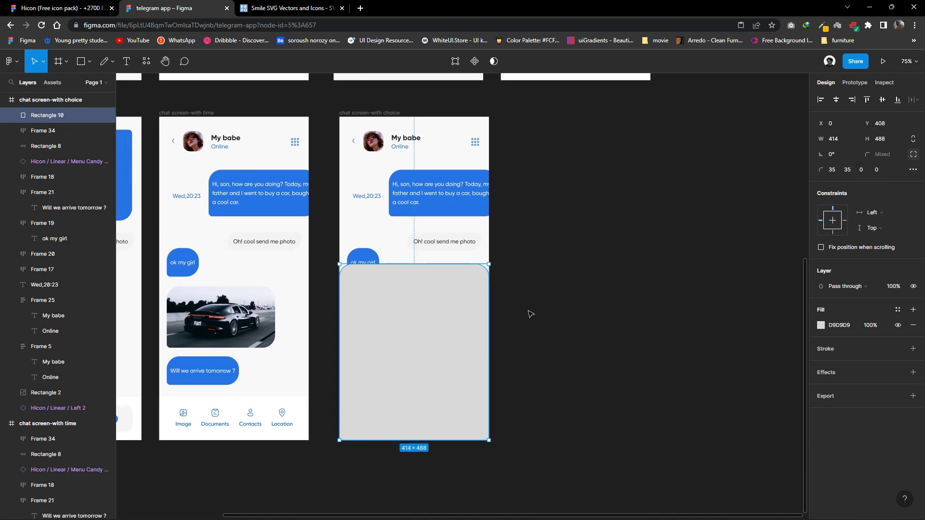
pyautogui.click(818, 331)
pyautogui.moveTo(694, 296); pyautogui.dragTo(683, 279)
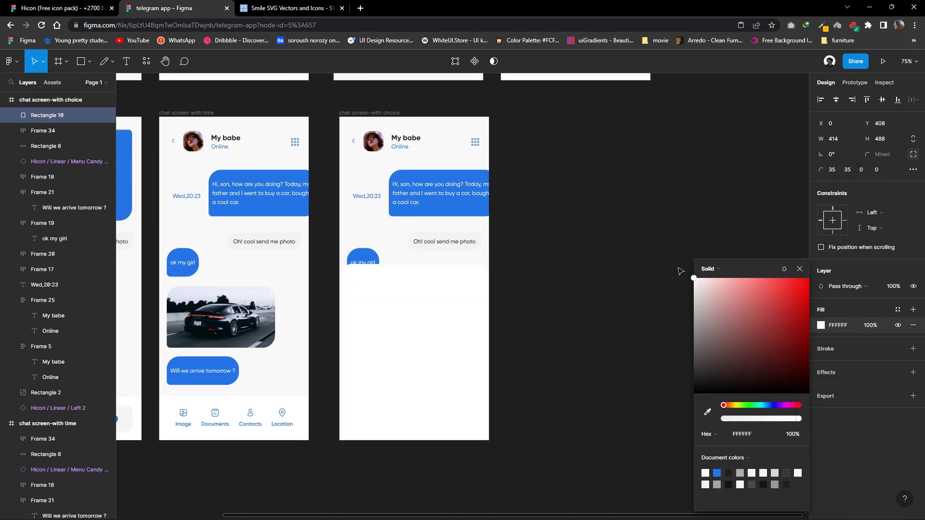
pyautogui.click(592, 288)
pyautogui.scroll(2, 426, 254)
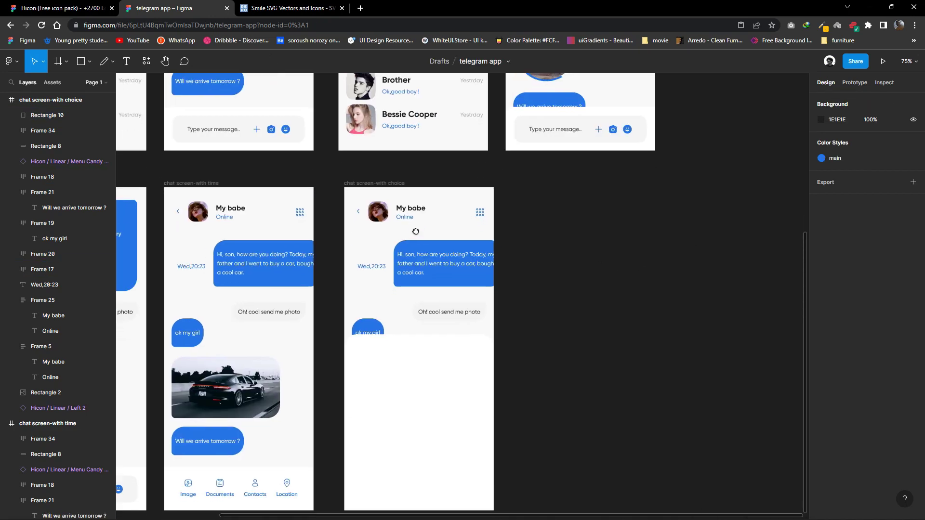
# Copy the My babe name text onto the panel and edit its wording for the title.
pyautogui.click(410, 198)
pyautogui.rightClick(378, 343)
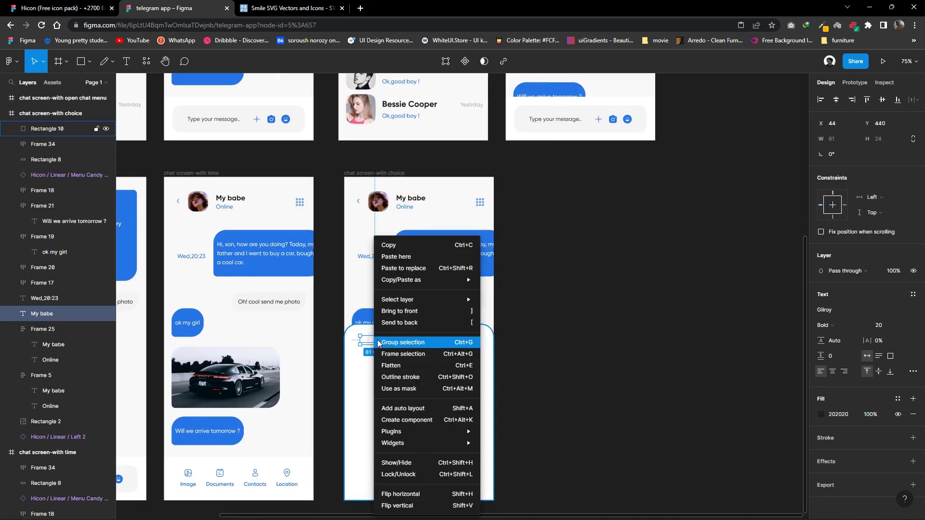
pyautogui.press('Escape')
pyautogui.doubleClick(380, 340)
pyautogui.write('Image')
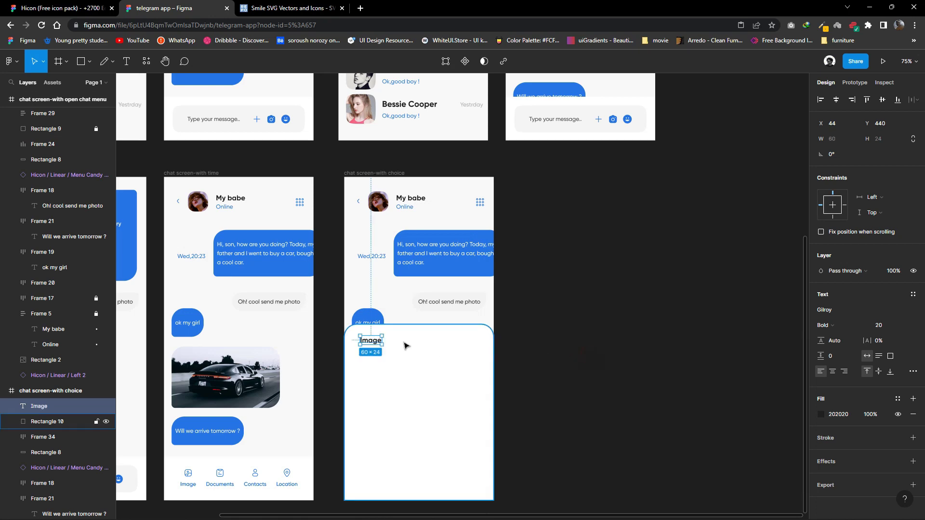
pyautogui.hotkey('ctrl', 'Tab')
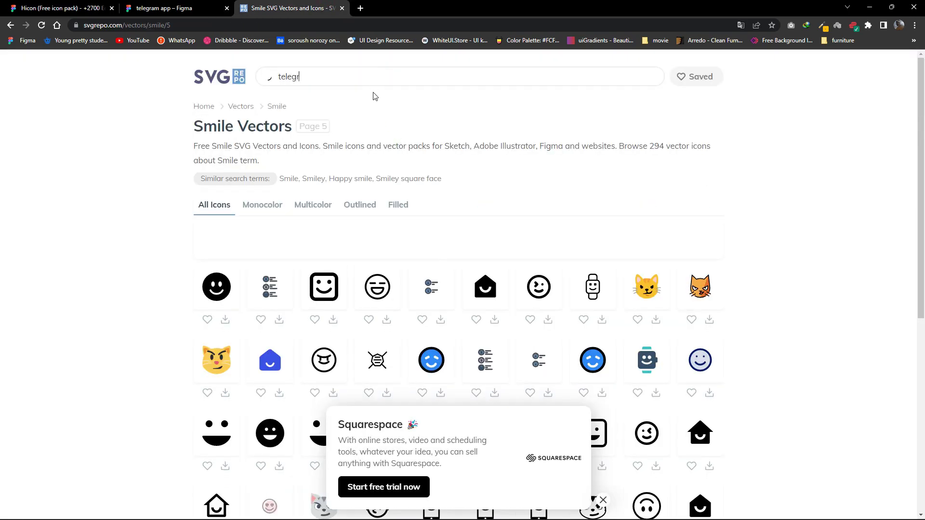
pyautogui.hotkey('ctrl', 'Tab')
pyautogui.moveTo(256, 140); pyautogui.dragTo(447, 271)
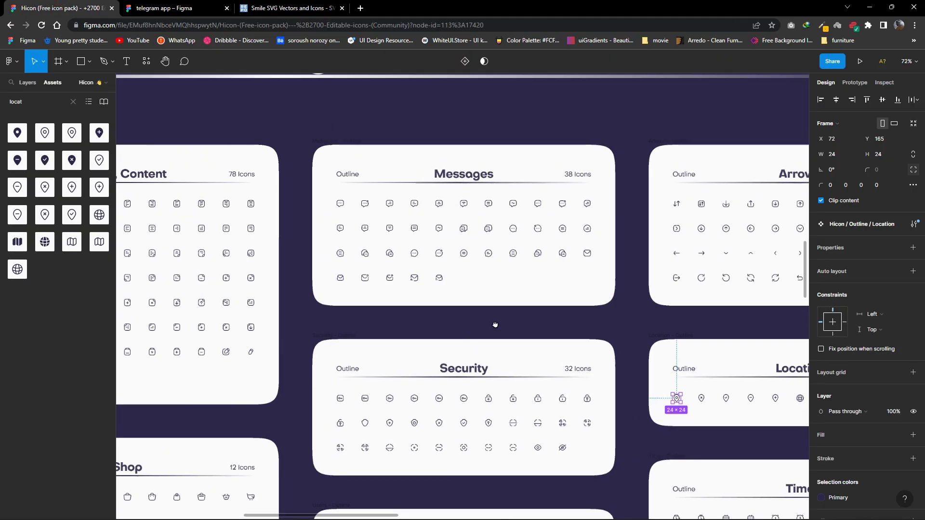
pyautogui.hscroll(-5, 447, 270)
pyautogui.scroll(3, 367, 320)
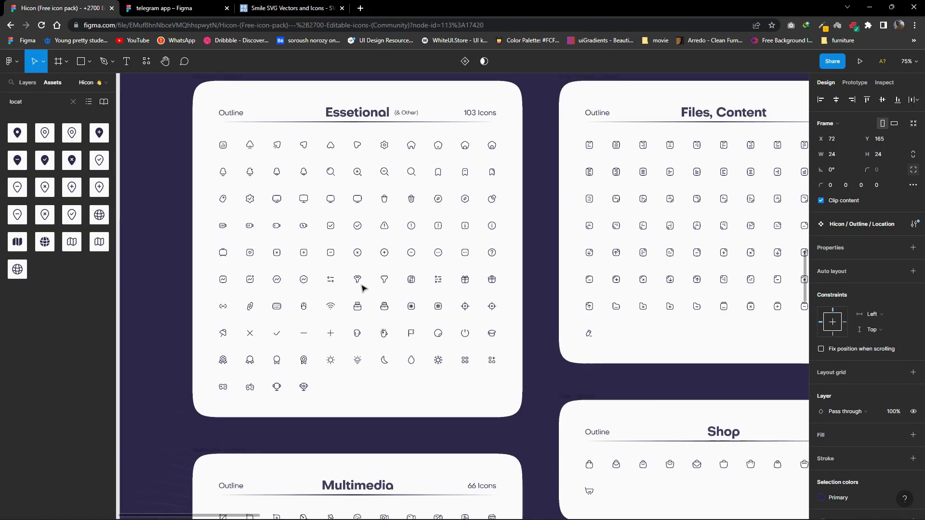
pyautogui.scroll(-5, 419, 366)
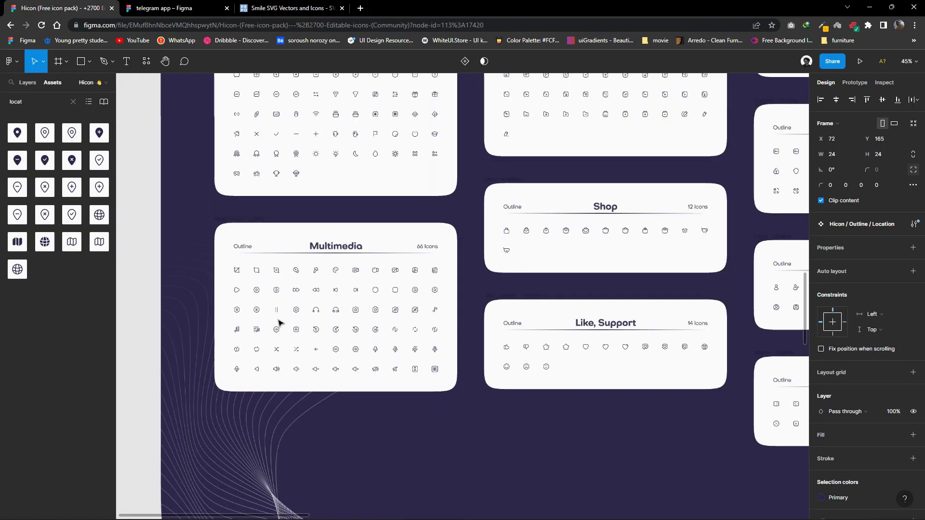
pyautogui.scroll(3, 278, 325)
pyautogui.scroll(-5, 268, 377)
pyautogui.hscroll(5, 313, 337)
pyautogui.scroll(-2, 337, 313)
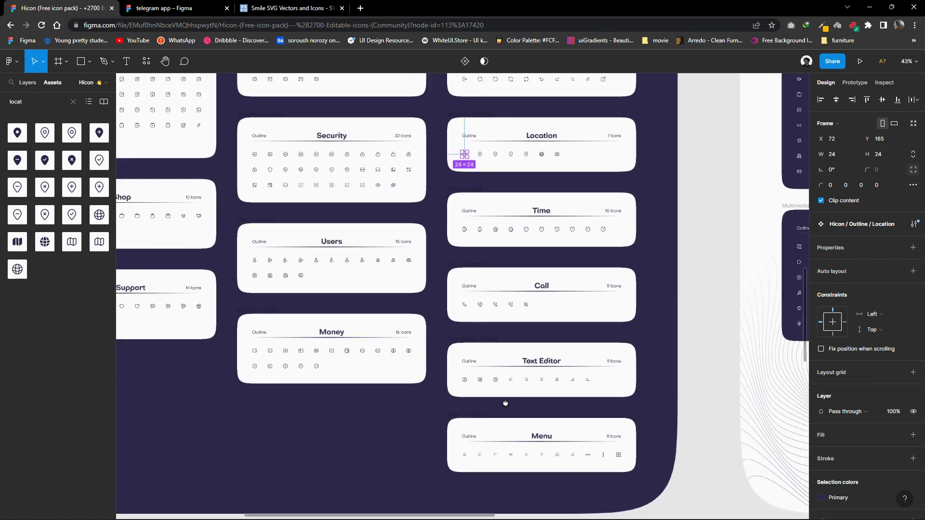
pyautogui.scroll(3, 354, 304)
pyautogui.hscroll(-3, 354, 304)
pyautogui.scroll(3, 414, 260)
pyautogui.scroll(2, 456, 355)
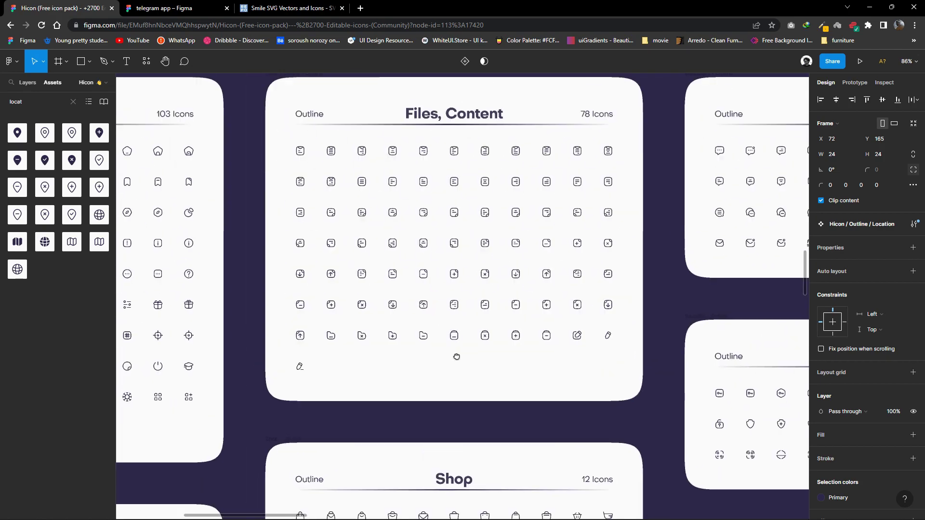
pyautogui.hscroll(-3, 418, 342)
pyautogui.scroll(2, 419, 342)
# Search SVG Repo for 'telegram' and save telegram-svgrepo-com.svg to the Desktop.
pyautogui.click(289, 9)
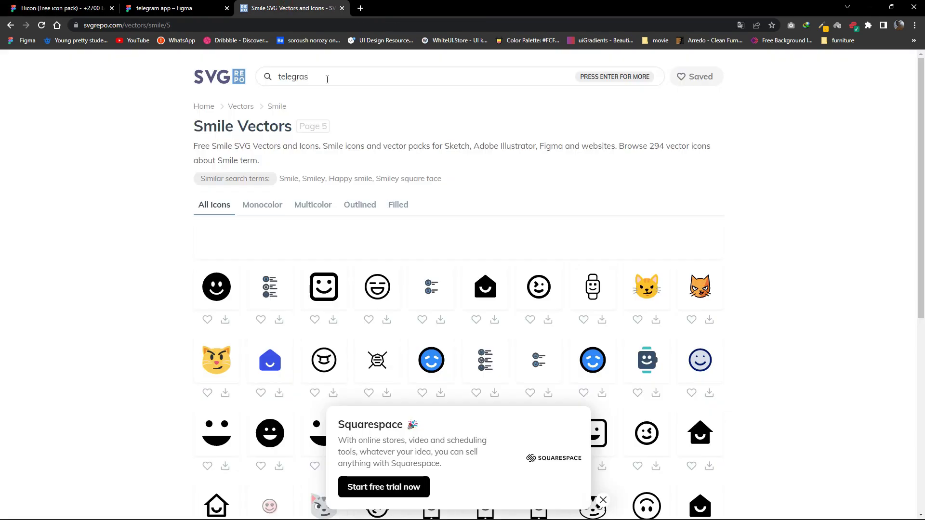
pyautogui.press('Return')
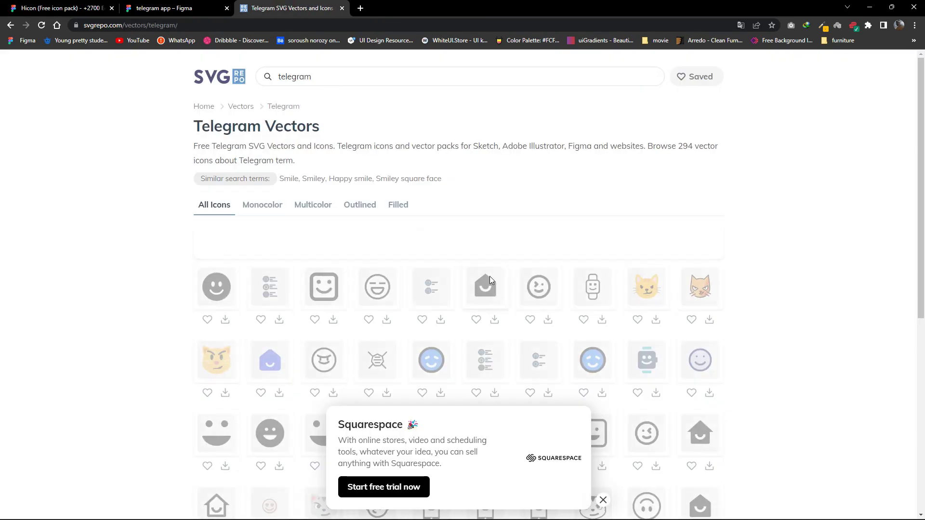
pyautogui.scroll(-3, 420, 318)
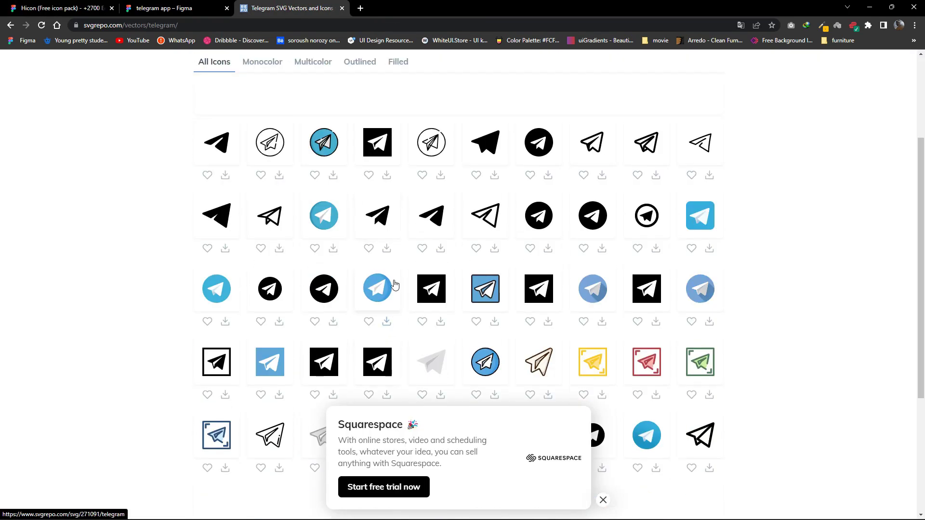
pyautogui.click(387, 249)
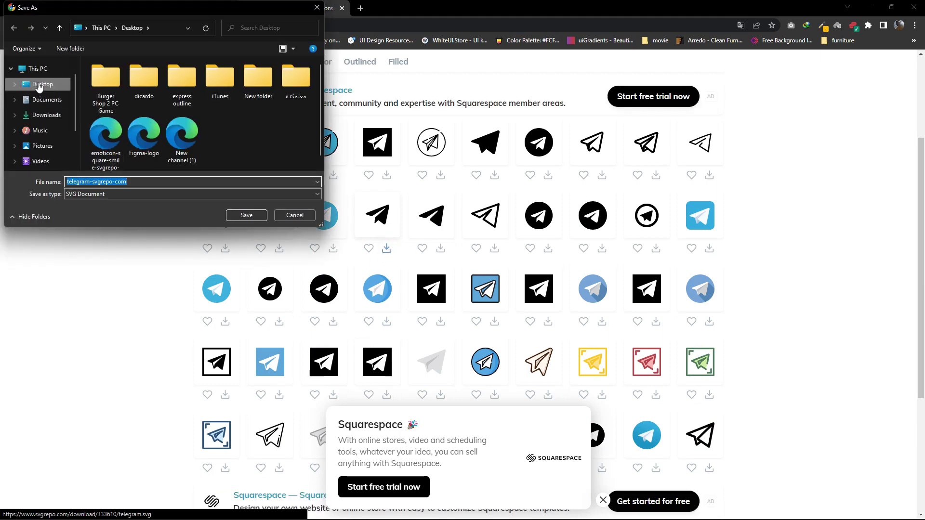
pyautogui.click(238, 213)
pyautogui.hotkey('ctrl', 'shift', 'Tab')
pyautogui.hotkey('ctrl', 'shift', 'Tab')
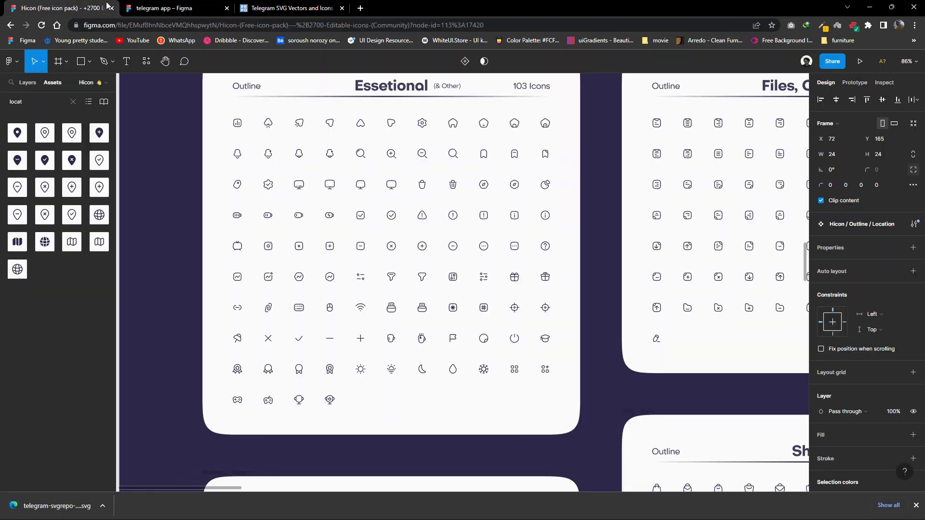
pyautogui.press('super+Down')
# Import the downloaded telegram SVG into the design and move it onto the white panel.
pyautogui.click(445, 65)
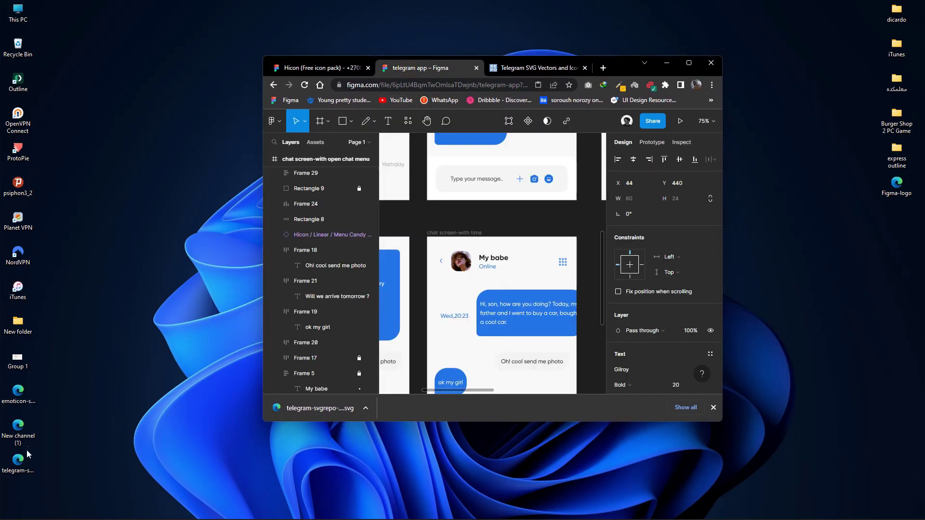
pyautogui.moveTo(28, 454); pyautogui.dragTo(562, 224)
pyautogui.click(689, 63)
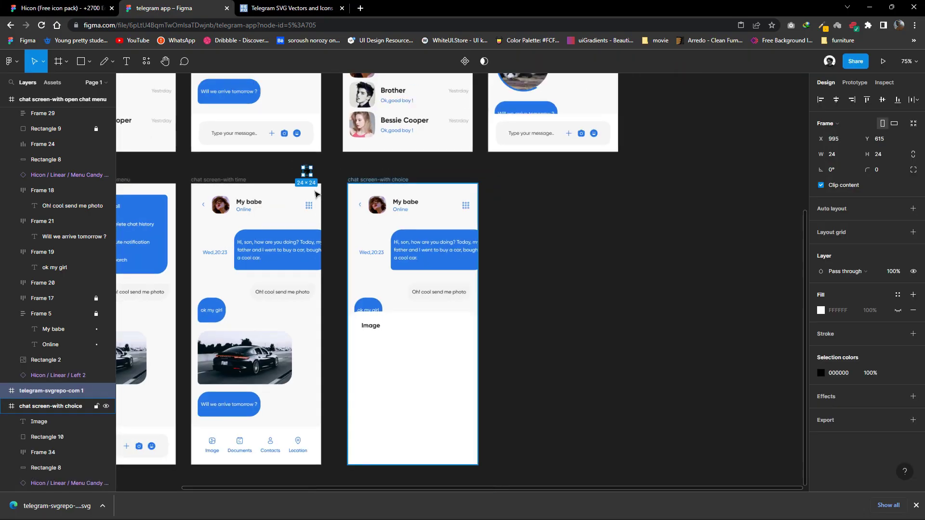
pyautogui.moveTo(307, 171)
pyautogui.mouseDown()
pyautogui.moveTo(458, 325)
pyautogui.moveTo(481, 314)
pyautogui.moveTo(466, 328)
pyautogui.mouseUp()
pyautogui.scroll(5, 458, 325)
# Colour the send icon main blue and level it with the title.
pyautogui.click(897, 451)
pyautogui.click(718, 473)
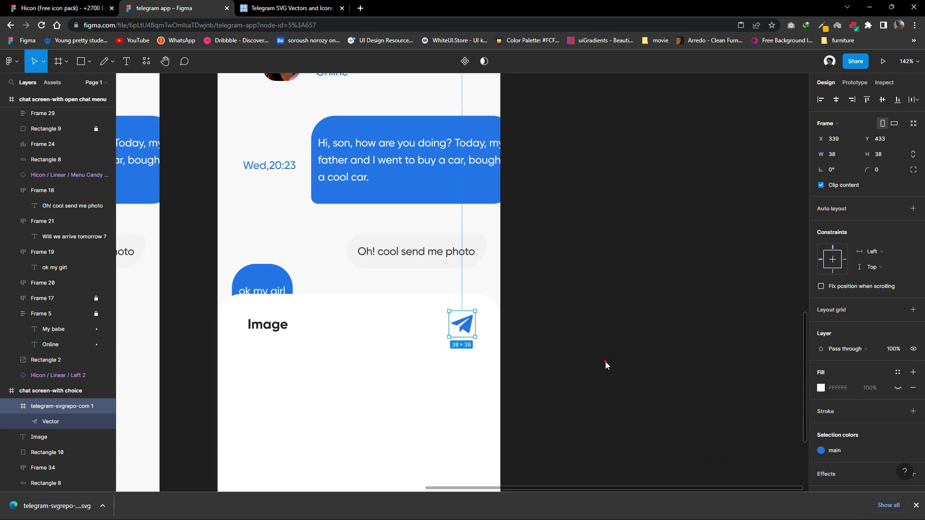
pyautogui.click(605, 363)
pyautogui.scroll(-2, 605, 363)
pyautogui.moveTo(480, 295); pyautogui.dragTo(481, 297)
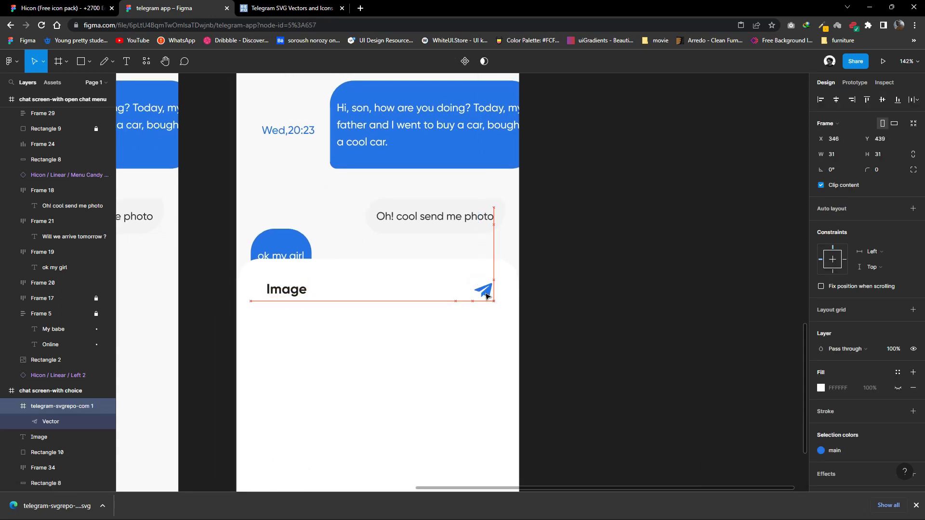
pyautogui.moveTo(487, 296); pyautogui.dragTo(486, 295)
# Check the send icon's spacing against the Image title text.
pyautogui.click(570, 261)
pyautogui.scroll(-2, 570, 261)
pyautogui.click(481, 233)
pyautogui.click(285, 232)
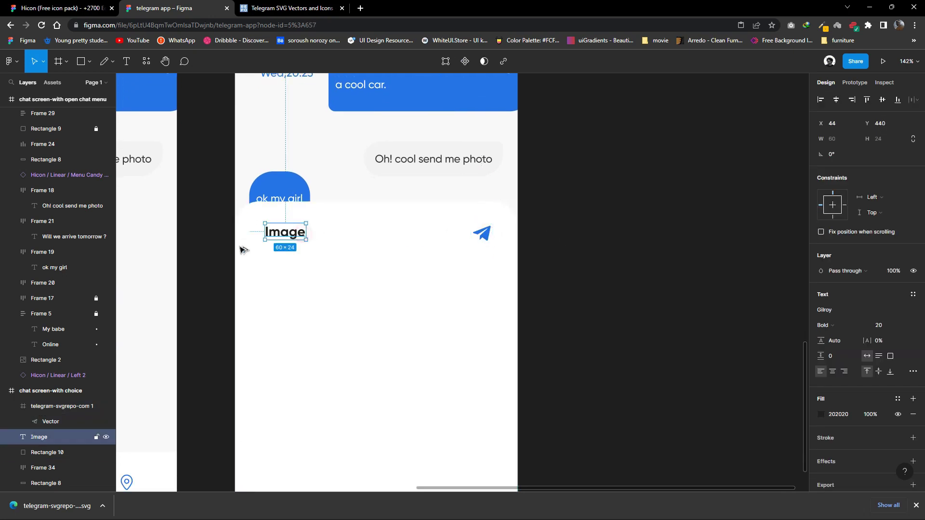
pyautogui.click(482, 233)
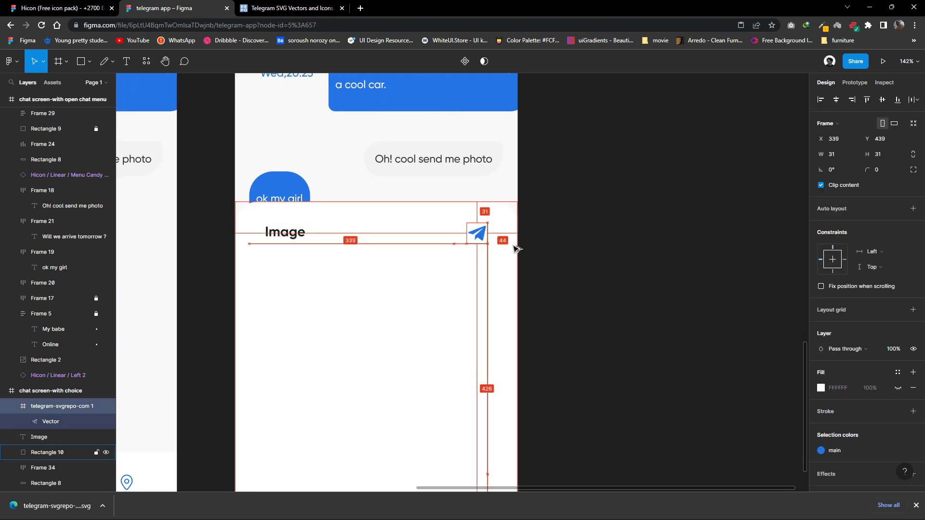
pyautogui.click(601, 281)
pyautogui.scroll(-2, 604, 286)
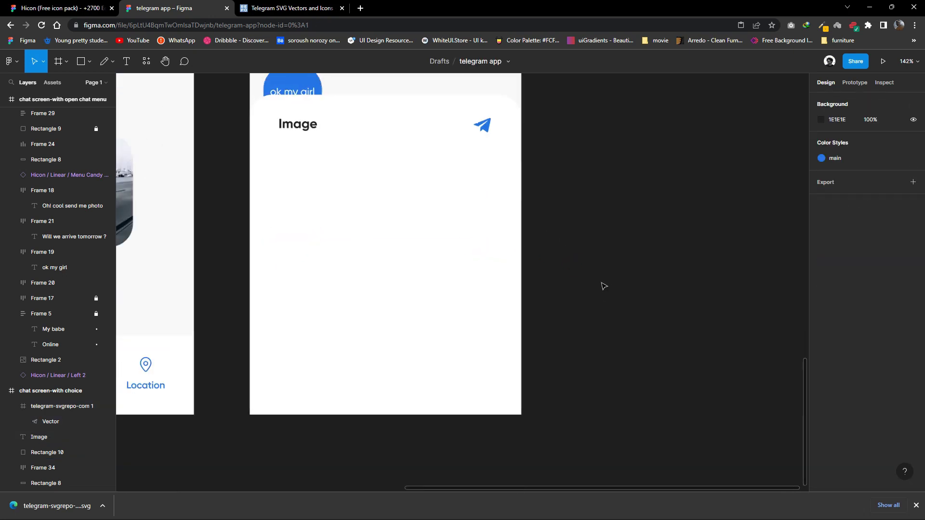
pyautogui.scroll(-5, 554, 323)
# Try a small square under the Image title, then remove it.
pyautogui.click(90, 61)
pyautogui.click(72, 82)
pyautogui.moveTo(403, 235); pyautogui.dragTo(422, 254)
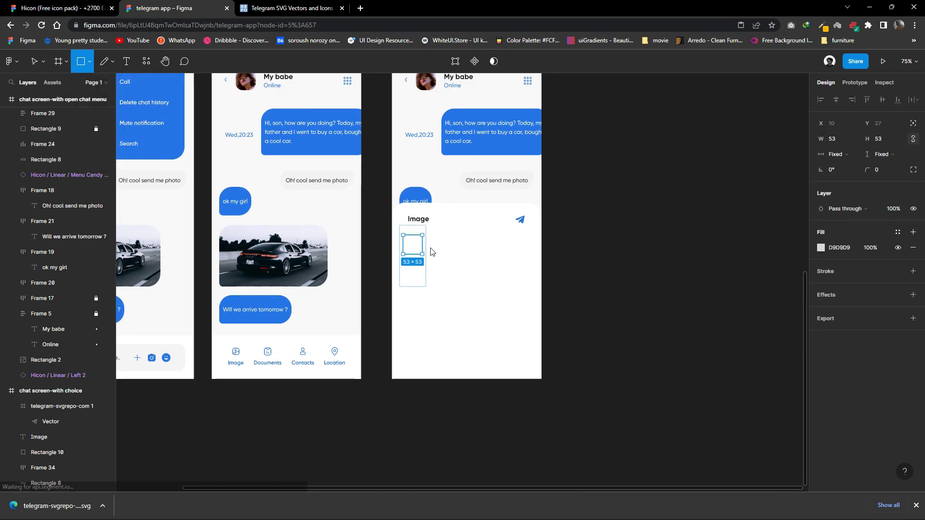
pyautogui.hotkey('ctrl', 'z')
pyautogui.hotkey('ctrl', 'shift', 'z')
pyautogui.press('Delete')
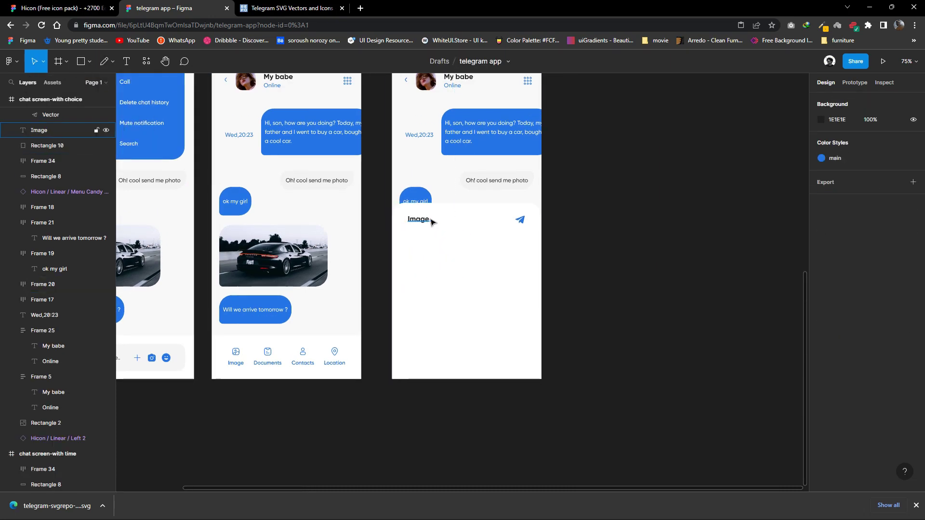
pyautogui.scroll(2, 432, 222)
pyautogui.click(89, 222)
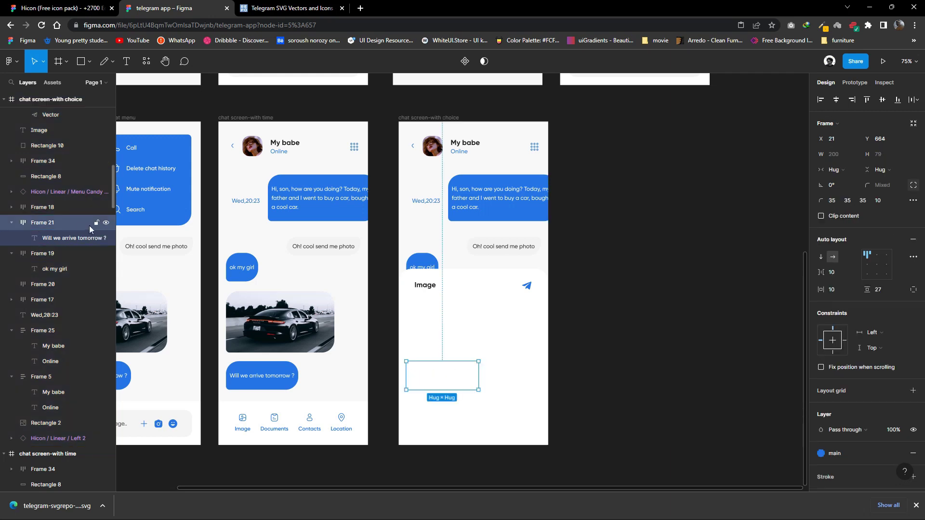
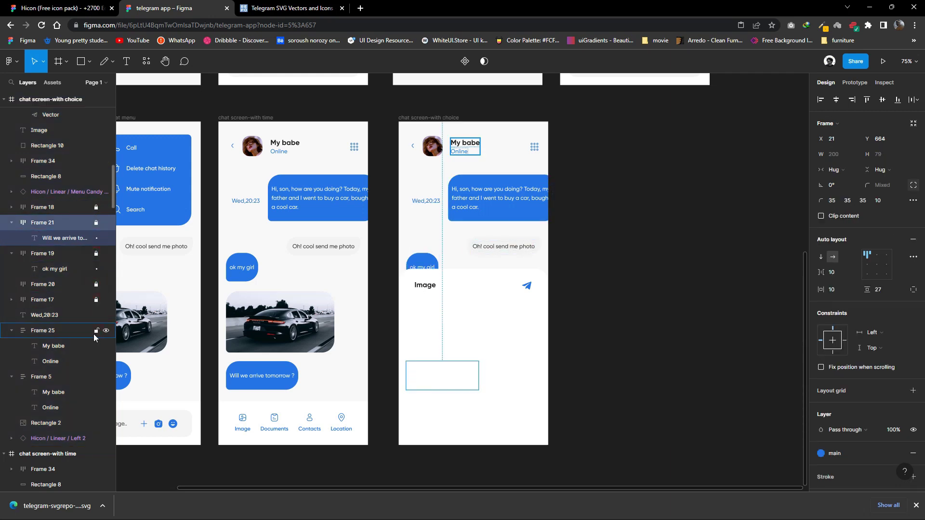
# Draw a grey 98×98 square below the Image heading and copy it into an evenly spaced row of three.
pyautogui.click(598, 333)
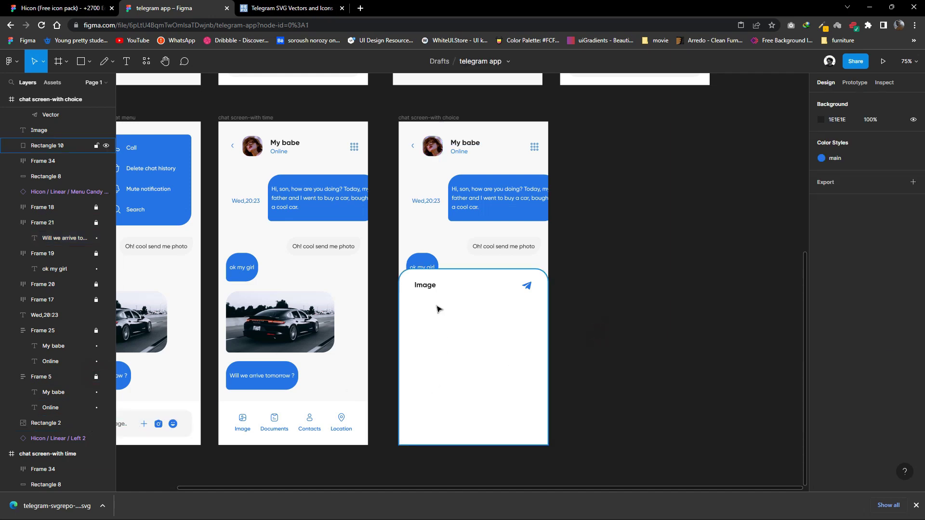
pyautogui.click(89, 61)
pyautogui.click(82, 82)
pyautogui.scroll(5, 413, 306)
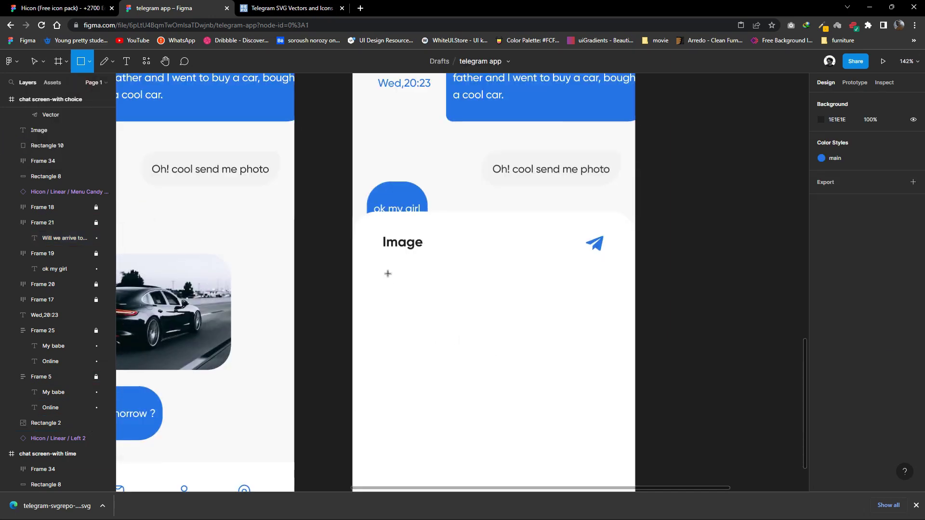
pyautogui.moveTo(382, 271)
pyautogui.mouseDown()
pyautogui.moveTo(464, 352)
pyautogui.moveTo(450, 338)
pyautogui.mouseUp()
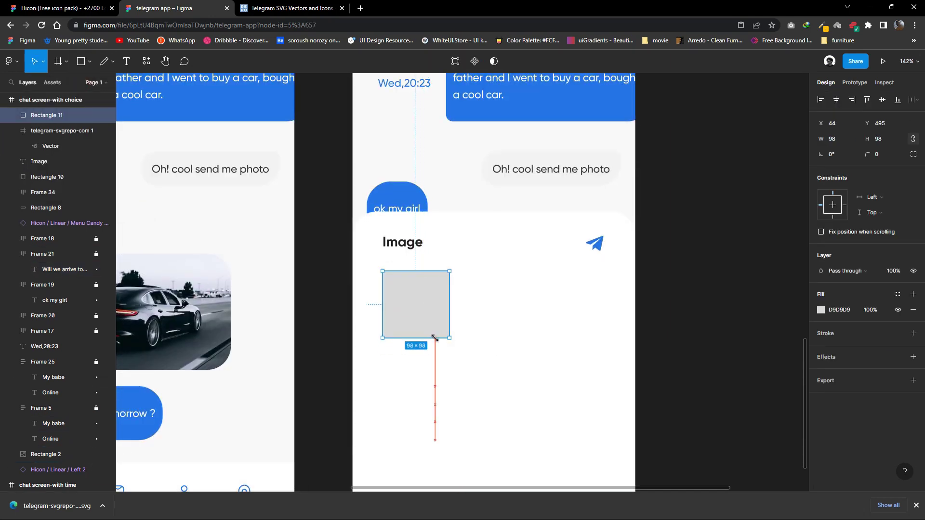
pyautogui.moveTo(416, 304)
pyautogui.mouseDown()
pyautogui.moveTo(490, 320)
pyautogui.moveTo(569, 319)
pyautogui.mouseUp()
pyautogui.moveTo(486, 310); pyautogui.dragTo(488, 314)
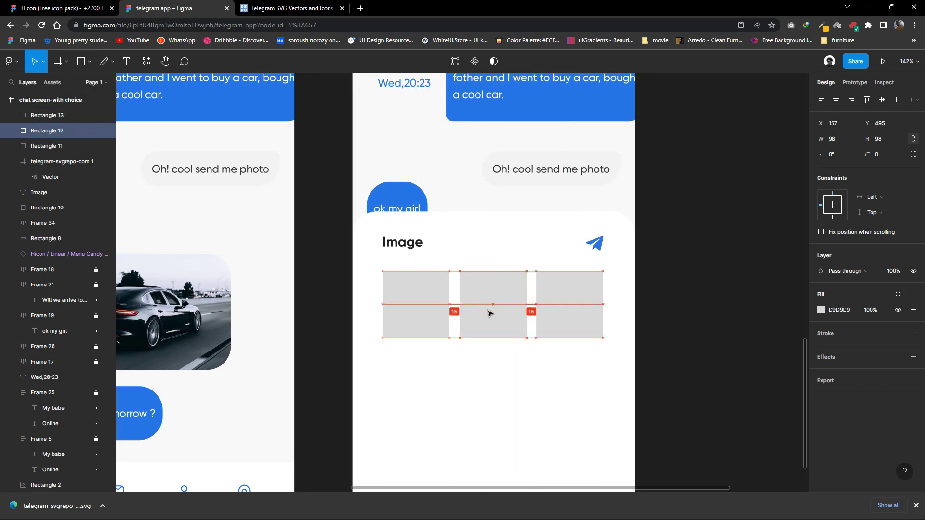
pyautogui.click(589, 314)
pyautogui.scroll(-2, 528, 303)
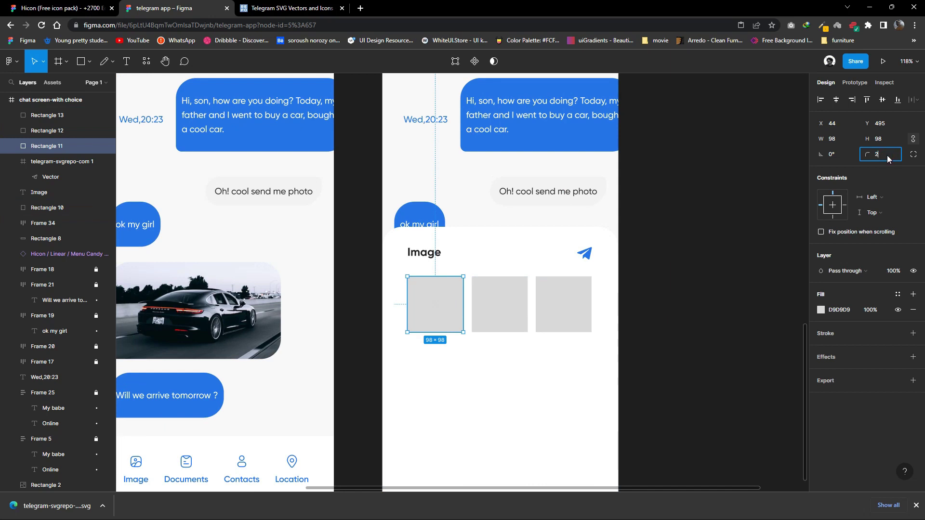
pyautogui.write('0')
# Round the corners of all three squares to a radius of 20.
pyautogui.click(525, 305)
pyautogui.click(880, 155)
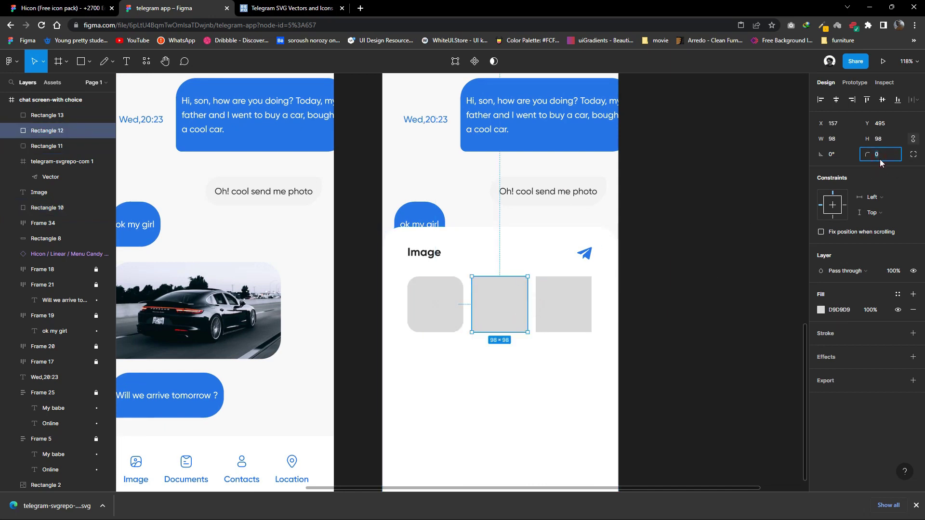
pyautogui.press('Return')
pyautogui.click(560, 329)
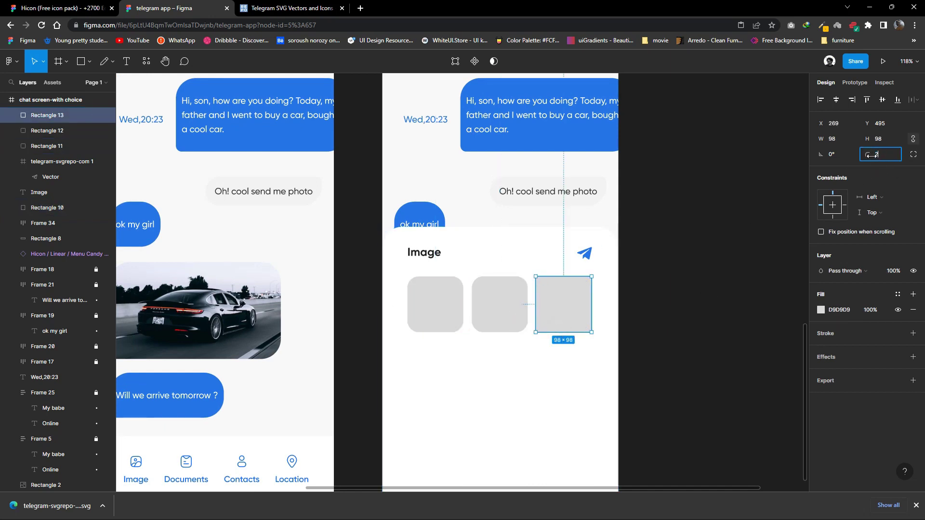
pyautogui.write('20')
pyautogui.click(913, 154)
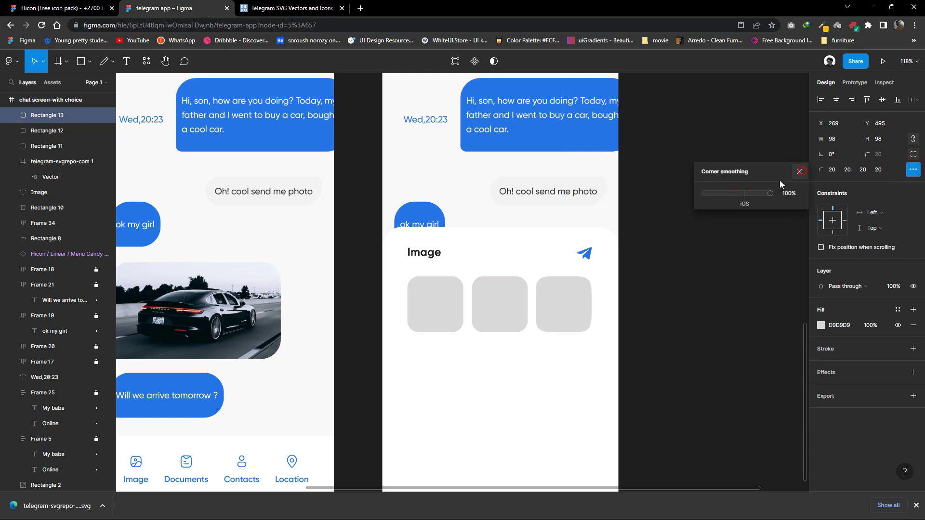
pyautogui.click(499, 305)
pyautogui.click(913, 154)
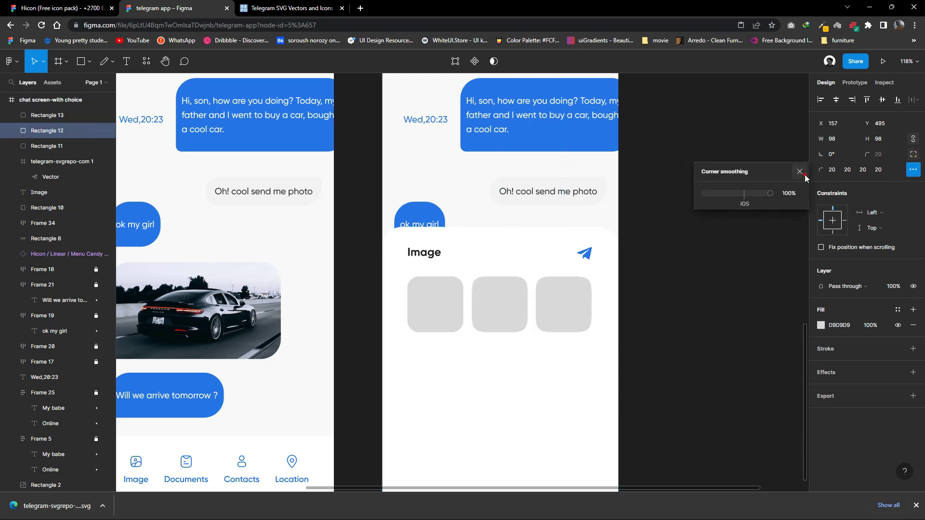
pyautogui.click(800, 172)
pyautogui.click(445, 306)
pyautogui.click(913, 154)
pyautogui.click(913, 169)
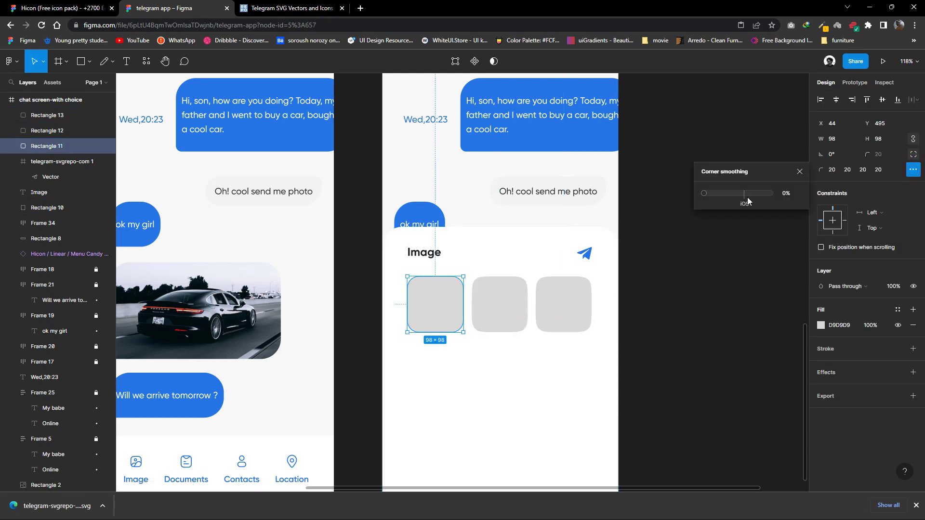
pyautogui.click(799, 172)
pyautogui.press('Escape')
# Duplicate the row of three rounded squares downward to make four rows.
pyautogui.scroll(-2, 603, 323)
pyautogui.scroll(-2, 602, 322)
pyautogui.click(95, 208)
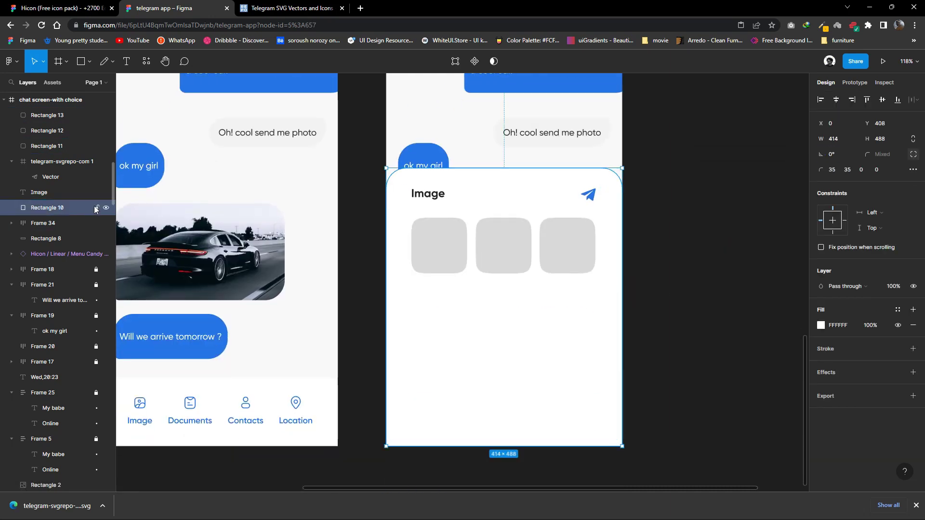
pyautogui.click(640, 299)
pyautogui.moveTo(640, 299)
pyautogui.mouseDown()
pyautogui.moveTo(440, 238)
pyautogui.moveTo(448, 309)
pyautogui.mouseUp()
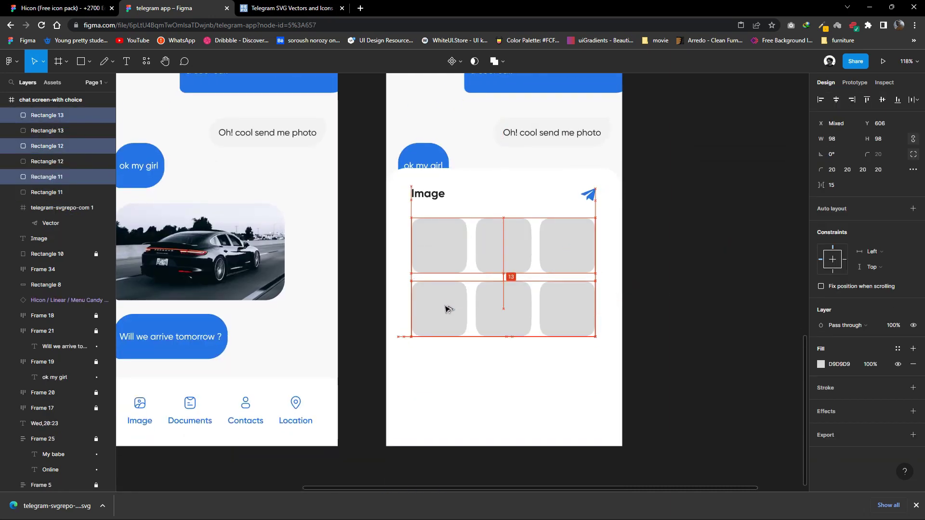
pyautogui.scroll(-1, 447, 307)
pyautogui.moveTo(448, 267); pyautogui.dragTo(449, 332)
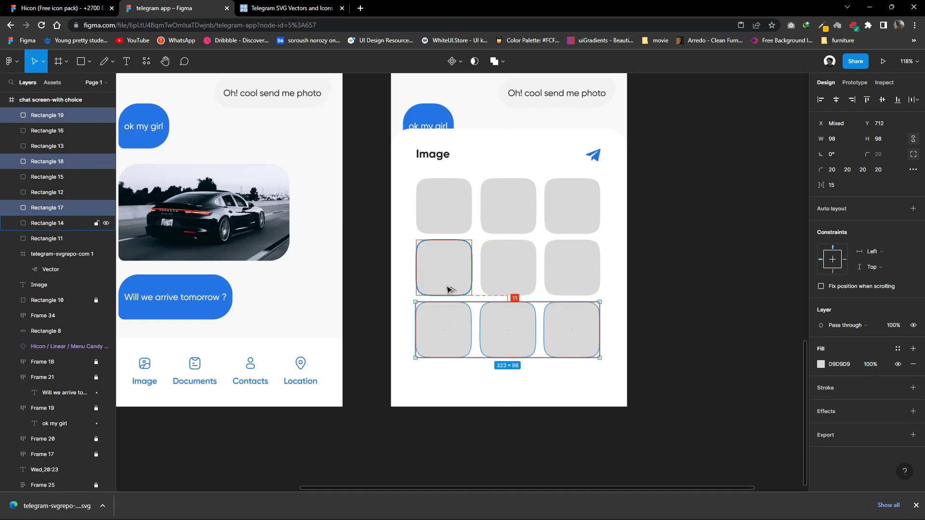
pyautogui.scroll(-2, 448, 289)
pyautogui.moveTo(449, 250); pyautogui.dragTo(448, 307)
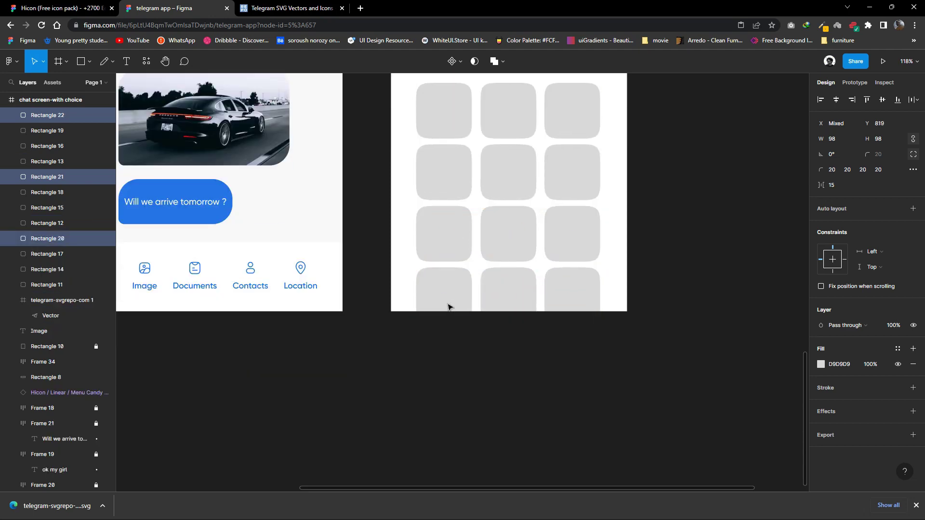
pyautogui.click(660, 299)
# Fill the first grid square with an orange abstract photo from the Unsplash plugin.
pyautogui.scroll(2, 660, 298)
pyautogui.click(413, 195)
pyautogui.rightClick(413, 195)
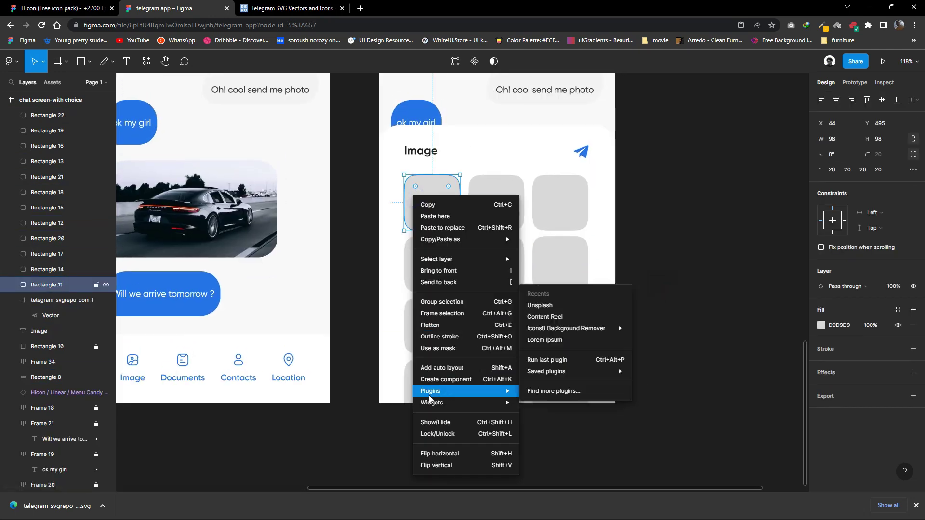
pyautogui.click(551, 310)
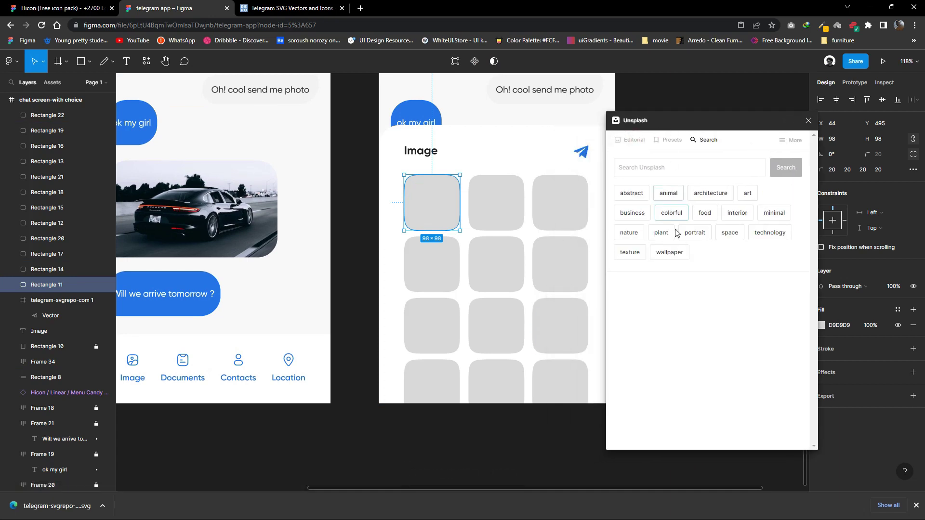
pyautogui.click(694, 233)
pyautogui.hscroll(2, 397, 361)
pyautogui.scroll(2, 396, 361)
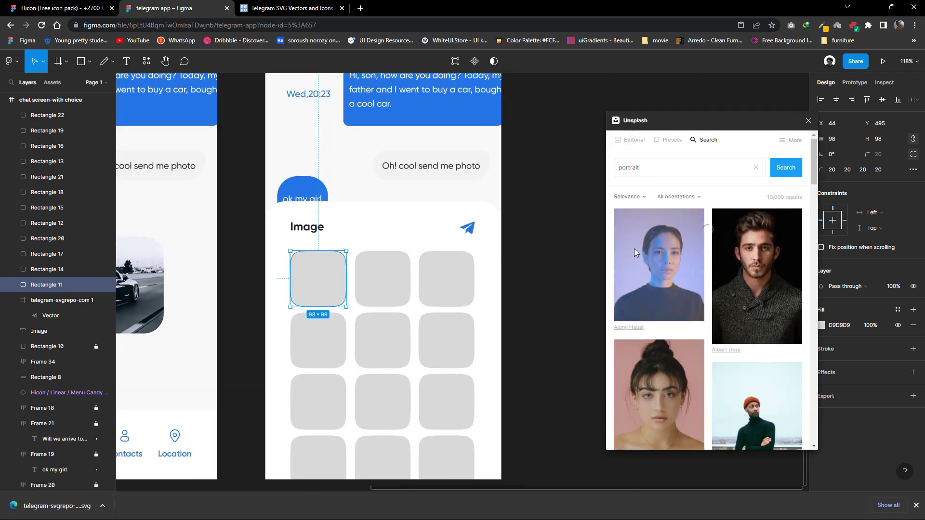
pyautogui.click(751, 167)
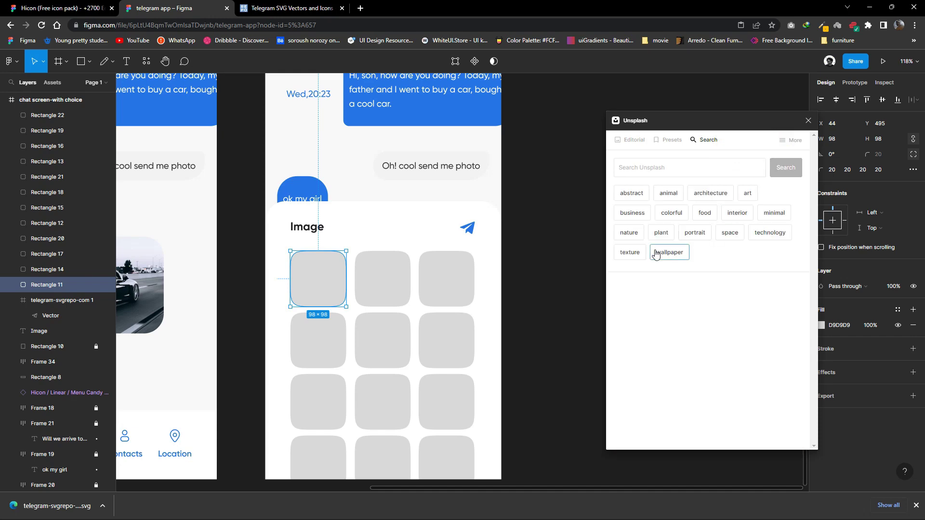
pyautogui.click(660, 253)
pyautogui.scroll(-3, 687, 270)
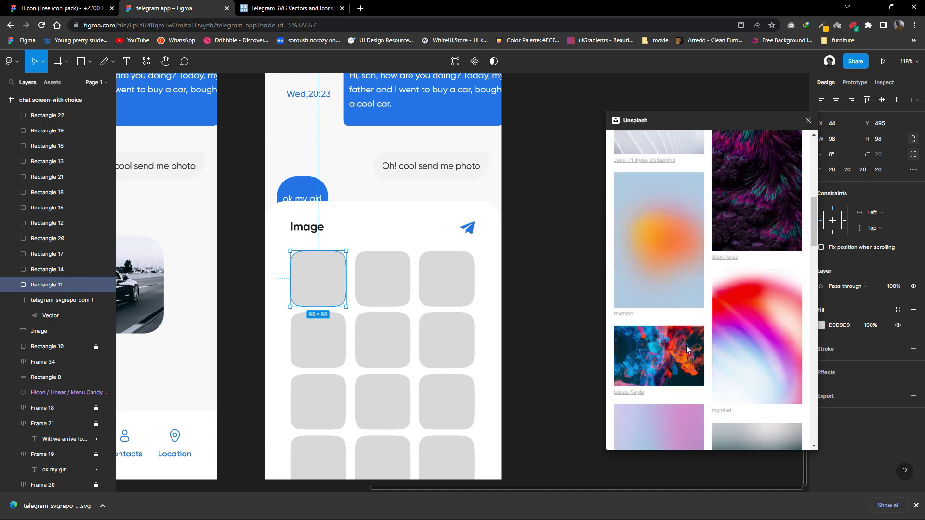
pyautogui.click(659, 241)
pyautogui.scroll(-2, 456, 322)
# Fill the remaining top-row squares with pink and spheres images, plus a blue-pink one in row two.
pyautogui.click(381, 245)
pyautogui.click(756, 337)
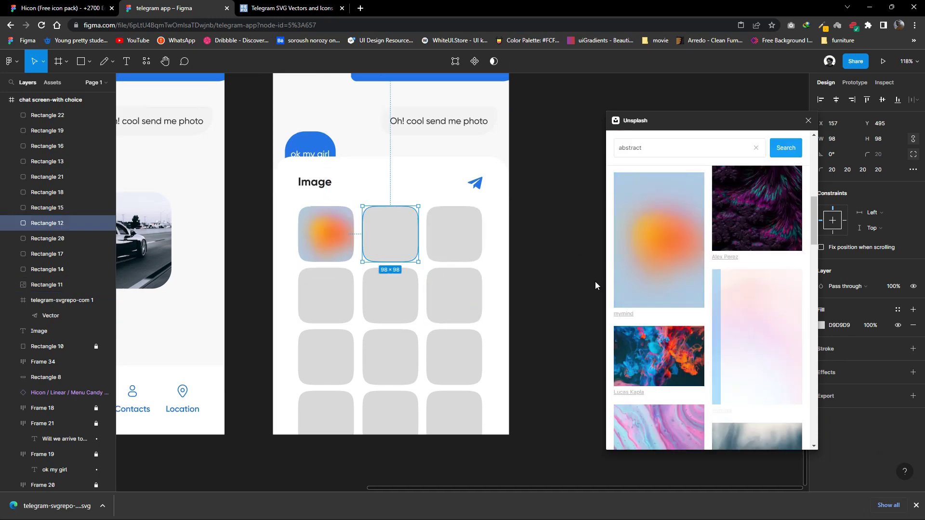
pyautogui.click(455, 244)
pyautogui.scroll(-5, 711, 333)
pyautogui.click(465, 308)
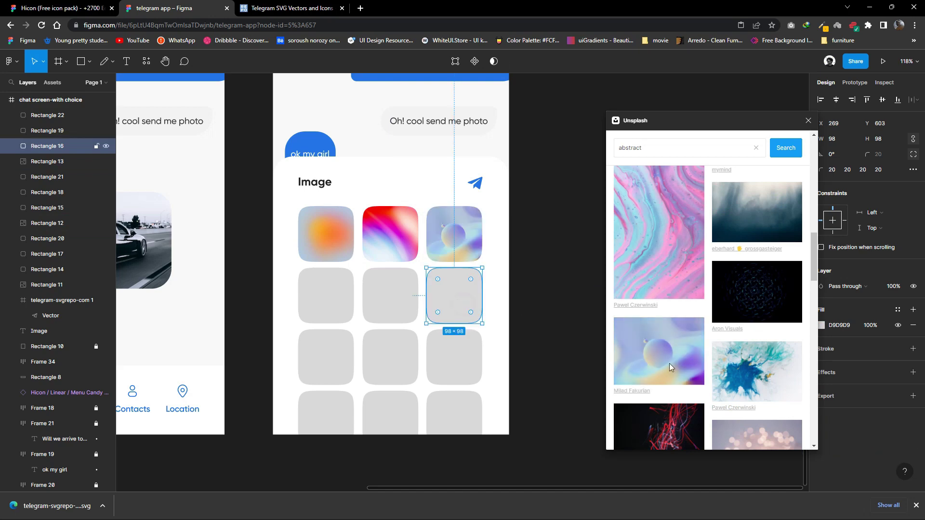
pyautogui.scroll(-5, 675, 361)
pyautogui.scroll(-3, 701, 356)
pyautogui.click(398, 303)
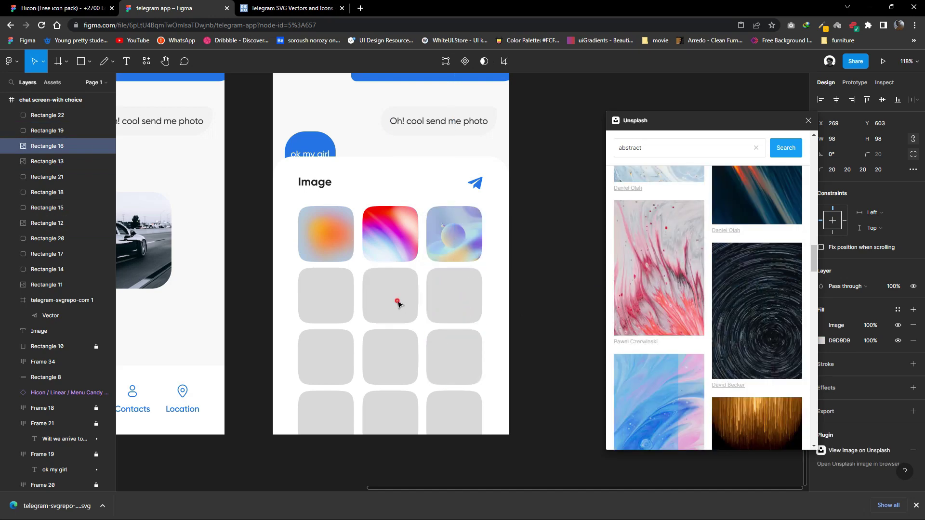
pyautogui.scroll(-5, 671, 386)
pyautogui.scroll(-5, 675, 386)
# Fill the rest of row two with abstract images, including dark blue, and two third-row squares with 3D shapes and a dark figure.
pyautogui.click(749, 286)
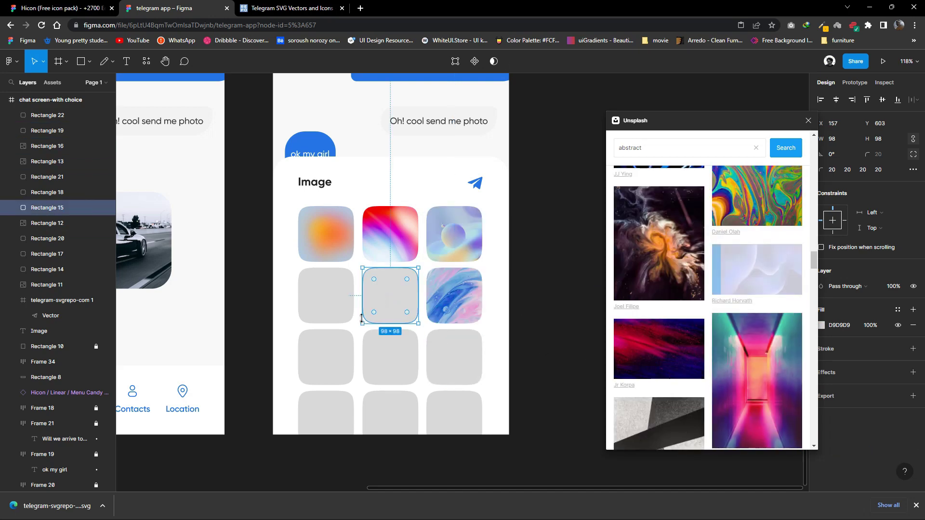
pyautogui.click(326, 309)
pyautogui.scroll(-5, 675, 361)
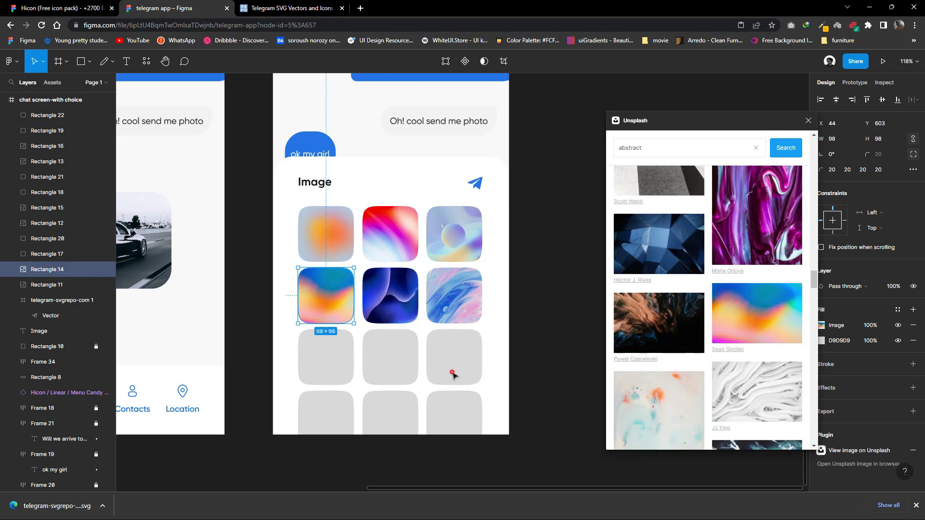
pyautogui.click(454, 356)
pyautogui.scroll(-5, 675, 337)
pyautogui.click(671, 309)
pyautogui.click(405, 379)
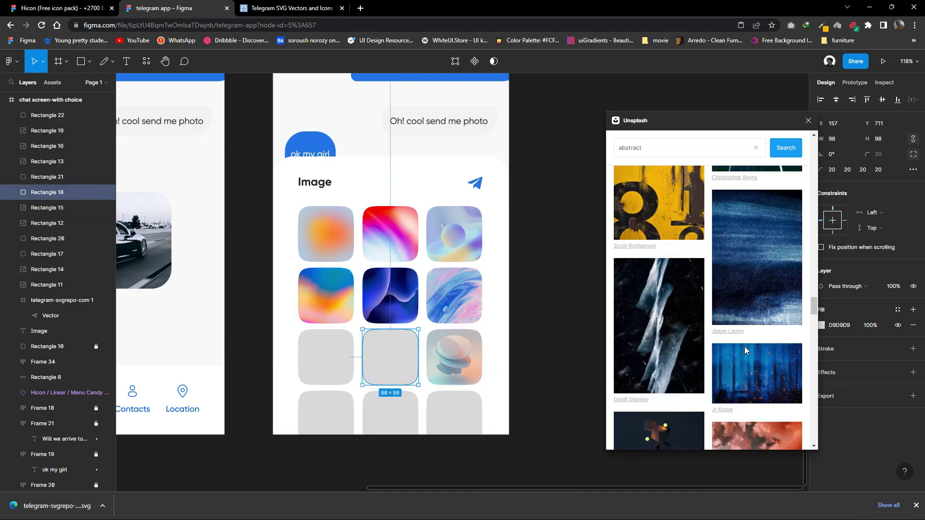
pyautogui.scroll(-10, 699, 308)
pyautogui.click(554, 328)
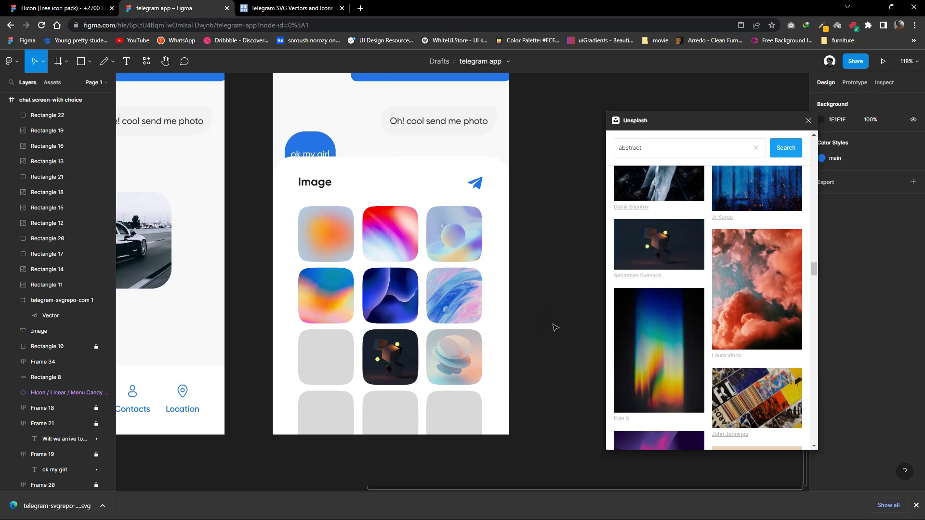
# Fill the remaining cells with swirl, colourful, blue-waves and sphere abstract photos.
pyautogui.click(336, 347)
pyautogui.scroll(-5, 708, 308)
pyautogui.click(748, 378)
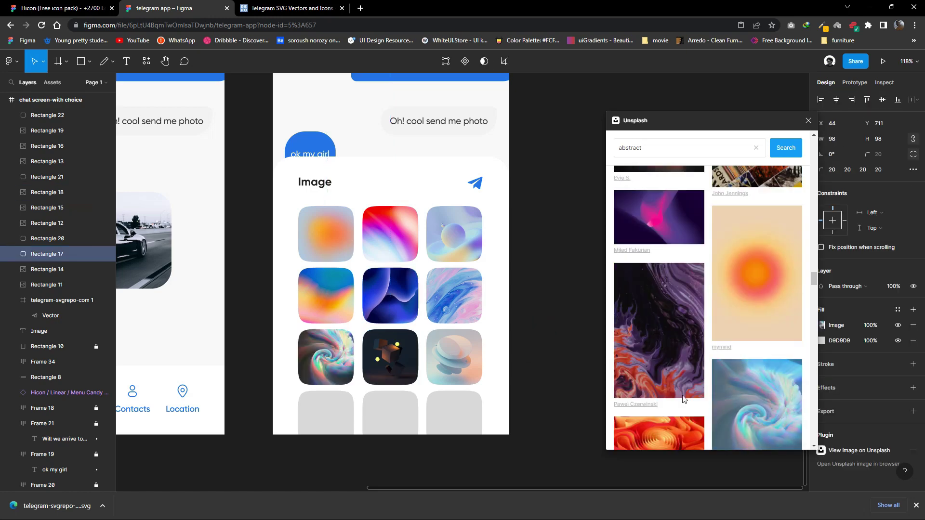
pyautogui.click(454, 414)
pyautogui.scroll(-3, 647, 416)
pyautogui.click(678, 375)
pyautogui.click(393, 414)
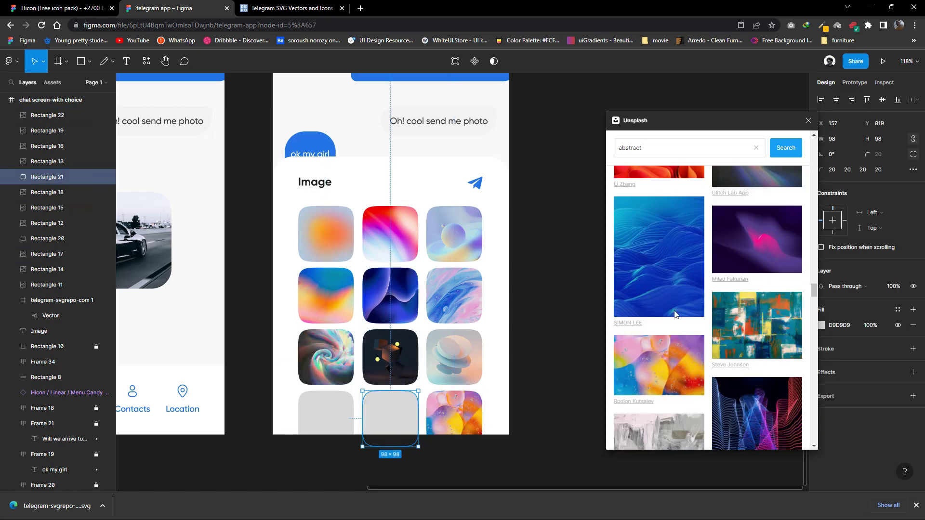
pyautogui.click(658, 255)
pyautogui.click(326, 414)
pyautogui.scroll(-3, 703, 337)
pyautogui.scroll(-3, 717, 357)
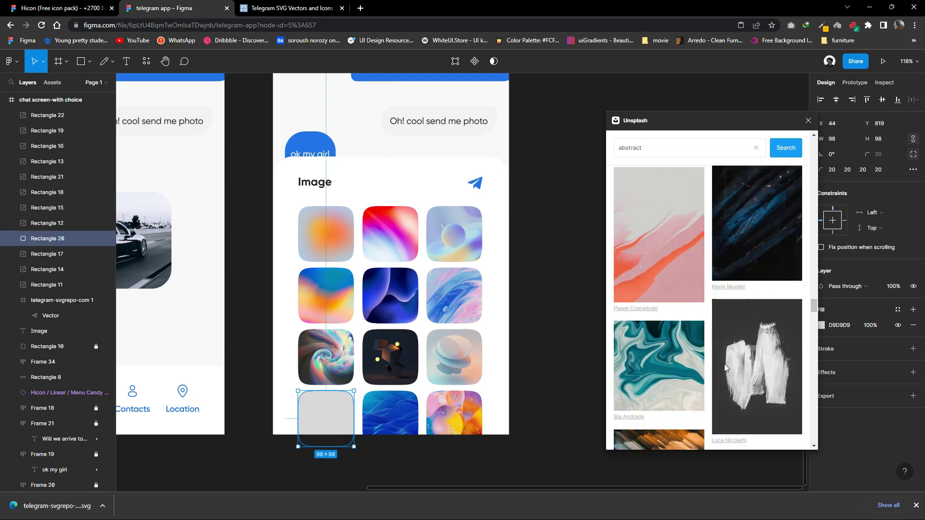
pyautogui.scroll(3, 666, 364)
pyautogui.click(756, 229)
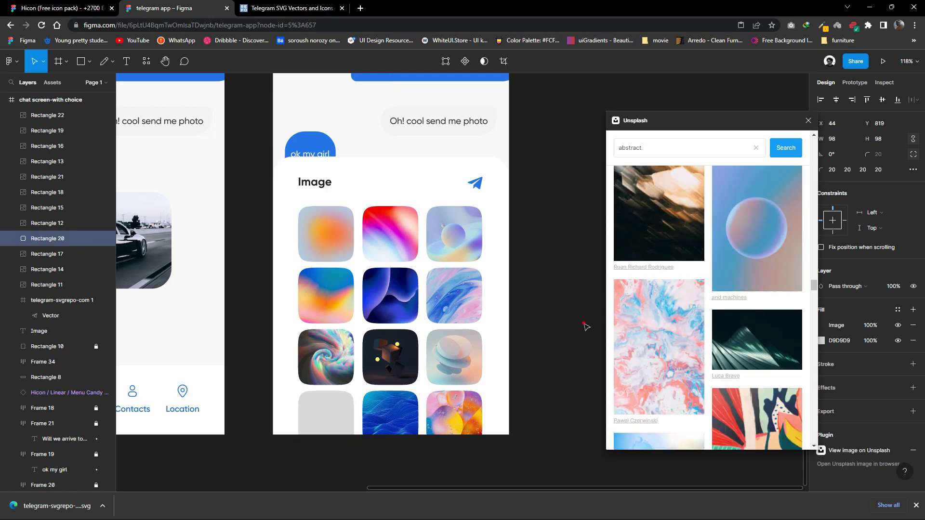
pyautogui.click(527, 321)
pyautogui.scroll(-3, 527, 321)
pyautogui.scroll(-2, 454, 369)
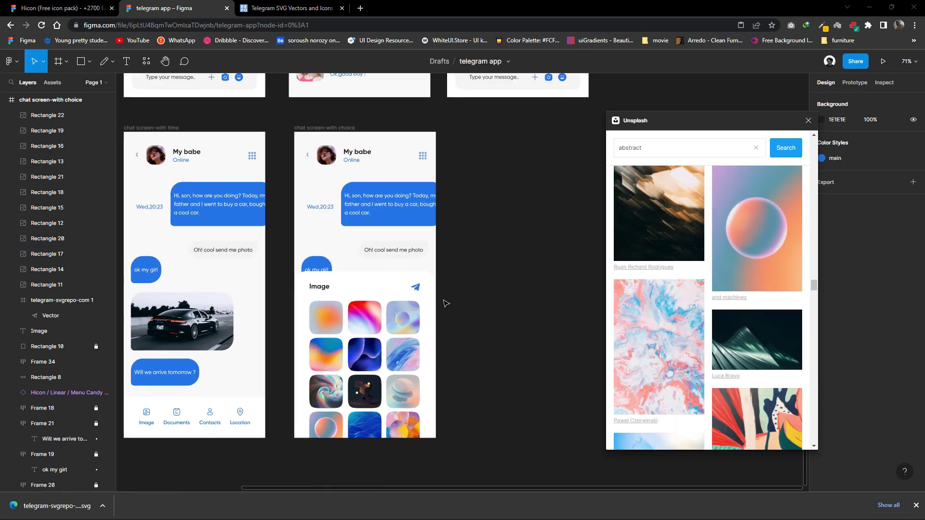
pyautogui.scroll(5, 445, 302)
# Shift the Image heading left and scale the image grid up to fill the sheet width.
pyautogui.click(421, 253)
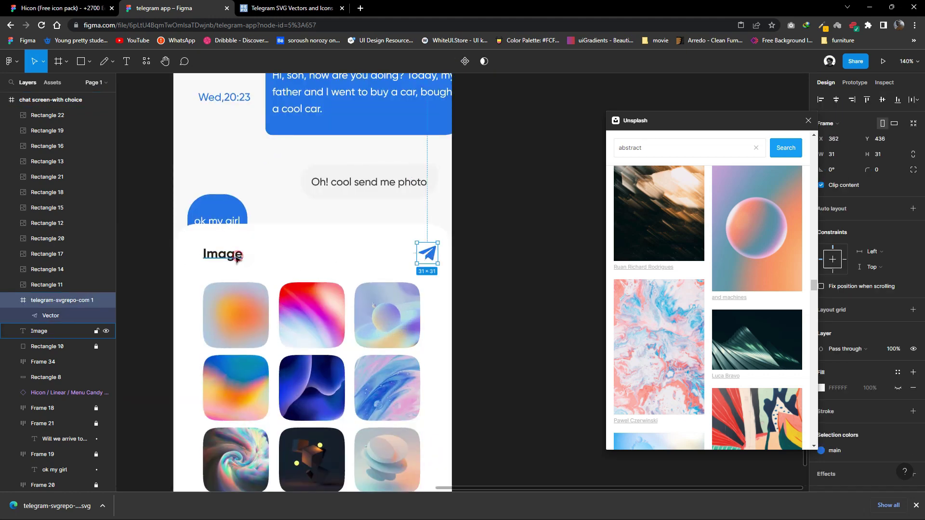
pyautogui.moveTo(236, 259); pyautogui.dragTo(227, 258)
pyautogui.click(359, 317)
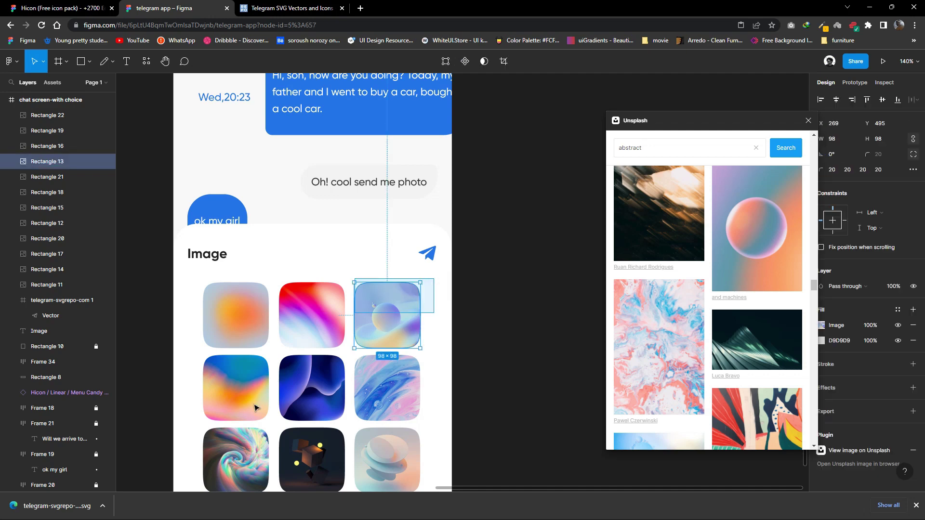
pyautogui.moveTo(434, 285); pyautogui.dragTo(201, 489)
pyautogui.moveTo(421, 281)
pyautogui.mouseDown()
pyautogui.moveTo(427, 272)
pyautogui.moveTo(425, 298)
pyautogui.mouseUp()
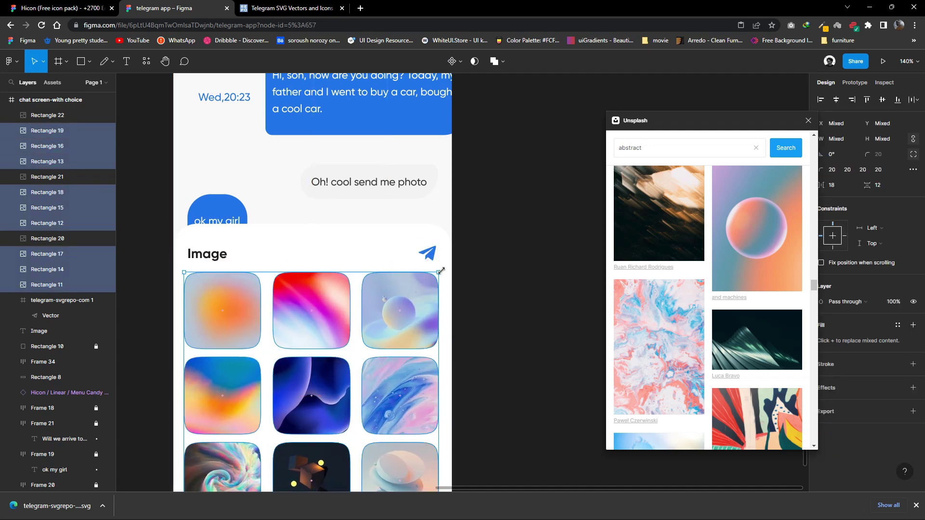
pyautogui.click(419, 299)
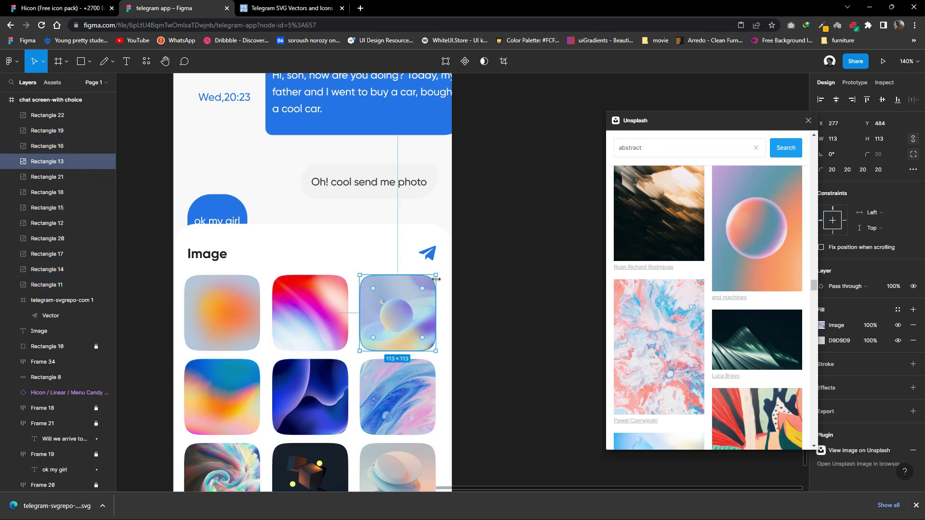
pyautogui.moveTo(452, 267); pyautogui.dragTo(183, 438)
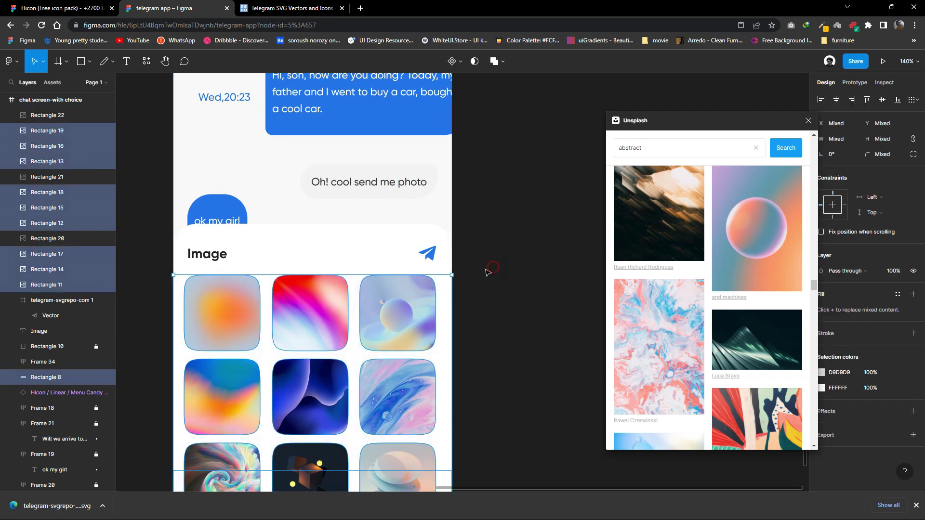
# Delete the overflowing bottom-row images and the white strip under the grid.
pyautogui.scroll(-3, 506, 338)
pyautogui.hscroll(-1, 506, 337)
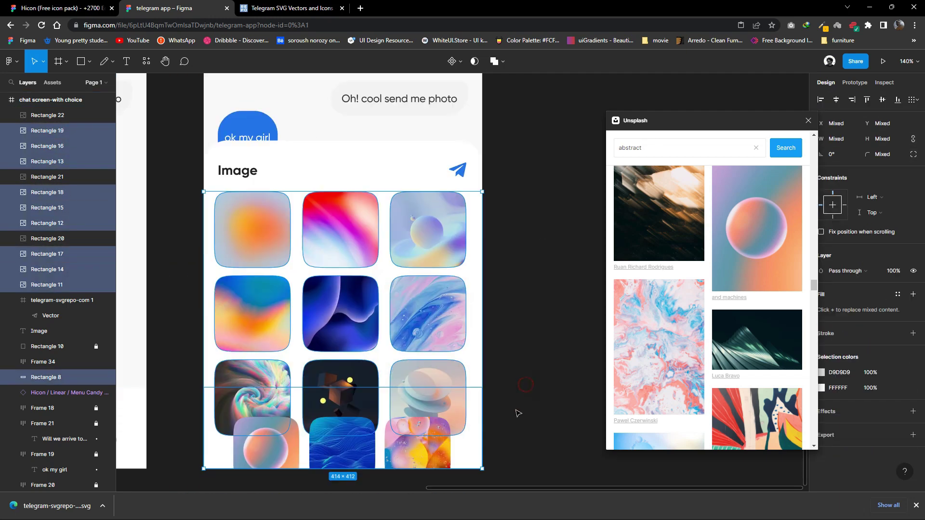
pyautogui.click(518, 413)
pyautogui.click(417, 448)
pyautogui.press('Delete')
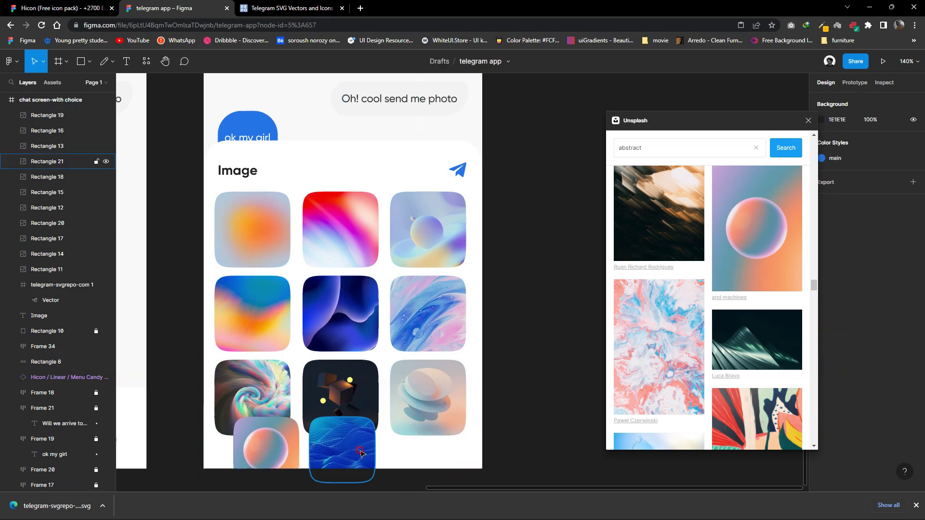
pyautogui.press('Delete')
pyautogui.click(265, 448)
pyautogui.press('Delete')
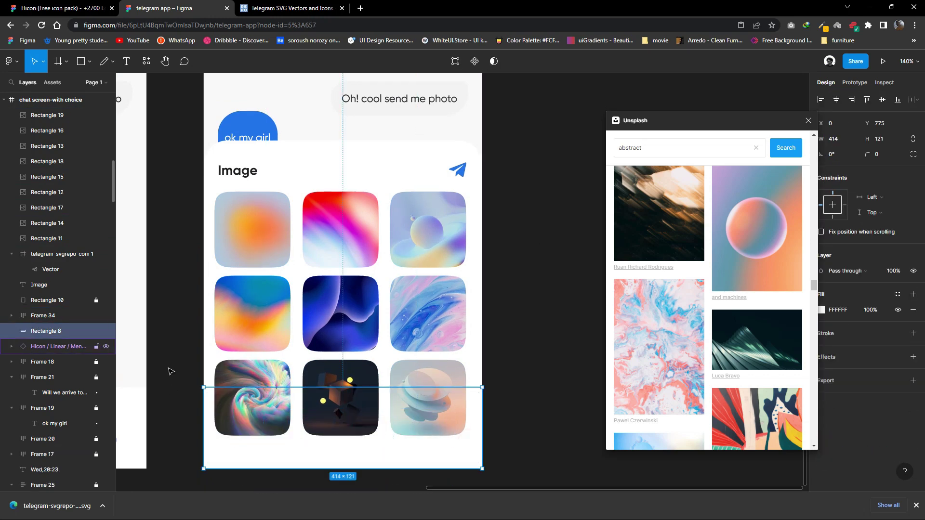
pyautogui.press('Delete')
# Adjust the nine remaining images to 113×113 tiles with even spacing.
pyautogui.click(340, 398)
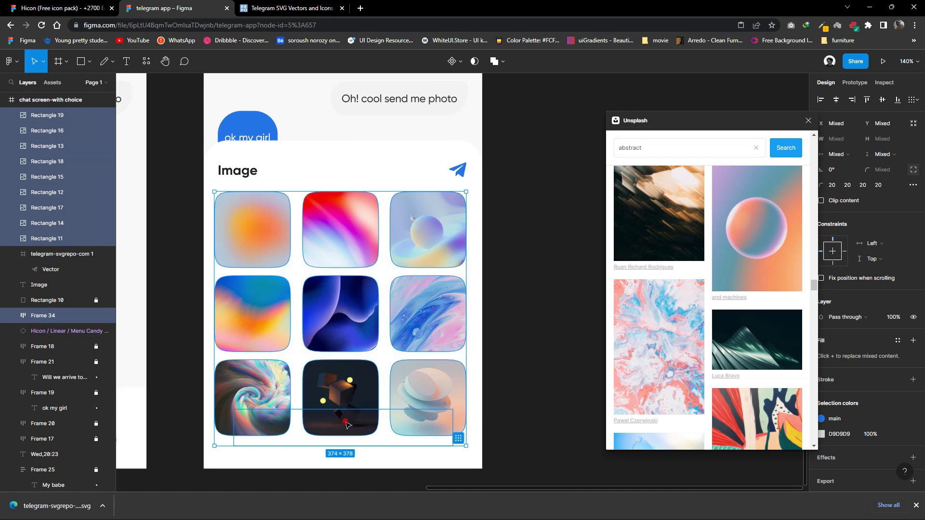
pyautogui.click(82, 313)
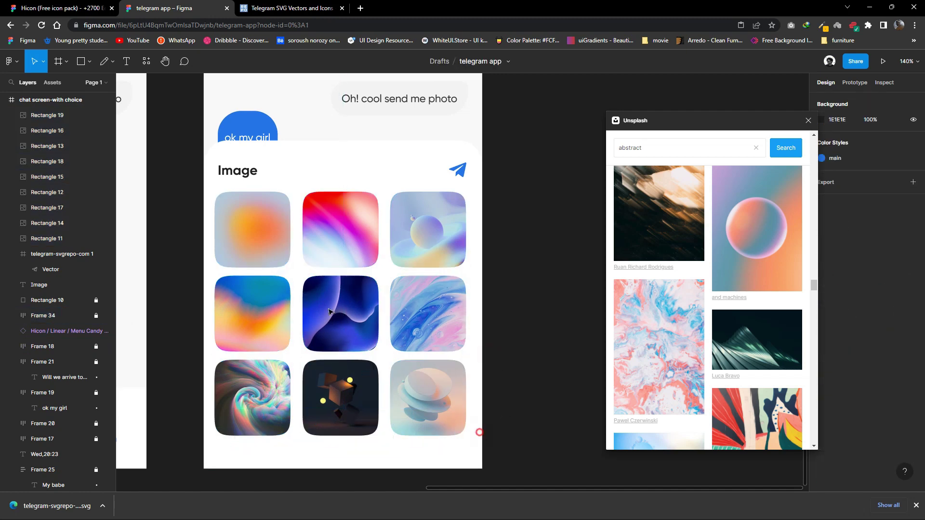
pyautogui.click(47, 115)
pyautogui.keyDown('shift'); pyautogui.click(46, 238); pyautogui.keyUp('shift')
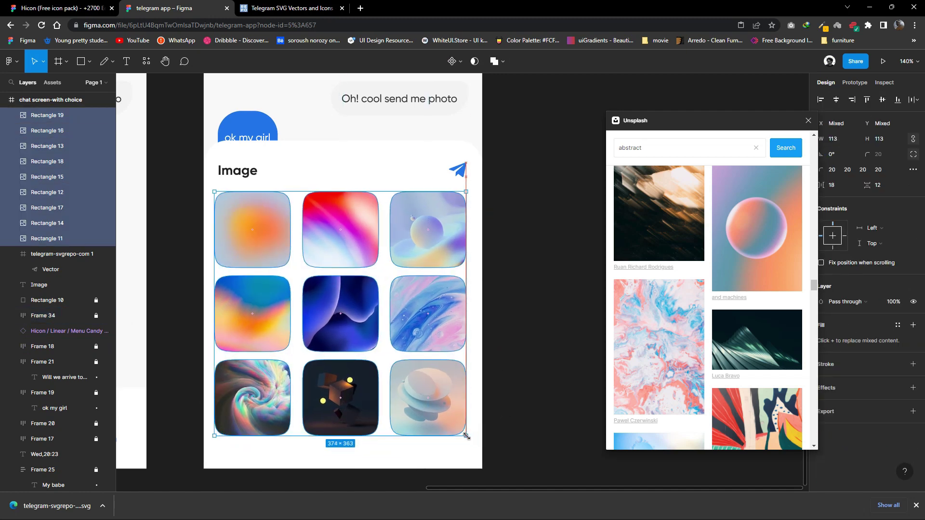
pyautogui.moveTo(340, 313)
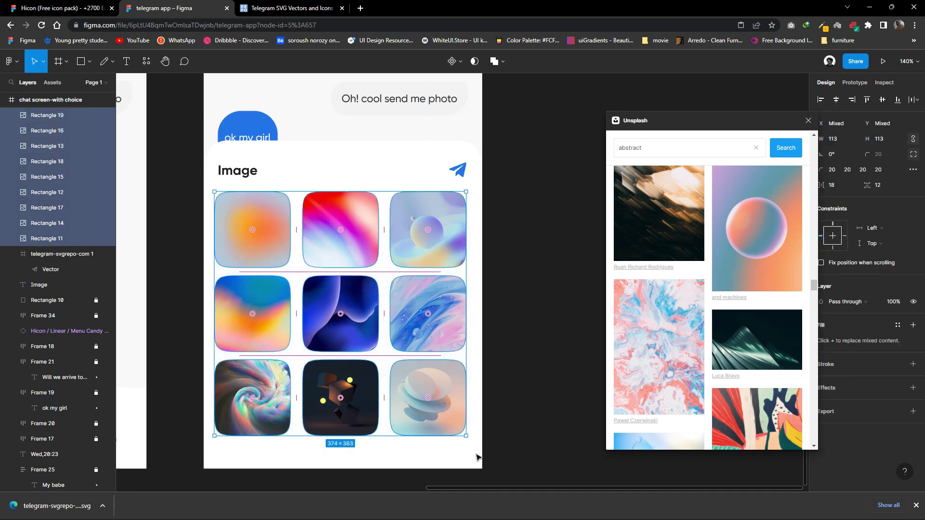
pyautogui.moveTo(467, 439); pyautogui.dragTo(470, 442)
pyautogui.keyDown('ctrl'); pyautogui.scroll(-5, 516, 395); pyautogui.keyUp('ctrl')
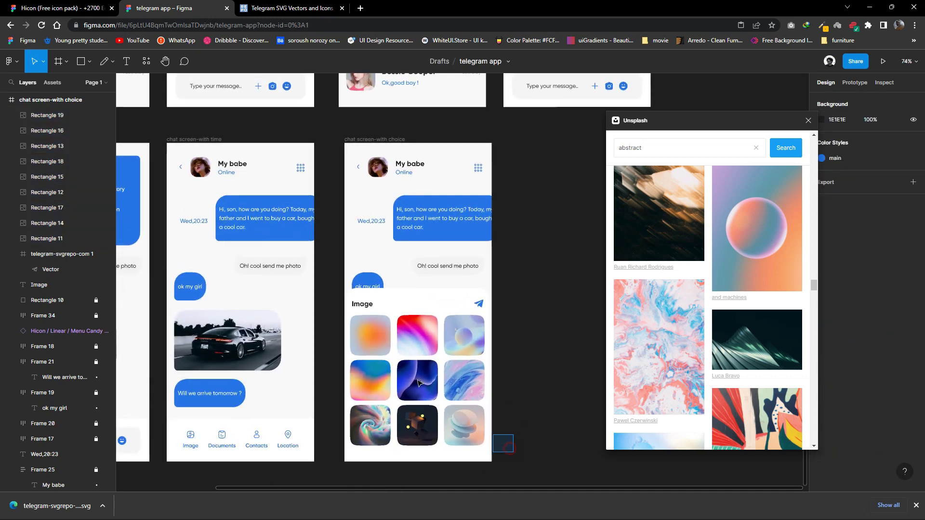
pyautogui.press('Escape')
pyautogui.keyDown('ctrl'); pyautogui.scroll(-3, 409, 305); pyautogui.keyUp('ctrl')
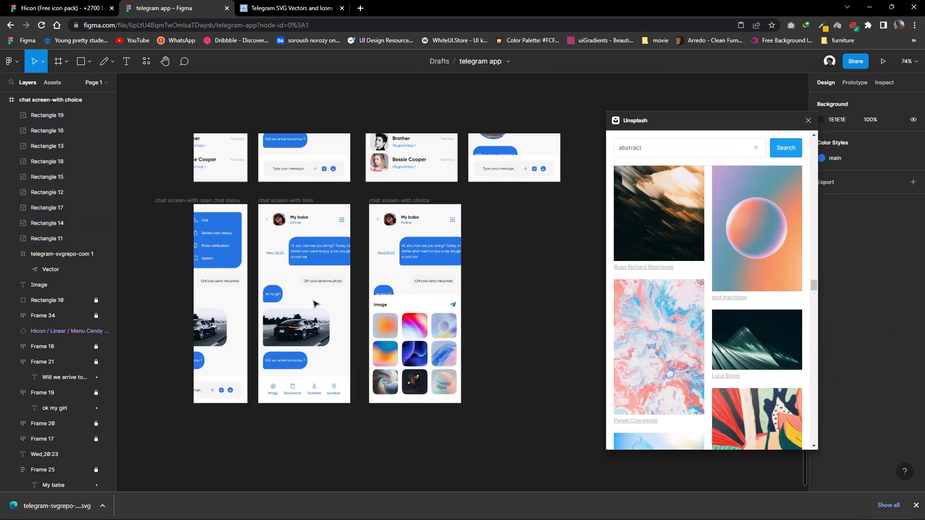
pyautogui.scroll(3, 287, 274)
# Move the blue numbered badge onto the top-right image, ungroup it and centre it there.
pyautogui.click(228, 129)
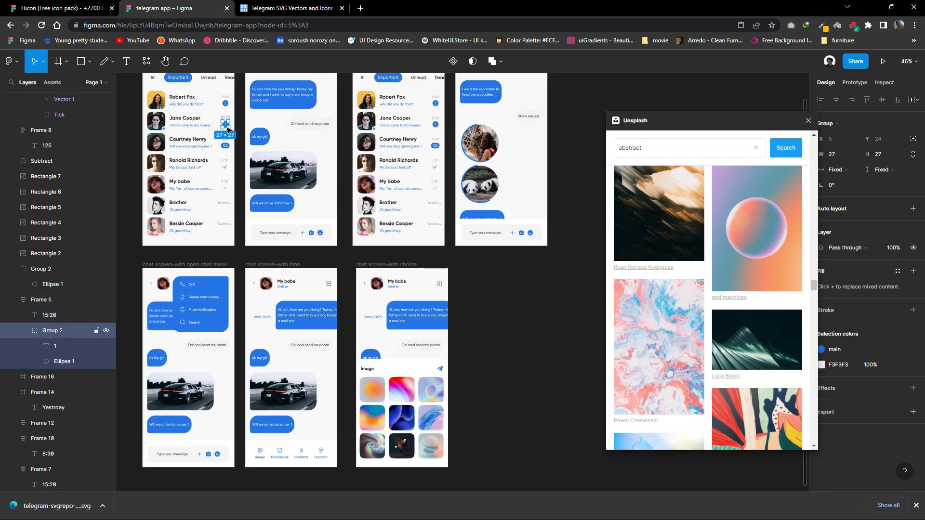
pyautogui.moveTo(225, 124); pyautogui.dragTo(431, 388)
pyautogui.keyDown('ctrl'); pyautogui.scroll(5, 431, 391); pyautogui.keyUp('ctrl')
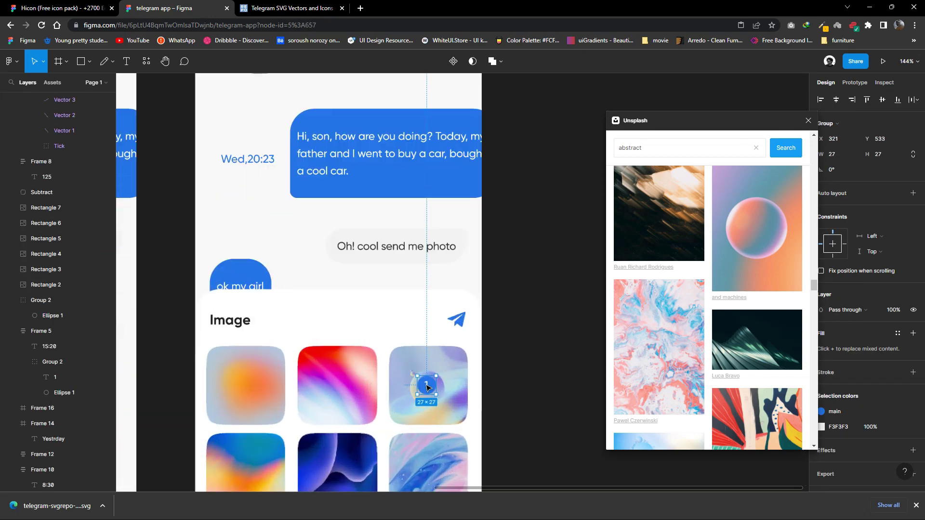
pyautogui.click(808, 121)
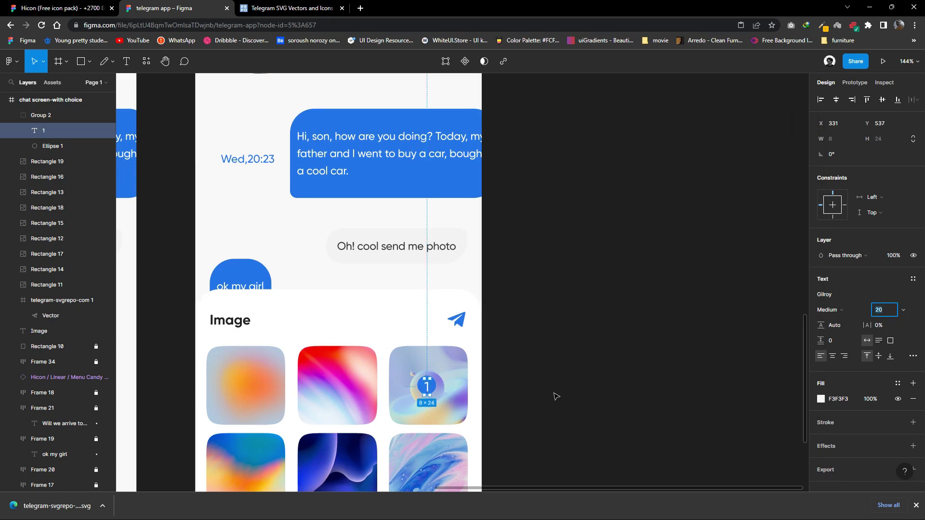
pyautogui.keyDown('ctrl'); pyautogui.scroll(3, 430, 388); pyautogui.keyUp('ctrl')
pyautogui.click(41, 116)
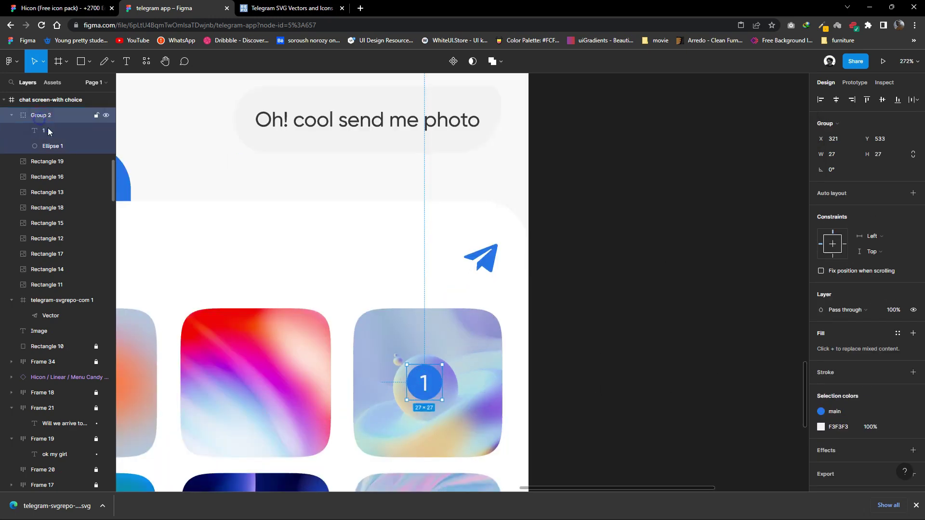
pyautogui.rightClick(34, 114)
pyautogui.click(48, 223)
pyautogui.rightClick(34, 117)
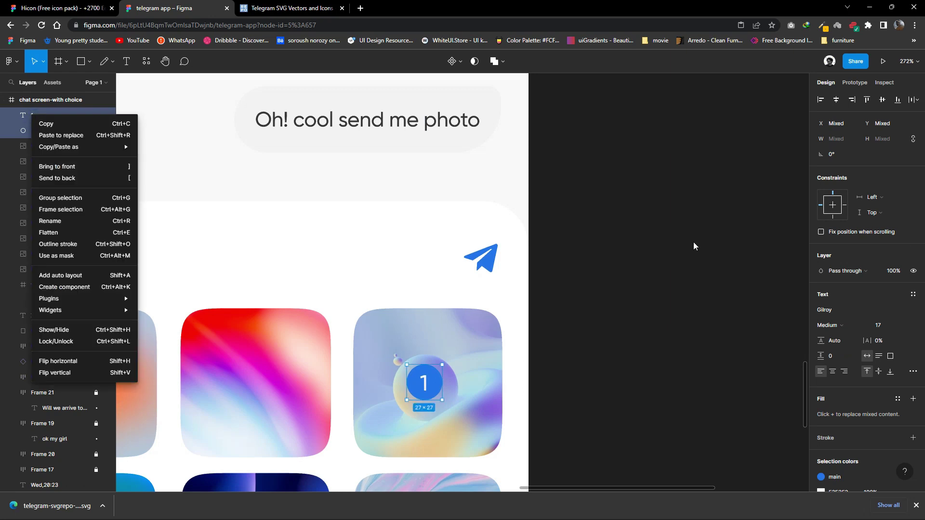
pyautogui.click(32, 117)
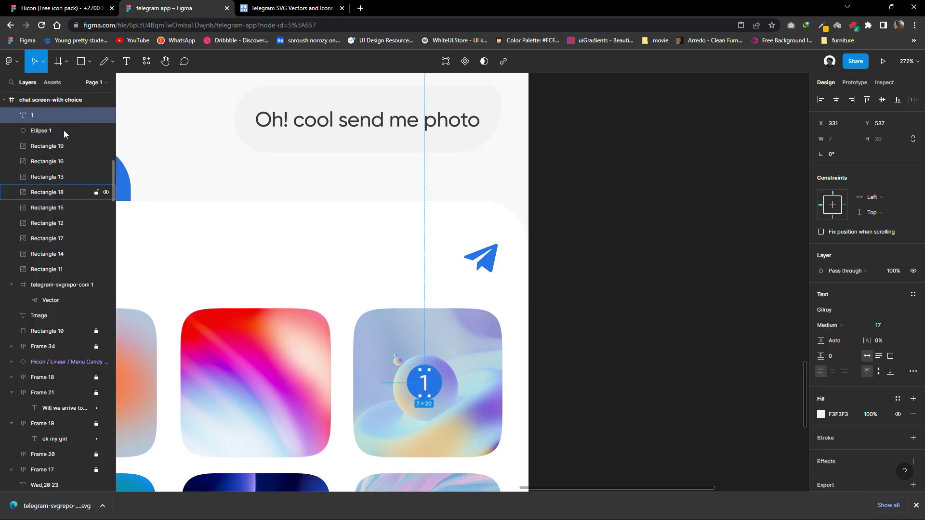
pyautogui.keyDown('shift'); pyautogui.click(64, 131); pyautogui.keyUp('shift')
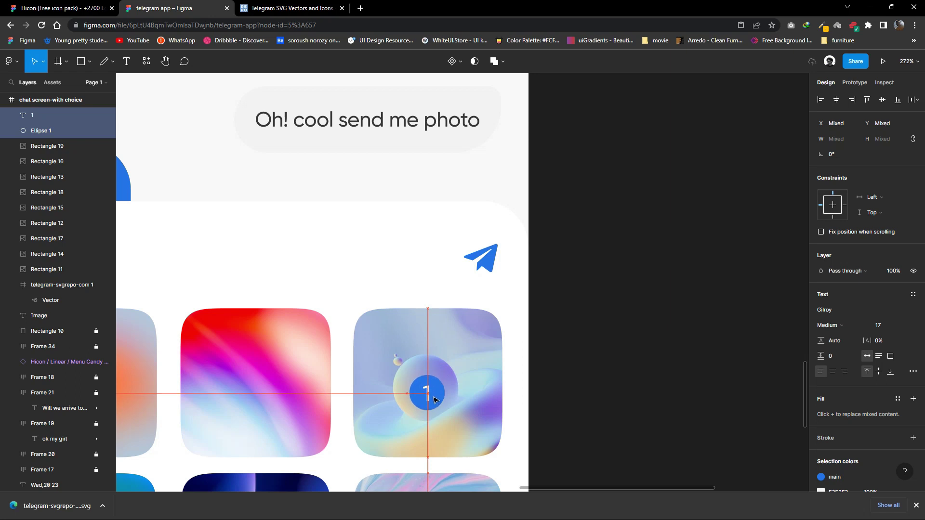
pyautogui.moveTo(435, 399); pyautogui.dragTo(435, 396)
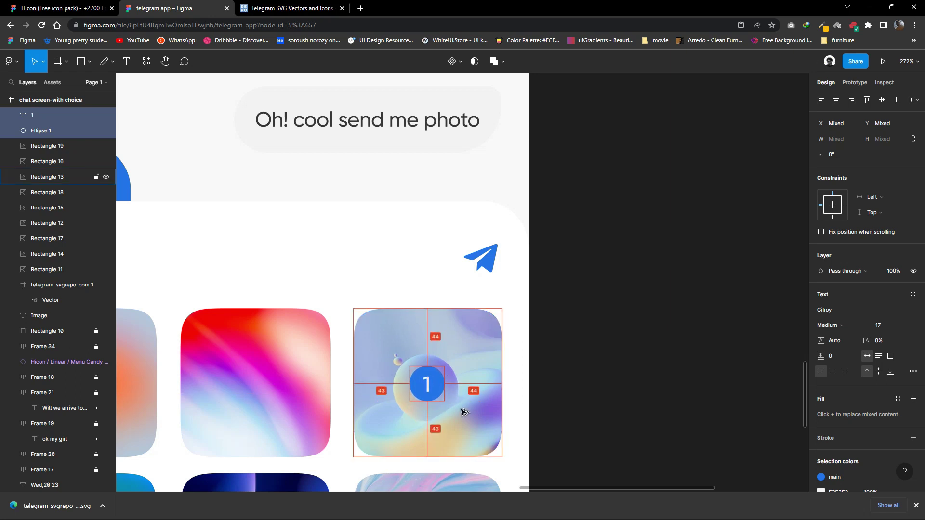
pyautogui.keyDown('ctrl'); pyautogui.scroll(-5, 462, 412); pyautogui.keyUp('ctrl')
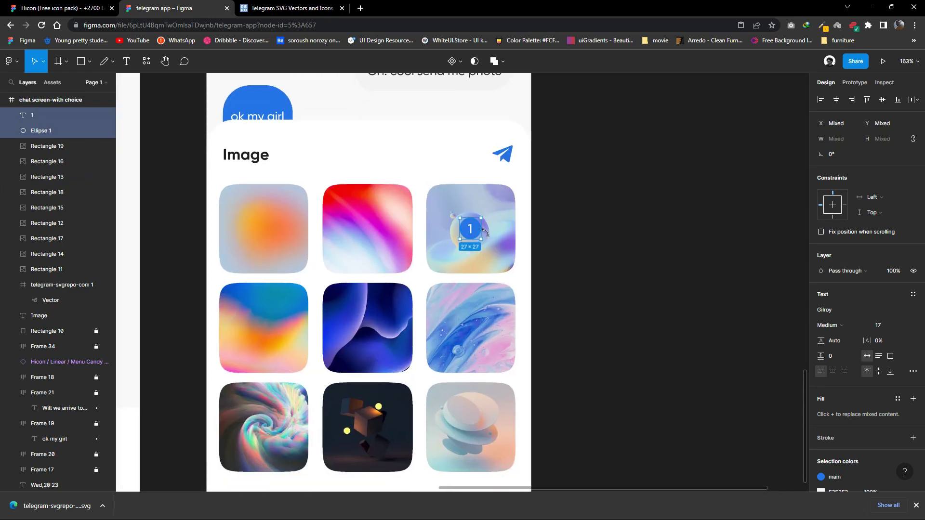
pyautogui.scroll(-1, 472, 205)
# Copy the badge onto the bottom-middle image and change its number to 2.
pyautogui.keyDown('alt'); pyautogui.moveTo(477, 200); pyautogui.dragTo(376, 399); pyautogui.keyUp('alt')
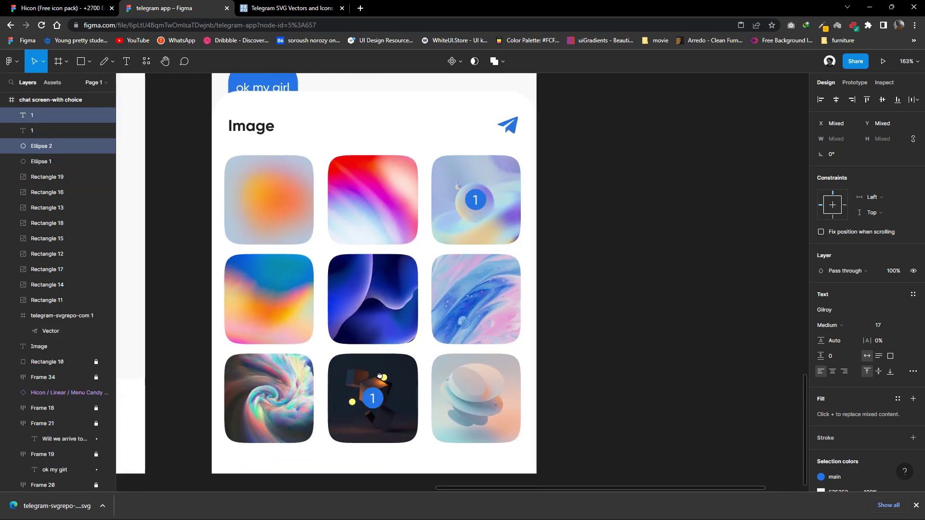
pyautogui.keyDown('ctrl'); pyautogui.scroll(5, 379, 375); pyautogui.keyUp('ctrl')
pyautogui.doubleClick(381, 375)
pyautogui.write('2')
pyautogui.keyDown('ctrl'); pyautogui.scroll(-3, 424, 393); pyautogui.keyUp('ctrl')
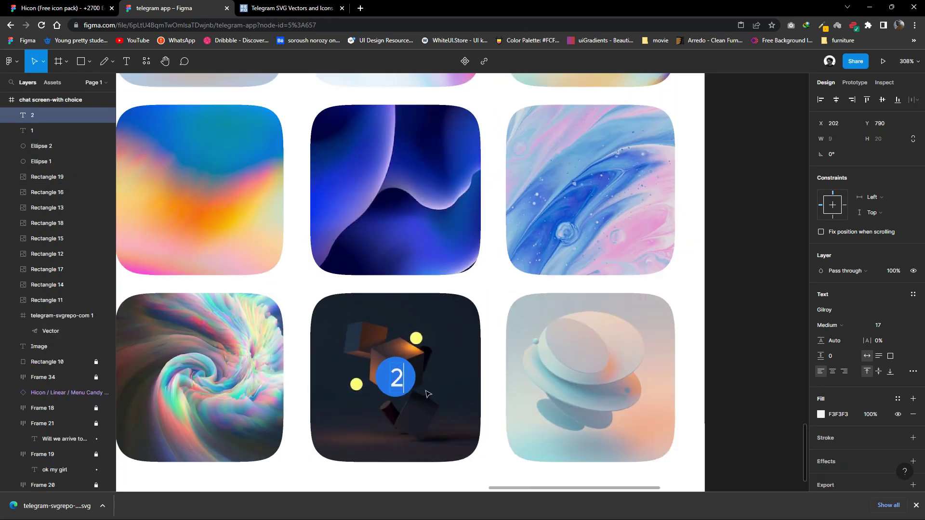
pyautogui.click(448, 473)
pyautogui.keyDown('ctrl'); pyautogui.scroll(-3, 448, 470); pyautogui.keyUp('ctrl')
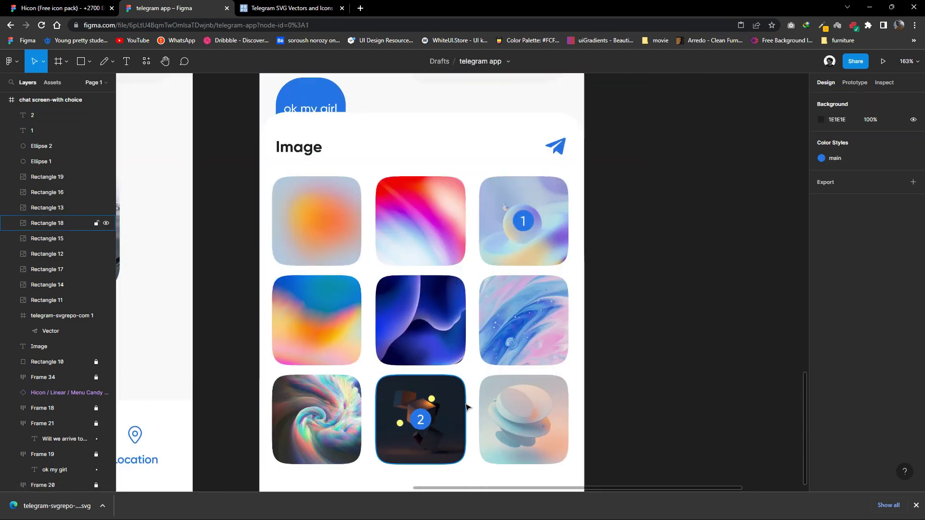
pyautogui.keyDown('ctrl'); pyautogui.scroll(-5, 490, 307); pyautogui.keyUp('ctrl')
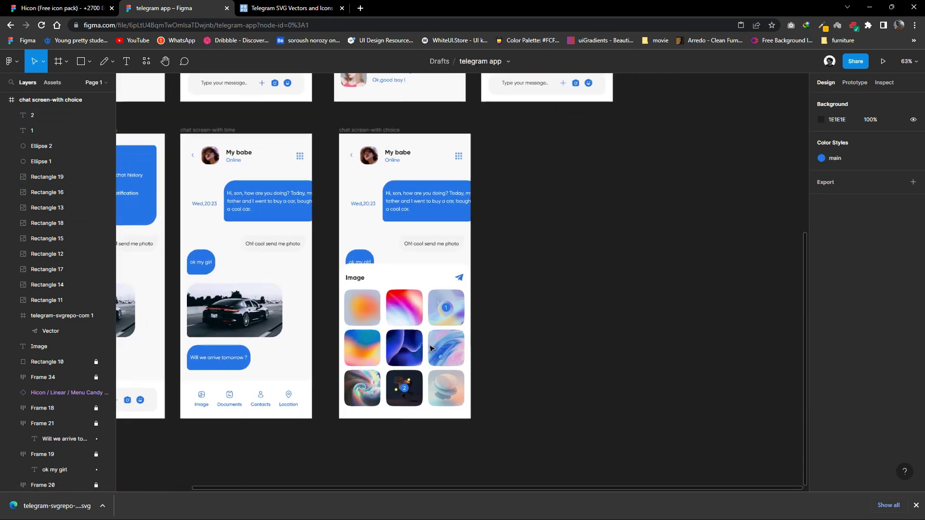
pyautogui.keyDown('ctrl'); pyautogui.scroll(3, 284, 179); pyautogui.keyUp('ctrl')
pyautogui.keyDown('ctrl'); pyautogui.scroll(-2, 284, 179); pyautogui.keyUp('ctrl')
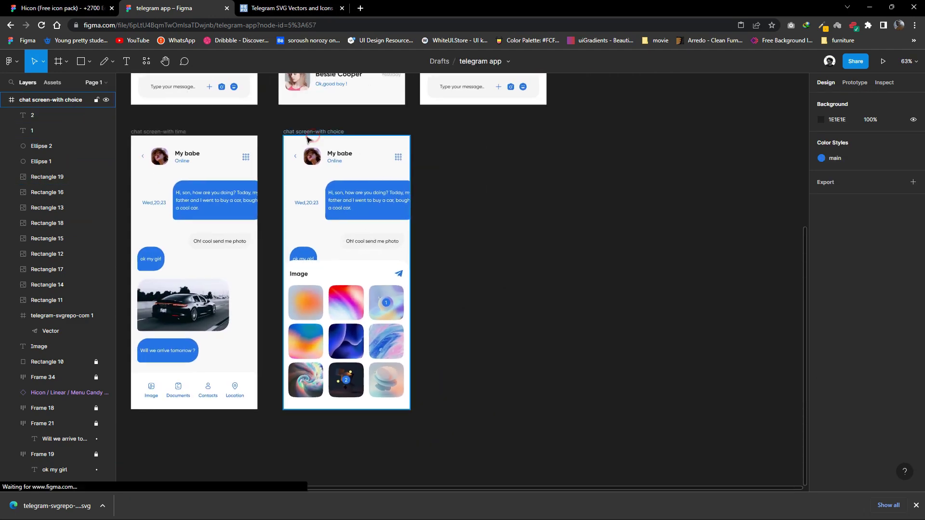
# Duplicate the chat screen-with choice frame and delete everything below the header in the copy.
pyautogui.click(314, 132)
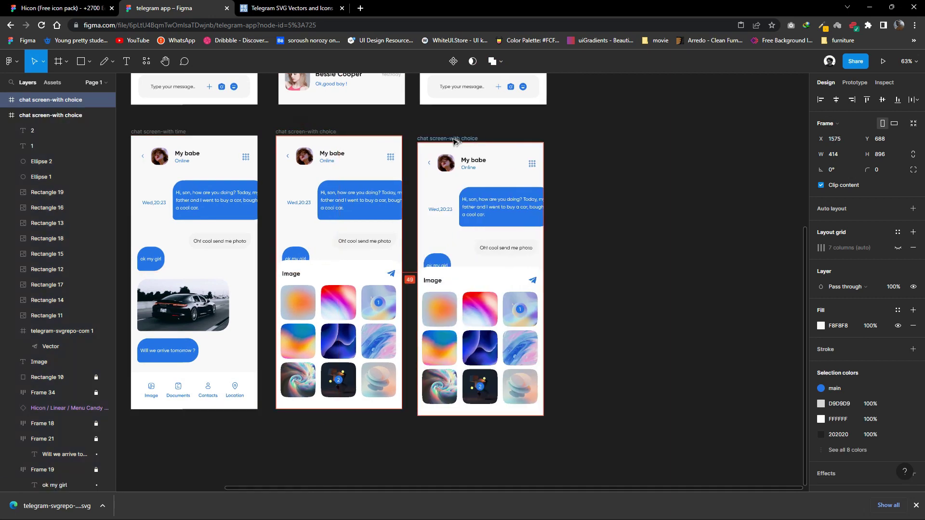
pyautogui.moveTo(309, 134); pyautogui.dragTo(453, 134)
pyautogui.moveTo(561, 248); pyautogui.dragTo(430, 186)
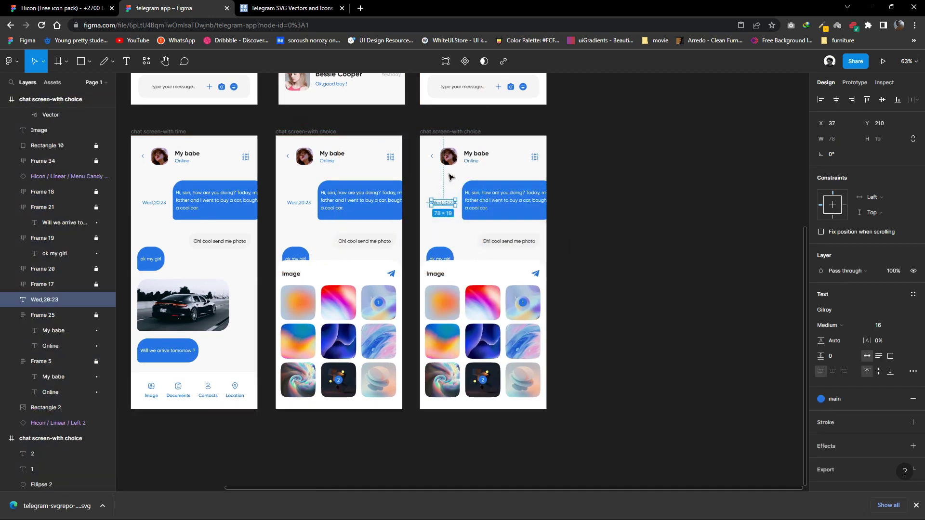
pyautogui.press('Escape')
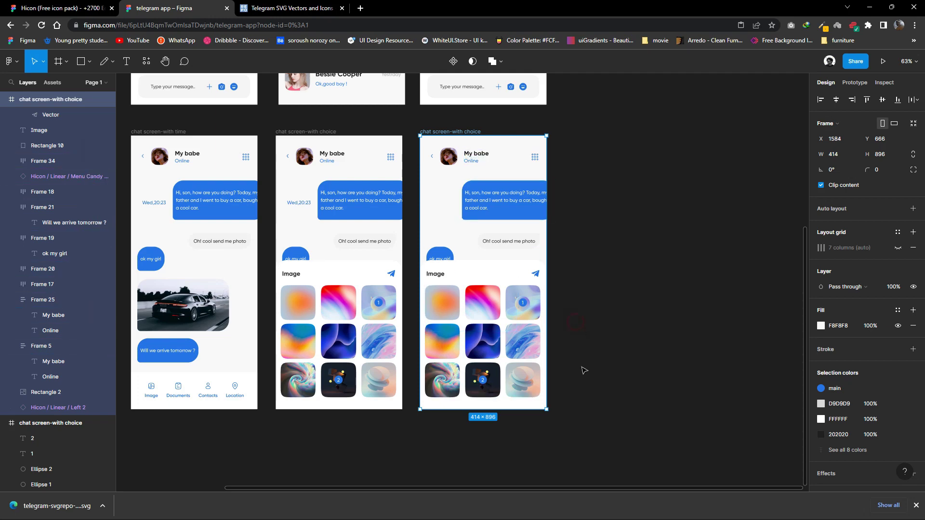
pyautogui.moveTo(584, 370); pyautogui.dragTo(482, 188)
pyautogui.press('Delete')
pyautogui.scroll(1, 489, 186)
pyautogui.keyDown('ctrl'); pyautogui.scroll(3, 491, 190); pyautogui.keyUp('ctrl')
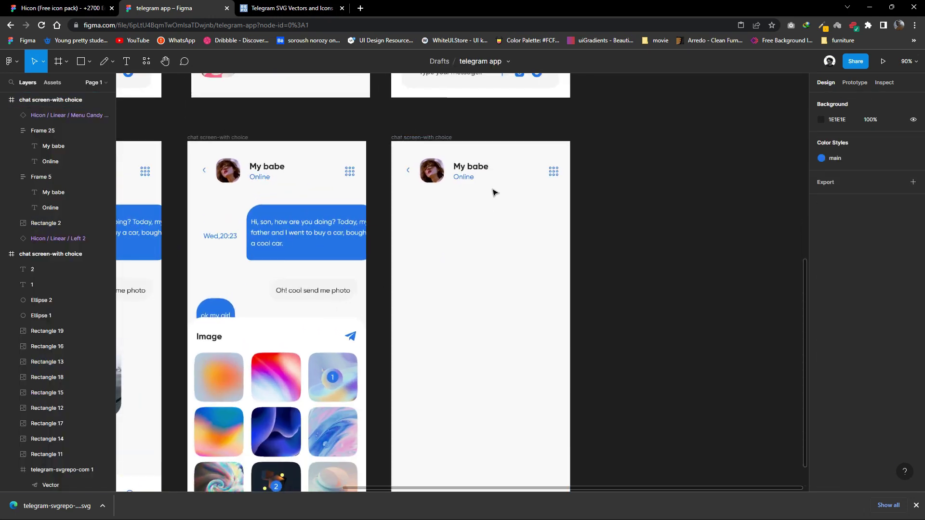
pyautogui.moveTo(433, 171); pyautogui.dragTo(443, 206)
pyautogui.moveTo(472, 169); pyautogui.dragTo(444, 171)
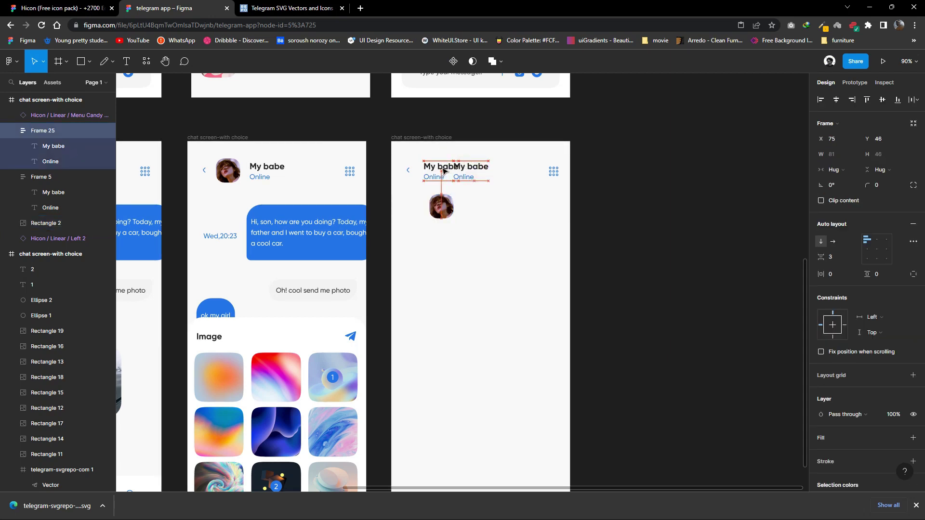
pyautogui.keyDown('ctrl'); pyautogui.scroll(3, 427, 181); pyautogui.keyUp('ctrl')
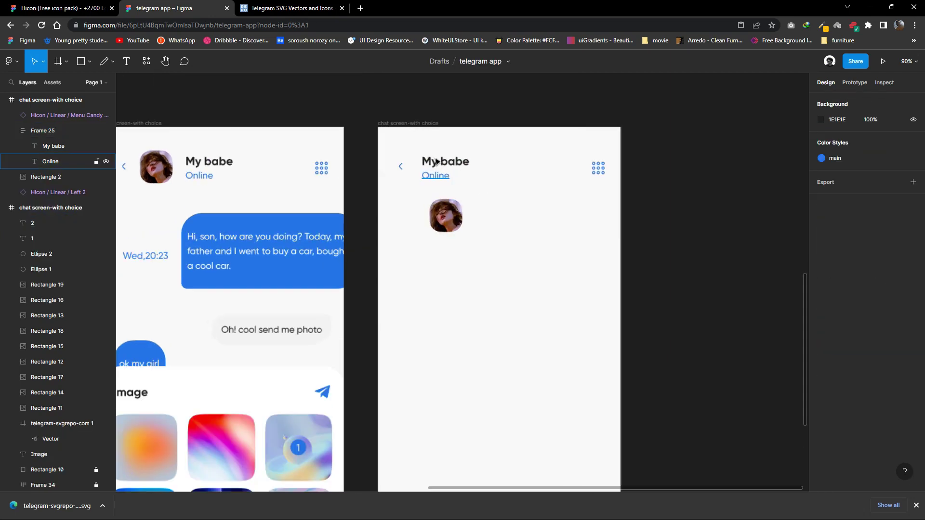
pyautogui.doubleClick(440, 160)
pyautogui.write('eLI')
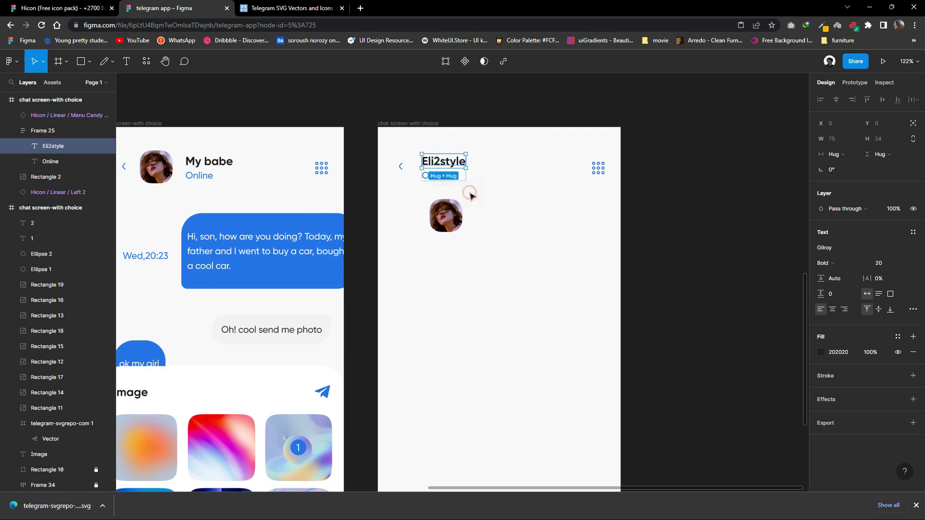
pyautogui.scroll(1, 471, 195)
pyautogui.click(441, 195)
pyautogui.press('Delete')
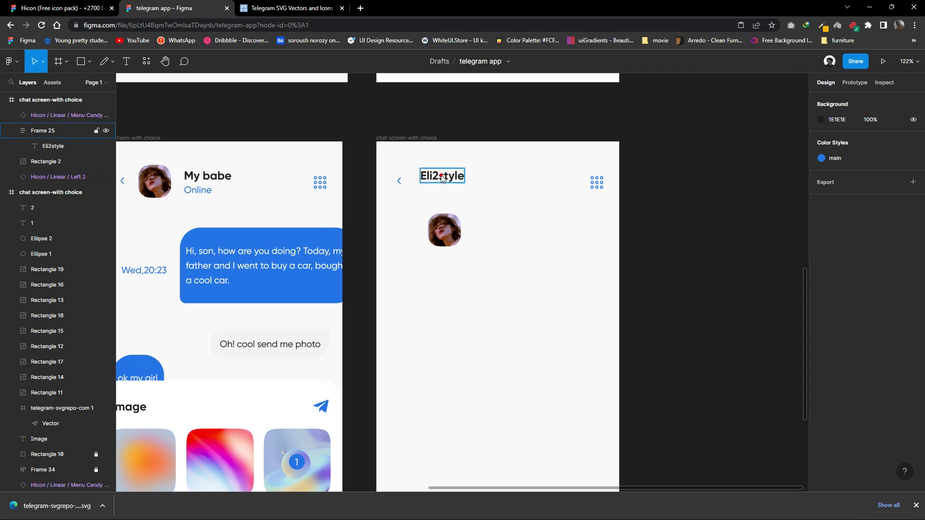
pyautogui.click(439, 182)
pyautogui.click(436, 181)
pyautogui.write('@')
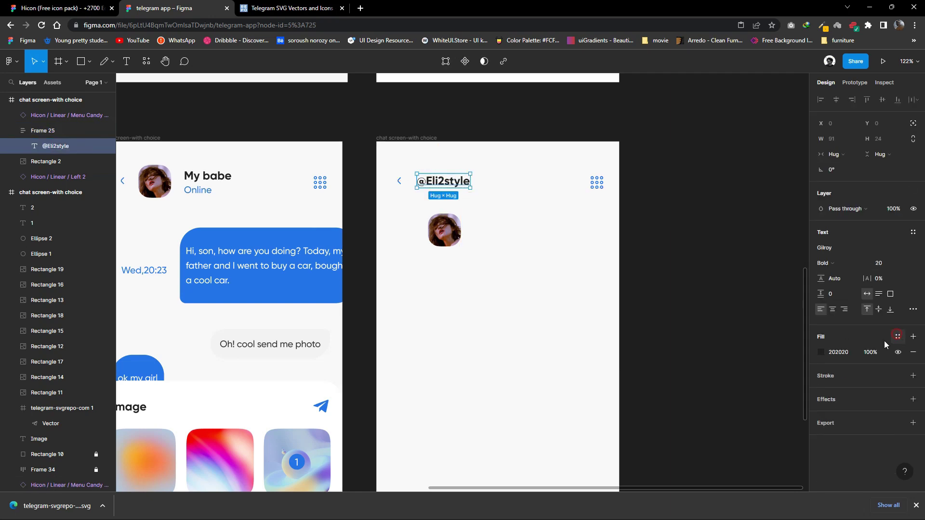
# Move the avatar left under the back arrow and enlarge it to 86×86.
pyautogui.click(519, 288)
pyautogui.moveTo(451, 240); pyautogui.dragTo(422, 241)
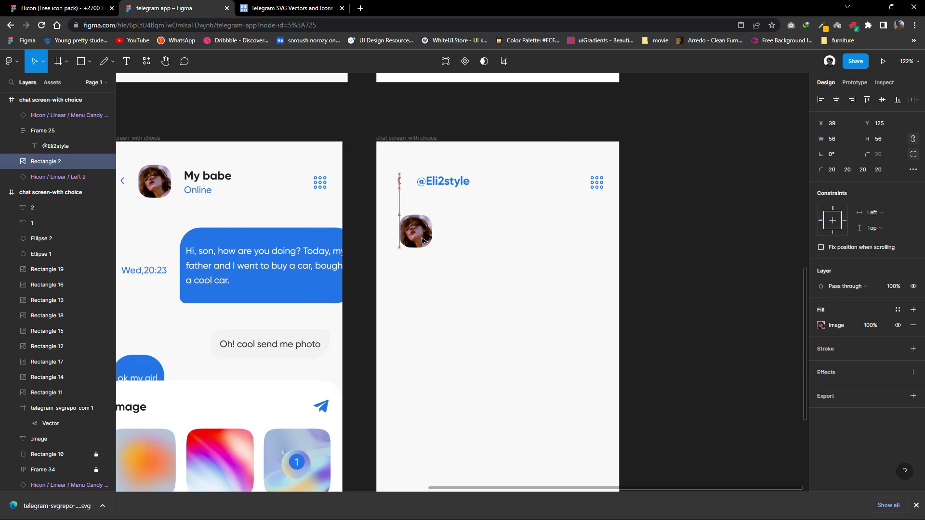
pyautogui.moveTo(441, 210); pyautogui.dragTo(449, 202)
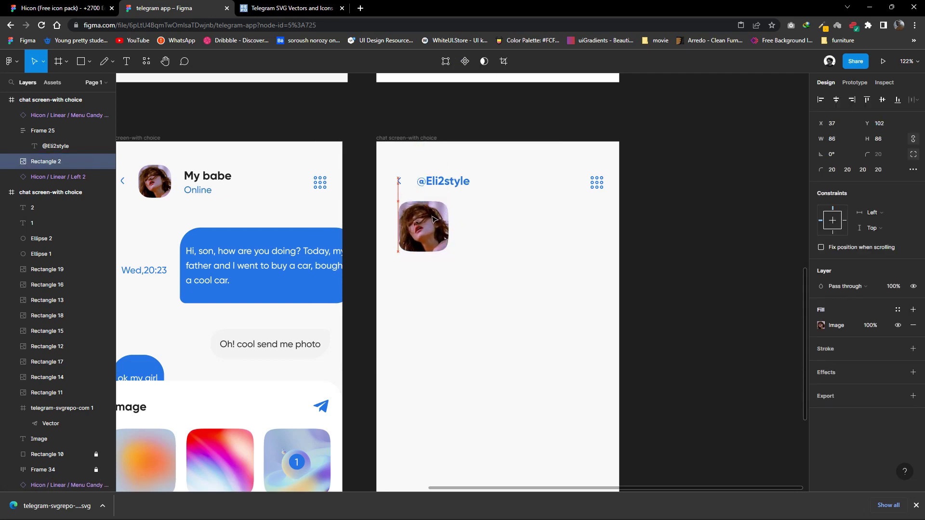
pyautogui.click(497, 245)
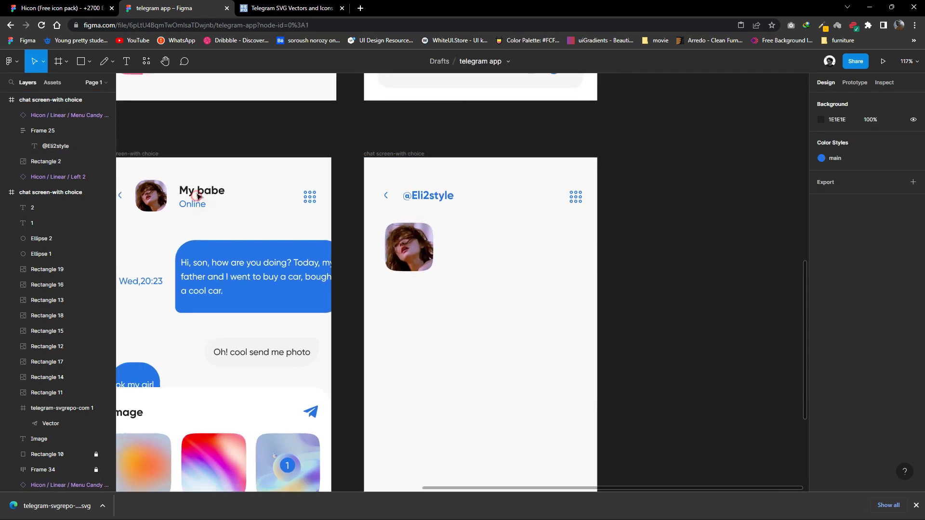
# Copy the My babe / Online name group from the chat screen beside the new avatar.
pyautogui.hscroll(-3, 197, 195)
pyautogui.click(263, 200)
pyautogui.scroll(-5, 86, 456)
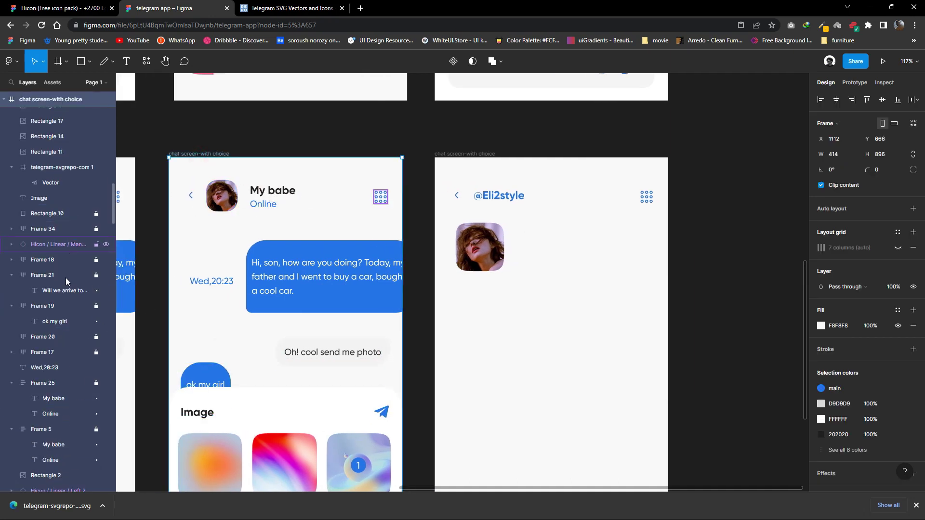
pyautogui.click(53, 385)
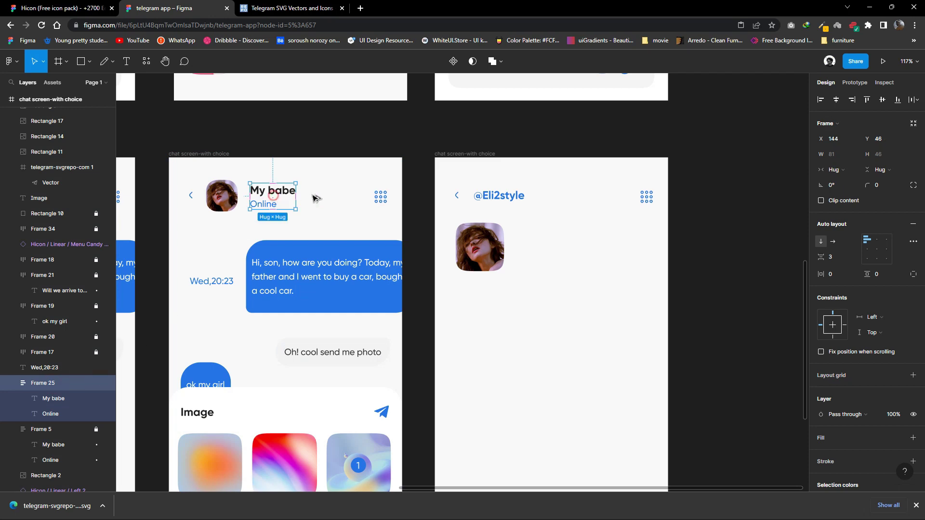
pyautogui.moveTo(274, 196); pyautogui.dragTo(537, 248)
pyautogui.scroll(3, 477, 270)
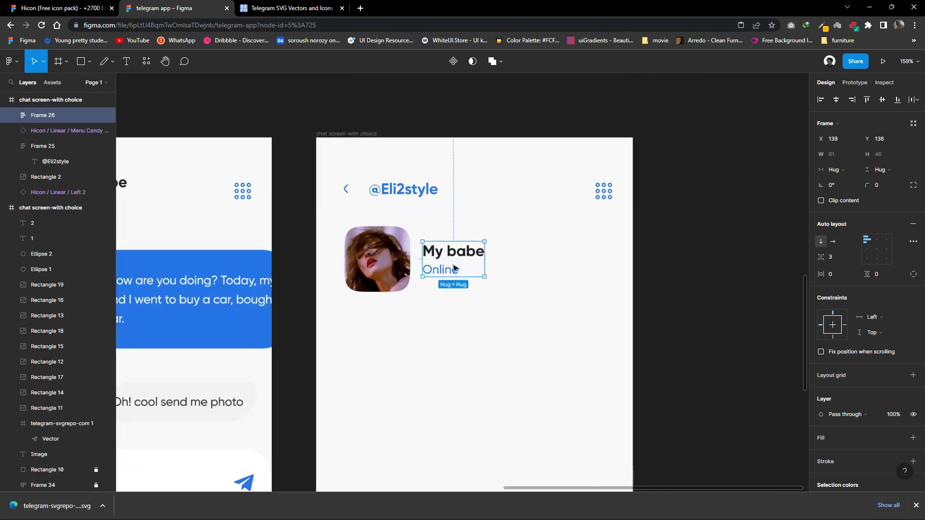
pyautogui.click(525, 287)
pyautogui.keyDown('ctrl'); pyautogui.scroll(-5, 522, 289); pyautogui.keyUp('ctrl')
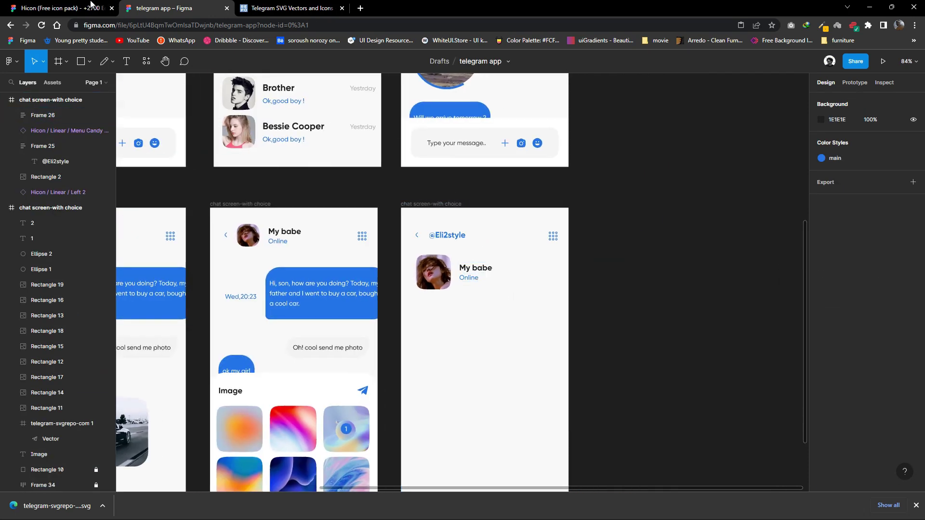
pyautogui.click(90, 4)
# Copy the Message 3 outline icon from Hicon and place it right of the My babe row.
pyautogui.keyDown('ctrl'); pyautogui.scroll(-2, 540, 283); pyautogui.keyUp('ctrl')
pyautogui.keyDown('ctrl'); pyautogui.scroll(-2, 680, 268); pyautogui.keyUp('ctrl')
pyautogui.hscroll(5, 626, 255)
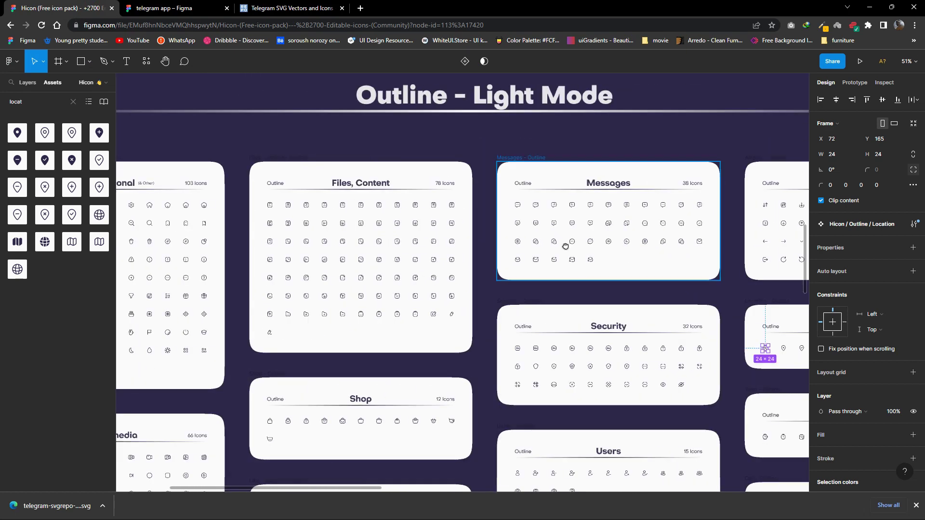
pyautogui.keyDown('ctrl'); pyautogui.scroll(3, 507, 247); pyautogui.keyUp('ctrl')
pyautogui.keyDown('ctrl'); pyautogui.scroll(3, 413, 220); pyautogui.keyUp('ctrl')
pyautogui.click(419, 196)
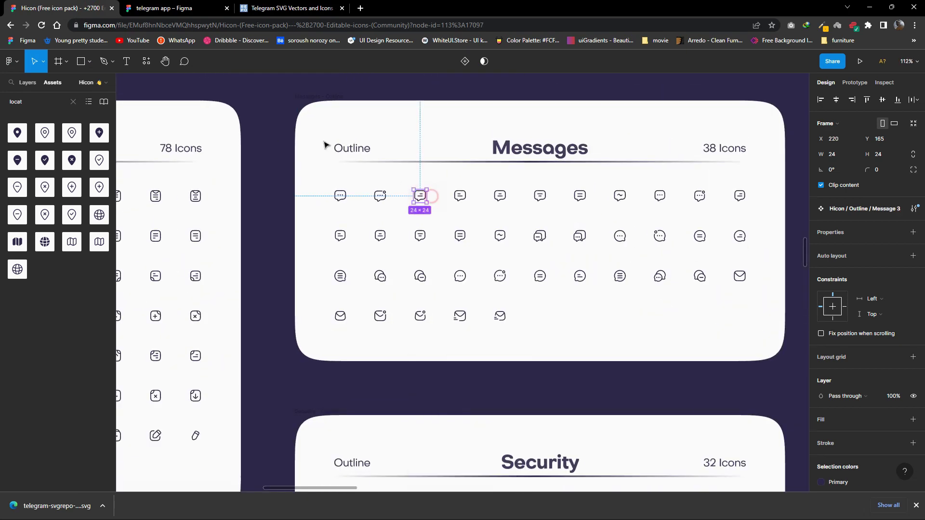
pyautogui.hotkey('ctrl', 'Tab')
pyautogui.hotkey('ctrl', 'v')
pyautogui.keyDown('ctrl'); pyautogui.scroll(2, 585, 271); pyautogui.keyUp('ctrl')
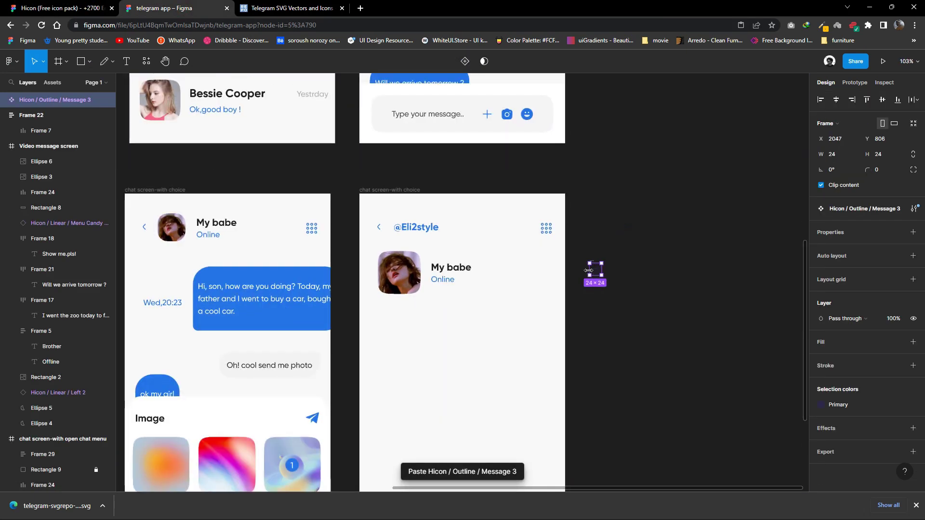
pyautogui.moveTo(592, 271); pyautogui.dragTo(547, 278)
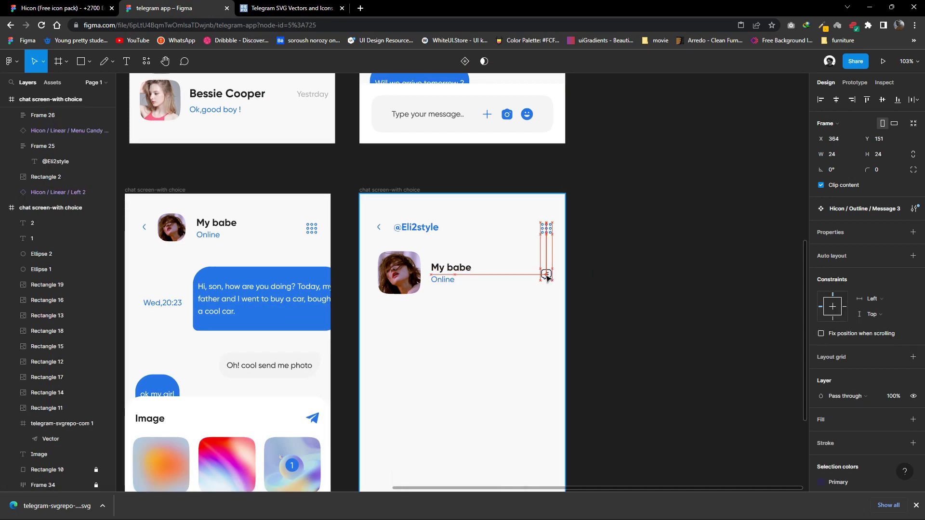
pyautogui.scroll(-2, 886, 428)
pyautogui.click(898, 408)
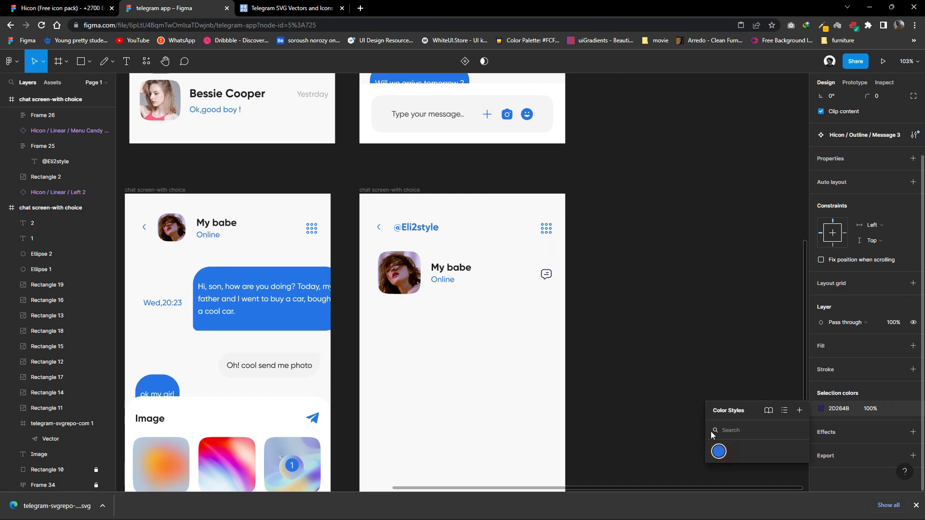
# Duplicate the name group below the photo as Phone number with a Content Reel US sample number.
pyautogui.click(684, 434)
pyautogui.scroll(-1, 410, 306)
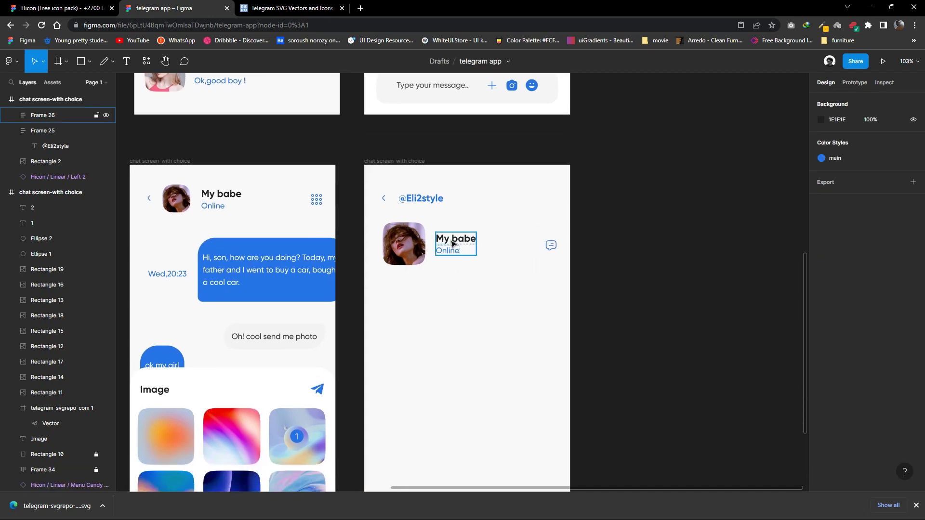
pyautogui.moveTo(452, 244); pyautogui.dragTo(398, 296)
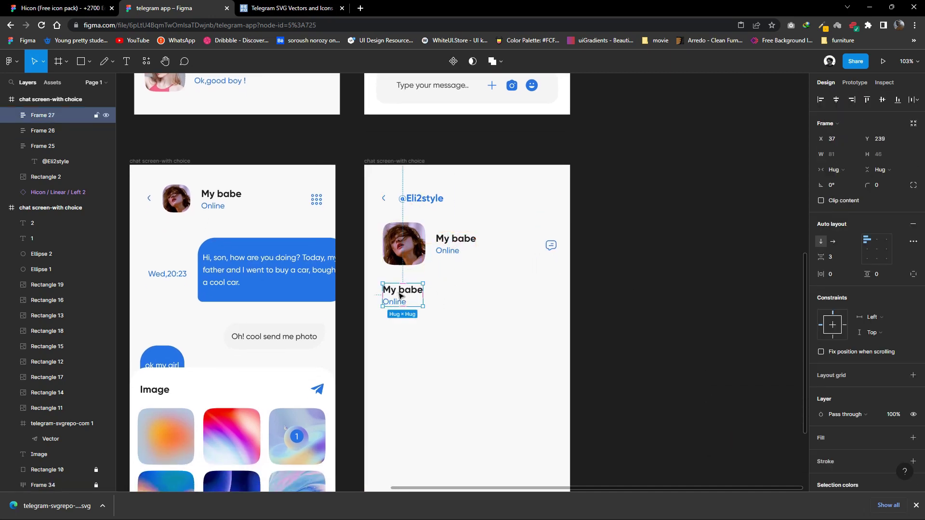
pyautogui.doubleClick(400, 295)
pyautogui.write('Phone number')
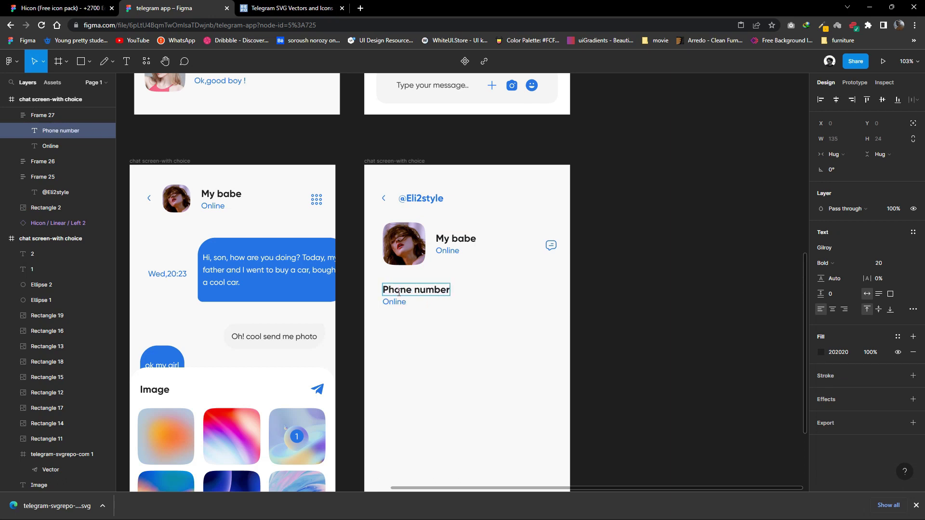
pyautogui.click(392, 302)
pyautogui.rightClick(388, 303)
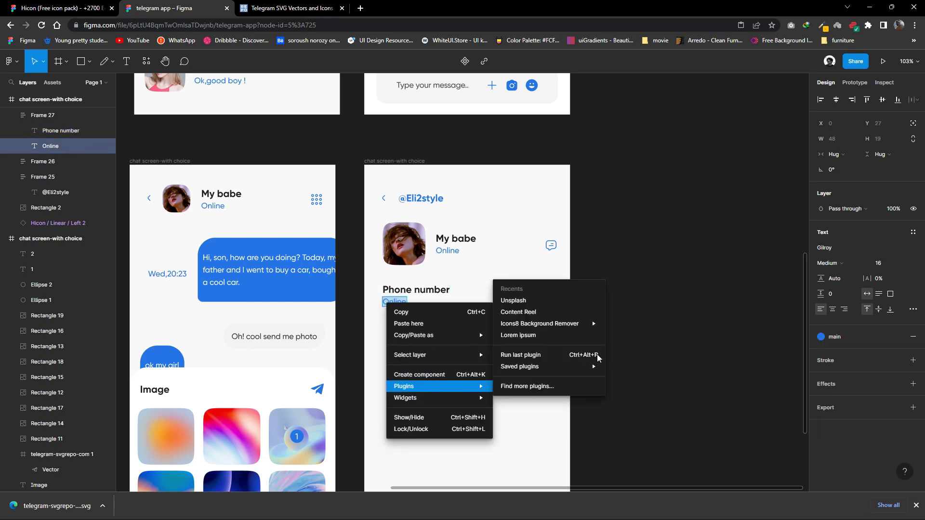
pyautogui.click(517, 313)
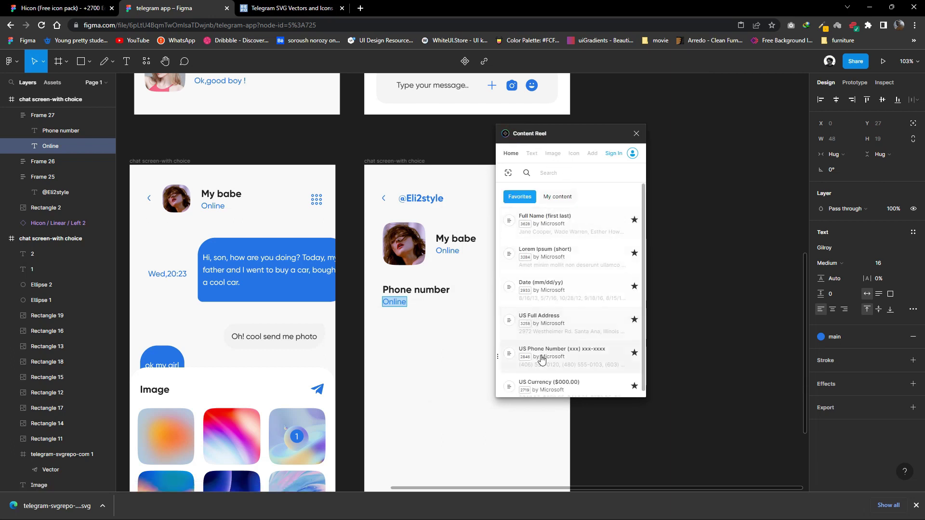
pyautogui.click(540, 345)
pyautogui.click(524, 221)
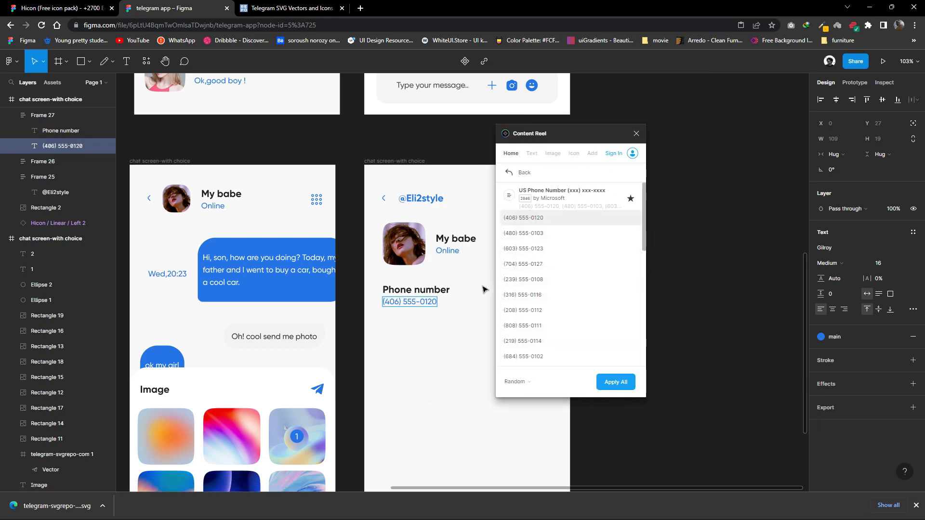
pyautogui.click(452, 323)
# Change the phone number's font weight and detach its main style for a dark grey fill.
pyautogui.doubleClick(415, 303)
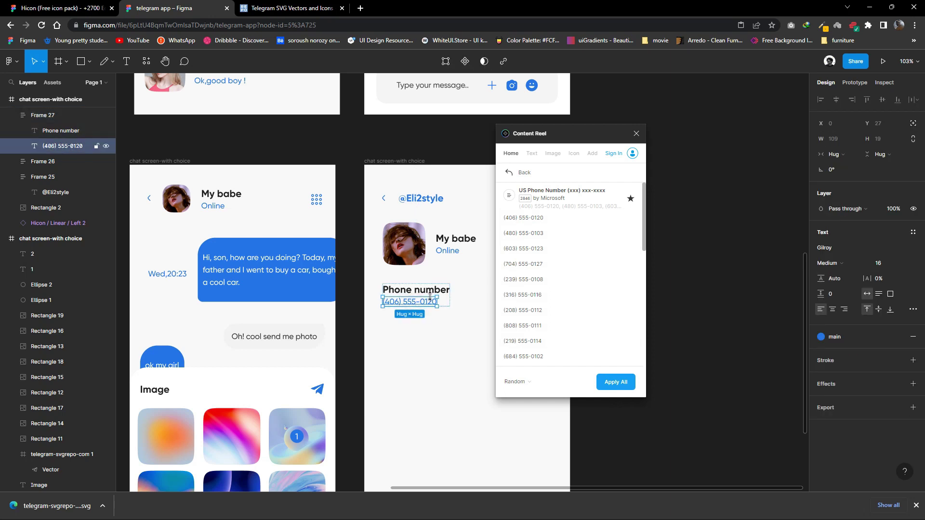
pyautogui.press('Escape')
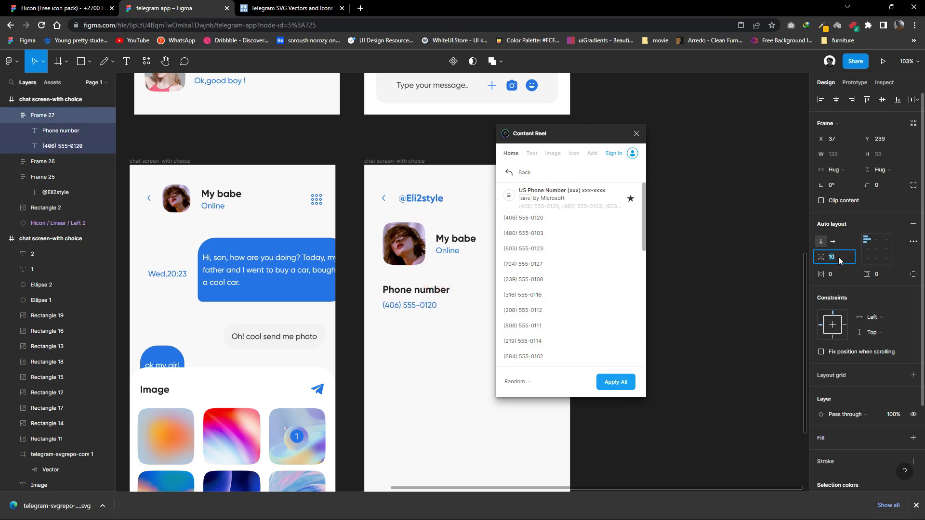
pyautogui.click(421, 312)
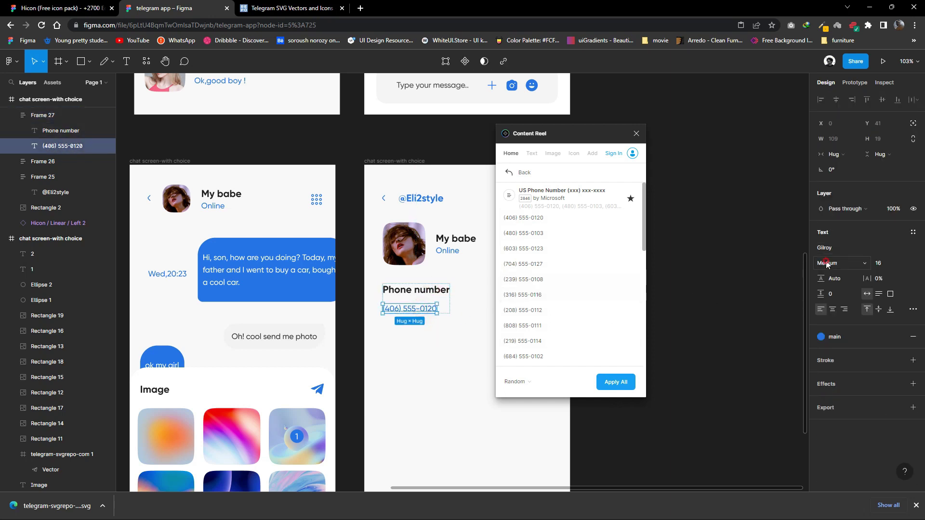
pyautogui.click(826, 264)
pyautogui.click(841, 238)
pyautogui.click(637, 134)
pyautogui.click(897, 336)
pyautogui.click(820, 352)
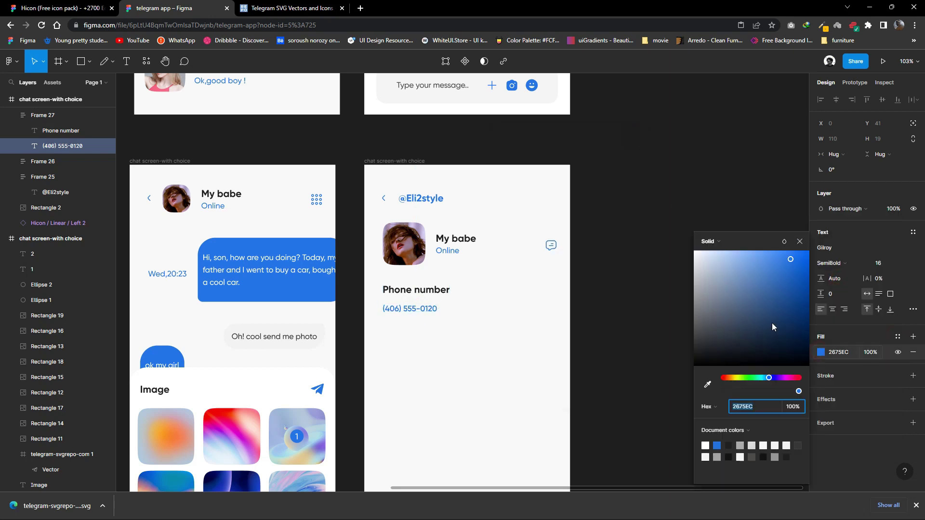
pyautogui.click(416, 299)
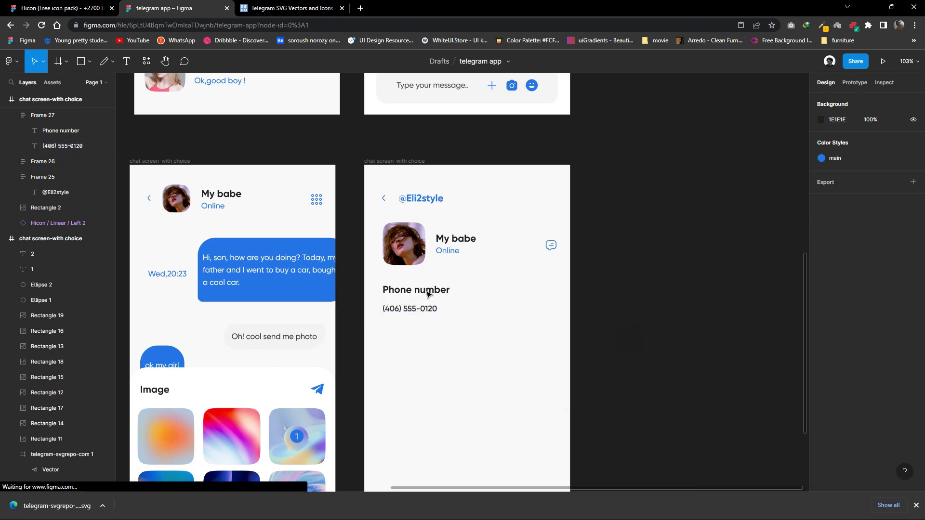
pyautogui.write('14')
# Move the tab bar into the profile screen, 37 below the phone number.
pyautogui.click(581, 297)
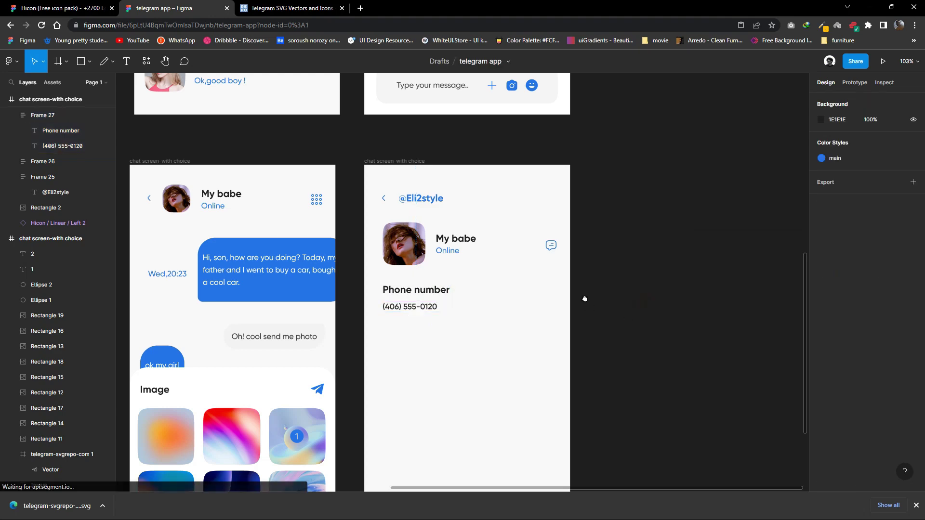
pyautogui.keyDown('ctrl'); pyautogui.scroll(-5, 390, 342); pyautogui.keyUp('ctrl')
pyautogui.scroll(3, 404, 160)
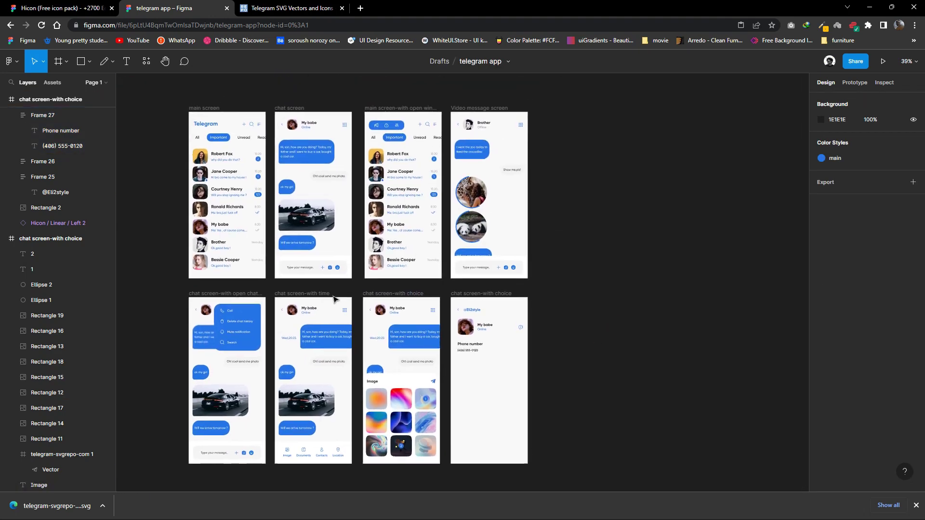
pyautogui.moveTo(404, 160); pyautogui.dragTo(490, 385)
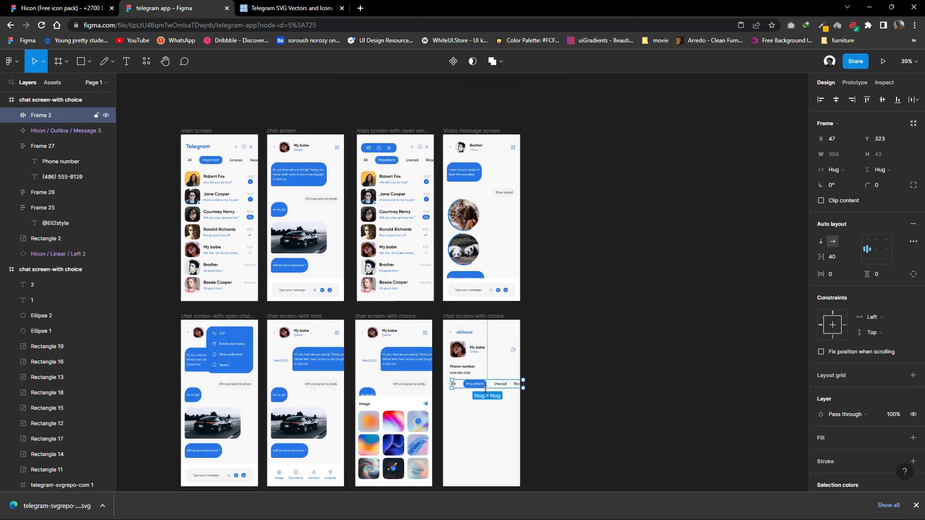
pyautogui.keyDown('ctrl'); pyautogui.scroll(3, 450, 342); pyautogui.keyUp('ctrl')
pyautogui.keyDown('ctrl'); pyautogui.scroll(3, 451, 342); pyautogui.keyUp('ctrl')
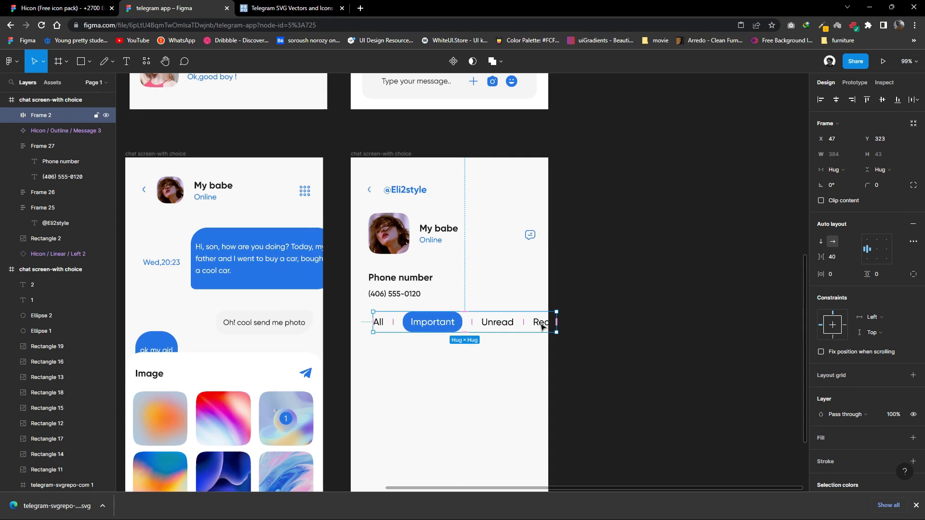
pyautogui.doubleClick(496, 322)
pyautogui.moveTo(496, 321); pyautogui.dragTo(480, 330)
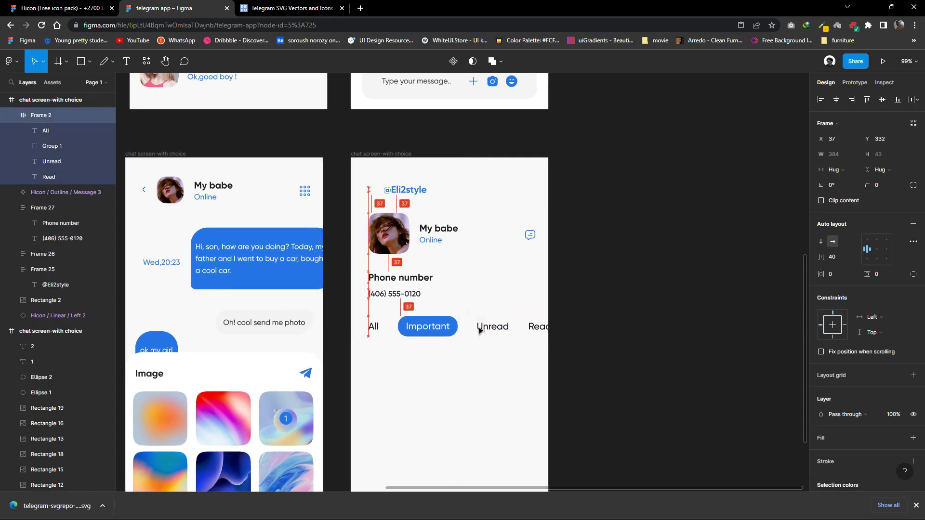
# Rename the tabs to Location, Image and Documents and reshape the blue pill behind Image.
pyautogui.doubleClick(375, 329)
pyautogui.write('Location')
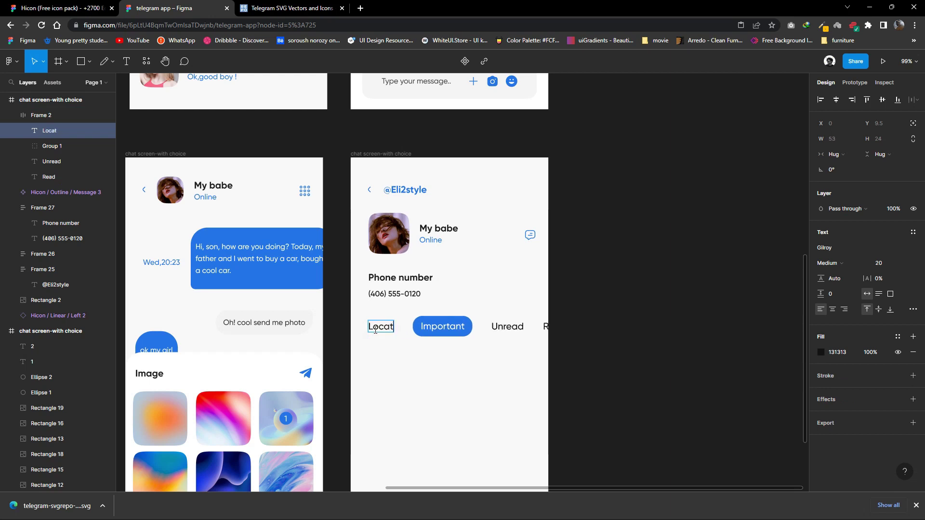
pyautogui.doubleClick(455, 325)
pyautogui.write('Image')
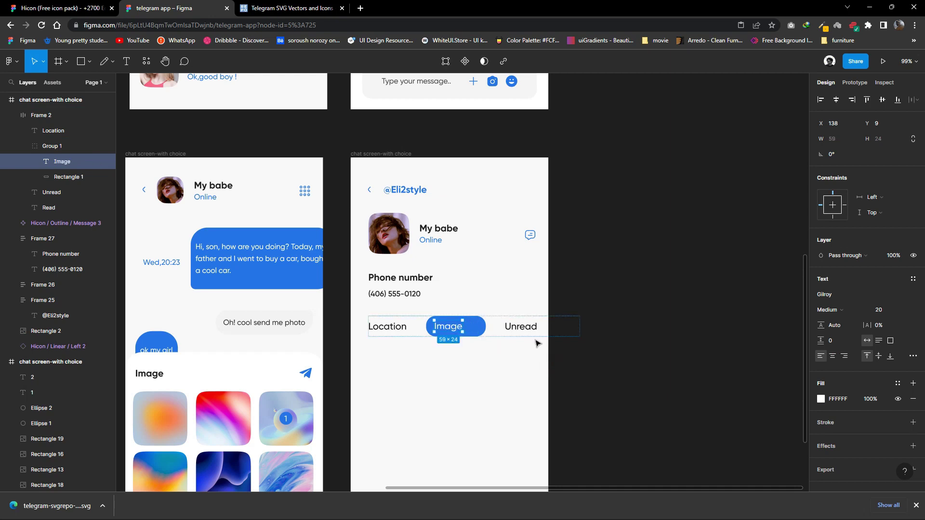
pyautogui.click(457, 331)
pyautogui.doubleClick(457, 330)
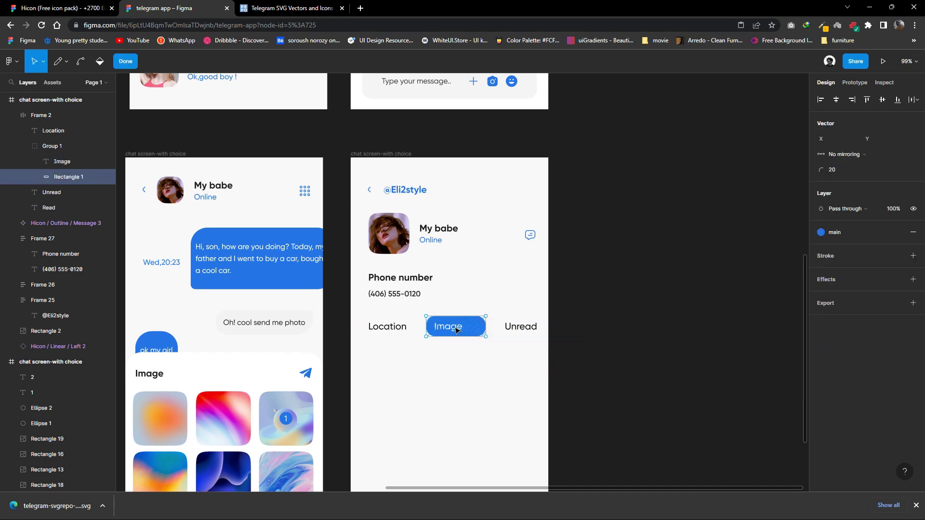
pyautogui.click(465, 353)
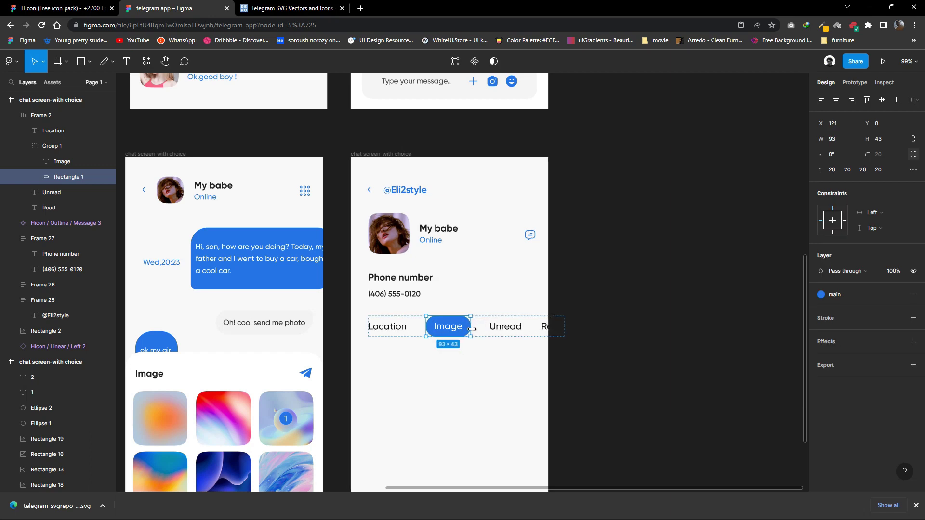
pyautogui.click(504, 325)
pyautogui.write('Documents')
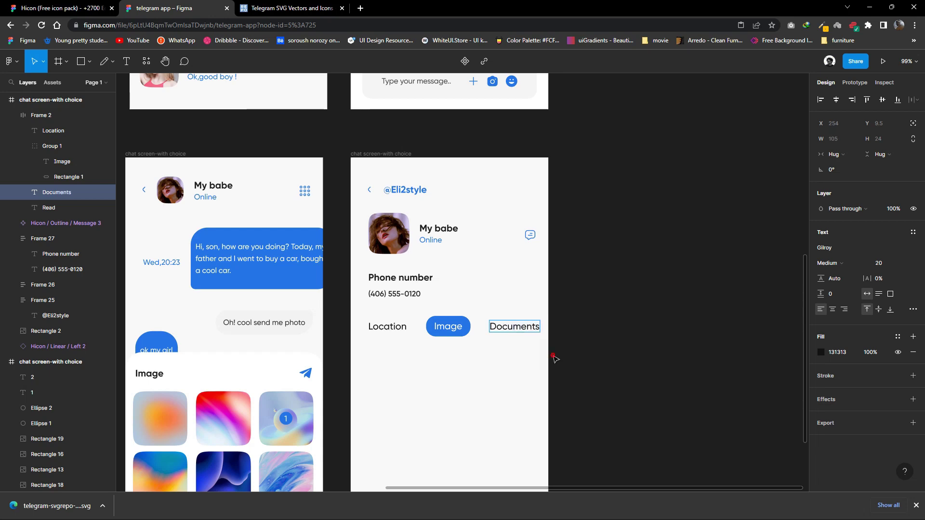
pyautogui.click(553, 357)
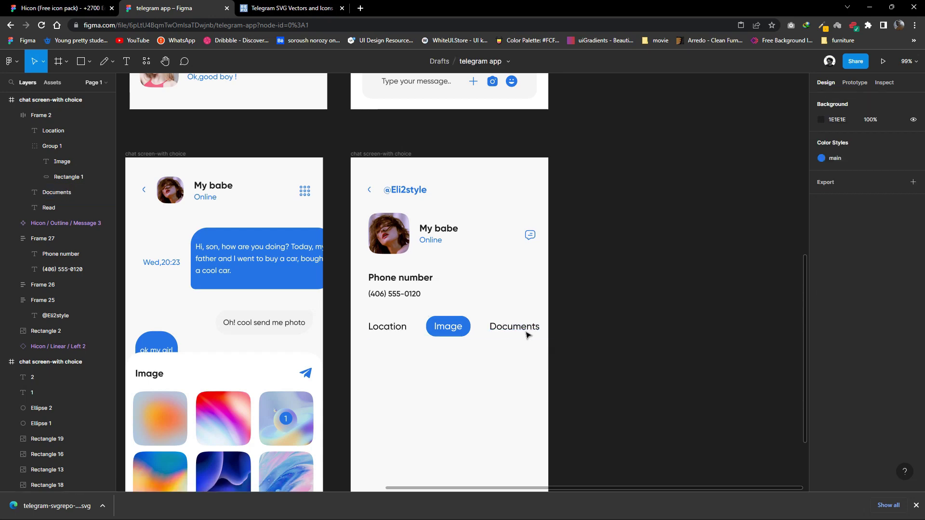
pyautogui.scroll(-3, 545, 362)
# Copy the image grid below the tabs and delete the 1 and 2 number badges.
pyautogui.scroll(-1, 542, 366)
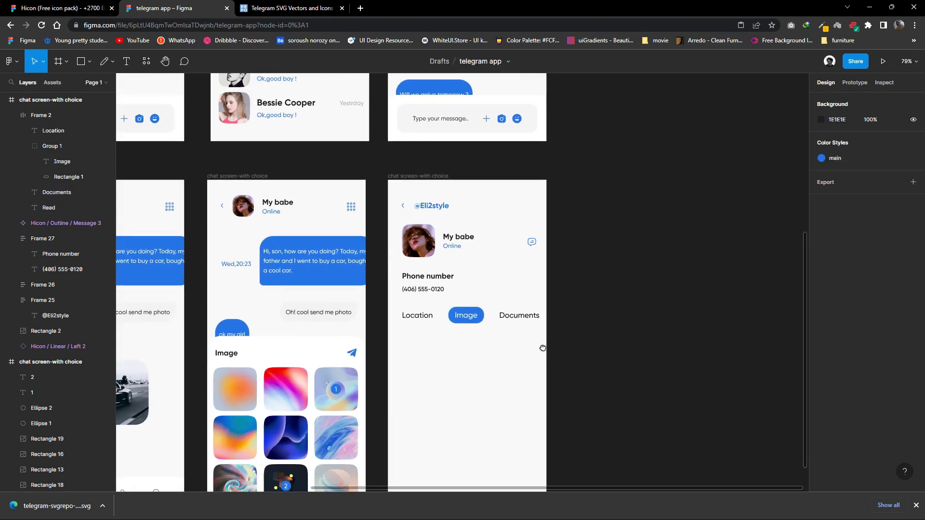
pyautogui.scroll(-2, 482, 327)
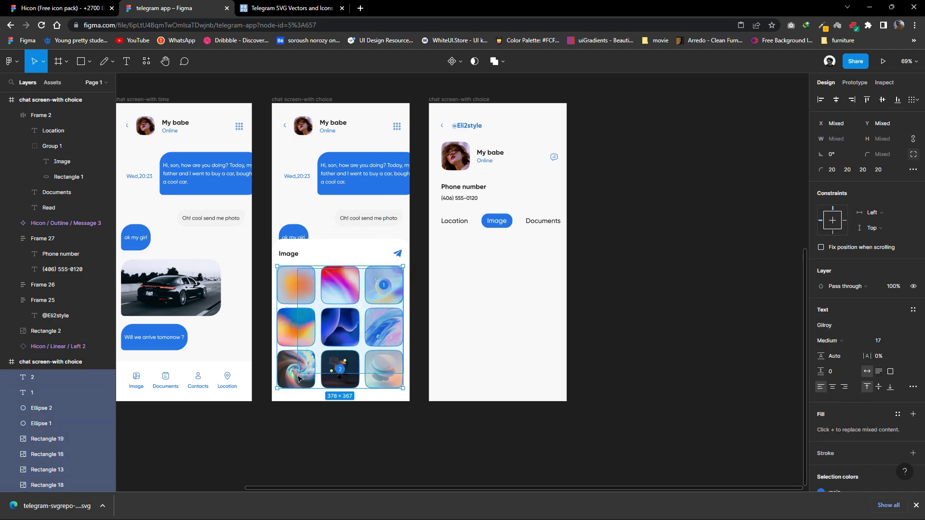
pyautogui.moveTo(335, 356); pyautogui.dragTo(492, 331)
pyautogui.scroll(3, 524, 396)
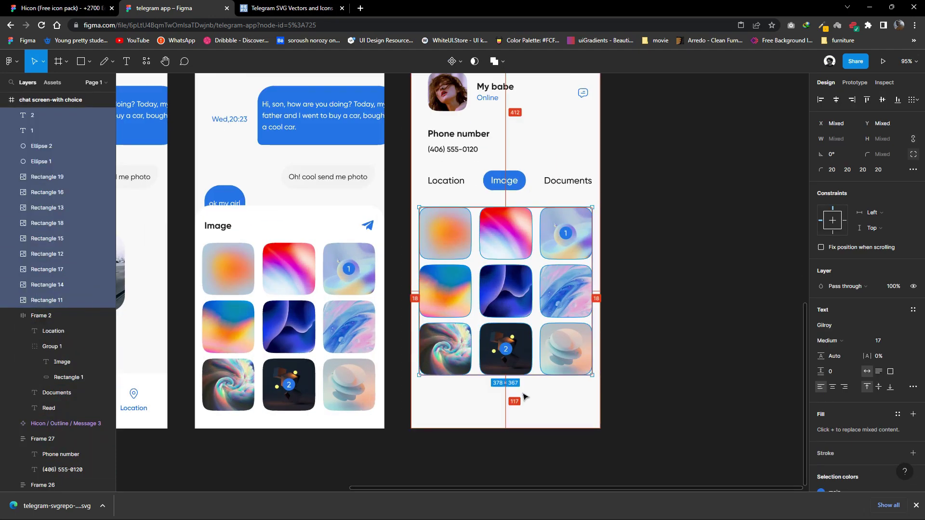
pyautogui.click(567, 234)
pyautogui.press('Delete')
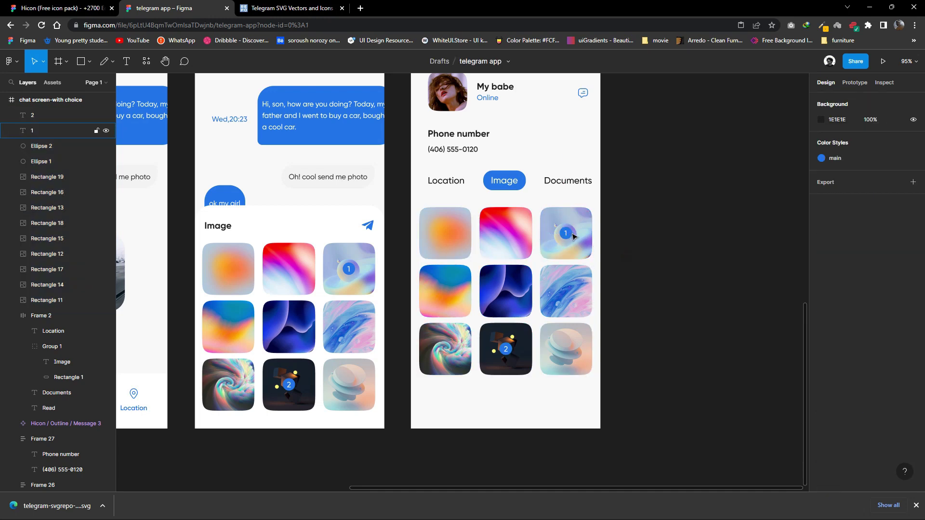
pyautogui.click(566, 234)
pyautogui.press('Delete')
pyautogui.click(505, 349)
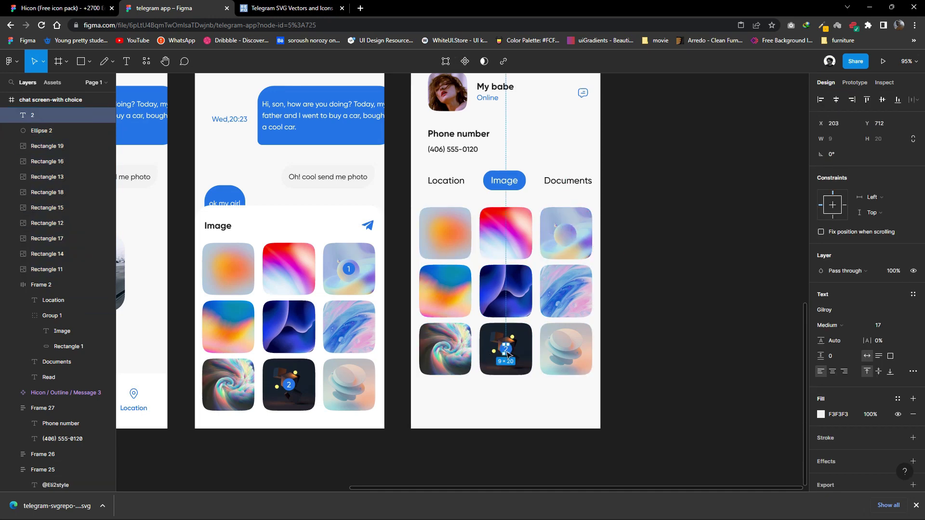
pyautogui.press('Delete')
pyautogui.press('Delete')
# Tighten the thumbnail grid to an 18 column gap and select the middle row for duplicating.
pyautogui.moveTo(619, 394); pyautogui.dragTo(424, 212)
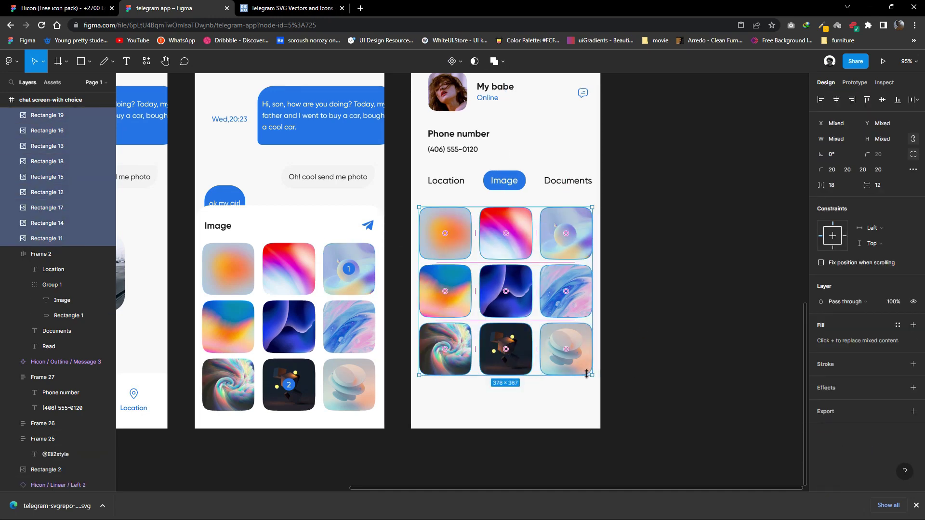
pyautogui.moveTo(591, 375); pyautogui.dragTo(589, 368)
pyautogui.moveTo(538, 350); pyautogui.dragTo(532, 317)
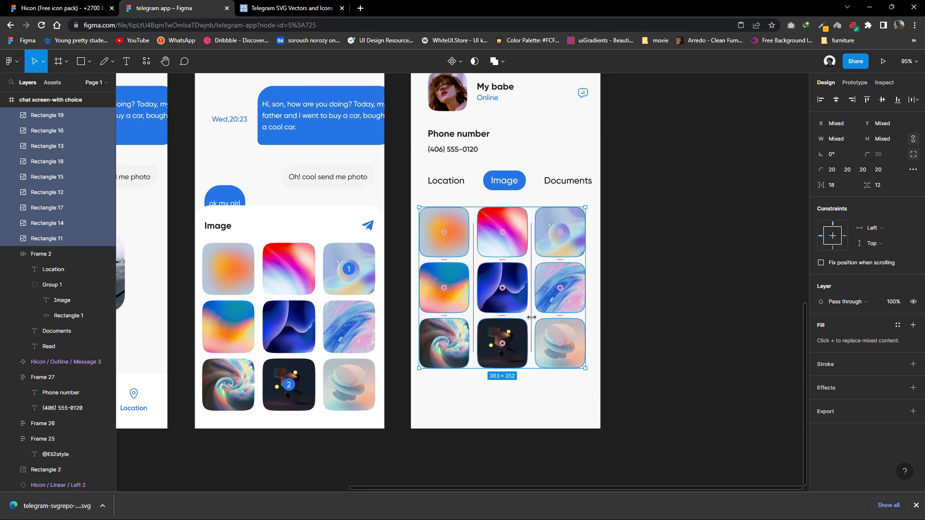
pyautogui.moveTo(597, 285)
pyautogui.mouseDown()
pyautogui.moveTo(451, 299)
pyautogui.moveTo(449, 398)
pyautogui.mouseUp()
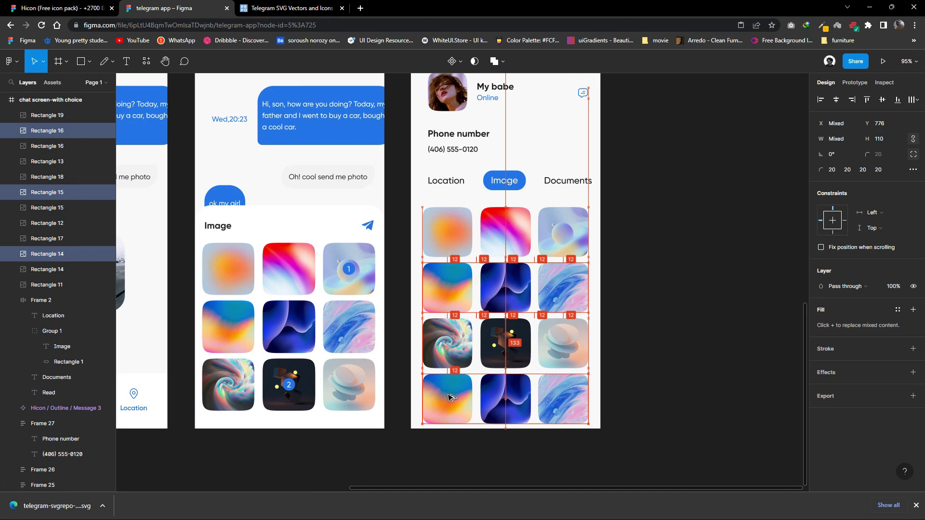
# Fill the bottom-right thumbnail with an abstract zebra-stripe photo from Unsplash.
pyautogui.click(619, 350)
pyautogui.click(564, 399)
pyautogui.rightClick(578, 400)
pyautogui.click(740, 328)
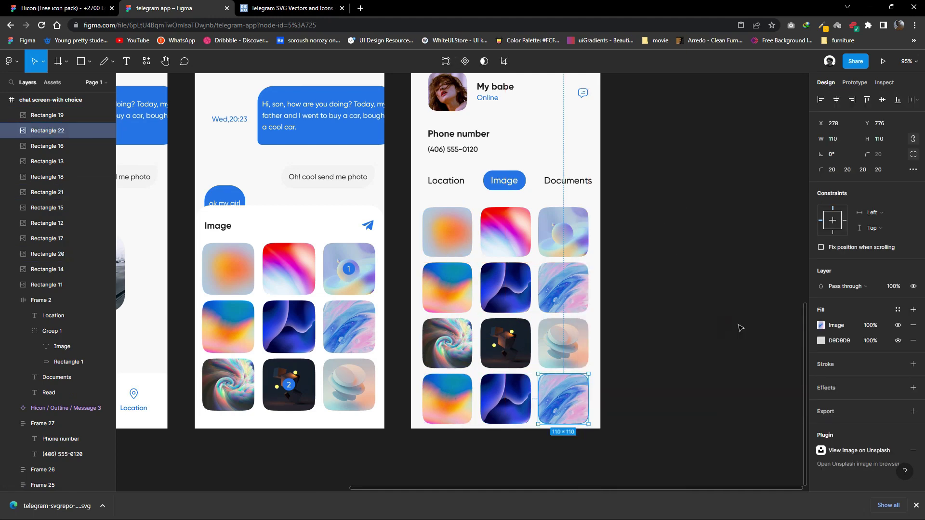
pyautogui.click(630, 193)
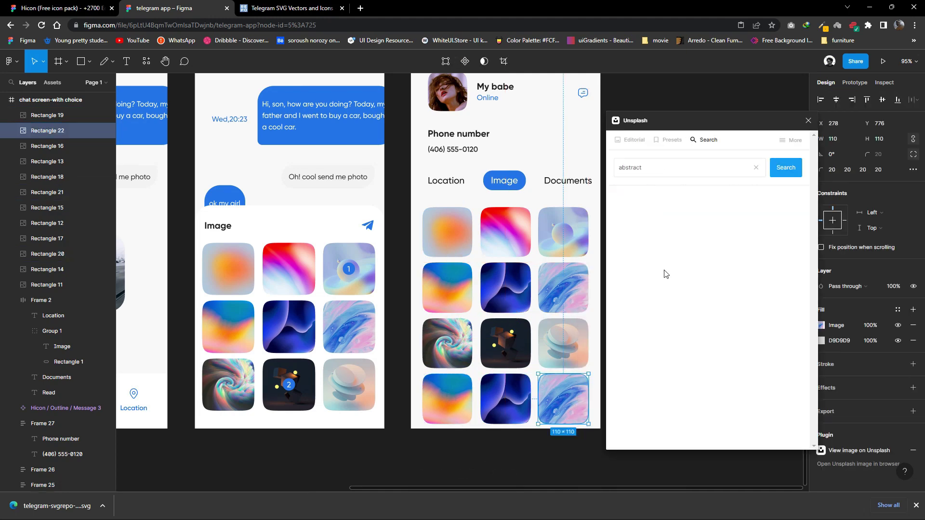
pyautogui.scroll(-5, 730, 317)
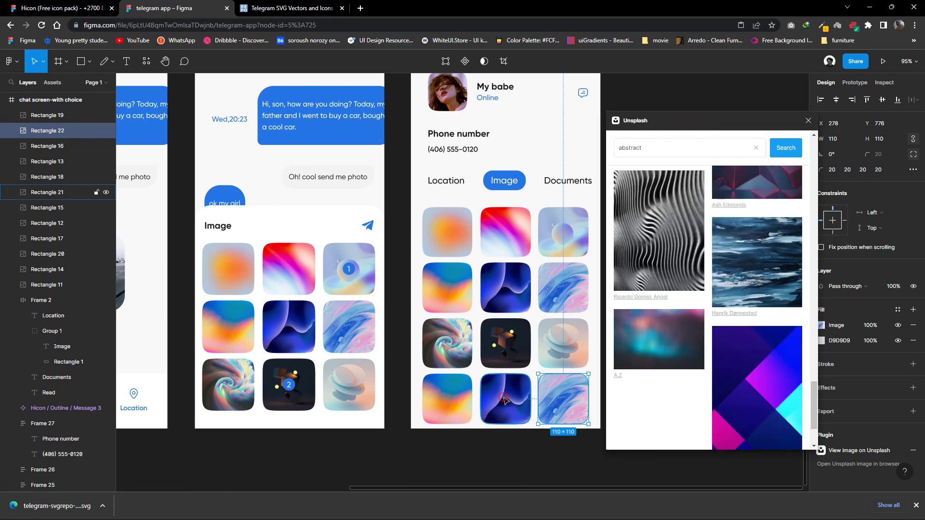
pyautogui.click(505, 398)
# Fill the middle bottom thumbnail with the pink corridor and the bottom-left with the watercolour.
pyautogui.click(640, 270)
pyautogui.scroll(-5, 698, 371)
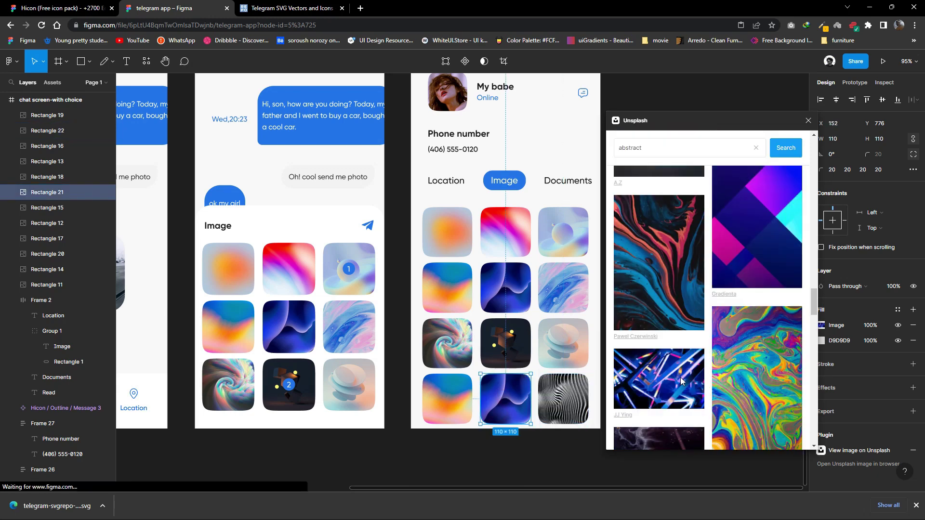
pyautogui.scroll(-5, 698, 372)
pyautogui.click(744, 340)
pyautogui.click(447, 398)
pyautogui.scroll(-5, 706, 394)
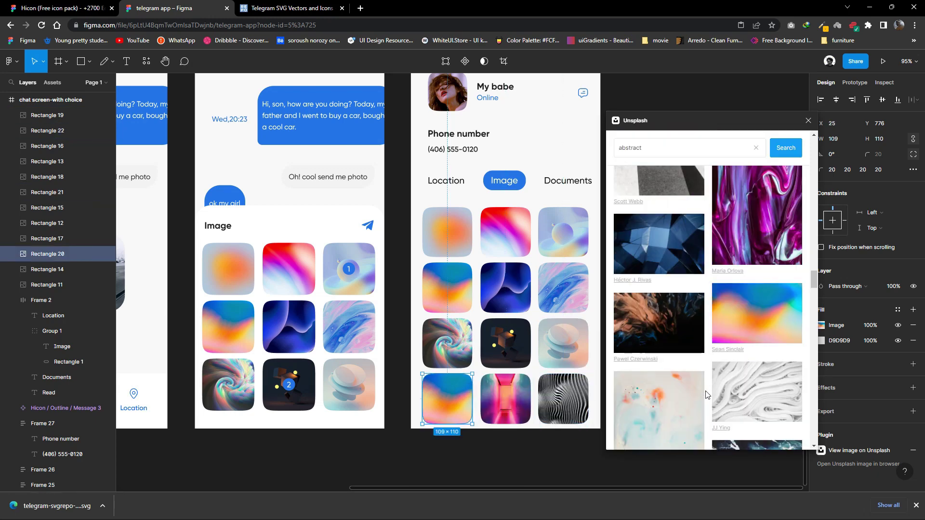
pyautogui.click(658, 409)
pyautogui.click(808, 120)
pyautogui.click(698, 289)
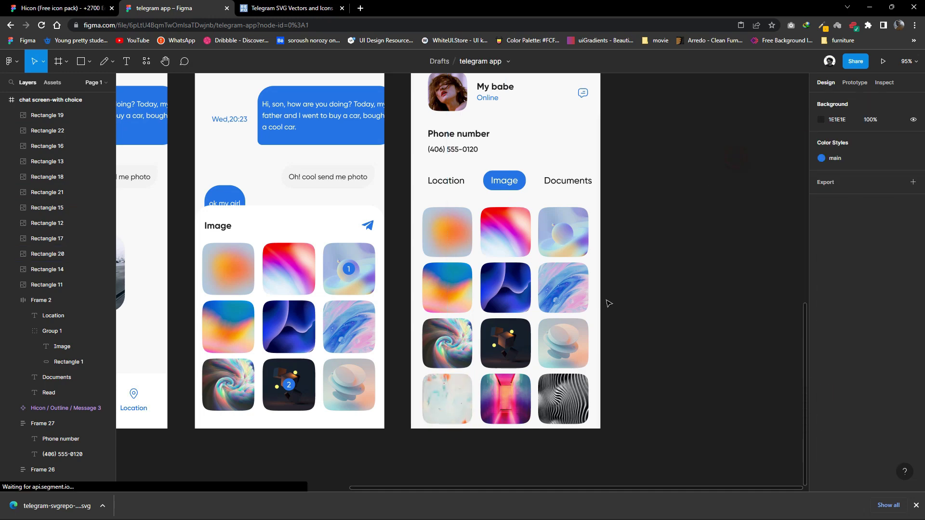
pyautogui.moveTo(560, 301); pyautogui.dragTo(522, 345)
pyautogui.scroll(-2, 523, 345)
# Nudge the lower two thumbnail rows down to widen the gaps between rows.
pyautogui.moveTo(553, 402); pyautogui.dragTo(400, 234)
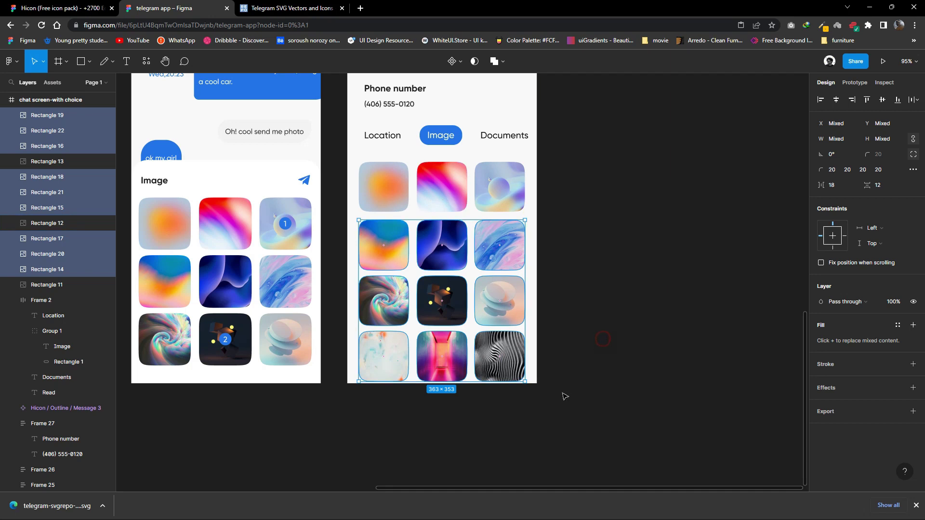
pyautogui.moveTo(565, 396); pyautogui.dragTo(387, 294)
pyautogui.press('Down')
pyautogui.press('Down')
pyautogui.press('Down')
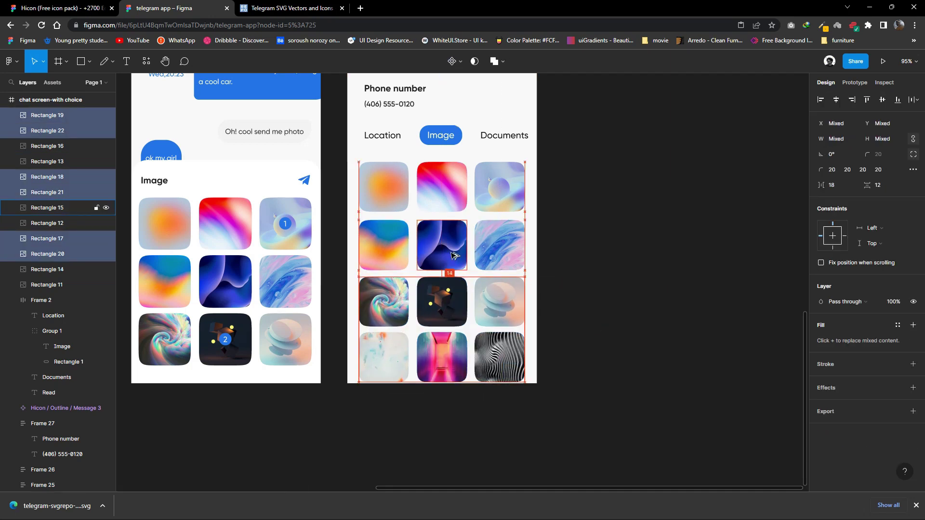
pyautogui.press('Down')
pyautogui.press('Down')
pyautogui.press('Down')
pyautogui.moveTo(532, 408); pyautogui.dragTo(382, 337)
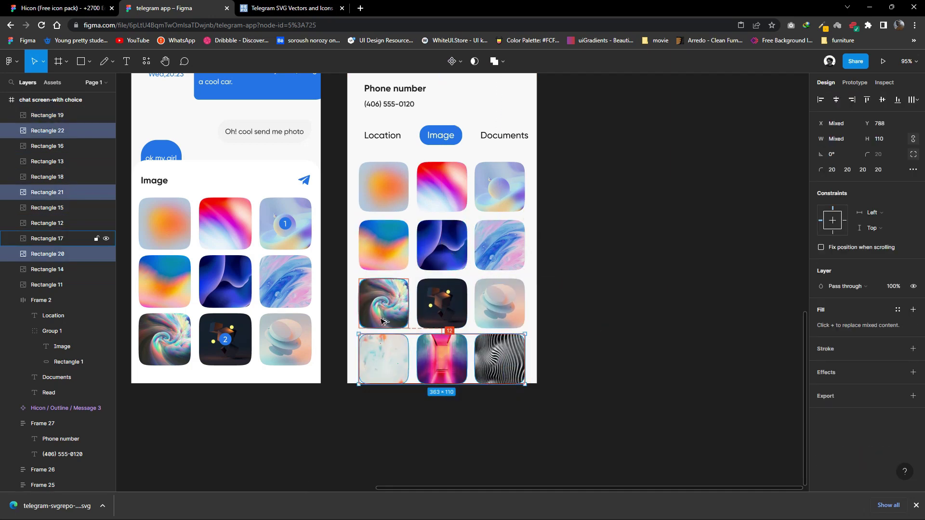
pyautogui.click(588, 318)
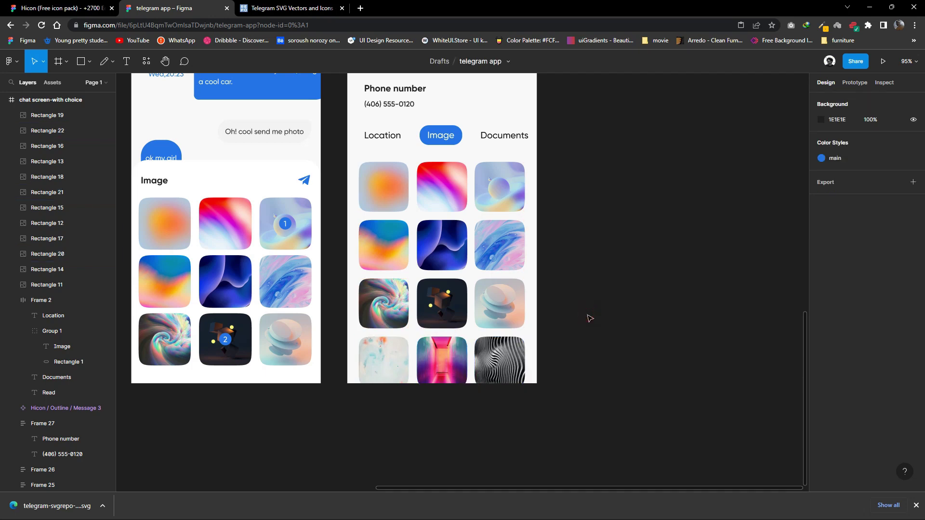
pyautogui.scroll(1, 575, 378)
pyautogui.keyDown('ctrl'); pyautogui.scroll(-5, 565, 383); pyautogui.keyUp('ctrl')
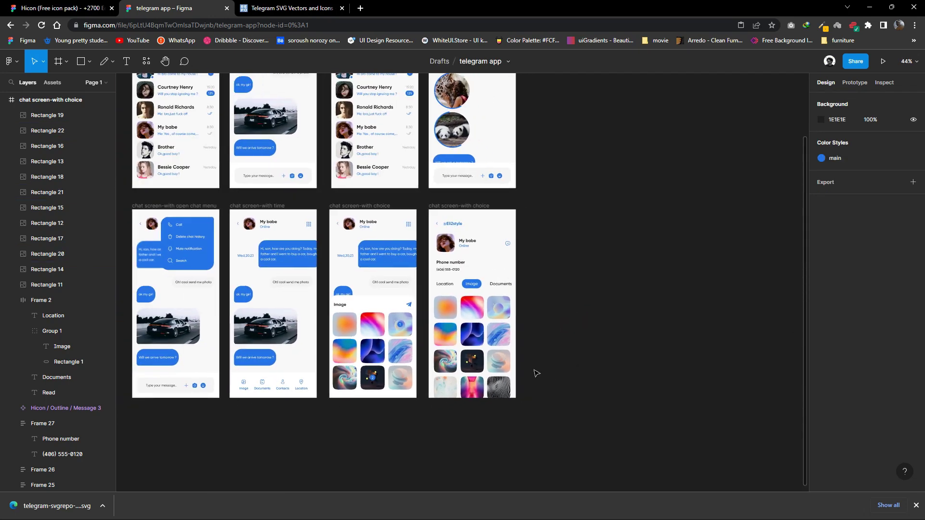
pyautogui.keyDown('ctrl'); pyautogui.scroll(5, 533, 373); pyautogui.keyUp('ctrl')
# Nudge the grid and bottom row down so the fourth row sits 22 below the third.
pyautogui.moveTo(516, 458); pyautogui.dragTo(344, 256)
pyautogui.press('Down')
pyautogui.press('Down')
pyautogui.press('Down')
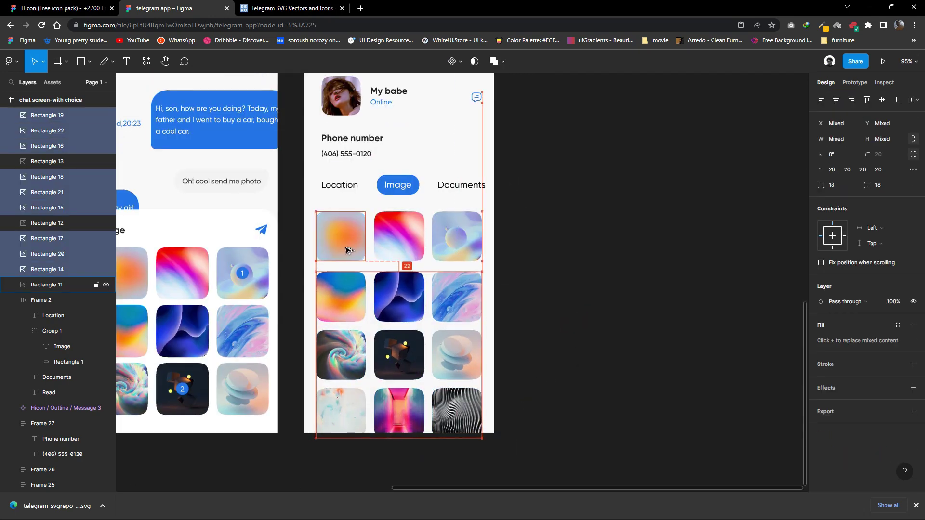
pyautogui.moveTo(517, 457); pyautogui.dragTo(308, 329)
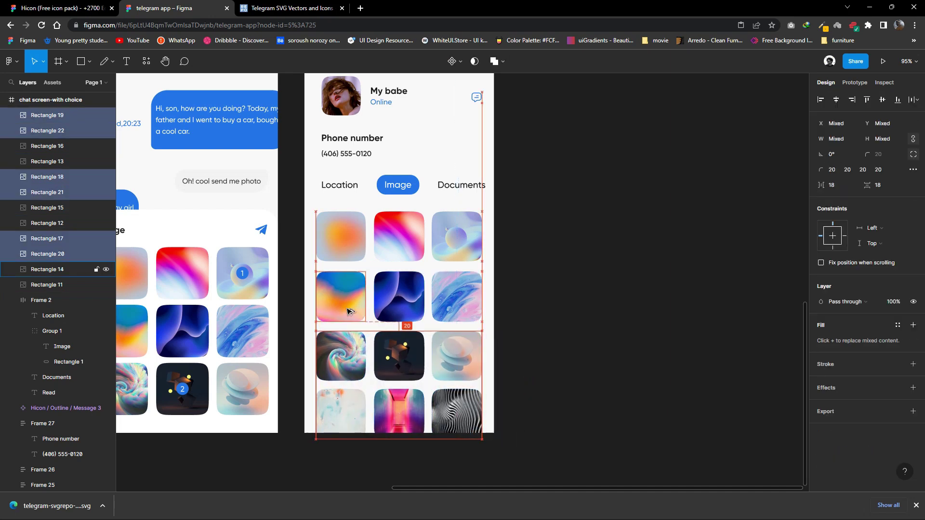
pyautogui.moveTo(484, 441); pyautogui.dragTo(310, 386)
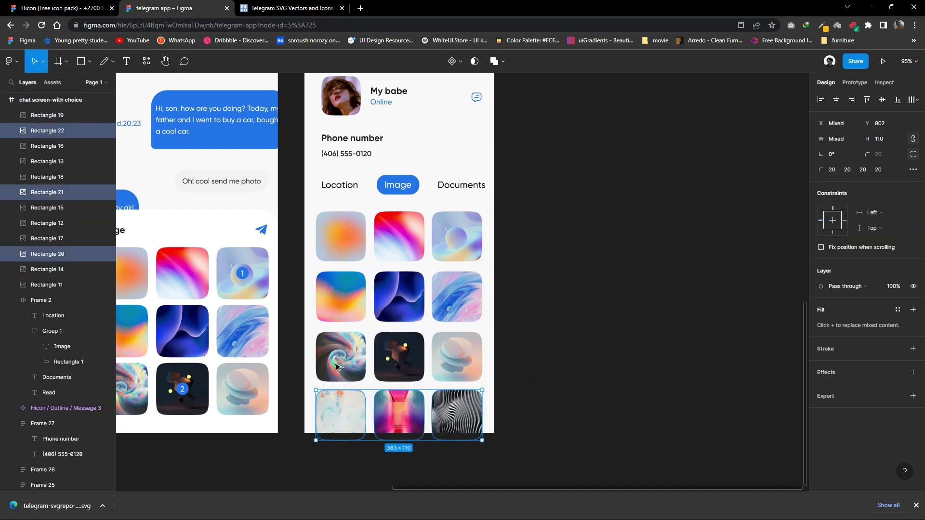
pyautogui.press('Down')
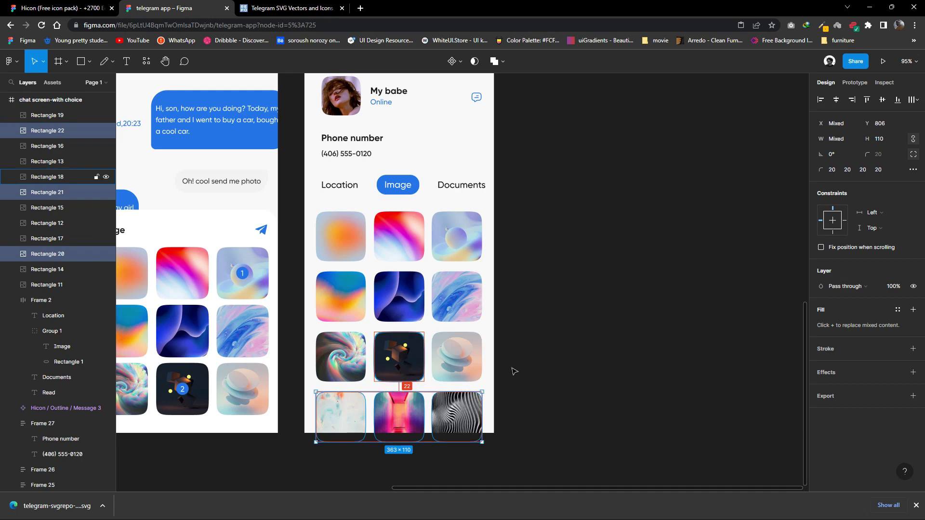
pyautogui.click(514, 371)
pyautogui.keyDown('ctrl'); pyautogui.scroll(-3, 514, 371); pyautogui.keyUp('ctrl')
pyautogui.keyDown('ctrl'); pyautogui.scroll(-5, 466, 236); pyautogui.keyUp('ctrl')
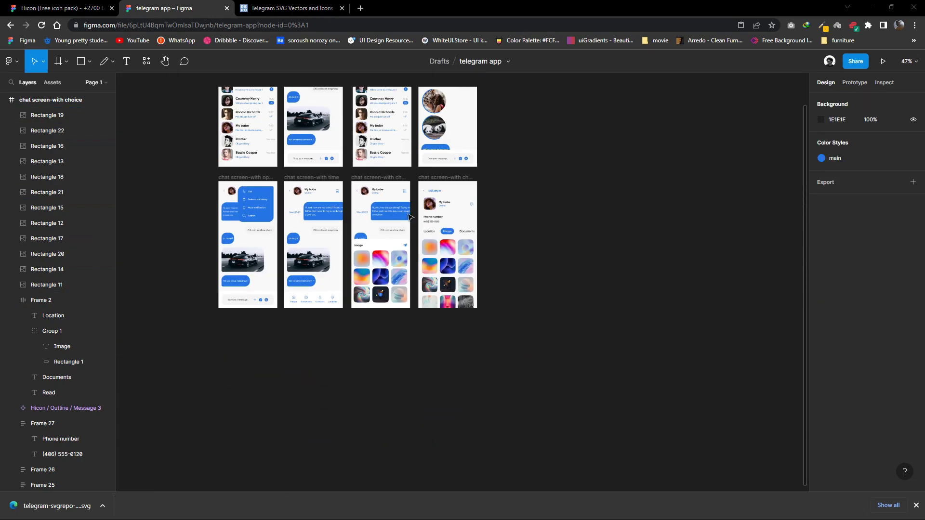
# Duplicate the main screen frame and rename the copy 'main screen-with menu'.
pyautogui.keyDown('ctrl'); pyautogui.scroll(5, 185, 124); pyautogui.keyUp('ctrl')
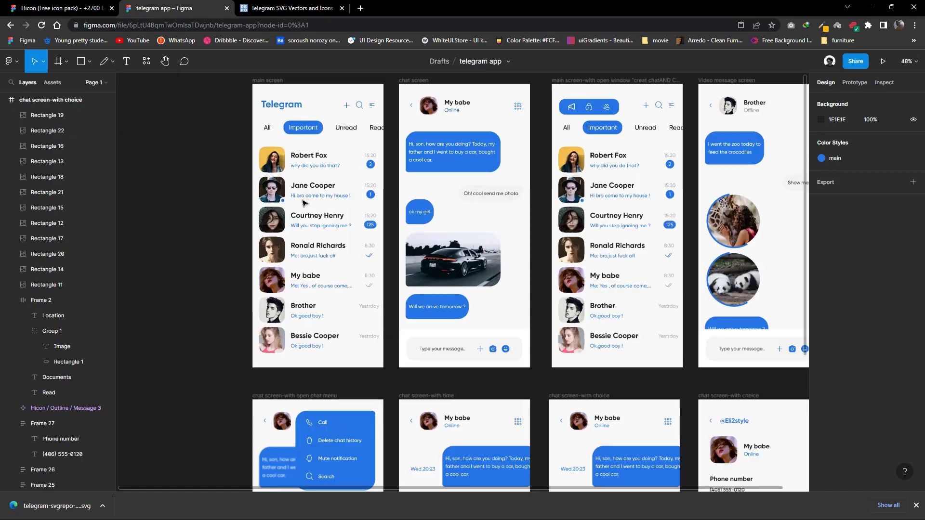
pyautogui.keyDown('alt'); pyautogui.moveTo(308, 118); pyautogui.dragTo(164, 122); pyautogui.keyUp('alt')
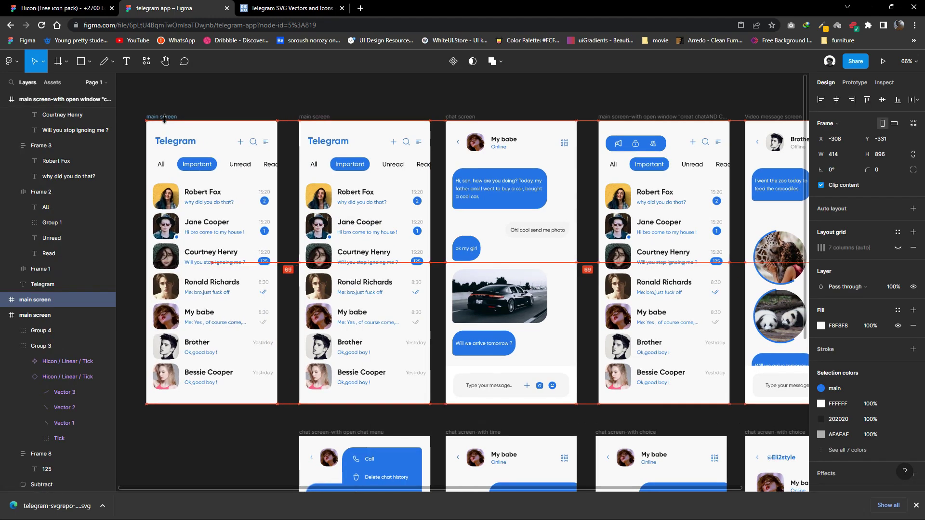
pyautogui.keyDown('ctrl'); pyautogui.scroll(5, 221, 164); pyautogui.keyUp('ctrl')
pyautogui.write('-with menu')
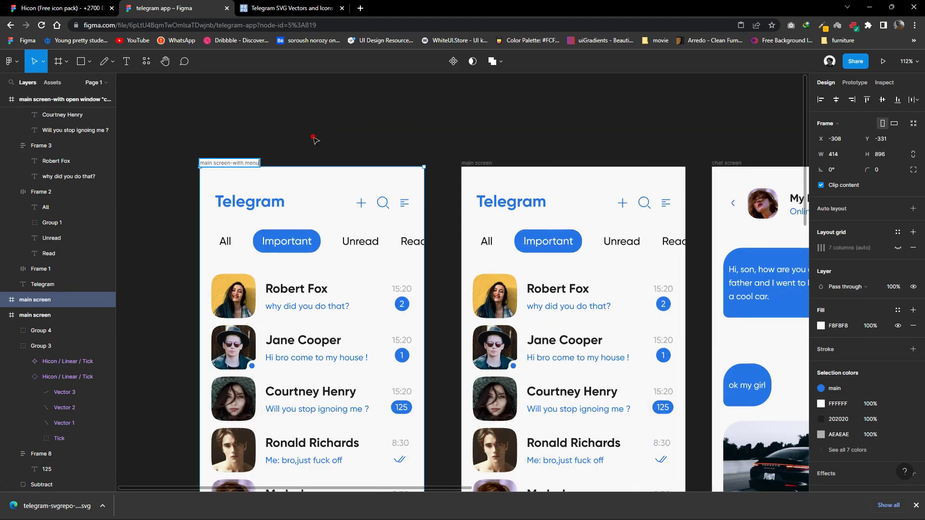
pyautogui.press('Return')
pyautogui.keyDown('ctrl'); pyautogui.scroll(-3, 313, 140); pyautogui.keyUp('ctrl')
# Group the copy's chat list layers into Group 7 and lock it.
pyautogui.moveTo(389, 117); pyautogui.dragTo(202, 456)
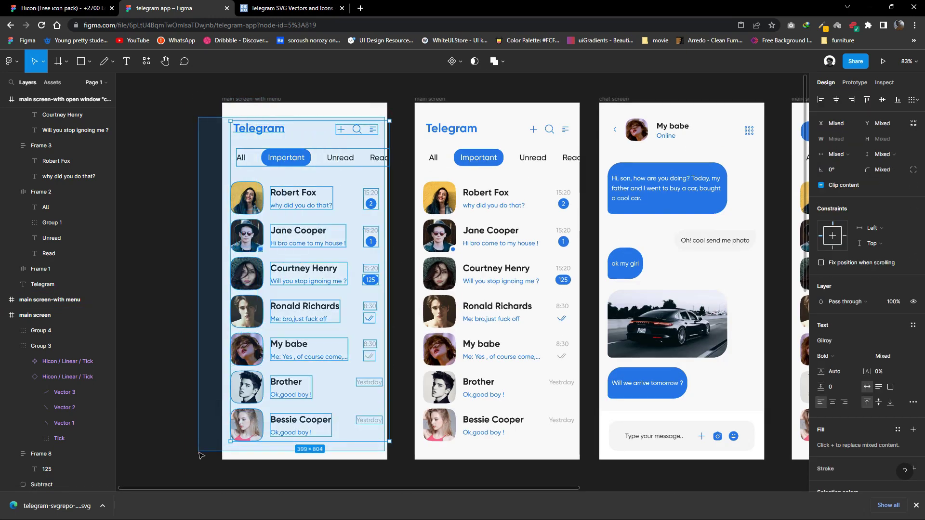
pyautogui.rightClick(267, 195)
pyautogui.click(289, 304)
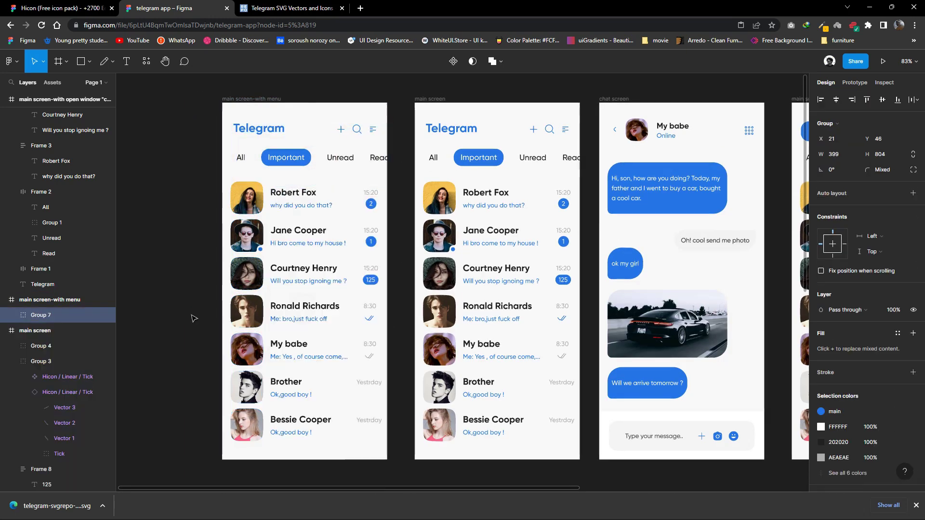
pyautogui.click(97, 316)
# Draw a 330×896 panel rectangle from the frame's top over the chat list.
pyautogui.click(90, 61)
pyautogui.click(53, 83)
pyautogui.moveTo(255, 115); pyautogui.dragTo(259, 117)
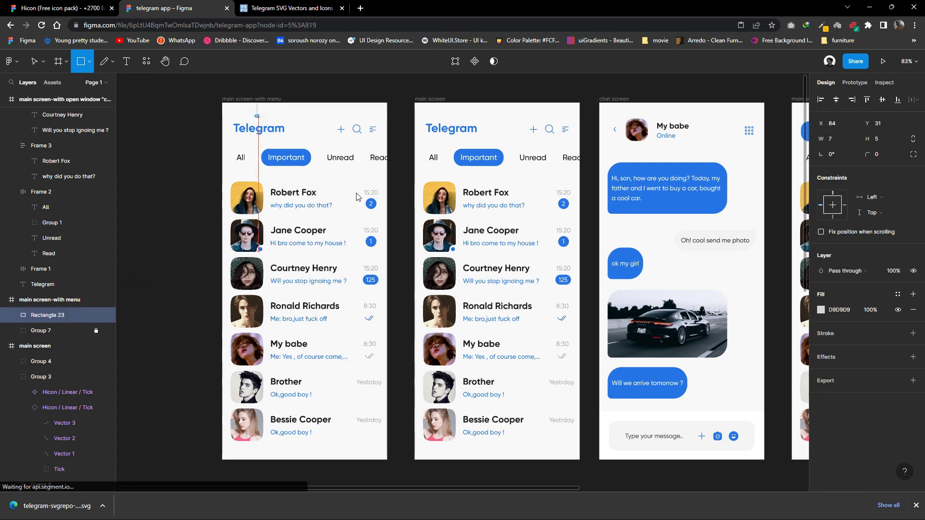
pyautogui.moveTo(357, 196); pyautogui.dragTo(382, 379)
pyautogui.scroll(-3, 293, 314)
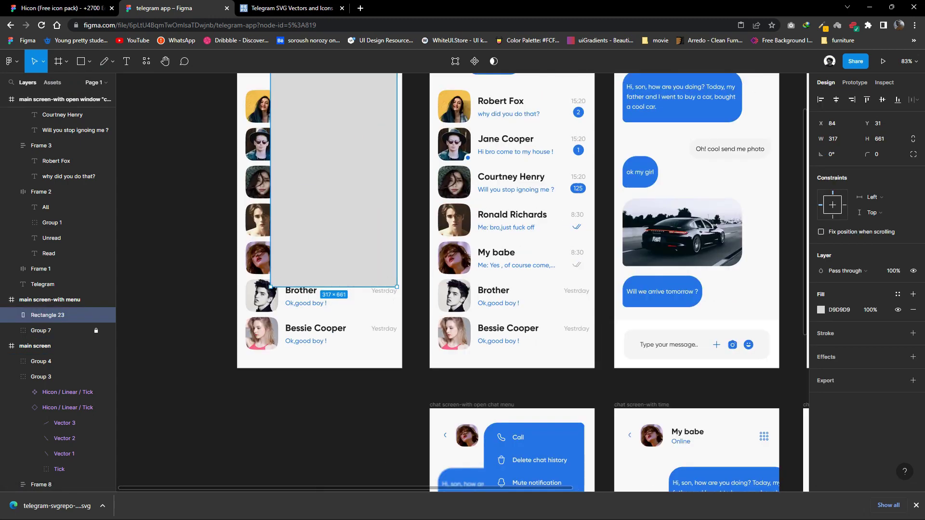
pyautogui.moveTo(361, 277); pyautogui.dragTo(364, 358)
pyautogui.scroll(3, 381, 328)
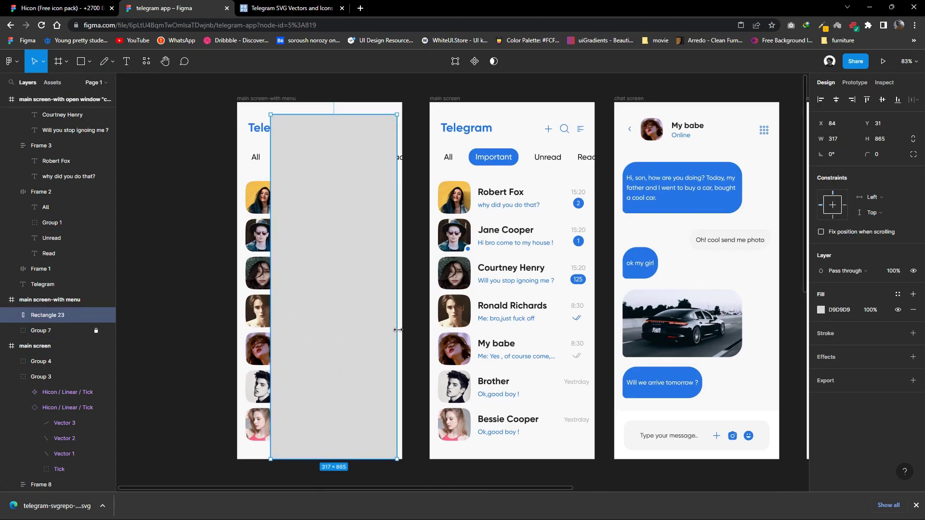
pyautogui.moveTo(326, 115); pyautogui.dragTo(326, 101)
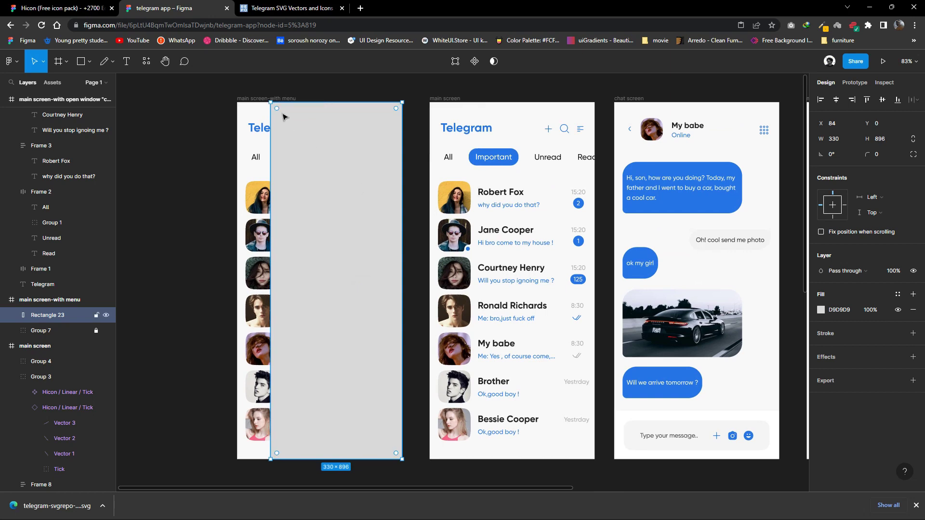
# Give the panel a 35 top-left corner radius and a white FFFFFF fill.
pyautogui.click(913, 154)
pyautogui.write('3')
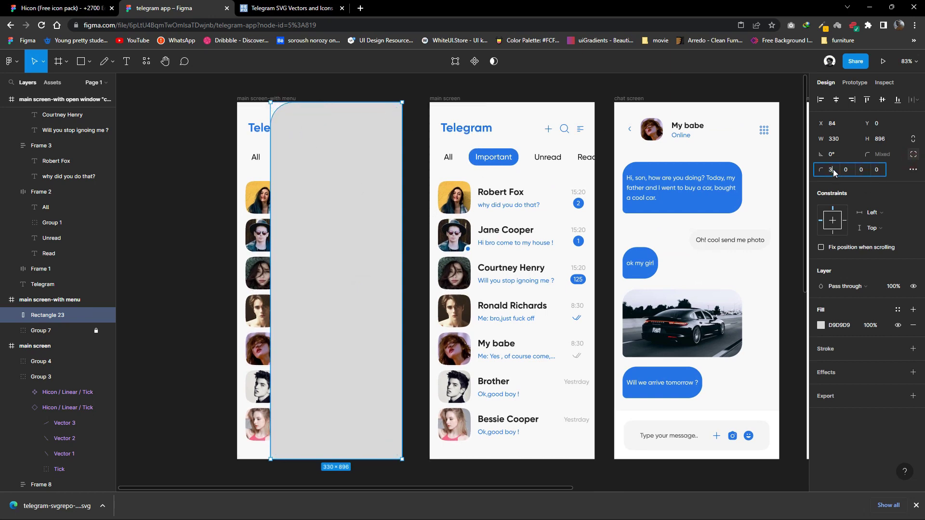
pyautogui.write('5')
pyautogui.press('Return')
pyautogui.click(821, 325)
pyautogui.moveTo(698, 255); pyautogui.dragTo(649, 238)
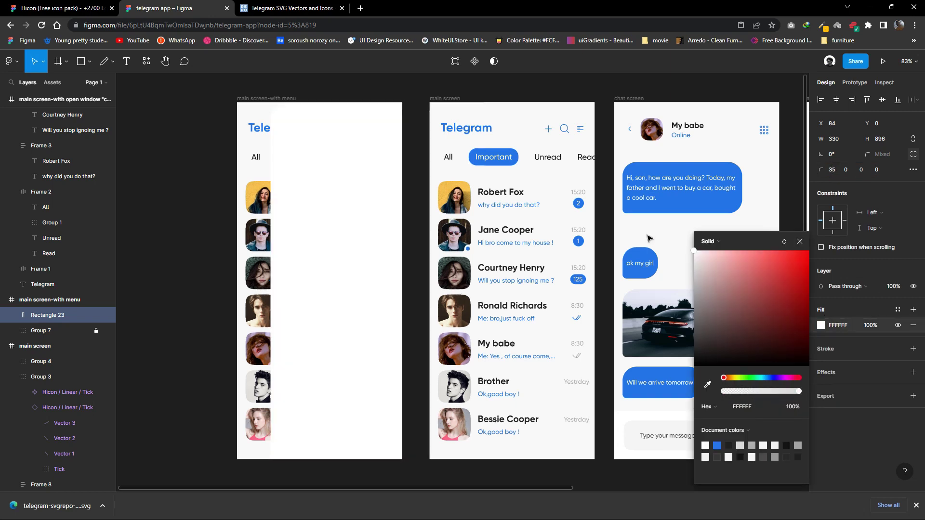
pyautogui.click(392, 100)
# Apply a Layer blur to Group 7 behind the white panel.
pyautogui.click(65, 332)
pyautogui.scroll(-2, 853, 458)
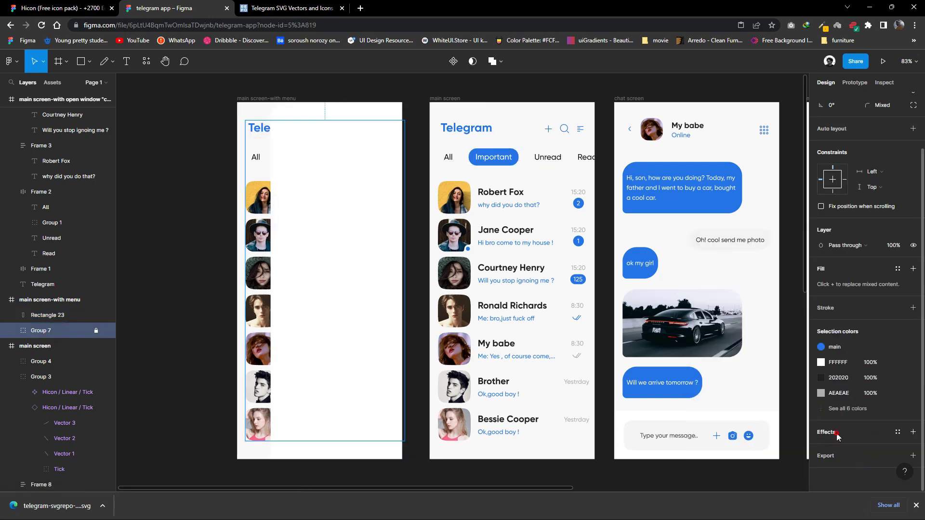
pyautogui.click(843, 459)
pyautogui.click(820, 447)
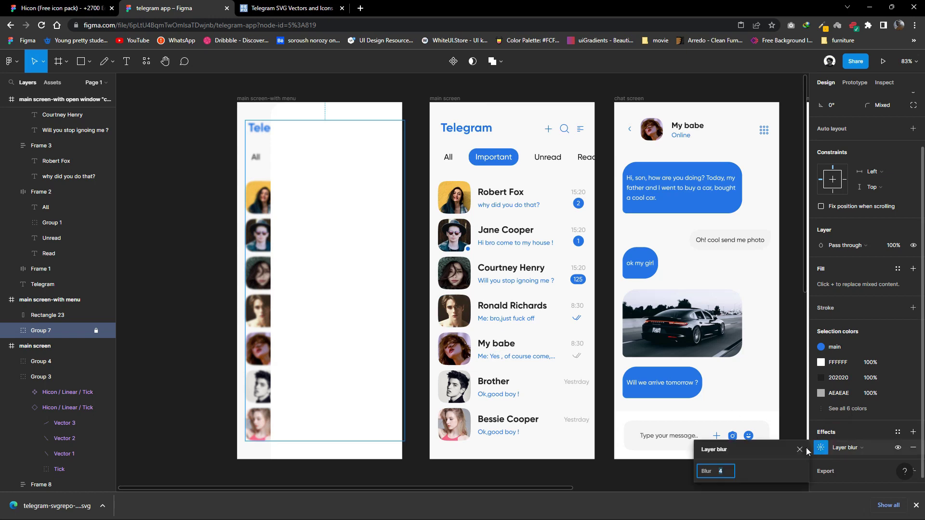
pyautogui.click(415, 260)
pyautogui.click(314, 210)
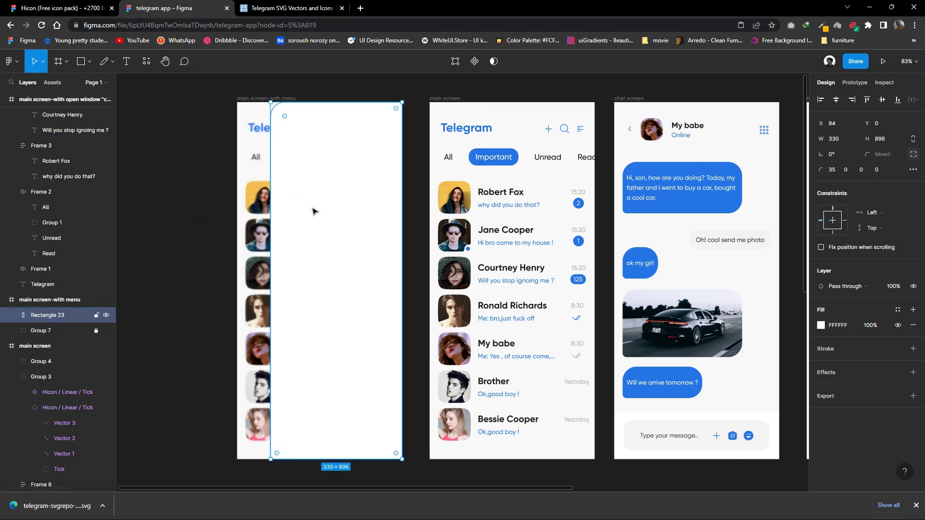
pyautogui.scroll(1, 289, 202)
pyautogui.click(57, 7)
pyautogui.scroll(-2, 310, 240)
# Find the Setting component in the Hicon icon file and copy the setting icon.
pyautogui.scroll(-2, 310, 241)
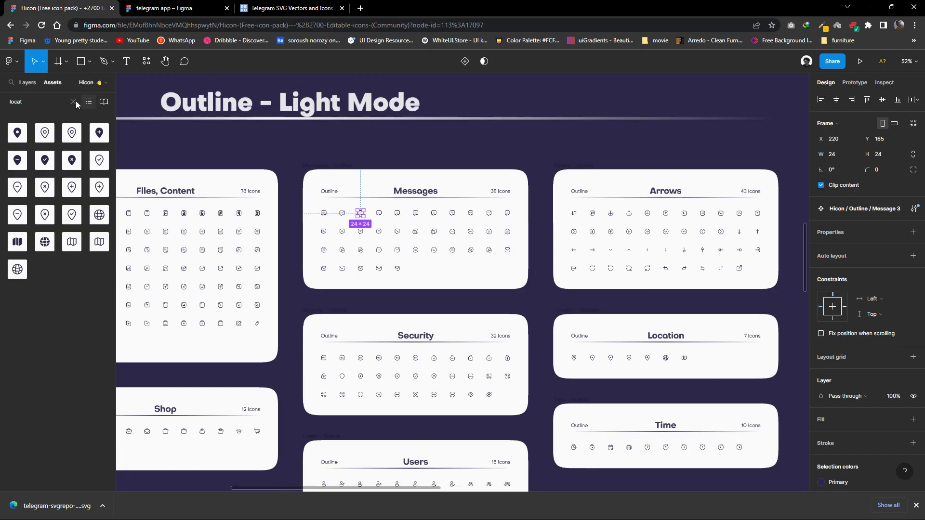
pyautogui.click(76, 100)
pyautogui.write('setting')
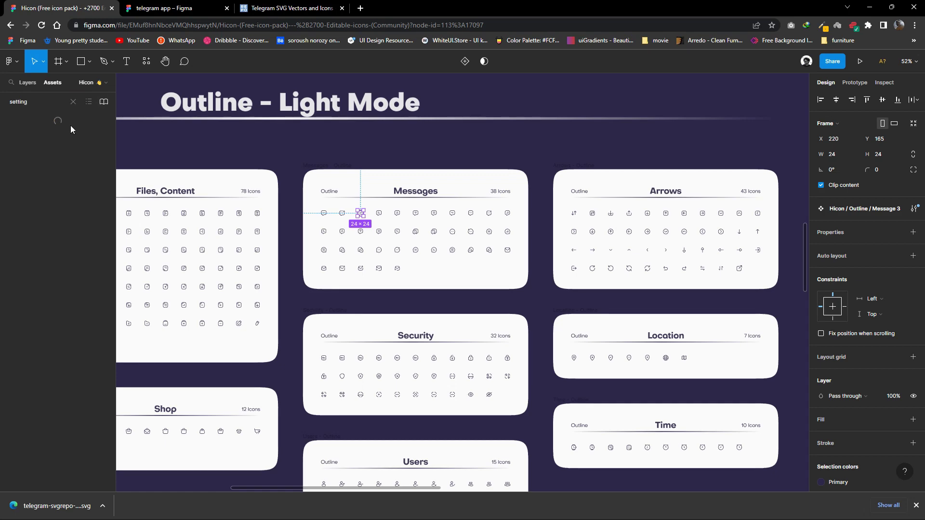
pyautogui.rightClick(67, 136)
pyautogui.click(158, 142)
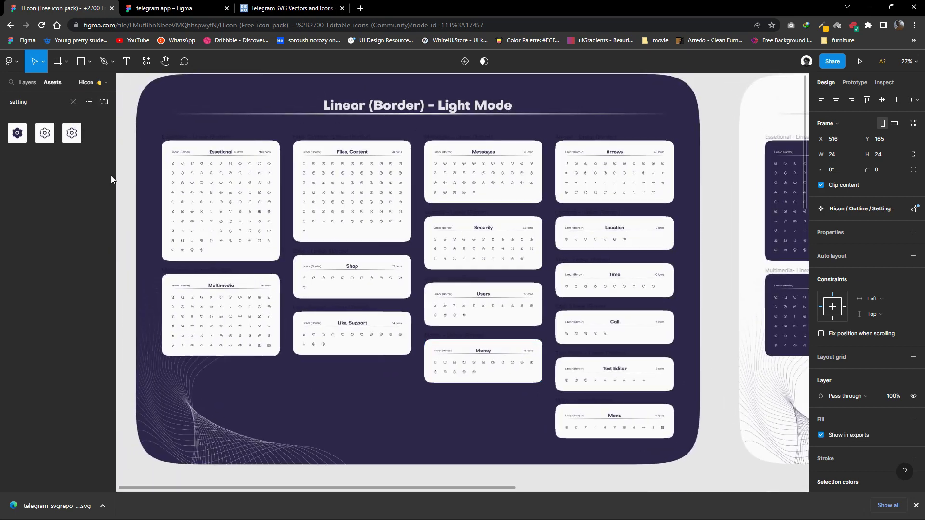
pyautogui.scroll(2, 230, 168)
pyautogui.scroll(4, 230, 169)
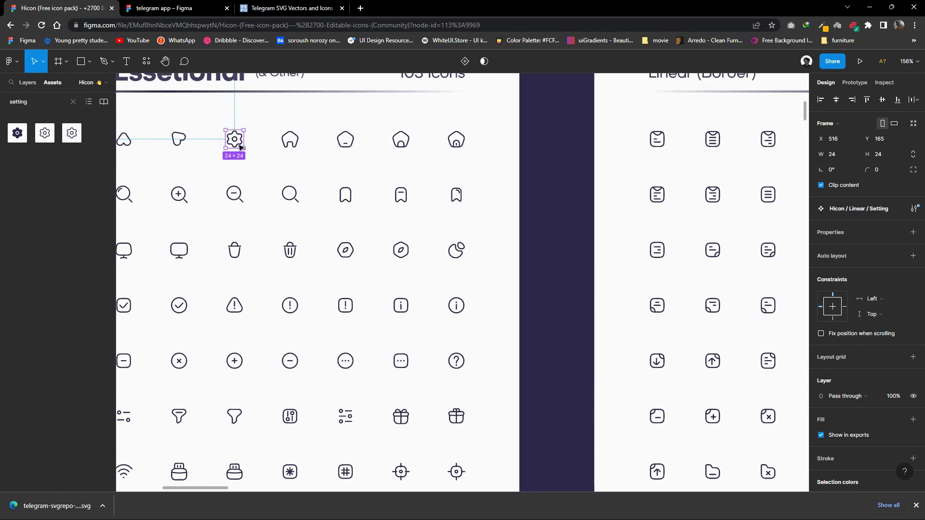
pyautogui.rightClick(235, 144)
pyautogui.click(246, 147)
# Paste the setting icon into the telegram file on the menu screen.
pyautogui.click(179, 8)
pyautogui.rightClick(402, 109)
pyautogui.click(414, 114)
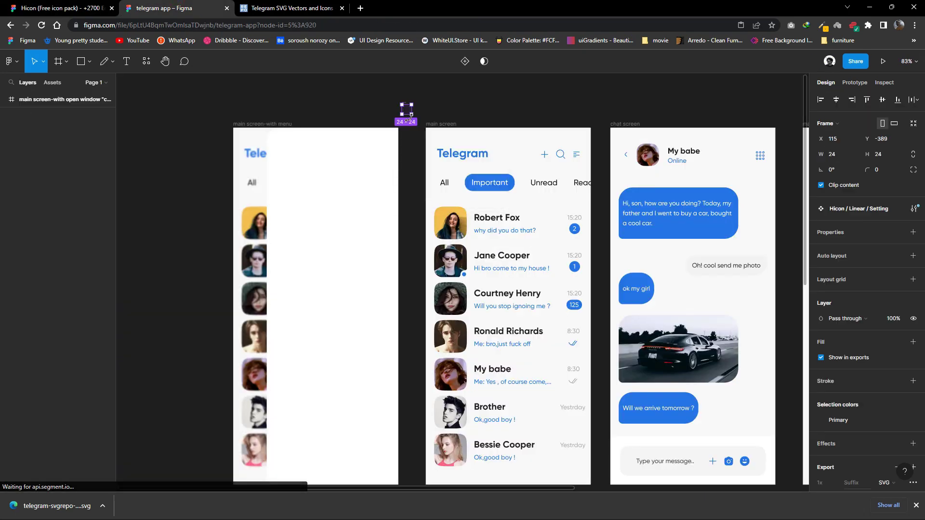
pyautogui.moveTo(408, 119); pyautogui.dragTo(383, 165)
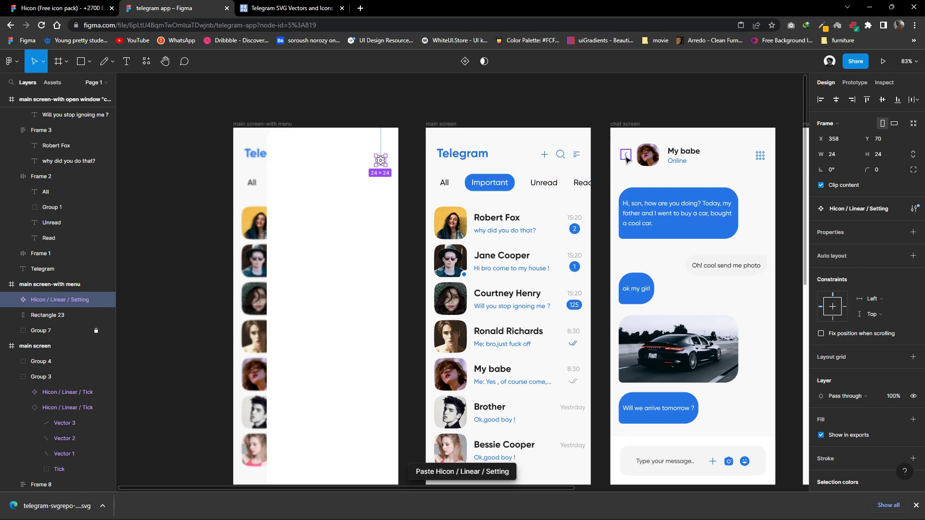
# Place a copy of the chat screen's back arrow at the menu frame's top left.
pyautogui.moveTo(626, 154)
pyautogui.mouseDown()
pyautogui.moveTo(285, 165)
pyautogui.moveTo(271, 198)
pyautogui.mouseUp()
pyautogui.scroll(3, 283, 164)
pyautogui.scroll(2, 283, 164)
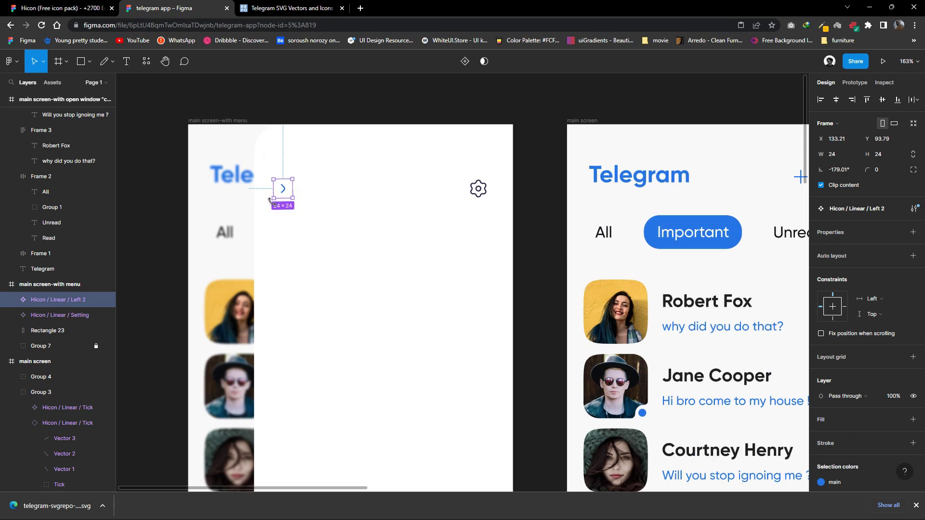
pyautogui.scroll(2, 284, 189)
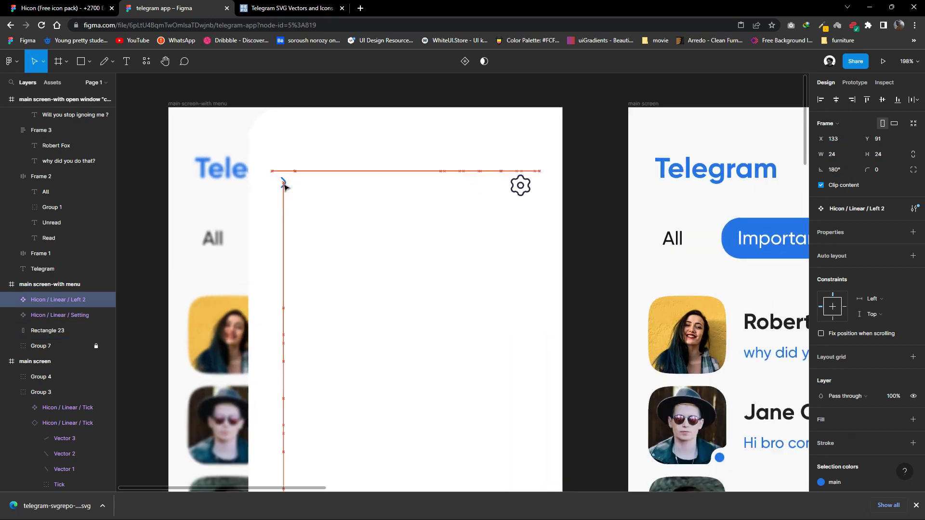
# Apply the 'main' colour style to the settings gear icon.
pyautogui.click(530, 187)
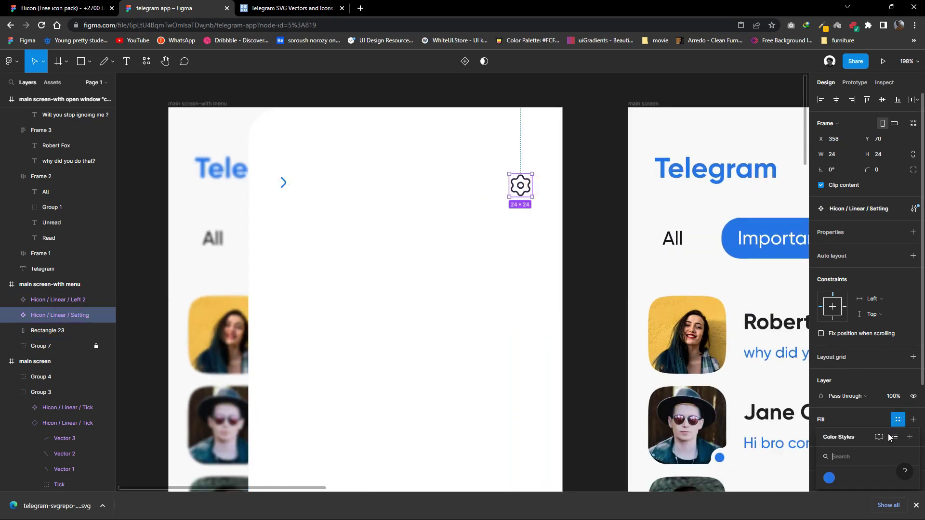
pyautogui.click(829, 478)
pyautogui.scroll(-3, 863, 397)
pyautogui.click(912, 355)
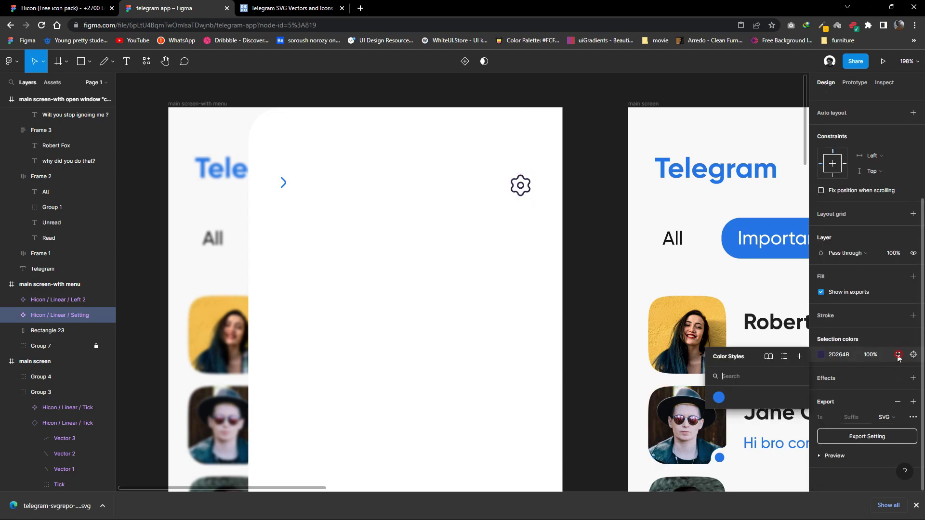
pyautogui.click(733, 380)
pyautogui.click(597, 324)
pyautogui.scroll(-2, 598, 324)
pyautogui.click(473, 191)
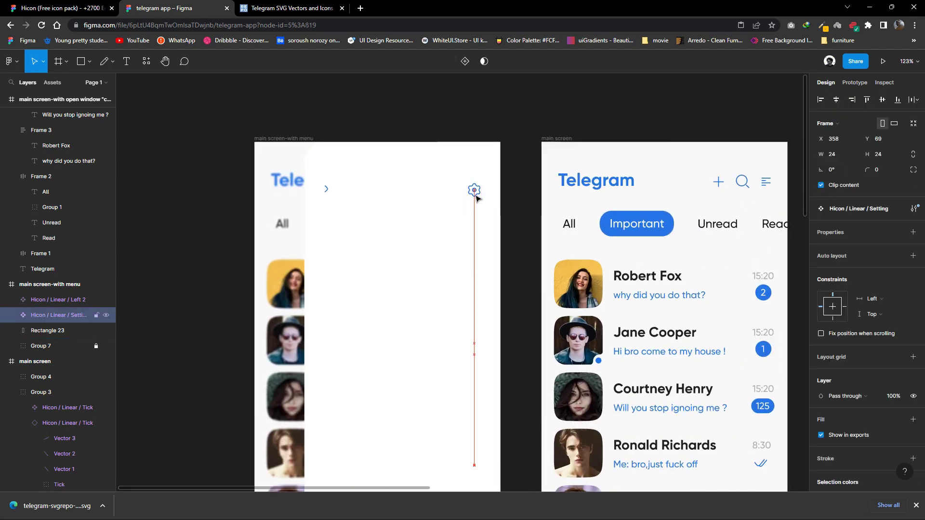
pyautogui.scroll(-1, 510, 267)
# Draw a small rounded square below the arrow for the avatar.
pyautogui.click(90, 60)
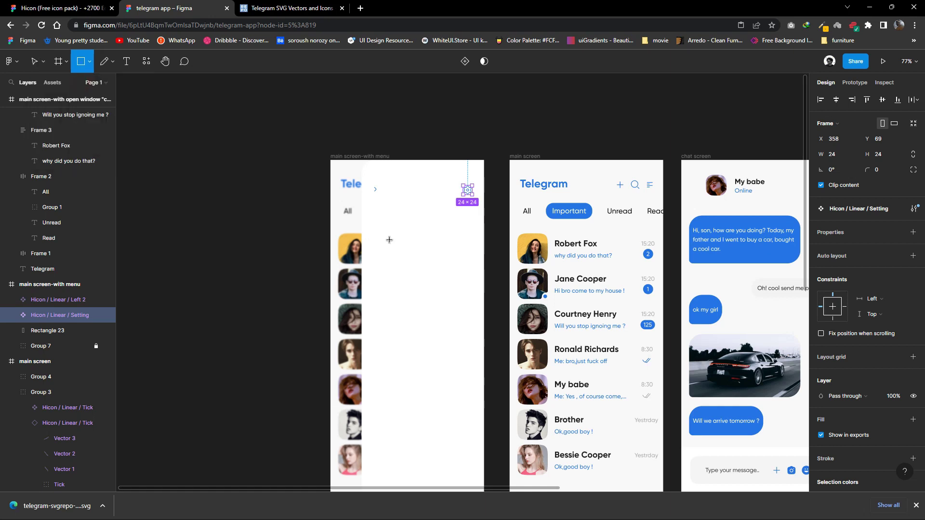
pyautogui.moveTo(375, 210); pyautogui.dragTo(397, 230)
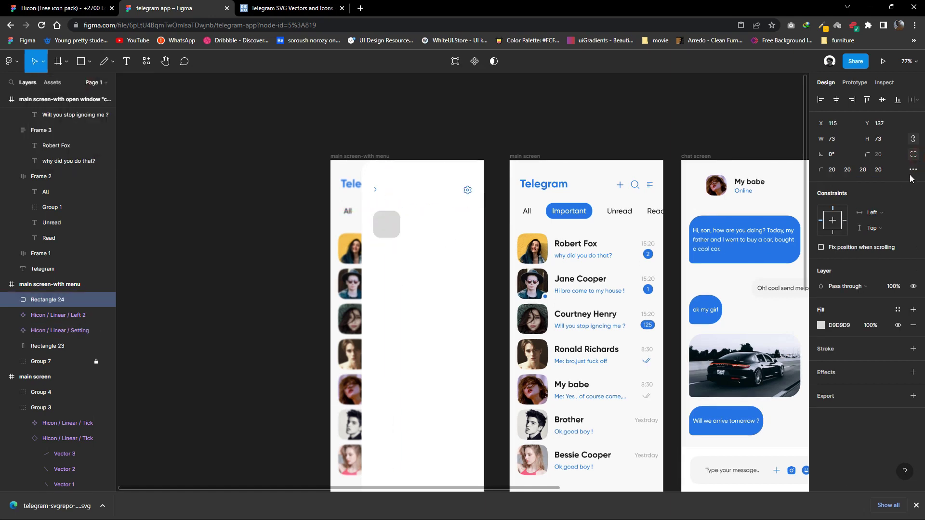
pyautogui.click(912, 154)
pyautogui.click(475, 103)
pyautogui.scroll(3, 362, 229)
pyautogui.press('Escape')
# Fill the square with a portrait photo using the Unsplash plugin.
pyautogui.rightClick(354, 229)
pyautogui.moveTo(374, 403)
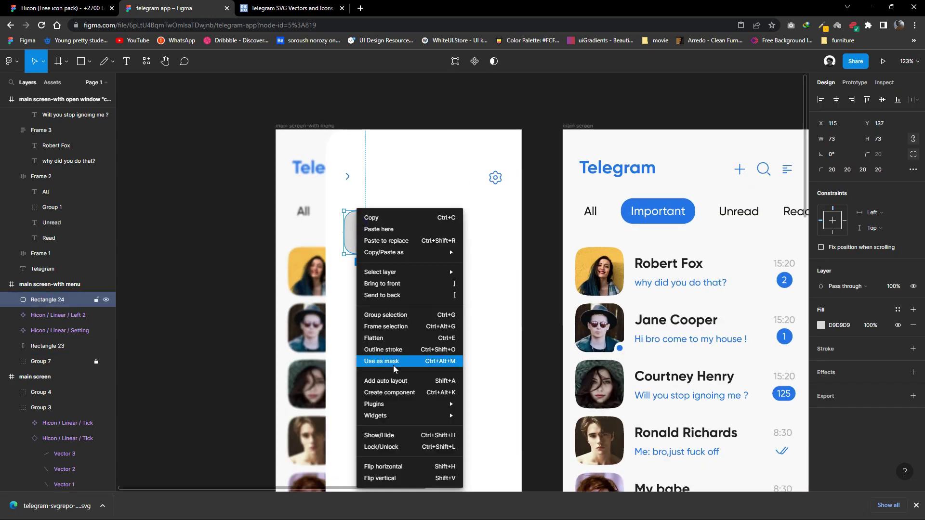
pyautogui.click(496, 318)
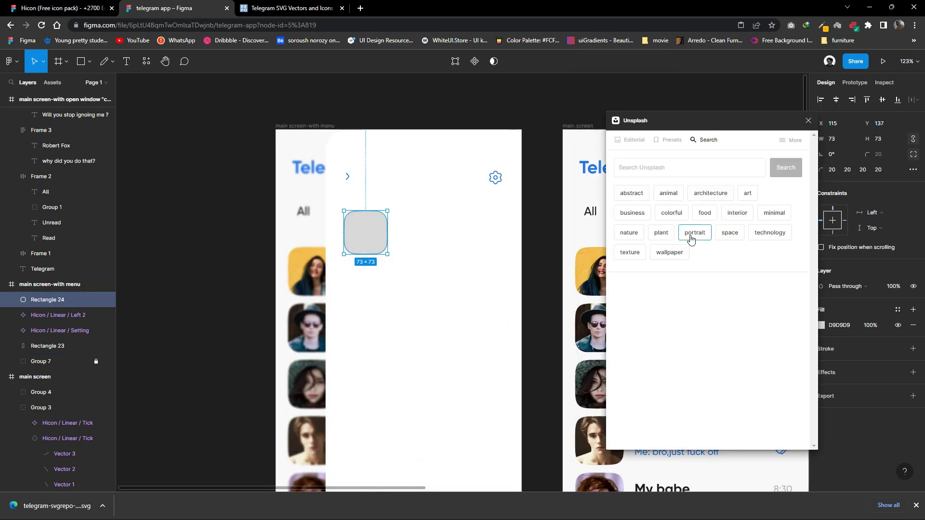
pyautogui.click(705, 240)
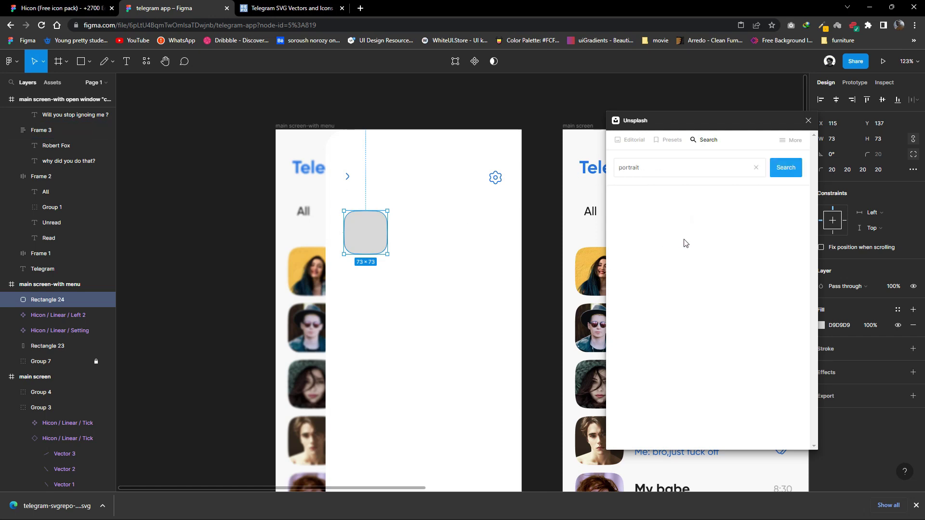
pyautogui.moveTo(674, 121); pyautogui.dragTo(605, 110)
pyautogui.scroll(-3, 665, 298)
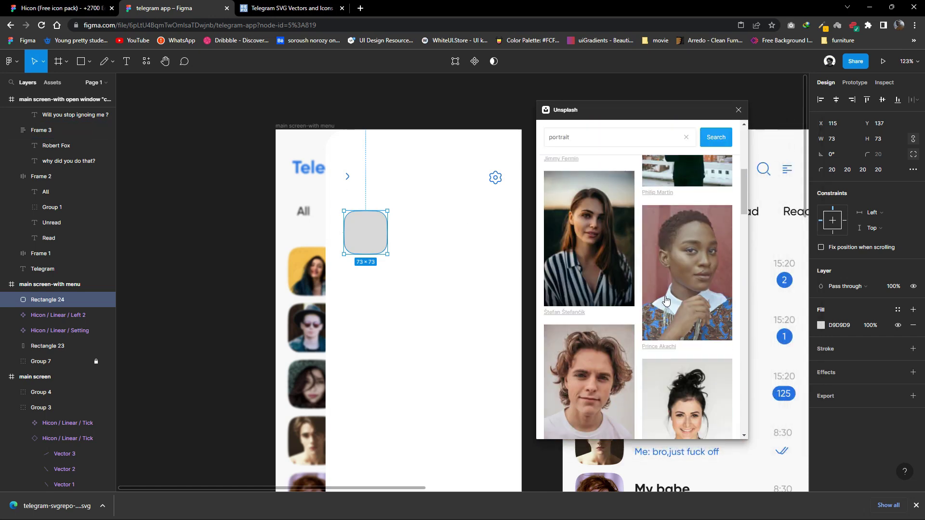
pyautogui.scroll(-3, 669, 313)
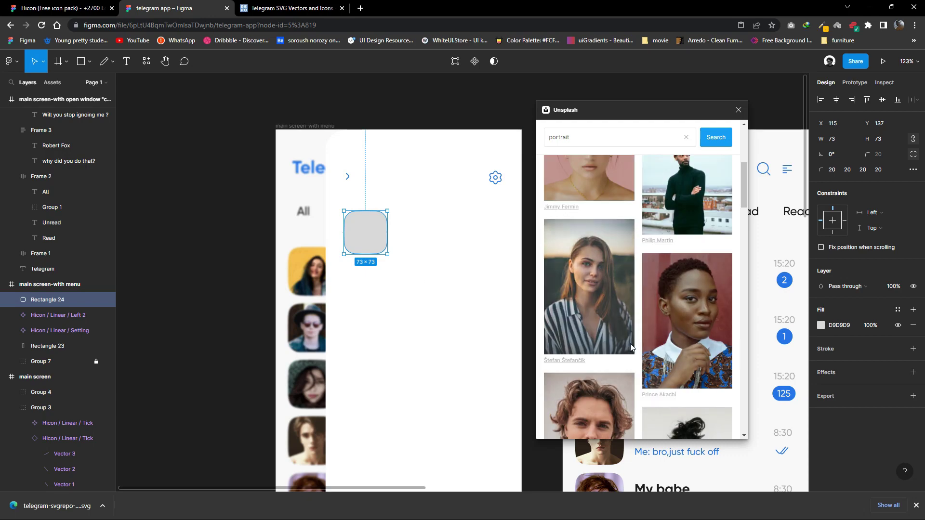
pyautogui.scroll(-3, 630, 342)
pyautogui.scroll(-3, 672, 351)
pyautogui.scroll(-3, 672, 351)
pyautogui.scroll(-3, 672, 350)
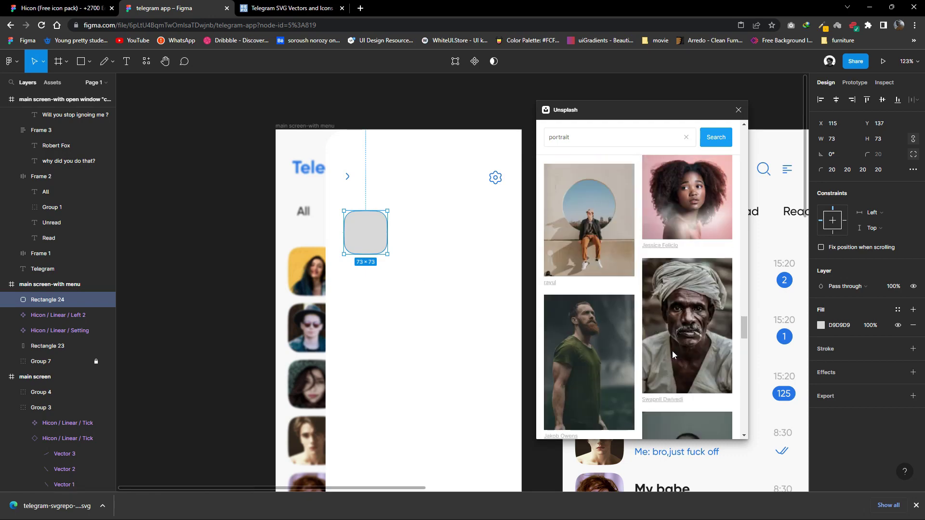
pyautogui.scroll(-3, 672, 350)
pyautogui.scroll(-3, 672, 350)
pyautogui.scroll(-3, 678, 355)
pyautogui.scroll(-3, 682, 357)
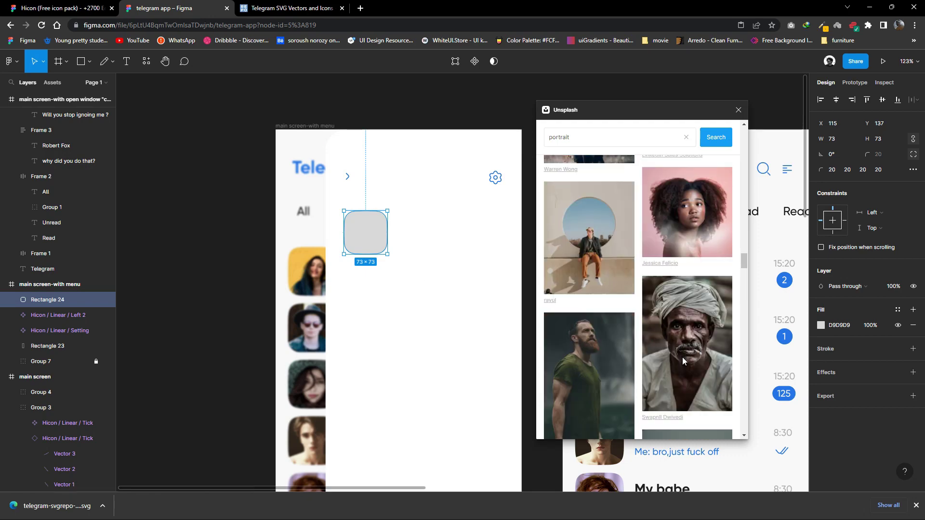
pyautogui.scroll(-3, 683, 354)
pyautogui.scroll(-3, 666, 362)
pyautogui.scroll(-3, 598, 368)
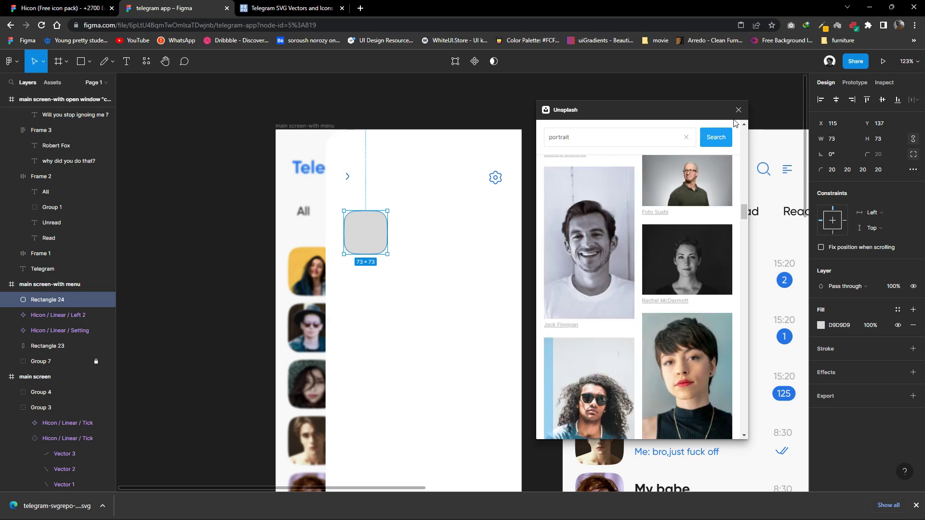
pyautogui.click(598, 370)
pyautogui.press('Escape')
# Copy the chat list's contact name text to beside the avatar.
pyautogui.scroll(2, 320, 222)
pyautogui.hscroll(3, 320, 222)
pyautogui.click(660, 244)
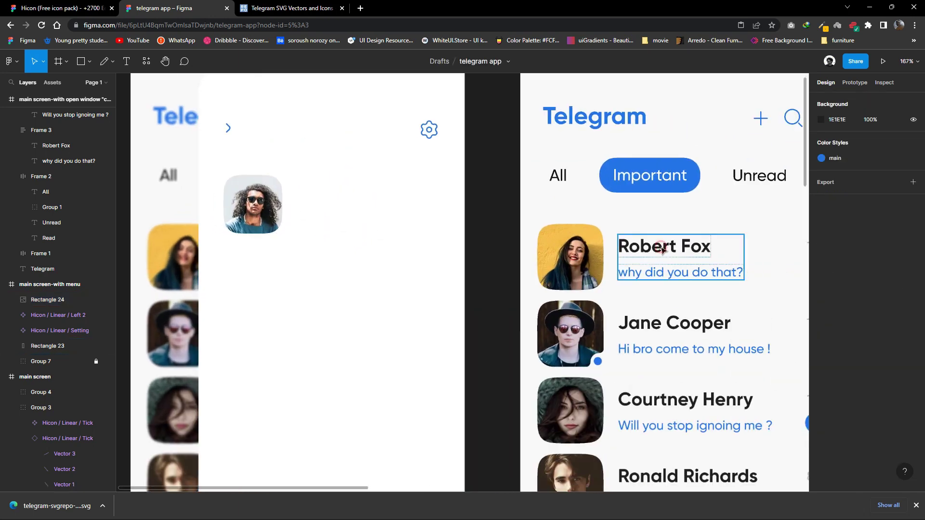
pyautogui.doubleClick(662, 247)
pyautogui.moveTo(661, 246); pyautogui.dragTo(350, 208)
# Replace the copied name with a random full name from Content Reel.
pyautogui.doubleClick(357, 198)
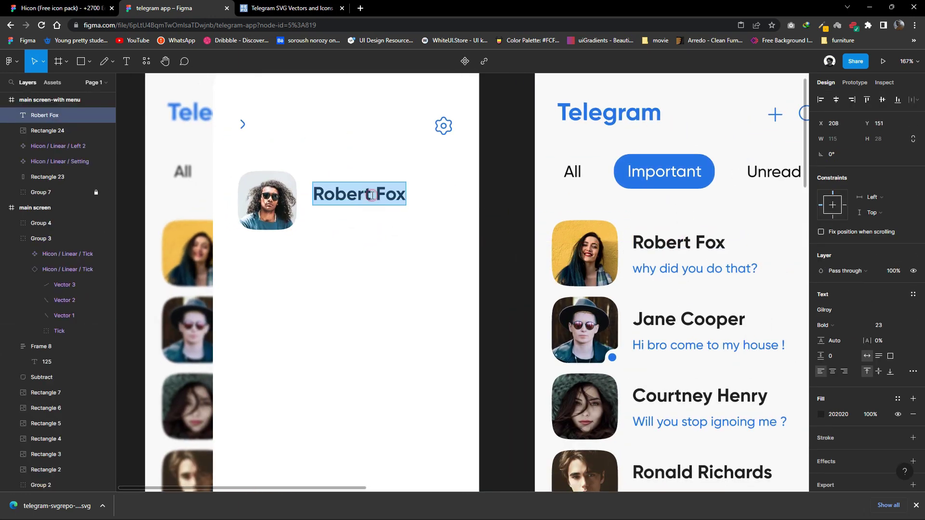
pyautogui.rightClick(369, 193)
pyautogui.click(498, 301)
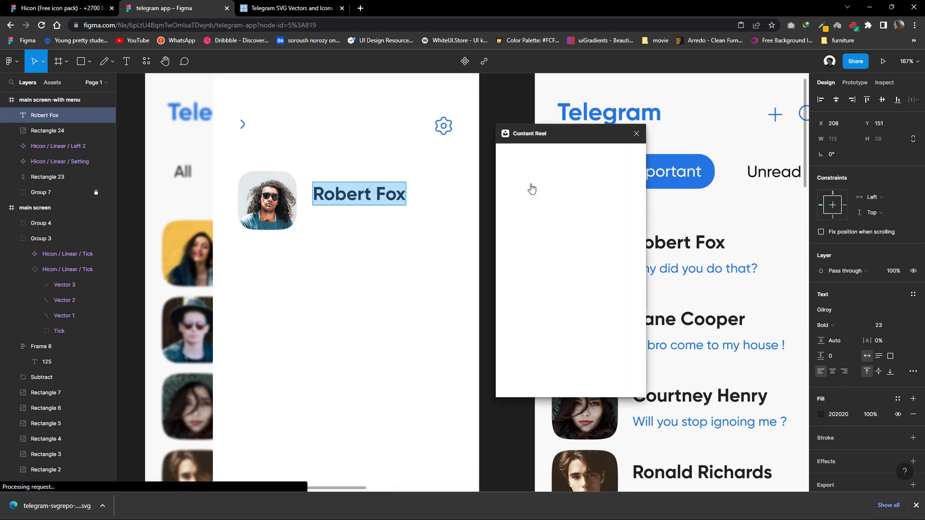
pyautogui.moveTo(568, 140); pyautogui.dragTo(607, 145)
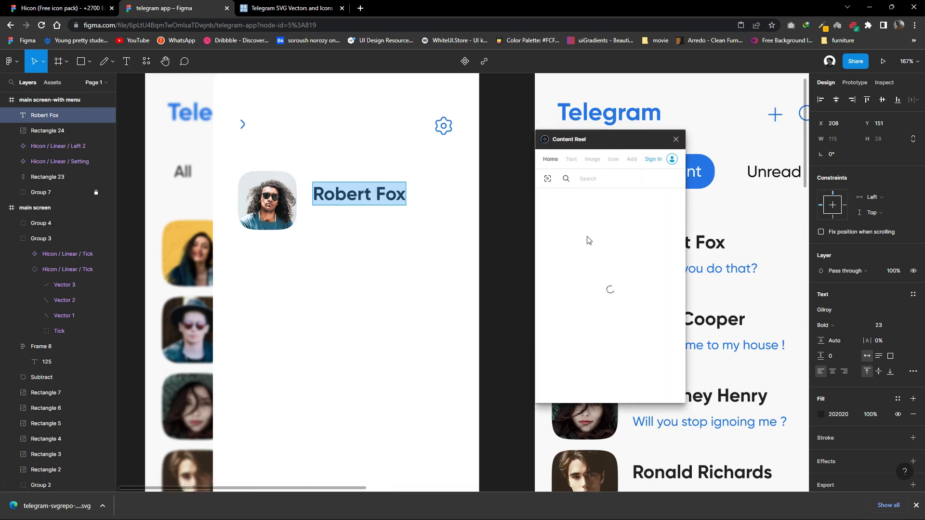
pyautogui.click(553, 229)
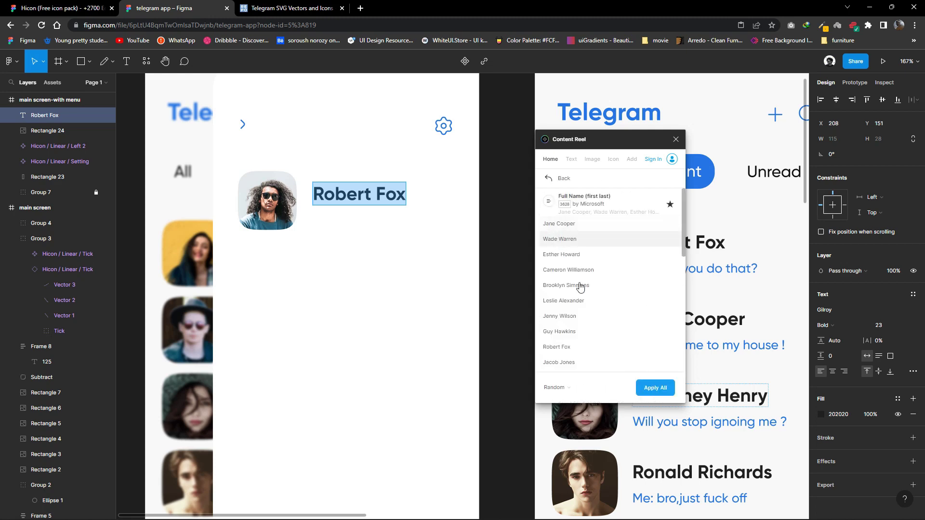
pyautogui.click(580, 269)
# Narrow the name text box so the full name wraps onto two lines.
pyautogui.click(676, 139)
pyautogui.moveTo(482, 194); pyautogui.dragTo(429, 205)
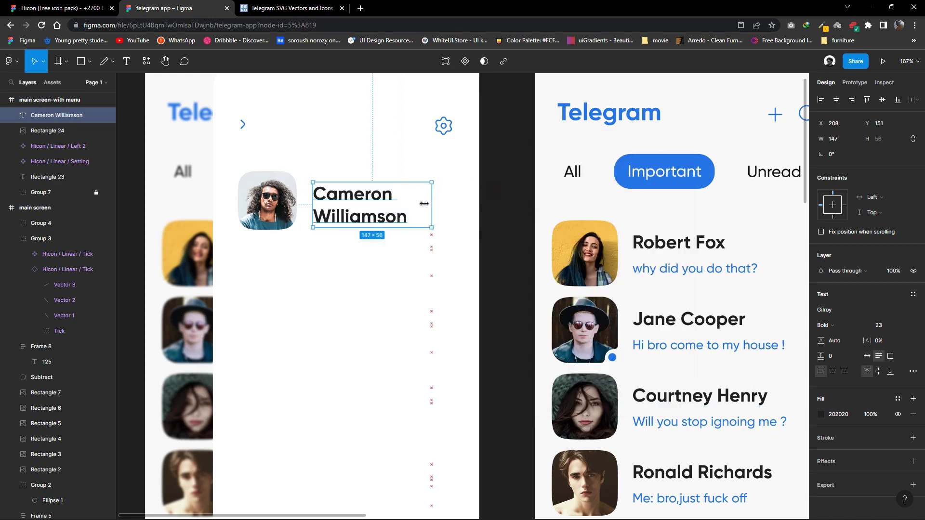
pyautogui.click(480, 222)
pyautogui.scroll(-3, 468, 231)
pyautogui.click(394, 206)
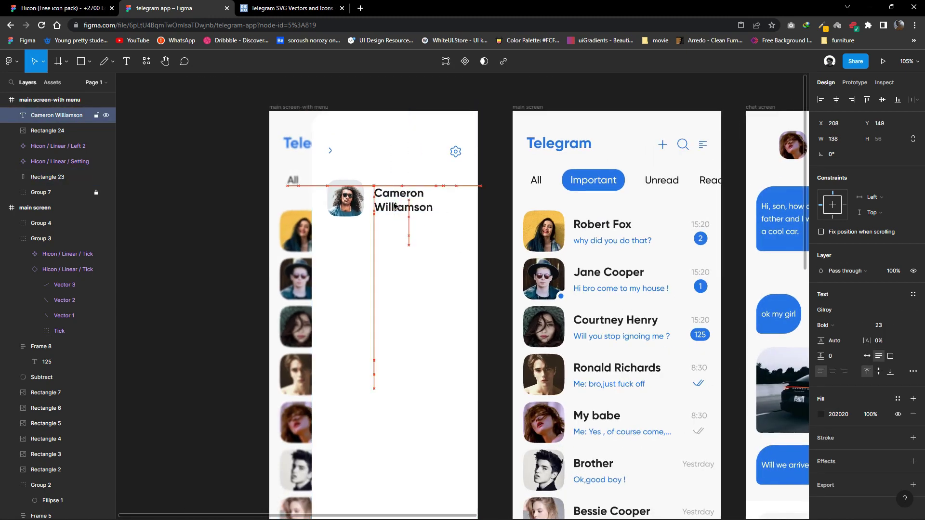
# Colour the full name with the blue 'main' style.
pyautogui.click(829, 456)
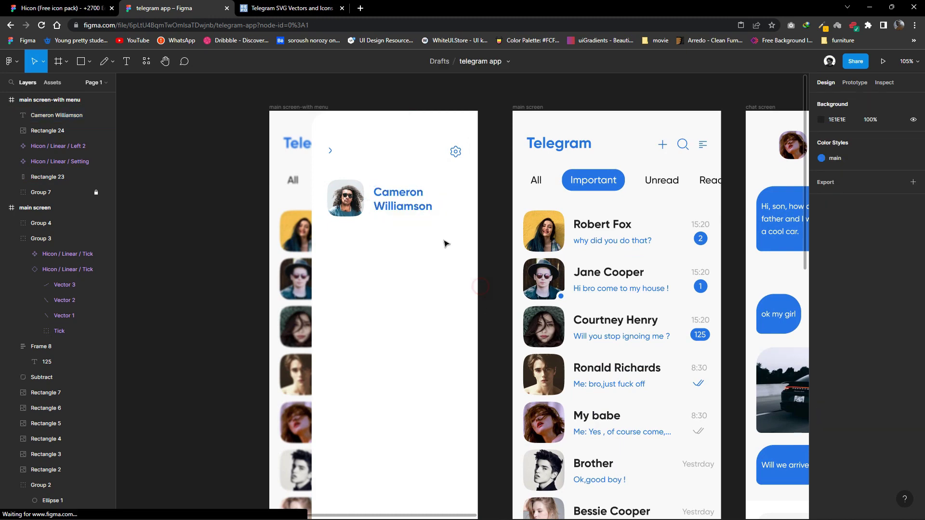
pyautogui.scroll(-1, 692, 309)
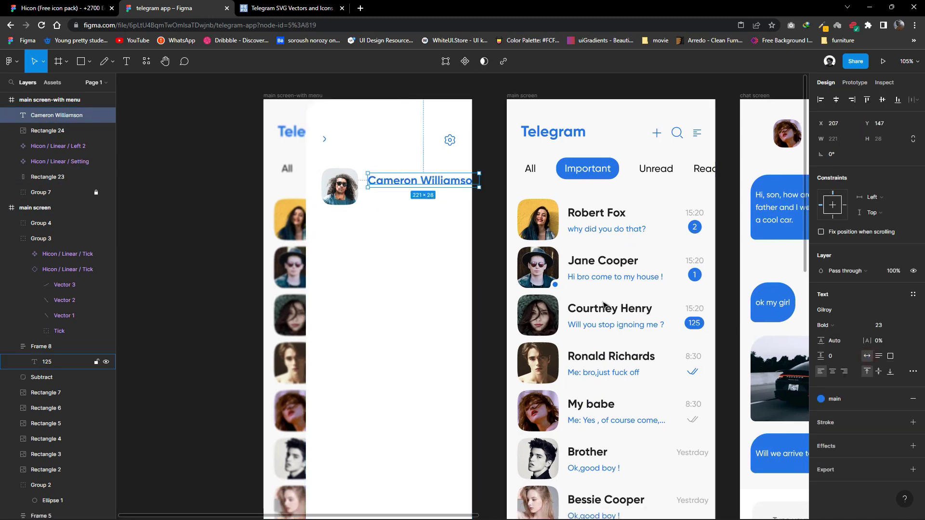
pyautogui.scroll(-2, 366, 270)
pyautogui.scroll(-2, 390, 223)
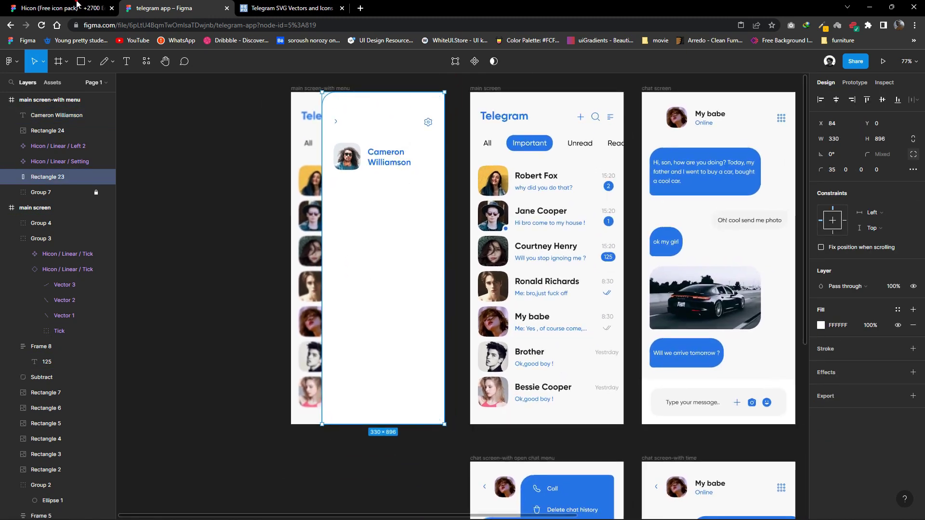
# Paste the Profile icon from the icon pack into the side menu.
pyautogui.hotkey('ctrl', '1')
pyautogui.scroll(-3, 371, 235)
pyautogui.scroll(-5, 483, 258)
pyautogui.scroll(5, 467, 250)
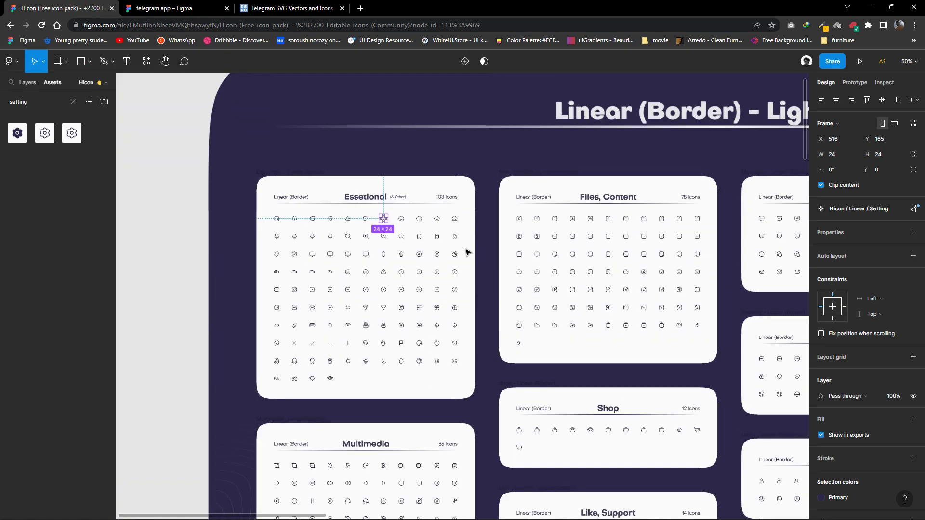
pyautogui.scroll(2, 364, 337)
pyautogui.scroll(-3, 364, 336)
pyautogui.scroll(3, 423, 304)
pyautogui.scroll(1, 483, 335)
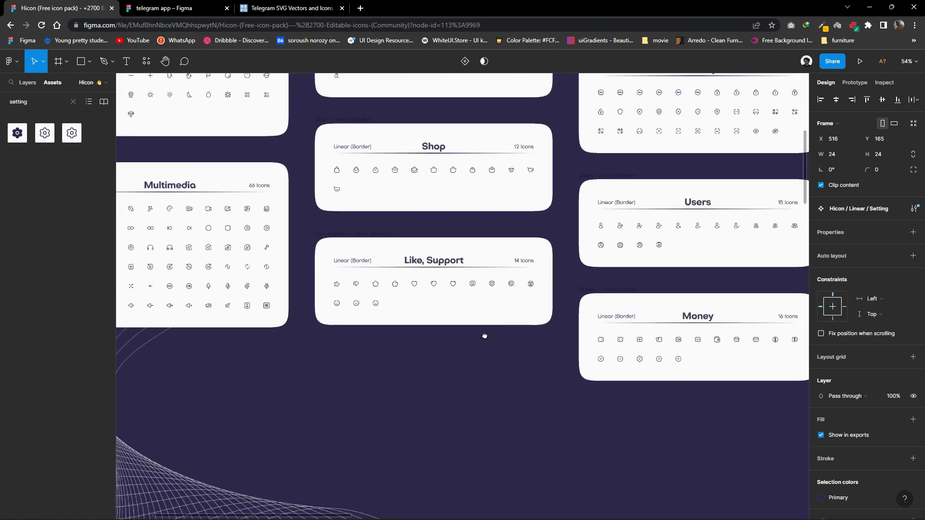
pyautogui.scroll(1, 520, 236)
pyautogui.scroll(2, 520, 235)
pyautogui.click(478, 223)
pyautogui.hotkey('ctrl', 'Tab')
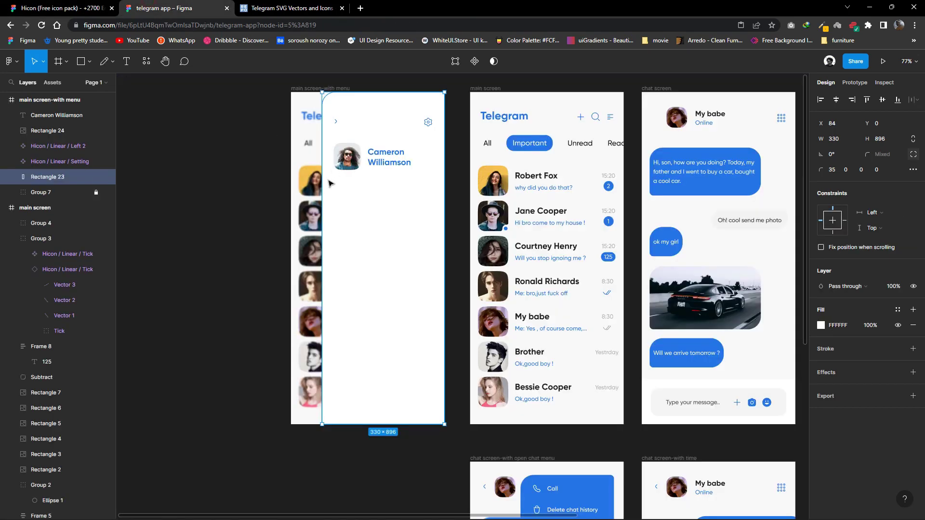
pyautogui.rightClick(219, 162)
pyautogui.click(241, 197)
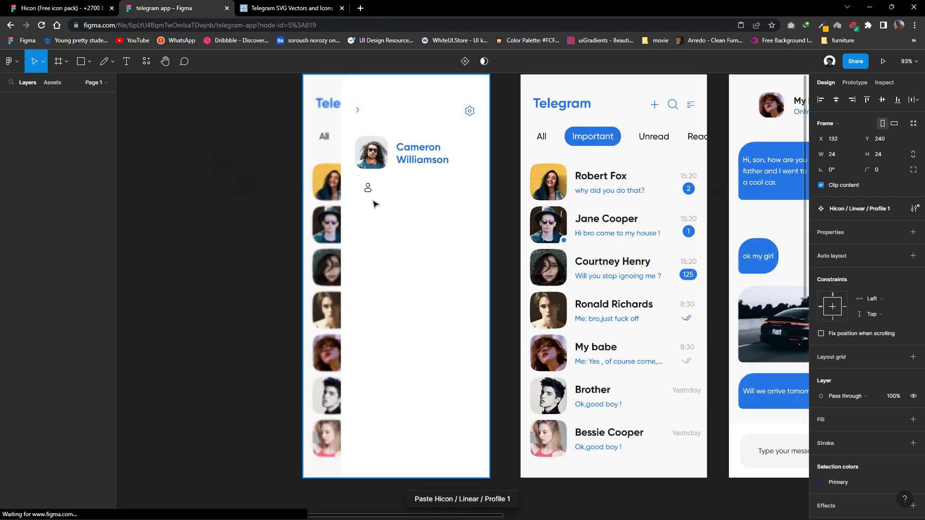
pyautogui.moveTo(242, 181); pyautogui.dragTo(378, 208)
# Set the profile icon width to 30 and apply the blue 'main' colour.
pyautogui.keyDown('ctrl'); pyautogui.scroll(2, 379, 208); pyautogui.keyUp('ctrl')
pyautogui.write('3')
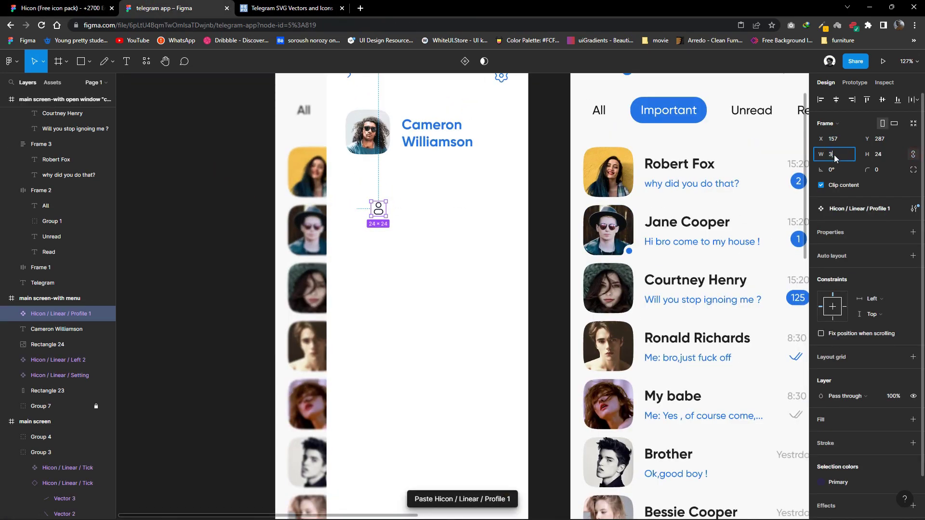
pyautogui.write('0')
pyautogui.press('Return')
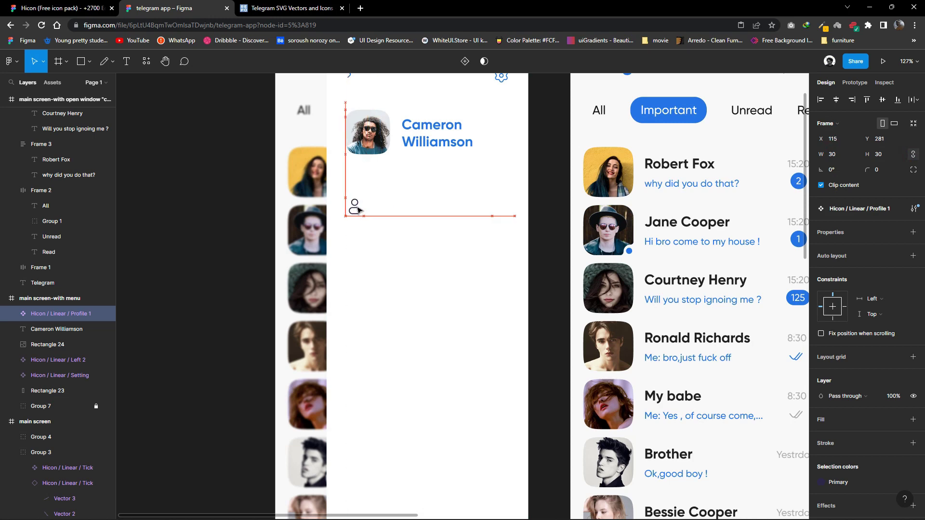
pyautogui.scroll(2, 371, 212)
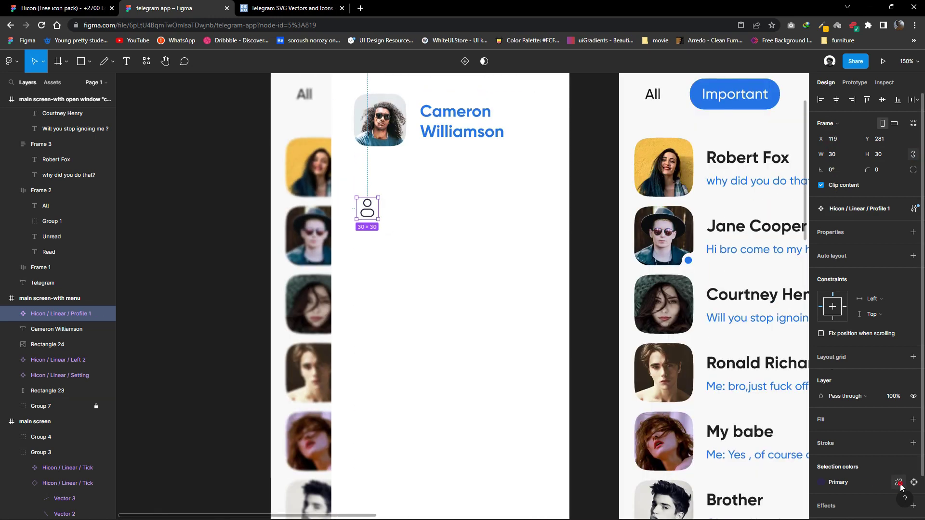
pyautogui.click(898, 483)
pyautogui.click(718, 500)
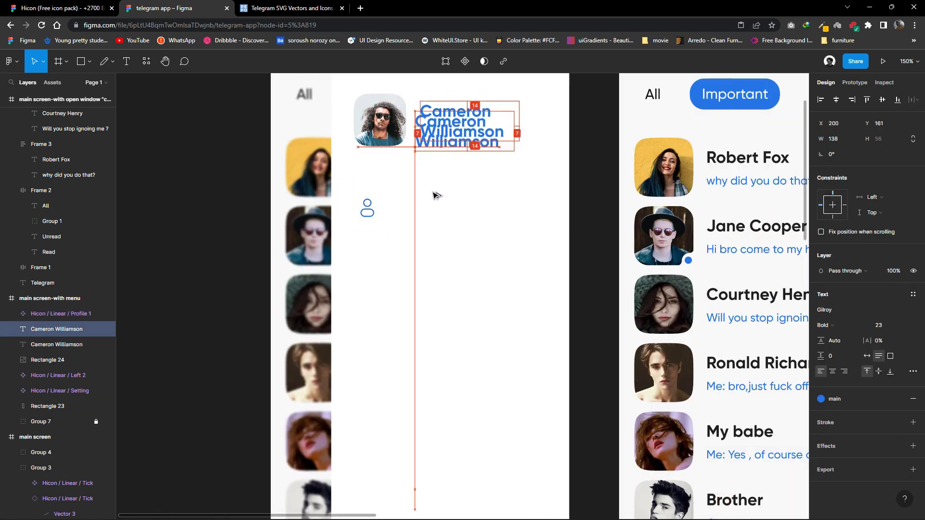
# Add a SemiBold, size 20 'Contacts' label aligned beside the icon.
pyautogui.moveTo(458, 132); pyautogui.dragTo(420, 205)
pyautogui.doubleClick(421, 206)
pyautogui.write('Contacts')
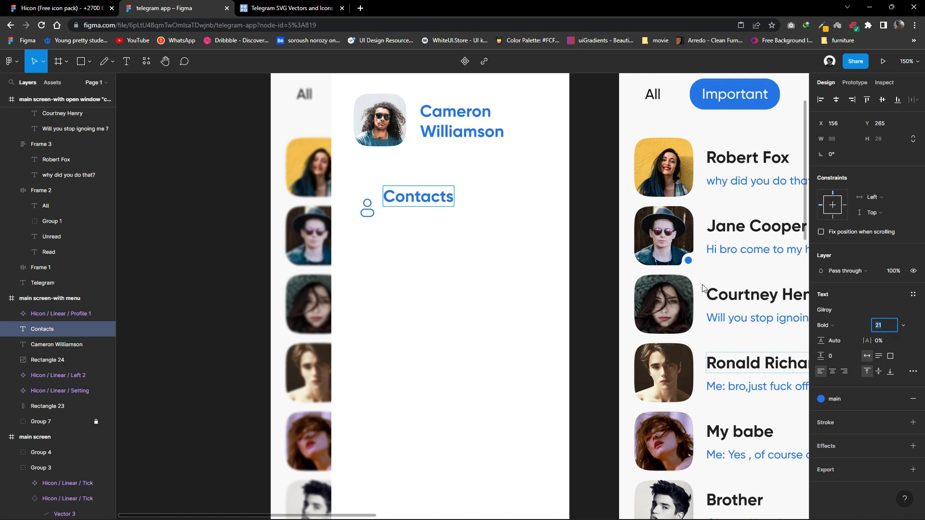
pyautogui.press('Up')
pyautogui.click(847, 327)
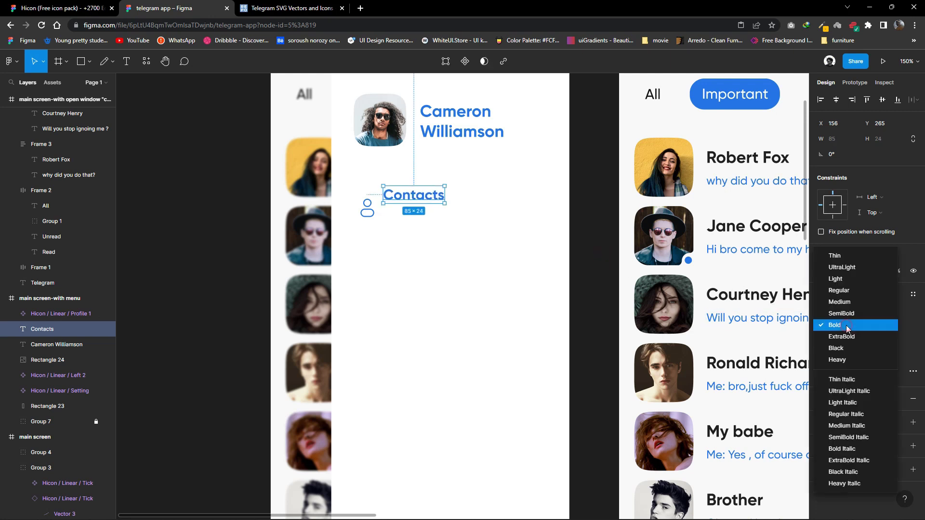
pyautogui.click(839, 302)
pyautogui.moveTo(418, 197); pyautogui.dragTo(430, 213)
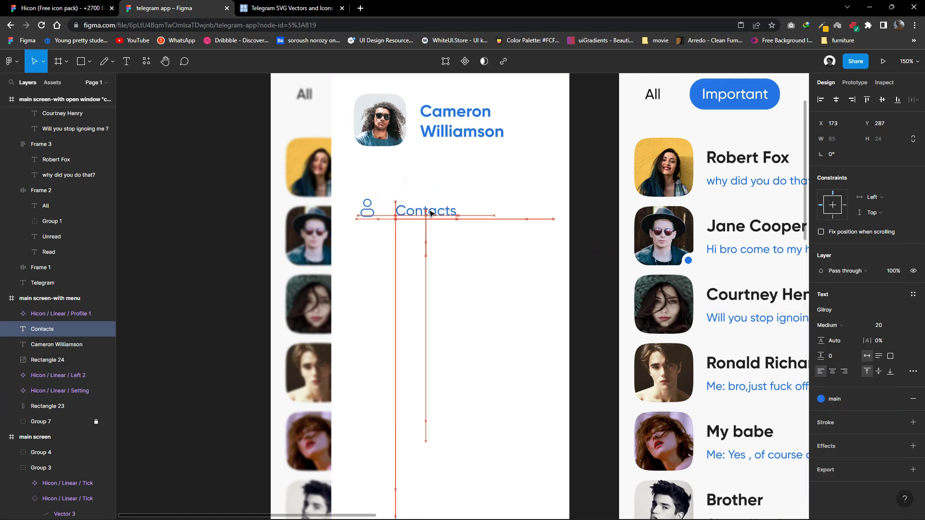
pyautogui.click(839, 327)
pyautogui.click(841, 334)
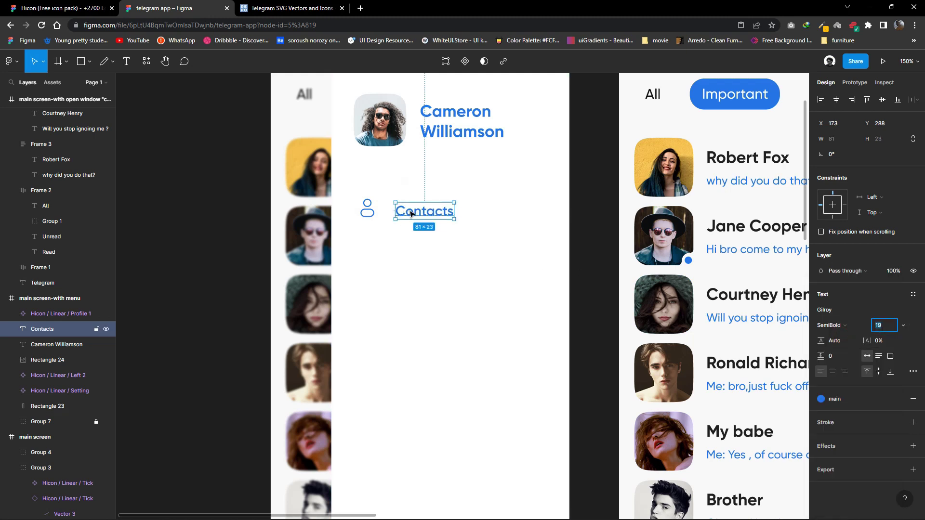
pyautogui.moveTo(420, 212); pyautogui.dragTo(419, 211)
# Select the profile icon and Contacts label together.
pyautogui.click(490, 230)
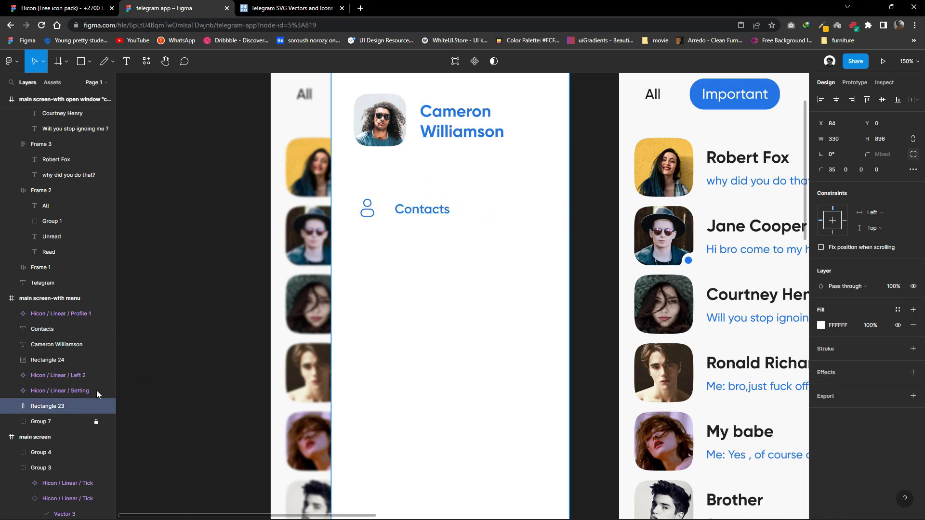
pyautogui.click(153, 382)
pyautogui.scroll(-3, 202, 332)
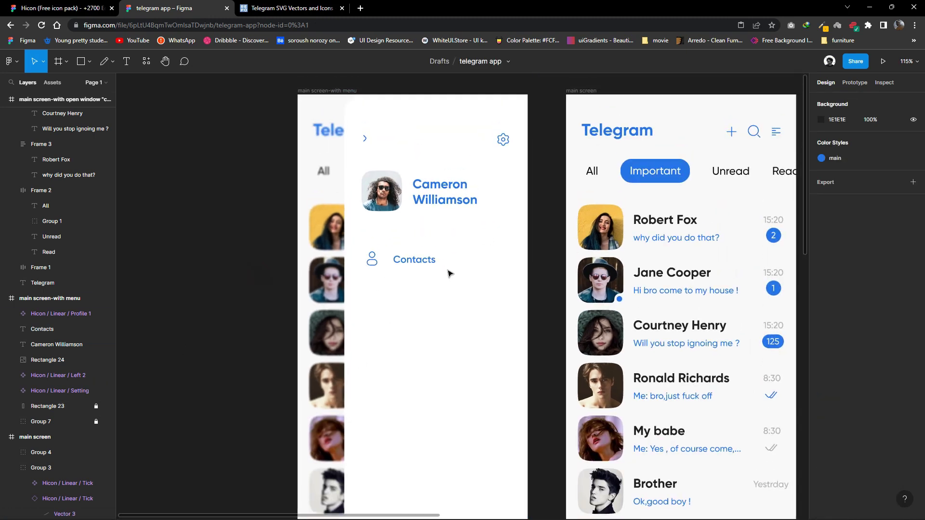
pyautogui.moveTo(448, 274)
pyautogui.mouseDown()
pyautogui.moveTo(367, 252)
pyautogui.moveTo(394, 291)
pyautogui.mouseUp()
# Wrap the icon and Contacts label in an auto-layout row, duplicate it, and add a blue Call icon.
pyautogui.click(913, 256)
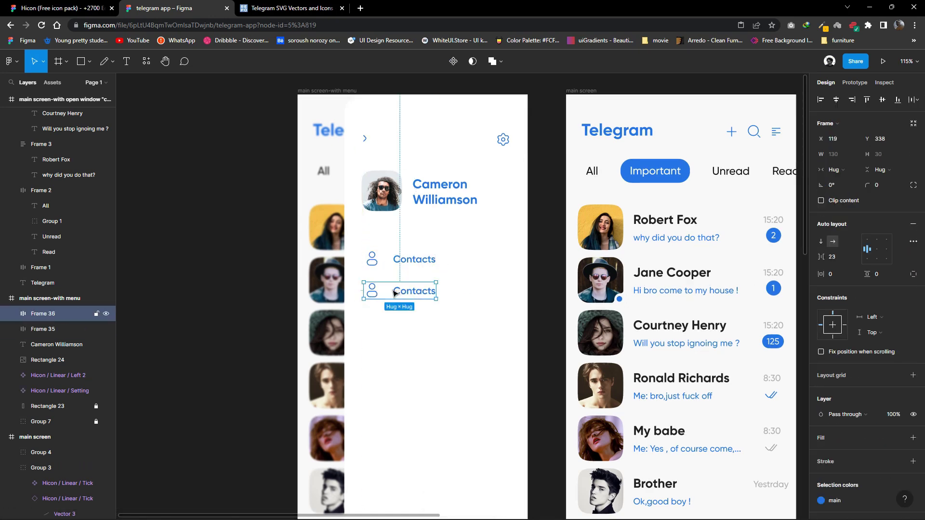
pyautogui.click(268, 9)
pyautogui.click(58, 8)
pyautogui.keyDown('ctrl'); pyautogui.scroll(-3, 462, 260); pyautogui.keyUp('ctrl')
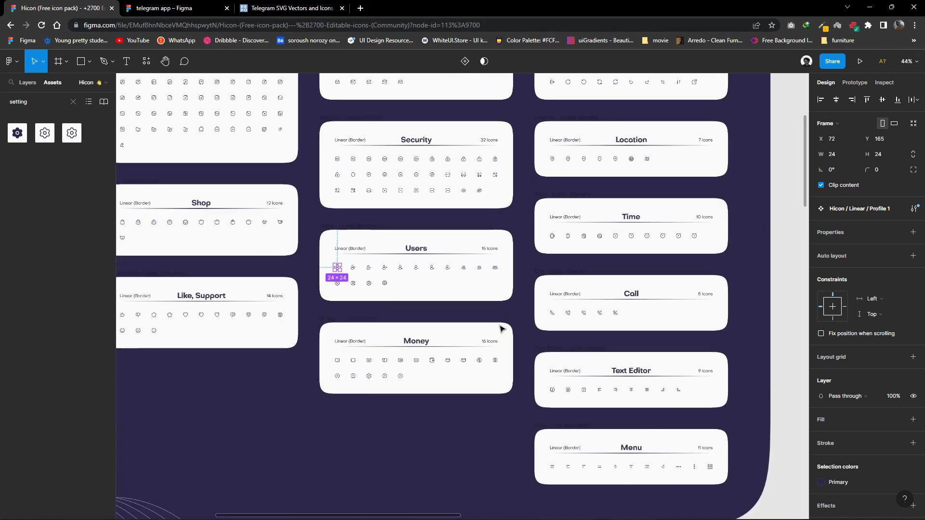
pyautogui.keyDown('ctrl'); pyautogui.scroll(3, 554, 308); pyautogui.keyUp('ctrl')
pyautogui.rightClick(561, 310)
pyautogui.click(575, 222)
pyautogui.click(164, 8)
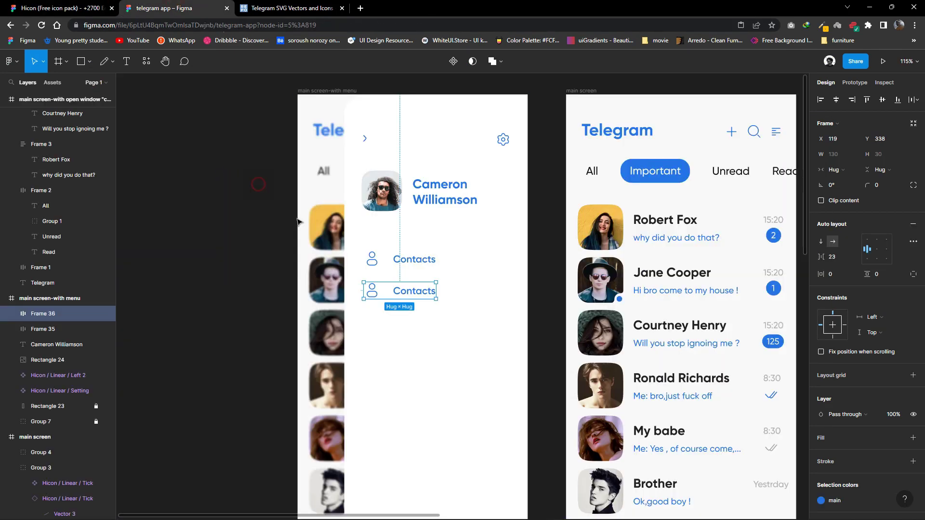
pyautogui.hotkey('ctrl', 'v')
pyautogui.moveTo(379, 296); pyautogui.dragTo(377, 295)
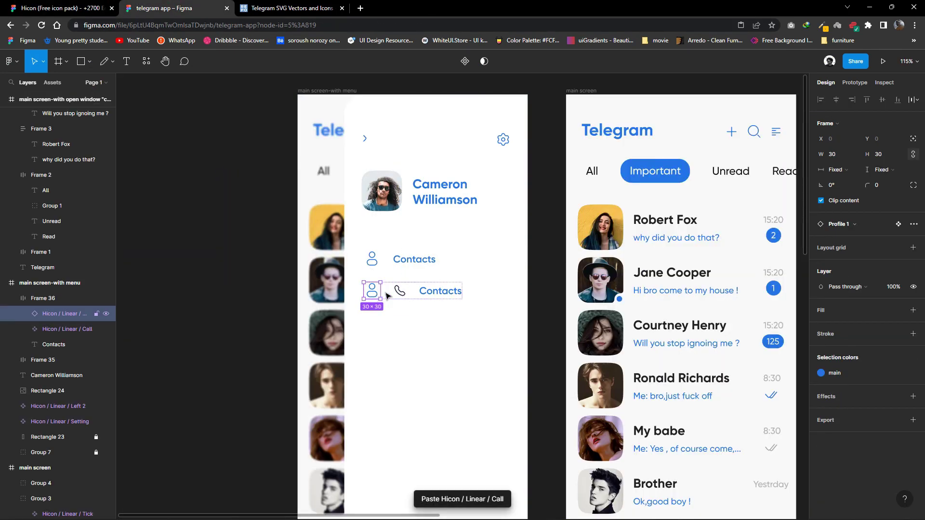
pyautogui.click(882, 423)
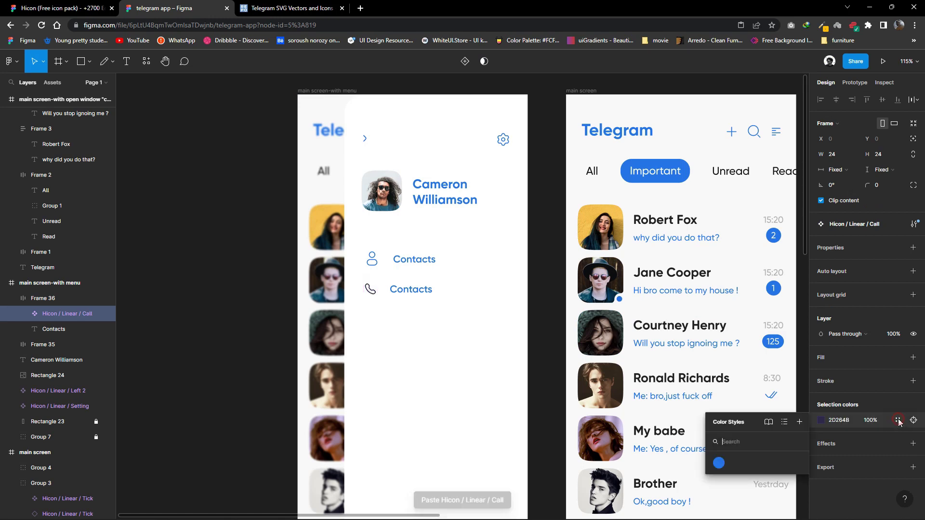
pyautogui.click(713, 460)
# Duplicate the Calls row and swap the copy's phone icon for a Bookmark icon.
pyautogui.click(409, 289)
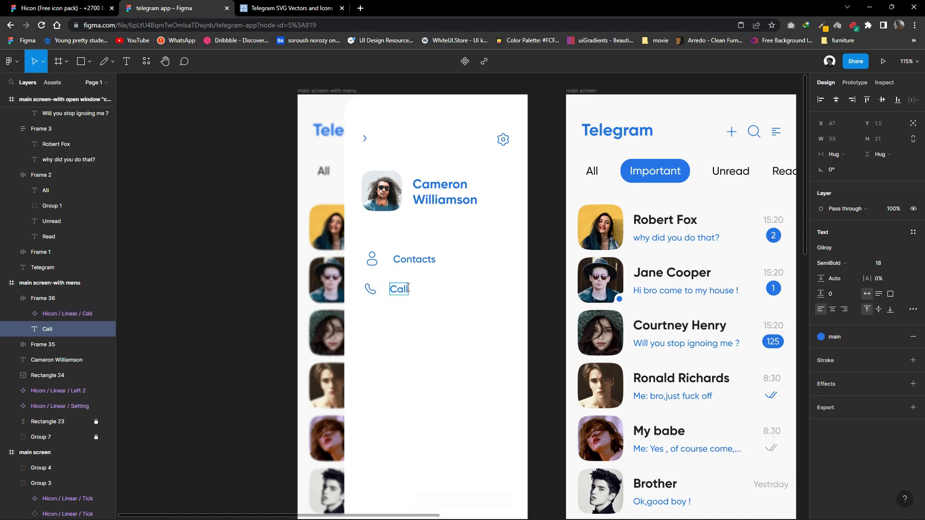
pyautogui.click(62, 9)
pyautogui.scroll(3, 349, 281)
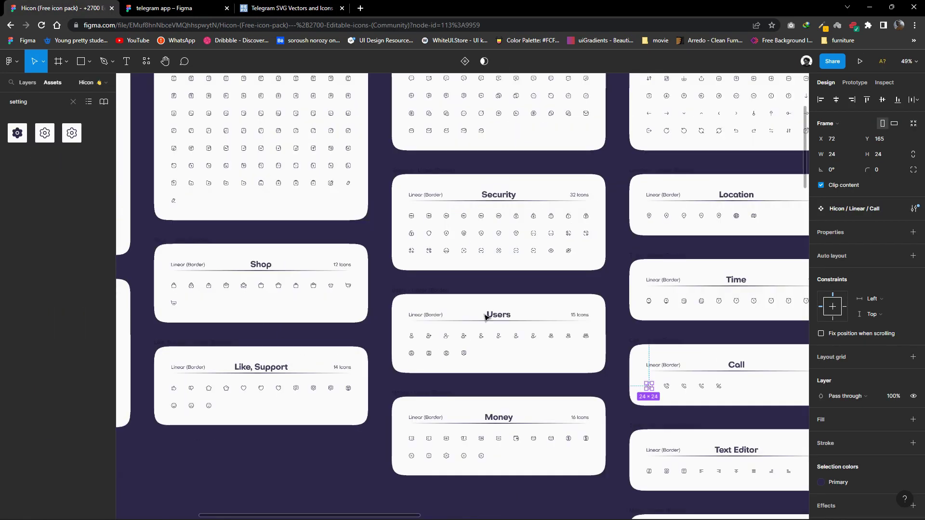
pyautogui.scroll(3, 349, 280)
pyautogui.scroll(3, 348, 281)
pyautogui.scroll(3, 386, 225)
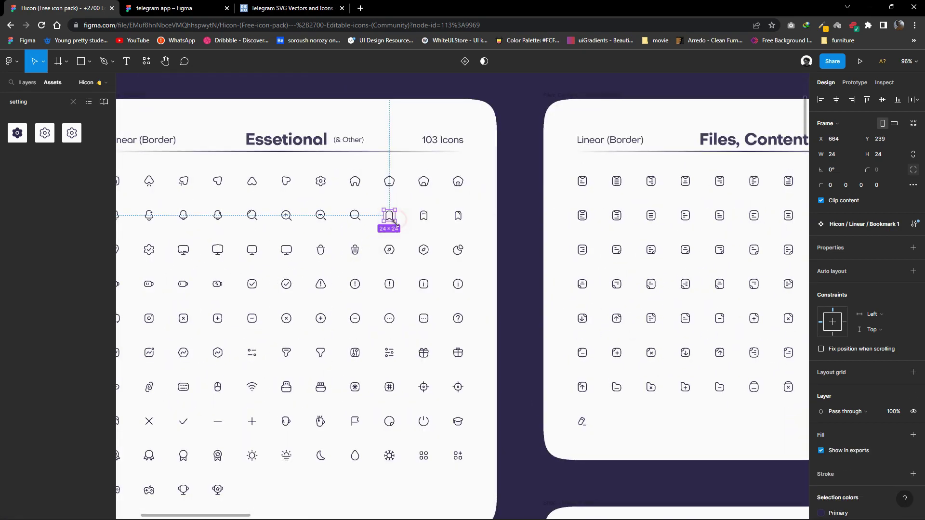
pyautogui.scroll(2, 423, 241)
pyautogui.click(188, 5)
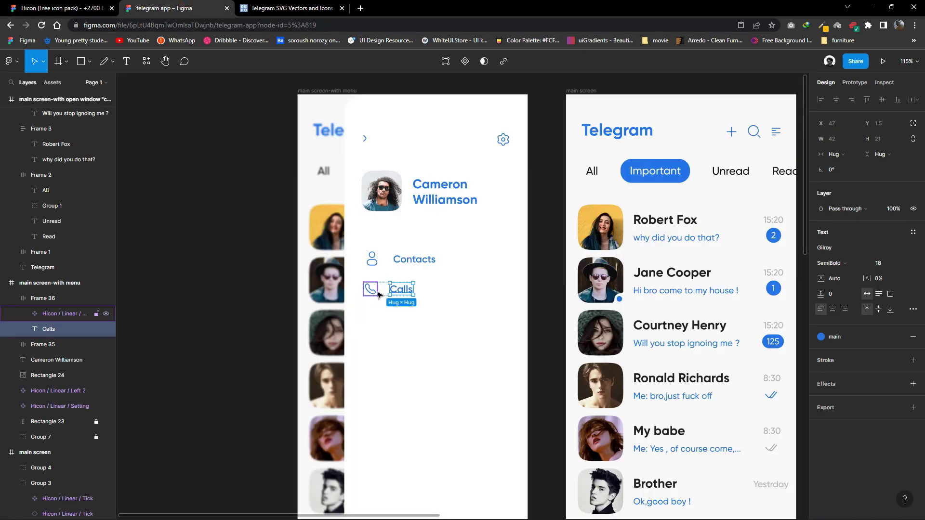
pyautogui.moveTo(370, 289); pyautogui.dragTo(371, 319)
pyautogui.rightClick(502, 238)
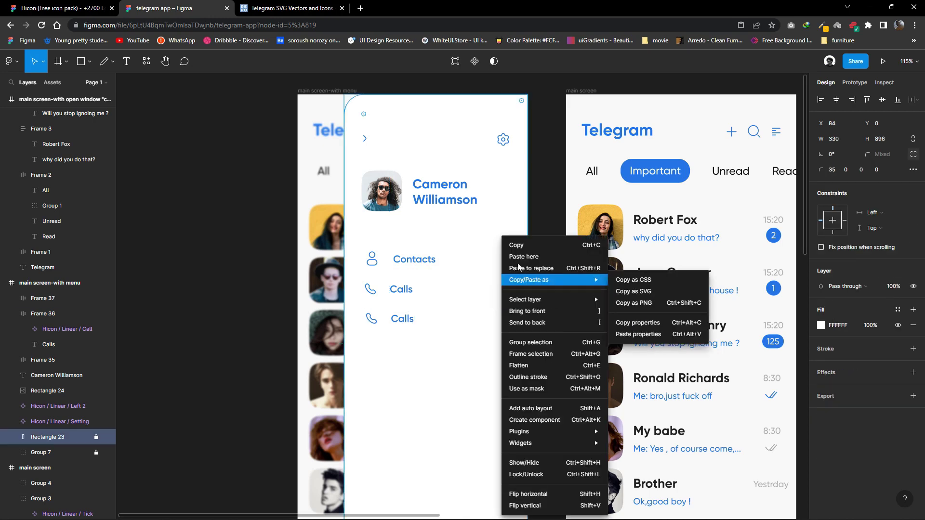
pyautogui.click(518, 267)
pyautogui.moveTo(510, 306); pyautogui.dragTo(397, 318)
pyautogui.click(375, 325)
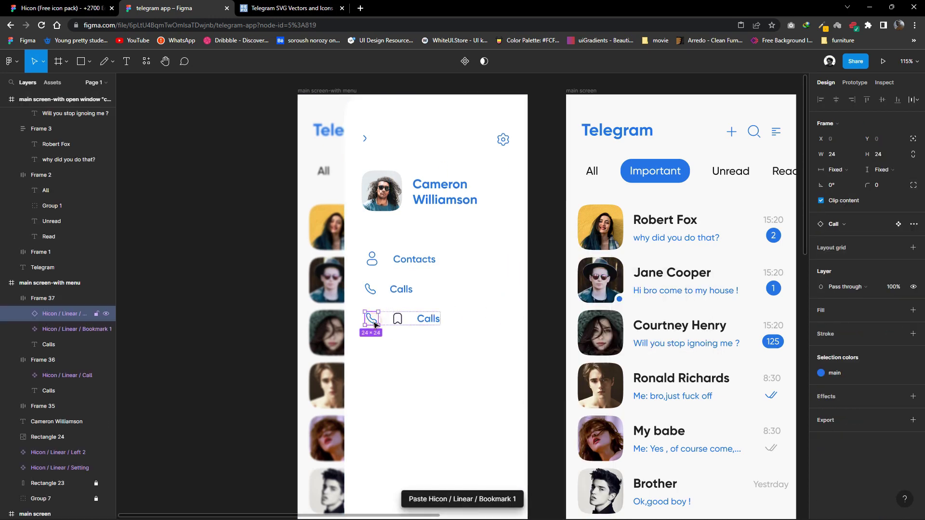
pyautogui.press('Delete')
# Rename the third row to Save messages and adjust its Bookmark icon colour.
pyautogui.click(397, 322)
pyautogui.write('Save messages')
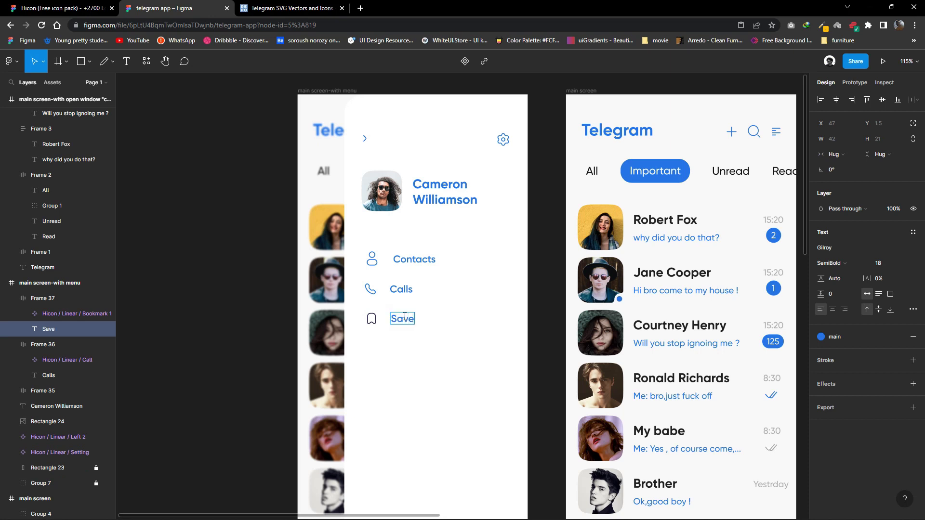
pyautogui.click(376, 323)
pyautogui.click(899, 451)
pyautogui.press('Escape')
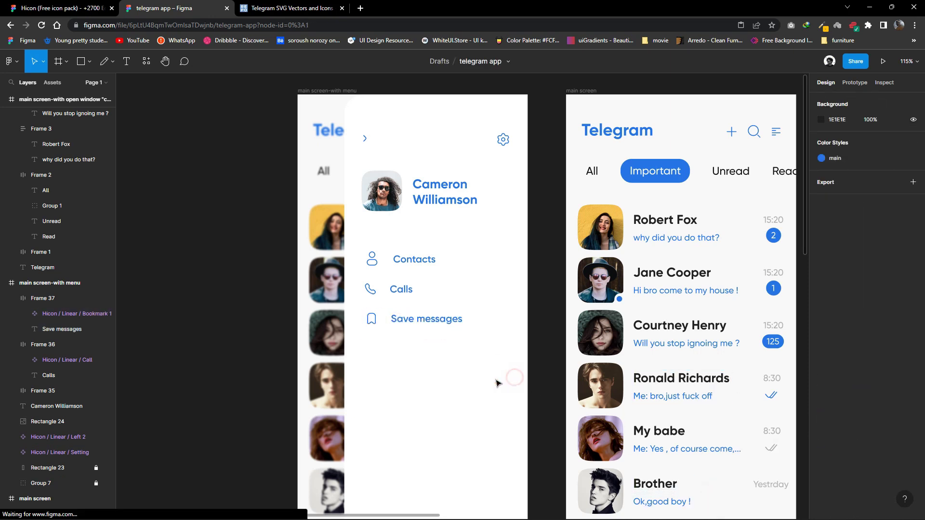
pyautogui.hotkey('shift', '0')
pyautogui.click(387, 288)
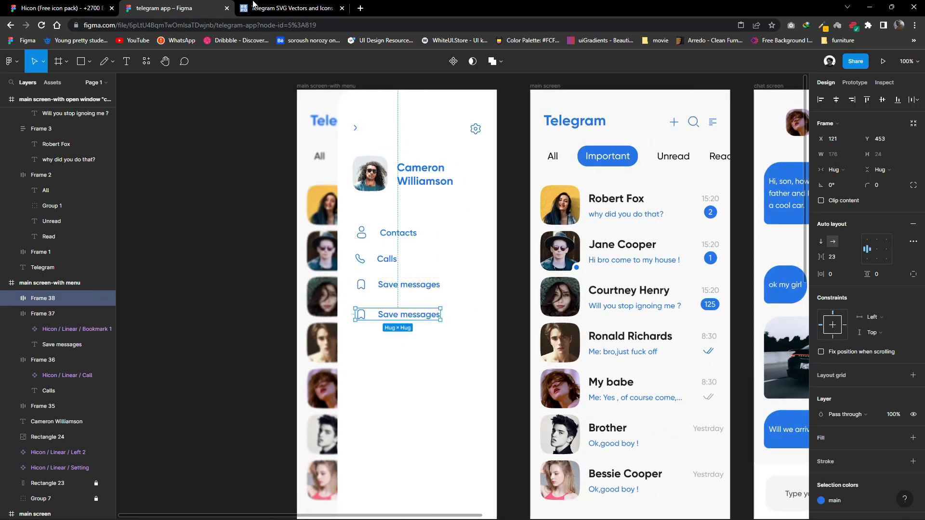
# Add an Invite friends row using the Profile Add icon from the icon pack.
pyautogui.hotkey('ctrl', 'pageup')
pyautogui.scroll(-5, 416, 236)
pyautogui.hscroll(3, 625, 307)
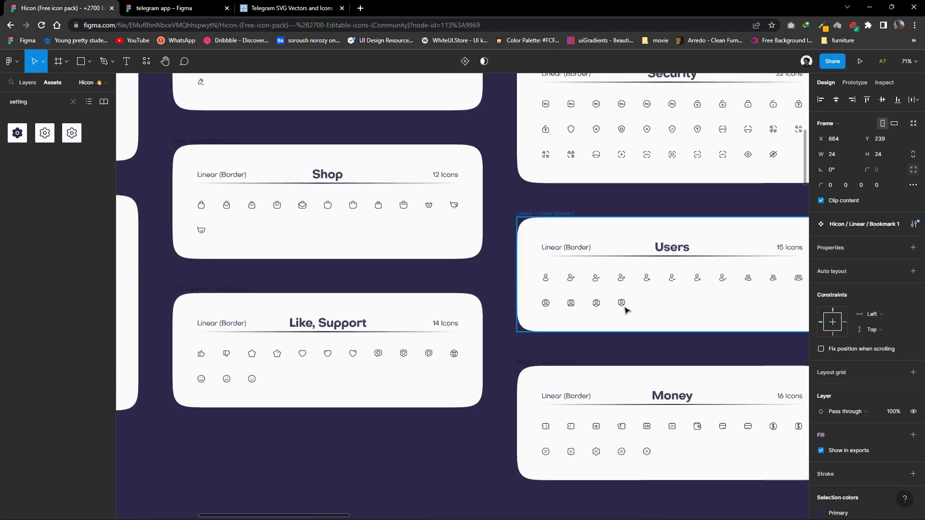
pyautogui.keyDown('ctrl'); pyautogui.scroll(3, 528, 302); pyautogui.keyUp('ctrl')
pyautogui.keyDown('ctrl'); pyautogui.scroll(2, 571, 291); pyautogui.keyUp('ctrl')
pyautogui.rightClick(572, 291)
pyautogui.press('Escape')
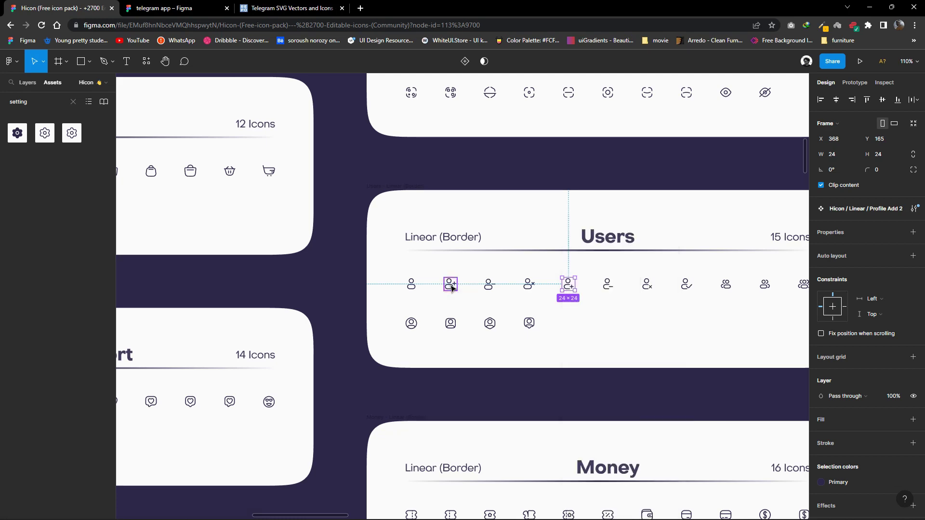
pyautogui.rightClick(450, 284)
pyautogui.click(614, 295)
pyautogui.click(182, 15)
pyautogui.rightClick(523, 307)
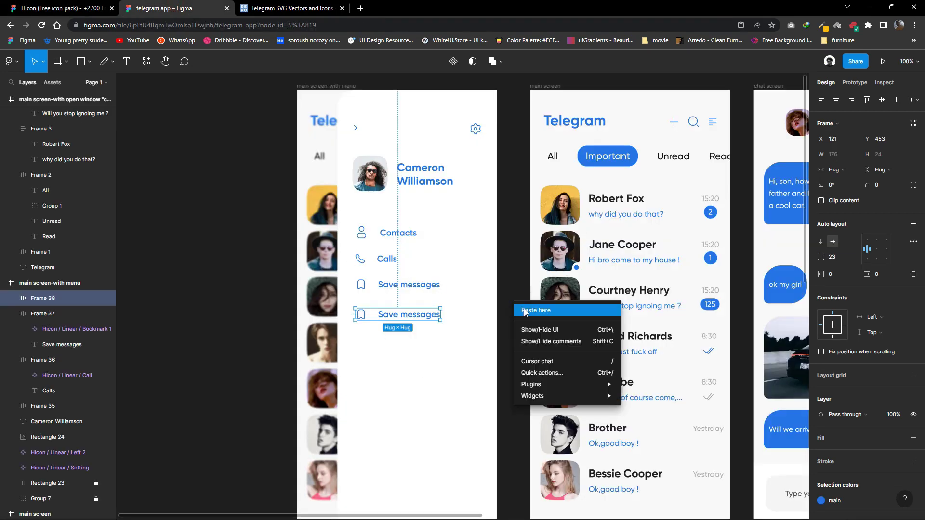
pyautogui.click(530, 311)
pyautogui.moveTo(364, 316); pyautogui.dragTo(366, 314)
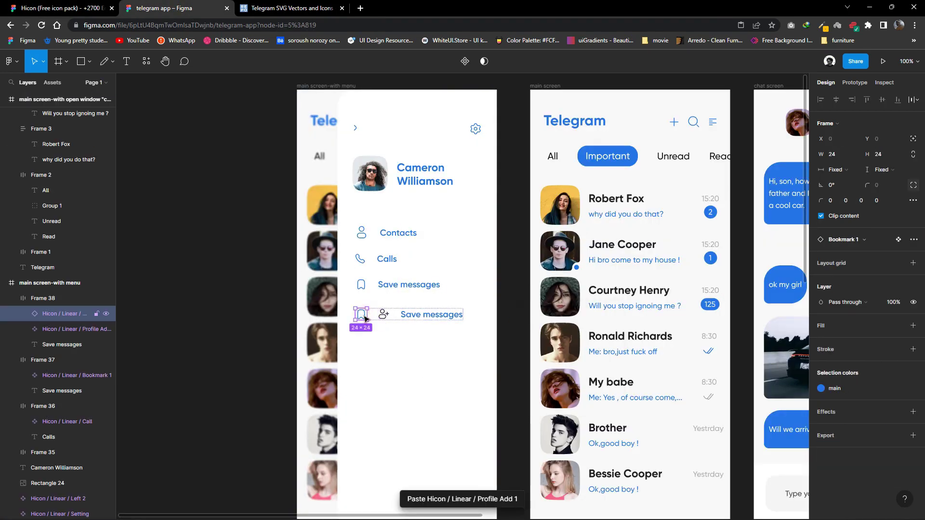
pyautogui.click(390, 317)
pyautogui.write('Invite friends')
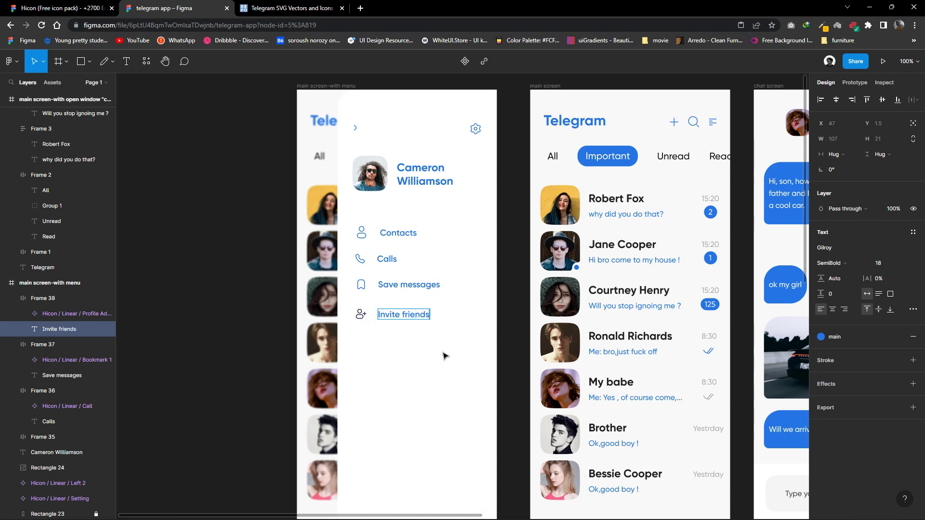
# Wrap the four menu rows in an auto layout and increase their spacing.
pyautogui.click(361, 315)
pyautogui.click(913, 419)
pyautogui.press('Escape')
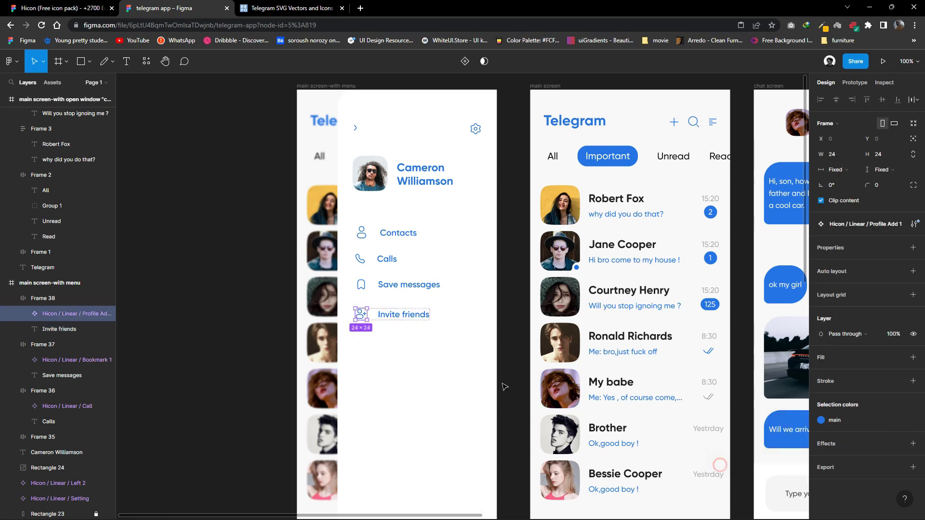
pyautogui.click(471, 330)
pyautogui.moveTo(389, 249); pyautogui.dragTo(352, 224)
pyautogui.hotkey('shift', 'a')
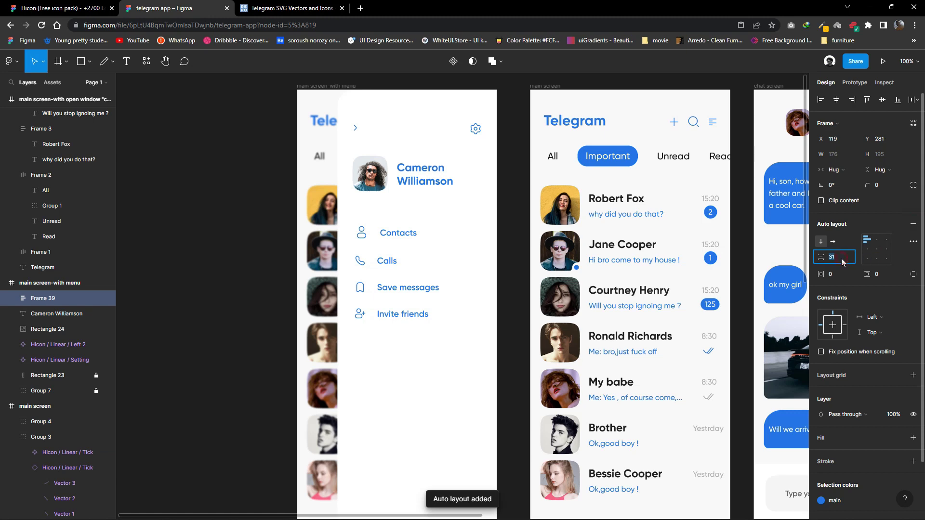
pyautogui.press('Up')
pyautogui.press('Up')
pyautogui.press('Up')
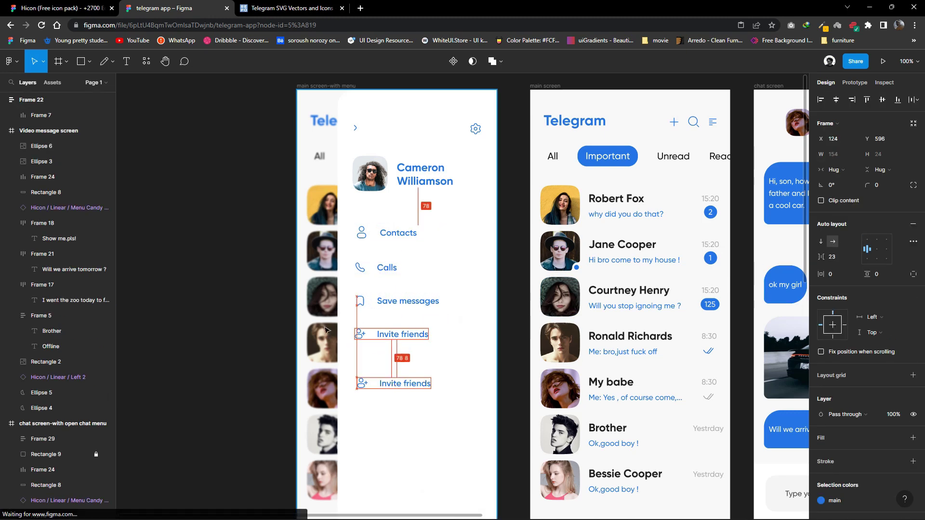
# Copy the FAQ Circle question-mark icon from the icon pack into the design.
pyautogui.hotkey('ctrl', 'shift', 'Tab')
pyautogui.scroll(-5, 318, 218)
pyautogui.hscroll(-10, 345, 296)
pyautogui.scroll(3, 388, 306)
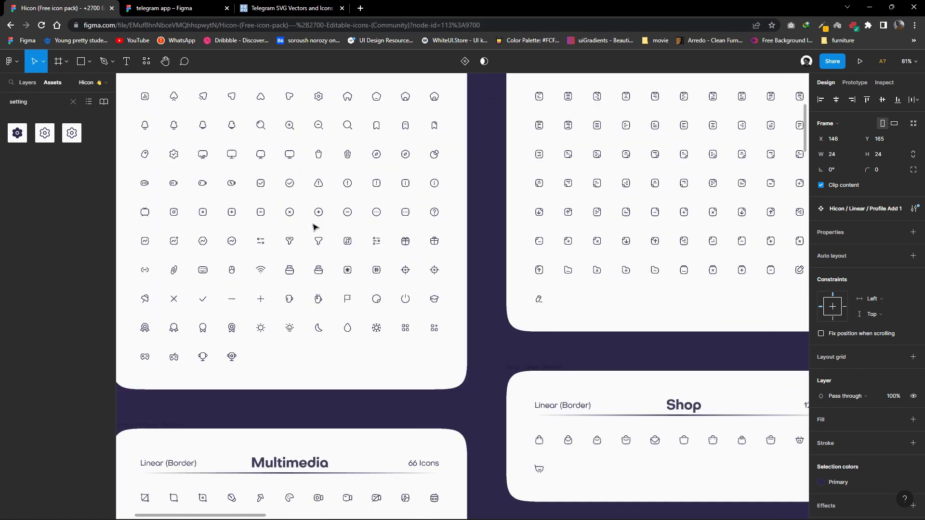
pyautogui.scroll(2, 316, 227)
pyautogui.rightClick(462, 232)
pyautogui.click(481, 221)
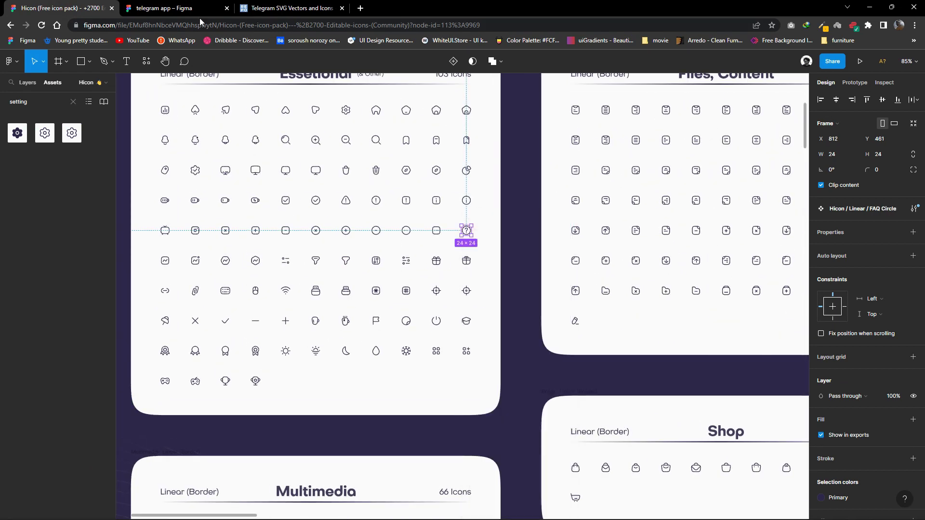
pyautogui.hotkey('ctrl', 'Tab')
pyautogui.rightClick(458, 234)
pyautogui.click(481, 255)
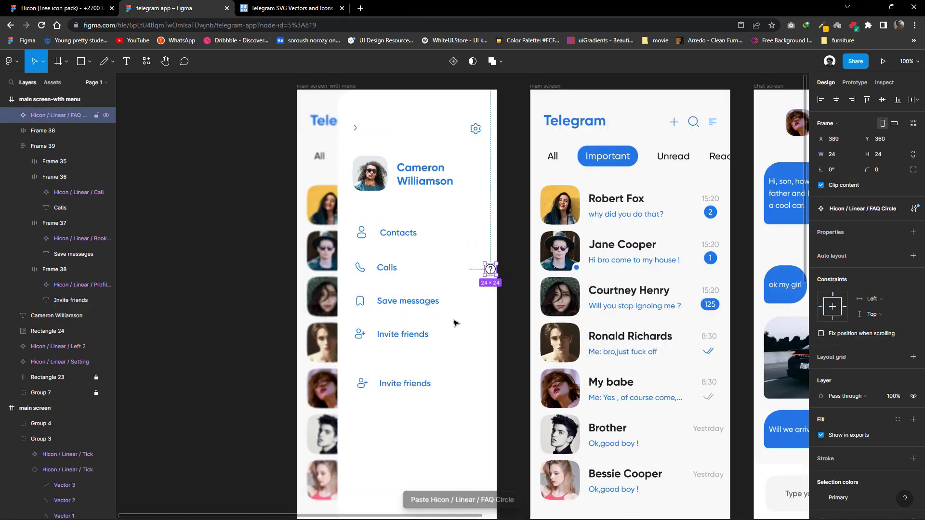
# Compare the widths of the Calls, Save messages and Invite friends icons.
pyautogui.click(368, 239)
pyautogui.click(362, 233)
pyautogui.click(359, 268)
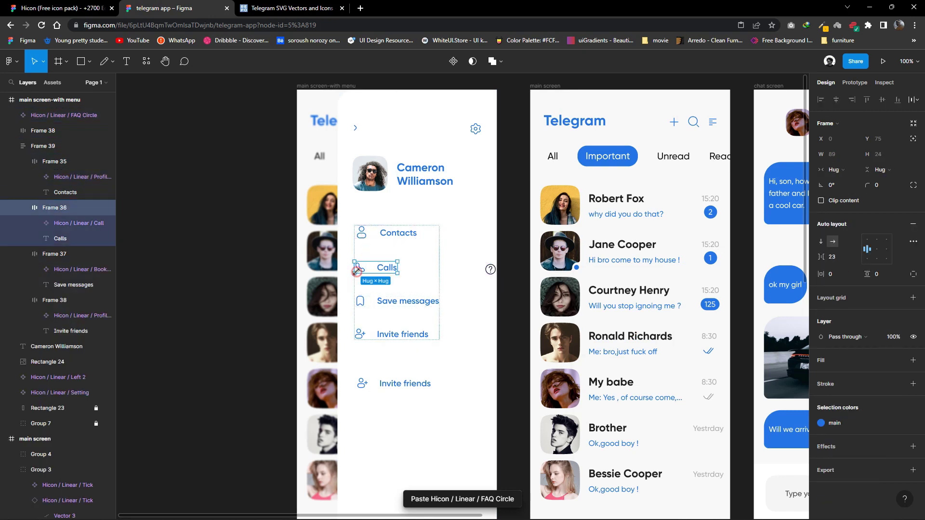
pyautogui.click(839, 159)
pyautogui.write('3')
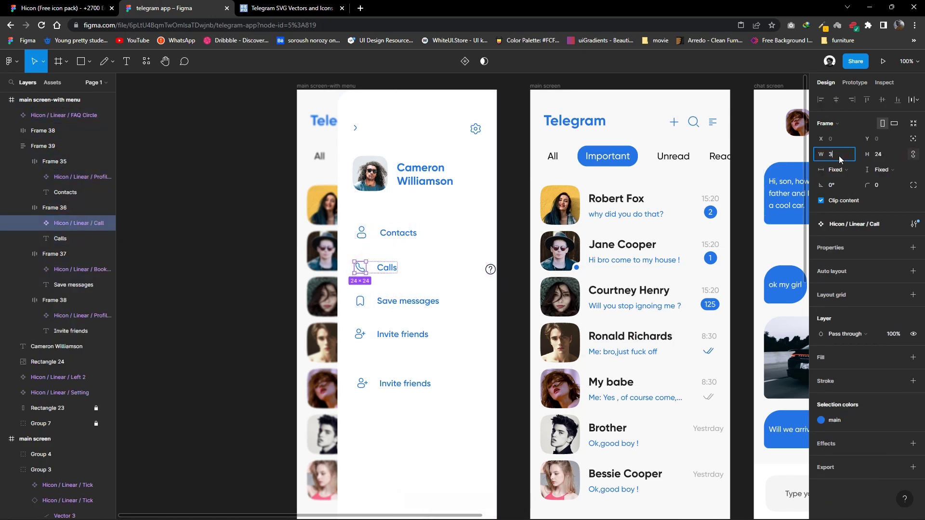
pyautogui.press('Escape')
pyautogui.click(360, 302)
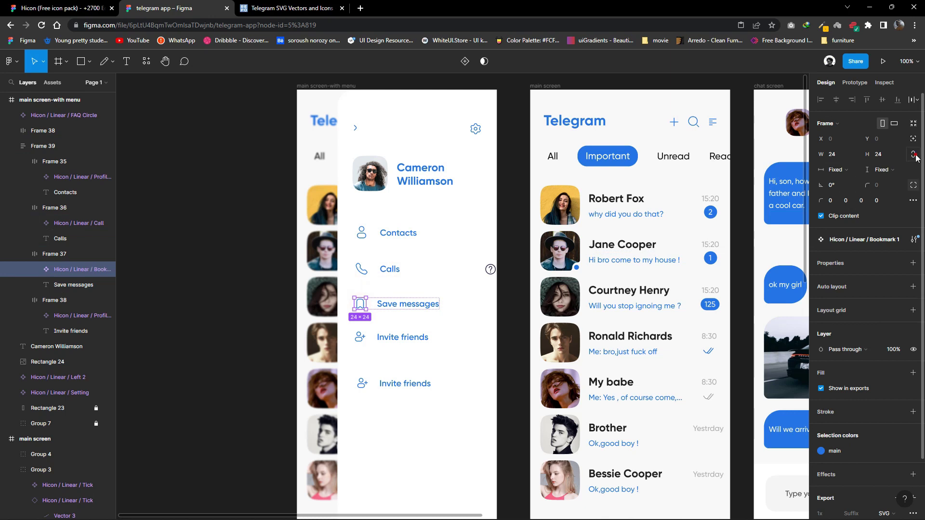
pyautogui.press('Escape')
pyautogui.click(360, 337)
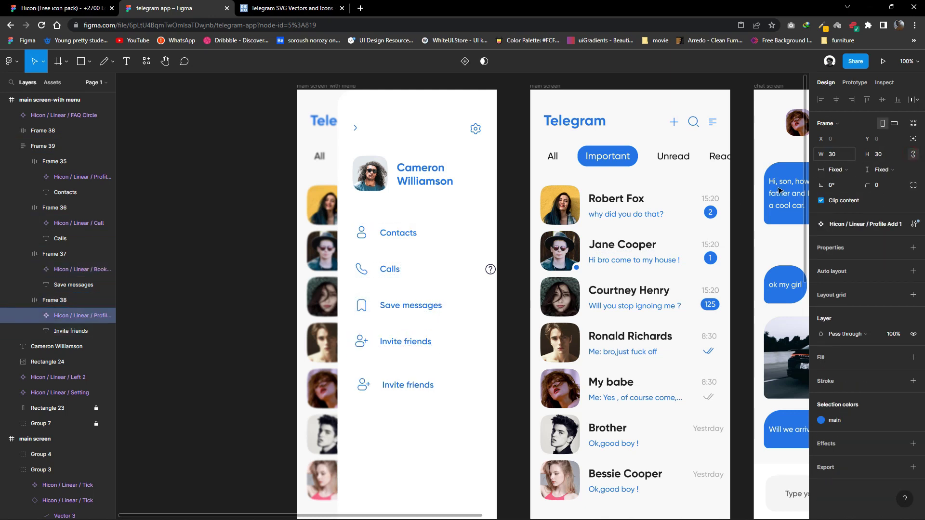
# Put the blue FAQ icon in a duplicate row named Telegram FAQ and move it into the list.
pyautogui.click(490, 270)
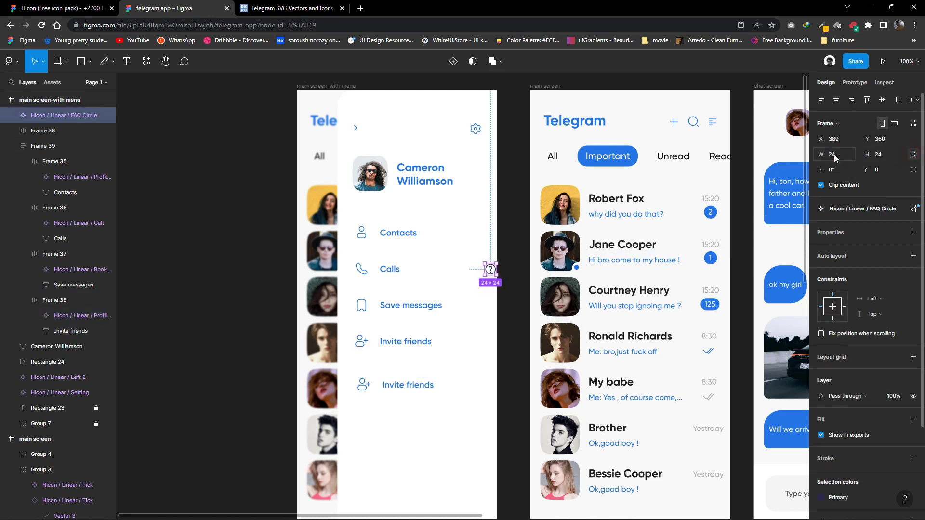
pyautogui.moveTo(493, 275); pyautogui.dragTo(366, 389)
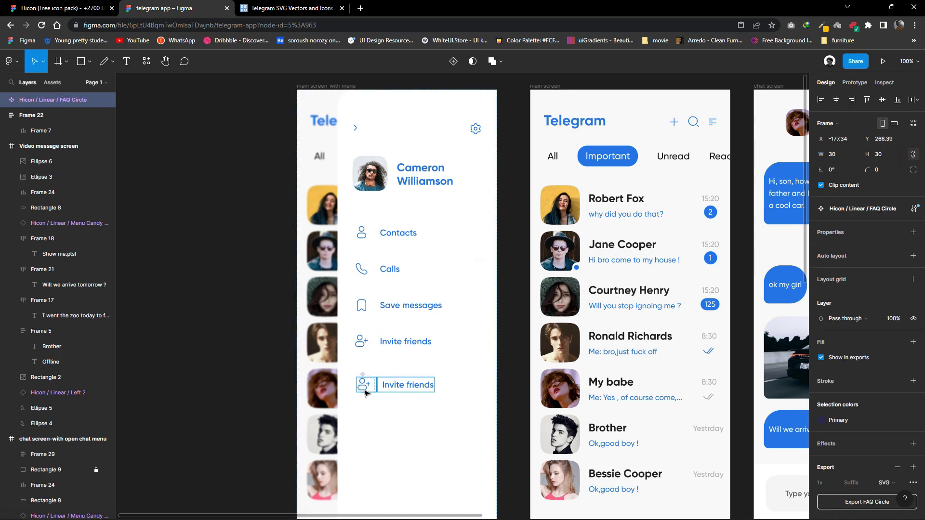
pyautogui.click(749, 377)
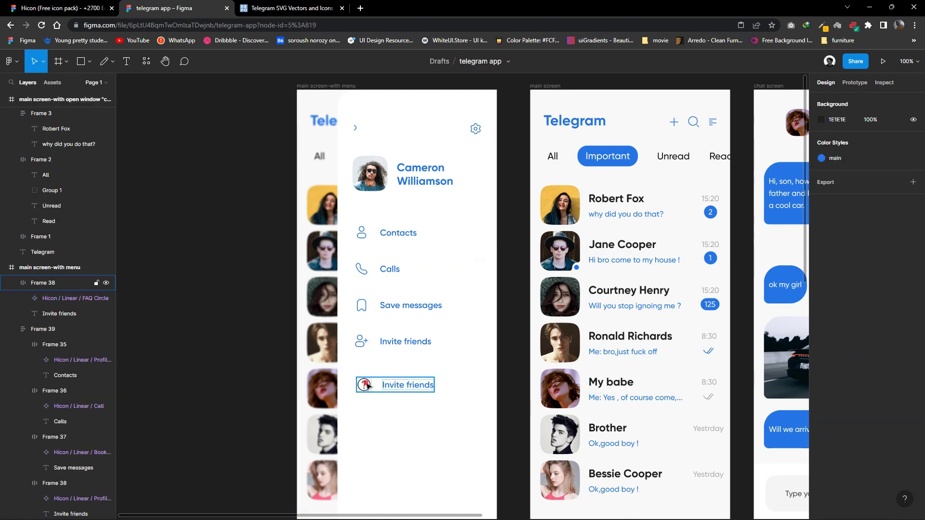
pyautogui.doubleClick(366, 385)
pyautogui.click(897, 435)
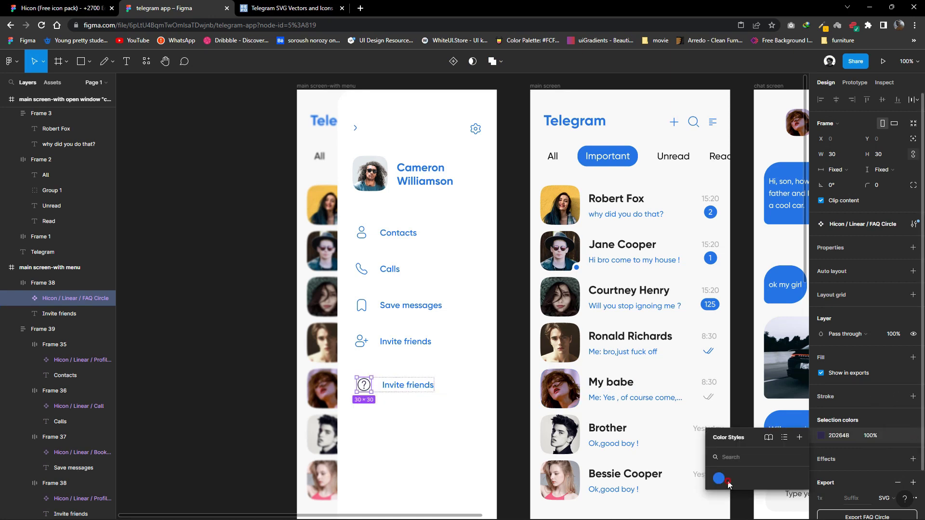
pyautogui.click(413, 391)
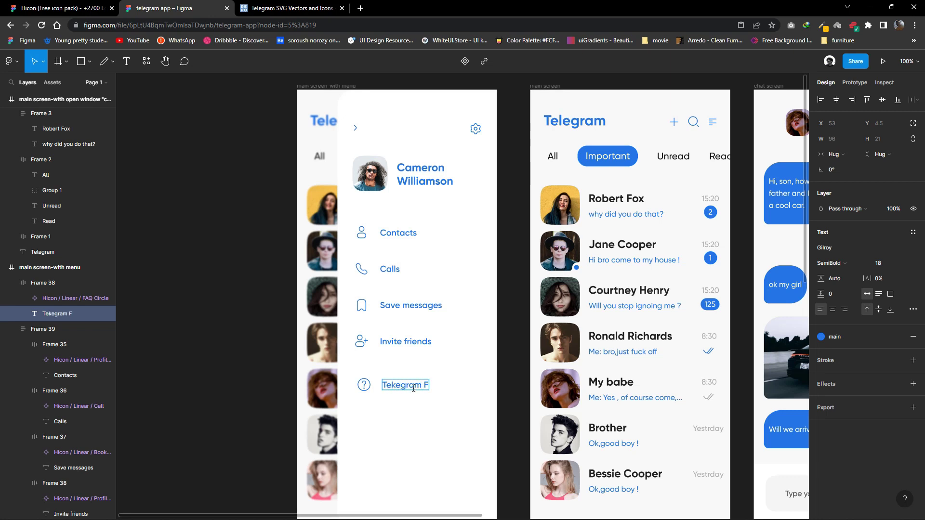
pyautogui.moveTo(423, 385)
pyautogui.mouseDown()
pyautogui.moveTo(408, 329)
pyautogui.moveTo(469, 392)
pyautogui.mouseUp()
# Drop the Telegram FAQ row below Invite friends and shift the chat screen-with choice frame left.
pyautogui.click(469, 392)
pyautogui.scroll(-2, 470, 392)
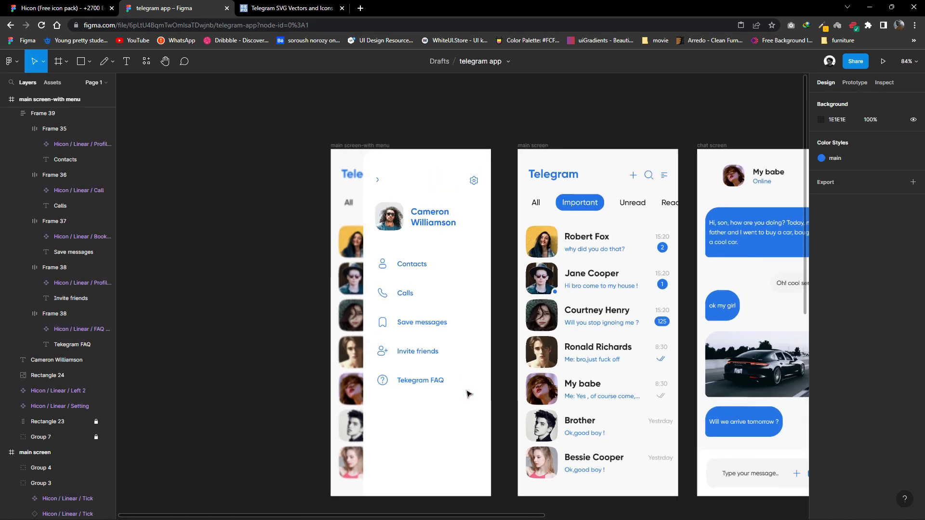
pyautogui.hscroll(-2, 578, 376)
pyautogui.scroll(-3, 616, 366)
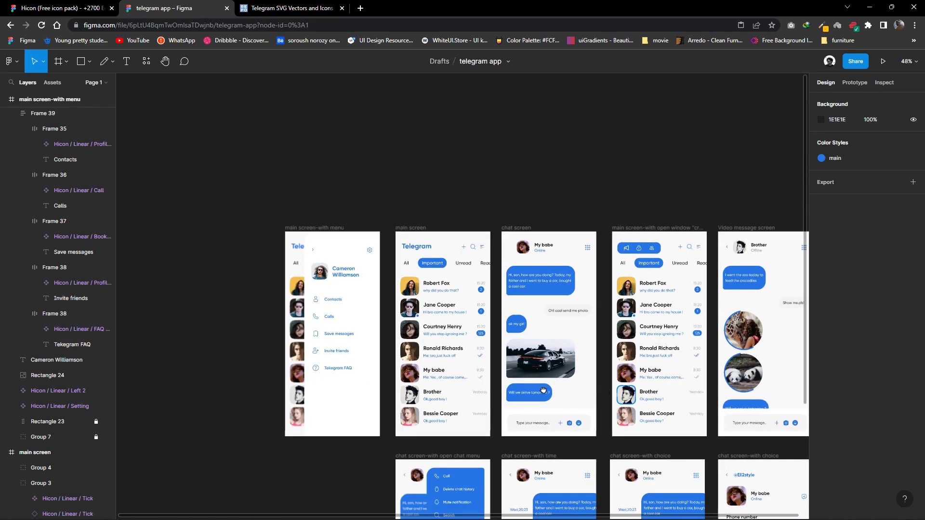
pyautogui.scroll(-3, 556, 289)
pyautogui.scroll(-3, 578, 299)
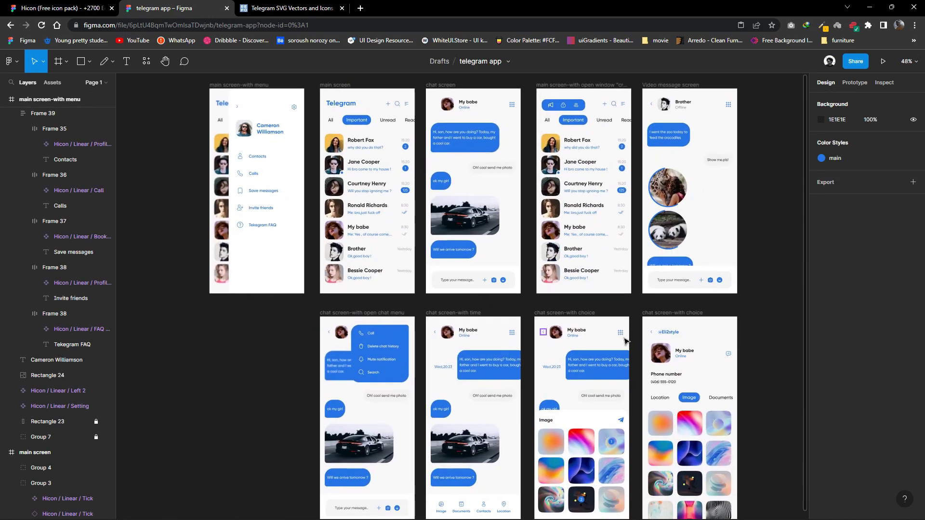
pyautogui.moveTo(596, 320); pyautogui.dragTo(246, 90)
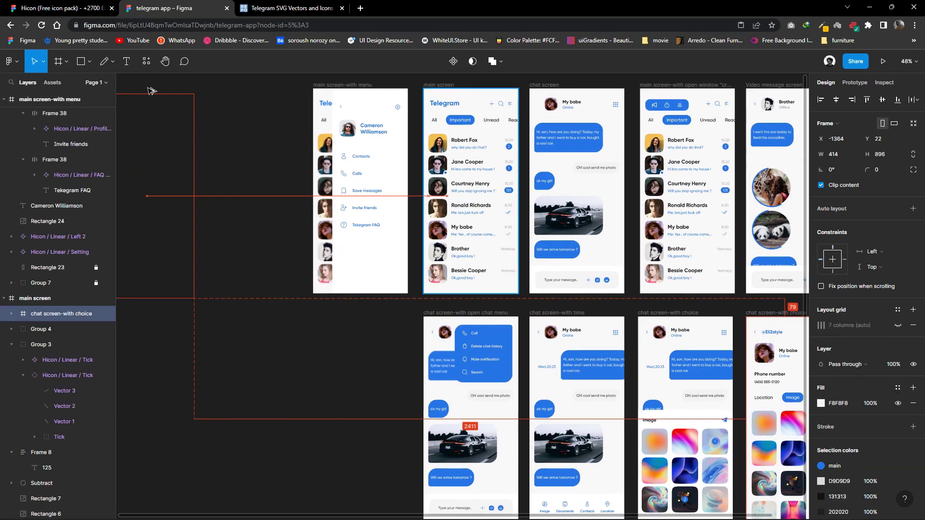
pyautogui.scroll(2, 521, 441)
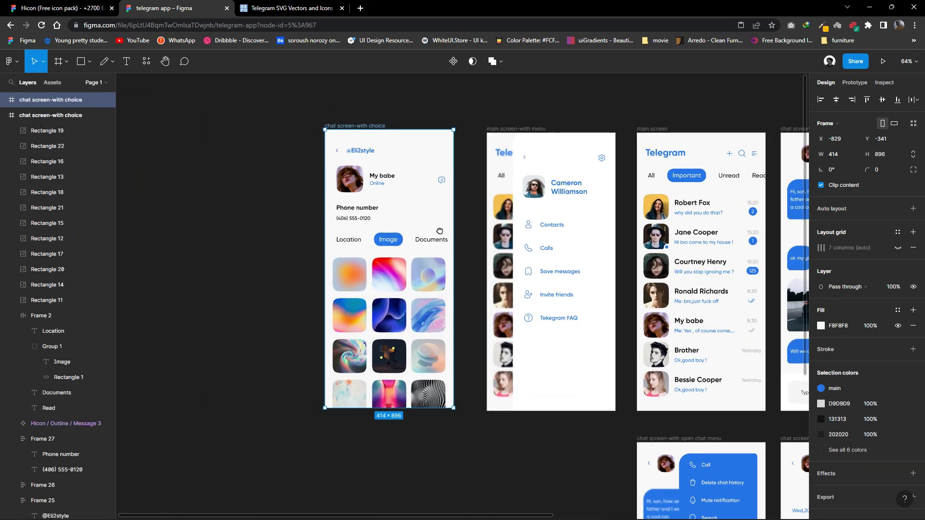
# Copy the profile header blocks as a PNG and group the header frames.
pyautogui.hotkey('ctrl', 'z')
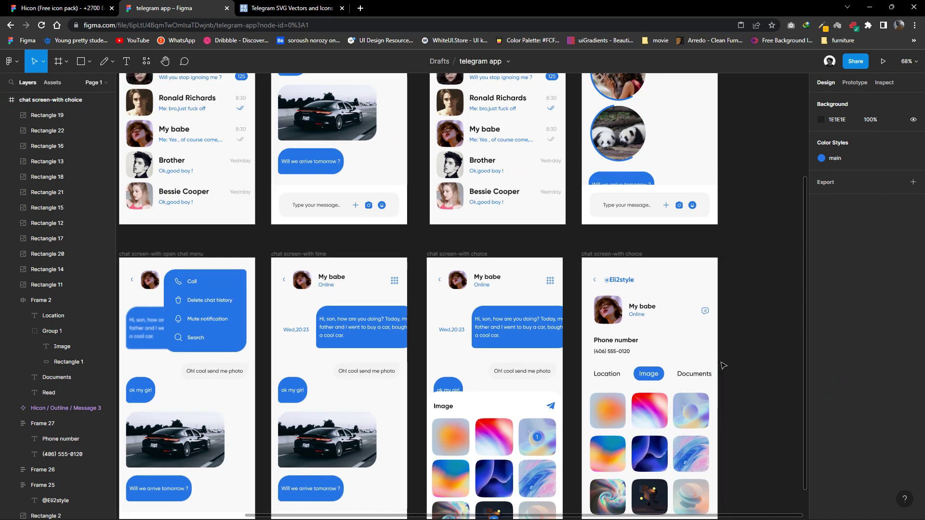
pyautogui.hotkey('ctrl', 'a')
pyautogui.rightClick(598, 287)
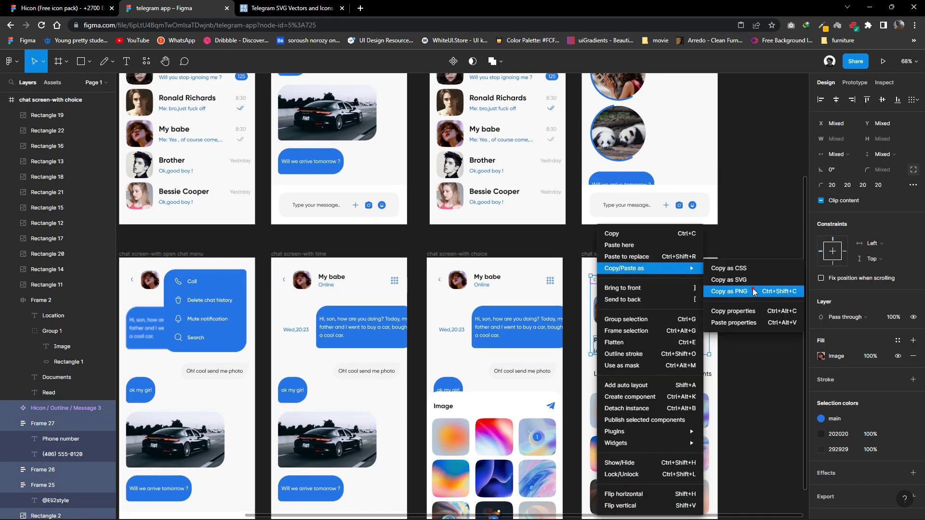
pyautogui.click(737, 289)
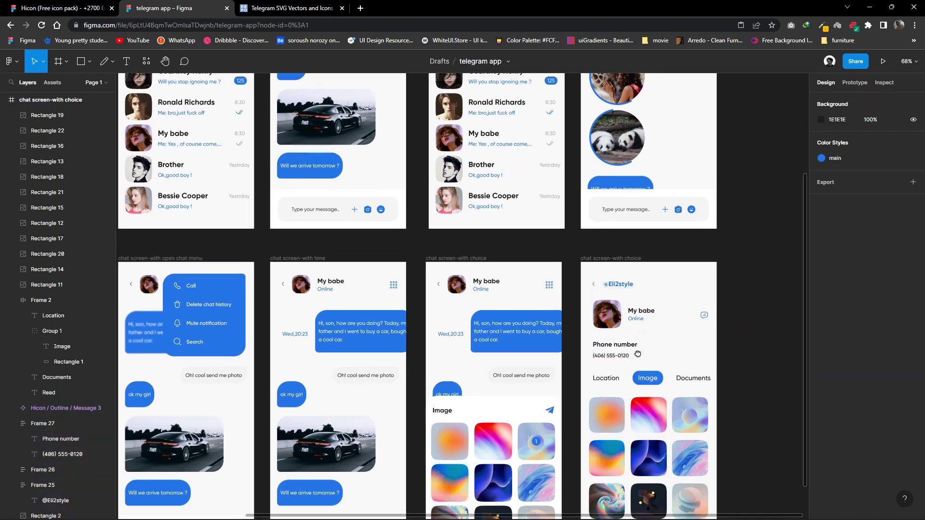
pyautogui.scroll(1, 645, 342)
pyautogui.hotkey('ctrl', 'z')
pyautogui.rightClick(599, 294)
pyautogui.click(627, 330)
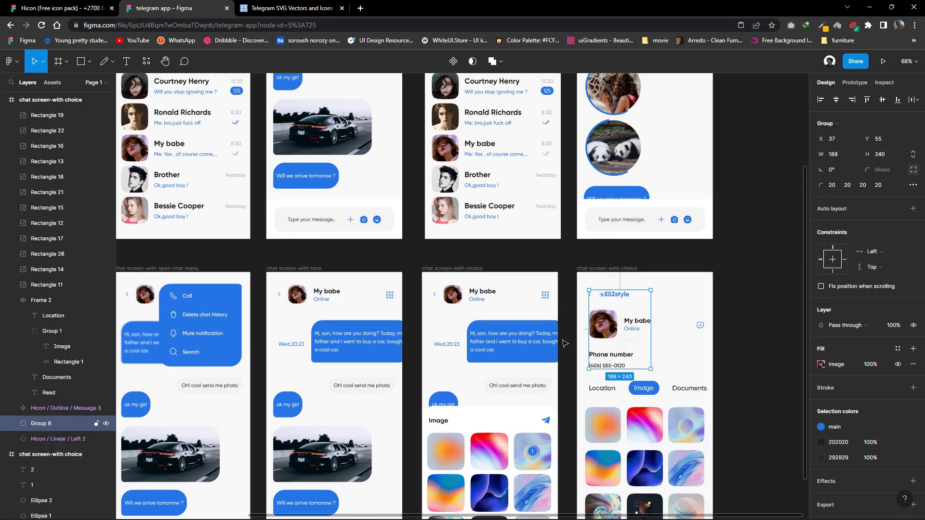
# Paste and delete the header image, then undo back to the ungrouped header frames.
pyautogui.scroll(4, 482, 270)
pyautogui.hscroll(-8, 366, 214)
pyautogui.hotkey('ctrl', 'v')
pyautogui.scroll(5, 426, 259)
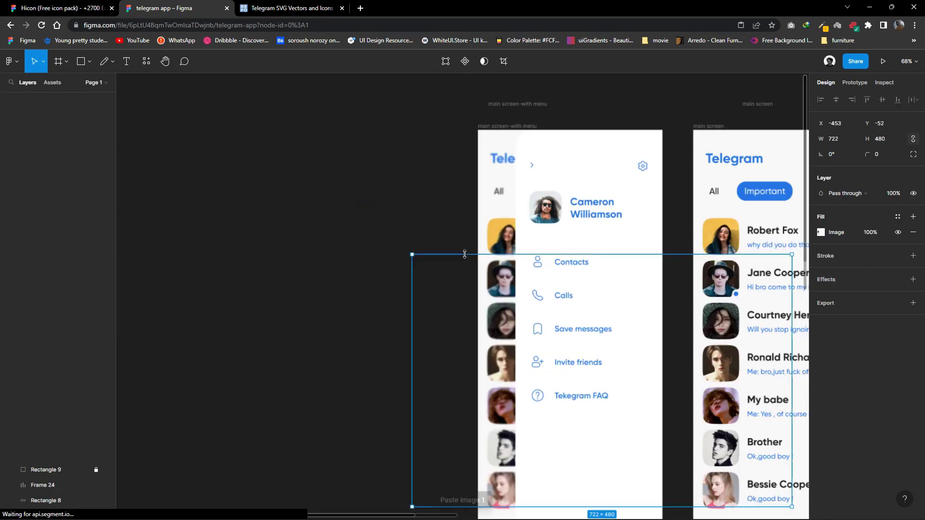
pyautogui.press('Delete')
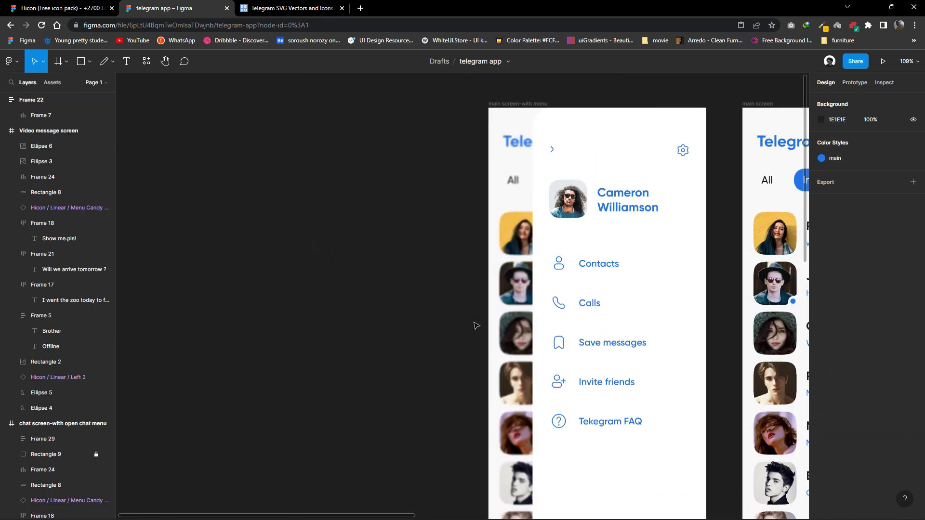
pyautogui.scroll(-5, 401, 302)
pyautogui.scroll(-3, 337, 299)
pyautogui.click(648, 346)
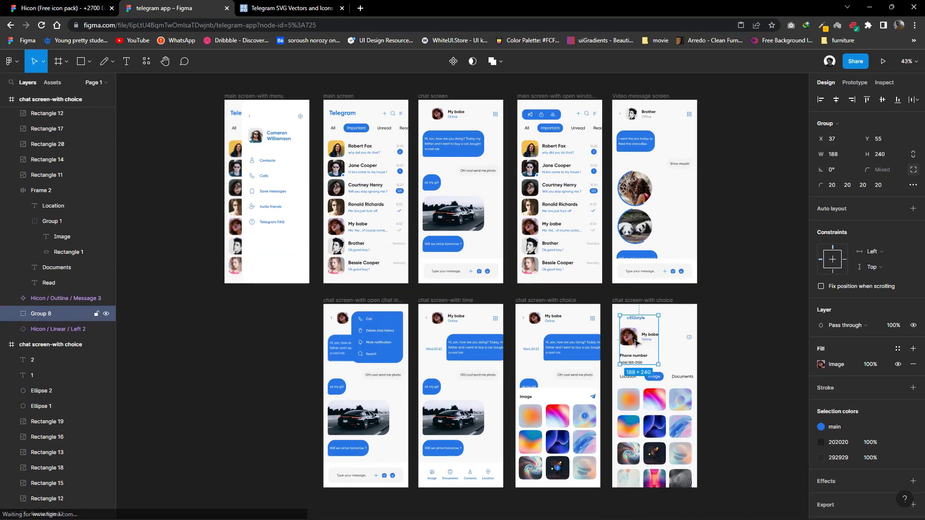
pyautogui.hotkey('ctrl', 'z')
pyautogui.hotkey('ctrl', 'z')
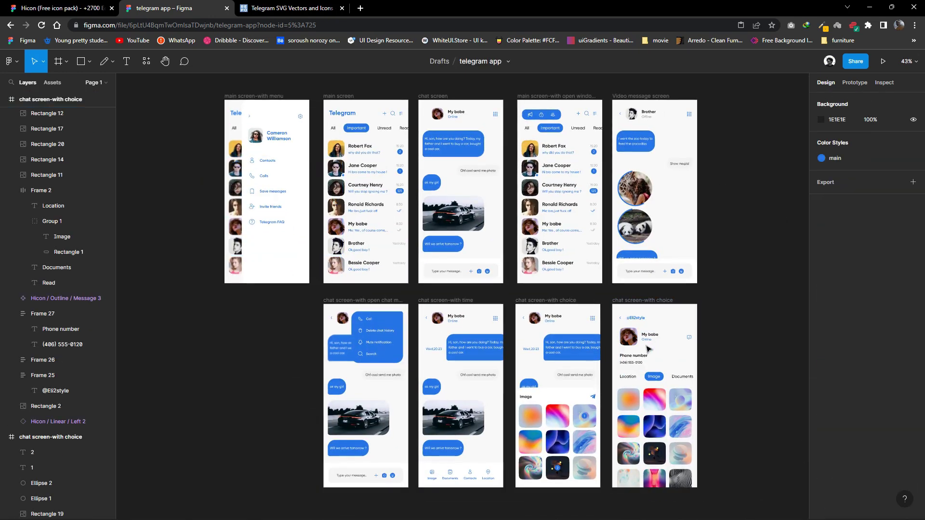
pyautogui.hotkey('ctrl', 'z')
pyautogui.hotkey('ctrl', 'z')
pyautogui.moveTo(636, 338); pyautogui.dragTo(289, 260)
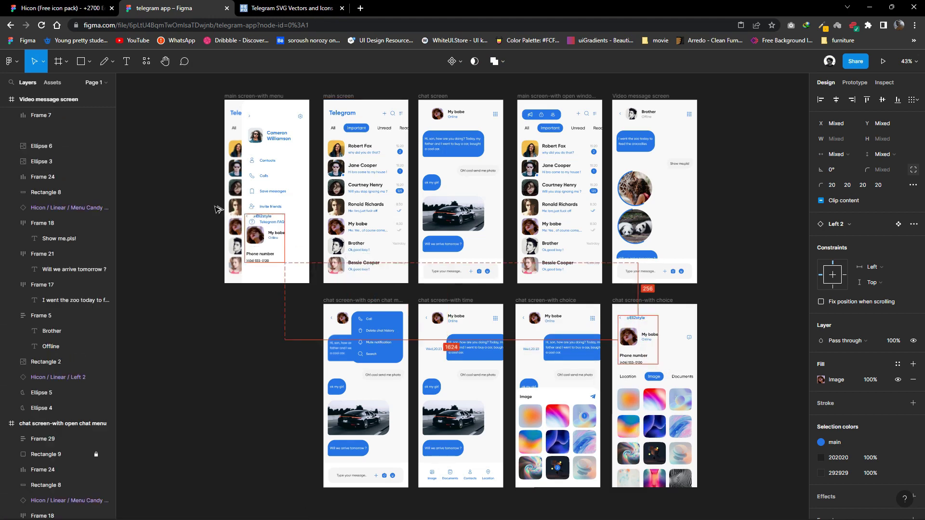
pyautogui.scroll(3, 346, 307)
pyautogui.moveTo(346, 307); pyautogui.dragTo(427, 503)
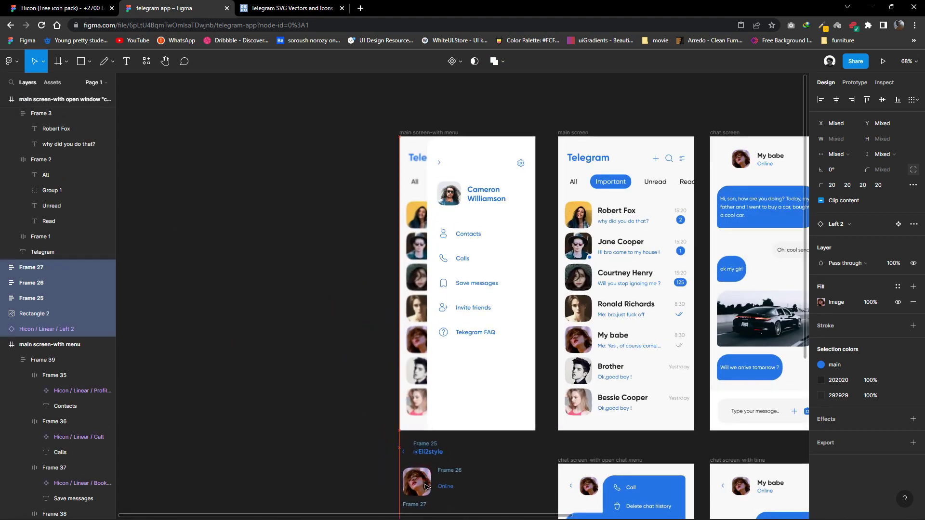
# Duplicate the main screen-with menu frame to the left.
pyautogui.click(367, 429)
pyautogui.scroll(-1, 435, 131)
pyautogui.moveTo(435, 131); pyautogui.dragTo(297, 170)
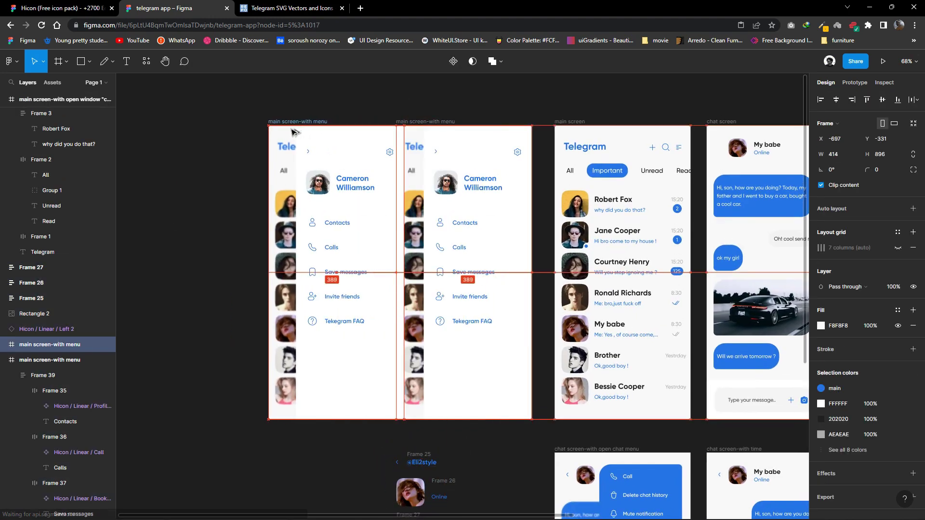
pyautogui.press('Escape')
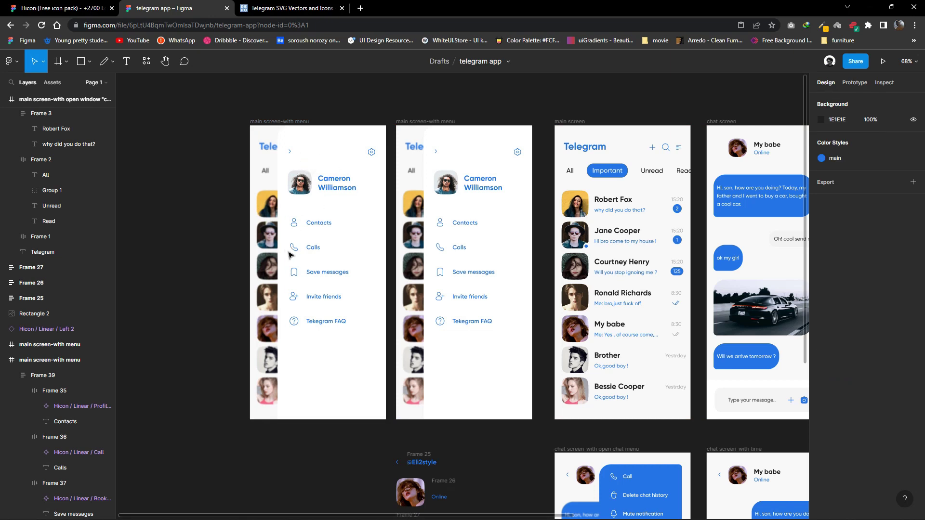
pyautogui.click(48, 344)
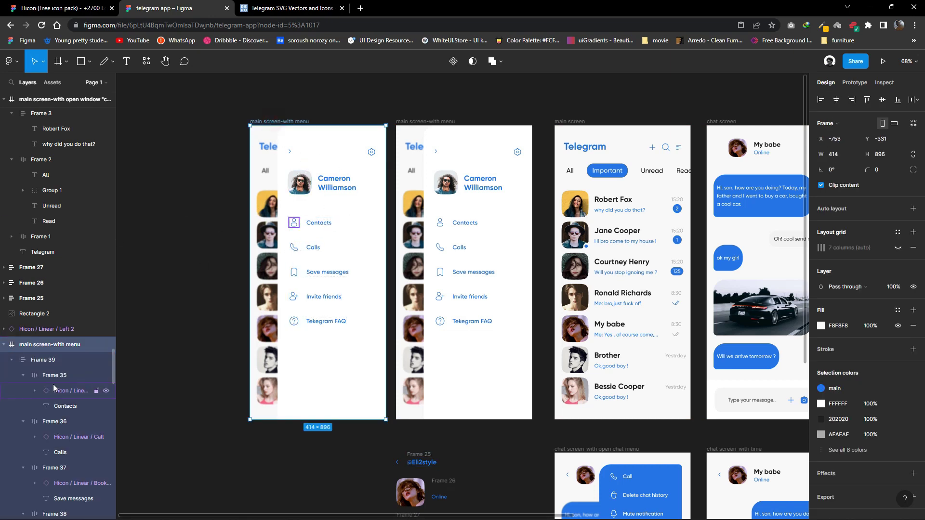
# Stretch the white Rectangle 23 across the full 414-wide frame, lock it, and select the avatar and name.
pyautogui.scroll(-3, 56, 395)
pyautogui.click(73, 379)
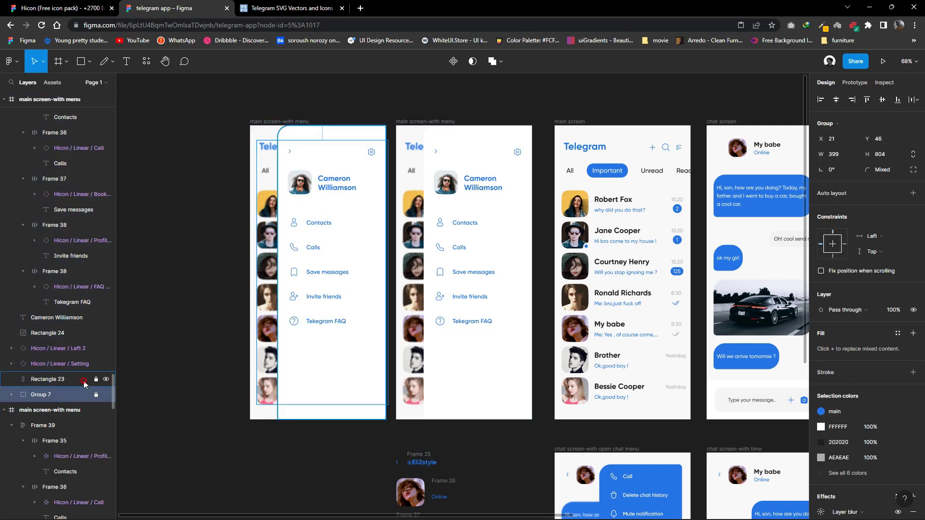
pyautogui.moveTo(272, 368); pyautogui.dragTo(250, 368)
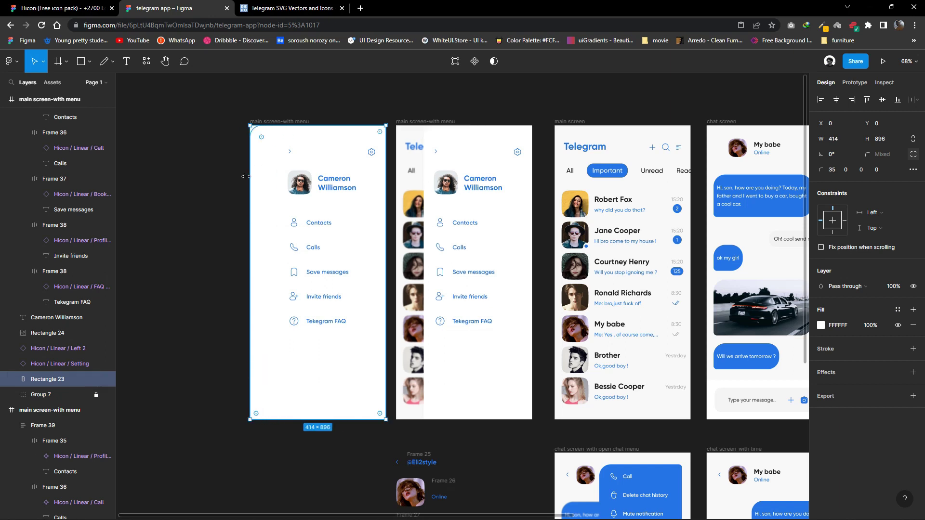
pyautogui.click(229, 219)
pyautogui.hscroll(-3, 229, 219)
pyautogui.click(440, 208)
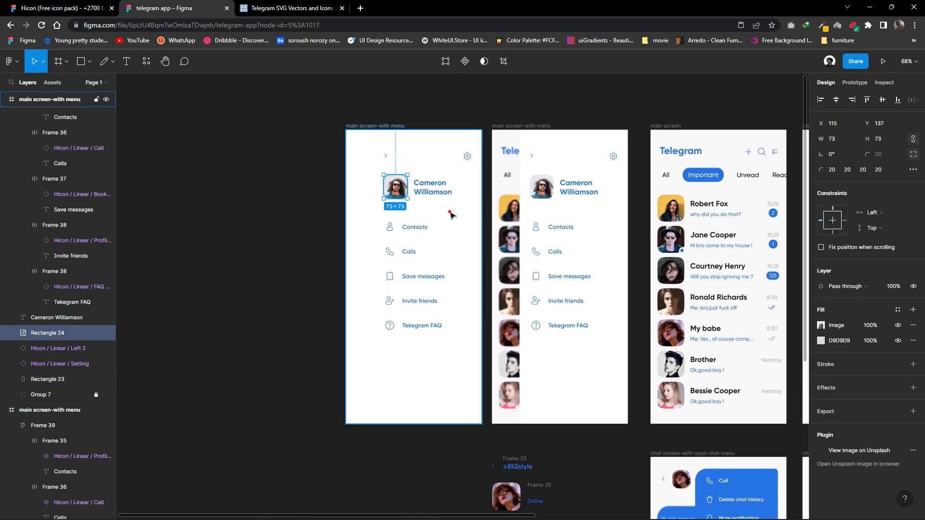
pyautogui.click(96, 379)
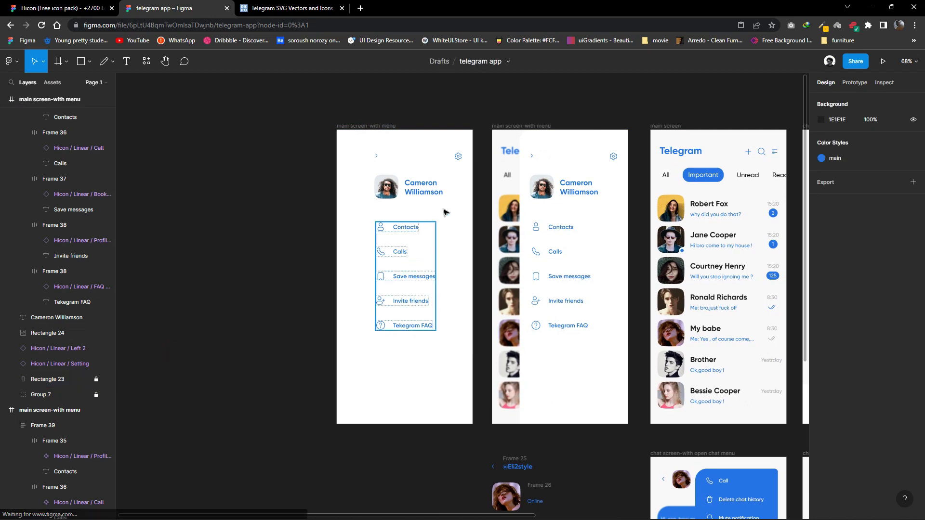
pyautogui.moveTo(419, 212); pyautogui.dragTo(363, 163)
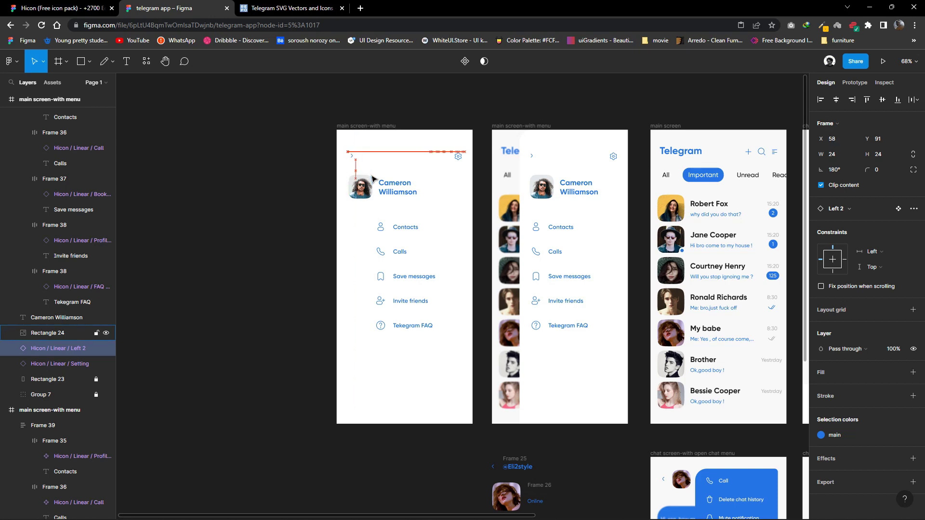
pyautogui.scroll(-3, 472, 390)
pyautogui.scroll(2, 472, 390)
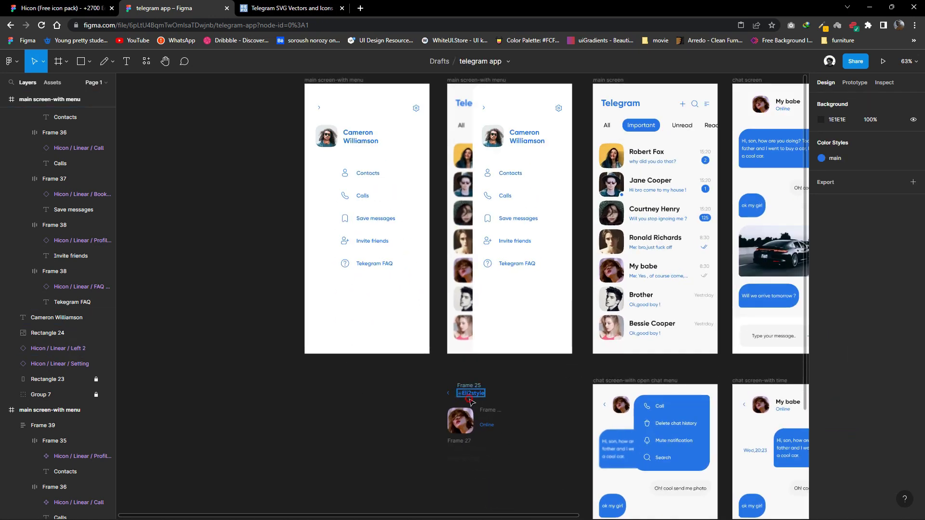
pyautogui.click(471, 396)
pyautogui.moveTo(472, 398); pyautogui.dragTo(343, 111)
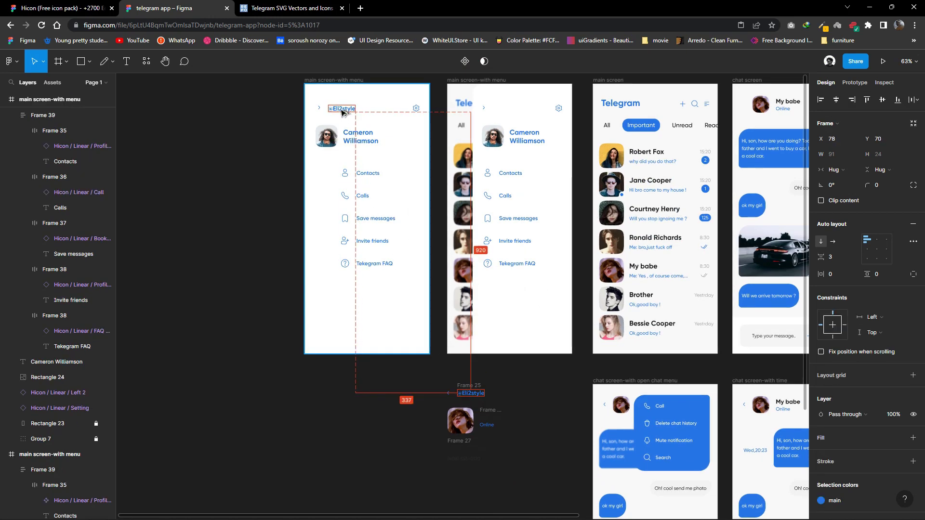
# Set the header arrow's rotation to 0° so it points left.
pyautogui.click(318, 108)
pyautogui.keyDown('ctrl'); pyautogui.scroll(5, 359, 193); pyautogui.keyUp('ctrl')
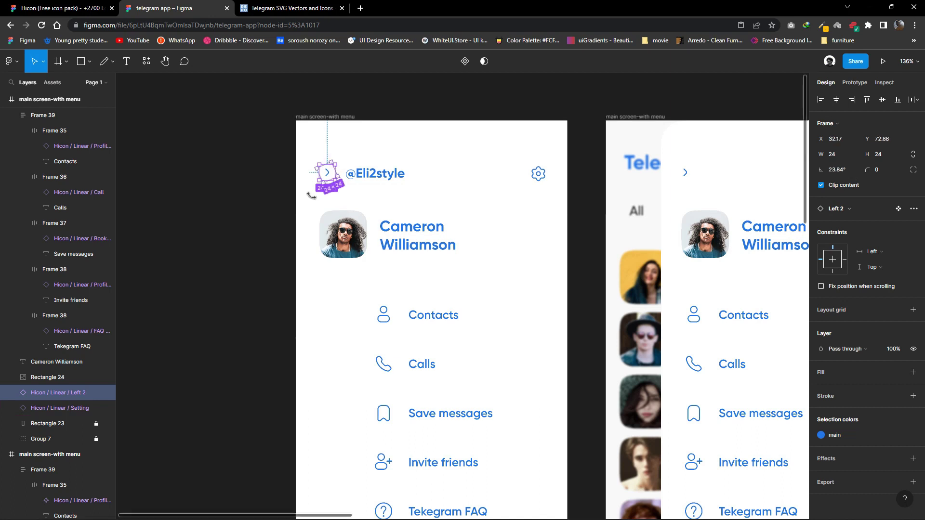
pyautogui.moveTo(311, 196); pyautogui.dragTo(311, 190)
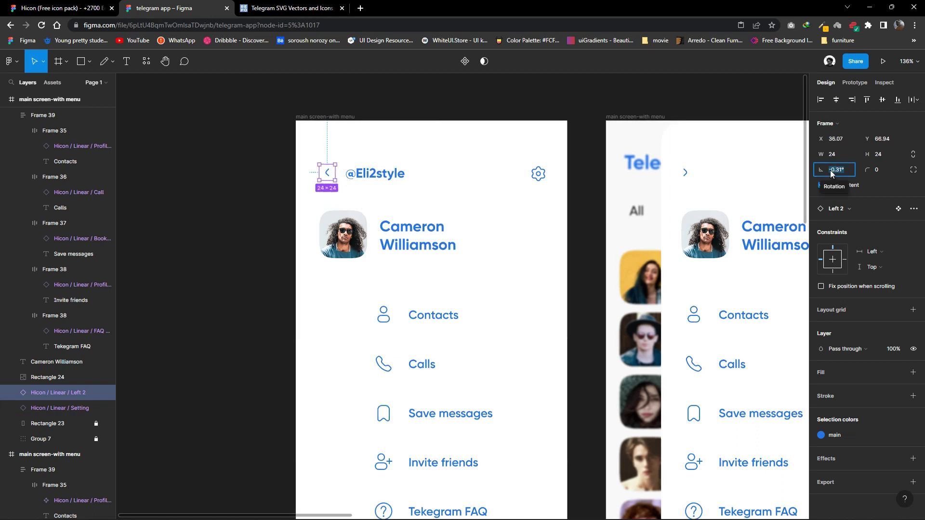
pyautogui.click(375, 174)
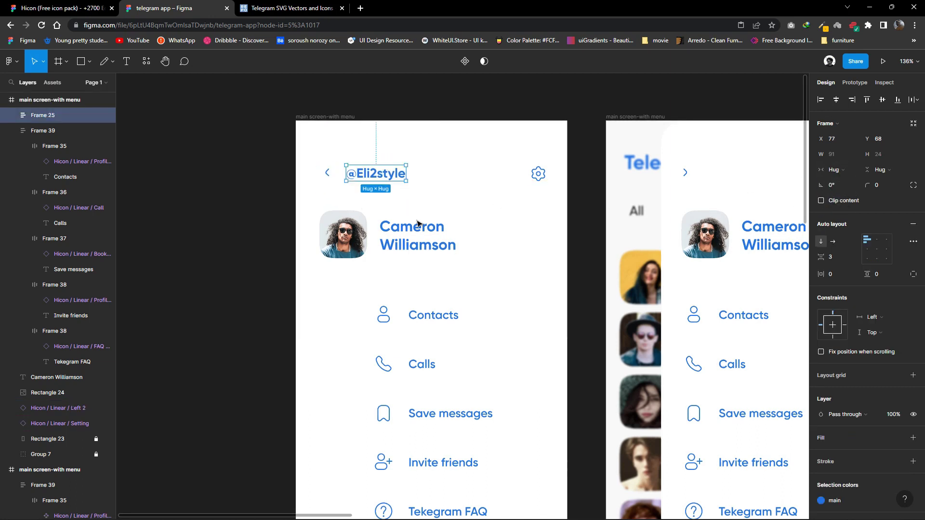
pyautogui.rightClick(470, 241)
pyautogui.doubleClick(365, 174)
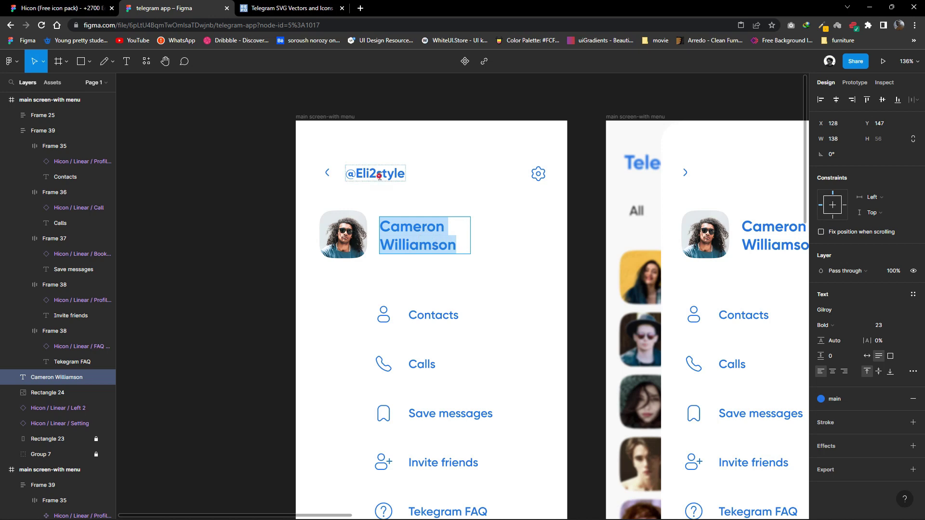
pyautogui.click(458, 212)
# Copy the My babe avatar, name and phone rows onto the new screen.
pyautogui.click(439, 241)
pyautogui.scroll(-2, 471, 275)
pyautogui.scroll(-2, 480, 268)
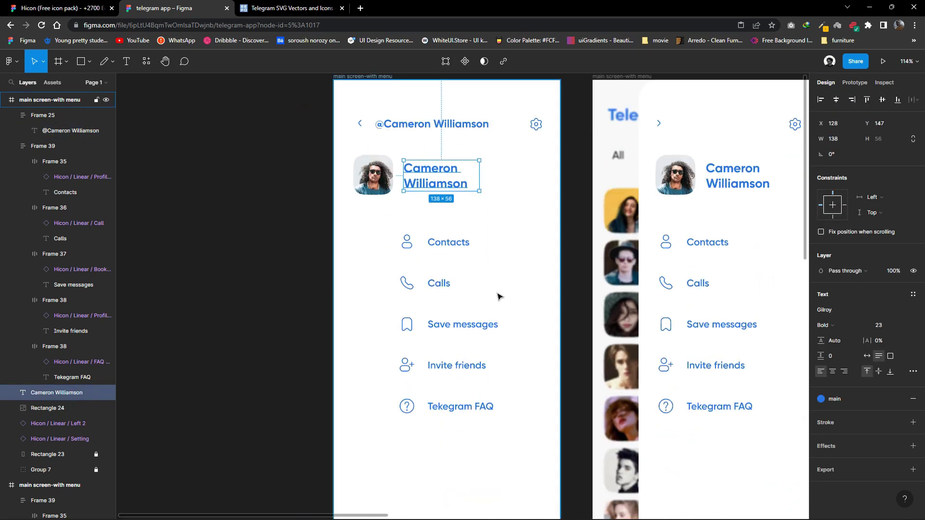
pyautogui.scroll(-2, 498, 296)
pyautogui.scroll(-2, 464, 256)
pyautogui.scroll(-1, 530, 386)
pyautogui.doubleClick(551, 432)
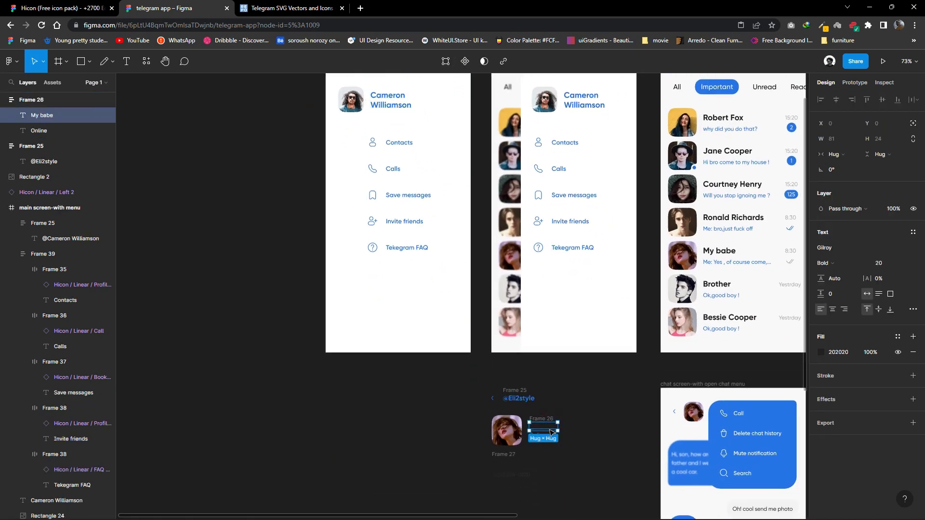
pyautogui.moveTo(576, 467)
pyautogui.mouseDown()
pyautogui.moveTo(522, 444)
pyautogui.moveTo(225, 163)
pyautogui.mouseUp()
# Delete the old avatar and name, then place the copied profile group with the avatar left of the name.
pyautogui.scroll(2, 241, 193)
pyautogui.click(394, 163)
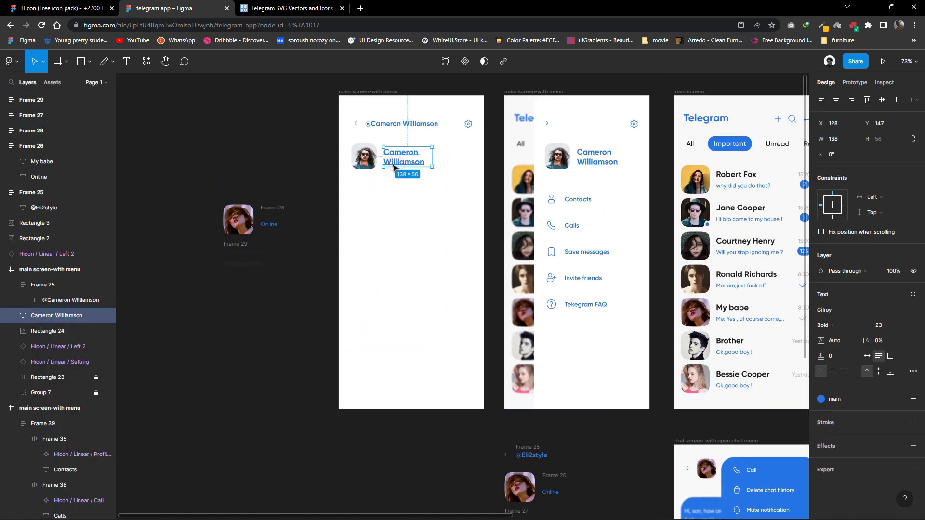
pyautogui.keyDown('shift'); pyautogui.click(364, 157); pyautogui.keyUp('shift')
pyautogui.press('Delete')
pyautogui.moveTo(239, 220); pyautogui.dragTo(322, 195)
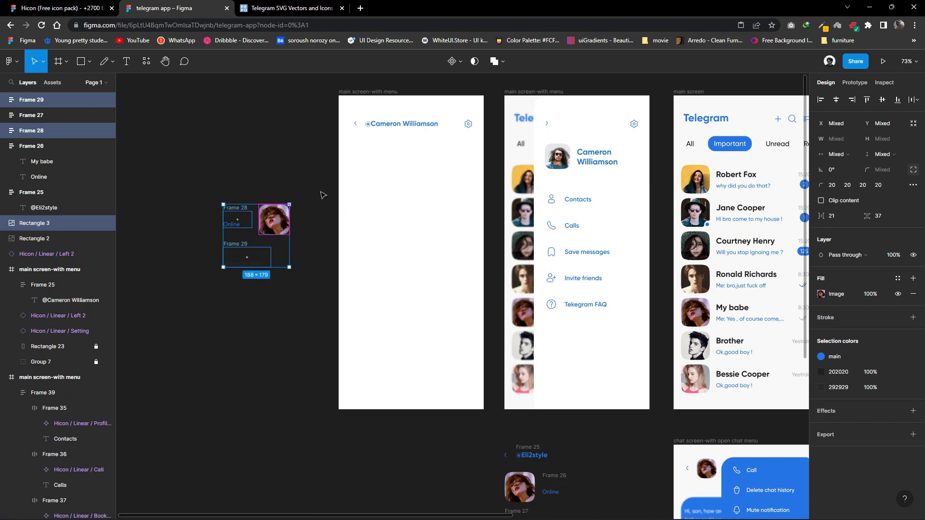
pyautogui.moveTo(274, 219)
pyautogui.mouseDown()
pyautogui.moveTo(261, 237)
pyautogui.moveTo(399, 192)
pyautogui.mouseUp()
# Shift the profile block left to line up with the back arrow.
pyautogui.scroll(1, 404, 217)
pyautogui.scroll(5, 356, 152)
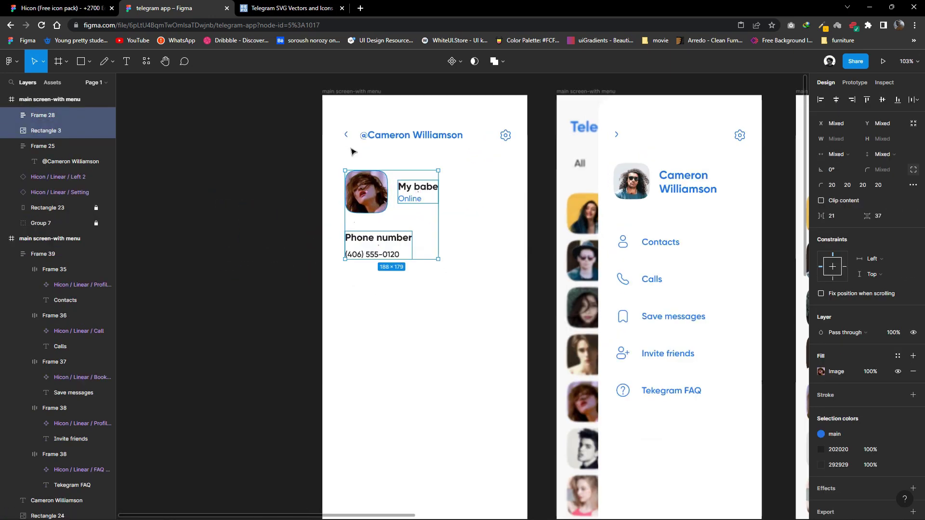
pyautogui.click(353, 155)
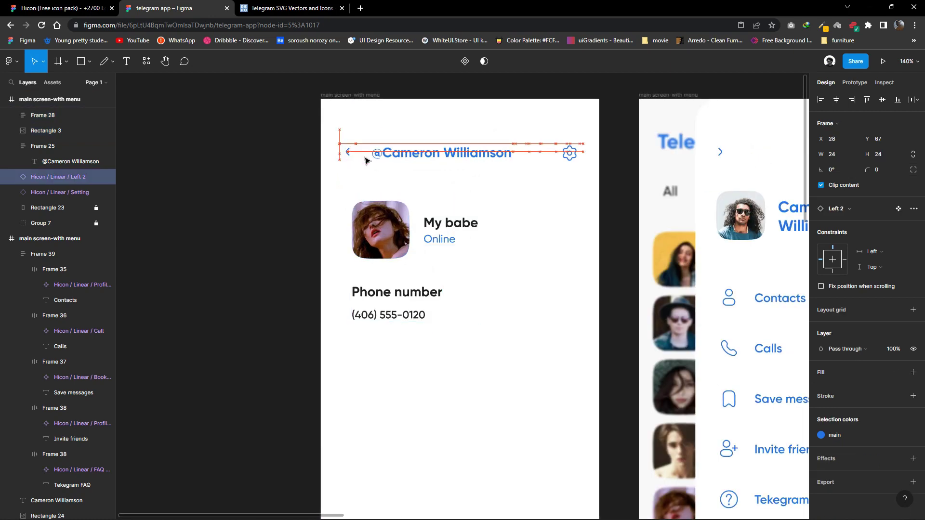
pyautogui.click(434, 152)
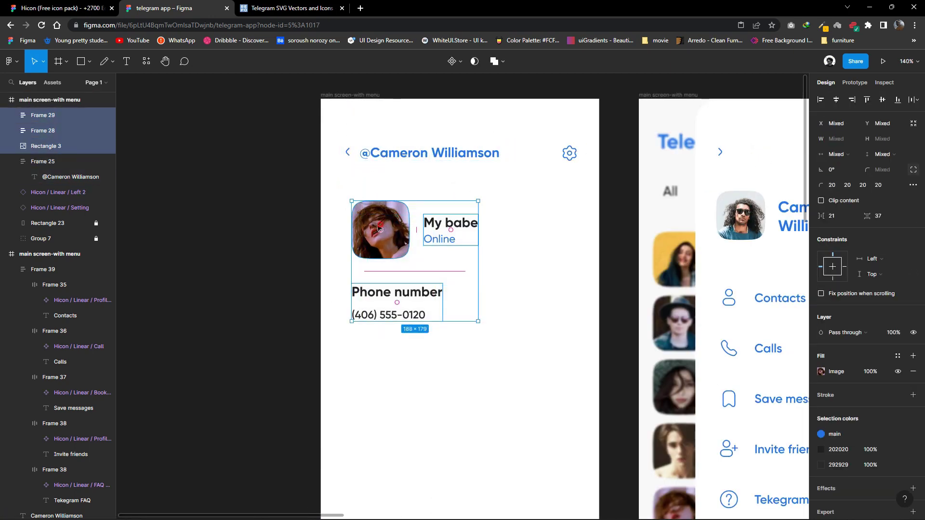
pyautogui.moveTo(479, 336); pyautogui.dragTo(473, 336)
pyautogui.click(345, 153)
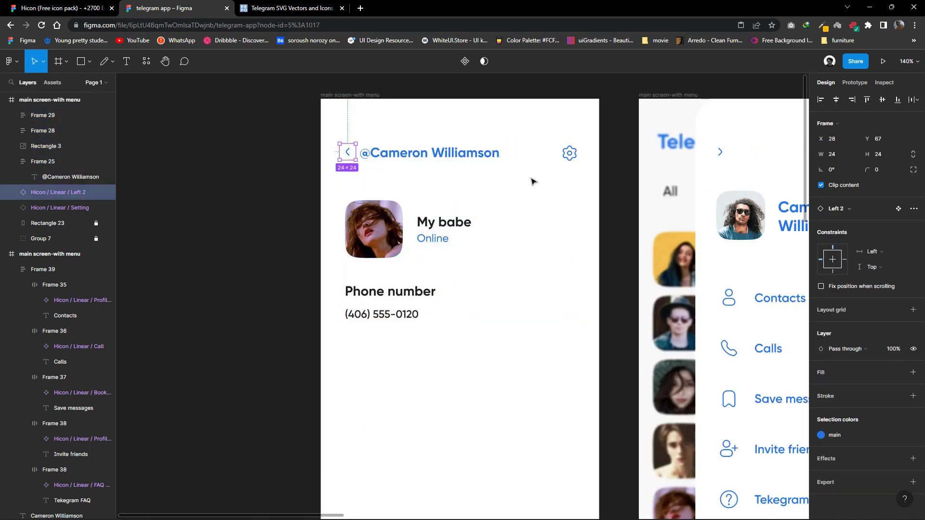
pyautogui.click(572, 155)
pyautogui.click(436, 236)
pyautogui.scroll(1, 435, 231)
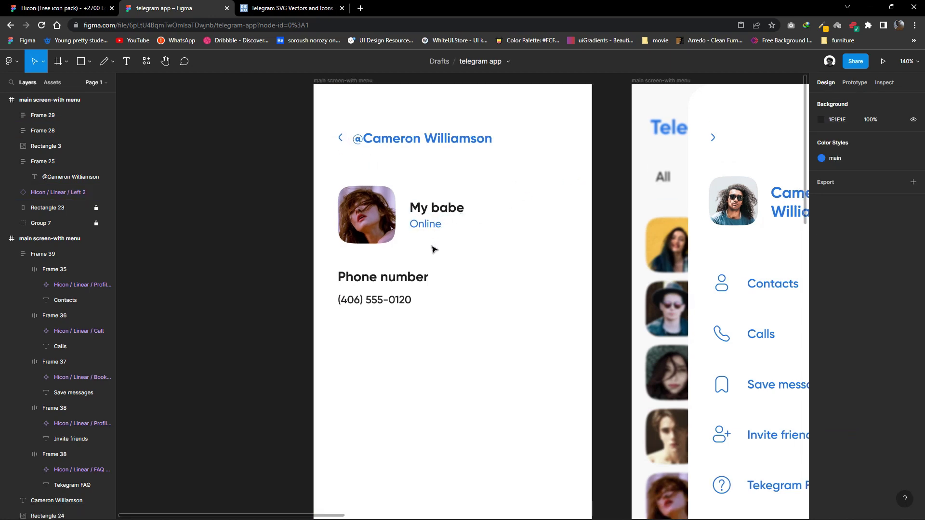
pyautogui.scroll(1, 434, 226)
pyautogui.doubleClick(434, 226)
pyautogui.click(368, 304)
pyautogui.doubleClick(369, 305)
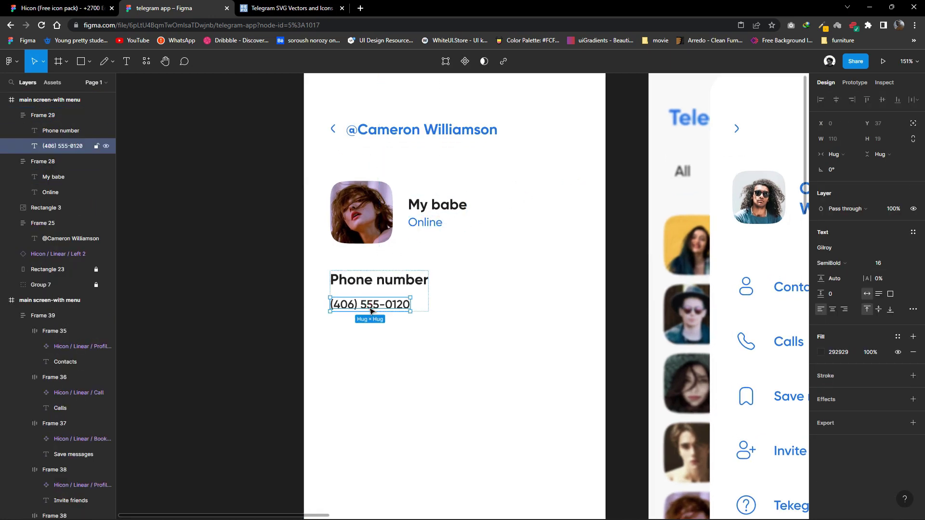
pyautogui.hotkey('ctrl', 'c')
pyautogui.doubleClick(424, 222)
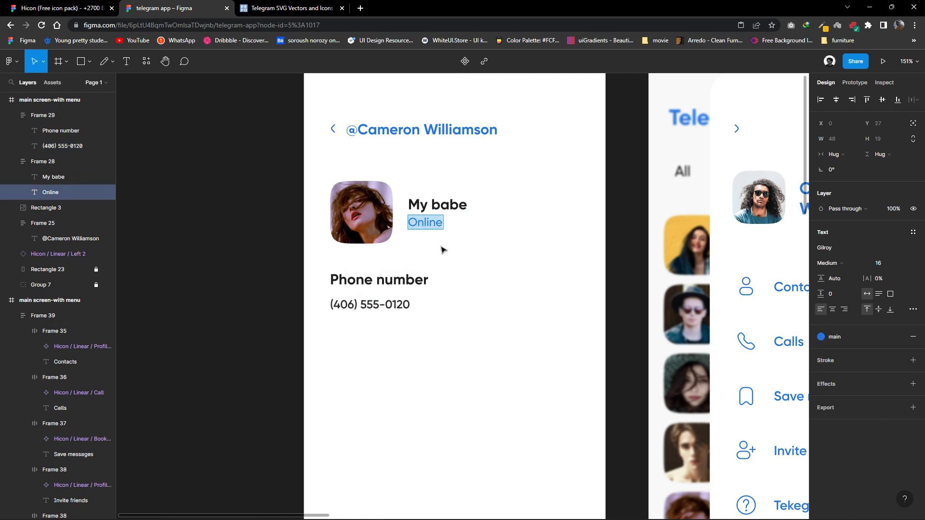
pyautogui.hotkey('ctrl', 'v')
pyautogui.click(452, 254)
# Rename the Phone number caption to the Account heading.
pyautogui.scroll(1, 457, 262)
pyautogui.click(371, 295)
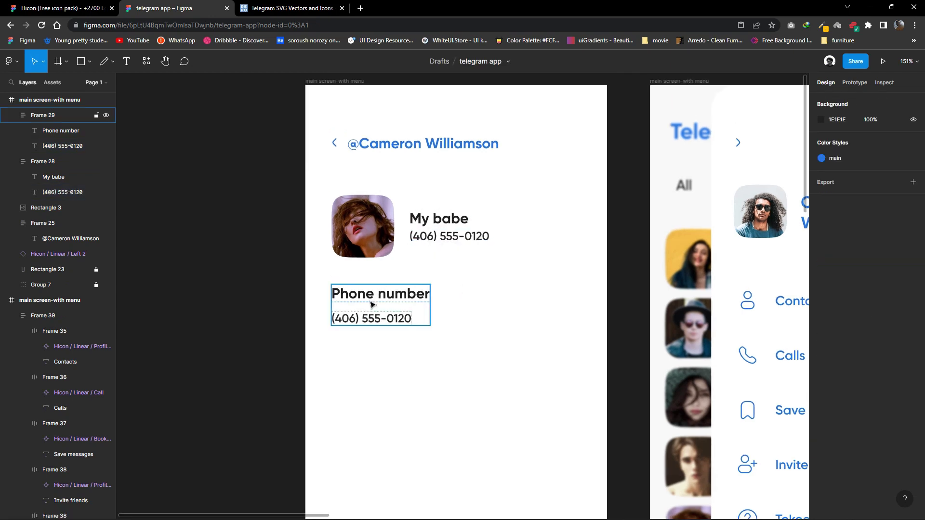
pyautogui.doubleClick(367, 294)
pyautogui.write('Account')
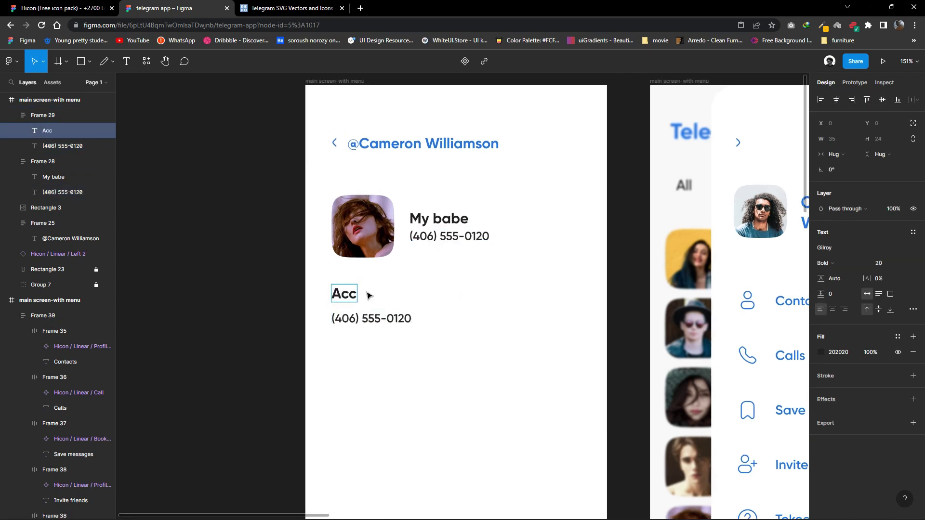
pyautogui.click(390, 338)
pyautogui.scroll(-1, 403, 338)
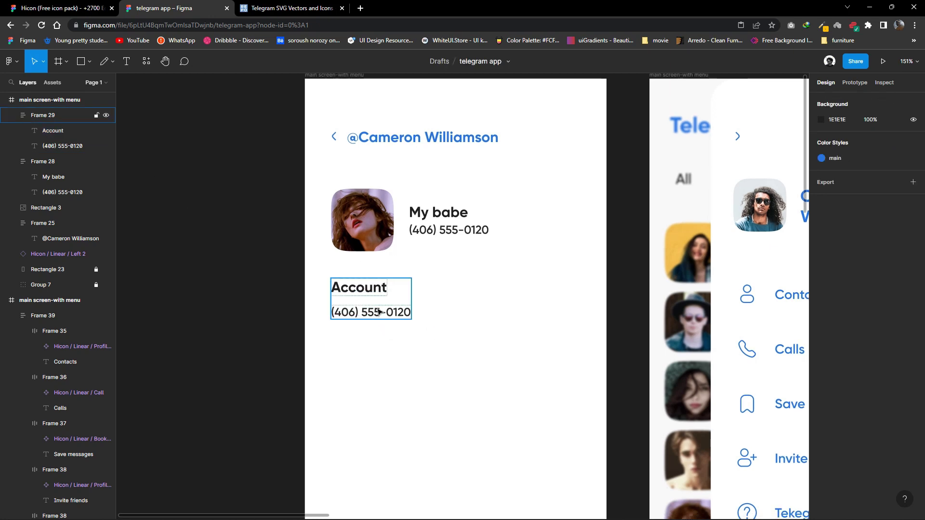
pyautogui.click(358, 288)
# Copy the Account text below the phone number as a 13 px Medium light-grey caption.
pyautogui.moveTo(358, 288); pyautogui.dragTo(354, 336)
pyautogui.write('Tap to change phone number')
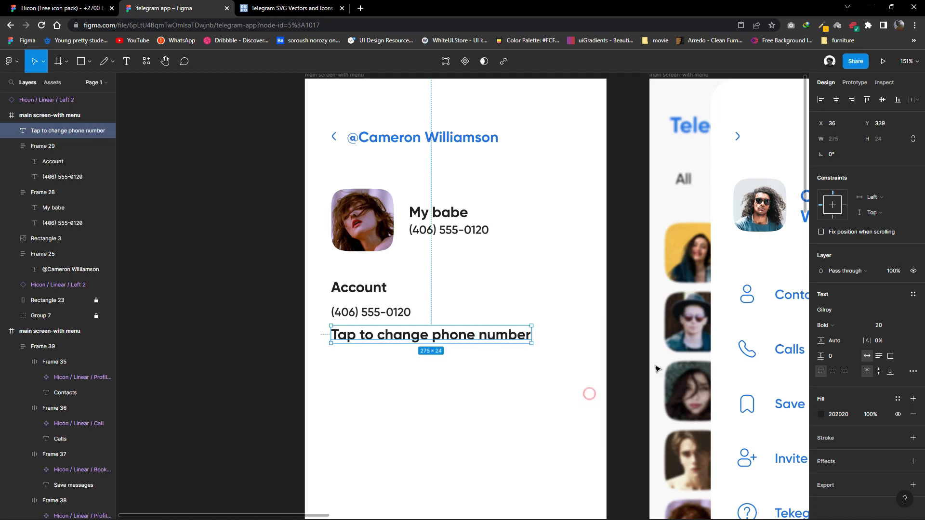
pyautogui.click(825, 325)
pyautogui.click(847, 299)
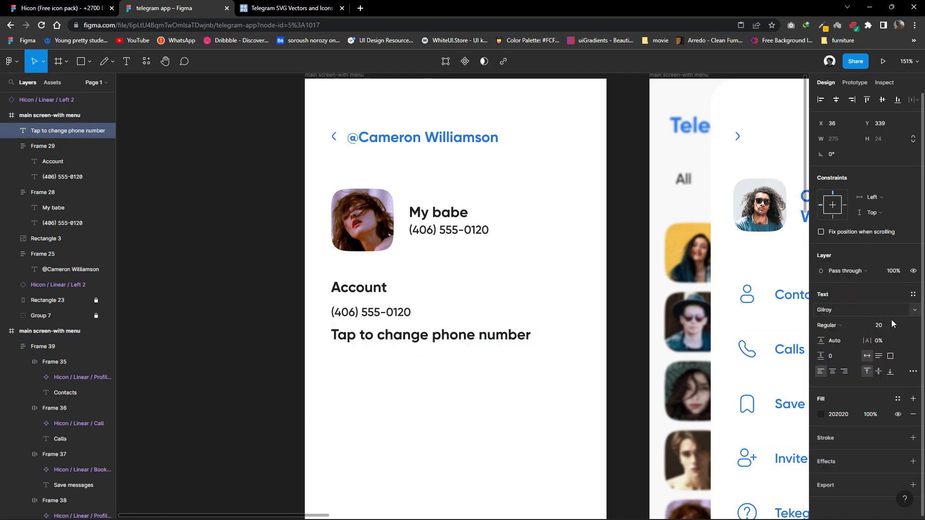
pyautogui.write('13')
pyautogui.press('Return')
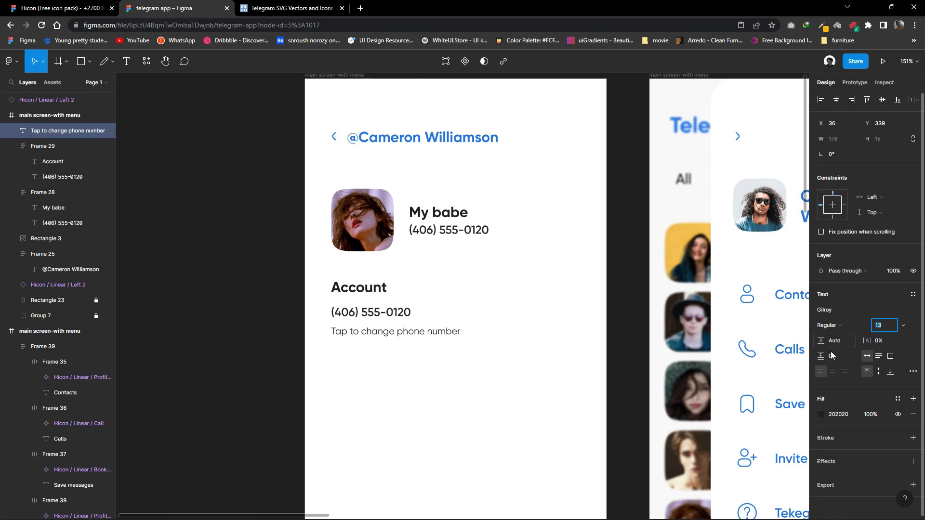
pyautogui.click(827, 325)
pyautogui.click(821, 414)
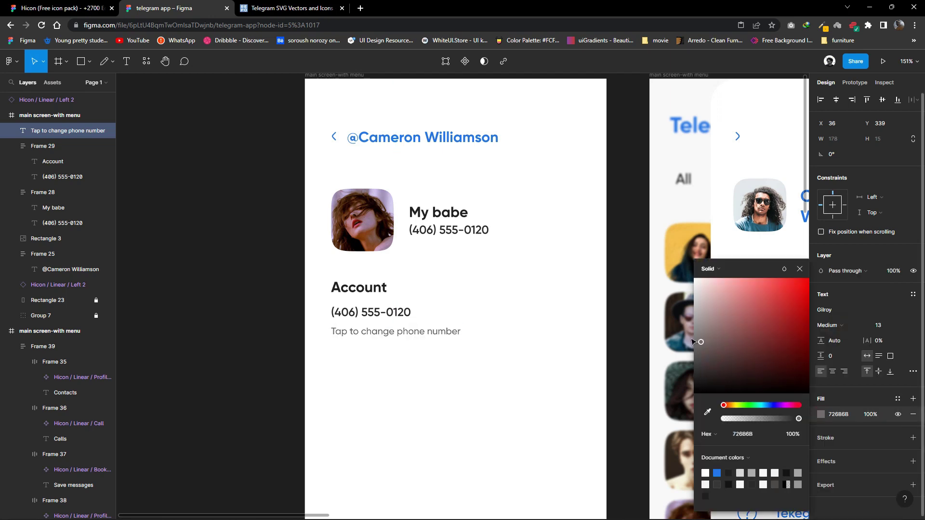
pyautogui.moveTo(696, 327); pyautogui.dragTo(679, 334)
pyautogui.click(430, 355)
# Tighten the Account group's auto-layout gap between the phone number and caption.
pyautogui.moveTo(360, 331); pyautogui.dragTo(362, 332)
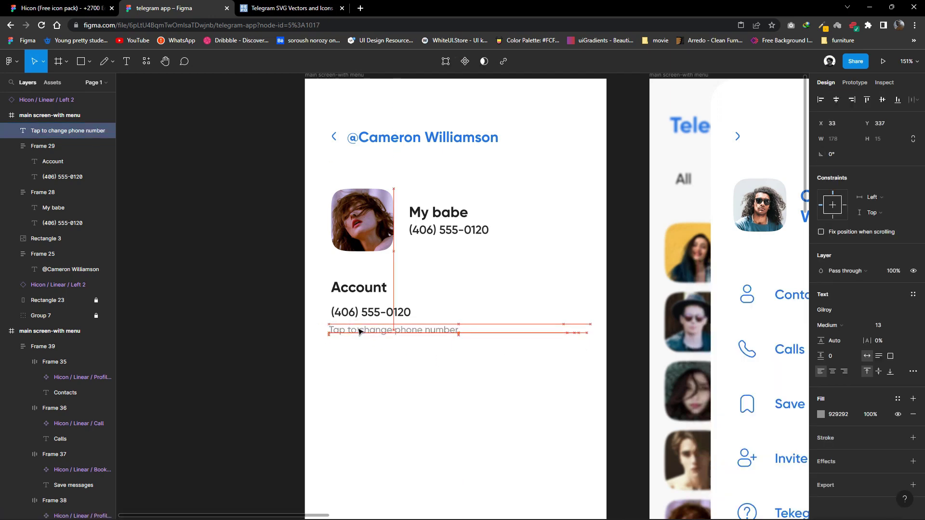
pyautogui.click(361, 306)
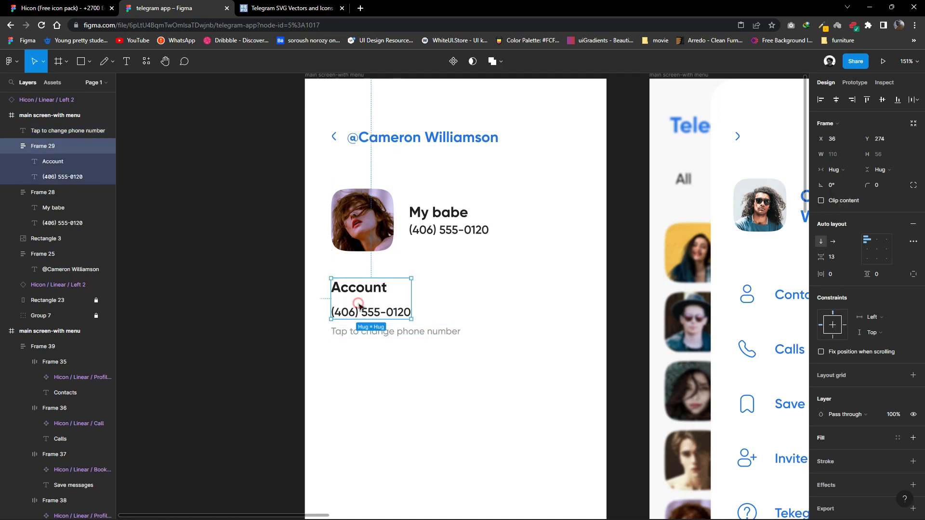
pyautogui.click(834, 256)
pyautogui.moveTo(381, 336); pyautogui.dragTo(380, 330)
pyautogui.scroll(-1, 431, 301)
pyautogui.click(430, 303)
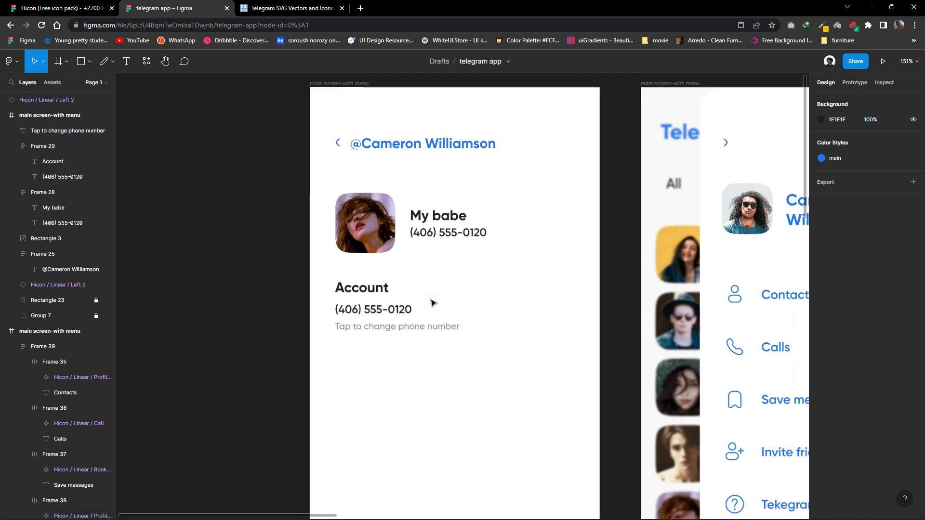
# Turn the phone number under the profile name grey.
pyautogui.click(446, 242)
pyautogui.doubleClick(443, 240)
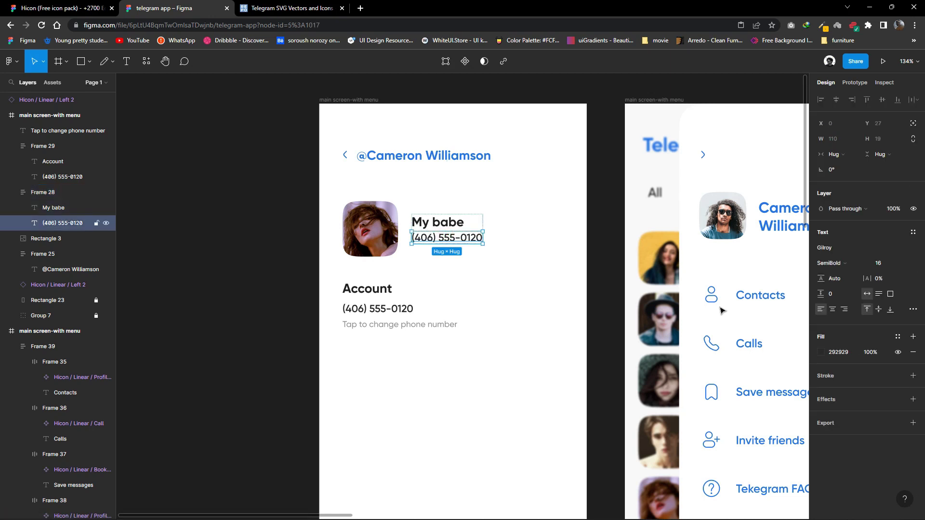
pyautogui.click(819, 352)
pyautogui.moveTo(694, 374); pyautogui.dragTo(684, 340)
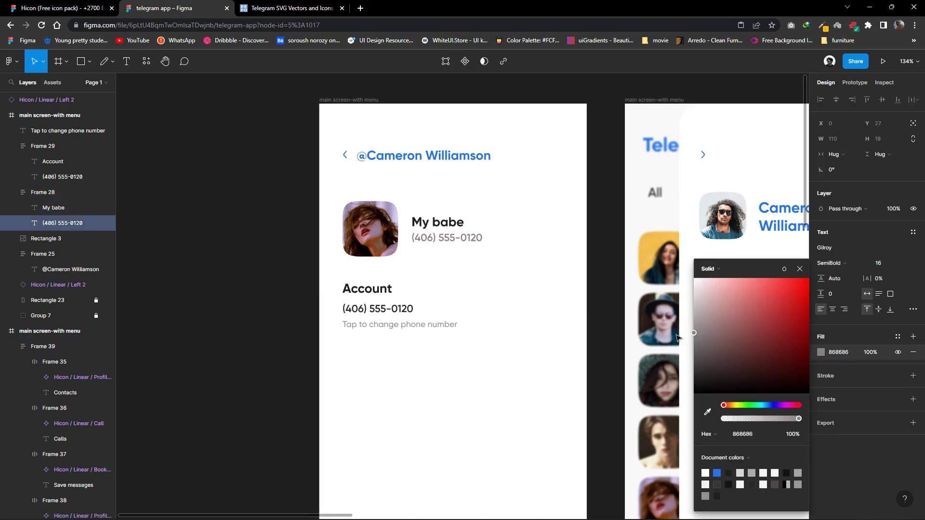
pyautogui.click(501, 304)
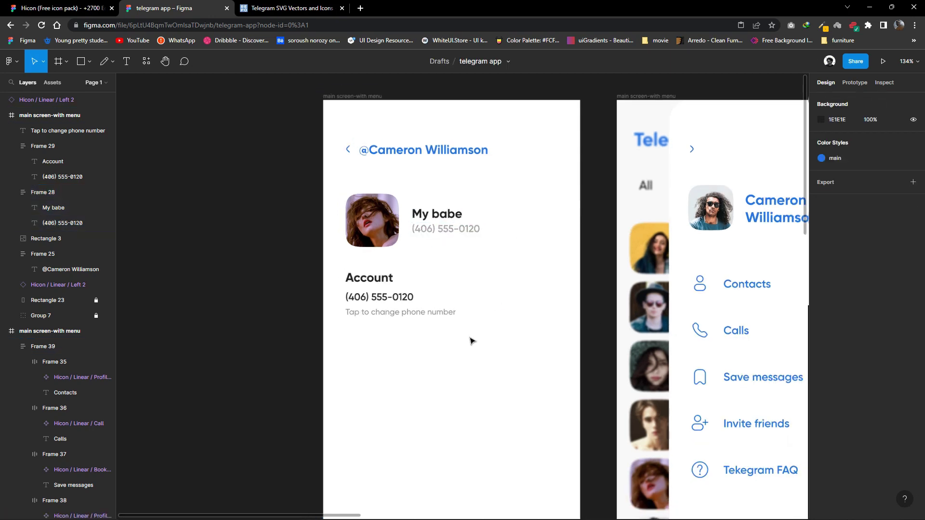
pyautogui.scroll(3, 471, 340)
pyautogui.scroll(-1, 423, 349)
pyautogui.scroll(-1, 423, 361)
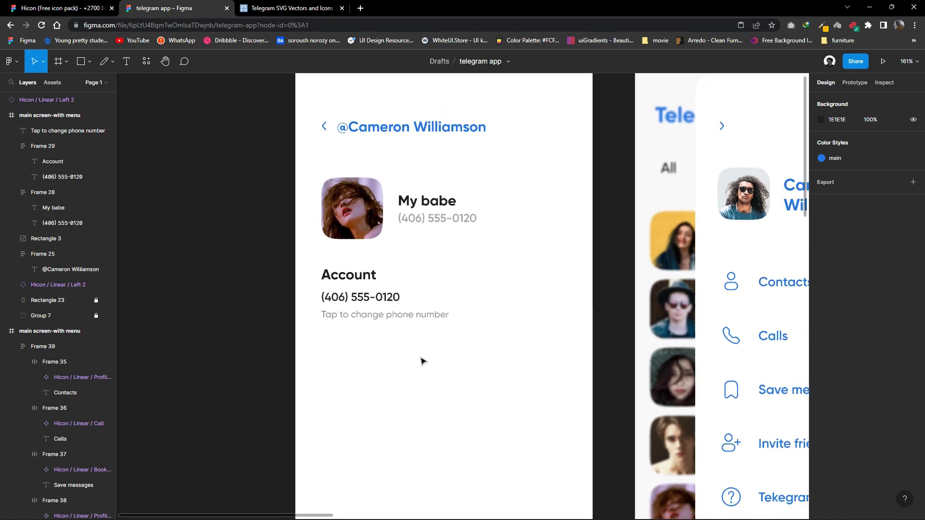
pyautogui.moveTo(367, 128)
pyautogui.mouseDown()
pyautogui.moveTo(370, 266)
pyautogui.moveTo(357, 337)
pyautogui.mouseUp()
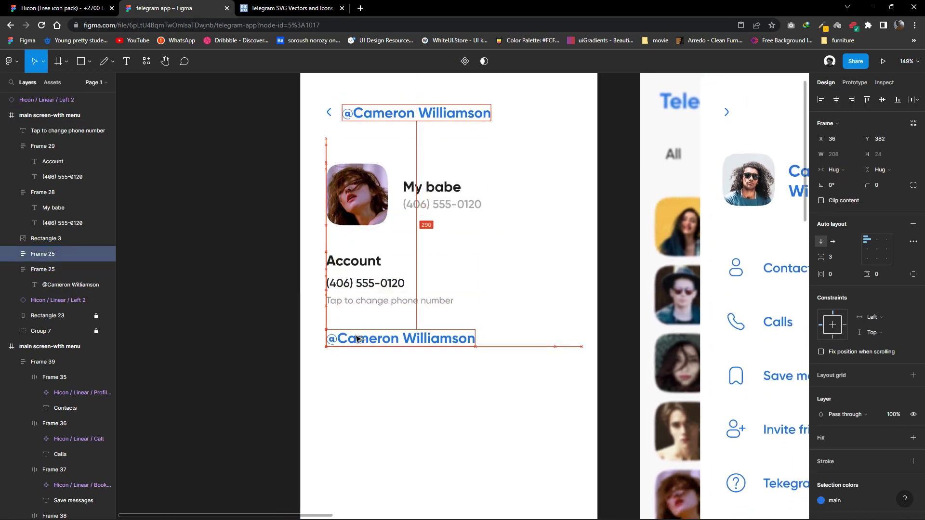
pyautogui.press('Escape')
pyautogui.hscroll(3, 409, 275)
pyautogui.rightClick(706, 206)
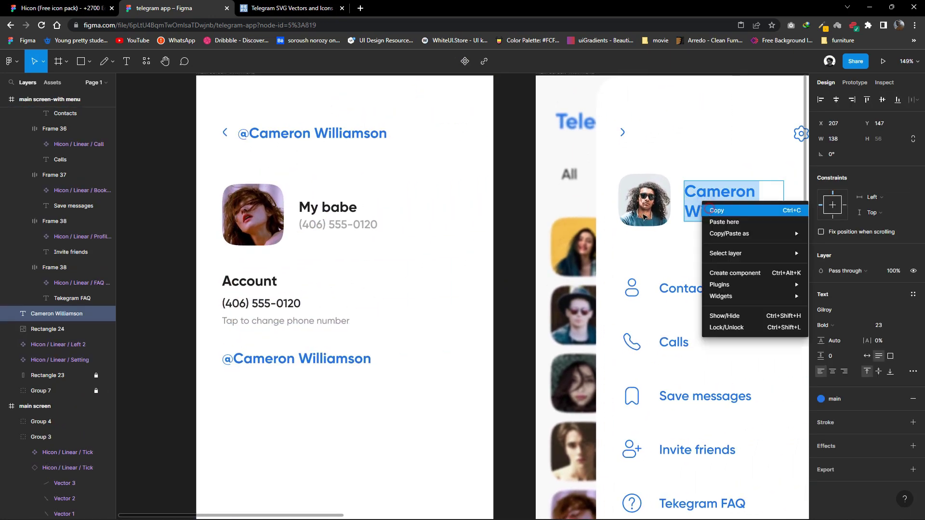
pyautogui.click(716, 210)
pyautogui.doubleClick(343, 207)
pyautogui.hotkey('ctrl', 'a')
pyautogui.hotkey('ctrl', 'v')
pyautogui.click(401, 178)
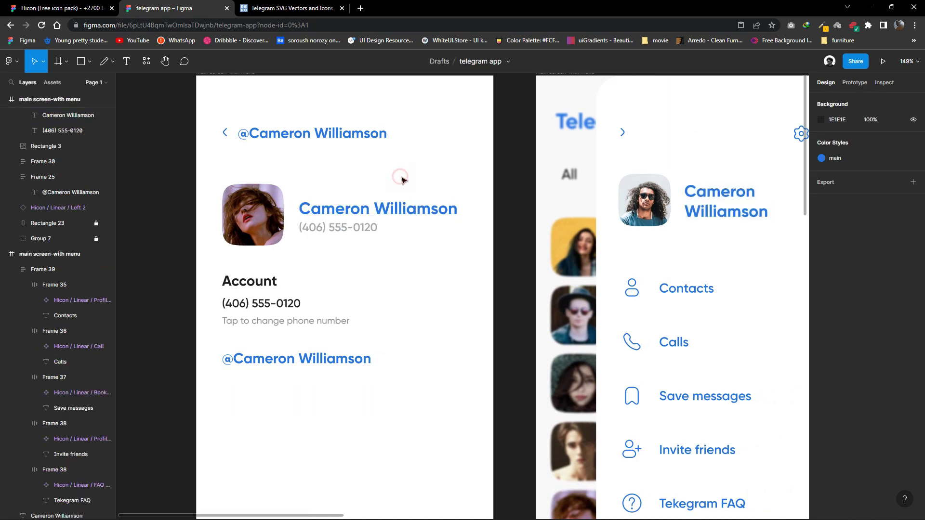
# Change the Cameron Williamson name from blue to dark text.
pyautogui.click(402, 201)
pyautogui.click(820, 352)
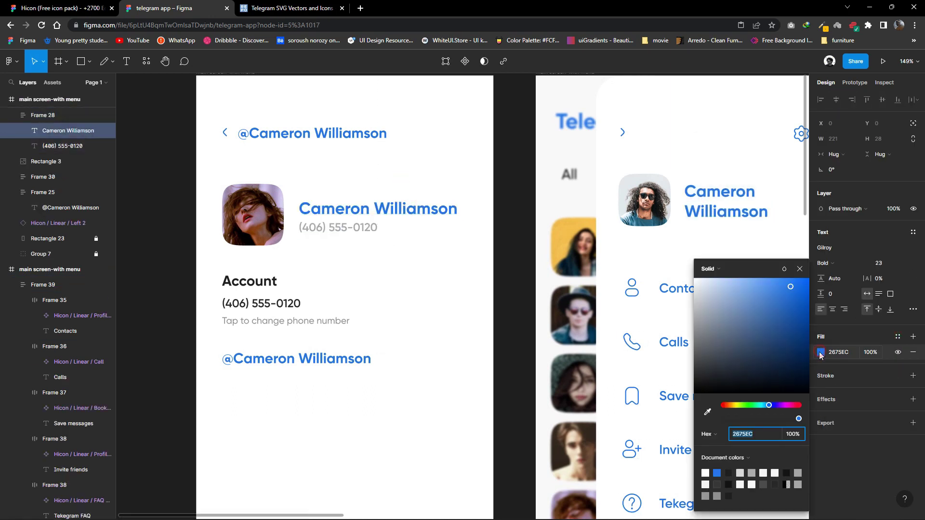
pyautogui.click(693, 370)
# Swap the old avatar for the man's photo from the right screen.
pyautogui.press('Escape')
pyautogui.moveTo(644, 200); pyautogui.dragTo(260, 222)
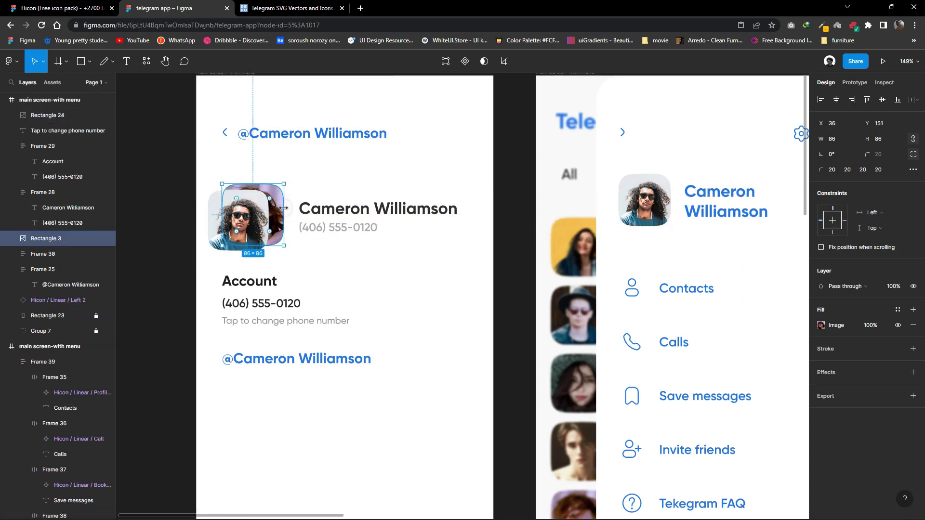
pyautogui.press('Delete')
pyautogui.moveTo(237, 215); pyautogui.dragTo(251, 210)
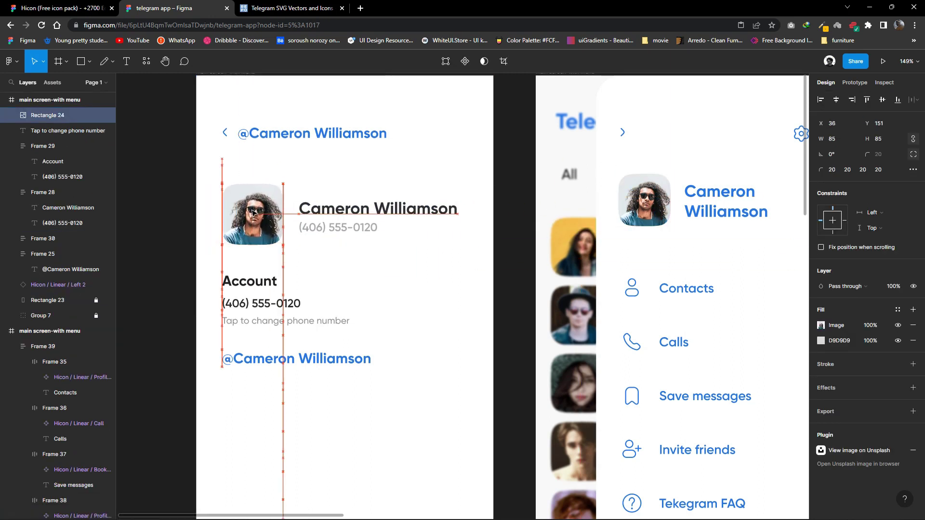
pyautogui.click(301, 182)
pyautogui.scroll(1, 341, 324)
pyautogui.click(343, 240)
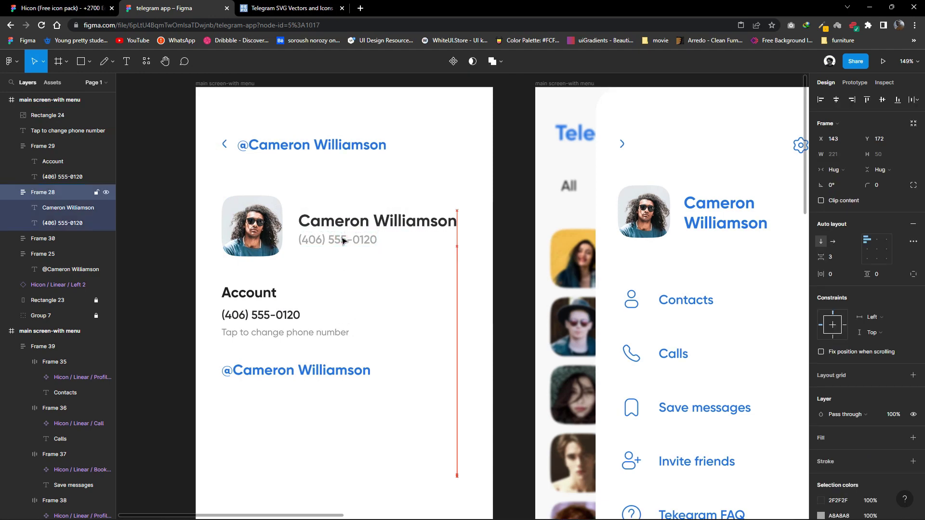
pyautogui.click(365, 290)
pyautogui.scroll(-2, 337, 217)
pyautogui.hscroll(-1, 337, 217)
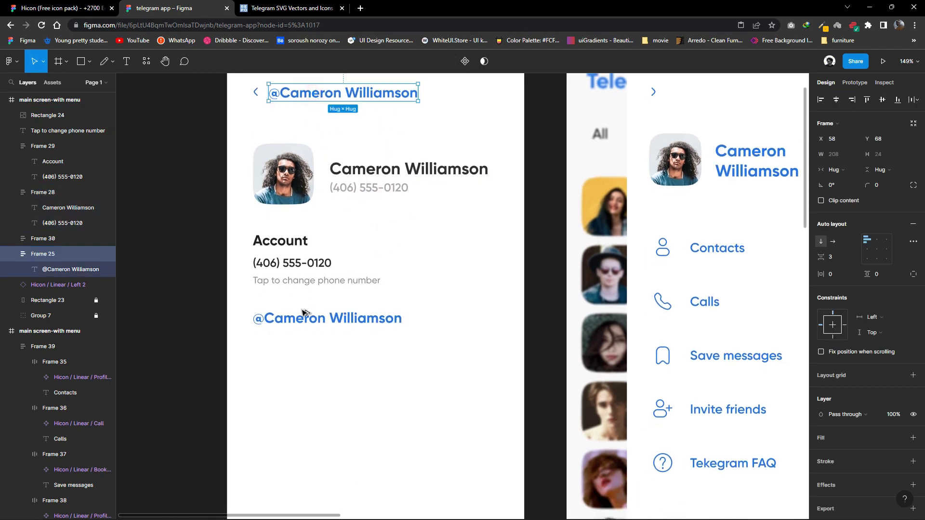
# Move the handle into the account area with a smaller font and dark grey 404040 fill.
pyautogui.moveTo(323, 92); pyautogui.dragTo(304, 312)
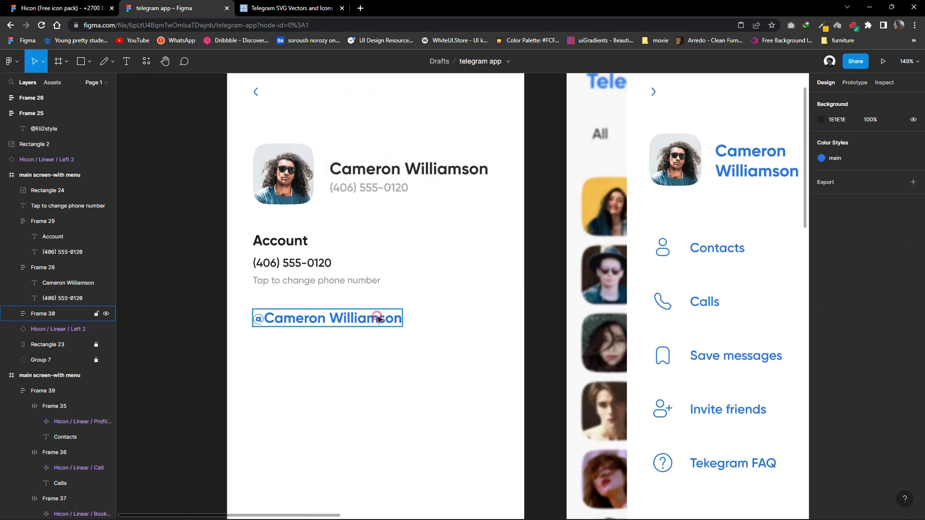
pyautogui.write('17')
pyautogui.press('Return')
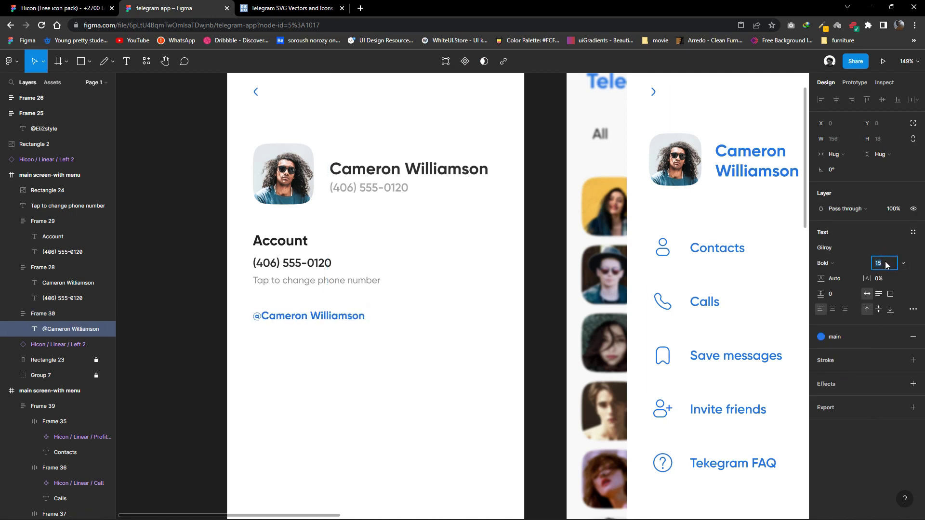
pyautogui.write('14')
pyautogui.click(897, 336)
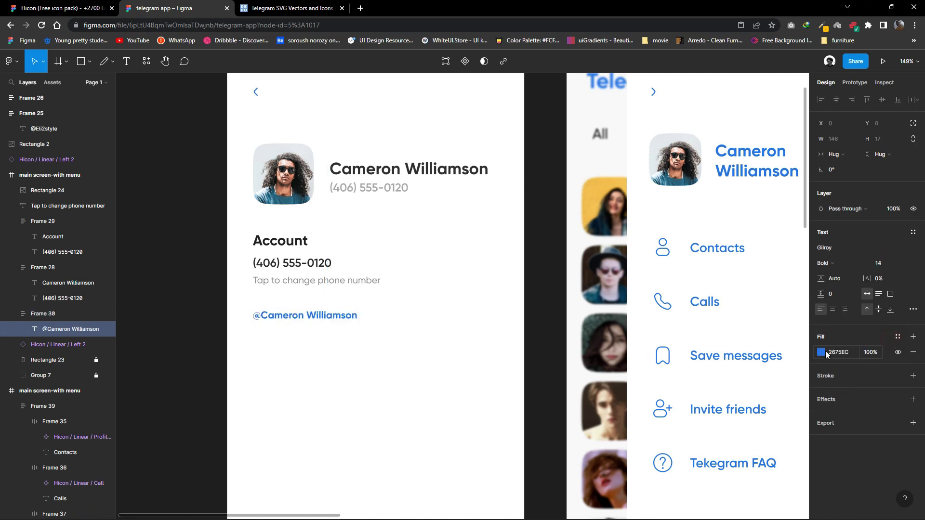
pyautogui.click(820, 352)
pyautogui.click(724, 351)
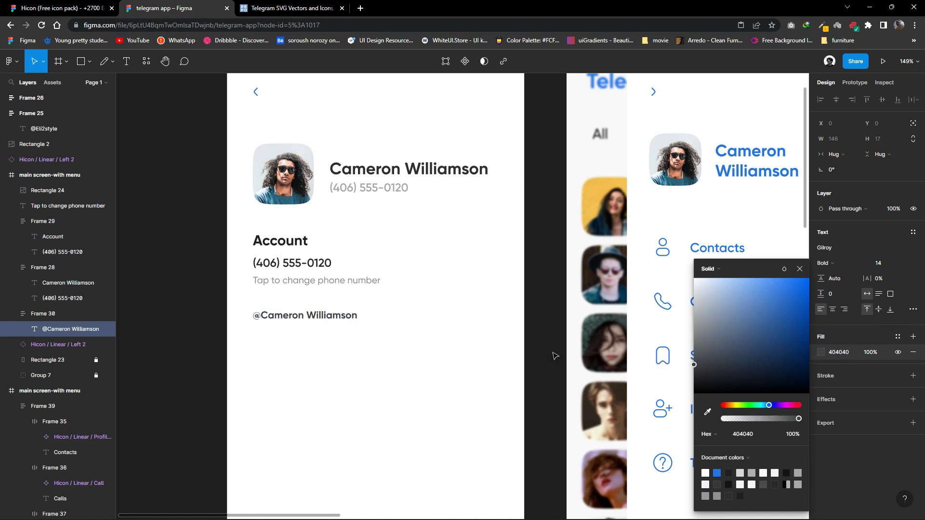
pyautogui.click(371, 339)
# Copy the grey caption below the handle and retype it as Username.
pyautogui.click(287, 281)
pyautogui.moveTo(286, 280); pyautogui.dragTo(287, 337)
pyautogui.press('Return')
pyautogui.write('Username')
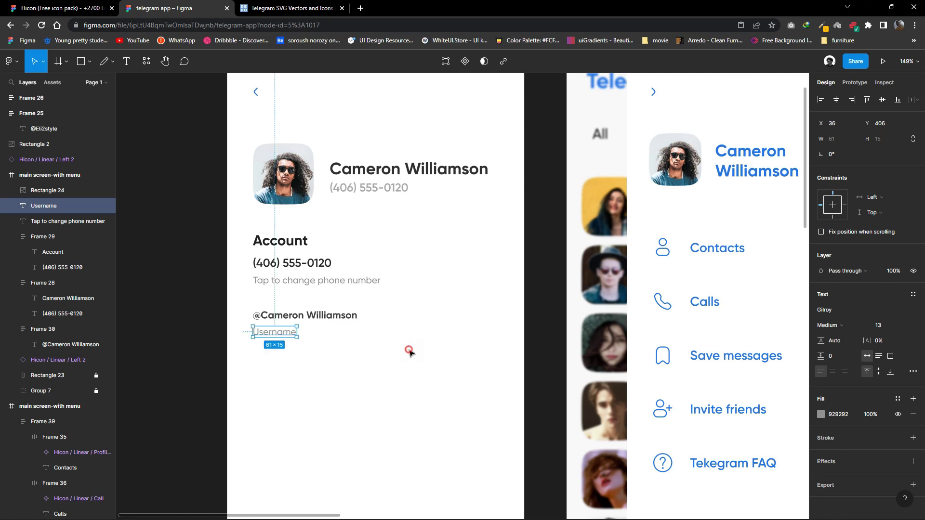
pyautogui.click(409, 353)
pyautogui.scroll(-3, 410, 353)
# Wrap the handle and Username caption into one auto-layout row, removing a stray extra copy.
pyautogui.click(333, 330)
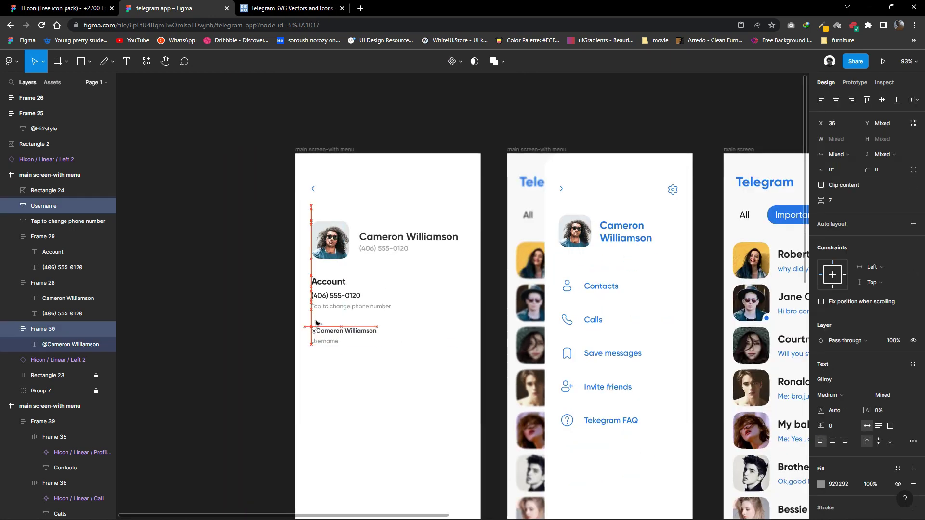
pyautogui.click(409, 340)
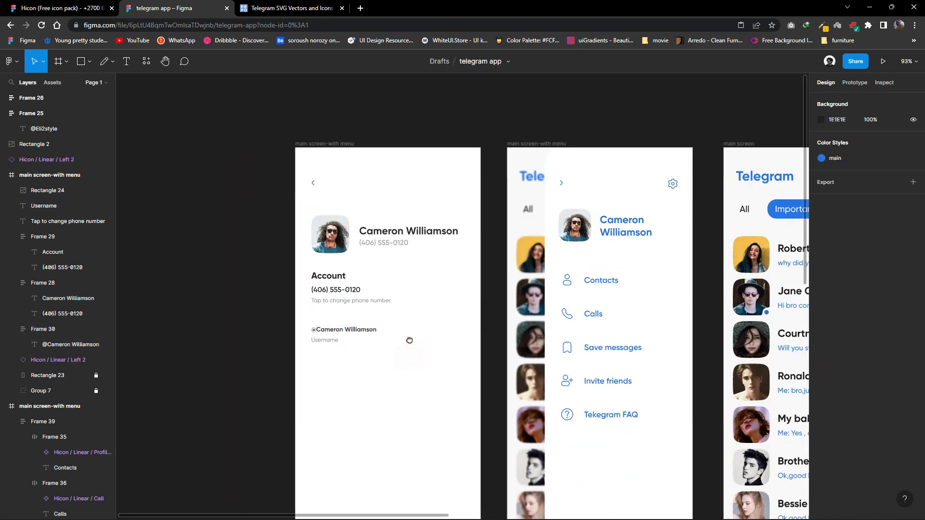
pyautogui.scroll(2, 375, 356)
pyautogui.scroll(1, 357, 317)
pyautogui.moveTo(336, 284)
pyautogui.mouseDown()
pyautogui.moveTo(337, 328)
pyautogui.moveTo(300, 269)
pyautogui.moveTo(343, 328)
pyautogui.mouseUp()
pyautogui.press('Delete')
pyautogui.hotkey('shift', 'a')
pyautogui.keyDown('ctrl'); pyautogui.click(344, 326); pyautogui.keyUp('ctrl')
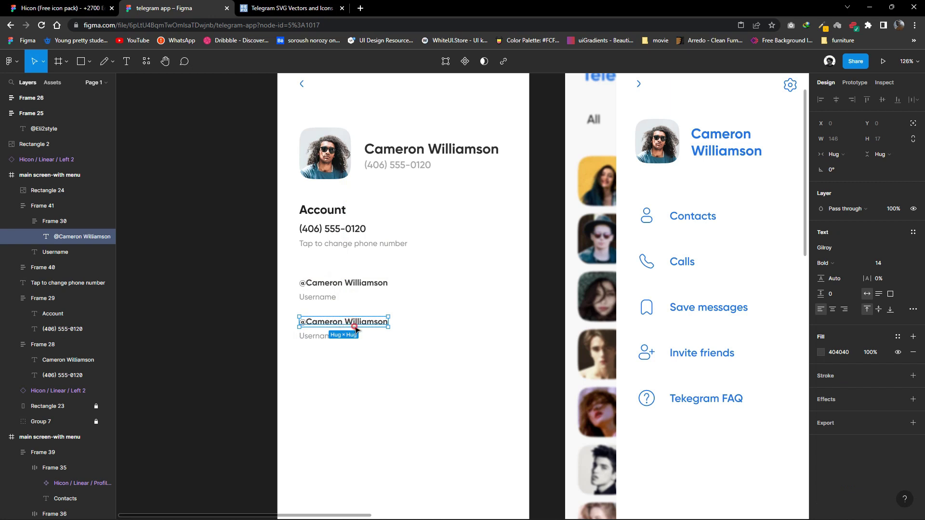
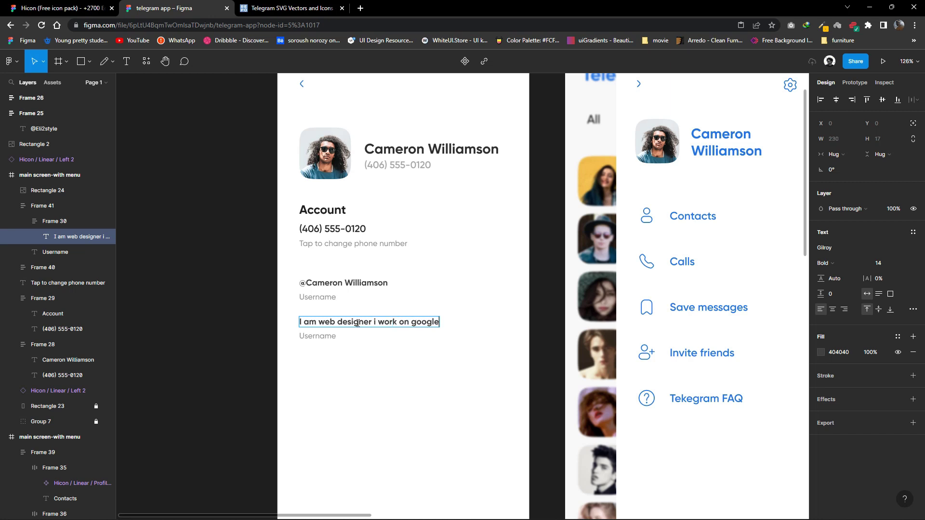
# Rename the caption under the bio text to 'Bio'.
pyautogui.doubleClick(326, 336)
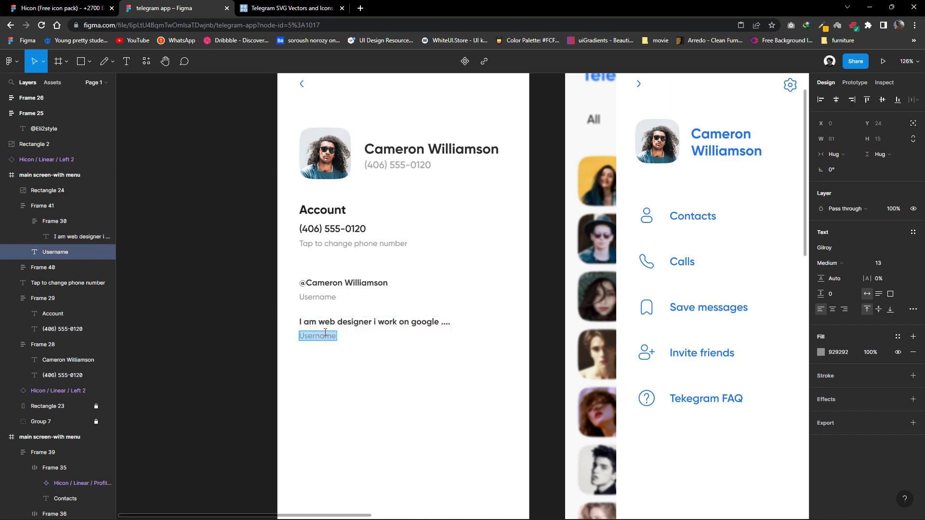
pyautogui.click(303, 335)
pyautogui.write('Bio')
pyautogui.click(380, 330)
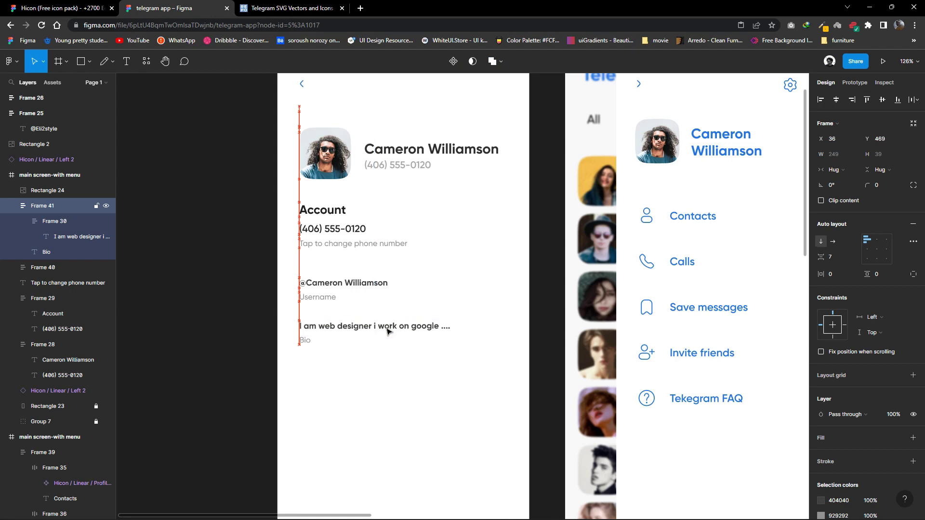
pyautogui.click(404, 371)
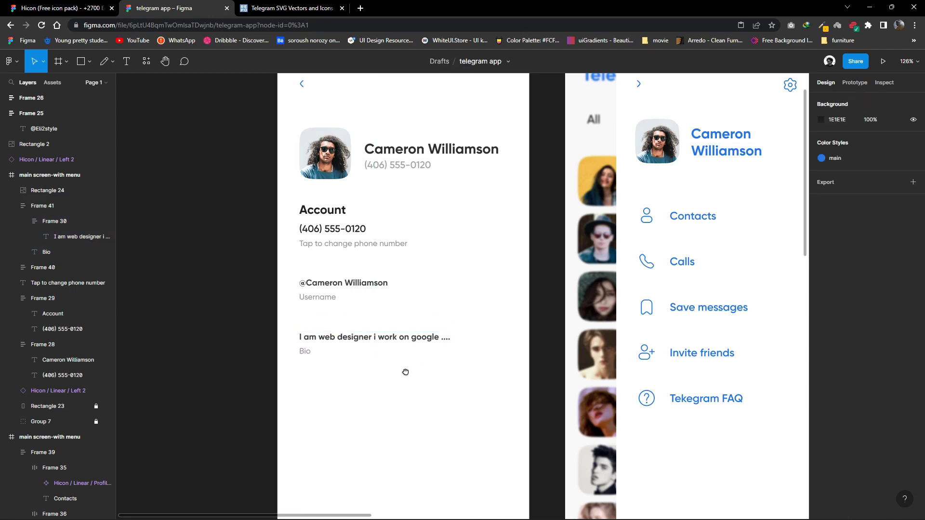
# Marquee-drag the profile details slightly higher on the screen.
pyautogui.scroll(-5, 404, 371)
pyautogui.scroll(3, 384, 375)
pyautogui.moveTo(490, 383)
pyautogui.mouseDown()
pyautogui.moveTo(331, 198)
pyautogui.moveTo(330, 206)
pyautogui.mouseUp()
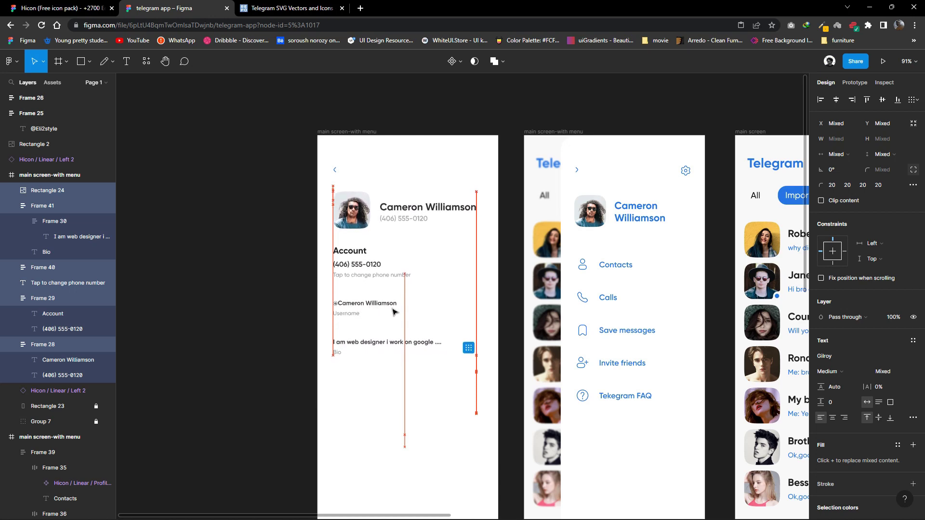
pyautogui.hscroll(5, 296, 307)
pyautogui.scroll(-5, 448, 317)
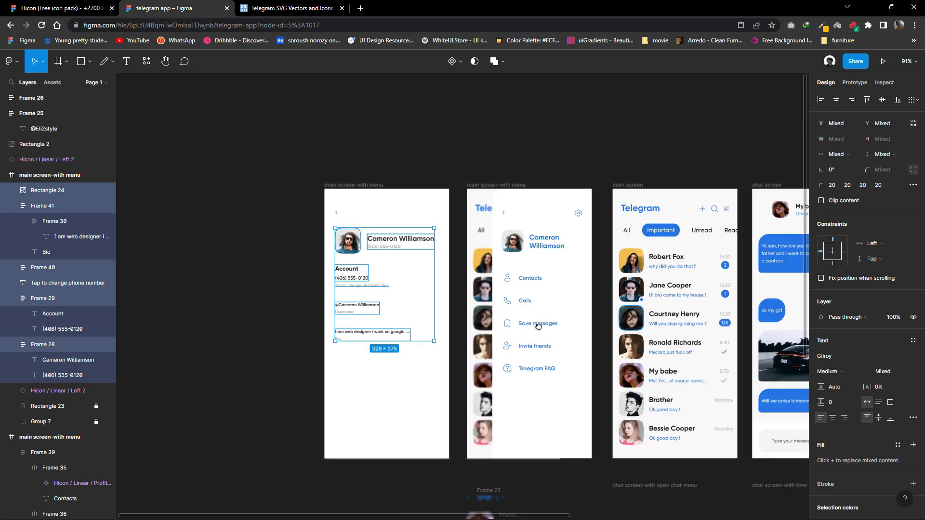
pyautogui.hscroll(5, 481, 328)
pyautogui.scroll(2, 542, 342)
pyautogui.scroll(-1, 543, 341)
pyautogui.hscroll(-1, 543, 342)
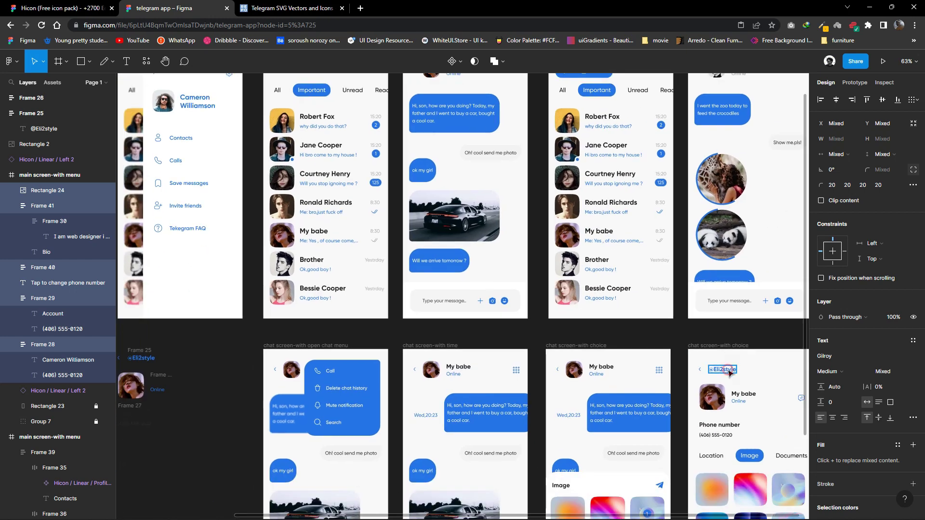
pyautogui.click(730, 374)
pyautogui.scroll(-3, 608, 407)
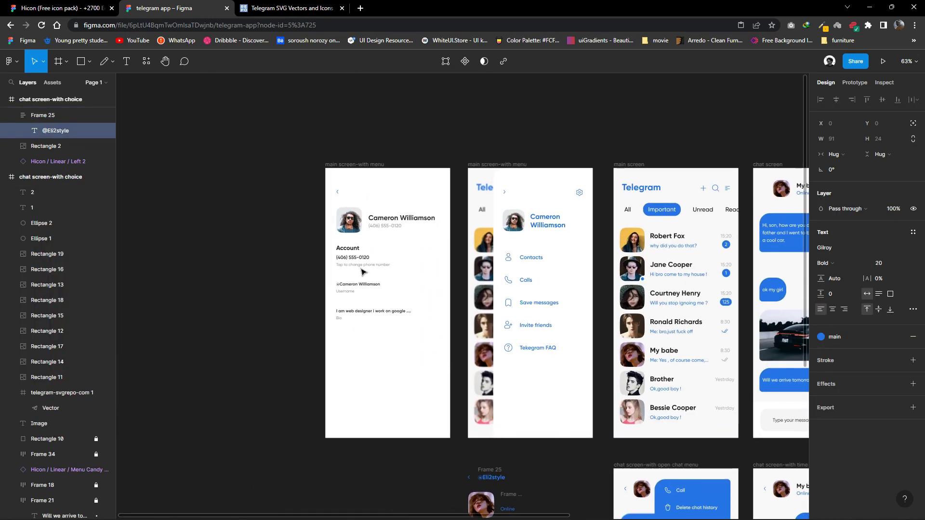
pyautogui.scroll(3, 368, 317)
pyautogui.click(367, 317)
pyautogui.moveTo(368, 316); pyautogui.dragTo(376, 220)
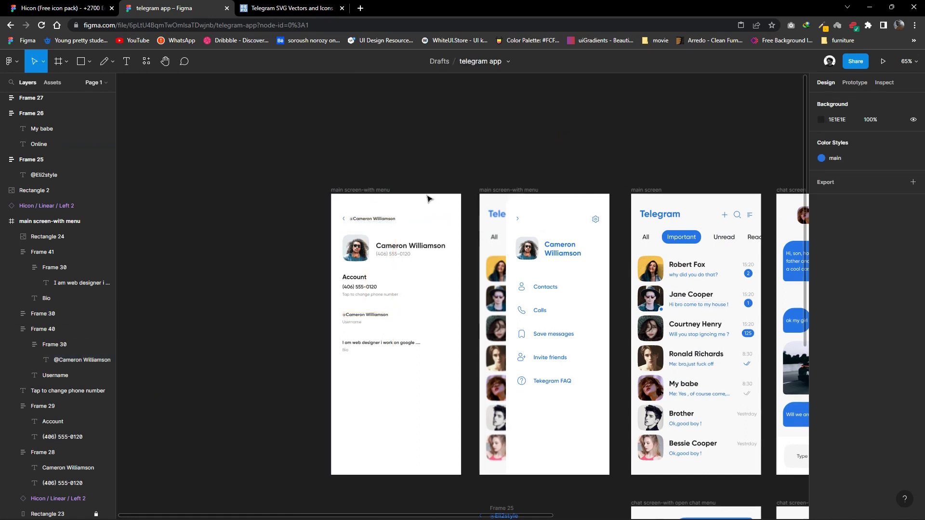
pyautogui.doubleClick(382, 219)
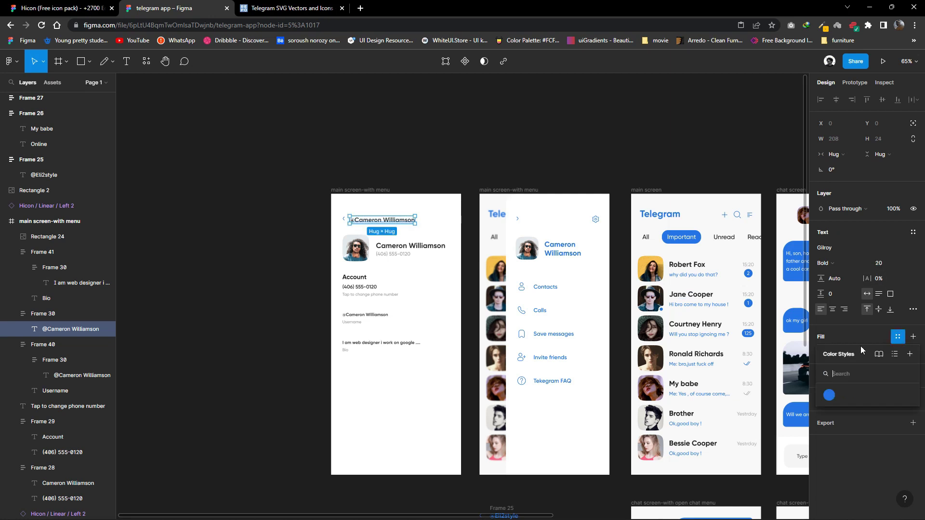
pyautogui.press('Escape')
pyautogui.scroll(3, 361, 223)
pyautogui.click(361, 224)
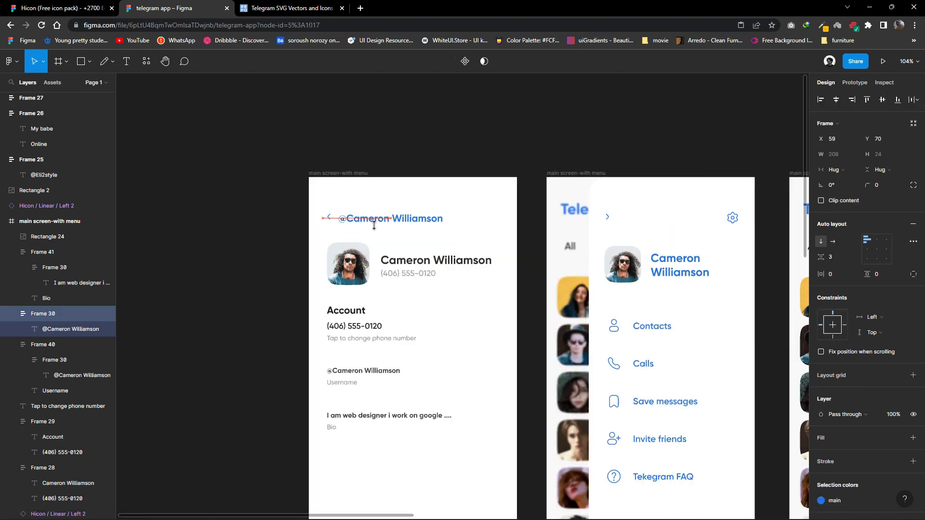
pyautogui.doubleClick(398, 220)
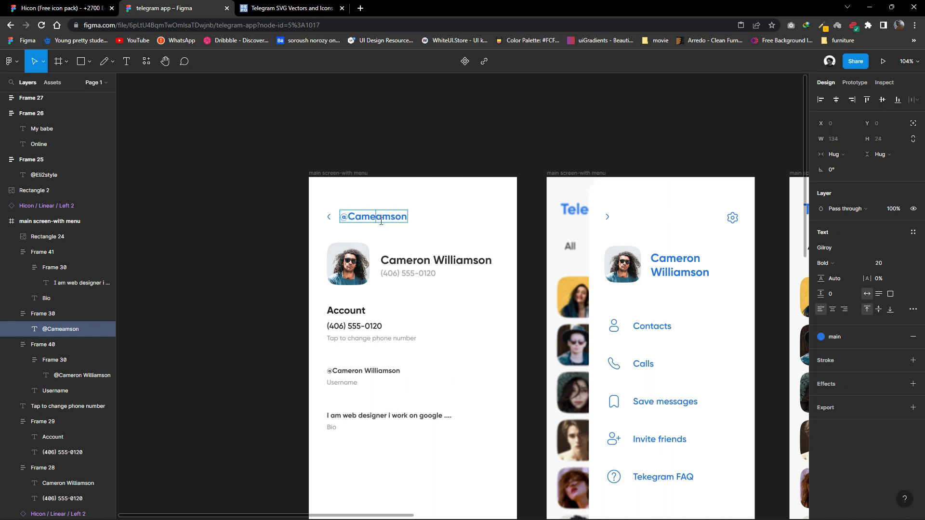
pyautogui.write('ww')
pyautogui.click(389, 213)
pyautogui.scroll(-2, 444, 285)
pyautogui.click(391, 228)
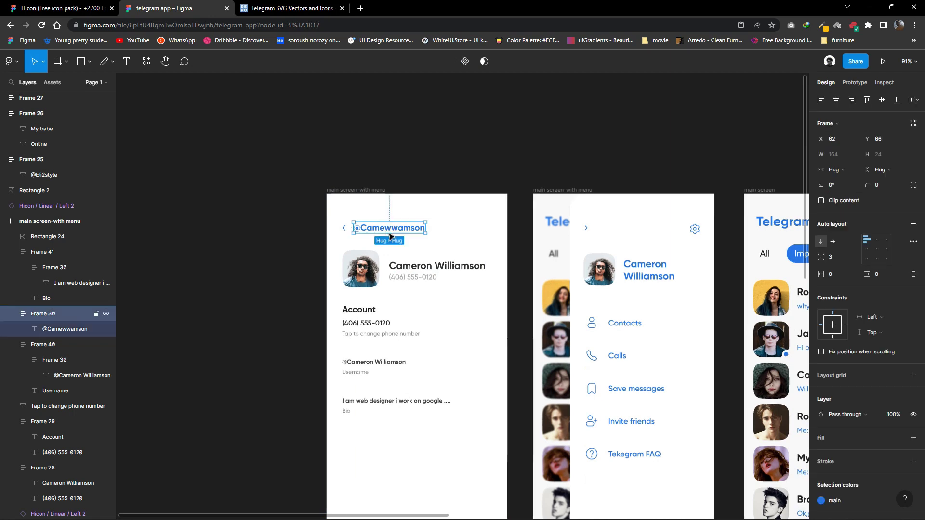
# Select the Account, Username and Bio blocks together and group them.
pyautogui.moveTo(498, 445); pyautogui.dragTo(323, 254)
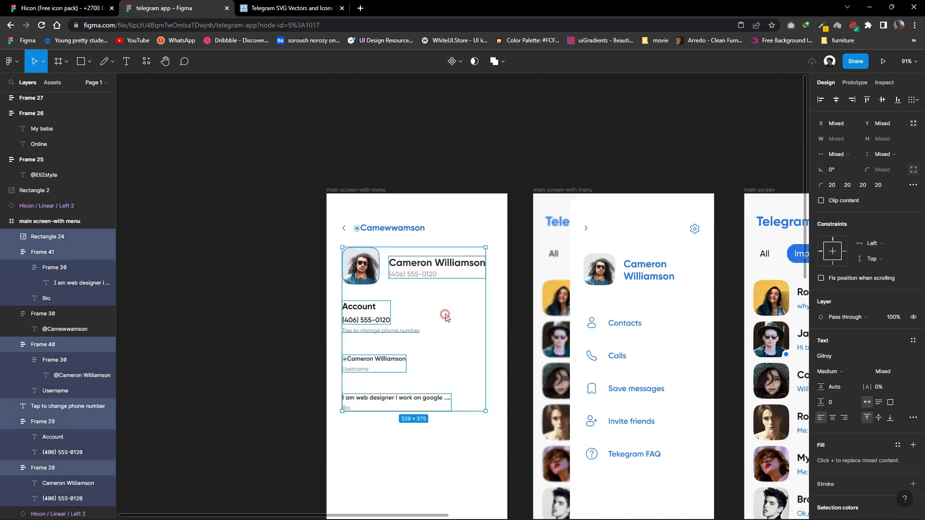
pyautogui.moveTo(487, 435); pyautogui.dragTo(338, 334)
pyautogui.click(462, 373)
pyautogui.moveTo(487, 424); pyautogui.dragTo(317, 298)
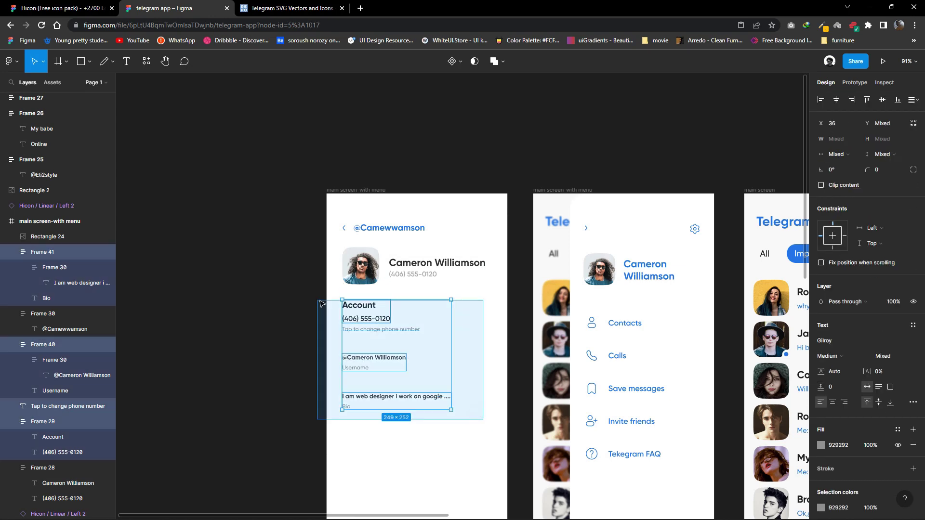
pyautogui.rightClick(382, 332)
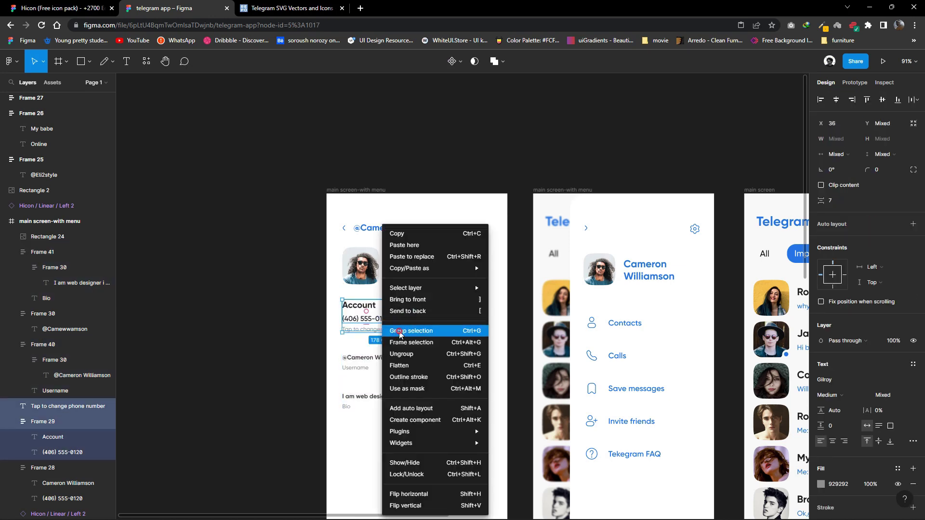
pyautogui.click(424, 327)
# Wrap the three info blocks in an auto layout with 58 spacing.
pyautogui.hotkey('ctrl', 'z')
pyautogui.hotkey('shift', 'a')
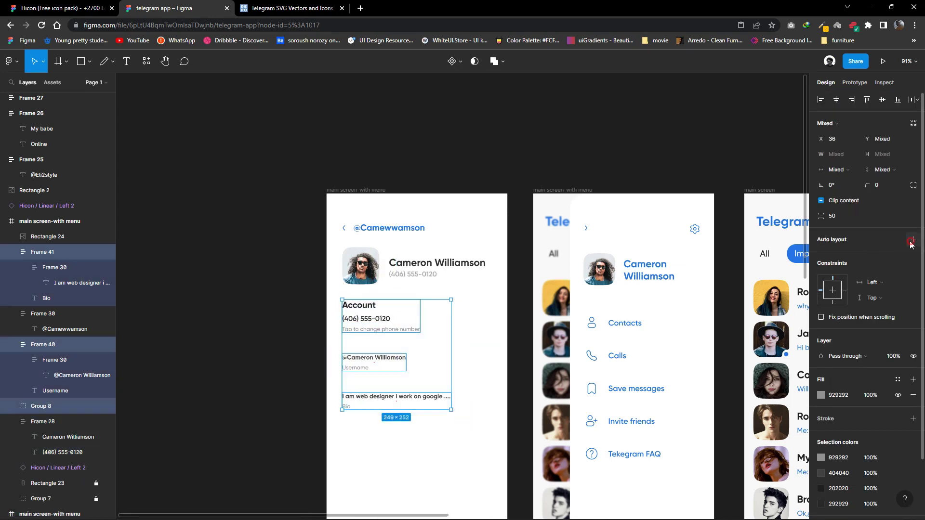
pyautogui.write('58')
pyautogui.press('Return')
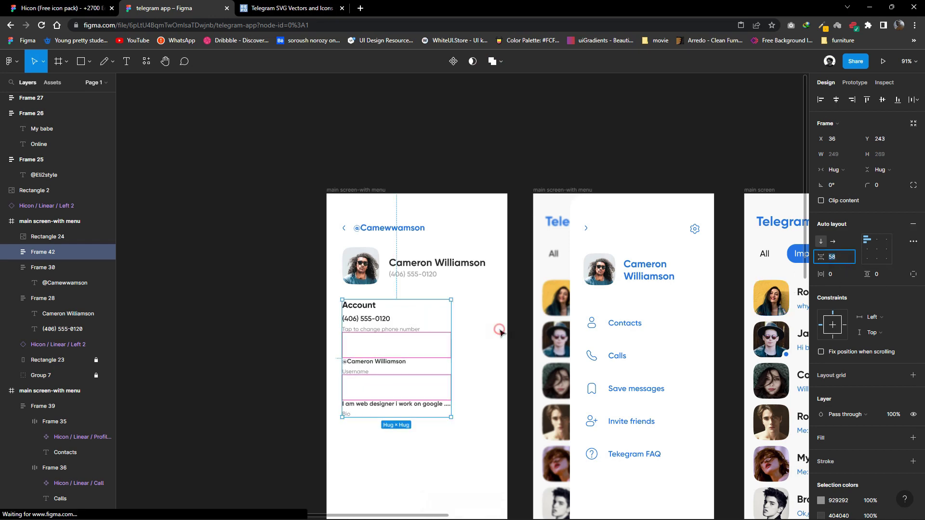
pyautogui.click(501, 269)
pyautogui.scroll(-1, 482, 280)
pyautogui.click(364, 293)
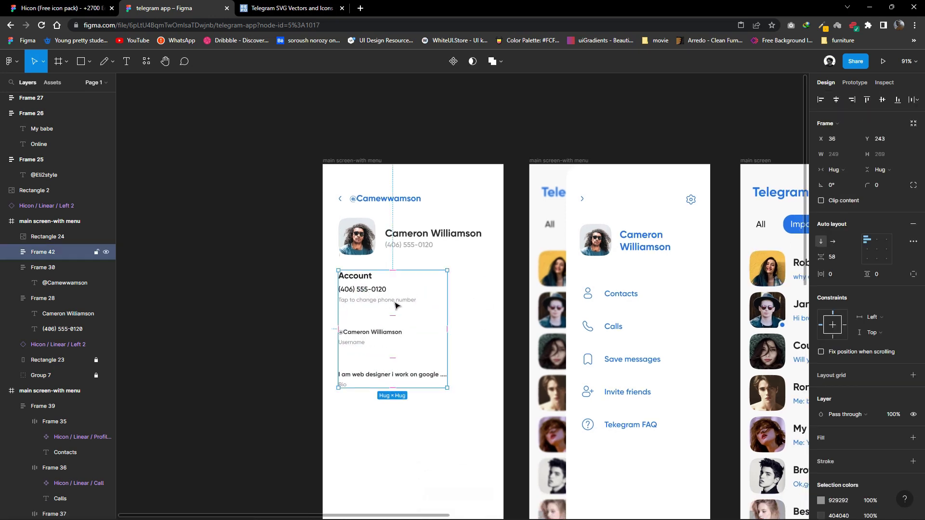
pyautogui.click(471, 290)
pyautogui.scroll(-5, 495, 434)
pyautogui.scroll(2, 517, 390)
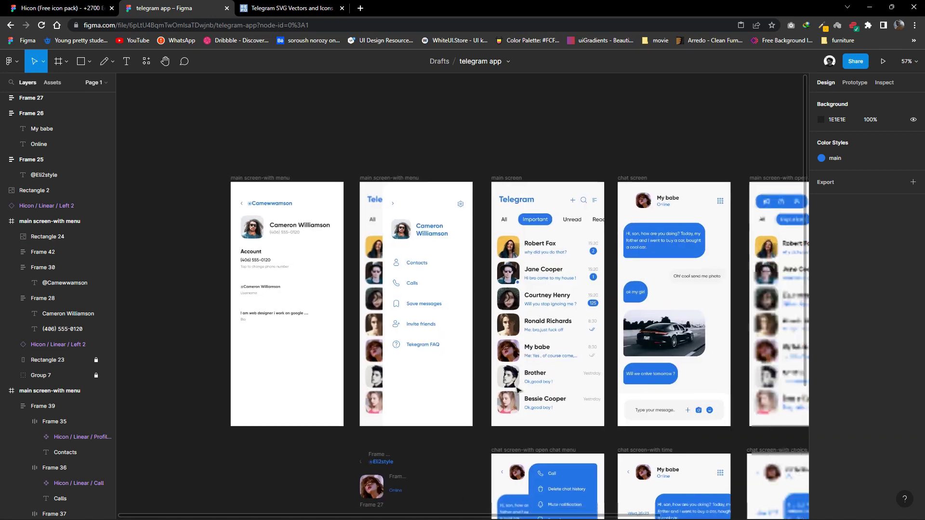
pyautogui.scroll(-2, 518, 390)
pyautogui.scroll(-3, 433, 366)
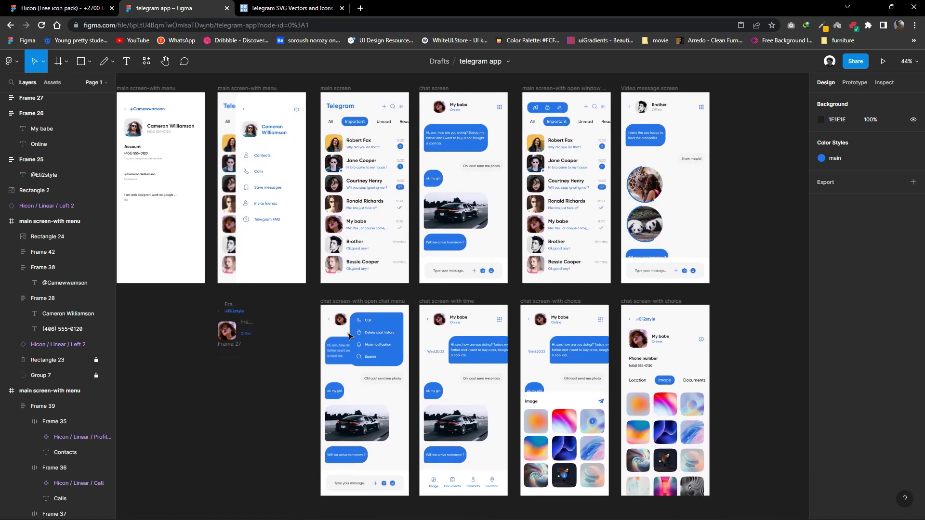
pyautogui.scroll(4, 349, 336)
# Copy the Bold Notification bell icon from the icon pack file.
pyautogui.click(75, 11)
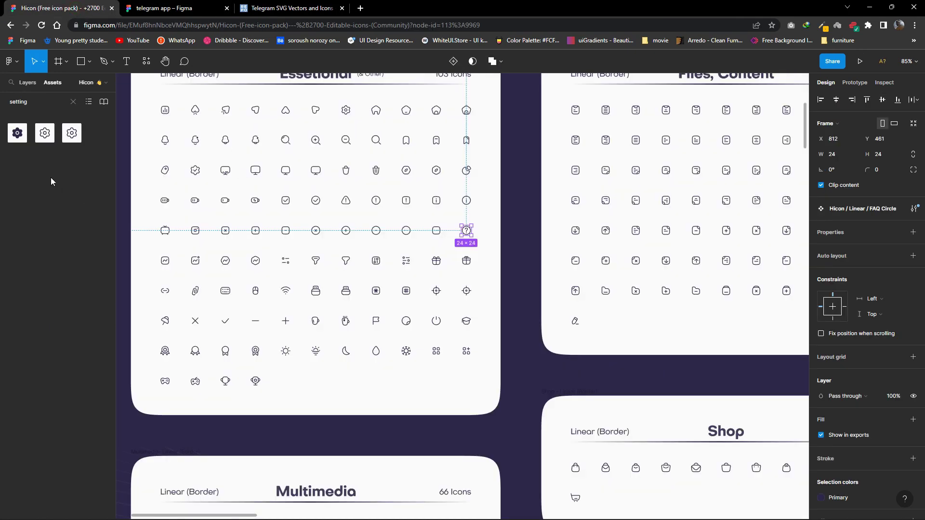
pyautogui.click(72, 102)
pyautogui.click(27, 82)
pyautogui.scroll(-3, 402, 374)
pyautogui.scroll(-4, 403, 374)
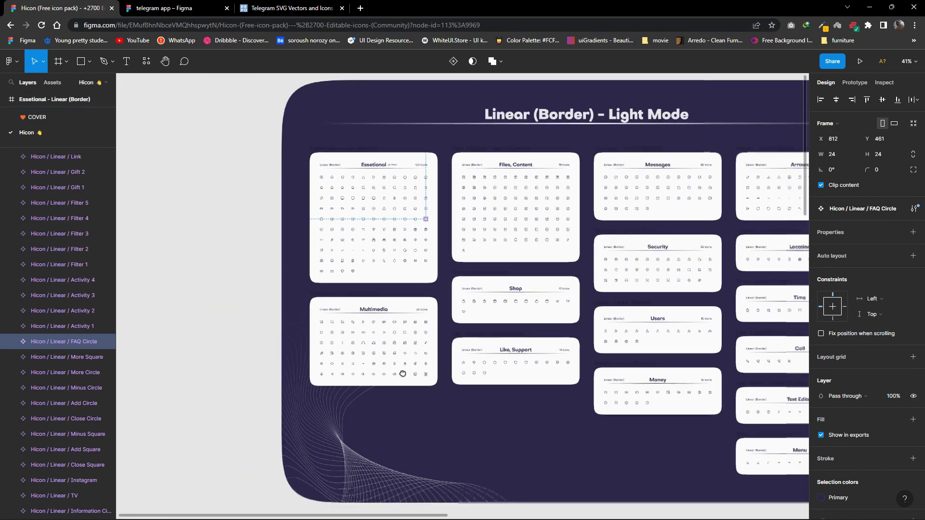
pyautogui.scroll(-5, 402, 374)
pyautogui.scroll(3, 367, 366)
pyautogui.scroll(-1, 308, 375)
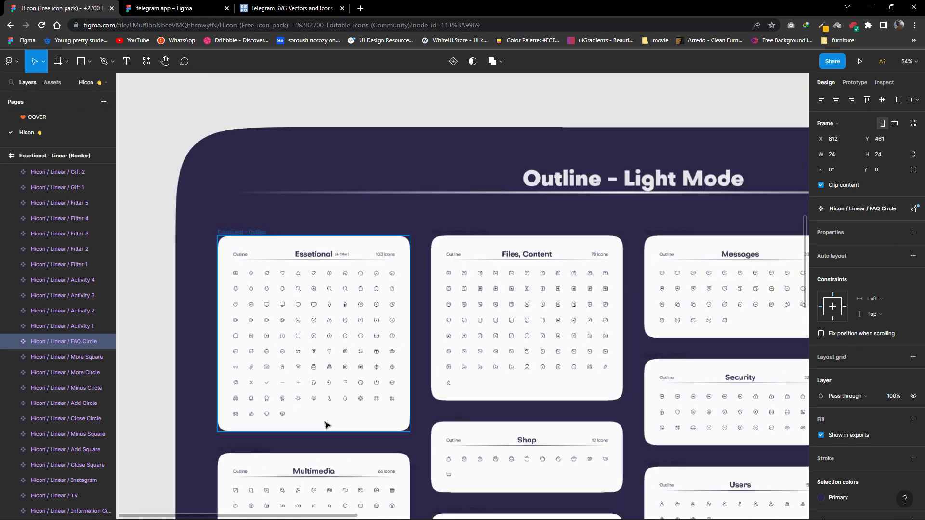
pyautogui.scroll(-10, 326, 425)
pyautogui.scroll(-3, 432, 344)
pyautogui.scroll(3, 432, 345)
pyautogui.scroll(3, 355, 324)
pyautogui.scroll(2, 346, 298)
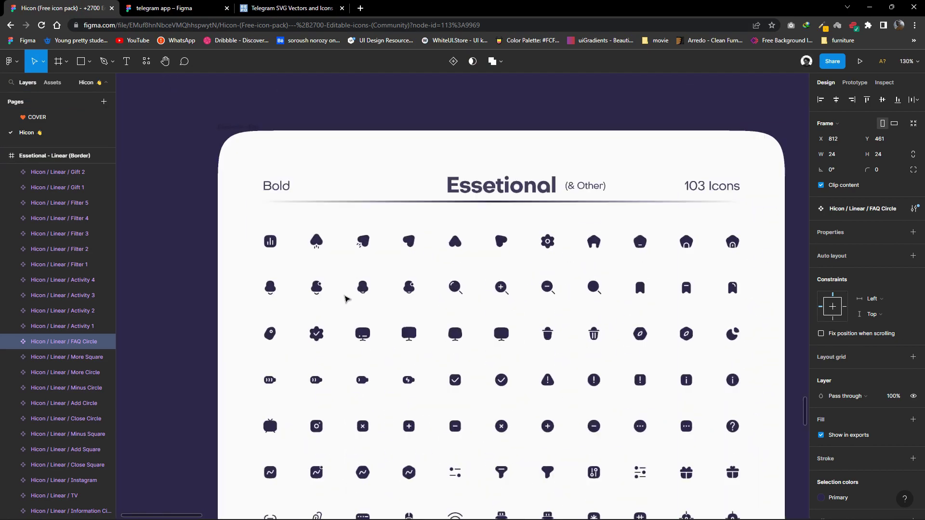
pyautogui.rightClick(278, 292)
pyautogui.click(393, 265)
# Paste the bell icon into the chat list beside Robert Fox's name.
pyautogui.hotkey('ctrl', 'Tab')
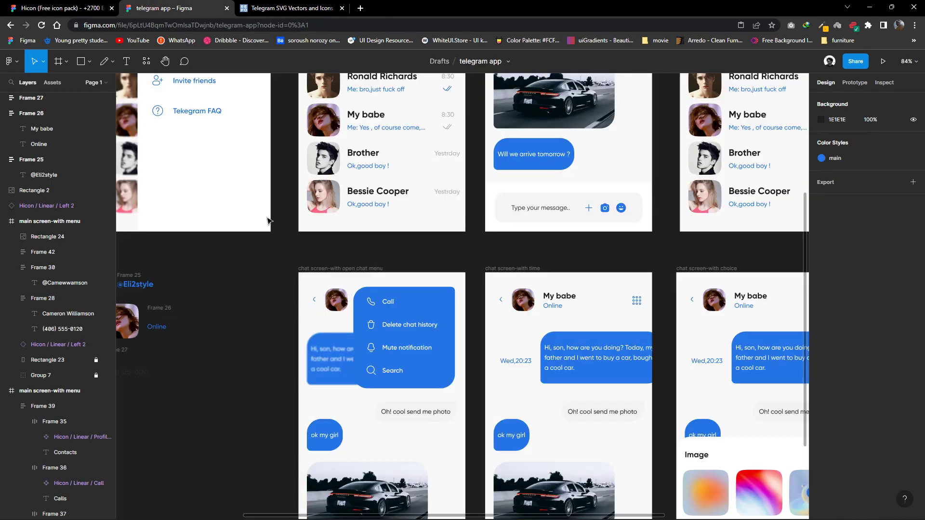
pyautogui.rightClick(260, 396)
pyautogui.click(278, 406)
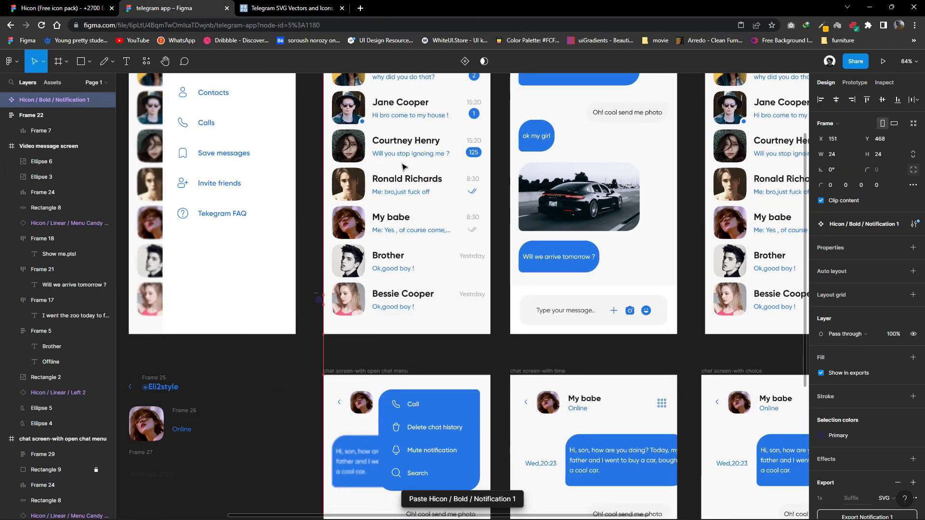
pyautogui.moveTo(412, 356); pyautogui.dragTo(417, 495)
pyautogui.moveTo(382, 304); pyautogui.dragTo(437, 195)
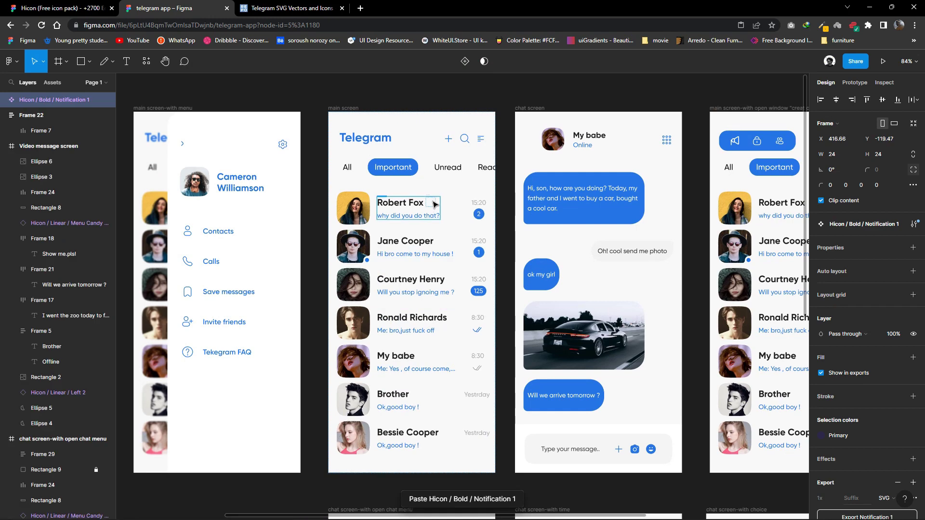
pyautogui.click(108, 375)
pyautogui.scroll(5, 438, 187)
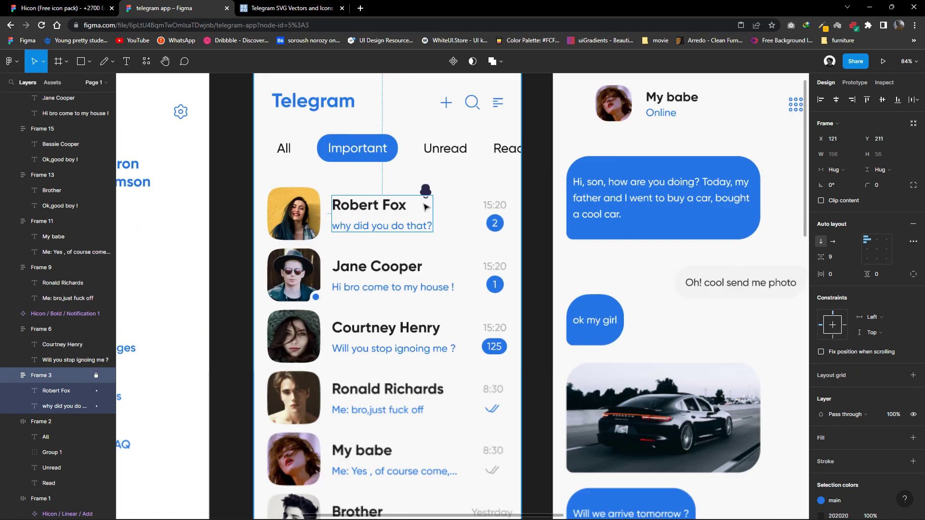
pyautogui.click(428, 207)
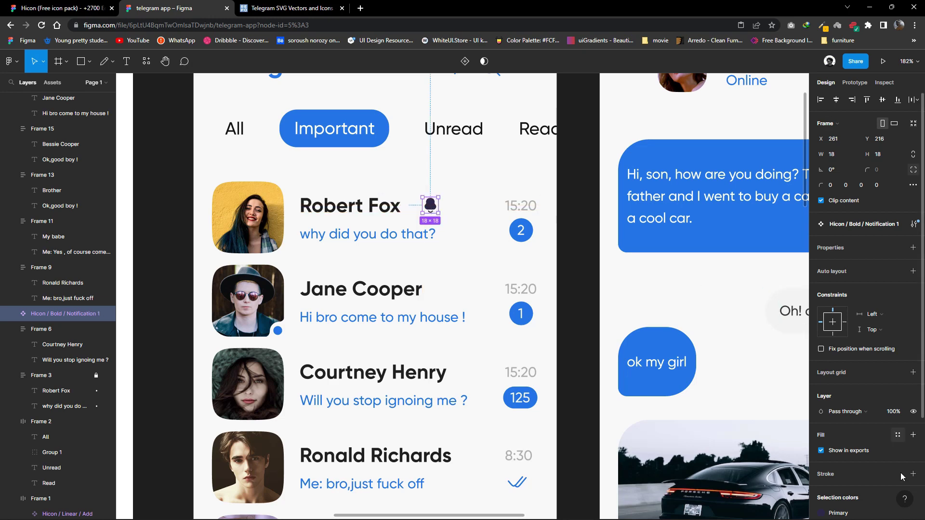
pyautogui.scroll(-3, 902, 477)
# Deselect the bell and zoom out to view all the screens.
pyautogui.click(897, 382)
pyautogui.press('Escape')
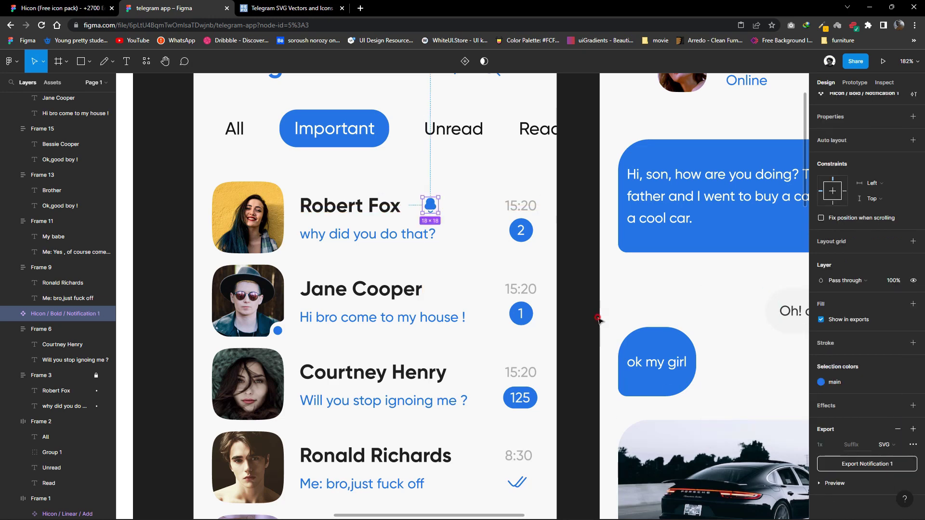
pyautogui.press('Escape')
pyautogui.scroll(-5, 543, 343)
pyautogui.scroll(-2, 542, 343)
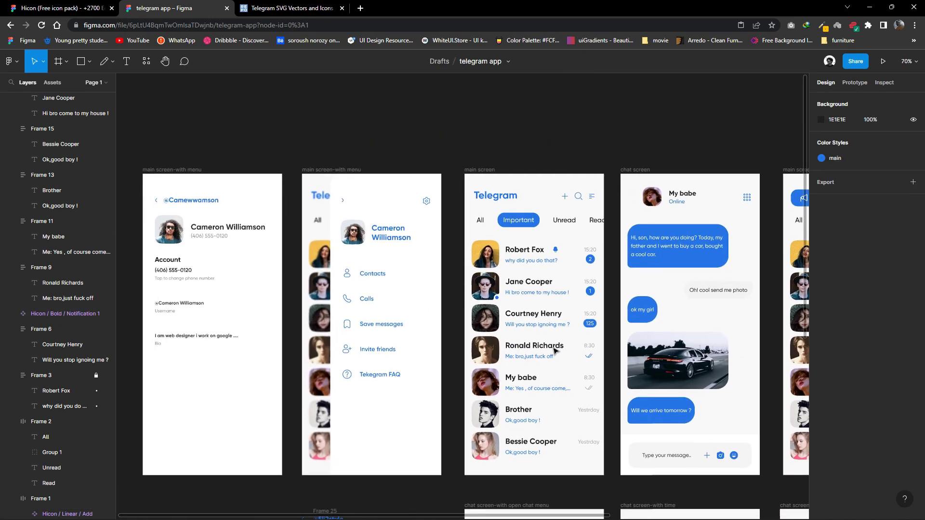
pyautogui.hscroll(-5, 433, 289)
# Copy the Account heading below the bio and reword it as a Settings heading.
pyautogui.scroll(3, 323, 237)
pyautogui.click(323, 237)
pyautogui.doubleClick(318, 166)
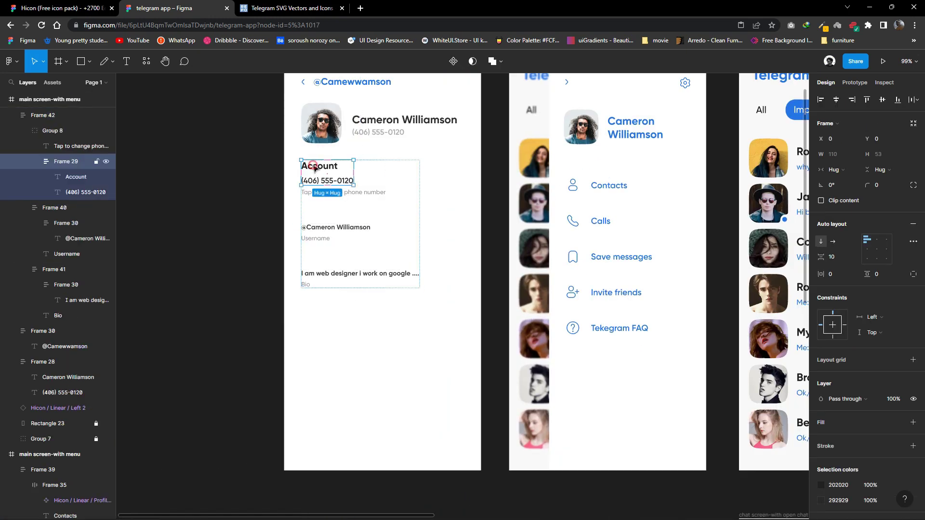
pyautogui.moveTo(317, 165); pyautogui.dragTo(314, 308)
pyautogui.doubleClick(314, 308)
pyautogui.write('Settings')
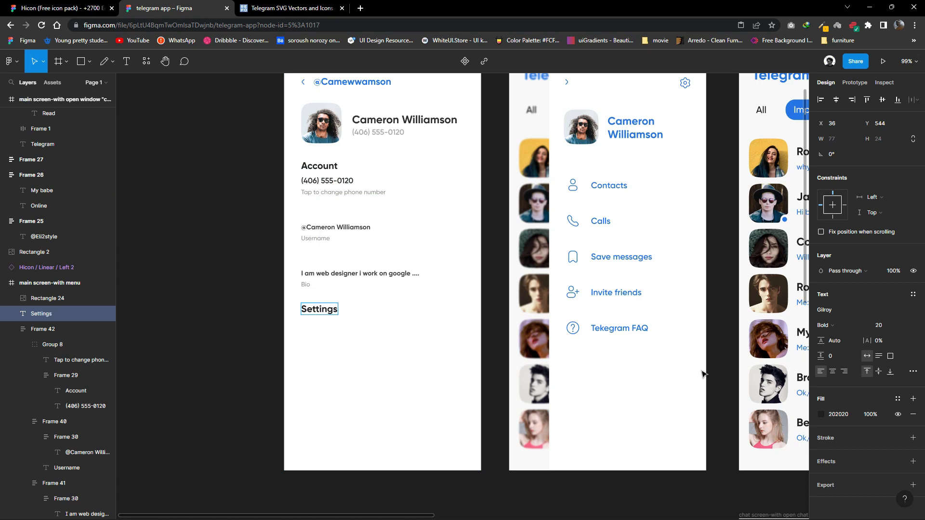
pyautogui.press('Escape')
pyautogui.press('Escape')
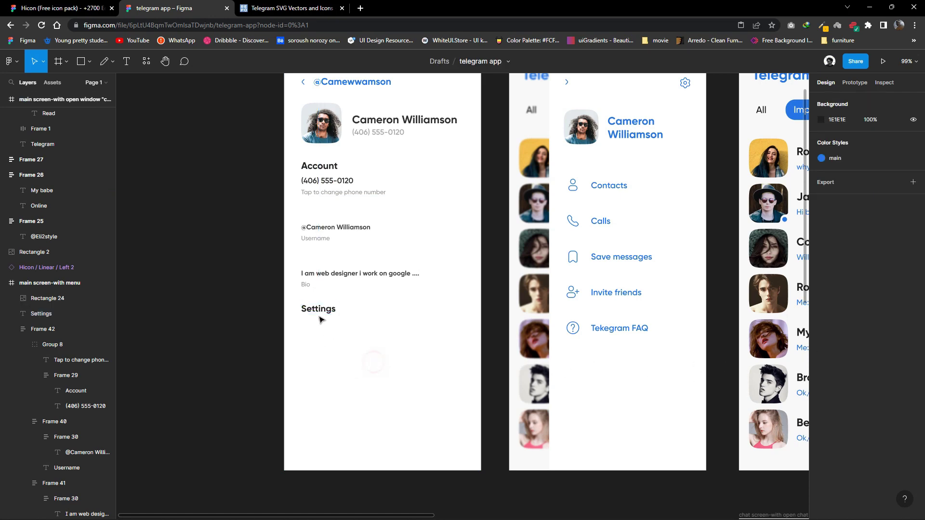
pyautogui.moveTo(318, 309); pyautogui.dragTo(318, 312)
pyautogui.press('Escape')
# Copy the outline bell icon from the icon pack and place it below Settings.
pyautogui.hotkey('ctrl', 'shift', 'Tab')
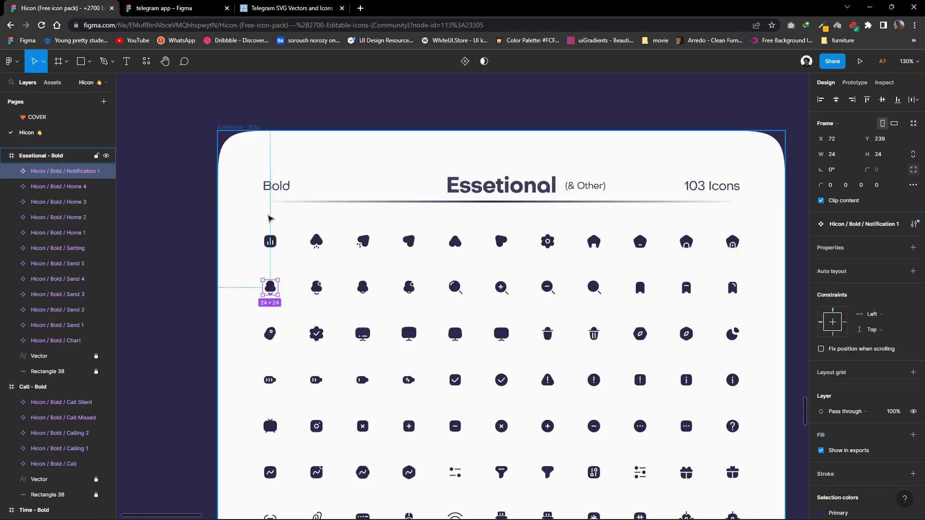
pyautogui.scroll(3, 321, 307)
pyautogui.scroll(3, 322, 307)
pyautogui.scroll(3, 321, 307)
pyautogui.scroll(5, 317, 270)
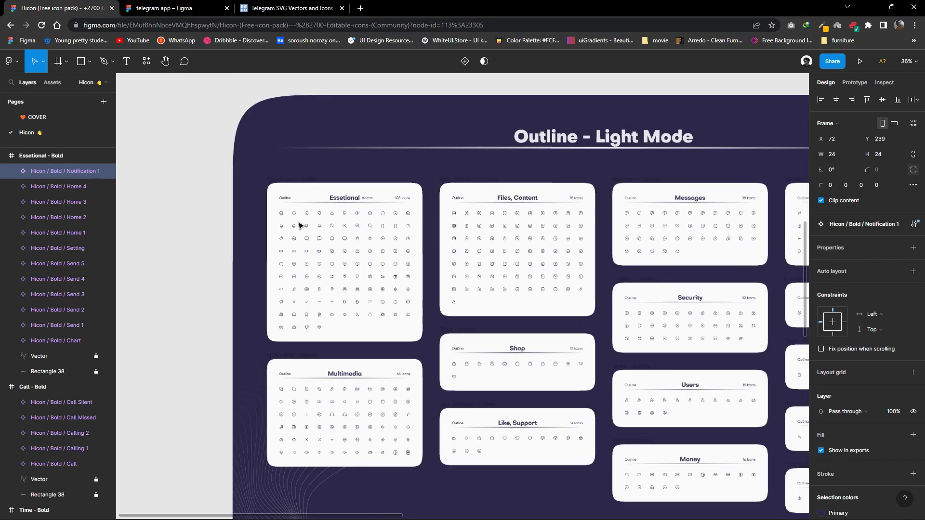
pyautogui.scroll(5, 312, 241)
pyautogui.click(250, 215)
pyautogui.hotkey('ctrl', 'c')
pyautogui.hotkey('ctrl', 'Tab')
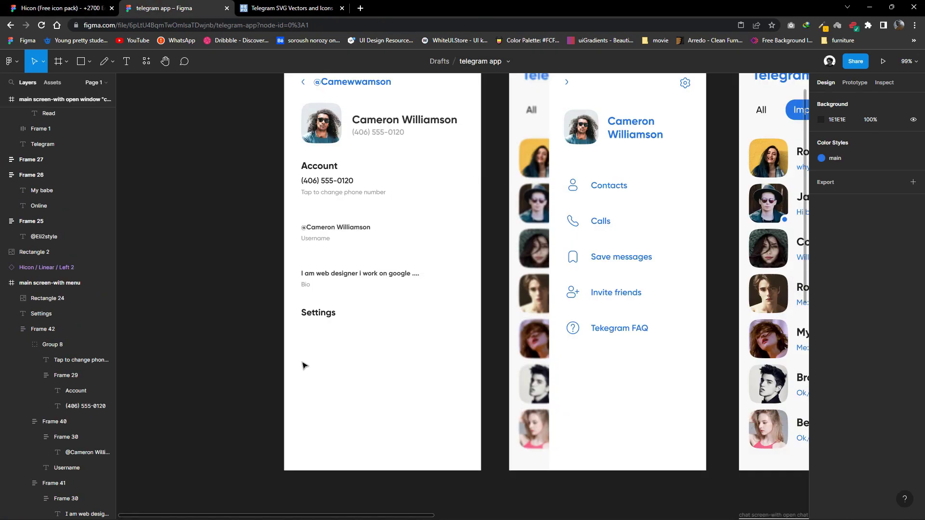
pyautogui.scroll(2, 303, 366)
pyautogui.rightClick(363, 212)
pyautogui.click(386, 219)
pyautogui.moveTo(399, 274); pyautogui.dragTo(308, 288)
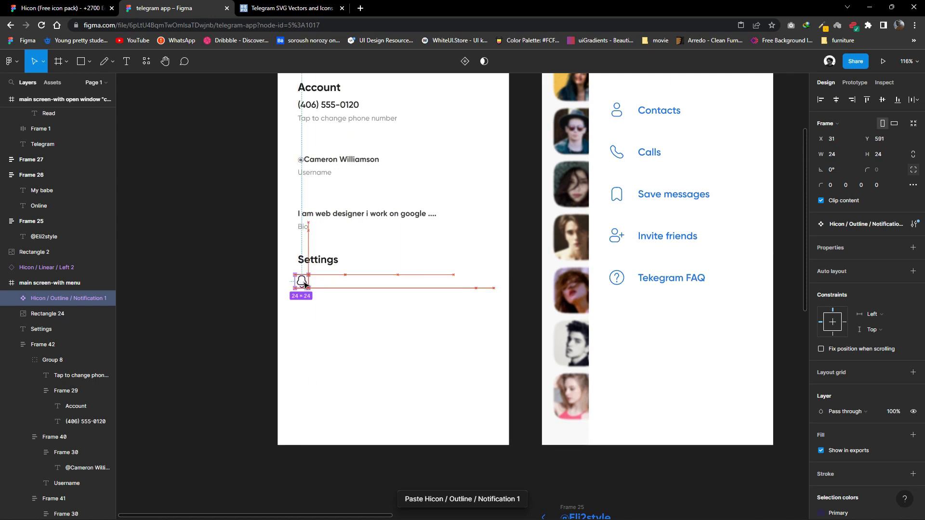
# Copy the bio text beside the bell and reword it to 'Notification and sounds'.
pyautogui.click(330, 214)
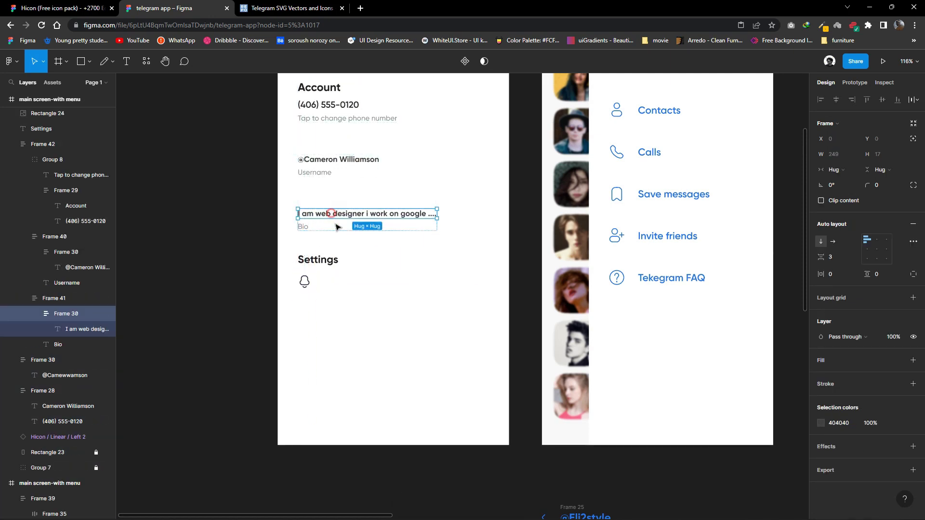
pyautogui.moveTo(332, 217)
pyautogui.mouseDown()
pyautogui.moveTo(356, 299)
pyautogui.moveTo(350, 286)
pyautogui.mouseUp()
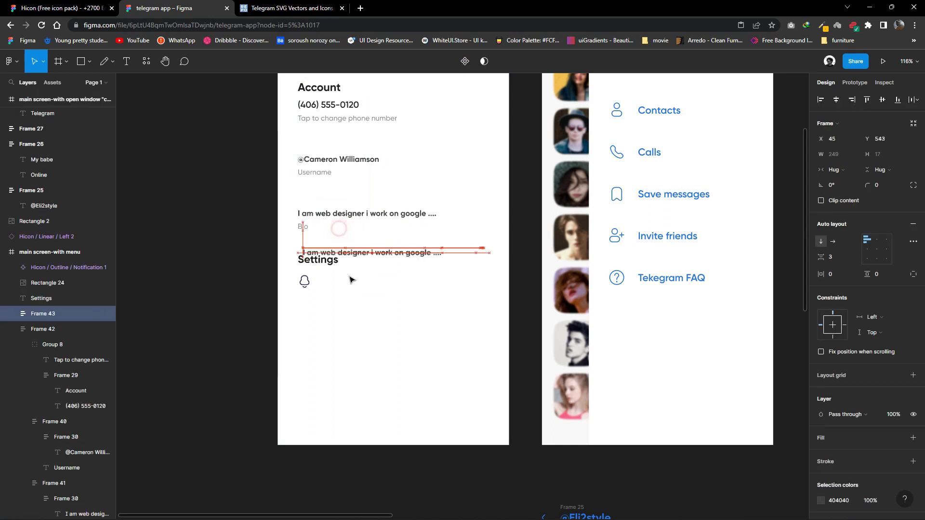
pyautogui.moveTo(340, 234); pyautogui.dragTo(356, 295)
pyautogui.doubleClick(356, 292)
pyautogui.write('Notification and sounds')
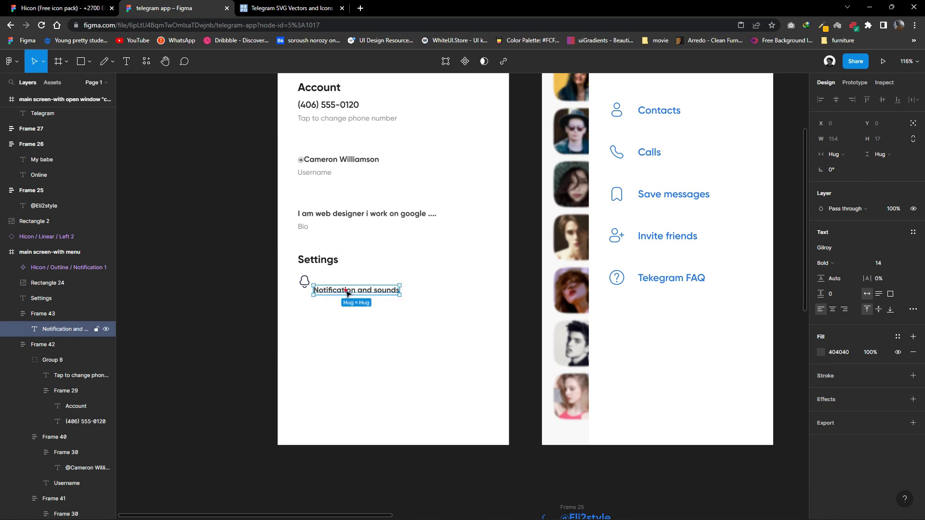
pyautogui.moveTo(348, 293)
pyautogui.mouseDown()
pyautogui.moveTo(366, 295)
pyautogui.moveTo(353, 287)
pyautogui.mouseUp()
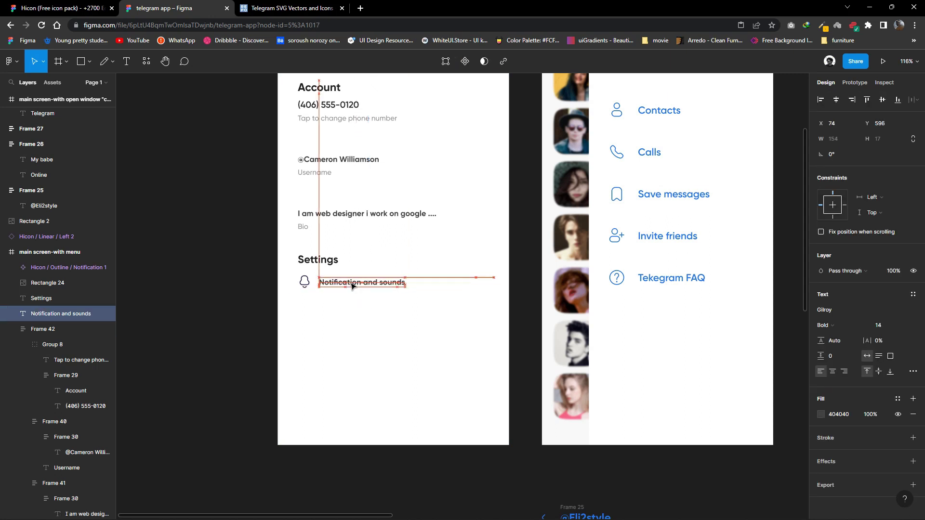
# Wrap the bell and its label in an auto layout with a 20 gap.
pyautogui.click(433, 305)
pyautogui.click(304, 282)
pyautogui.keyDown('shift'); pyautogui.click(356, 288); pyautogui.keyUp('shift')
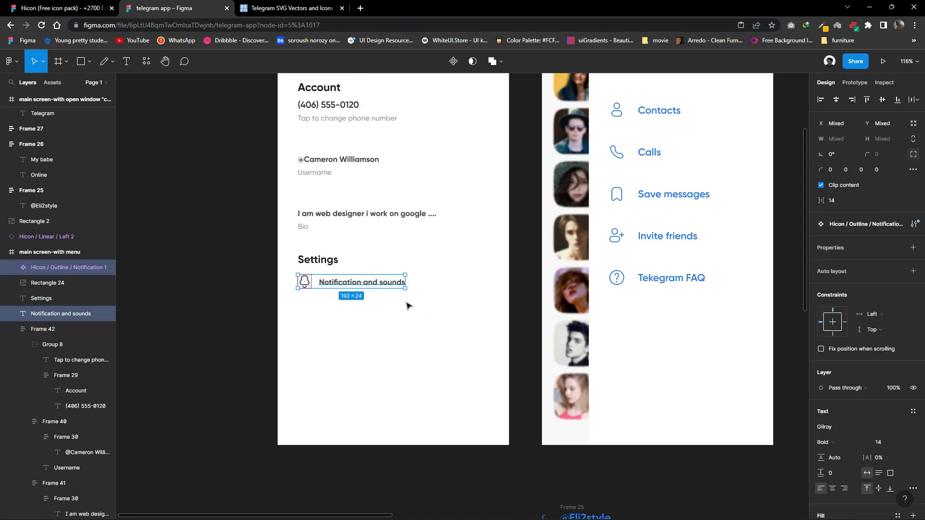
pyautogui.click(914, 272)
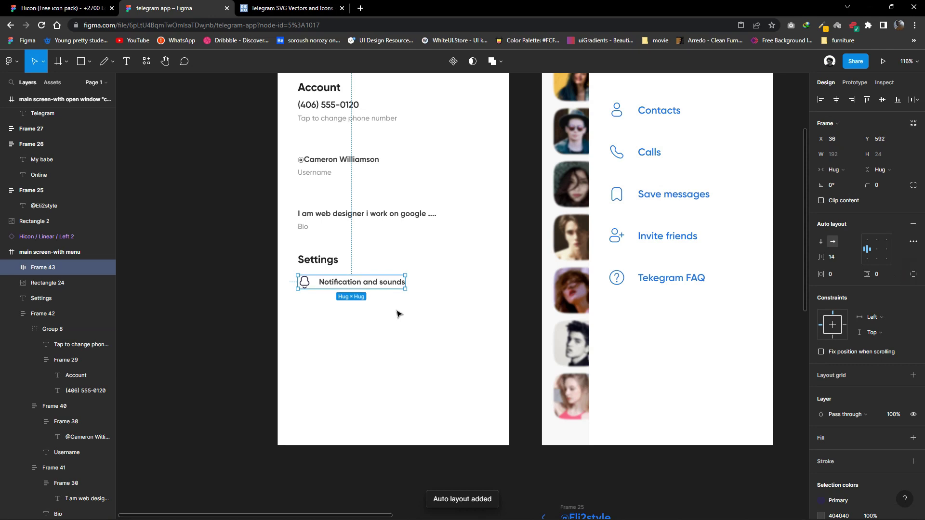
pyautogui.click(833, 256)
pyautogui.write('20')
pyautogui.press('Return')
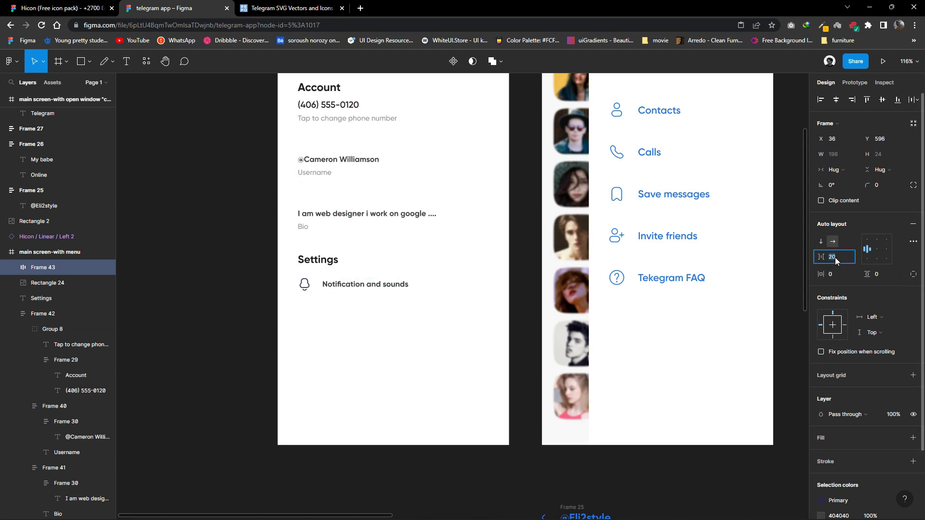
pyautogui.click(407, 325)
# Copy the Lock 2 outline icon from the icon pack and paste it beside the notification row.
pyautogui.click(63, 8)
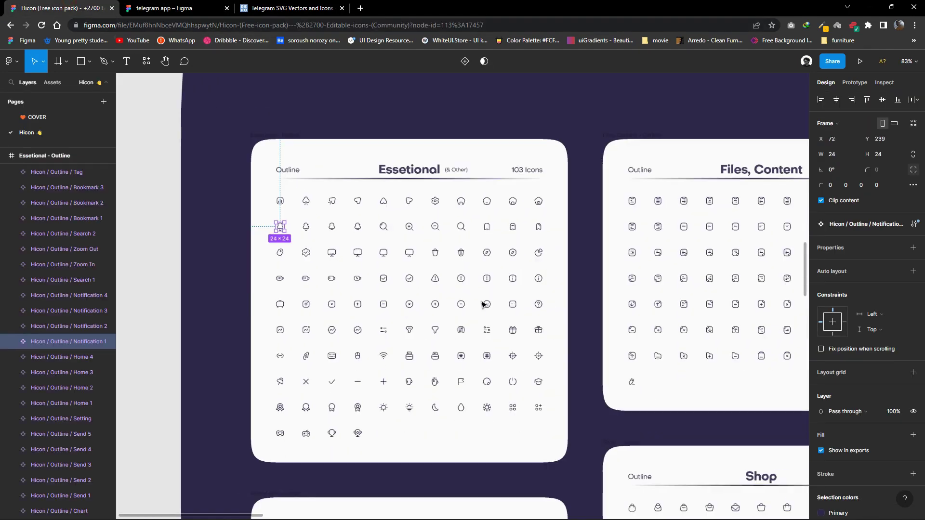
pyautogui.hscroll(5, 586, 346)
pyautogui.hscroll(8, 620, 334)
pyautogui.keyDown('ctrl'); pyautogui.scroll(1, 686, 276); pyautogui.keyUp('ctrl')
pyautogui.rightClick(685, 282)
pyautogui.moveTo(712, 276)
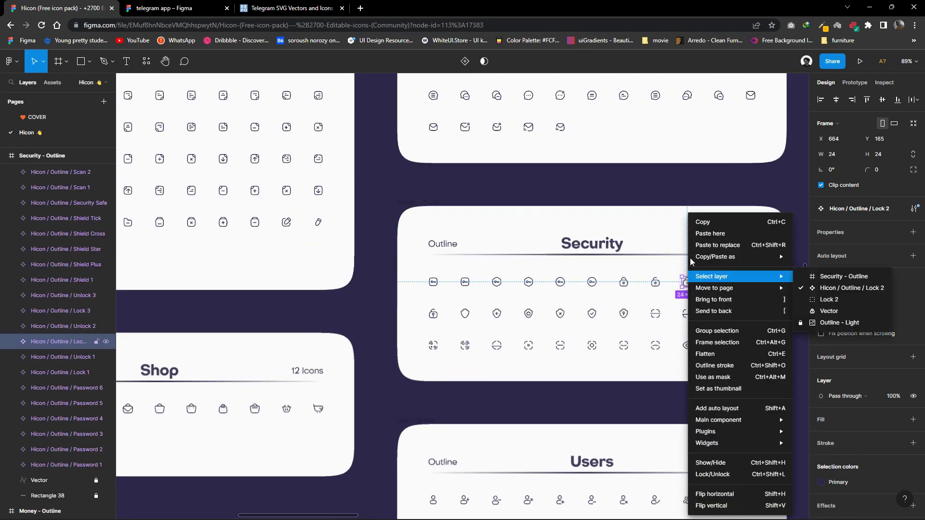
pyautogui.click(702, 222)
pyautogui.click(163, 9)
pyautogui.rightClick(223, 256)
pyautogui.click(250, 261)
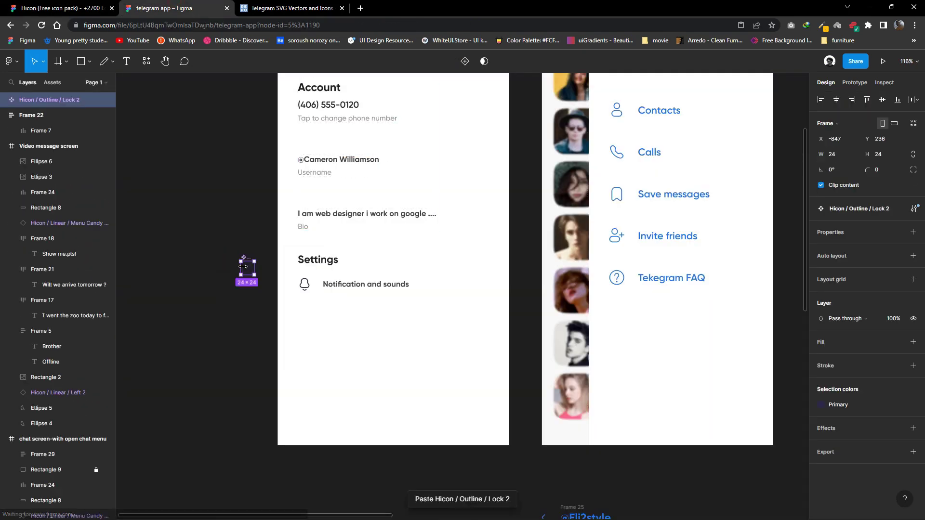
pyautogui.moveTo(243, 266); pyautogui.dragTo(435, 284)
# Duplicate the row with a lock icon as 'Privaty and security', then duplicate it again.
pyautogui.moveTo(354, 284); pyautogui.dragTo(353, 314)
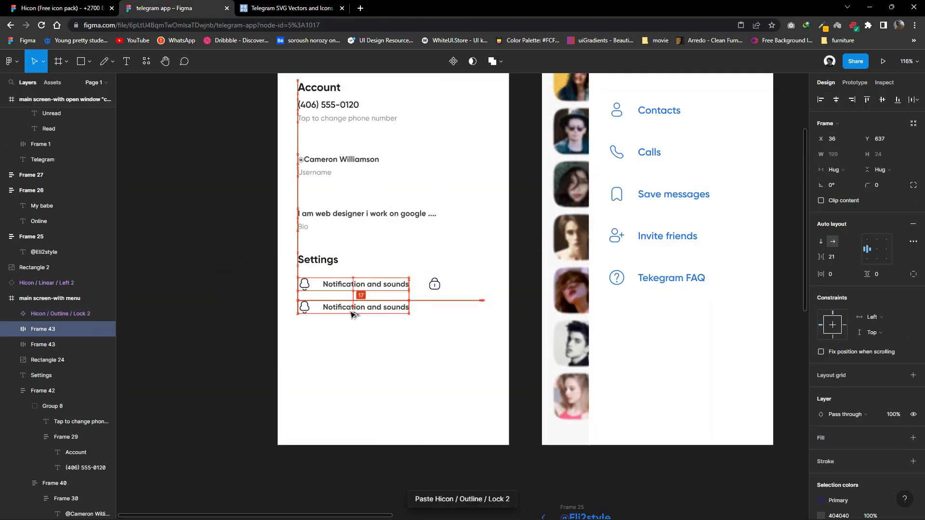
pyautogui.moveTo(434, 284); pyautogui.dragTo(311, 315)
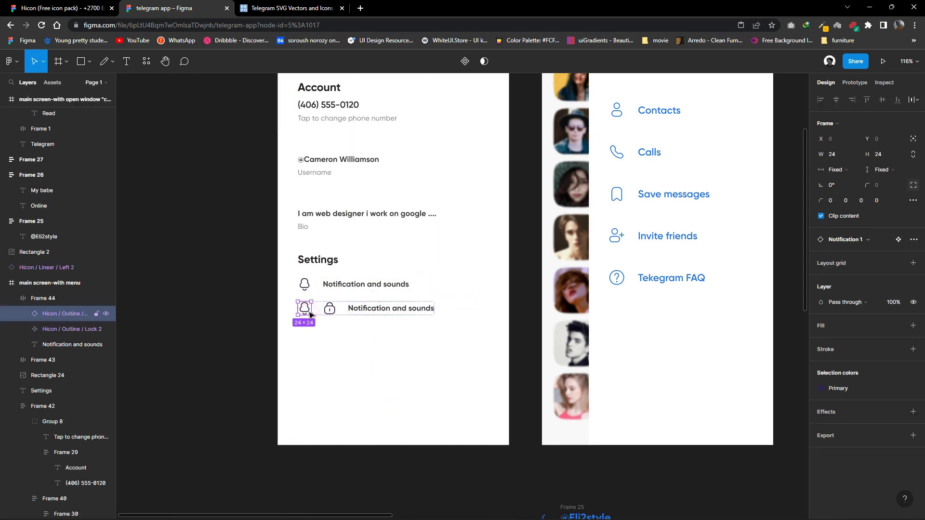
pyautogui.press('Delete')
pyautogui.click(334, 308)
pyautogui.doubleClick(334, 308)
pyautogui.write('Privaty and security')
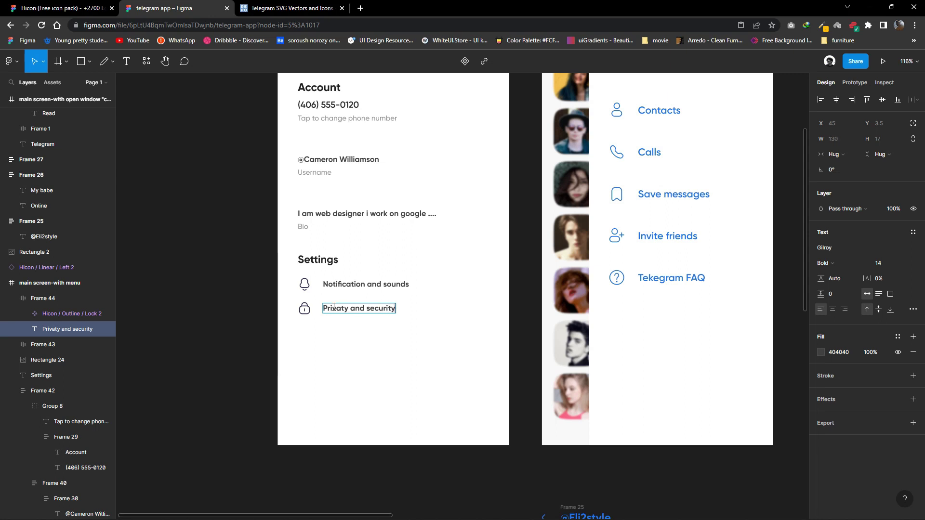
pyautogui.click(309, 310)
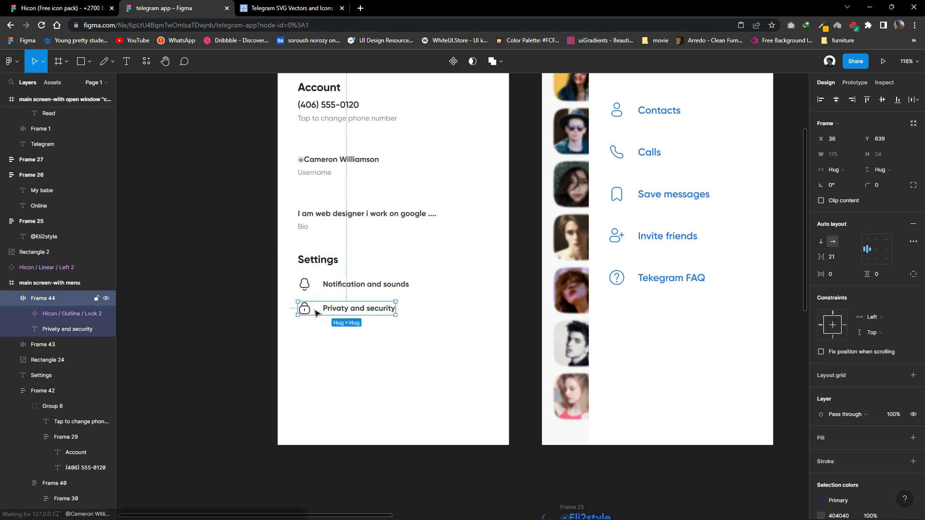
pyautogui.moveTo(309, 309); pyautogui.dragTo(314, 336)
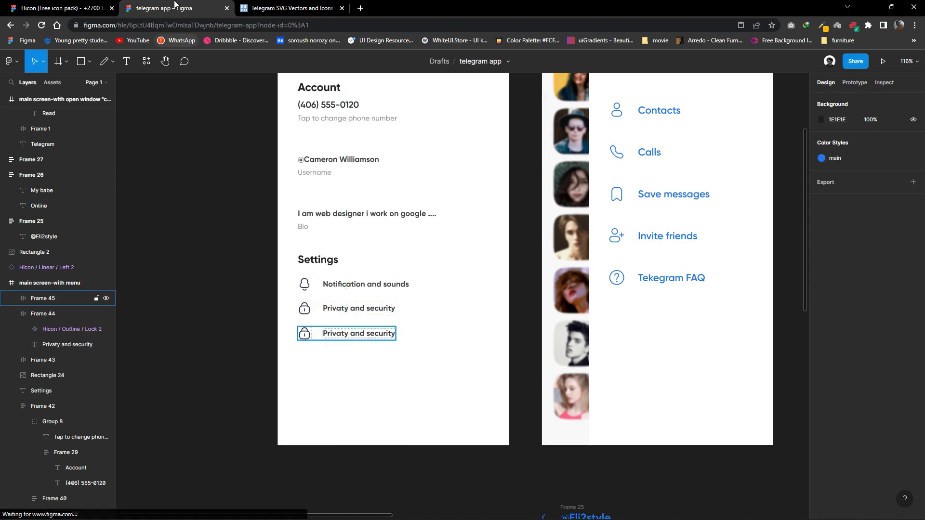
# Search the icon pack assets for 'dar' and copy the Activity 1 icon.
pyautogui.click(63, 8)
pyautogui.click(53, 82)
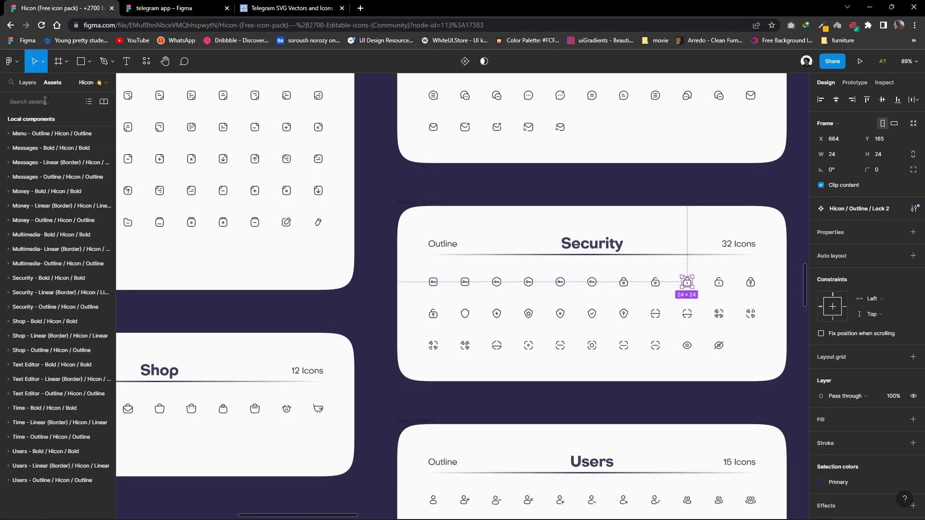
pyautogui.click(45, 101)
pyautogui.write('dar')
pyautogui.keyDown('ctrl'); pyautogui.scroll(-3, 293, 302); pyautogui.keyUp('ctrl')
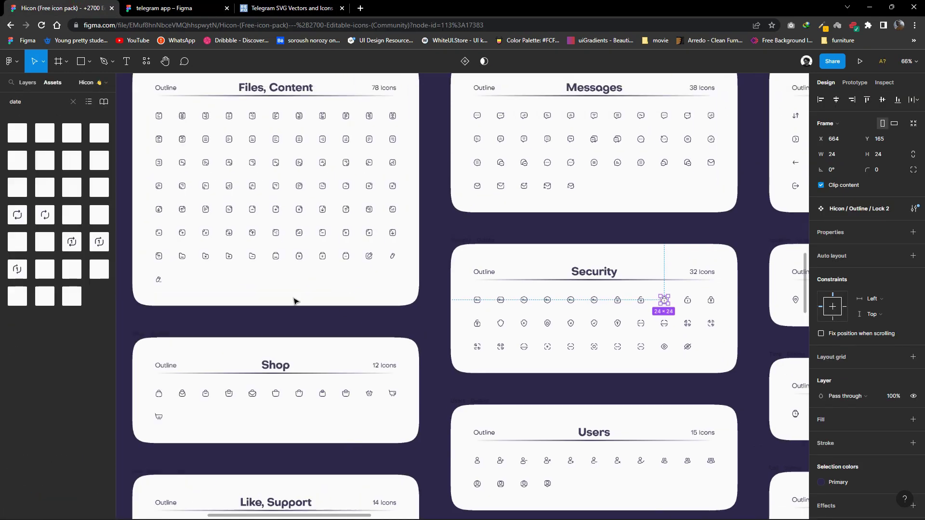
pyautogui.scroll(5, 392, 351)
pyautogui.keyDown('ctrl'); pyautogui.scroll(2, 279, 296); pyautogui.keyUp('ctrl')
pyautogui.click(263, 265)
pyautogui.keyDown('ctrl'); pyautogui.scroll(5, 262, 269); pyautogui.keyUp('ctrl')
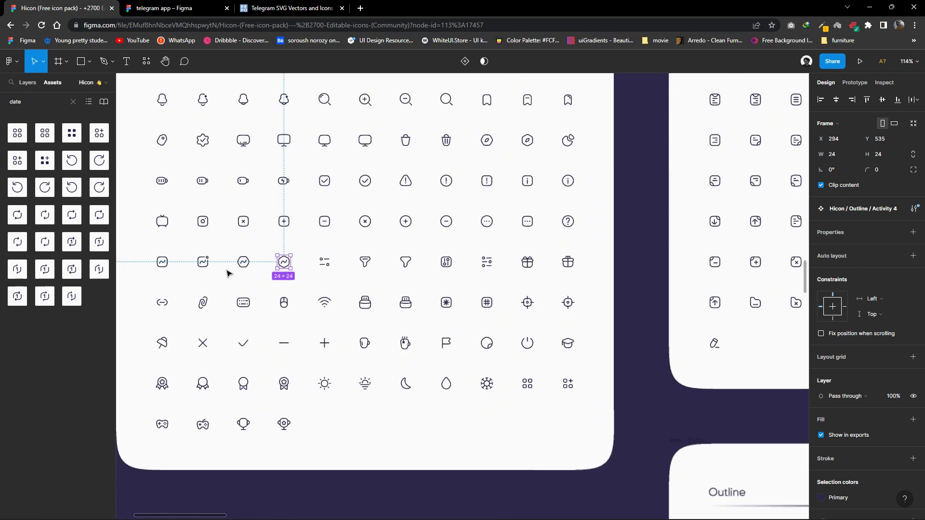
pyautogui.click(209, 272)
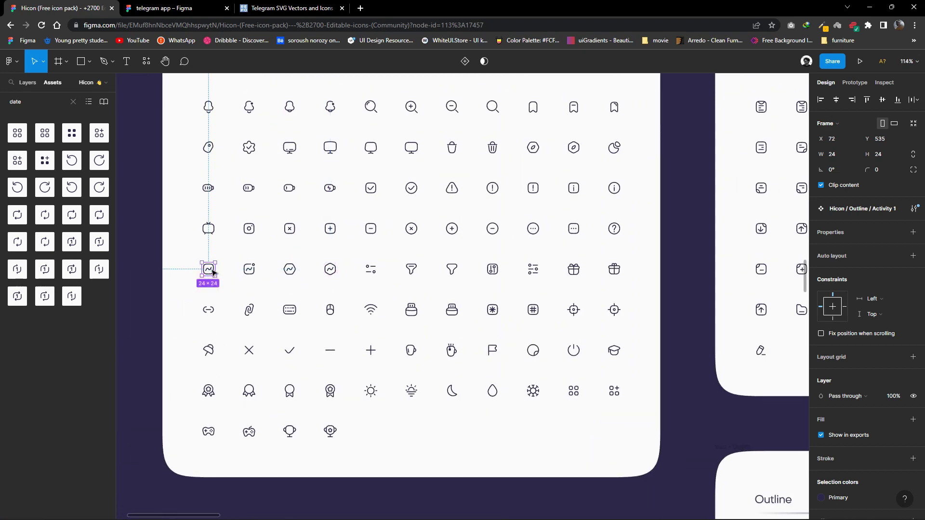
pyautogui.rightClick(213, 272)
pyautogui.click(224, 221)
pyautogui.click(159, 8)
pyautogui.scroll(-1, 439, 301)
# Paste the Activity icon into the third Settings row and edit that row's label.
pyautogui.rightClick(439, 302)
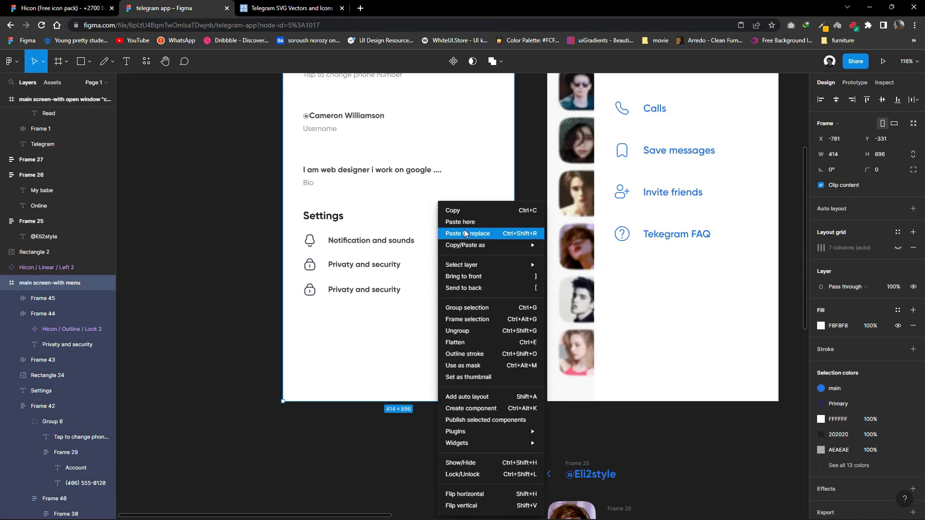
pyautogui.click(465, 234)
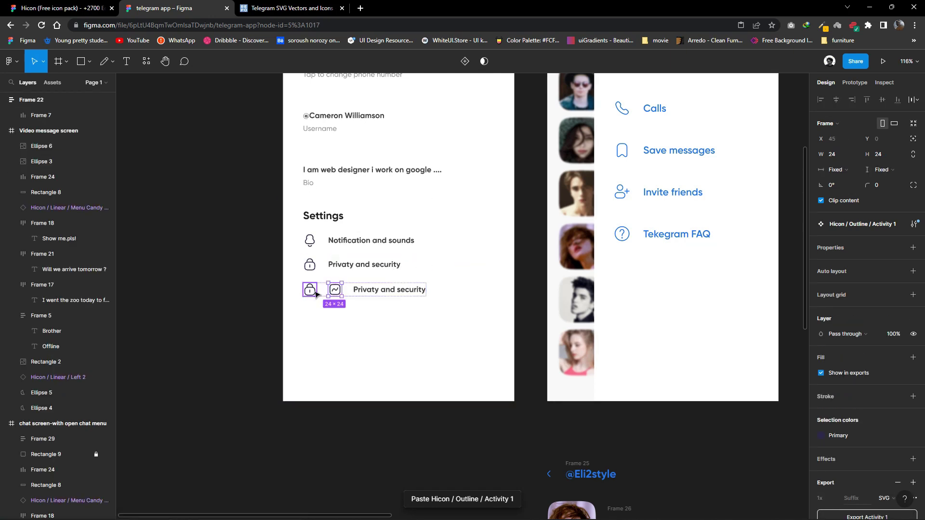
pyautogui.moveTo(459, 257); pyautogui.dragTo(337, 293)
pyautogui.doubleClick(338, 291)
pyautogui.write('Date and strongs')
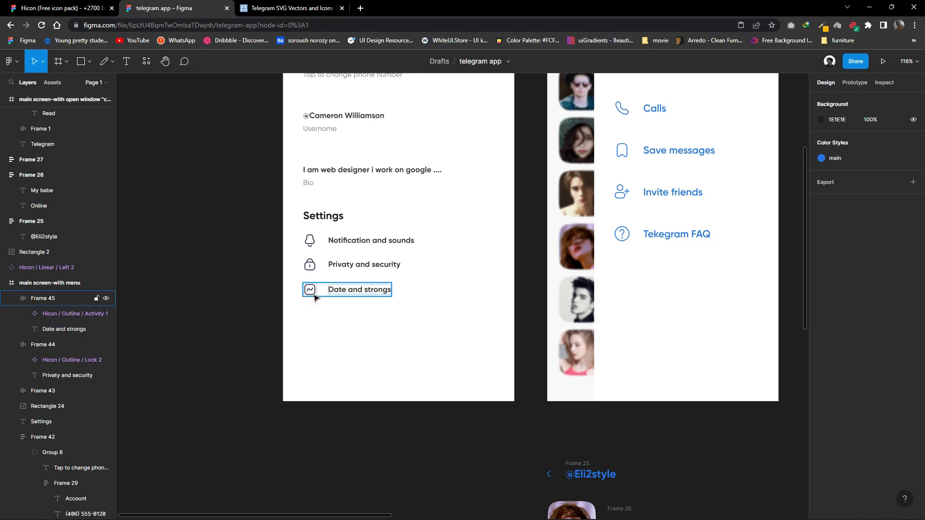
# Duplicate the Date and strongs row below itself and copy the Message icon from Hicon.
pyautogui.click(313, 294)
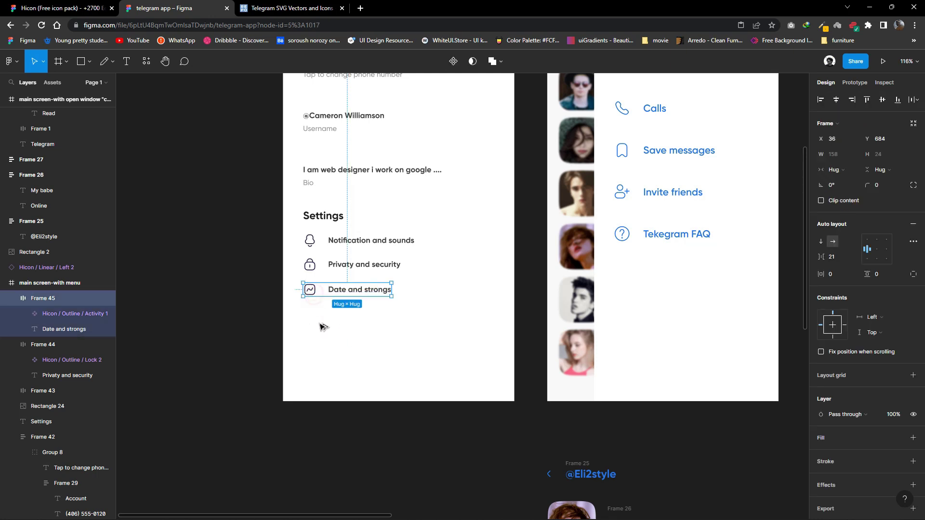
pyautogui.moveTo(314, 295); pyautogui.dragTo(315, 318)
pyautogui.hotkey('ctrl', 'shift', 'Tab')
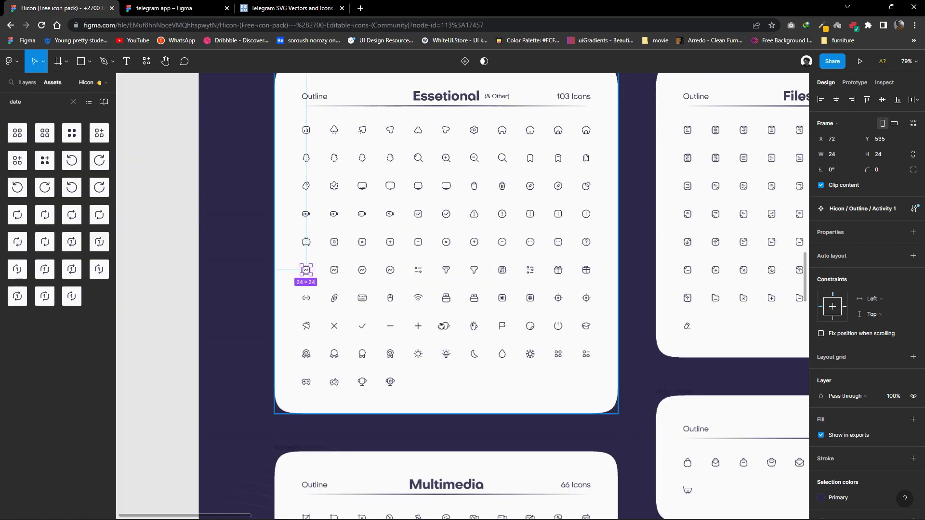
pyautogui.scroll(-5, 607, 197)
pyautogui.rightClick(607, 198)
pyautogui.click(618, 199)
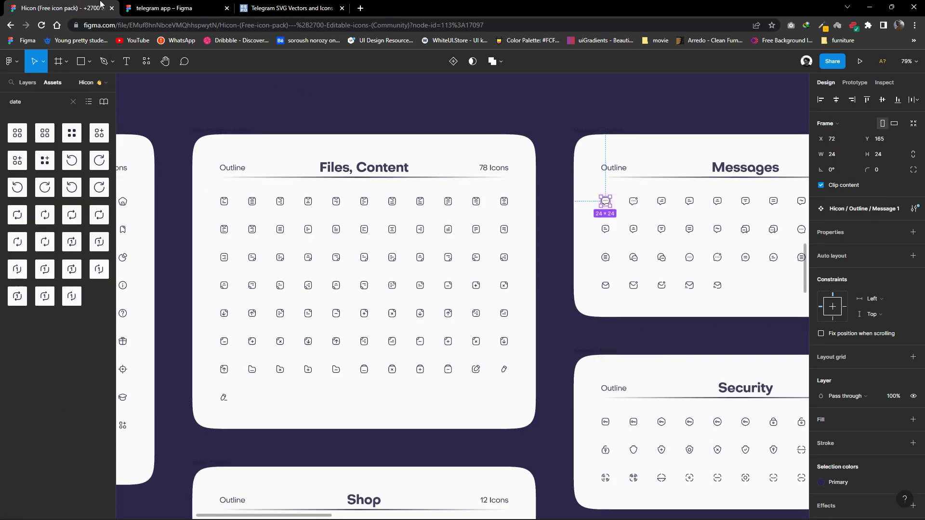
pyautogui.hotkey('ctrl', 'Tab')
# Swap the new row's Activity icon for the Message icon and relabel it Chat settings.
pyautogui.hotkey('ctrl', 'v')
pyautogui.scroll(1, 284, 307)
pyautogui.moveTo(284, 308); pyautogui.dragTo(314, 312)
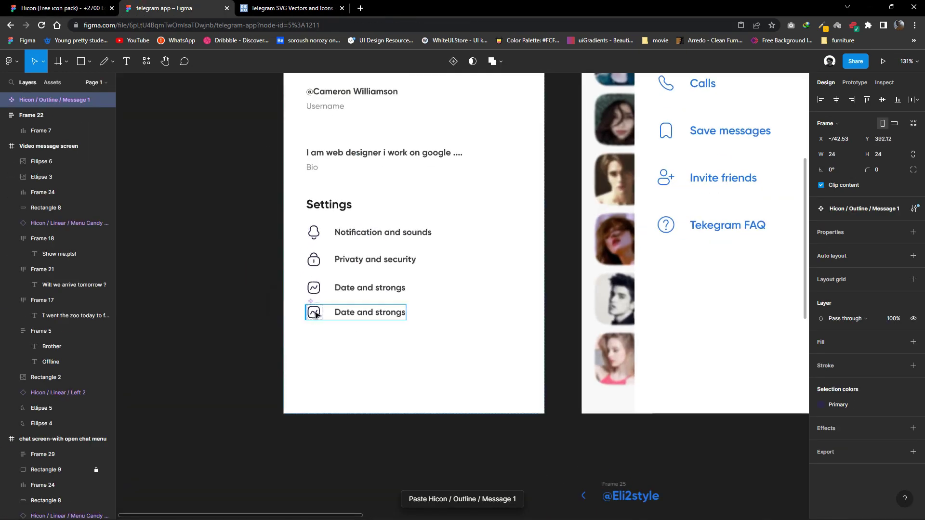
pyautogui.click(314, 313)
pyautogui.press('Delete')
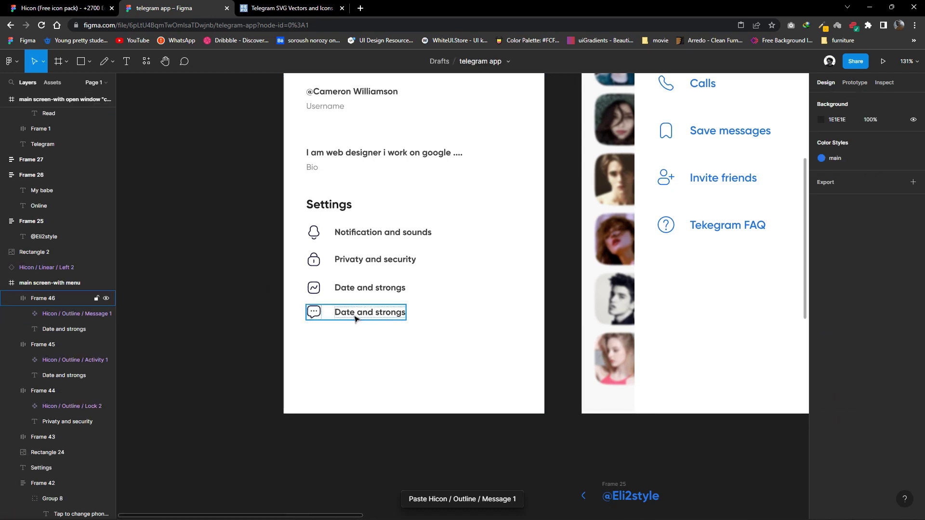
pyautogui.doubleClick(356, 313)
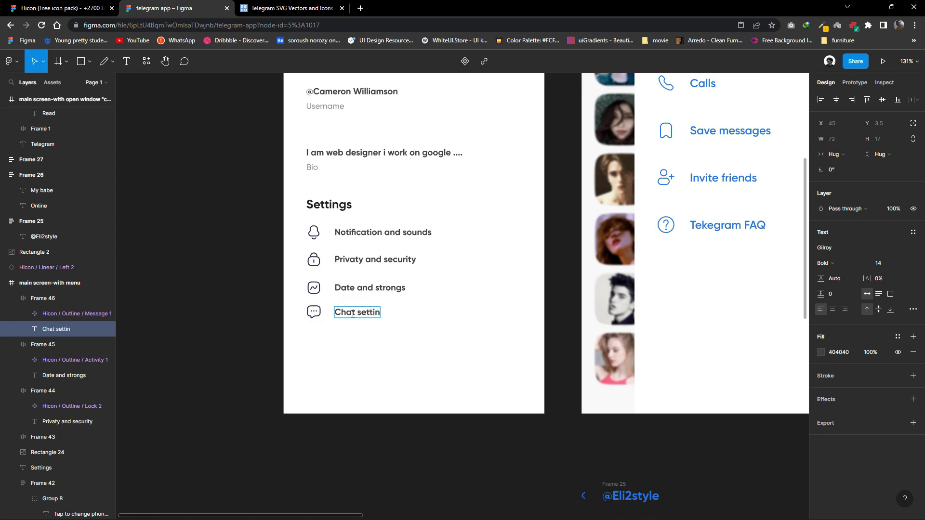
# Copy the monitor icon from Hicon and duplicate the Chat settings row.
pyautogui.hotkey('ctrl', 'shift', 'Tab')
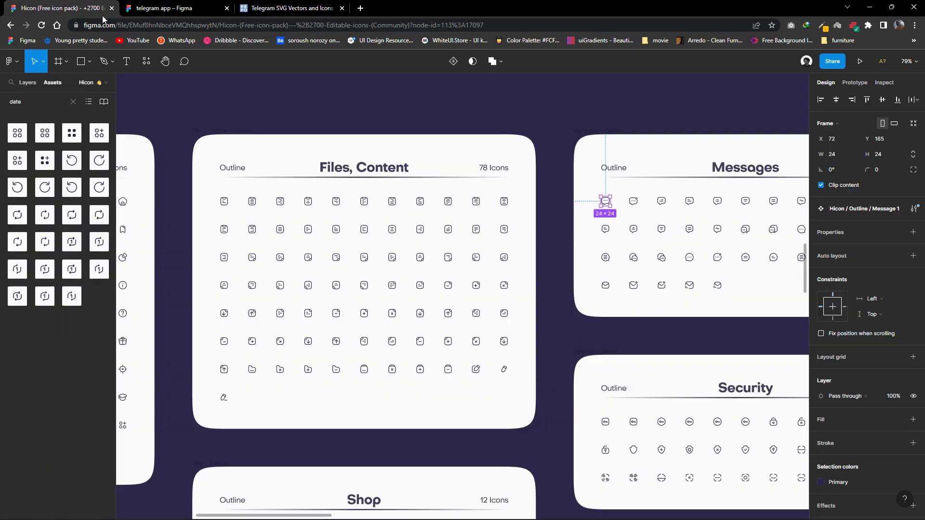
pyautogui.scroll(-5, 501, 284)
pyautogui.scroll(2, 499, 339)
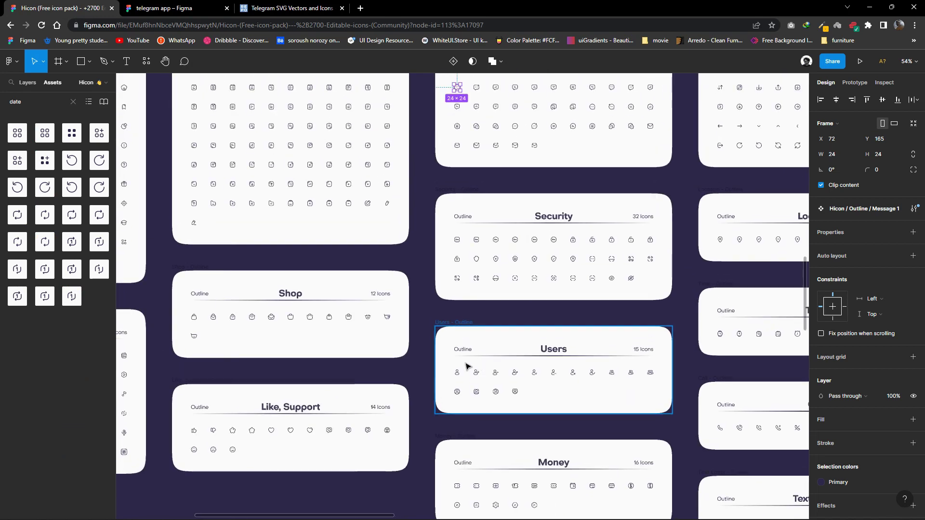
pyautogui.scroll(-3, 301, 305)
pyautogui.scroll(3, 300, 304)
pyautogui.scroll(3, 300, 305)
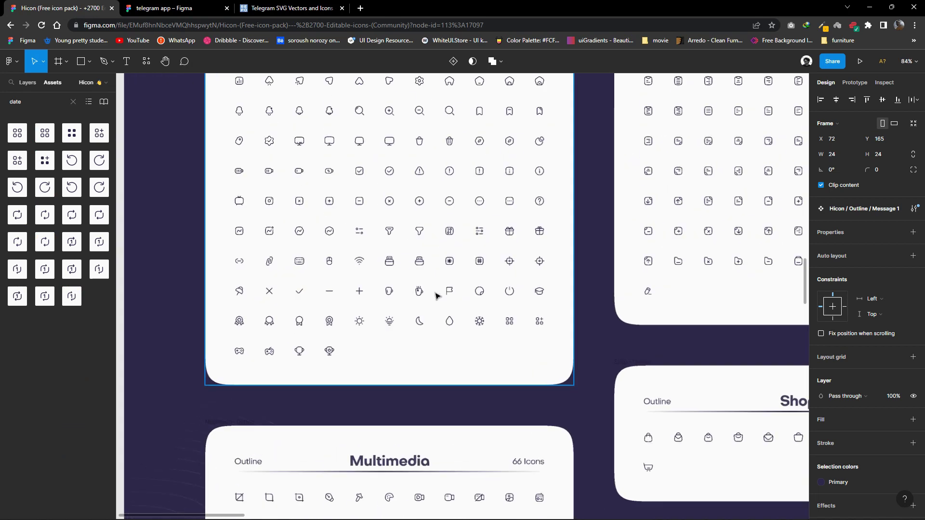
pyautogui.scroll(2, 300, 305)
pyautogui.scroll(1, 384, 324)
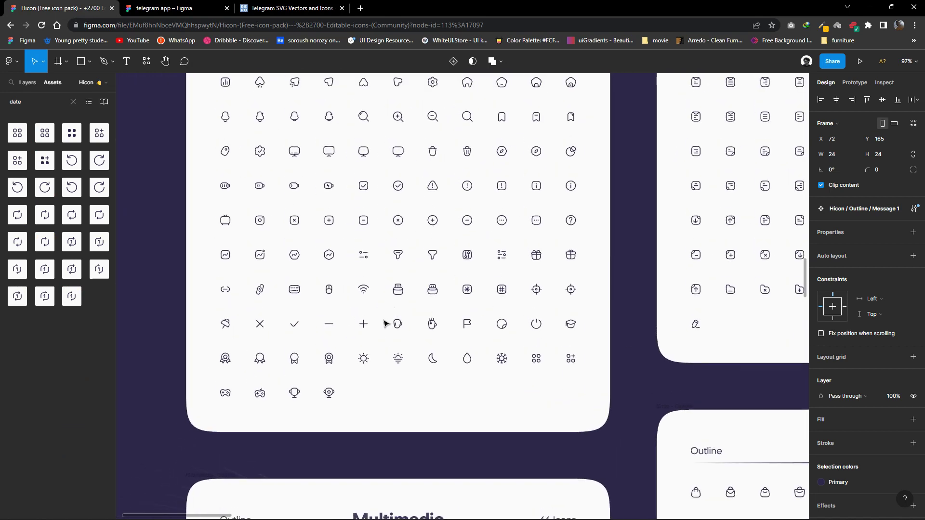
pyautogui.rightClick(392, 150)
pyautogui.click(404, 154)
pyautogui.click(152, 8)
pyautogui.press('Escape')
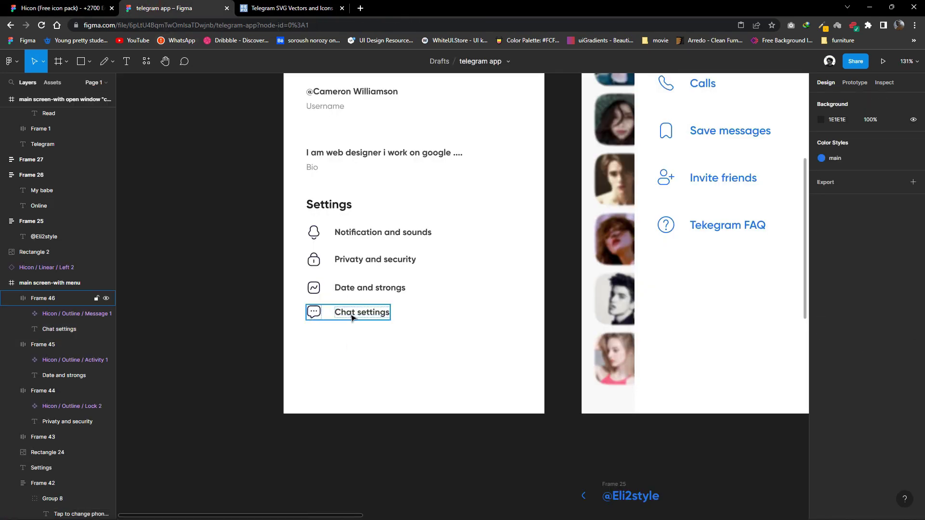
pyautogui.hotkey('ctrl', 'd')
pyautogui.rightClick(450, 347)
# Replace the last row's Message icon with the monitor icon and relabel it Devices.
pyautogui.click(470, 234)
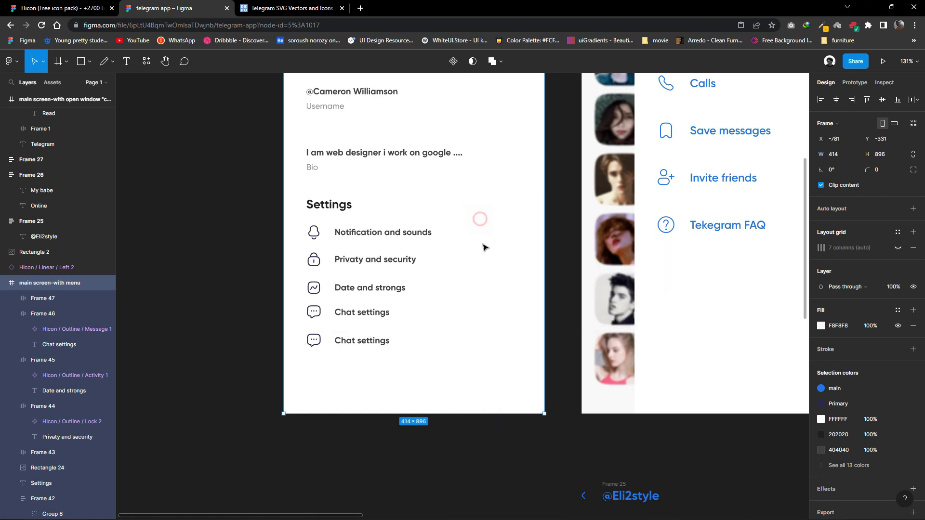
pyautogui.moveTo(490, 256); pyautogui.dragTo(316, 345)
pyautogui.click(316, 347)
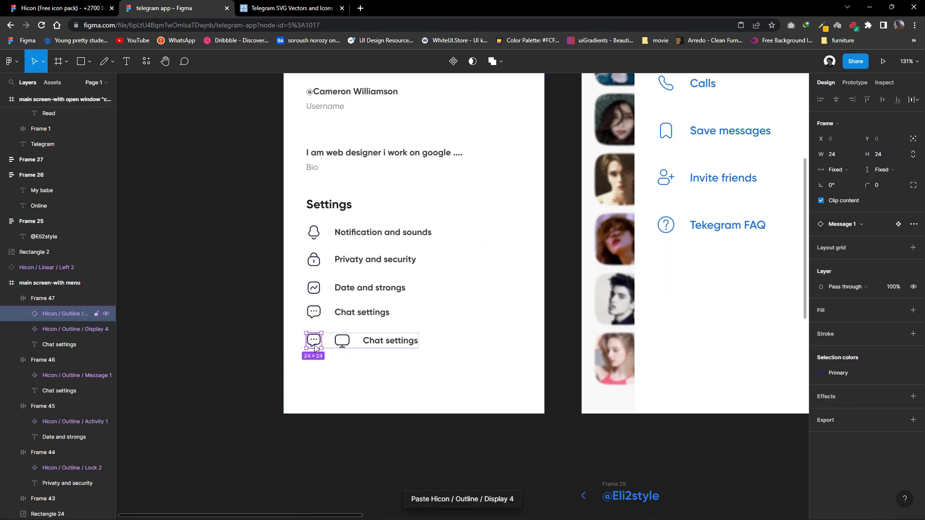
pyautogui.press('Delete')
pyautogui.click(347, 343)
pyautogui.write('Devices')
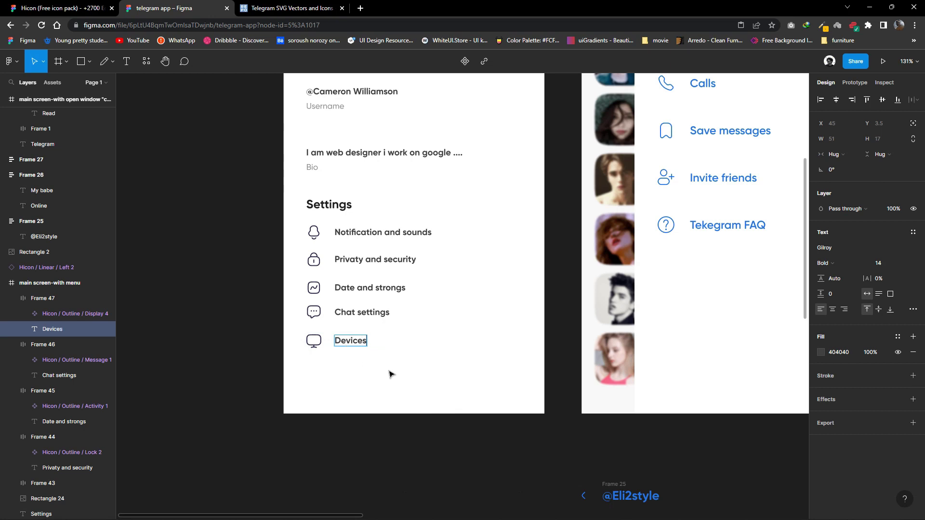
pyautogui.click(400, 375)
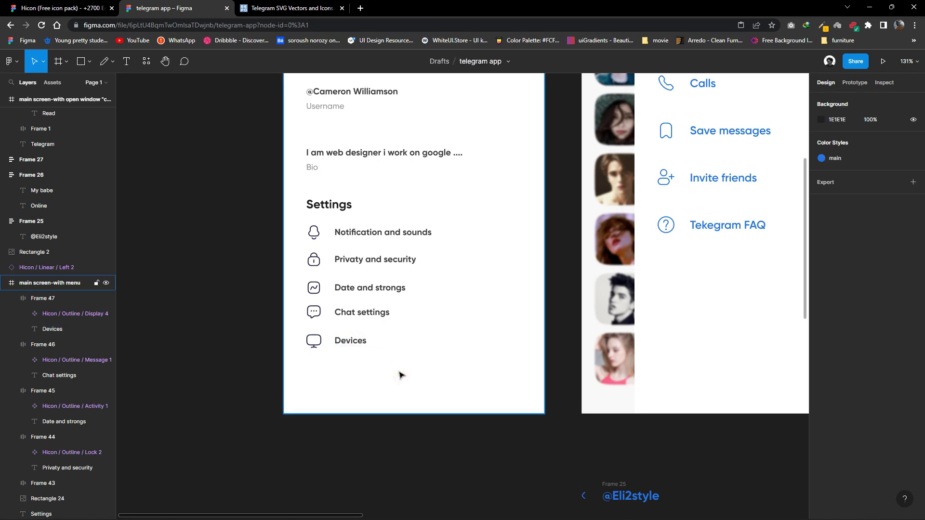
# Wrap all five settings rows in an auto layout with 30 spacing.
pyautogui.scroll(-1, 399, 376)
pyautogui.moveTo(403, 372); pyautogui.dragTo(308, 227)
pyautogui.hotkey('shift', 'a')
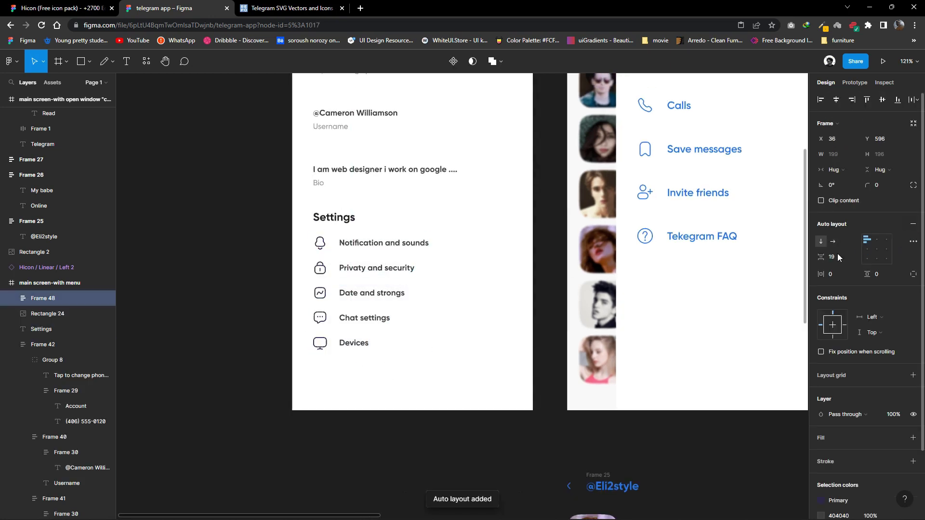
pyautogui.click(837, 257)
pyautogui.press('Up')
pyautogui.press('Up')
pyautogui.press('Up')
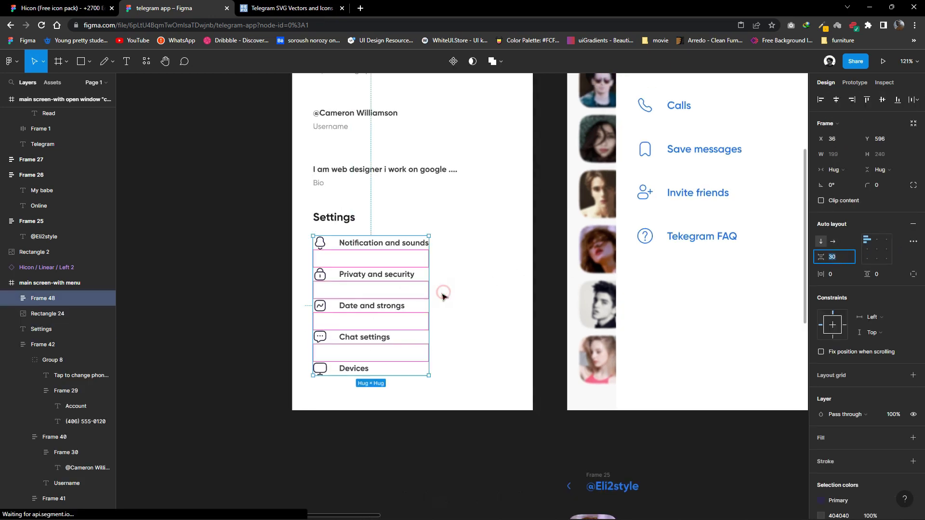
# Reposition the Settings heading above the rows and nudge the account and settings blocks up.
pyautogui.click(443, 295)
pyautogui.moveTo(339, 217); pyautogui.dragTo(344, 228)
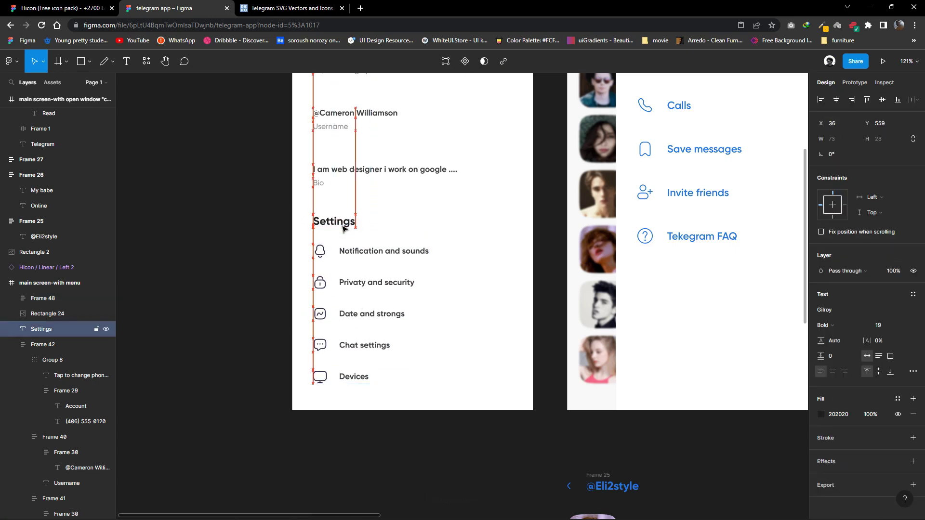
pyautogui.click(443, 252)
pyautogui.scroll(-5, 438, 244)
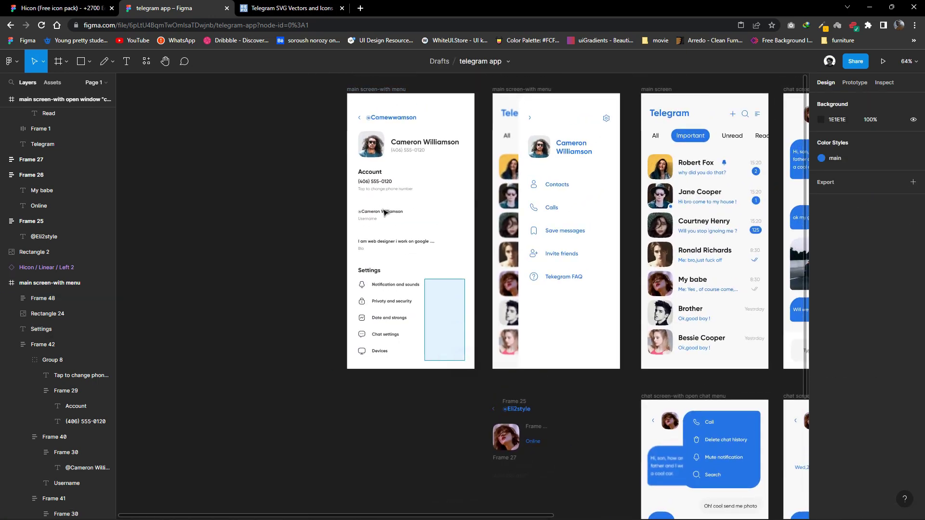
pyautogui.moveTo(383, 212); pyautogui.dragTo(342, 108)
pyautogui.moveTo(470, 247); pyautogui.dragTo(473, 248)
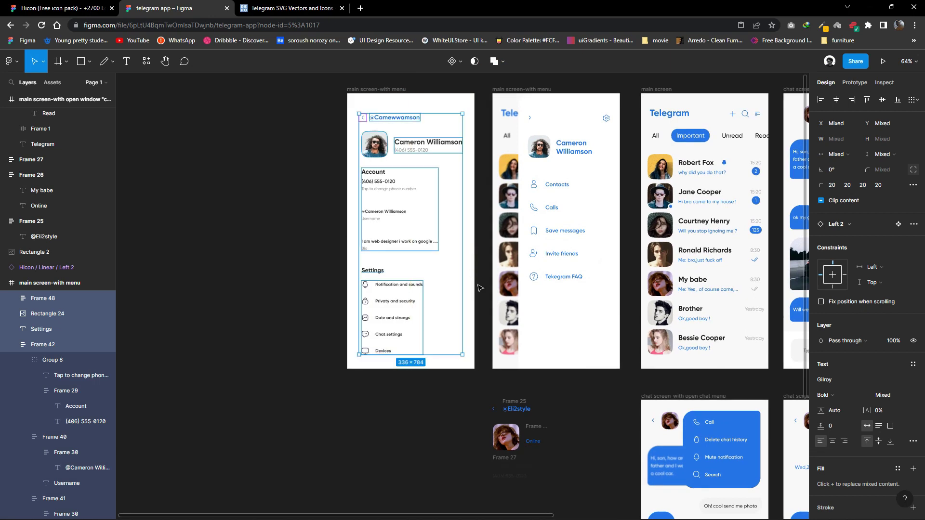
pyautogui.press('Up')
pyautogui.press('Up')
pyautogui.press('Up')
pyautogui.press('Up')
pyautogui.press('Up')
pyautogui.press('Up')
pyautogui.press('Up')
pyautogui.press('Up')
pyautogui.press('Up')
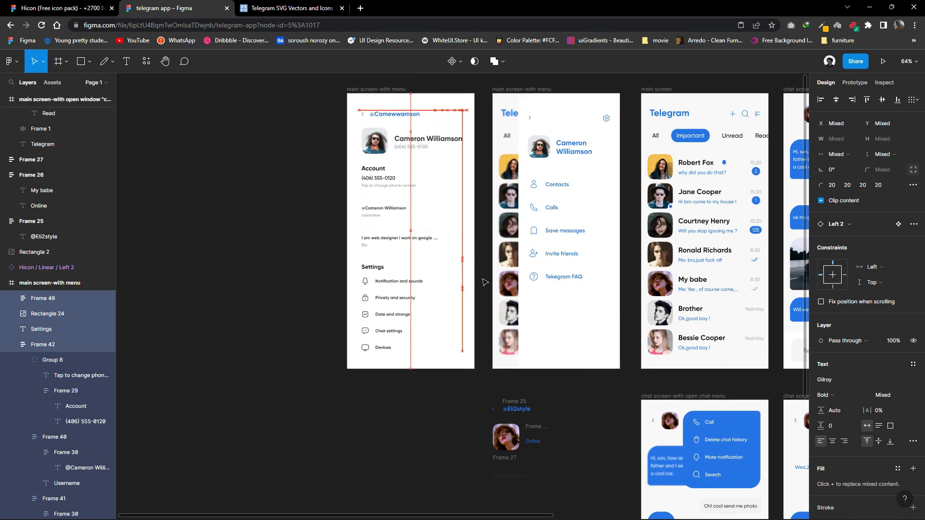
pyautogui.press('Up')
pyautogui.press('Up')
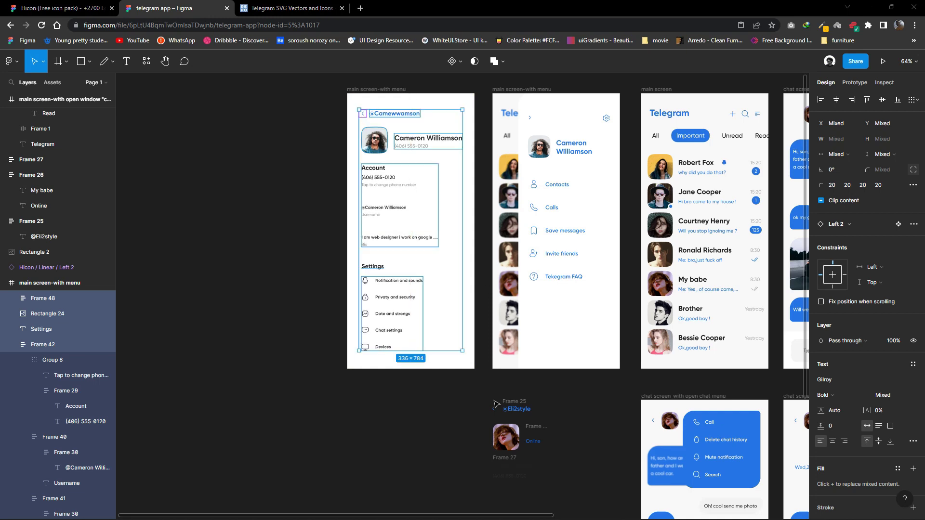
# Select the elements near Frame 25, then clear the selection.
pyautogui.scroll(-3, 530, 366)
pyautogui.click(569, 436)
pyautogui.moveTo(569, 435); pyautogui.dragTo(492, 344)
pyautogui.click(573, 390)
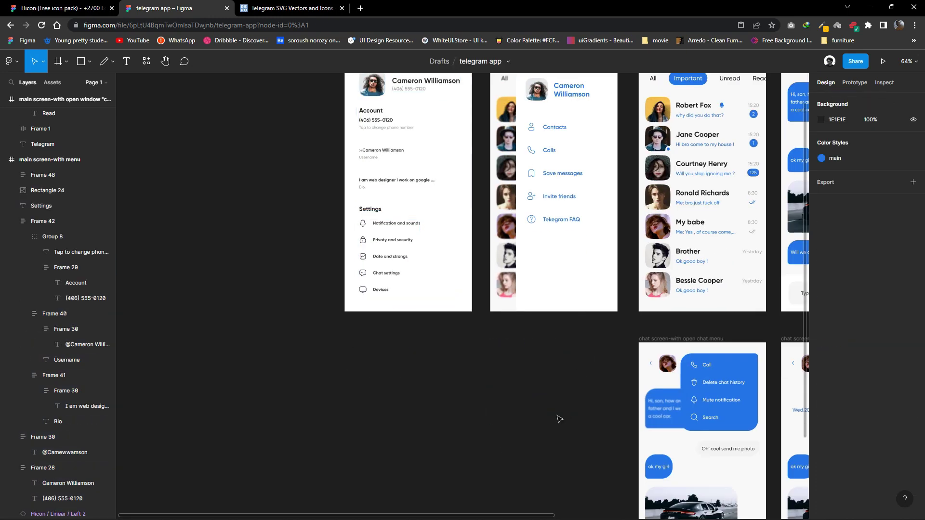
pyautogui.scroll(-5, 557, 419)
pyautogui.scroll(2, 528, 386)
pyautogui.scroll(3, 383, 346)
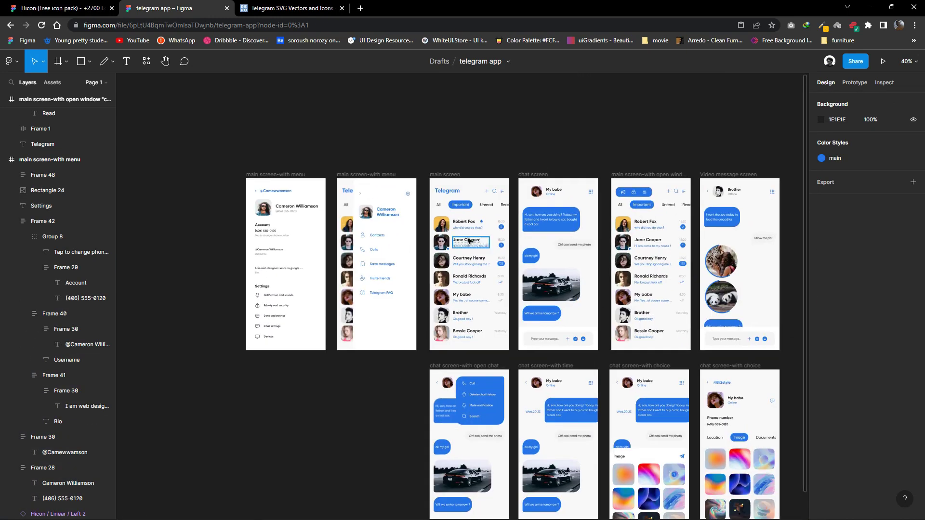
# Duplicate the main screen frame and append 'ing' to its name.
pyautogui.moveTo(474, 241)
pyautogui.mouseDown()
pyautogui.moveTo(155, 187)
pyautogui.moveTo(273, 212)
pyautogui.mouseUp()
pyautogui.scroll(5, 281, 206)
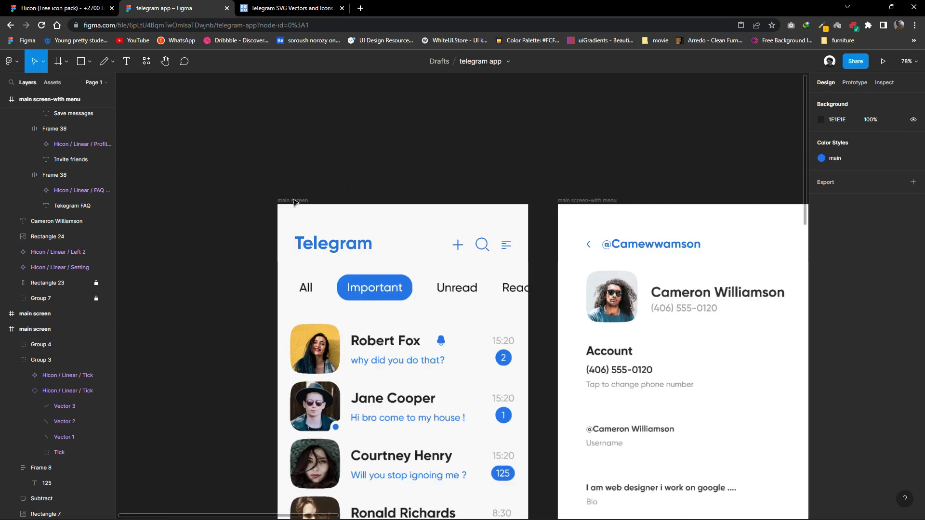
pyautogui.doubleClick(295, 201)
pyautogui.write('-with chat edit')
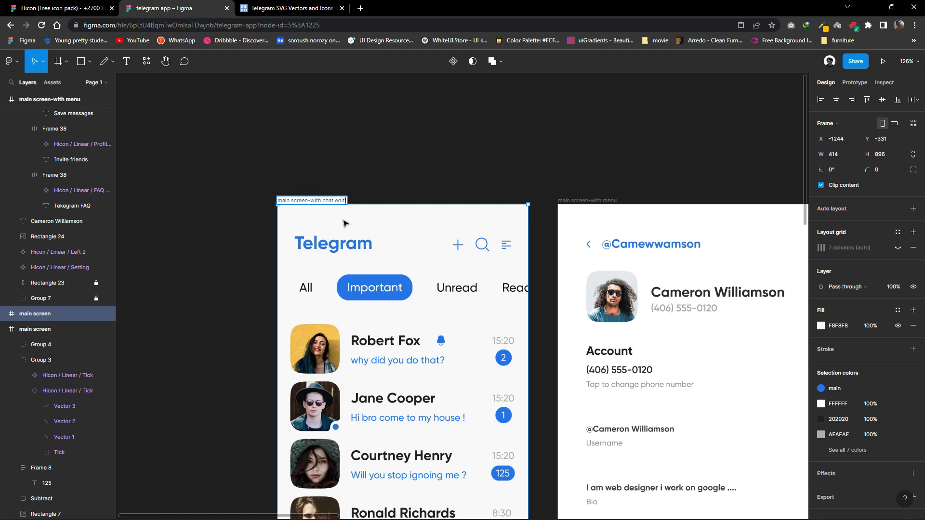
pyautogui.write('ing')
pyautogui.press('Return')
pyautogui.scroll(-3, 376, 270)
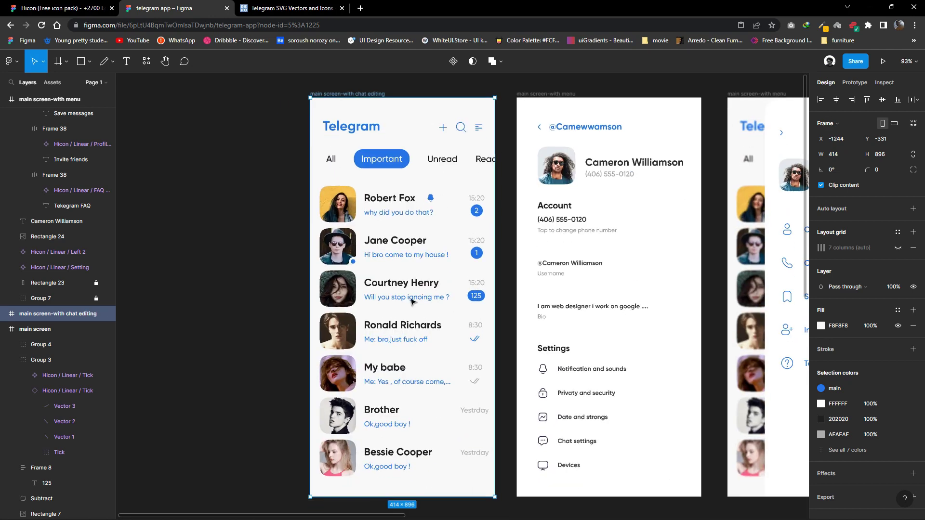
# Group the Courtney Henry avatar with its 125 badge.
pyautogui.click(337, 289)
pyautogui.keyDown('shift'); pyautogui.click(476, 295); pyautogui.keyUp('shift')
pyautogui.rightClick(354, 297)
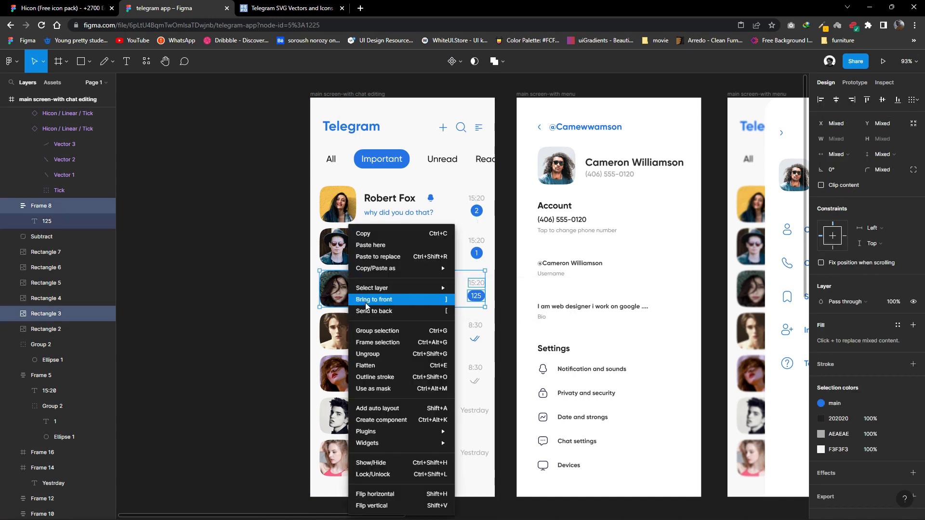
pyautogui.click(377, 331)
# Move the third chat row into the chat-editing screen and slide it left.
pyautogui.moveTo(337, 289); pyautogui.dragTo(284, 289)
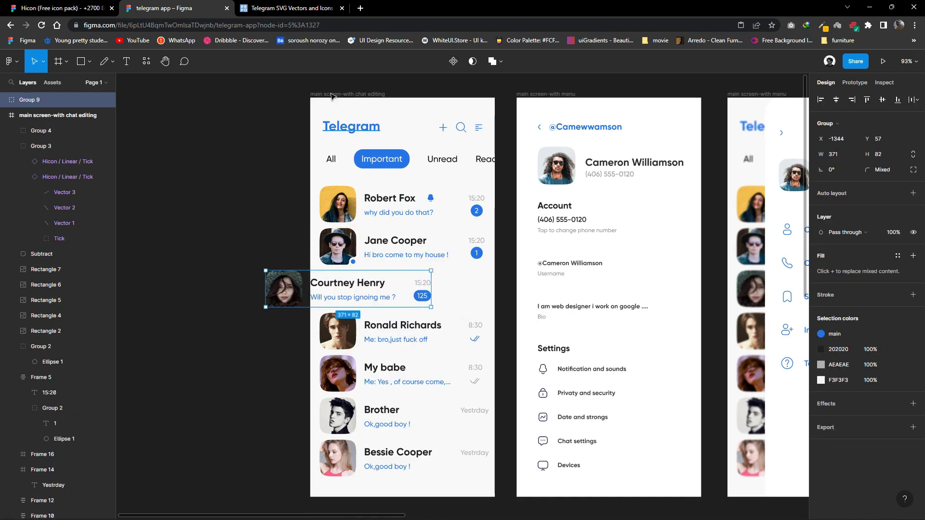
pyautogui.click(100, 110)
pyautogui.moveTo(100, 100); pyautogui.dragTo(58, 121)
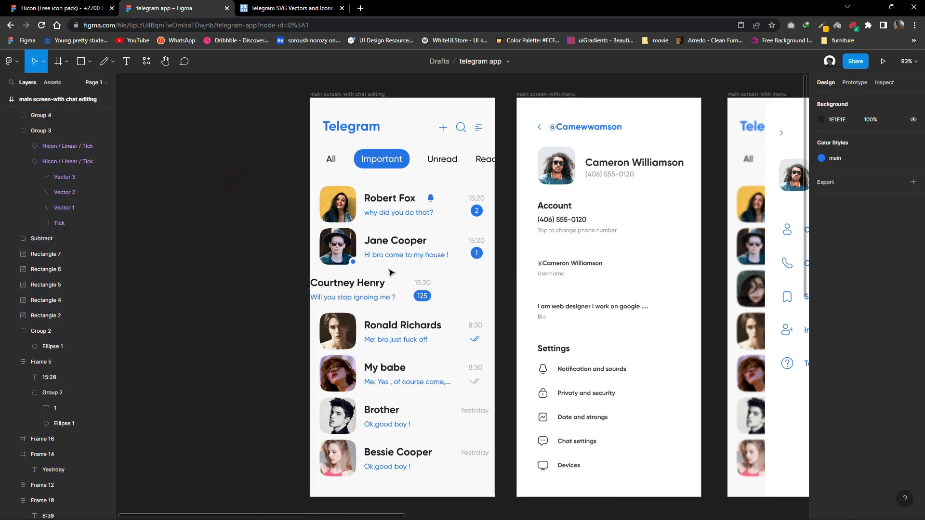
pyautogui.click(339, 286)
pyautogui.moveTo(338, 287); pyautogui.dragTo(329, 293)
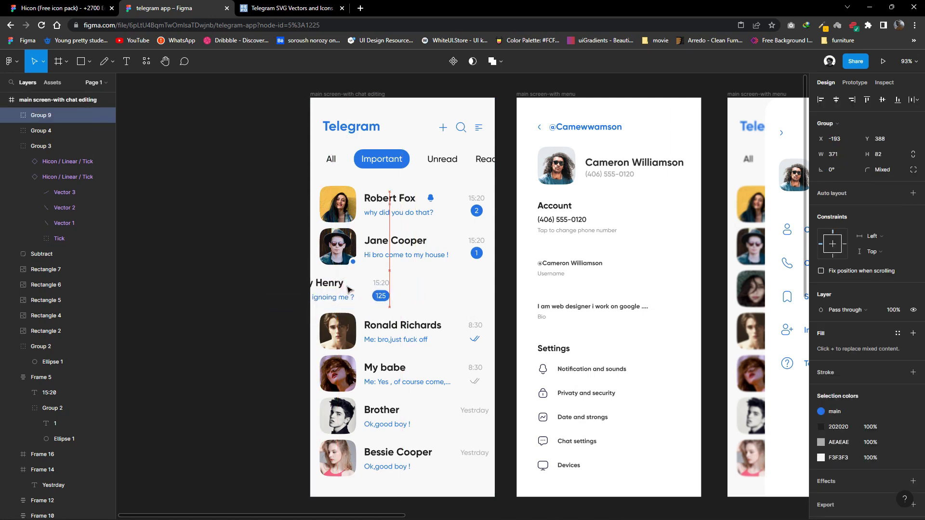
pyautogui.click(427, 288)
# Draw a rectangle over the row's right side filled with the blue main style.
pyautogui.hscroll(3, 427, 288)
pyautogui.click(90, 61)
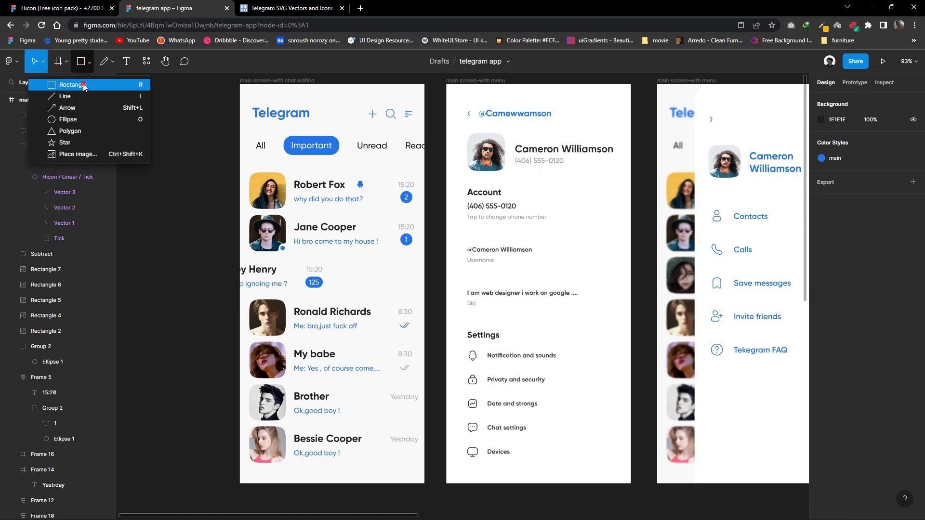
pyautogui.click(53, 82)
pyautogui.moveTo(324, 263); pyautogui.dragTo(427, 294)
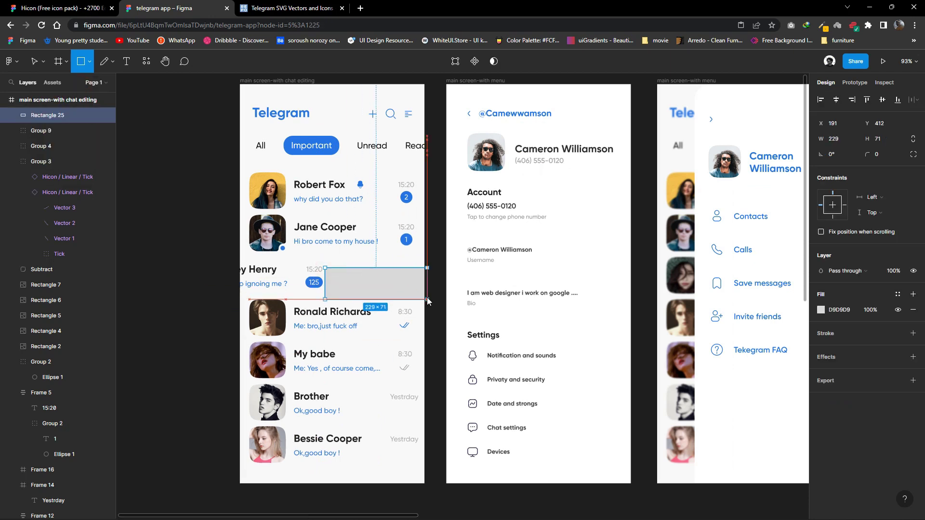
pyautogui.click(897, 293)
pyautogui.click(560, 302)
pyautogui.moveTo(351, 295); pyautogui.dragTo(349, 290)
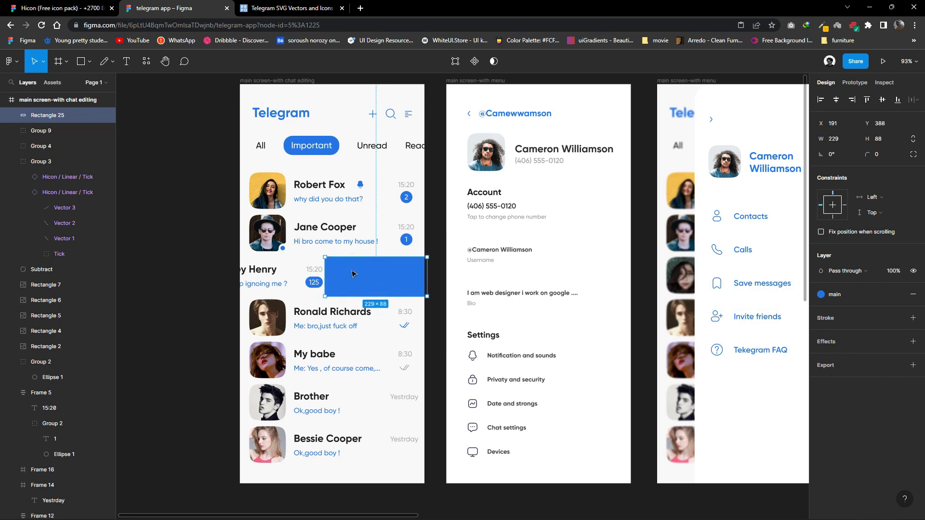
# Trim the blue rectangle to 229×79 over the Henry row and reopen the Hicon pack.
pyautogui.moveTo(428, 298); pyautogui.dragTo(159, 258)
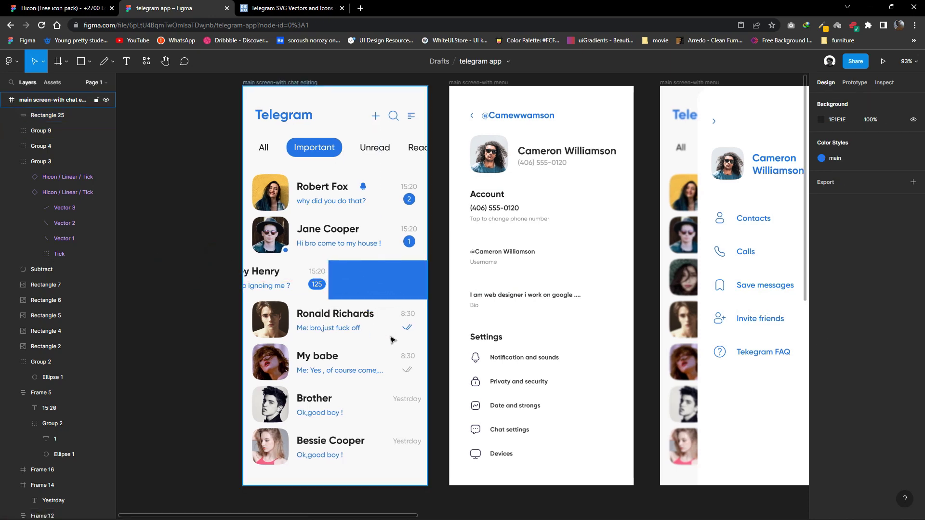
pyautogui.scroll(2, 391, 341)
pyautogui.click(357, 270)
pyautogui.moveTo(336, 292); pyautogui.dragTo(336, 288)
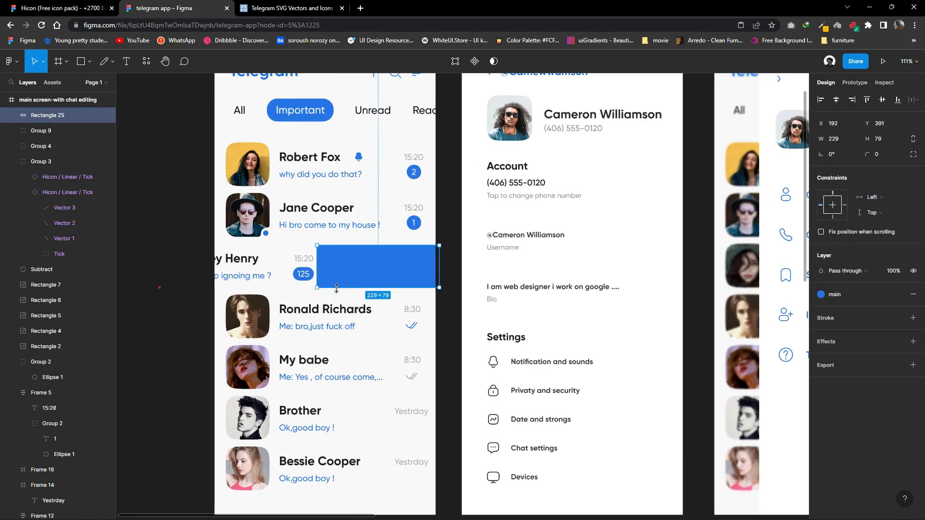
pyautogui.click(451, 305)
pyautogui.click(389, 273)
pyautogui.click(450, 305)
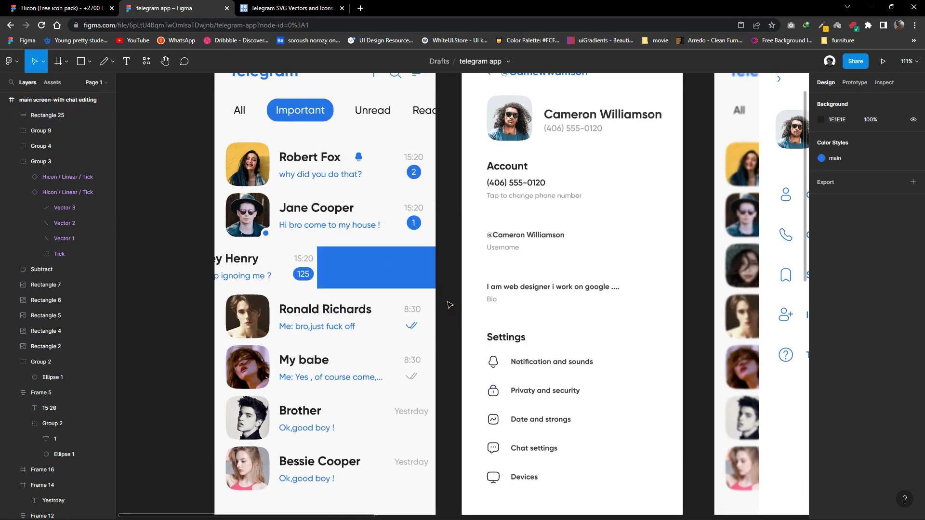
pyautogui.scroll(-3, 450, 305)
pyautogui.scroll(2, 419, 253)
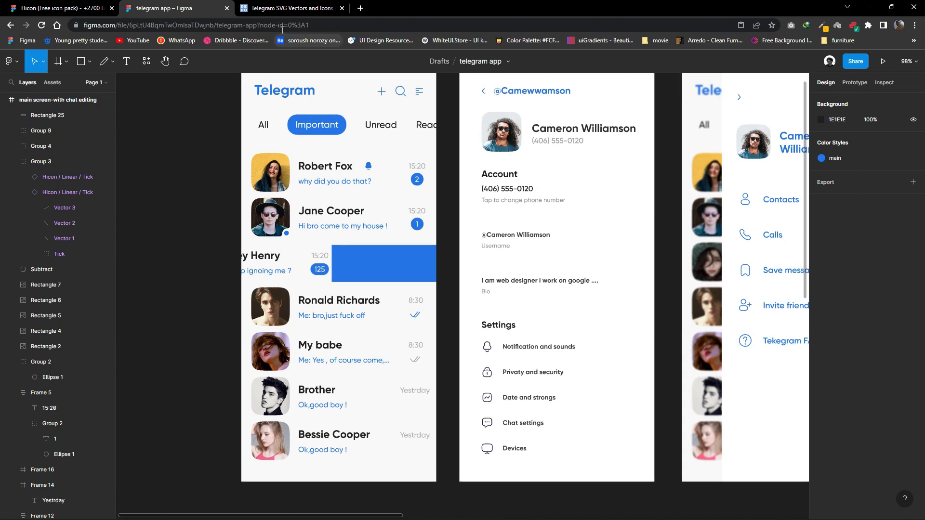
pyautogui.click(60, 9)
pyautogui.scroll(3, 486, 265)
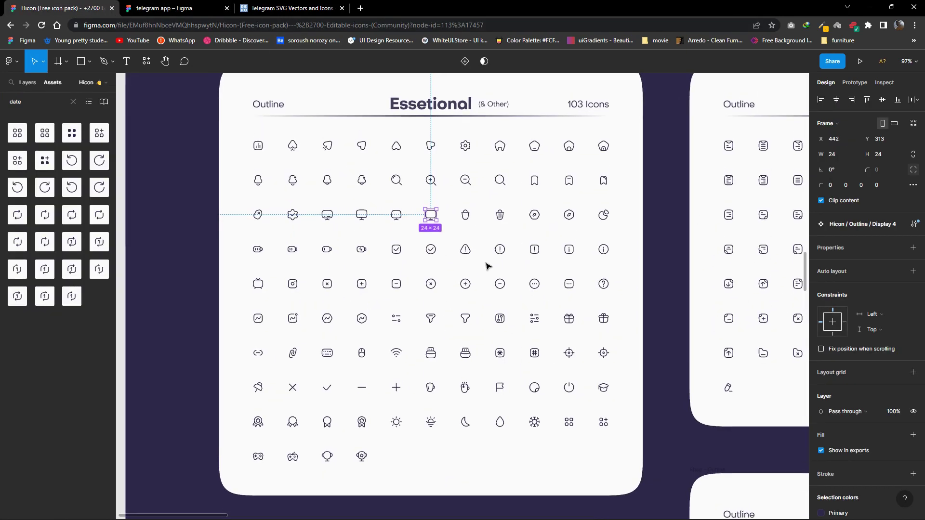
# Bring Hicon's Delete and Bookmark icons into the telegram file side by side.
pyautogui.click(466, 215)
pyautogui.hotkey('ctrl', 'Tab')
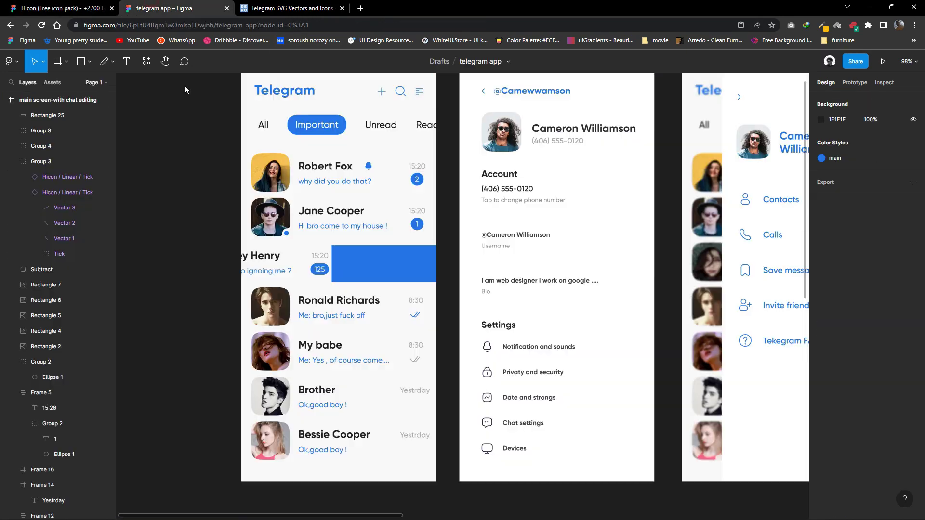
pyautogui.hotkey('ctrl', 'v')
pyautogui.hotkey('ctrl', 'shift', 'Tab')
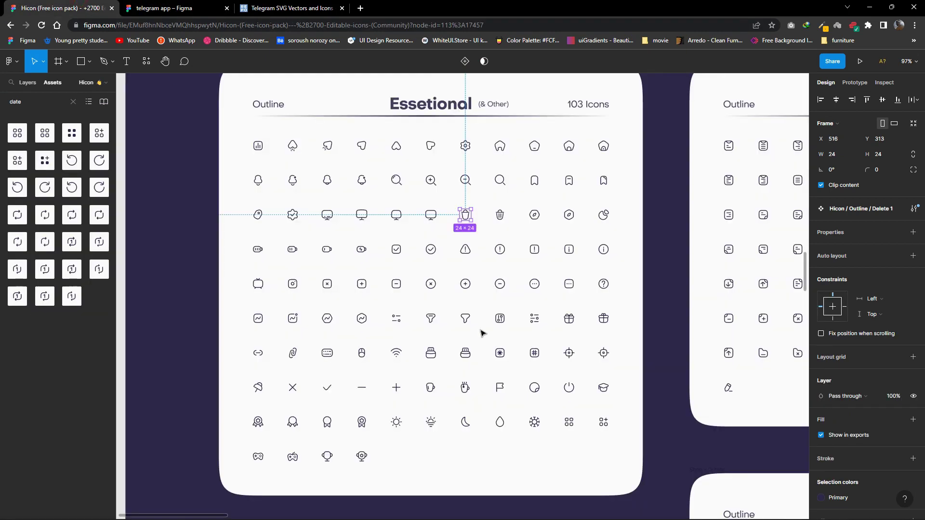
pyautogui.click(534, 180)
pyautogui.rightClick(522, 177)
pyautogui.click(535, 183)
pyautogui.click(169, 8)
pyautogui.rightClick(188, 206)
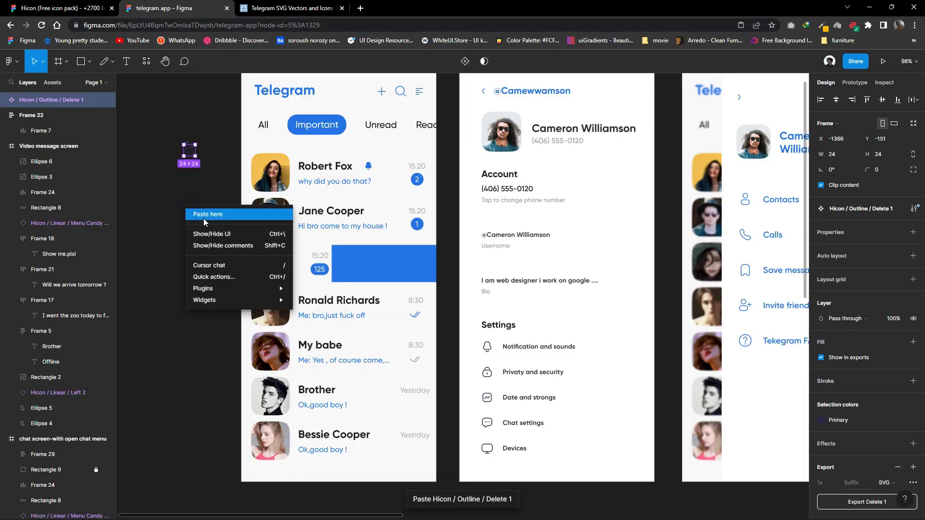
pyautogui.click(205, 212)
pyautogui.moveTo(205, 211); pyautogui.dragTo(216, 155)
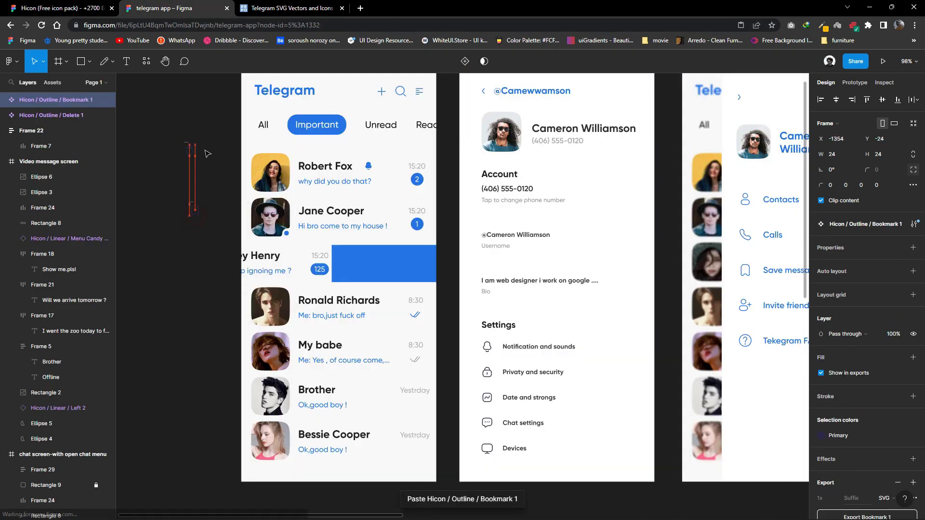
# Add a copy of the double tick and combine all three icons into an auto-layout row.
pyautogui.click(414, 315)
pyautogui.moveTo(414, 316); pyautogui.dragTo(166, 150)
pyautogui.press('Escape')
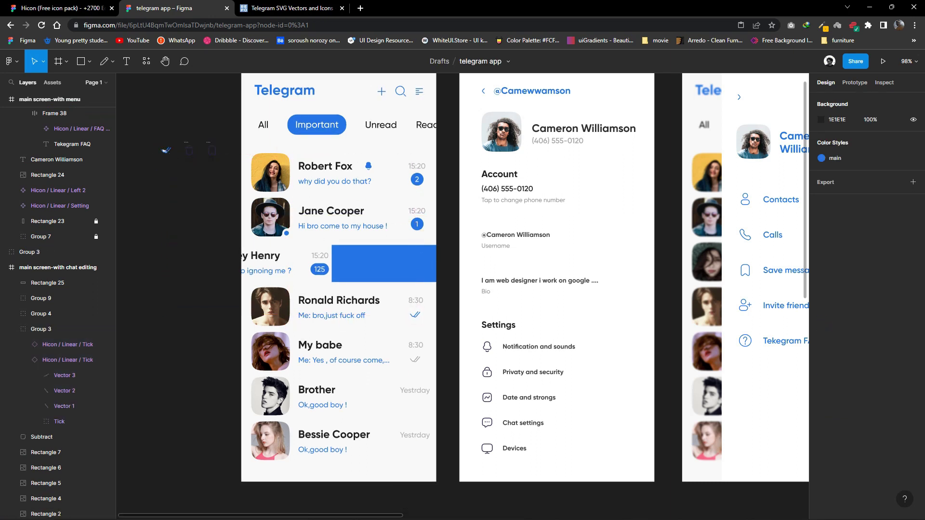
pyautogui.moveTo(232, 172); pyautogui.dragTo(153, 138)
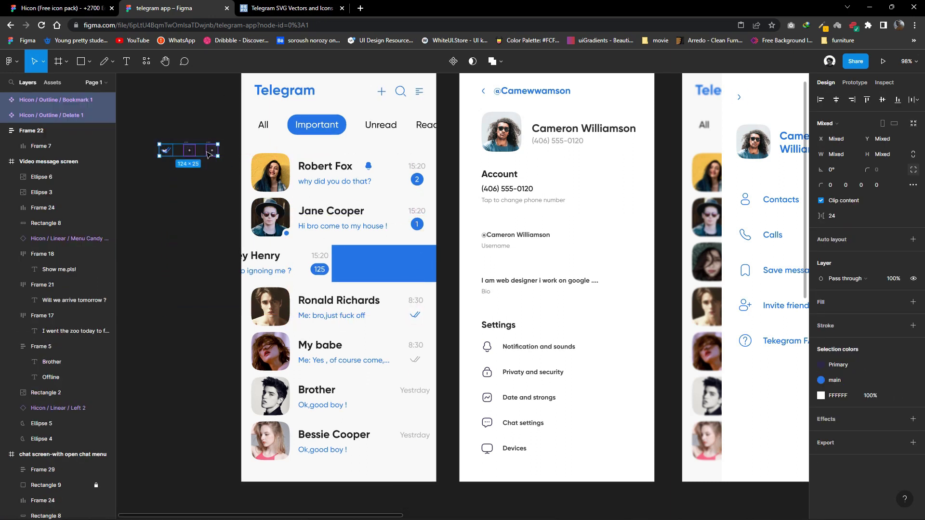
pyautogui.rightClick(205, 156)
pyautogui.click(224, 239)
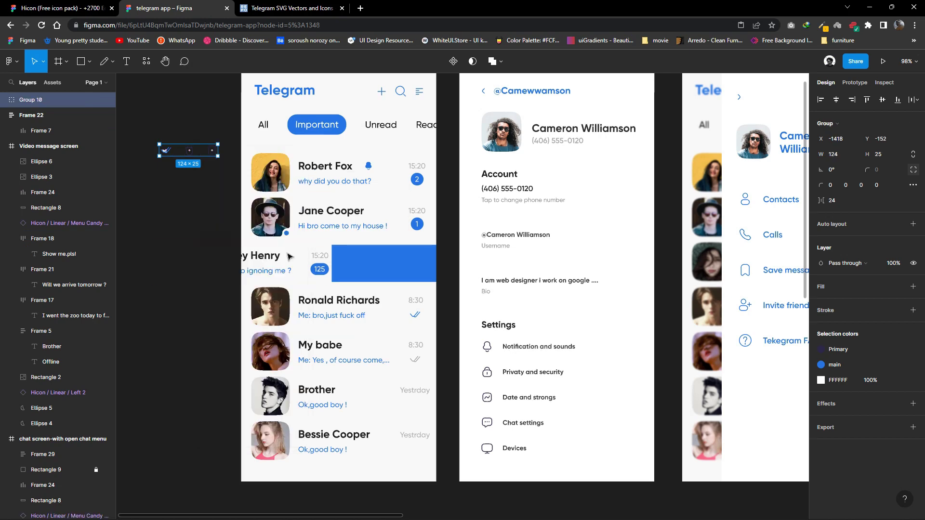
pyautogui.click(913, 234)
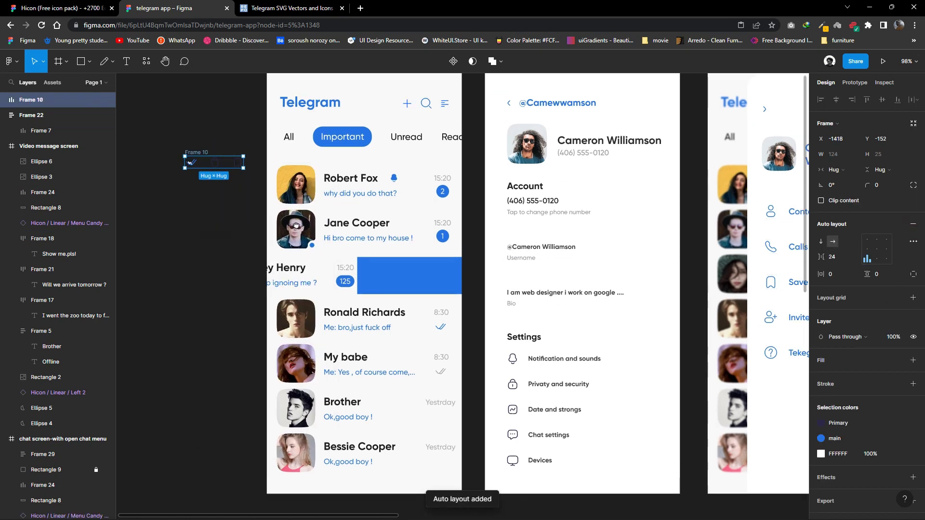
pyautogui.scroll(5, 384, 237)
# Move the bookmark icon to the first slot and make the row's icon colour white.
pyautogui.click(384, 237)
pyautogui.moveTo(384, 237); pyautogui.dragTo(301, 234)
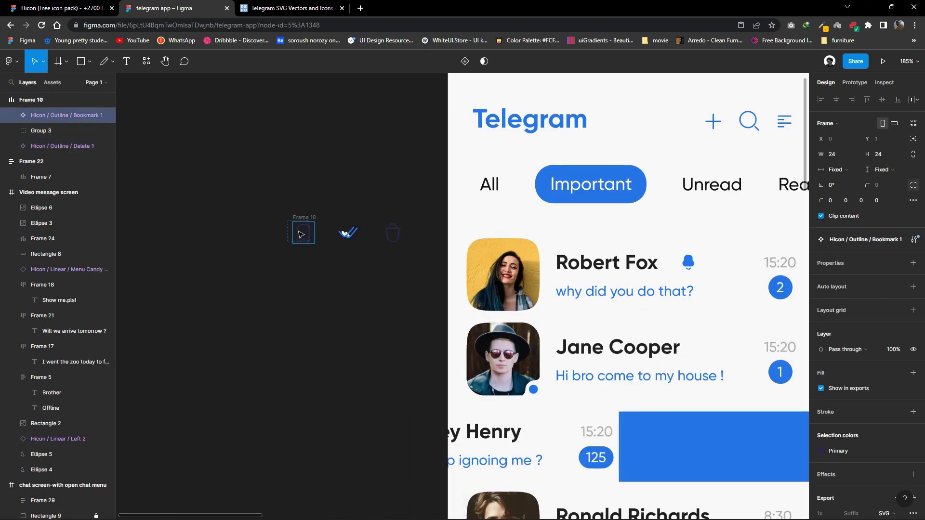
pyautogui.press('Escape')
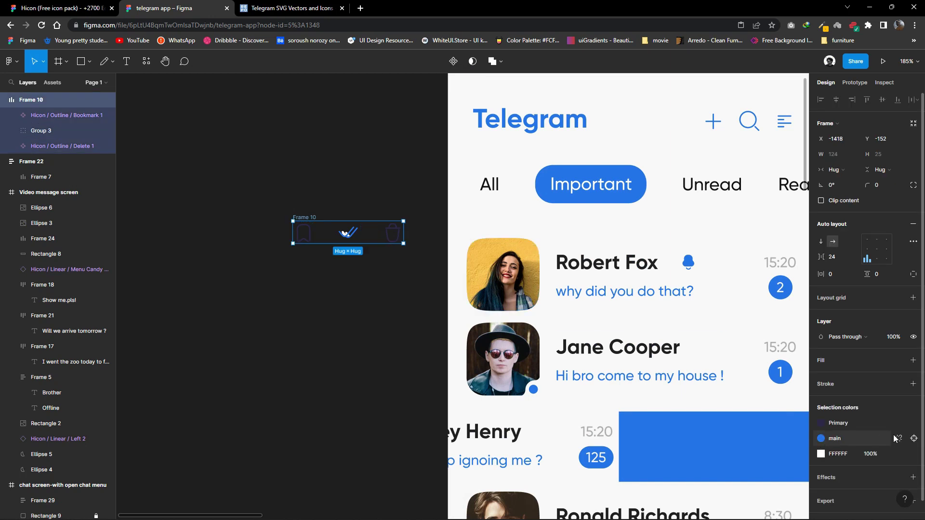
pyautogui.click(820, 453)
pyautogui.moveTo(753, 366); pyautogui.dragTo(640, 276)
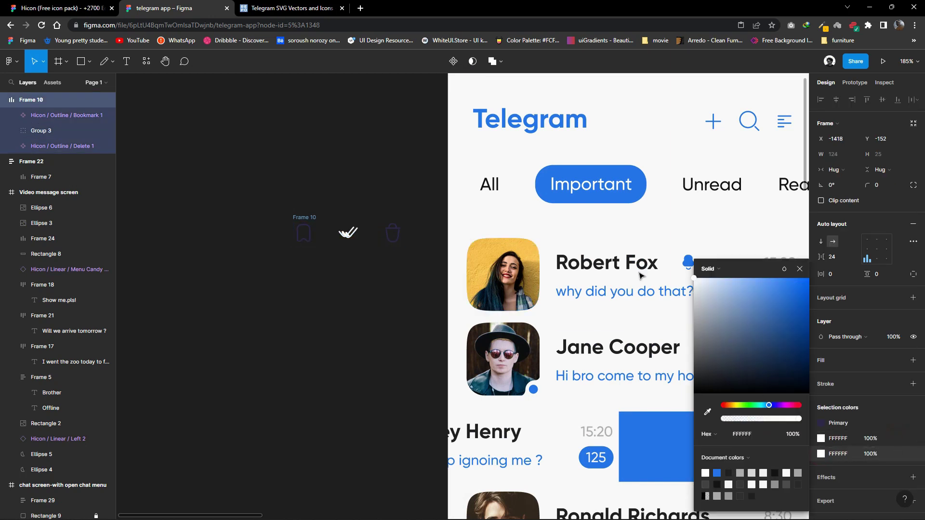
# Set the bookmark and delete icons' colour to white FFFFFF.
pyautogui.click(310, 234)
pyautogui.click(818, 451)
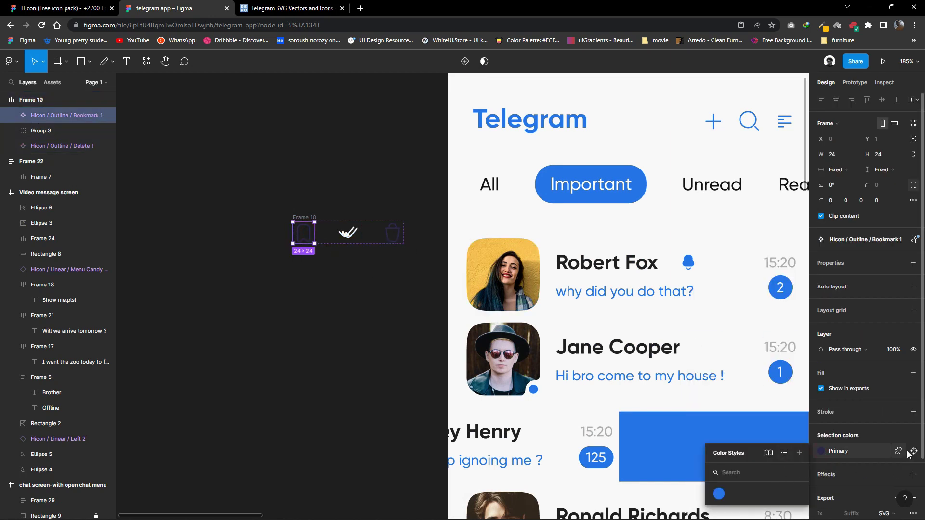
pyautogui.click(821, 451)
pyautogui.click(749, 393)
pyautogui.press('Escape')
pyautogui.press('Tab')
pyautogui.press('Tab')
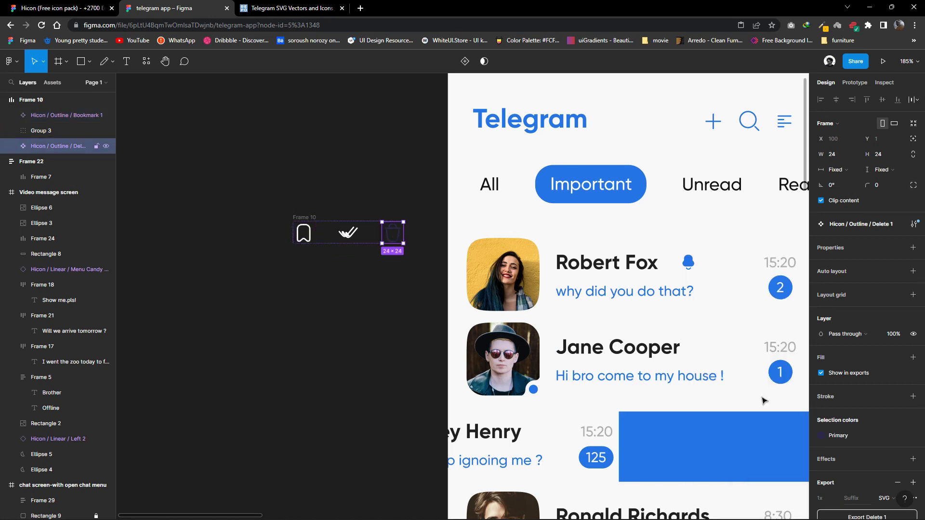
pyautogui.click(820, 436)
pyautogui.moveTo(767, 390); pyautogui.dragTo(693, 272)
pyautogui.press('Escape')
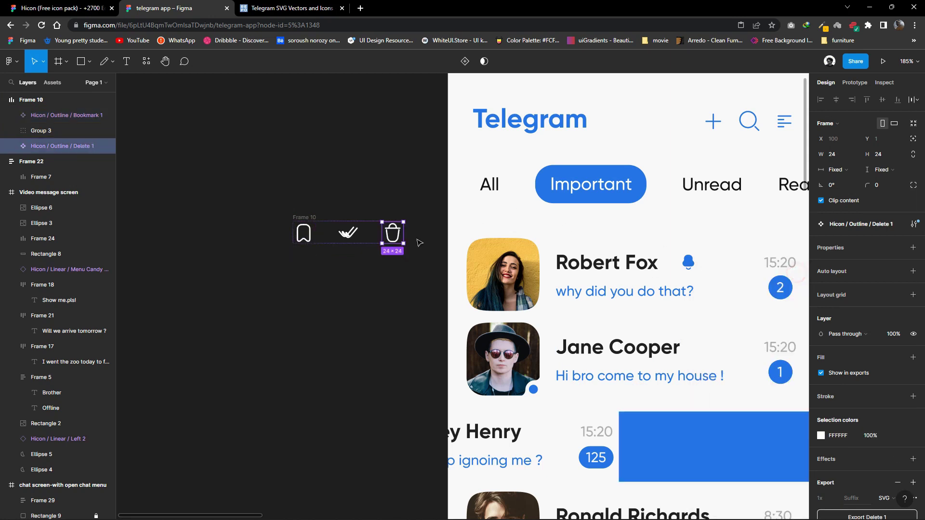
pyautogui.click(419, 243)
# Apply the blue main stroke style to the double tick's overlapping vector segments.
pyautogui.keyDown('ctrl'); pyautogui.click(344, 233); pyautogui.keyUp('ctrl')
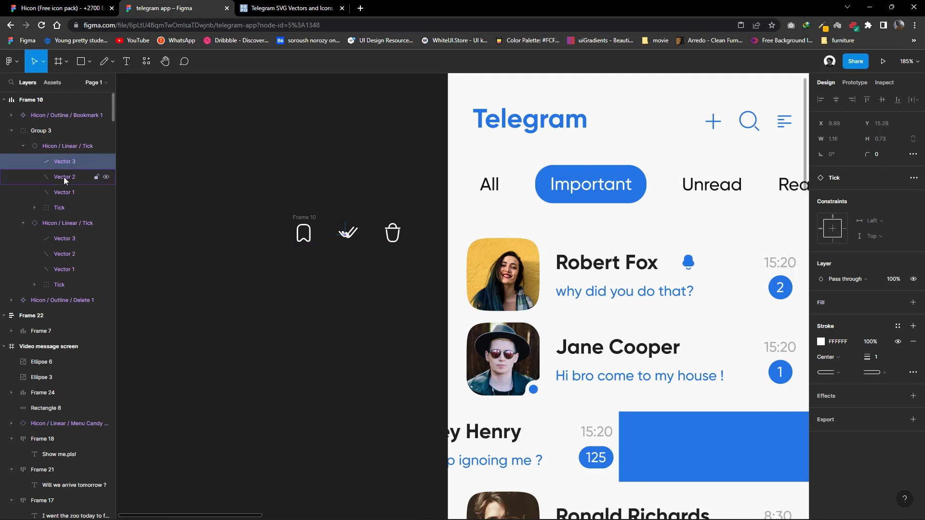
pyautogui.click(57, 193)
pyautogui.scroll(5, 339, 229)
pyautogui.scroll(5, 340, 229)
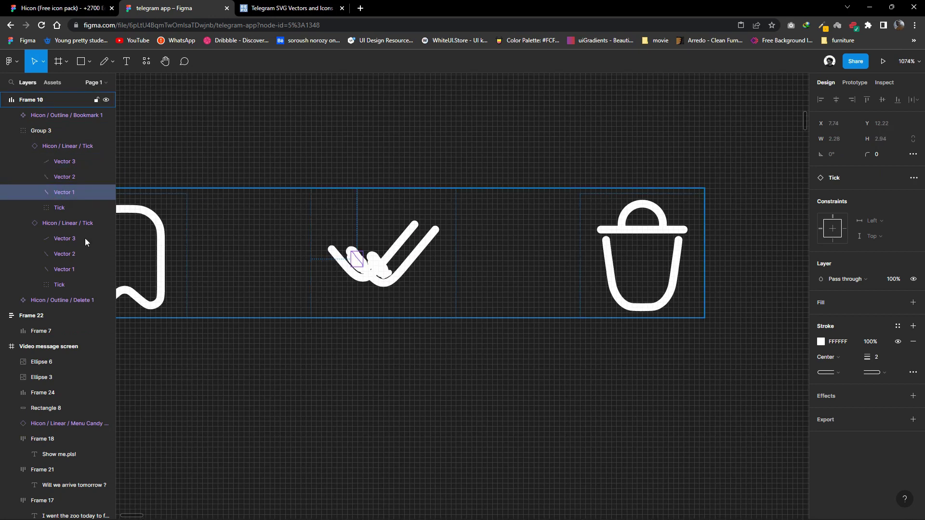
pyautogui.keyDown('shift'); pyautogui.click(68, 161); pyautogui.keyUp('shift')
pyautogui.keyDown('shift'); pyautogui.click(60, 239); pyautogui.keyUp('shift')
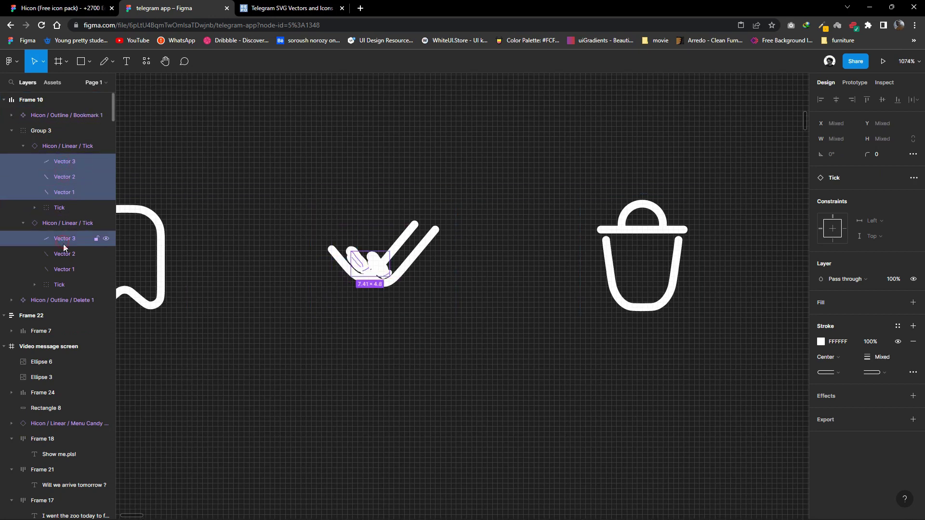
pyautogui.keyDown('shift'); pyautogui.click(63, 269); pyautogui.keyUp('shift')
pyautogui.click(898, 326)
pyautogui.click(829, 388)
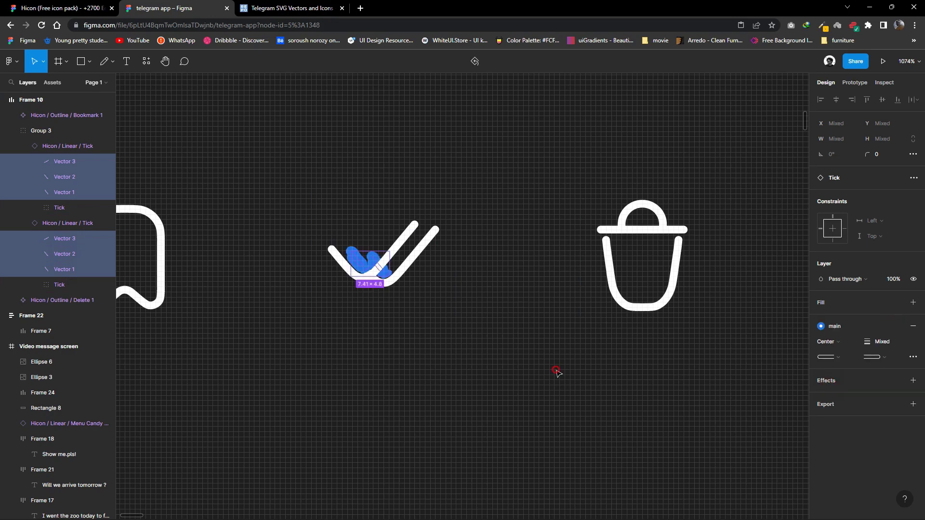
pyautogui.click(613, 374)
pyautogui.scroll(-5, 603, 385)
# Place the icon row on the blue panel, narrow the panel to 185×79, and shift the chat row right.
pyautogui.click(446, 302)
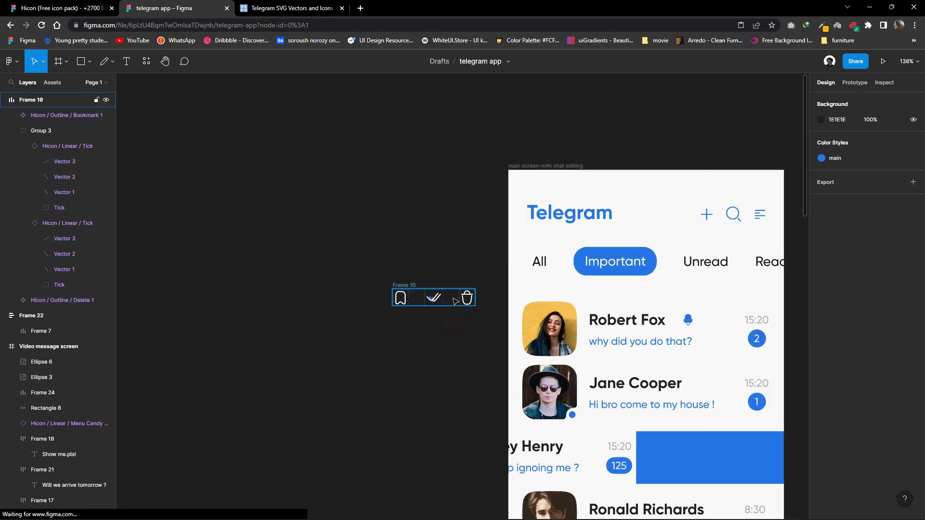
pyautogui.moveTo(445, 303)
pyautogui.mouseDown()
pyautogui.moveTo(715, 460)
pyautogui.moveTo(577, 328)
pyautogui.moveTo(610, 326)
pyautogui.mouseUp()
pyautogui.scroll(3, 577, 328)
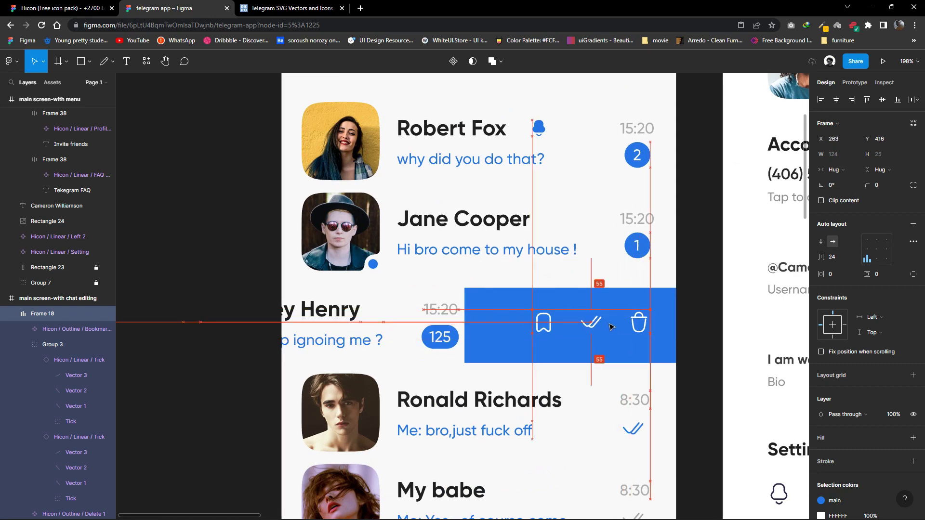
pyautogui.click(574, 346)
pyautogui.moveTo(465, 326); pyautogui.dragTo(502, 327)
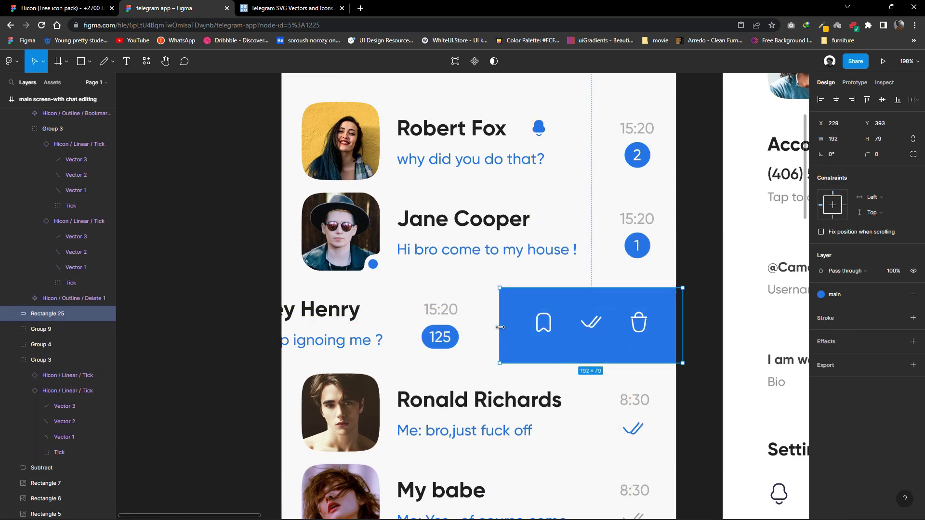
pyautogui.moveTo(424, 330); pyautogui.dragTo(458, 332)
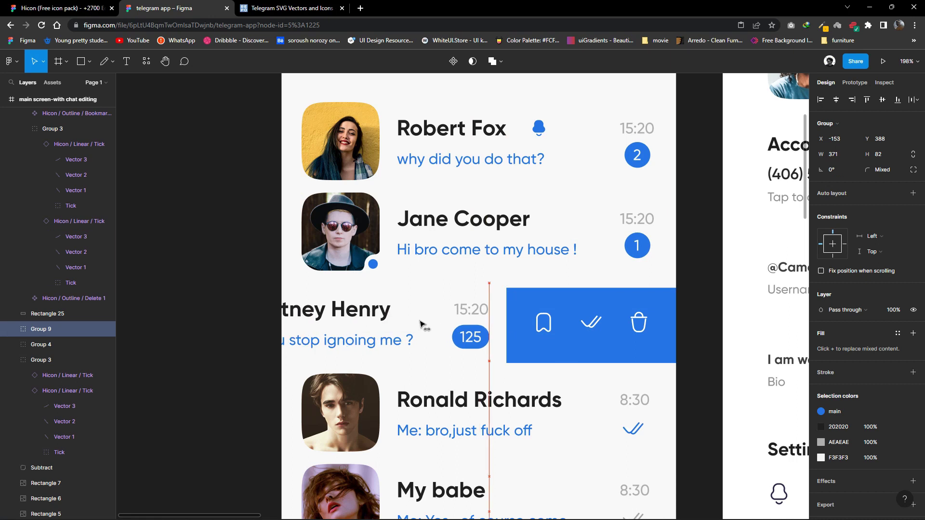
pyautogui.click(513, 354)
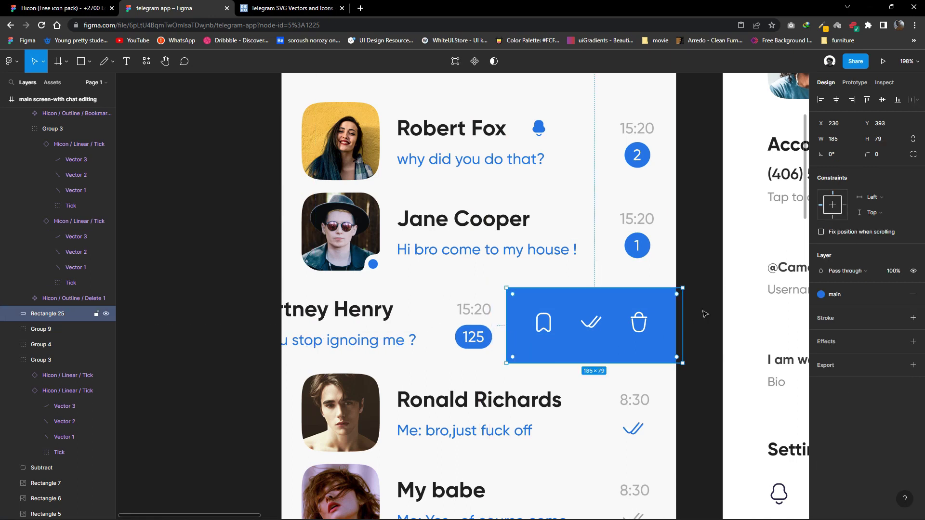
pyautogui.click(909, 159)
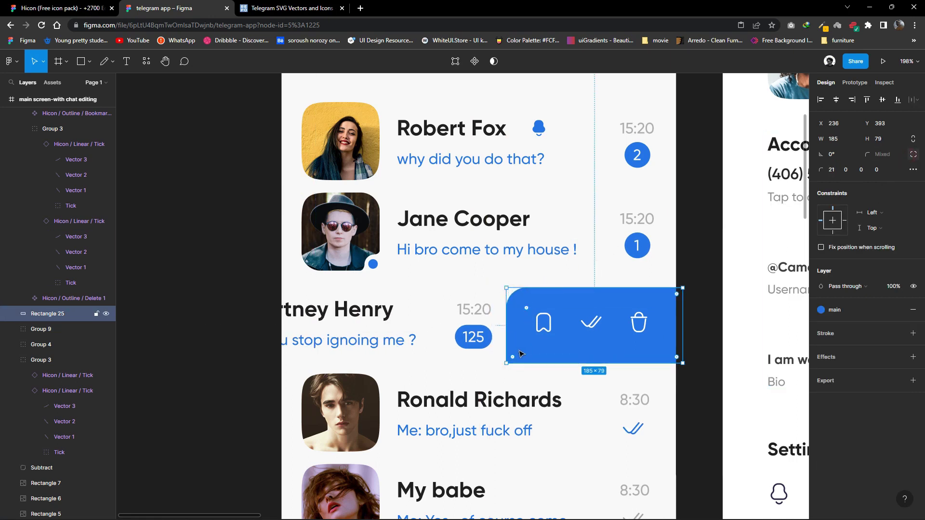
pyautogui.hotkey('ctrl', 'z')
# Wrap the bookmark, read and delete icons in an auto-layout frame centred on the panel.
pyautogui.scroll(-5, 539, 351)
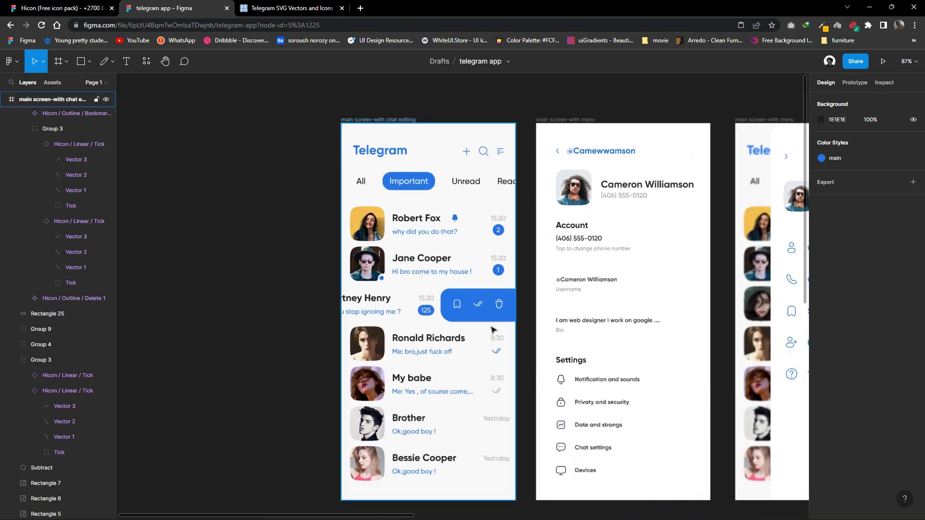
pyautogui.click(529, 338)
pyautogui.hscroll(1, 505, 367)
pyautogui.scroll(3, 435, 324)
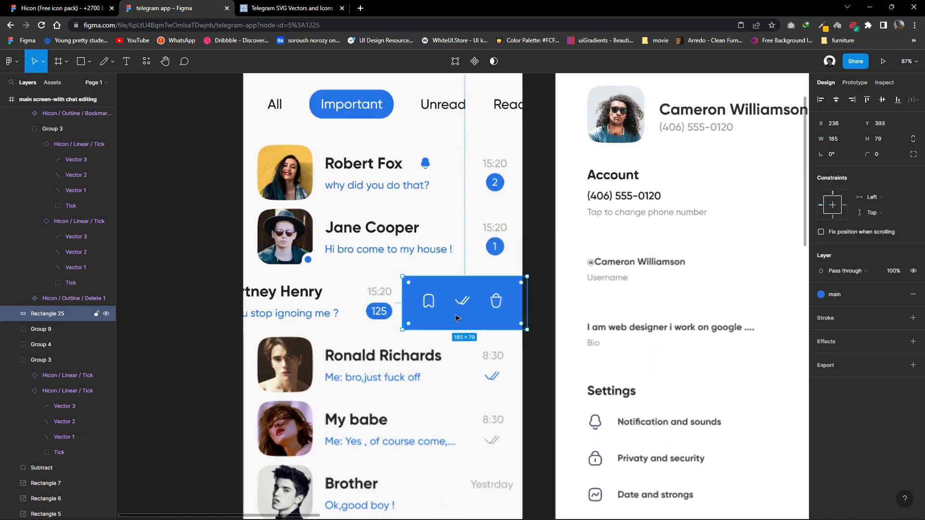
pyautogui.hotkey('shift', 'a')
pyautogui.press('Down')
pyautogui.press('Down')
pyautogui.press('Down')
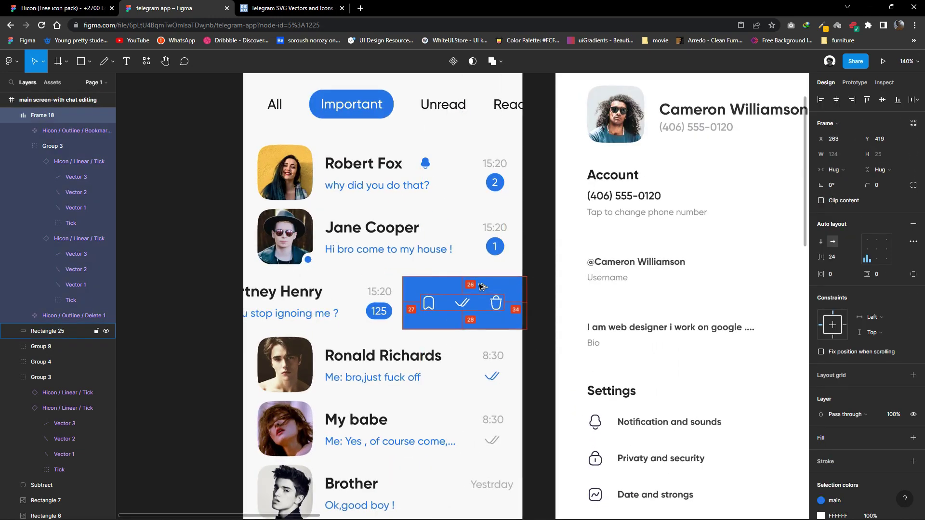
pyautogui.press('Right')
pyautogui.press('Right')
pyautogui.press('Right')
pyautogui.press('Right')
pyautogui.press('Right')
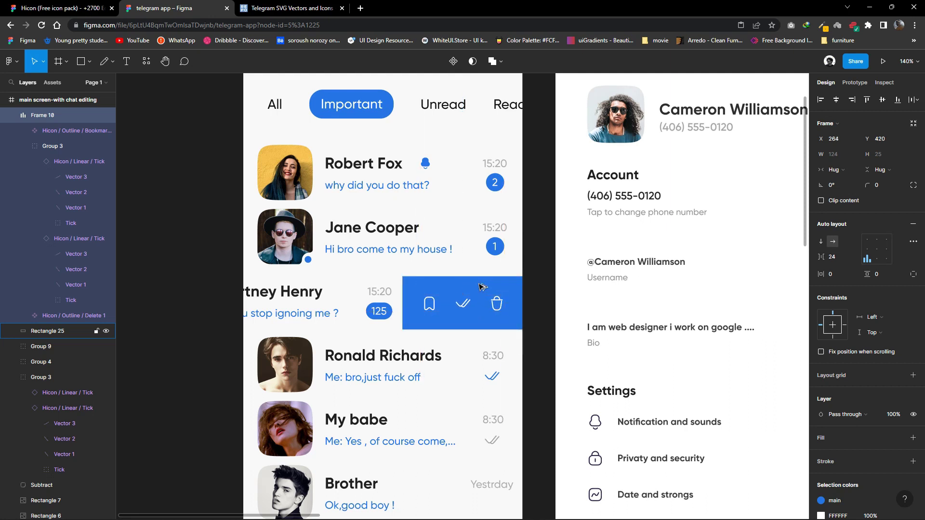
pyautogui.press('Left')
pyautogui.click(547, 279)
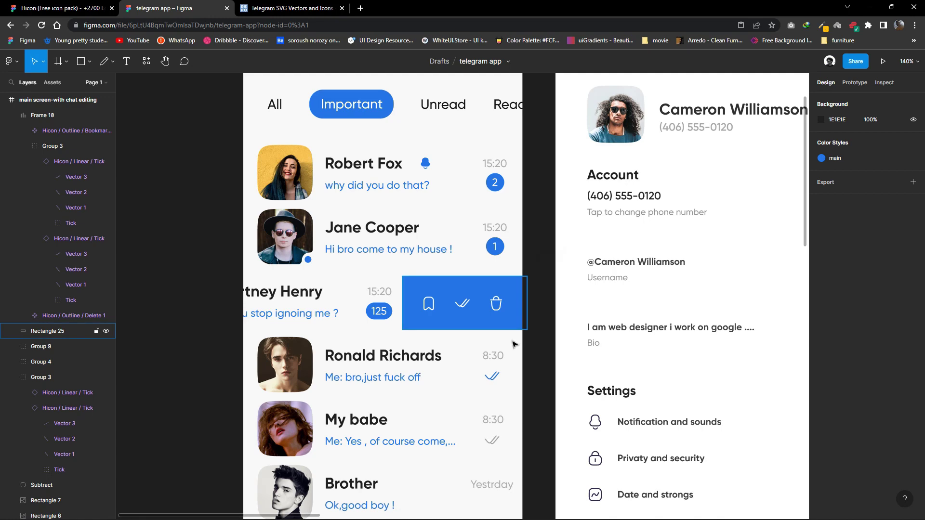
# Duplicate the 'main screen' frame into the lower row of screens.
pyautogui.keyDown('ctrl'); pyautogui.scroll(-3, 514, 344); pyautogui.keyUp('ctrl')
pyautogui.keyDown('ctrl'); pyautogui.scroll(-3, 530, 328); pyautogui.keyUp('ctrl')
pyautogui.keyDown('ctrl'); pyautogui.scroll(-3, 544, 313); pyautogui.keyUp('ctrl')
pyautogui.keyDown('ctrl'); pyautogui.scroll(-2, 556, 299); pyautogui.keyUp('ctrl')
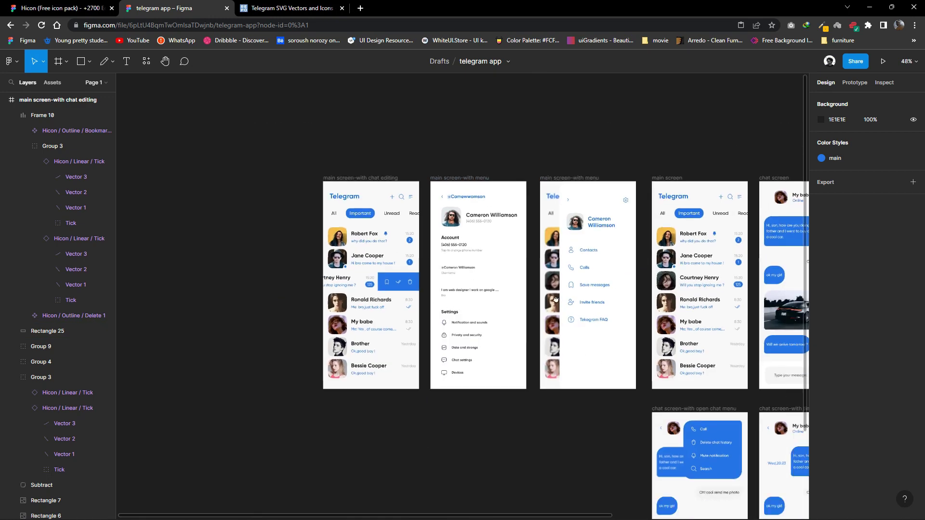
pyautogui.keyDown('ctrl'); pyautogui.scroll(-2, 555, 299); pyautogui.keyUp('ctrl')
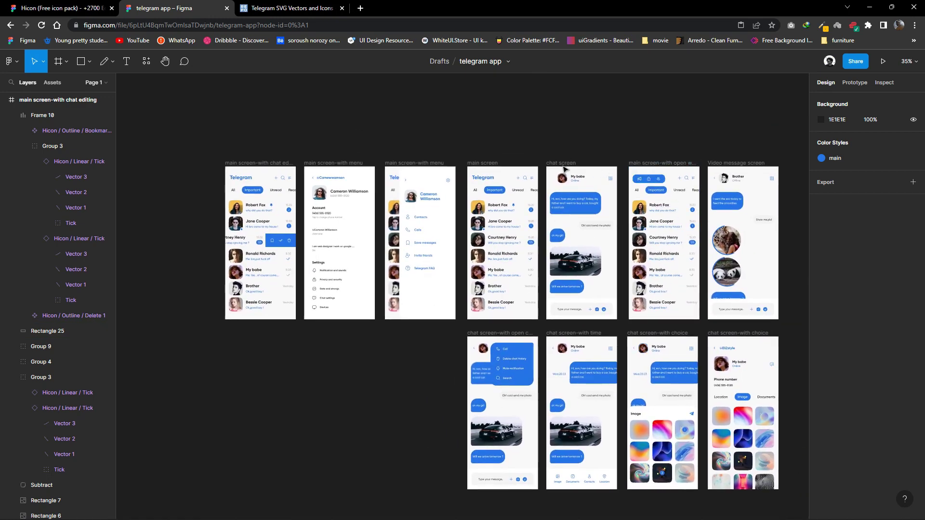
pyautogui.keyDown('alt'); pyautogui.moveTo(485, 168); pyautogui.dragTo(403, 339); pyautogui.keyUp('alt')
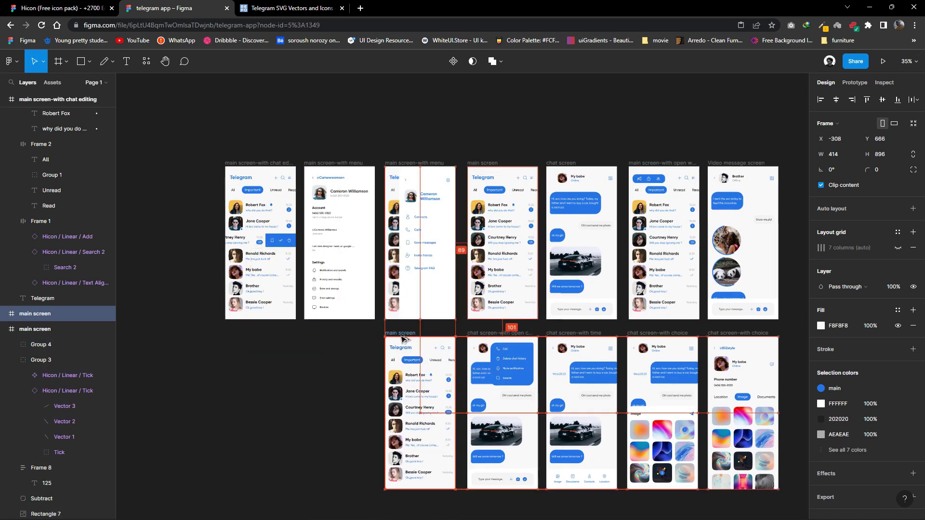
# Rename the duplicate frame 'main screen-with call' and switch to the Rectangle tool.
pyautogui.keyDown('ctrl'); pyautogui.scroll(2, 403, 338); pyautogui.keyUp('ctrl')
pyautogui.keyDown('ctrl'); pyautogui.scroll(4, 374, 255); pyautogui.keyUp('ctrl')
pyautogui.write('-with call')
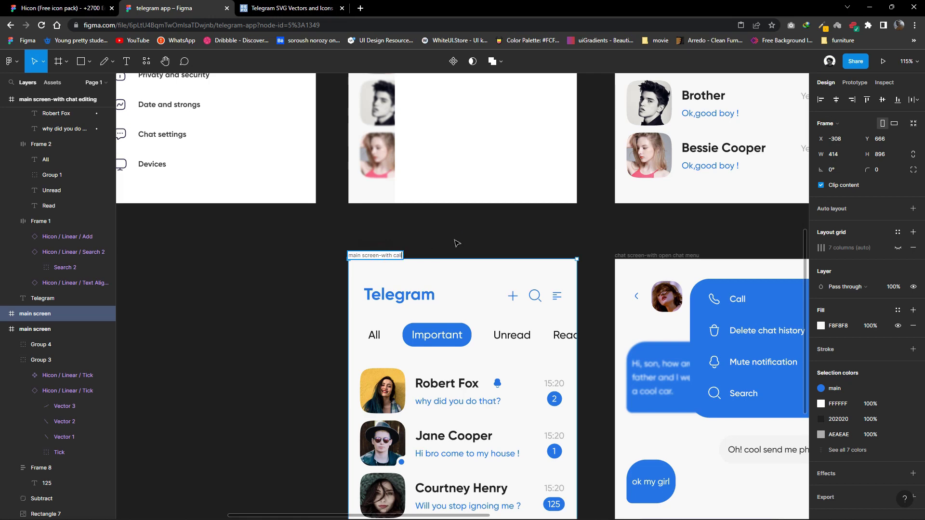
pyautogui.click(457, 243)
pyautogui.keyDown('ctrl'); pyautogui.scroll(-3, 258, 184); pyautogui.keyUp('ctrl')
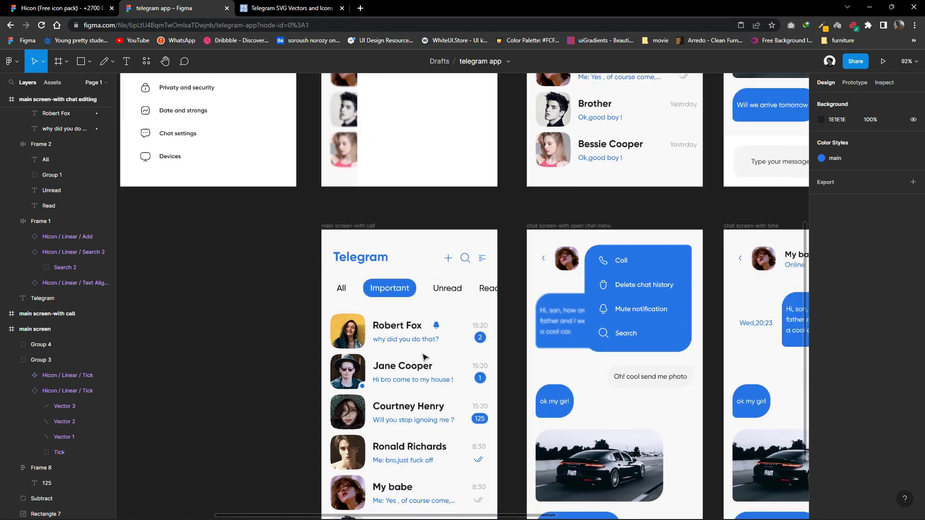
pyautogui.click(89, 61)
pyautogui.click(53, 82)
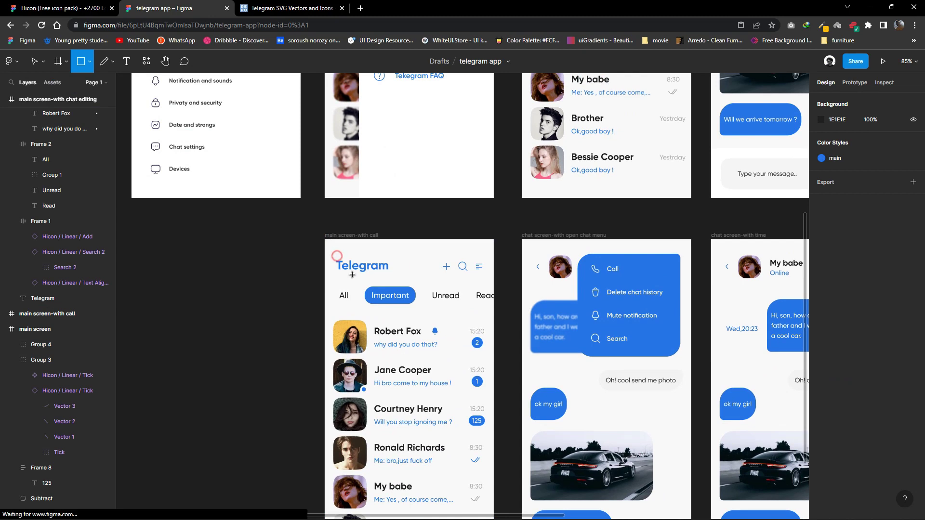
# Draw a card across the top of the call screen with radius 20 and white FFFFFF fill.
pyautogui.moveTo(335, 256); pyautogui.dragTo(485, 316)
pyautogui.click(882, 155)
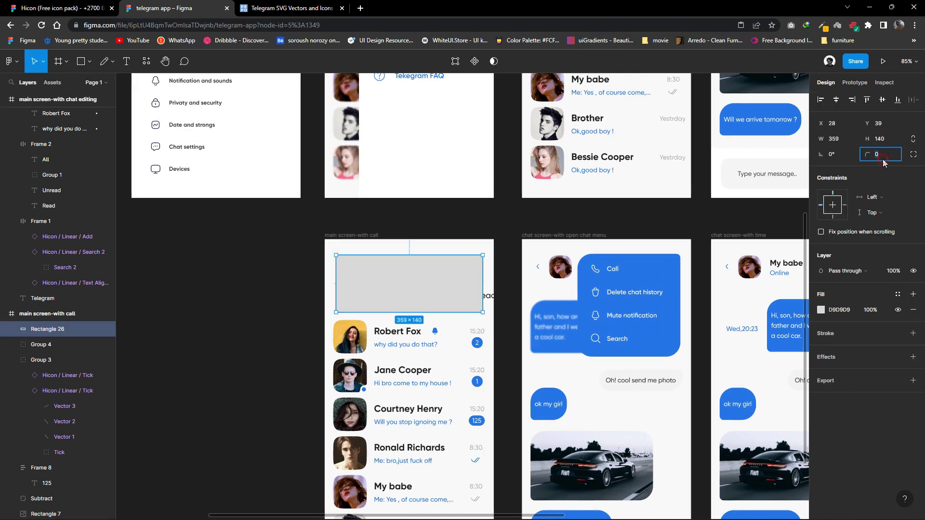
pyautogui.write('0')
pyautogui.click(913, 154)
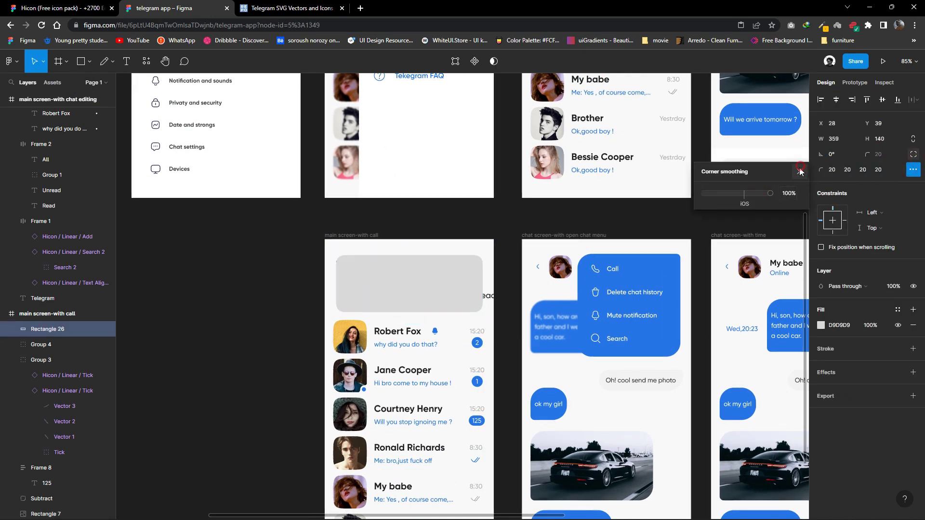
pyautogui.click(801, 172)
pyautogui.click(821, 325)
pyautogui.click(697, 284)
pyautogui.press('Escape')
# Give the card a drop shadow (Y 20, blur 50, 5% opacity) and shorten it to 359×136.
pyautogui.click(898, 373)
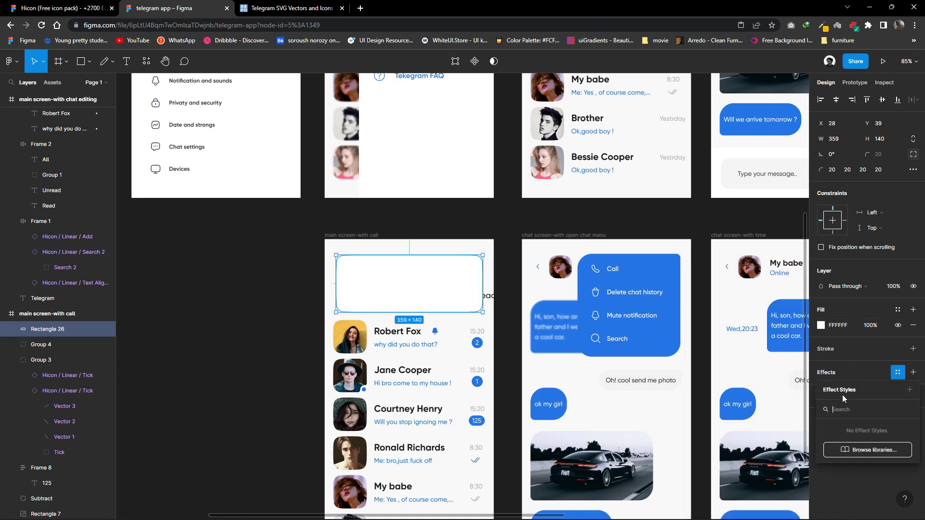
pyautogui.click(821, 388)
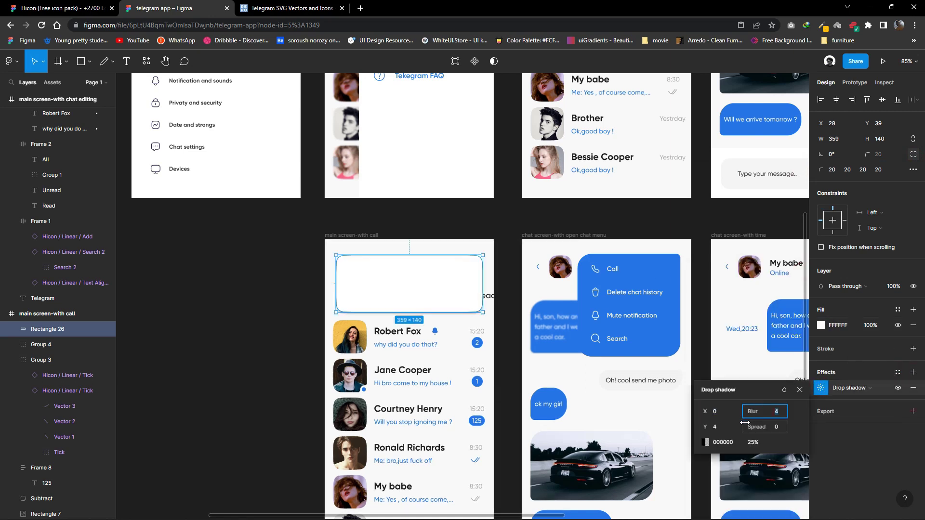
pyautogui.write('50')
pyautogui.click(712, 426)
pyautogui.write('20')
pyautogui.press('Return')
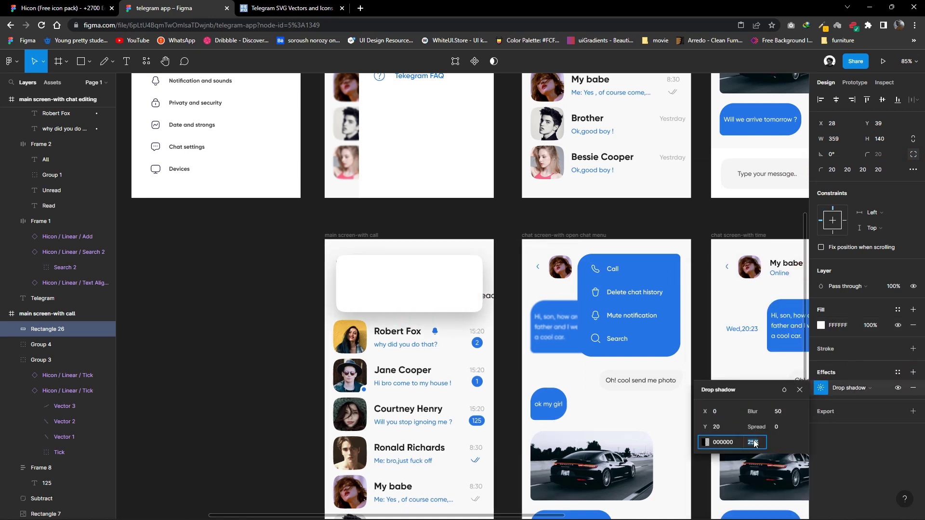
pyautogui.write('5')
pyautogui.press('Return')
pyautogui.click(517, 282)
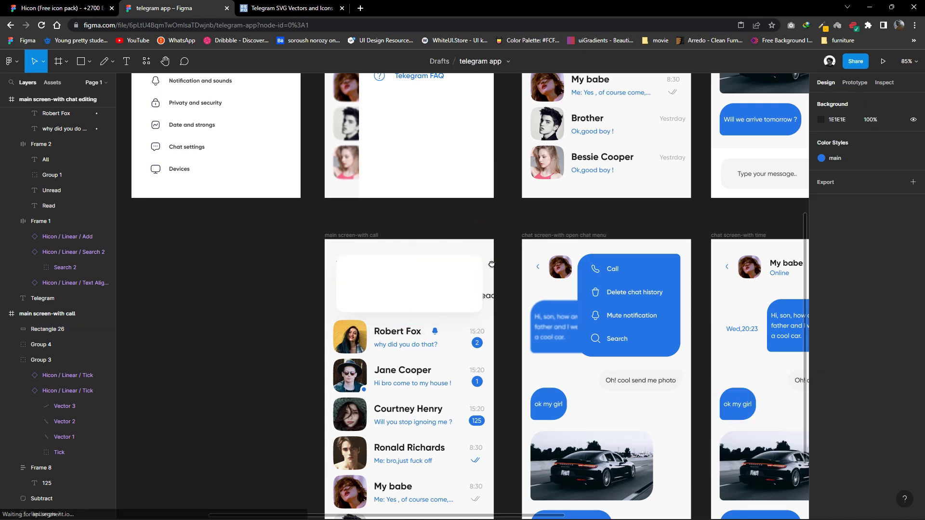
pyautogui.scroll(5, 476, 256)
pyautogui.click(446, 313)
pyautogui.moveTo(377, 346); pyautogui.dragTo(380, 330)
# Paste a copy of the My babe avatar into the card, sized 54×54.
pyautogui.scroll(-3, 381, 337)
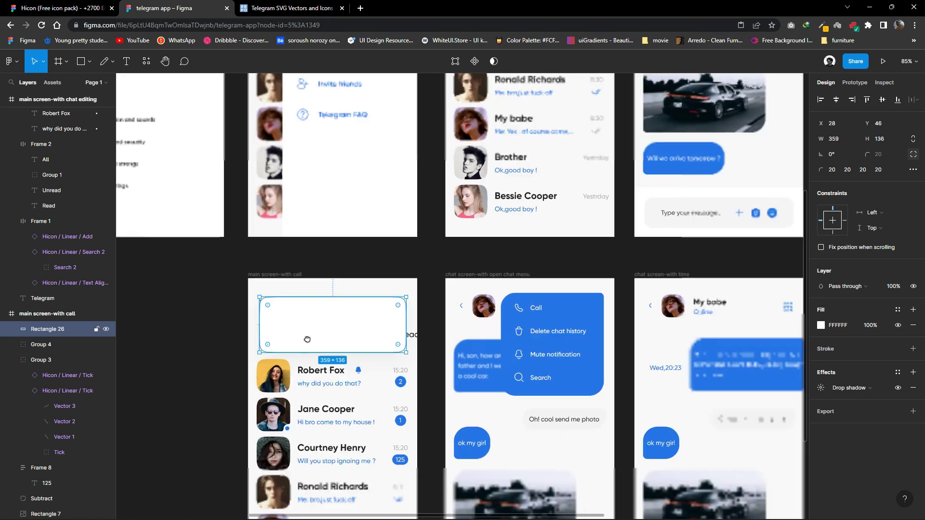
pyautogui.scroll(-3, 307, 339)
pyautogui.click(284, 467)
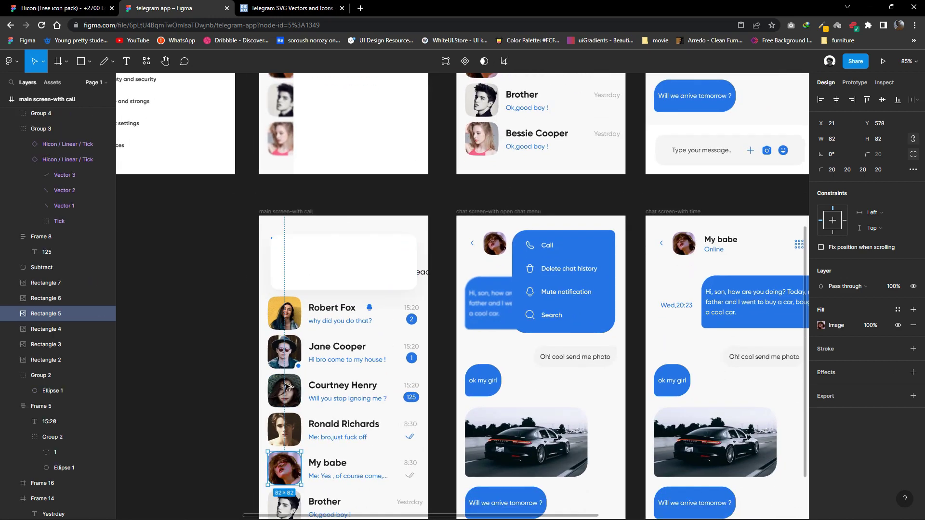
pyautogui.rightClick(266, 235)
pyautogui.click(289, 252)
pyautogui.scroll(1, 308, 277)
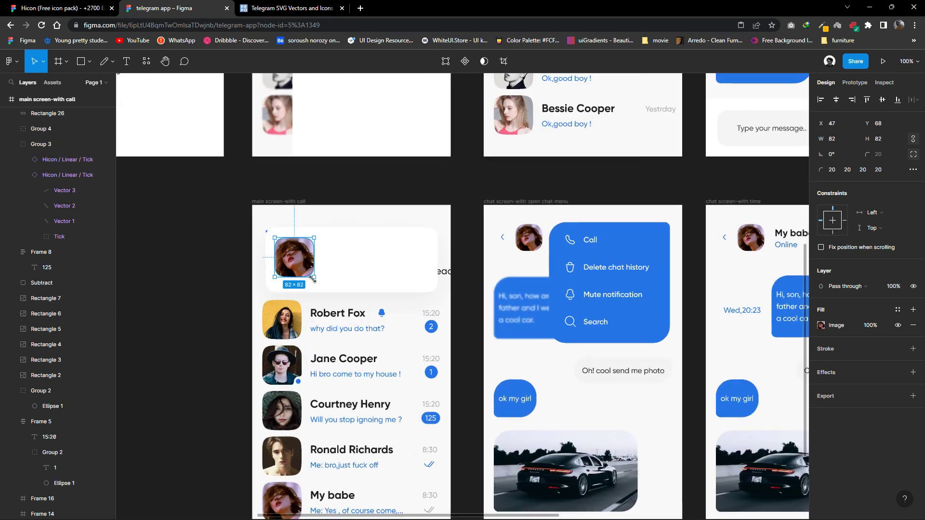
pyautogui.moveTo(313, 278); pyautogui.dragTo(299, 264)
# Copy the My babe name in front of the card and extend it to 'My babe call you'.
pyautogui.scroll(1, 309, 298)
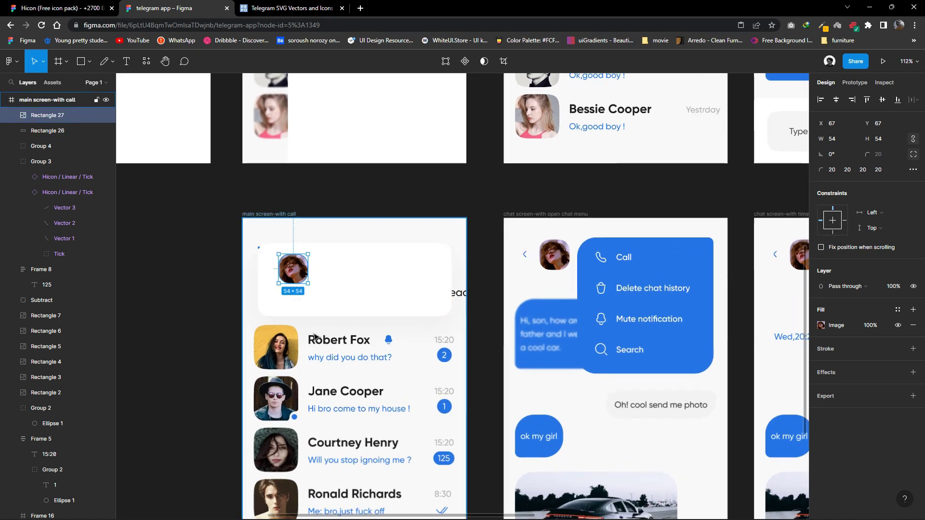
pyautogui.scroll(-1, 314, 336)
pyautogui.click(308, 468)
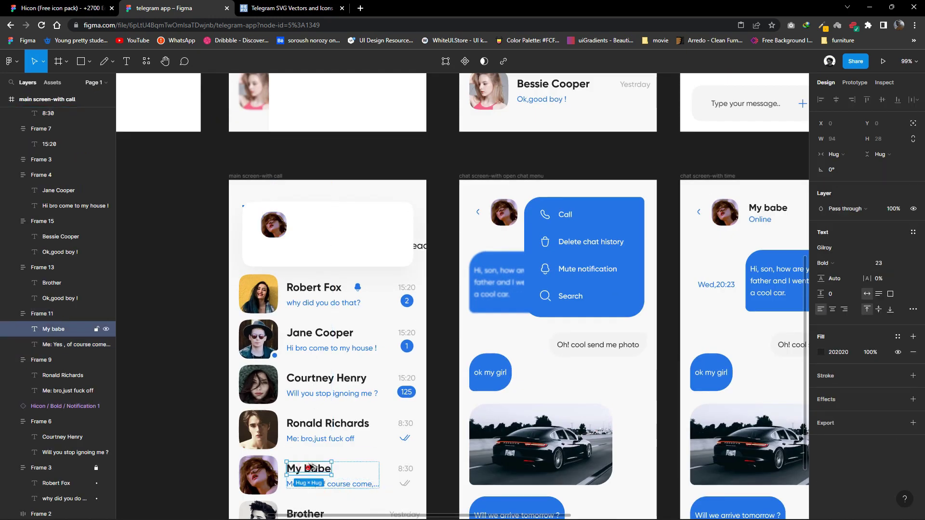
pyautogui.moveTo(308, 224); pyautogui.dragTo(304, 217)
pyautogui.rightClick(305, 218)
pyautogui.click(337, 351)
pyautogui.scroll(3, 356, 273)
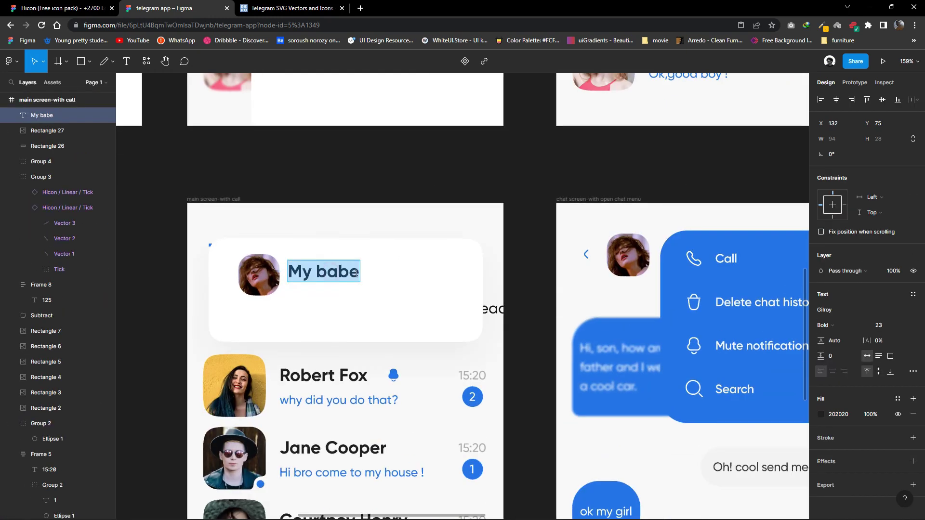
pyautogui.click(357, 273)
pyautogui.write('call you')
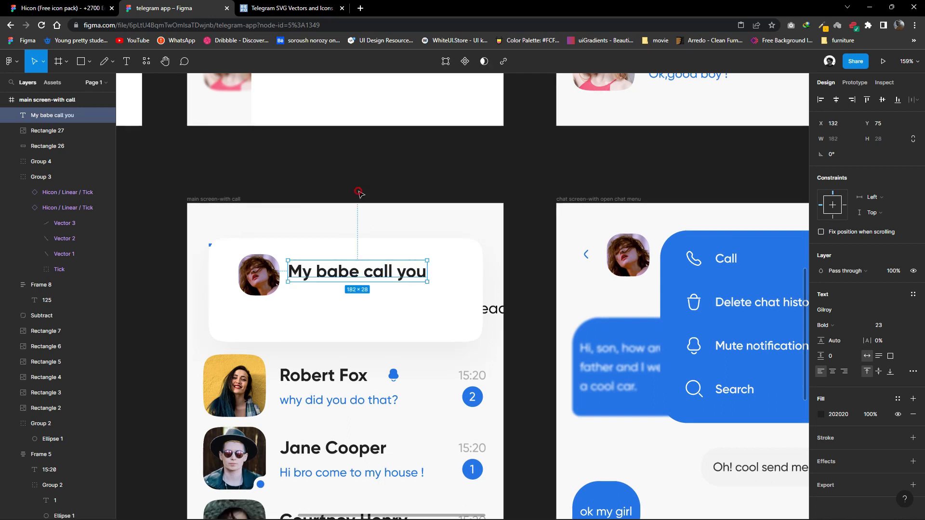
pyautogui.press('Return')
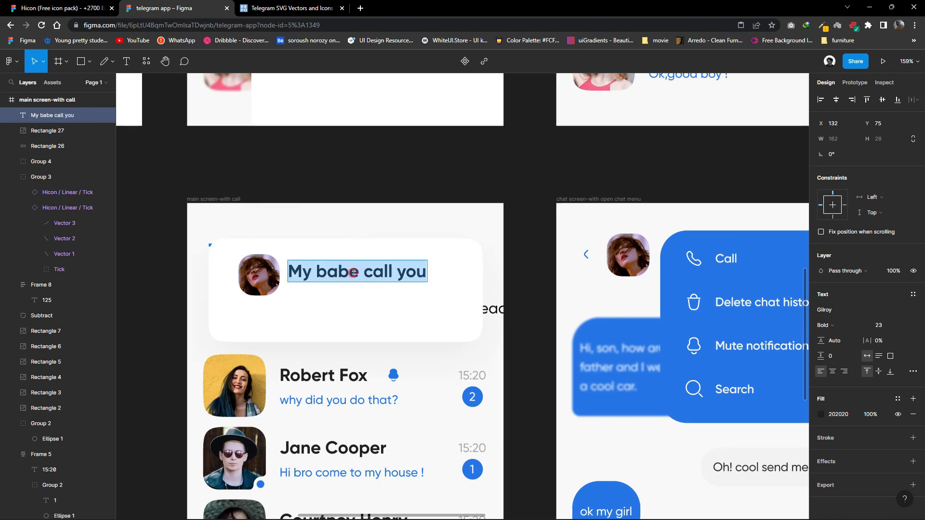
# Set the caption to font size 20 with 'call you' in Regular weight.
pyautogui.moveTo(288, 271); pyautogui.dragTo(418, 273)
pyautogui.click(883, 325)
pyautogui.write('19')
pyautogui.press('Return')
pyautogui.press('Up')
pyautogui.click(884, 325)
pyautogui.write('20')
pyautogui.press('Return')
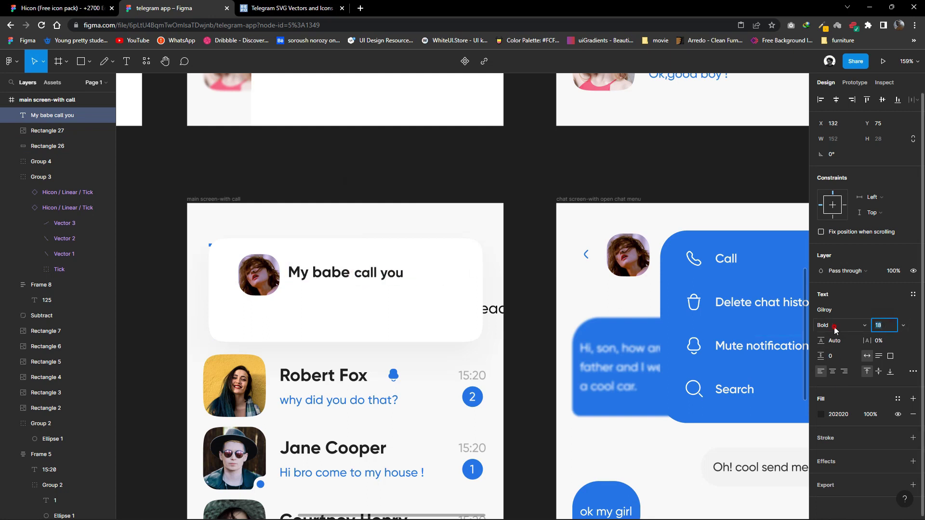
pyautogui.click(835, 327)
pyautogui.click(836, 292)
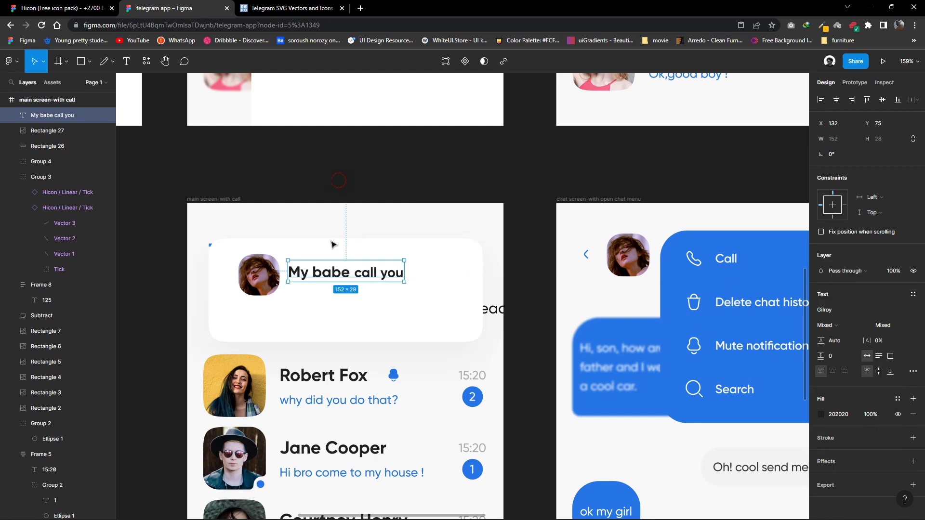
# Nudge the white card up and lock it, then align the caption and avatar beside each other.
pyautogui.moveTo(328, 269); pyautogui.dragTo(349, 273)
pyautogui.click(336, 300)
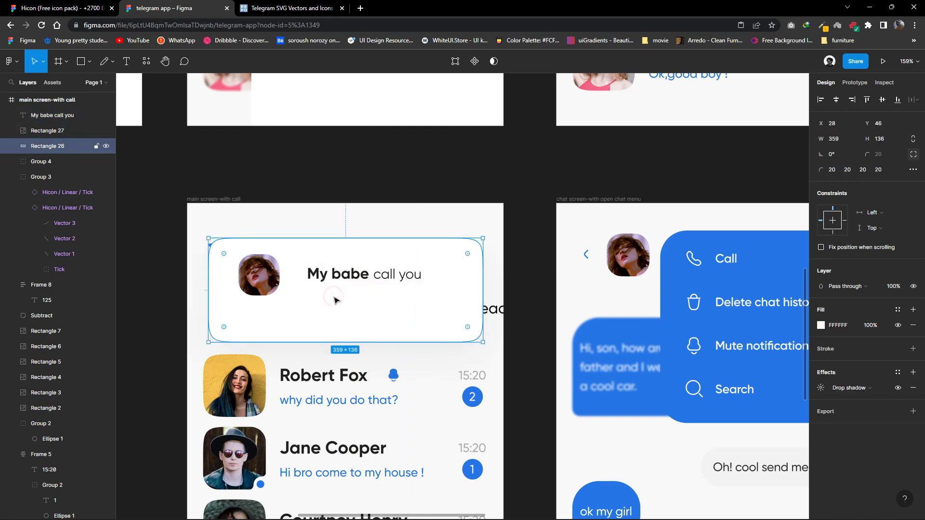
pyautogui.press('alt')
pyautogui.press('Up')
pyautogui.press('Up')
pyautogui.press('Up')
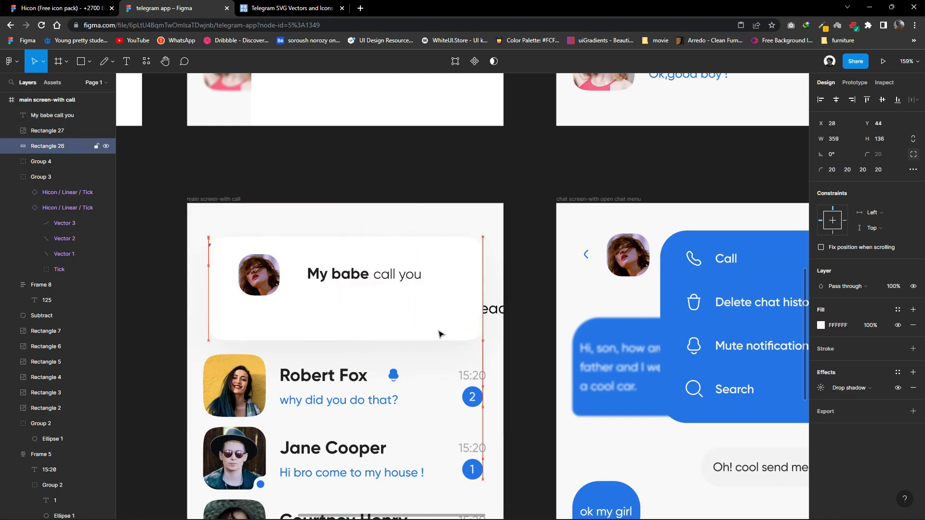
pyautogui.click(95, 146)
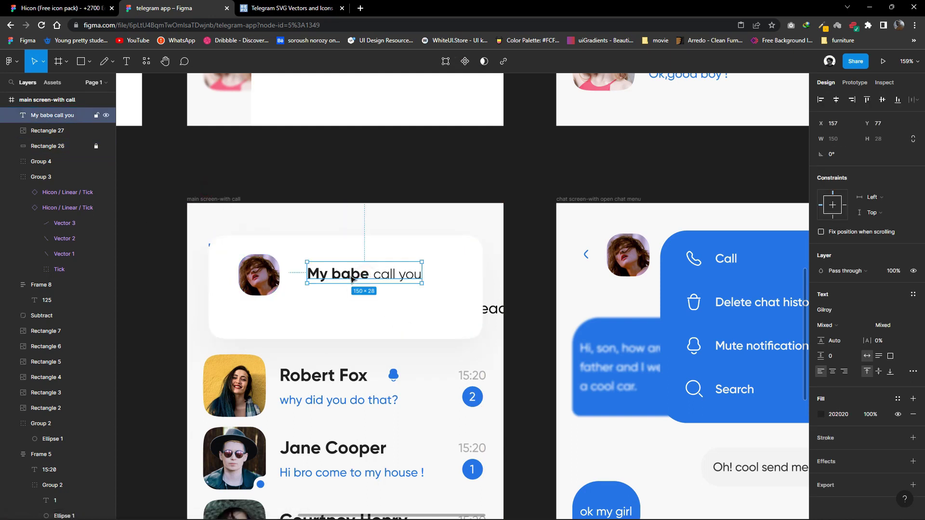
pyautogui.moveTo(345, 277); pyautogui.dragTo(359, 273)
pyautogui.click(277, 275)
pyautogui.moveTo(279, 274); pyautogui.dragTo(300, 270)
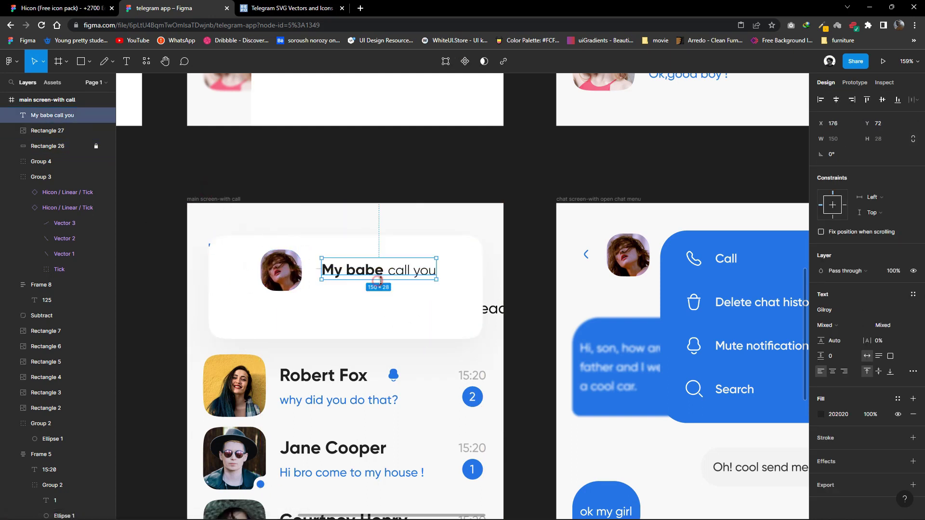
# Lock the tab group and Telegram title layers, then wrap avatar and caption in auto layout.
pyautogui.click(502, 308)
pyautogui.click(97, 313)
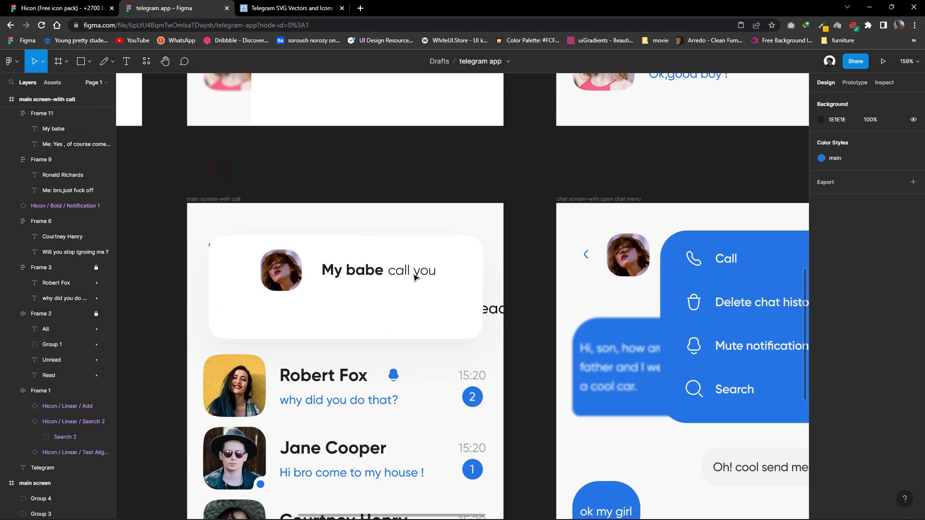
pyautogui.click(107, 319)
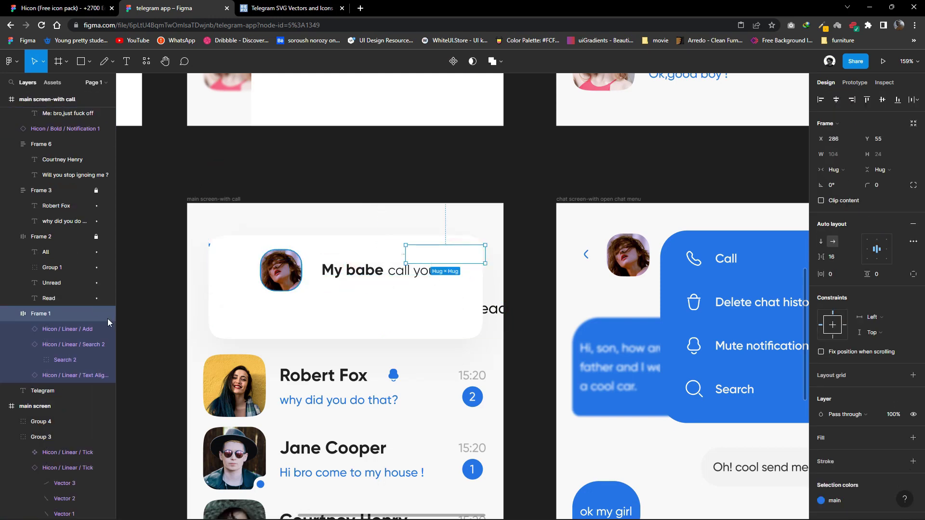
pyautogui.click(155, 290)
pyautogui.click(58, 391)
pyautogui.click(96, 391)
pyautogui.click(155, 356)
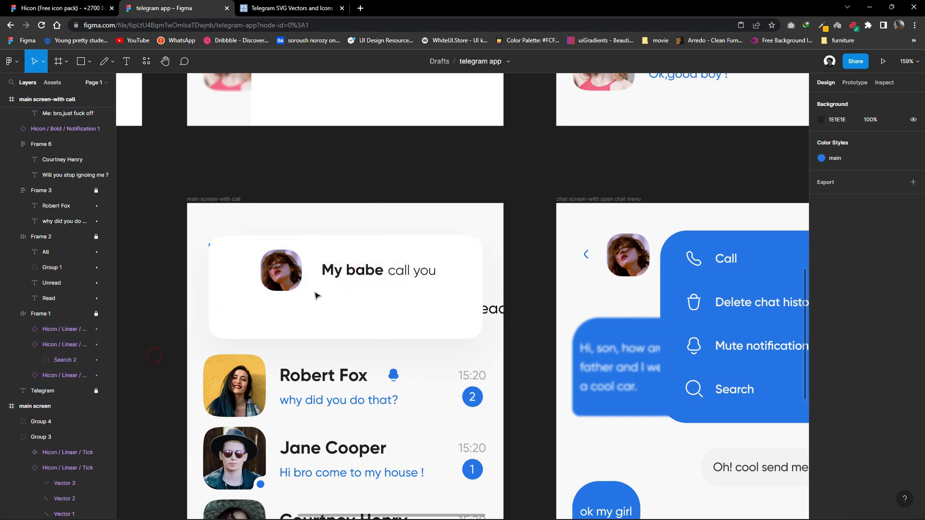
pyautogui.keyDown('shift'); pyautogui.click(295, 262); pyautogui.keyUp('shift')
pyautogui.hotkey('shift', 'a')
pyautogui.click(154, 159)
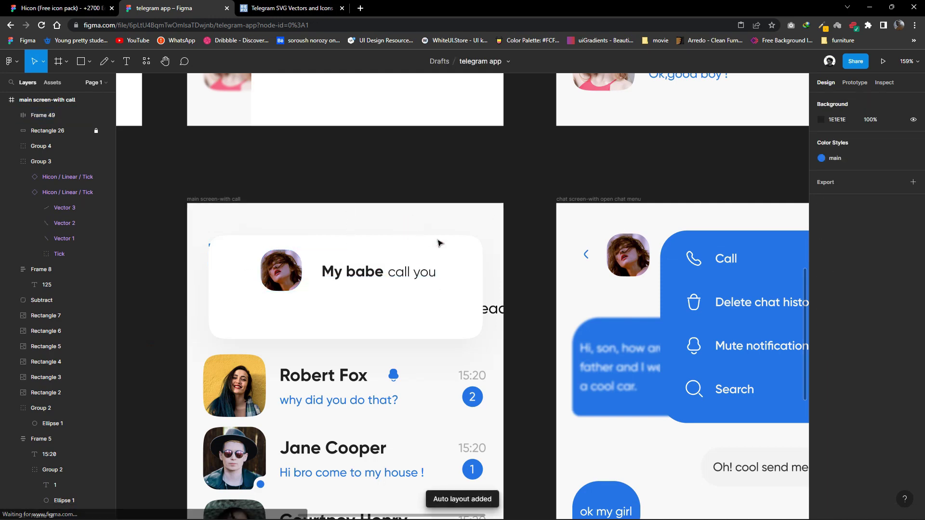
# Copy the Call icon from the Hicon file and paste it into the call card.
pyautogui.click(95, 7)
pyautogui.scroll(-5, 548, 363)
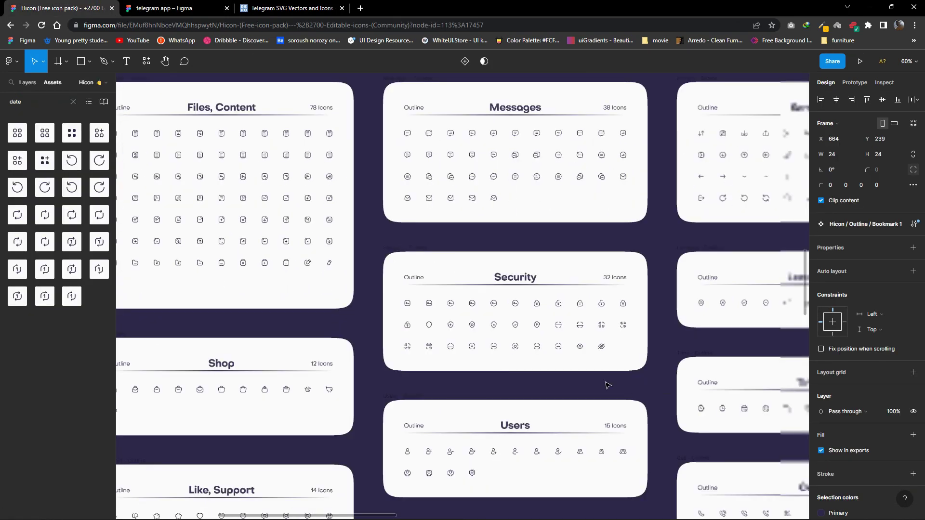
pyautogui.scroll(-2, 547, 363)
pyautogui.scroll(3, 532, 427)
pyautogui.rightClick(478, 350)
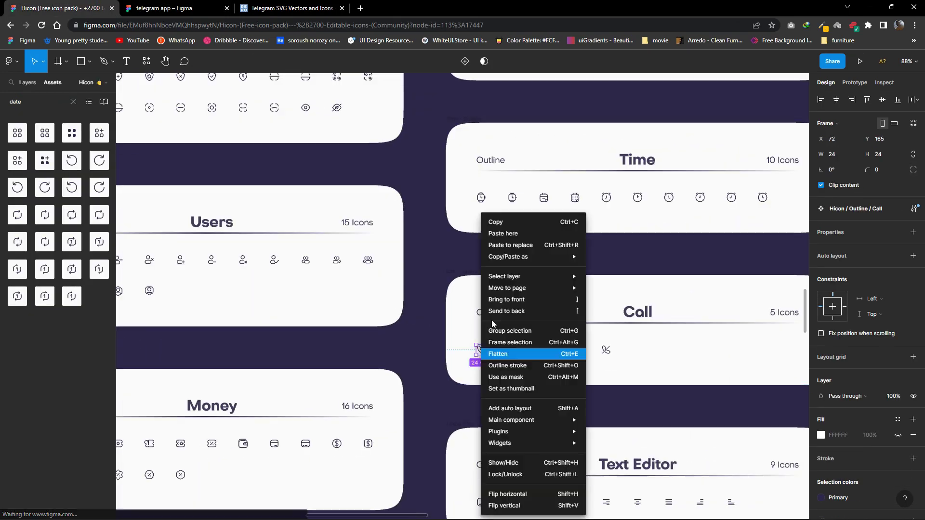
pyautogui.hotkey('ctrl', 'c')
pyautogui.click(159, 8)
pyautogui.scroll(2, 314, 316)
pyautogui.rightClick(221, 269)
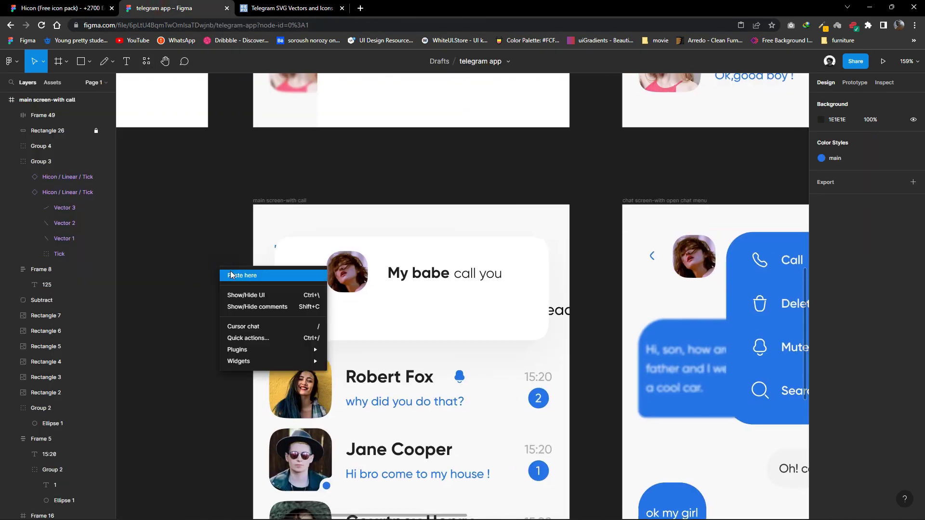
pyautogui.click(232, 275)
pyautogui.moveTo(248, 283); pyautogui.dragTo(351, 314)
pyautogui.scroll(-1, 328, 328)
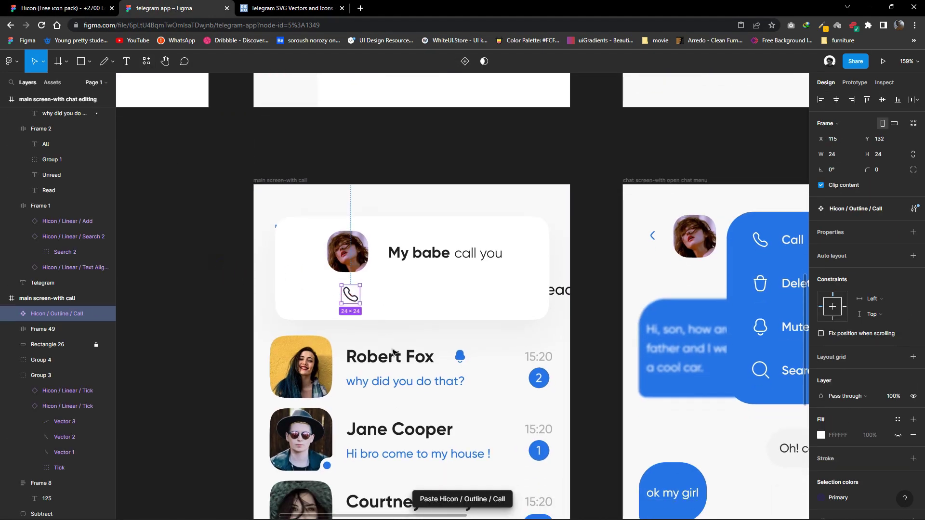
pyautogui.press('Escape')
# Duplicate the 'Delete chat history' text onto the call card and colour it green.
pyautogui.keyDown('ctrl'); pyautogui.scroll(-1, 398, 387); pyautogui.keyUp('ctrl')
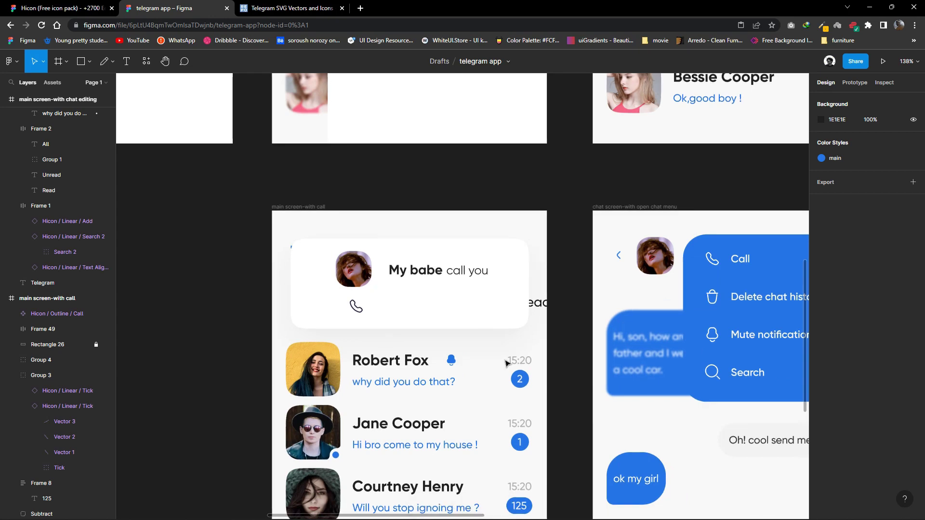
pyautogui.hscroll(1, 627, 337)
pyautogui.doubleClick(701, 302)
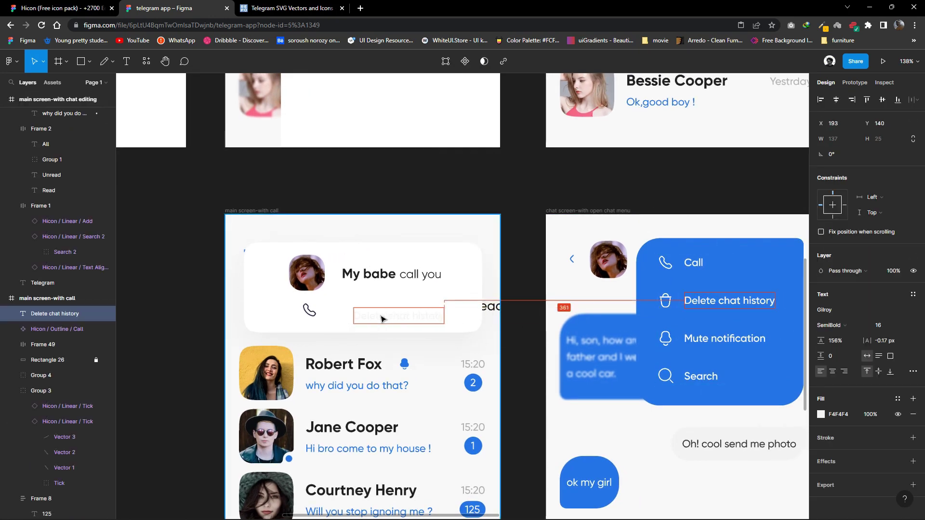
pyautogui.press('Escape')
pyautogui.doubleClick(721, 302)
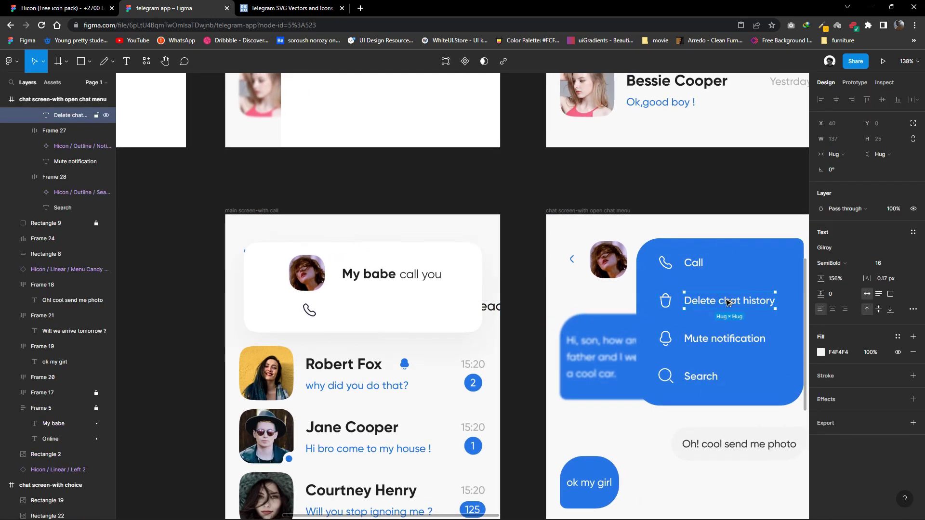
pyautogui.moveTo(729, 303); pyautogui.dragTo(432, 351)
pyautogui.rightClick(428, 351)
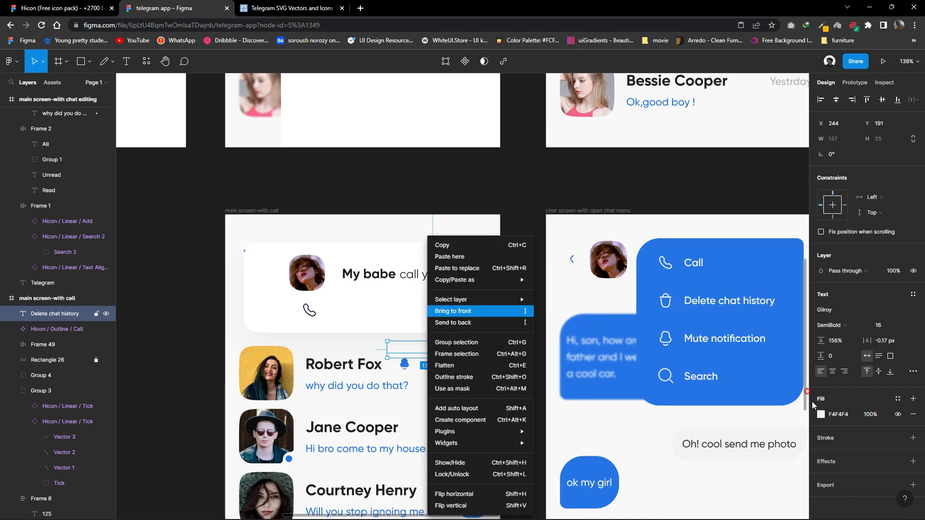
pyautogui.click(820, 415)
pyautogui.click(748, 370)
pyautogui.click(744, 405)
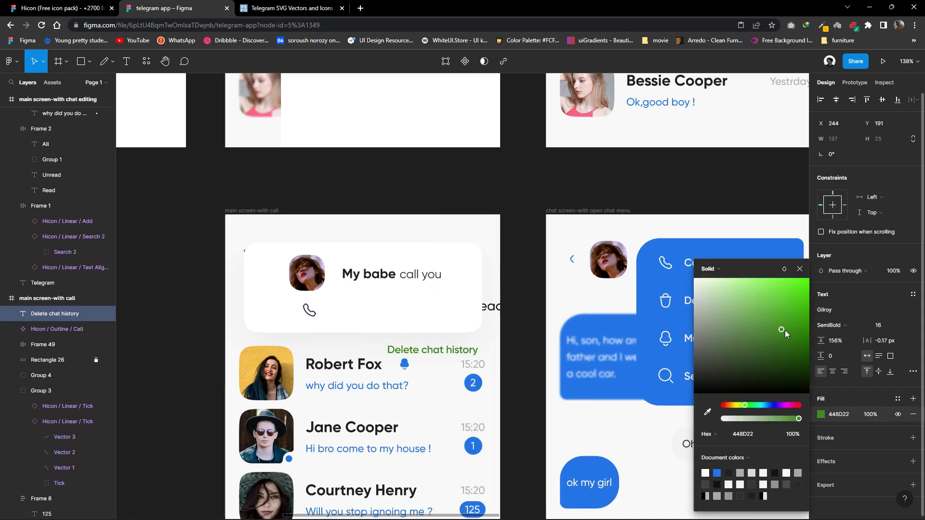
# Change the copied text to 'Reply' and place it beside the phone icon.
pyautogui.click(799, 271)
pyautogui.doubleClick(420, 354)
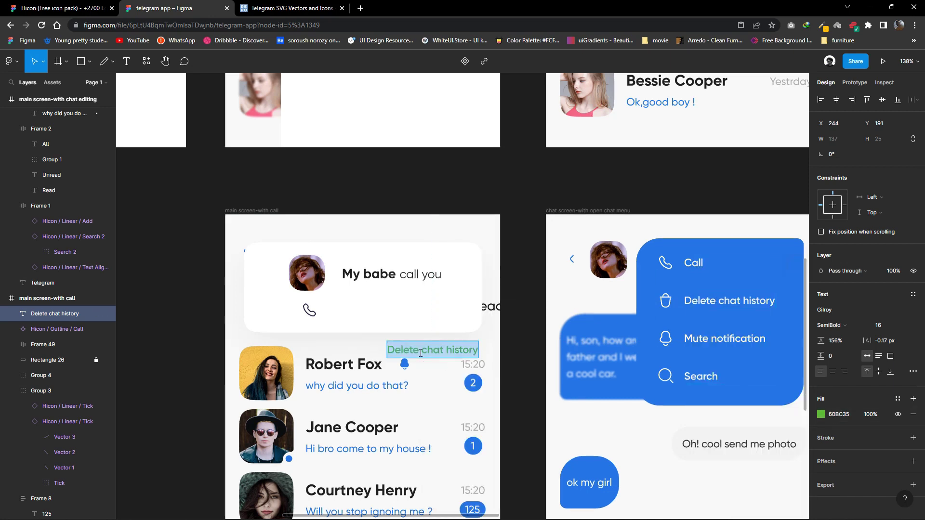
pyautogui.write('Reply')
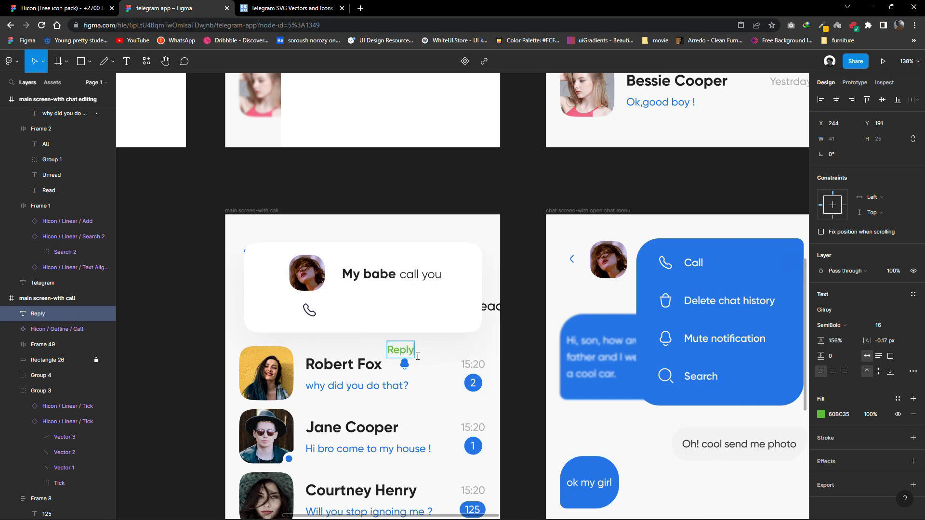
pyautogui.press('Escape')
pyautogui.moveTo(401, 356); pyautogui.dragTo(339, 317)
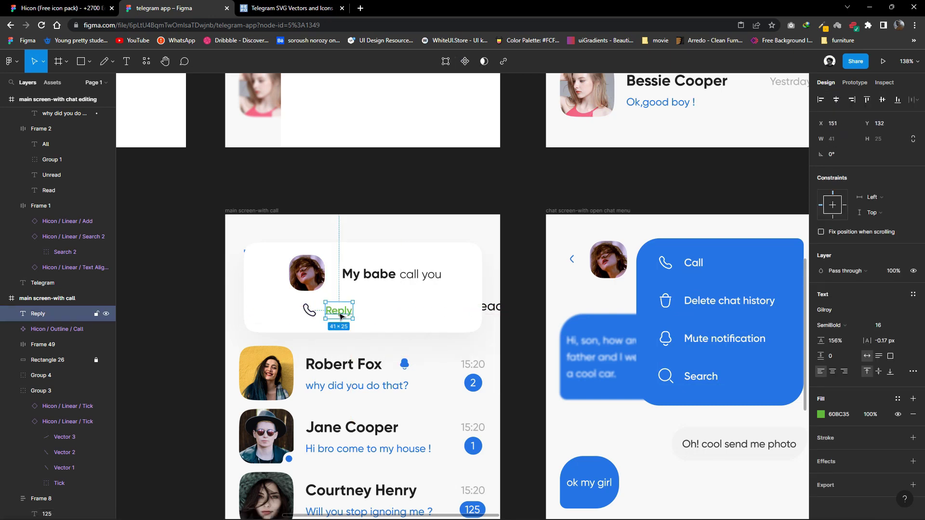
# Colour the Reply label and phone icon together in green 5FD627.
pyautogui.rightClick(838, 415)
pyautogui.click(713, 280)
pyautogui.press('Tab')
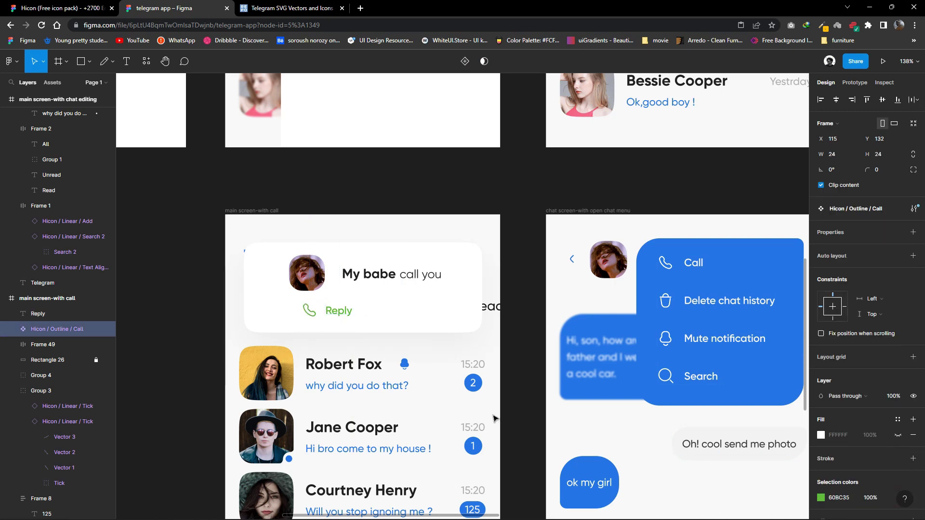
pyautogui.moveTo(359, 323); pyautogui.dragTo(296, 296)
pyautogui.click(820, 436)
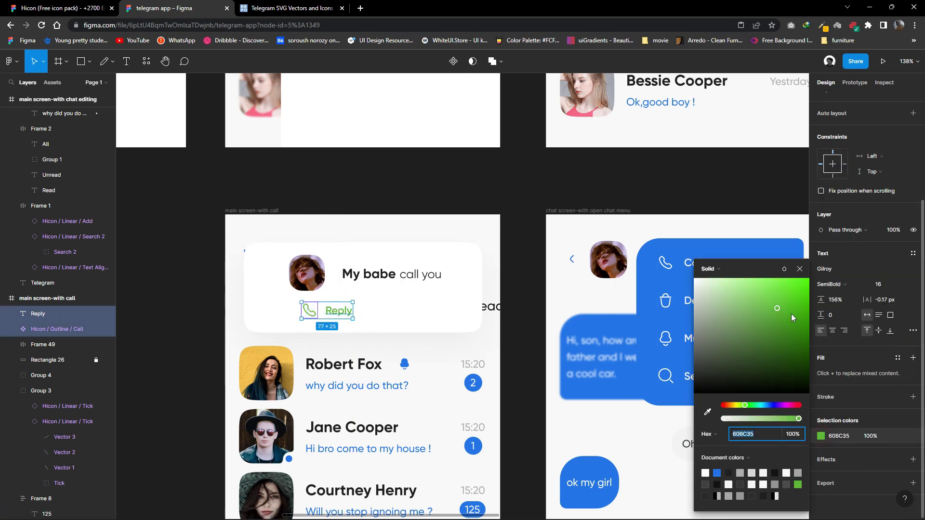
pyautogui.press('Escape')
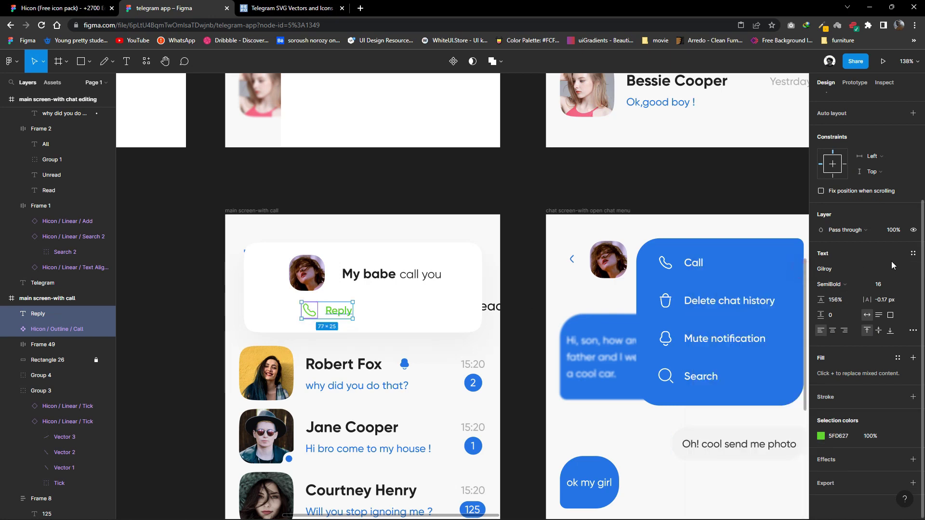
pyautogui.click(367, 320)
pyautogui.moveTo(367, 320)
pyautogui.mouseDown()
pyautogui.moveTo(299, 300)
pyautogui.moveTo(404, 314)
pyautogui.mouseUp()
# Select the copied Decline button's icon and label, and align the button with Reply.
pyautogui.click(911, 258)
pyautogui.doubleClick(386, 311)
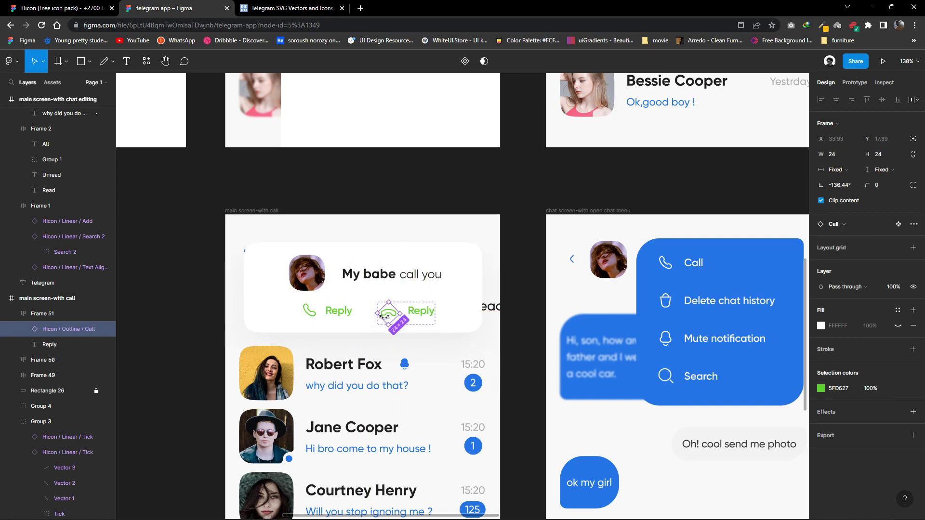
pyautogui.click(425, 313)
pyautogui.write('Decline')
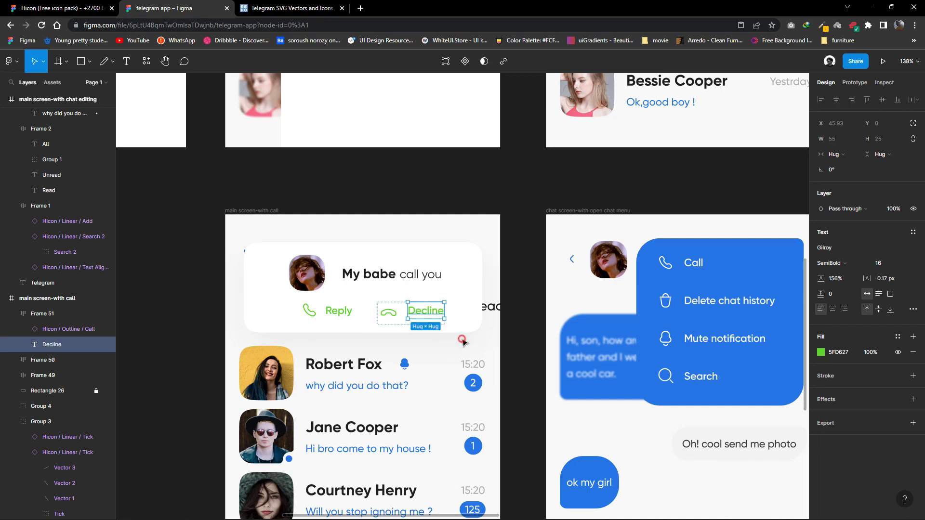
pyautogui.click(424, 310)
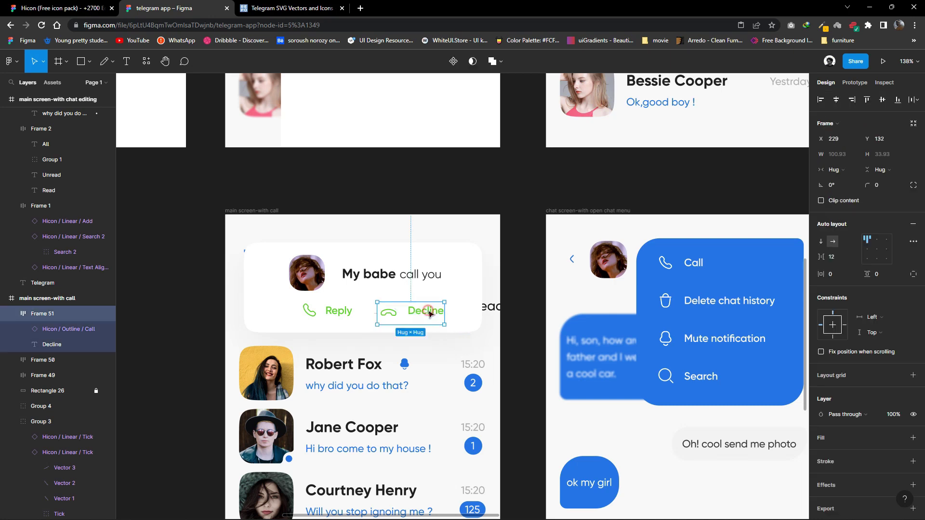
pyautogui.click(388, 313)
pyautogui.rightClick(393, 320)
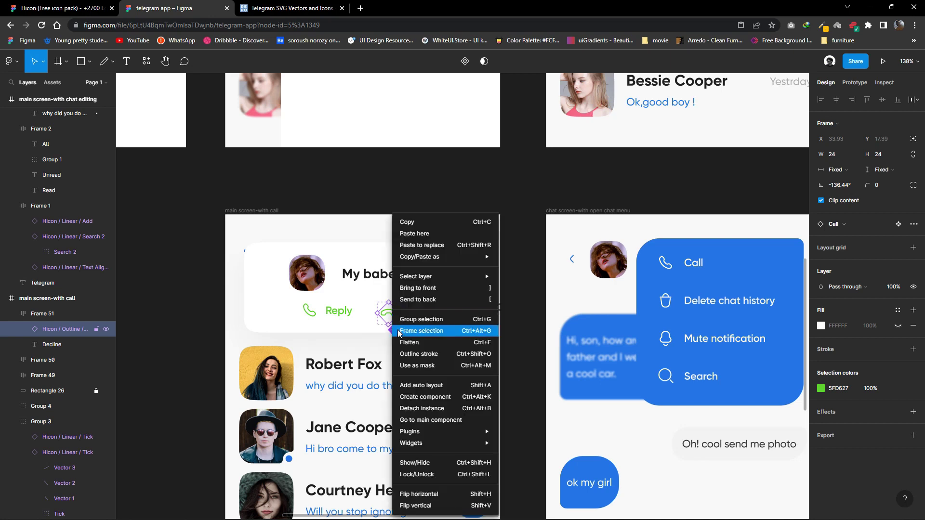
pyautogui.click(421, 310)
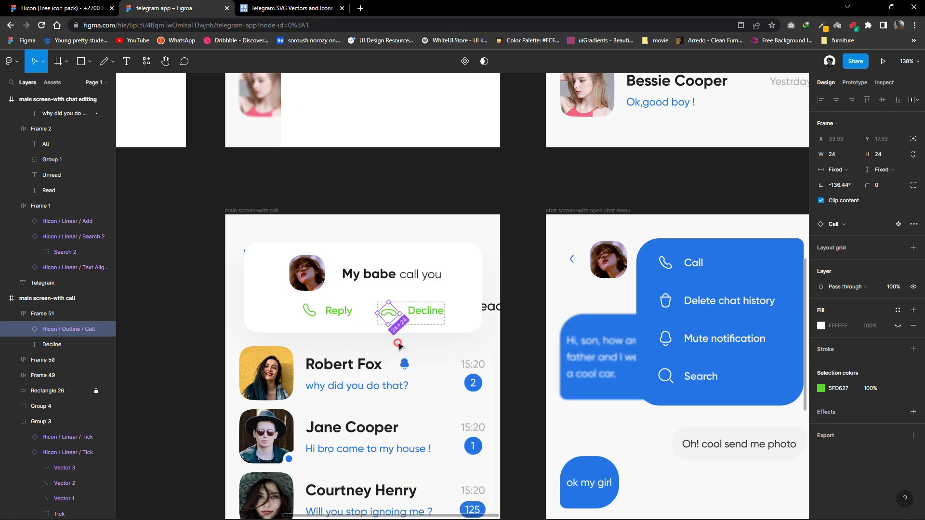
pyautogui.moveTo(420, 309); pyautogui.dragTo(421, 312)
# Colour the Decline label and its call icon red, D4513F.
pyautogui.doubleClick(424, 311)
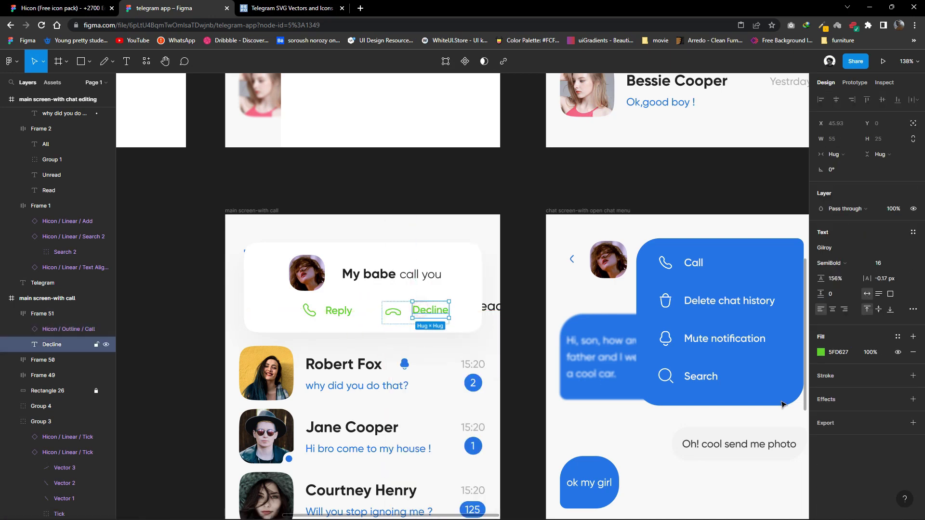
pyautogui.click(821, 352)
pyautogui.moveTo(770, 337); pyautogui.dragTo(734, 360)
pyautogui.moveTo(761, 405); pyautogui.dragTo(725, 406)
pyautogui.click(772, 331)
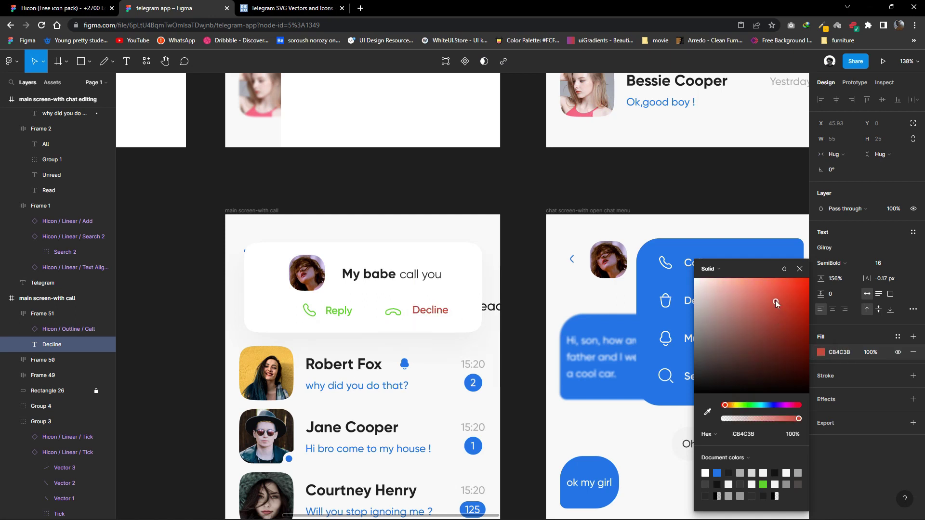
pyautogui.rightClick(735, 435)
pyautogui.click(768, 312)
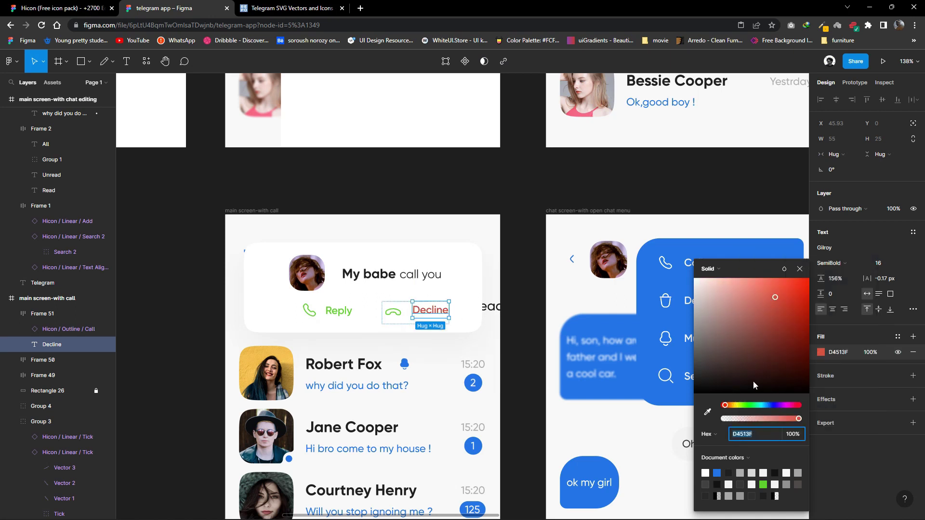
pyautogui.rightClick(735, 434)
pyautogui.press('Escape')
pyautogui.hotkey('shift', 'Tab')
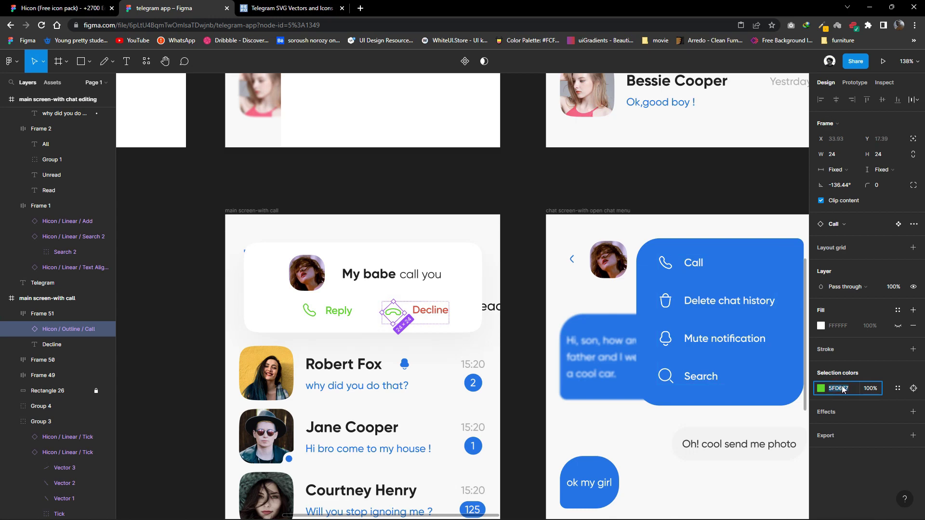
pyautogui.hotkey('shift', 'Return')
# Join Reply and Decline in an auto-layout row with a 50 gap.
pyautogui.scroll(-5, 371, 294)
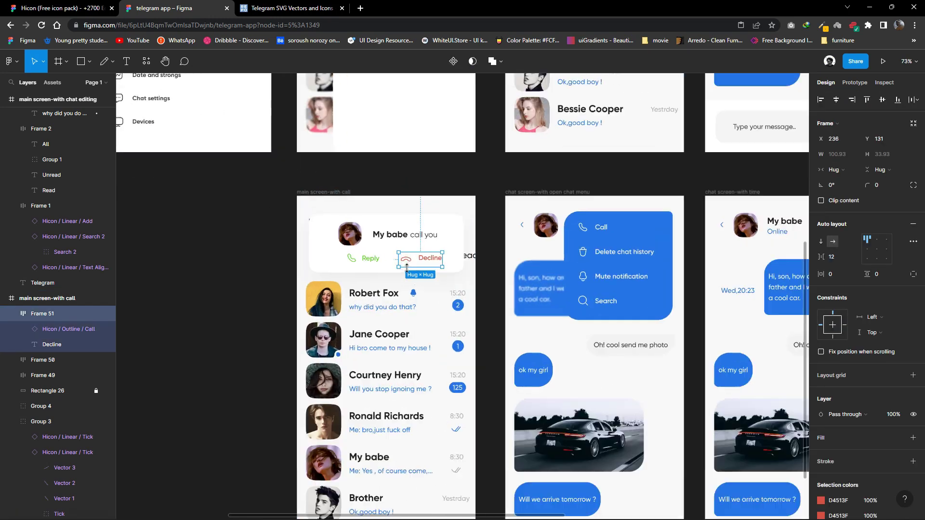
pyautogui.scroll(3, 371, 294)
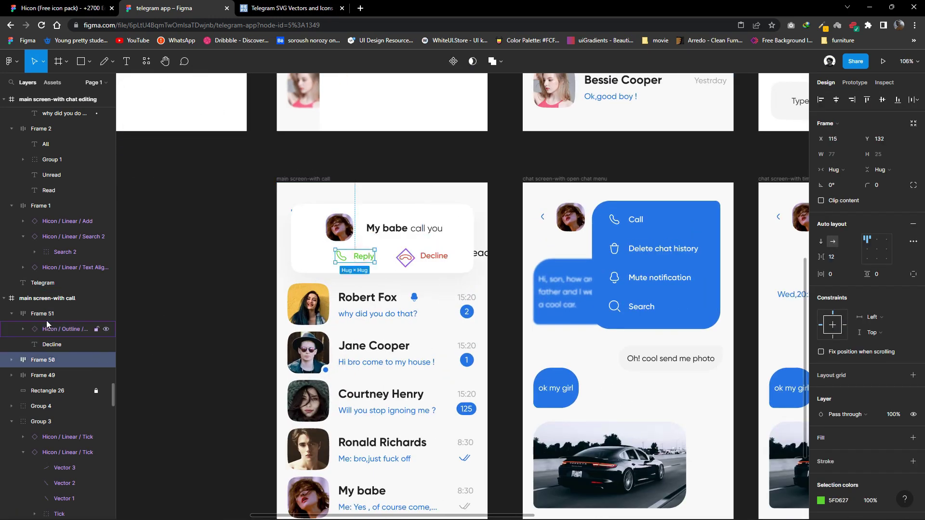
pyautogui.keyDown('shift'); pyautogui.click(43, 360); pyautogui.keyUp('shift')
pyautogui.hotkey('shift', 'a')
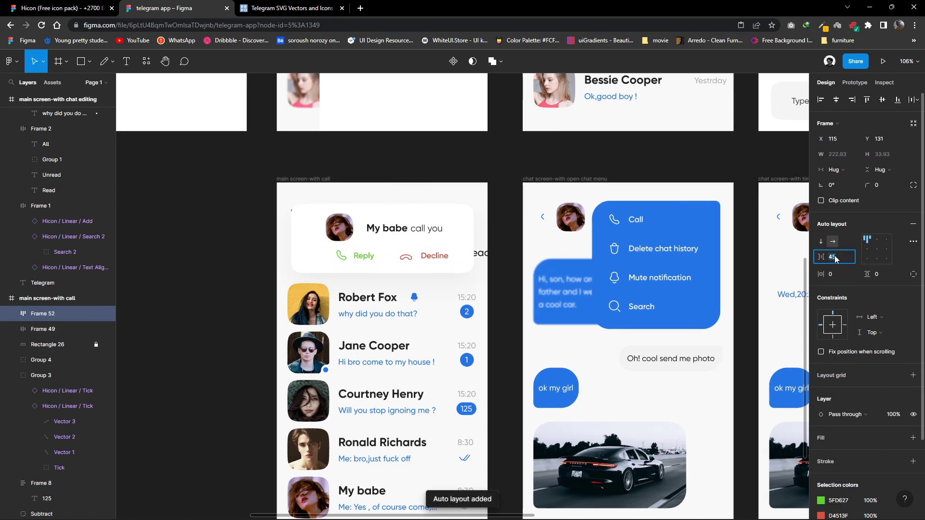
pyautogui.write('50')
pyautogui.press('Return')
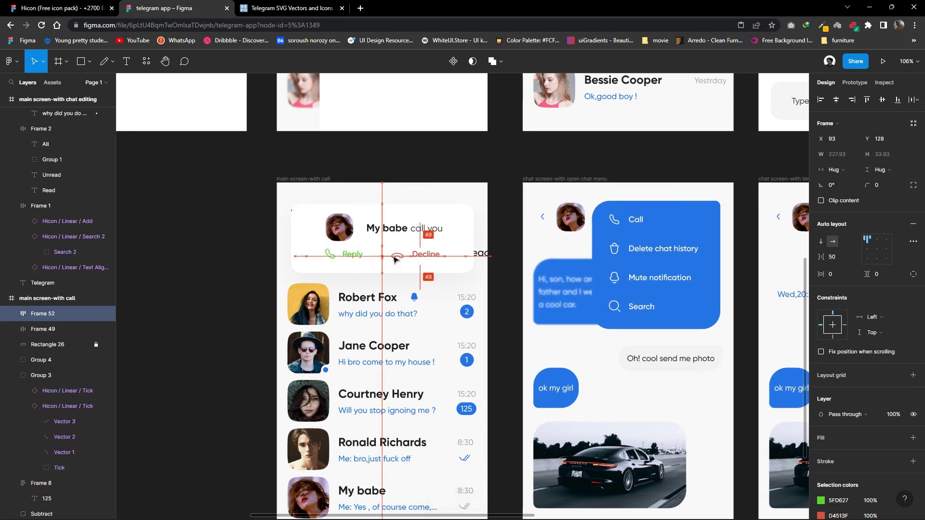
pyautogui.moveTo(395, 259); pyautogui.dragTo(395, 260)
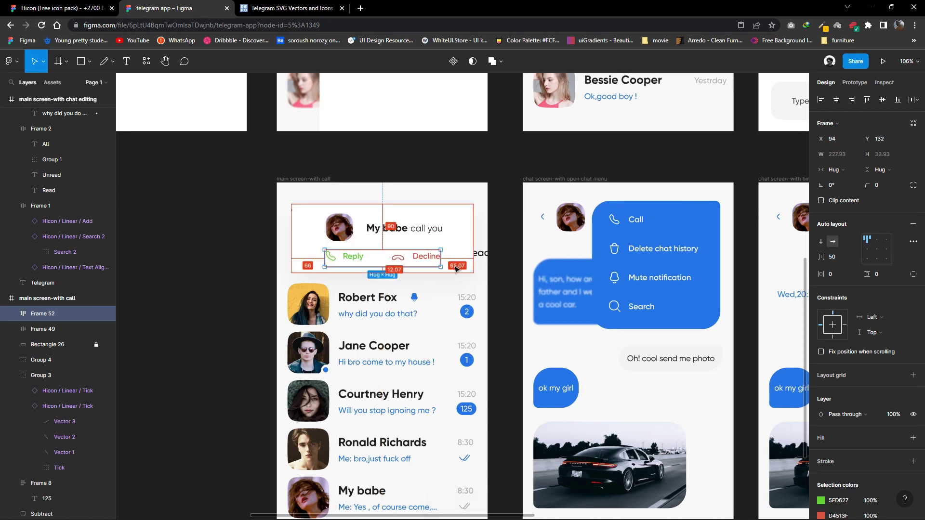
# Nudge the button row and caller header to centre them in the call card.
pyautogui.press('Escape')
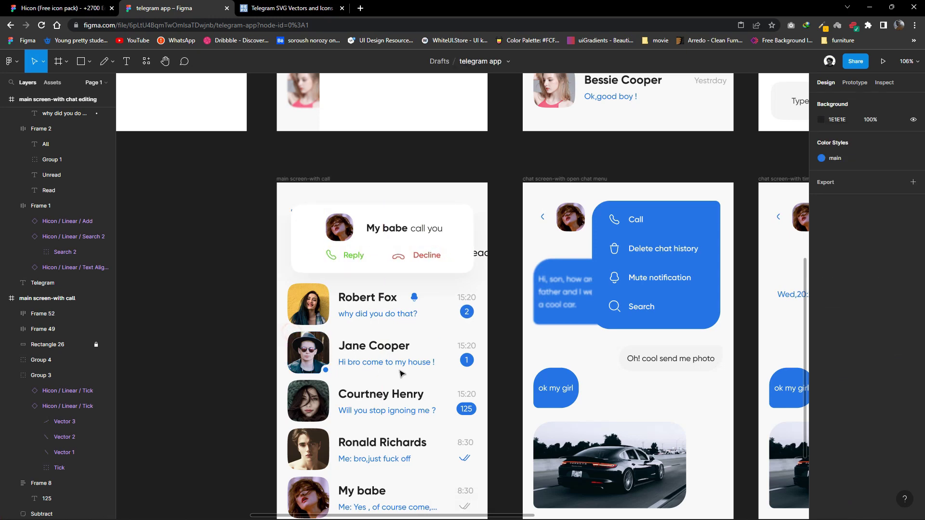
pyautogui.scroll(-1, 425, 373)
pyautogui.scroll(-1, 425, 372)
pyautogui.click(415, 269)
pyautogui.keyDown('shift'); pyautogui.click(414, 245); pyautogui.keyUp('shift')
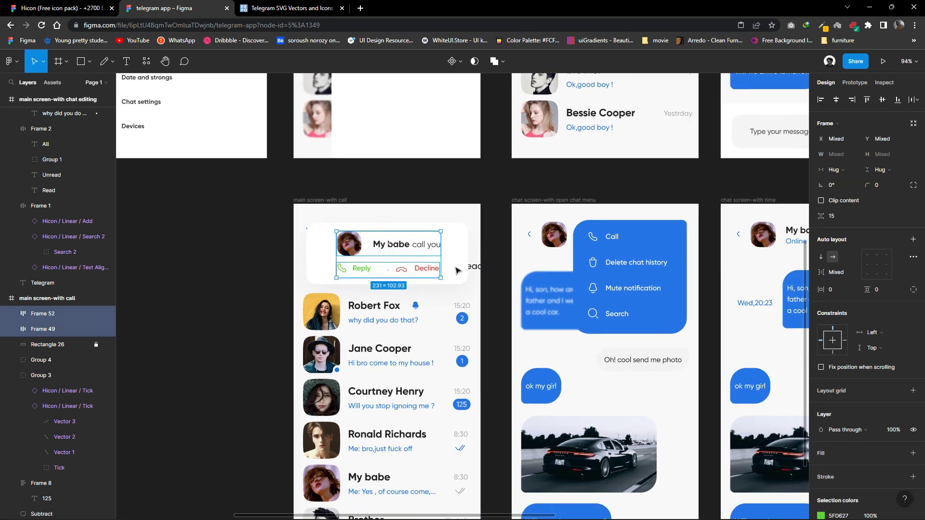
pyautogui.press('Up')
pyautogui.press('Up')
pyautogui.press('Up')
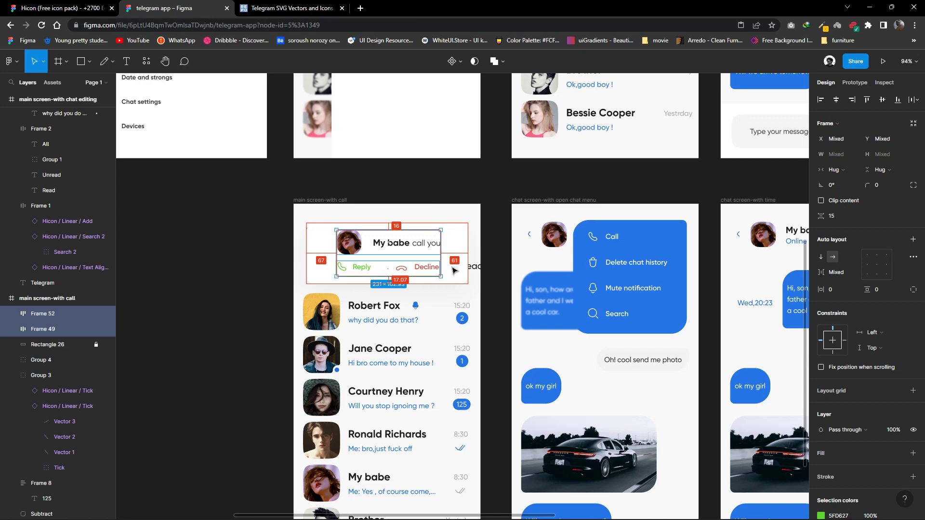
pyautogui.press('Left')
pyautogui.press('Left')
pyautogui.press('Left')
pyautogui.press('Escape')
pyautogui.scroll(-2, 453, 289)
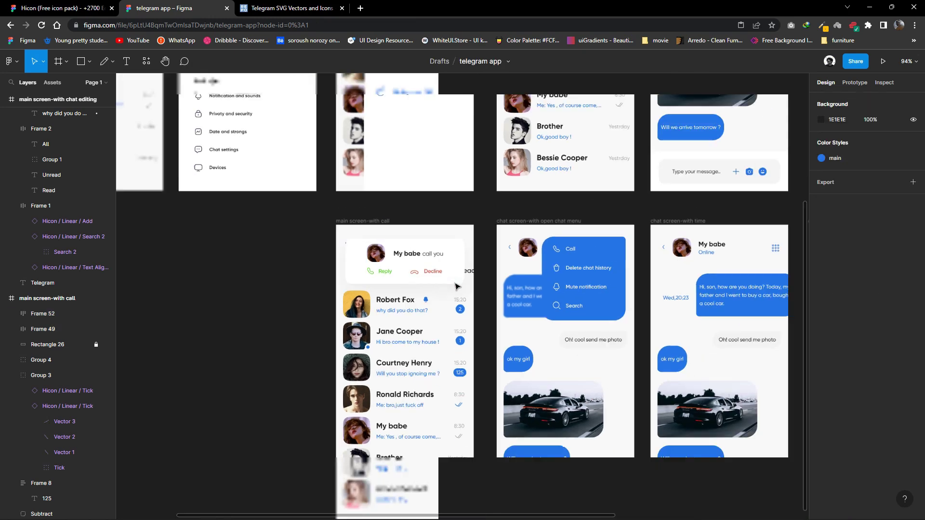
pyautogui.scroll(-2, 453, 304)
pyautogui.scroll(-1, 452, 319)
pyautogui.scroll(2, 452, 319)
# Duplicate the main chat list screen and name the copy 'call history'.
pyautogui.scroll(1, 458, 328)
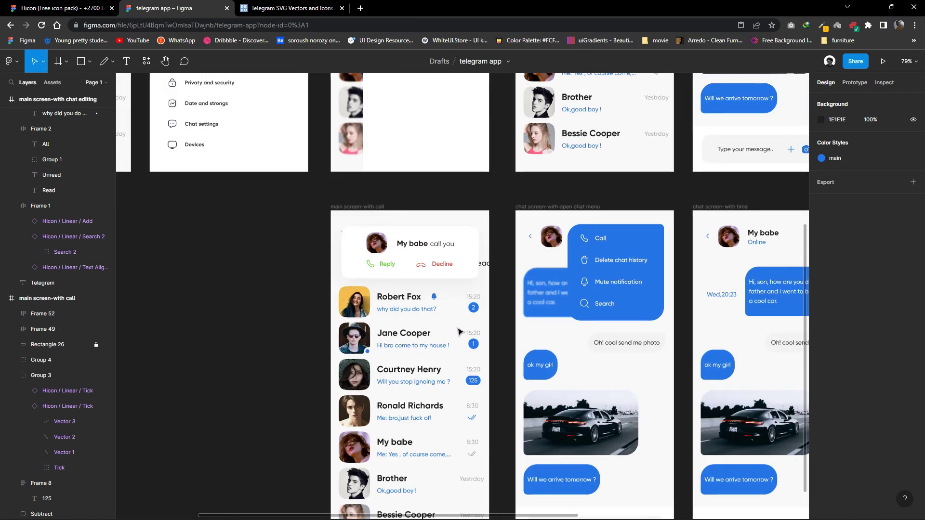
pyautogui.scroll(-2, 394, 335)
pyautogui.scroll(-1, 394, 334)
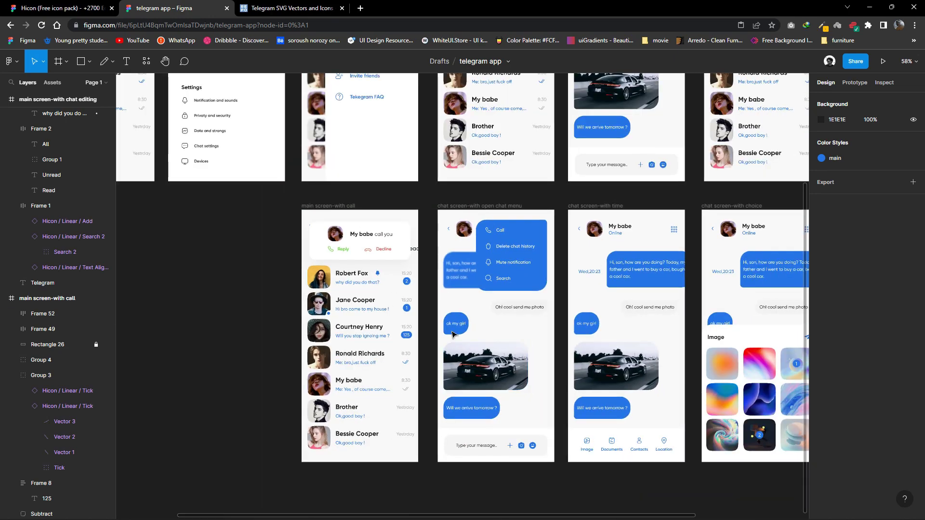
pyautogui.scroll(-1, 394, 335)
pyautogui.moveTo(619, 95)
pyautogui.keyDown('alt'); pyautogui.mouseDown()
pyautogui.moveTo(221, 298)
pyautogui.moveTo(221, 290)
pyautogui.mouseUp(); pyautogui.keyUp('alt')
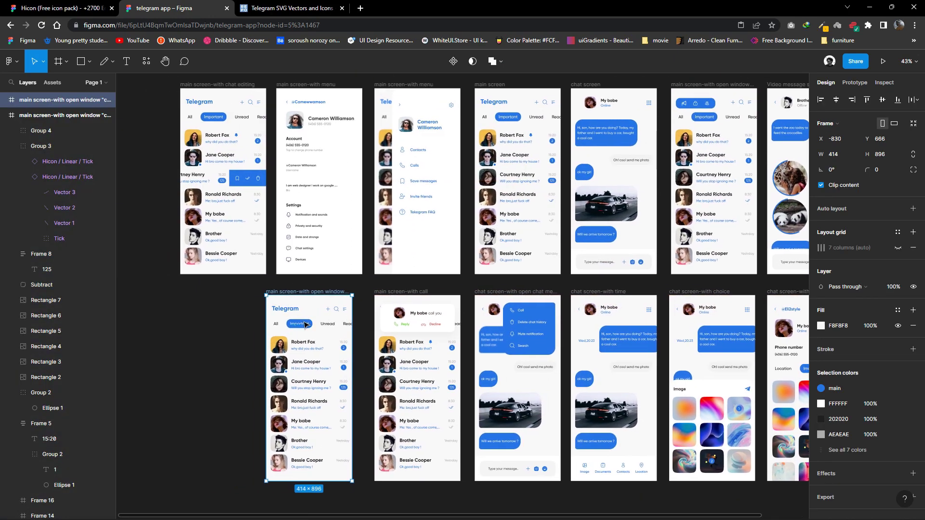
pyautogui.scroll(2, 322, 330)
pyautogui.scroll(2, 322, 331)
pyautogui.hscroll(-2, 308, 241)
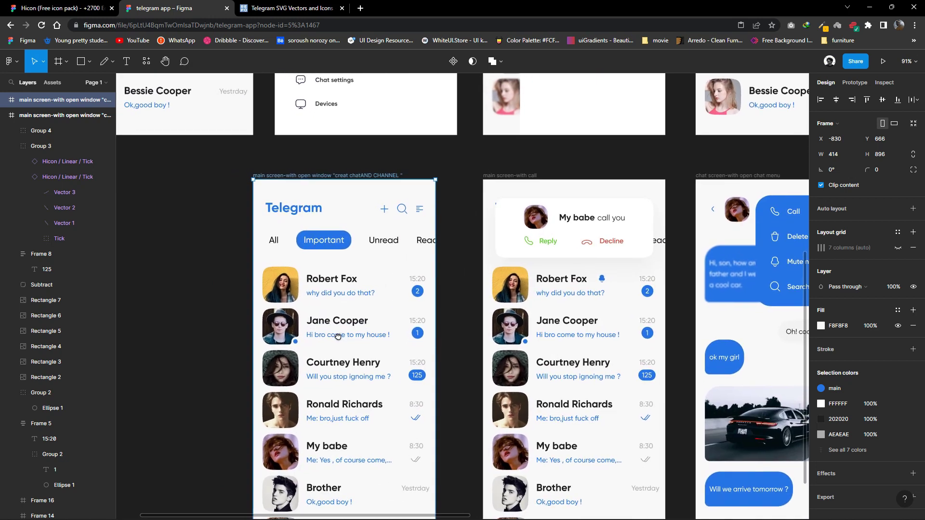
pyautogui.scroll(1, 304, 207)
pyautogui.doubleClick(296, 181)
pyautogui.write('call history')
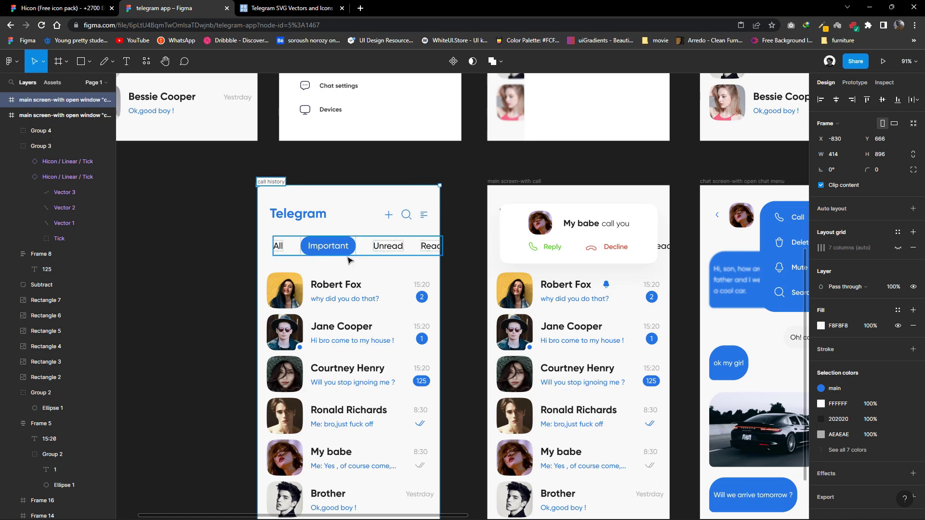
pyautogui.press('Return')
# Delete the filter tab row and header icons, and move the title toward the top centre.
pyautogui.click(365, 254)
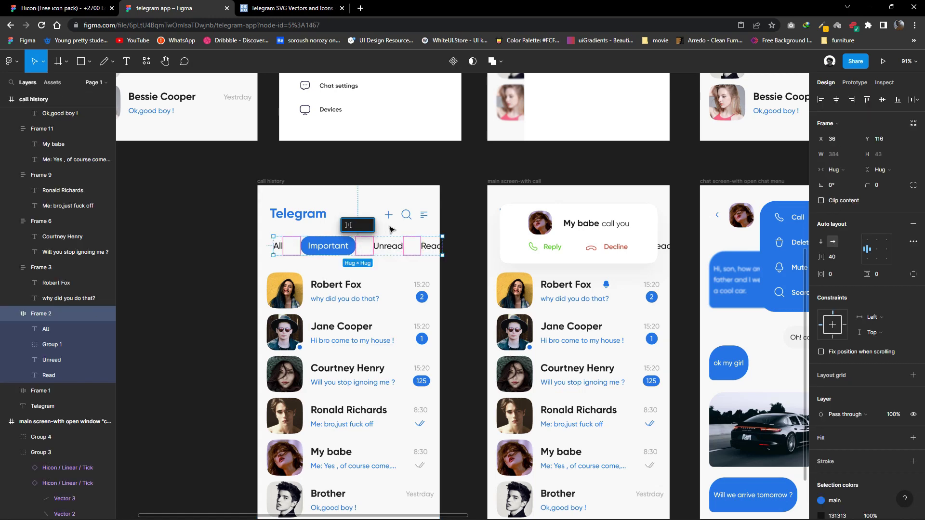
pyautogui.press('Delete')
pyautogui.click(406, 214)
pyautogui.press('Delete')
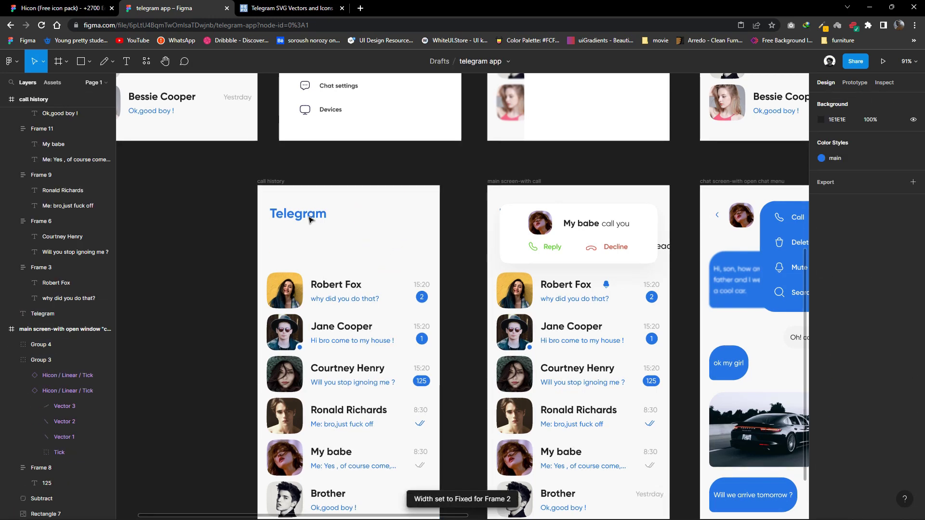
pyautogui.click(350, 222)
pyautogui.moveTo(350, 223); pyautogui.dragTo(353, 222)
# Retitle the screen 'Call history' in Bold, size 20, with the main blue colour style.
pyautogui.doubleClick(350, 222)
pyautogui.write('Call hostory')
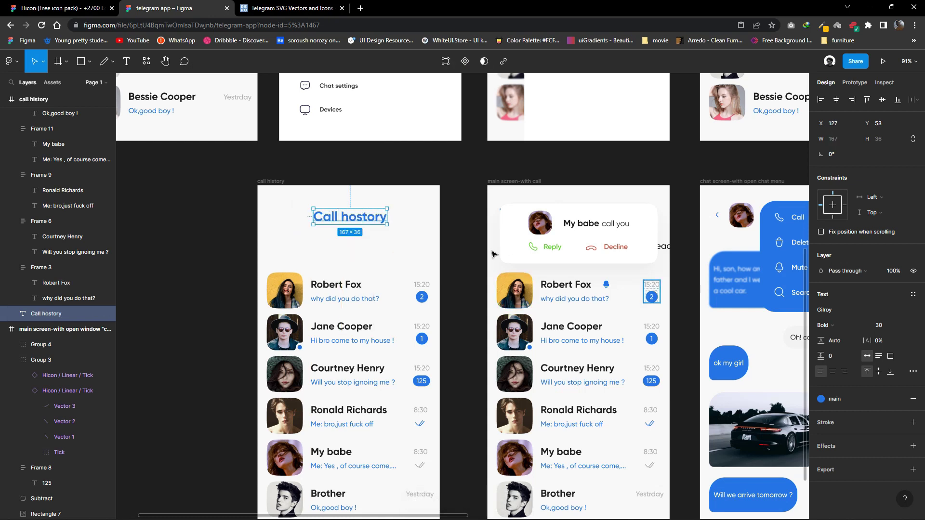
pyautogui.doubleClick(353, 220)
pyautogui.write('i')
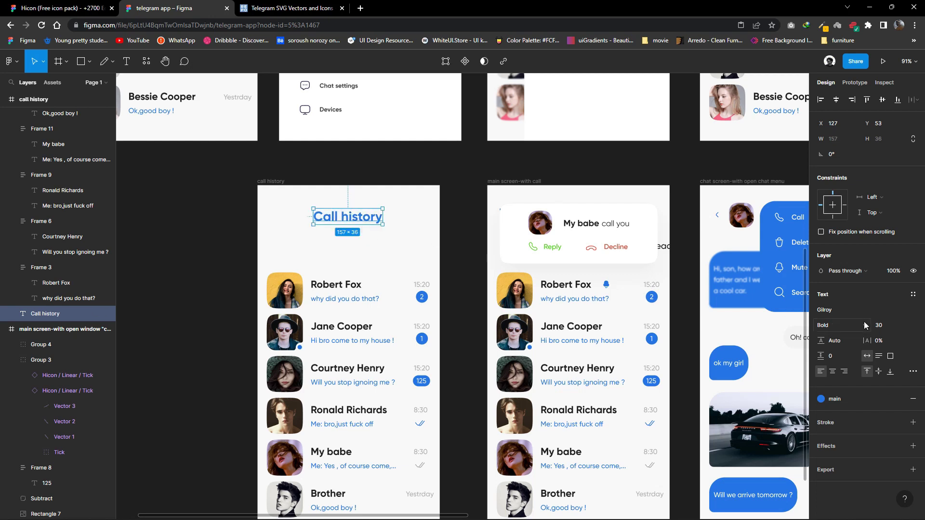
pyautogui.click(846, 327)
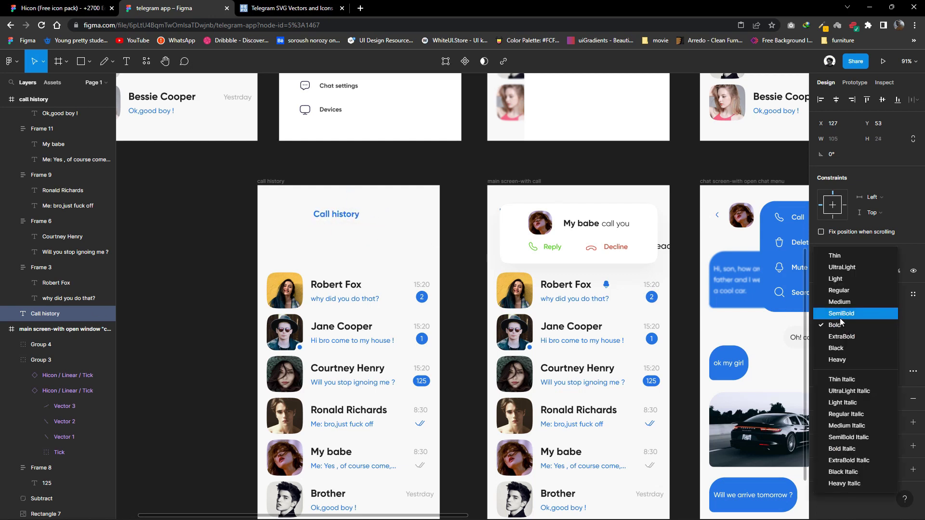
pyautogui.click(839, 325)
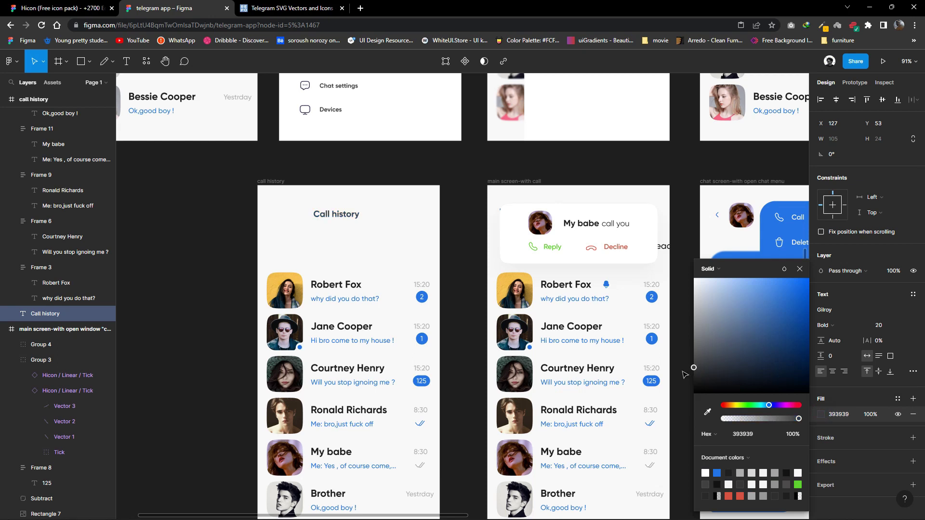
pyautogui.click(888, 394)
pyautogui.click(827, 458)
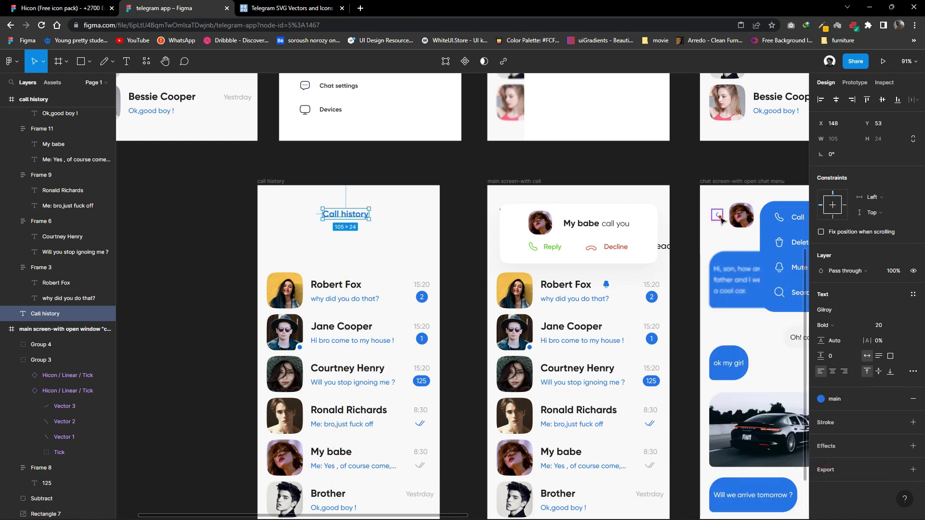
# Copy the back arrow beside the title and centre the title by 1 px.
pyautogui.moveTo(722, 220); pyautogui.dragTo(276, 219)
pyautogui.click(357, 221)
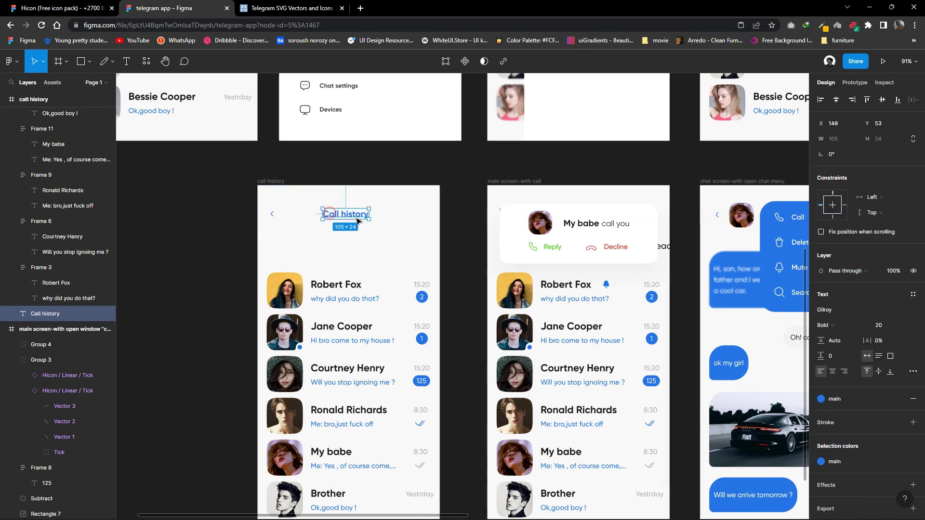
pyautogui.press('alt')
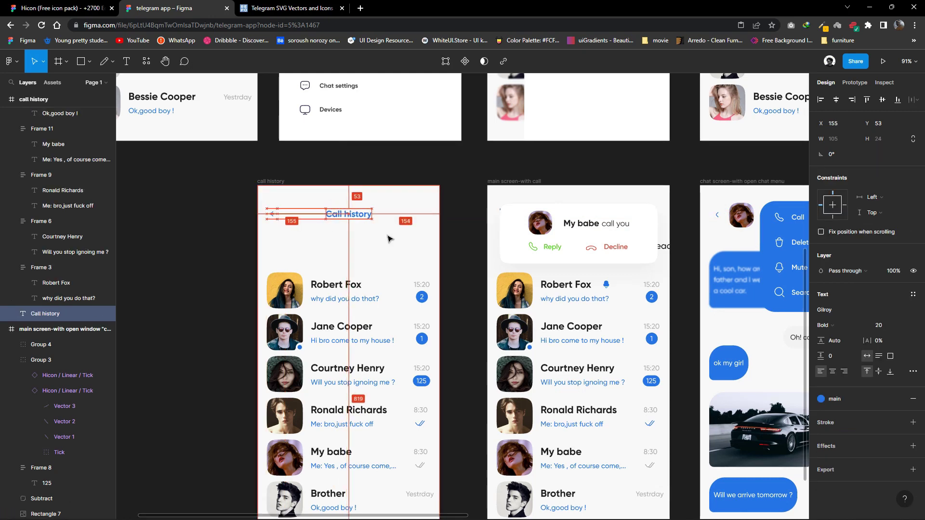
pyautogui.press('Left')
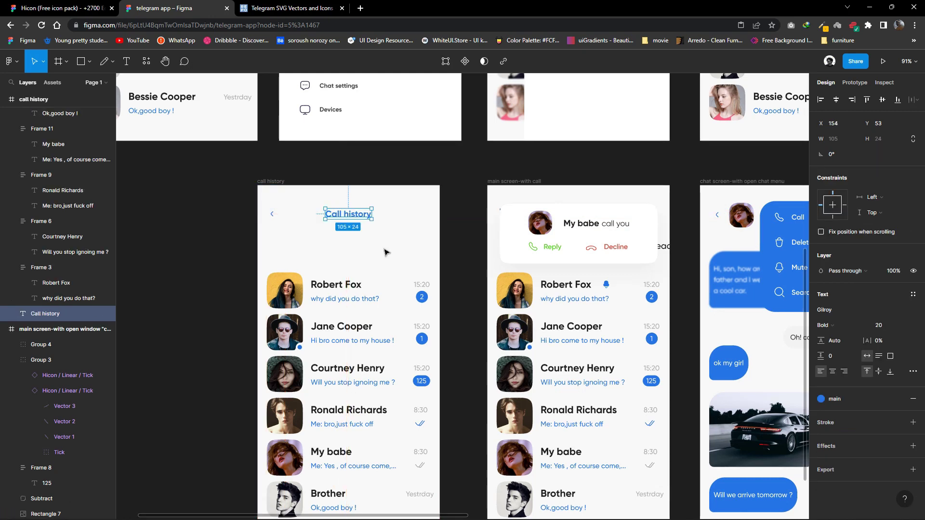
pyautogui.scroll(-1, 244, 317)
pyautogui.scroll(-3, 335, 348)
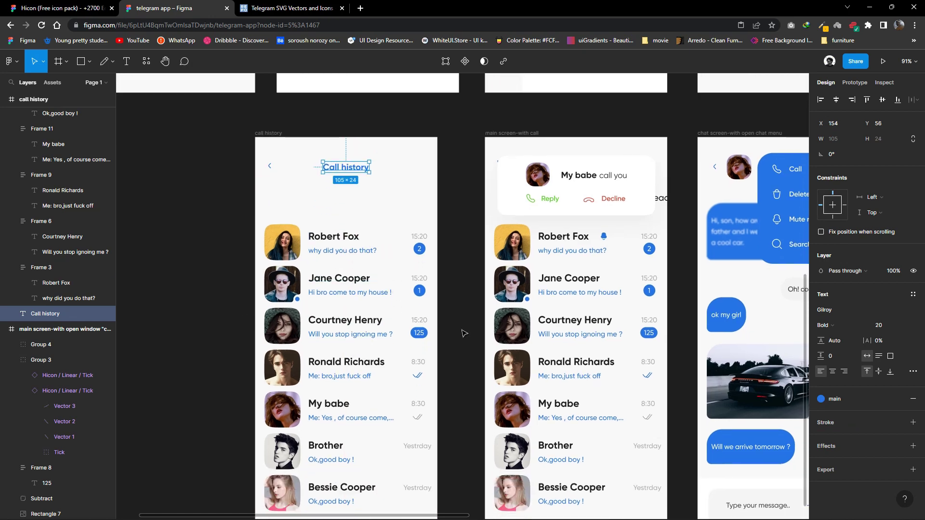
pyautogui.scroll(-2, 462, 330)
pyautogui.moveTo(443, 458)
pyautogui.mouseDown()
pyautogui.moveTo(298, 173)
pyautogui.moveTo(297, 154)
pyautogui.mouseUp()
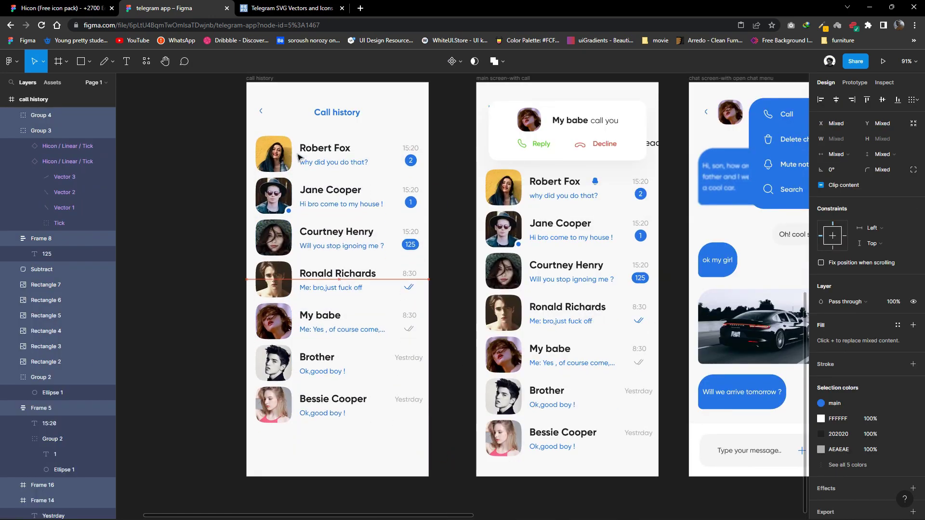
# Raise the contact list under the title and remove Robert Fox's time and unread badge.
pyautogui.click(410, 176)
pyautogui.press('Delete')
pyautogui.scroll(1, 331, 191)
pyautogui.scroll(3, 330, 191)
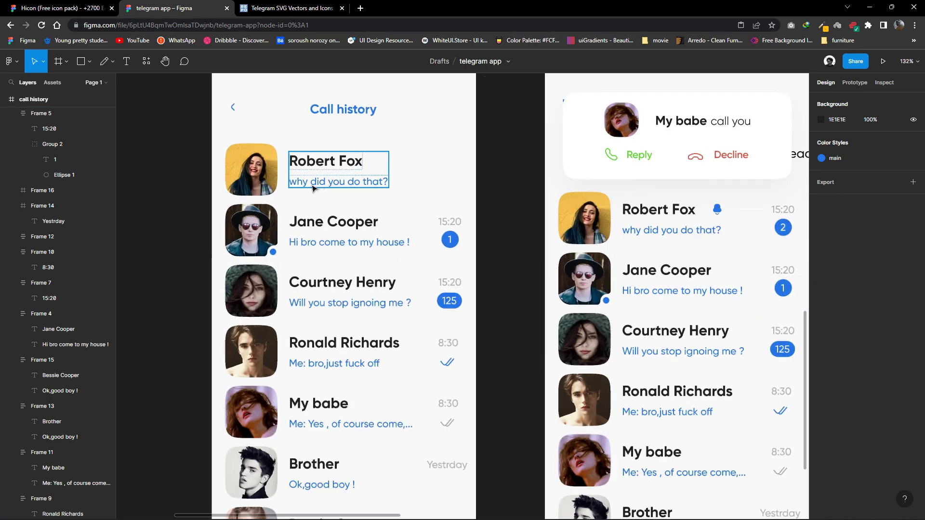
pyautogui.click(314, 187)
# Copy the Hicon / Outline / Down 1 arrow into the telegram app file.
pyautogui.hotkey('ctrl', 'Tab')
pyautogui.hotkey('ctrl', 'Tab')
pyautogui.scroll(-2, 374, 258)
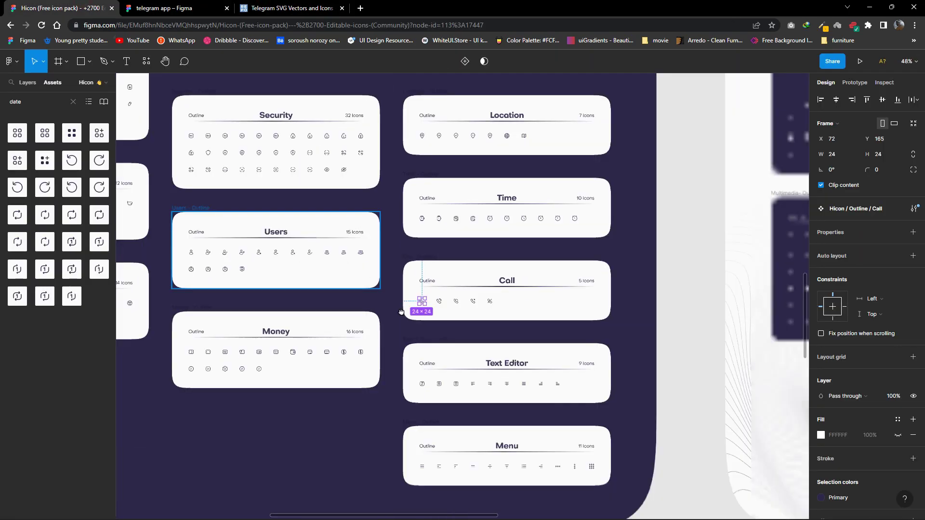
pyautogui.scroll(-2, 399, 310)
pyautogui.scroll(3, 584, 222)
pyautogui.scroll(2, 584, 241)
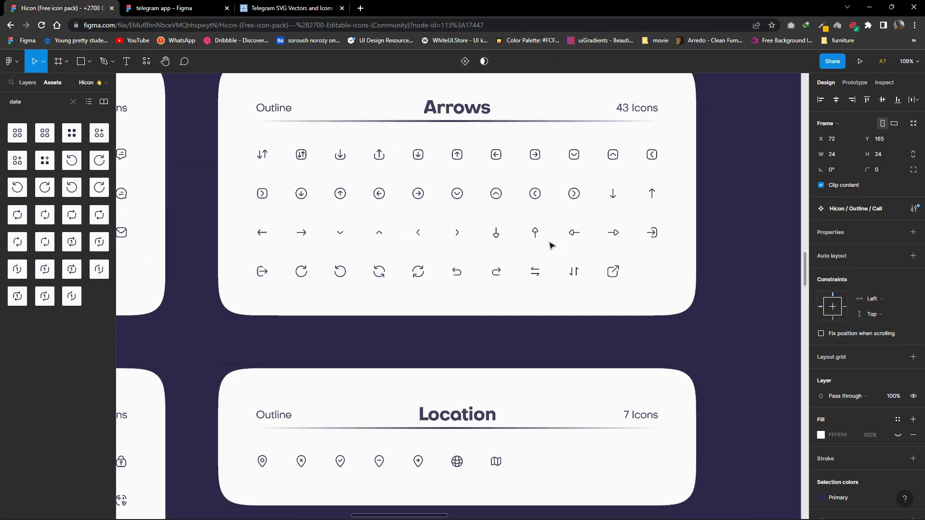
pyautogui.click(612, 193)
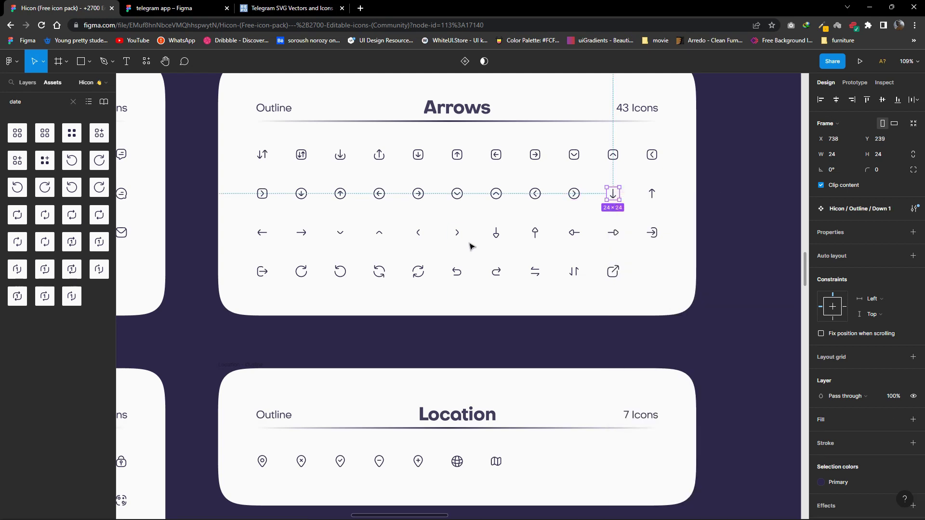
pyautogui.click(185, 4)
pyautogui.rightClick(493, 141)
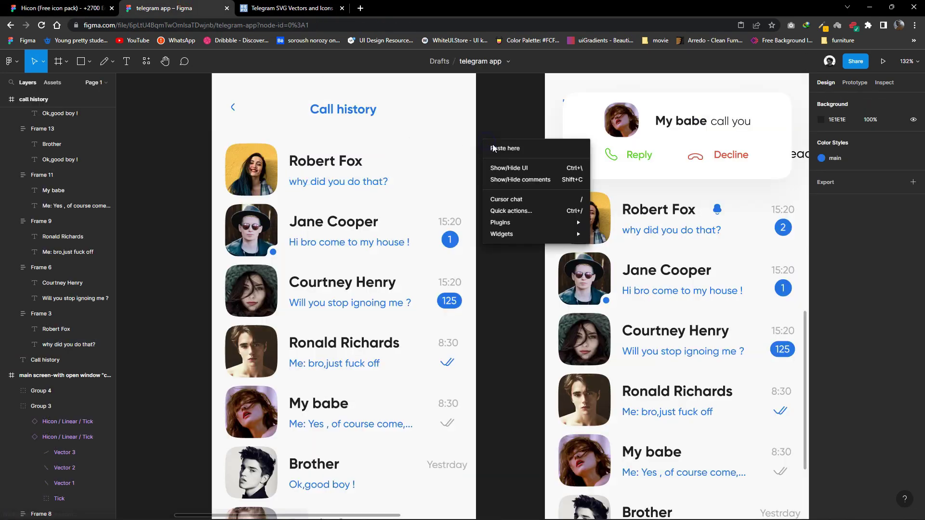
pyautogui.click(503, 144)
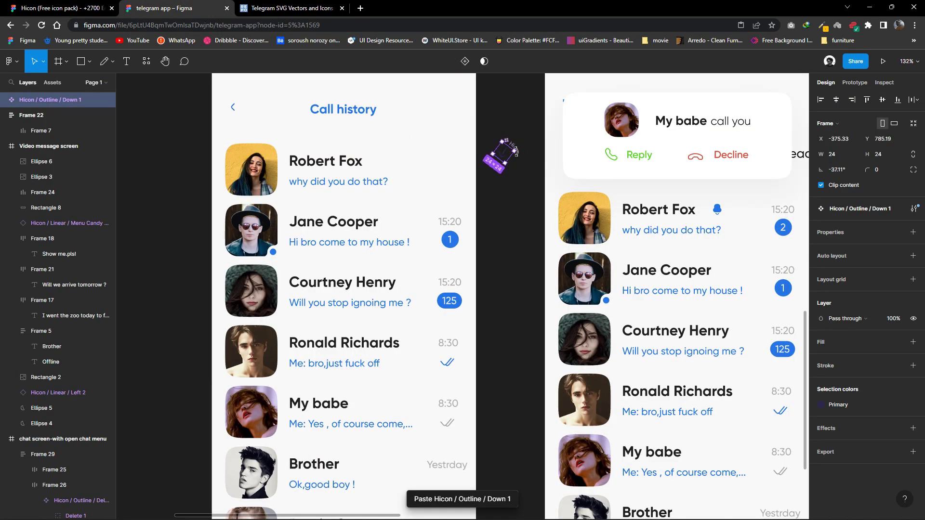
pyautogui.moveTo(291, 186); pyautogui.dragTo(448, 189)
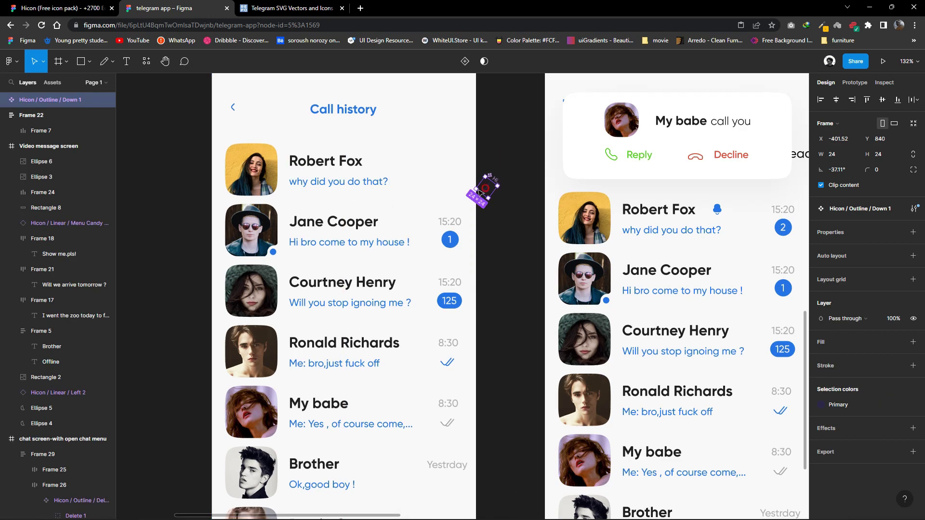
# Ungroup Robert Fox's name and message, then join arrow and message in auto layout.
pyautogui.click(338, 169)
pyautogui.rightClick(323, 162)
pyautogui.click(366, 284)
pyautogui.click(361, 184)
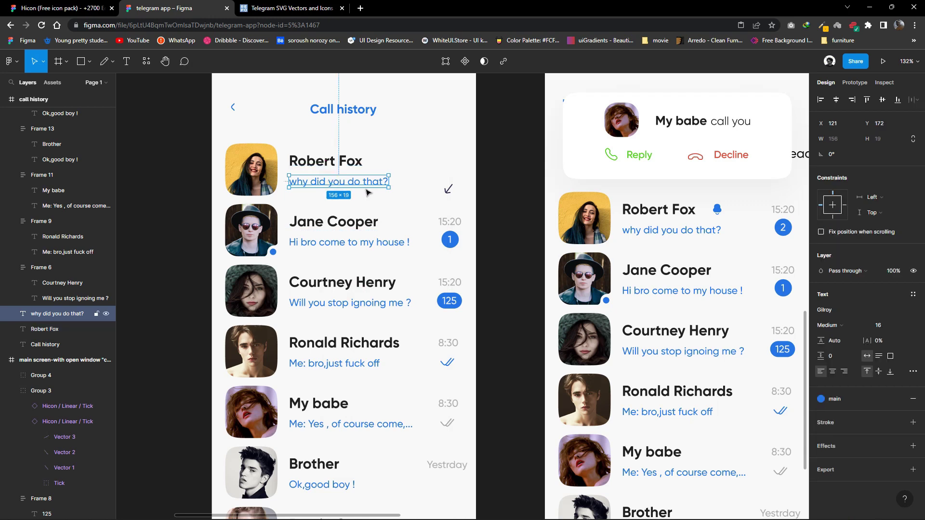
pyautogui.hotkey('ctrl', 'z')
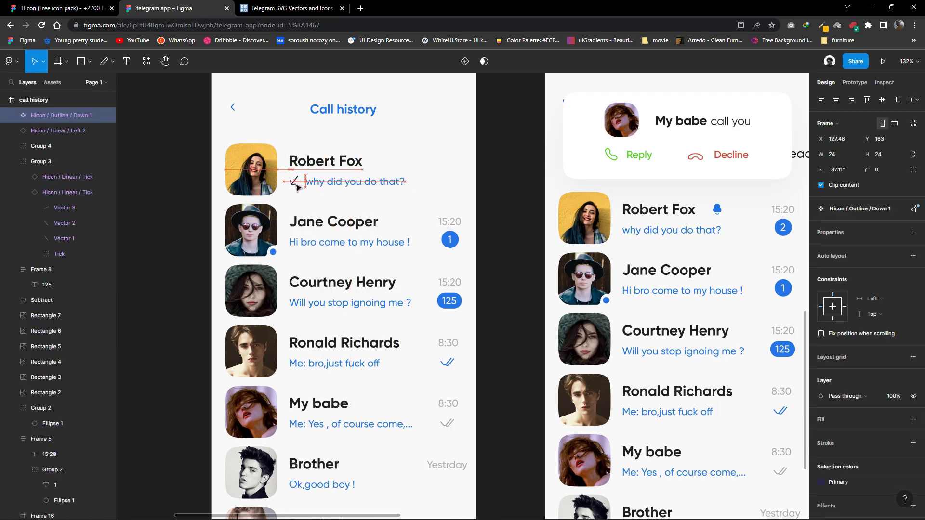
pyautogui.keyDown('shift'); pyautogui.click(356, 183); pyautogui.keyUp('shift')
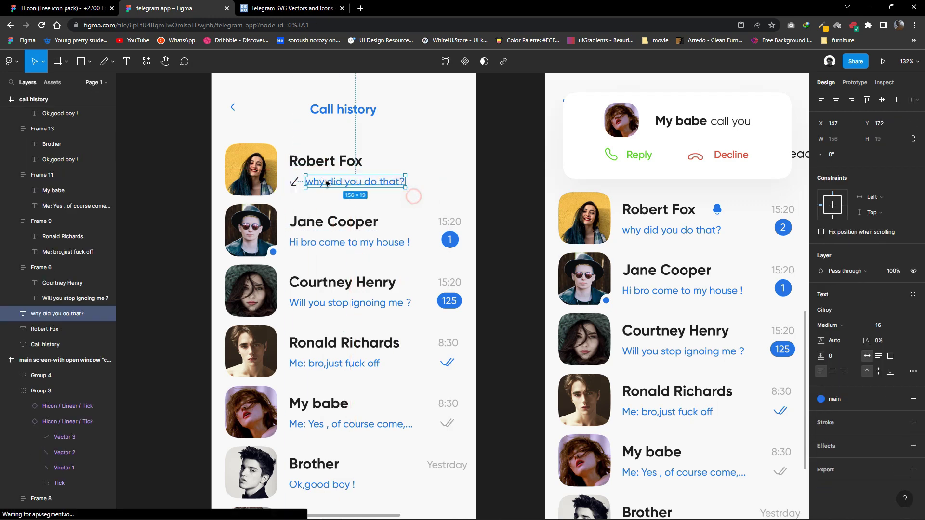
pyautogui.hotkey('shift', 'a')
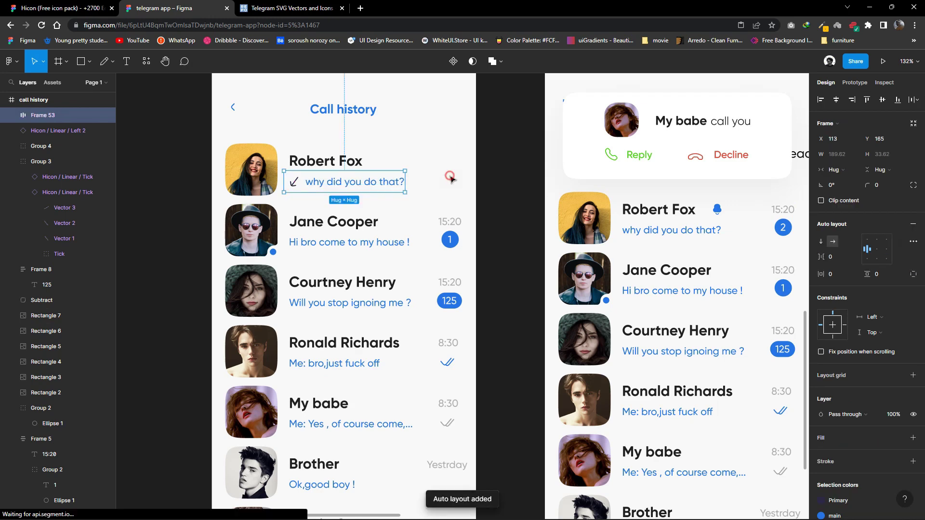
# Stack Robert Fox's name above the arrow row and change the message to '18.20.2022 at 19:30'.
pyautogui.moveTo(451, 204); pyautogui.dragTo(282, 145)
pyautogui.hotkey('shift', 'a')
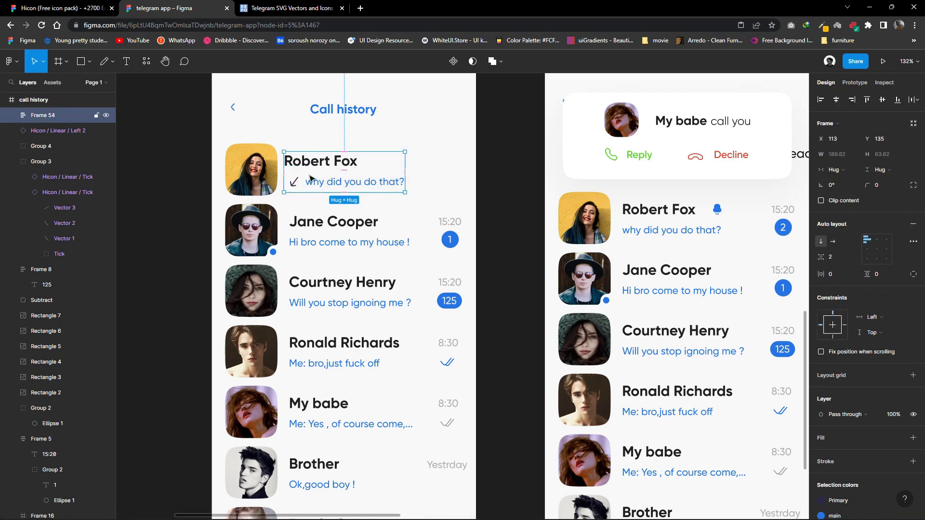
pyautogui.moveTo(314, 166); pyautogui.dragTo(324, 166)
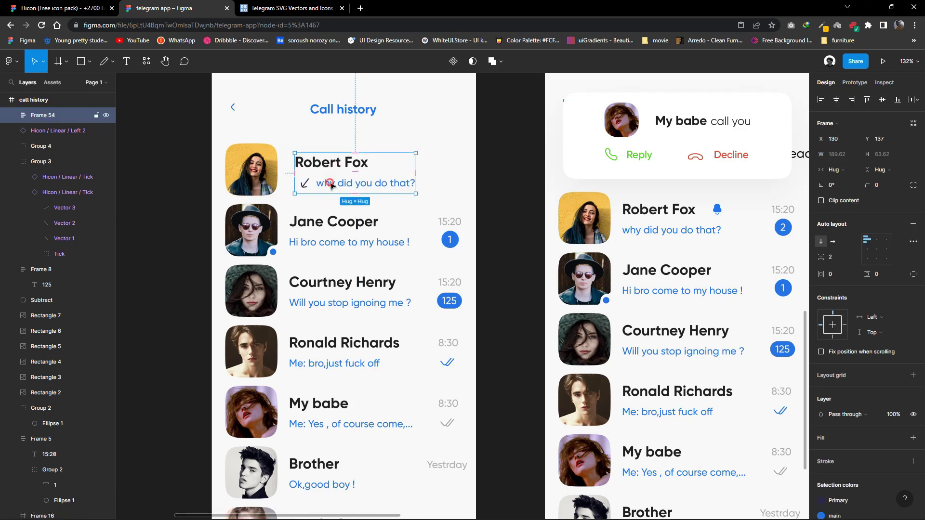
pyautogui.doubleClick(331, 185)
pyautogui.write('18.20.2022 at 19:30')
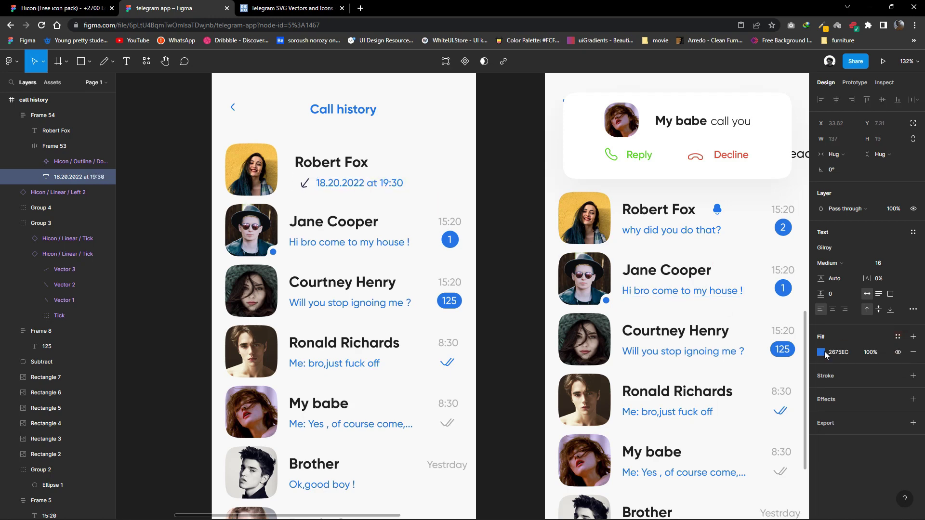
# Make the date text and arrow icon grey, 959595.
pyautogui.click(820, 353)
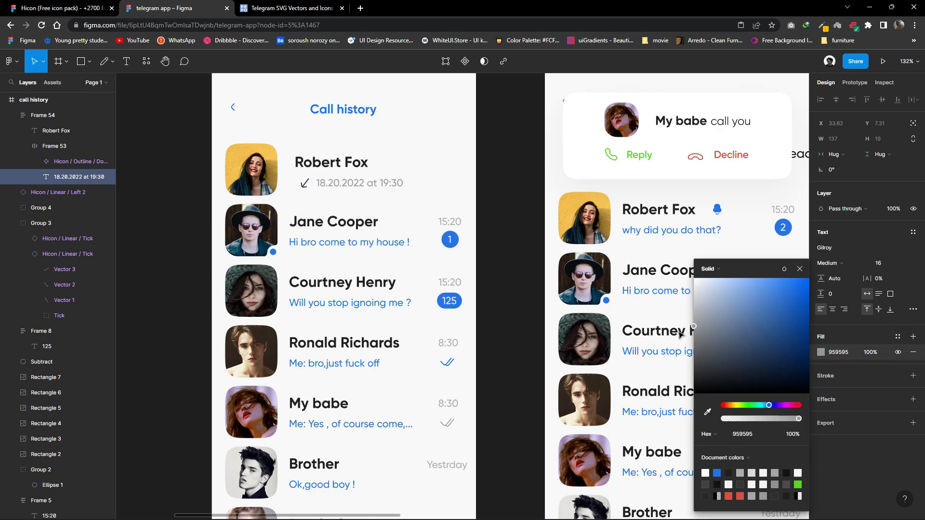
pyautogui.rightClick(750, 434)
pyautogui.click(780, 326)
pyautogui.hotkey('shift', 'Tab')
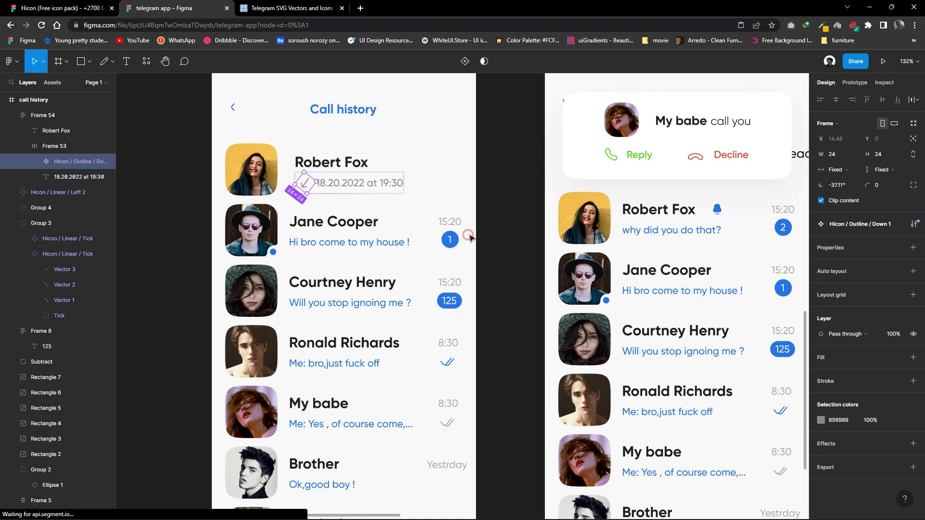
pyautogui.scroll(-3, 481, 260)
pyautogui.moveTo(462, 273); pyautogui.dragTo(292, 224)
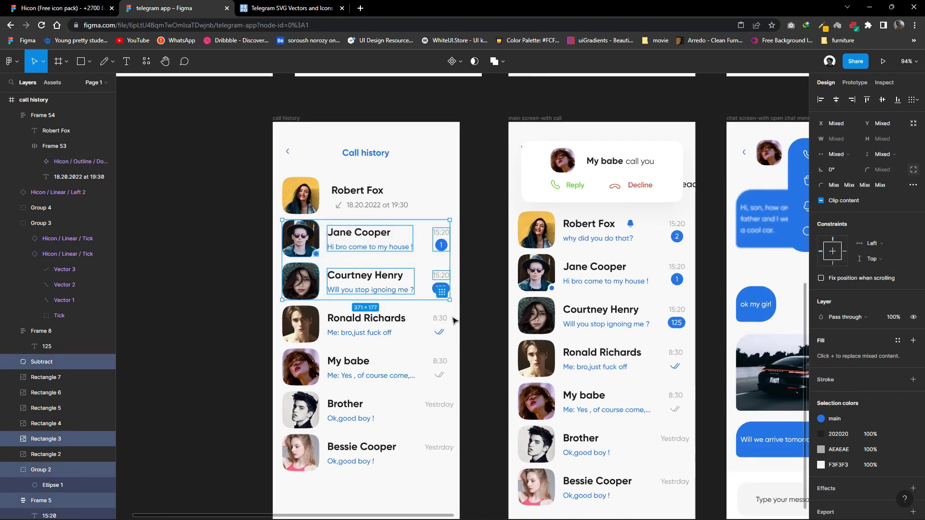
# Delete the Jane Cooper, Courtney Henry, Ronald Richards, My babe, Brother and Bessie Cooper rows.
pyautogui.press('Delete')
pyautogui.moveTo(469, 383); pyautogui.dragTo(279, 308)
pyautogui.press('Delete')
pyautogui.moveTo(477, 467); pyautogui.dragTo(270, 359)
pyautogui.press('Delete')
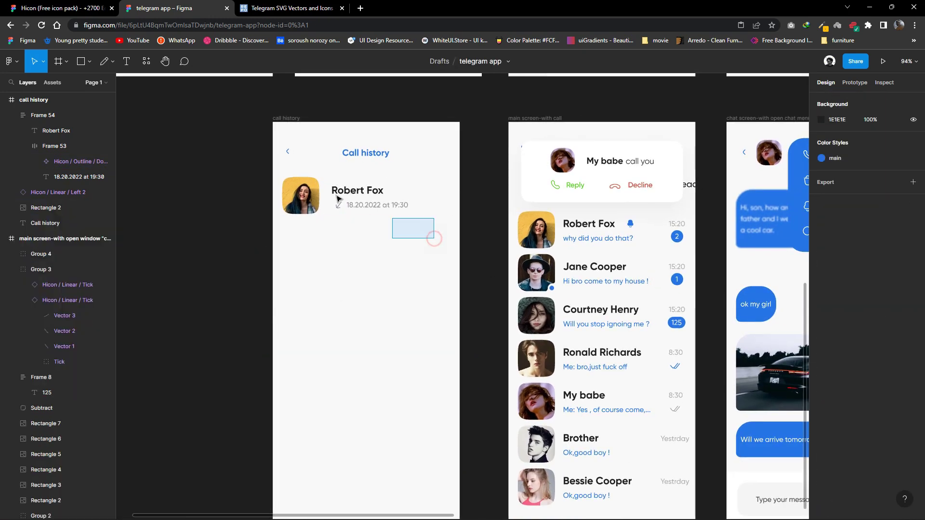
# Combine Robert Fox's avatar and text block into one auto-layout card.
pyautogui.moveTo(442, 247)
pyautogui.mouseDown()
pyautogui.moveTo(280, 176)
pyautogui.moveTo(310, 248)
pyautogui.mouseUp()
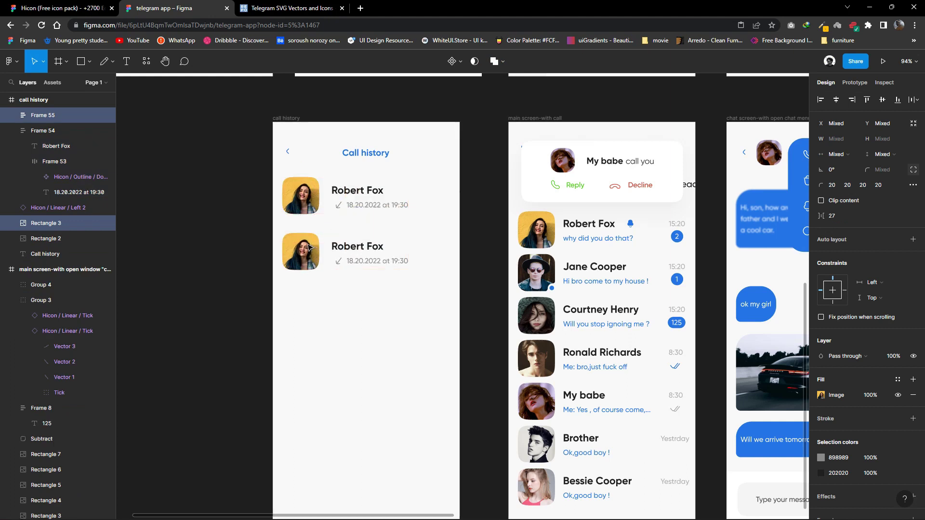
pyautogui.press('Delete')
pyautogui.click(315, 184)
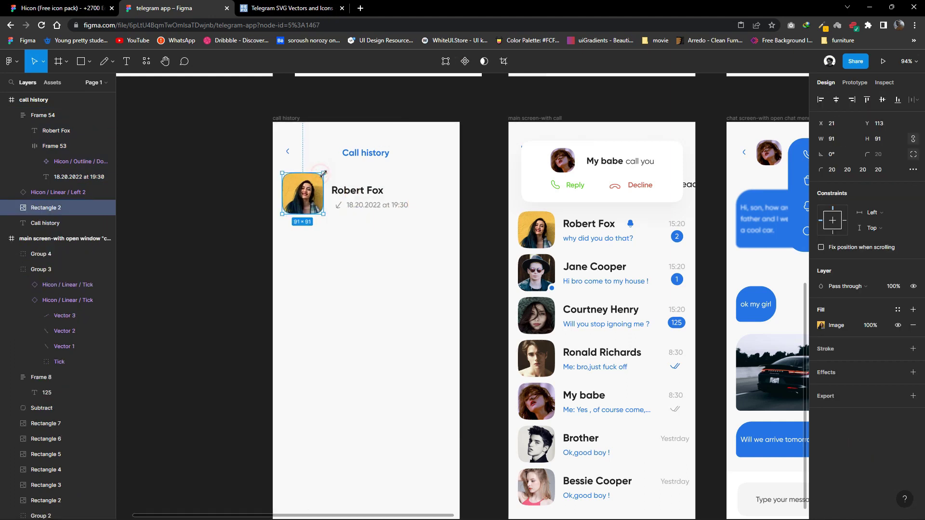
pyautogui.click(374, 198)
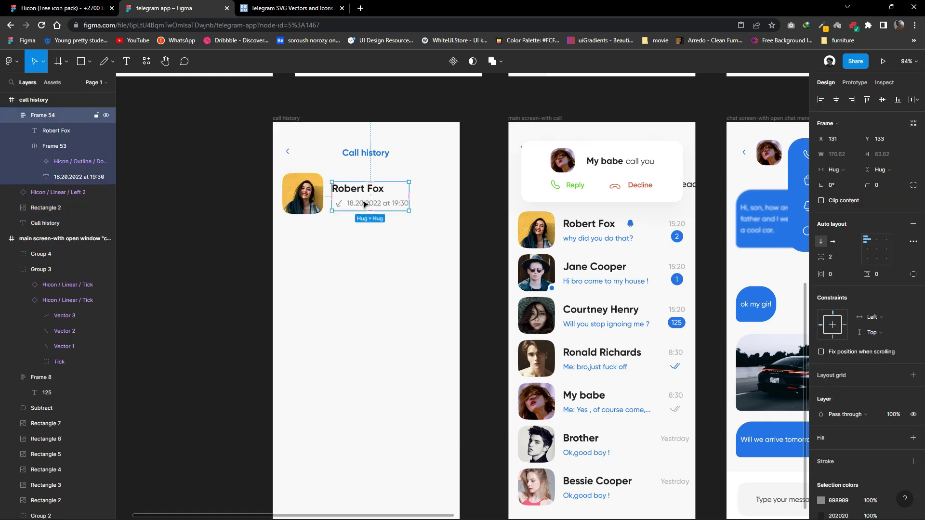
pyautogui.click(385, 228)
pyautogui.moveTo(386, 229)
pyautogui.mouseDown()
pyautogui.moveTo(280, 171)
pyautogui.moveTo(316, 184)
pyautogui.mouseUp()
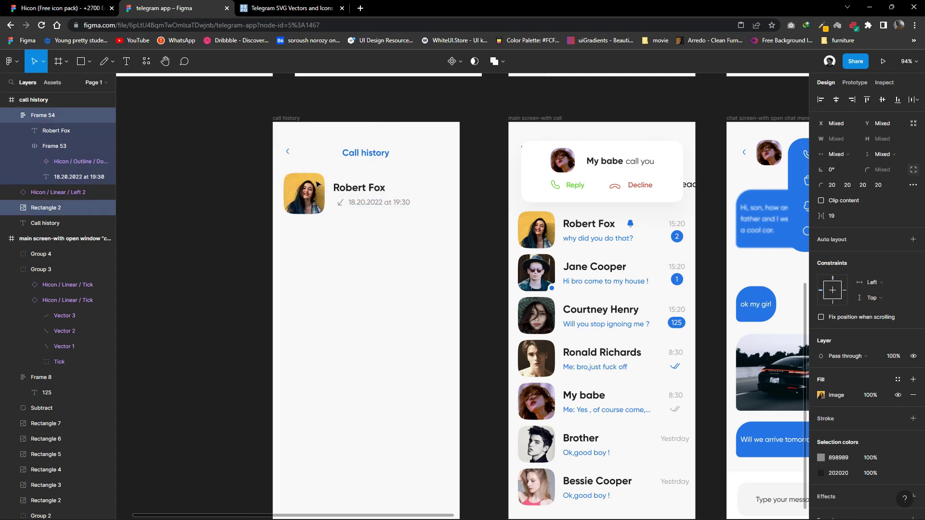
pyautogui.scroll(-5, 424, 239)
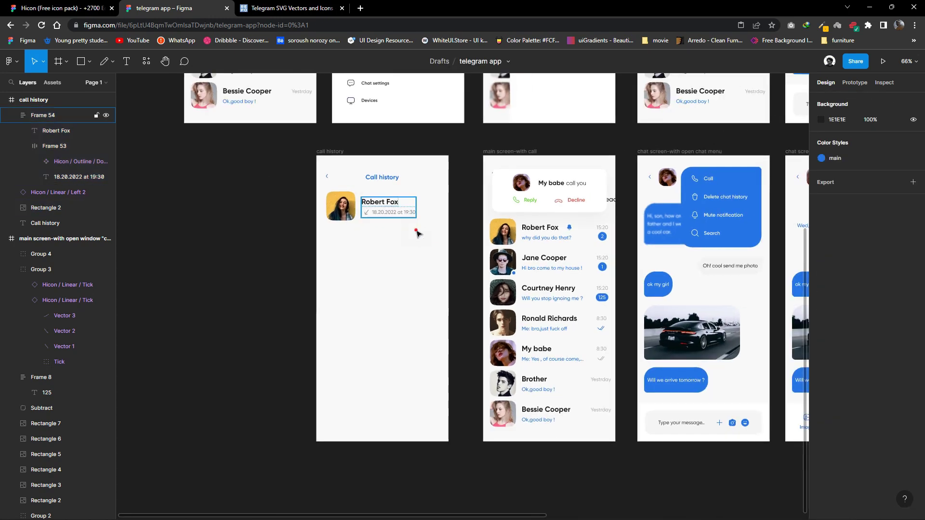
pyautogui.click(913, 240)
# Duplicate the Robert Fox card downward until seven identical rows fill the list.
pyautogui.scroll(5, 344, 209)
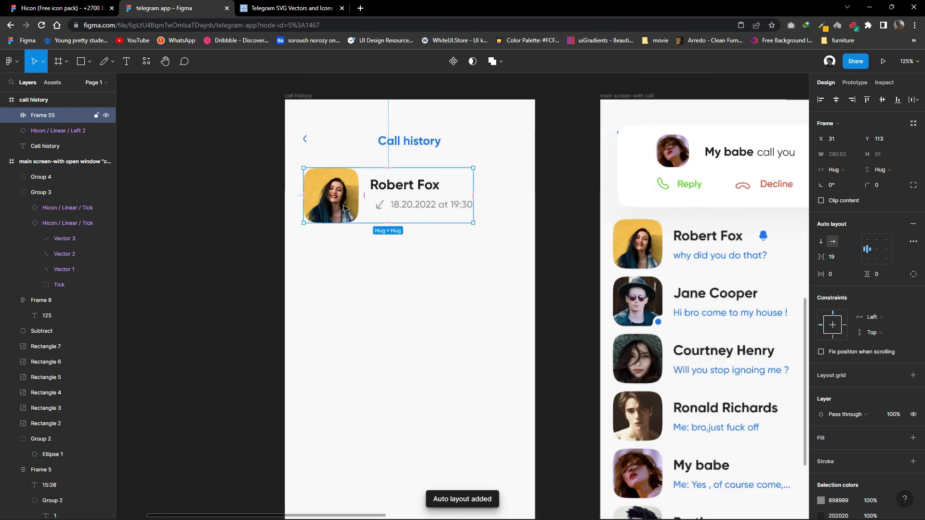
pyautogui.moveTo(344, 210); pyautogui.dragTo(345, 278)
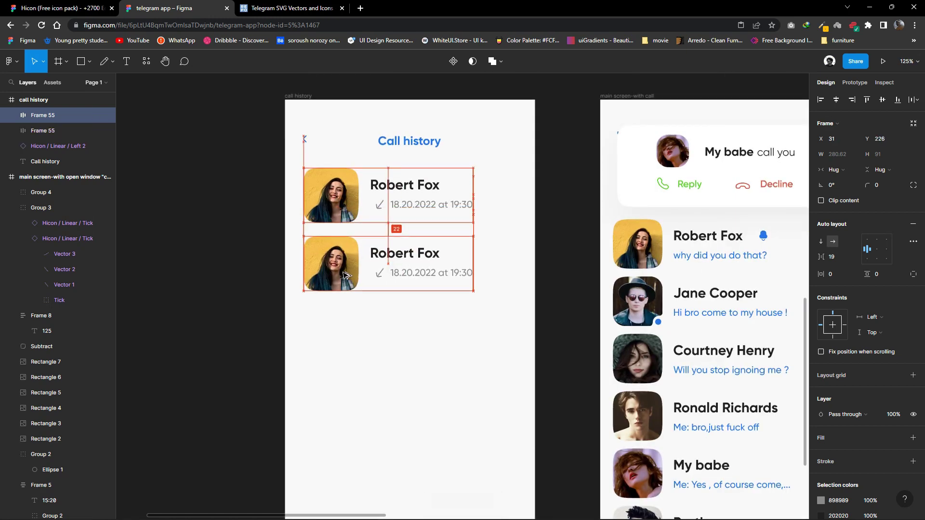
pyautogui.scroll(-2, 336, 212)
pyautogui.moveTo(336, 212); pyautogui.dragTo(336, 280)
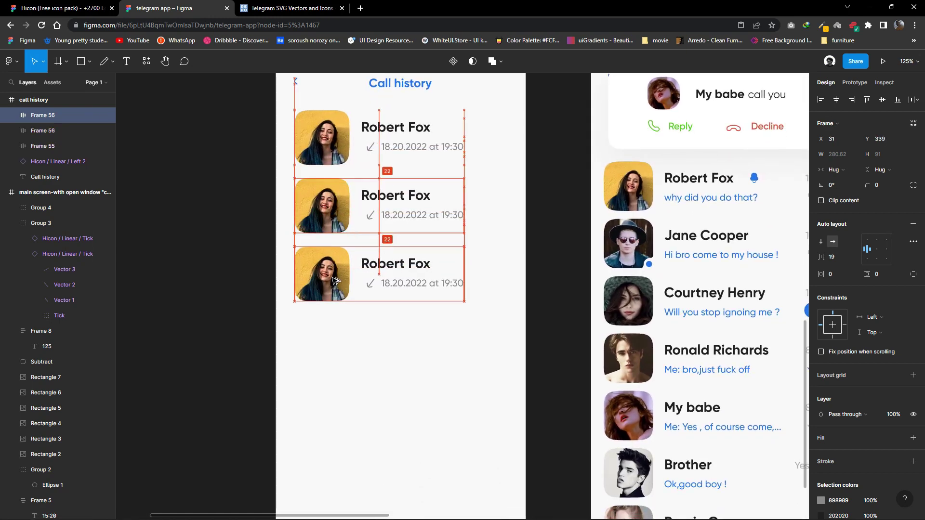
pyautogui.scroll(-2, 326, 277)
pyautogui.moveTo(318, 202); pyautogui.dragTo(318, 269)
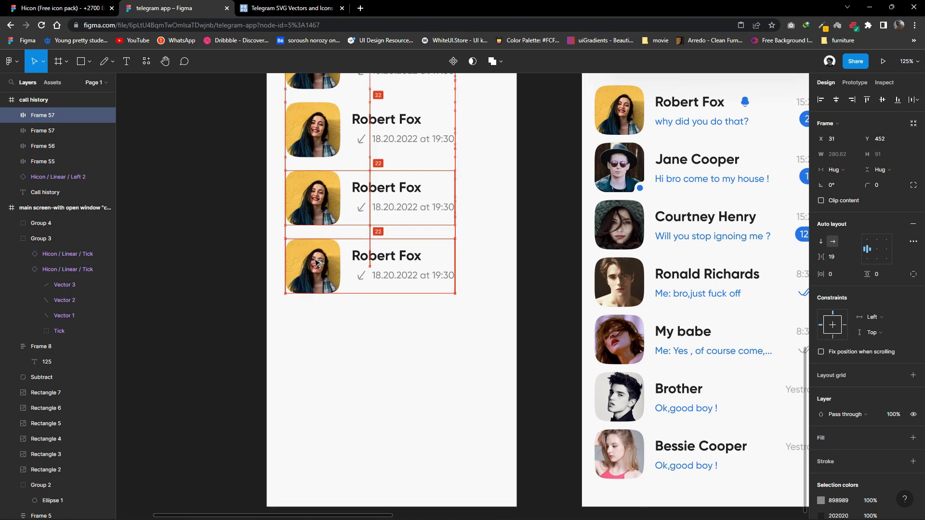
pyautogui.scroll(-2, 317, 269)
pyautogui.moveTo(324, 197); pyautogui.dragTo(324, 258)
pyautogui.scroll(-2, 323, 245)
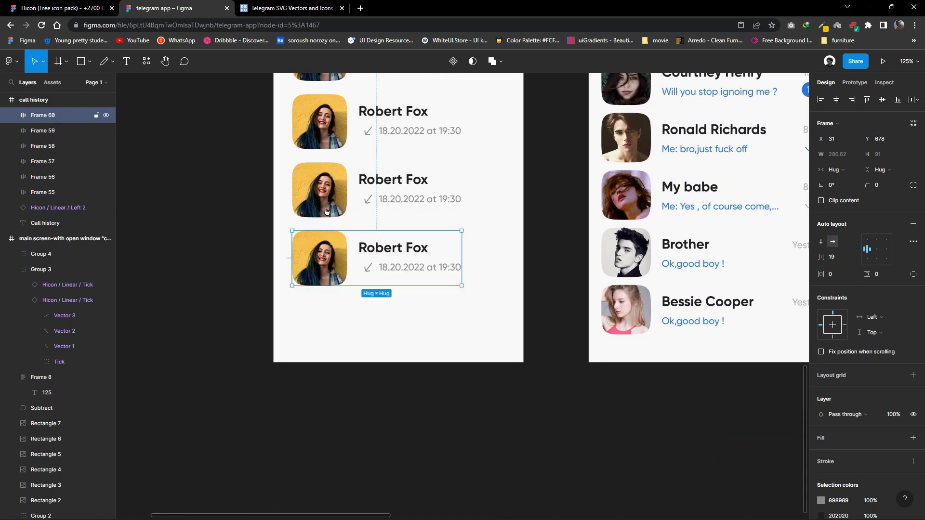
pyautogui.scroll(-2, 327, 213)
pyautogui.moveTo(327, 213); pyautogui.dragTo(326, 288)
pyautogui.press('Escape')
pyautogui.scroll(-5, 327, 288)
pyautogui.scroll(3, 323, 174)
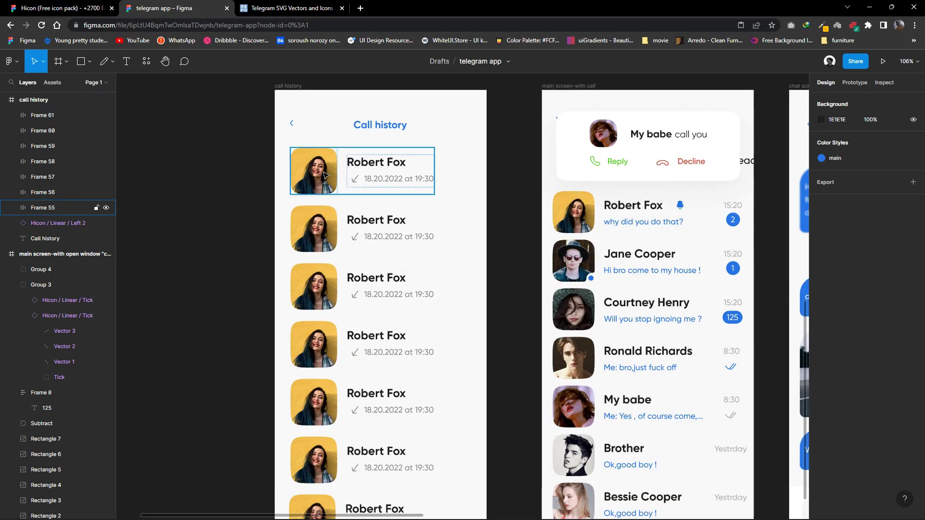
pyautogui.rightClick(465, 258)
# Launch Content Reel, show its Image collections, and select the second card's avatar.
pyautogui.click(600, 337)
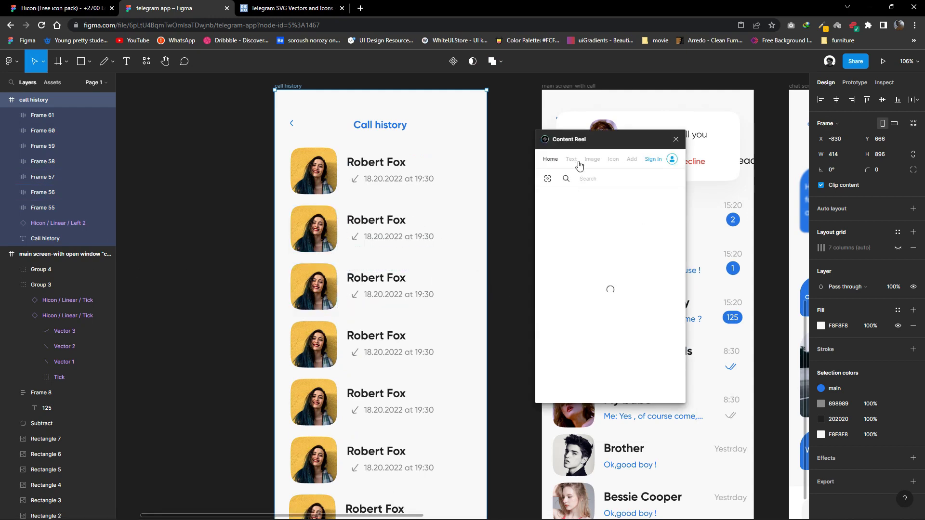
pyautogui.click(592, 159)
pyautogui.keyDown('ctrl'); pyautogui.click(318, 231); pyautogui.keyUp('ctrl')
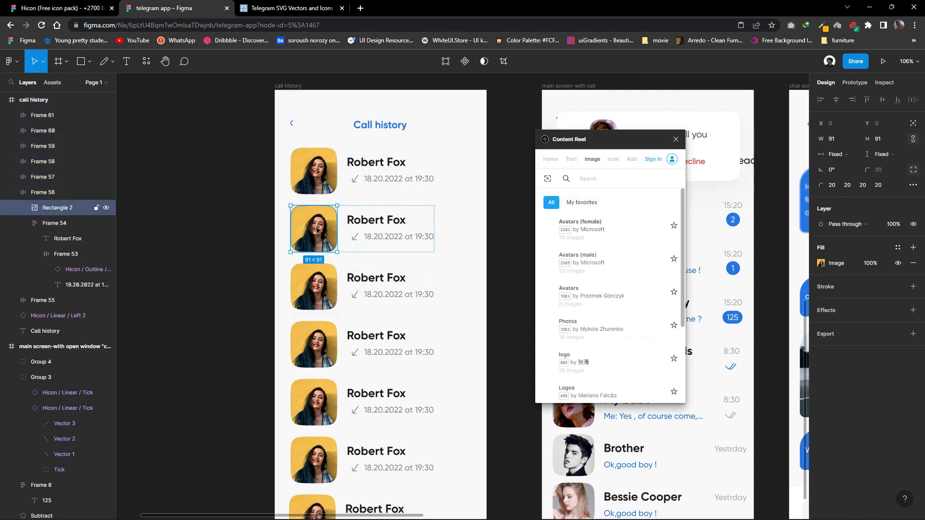
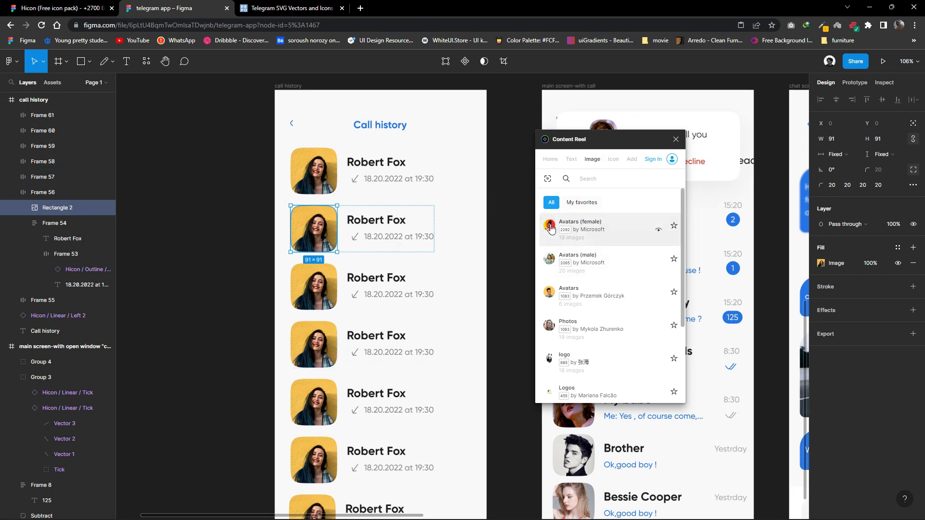
# Fill the second through fifth row avatars with random Content Reel photos.
pyautogui.click(552, 228)
pyautogui.click(311, 287)
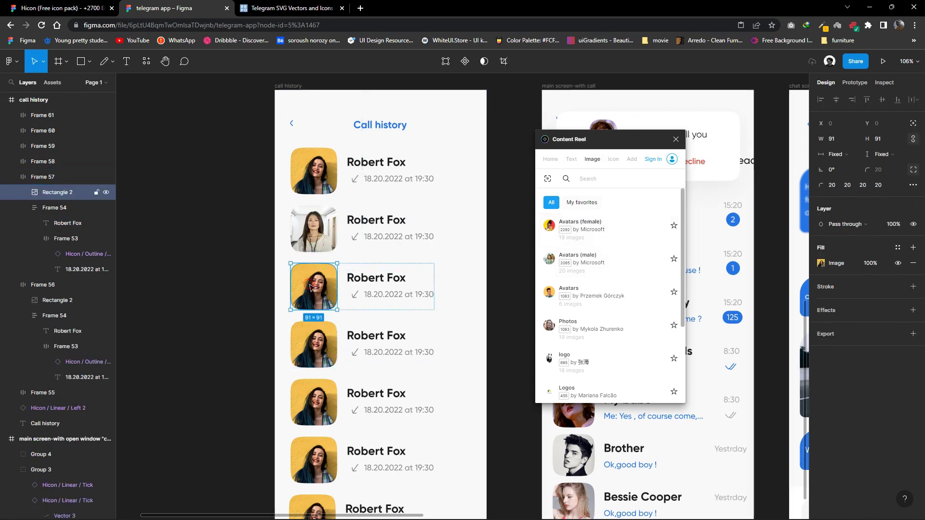
pyautogui.click(548, 292)
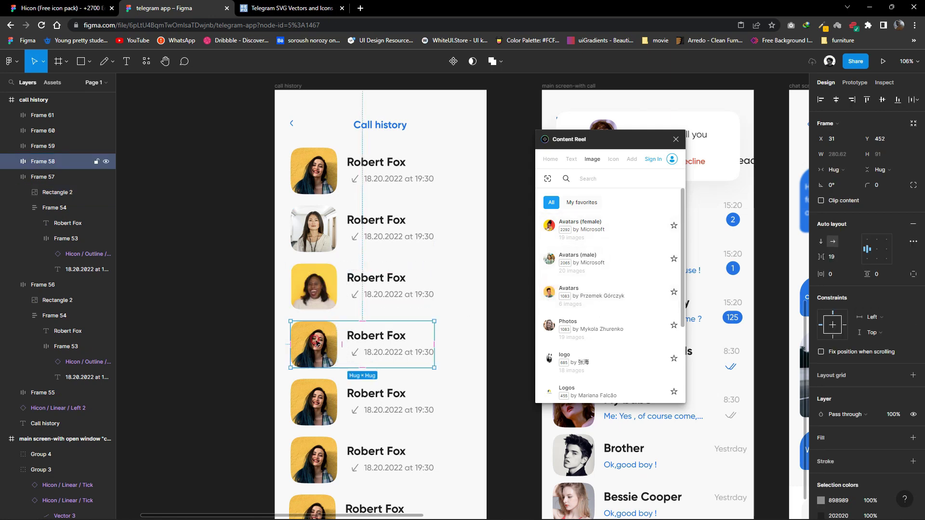
pyautogui.click(314, 337)
pyautogui.click(548, 330)
pyautogui.scroll(-1, 366, 338)
pyautogui.click(314, 364)
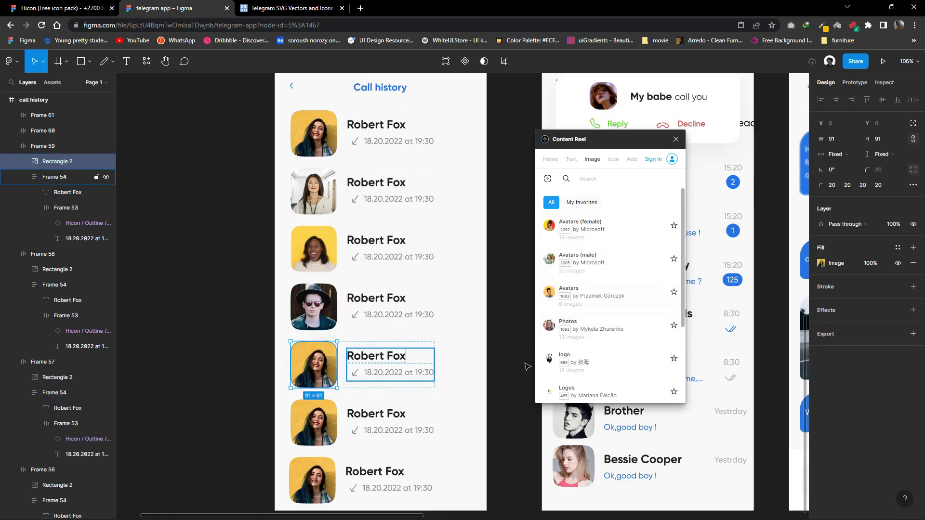
pyautogui.scroll(-3, 553, 327)
pyautogui.click(553, 327)
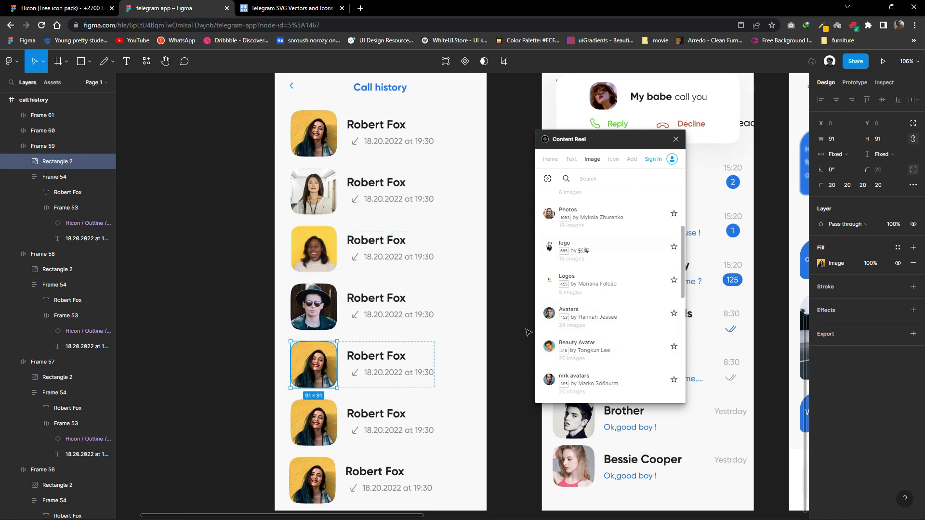
# Refresh the third avatar's photo and give the bottom and sixth avatars new photos.
pyautogui.click(323, 252)
pyautogui.scroll(3, 544, 220)
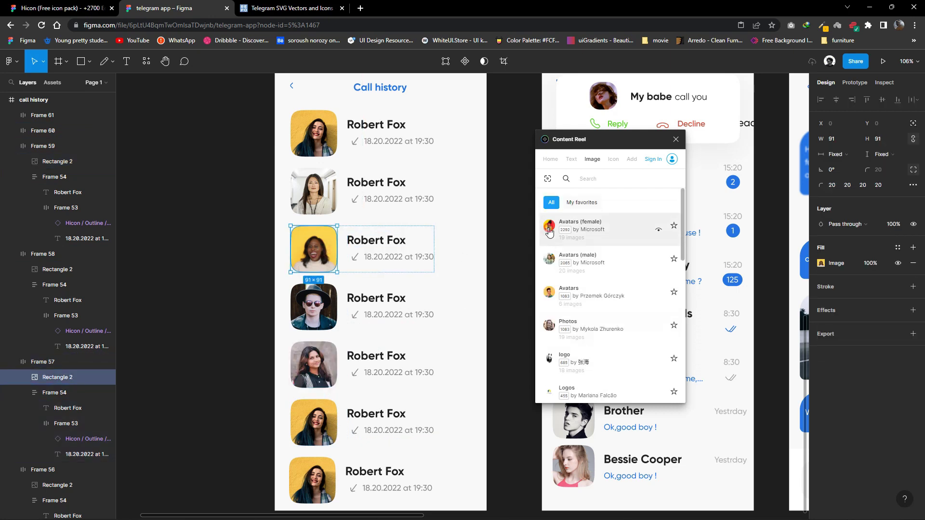
pyautogui.click(549, 226)
pyautogui.click(312, 480)
pyautogui.click(549, 229)
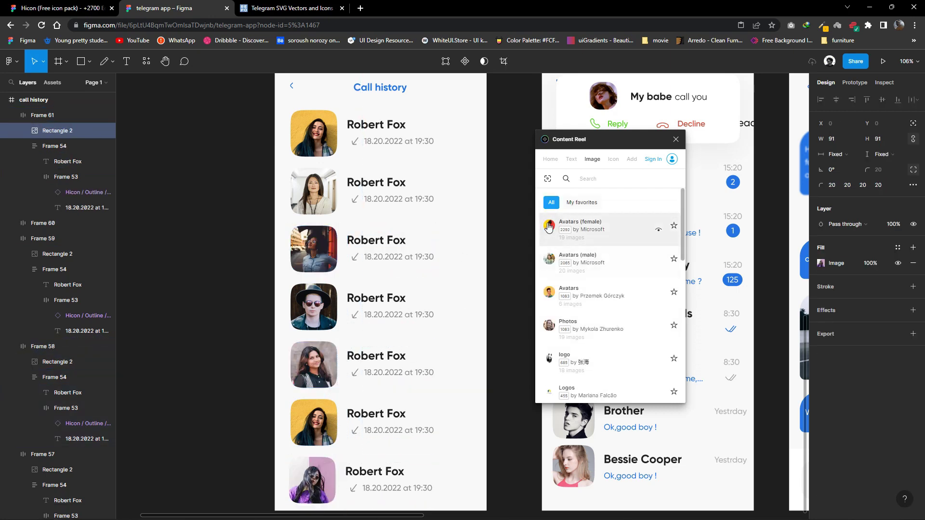
pyautogui.click(313, 248)
pyautogui.click(300, 418)
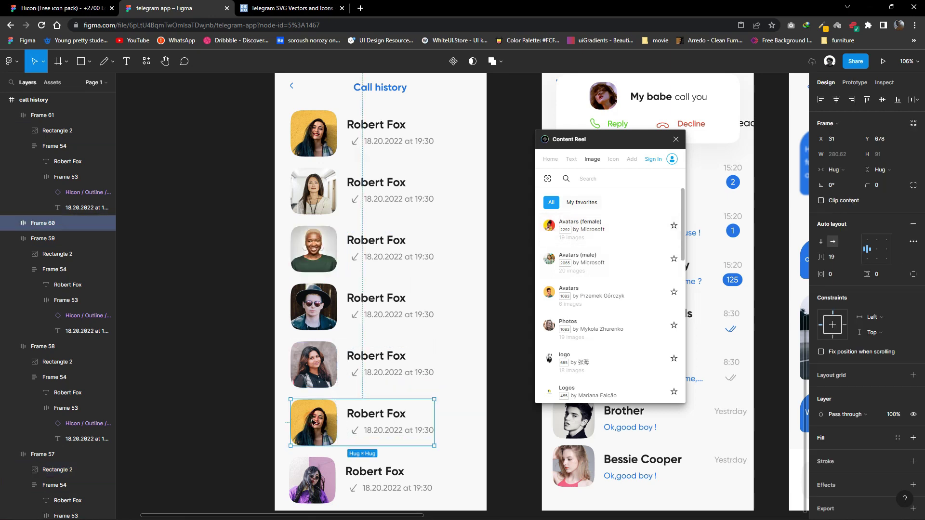
pyautogui.click(571, 159)
pyautogui.click(429, 200)
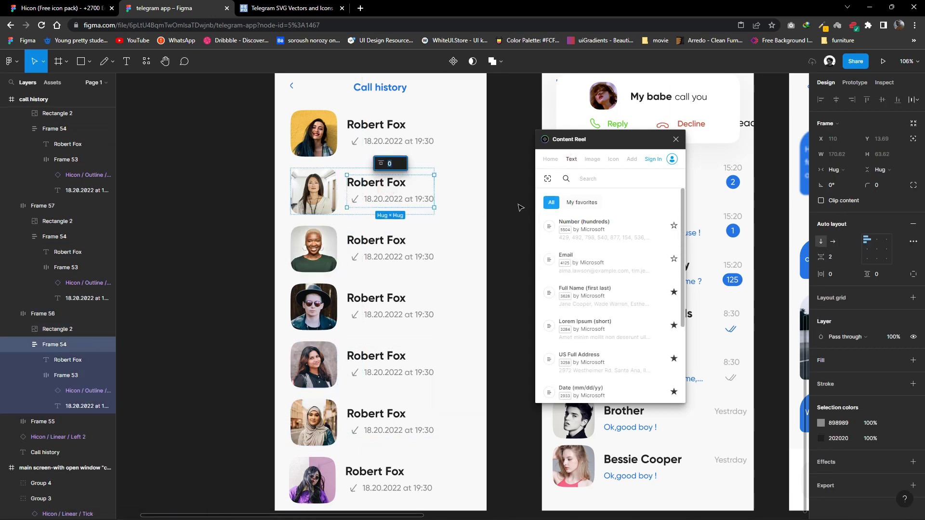
# Replace the second, third and fourth row names with random Full Name (first last) entries.
pyautogui.doubleClick(373, 185)
pyautogui.click(585, 232)
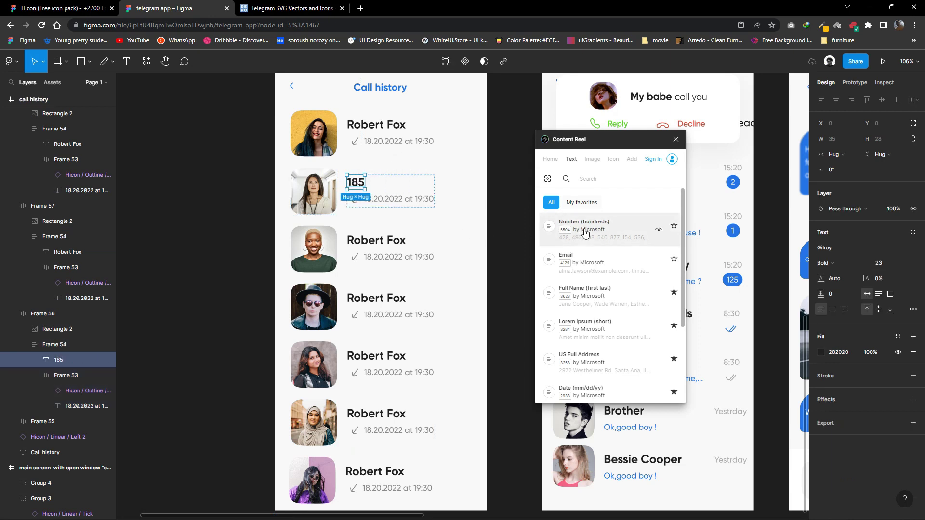
pyautogui.click(584, 292)
pyautogui.doubleClick(375, 240)
pyautogui.click(583, 291)
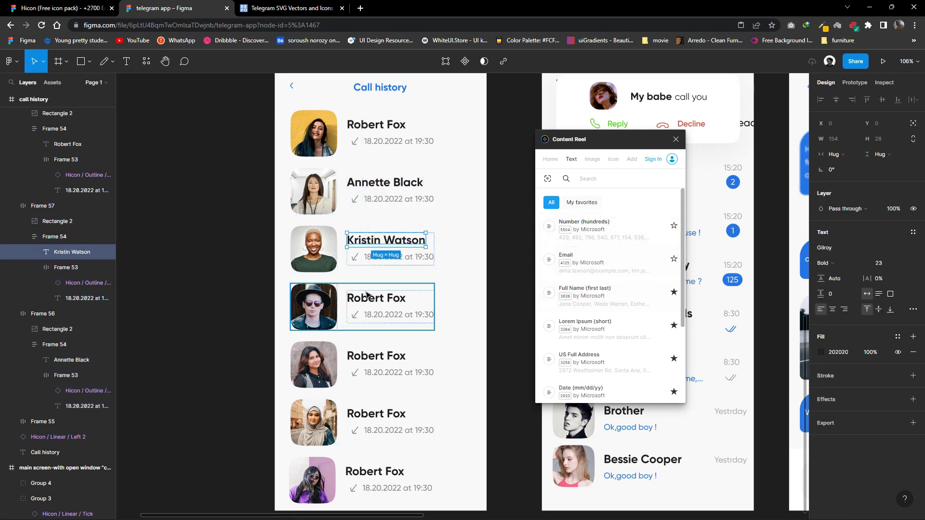
pyautogui.doubleClick(366, 297)
pyautogui.click(554, 326)
pyautogui.click(554, 295)
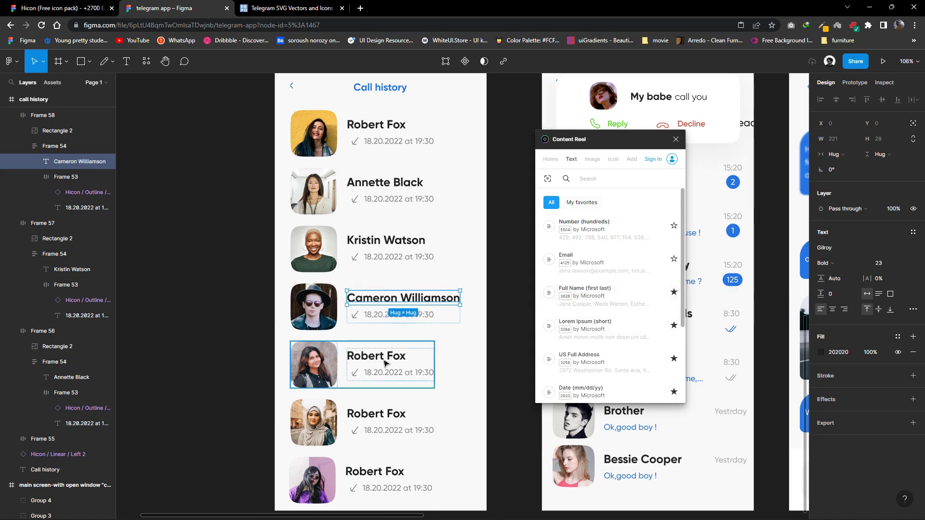
# Give the fifth, sixth and bottom rows random full names, then select all seven rows.
pyautogui.doubleClick(385, 359)
pyautogui.click(584, 292)
pyautogui.click(383, 415)
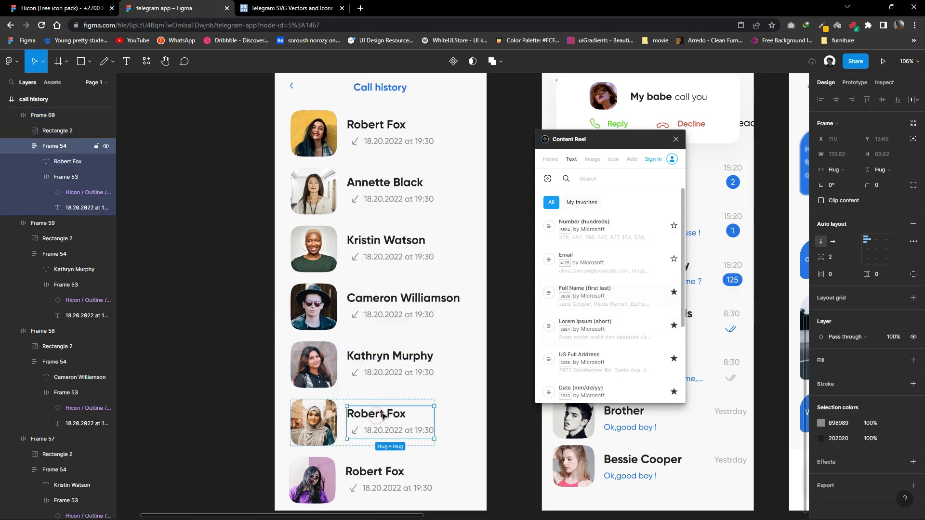
pyautogui.doubleClick(383, 415)
pyautogui.click(584, 291)
pyautogui.click(386, 472)
pyautogui.click(455, 469)
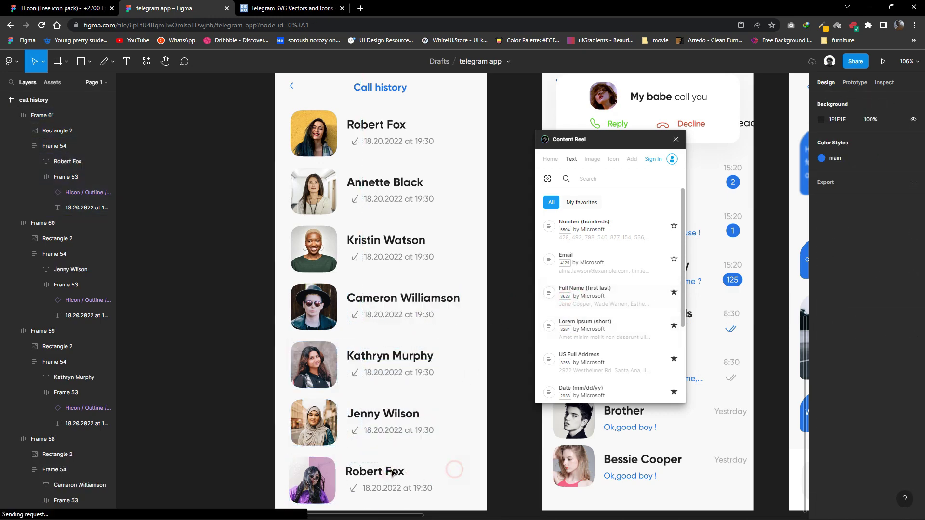
pyautogui.doubleClick(392, 472)
pyautogui.click(584, 291)
pyautogui.click(490, 358)
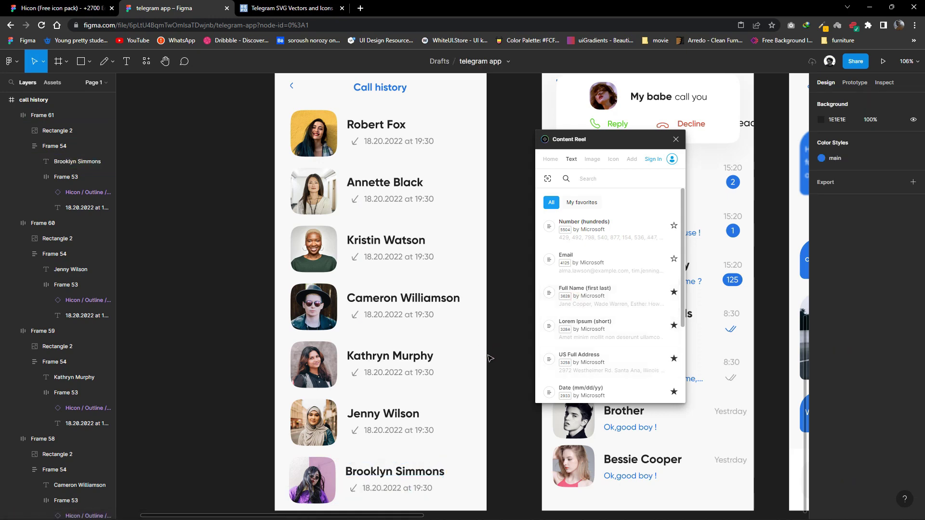
pyautogui.scroll(-3, 490, 358)
pyautogui.moveTo(357, 476); pyautogui.dragTo(324, 211)
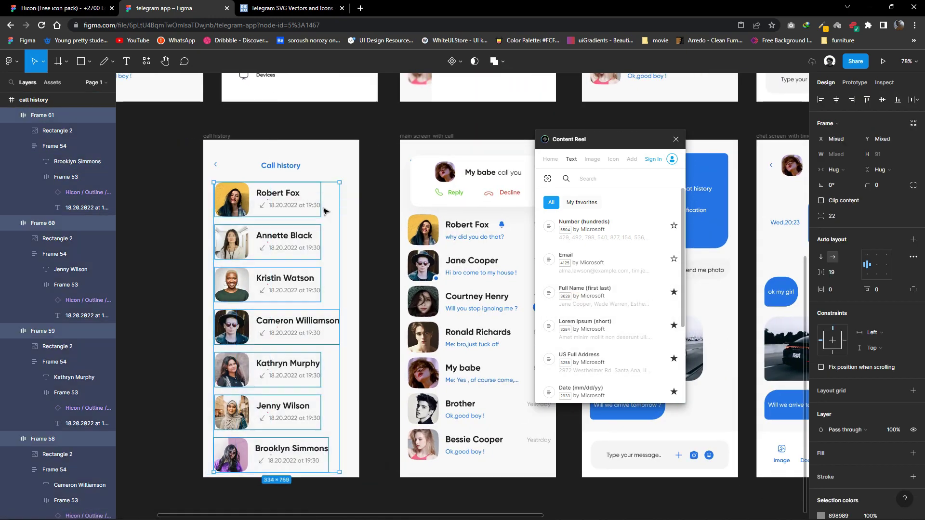
# Stack the seven rows in an auto-layout column with wider spacing and nudge it down.
pyautogui.click(914, 239)
pyautogui.click(835, 257)
pyautogui.press('Up')
pyautogui.press('Up')
pyautogui.press('Up')
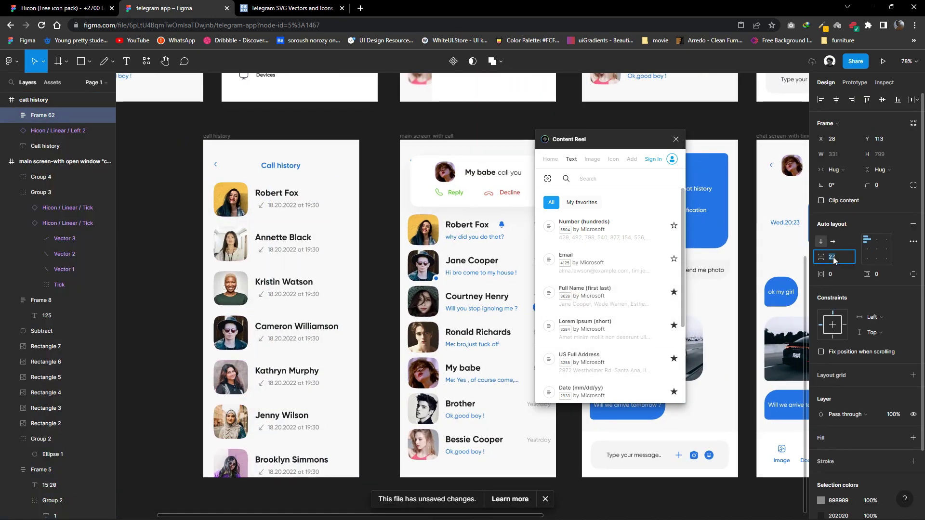
pyautogui.press('Return')
pyautogui.moveTo(377, 230)
pyautogui.mouseDown()
pyautogui.moveTo(388, 232)
pyautogui.moveTo(375, 247)
pyautogui.mouseUp()
pyautogui.hotkey('shift', 'Down')
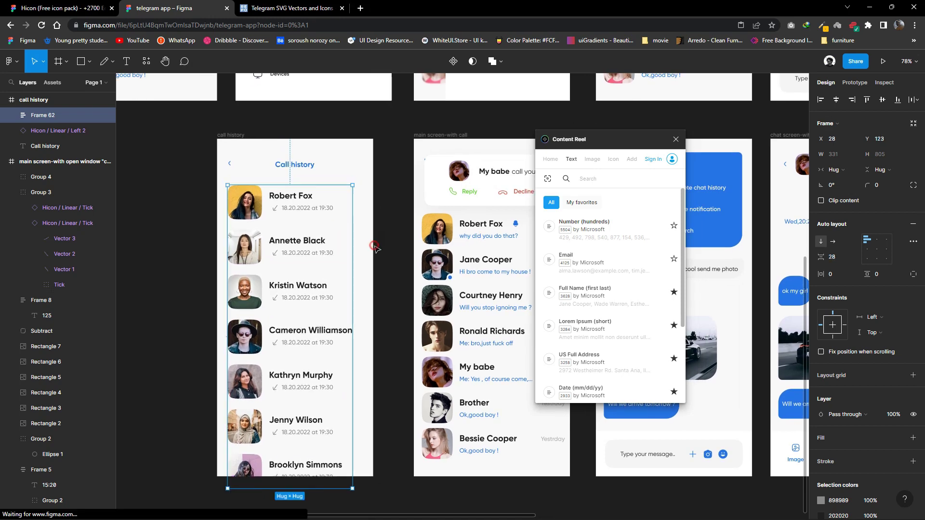
pyautogui.scroll(-5, 375, 247)
# Duplicate the call history screen to the left and delete its contact list.
pyautogui.moveTo(222, 206); pyautogui.dragTo(208, 205)
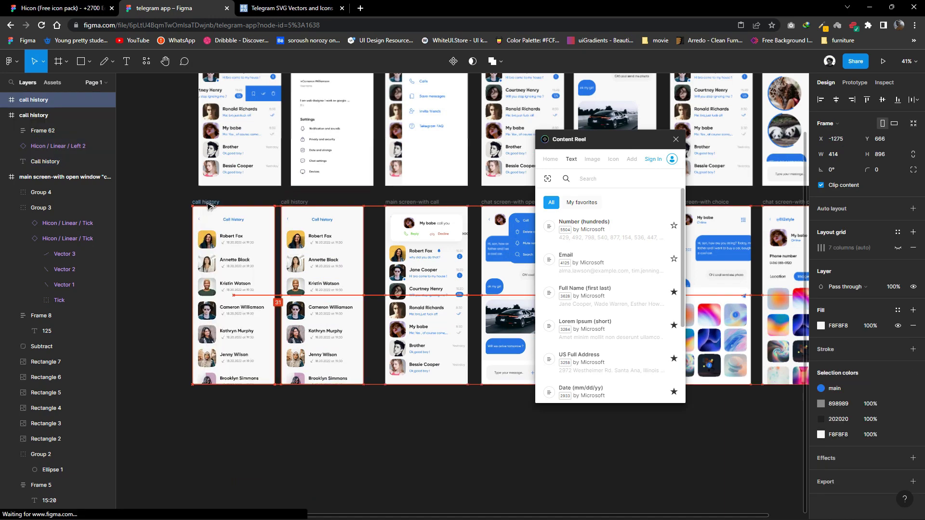
pyautogui.doubleClick(210, 225)
pyautogui.press('Delete')
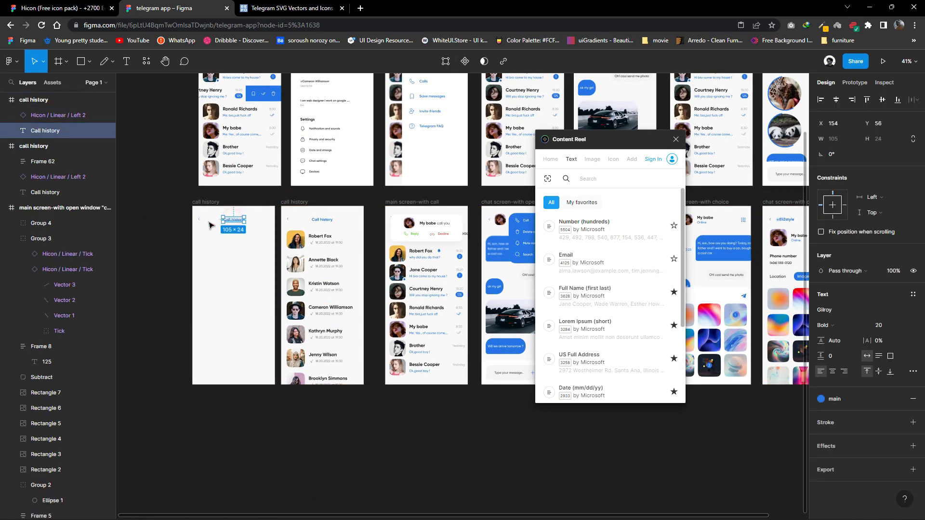
pyautogui.rightClick(245, 243)
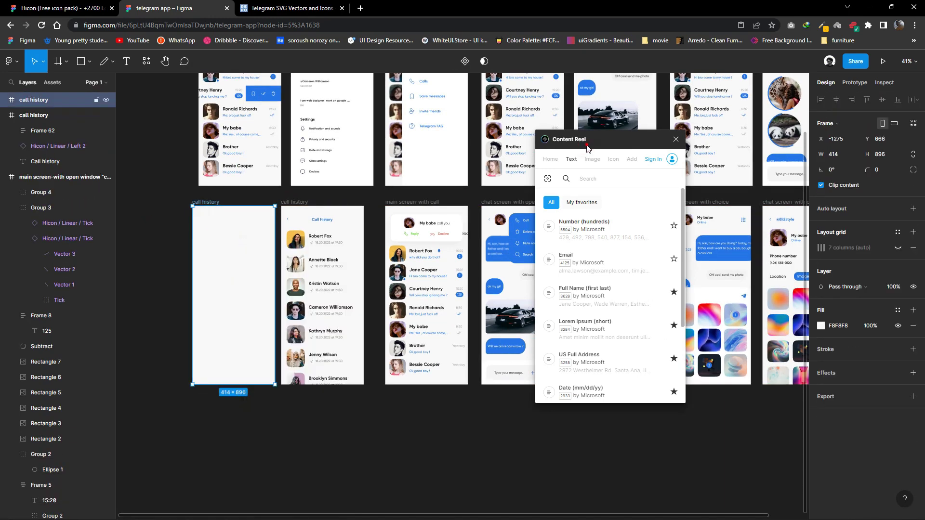
# Place a Beauty Avatar photo into the empty screen and enlarge it to cover it.
pyautogui.moveTo(587, 145); pyautogui.dragTo(527, 157)
pyautogui.click(532, 172)
pyautogui.scroll(-5, 501, 327)
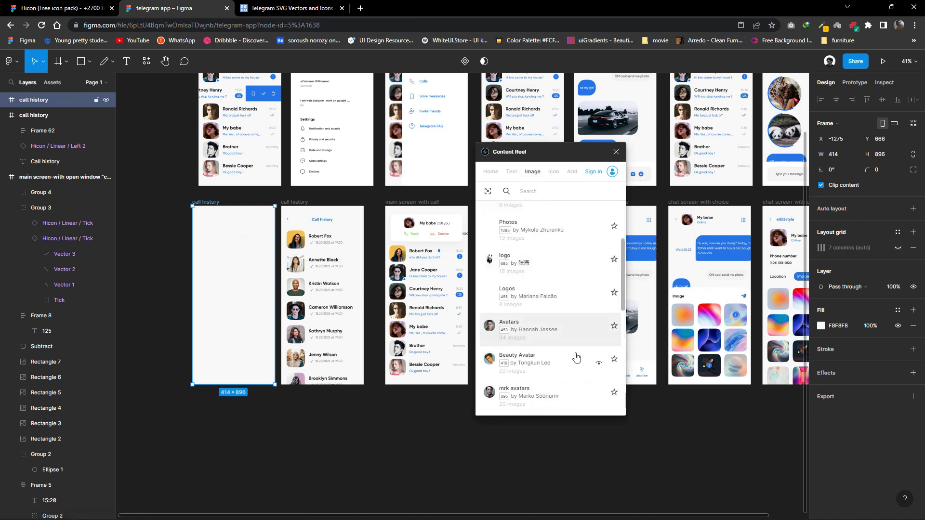
pyautogui.click(577, 357)
pyautogui.scroll(-1, 568, 335)
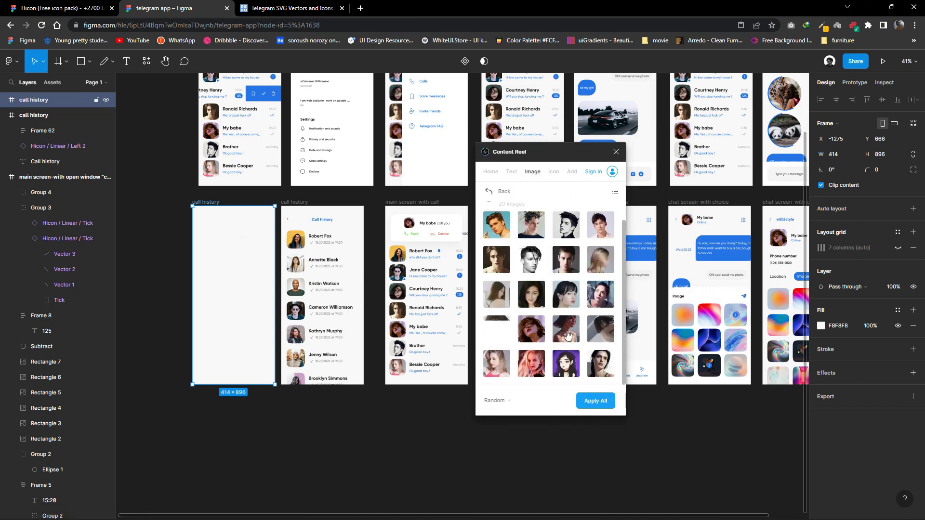
pyautogui.moveTo(535, 153)
pyautogui.mouseDown()
pyautogui.moveTo(414, 140)
pyautogui.moveTo(595, 232)
pyautogui.mouseUp()
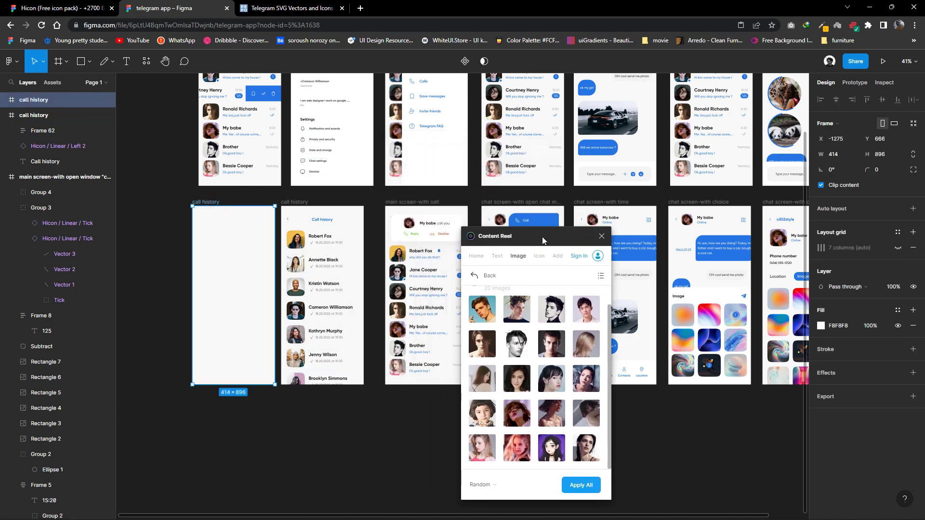
pyautogui.moveTo(596, 232); pyautogui.dragTo(251, 295)
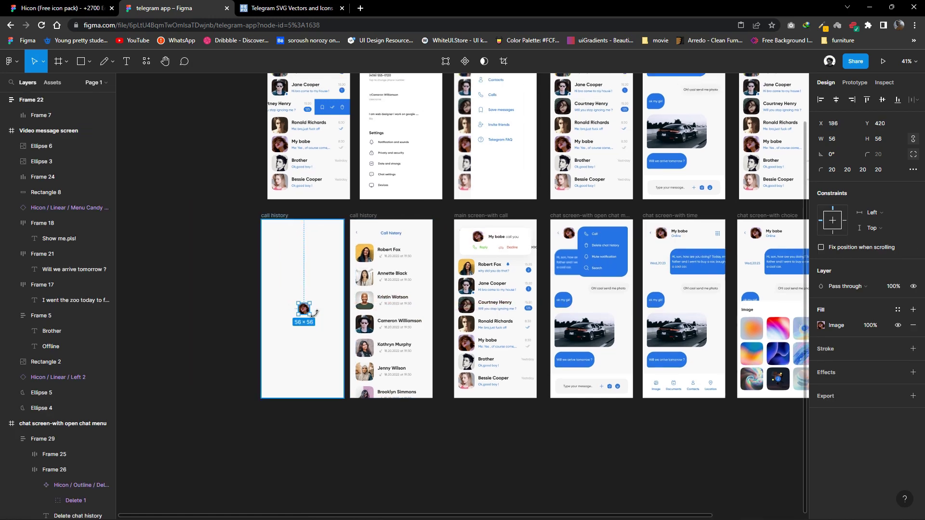
pyautogui.scroll(5, 298, 298)
pyautogui.moveTo(310, 291); pyautogui.dragTo(505, 95)
pyautogui.moveTo(447, 90)
pyautogui.mouseDown()
pyautogui.moveTo(357, 179)
pyautogui.moveTo(338, 227)
pyautogui.mouseUp()
pyautogui.scroll(-5, 351, 241)
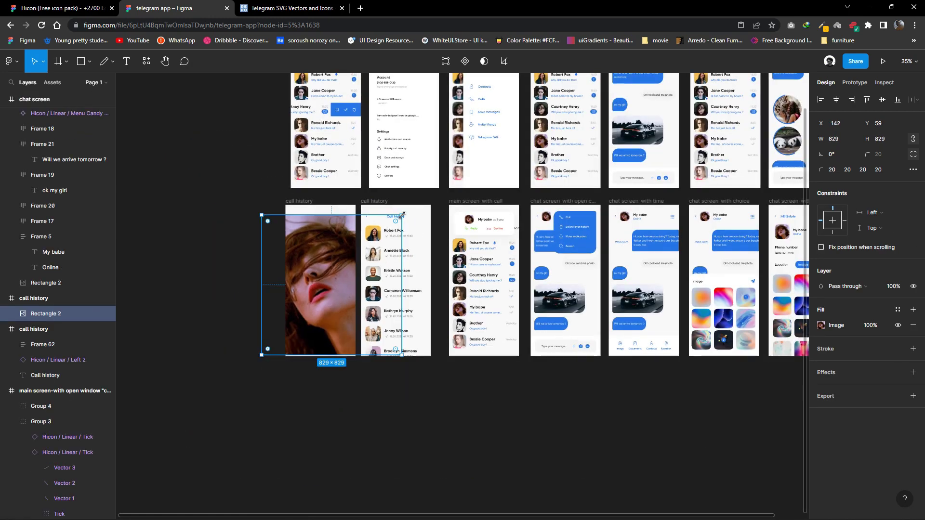
# Inspect the call frame's existing blur amount and the small portrait square.
pyautogui.click(226, 213)
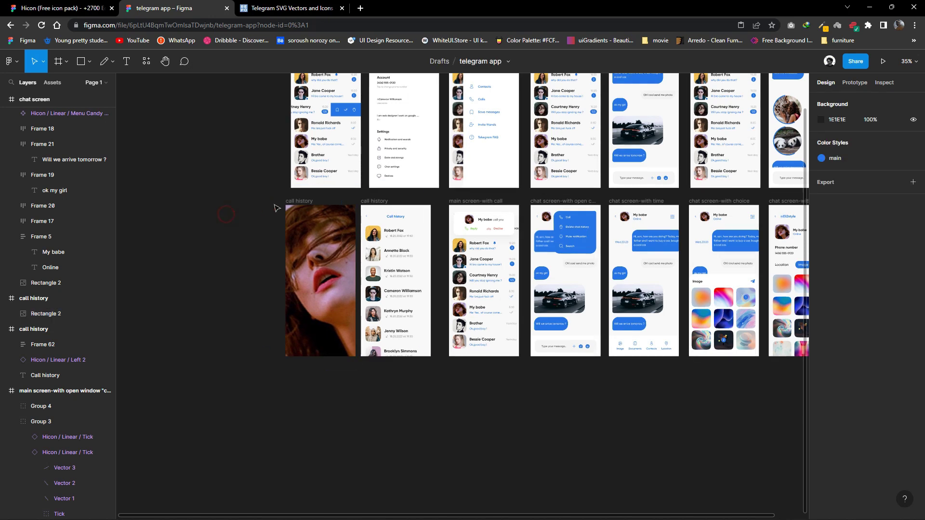
pyautogui.click(303, 219)
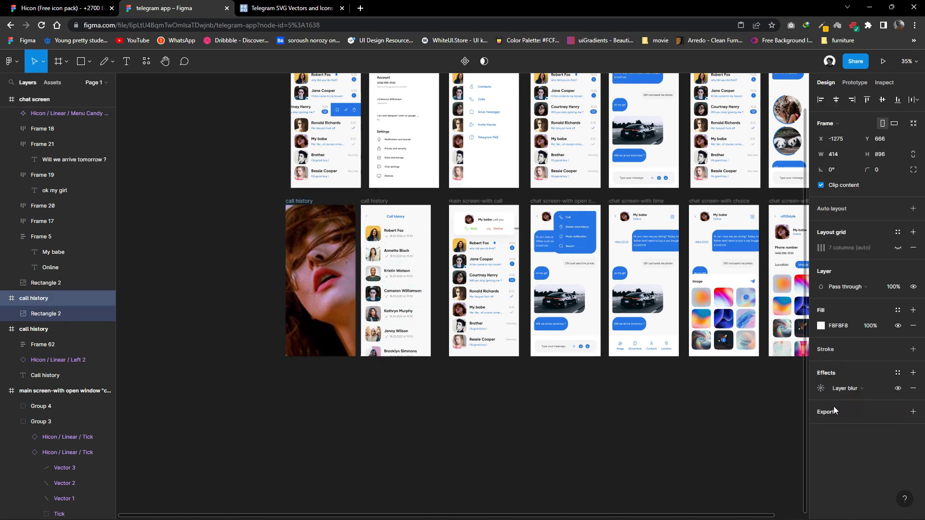
pyautogui.click(820, 388)
pyautogui.click(724, 412)
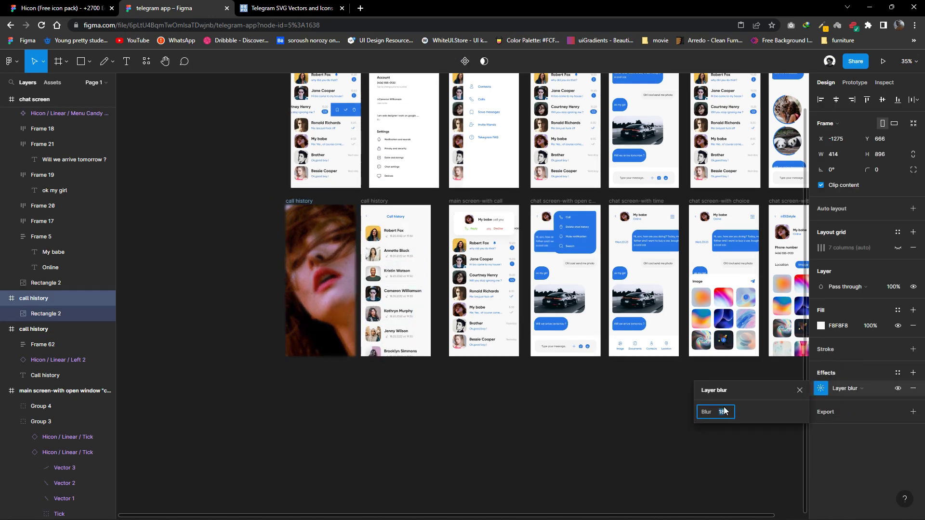
pyautogui.click(631, 408)
pyautogui.scroll(3, 405, 243)
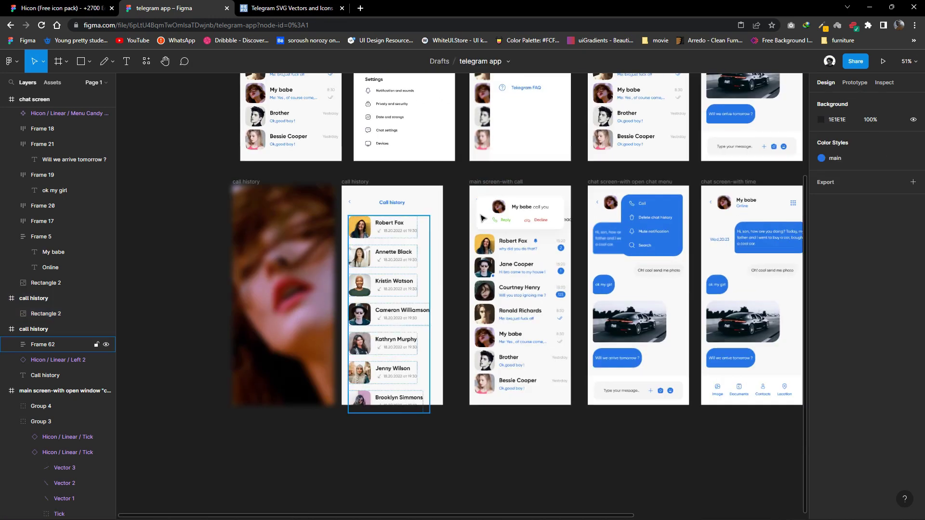
pyautogui.click(501, 208)
pyautogui.click(285, 270)
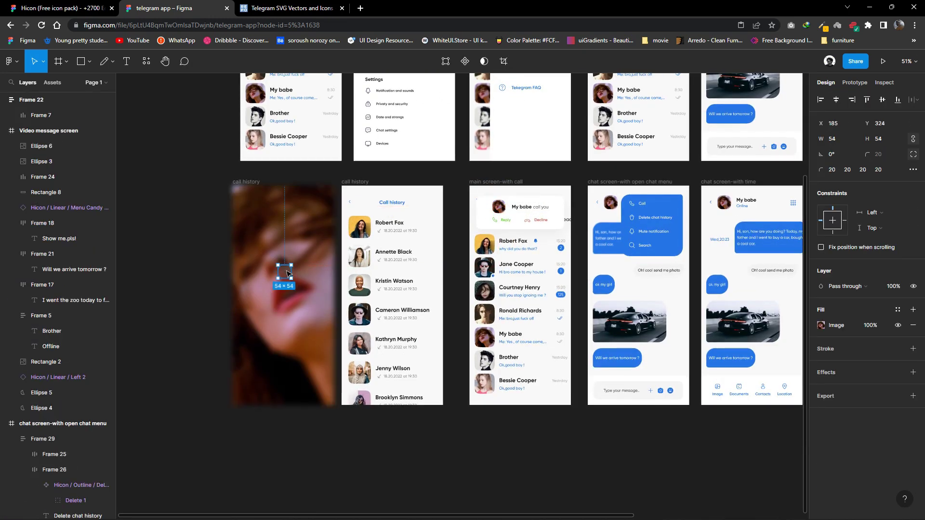
pyautogui.rightClick(284, 269)
pyautogui.press('Escape')
# Try flattening the call frame's layers, then undo the flatten.
pyautogui.click(265, 284)
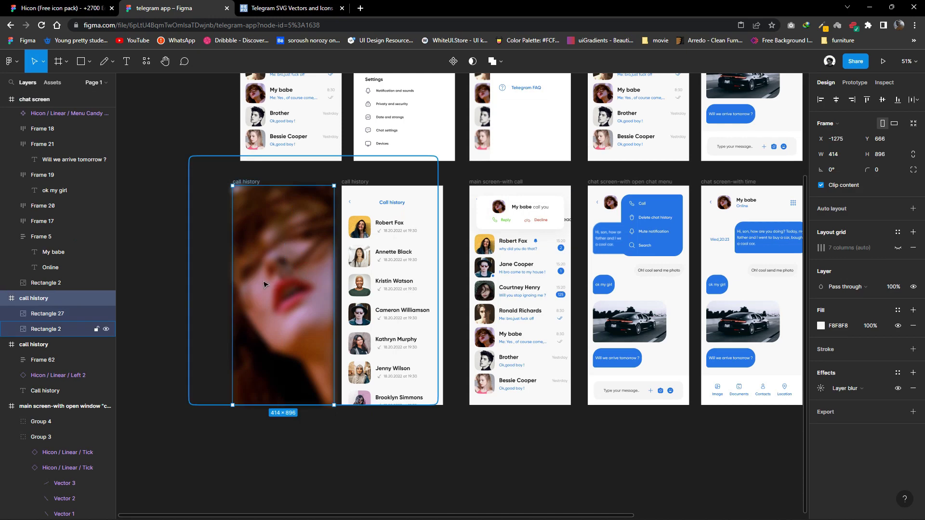
pyautogui.click(72, 314)
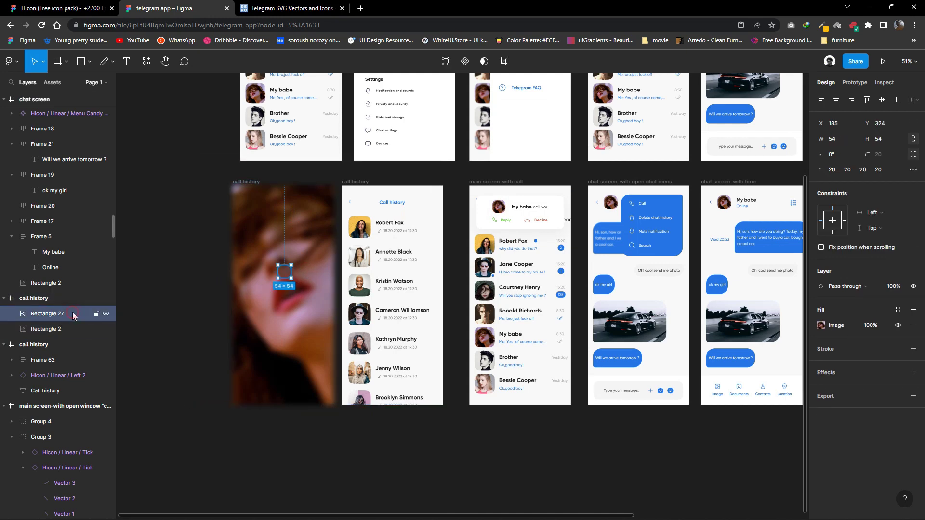
pyautogui.click(95, 334)
pyautogui.scroll(3, 289, 279)
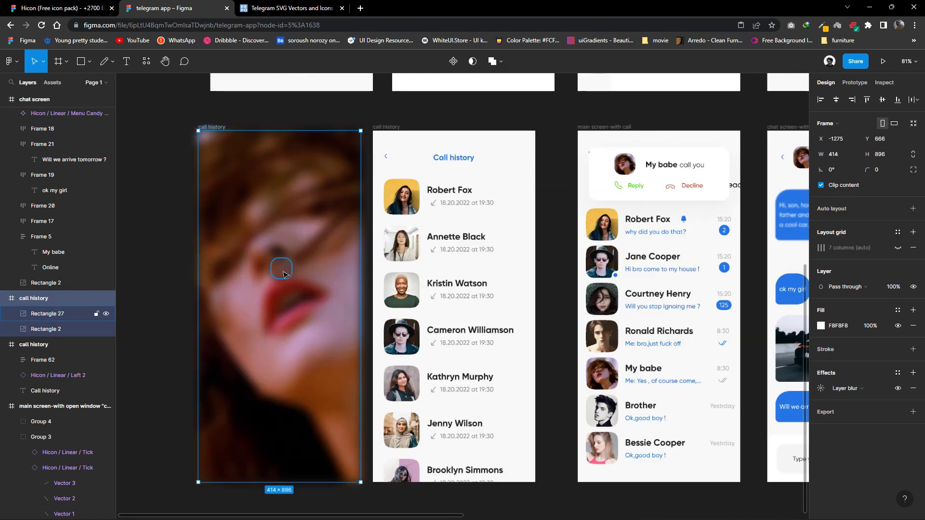
pyautogui.click(287, 276)
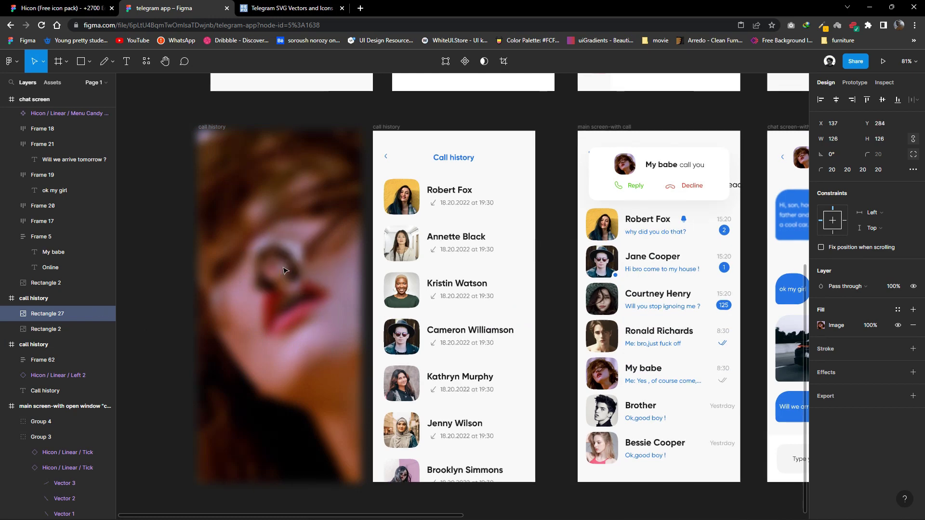
pyautogui.click(51, 298)
pyautogui.rightClick(50, 300)
pyautogui.click(67, 328)
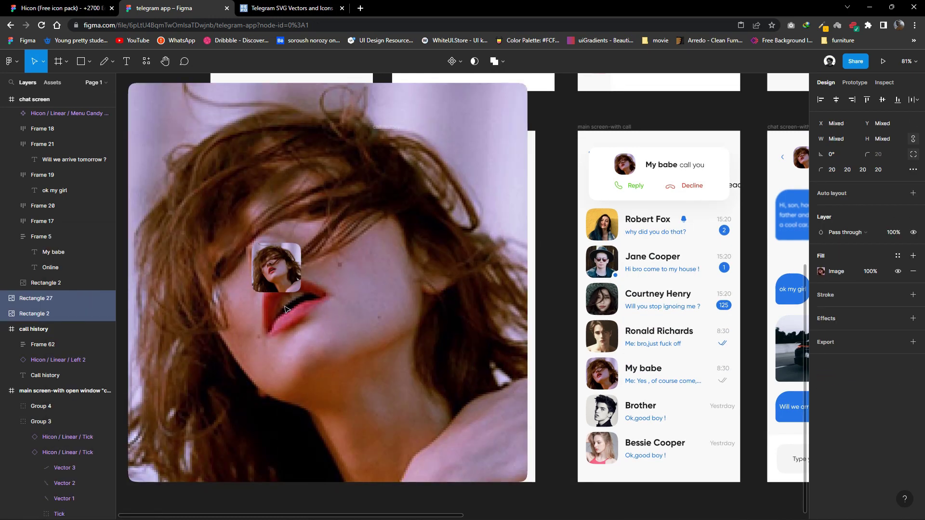
pyautogui.hotkey('ctrl', 'z')
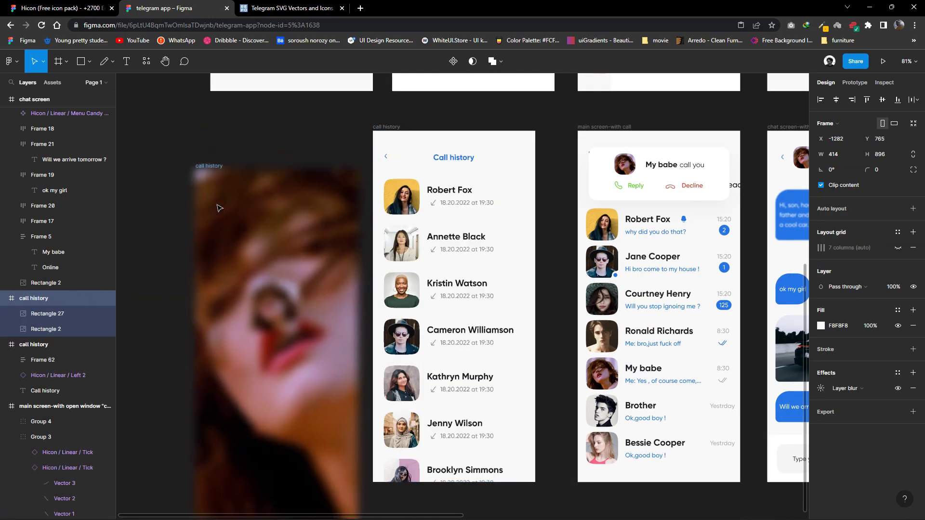
# Reposition the background photo within its fill and remove the whole frame's blur.
pyautogui.doubleClick(255, 260)
pyautogui.moveTo(256, 260); pyautogui.dragTo(262, 251)
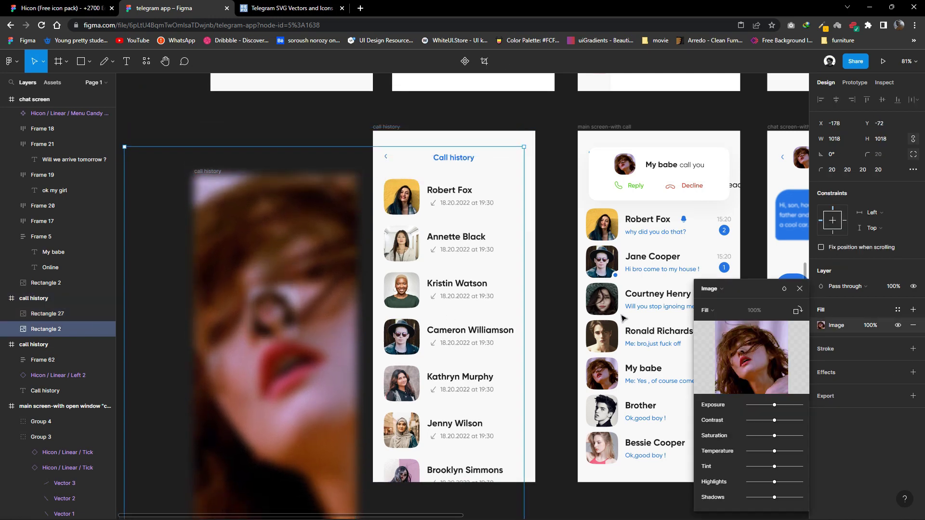
pyautogui.click(799, 288)
pyautogui.press('Escape')
pyautogui.click(58, 298)
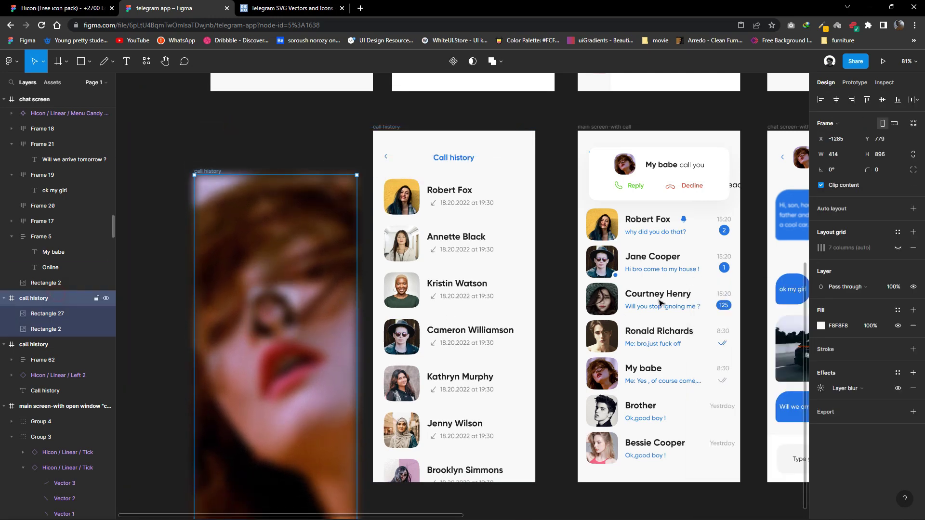
pyautogui.click(913, 388)
# Add a Layer blur of 16 to the background photo only.
pyautogui.click(46, 329)
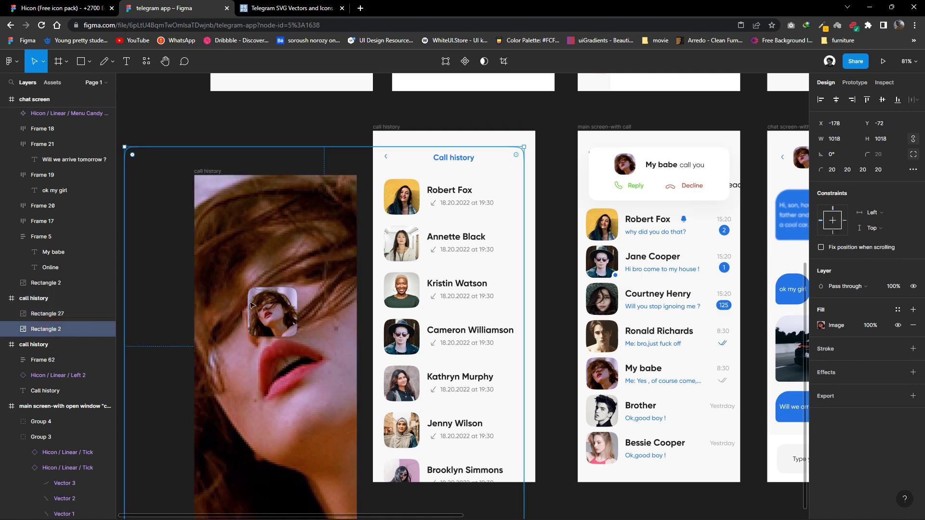
pyautogui.scroll(-3, 161, 288)
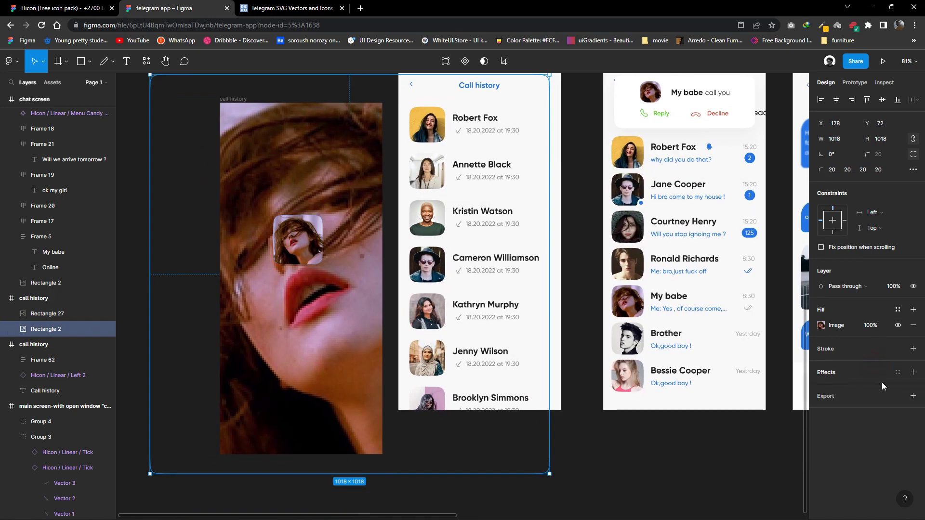
pyautogui.click(913, 373)
pyautogui.click(848, 388)
pyautogui.click(826, 398)
pyautogui.click(821, 388)
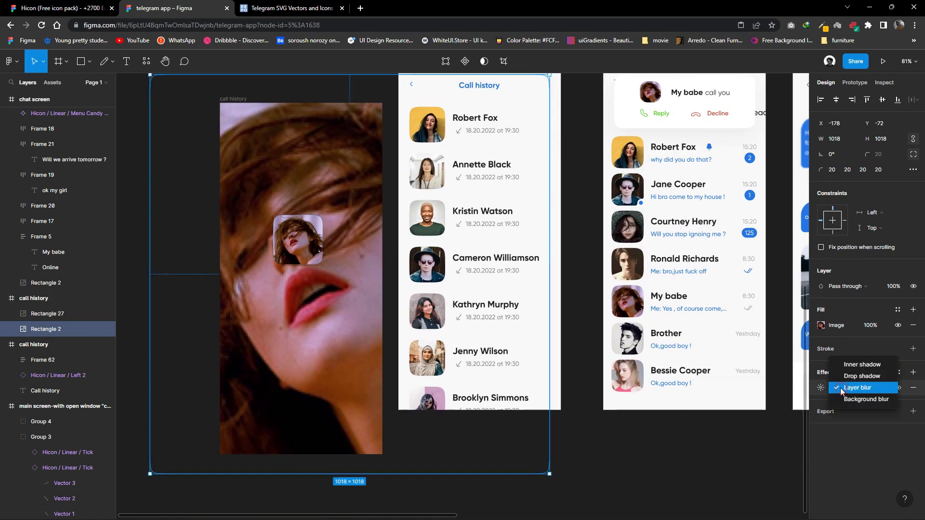
pyautogui.click(842, 390)
pyautogui.click(723, 412)
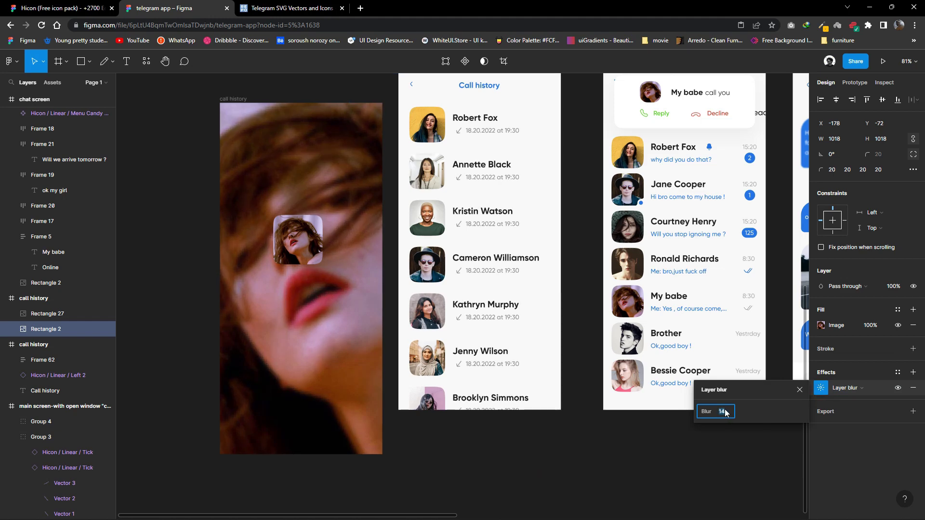
pyautogui.write('16')
pyautogui.click(591, 477)
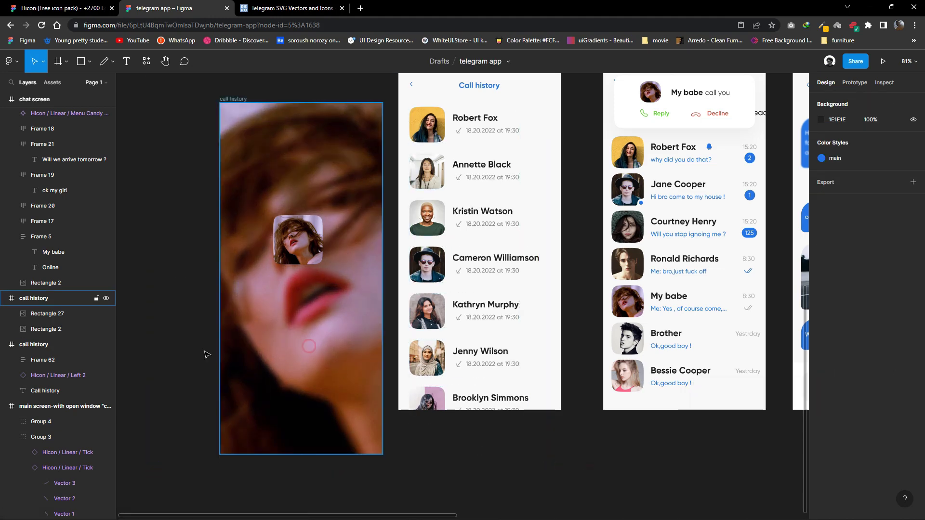
pyautogui.click(67, 329)
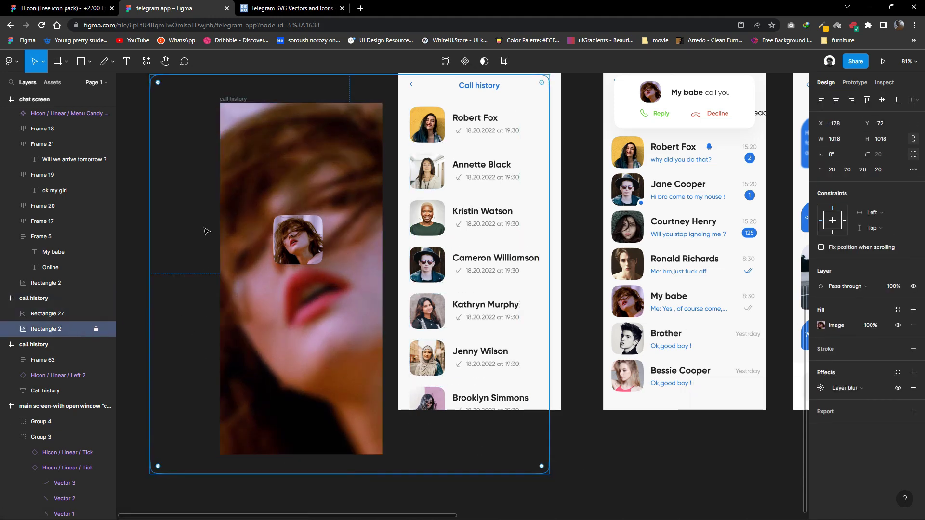
pyautogui.click(315, 219)
# Enlarge and centre the portrait, and finish the My babe caption.
pyautogui.moveTo(322, 215)
pyautogui.mouseDown()
pyautogui.moveTo(339, 198)
pyautogui.moveTo(318, 221)
pyautogui.moveTo(345, 260)
pyautogui.mouseUp()
pyautogui.scroll(-1, 317, 222)
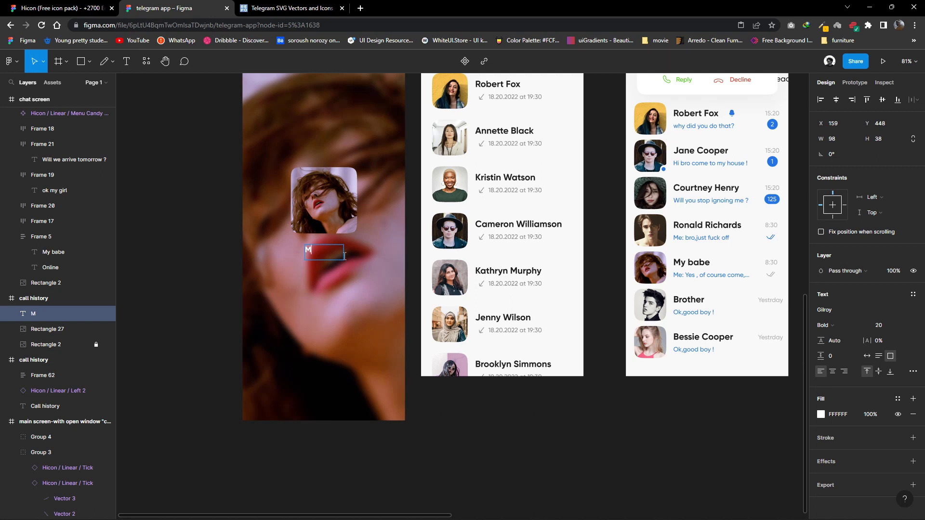
pyautogui.write('y babe')
pyautogui.press('Escape')
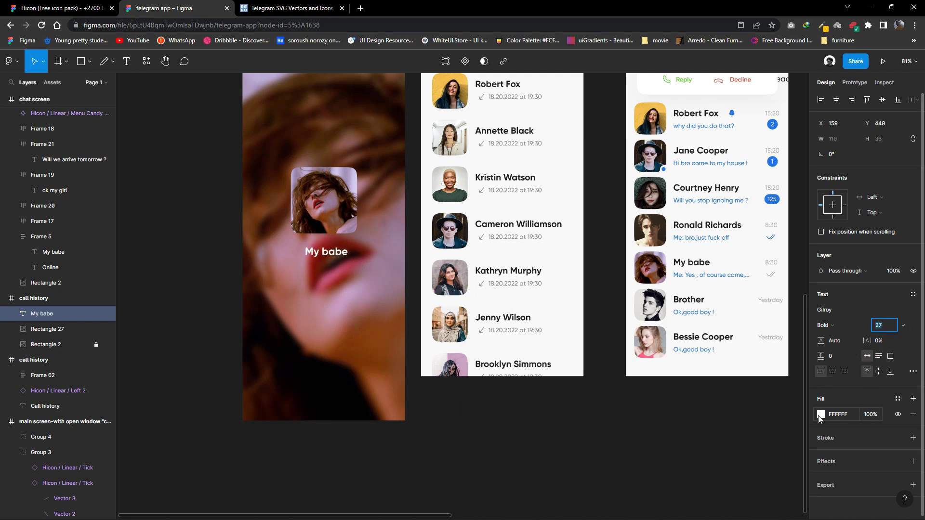
pyautogui.click(819, 418)
pyautogui.click(802, 265)
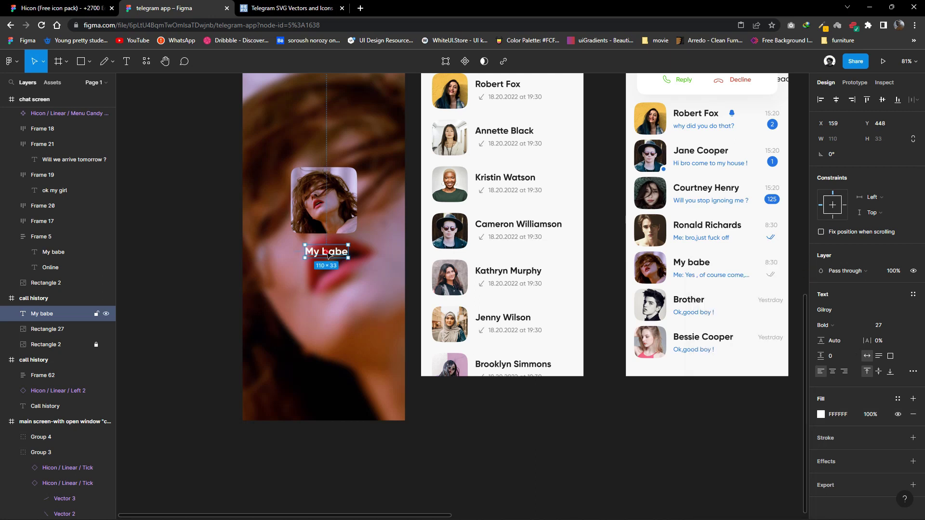
# Duplicate the caption as a 3:12 timer in Medium 20, nudged slightly up.
pyautogui.moveTo(324, 252); pyautogui.dragTo(327, 268)
pyautogui.write('3:12')
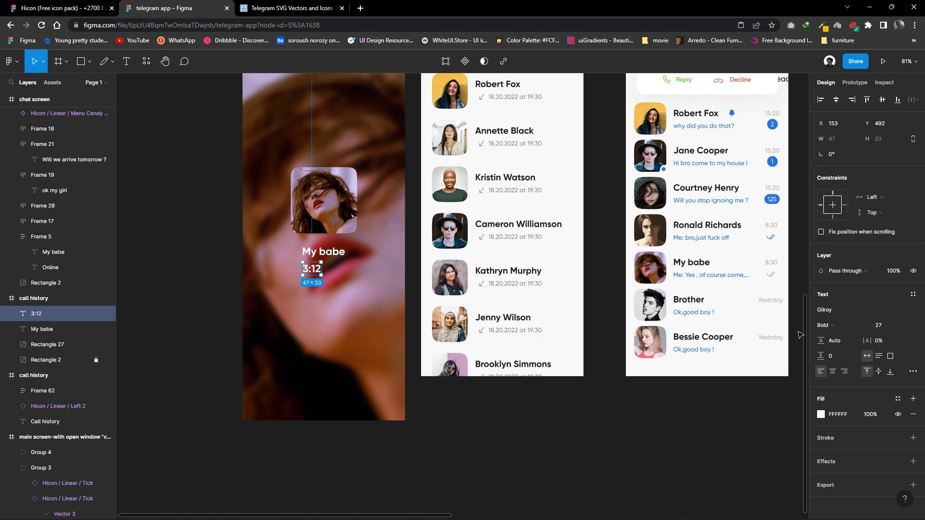
pyautogui.click(825, 325)
pyautogui.click(833, 302)
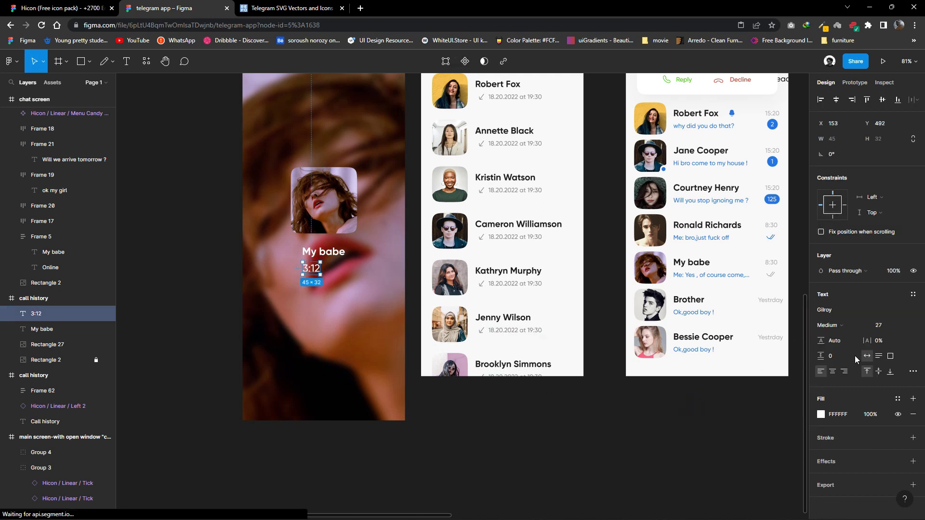
pyautogui.click(890, 330)
pyautogui.press('Down')
pyautogui.press('Down')
pyautogui.press('Down')
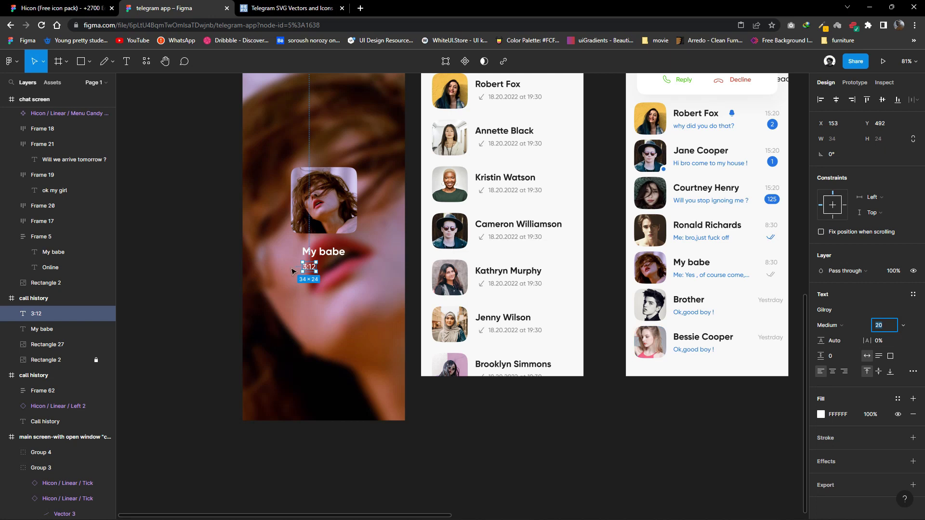
pyautogui.moveTo(326, 270); pyautogui.dragTo(326, 268)
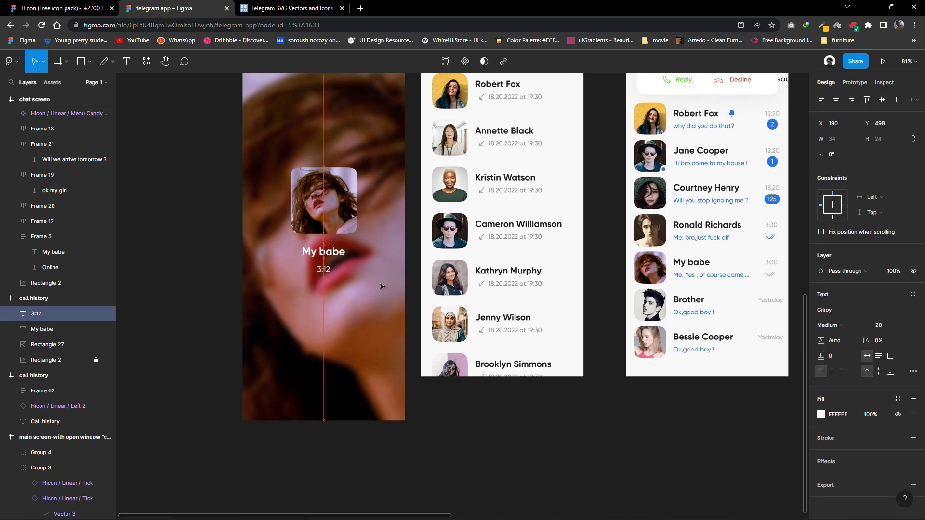
# Colour the 3:12 timer text a soft light grey.
pyautogui.click(821, 414)
pyautogui.click(701, 285)
pyautogui.moveTo(692, 286); pyautogui.dragTo(689, 294)
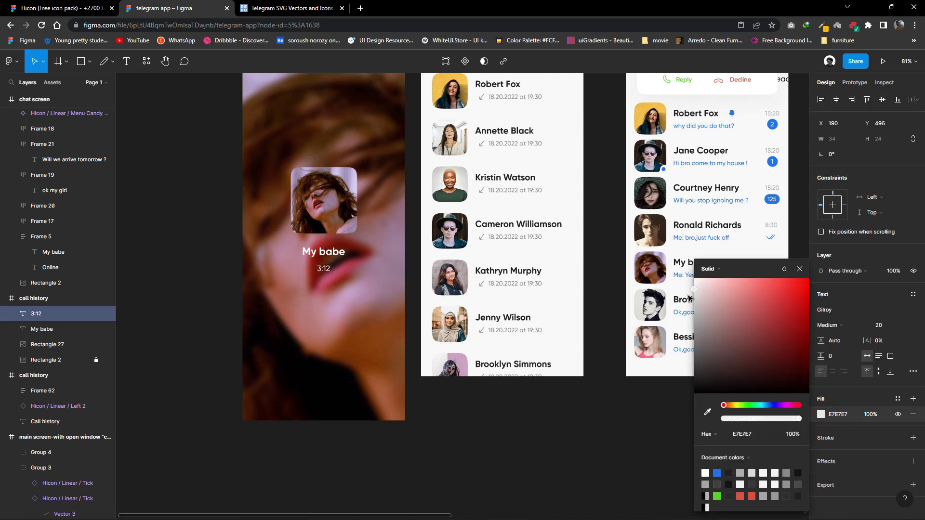
pyautogui.click(614, 341)
pyautogui.click(324, 251)
pyautogui.scroll(-3, 389, 329)
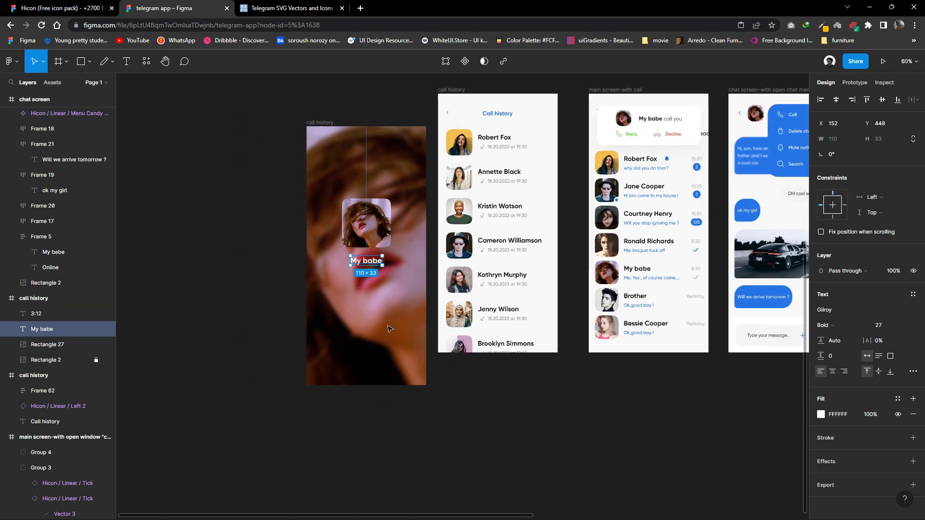
pyautogui.scroll(-1, 389, 329)
pyautogui.hscroll(1, 390, 329)
# Draw an 87×87 square below the timer with corner radius 20 and red fill.
pyautogui.press('r')
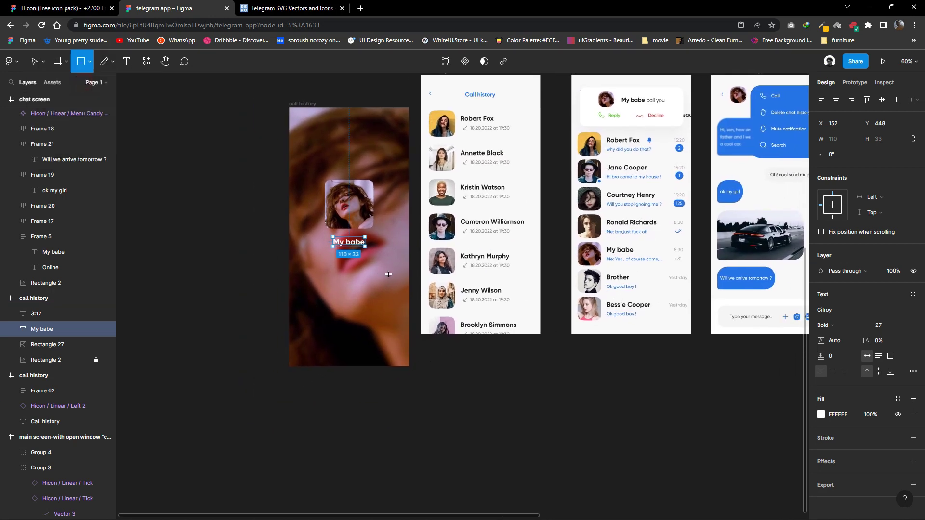
pyautogui.moveTo(340, 299); pyautogui.dragTo(365, 324)
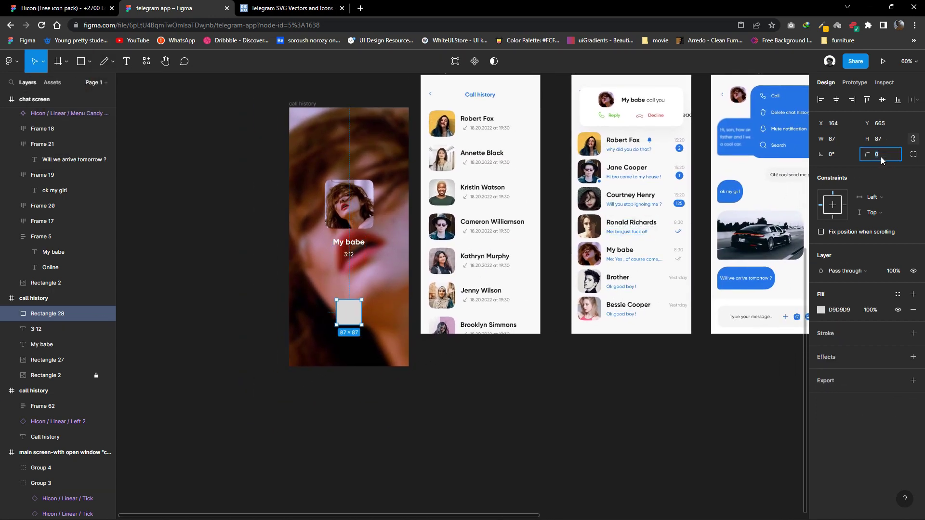
pyautogui.write('20')
pyautogui.click(913, 154)
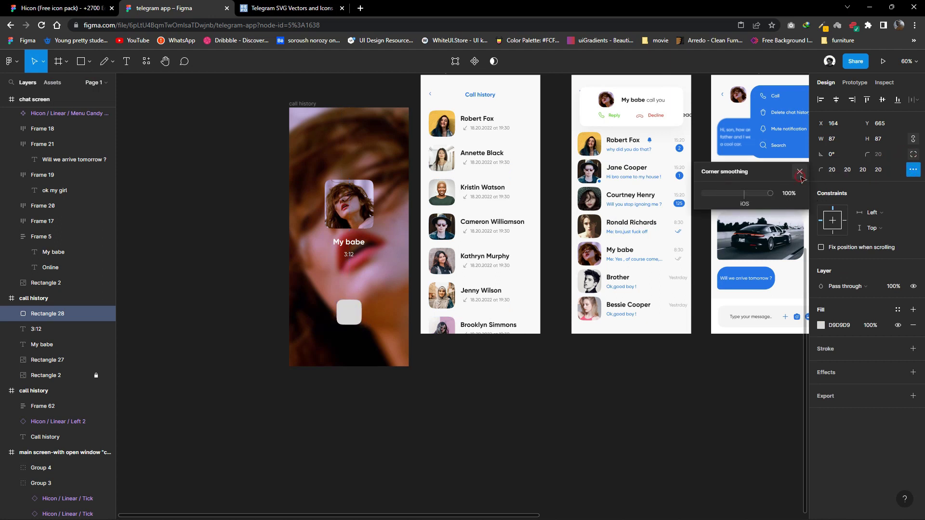
pyautogui.click(799, 171)
pyautogui.scroll(1, 753, 295)
pyautogui.hscroll(1, 753, 295)
pyautogui.click(821, 325)
pyautogui.click(778, 334)
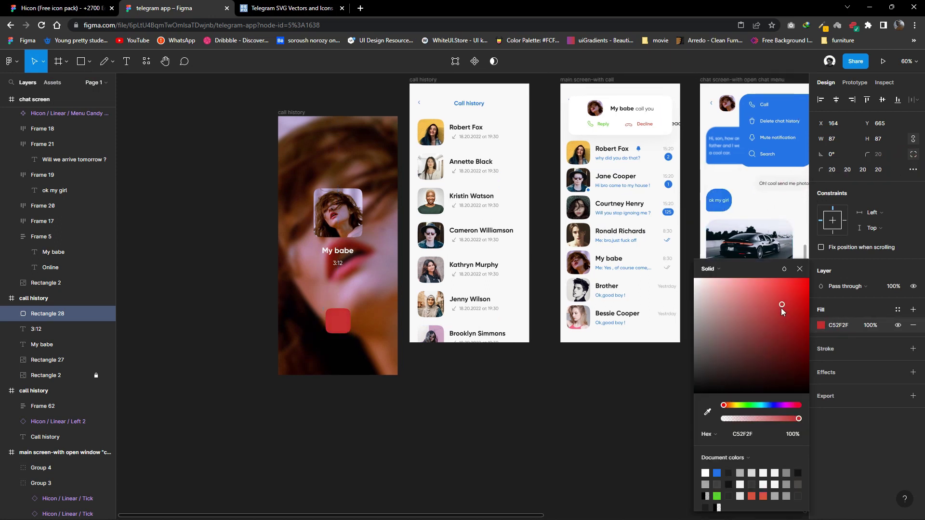
pyautogui.hscroll(4, 463, 241)
# Move the phone icon from the Decline button into the red square and make it white.
pyautogui.click(530, 138)
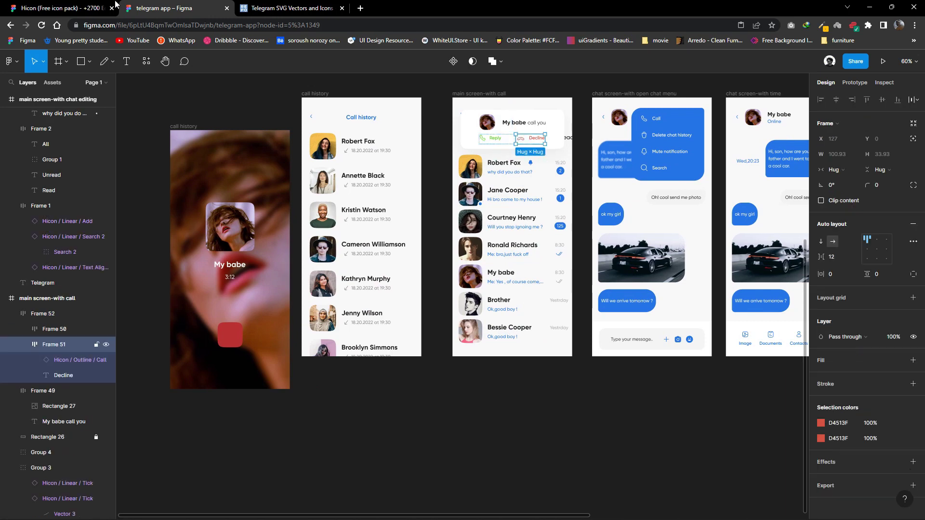
pyautogui.click(521, 138)
pyautogui.hotkey('ctrl', 'x')
pyautogui.click(229, 335)
pyautogui.hotkey('ctrl', 'v')
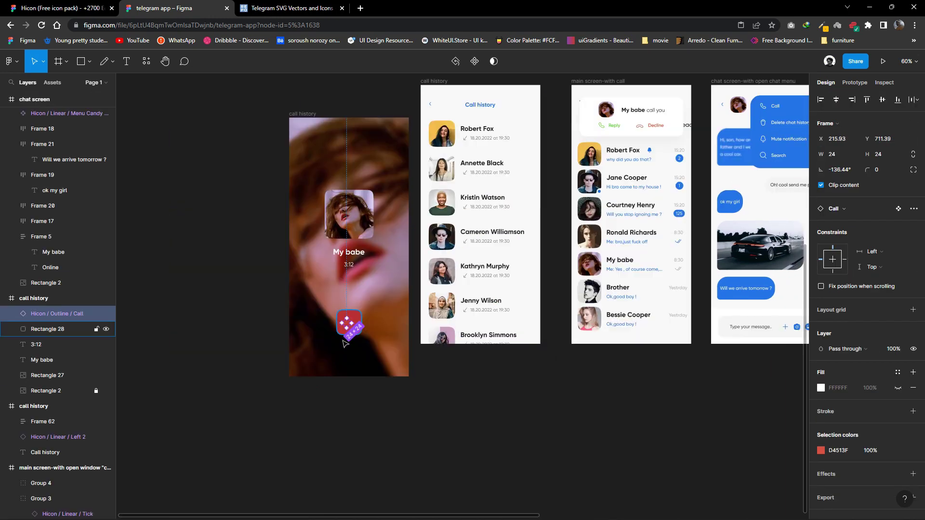
pyautogui.scroll(5, 352, 321)
pyautogui.click(818, 450)
pyautogui.click(705, 473)
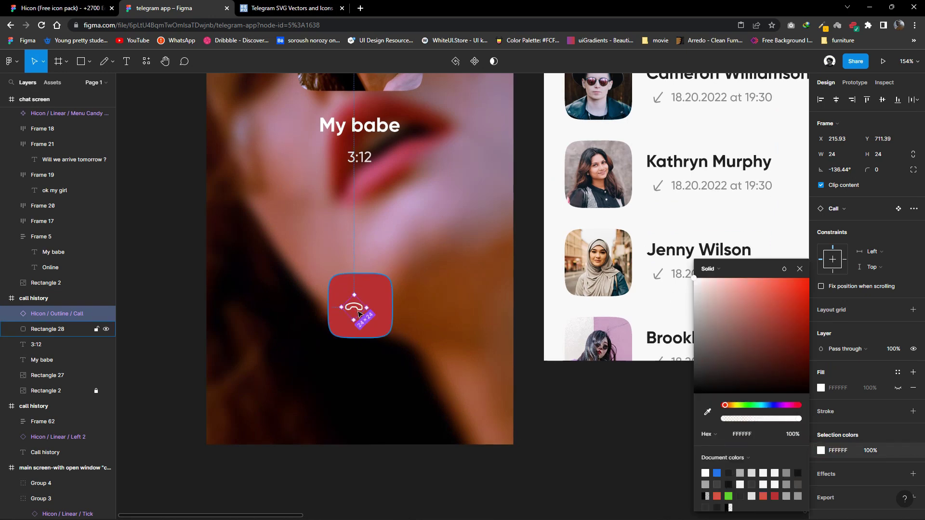
pyautogui.click(431, 343)
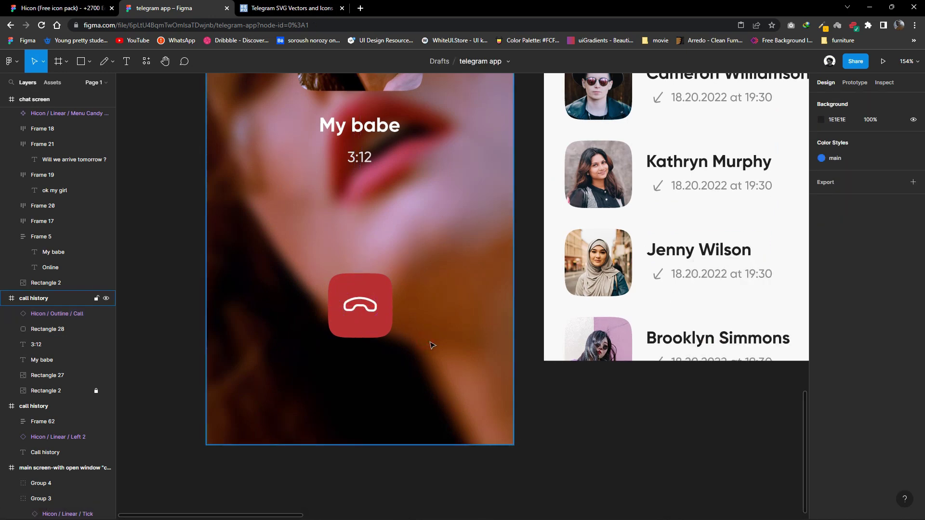
pyautogui.scroll(-3, 442, 350)
pyautogui.scroll(-3, 443, 351)
pyautogui.scroll(1, 443, 351)
# Centre the end-call button and its phone icon on the frame's middle line.
pyautogui.click(411, 346)
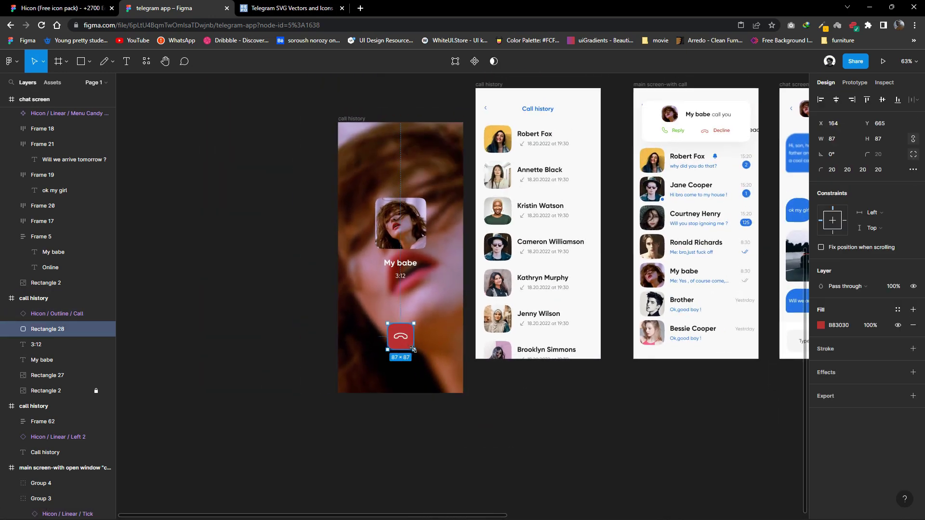
pyautogui.keyDown('ctrl'); pyautogui.scroll(5, 410, 347); pyautogui.keyUp('ctrl')
pyautogui.click(402, 349)
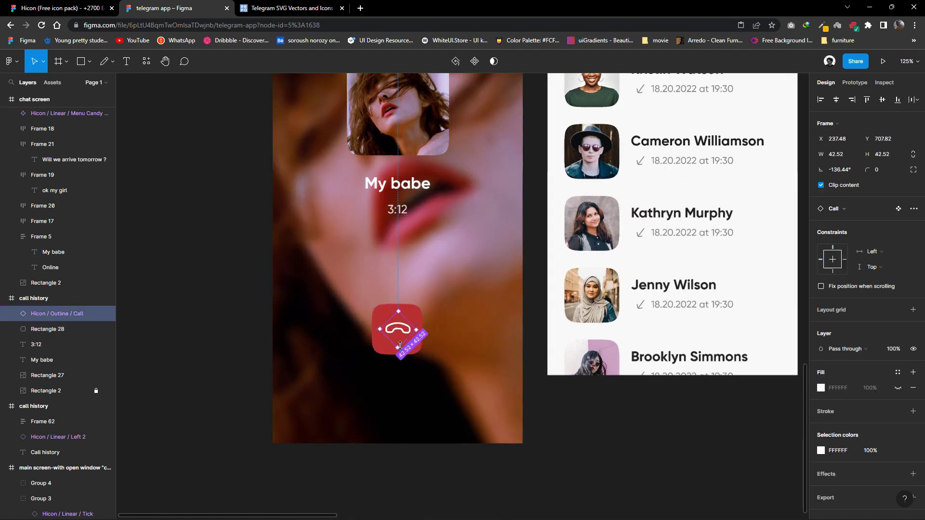
pyautogui.moveTo(415, 350)
pyautogui.mouseDown()
pyautogui.moveTo(422, 353)
pyautogui.moveTo(402, 332)
pyautogui.mouseUp()
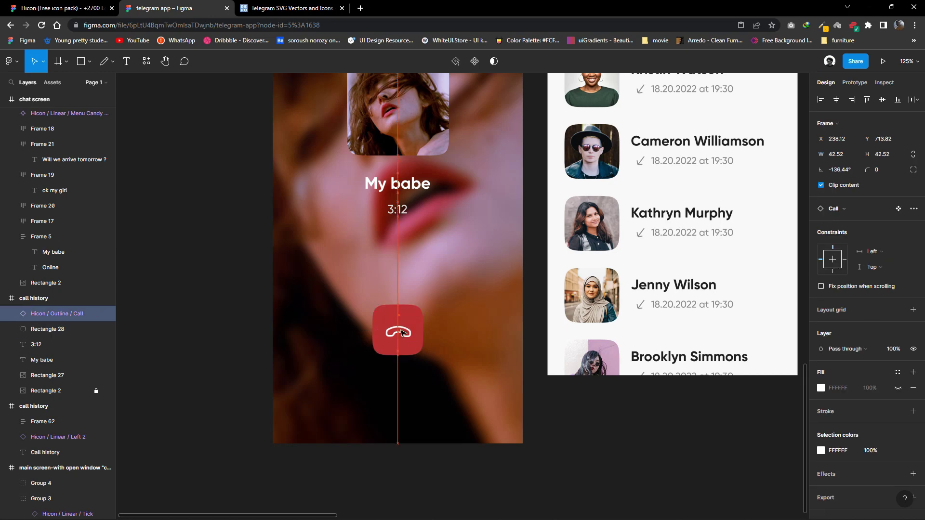
pyautogui.press('Escape')
pyautogui.keyDown('ctrl'); pyautogui.scroll(-3, 438, 334); pyautogui.keyUp('ctrl')
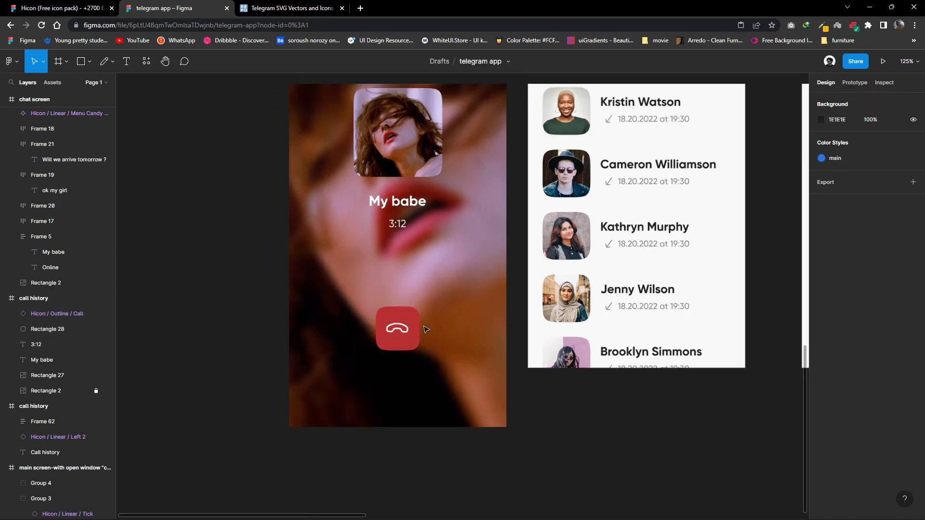
pyautogui.keyDown('ctrl'); pyautogui.scroll(-2, 438, 335); pyautogui.keyUp('ctrl')
pyautogui.hotkey('ctrl', 'shift', 'Tab')
pyautogui.keyDown('ctrl'); pyautogui.scroll(-2, 375, 229); pyautogui.keyUp('ctrl')
# Copy the Message 7 icon from the Hicon icon pack file.
pyautogui.hotkey('ctrl', 'Tab')
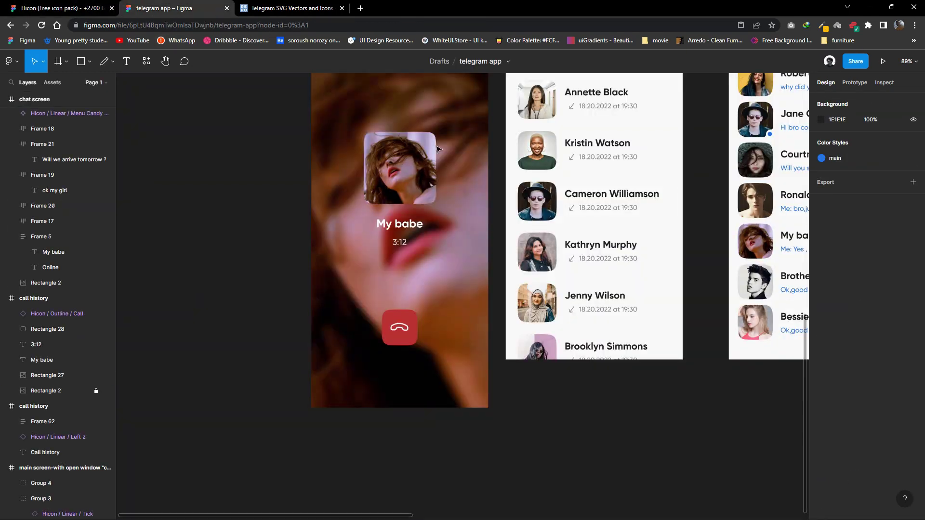
pyautogui.keyDown('ctrl'); pyautogui.scroll(-2, 536, 312); pyautogui.keyUp('ctrl')
pyautogui.hotkey('ctrl', 'shift', 'Tab')
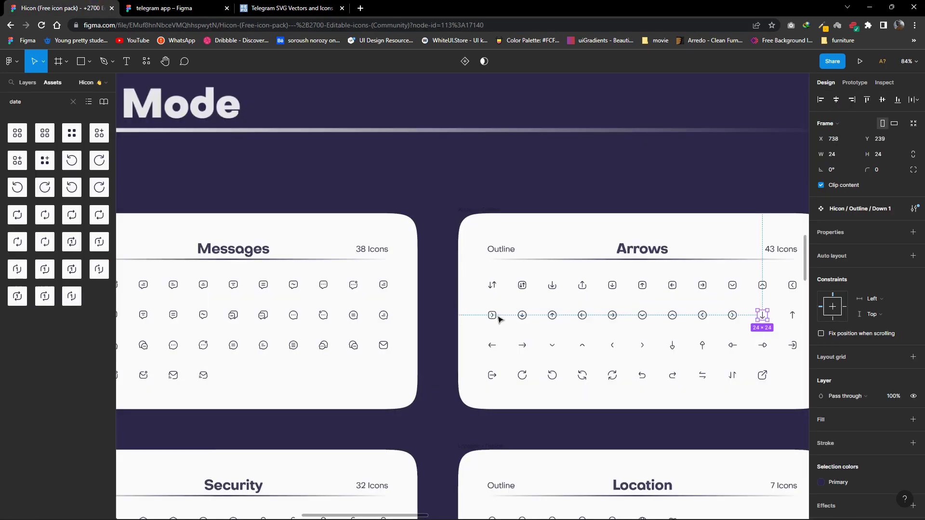
pyautogui.keyDown('ctrl'); pyautogui.scroll(3, 323, 269); pyautogui.keyUp('ctrl')
pyautogui.rightClick(325, 263)
pyautogui.press('Escape')
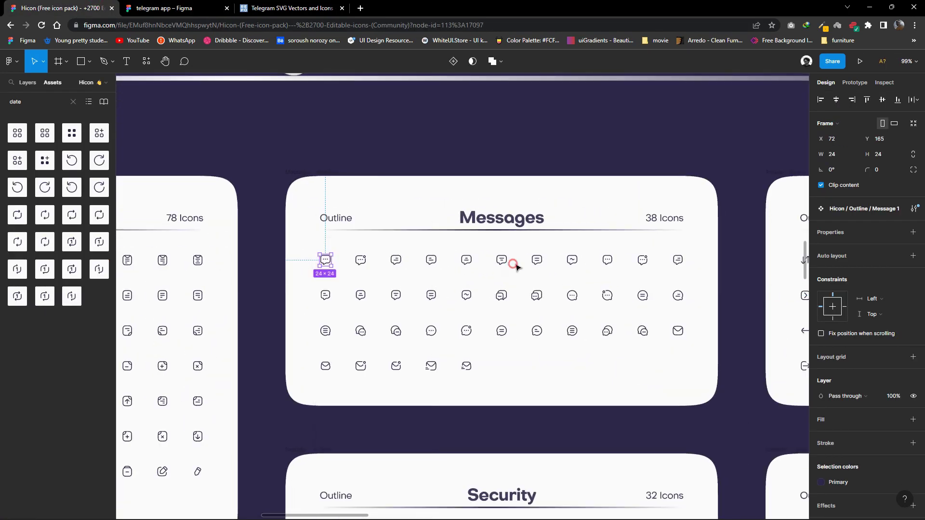
pyautogui.rightClick(535, 260)
pyautogui.click(554, 221)
# Paste the Message 7 icon into the telegram app file, left of the end-call button.
pyautogui.click(129, 12)
pyautogui.keyDown('ctrl'); pyautogui.scroll(-2, 429, 362); pyautogui.keyUp('ctrl')
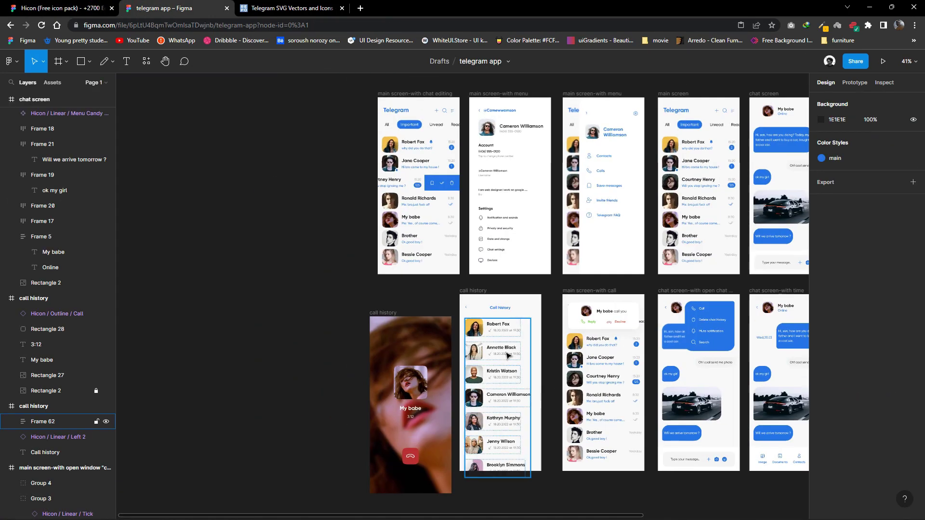
pyautogui.hscroll(2, 428, 362)
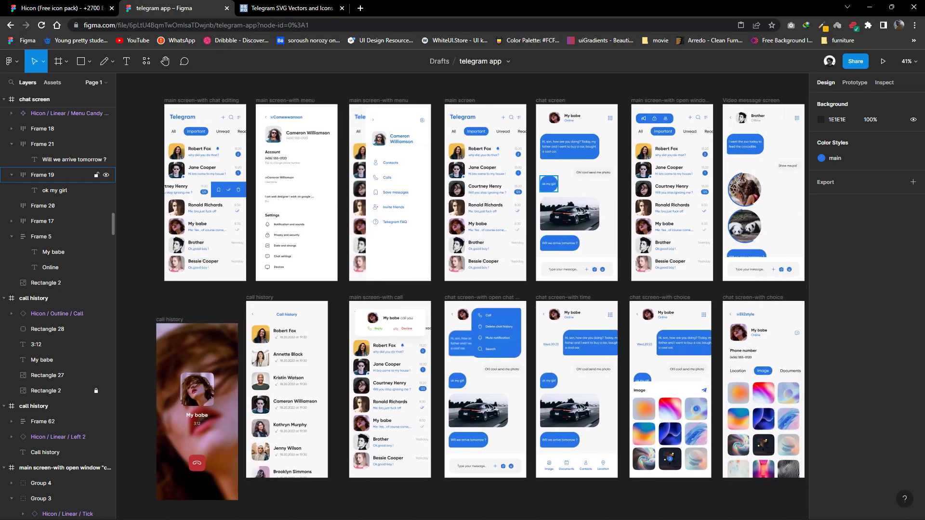
pyautogui.hscroll(2, 263, 135)
pyautogui.keyDown('ctrl'); pyautogui.scroll(1, 508, 347); pyautogui.keyUp('ctrl')
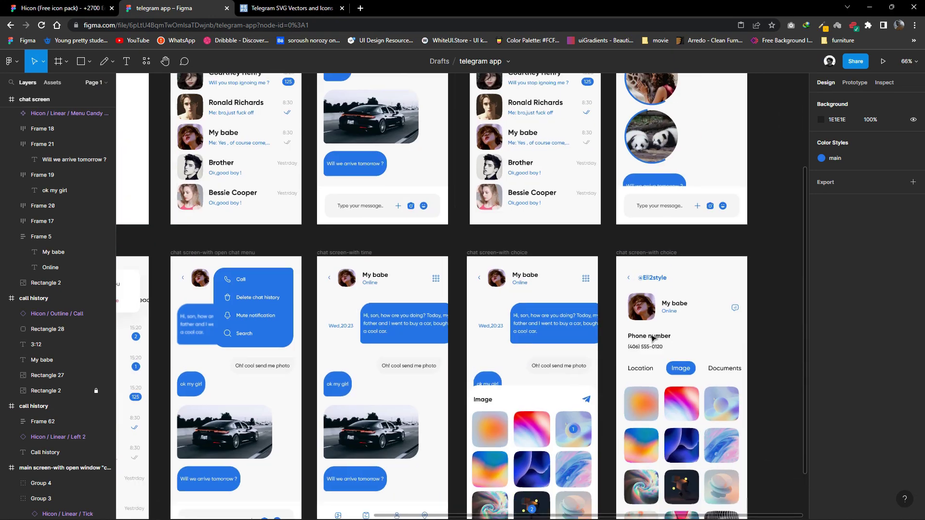
pyautogui.hscroll(-10, 508, 347)
pyautogui.scroll(-2, 508, 347)
pyautogui.hotkey('ctrl', 'v')
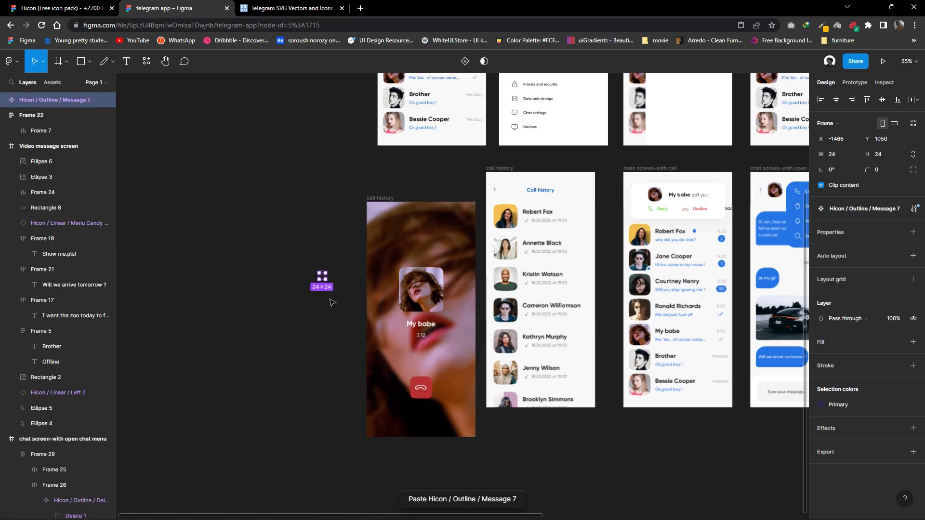
pyautogui.keyDown('ctrl'); pyautogui.scroll(4, 322, 276); pyautogui.keyUp('ctrl')
pyautogui.moveTo(318, 263); pyautogui.dragTo(431, 443)
# Colour the message icon white (FFFFFF).
pyautogui.scroll(-2, 432, 442)
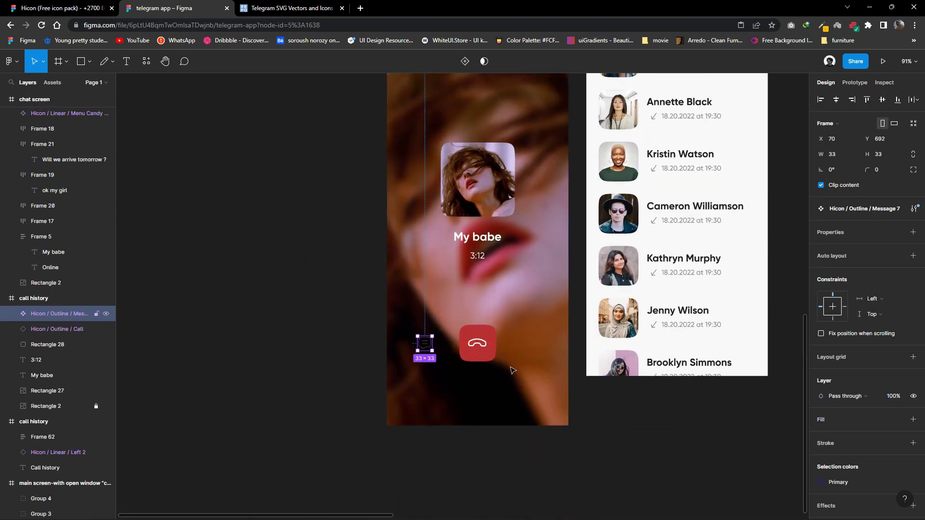
pyautogui.click(821, 482)
pyautogui.moveTo(698, 325); pyautogui.dragTo(629, 256)
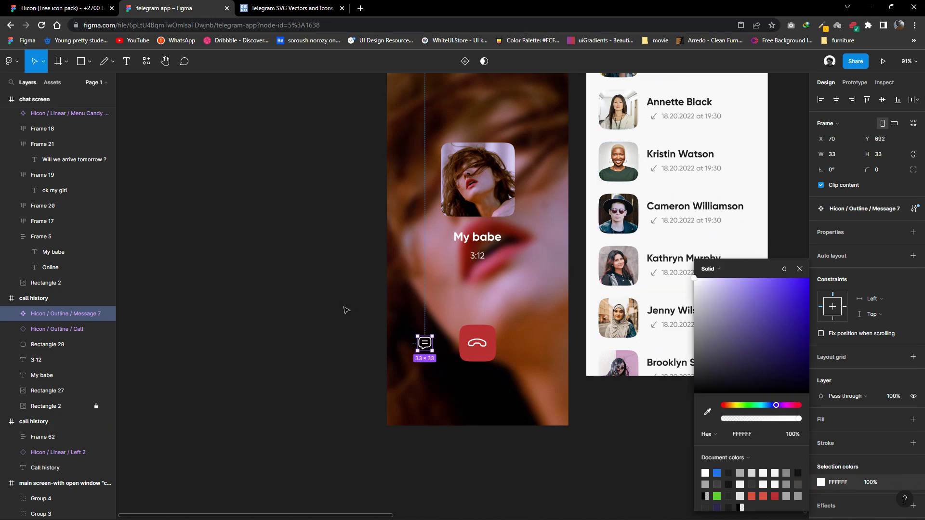
pyautogui.click(89, 6)
# Copy the Volume High icon from the Hicon file and paste it into the telegram app design.
pyautogui.keyDown('ctrl'); pyautogui.scroll(-3, 526, 355); pyautogui.keyUp('ctrl')
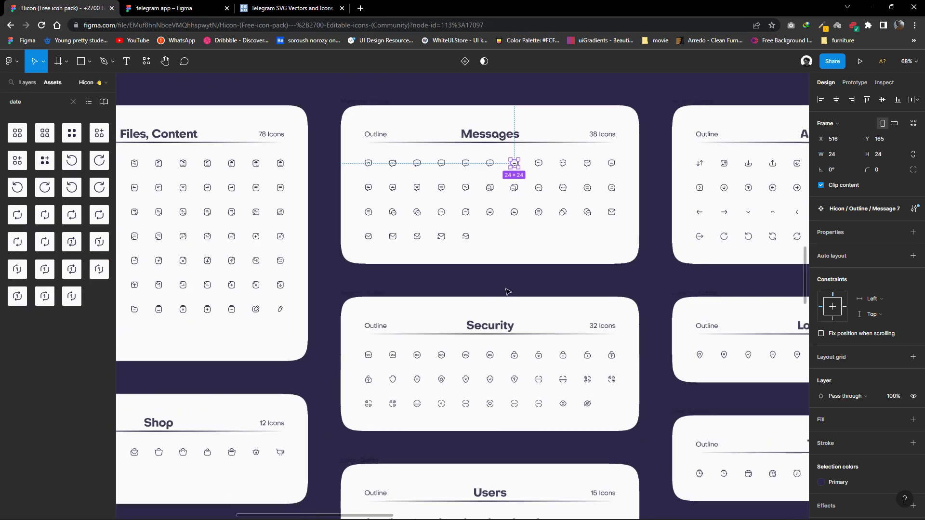
pyautogui.keyDown('ctrl'); pyautogui.scroll(-2, 398, 491); pyautogui.keyUp('ctrl')
pyautogui.hscroll(-5, 430, 384)
pyautogui.keyDown('ctrl'); pyautogui.scroll(3, 430, 384); pyautogui.keyUp('ctrl')
pyautogui.keyDown('ctrl'); pyautogui.scroll(2, 533, 366); pyautogui.keyUp('ctrl')
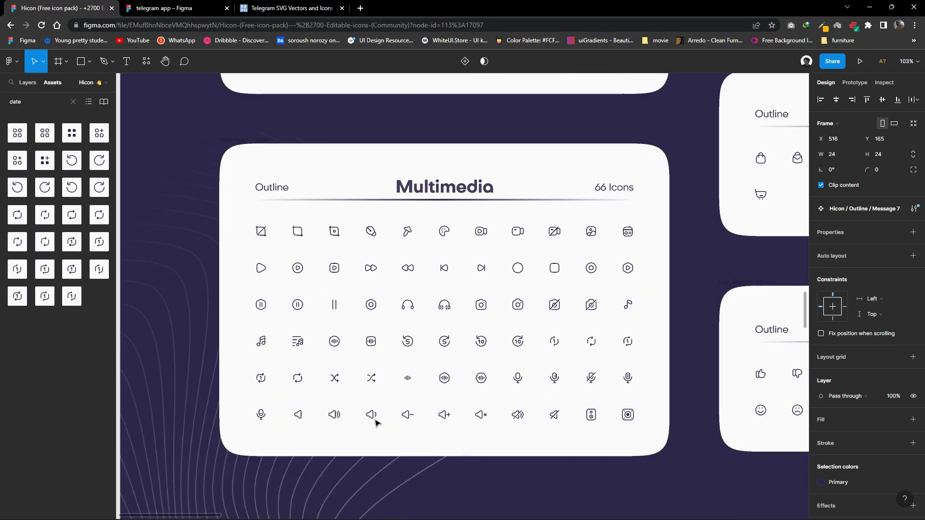
pyautogui.click(332, 415)
pyautogui.rightClick(332, 415)
pyautogui.click(357, 222)
pyautogui.click(174, 8)
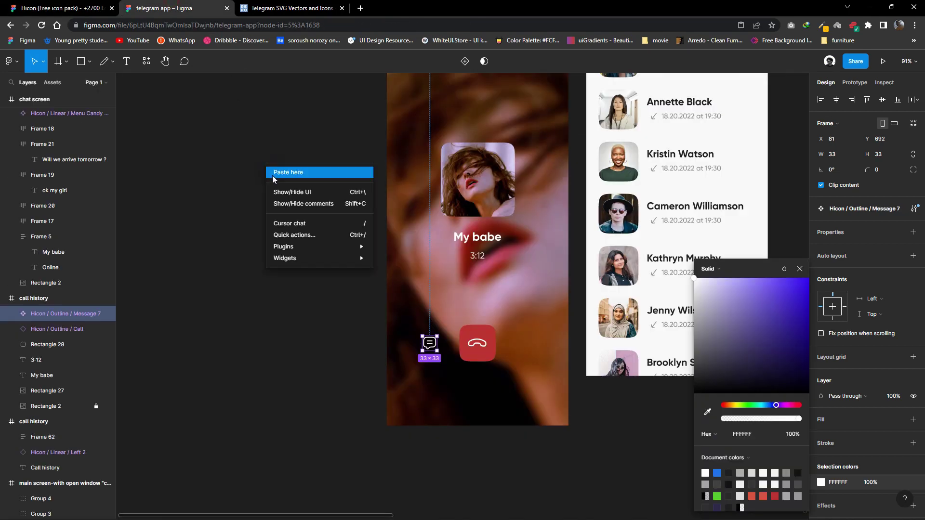
pyautogui.rightClick(266, 168)
pyautogui.click(281, 174)
# Place the speaker icon right of the end-call button, sized 33×33 and coloured white.
pyautogui.moveTo(490, 382); pyautogui.dragTo(532, 345)
pyautogui.click(429, 343)
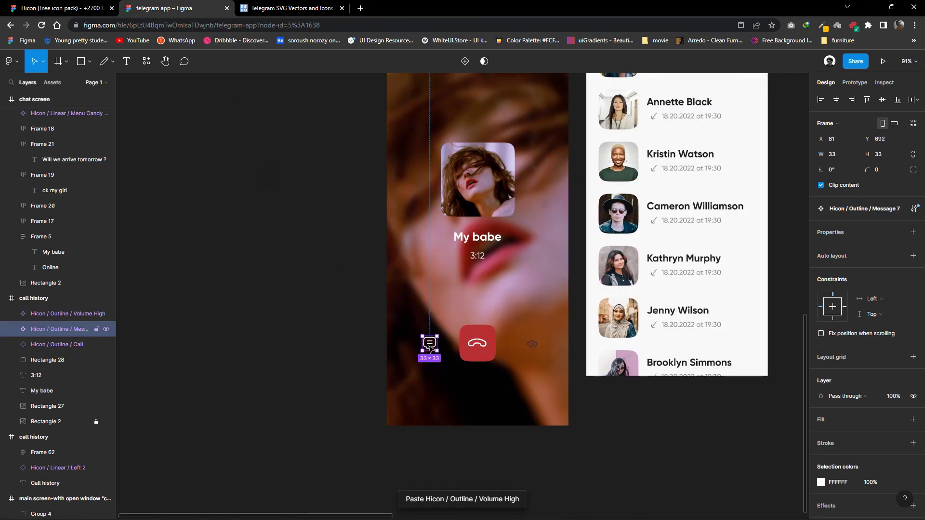
pyautogui.click(532, 344)
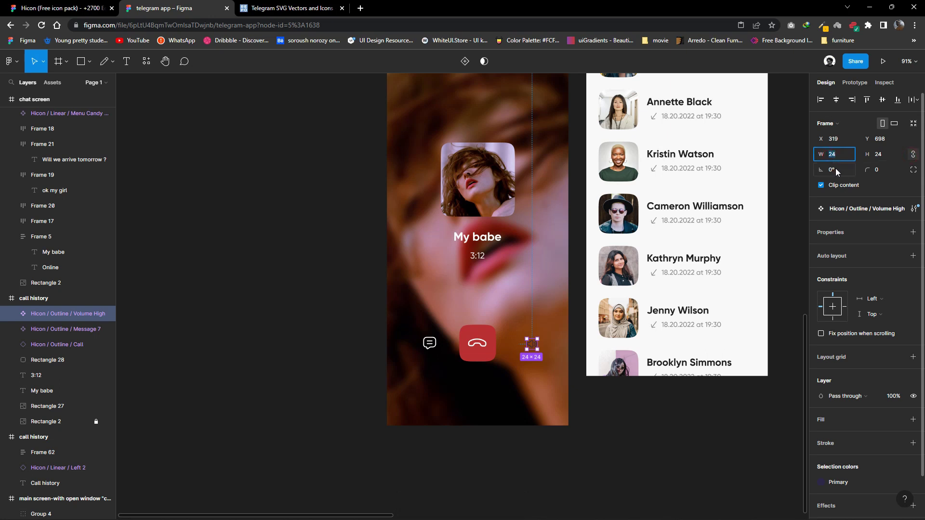
pyautogui.scroll(3, 538, 351)
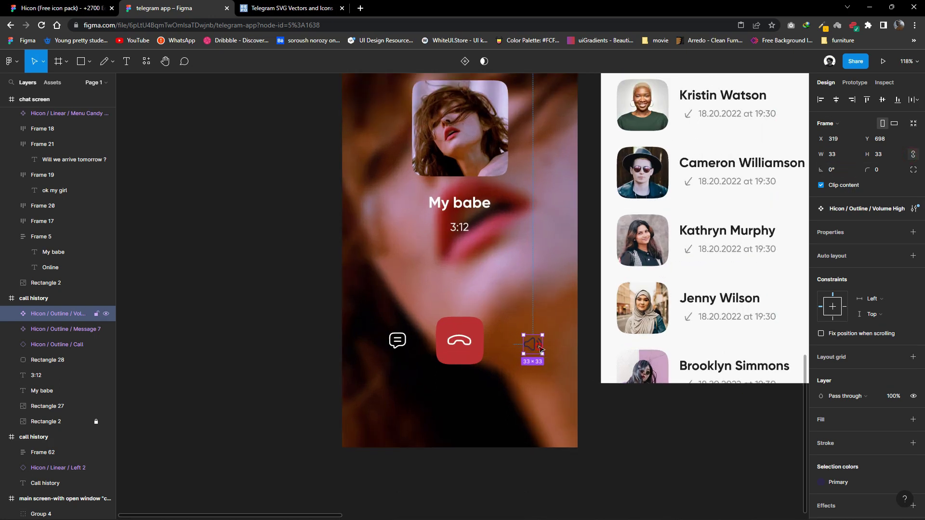
pyautogui.moveTo(541, 349); pyautogui.dragTo(532, 347)
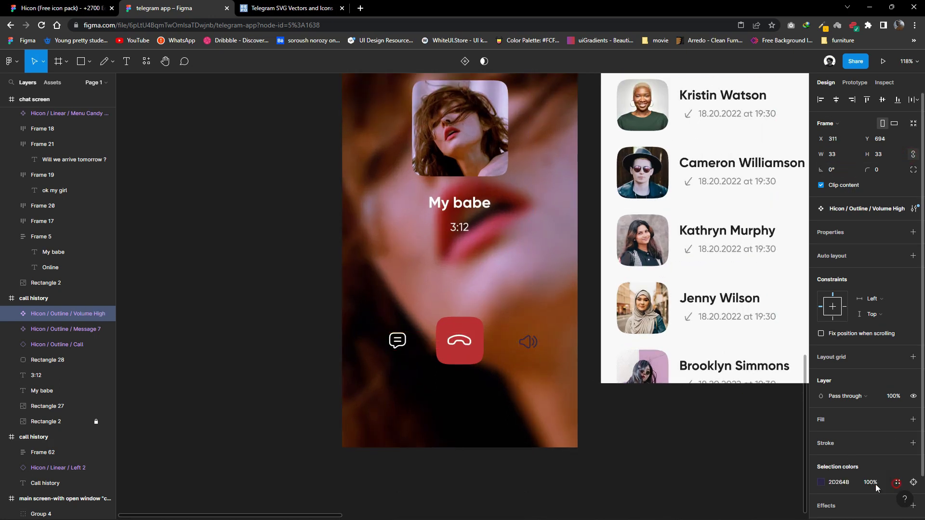
pyautogui.click(820, 483)
pyautogui.moveTo(747, 355); pyautogui.dragTo(696, 284)
pyautogui.click(551, 359)
# Wrap the hang-up icon and red square together in an auto-layout frame.
pyautogui.moveTo(534, 354); pyautogui.dragTo(400, 337)
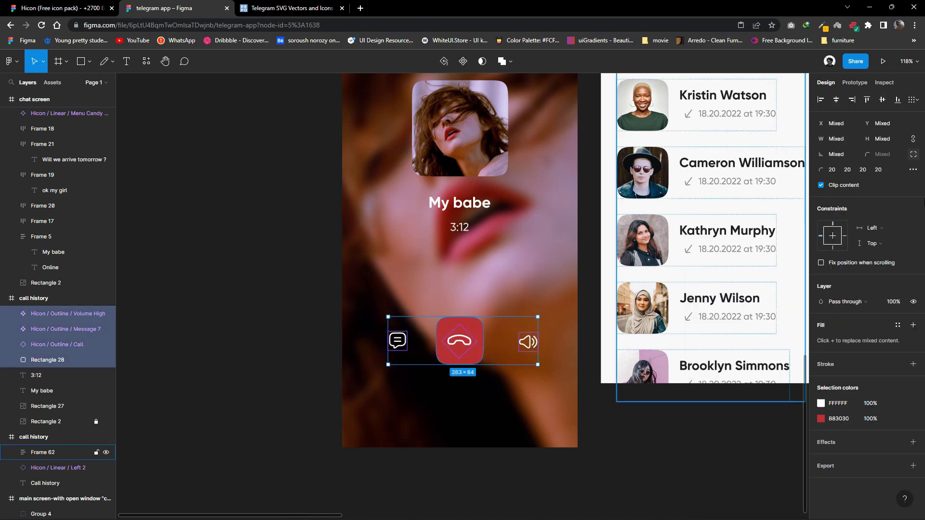
pyautogui.click(490, 382)
pyautogui.moveTo(490, 382); pyautogui.dragTo(453, 332)
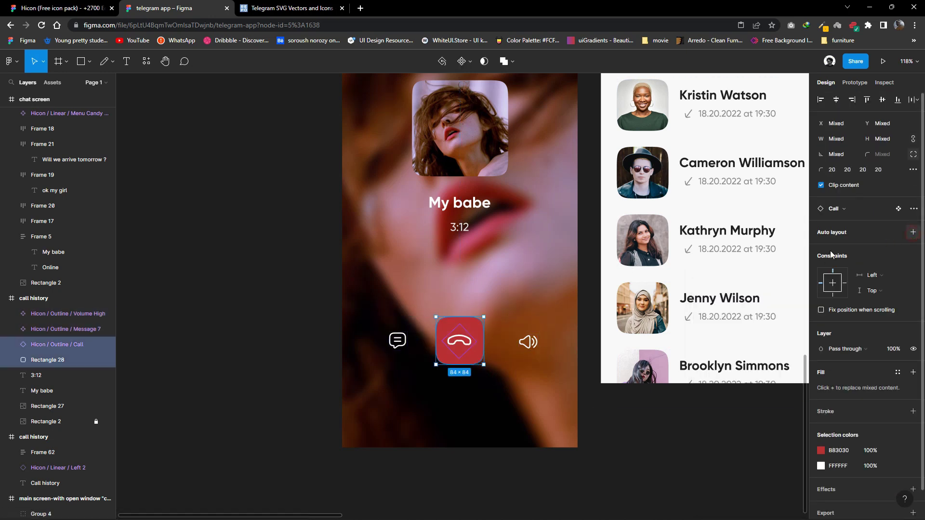
pyautogui.hotkey('shift', 'a')
# Put the message, end-call and speaker buttons in one auto-layout row, centred on the frame.
pyautogui.click(528, 342)
pyautogui.keyDown('shift'); pyautogui.click(397, 340); pyautogui.keyUp('shift')
pyautogui.keyDown('shift'); pyautogui.click(459, 340); pyautogui.keyUp('shift')
pyautogui.rightClick(465, 353)
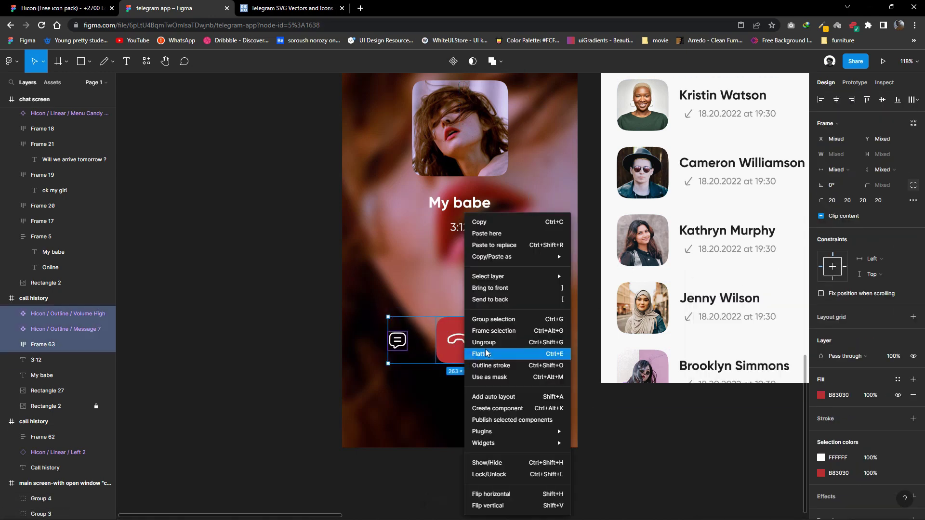
pyautogui.click(493, 319)
pyautogui.click(913, 210)
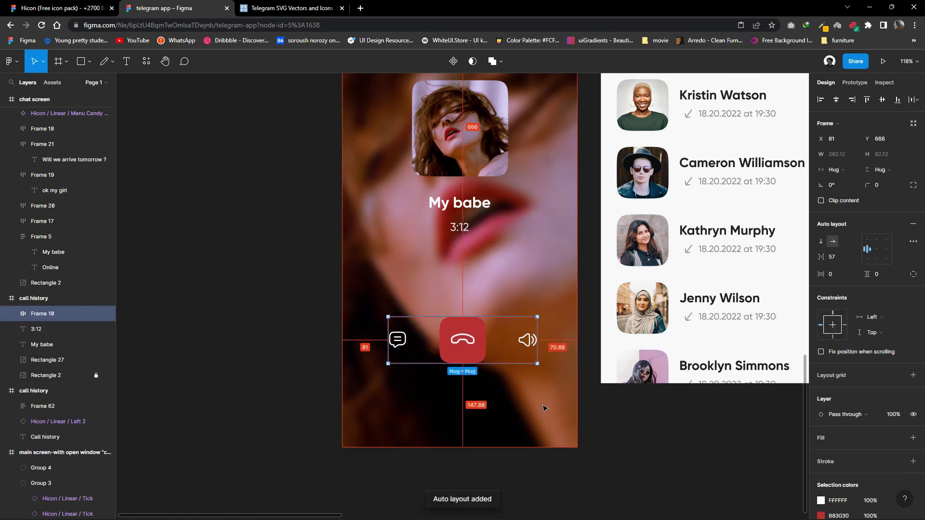
pyautogui.press('Left')
pyautogui.press('Left')
pyautogui.press('Left')
pyautogui.press('Left')
pyautogui.press('Left')
pyautogui.press('Left')
pyautogui.press('Right')
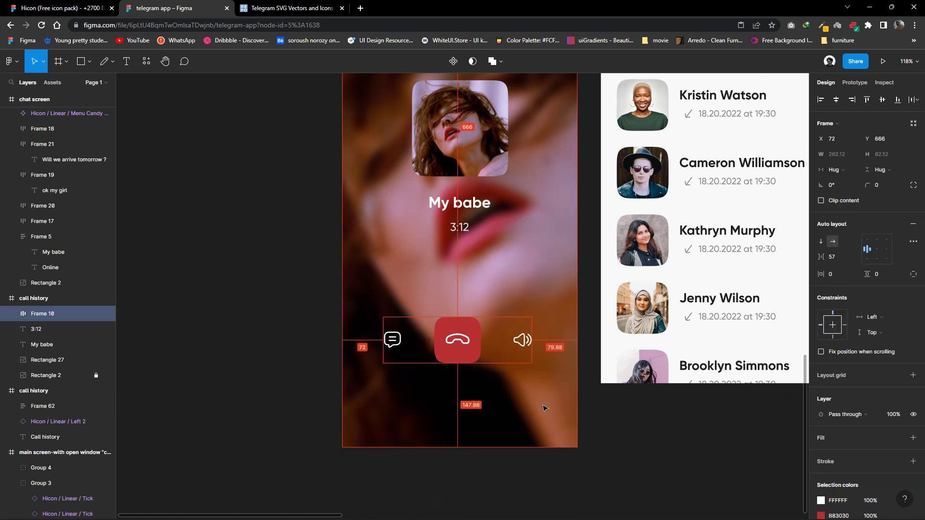
pyautogui.press('Right')
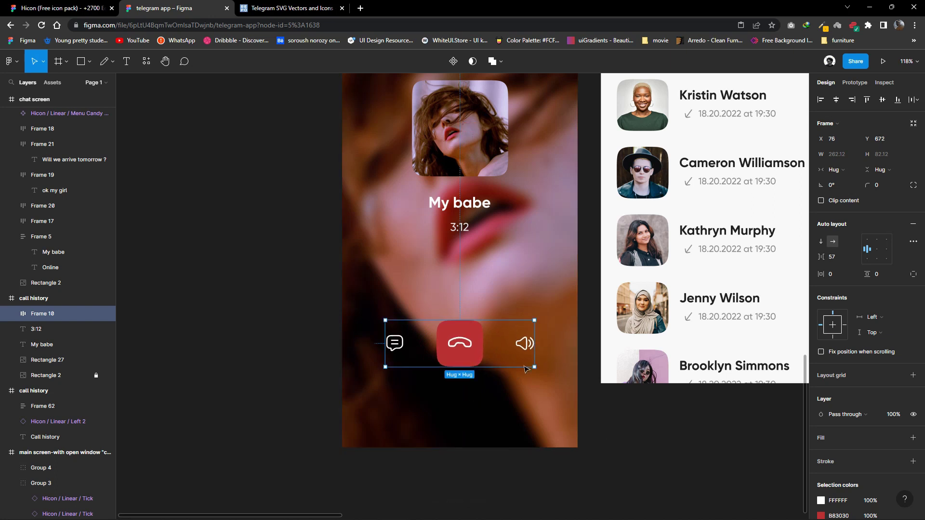
pyautogui.press('Escape')
# Increase the My babe name's font size to 31.
pyautogui.scroll(-4, 462, 331)
pyautogui.moveTo(464, 332)
pyautogui.mouseDown()
pyautogui.moveTo(440, 323)
pyautogui.moveTo(440, 300)
pyautogui.mouseUp()
pyautogui.click(439, 299)
pyautogui.press('Up')
pyautogui.press('Up')
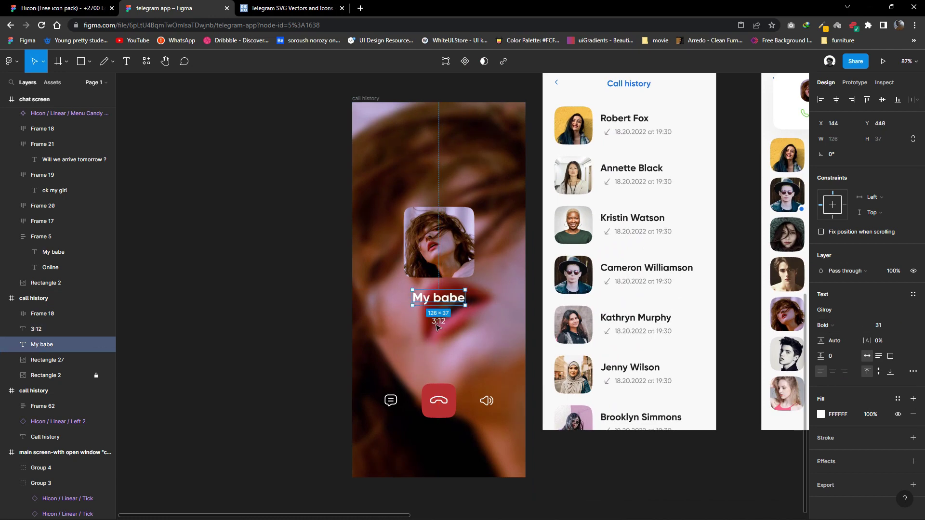
# Move the in-call frame up to align with the other screens in its row.
pyautogui.scroll(-3, 441, 337)
pyautogui.click(424, 239)
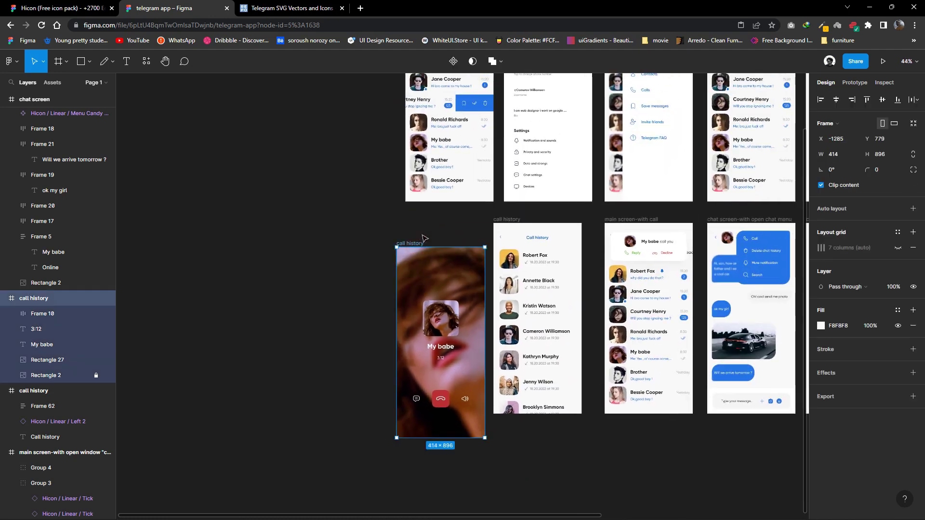
pyautogui.moveTo(424, 239); pyautogui.dragTo(420, 215)
pyautogui.click(337, 244)
# Select the bottom row of screens and shift it slightly right.
pyautogui.scroll(-2, 463, 277)
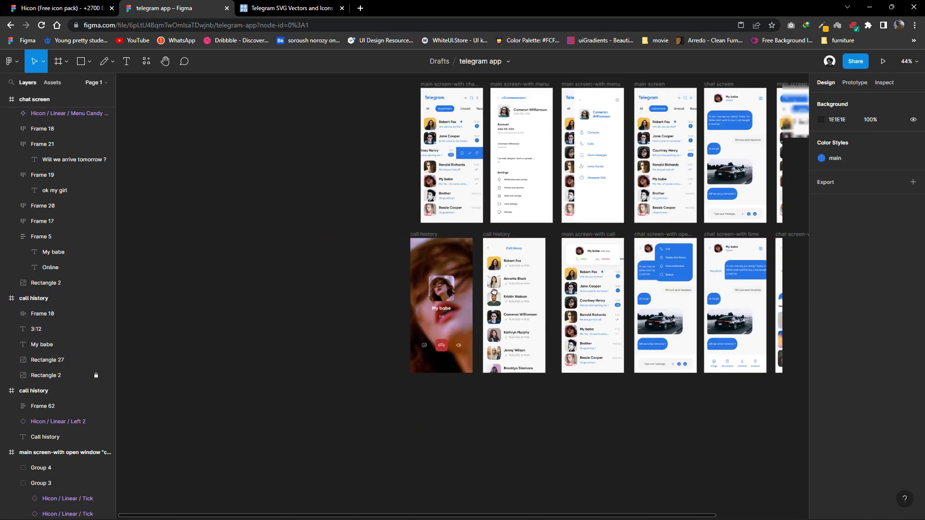
pyautogui.hscroll(5, 493, 292)
pyautogui.scroll(1, 412, 335)
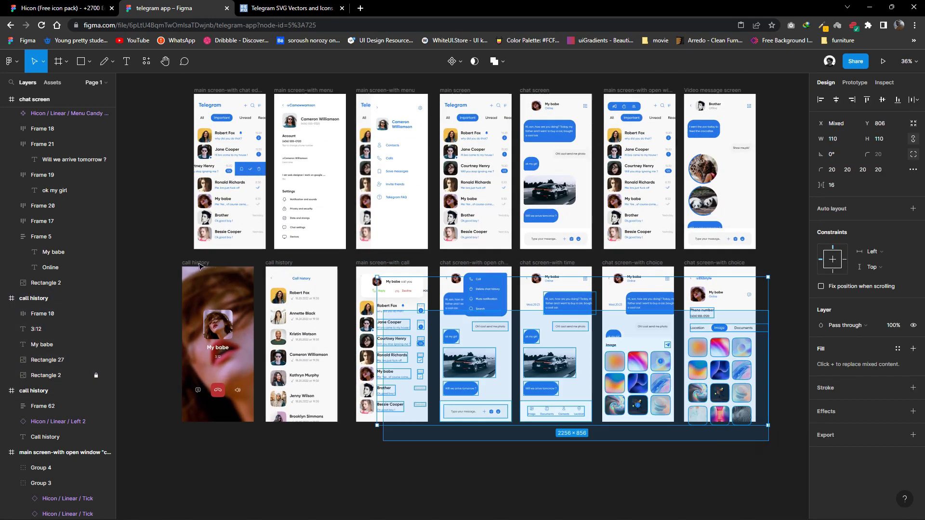
pyautogui.moveTo(749, 423); pyautogui.dragTo(233, 290)
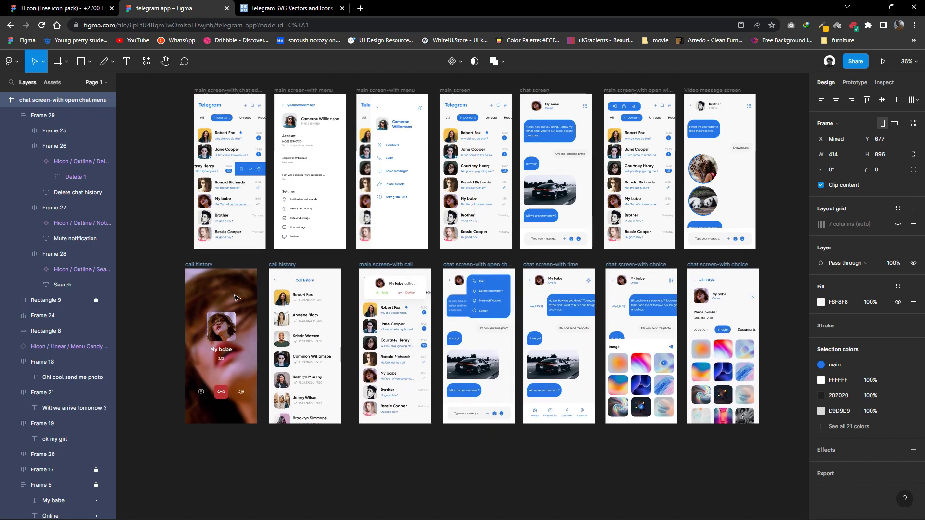
pyautogui.press('Escape')
# Pan across the canvas to review all fourteen Telegram screens in two rows.
pyautogui.scroll(1, 556, 257)
pyautogui.hscroll(-1, 557, 258)
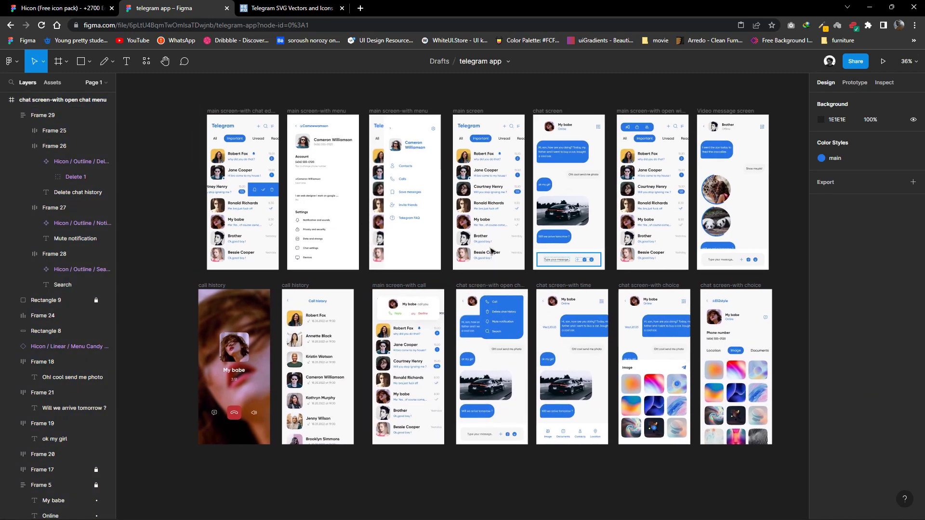
pyautogui.scroll(5, 490, 251)
pyautogui.scroll(1, 554, 269)
pyautogui.scroll(3, 650, 286)
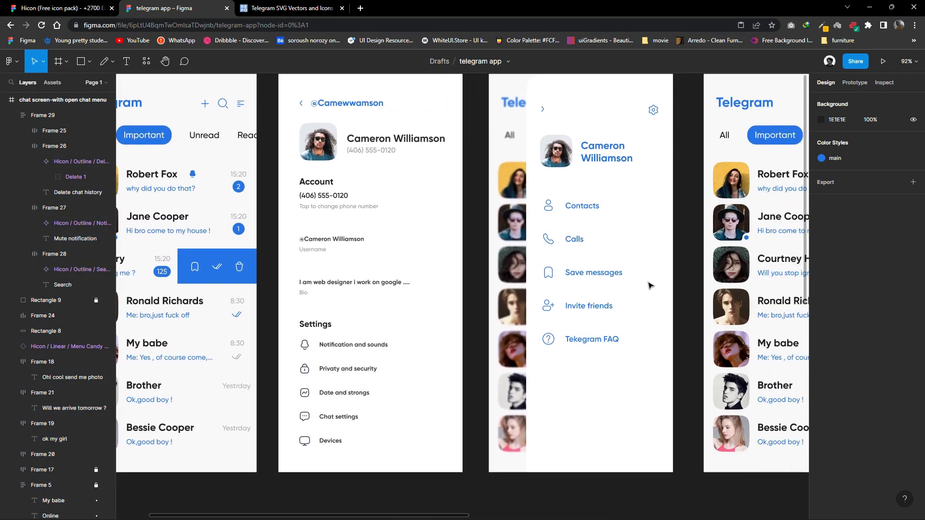
pyautogui.hscroll(5, 650, 286)
pyautogui.hscroll(2, 578, 286)
pyautogui.hscroll(4, 506, 285)
pyautogui.hscroll(5, 436, 285)
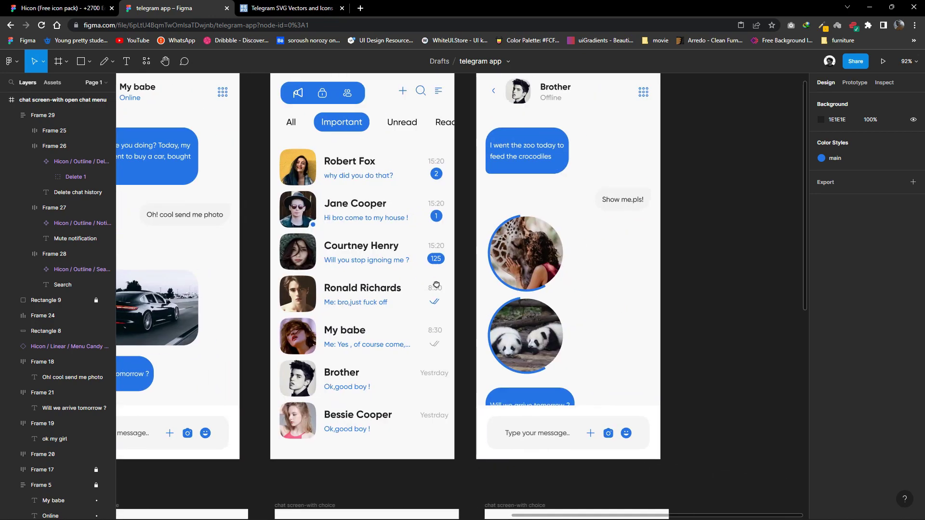
pyautogui.scroll(-6, 436, 284)
pyautogui.scroll(-3, 482, 287)
pyautogui.hscroll(-4, 530, 286)
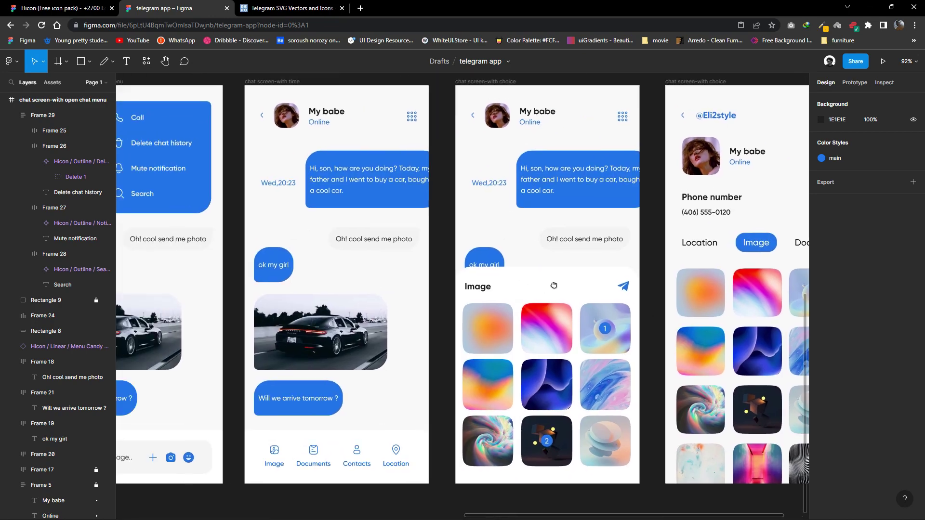
pyautogui.hscroll(-4, 554, 286)
pyautogui.hscroll(-4, 530, 288)
pyautogui.hscroll(-5, 496, 291)
pyautogui.hscroll(-5, 467, 294)
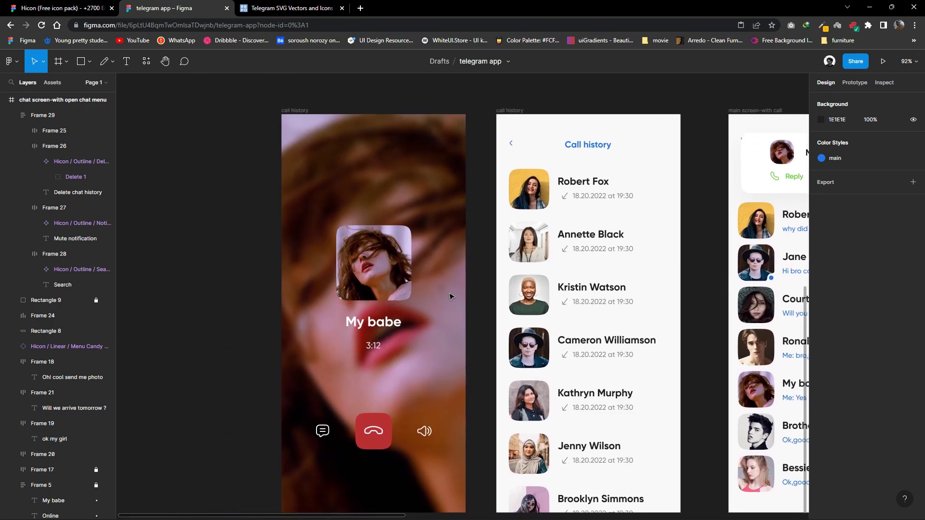
pyautogui.keyDown('ctrl'); pyautogui.scroll(-2, 451, 296); pyautogui.keyUp('ctrl')
pyautogui.keyDown('ctrl'); pyautogui.scroll(-2, 409, 299); pyautogui.keyUp('ctrl')
pyautogui.keyDown('ctrl'); pyautogui.scroll(-2, 361, 304); pyautogui.keyUp('ctrl')
pyautogui.keyDown('ctrl'); pyautogui.scroll(-2, 318, 309); pyautogui.keyUp('ctrl')
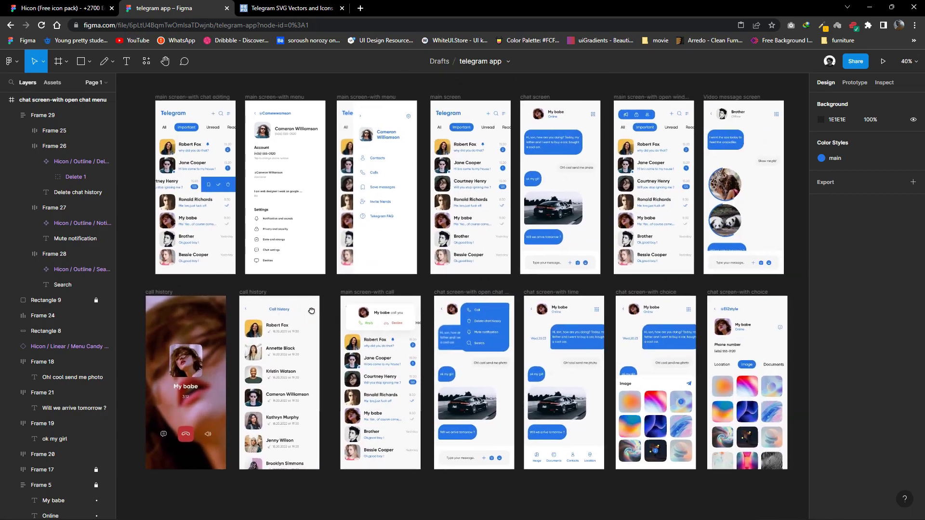